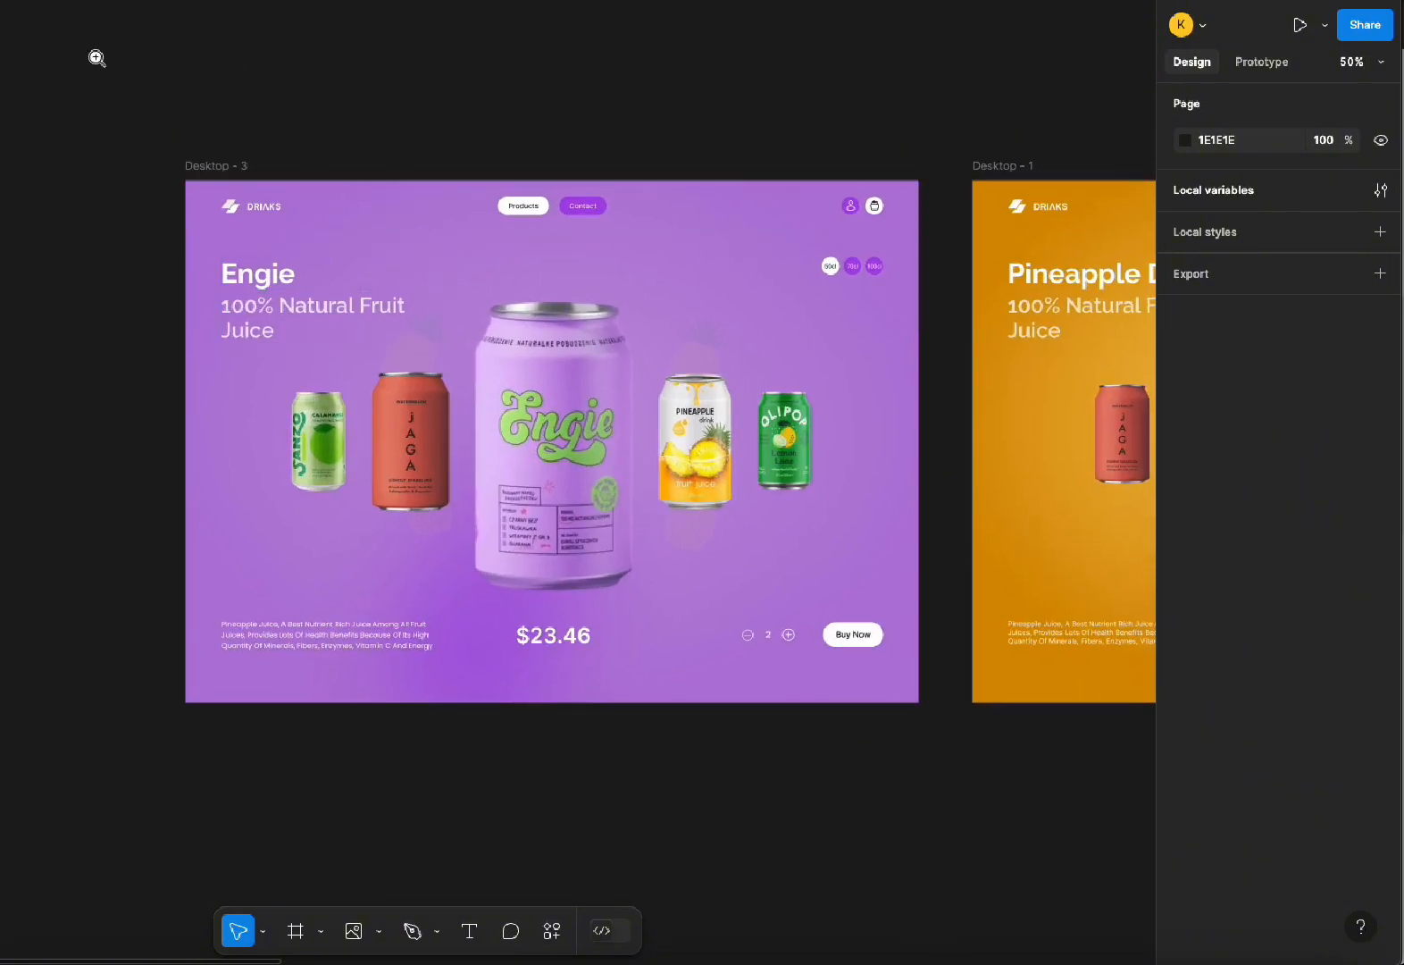
Examine the existing drink landing page frames, the can images frame and the running carousel preview
drag(94, 57, 962, 888)
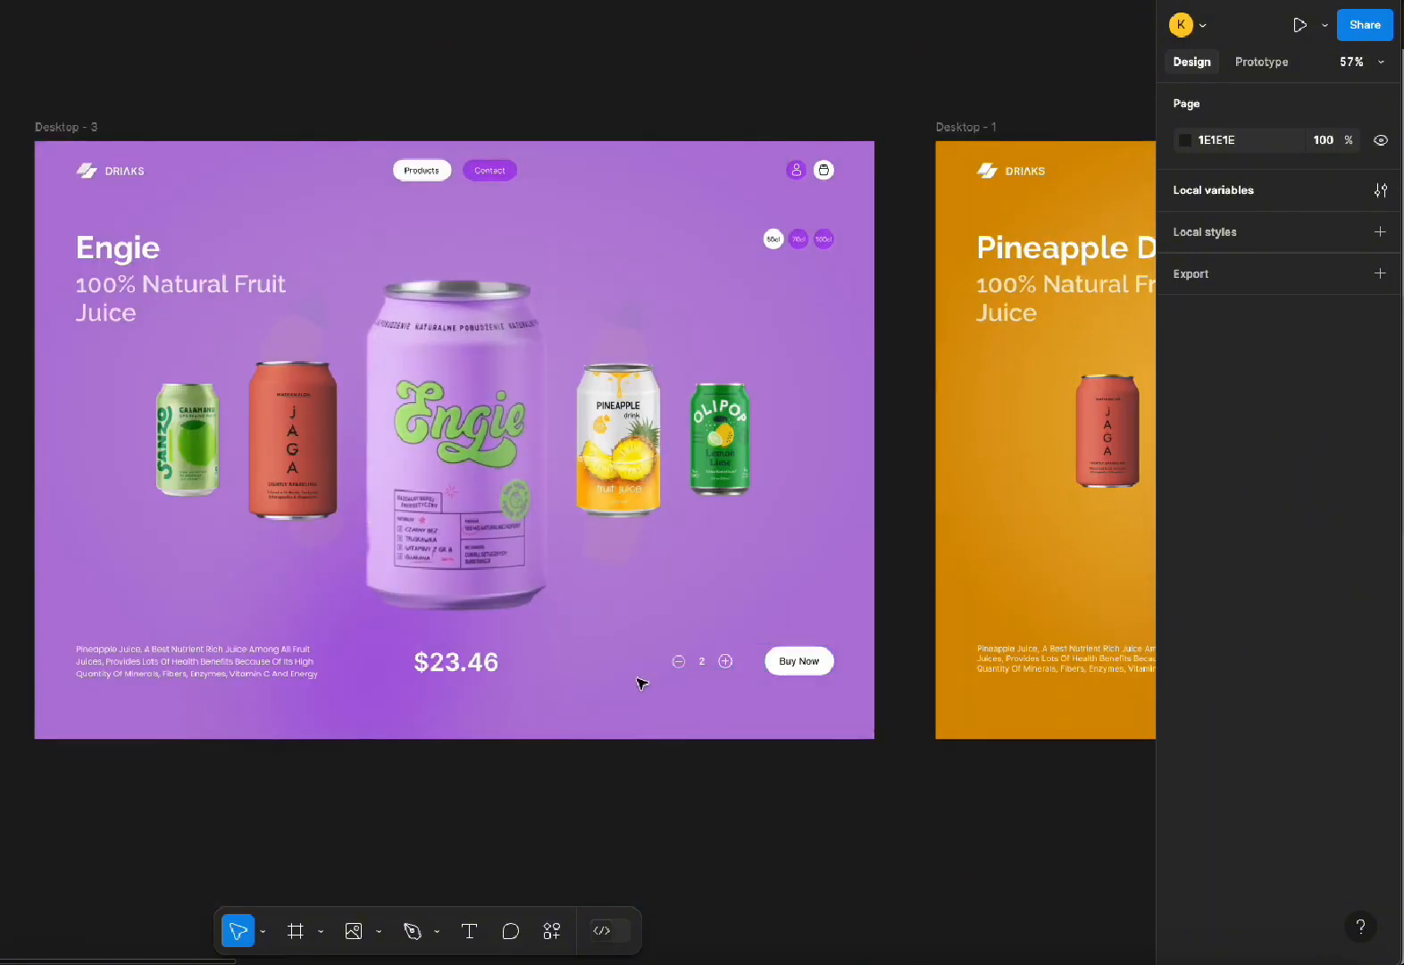
drag(455, 424, 602, 390)
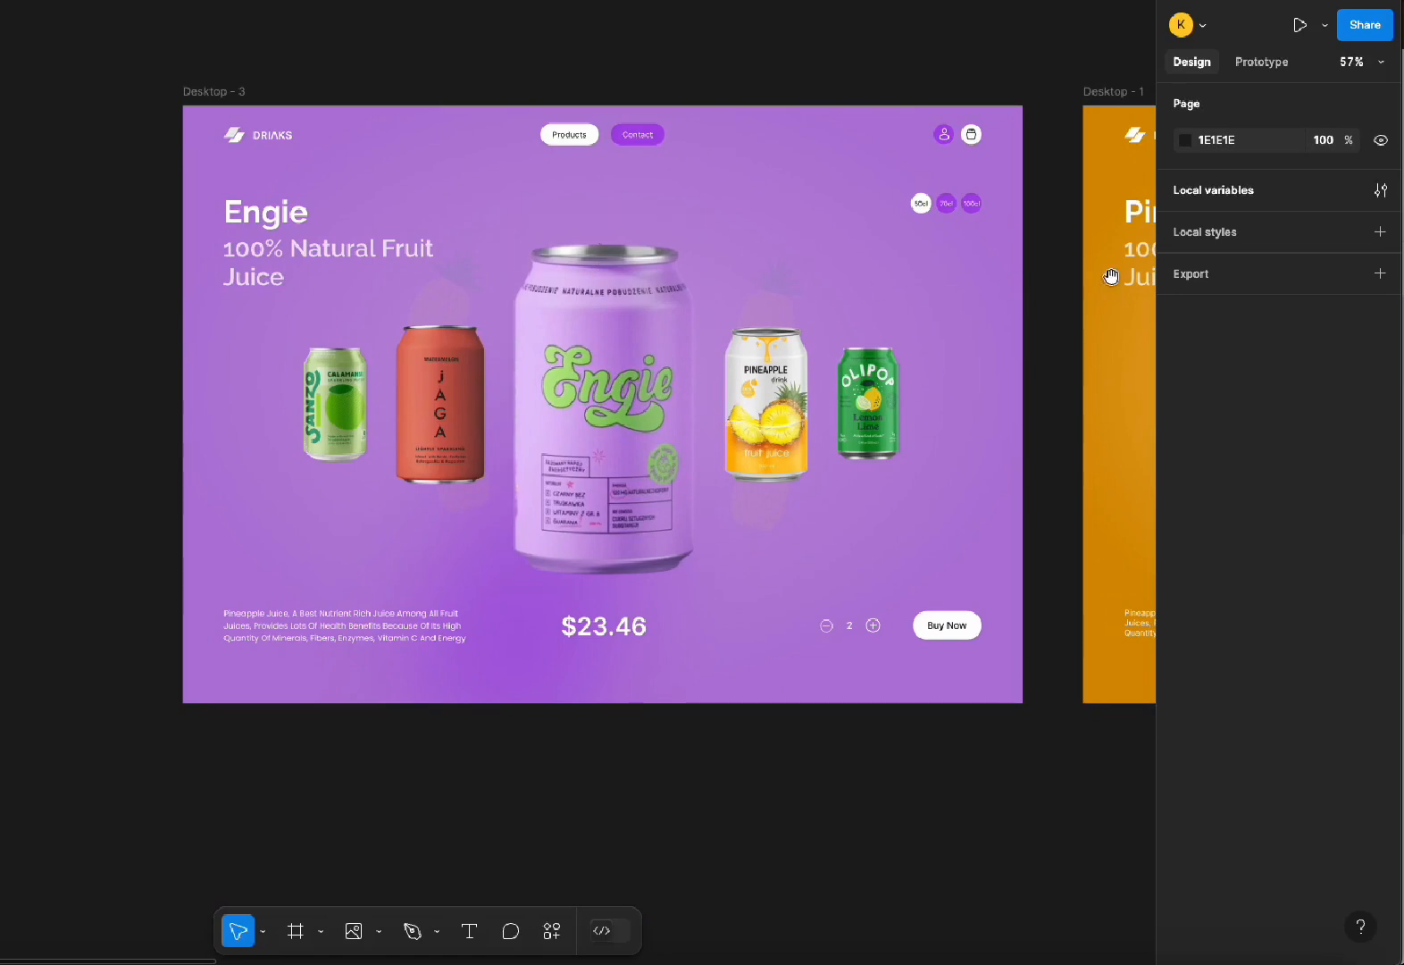
drag(1076, 281, 438, 308)
drag(981, 284, 711, 294)
drag(1111, 294, 449, 317)
drag(971, 315, 743, 308)
drag(1138, 305, 770, 307)
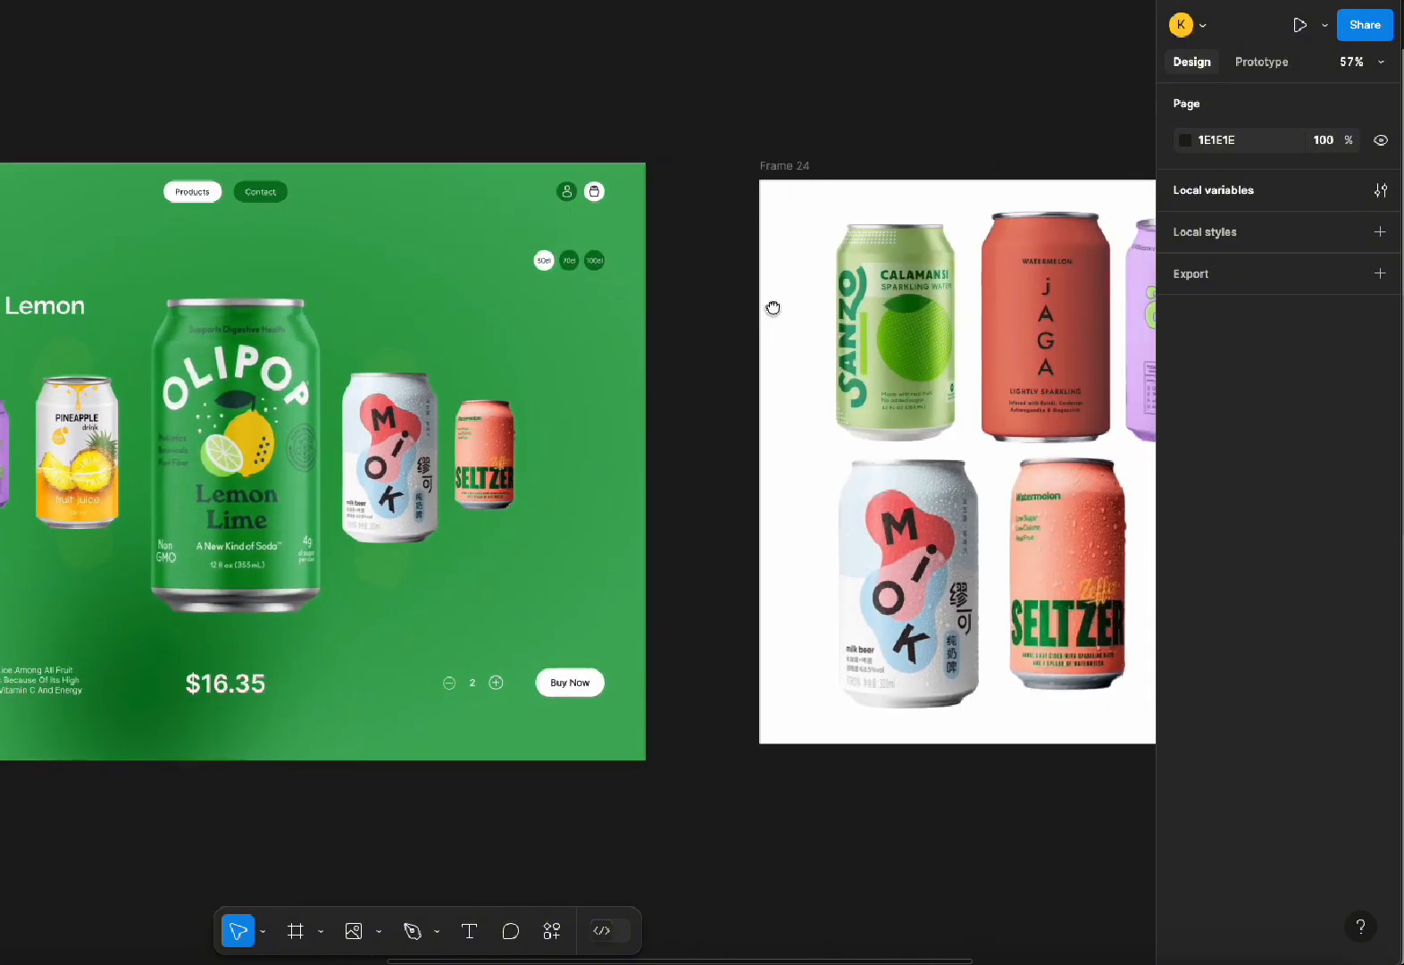
drag(1003, 304, 701, 298)
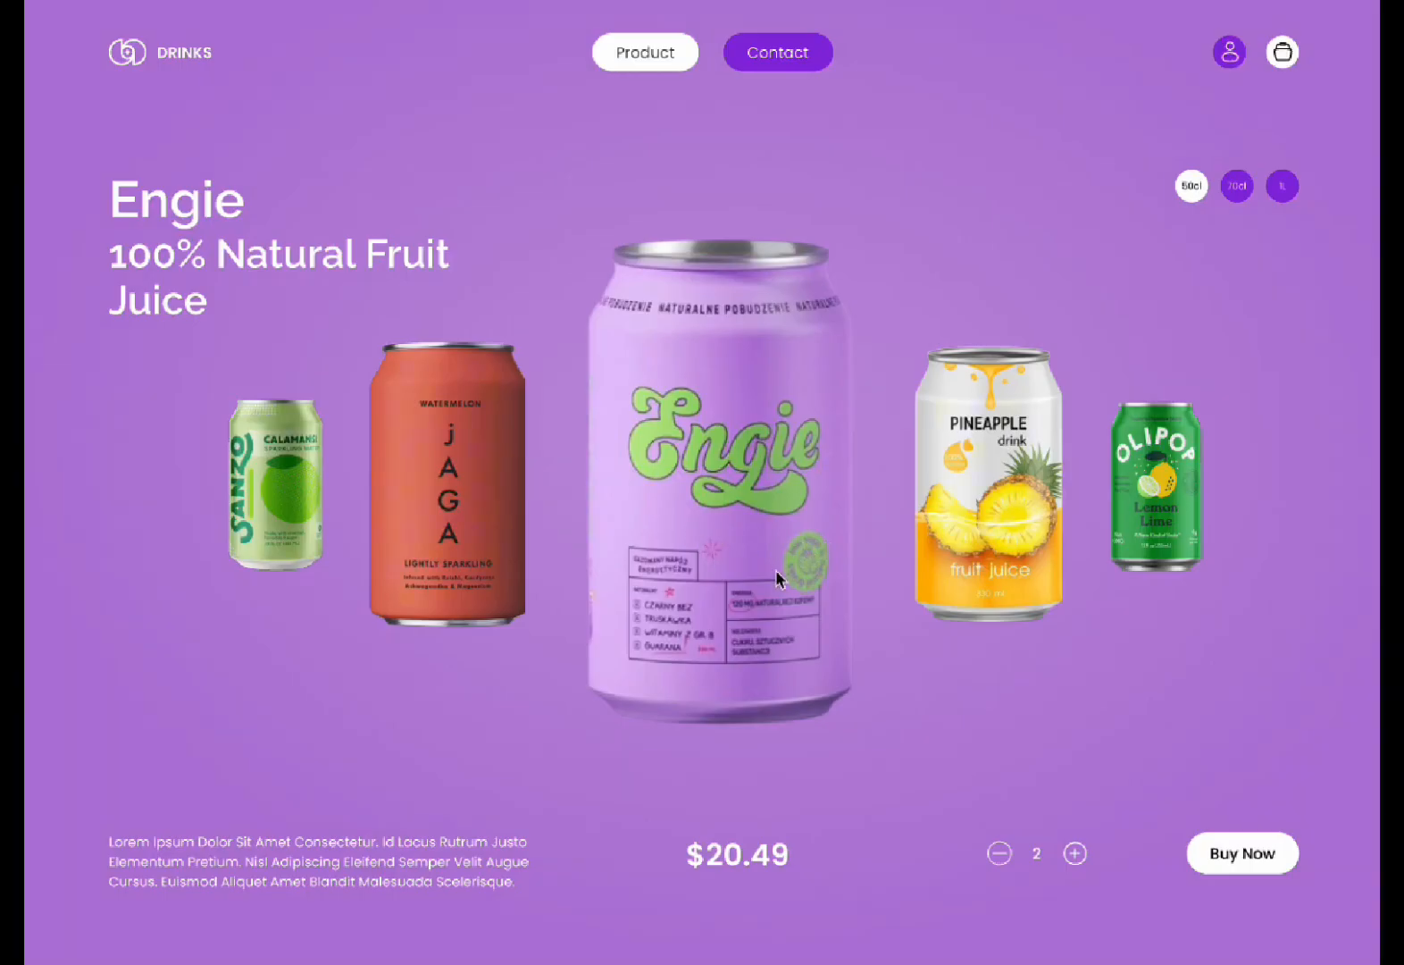
drag(775, 571, 911, 571)
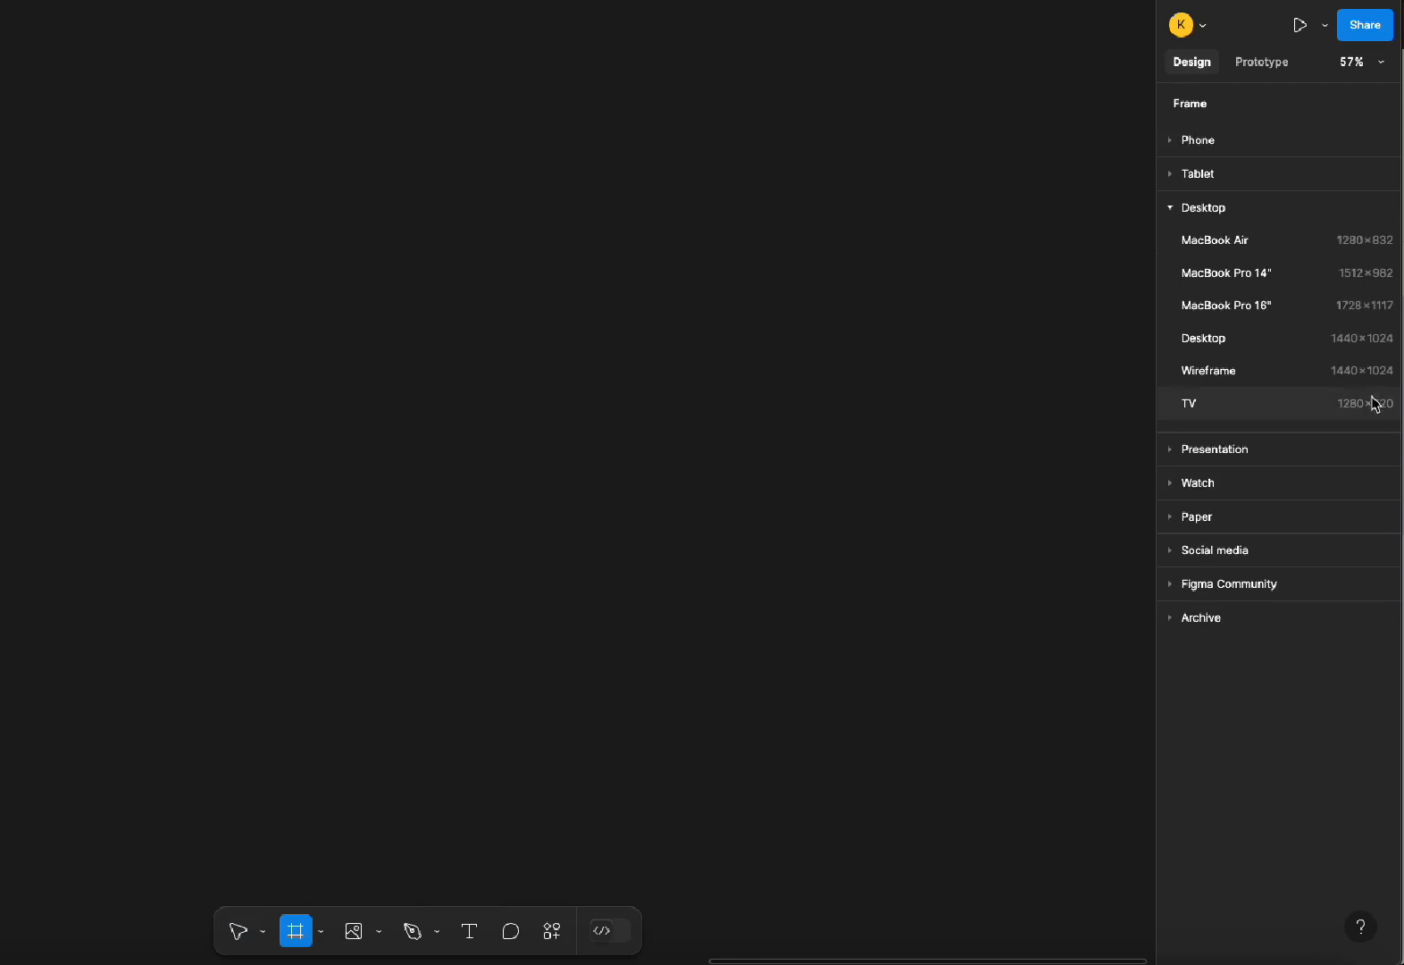
Create a 1440×1024 Wireframe preset frame, move it to an open spot and rename it Engie
click(1273, 373)
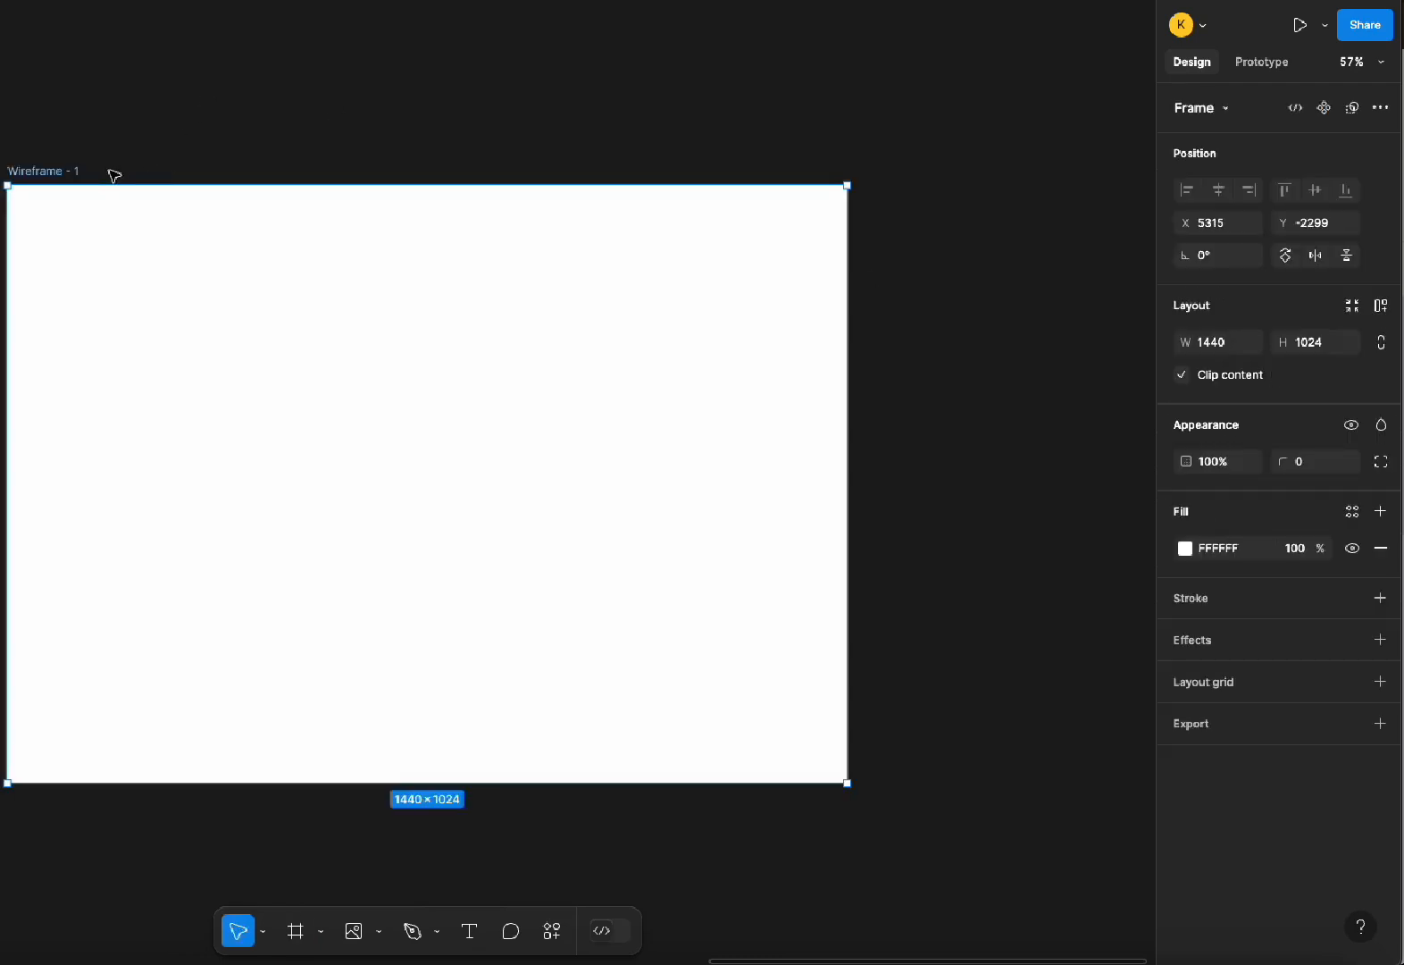
drag(75, 172, 260, 125)
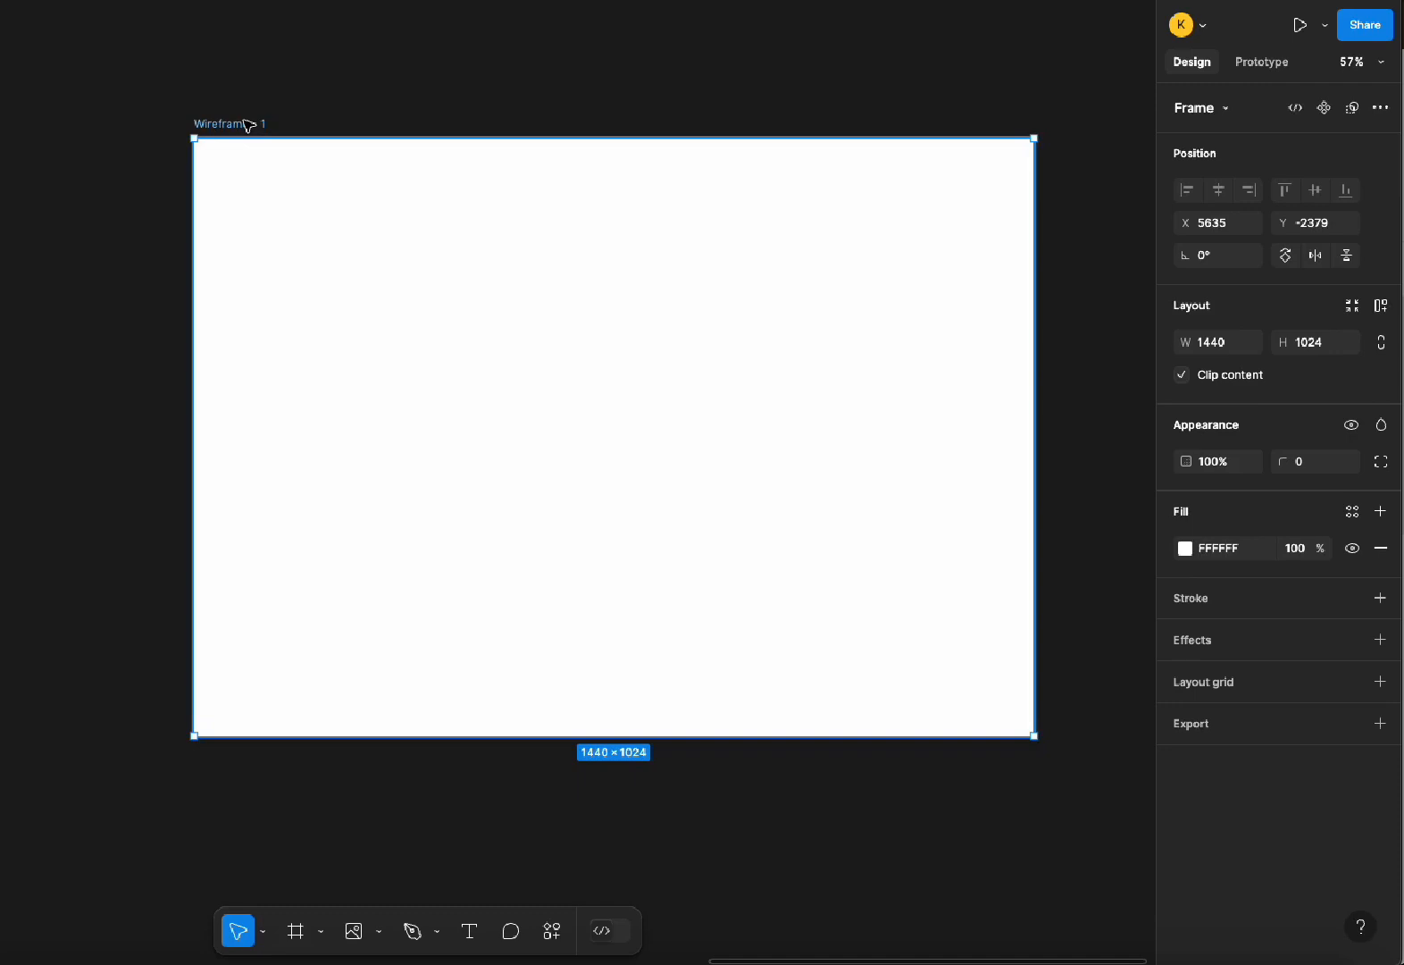
double_click(246, 123)
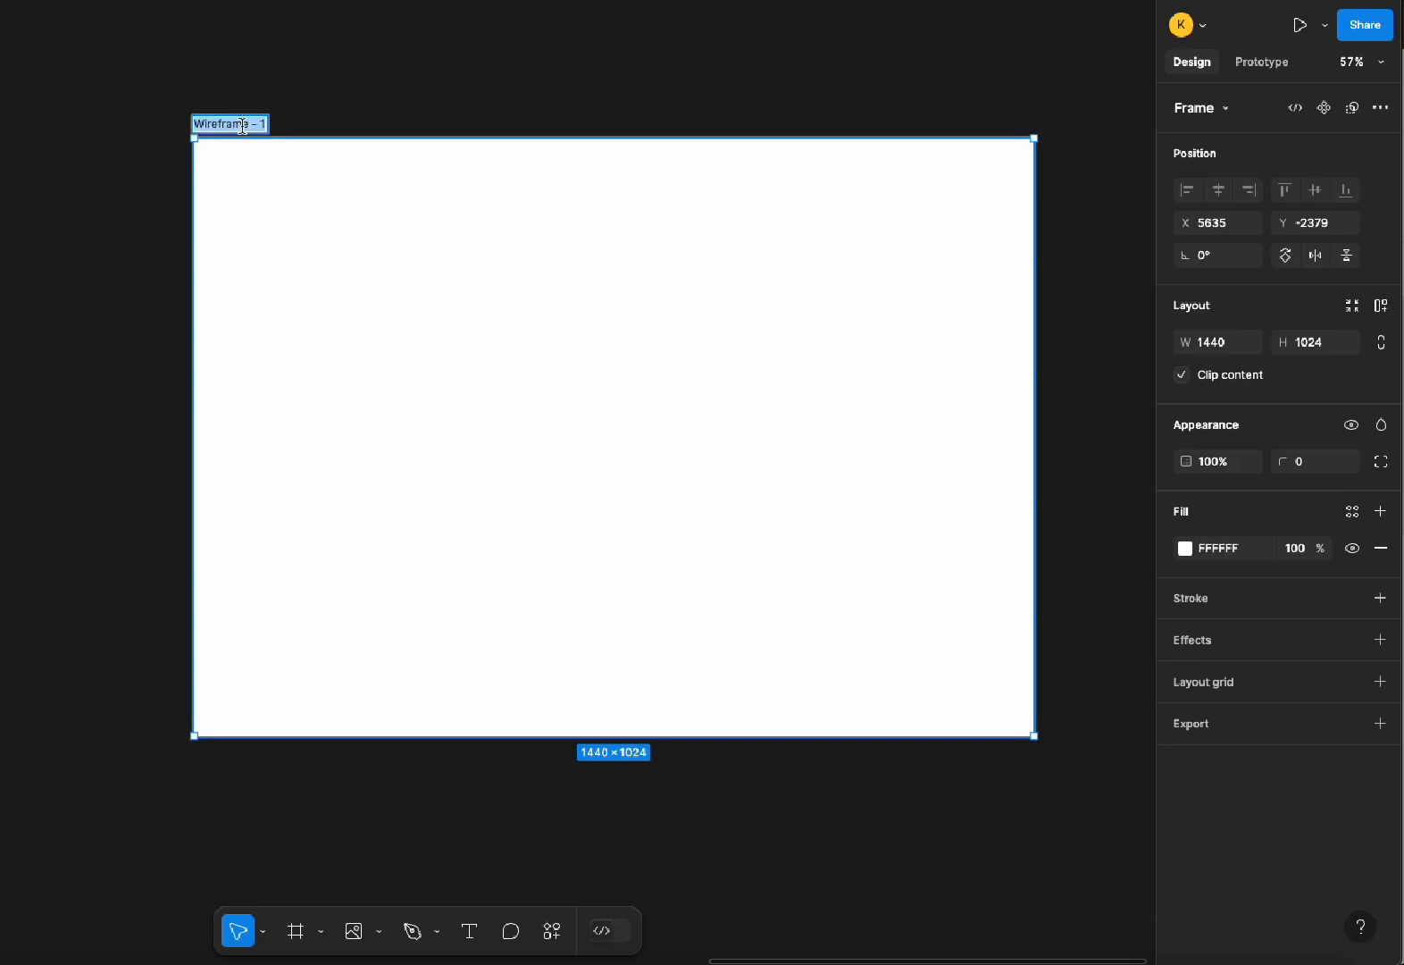
text(Engie)
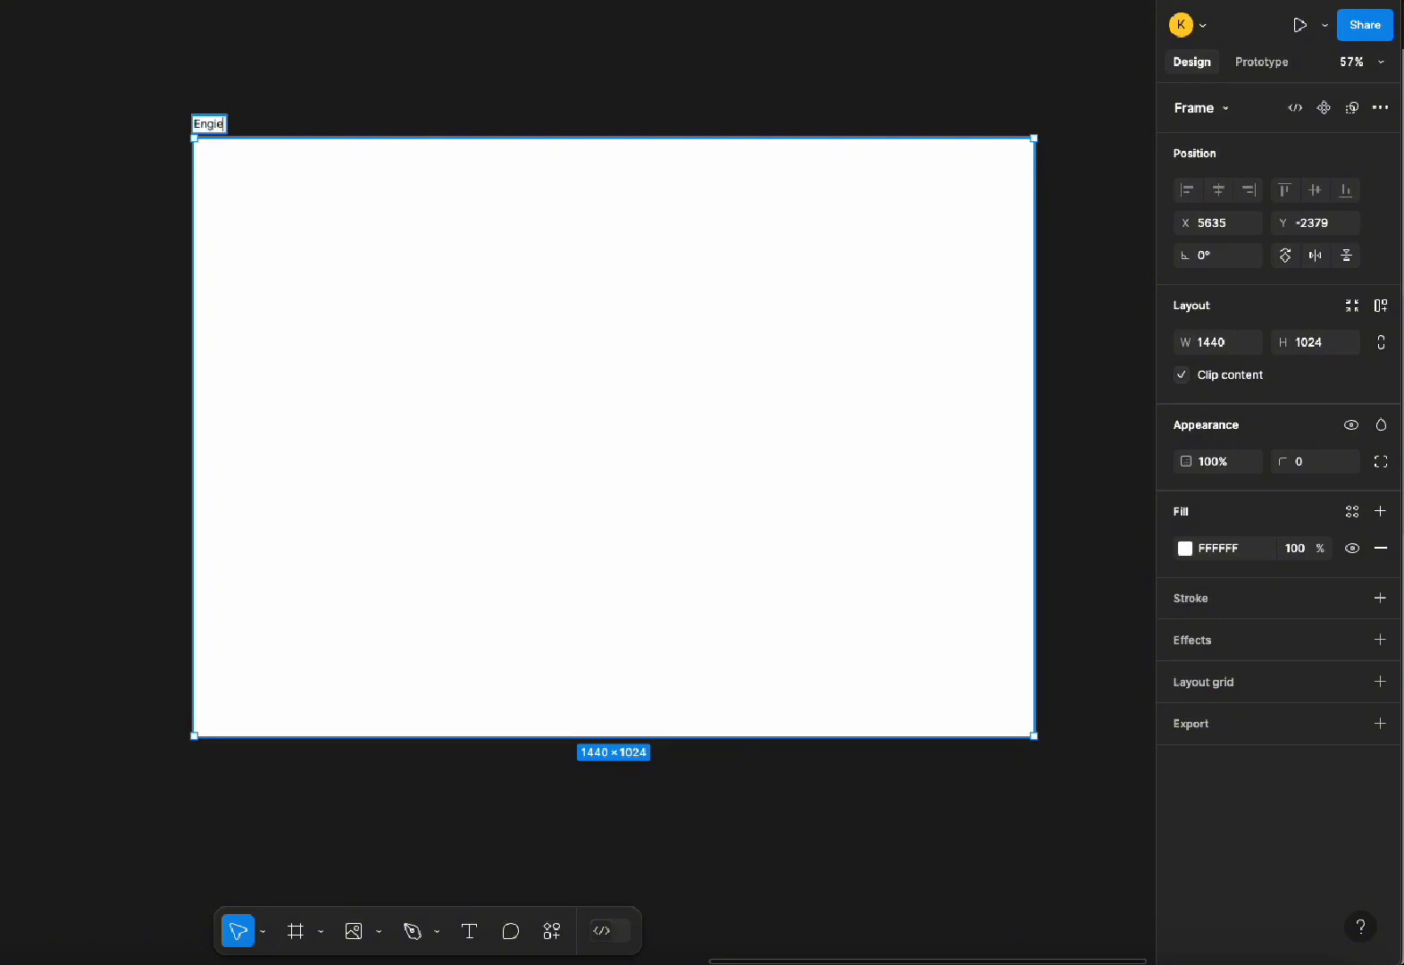
click(363, 72)
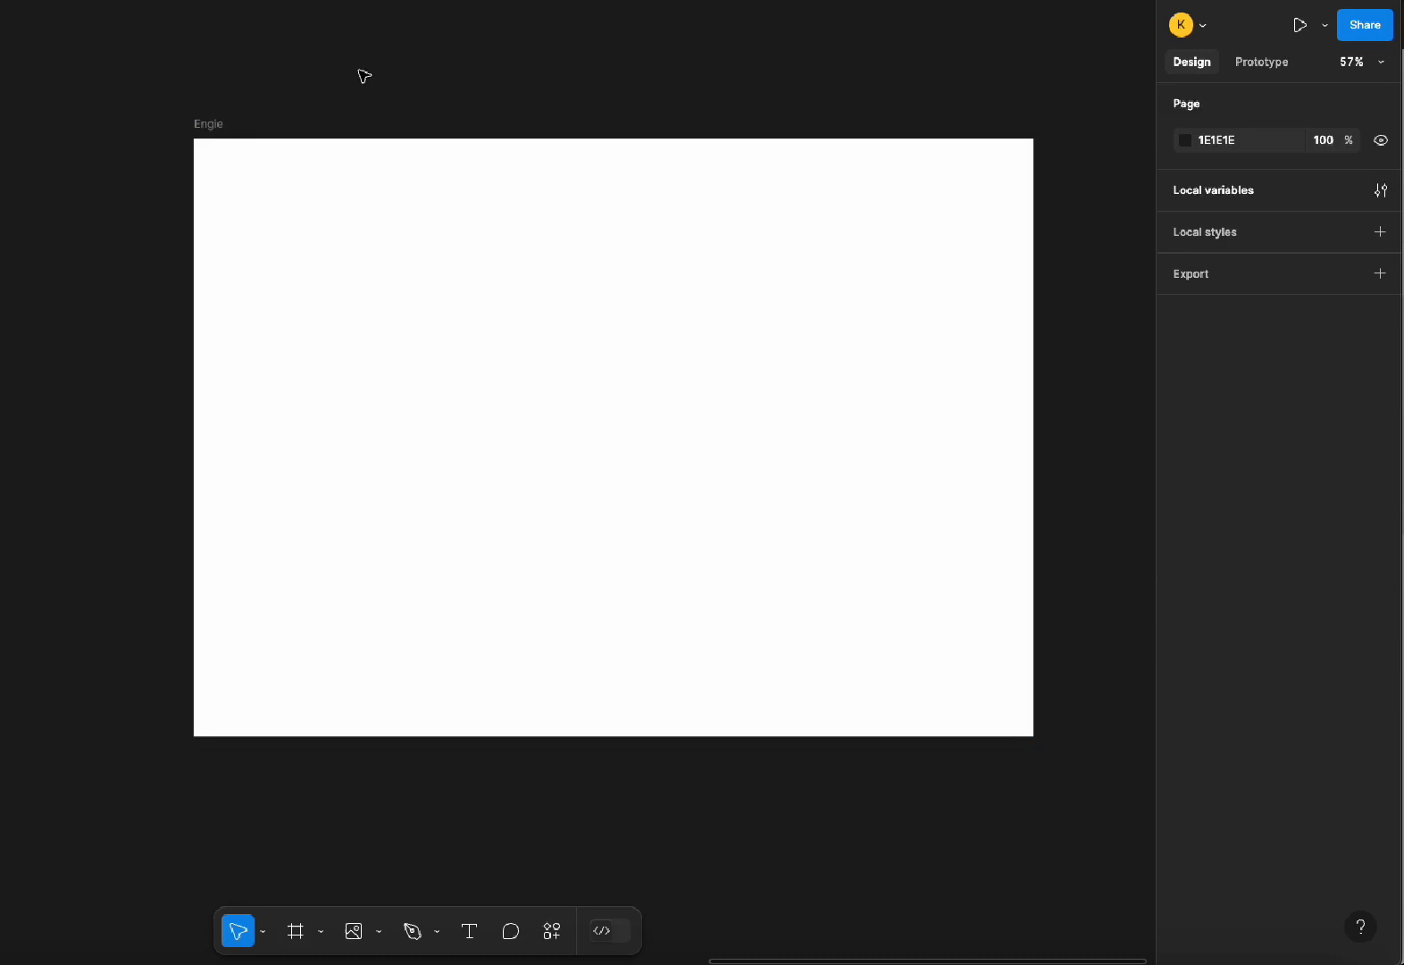
Give the Engie frame a gradient fill with stops C193DD at 0% and B279D7 at 100%
click(198, 128)
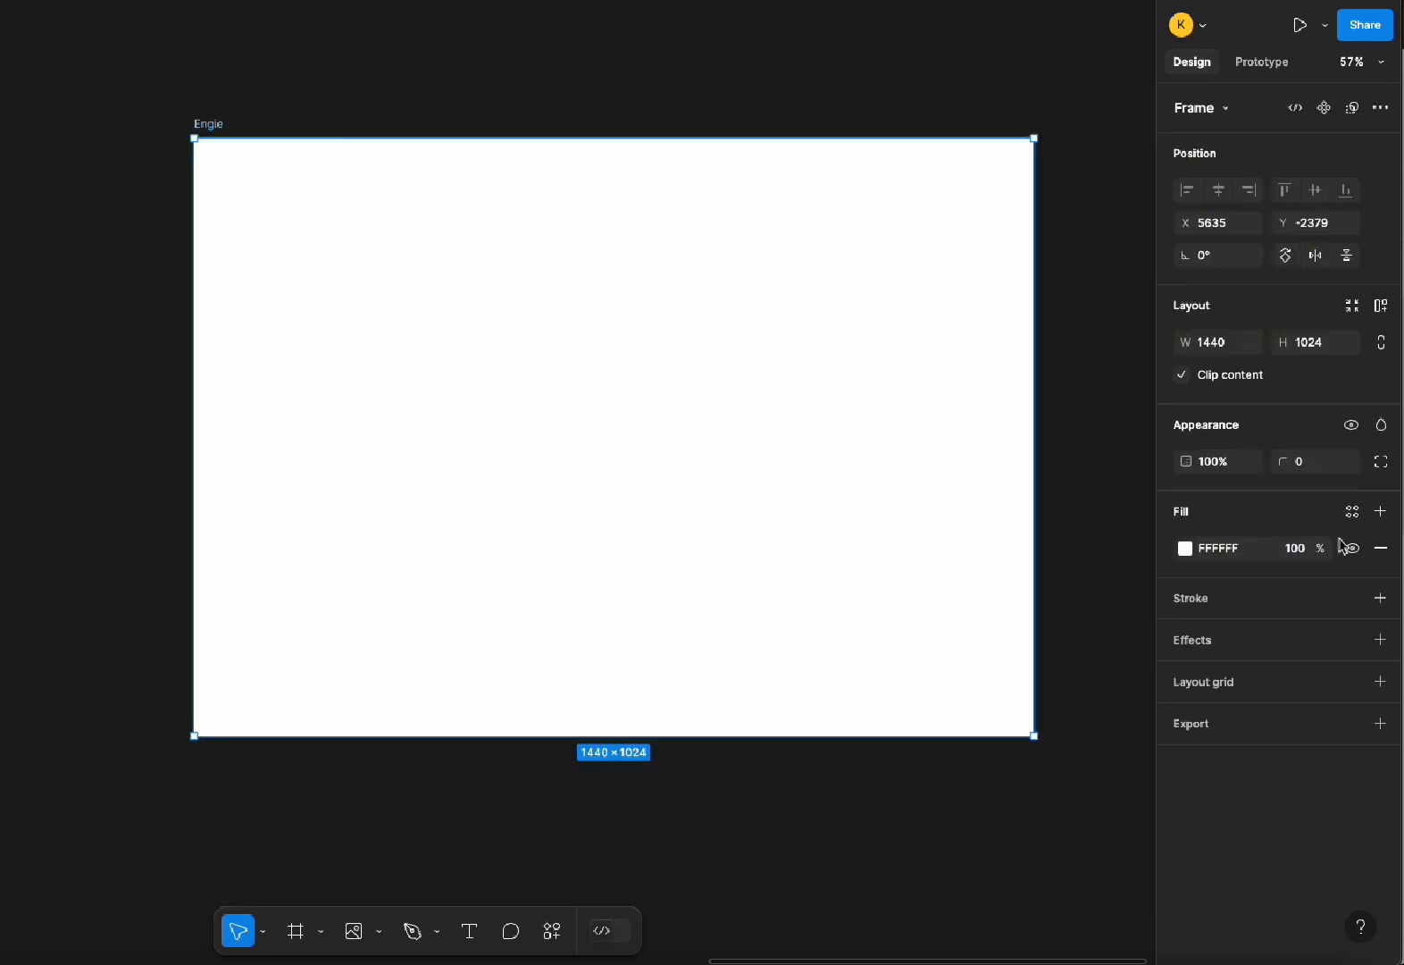
click(1185, 547)
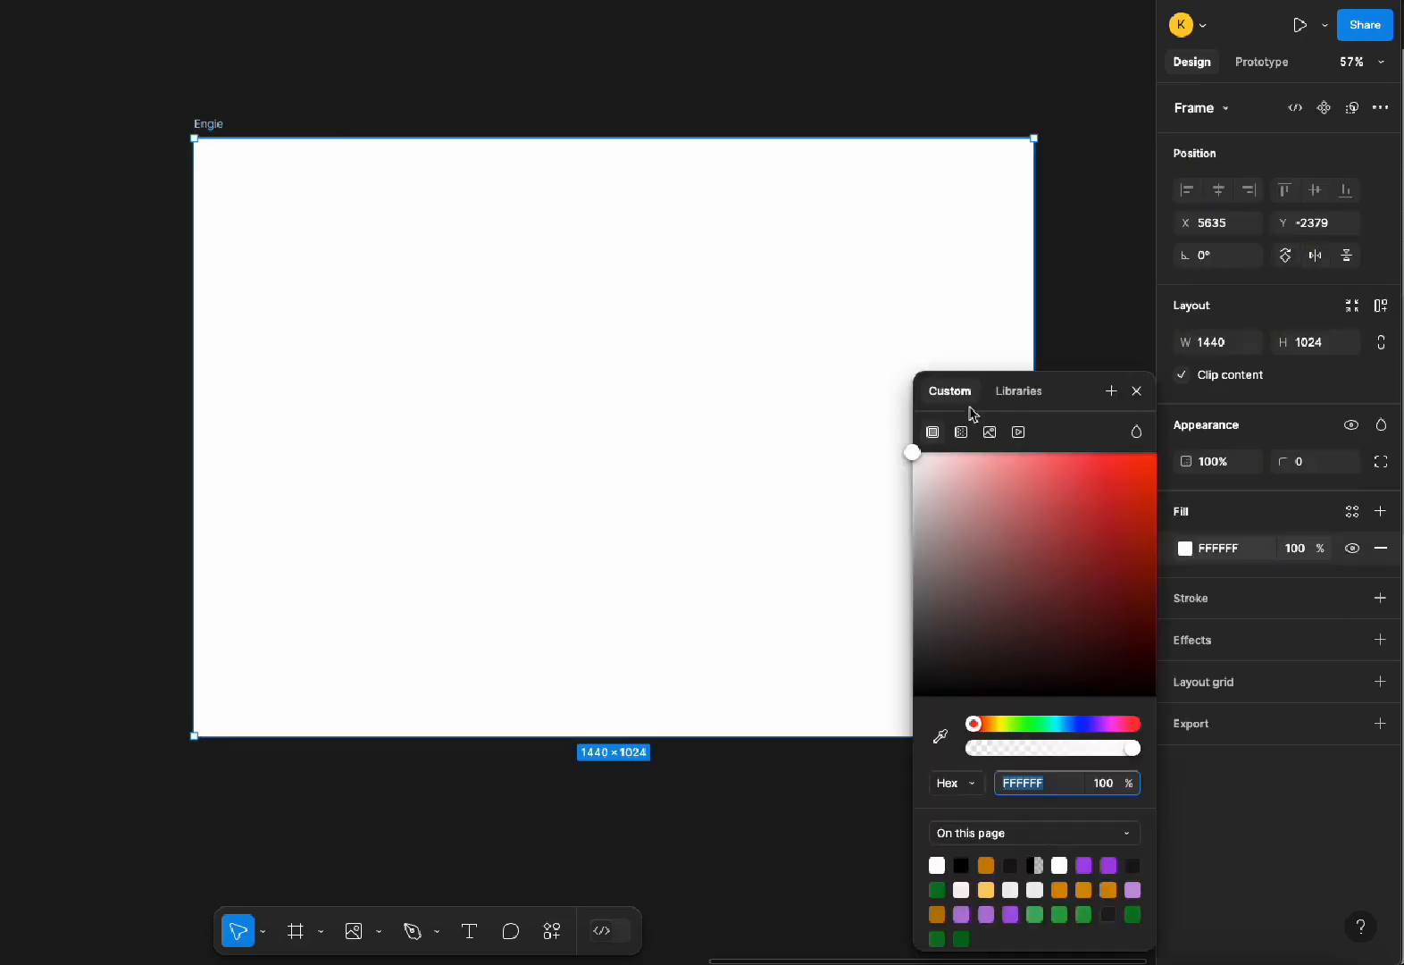
click(965, 436)
click(1010, 625)
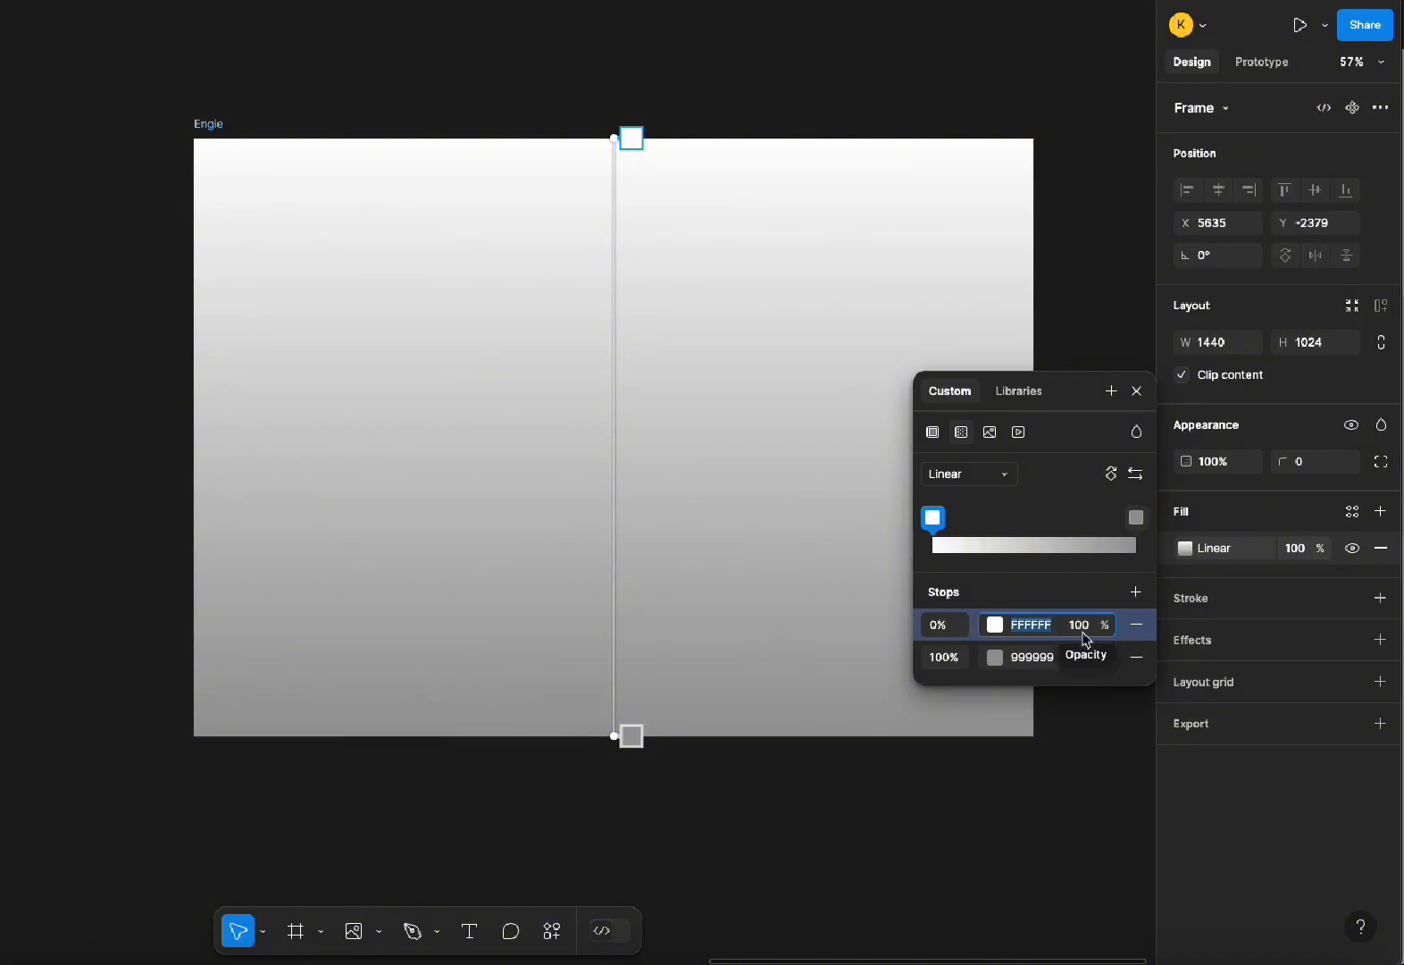
text(c193dd)
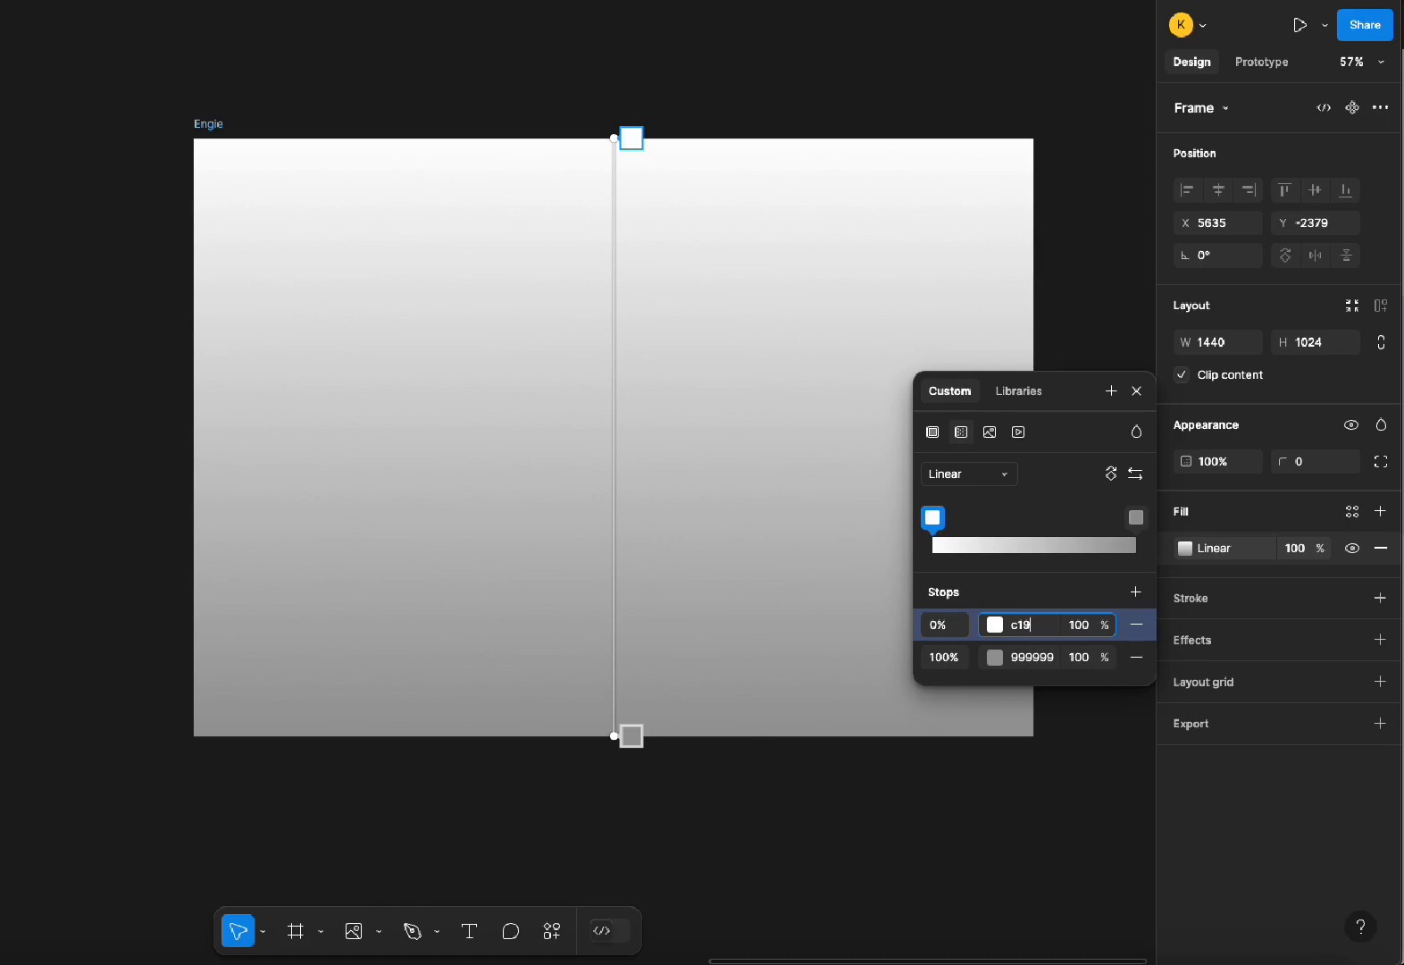
click(1049, 659)
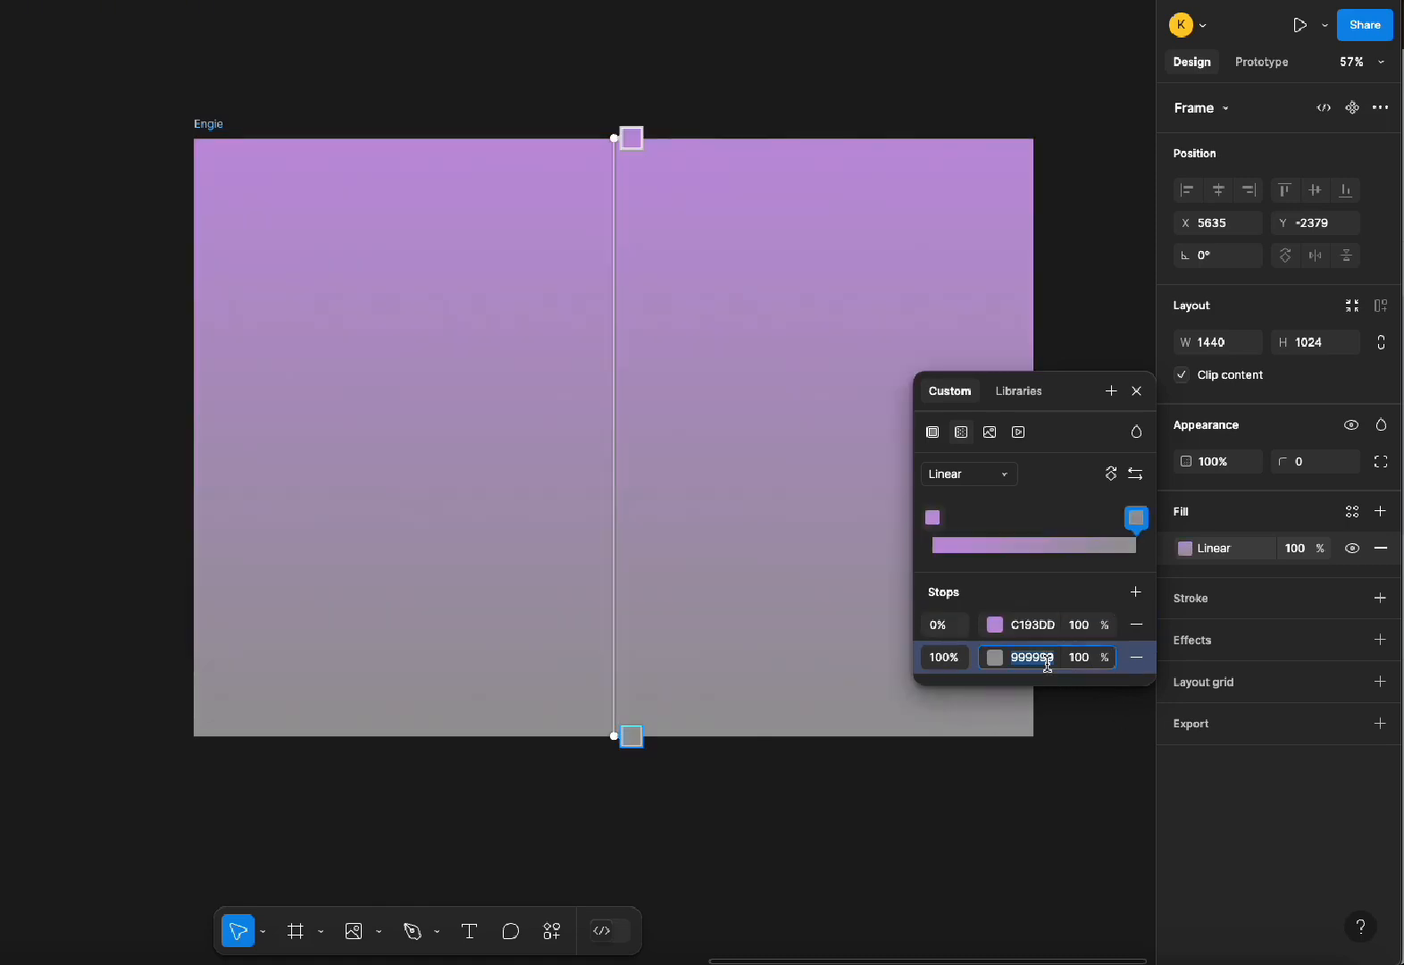
text(b279d7)
Change the Engie frame's gradient to radial and shift its centre slightly up from the frame's middle
click(1052, 625)
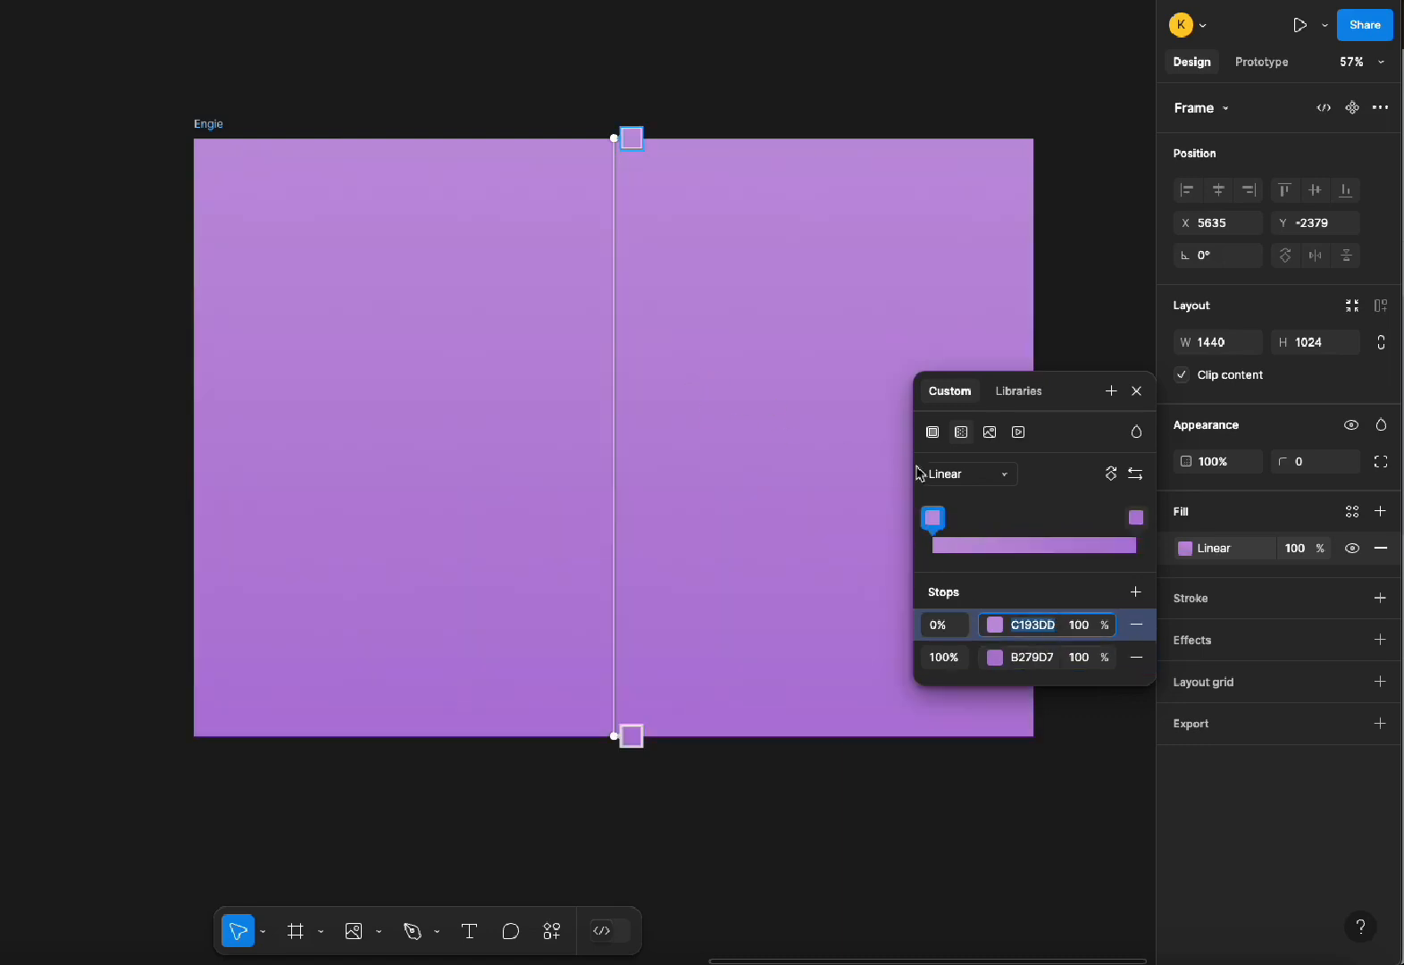
click(977, 483)
click(975, 497)
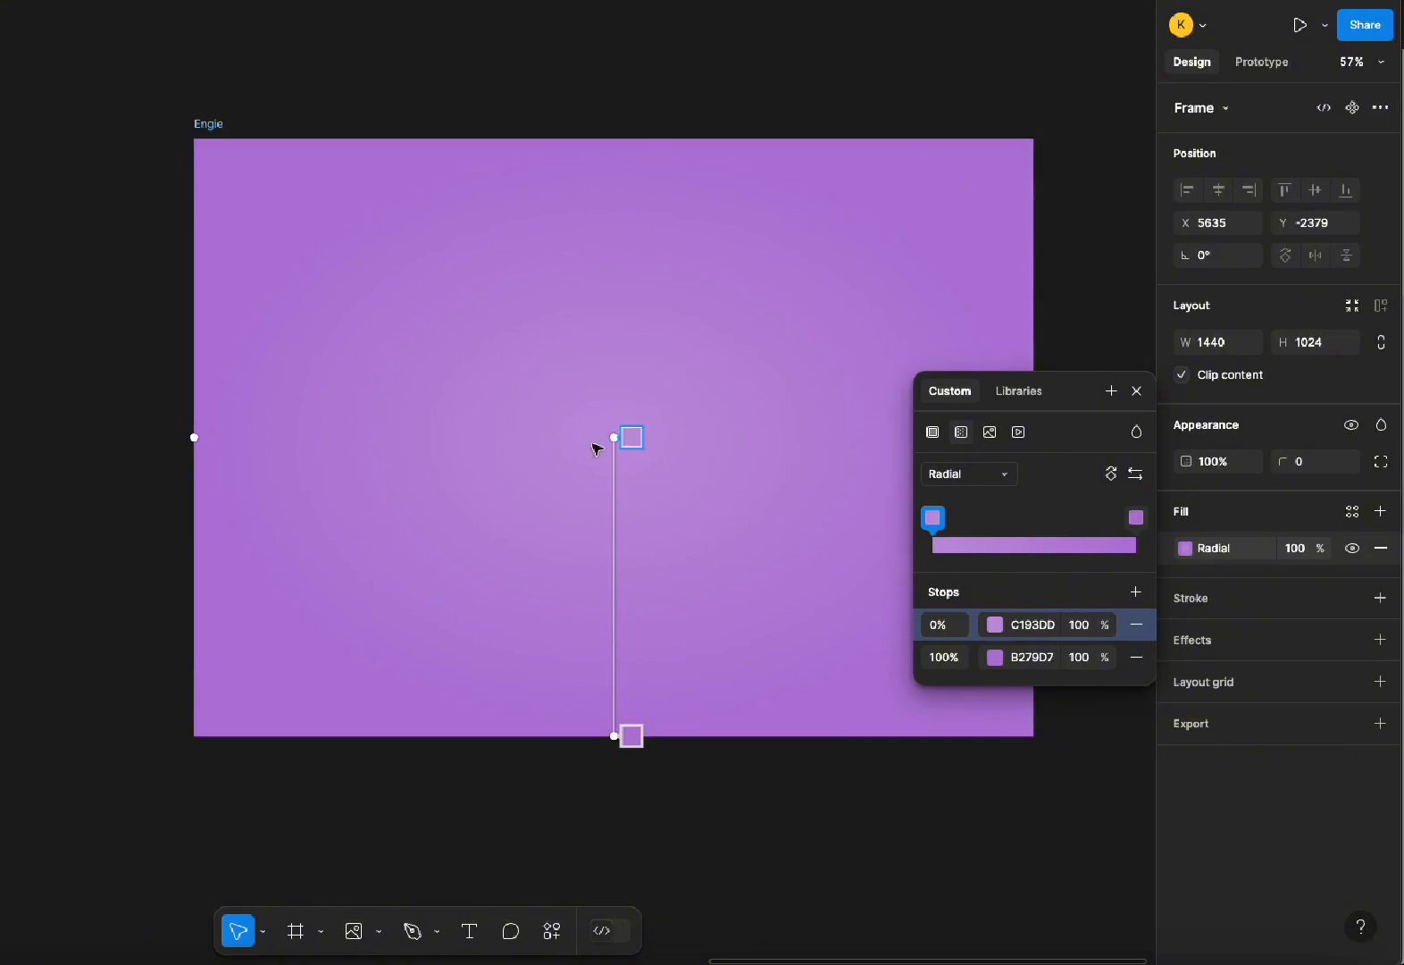
drag(609, 438, 627, 411)
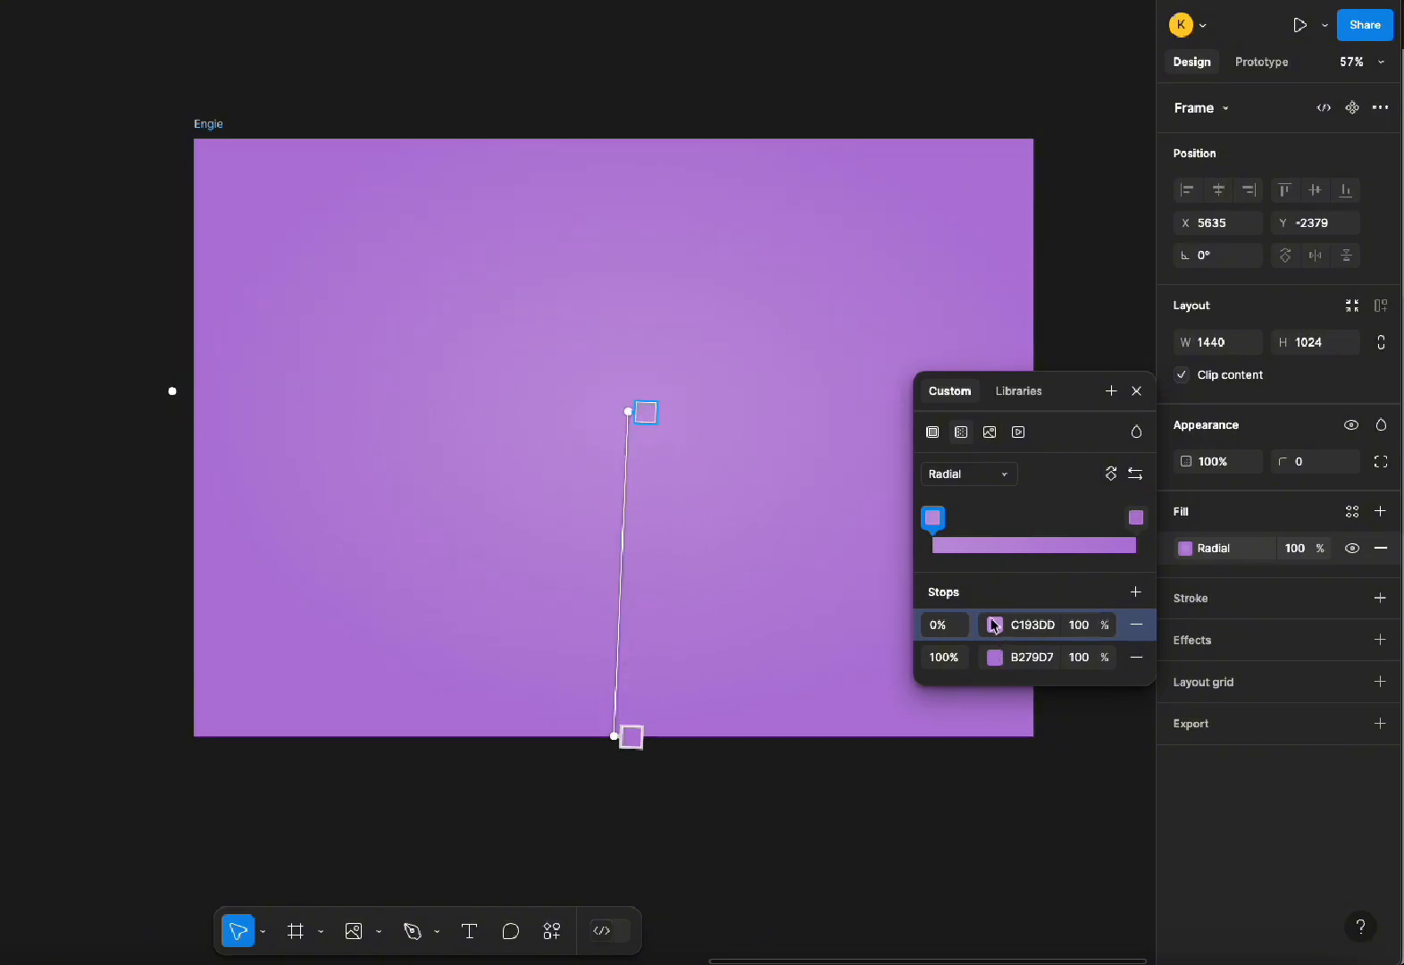
click(1136, 391)
Draw a 1440×112 header frame across the full width of the Engie frame's upper edge
click(297, 934)
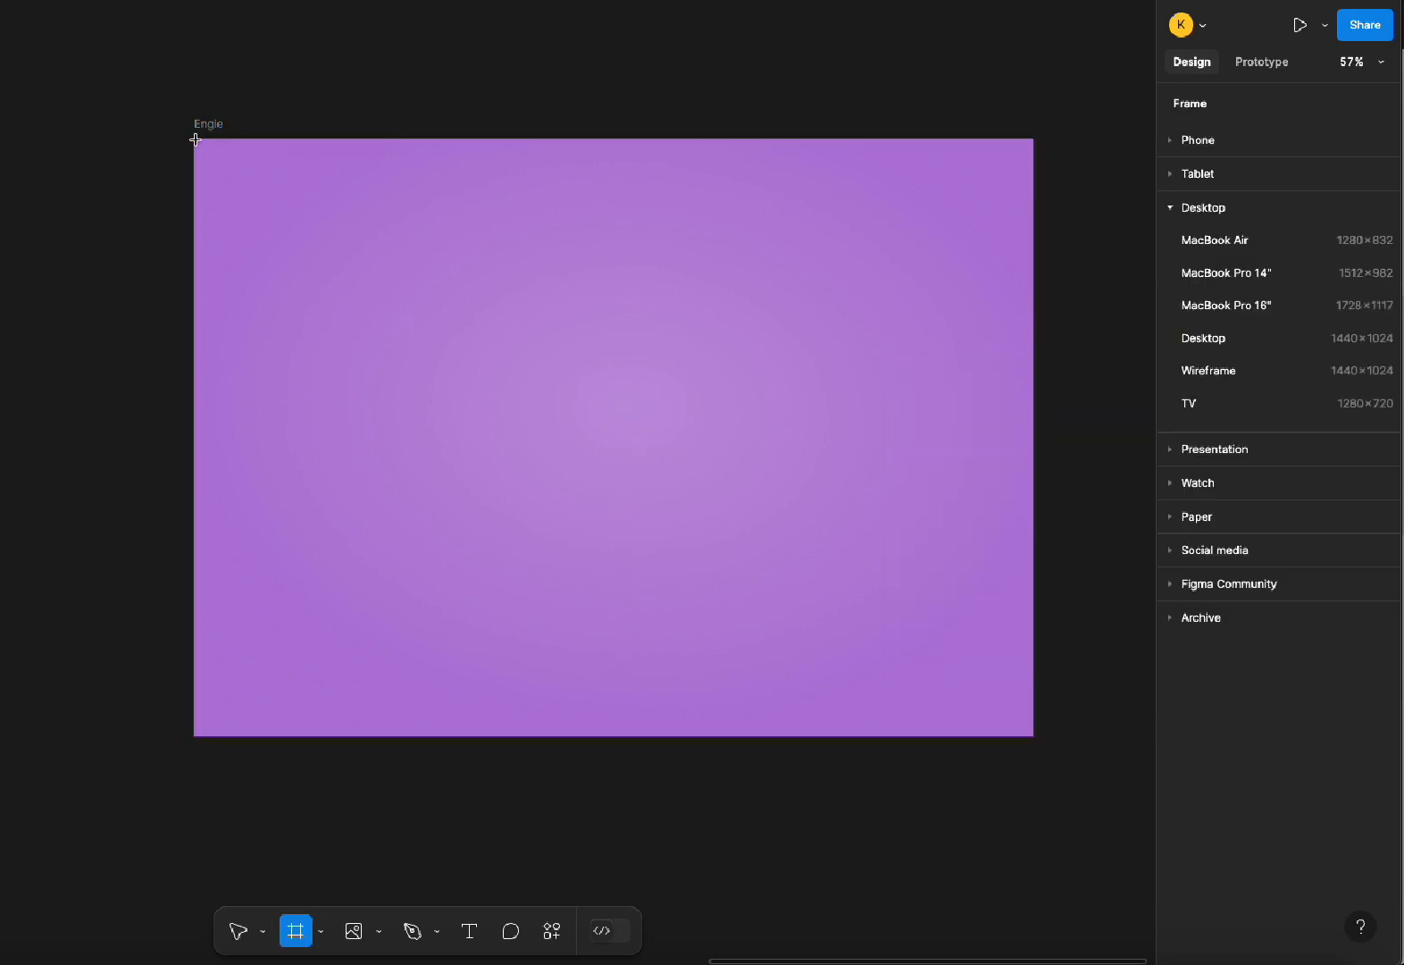
drag(196, 139, 1041, 221)
click(981, 245)
click(197, 155)
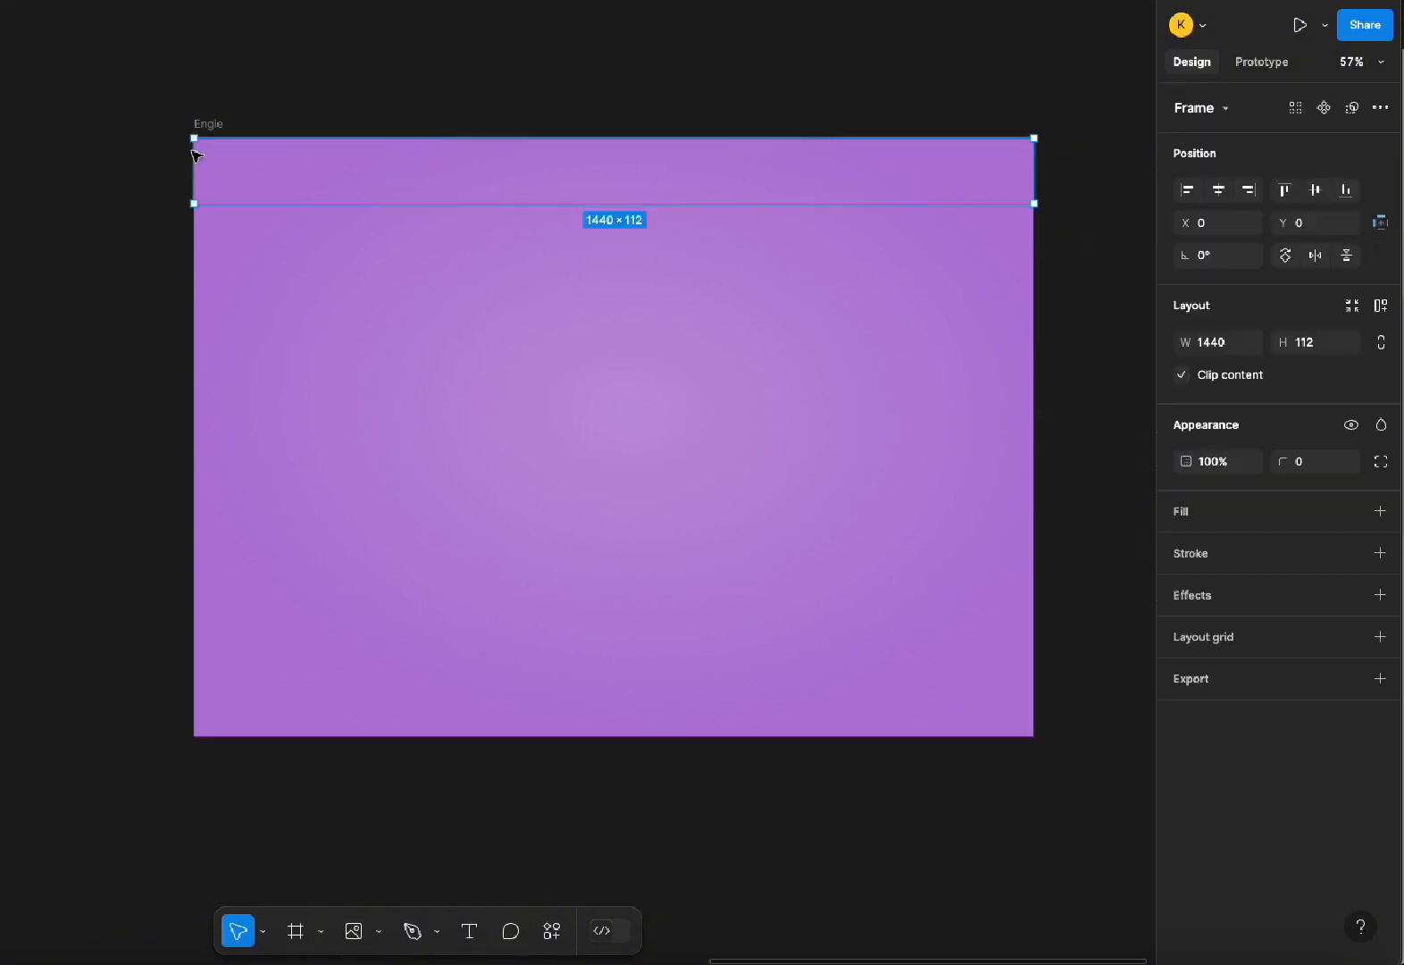
click(122, 231)
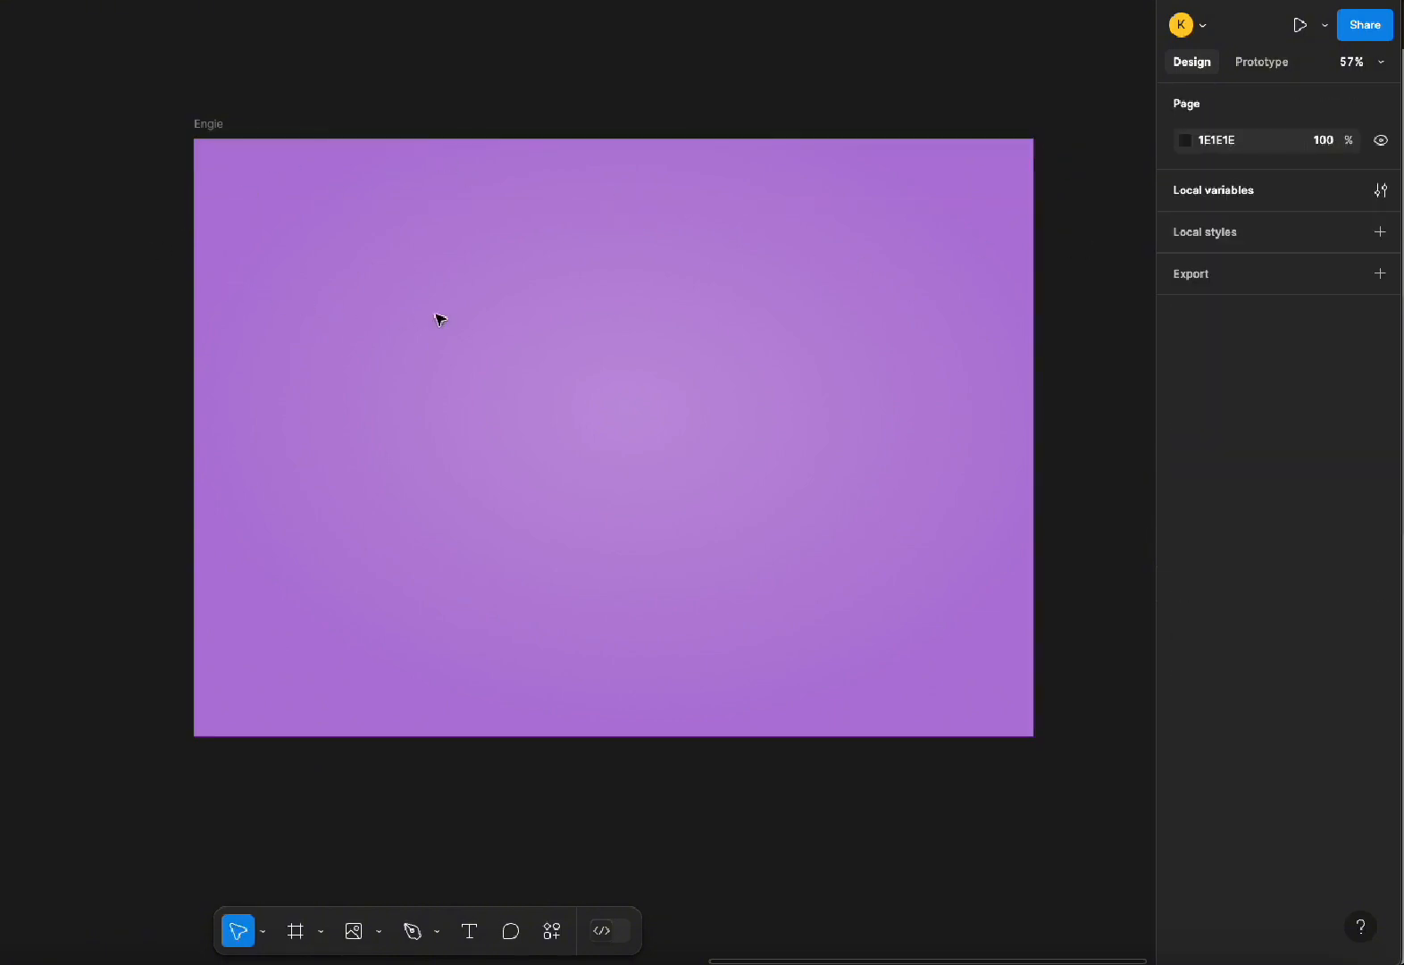
Add a white text label reading PRODUCT inside the header frame, at about X 557, Y 36
scroll(674, 131, up, 5)
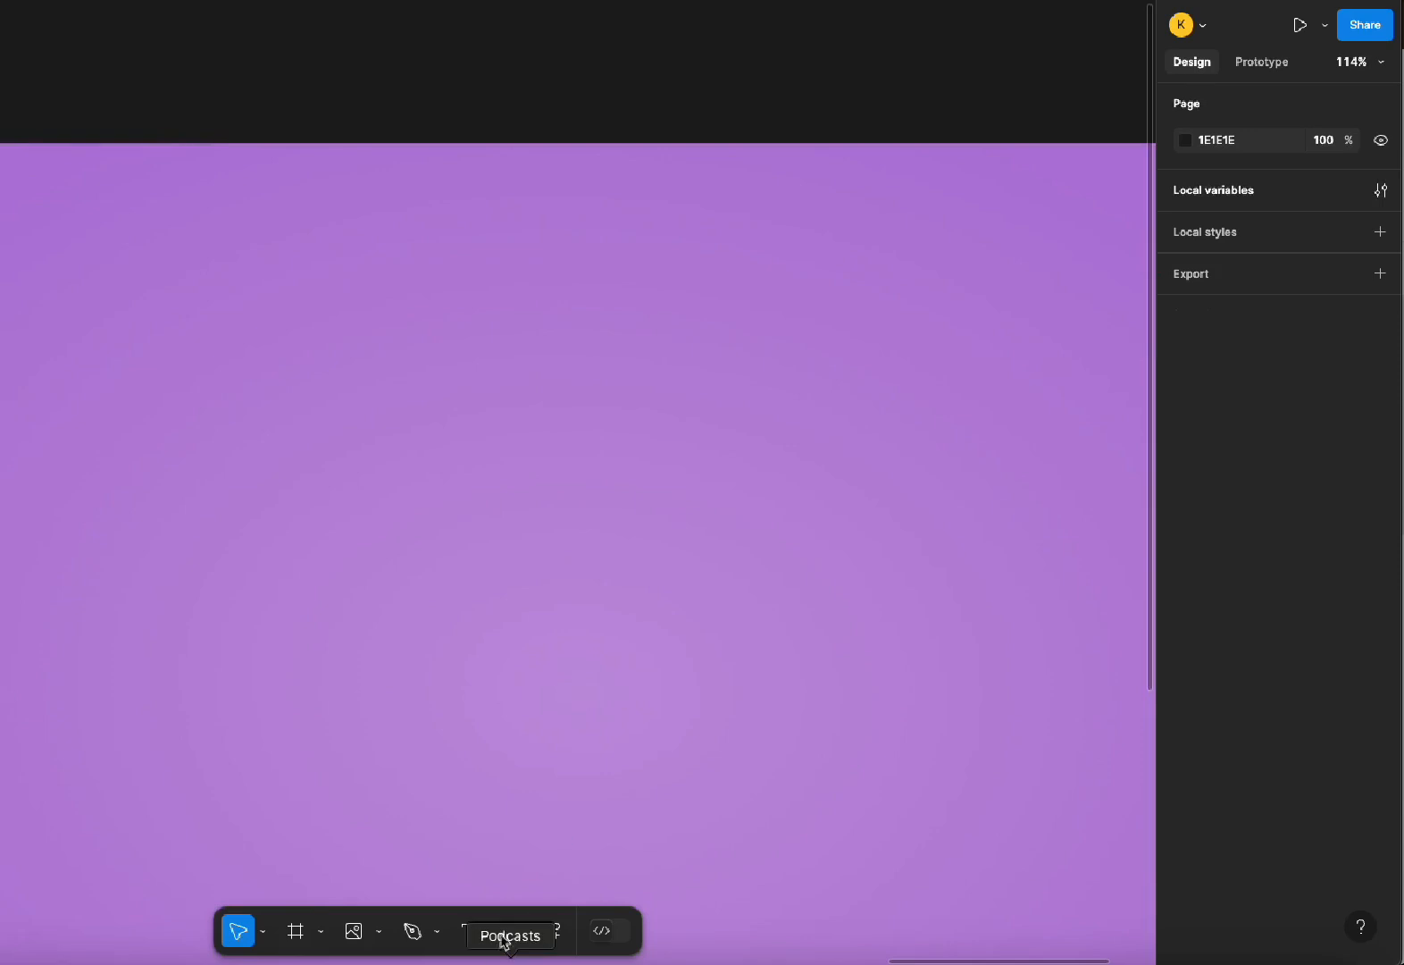
click(469, 932)
click(359, 192)
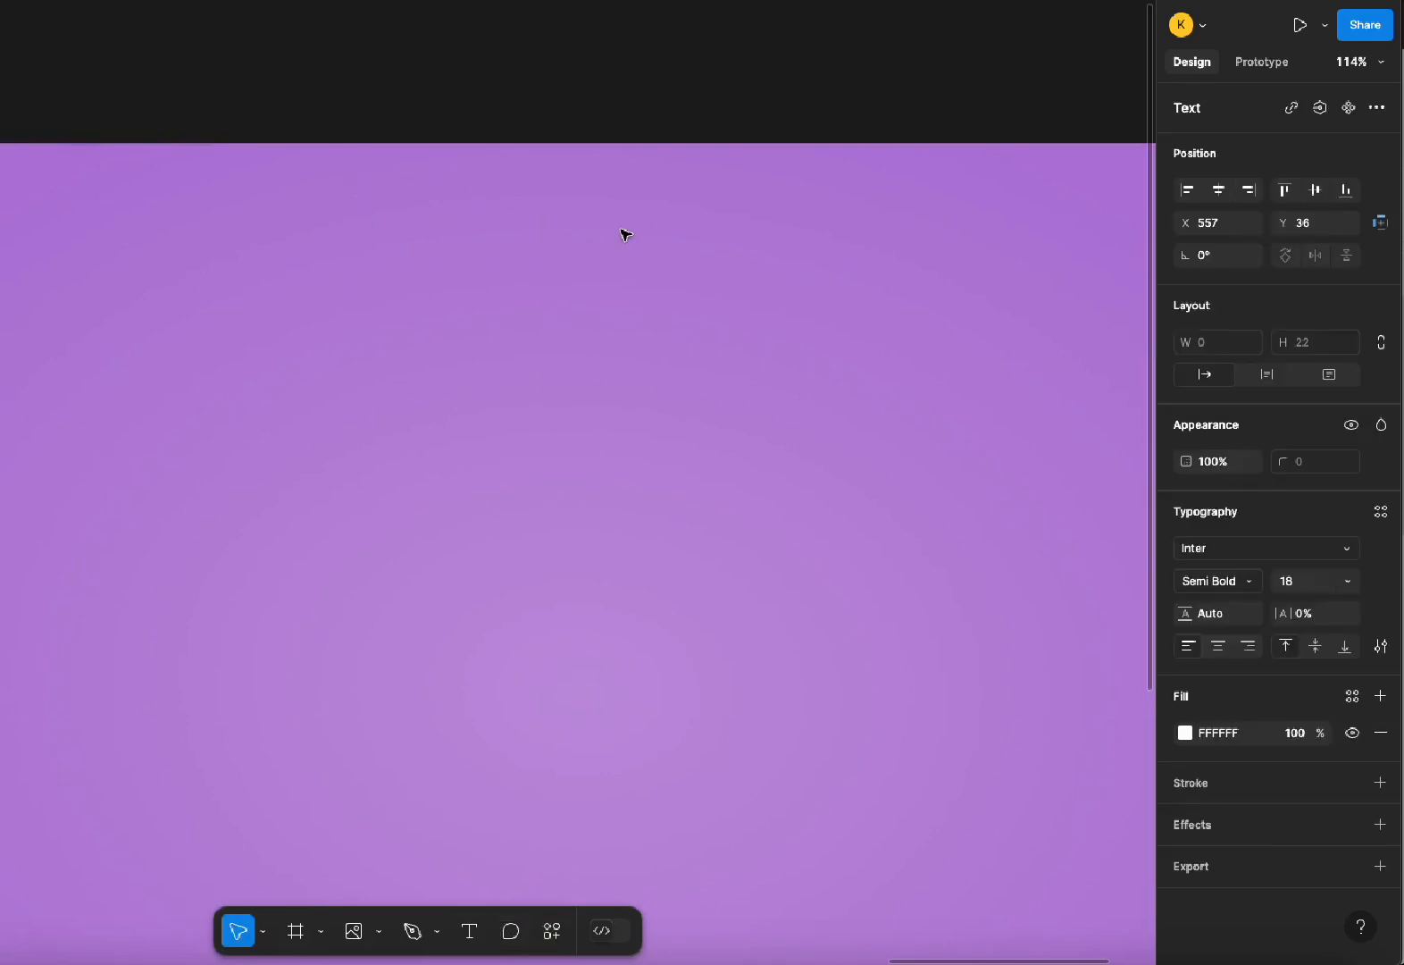
key(Caps_Lock)
text(PRODUCT)
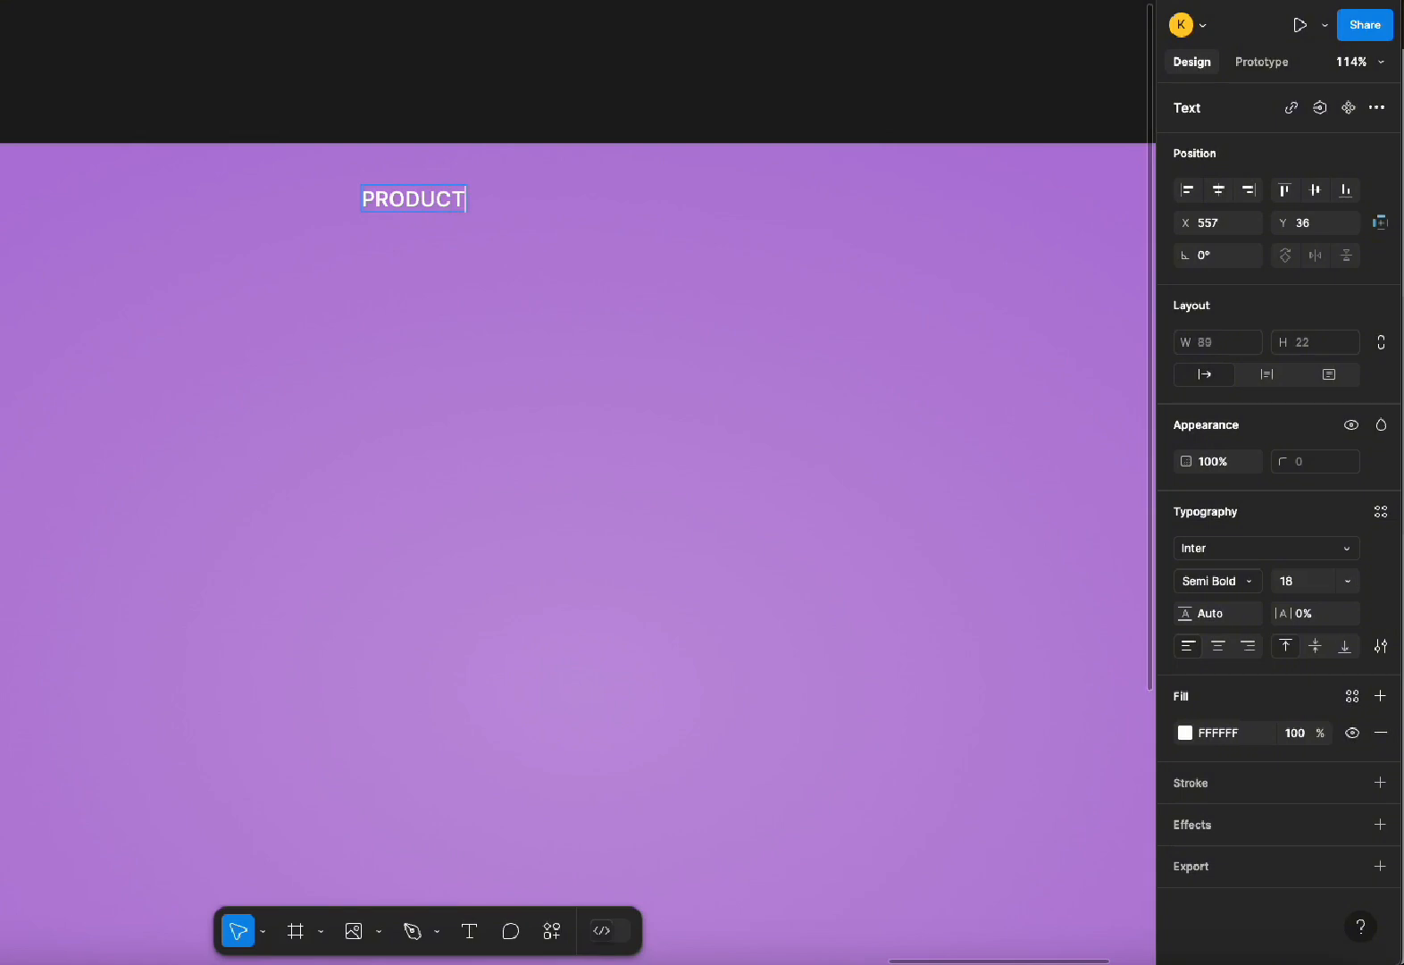
key(Escape)
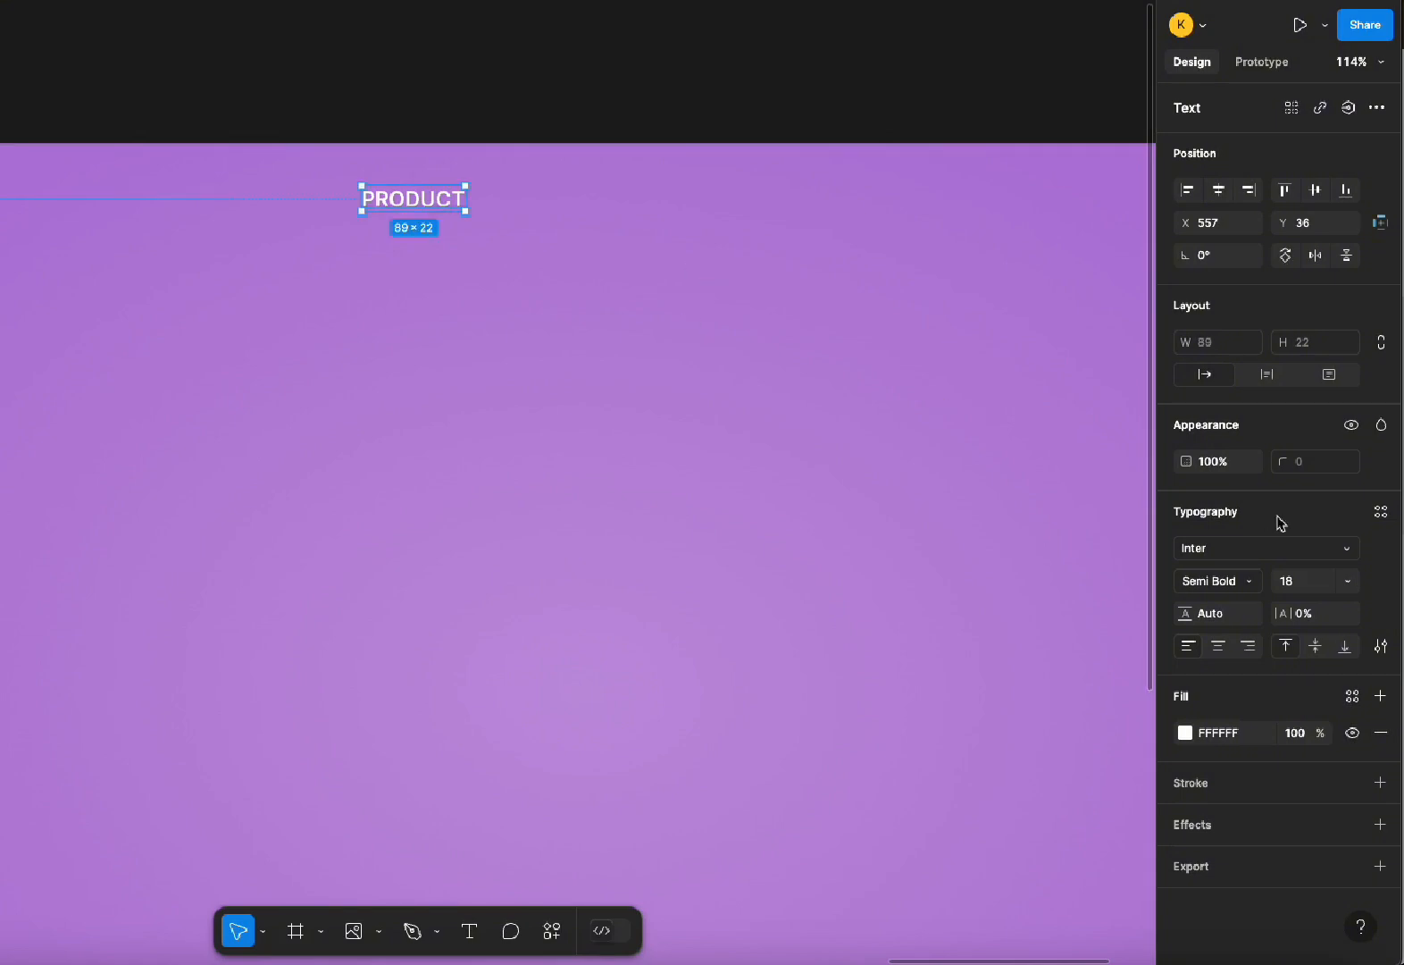
Set the header label's letter case to title case
click(1383, 646)
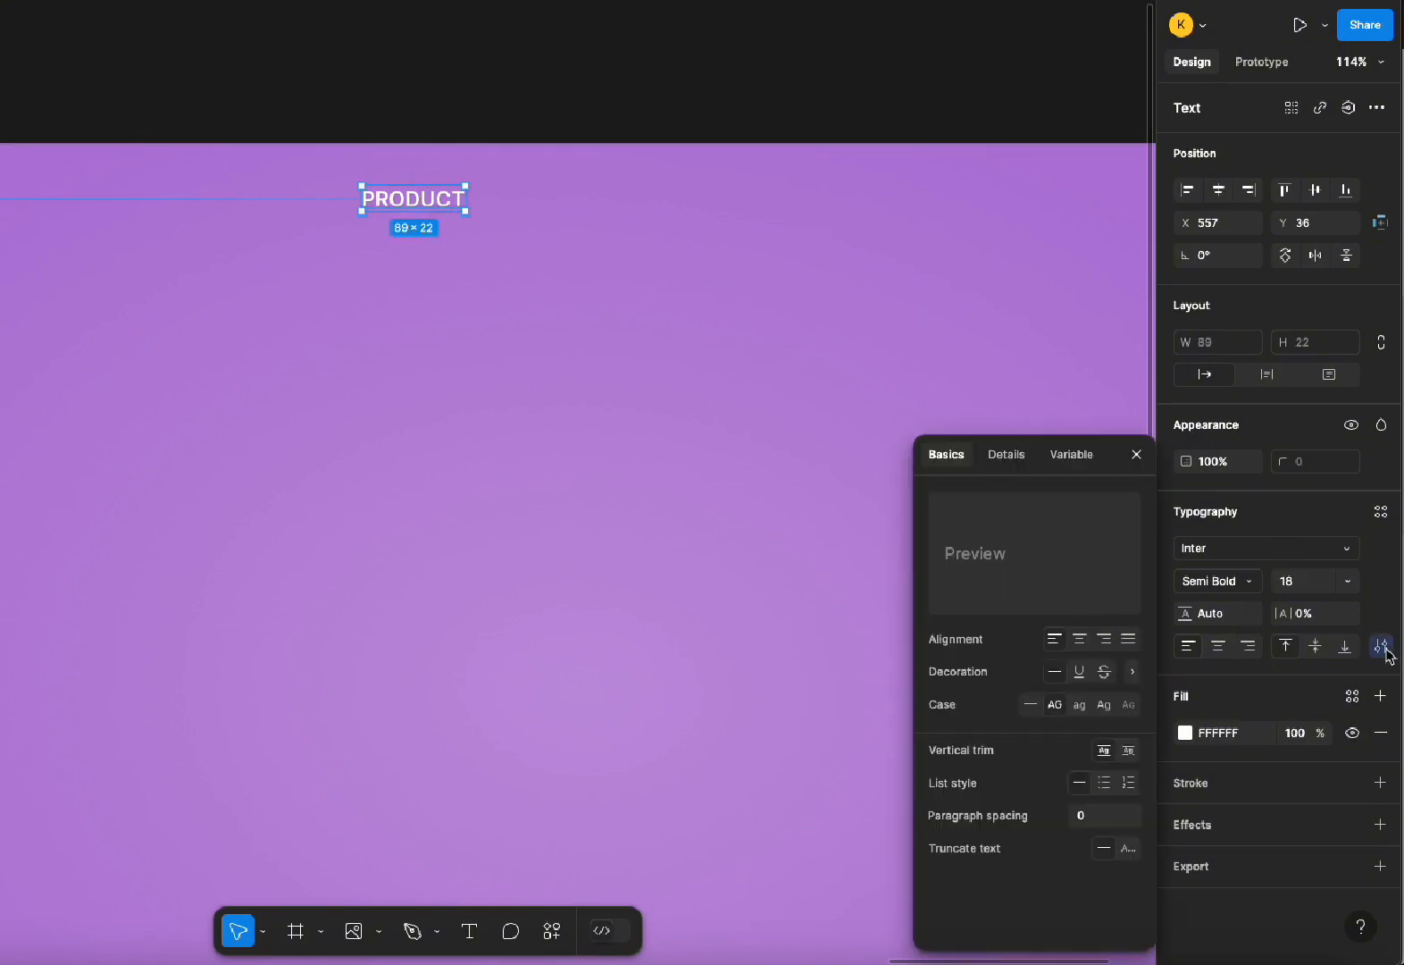
click(1104, 705)
click(361, 173)
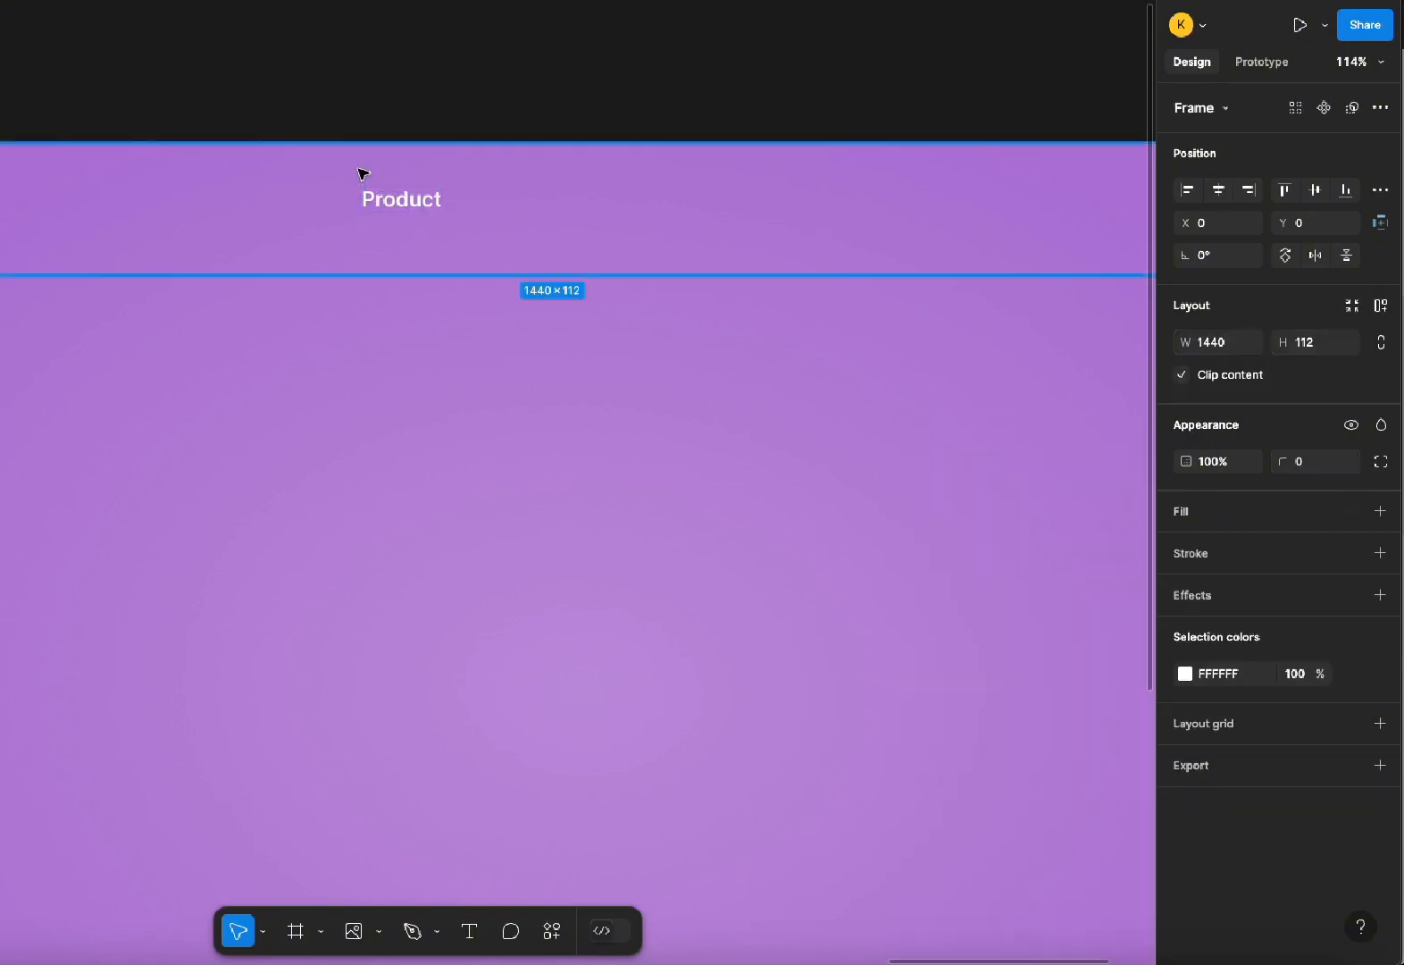
Style the Product label in Poppins with Regular weight and font size 16
click(413, 195)
click(1240, 585)
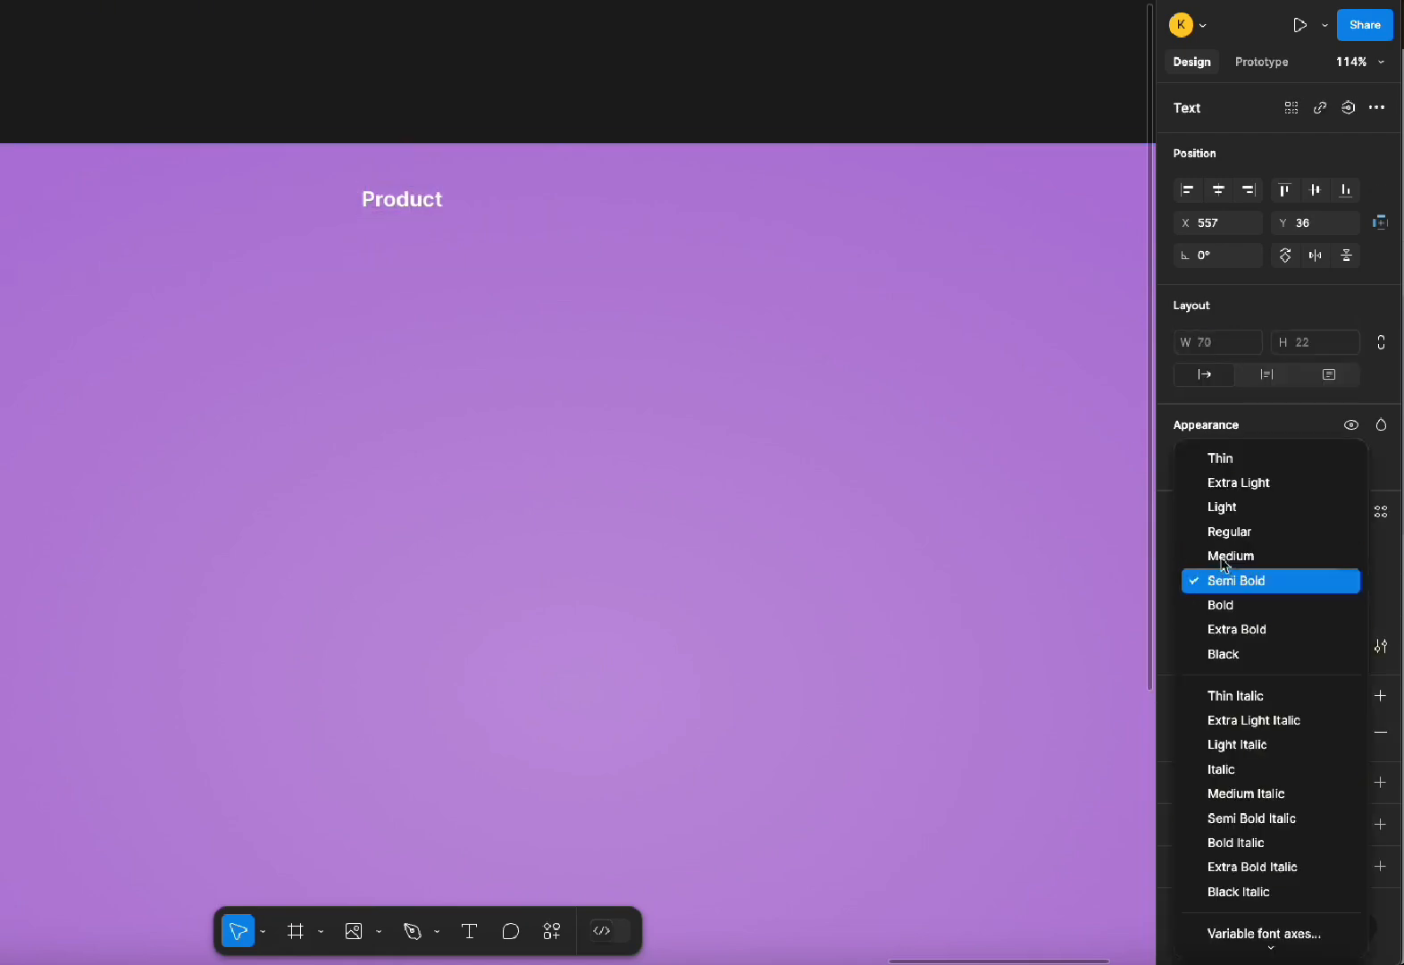
click(1228, 531)
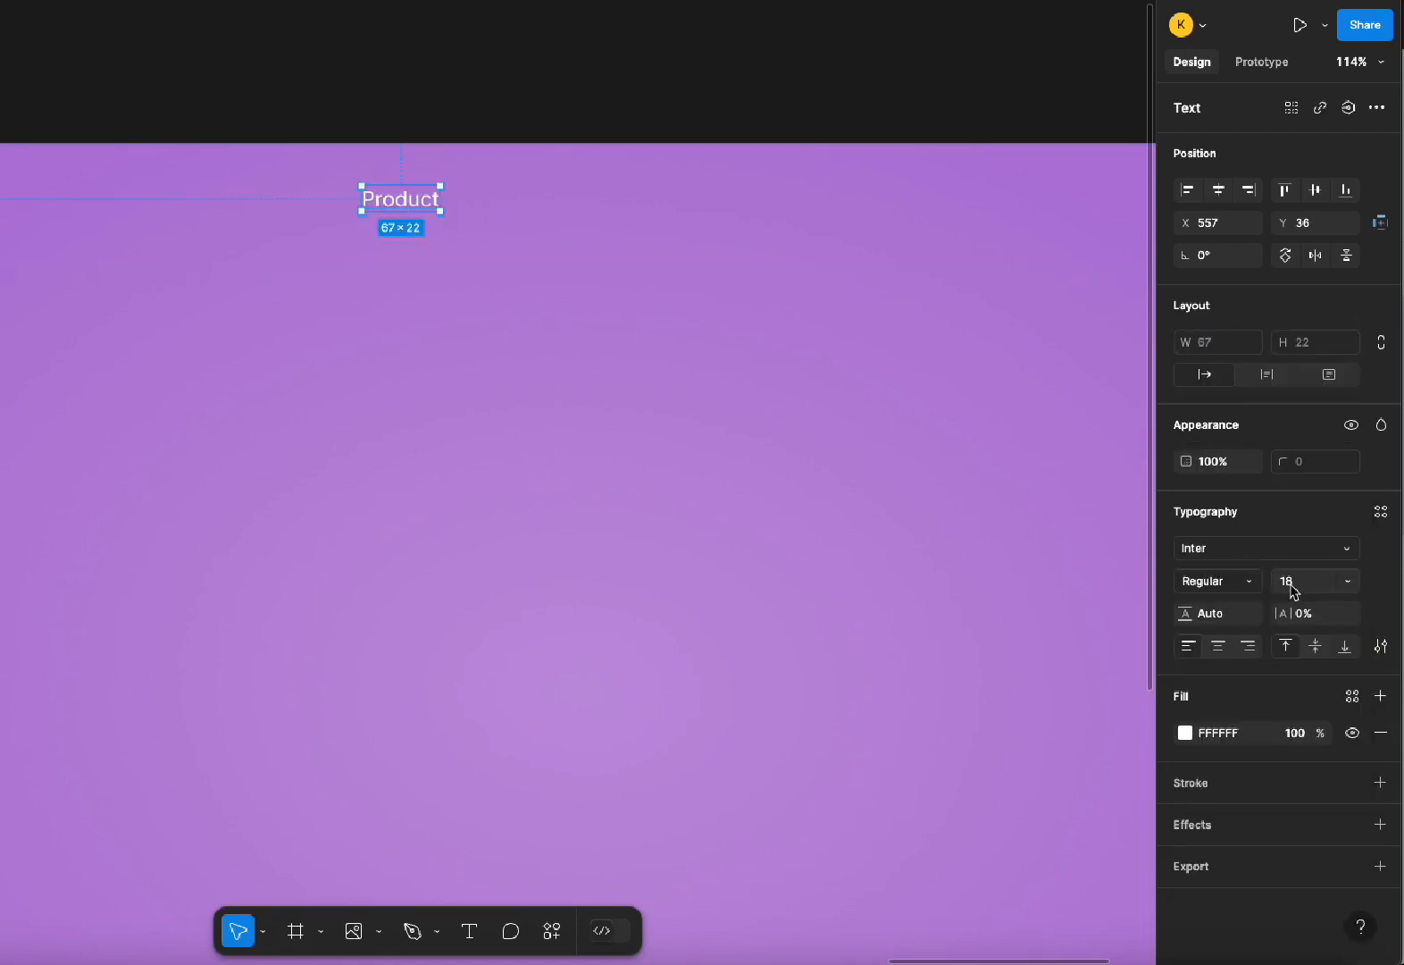
click(1296, 588)
text(1)
click(391, 235)
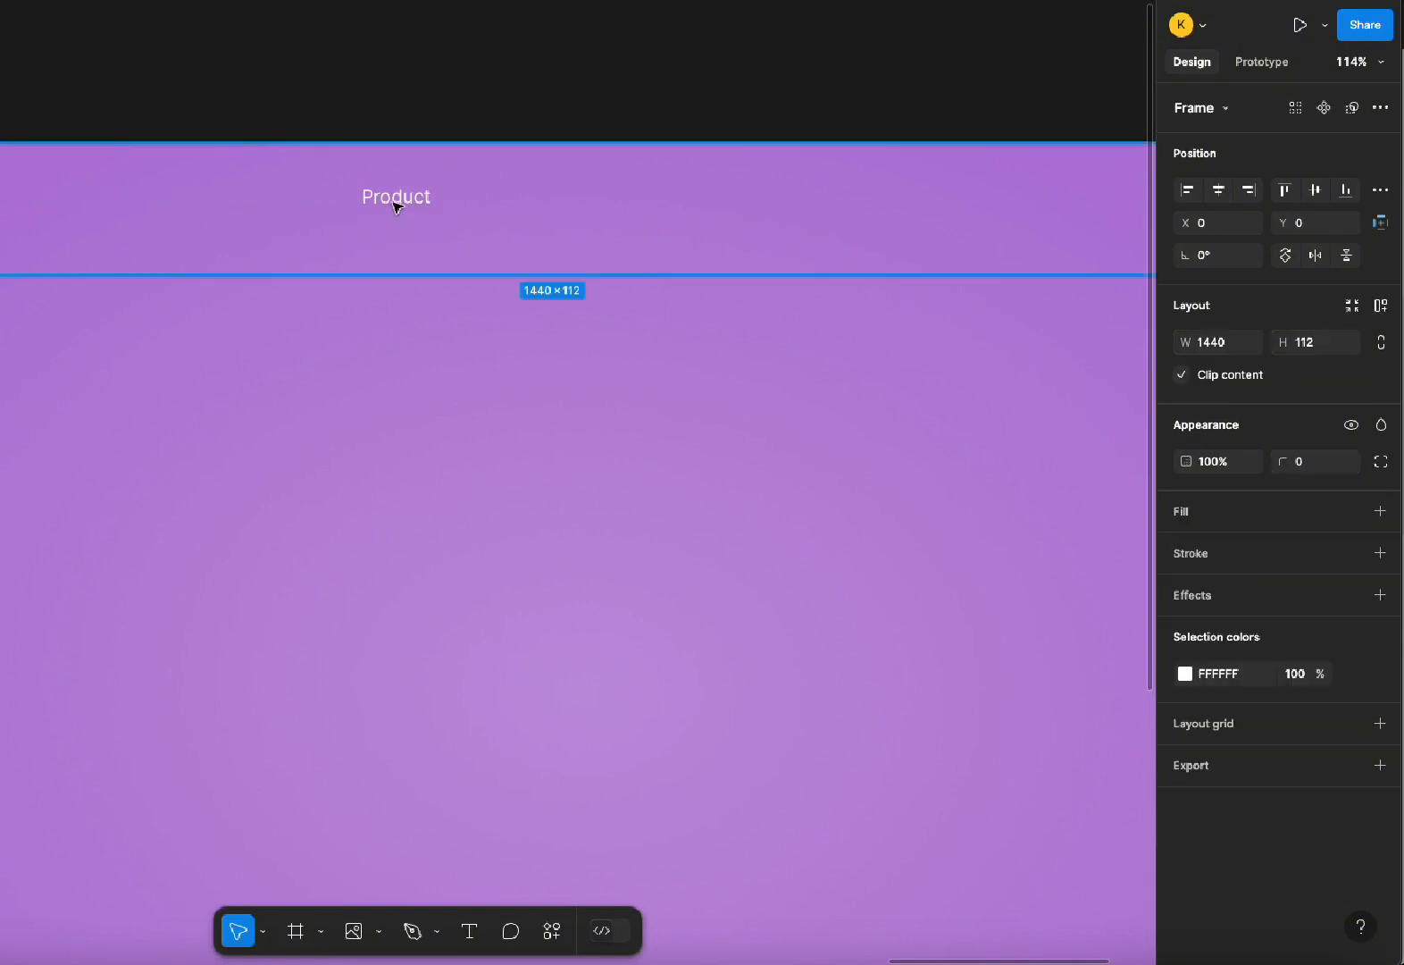
click(395, 201)
click(1241, 554)
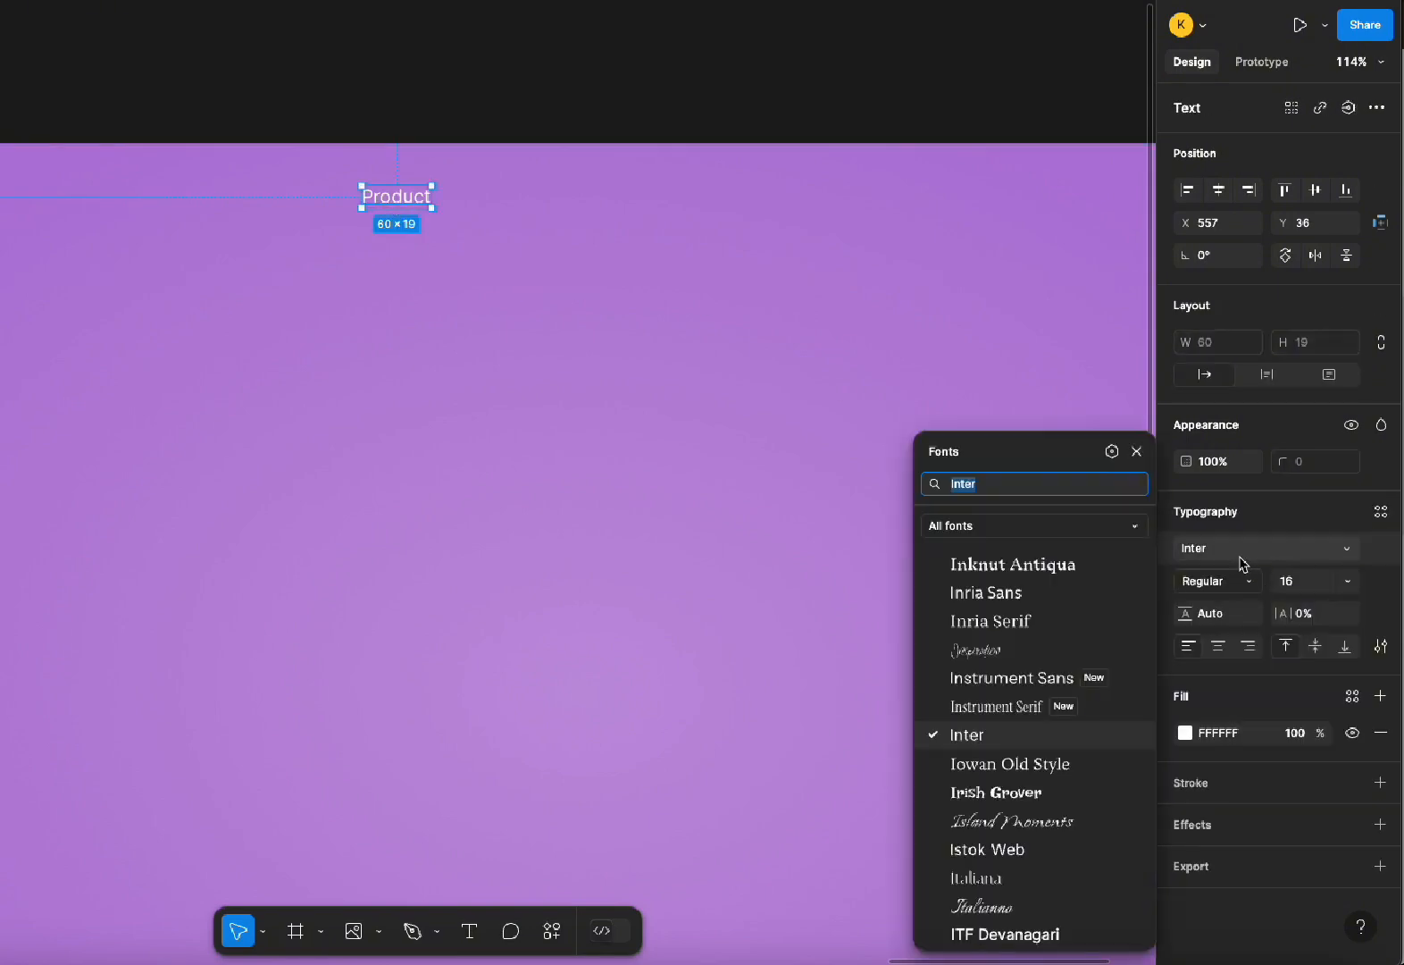
text(popp)
key(Return)
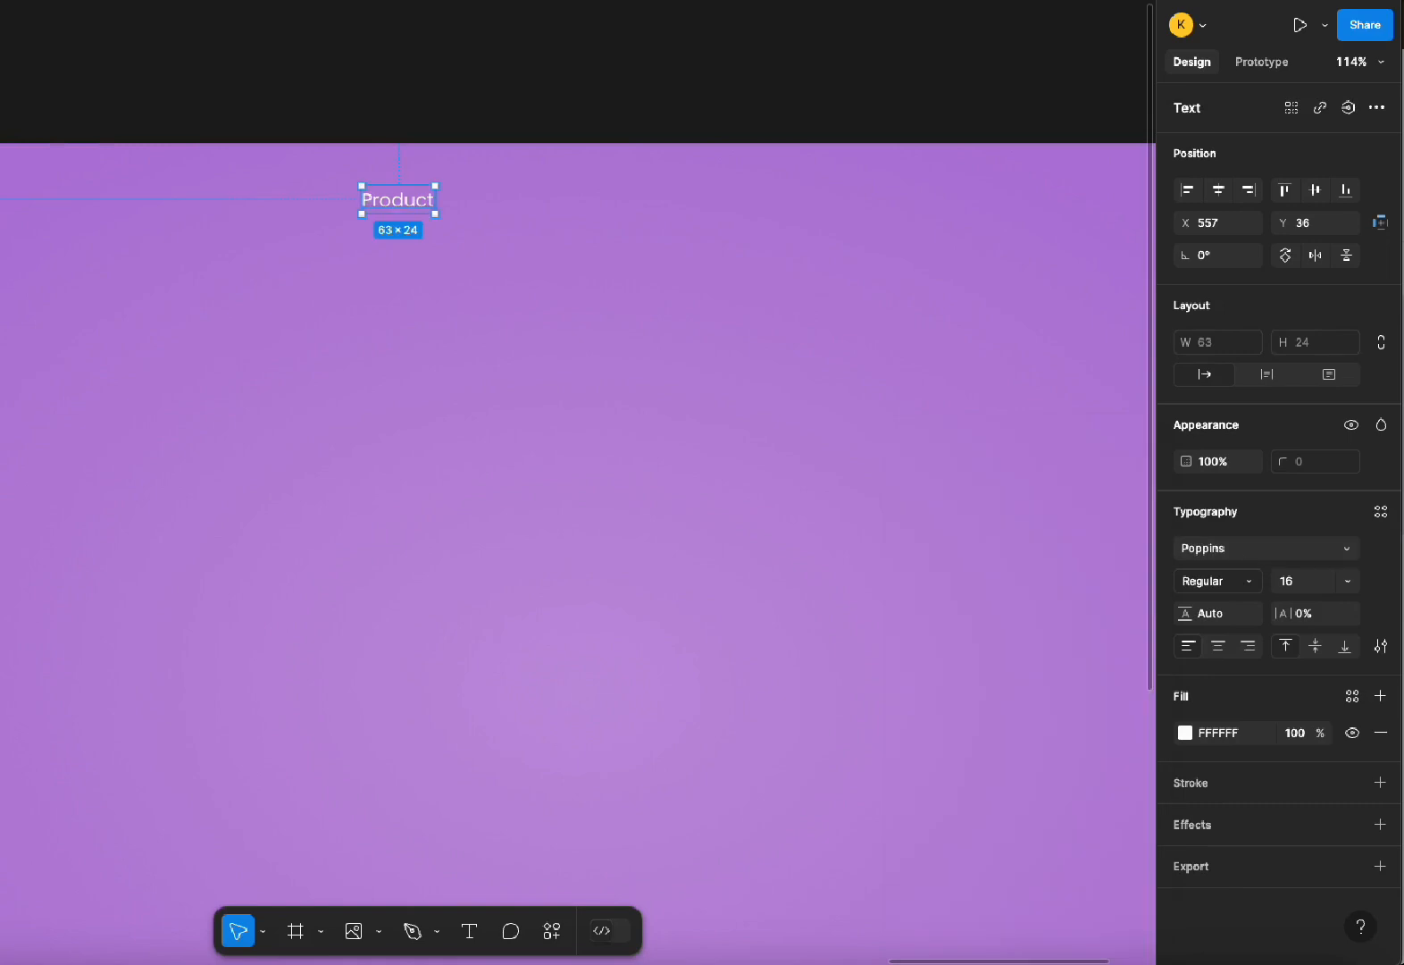
Wrap the Product label in an auto layout frame with 25 horizontal padding and a white fill
click(397, 222)
click(393, 208)
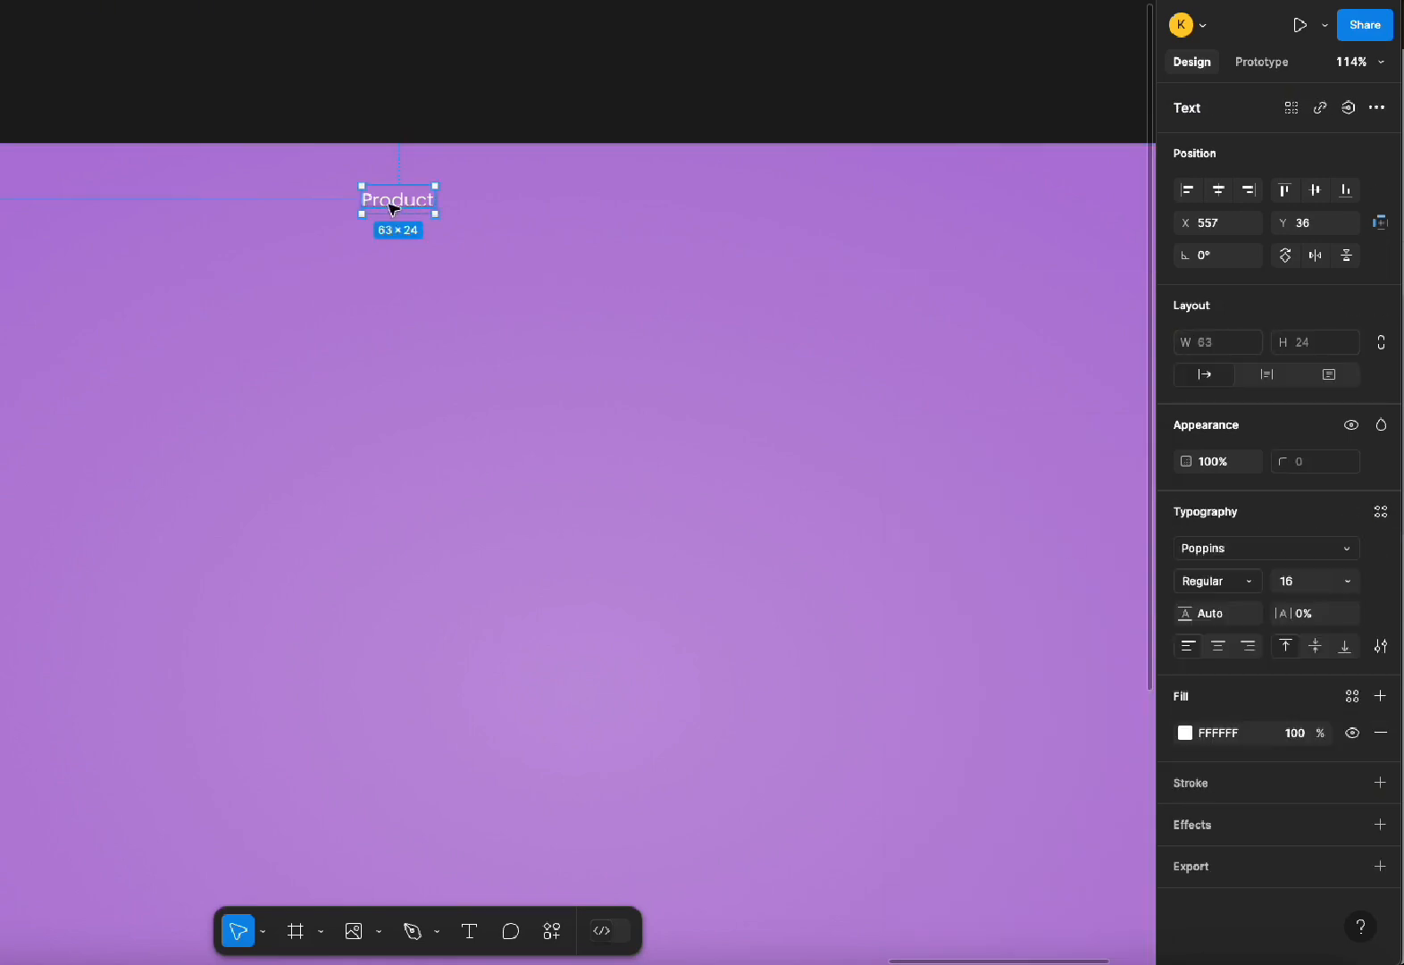
key(shift+a)
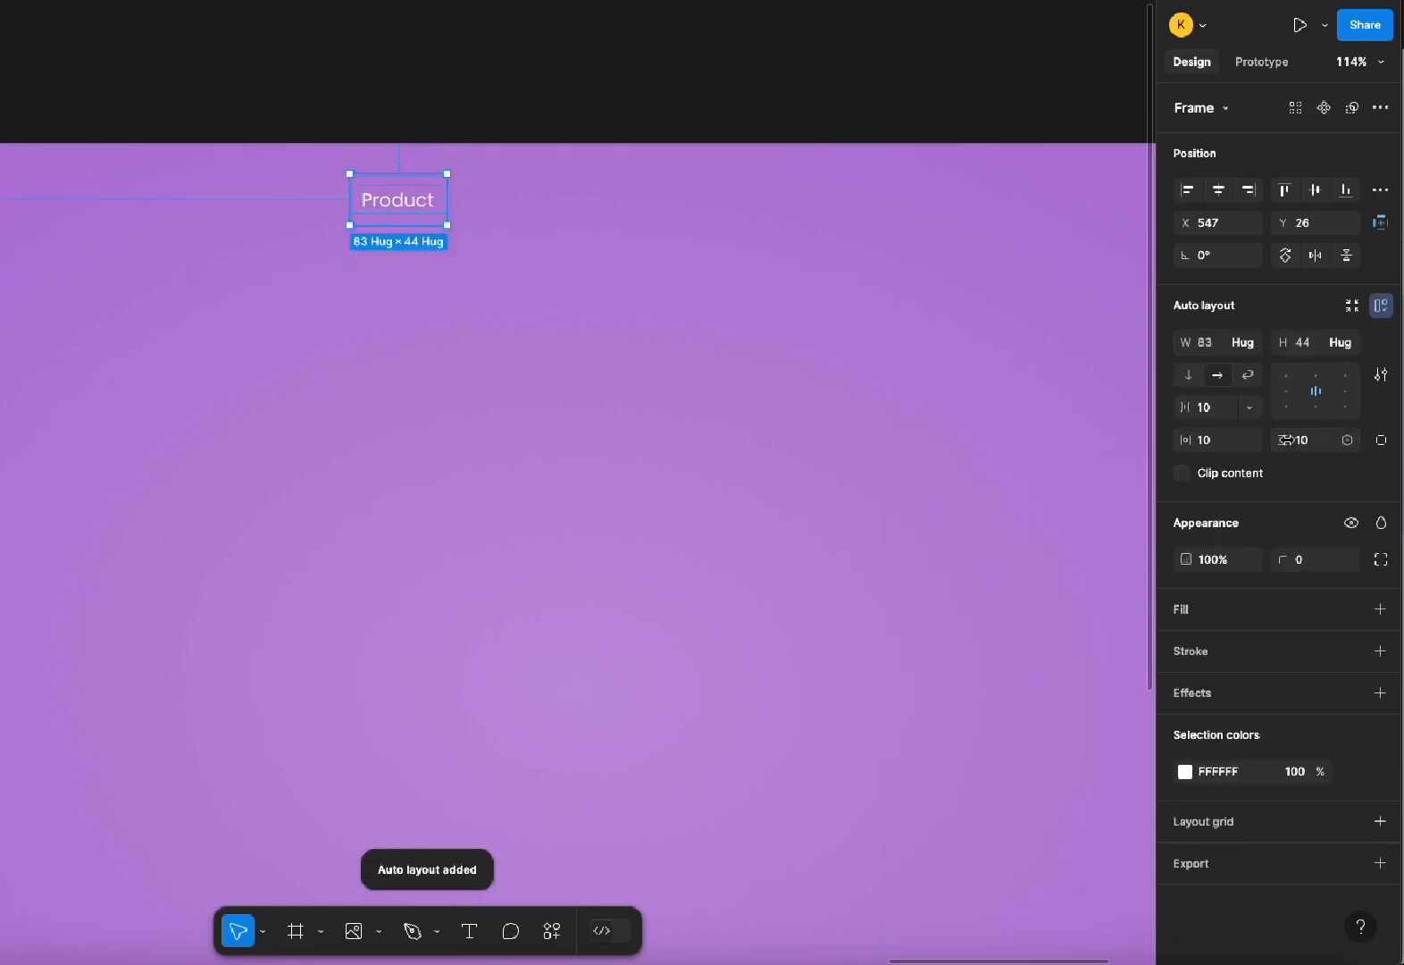
click(1210, 442)
double_click(1215, 450)
text(25)
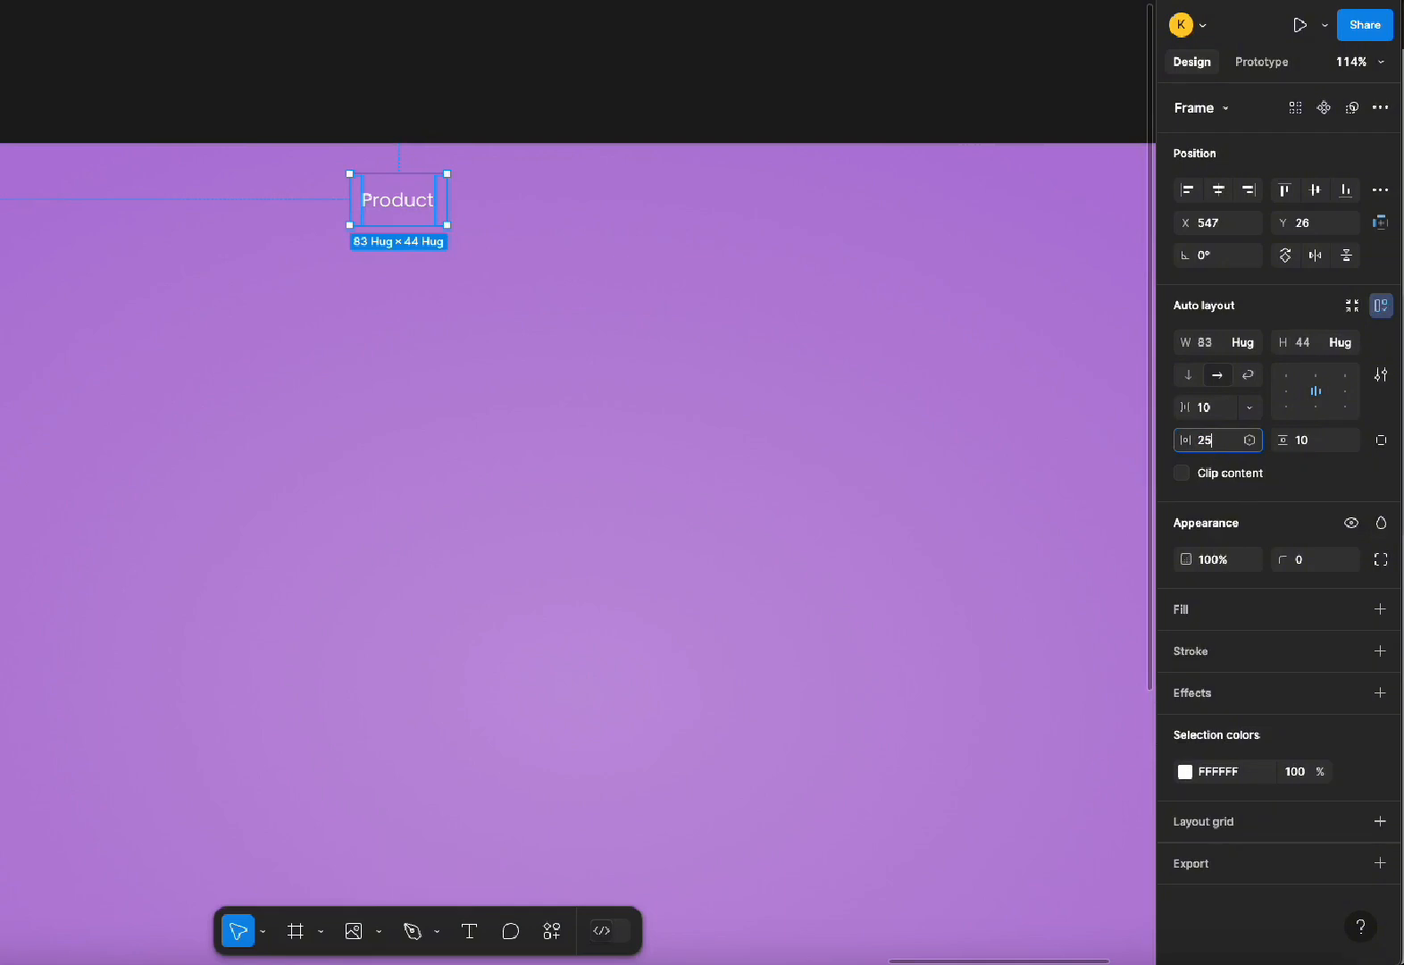
click(1227, 625)
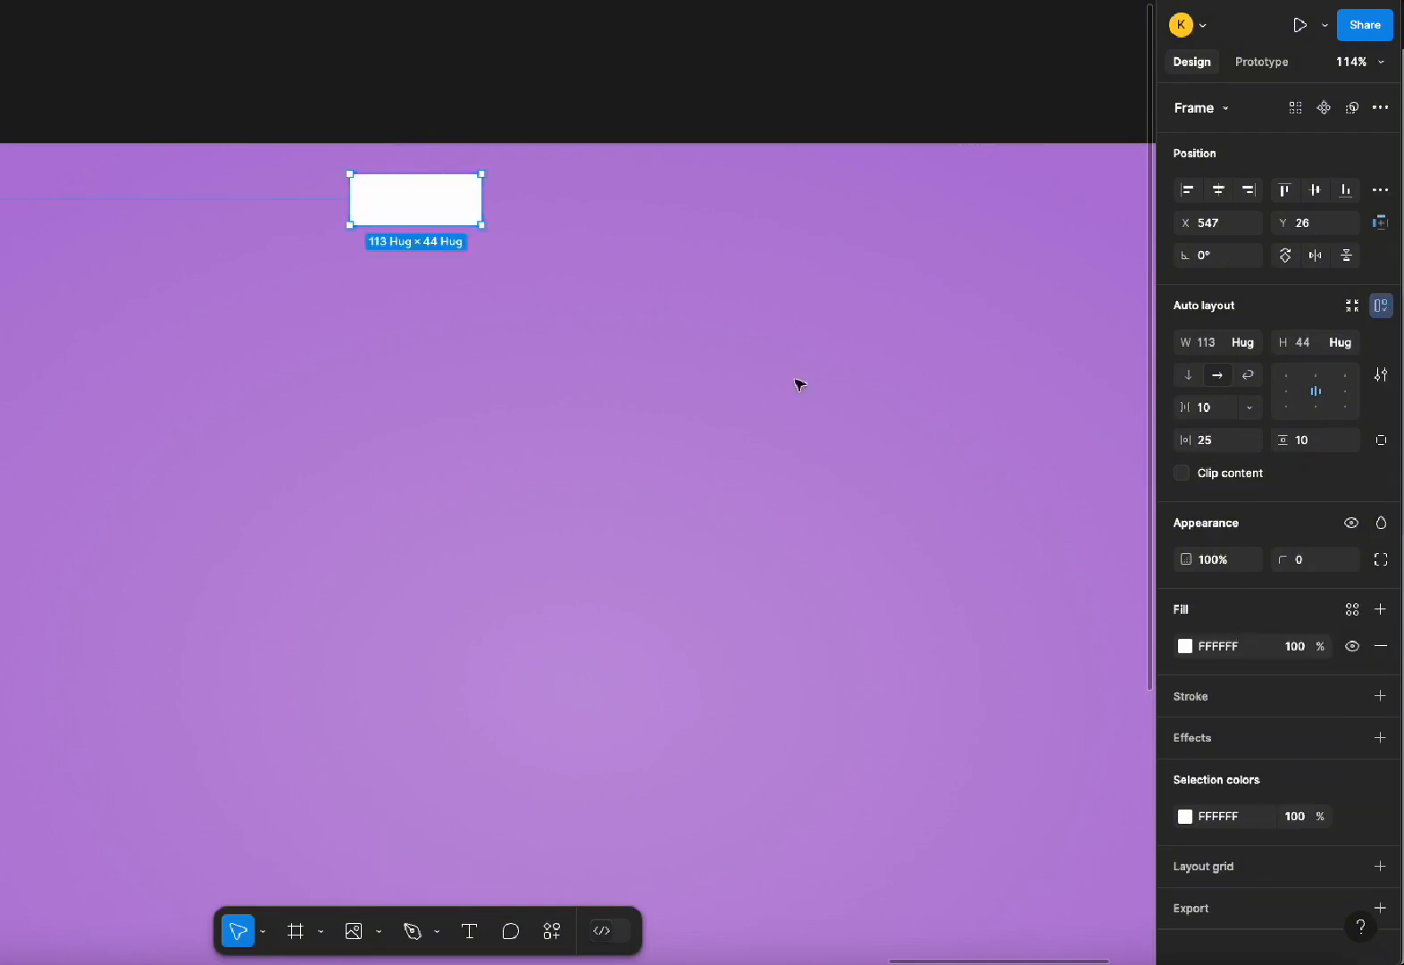
Change the Product label's text colour to dark gray 444444
double_click(400, 208)
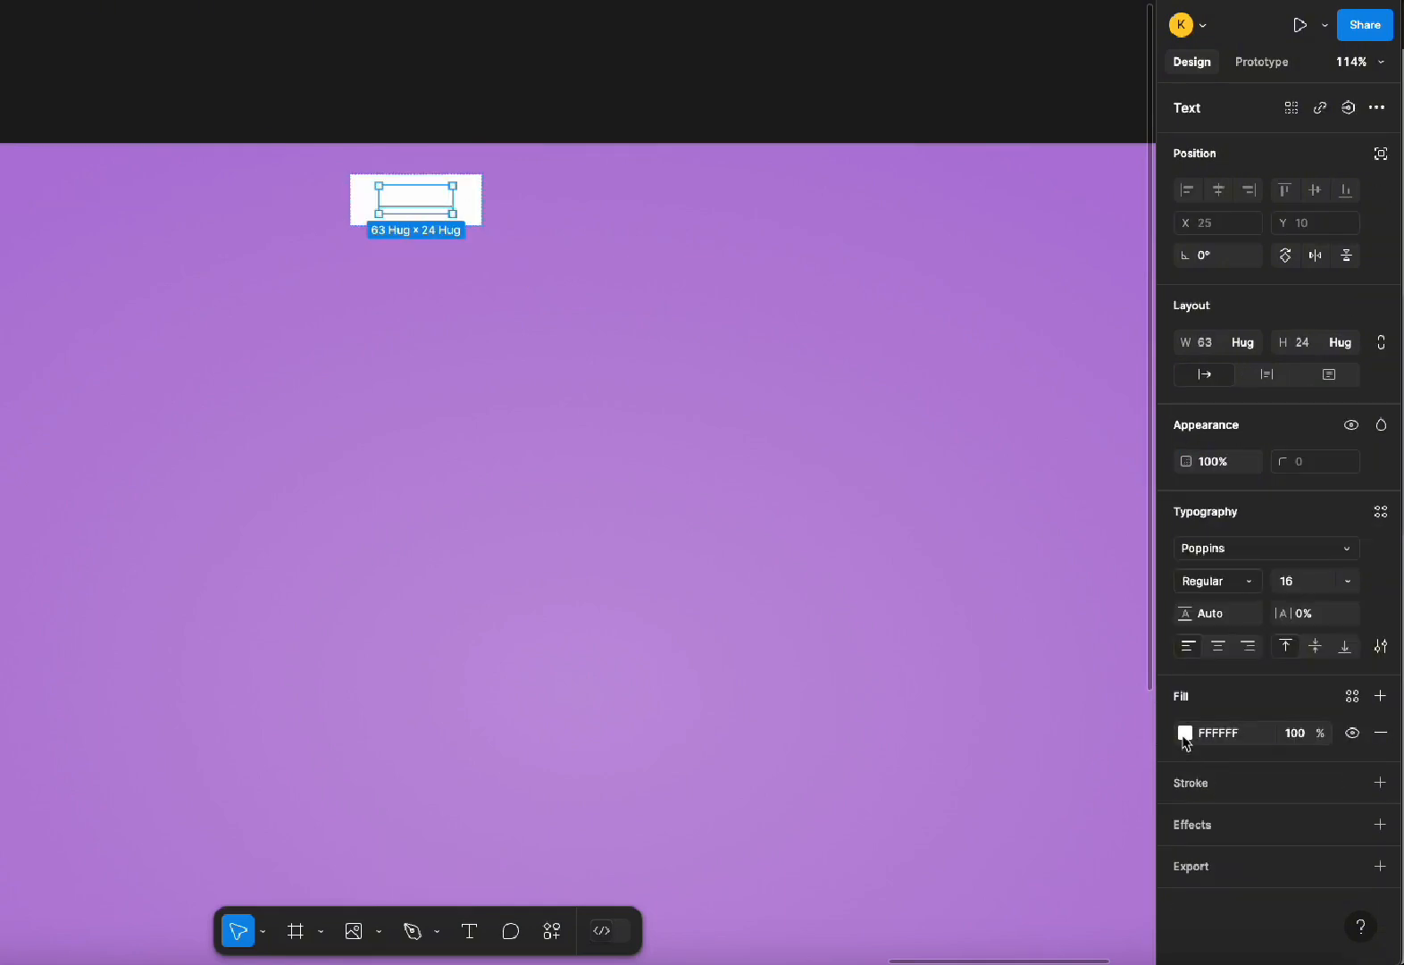
click(1184, 732)
drag(913, 455, 913, 631)
click(576, 270)
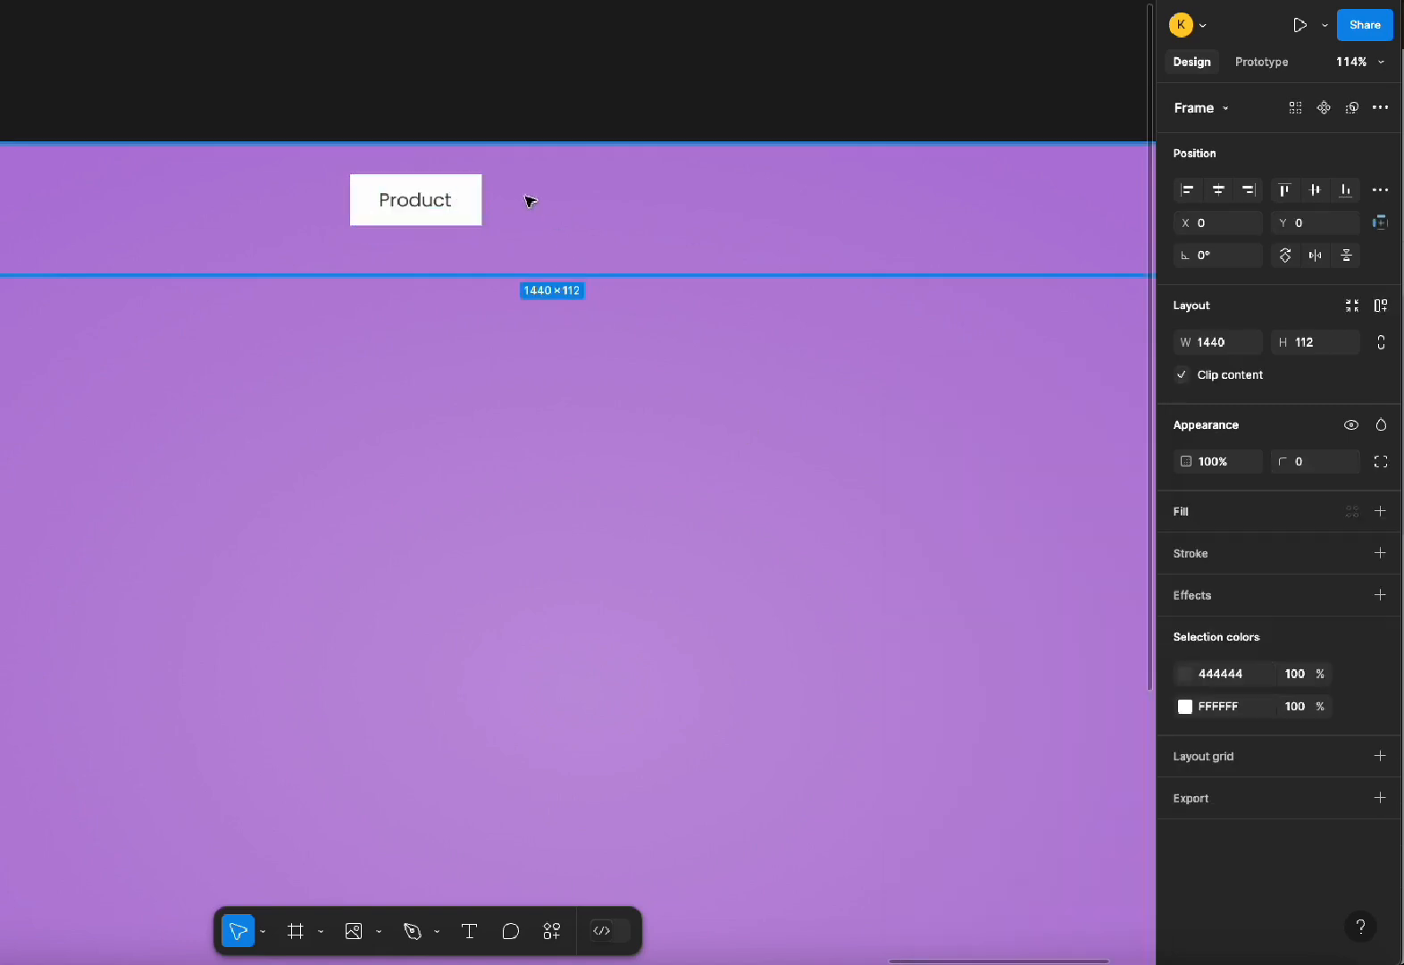
Round the Product button's corners with a radius of 25
click(464, 197)
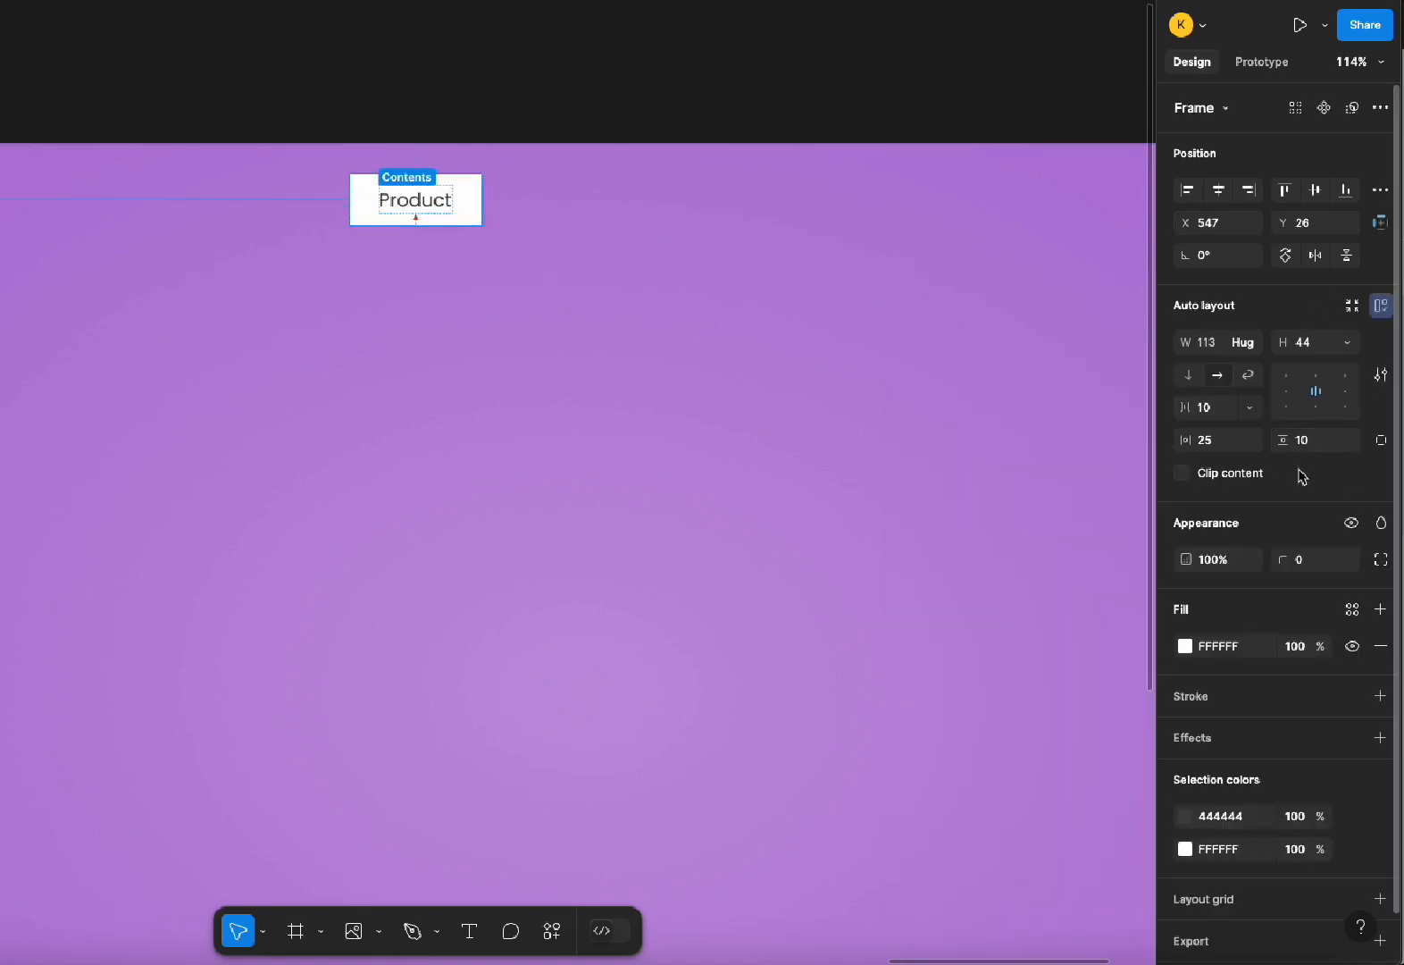
click(1316, 561)
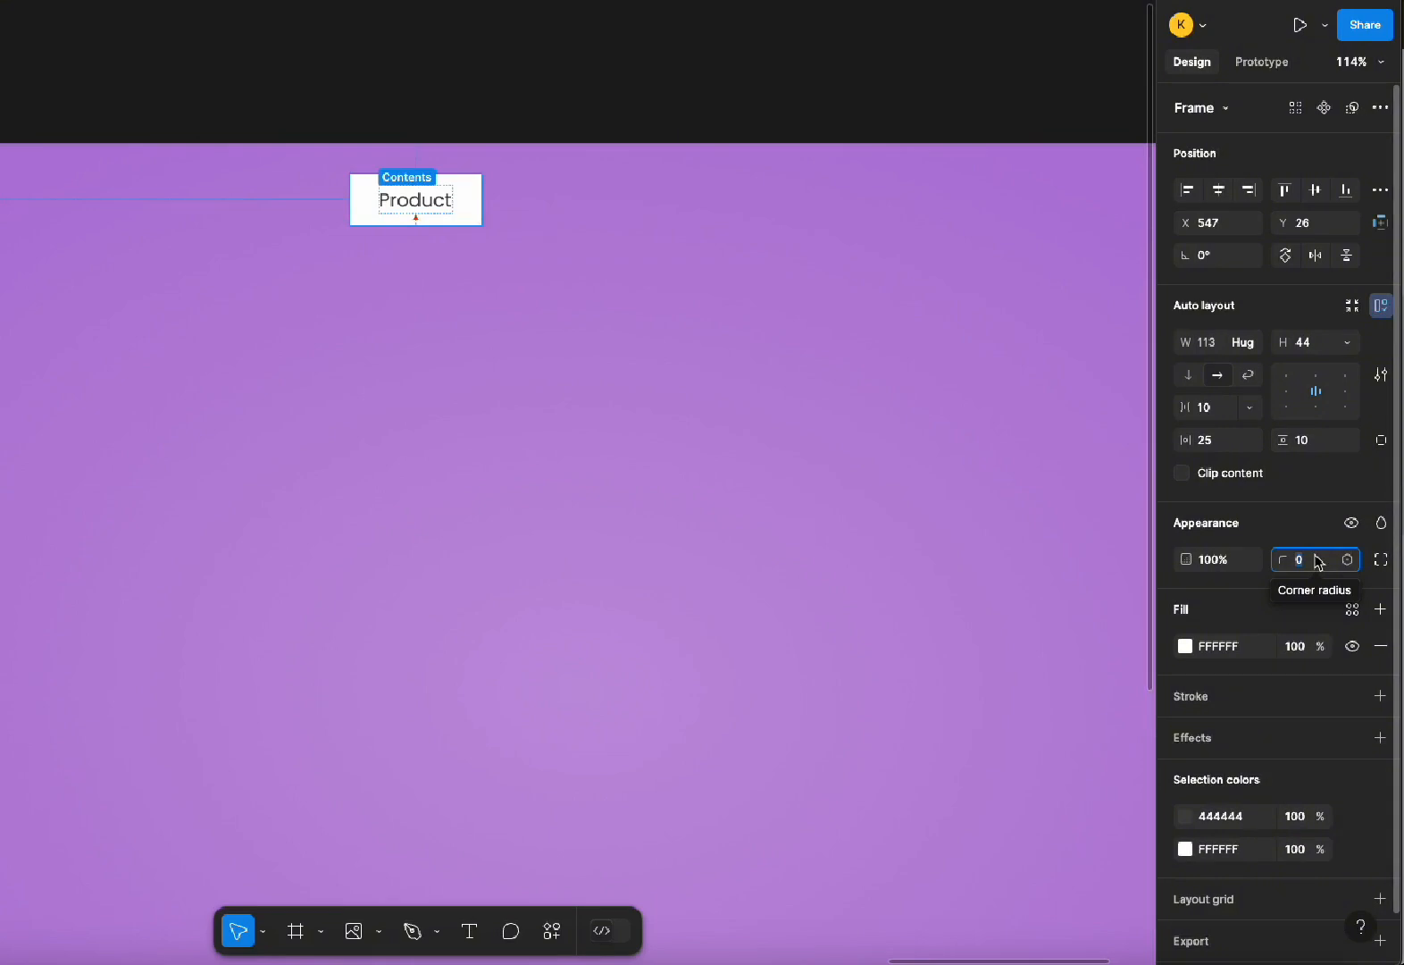
text(25)
key(Return)
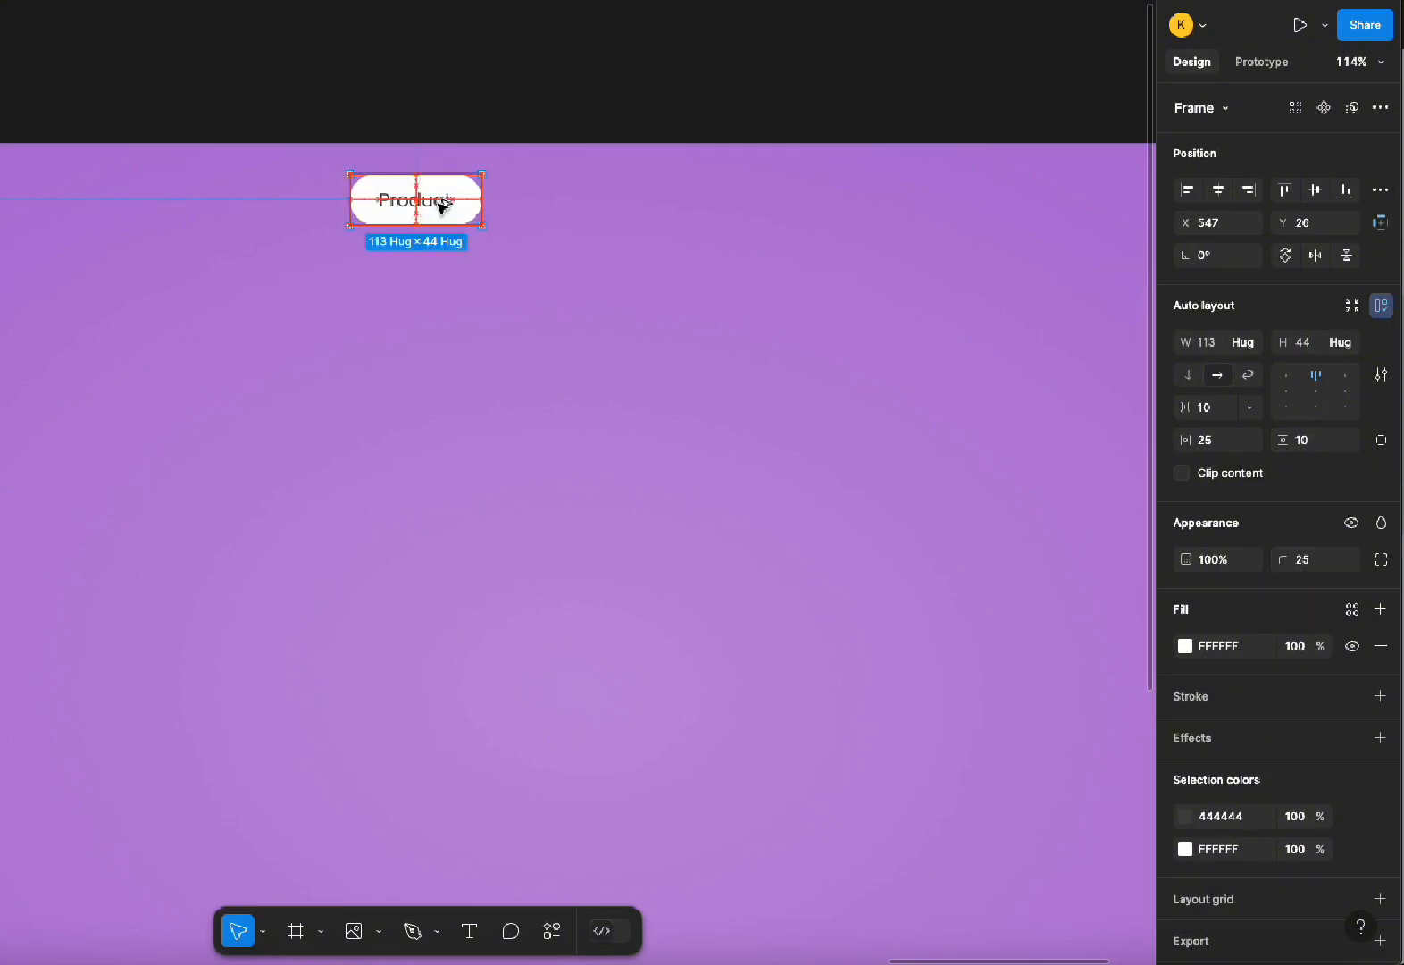
Duplicate the Product button to its right, at about X 686, and change the copy's label to Contact
drag(439, 207, 574, 207)
double_click(574, 207)
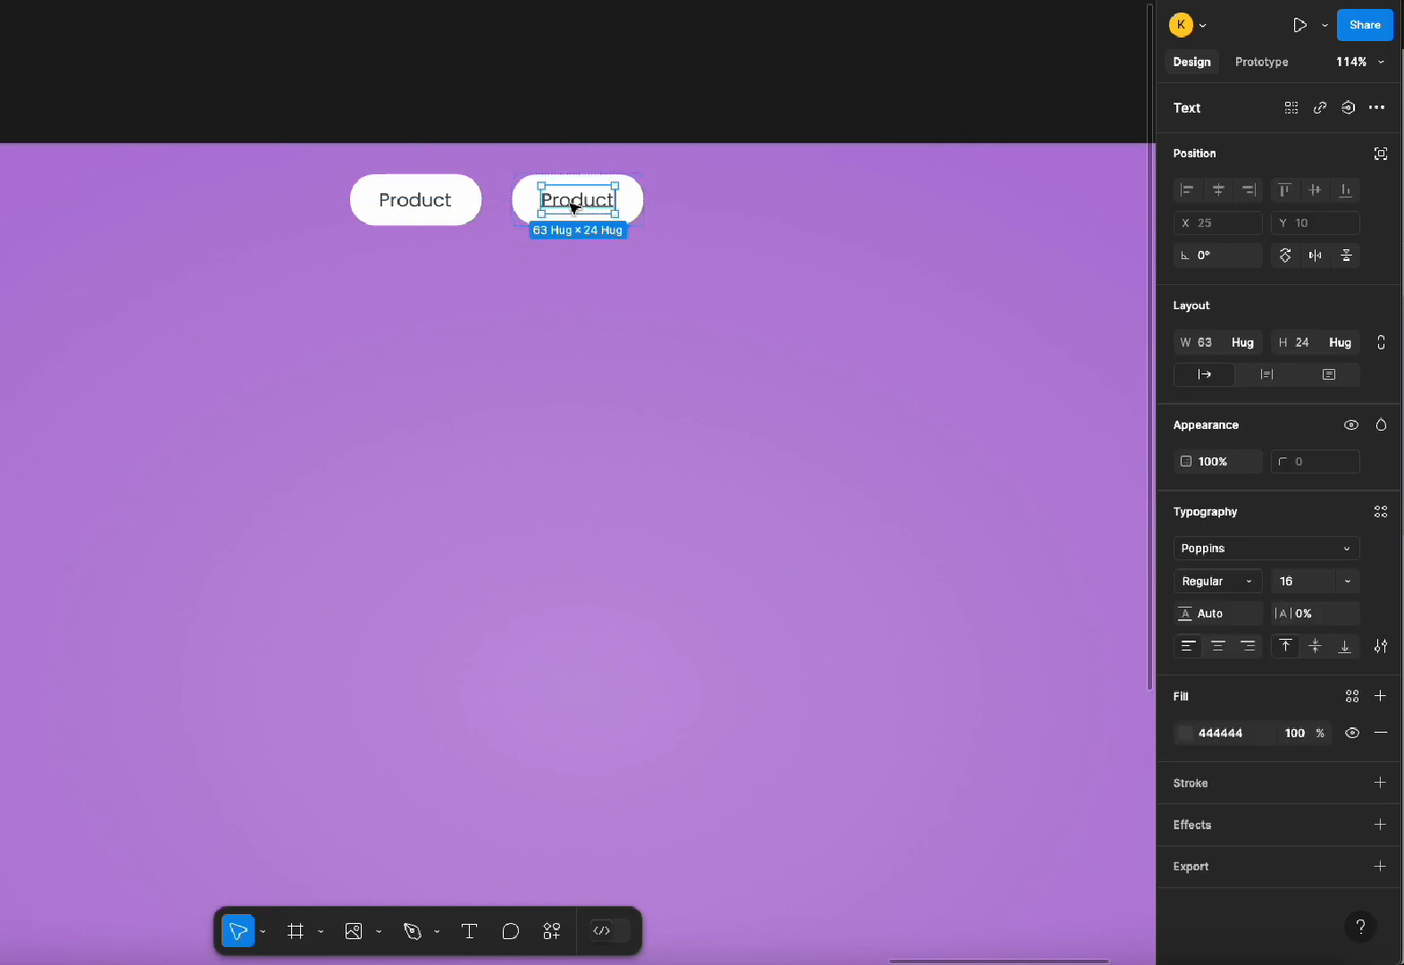
double_click(572, 204)
text(Con)
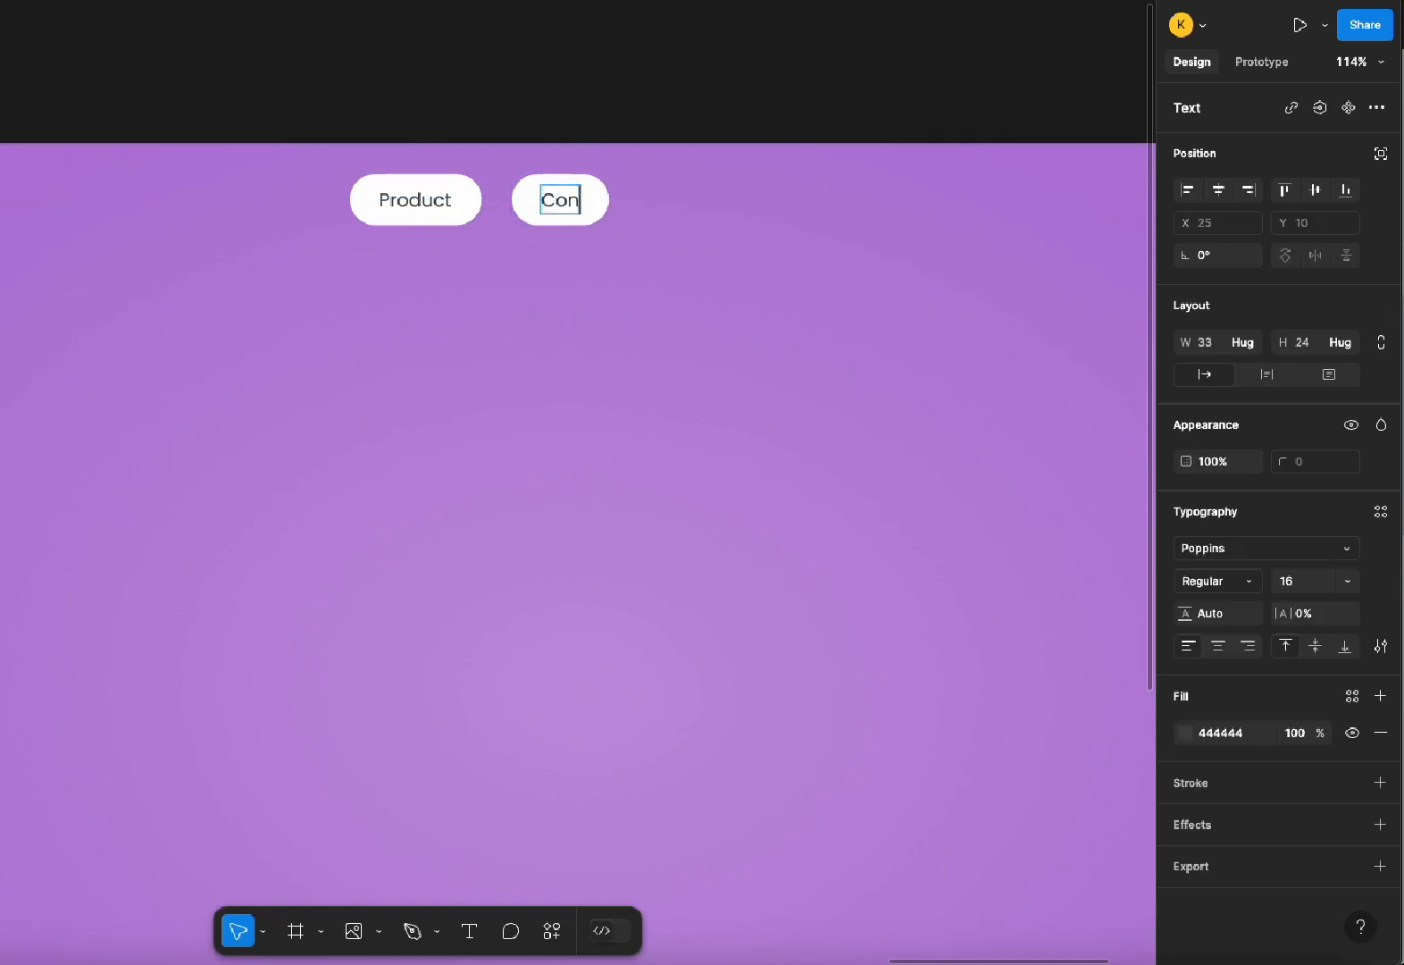
text(tact)
key(Escape)
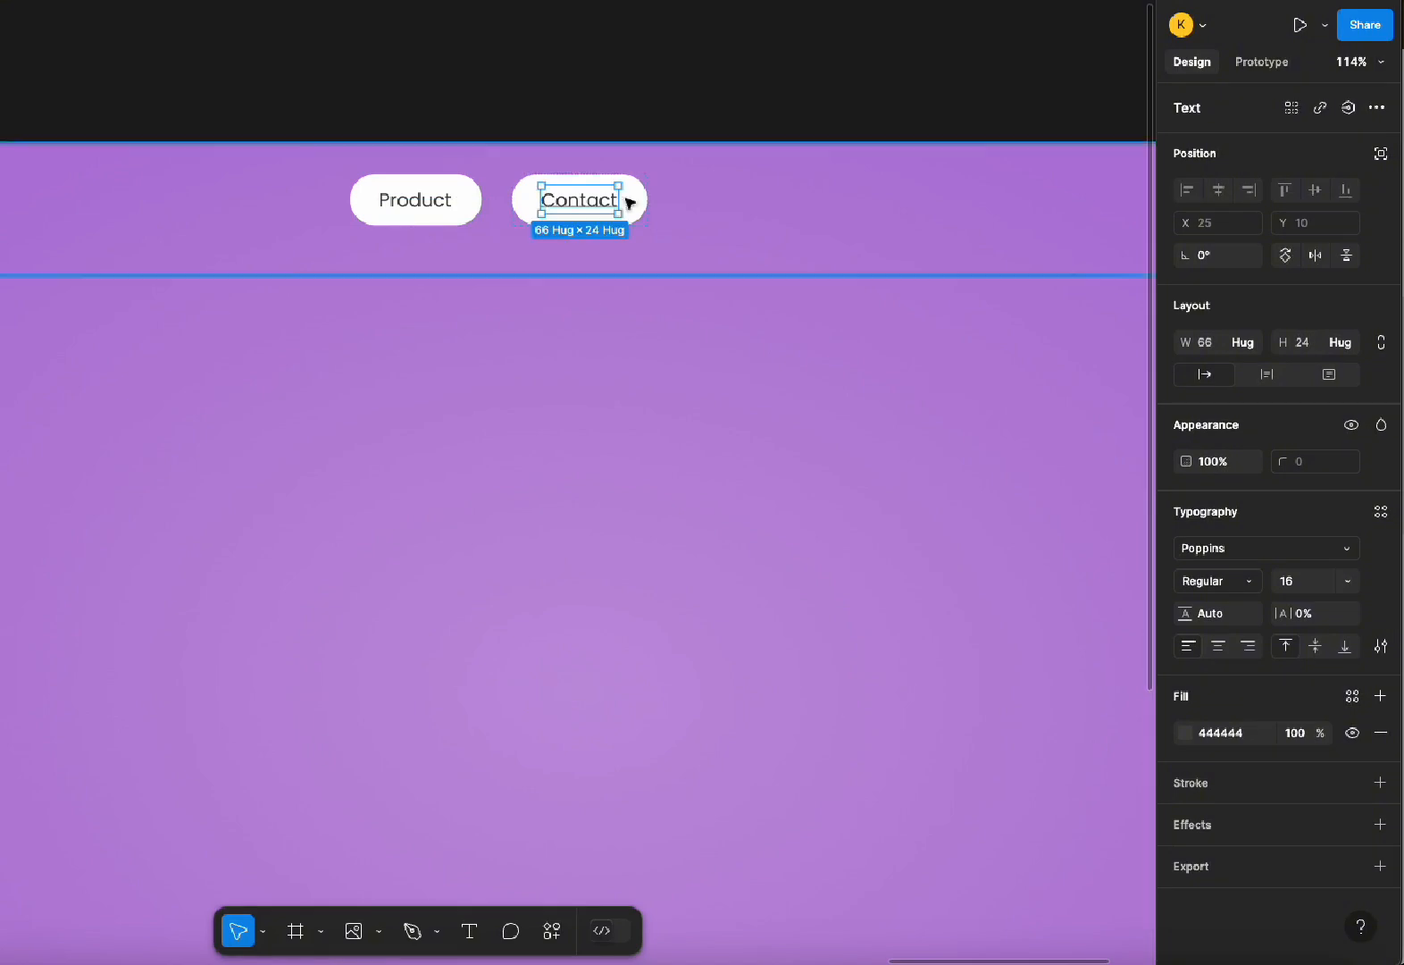
Fill the Contact button with vivid purple 8802DE, starting from a colour sampled from the header background
key(Escape)
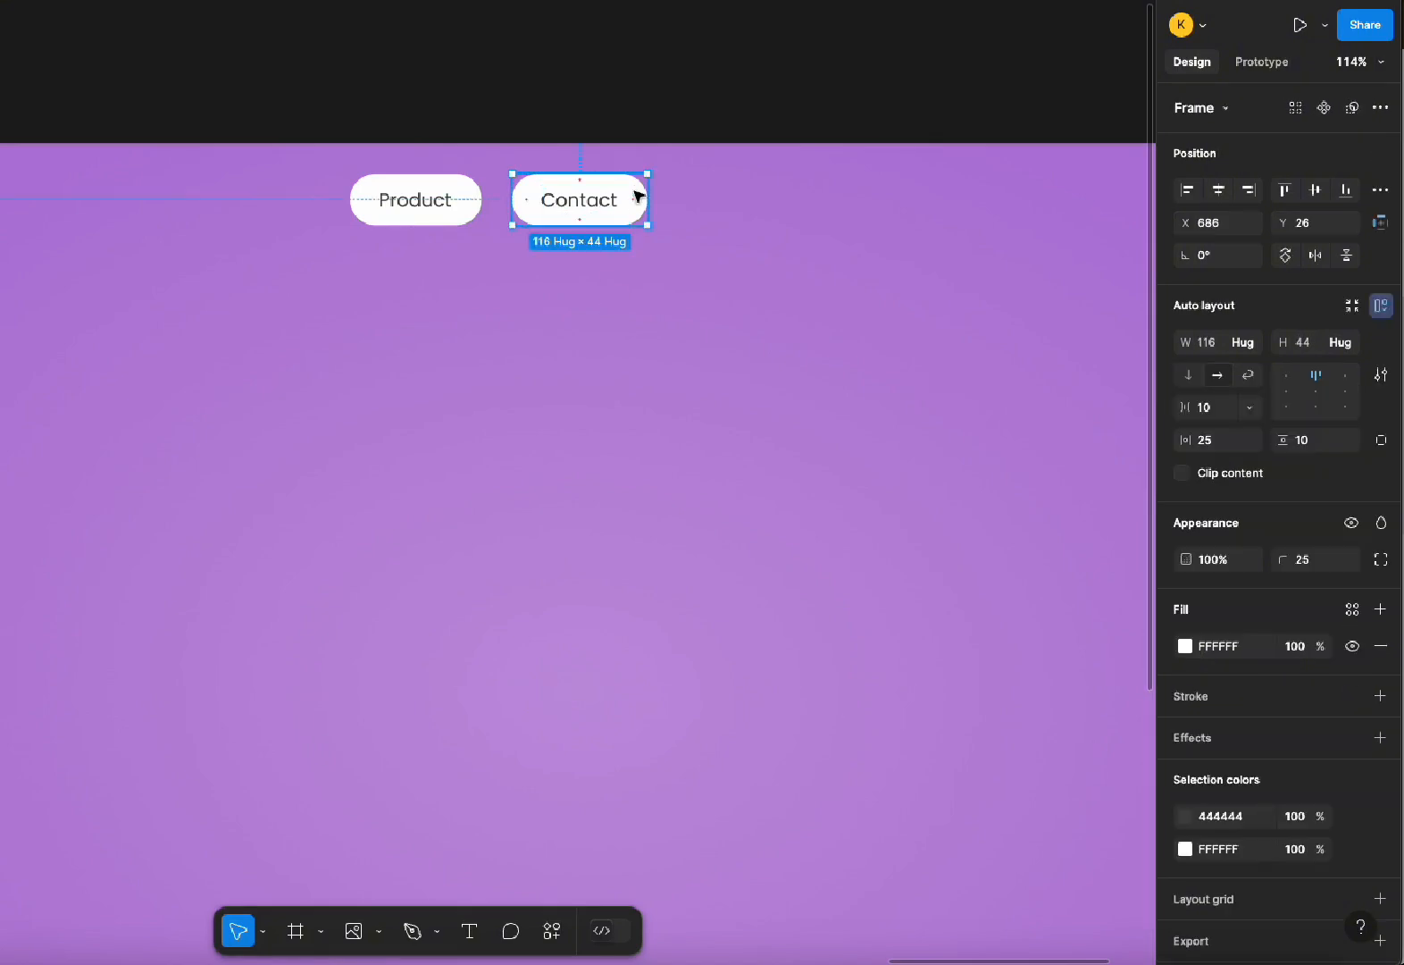
click(1186, 645)
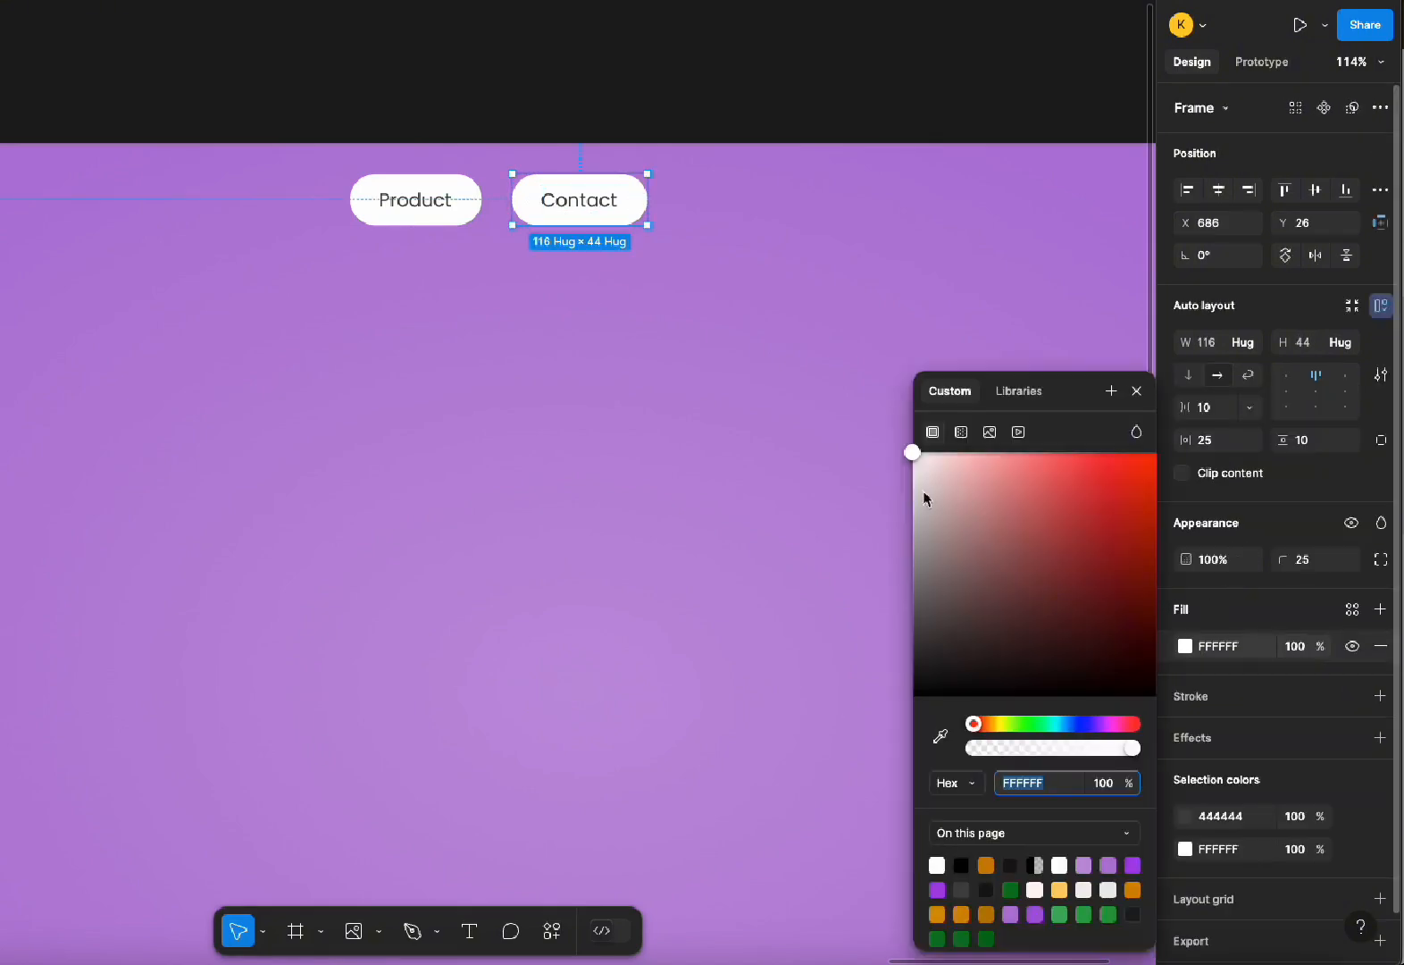
click(939, 735)
click(727, 179)
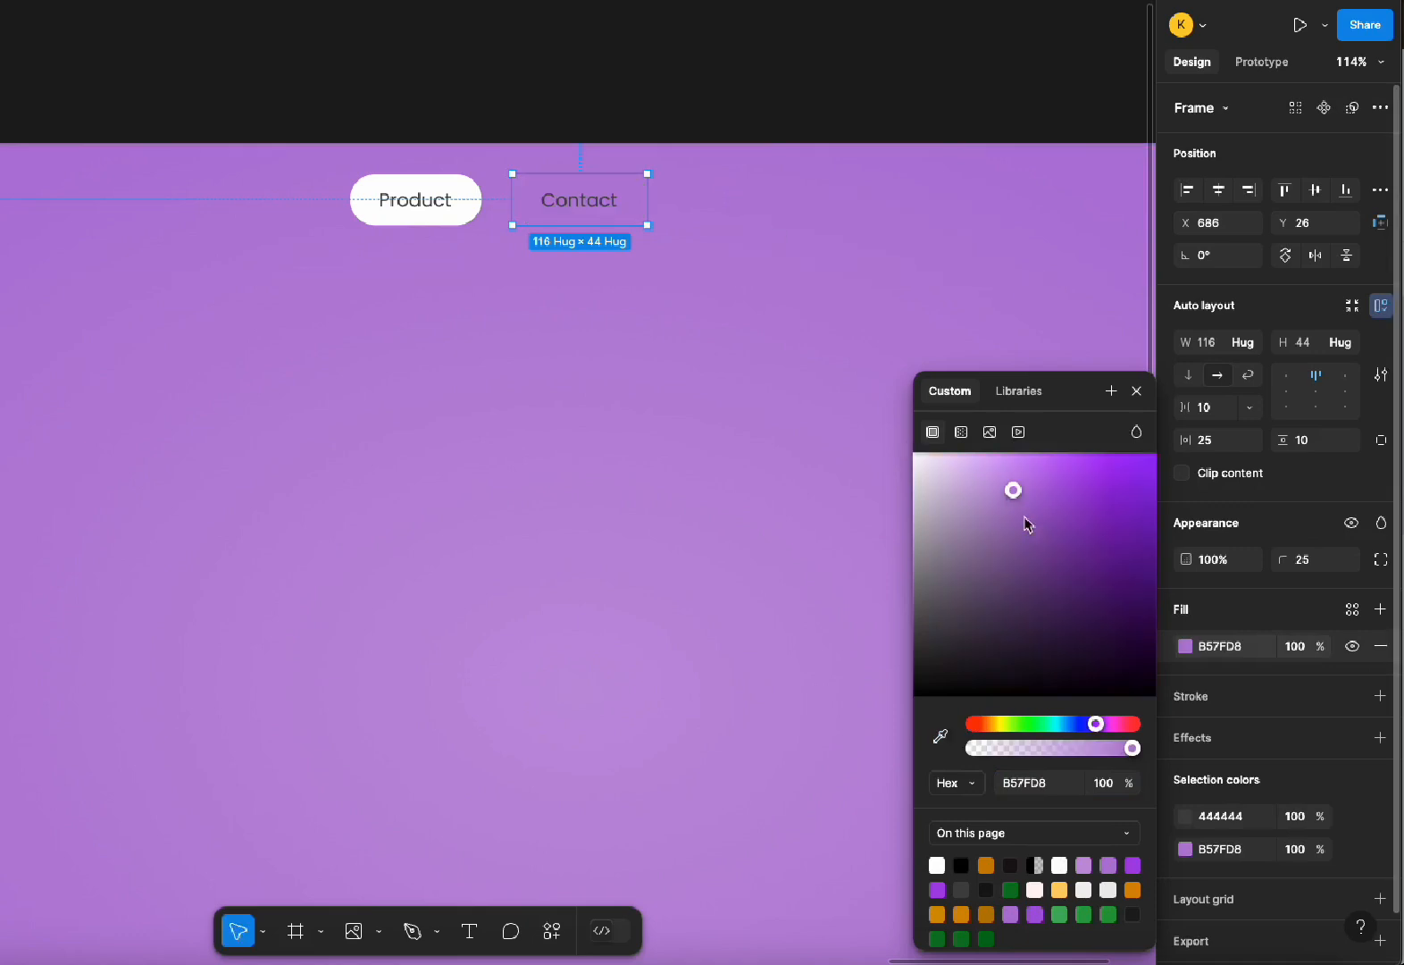
drag(1023, 493, 1156, 494)
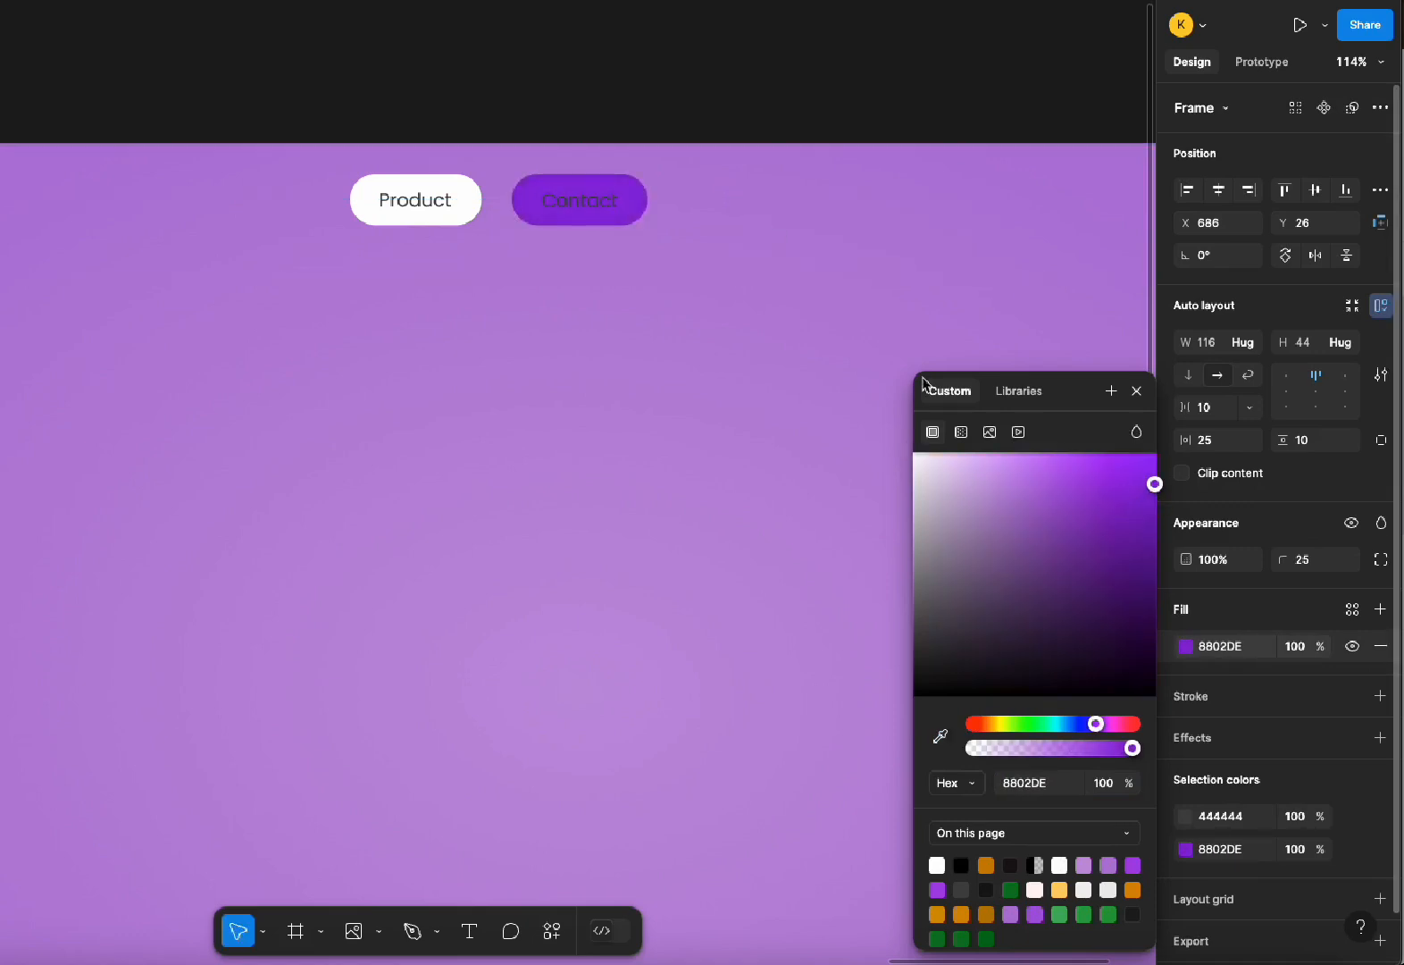
Change the Contact label's text colour to white
double_click(591, 202)
click(1186, 740)
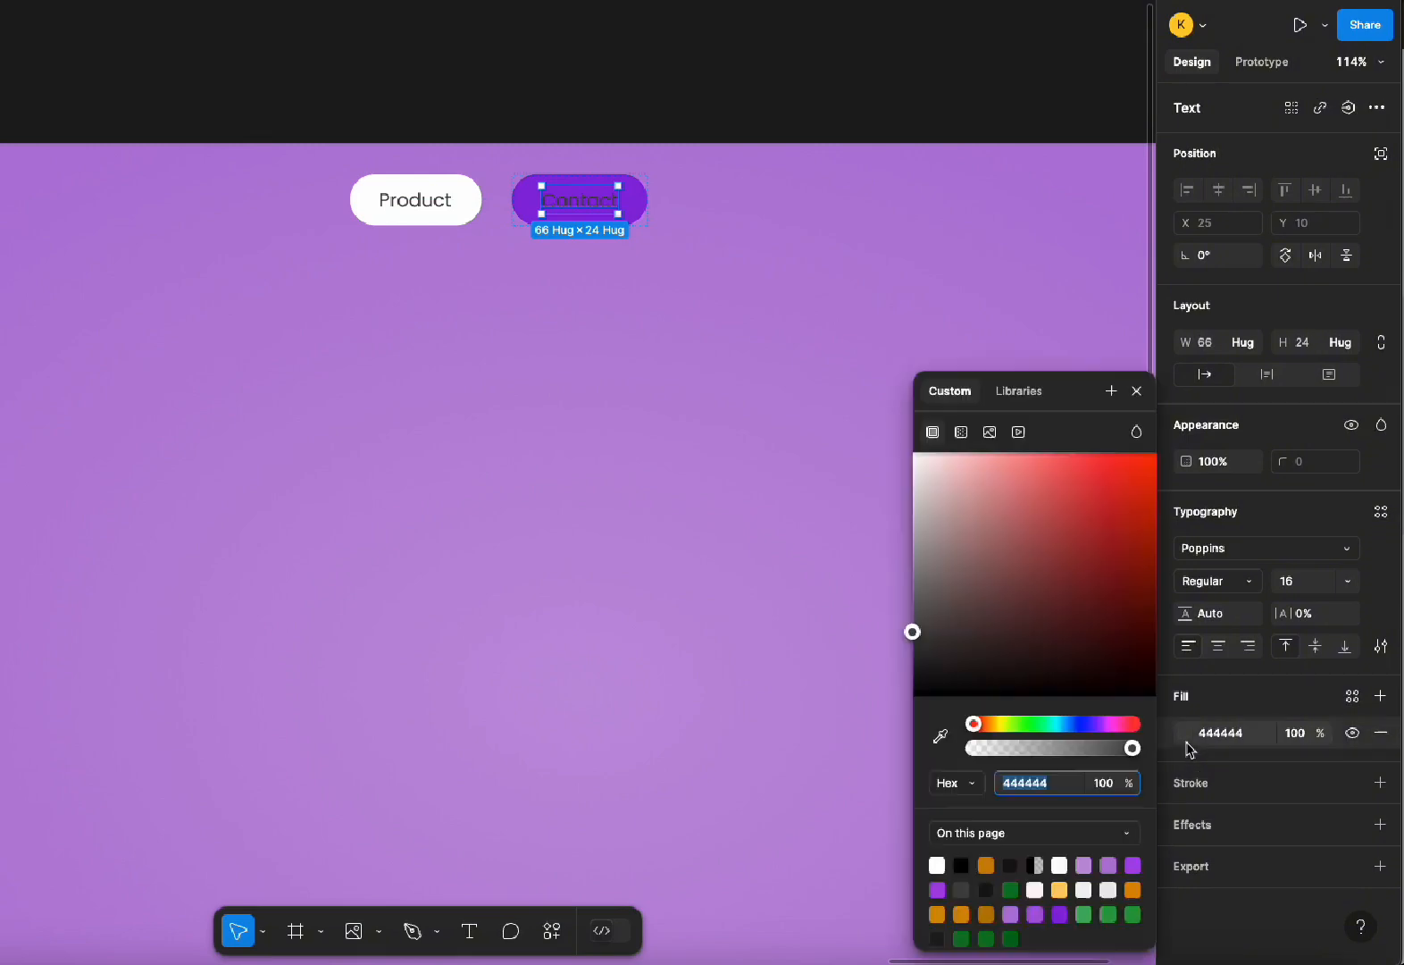
drag(960, 491, 630, 401)
click(630, 401)
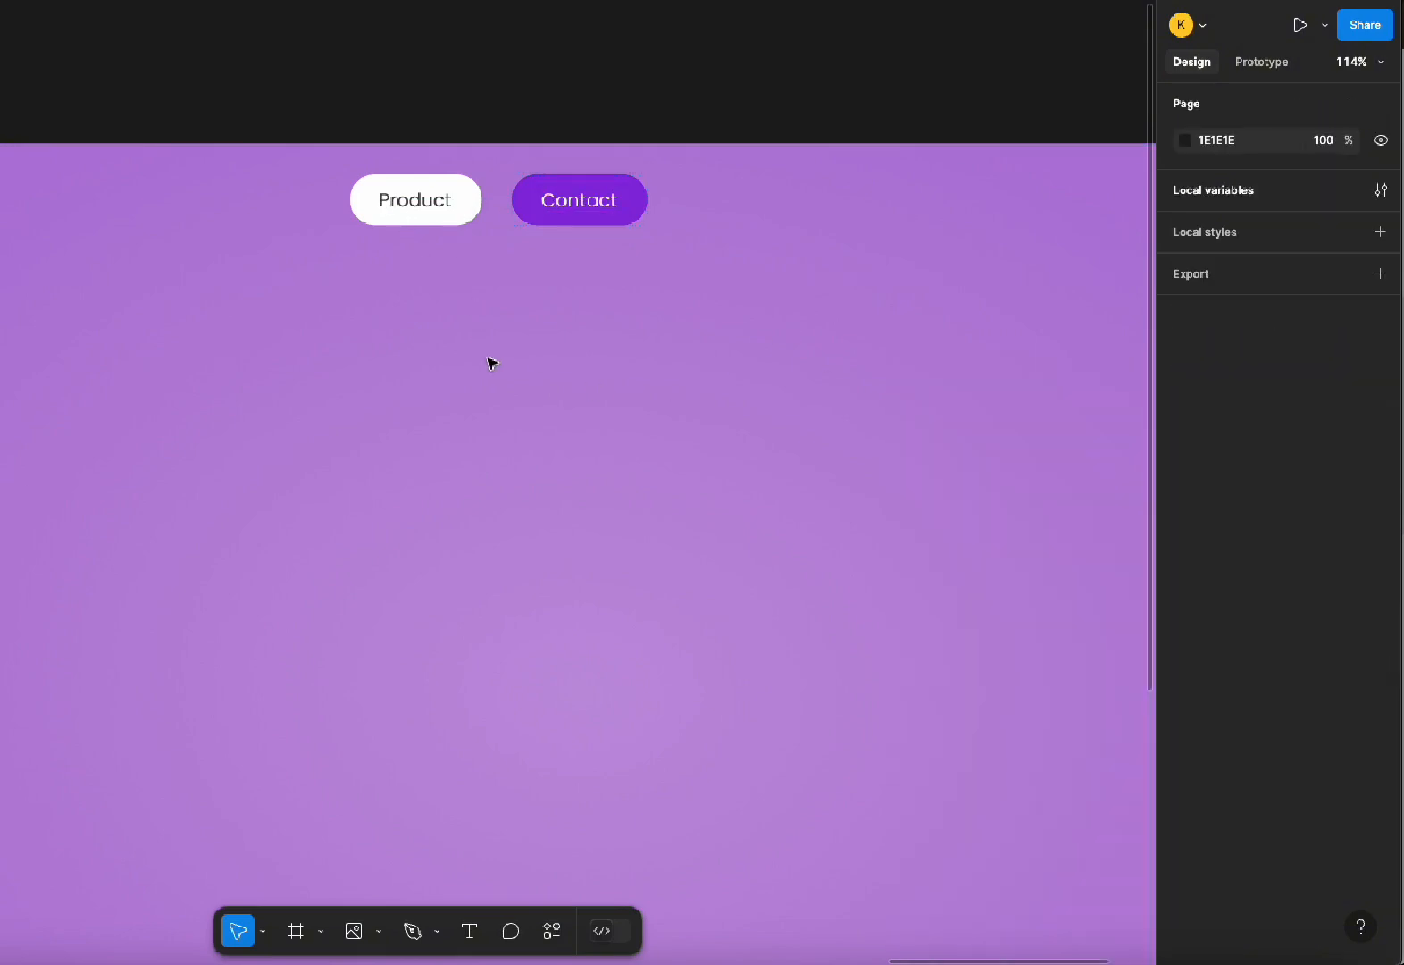
Find a user icon with the Iconify plugin and place solar:user-linear in the header at about X 1088, Y 33
ctrl+scroll(490, 362, down, 5)
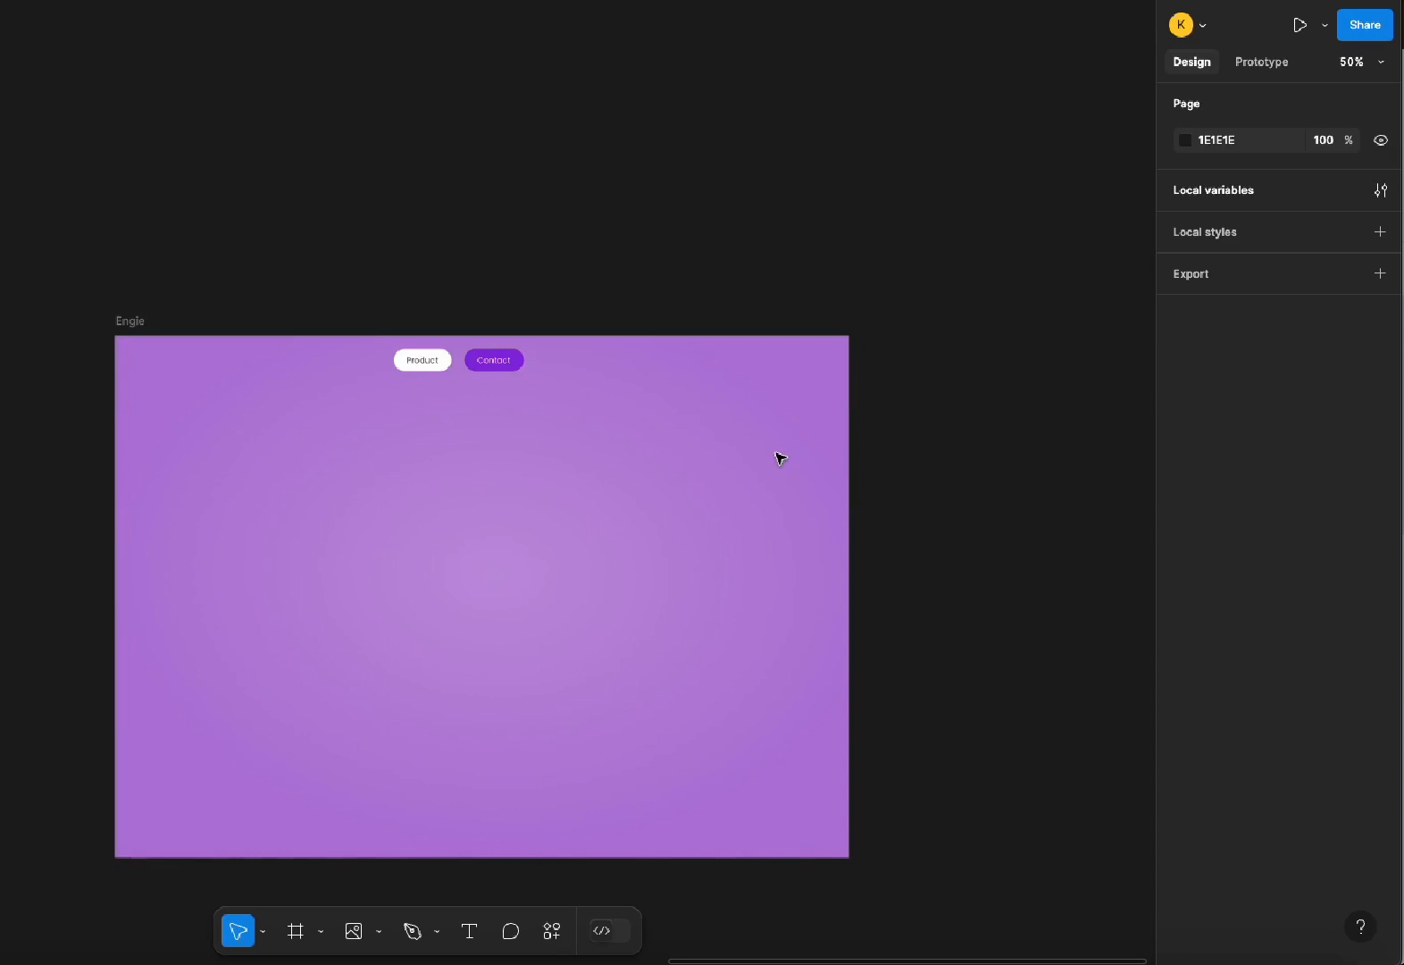
click(873, 389)
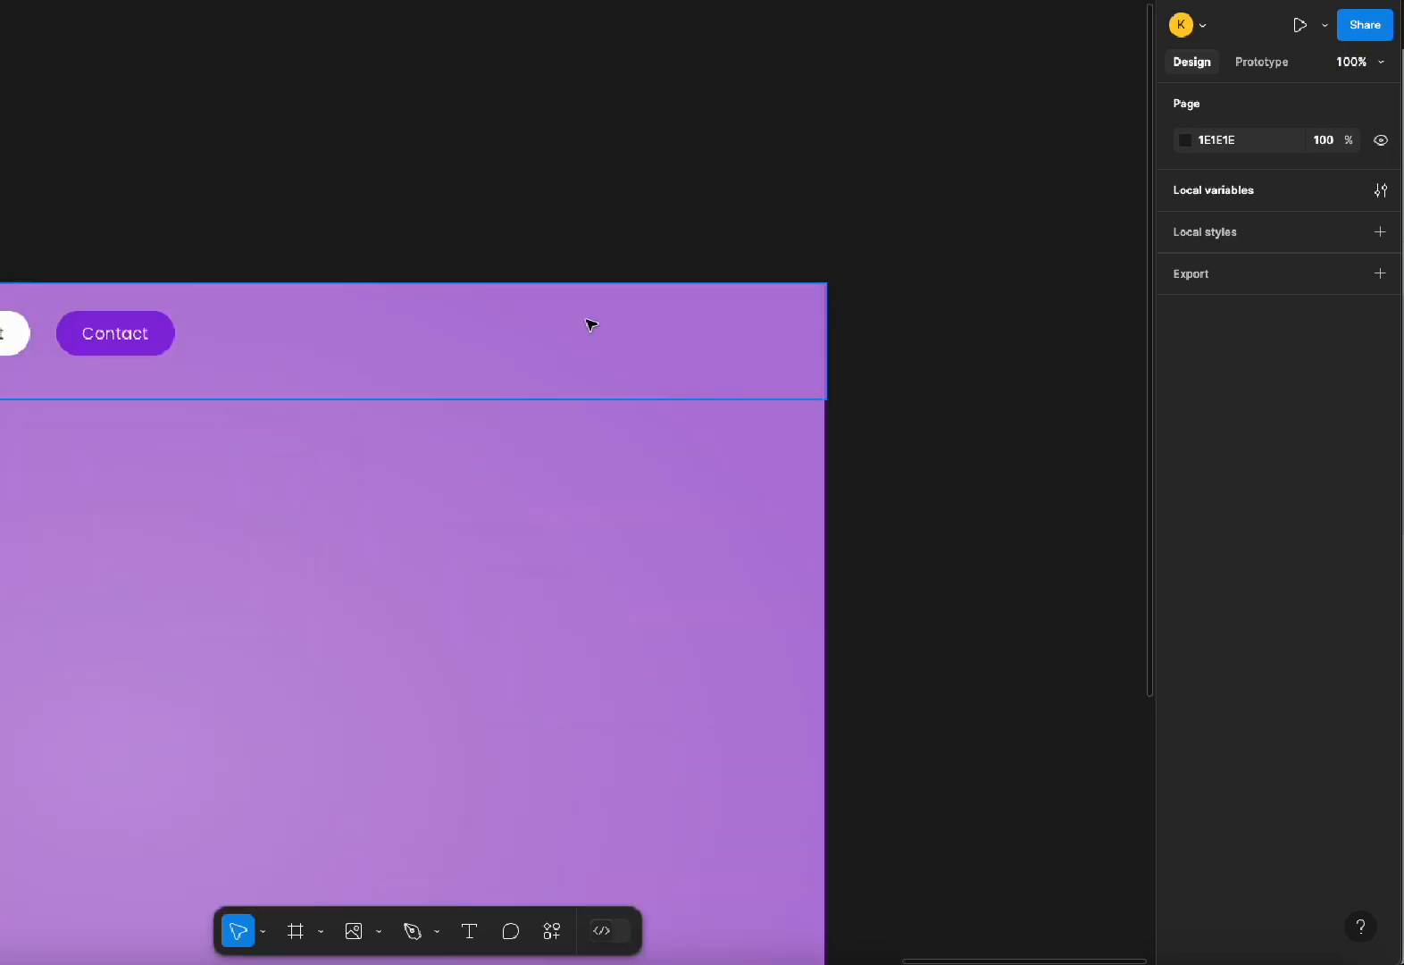
click(586, 321)
right_click(765, 77)
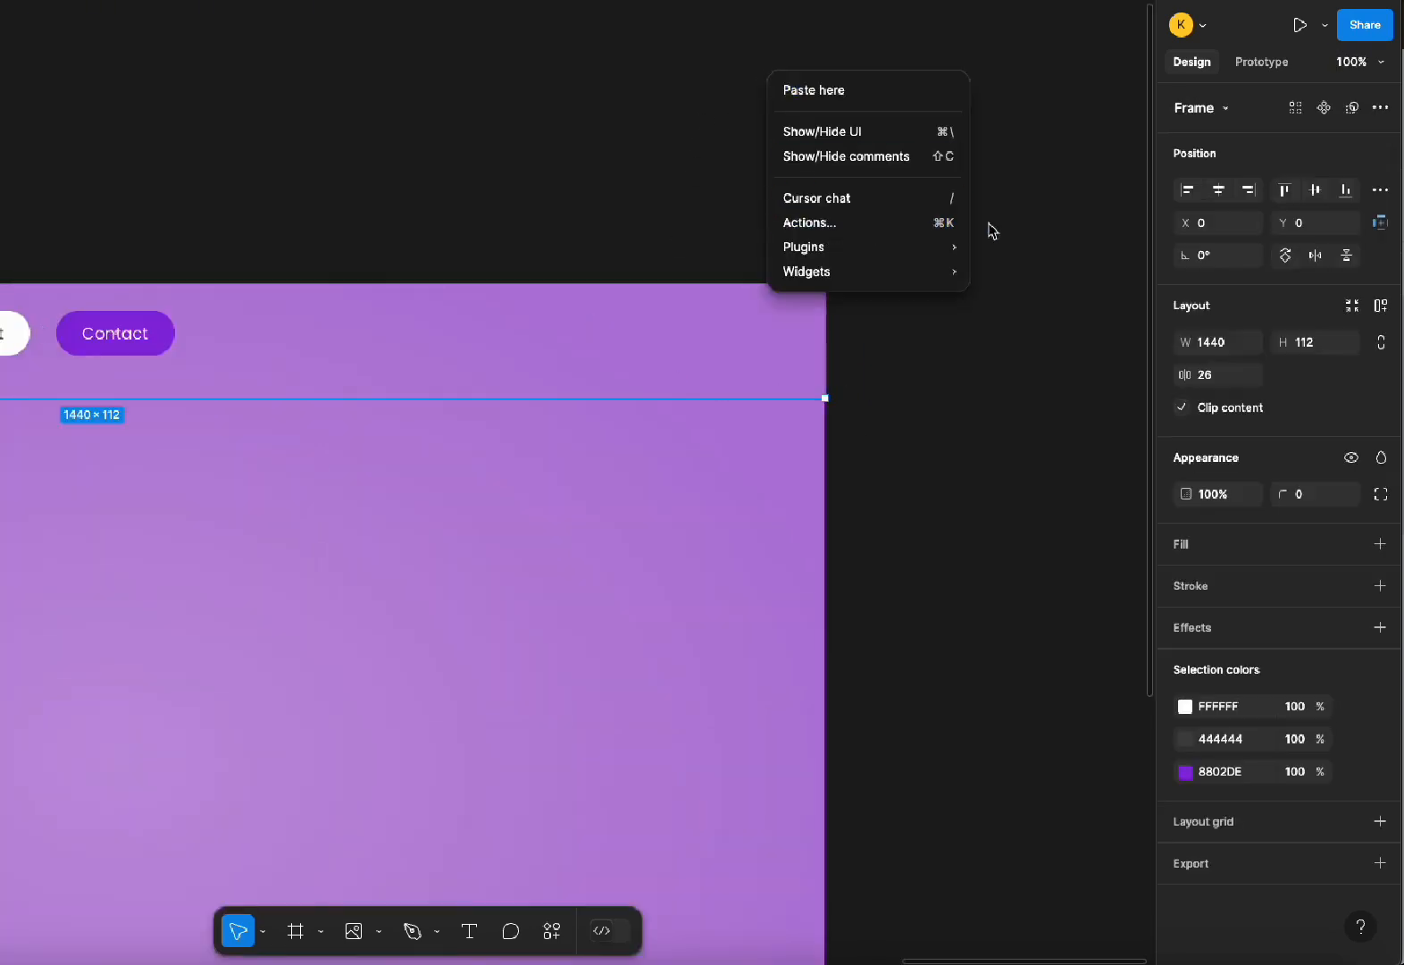
mouse_move(896, 254)
click(1029, 302)
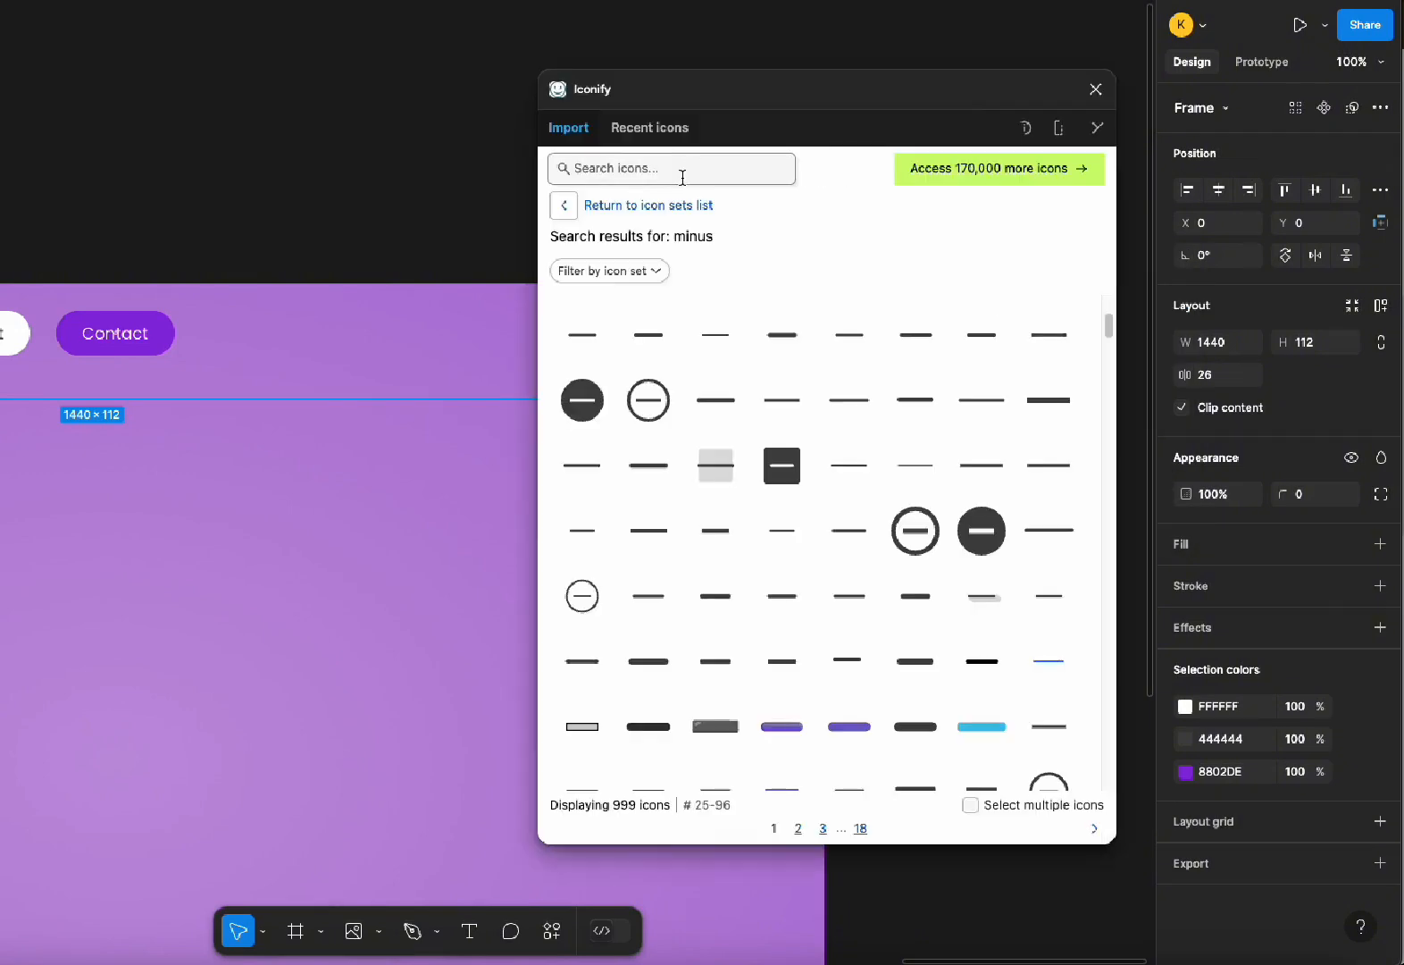
click(682, 175)
text(user)
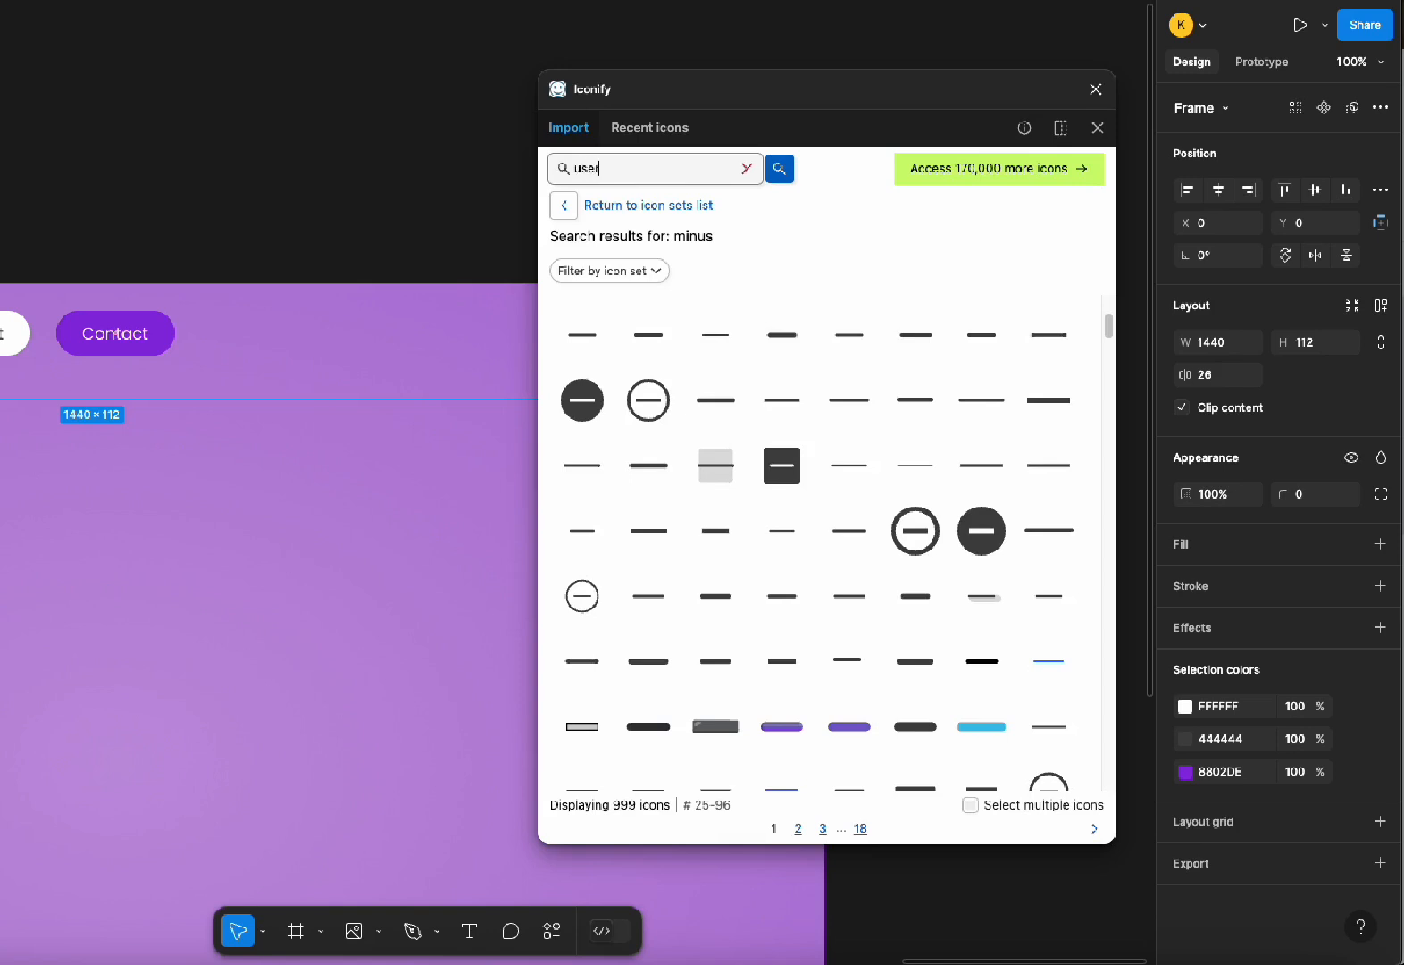
key(Return)
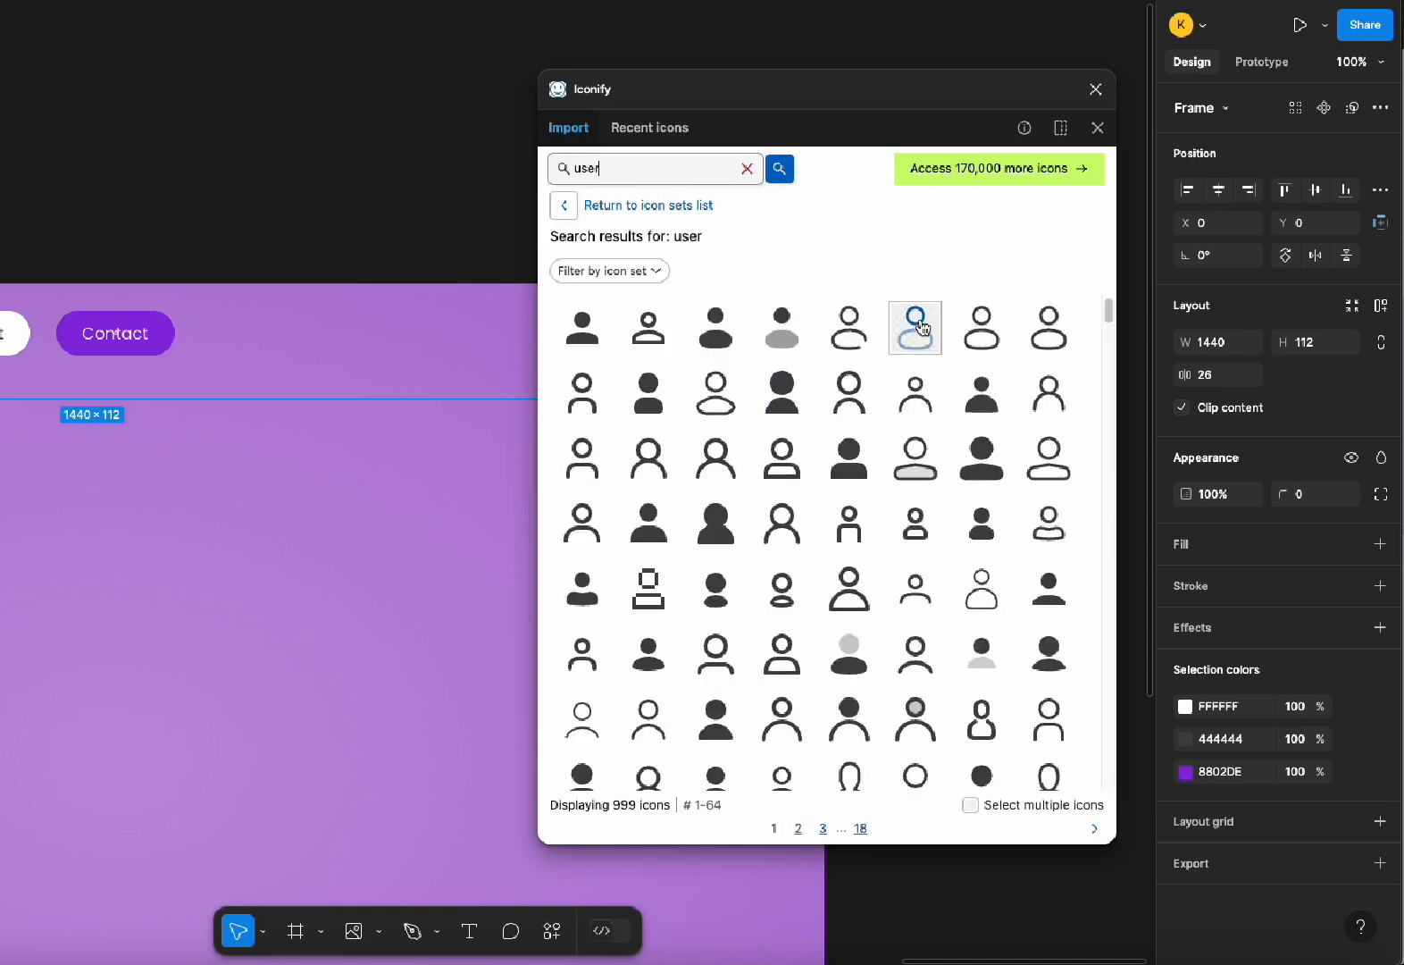
drag(997, 350, 479, 334)
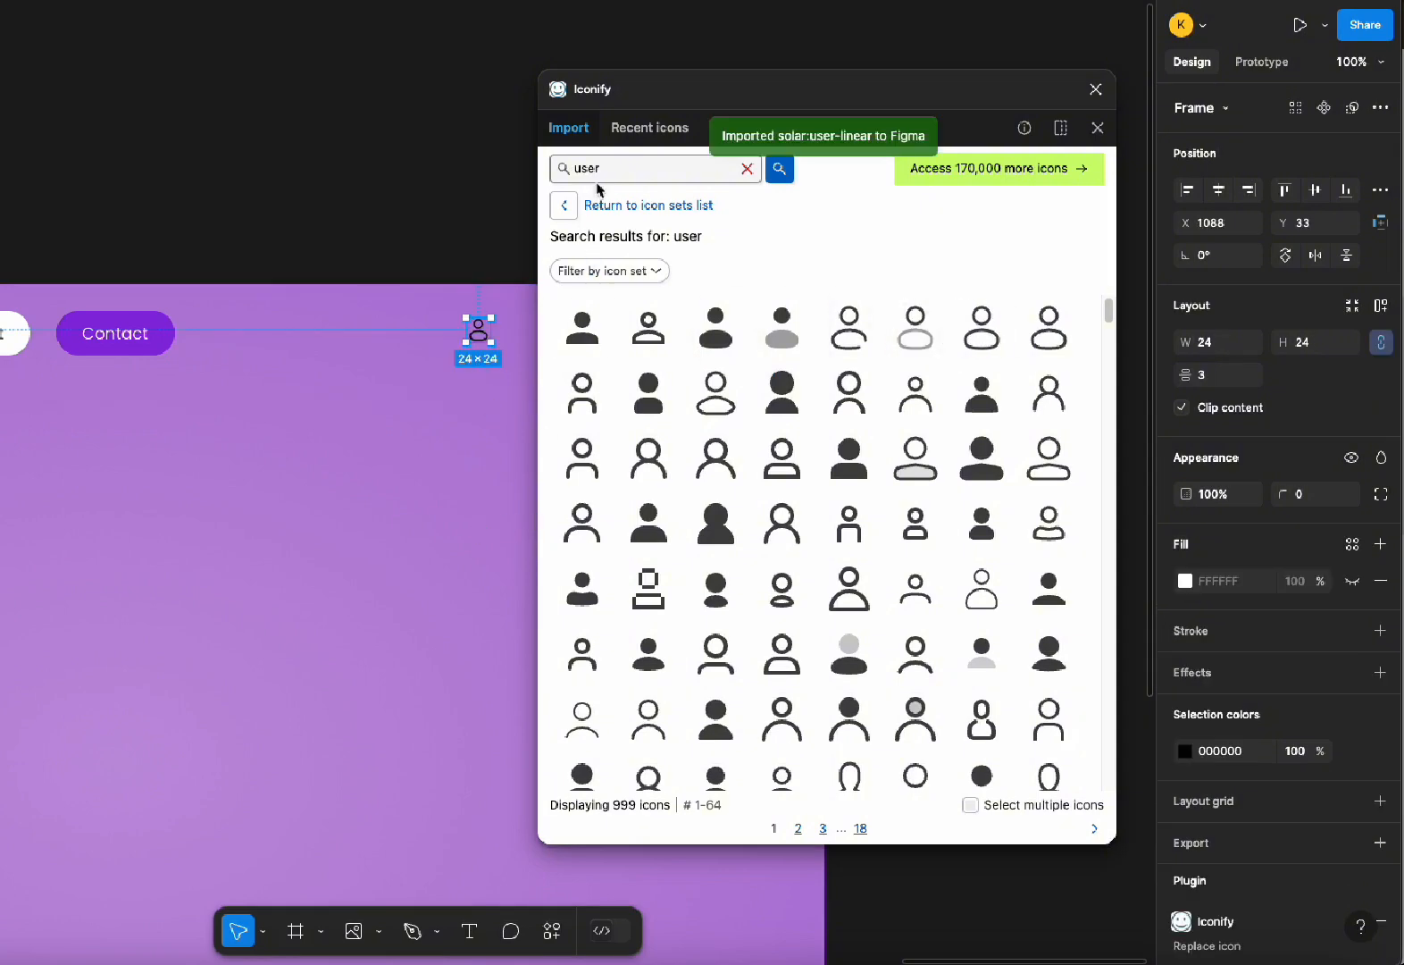
Search Iconify for cart, place the outlined basket icon at about X 1024, Y 37 beside the user icon, and close the plugin
click(573, 168)
drag(632, 166, 546, 172)
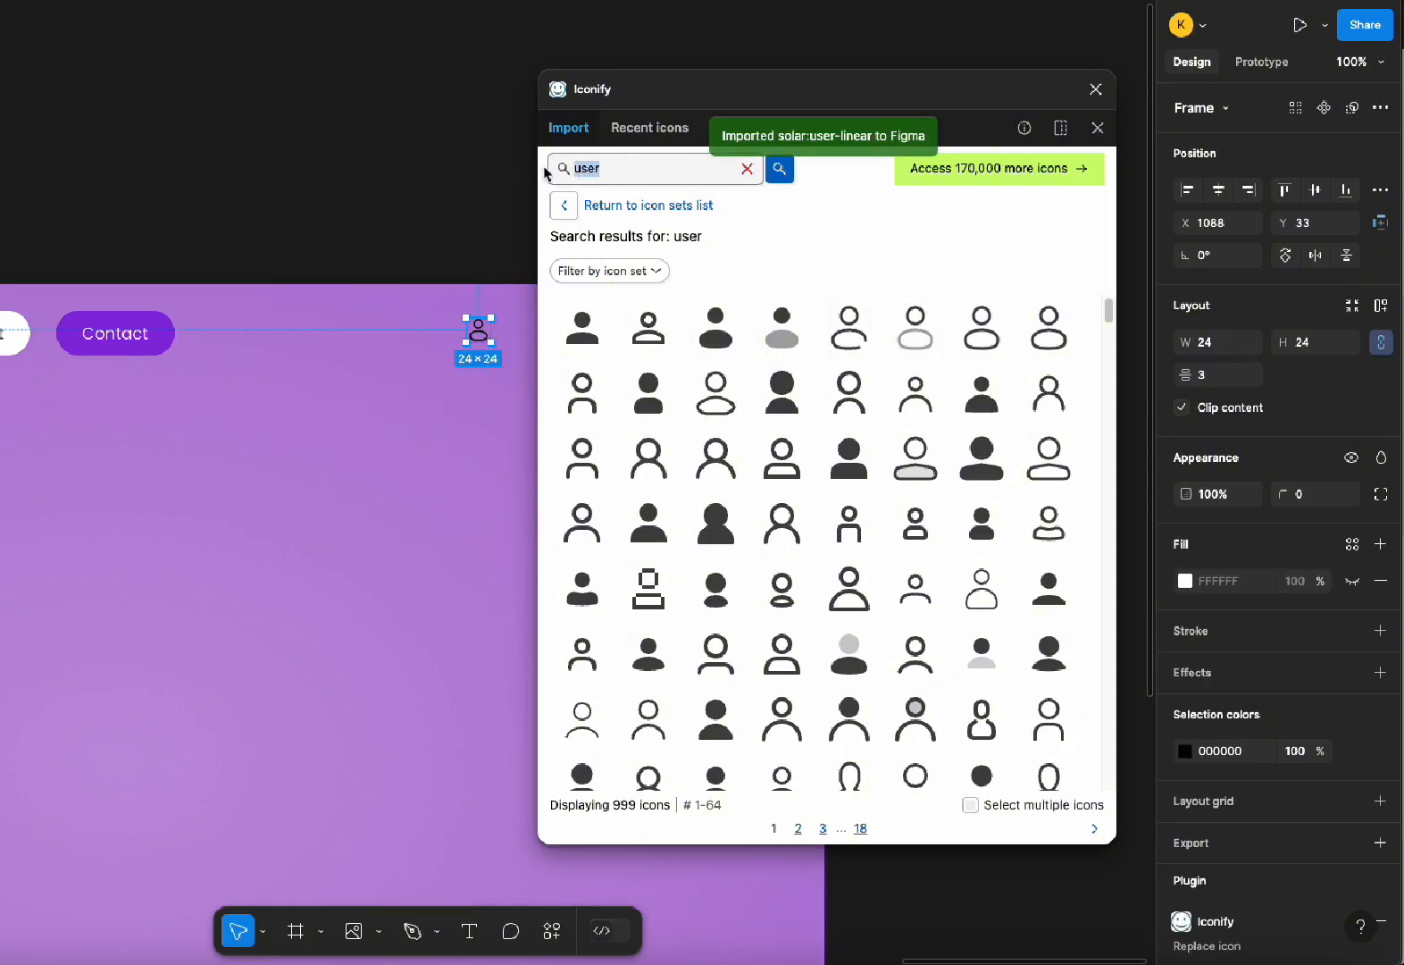
text(cart)
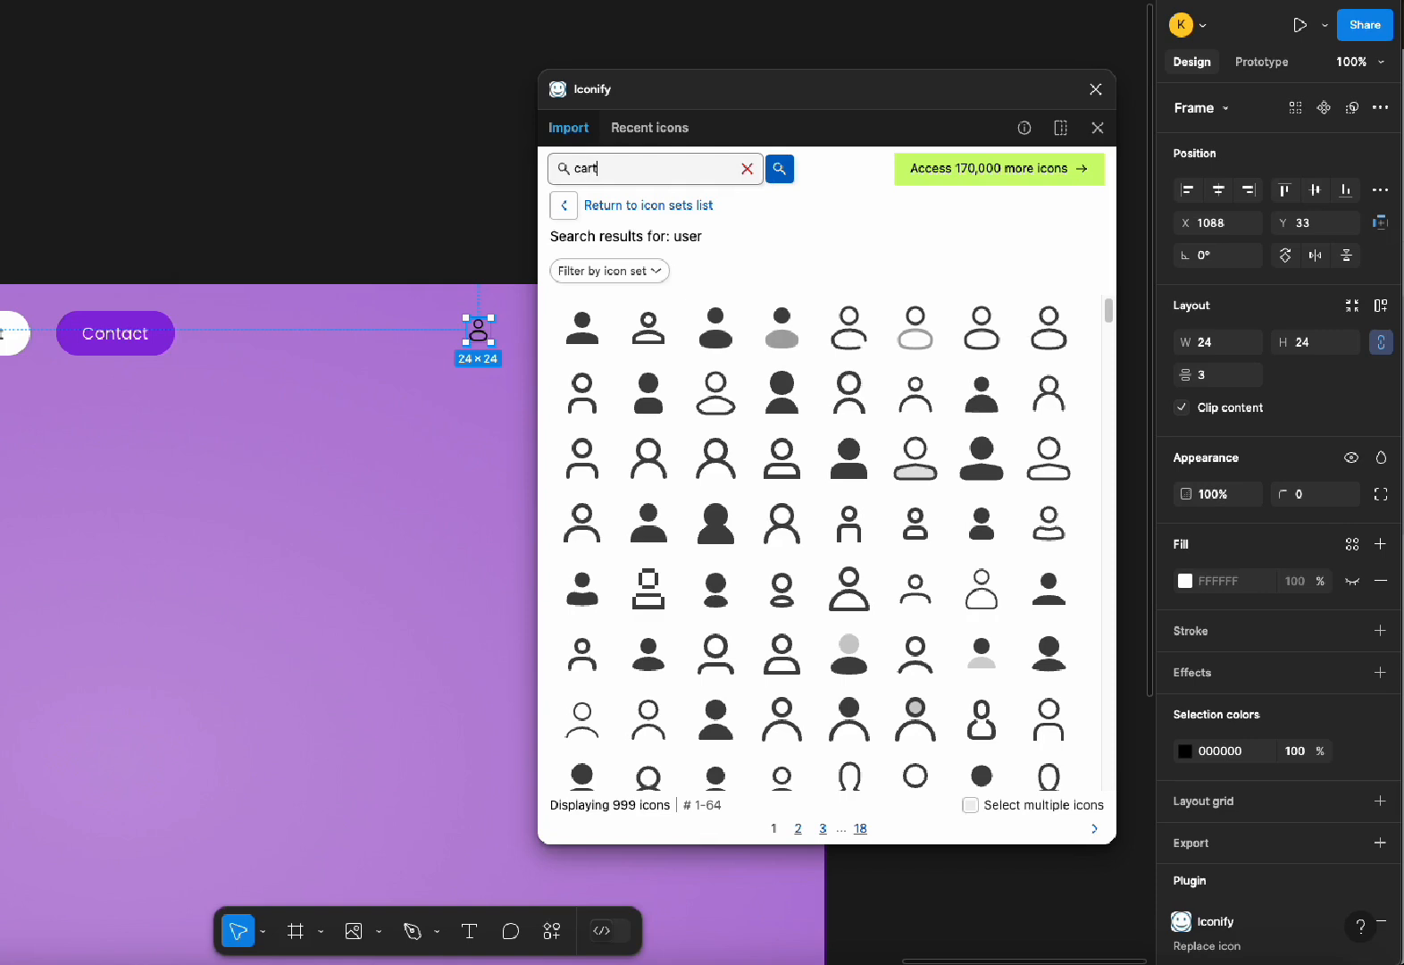
key(Return)
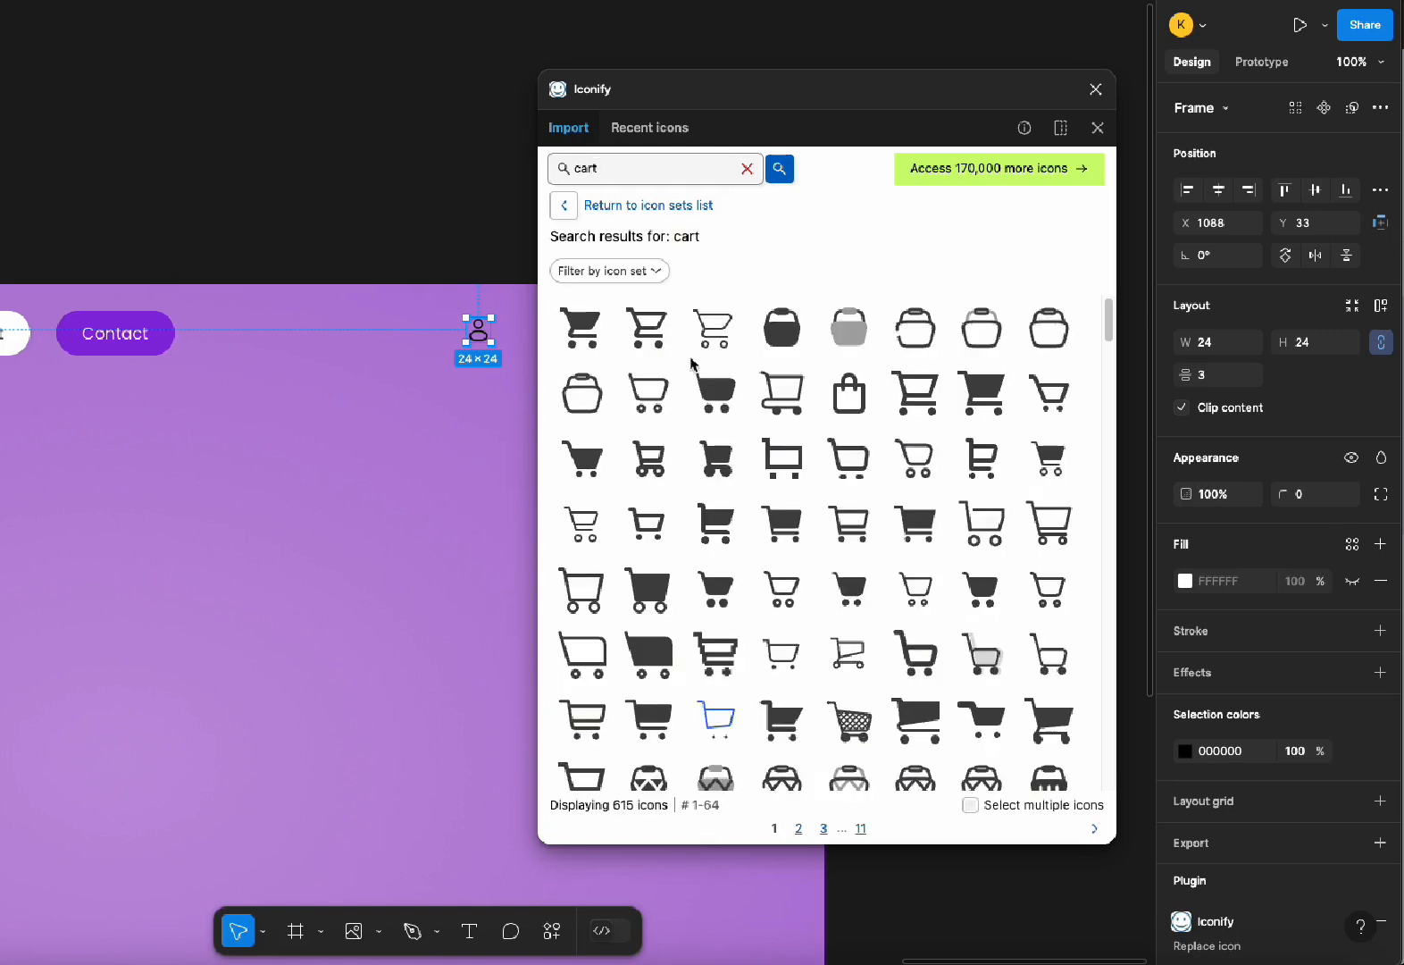
drag(582, 393, 414, 339)
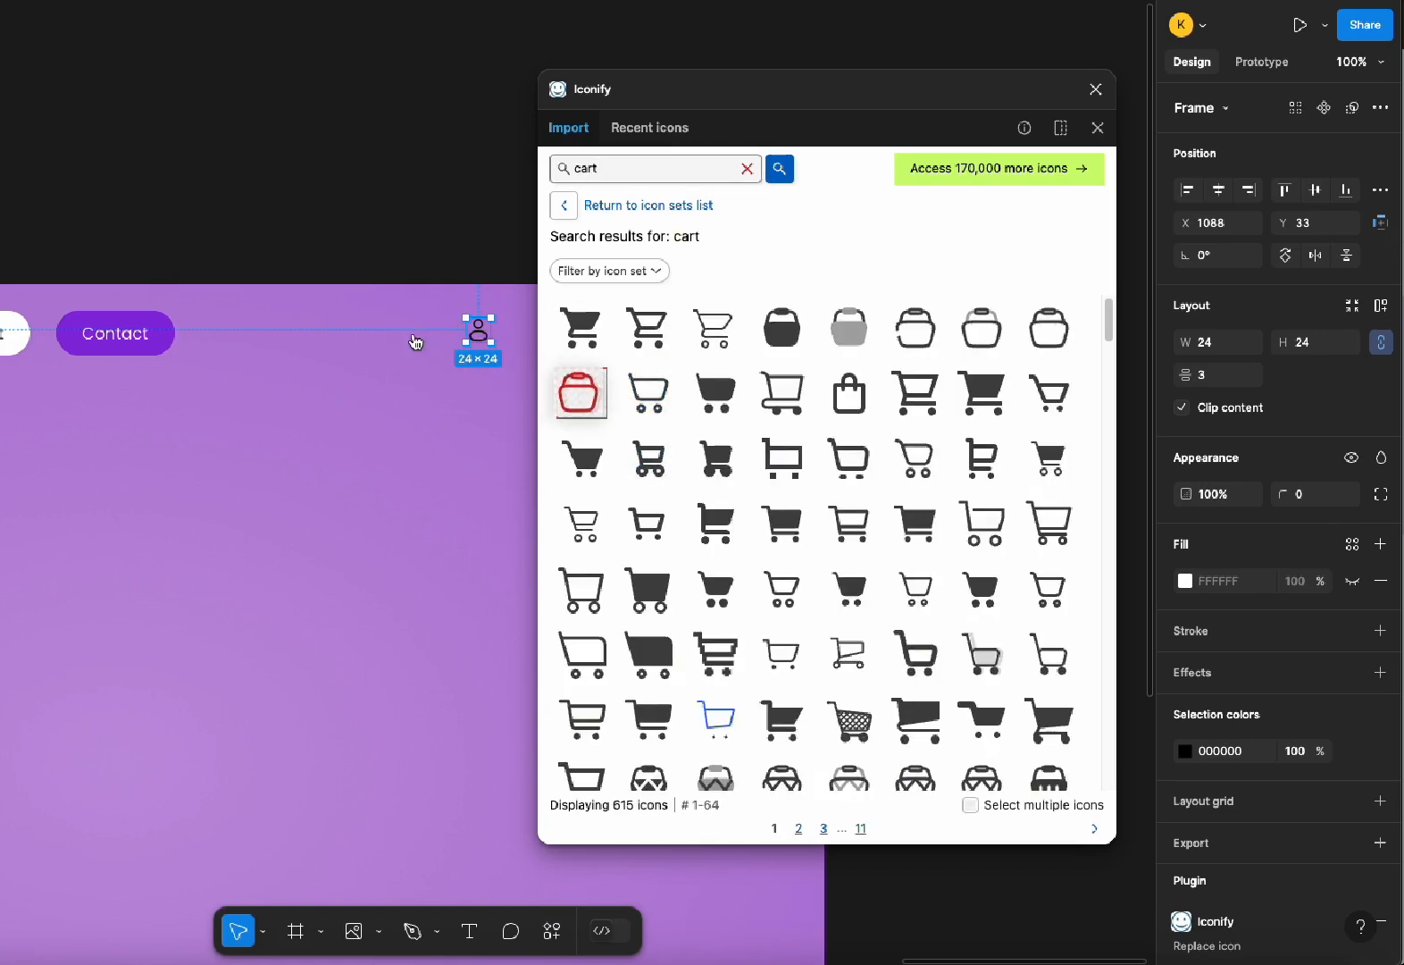
click(1092, 93)
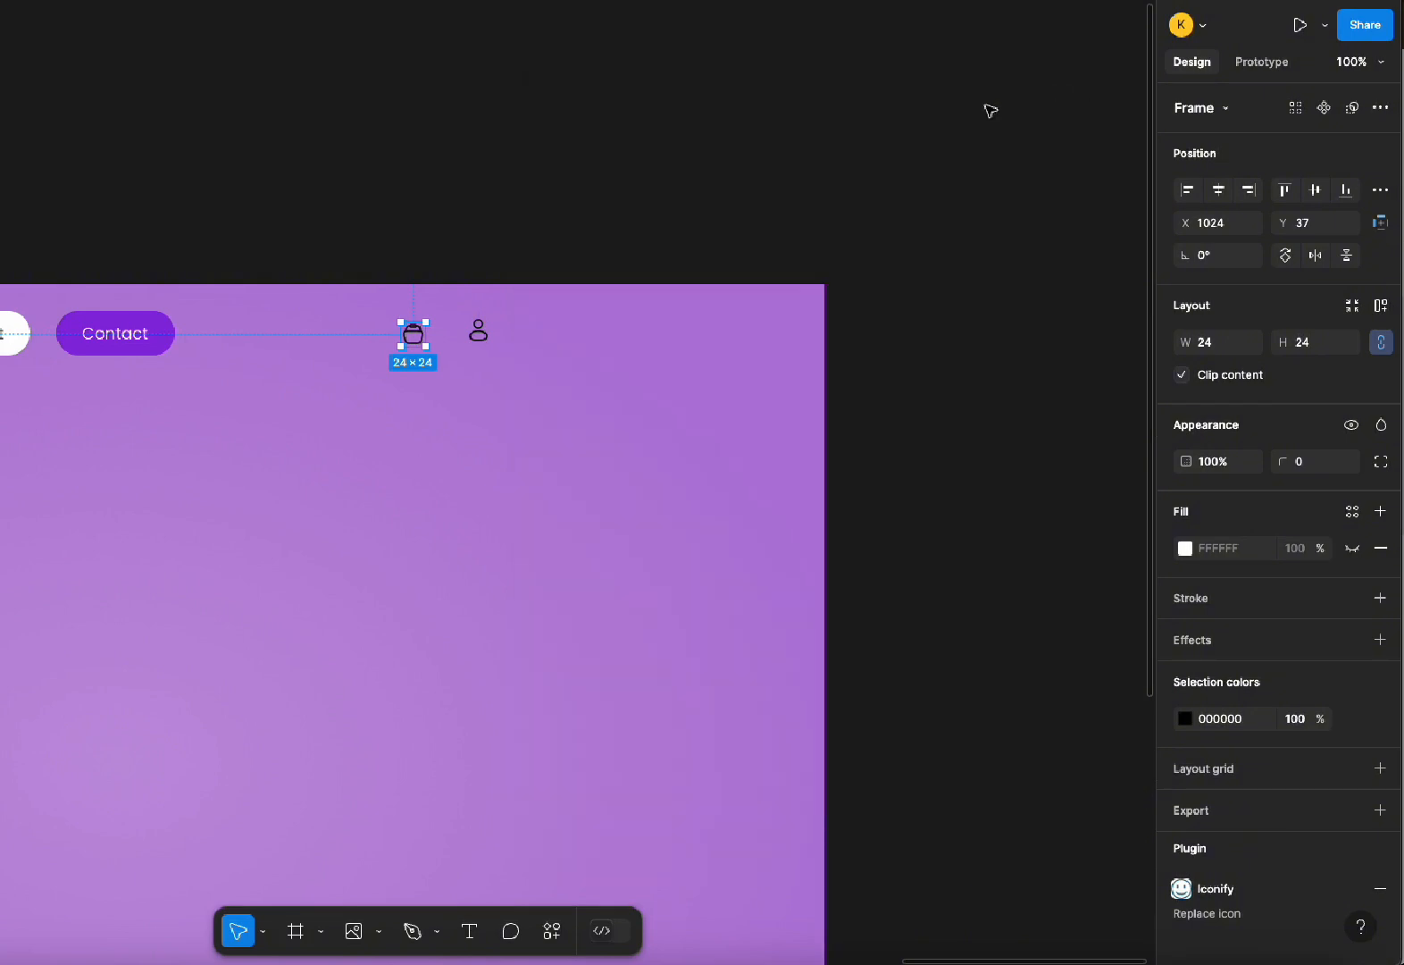
Draw a square frame of about 40×40 in the header, to the right of the user icon
click(567, 407)
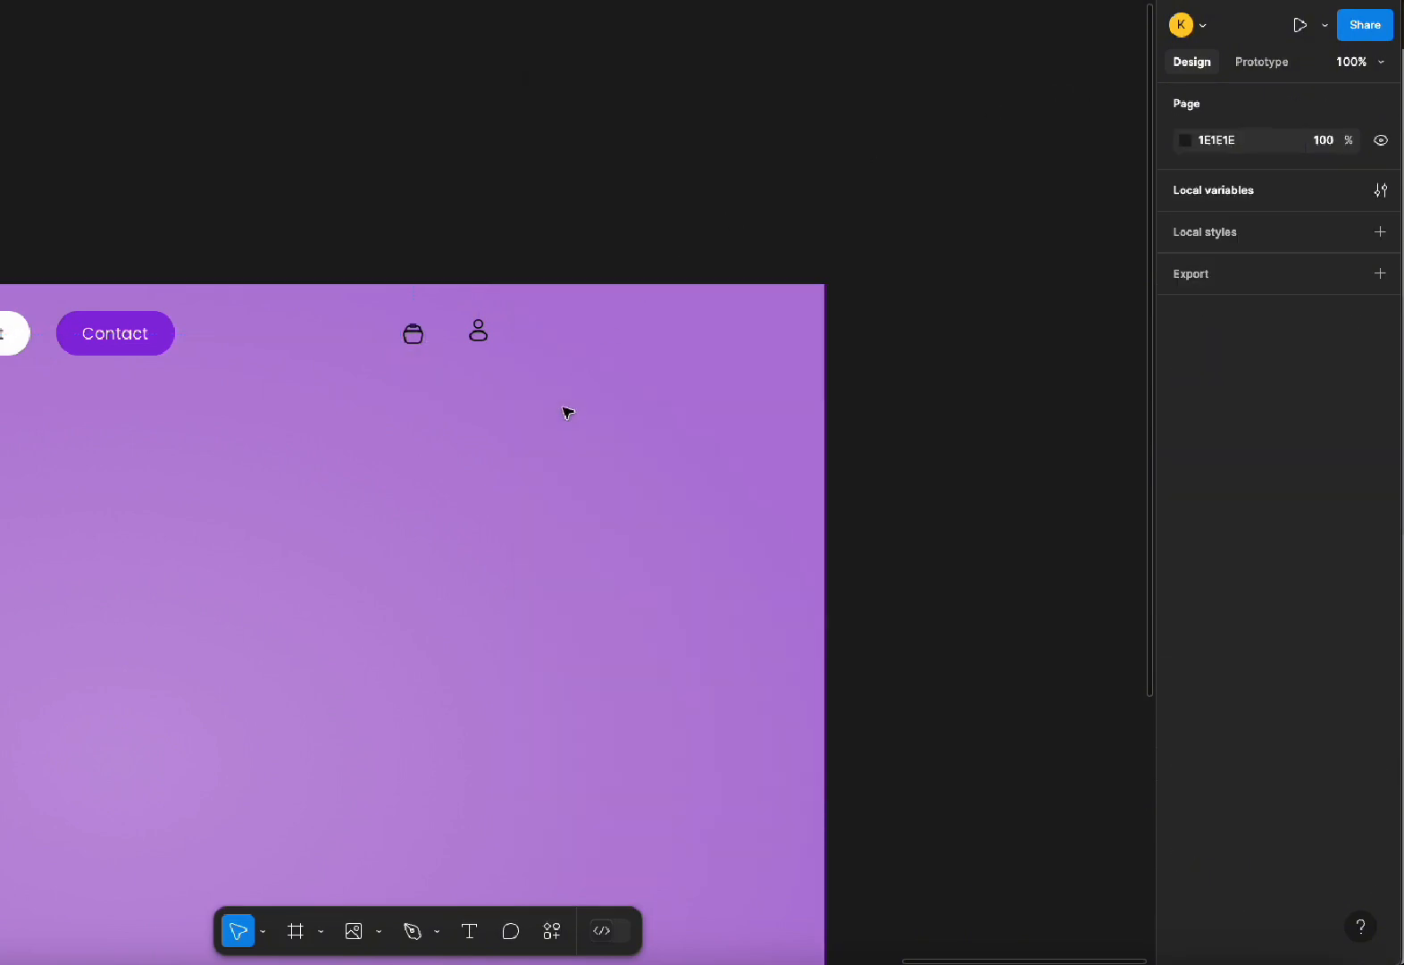
click(296, 931)
drag(546, 305, 586, 346)
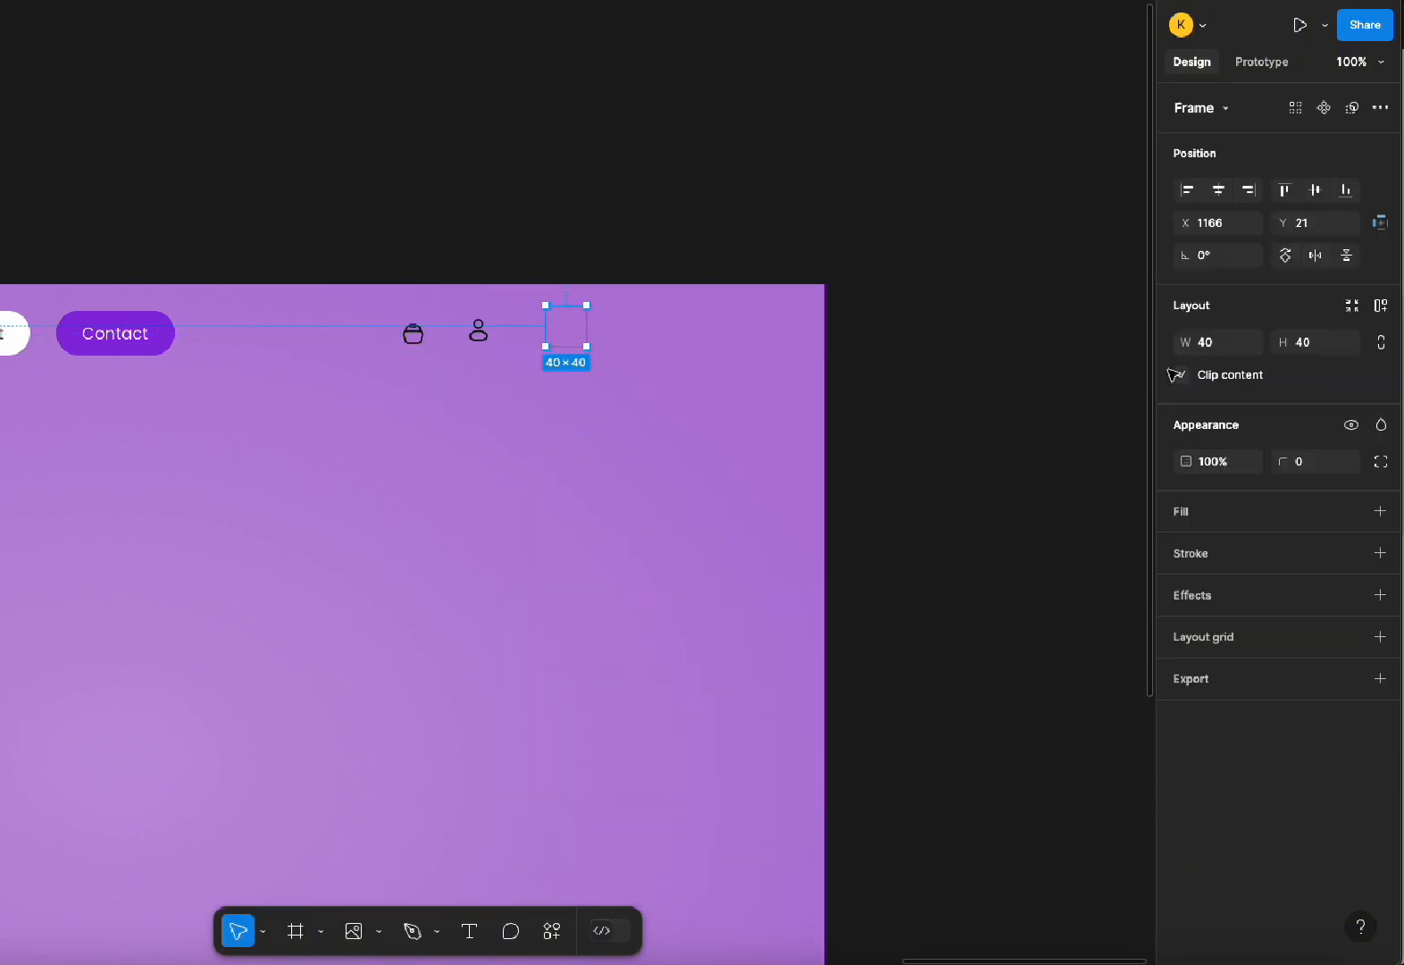
Resize the new square frame to 35×35 and give it a white fill
click(1223, 343)
text(35)
key(Tab)
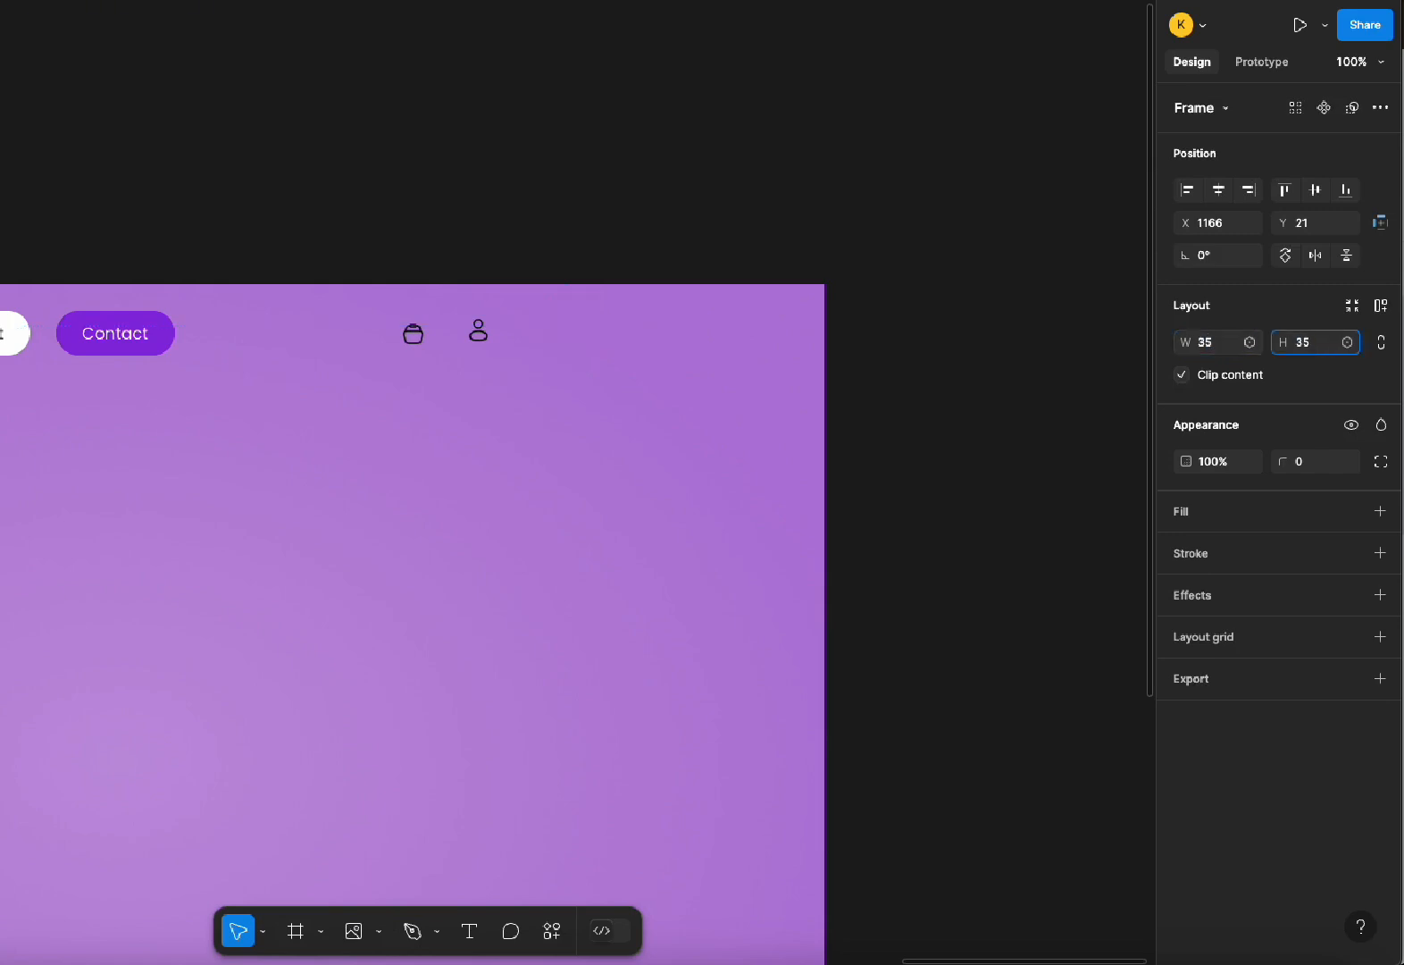
key(Return)
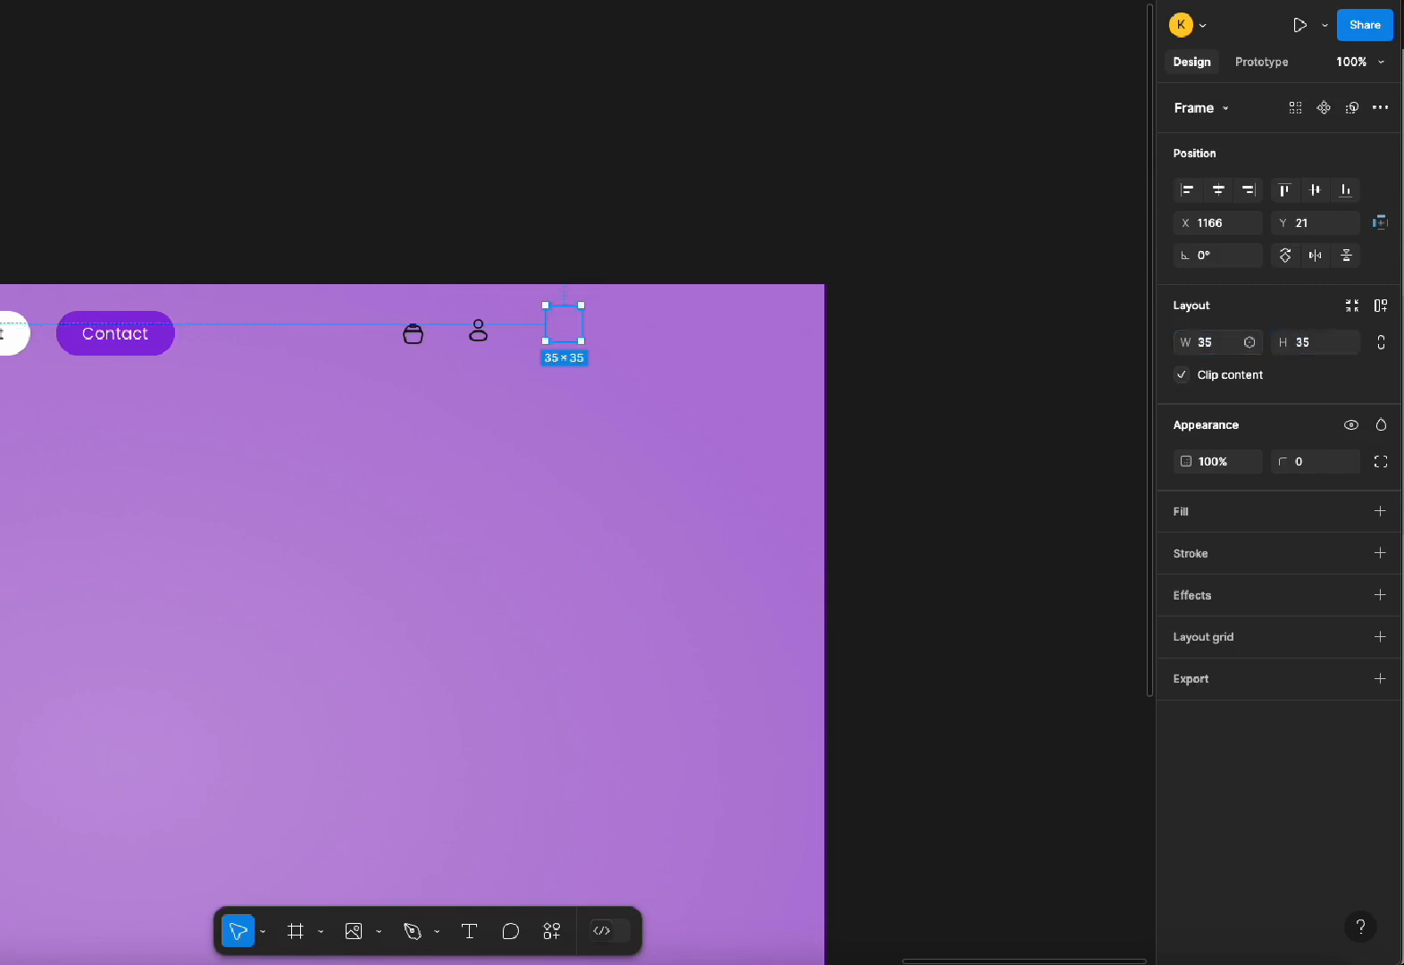
click(1205, 526)
click(478, 329)
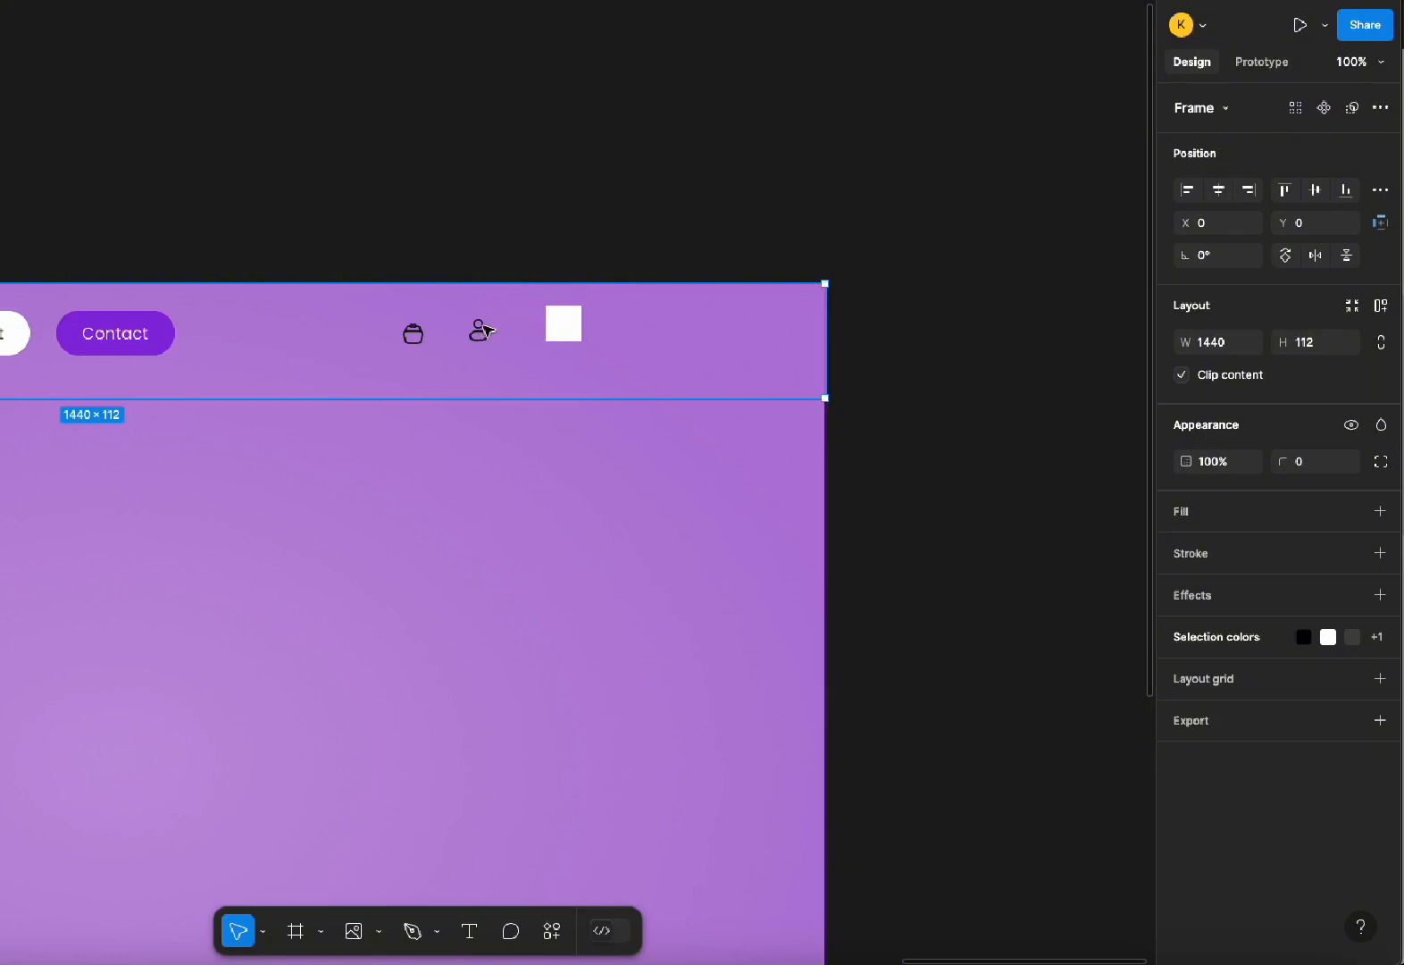
Centre the user icon inside the white square frame and round the frame's corners to a radius of 31
drag(482, 331, 565, 325)
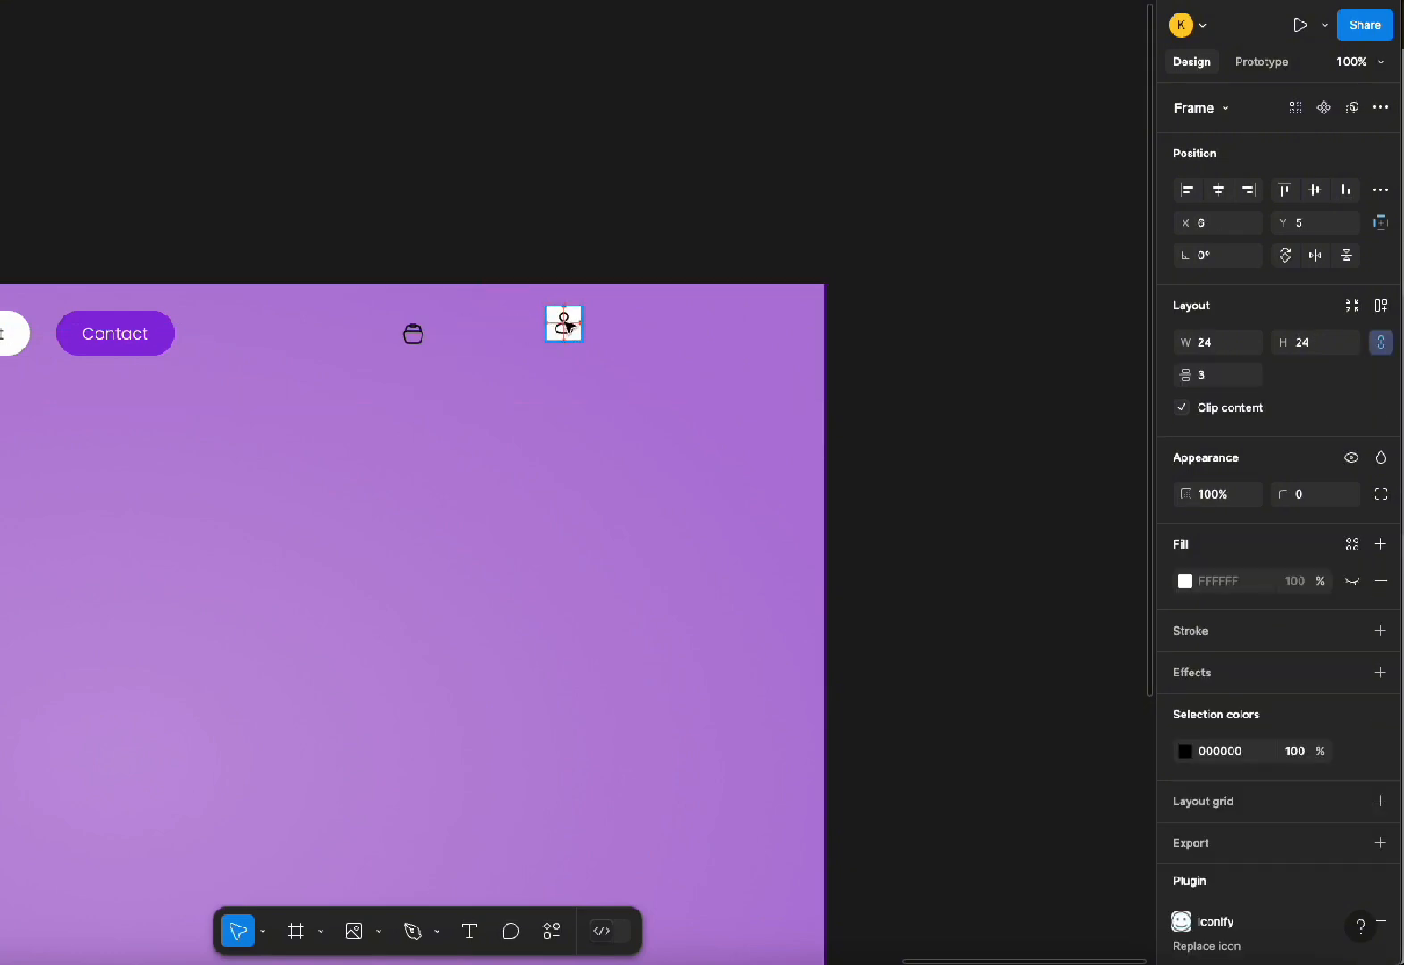
click(585, 318)
click(574, 317)
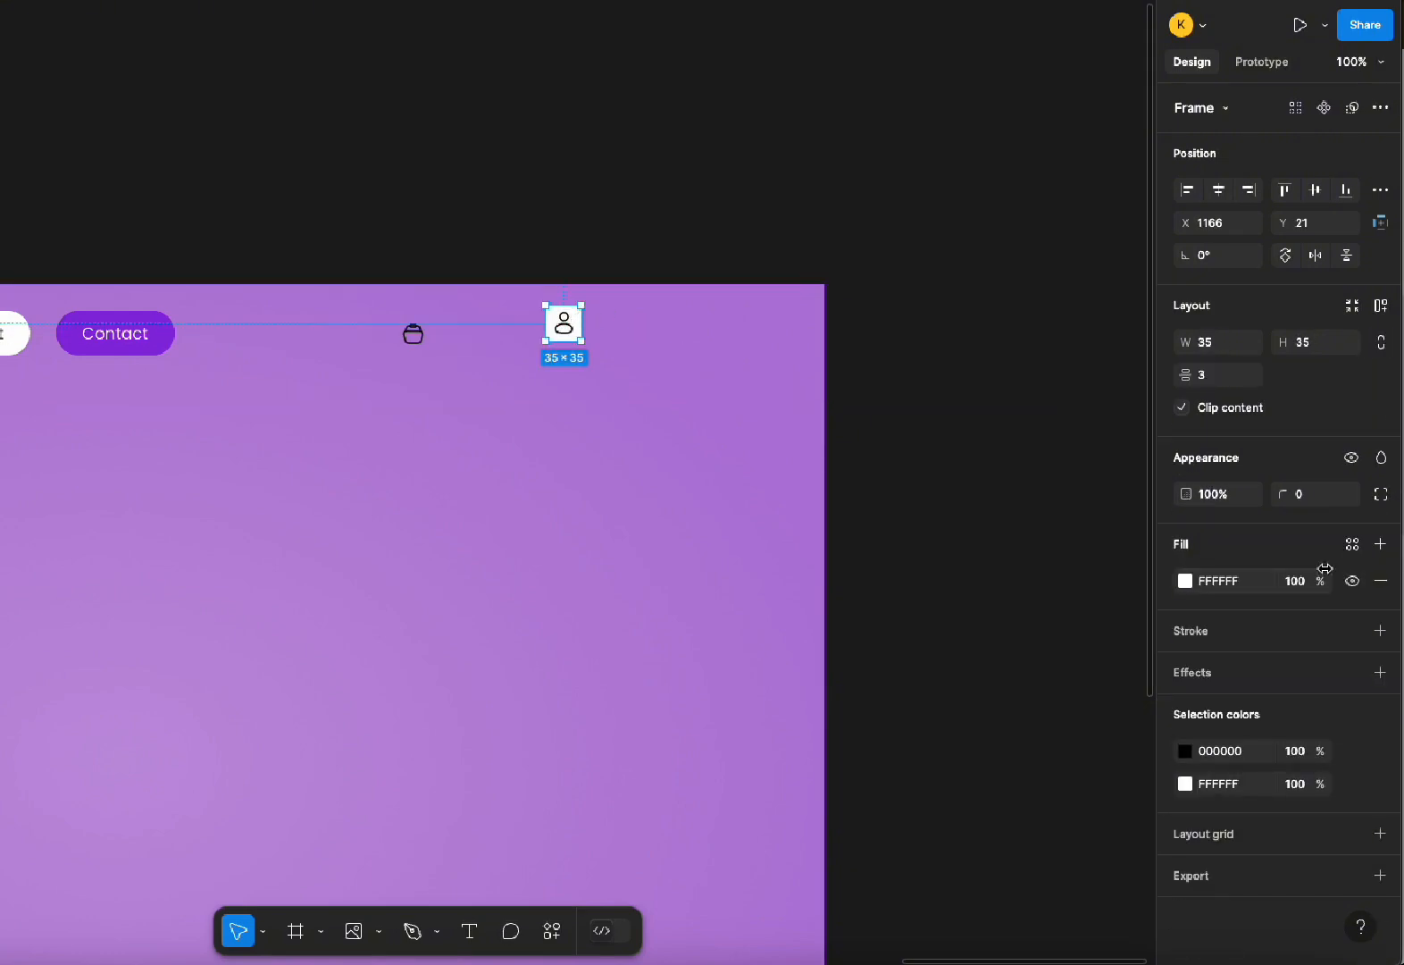
drag(1282, 500, 1314, 501)
Duplicate the white circle to its right and replace the copy's user icon with the basket icon
drag(564, 328, 621, 326)
double_click(620, 327)
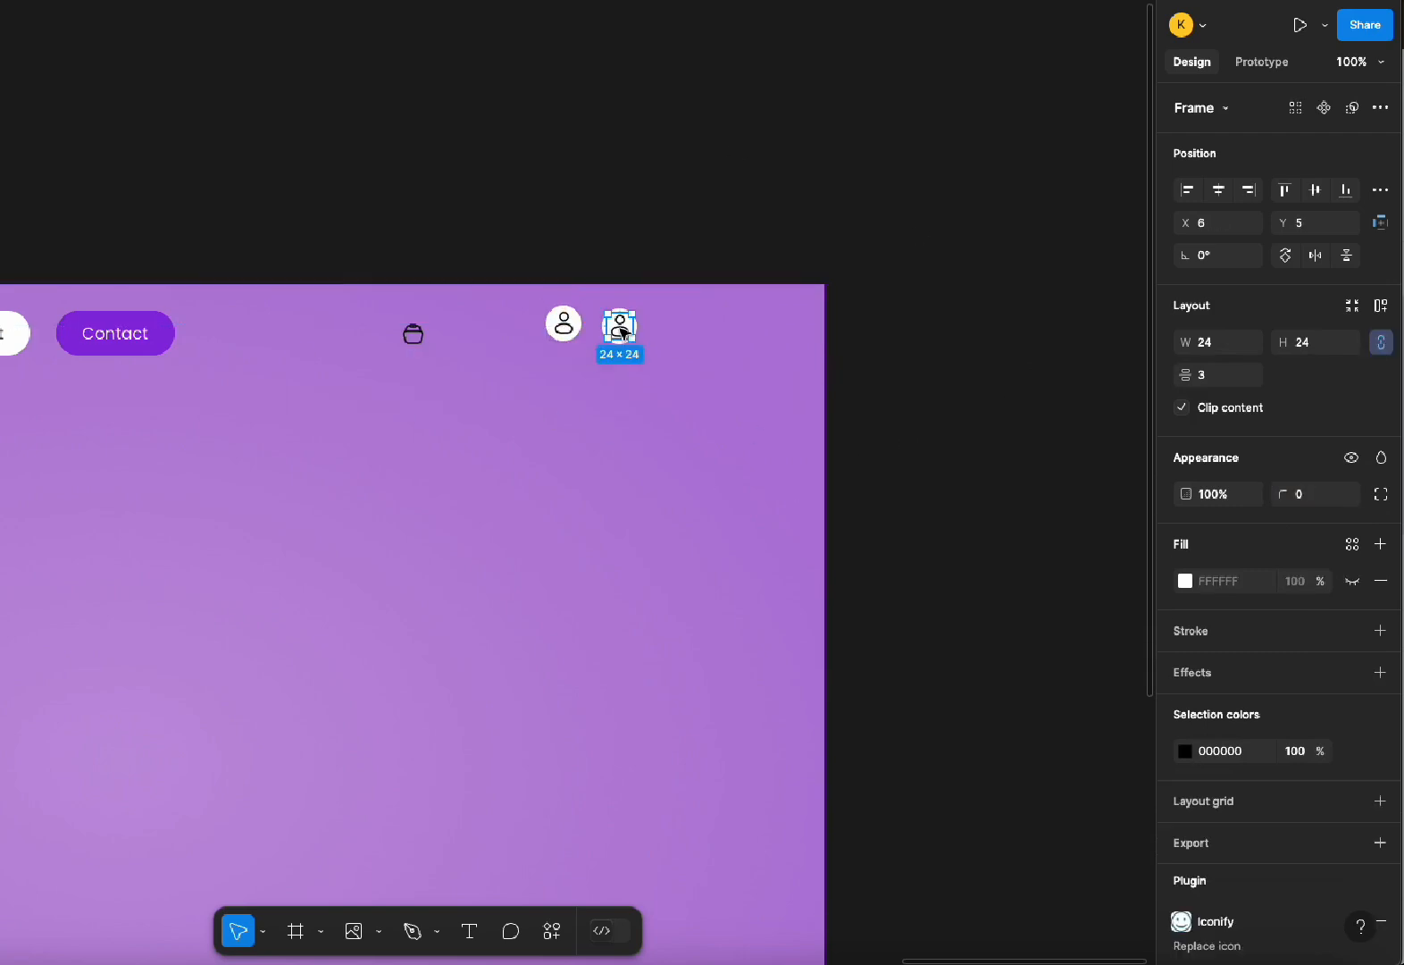
key(Delete)
click(413, 334)
double_click(416, 335)
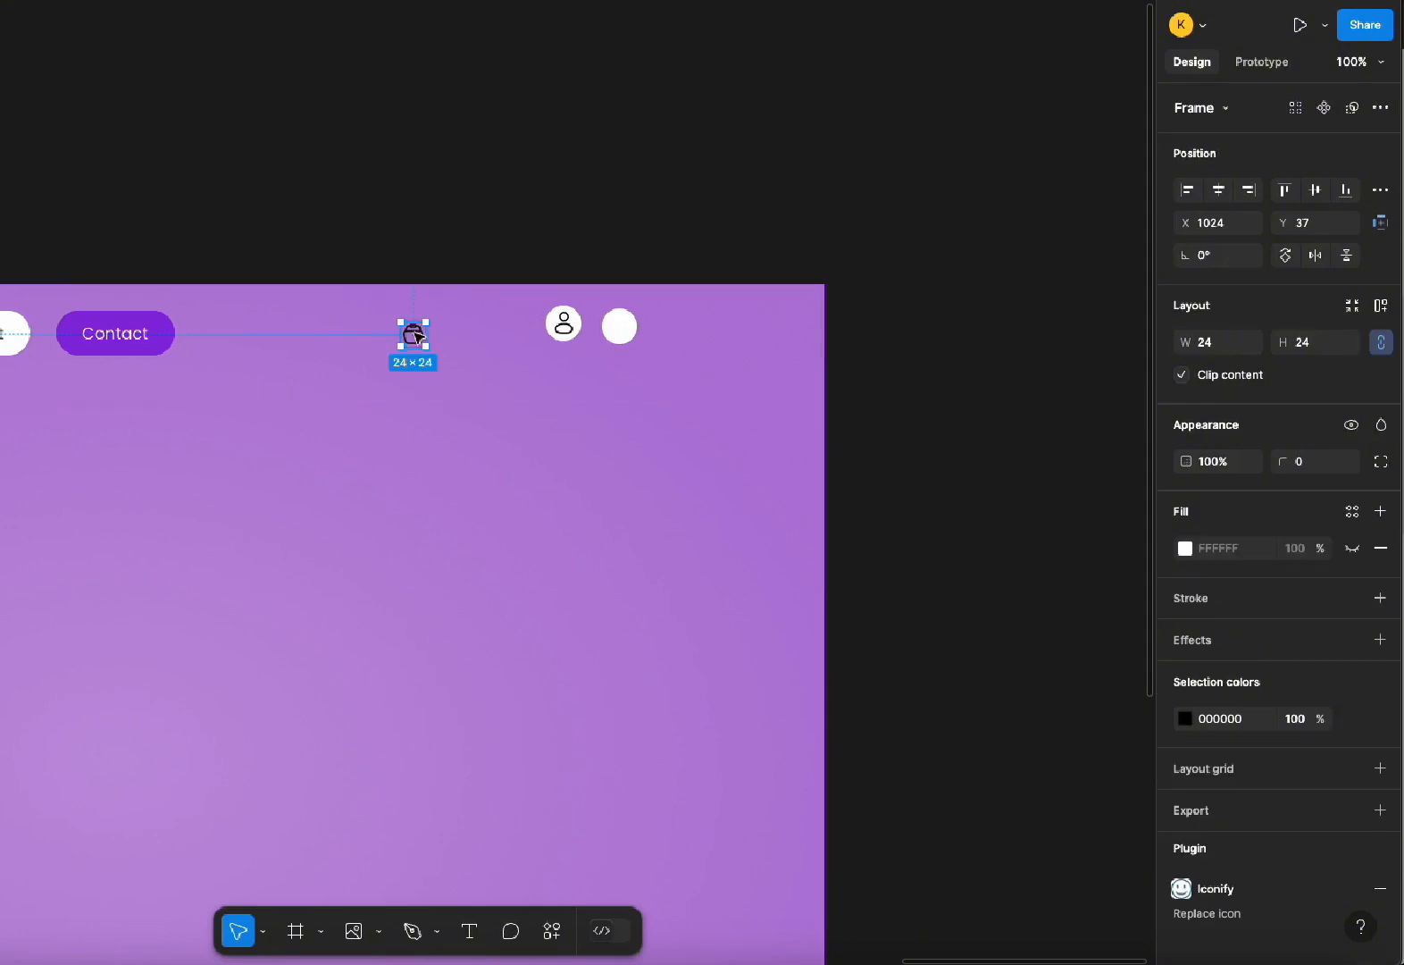
drag(415, 335, 562, 329)
Fill the user circle with the Contact button's purple 8802DE and recolour its user icon white FFFFFF
click(683, 334)
click(1185, 784)
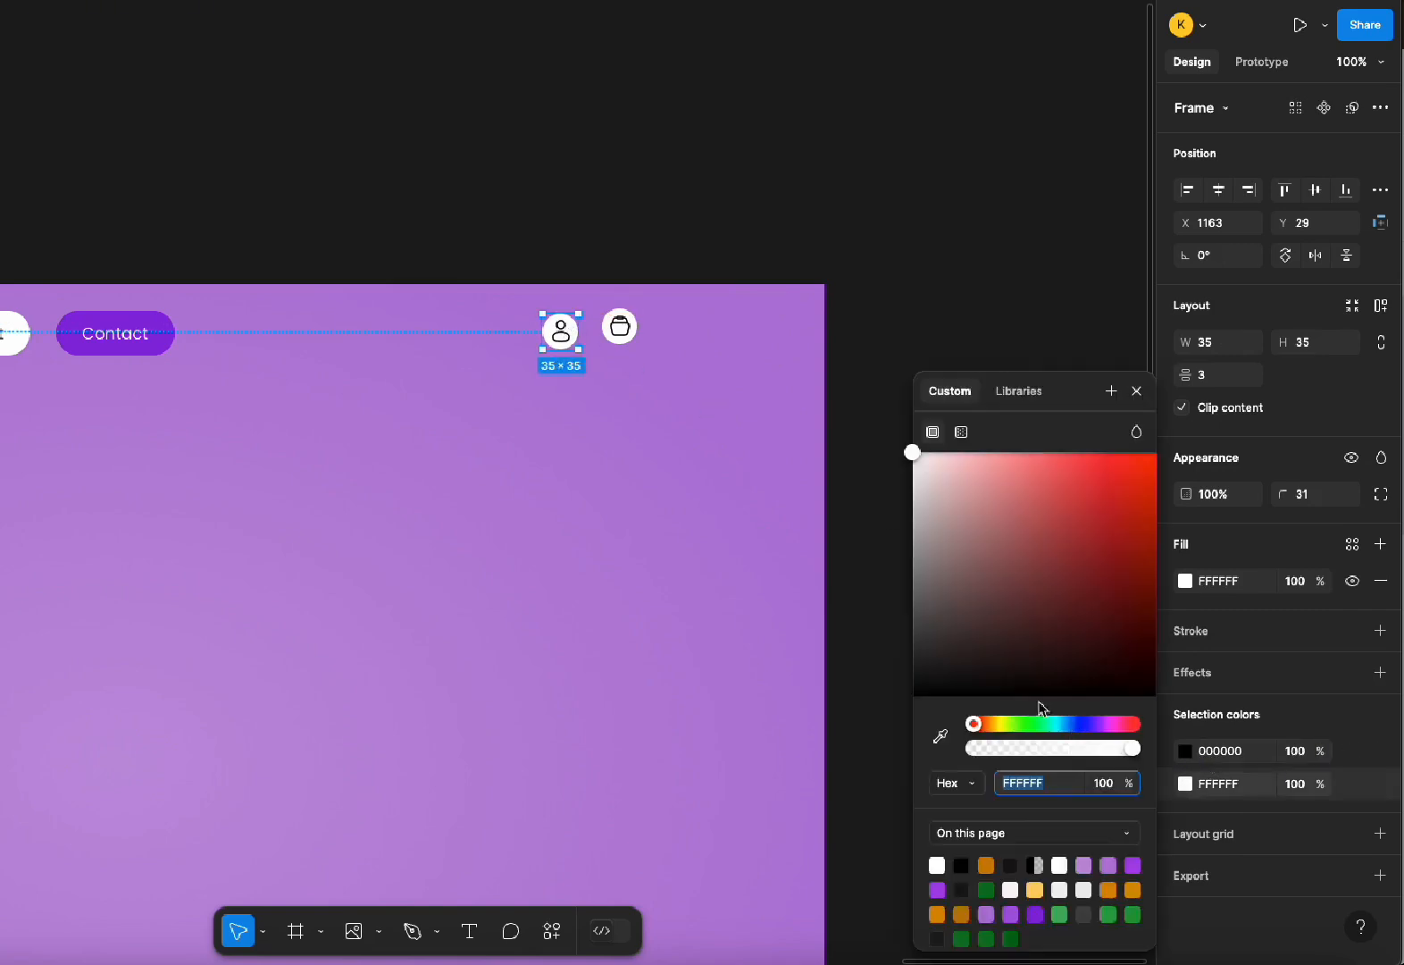
click(940, 734)
click(156, 320)
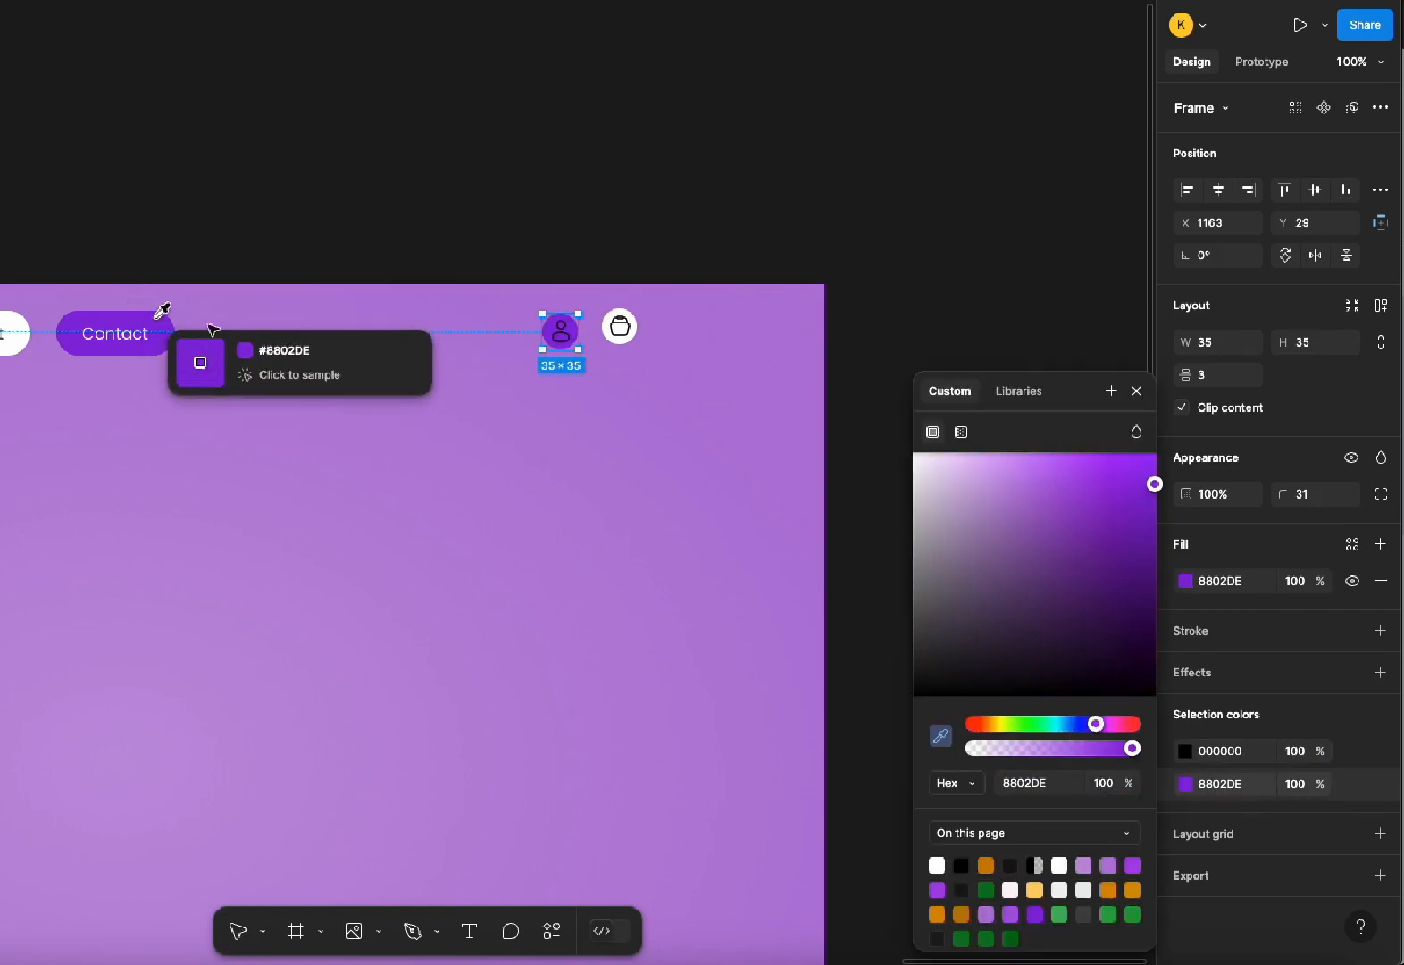
double_click(566, 331)
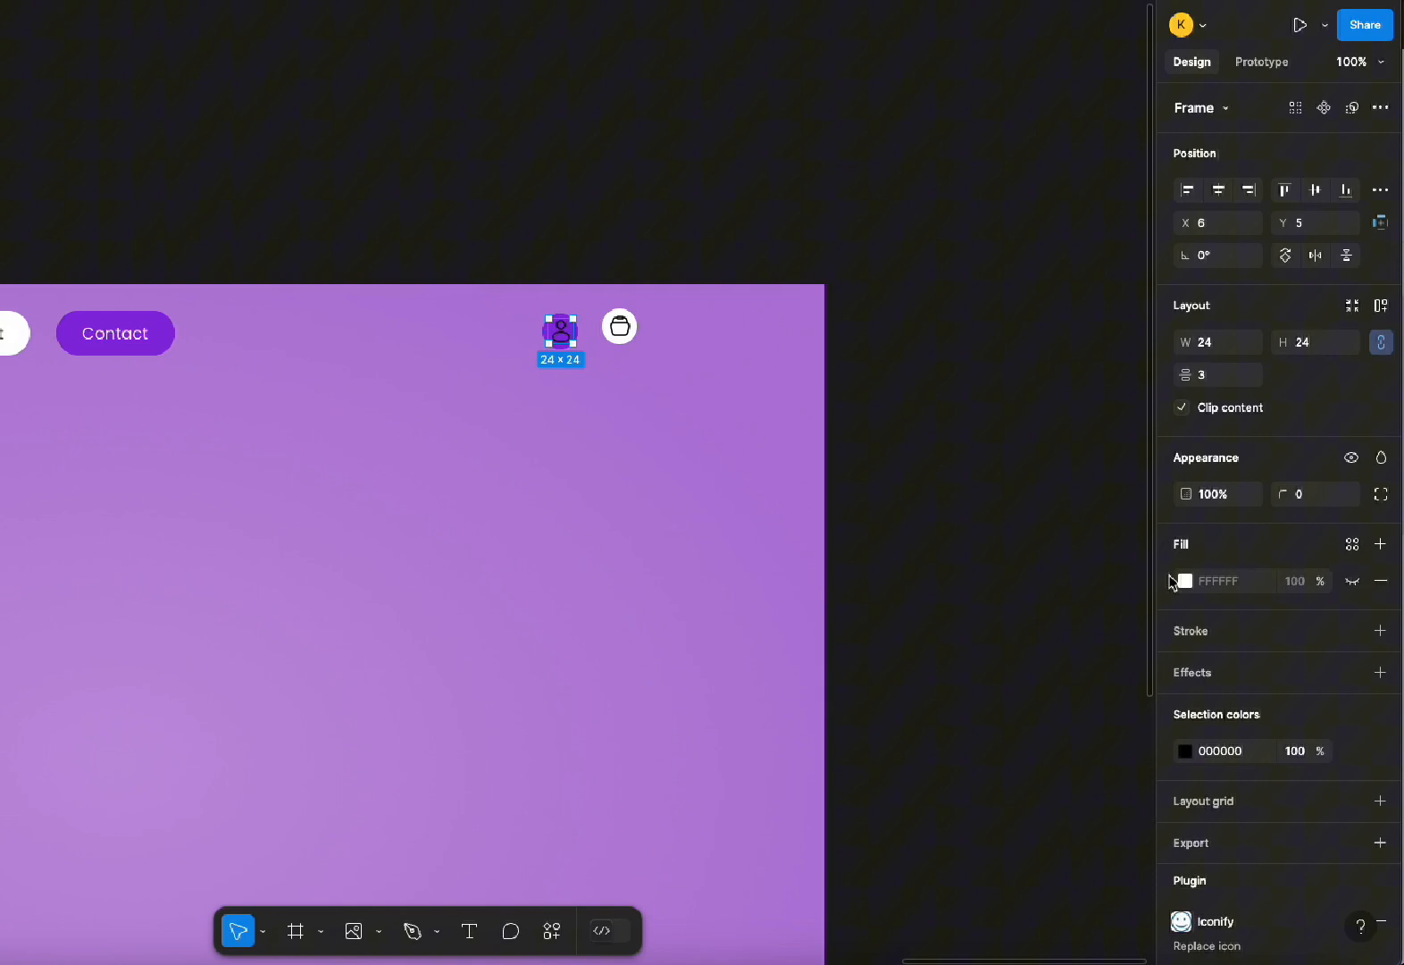
click(1188, 750)
drag(1063, 546, 774, 329)
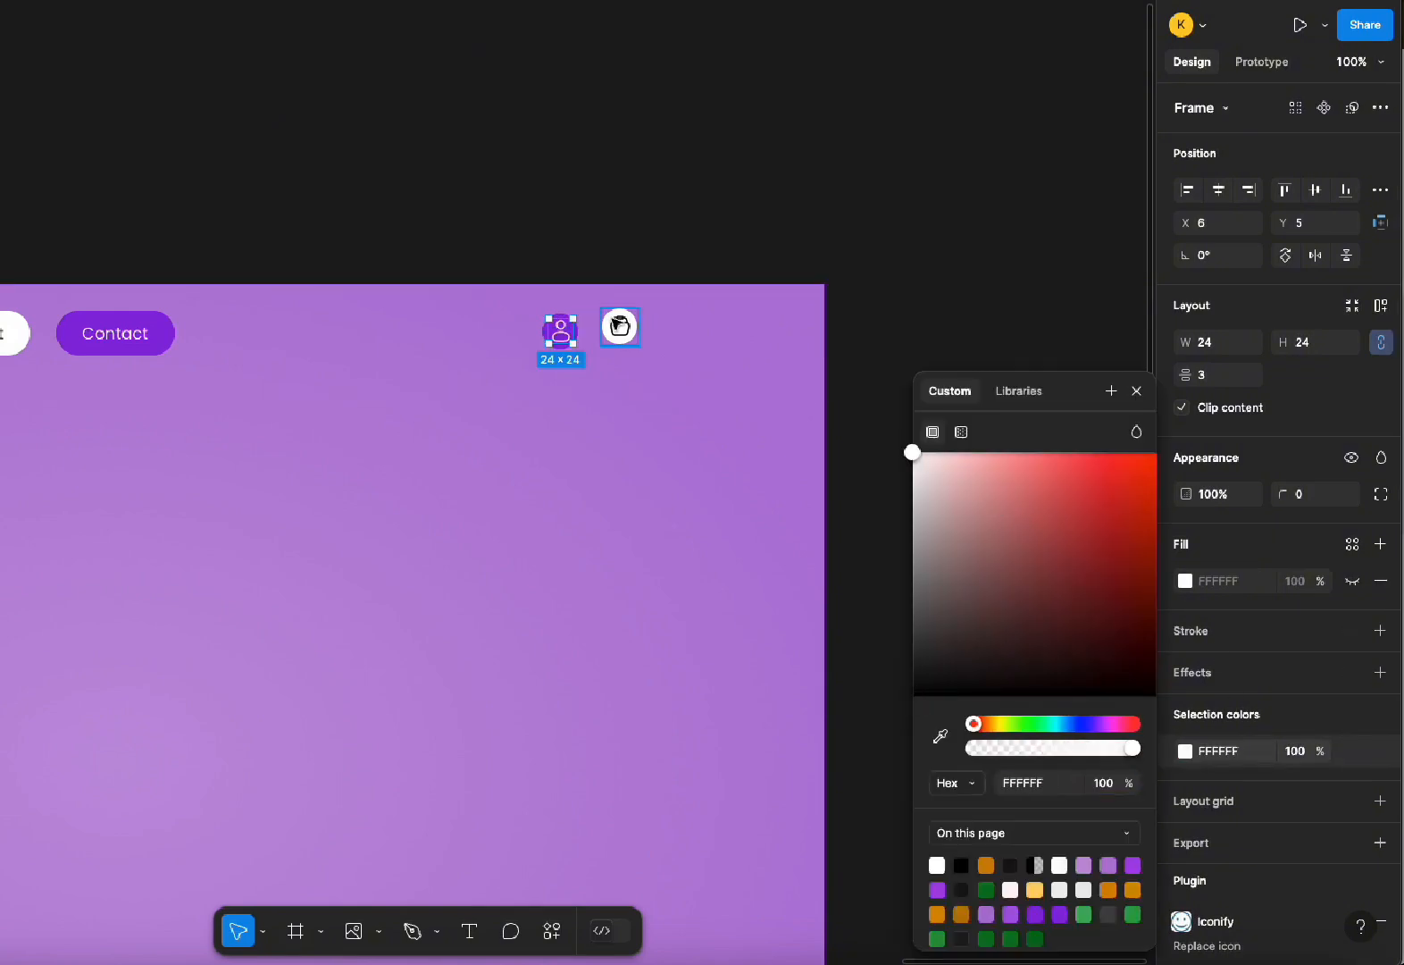
Align the basket circle vertically with the user circle and wrap both circles in a horizontal auto layout
click(620, 327)
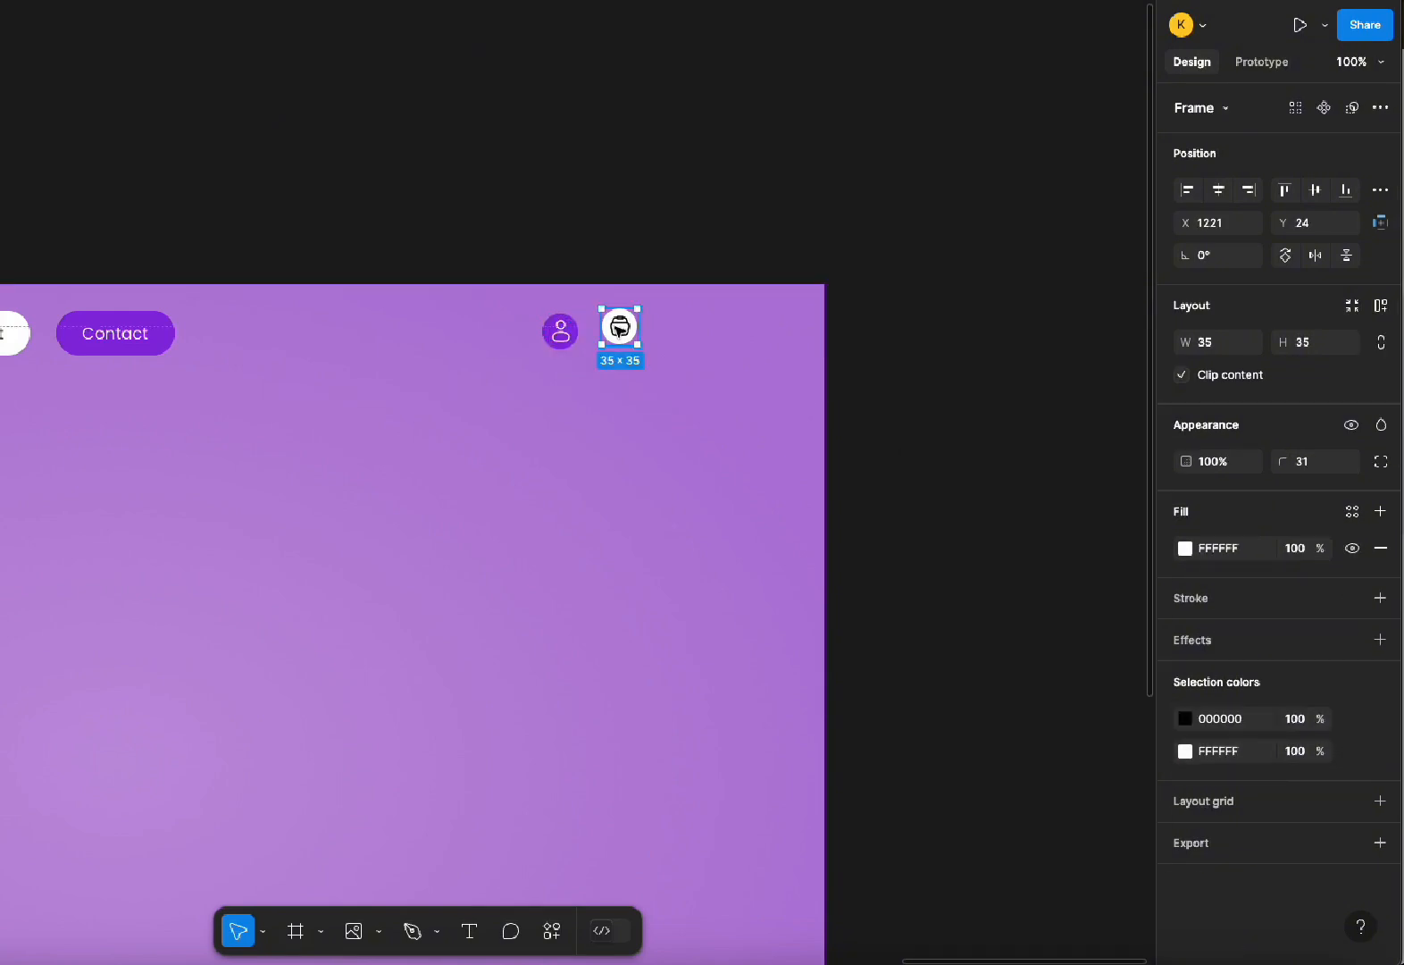
drag(619, 327, 617, 332)
click(571, 335)
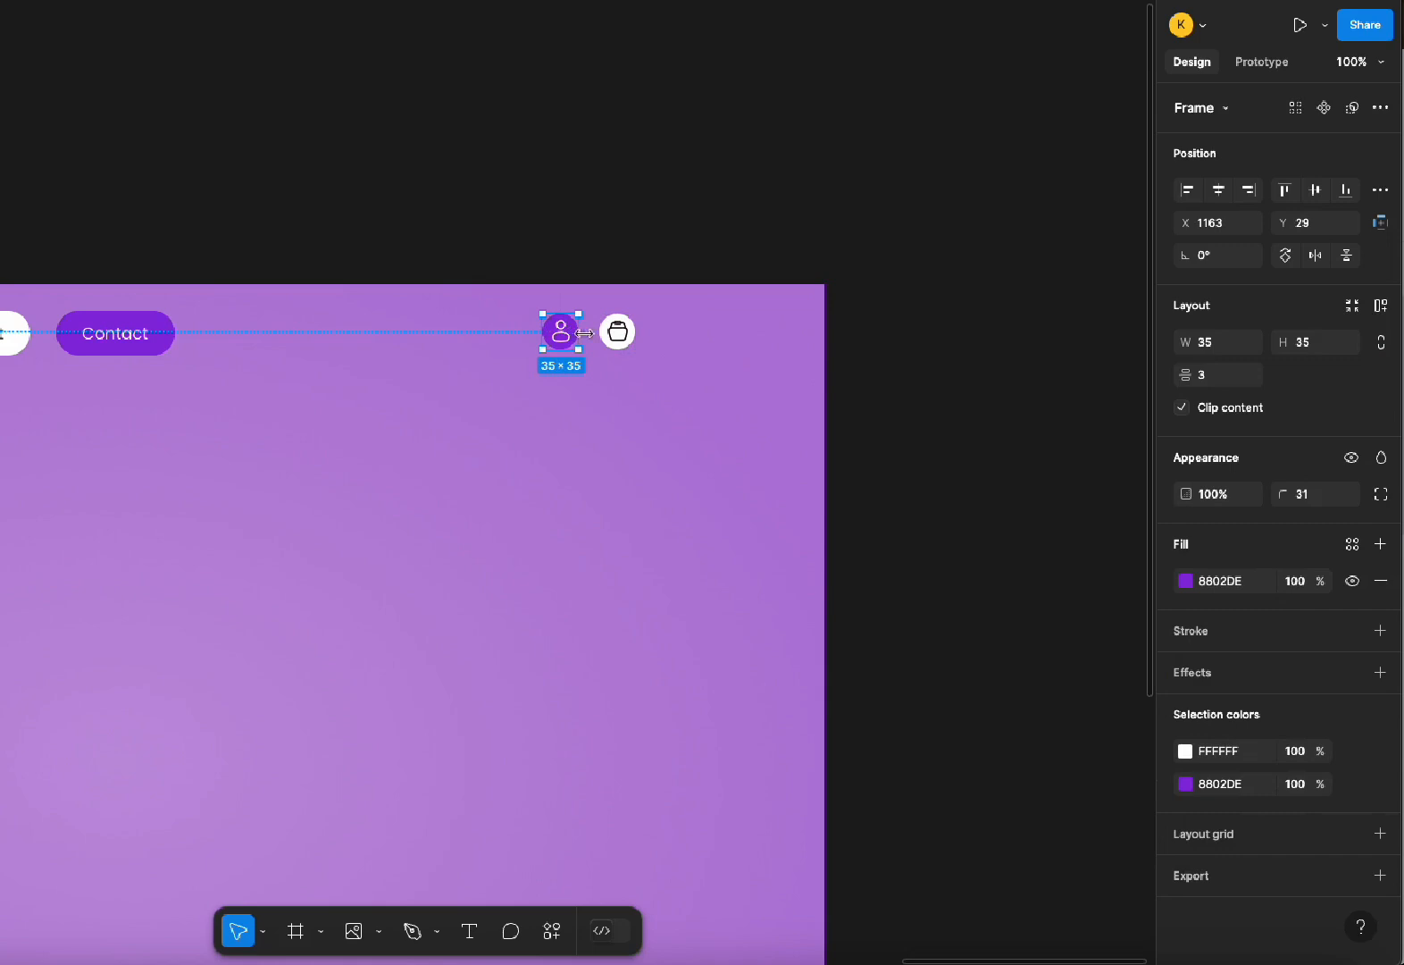
shift+click(635, 336)
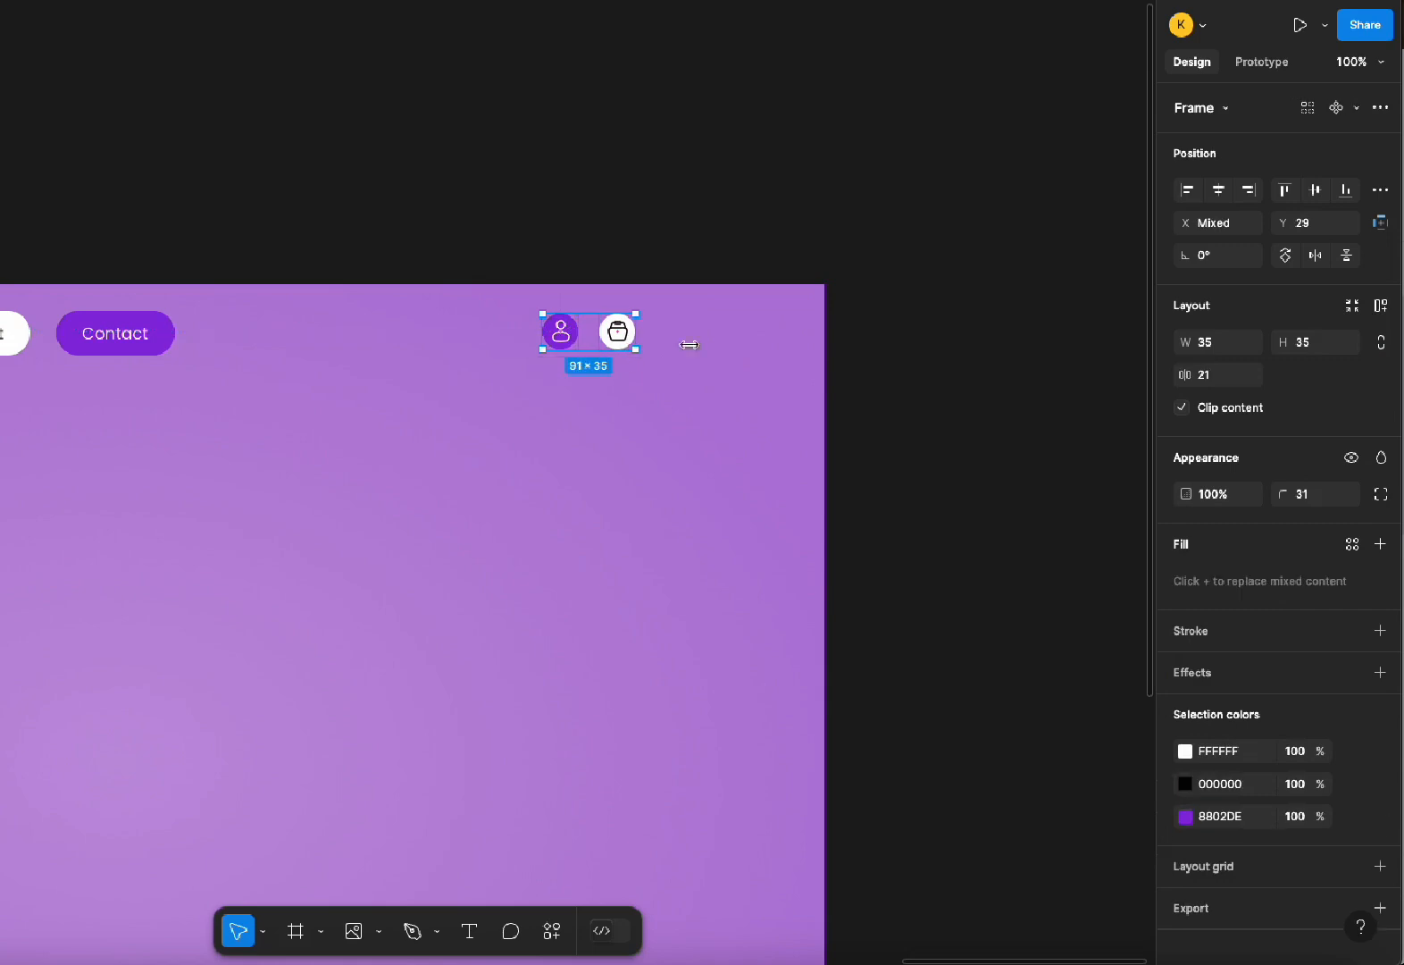
key(shift+a)
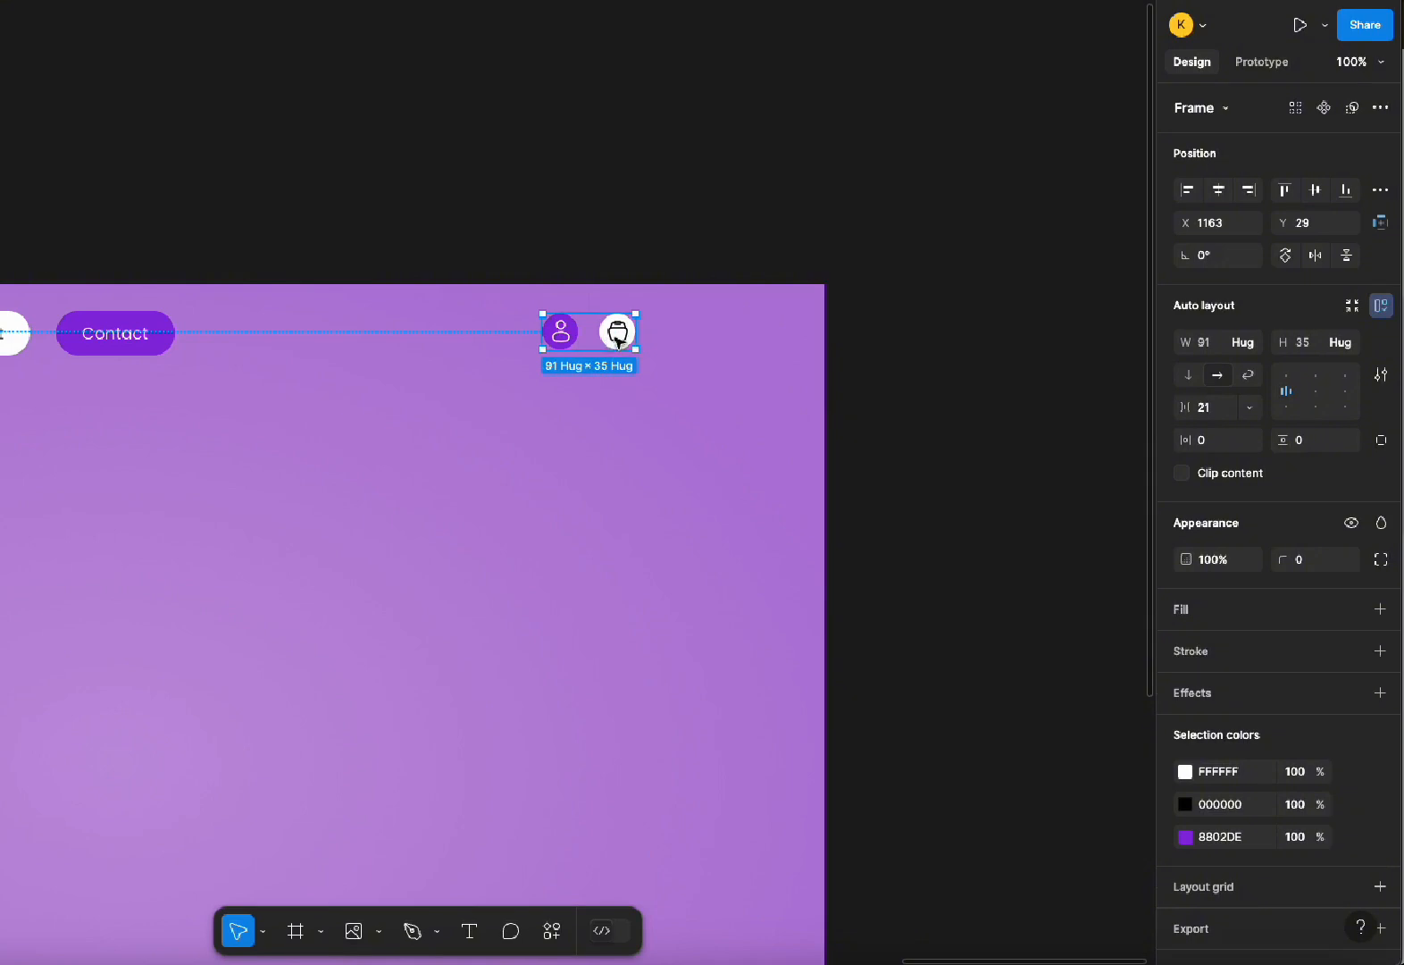
Move the user and basket icon group toward the header's right end, to about X 1258, Y 35
drag(617, 339, 710, 345)
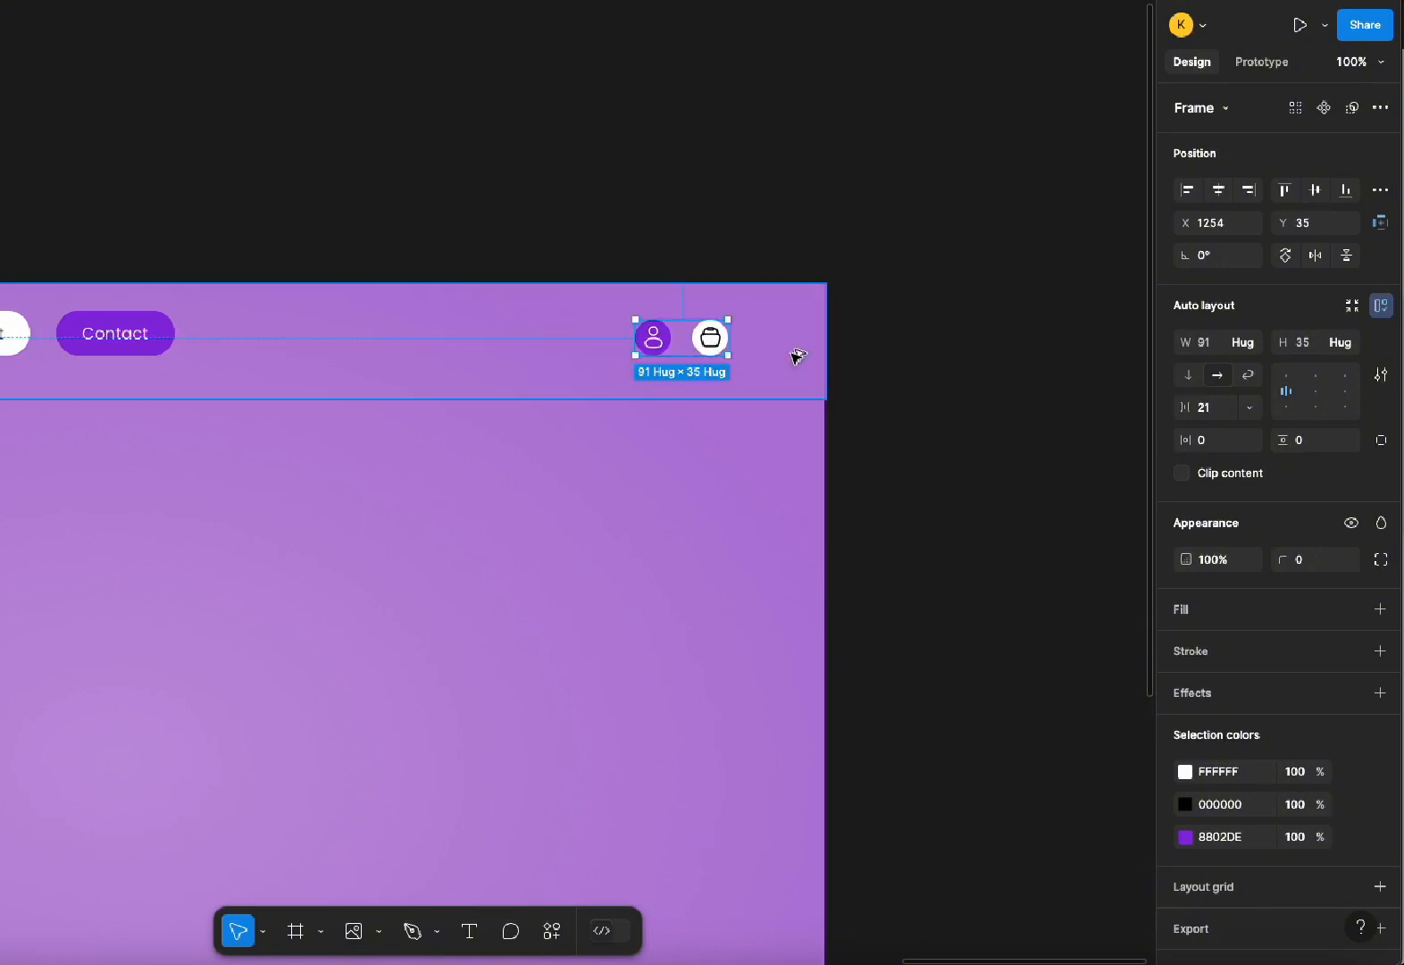
key(alt)
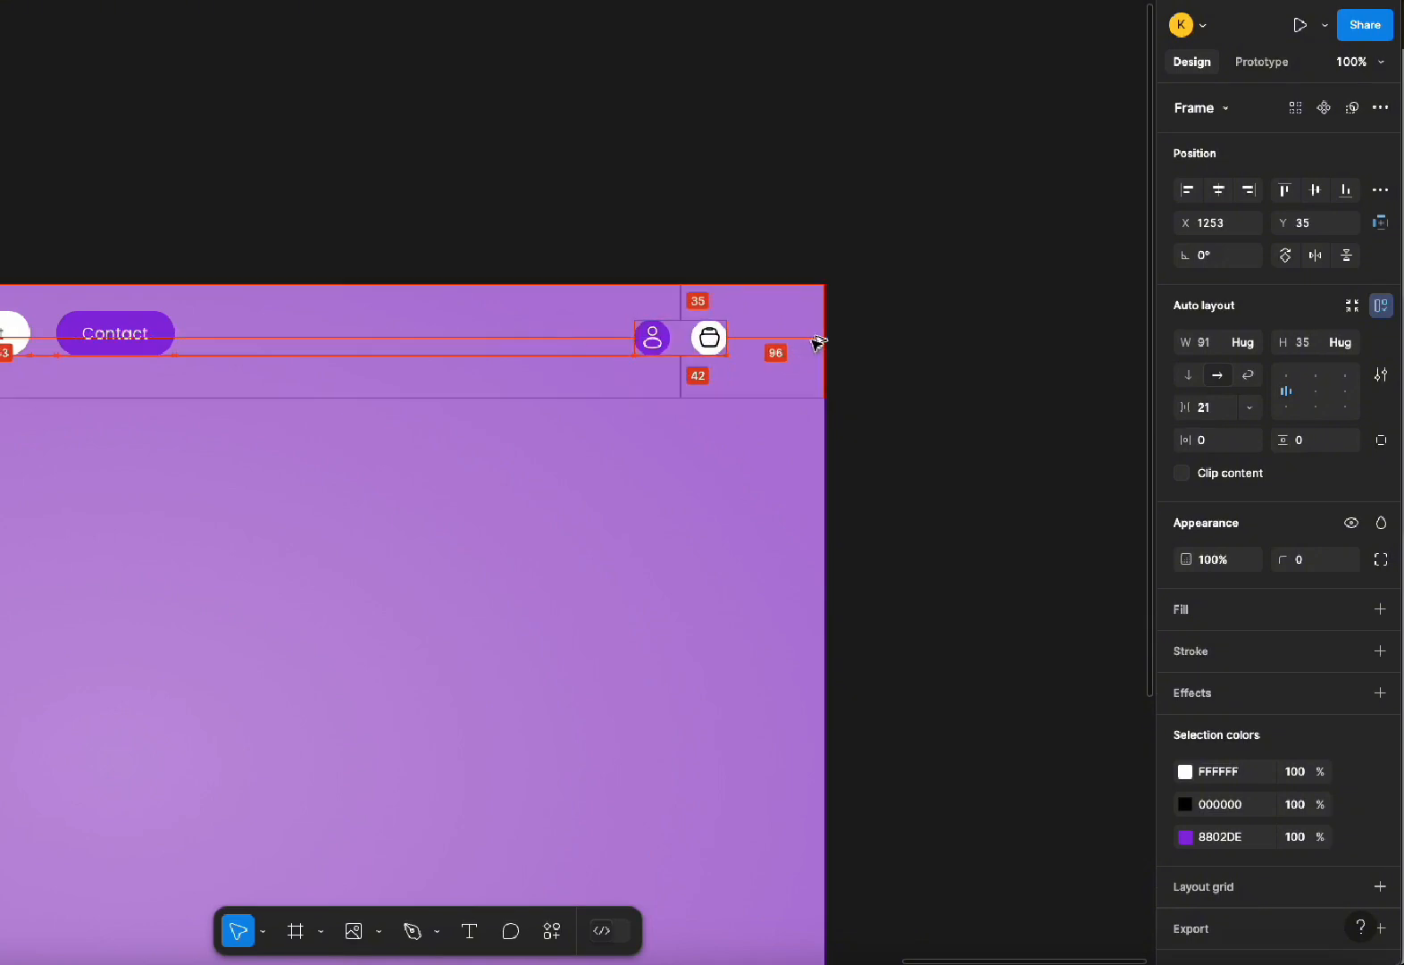
key(Right)
key(Right)
key(Right)
key(Right)
key(Right)
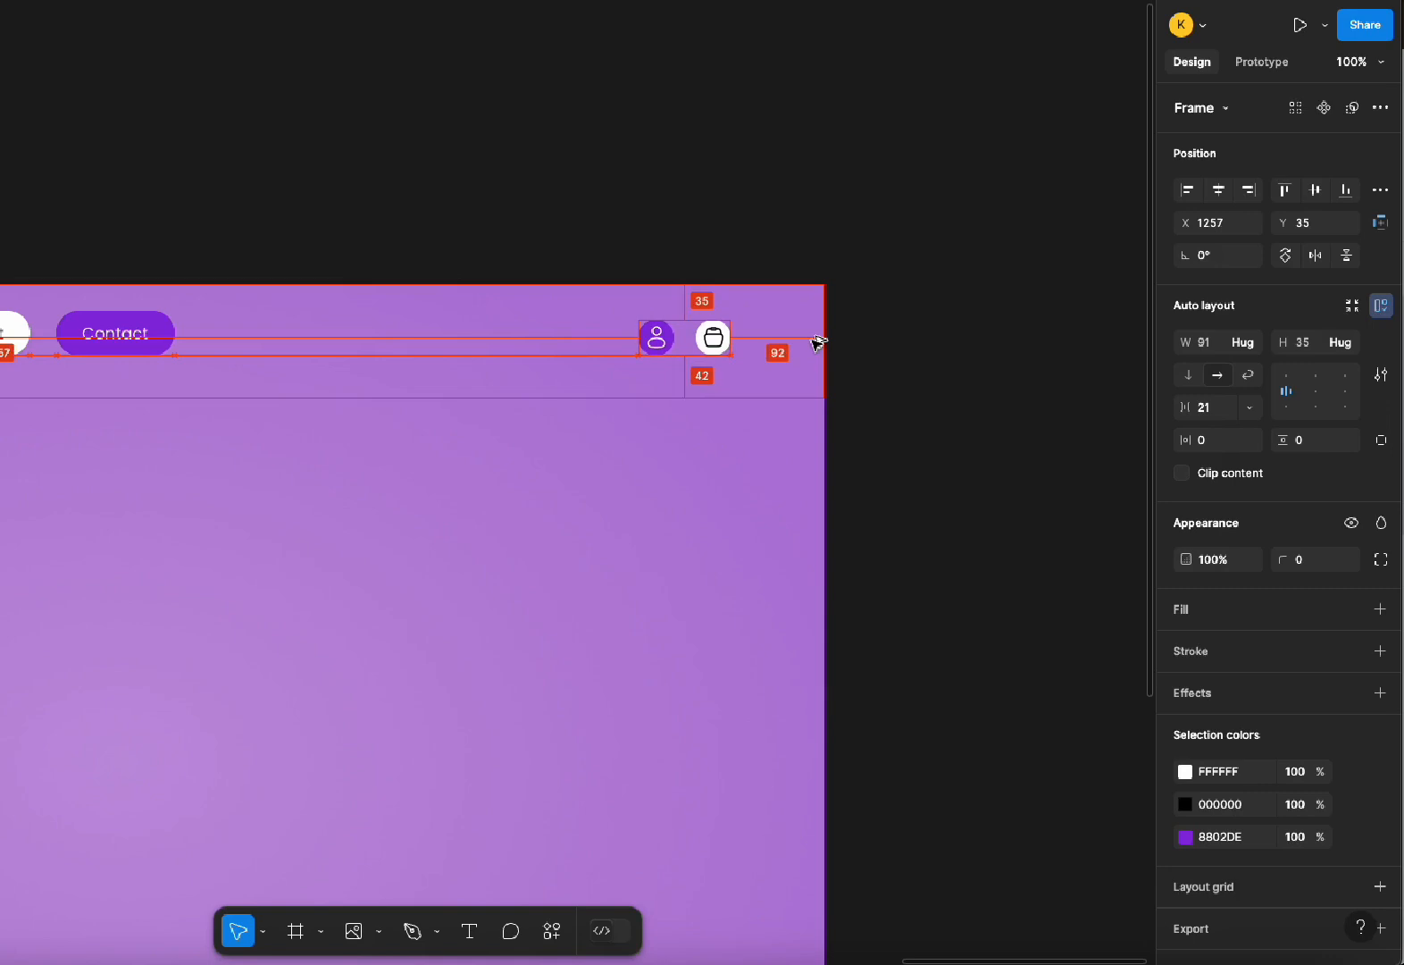
click(880, 364)
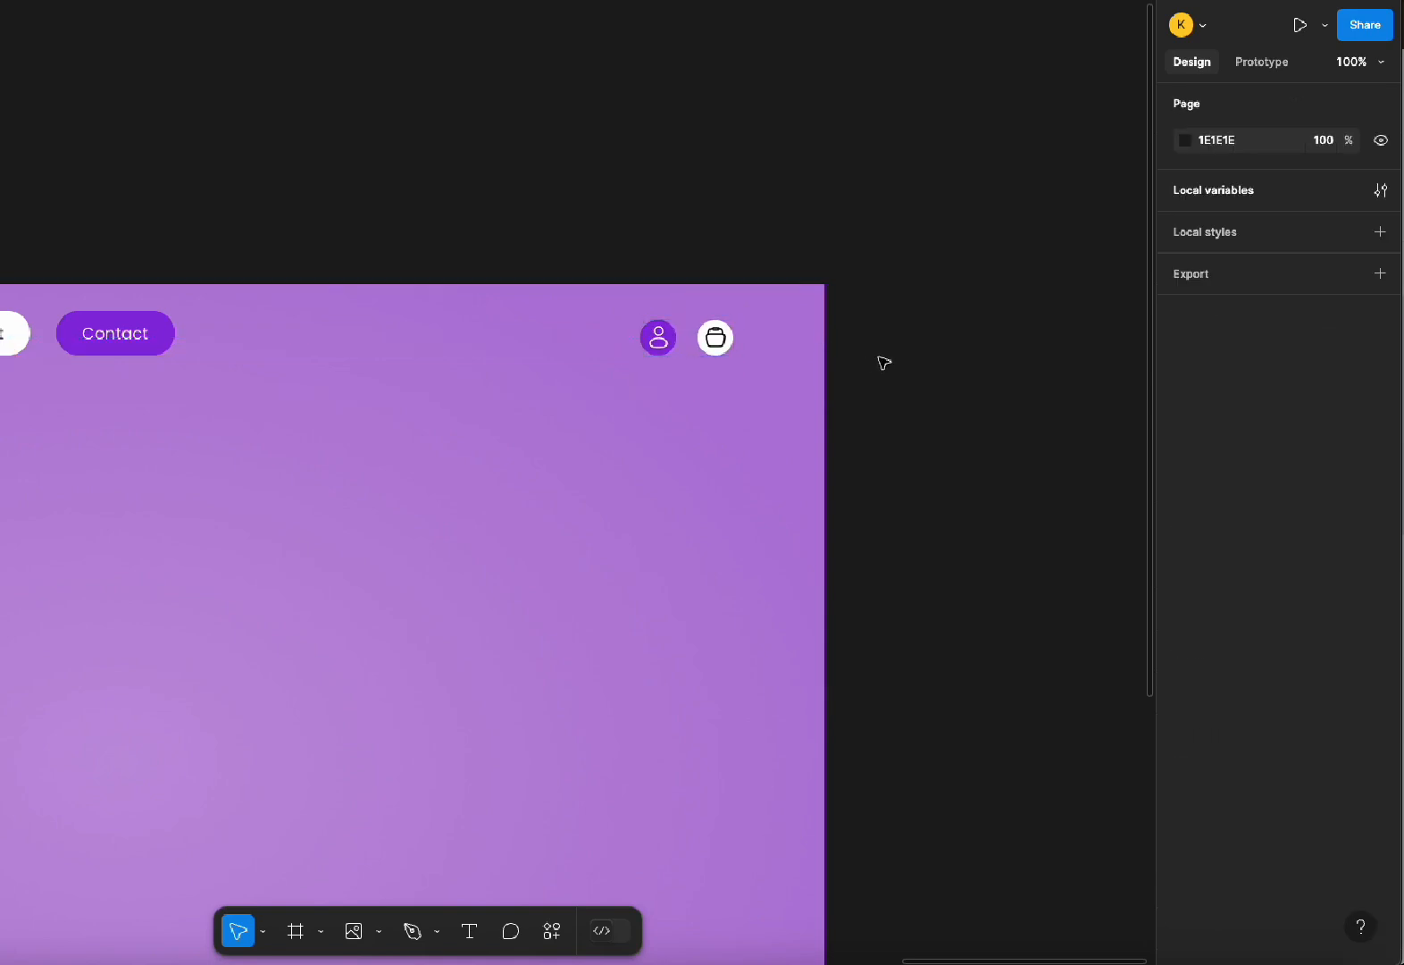
Place the purple interlocking-rings logo from the Logoipsum plugin at about X 43, Y 36 in the header and recolour it white
scroll(376, 297, left, 10)
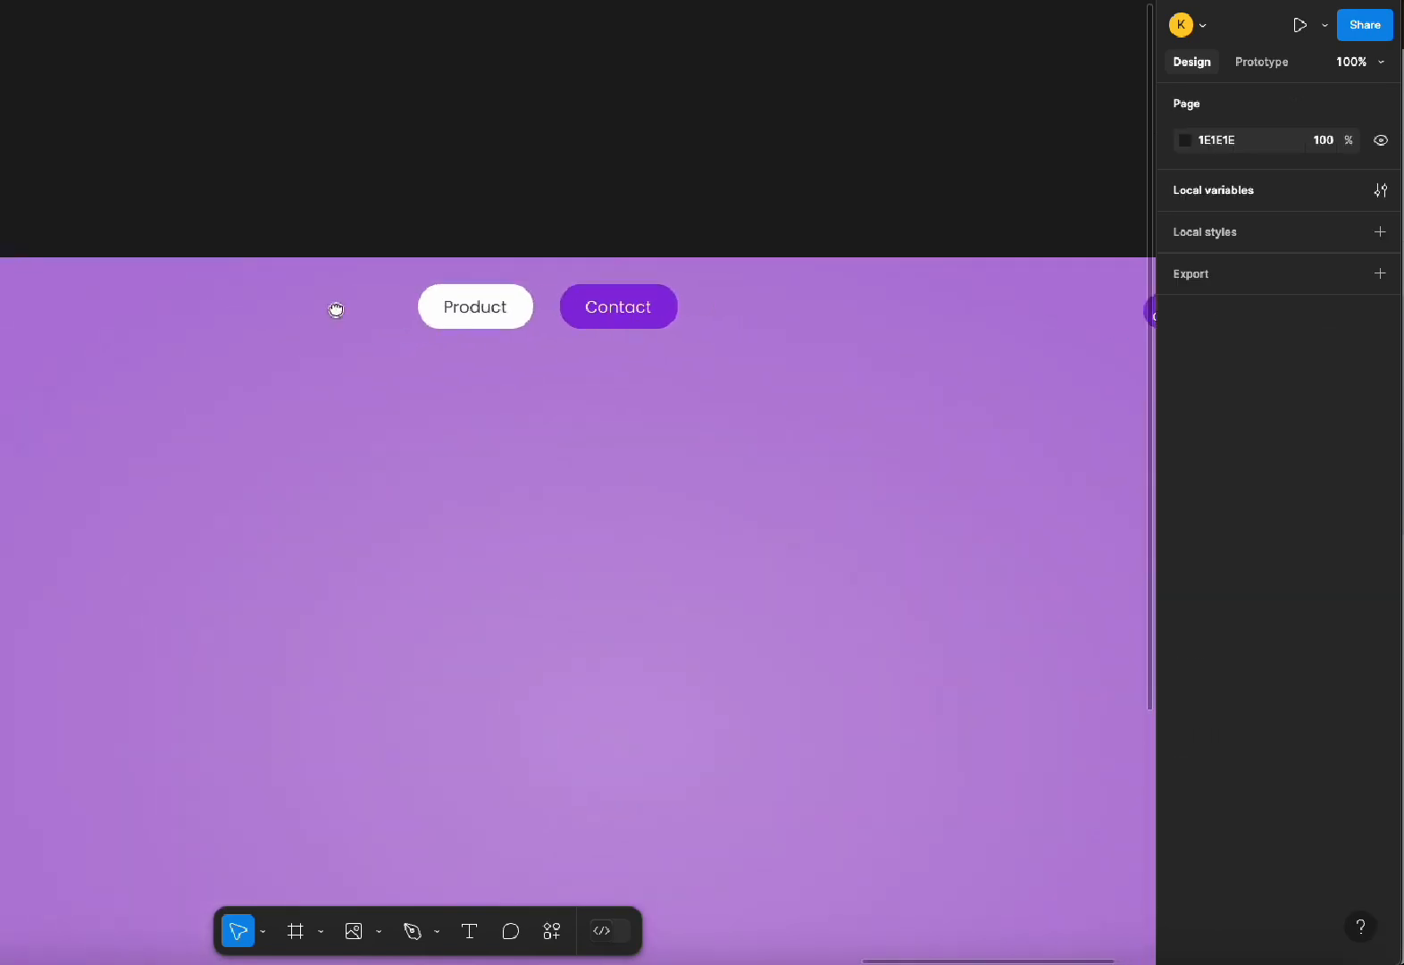
drag(389, 306, 398, 301)
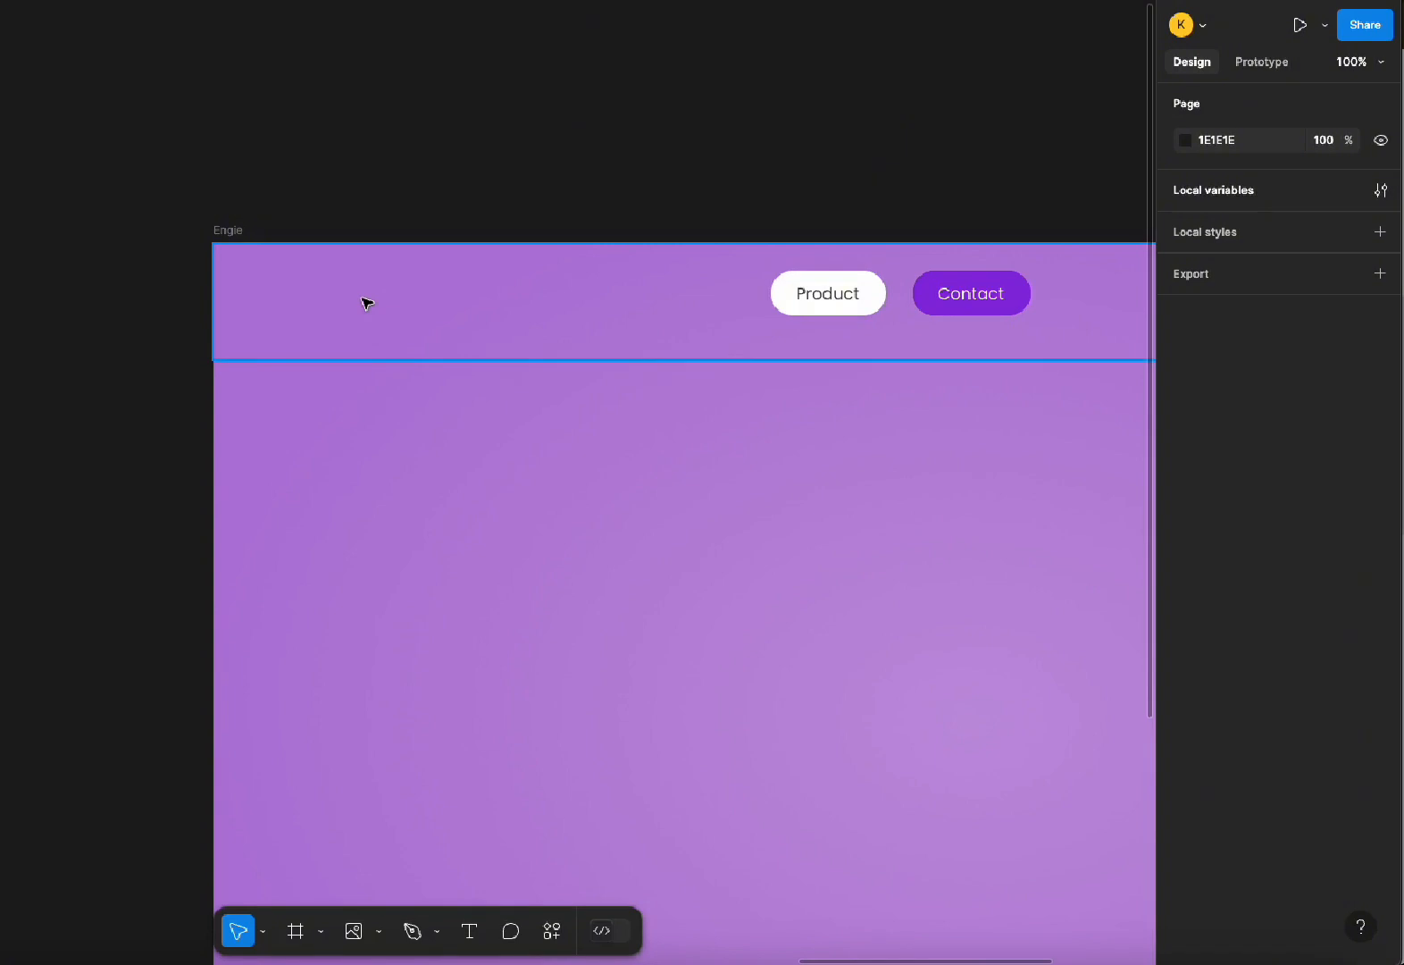
right_click(682, 69)
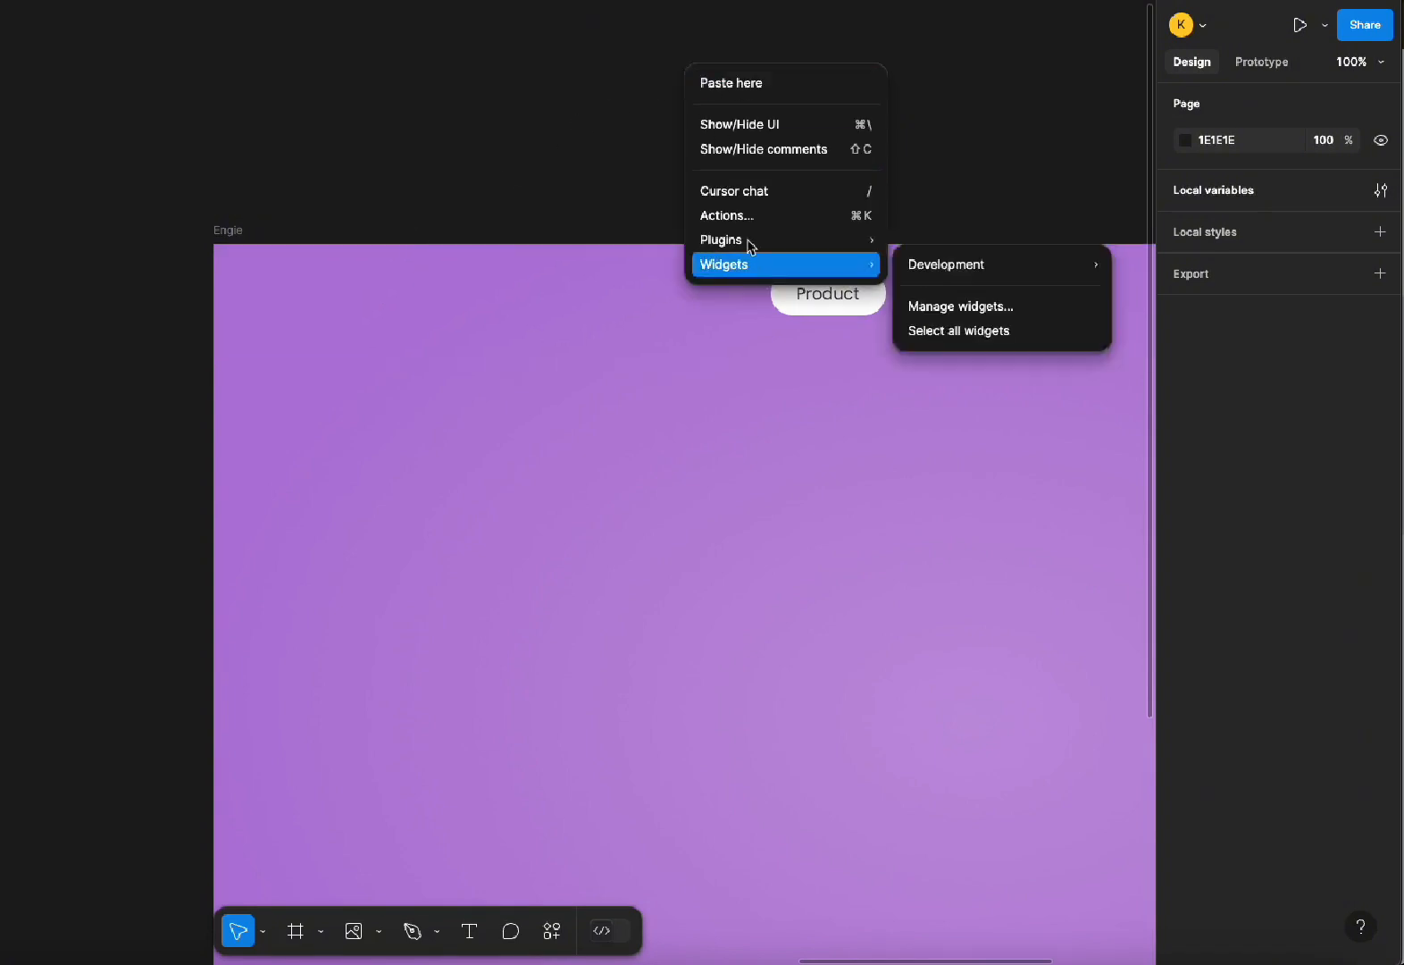
mouse_move(765, 240)
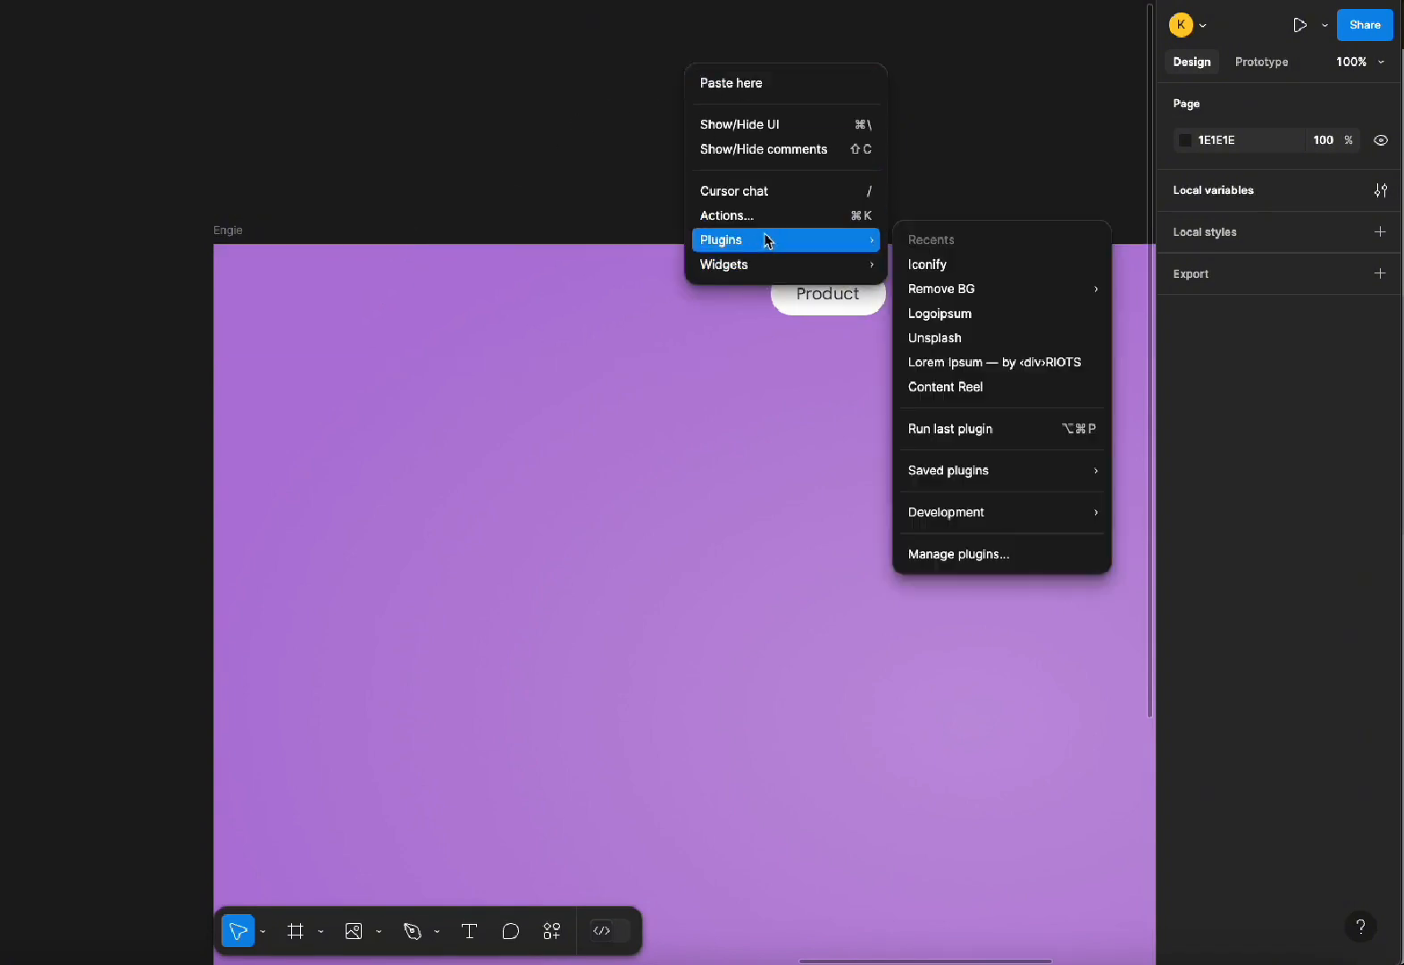
click(949, 315)
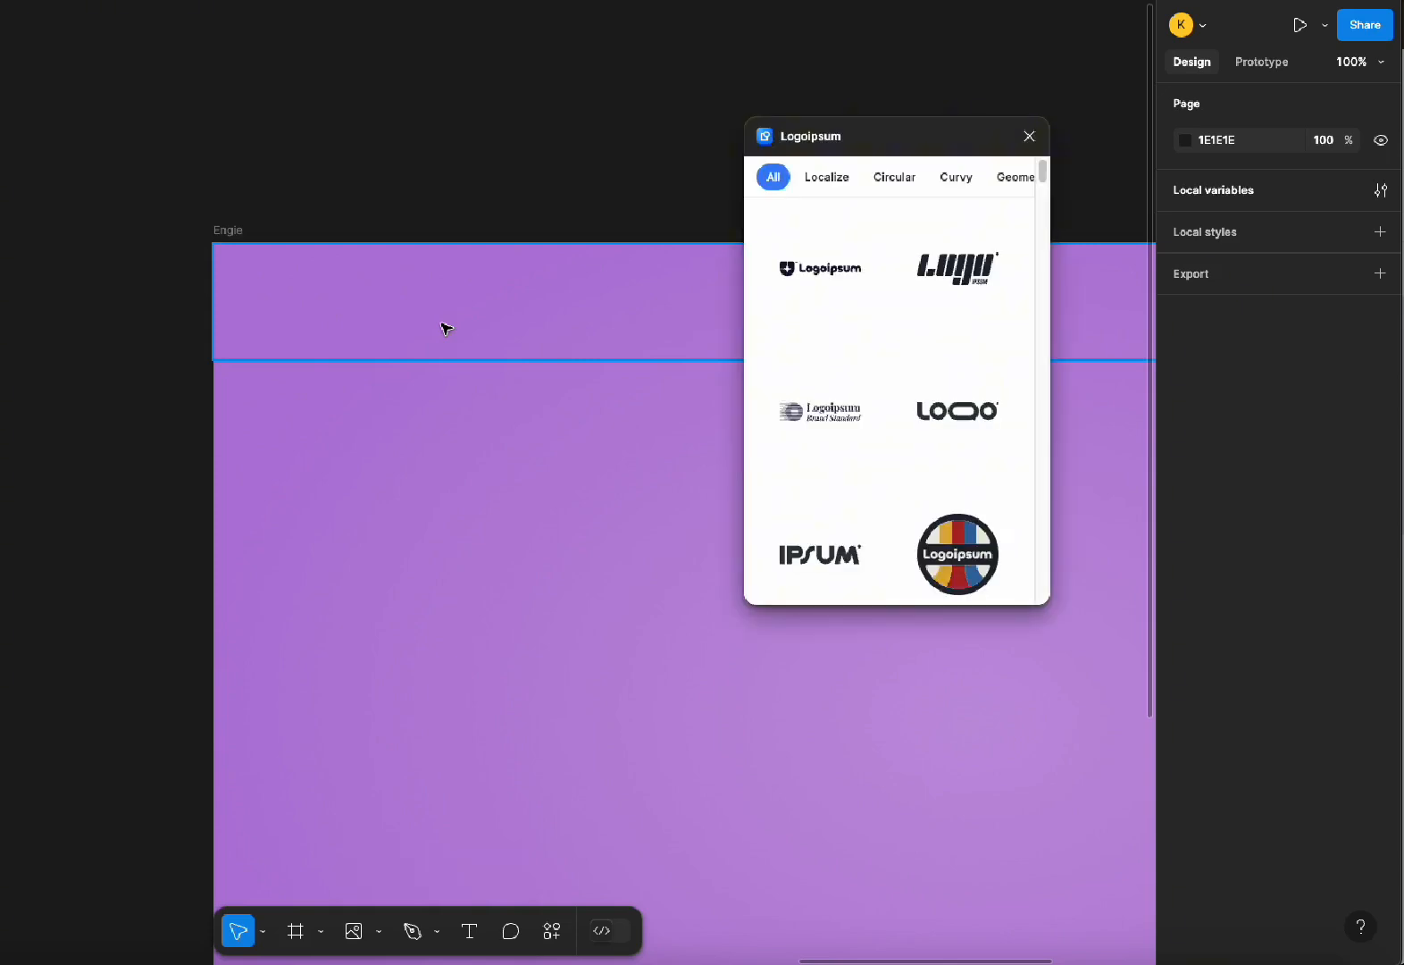
scroll(816, 486, down, 3)
scroll(816, 486, down, 8)
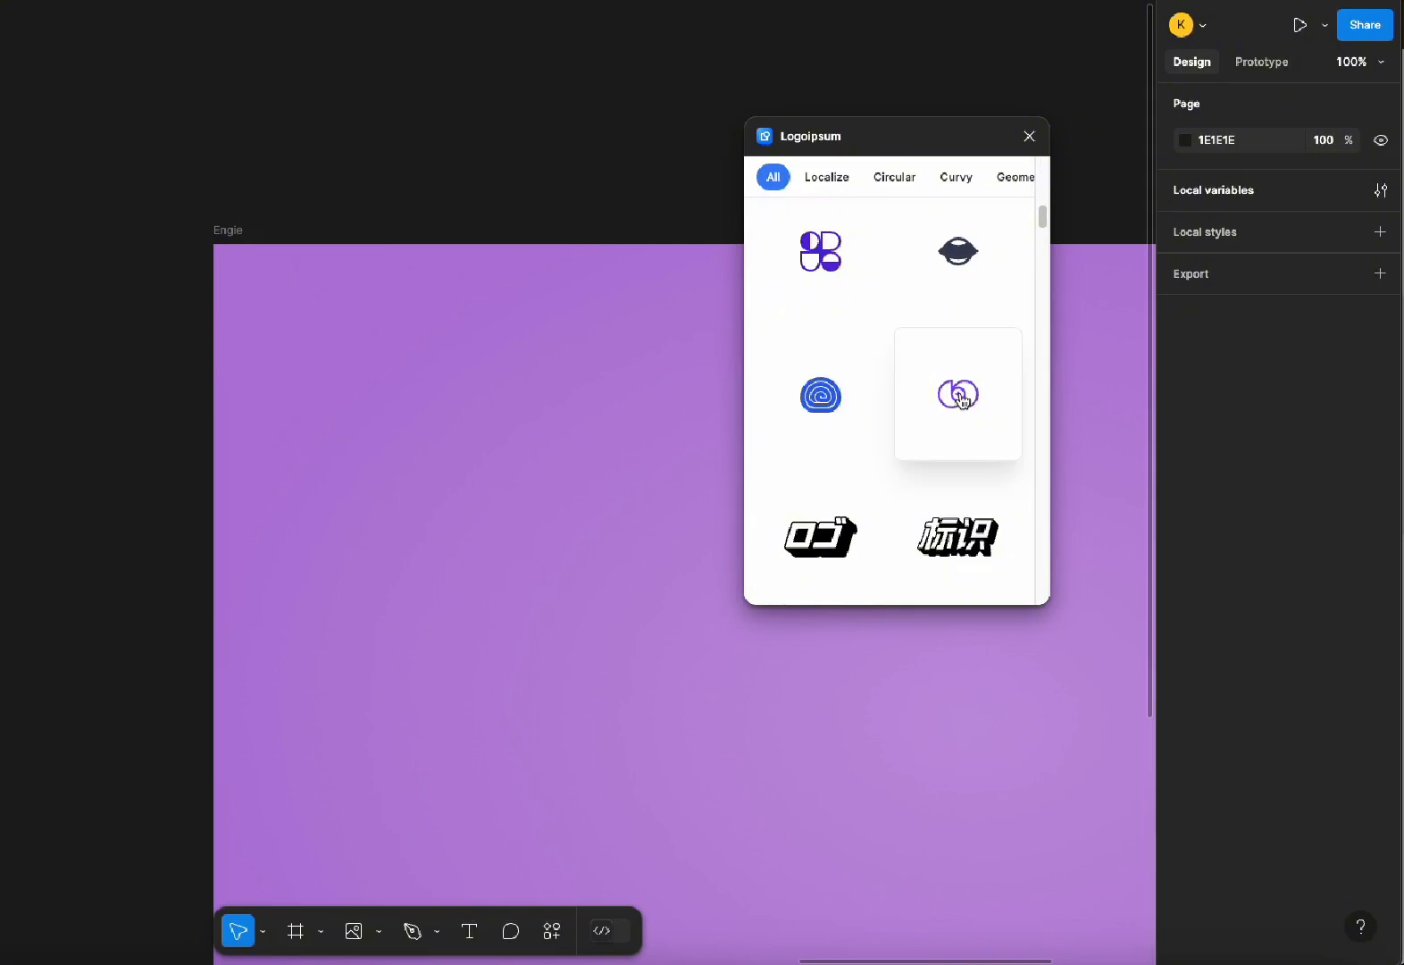
drag(944, 396, 276, 276)
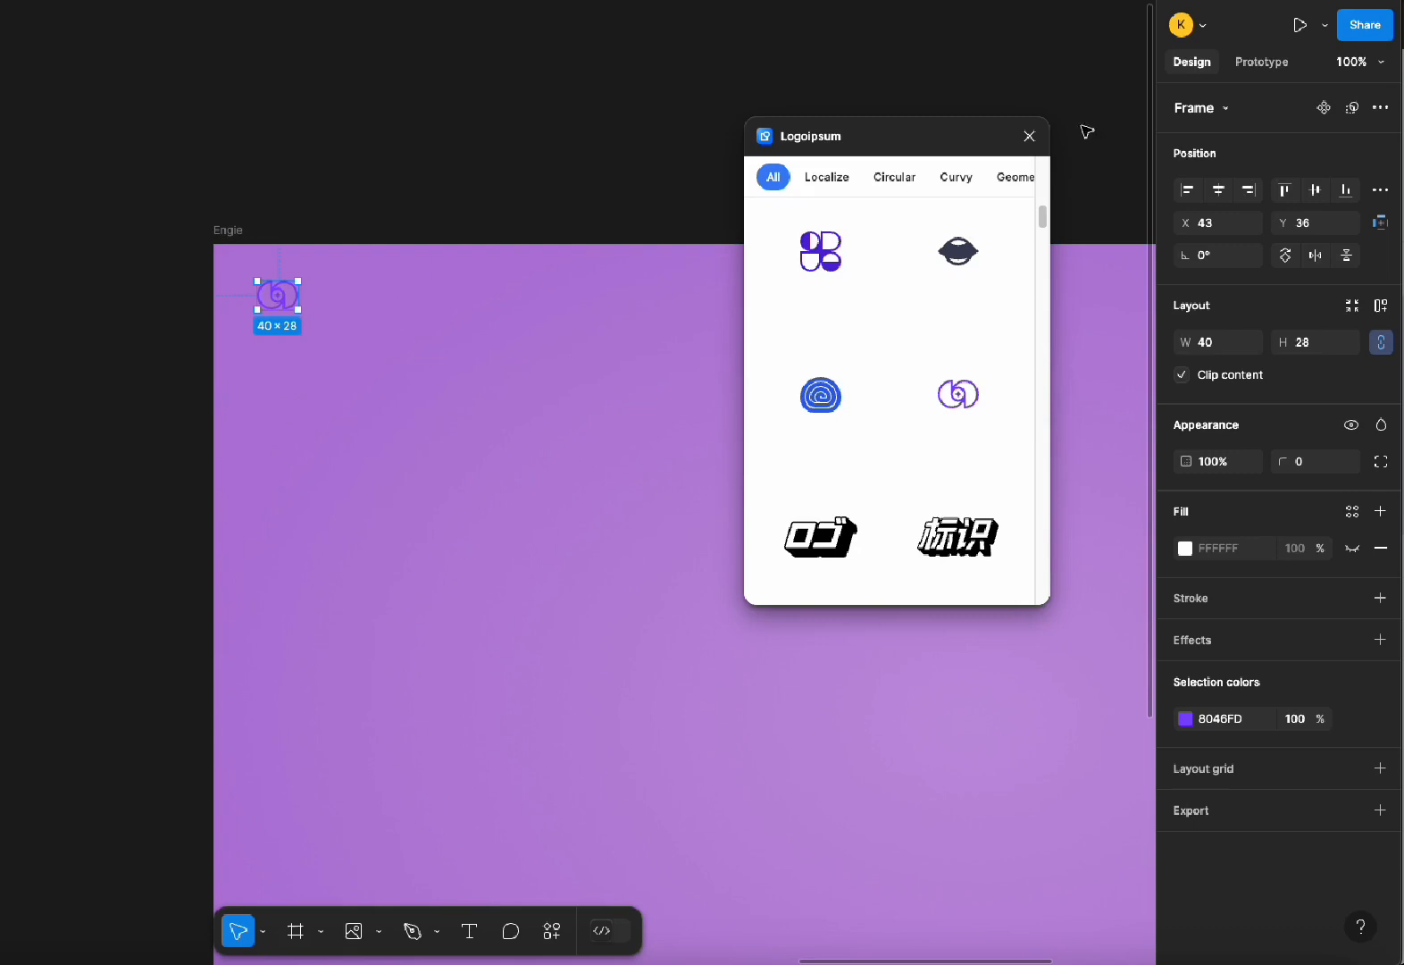
click(1029, 136)
click(1193, 721)
drag(976, 501, 821, 410)
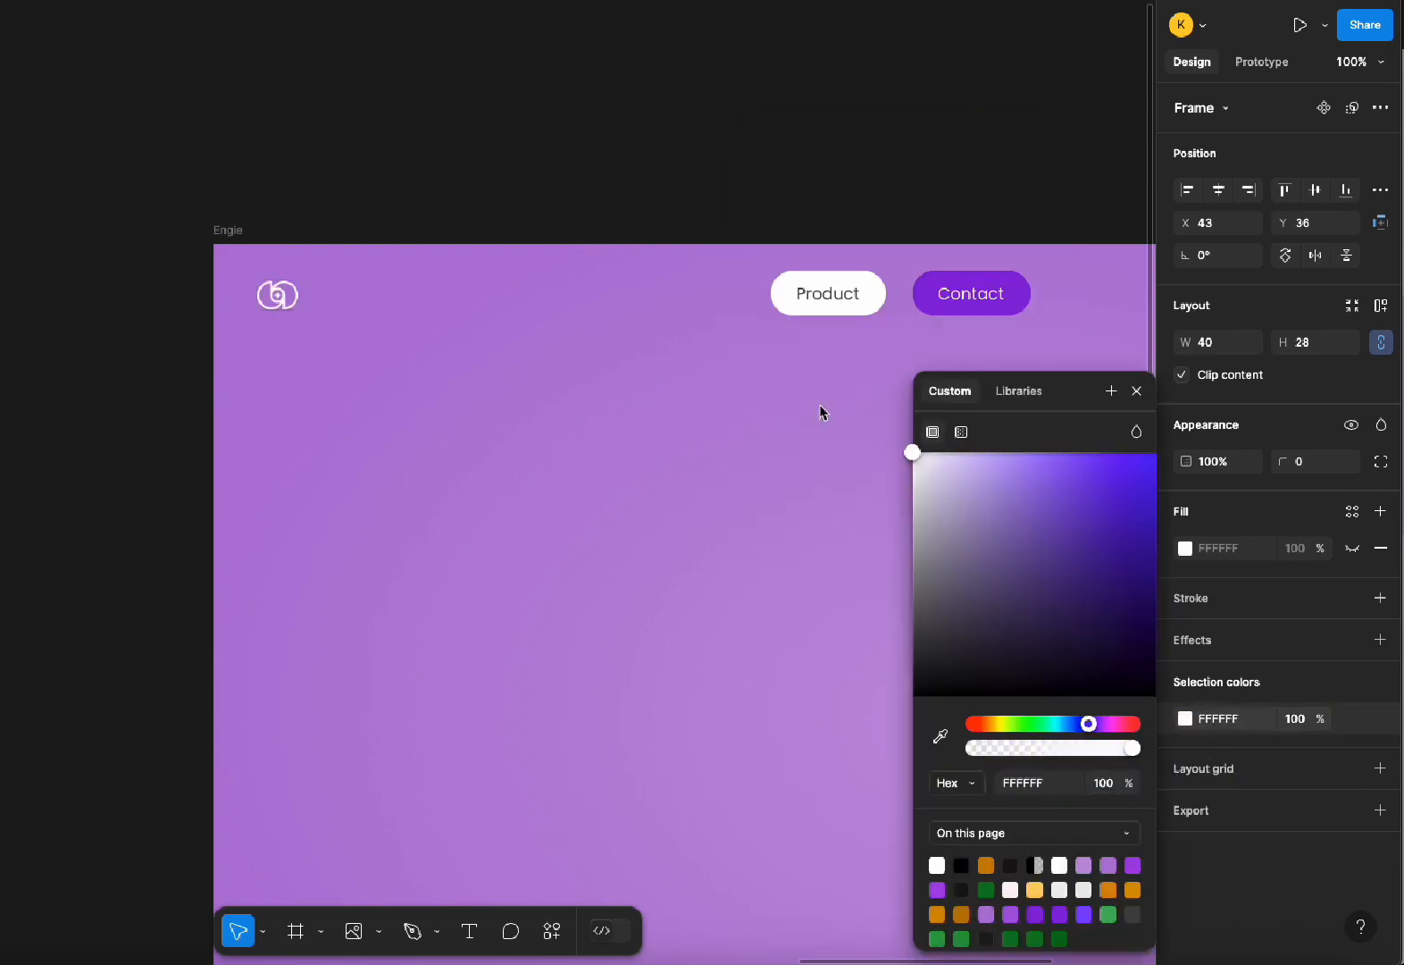
Add the white text DRINKS in the header, just to the right of the logo
click(335, 301)
click(468, 930)
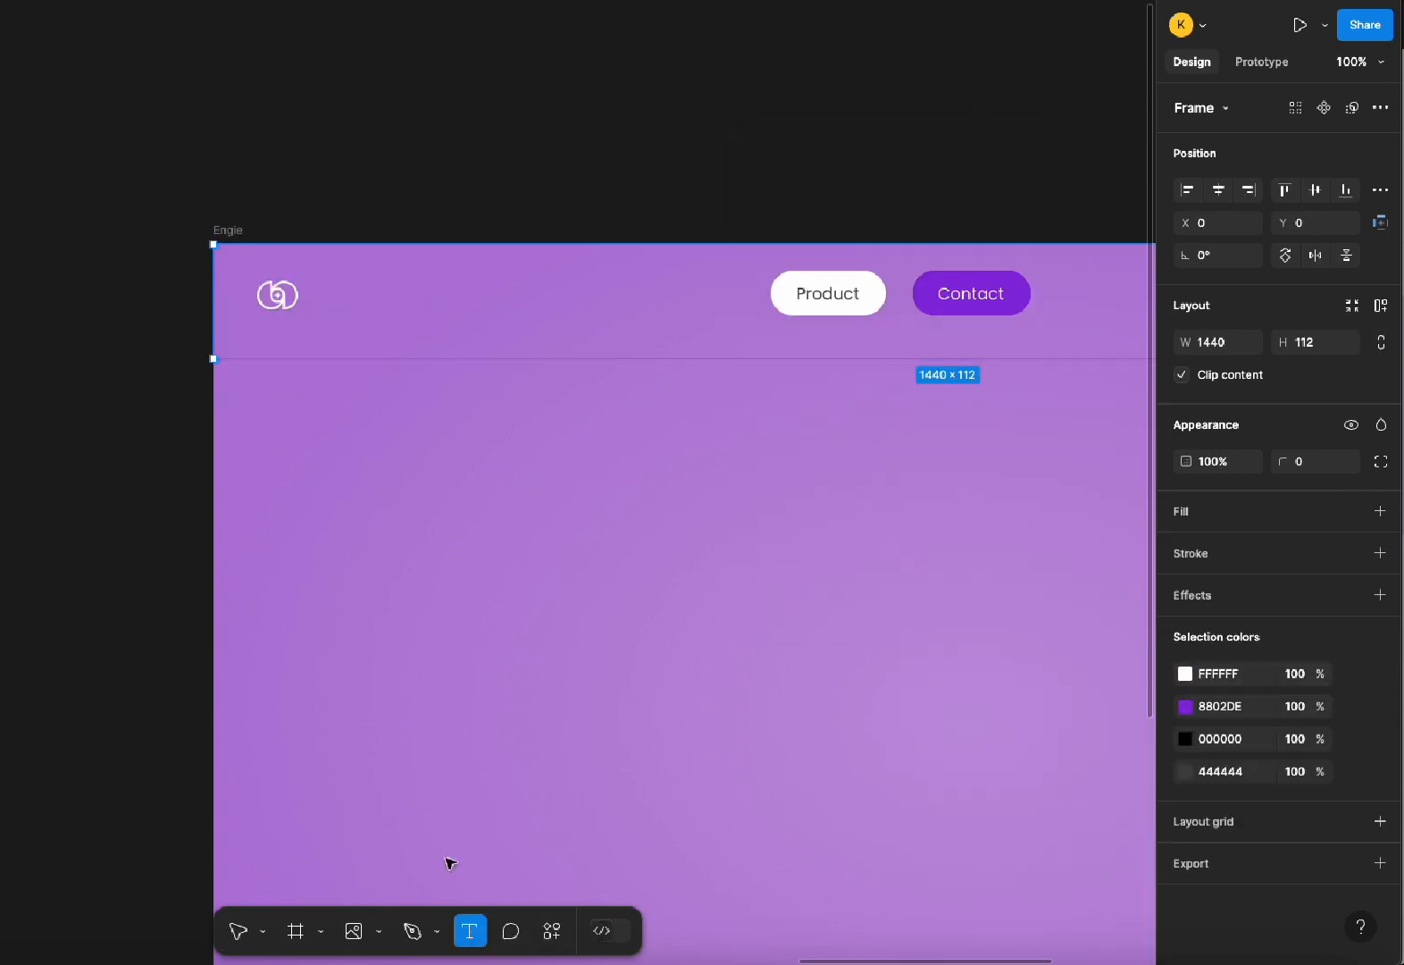
click(316, 308)
key(Escape)
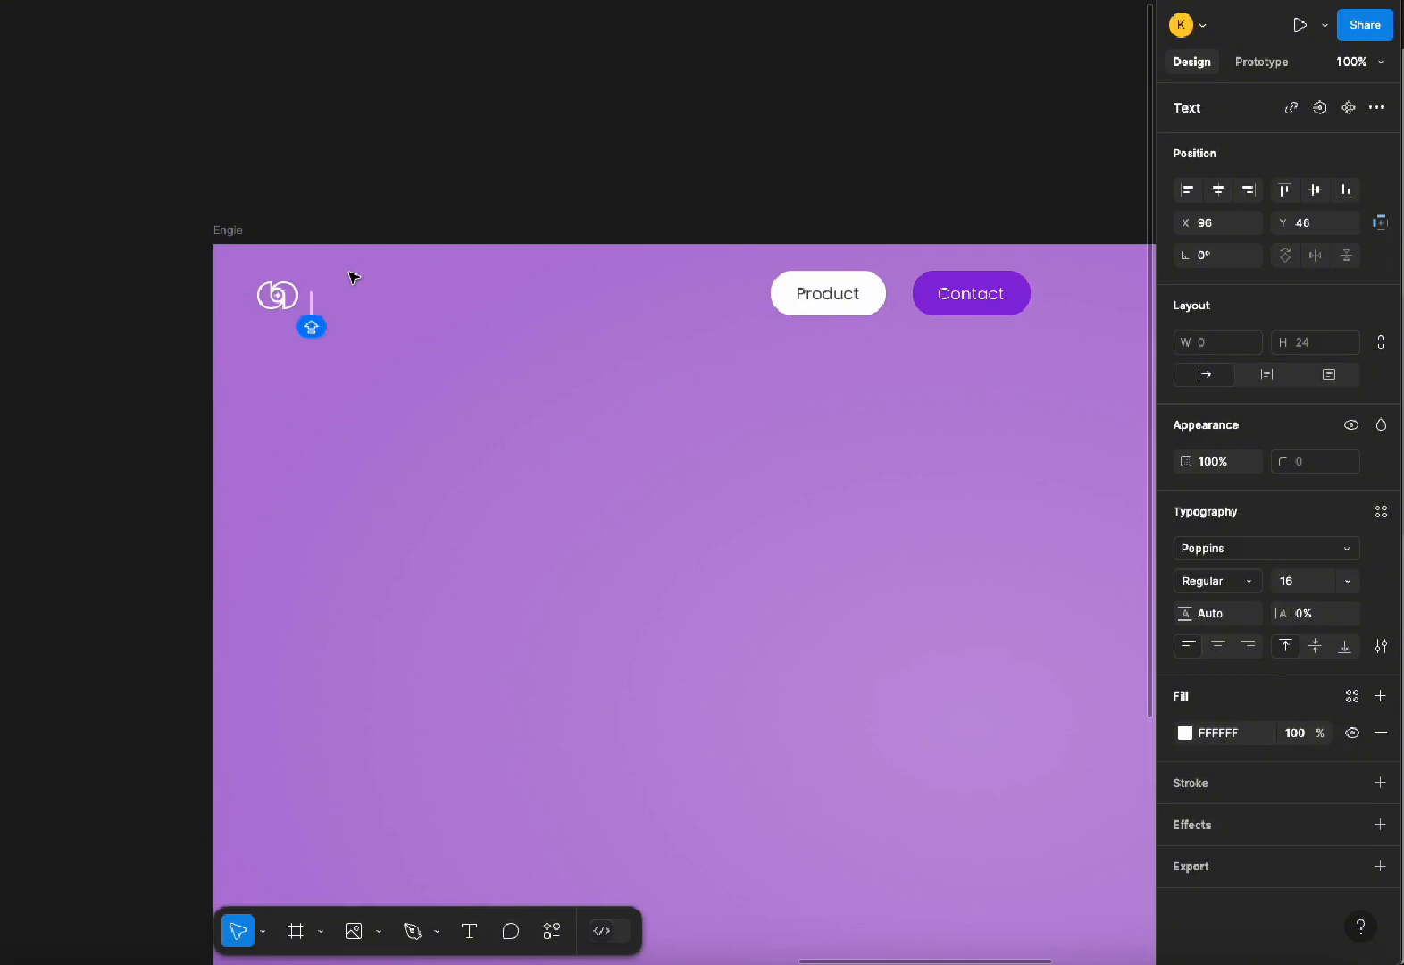
key(Caps_Lock)
text(DRI)
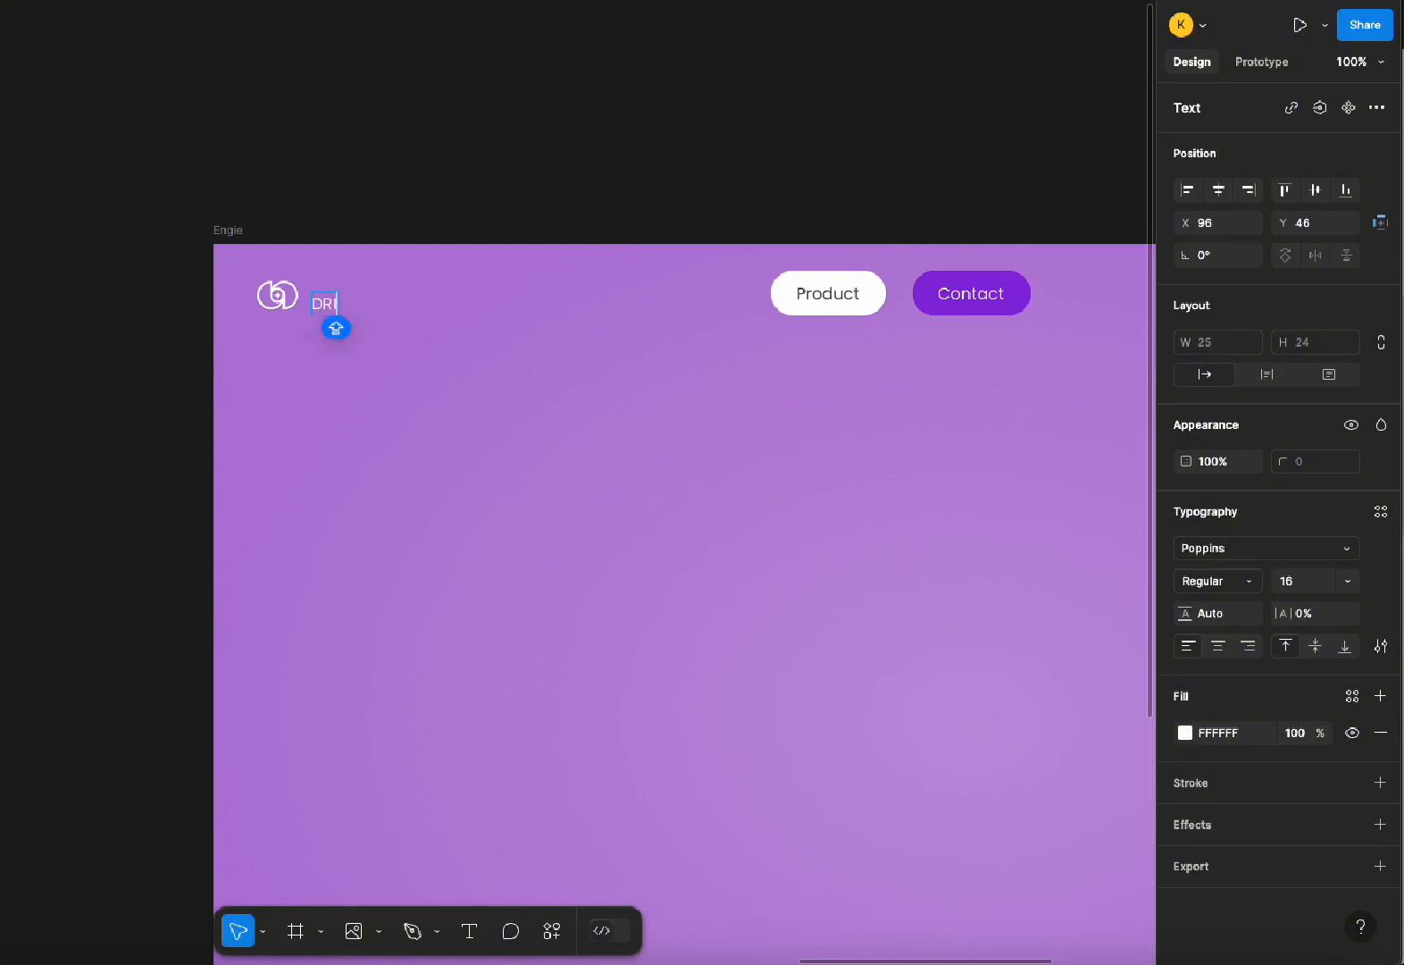
text(NKS)
key(Escape)
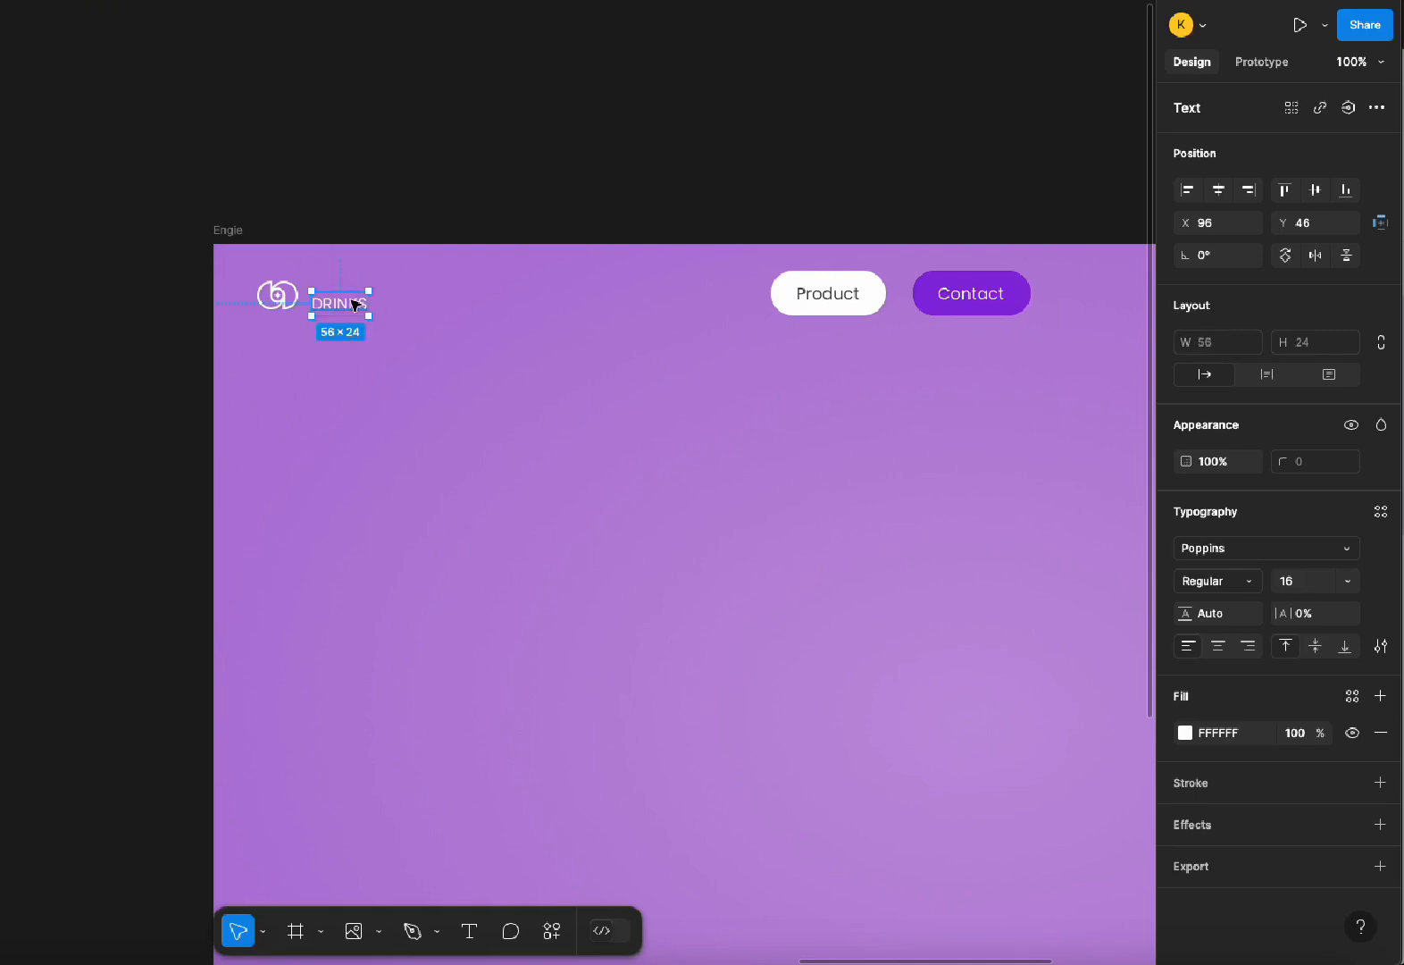
Move the DRINKS text to about X 94, Y 36, level with the logo, and set its weight to SemiBold
drag(355, 305, 352, 296)
click(341, 435)
click(344, 300)
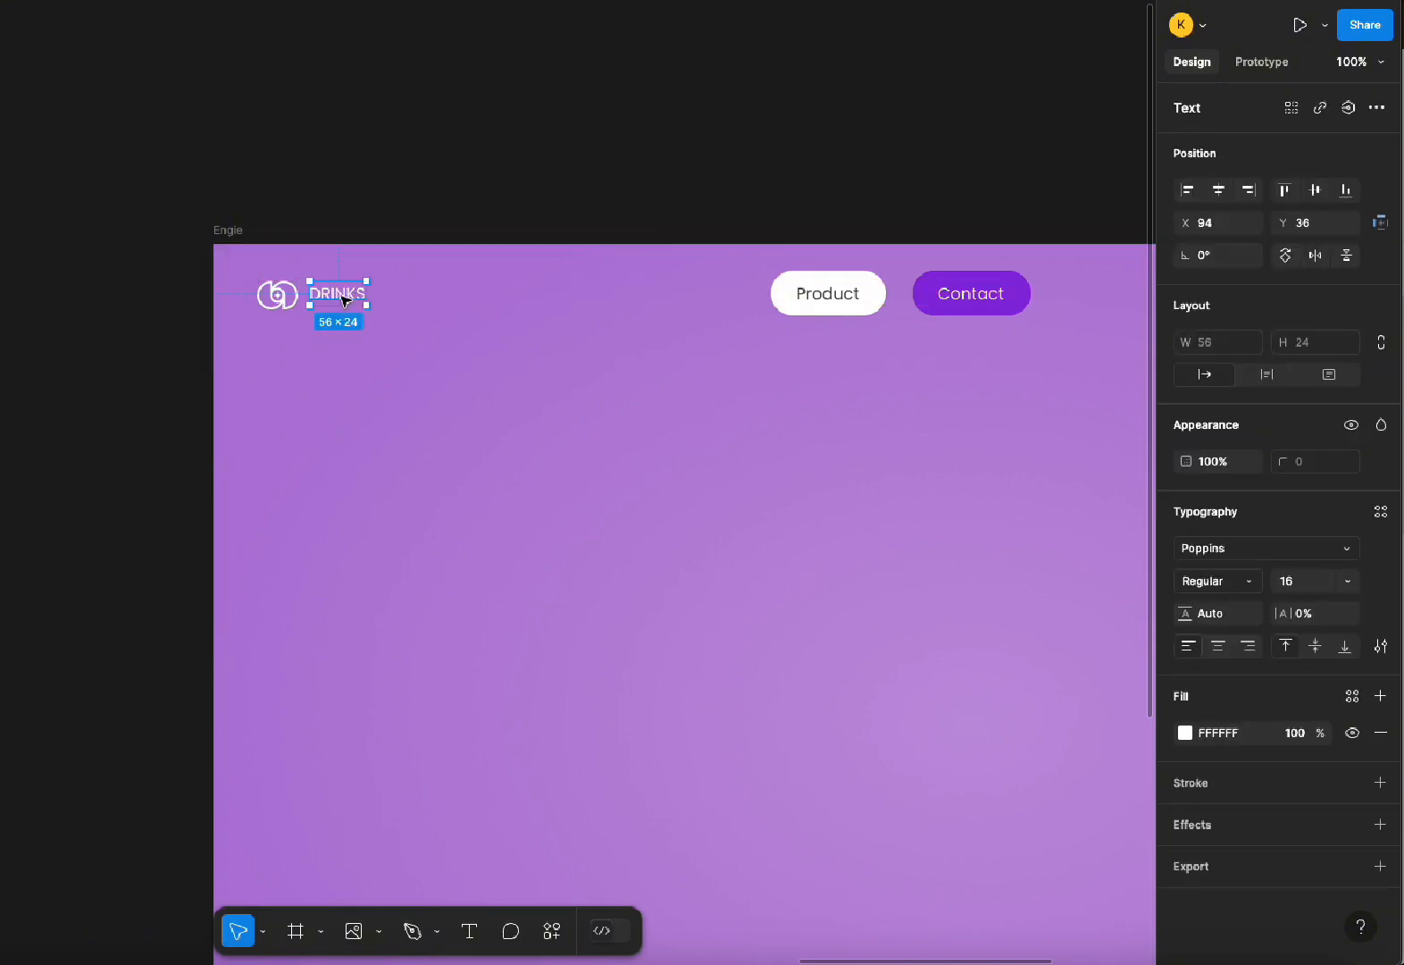
click(1204, 582)
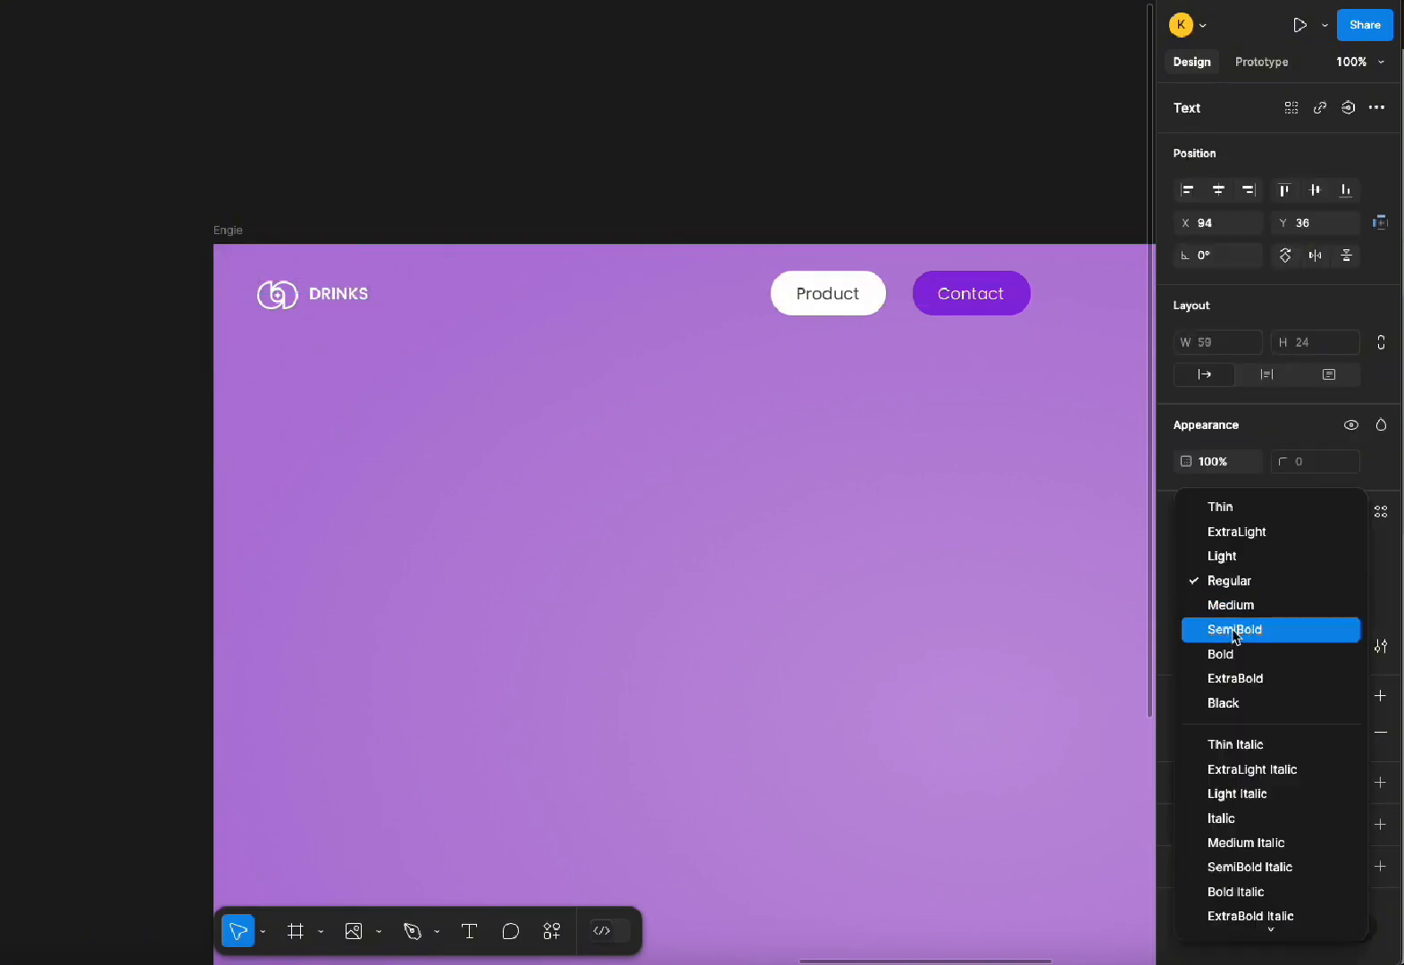
click(1235, 630)
Combine the logo and the DRINKS text in a horizontal auto layout
click(293, 305)
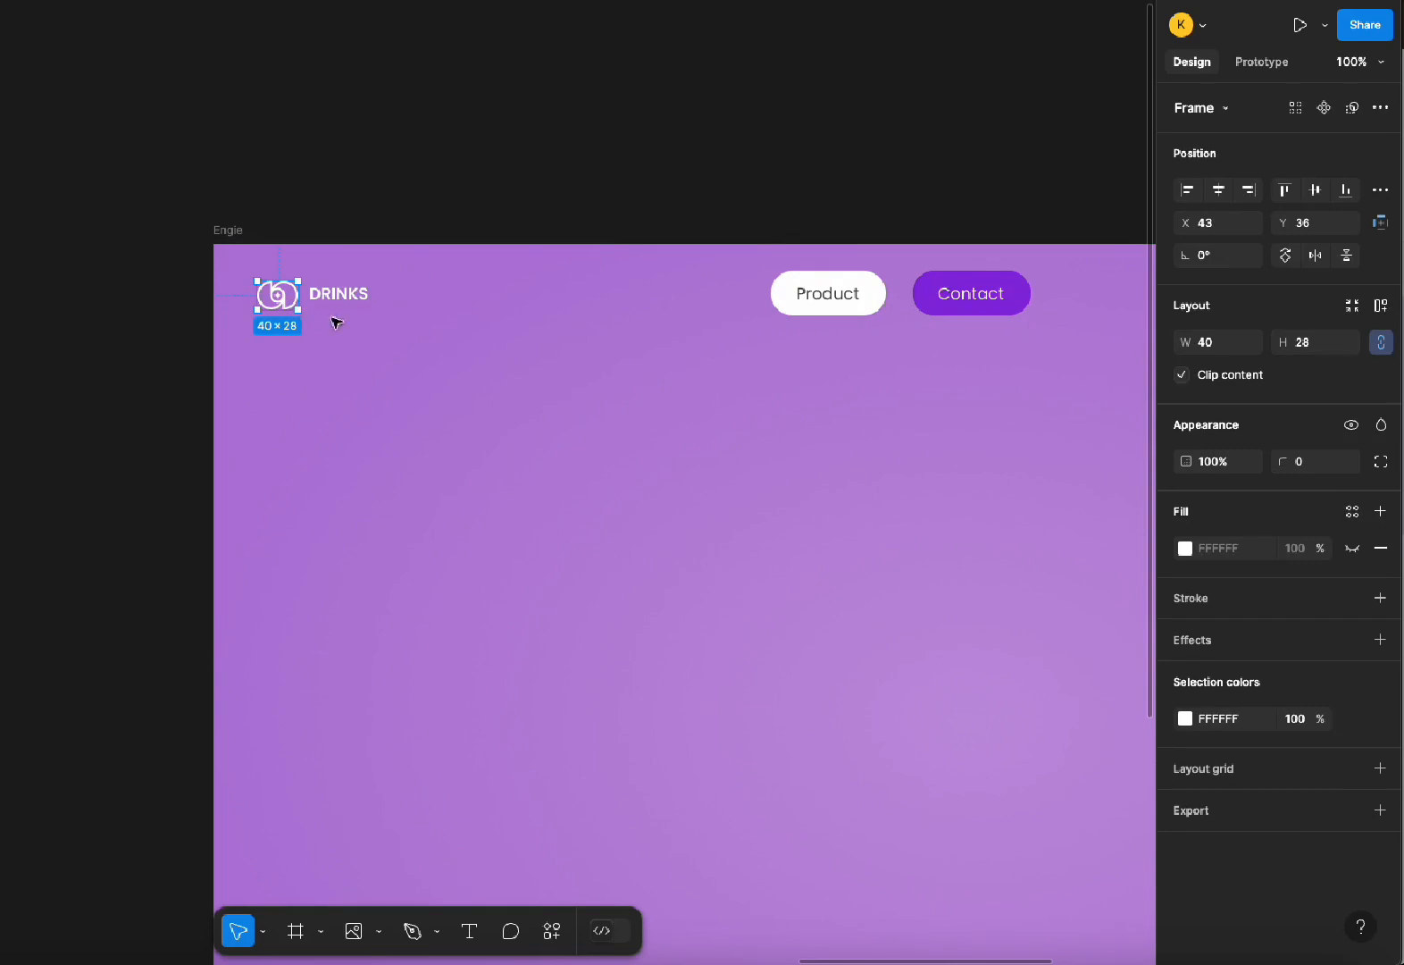
shift+click(360, 301)
key(shift+a)
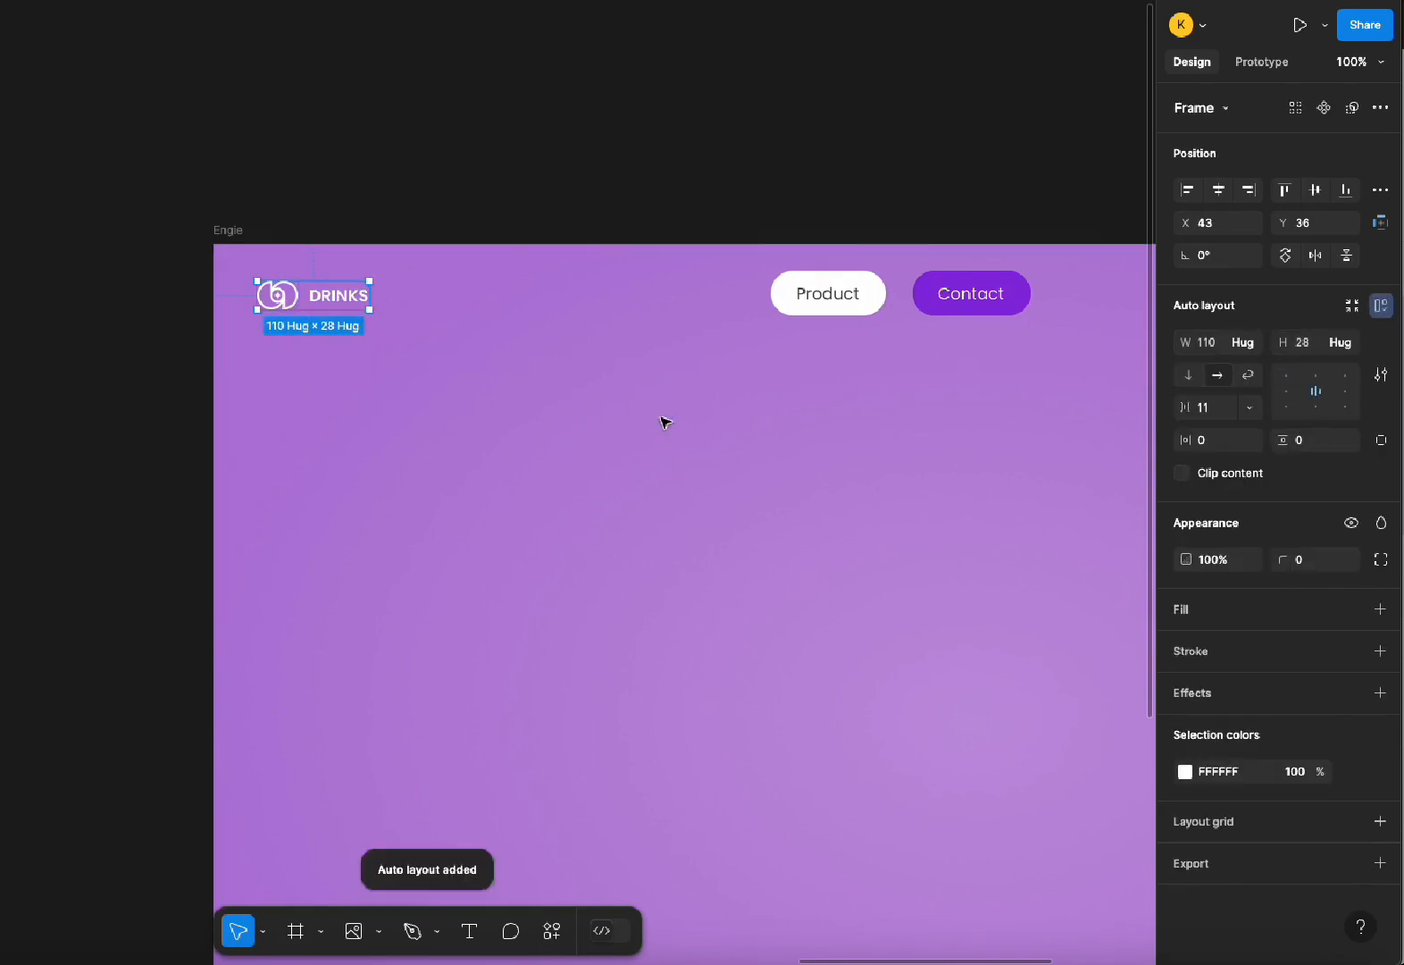
click(435, 439)
Move the combined logo and DRINKS text to X 90, keeping it at Y 36 in the header
double_click(322, 305)
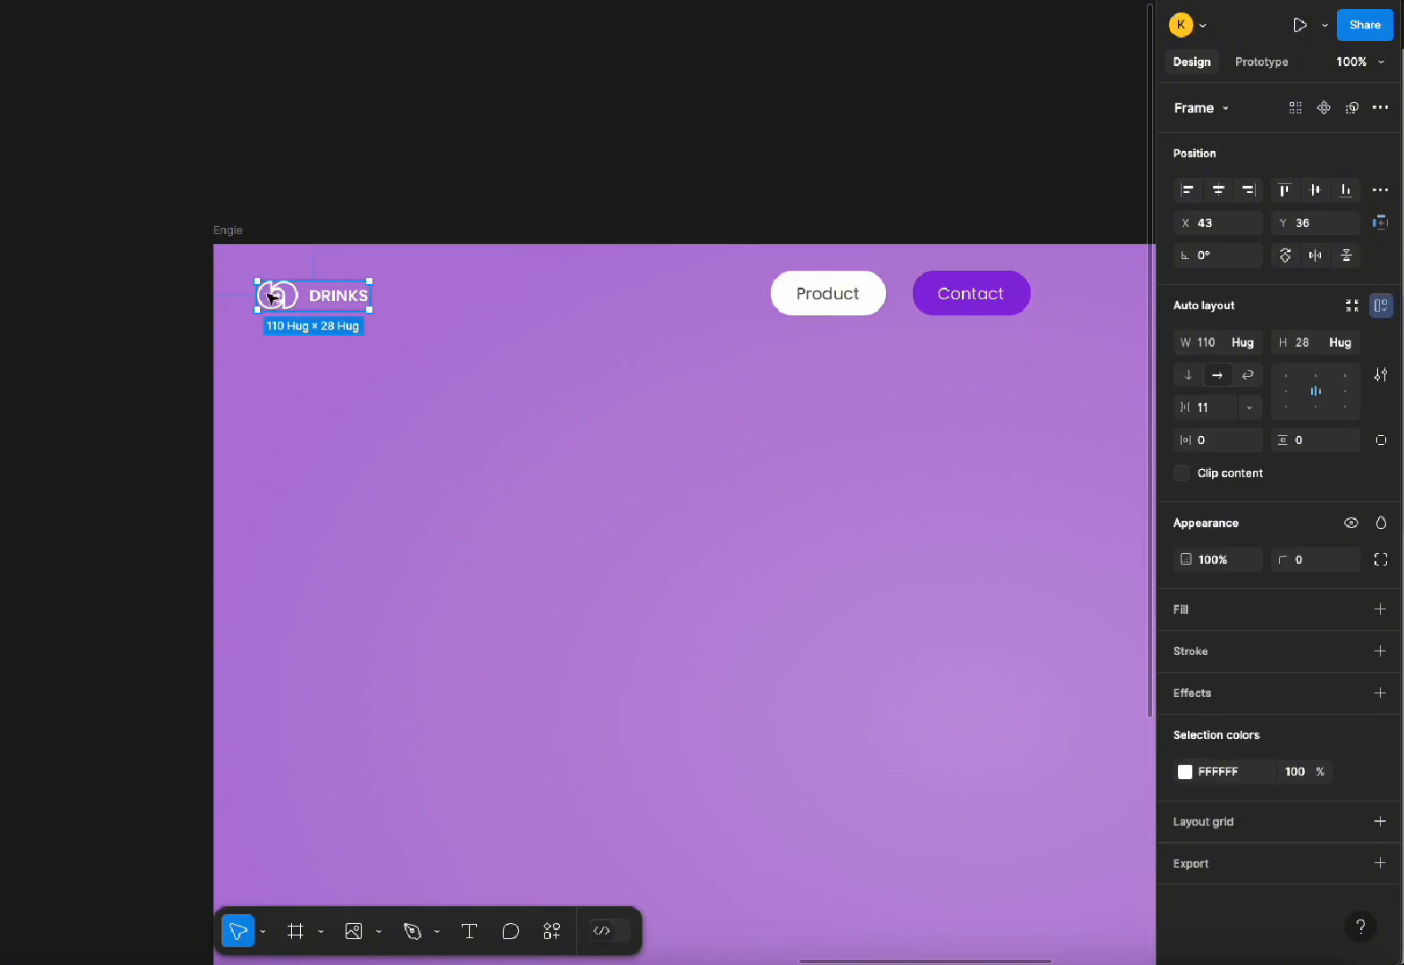
drag(274, 296, 368, 302)
key(alt)
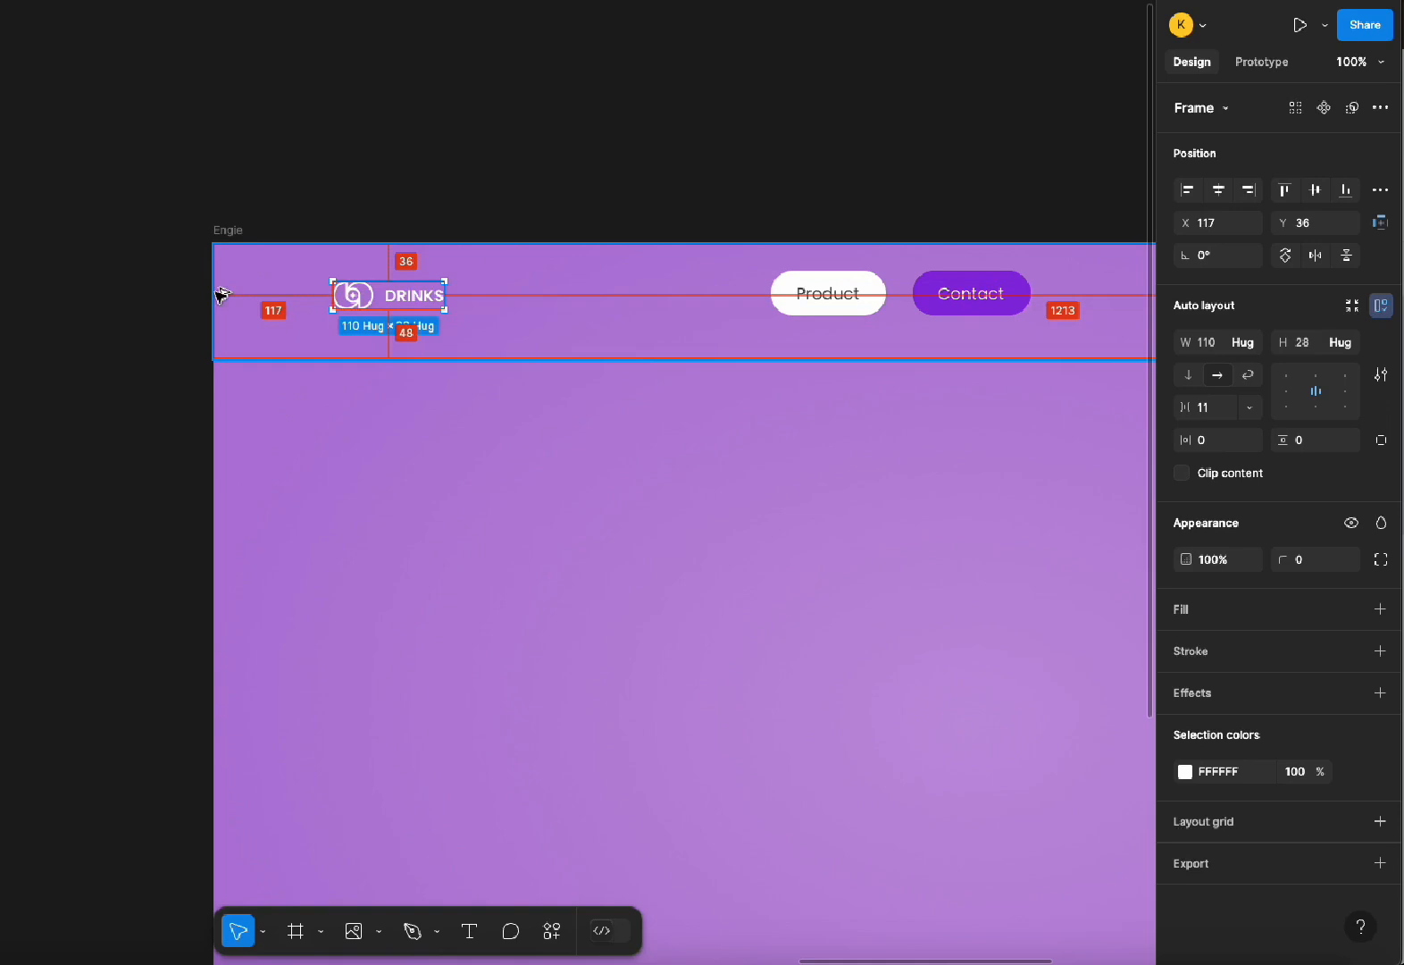
key(Left)
key(Left)
key(Left)
key(Left)
key(Left)
key(Left)
key(Left)
key(Left)
key(Left)
key(Left)
key(Left)
key(Left)
key(Left)
key(Left)
key(Left)
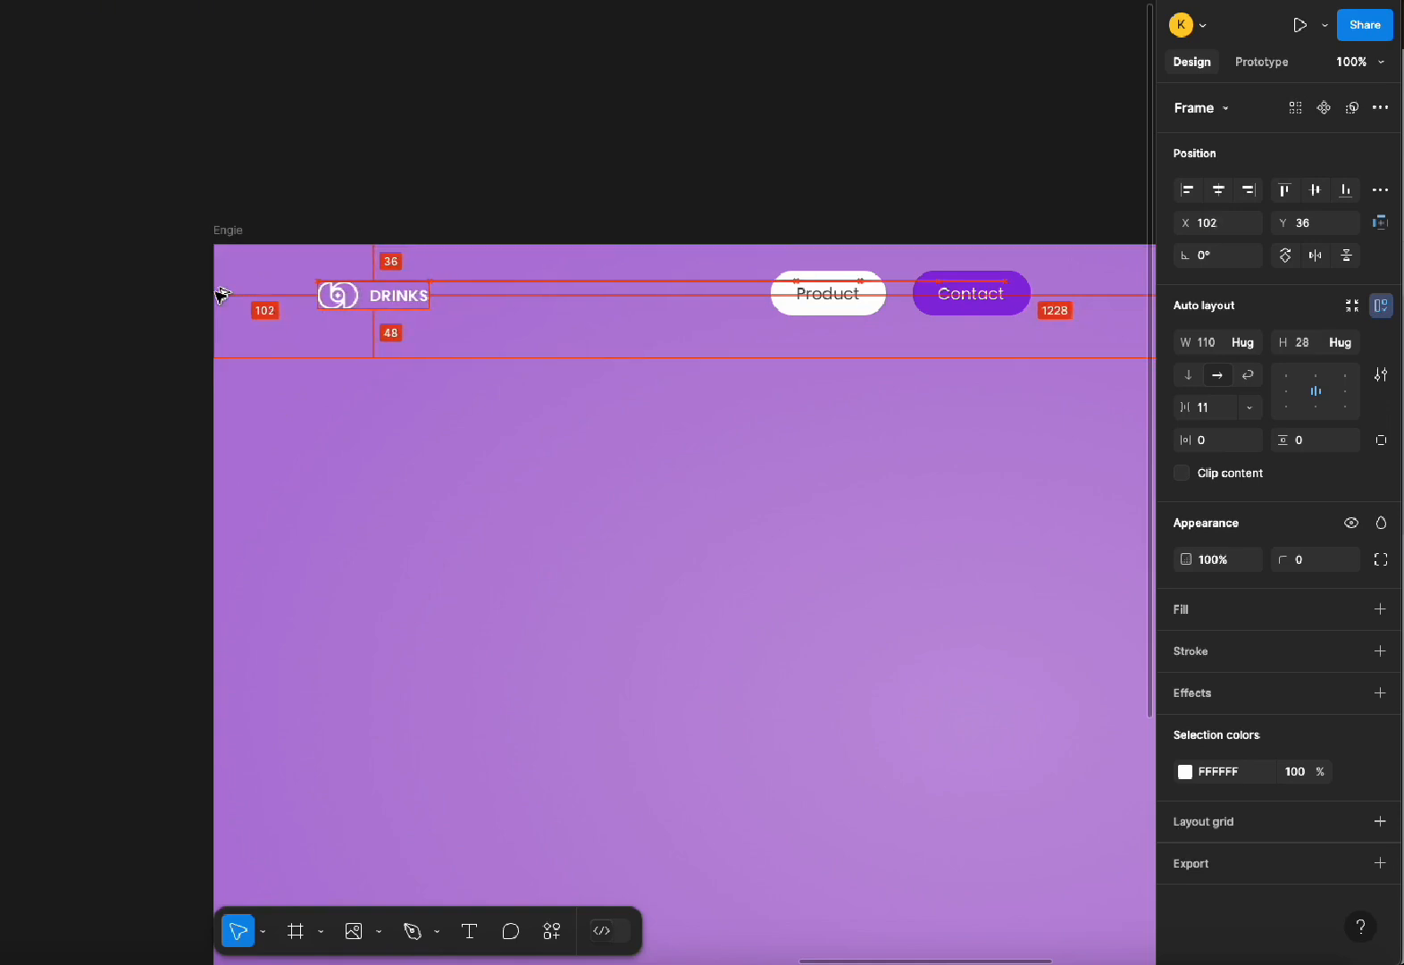
key(Left)
key(Left)
key(Left)
key(Left)
key(Left)
key(Left)
key(Left)
key(Left)
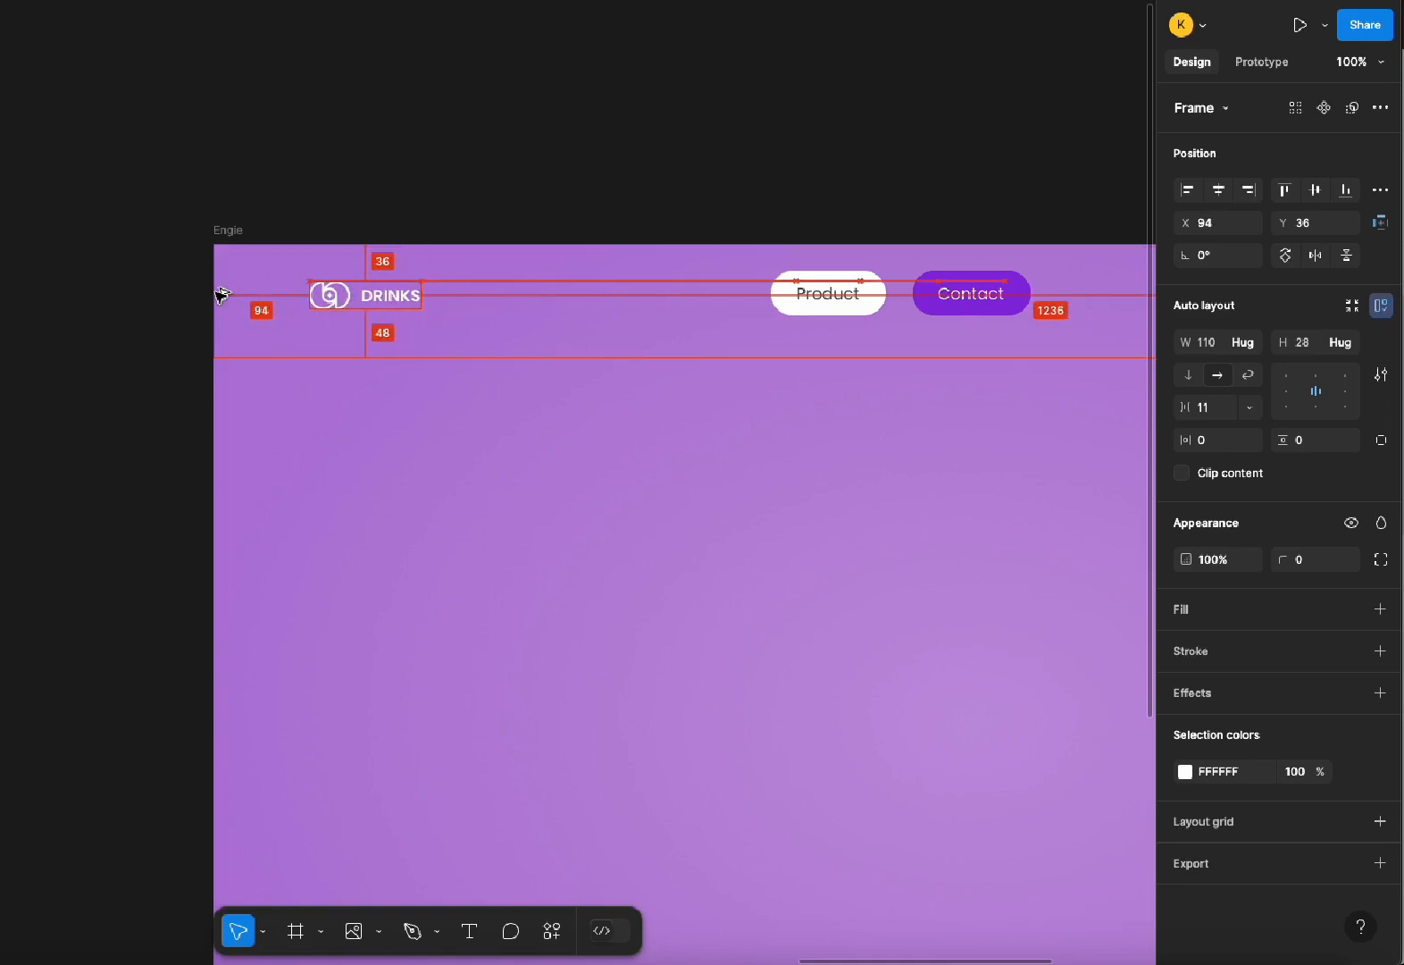
key(Left)
key(Left)
key(Left)
key(Left)
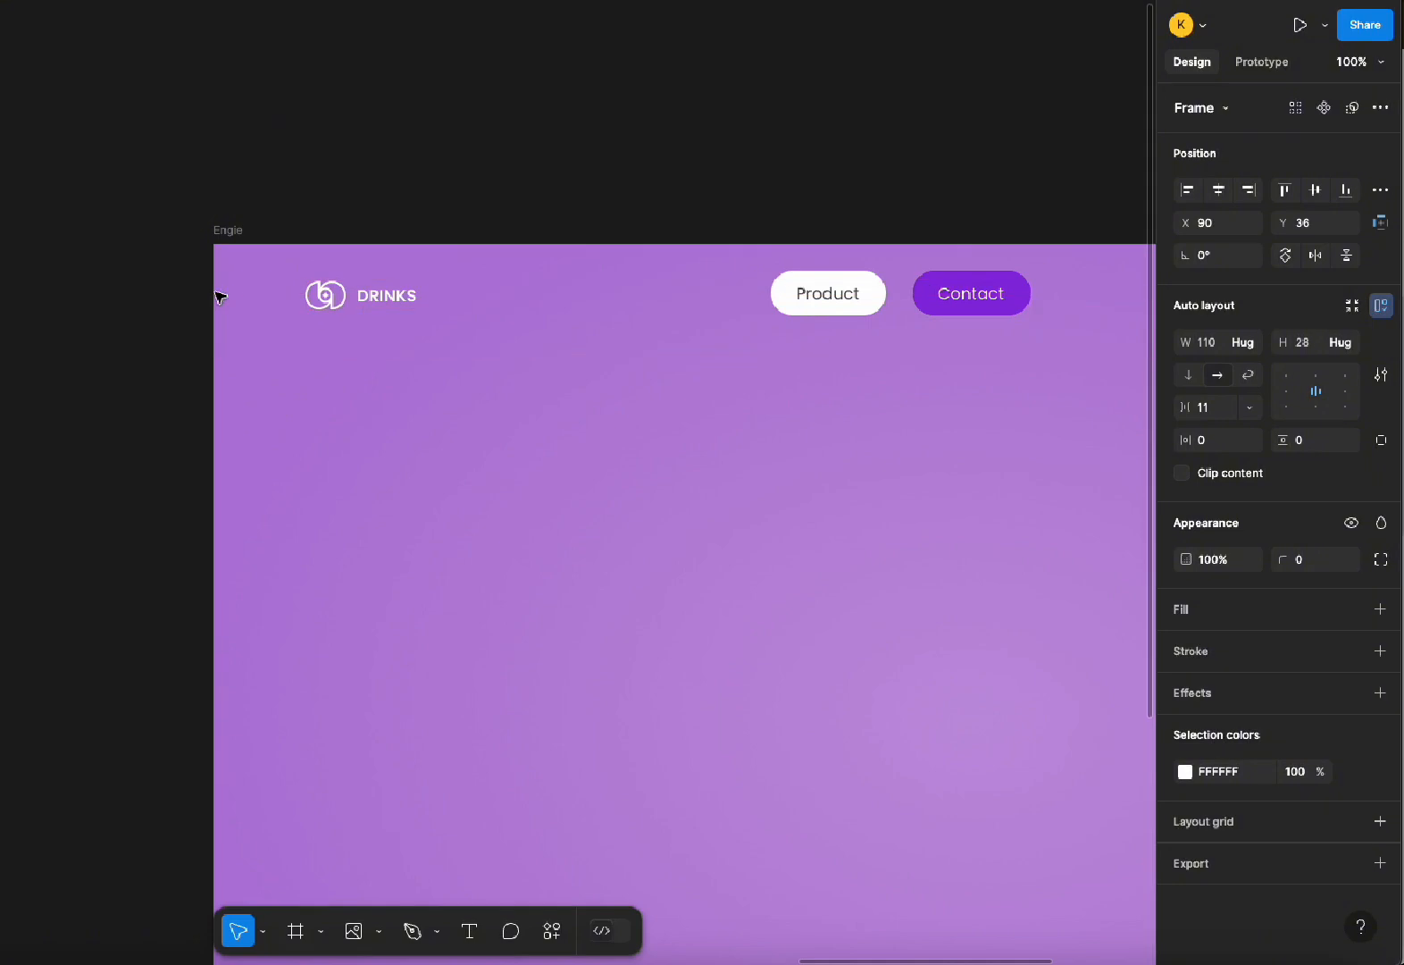
Combine the Product and Contact buttons in a horizontal auto layout
key(ctrl+minus)
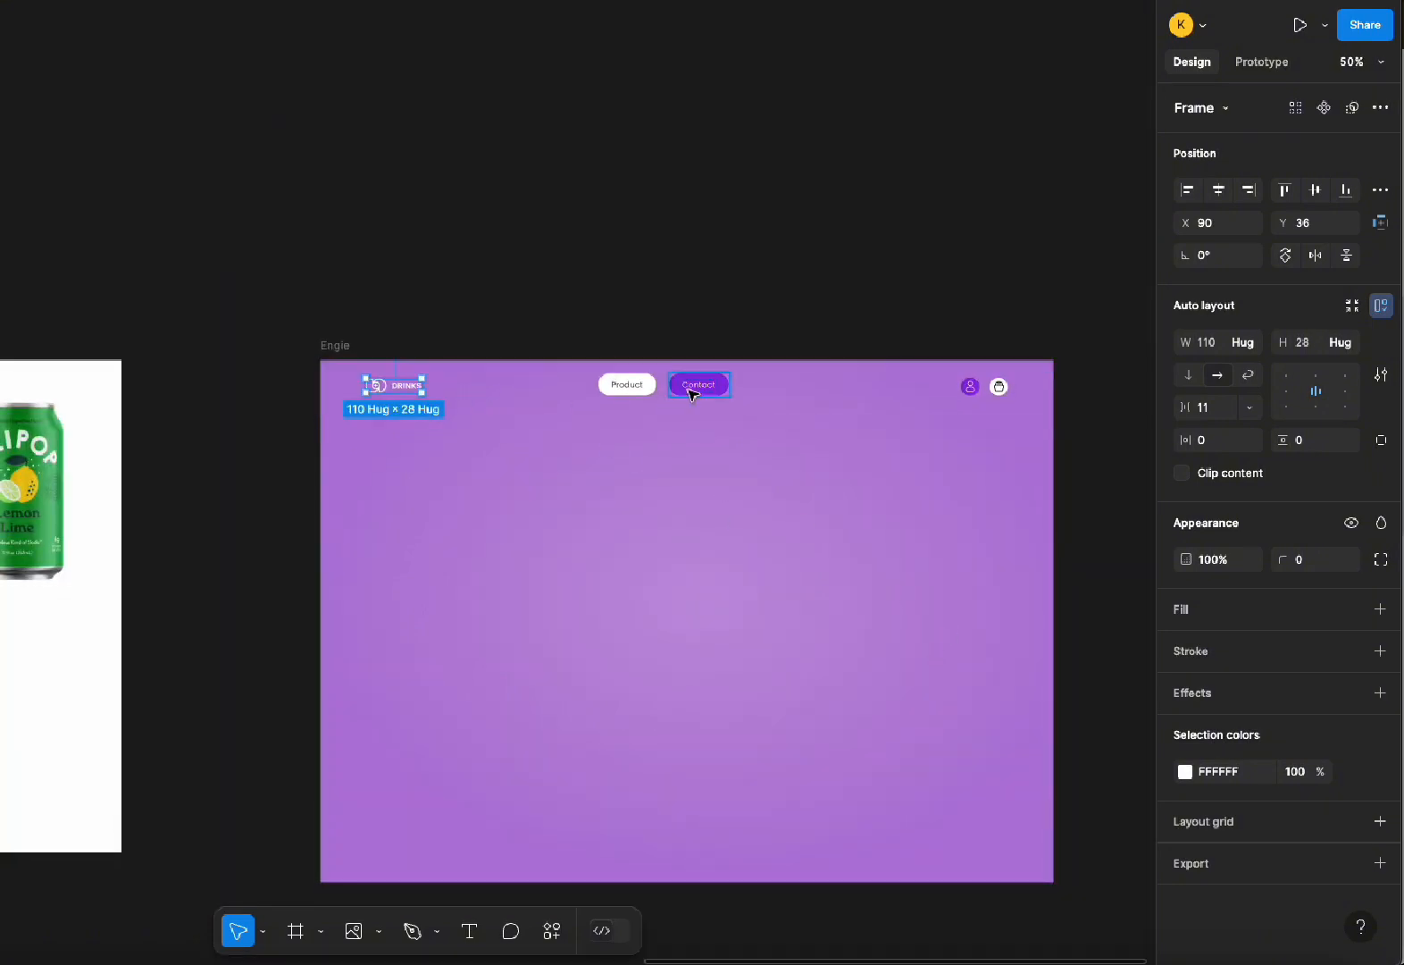
shift+click(691, 393)
click(624, 393)
shift+click(709, 394)
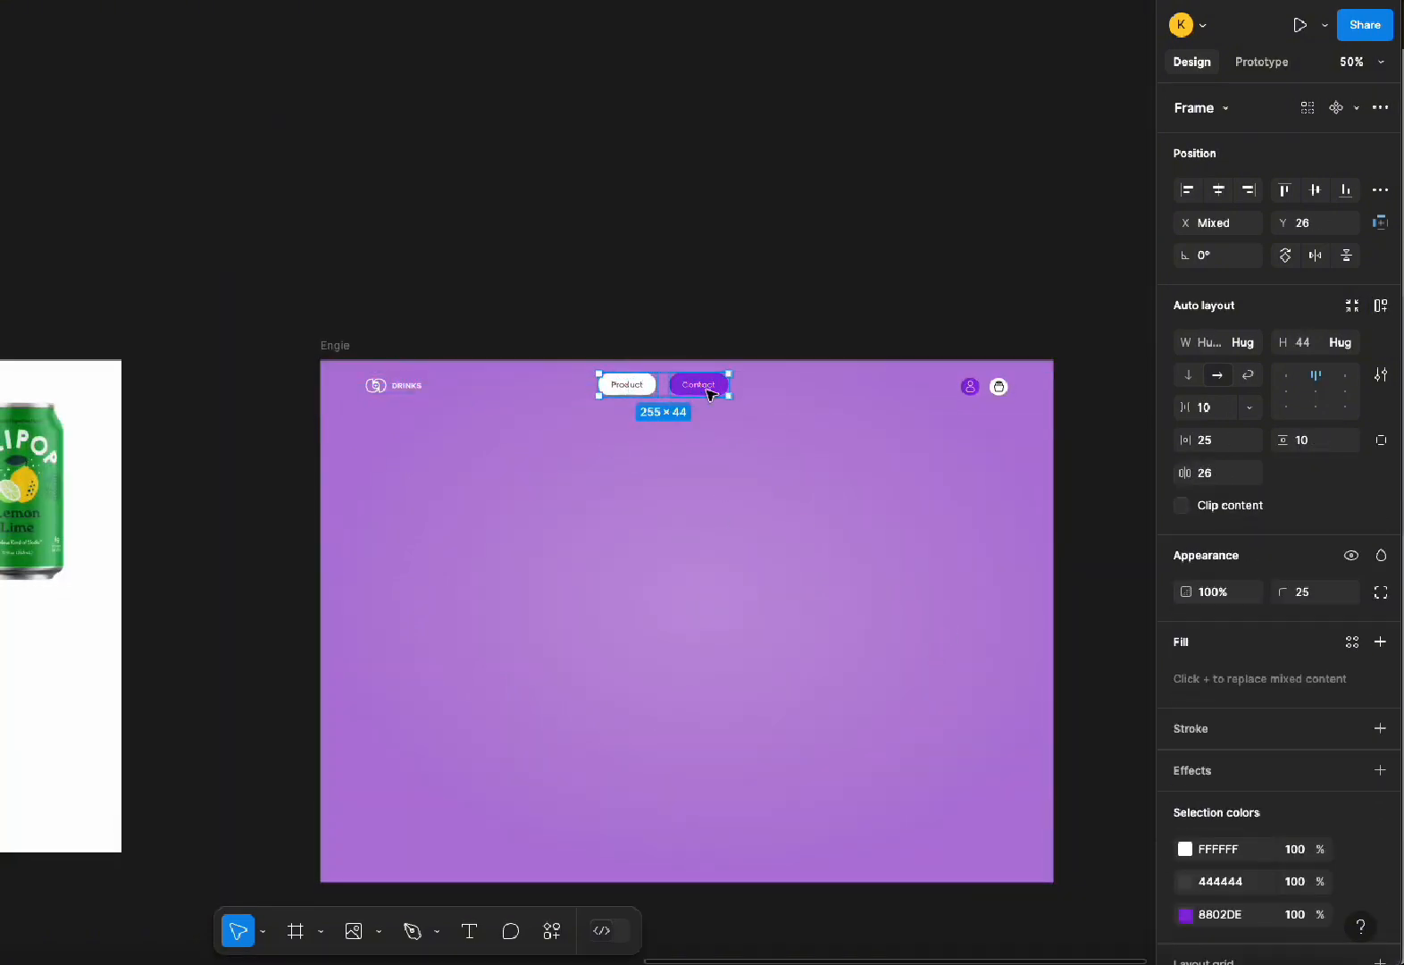
key(shift+a)
Combine the logo group, the button group and the icon buttons in one horizontal auto layout and centre it vertically in the header
shift+click(449, 385)
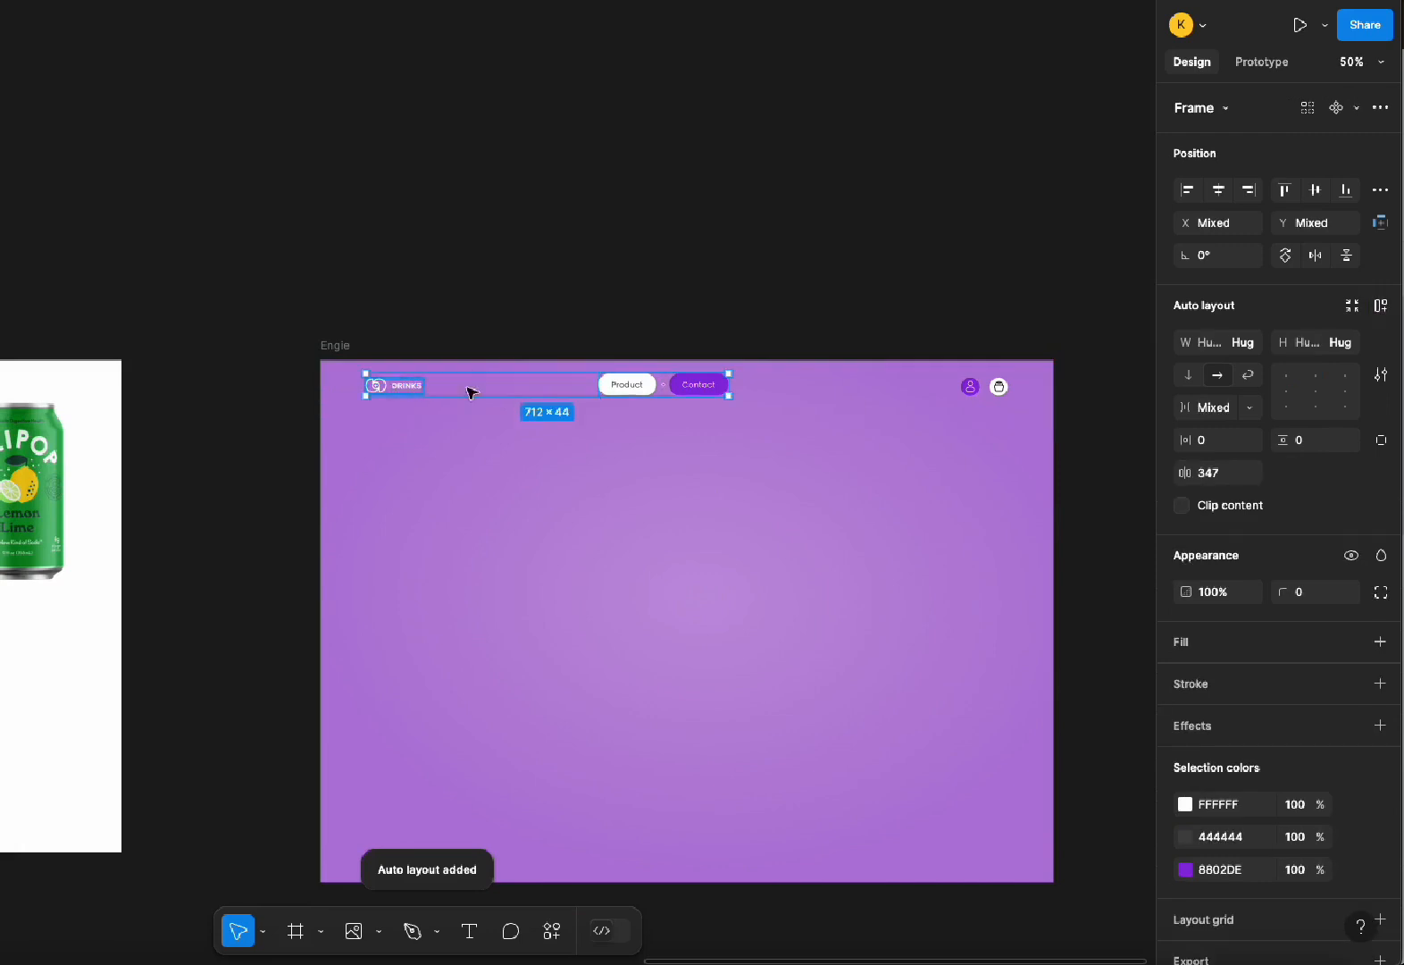
shift+click(999, 386)
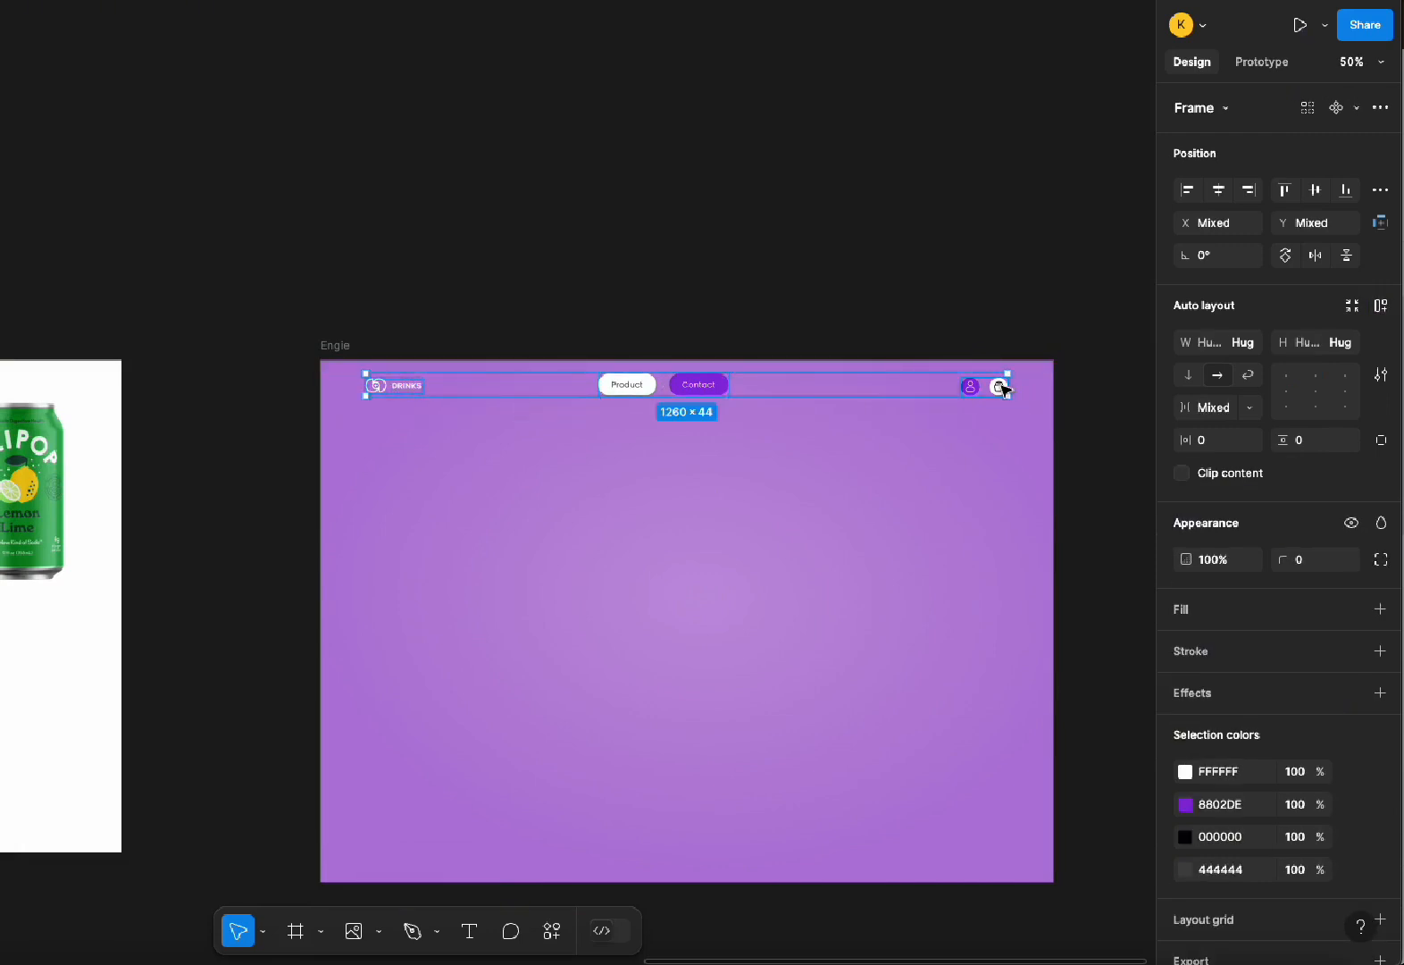
key(shift+a)
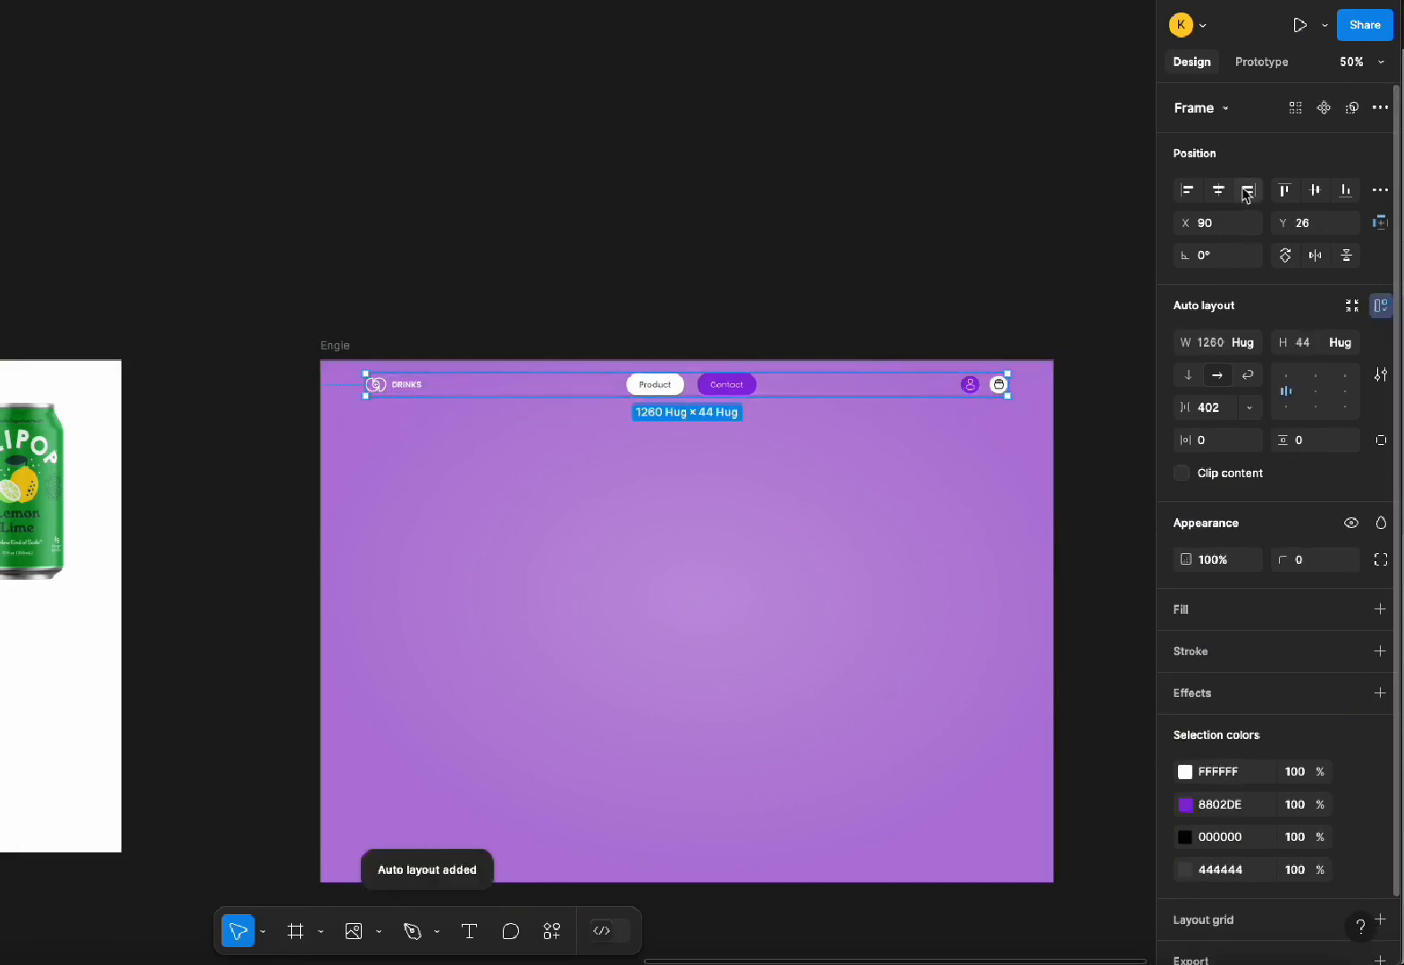
click(1314, 191)
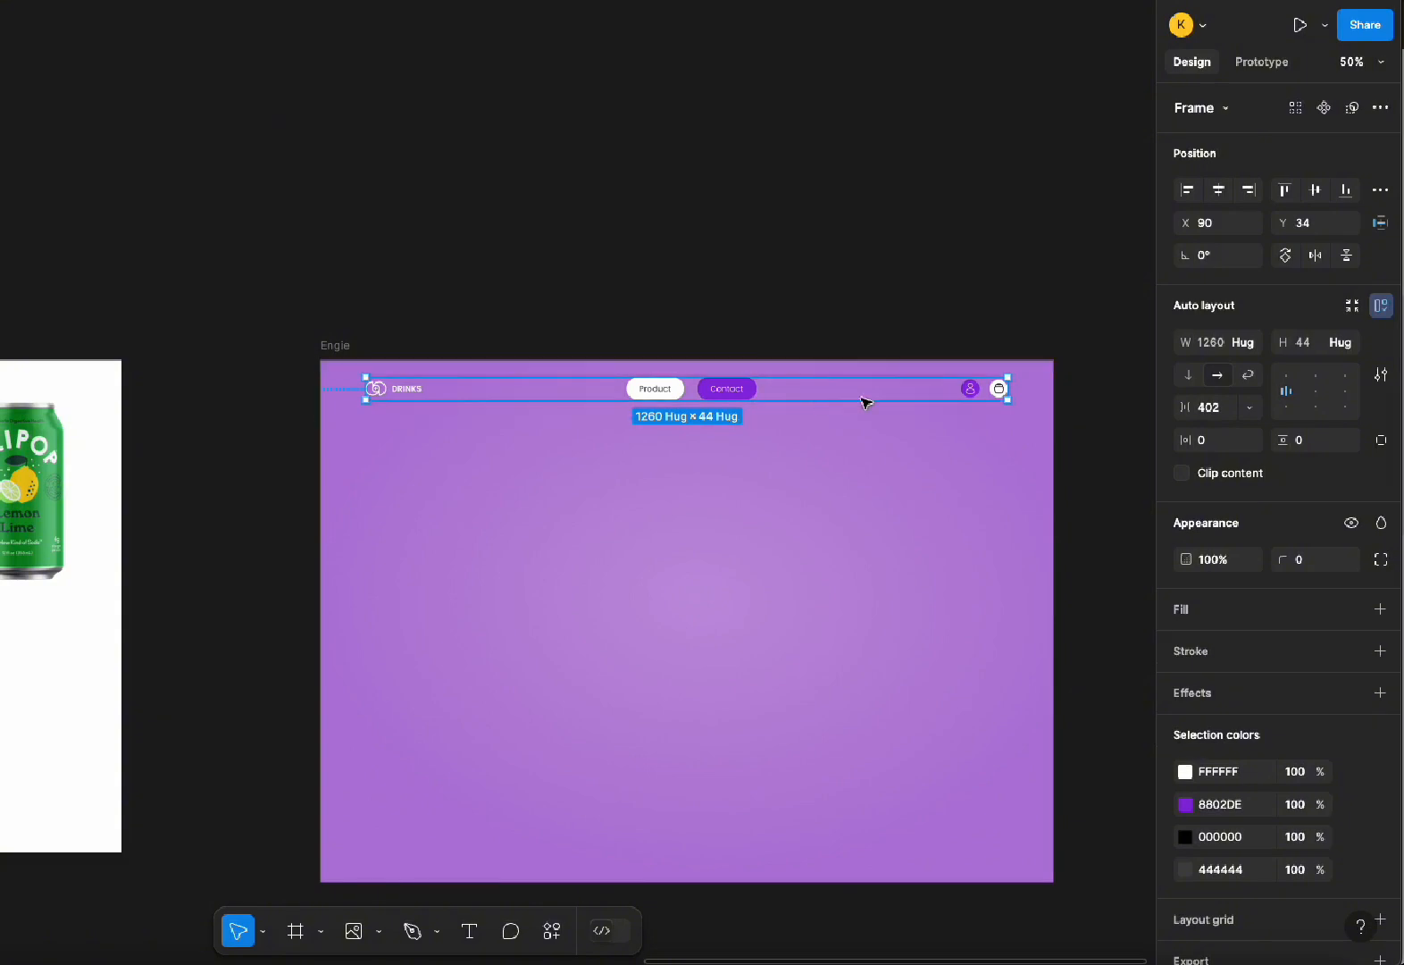
click(897, 370)
click(972, 722)
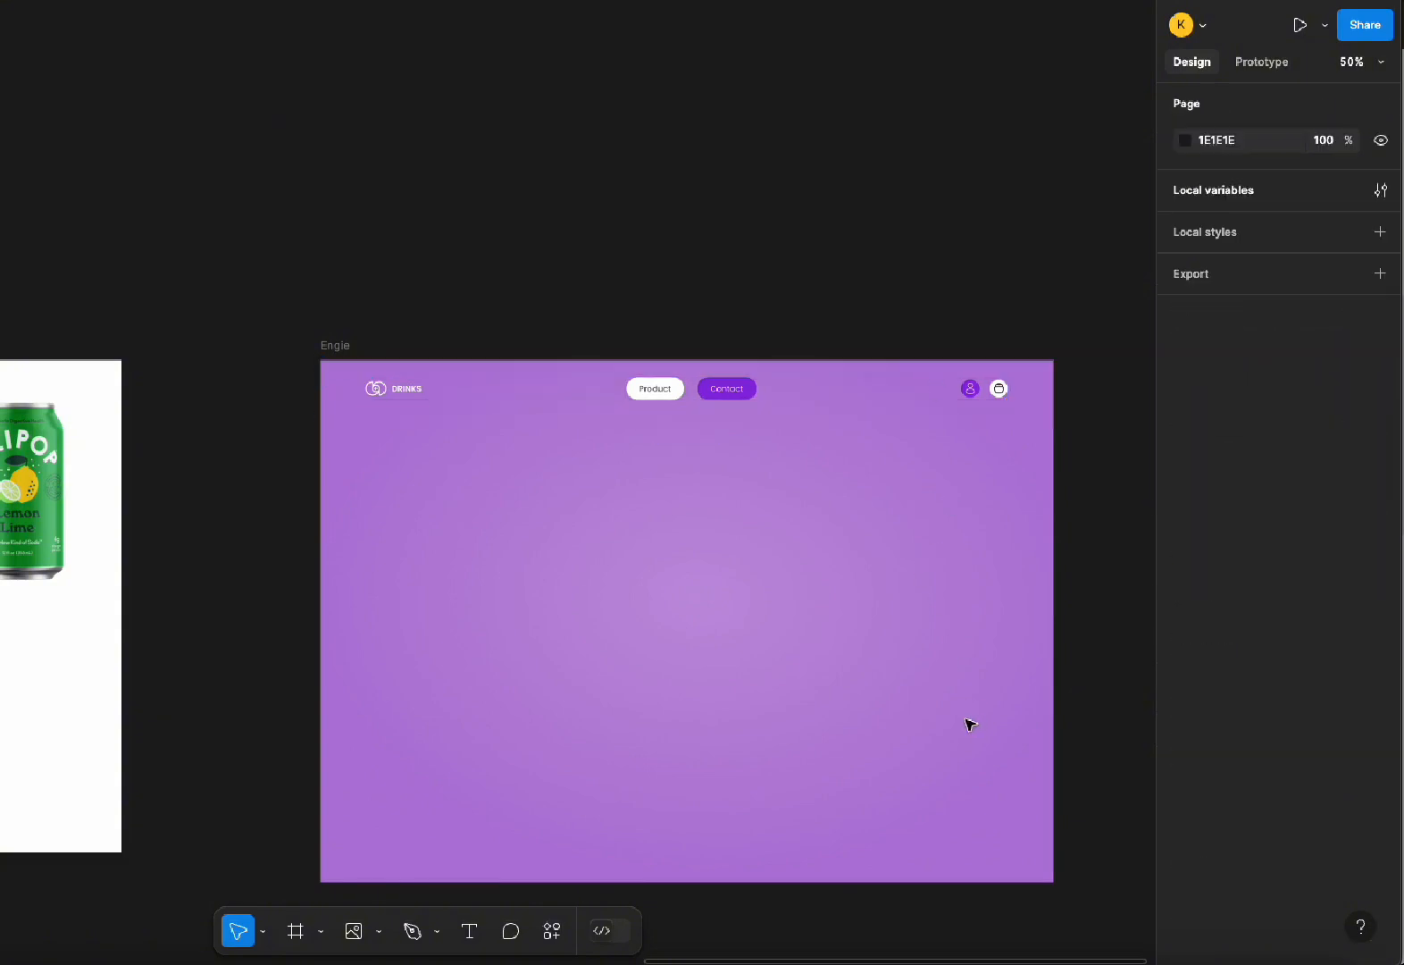
Add the white text Engie below the header logo at about X 126, Y 210
scroll(949, 441, down, 2)
scroll(949, 441, right, 1)
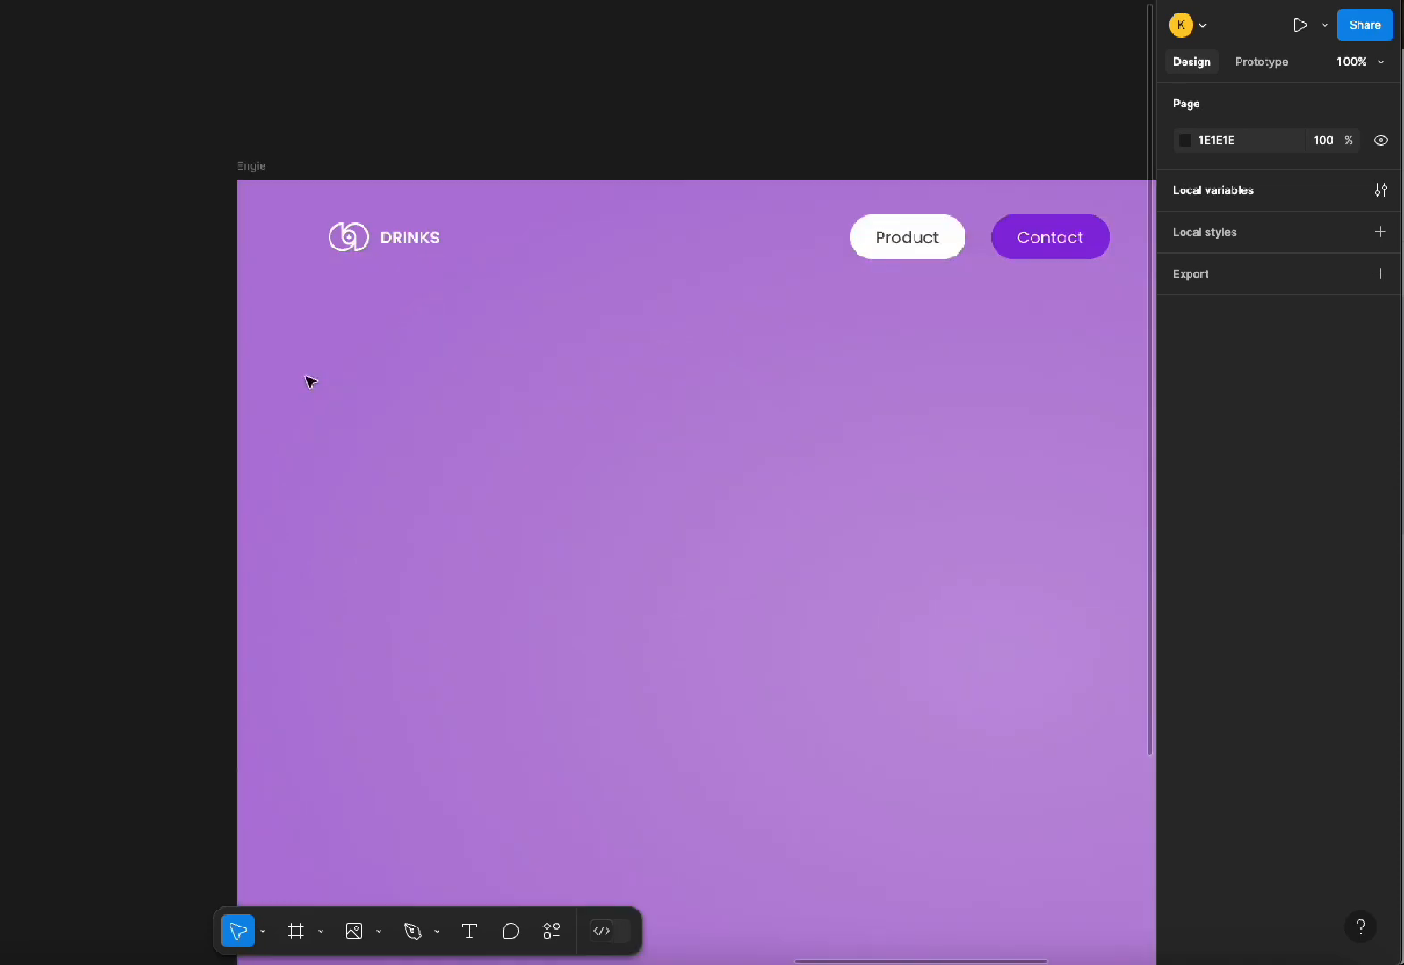
ctrl+scroll(308, 379, up, 5)
scroll(664, 559, down, 4)
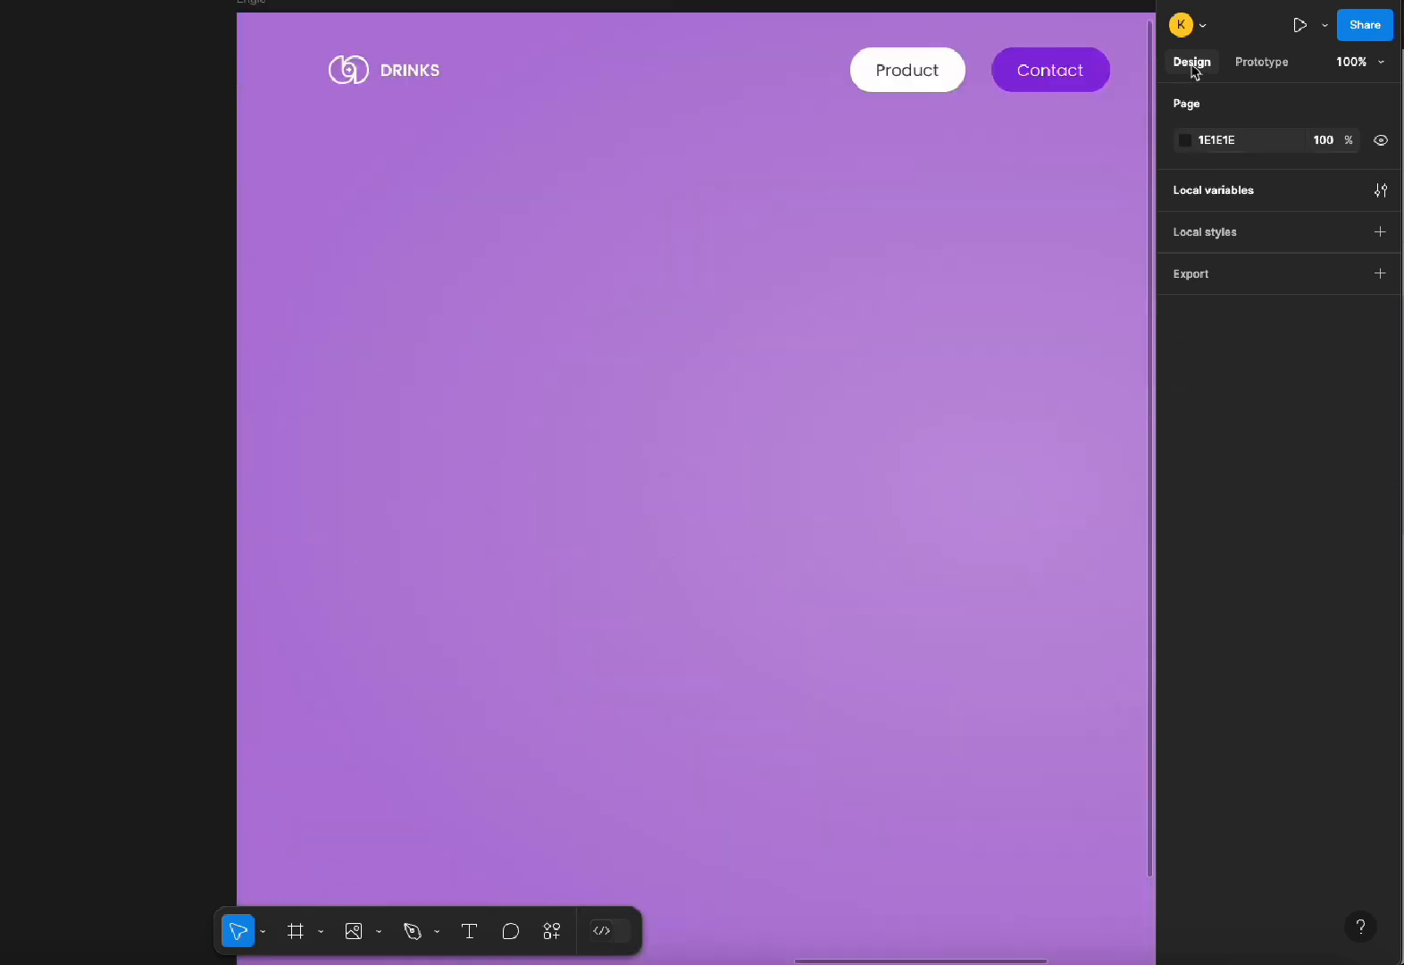
click(468, 932)
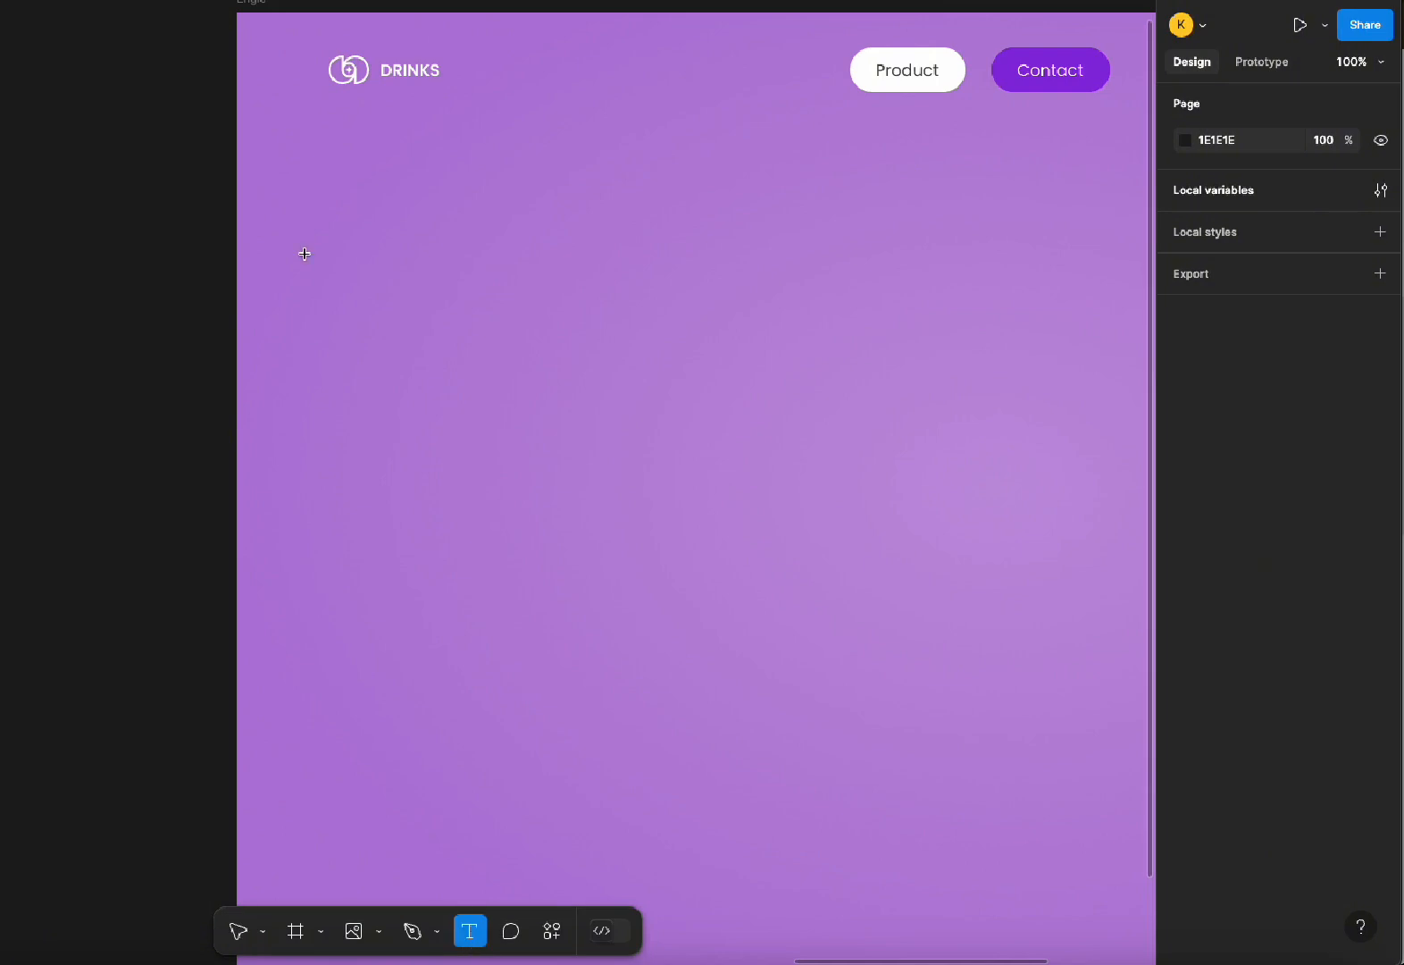
click(349, 210)
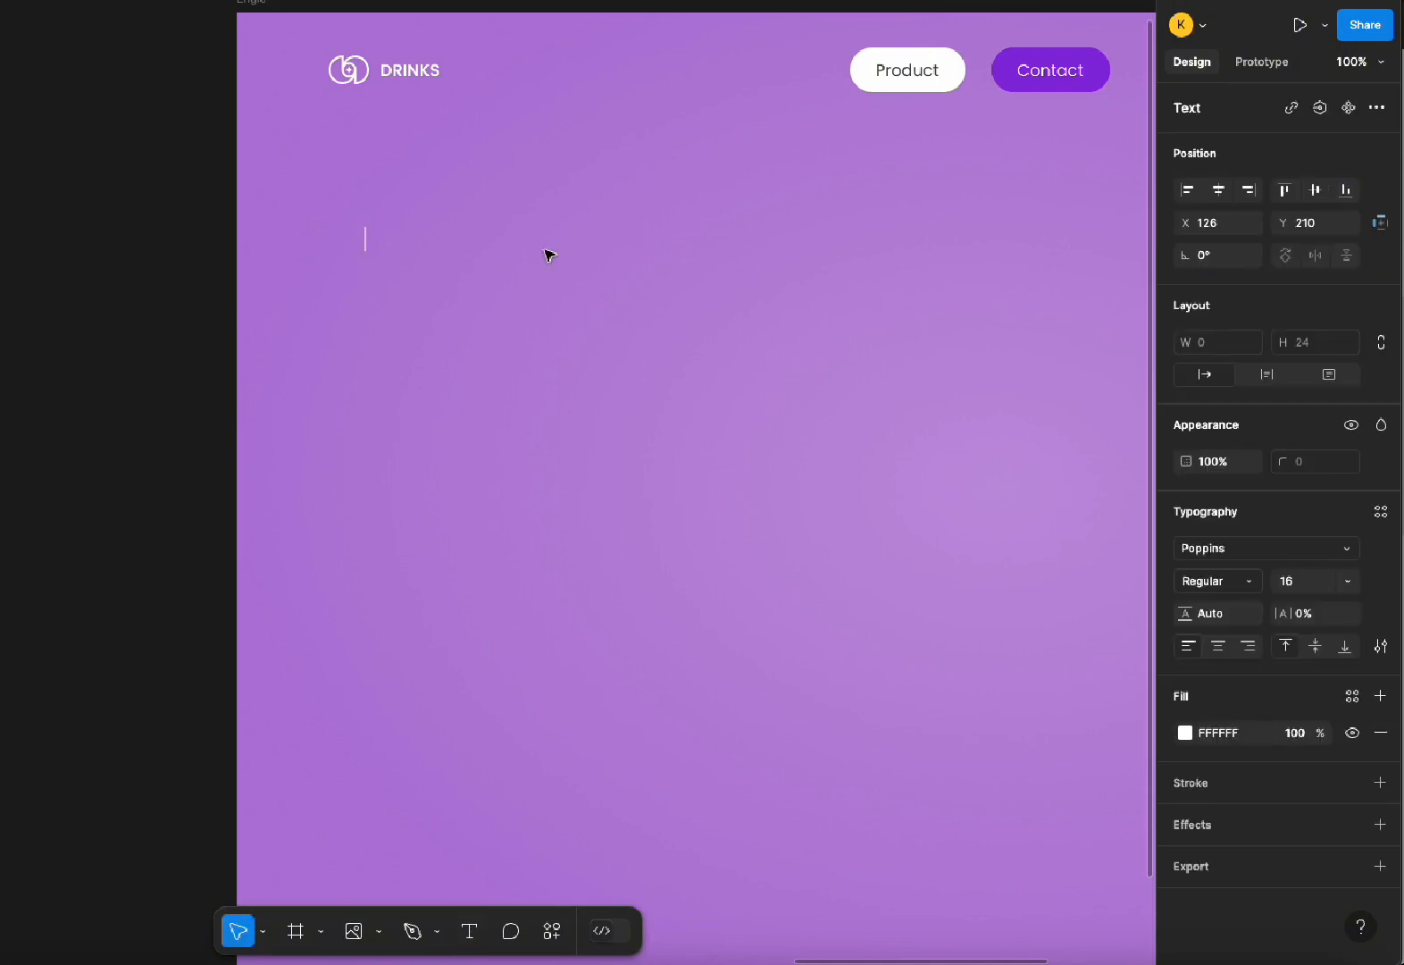
key(Caps_Lock)
text(Engie)
key(Escape)
Set the Engie heading to size 54 in Raleway SemiBold
click(1301, 591)
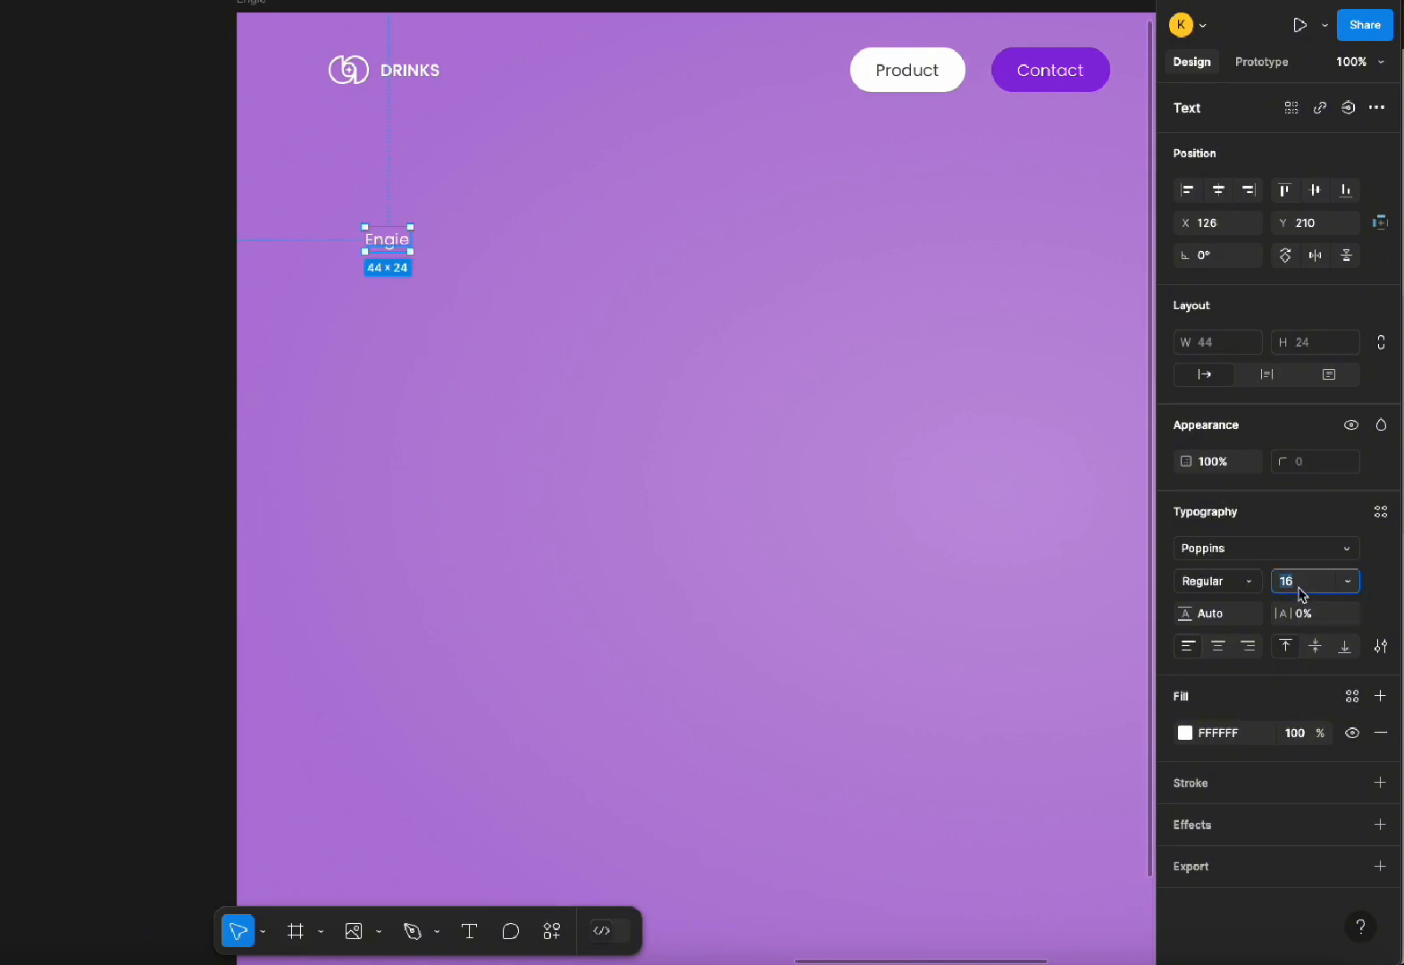
text(54)
click(1218, 582)
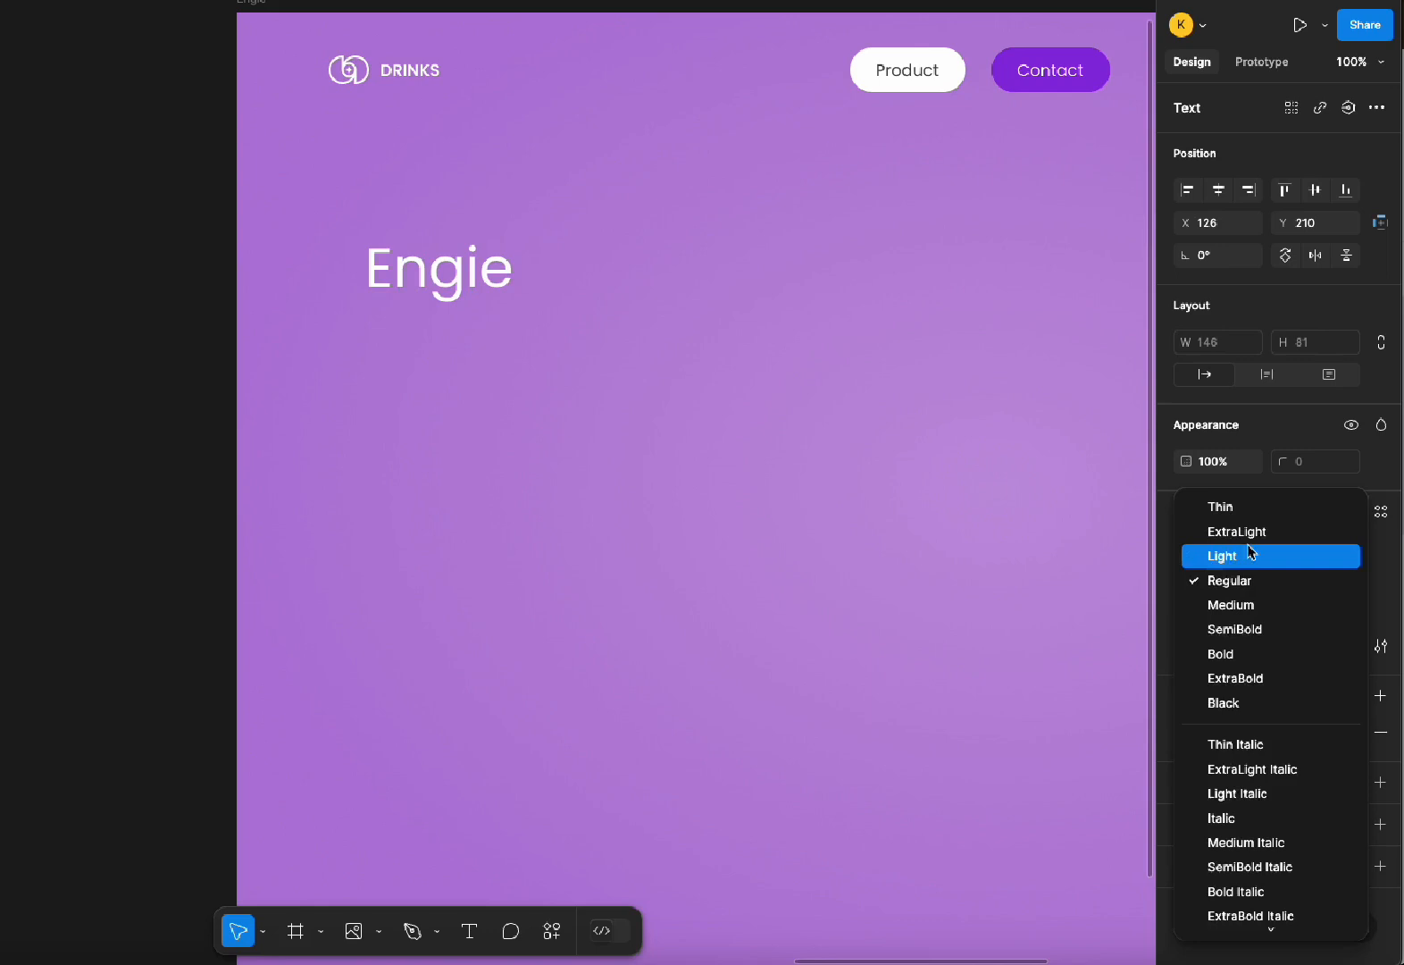
click(1231, 606)
click(1235, 550)
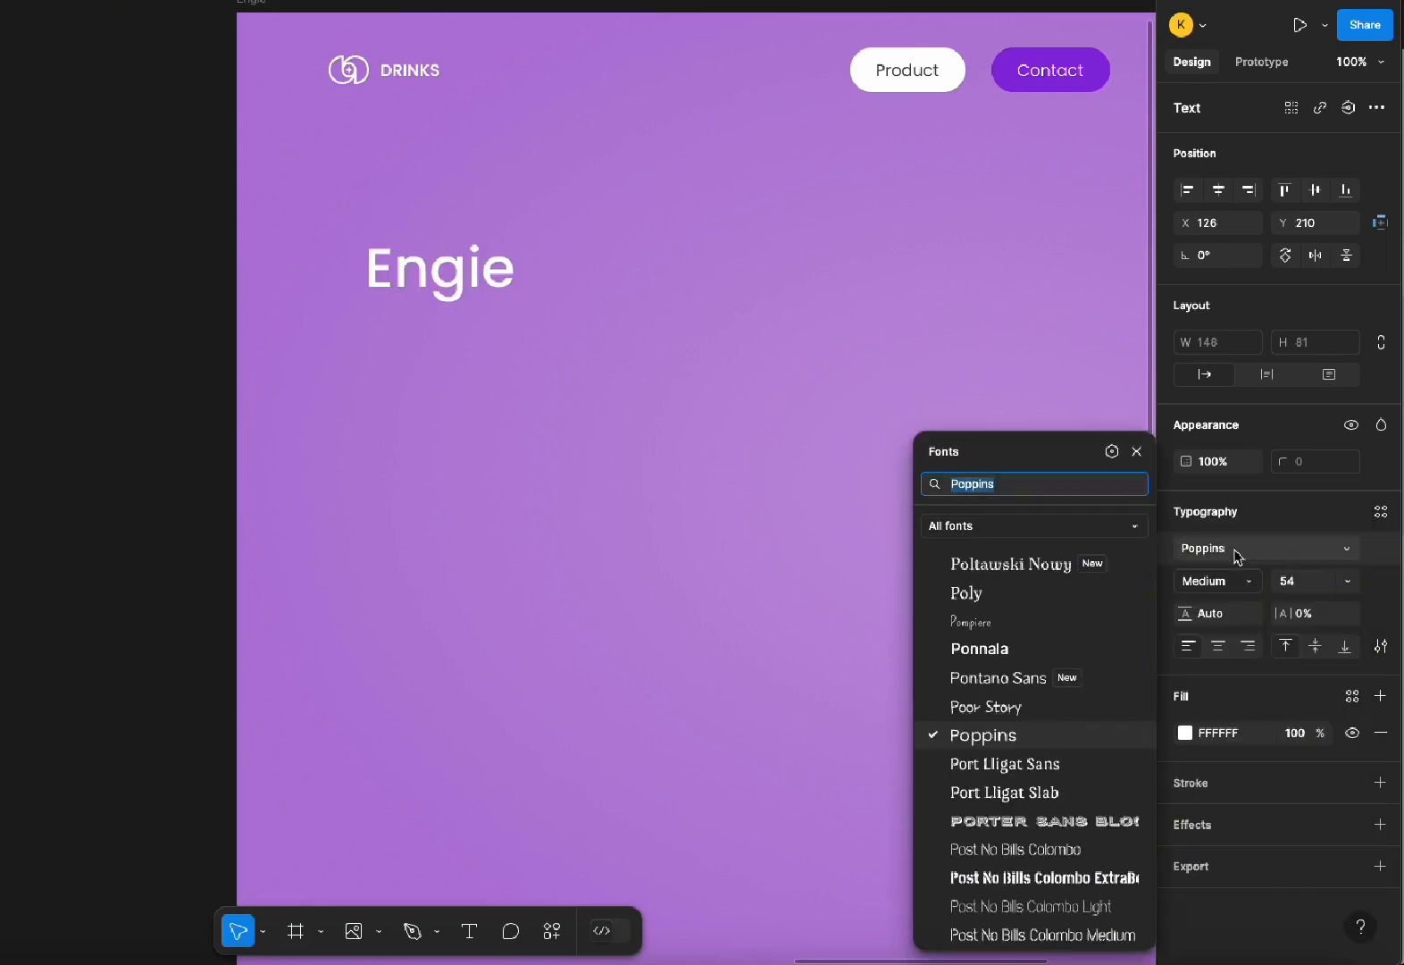
text(rale)
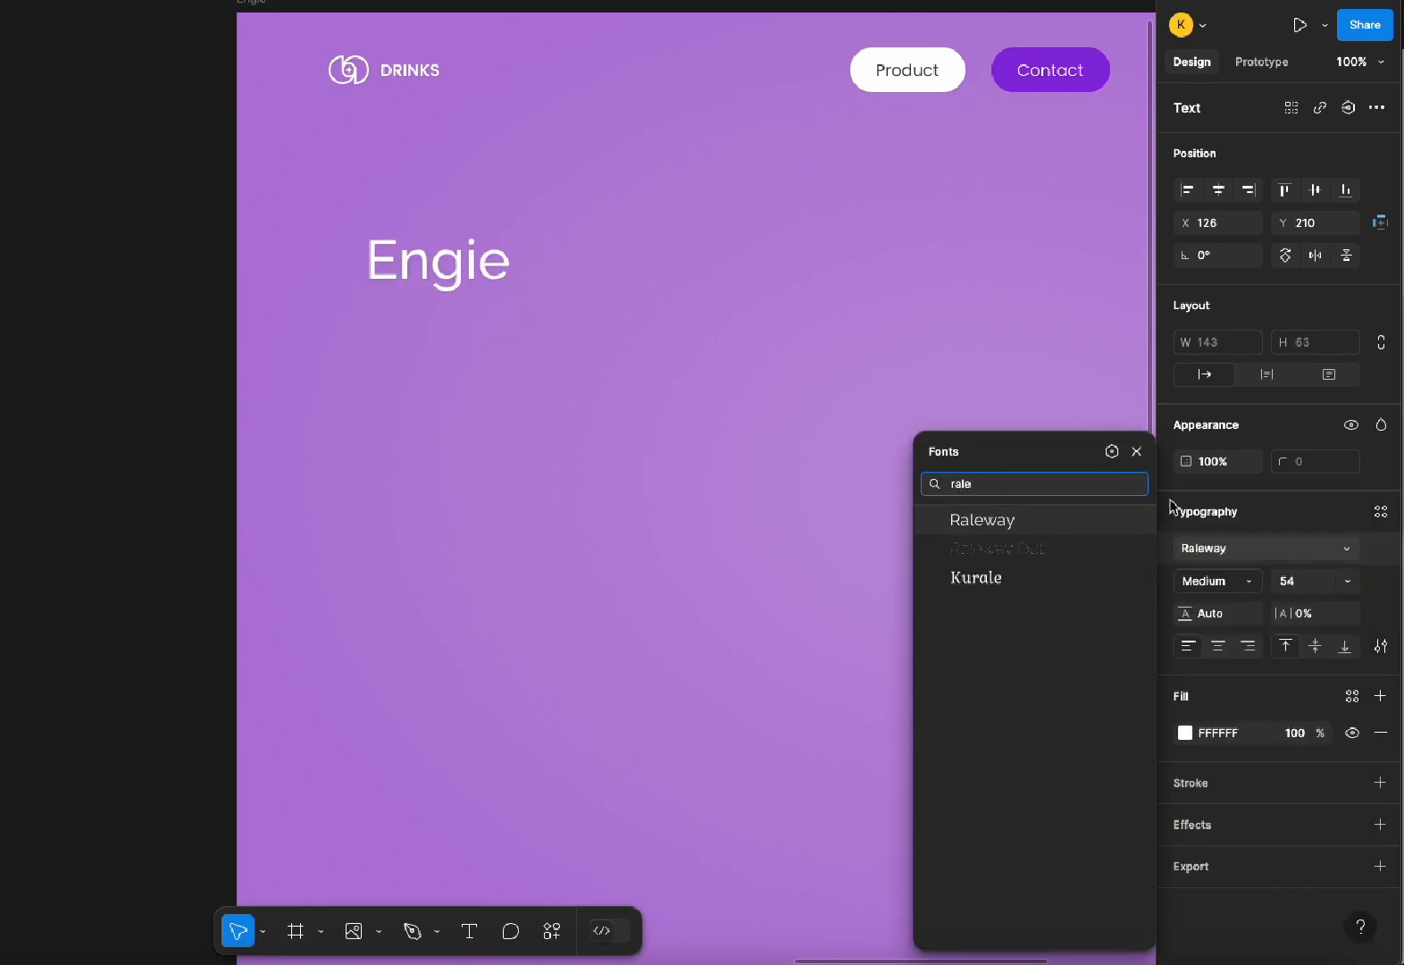
click(1011, 519)
click(1236, 583)
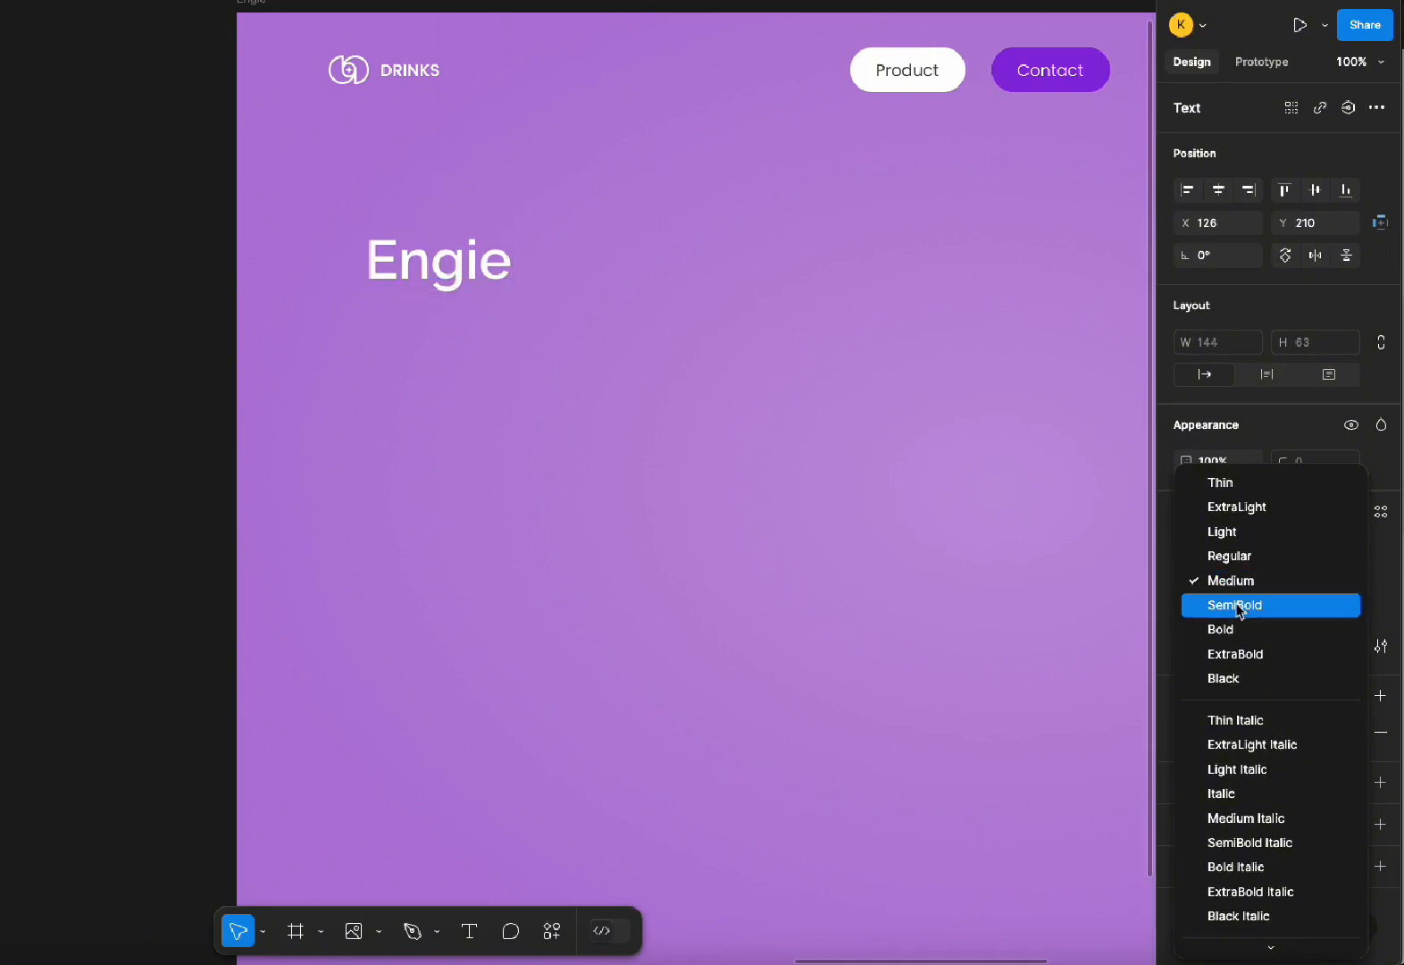
click(1238, 607)
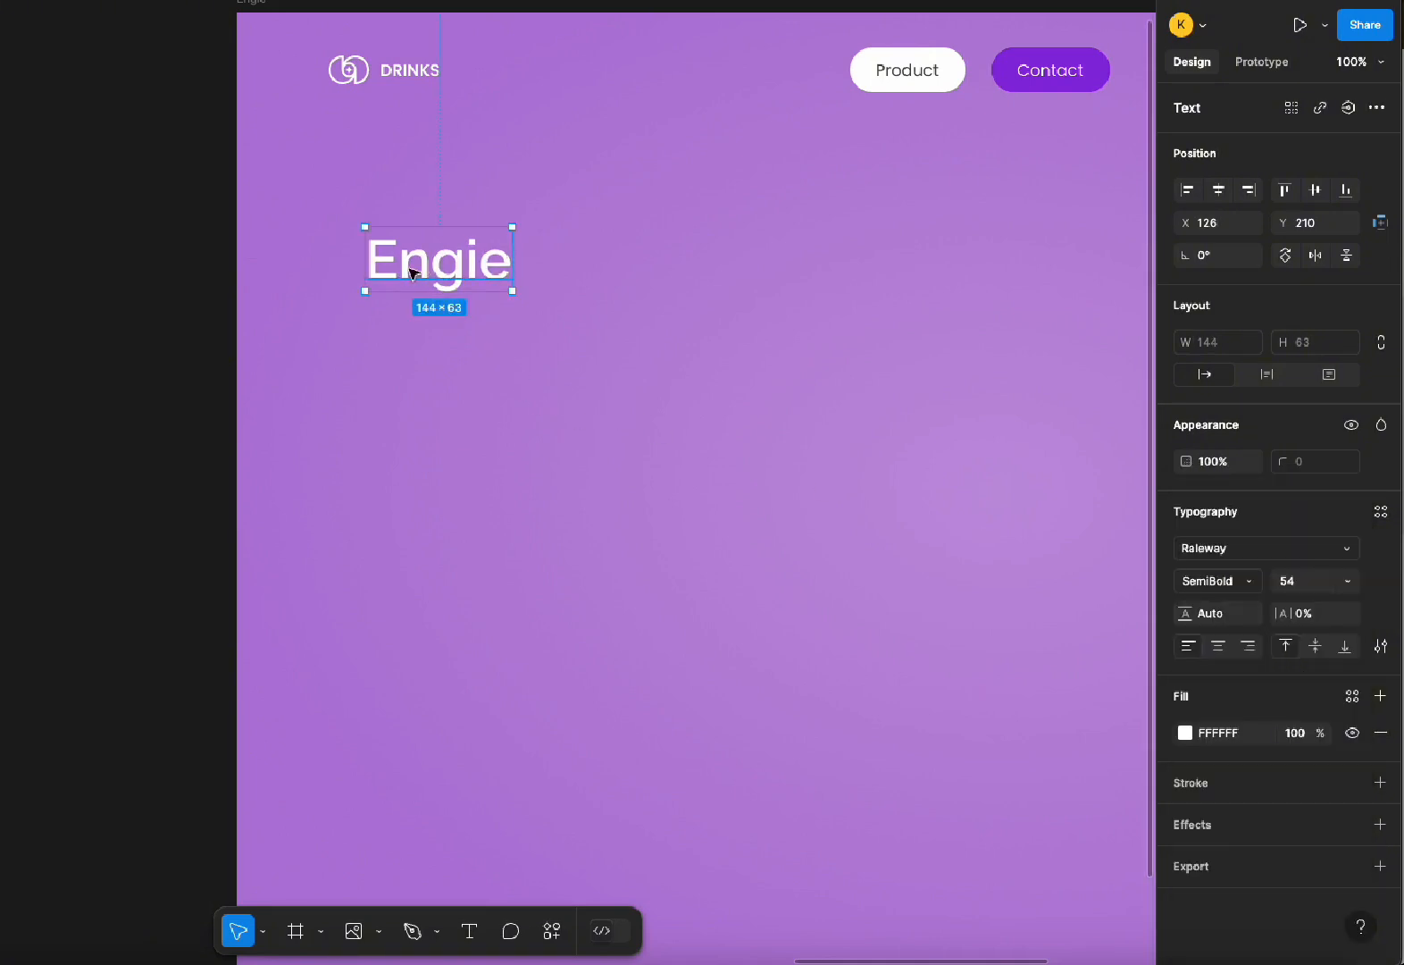
Duplicate the Engie heading below itself at about Y 290 and change the copy to the two lines "100% Natural Fruit" and "Juice"
drag(412, 272, 412, 351)
double_click(406, 351)
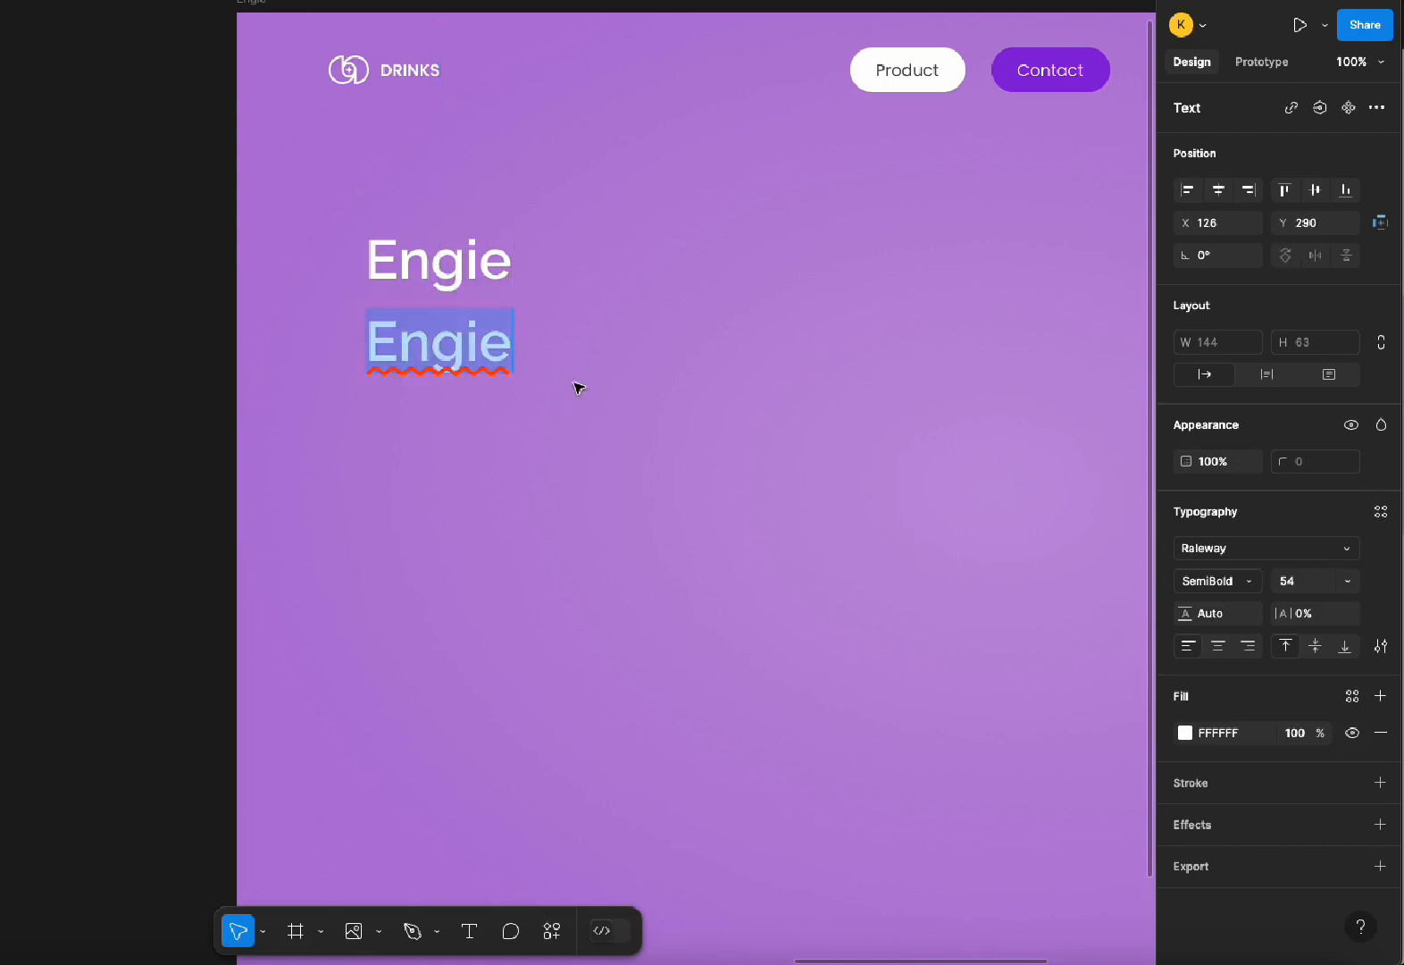
text(100)
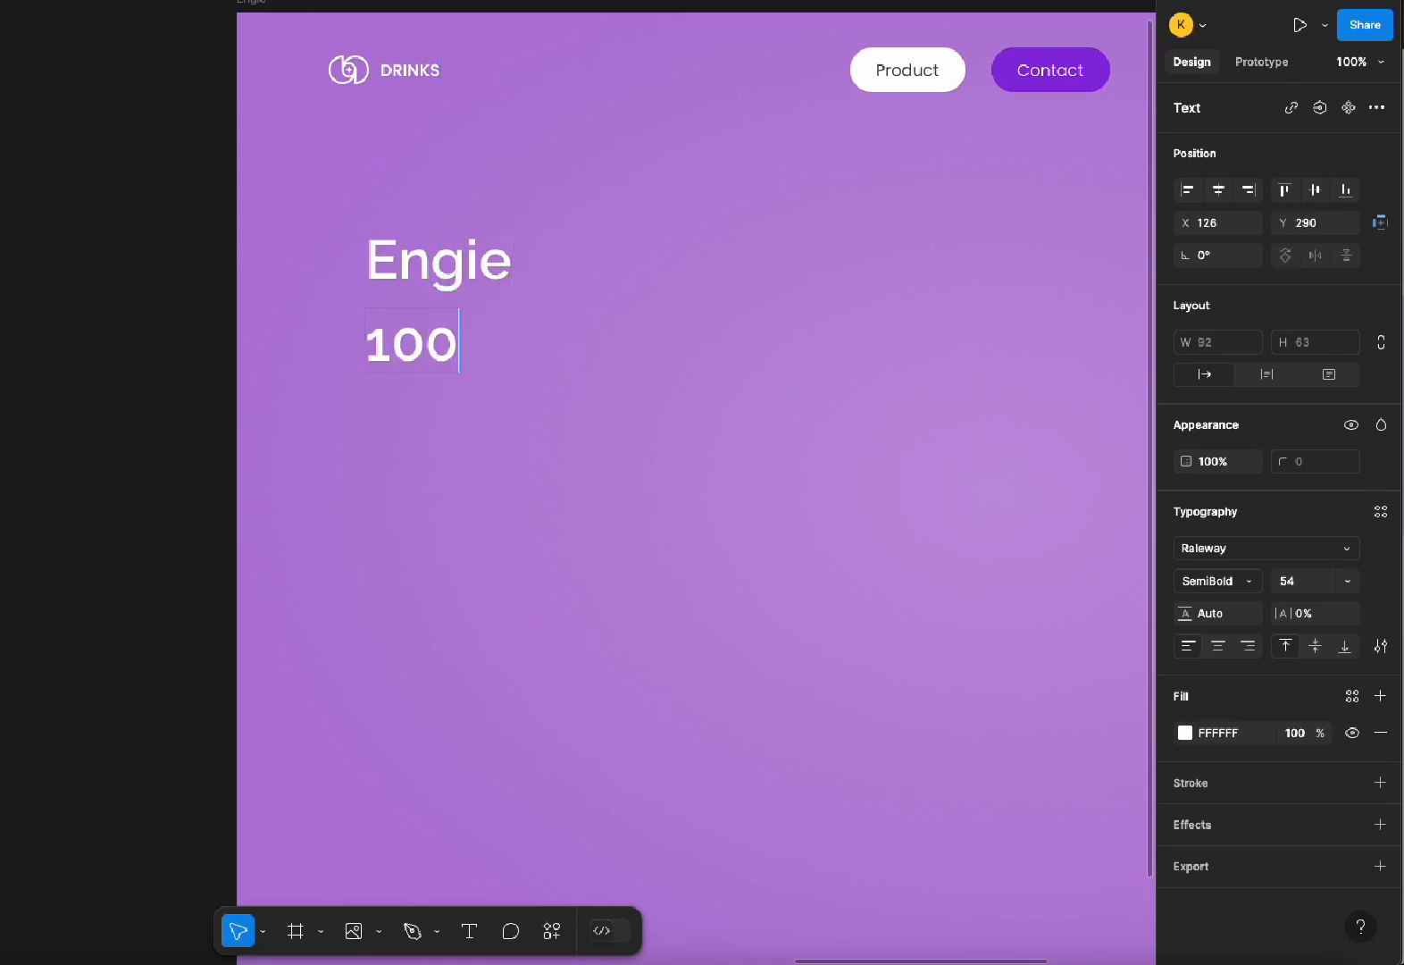
text(% Nat)
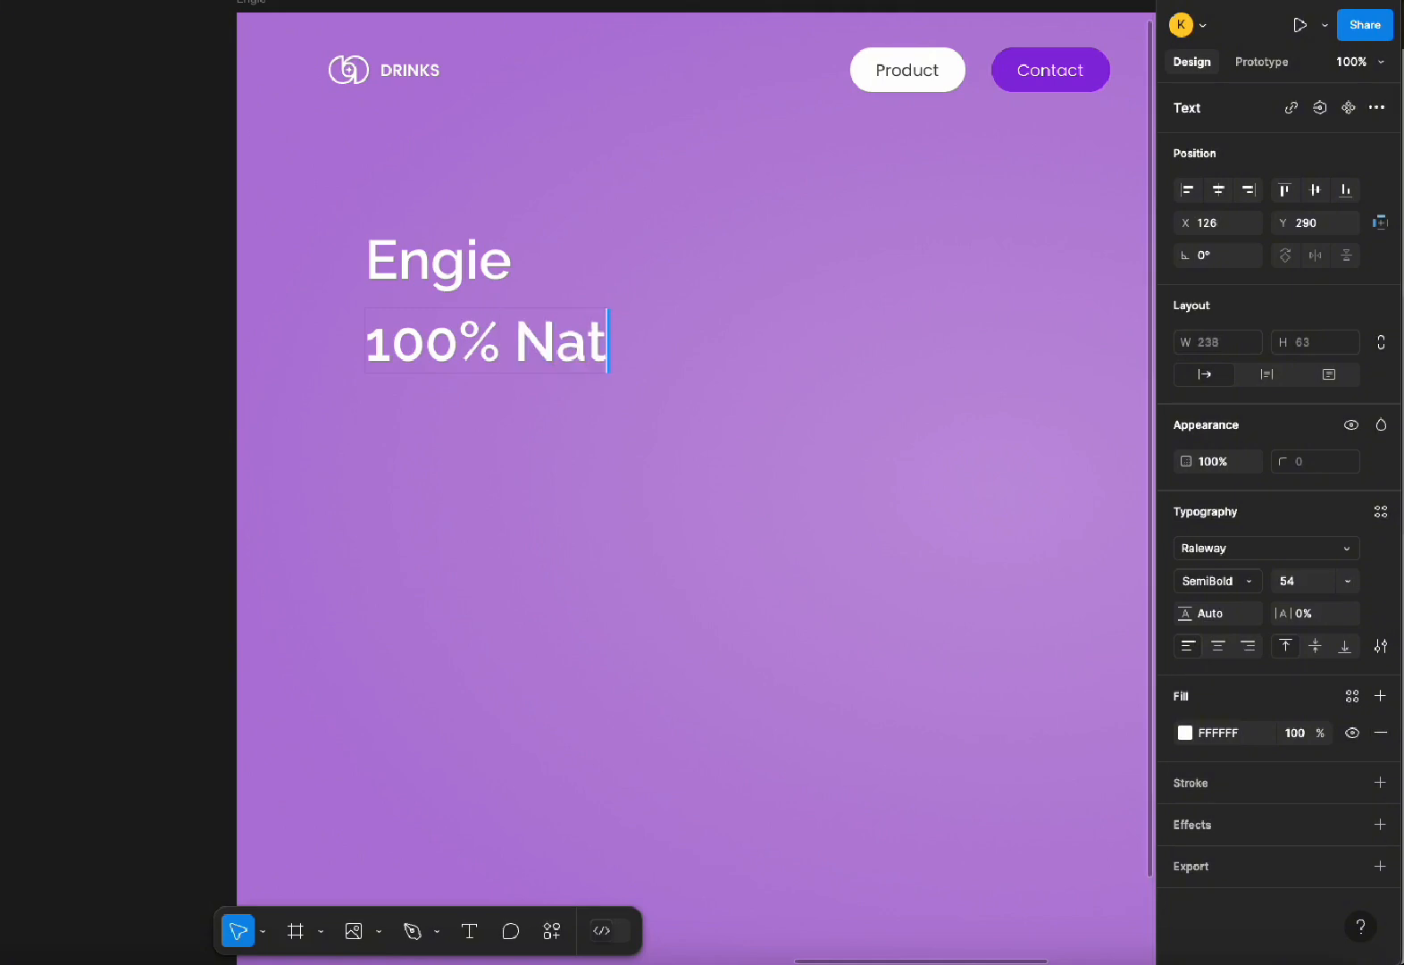
text(ural)
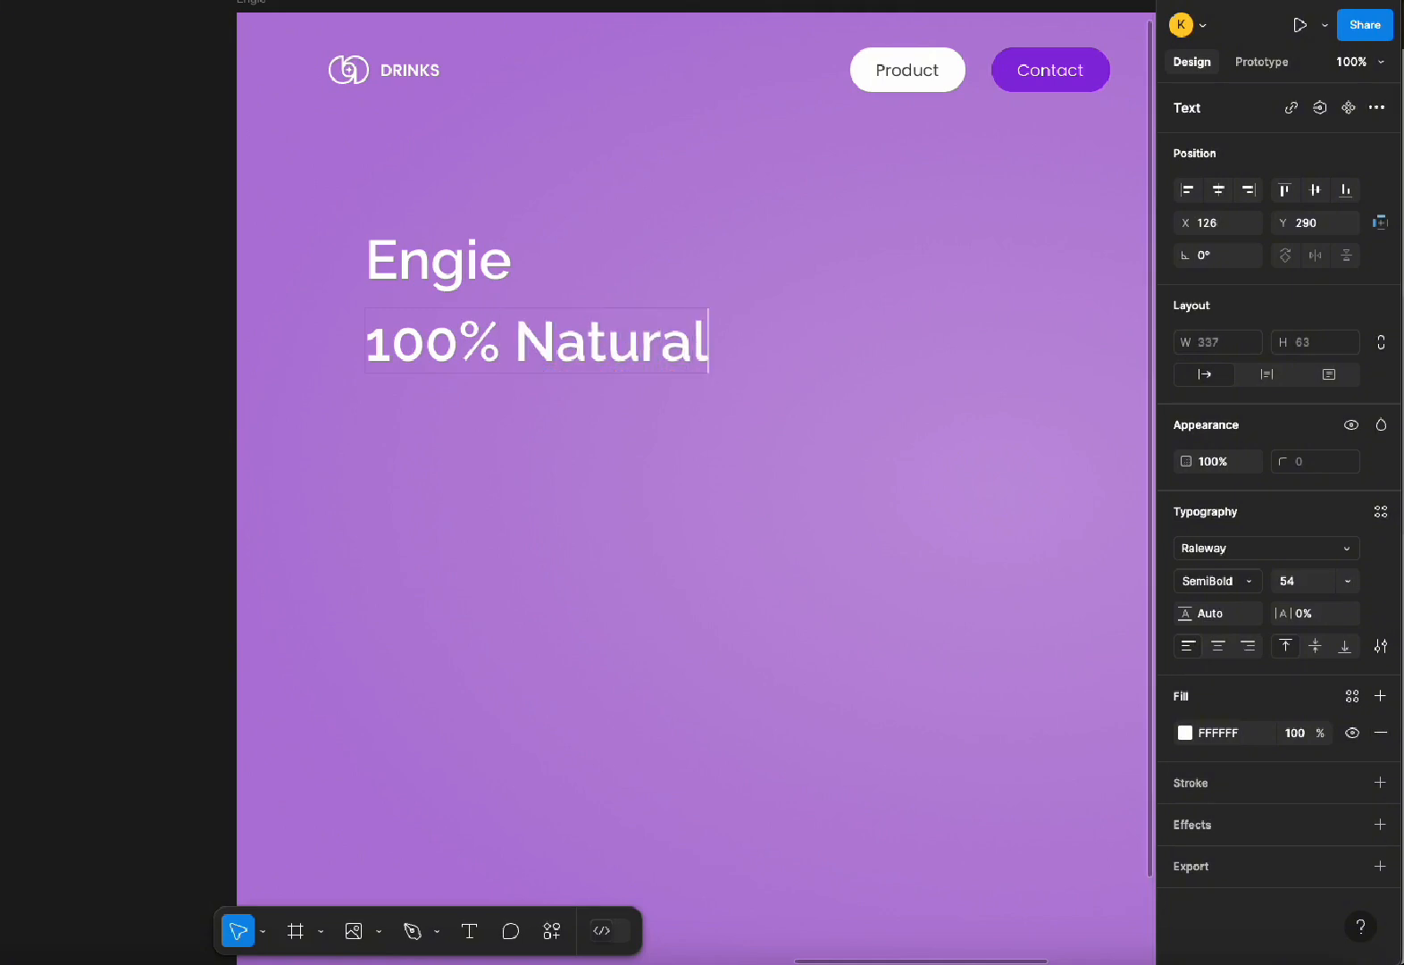
text( Fruit)
key(Return)
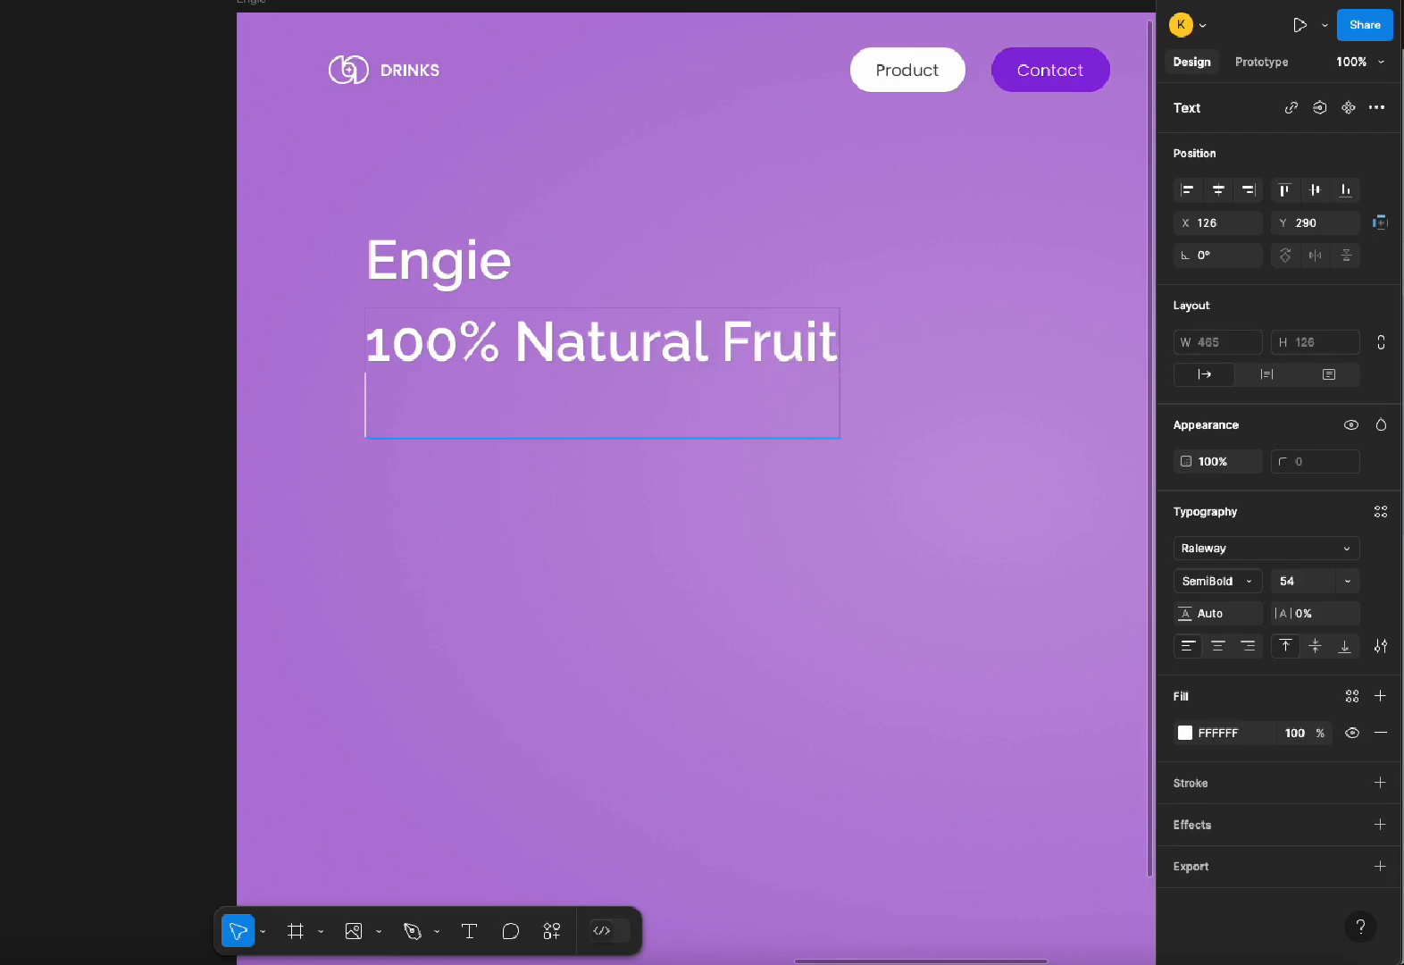
text(Juice)
key(Escape)
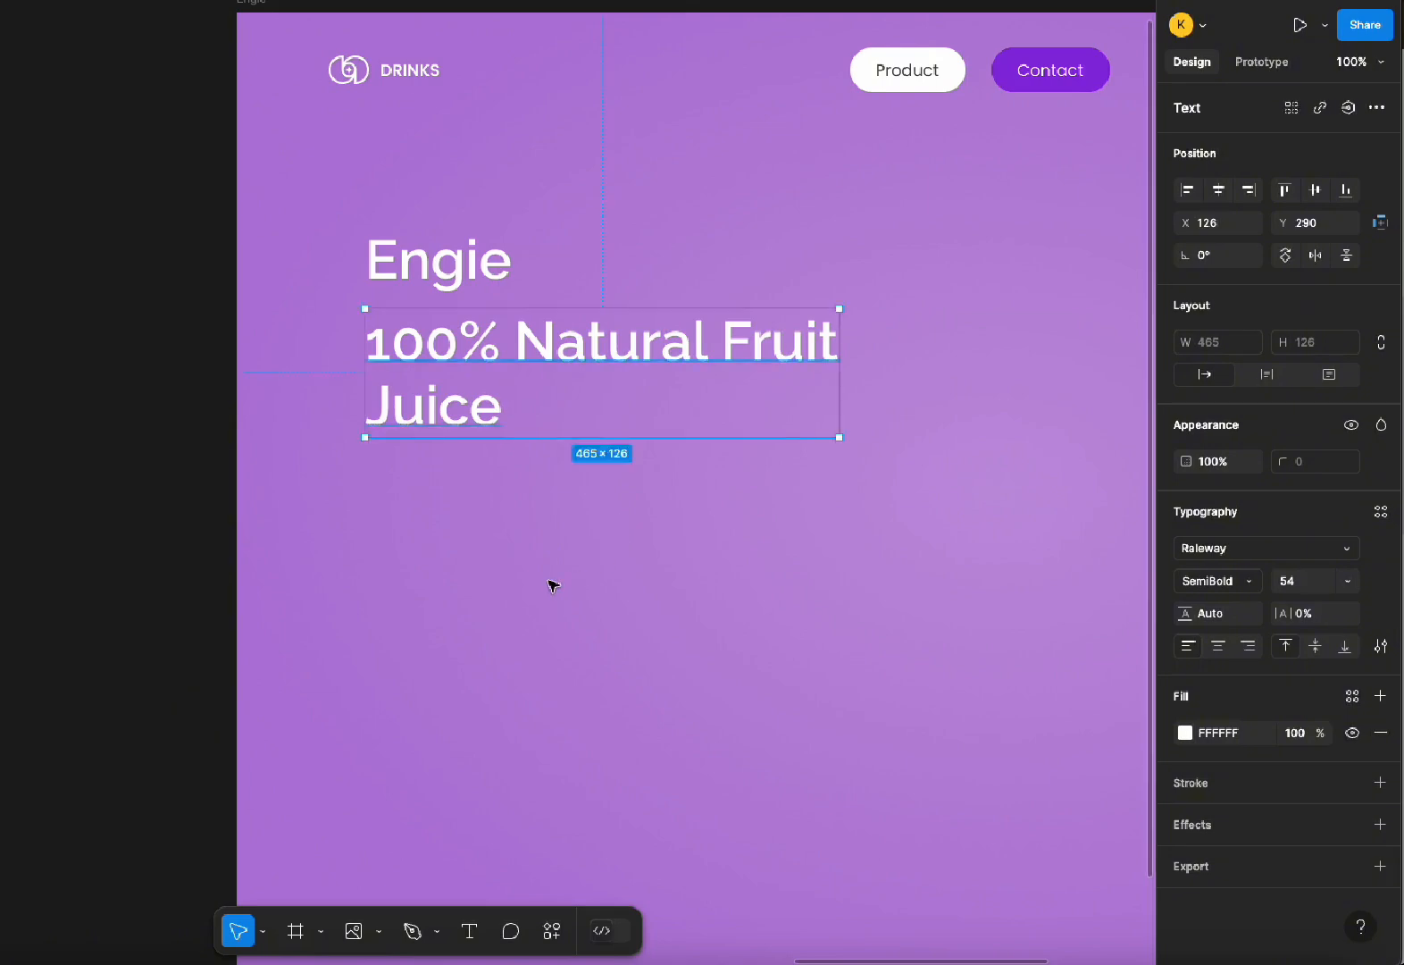
key(Escape)
Move the 100% Natural Fruit Juice text up to Y 273, directly under Engie, and set its font size to 42
key(ctrl+minus)
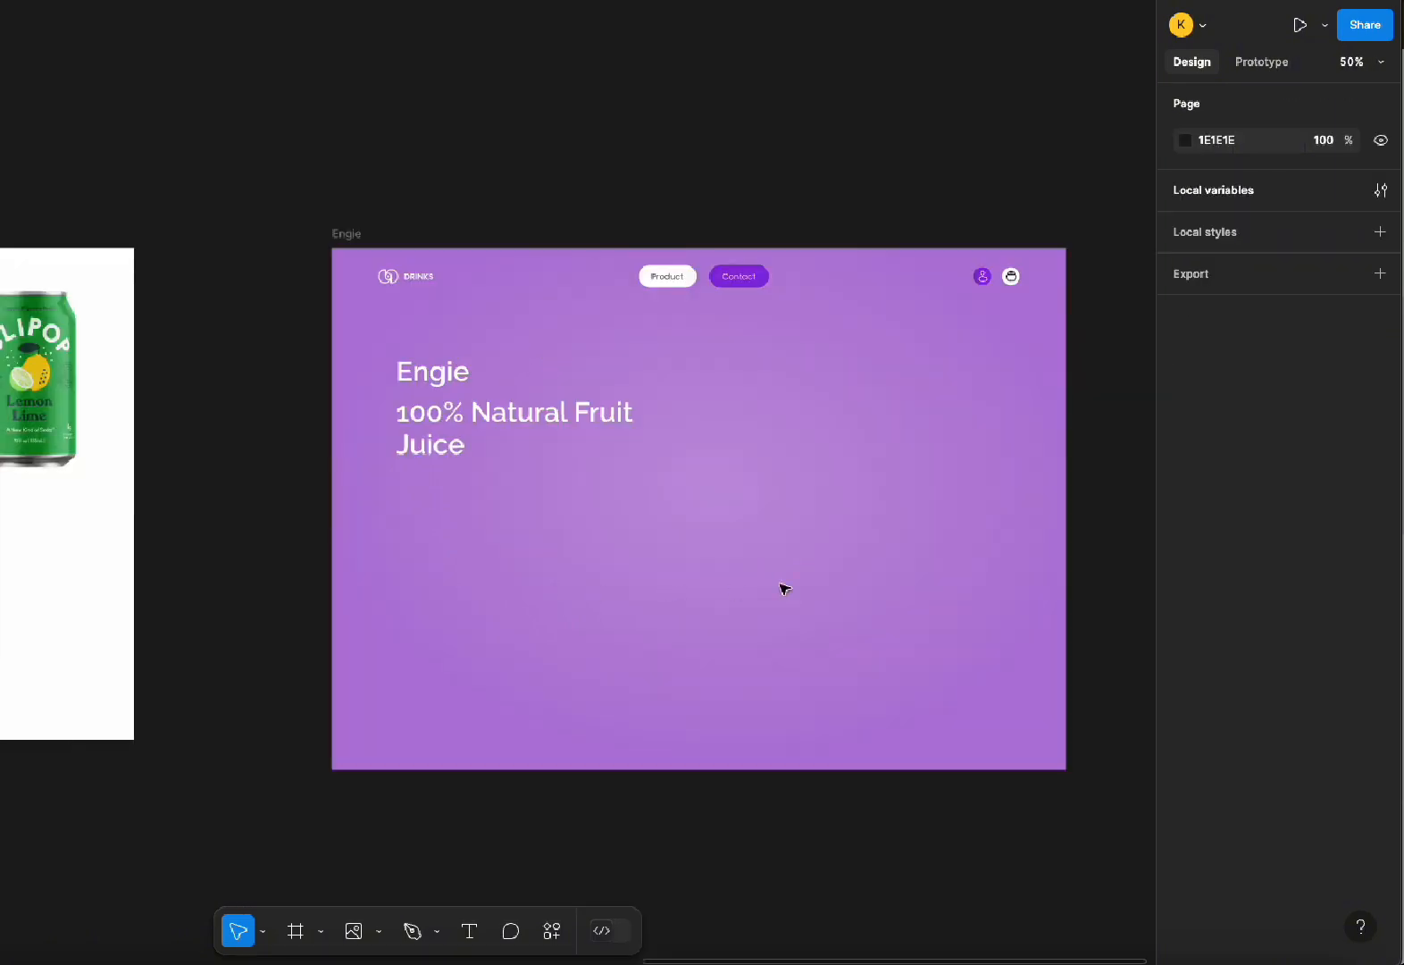
drag(959, 356, 854, 342)
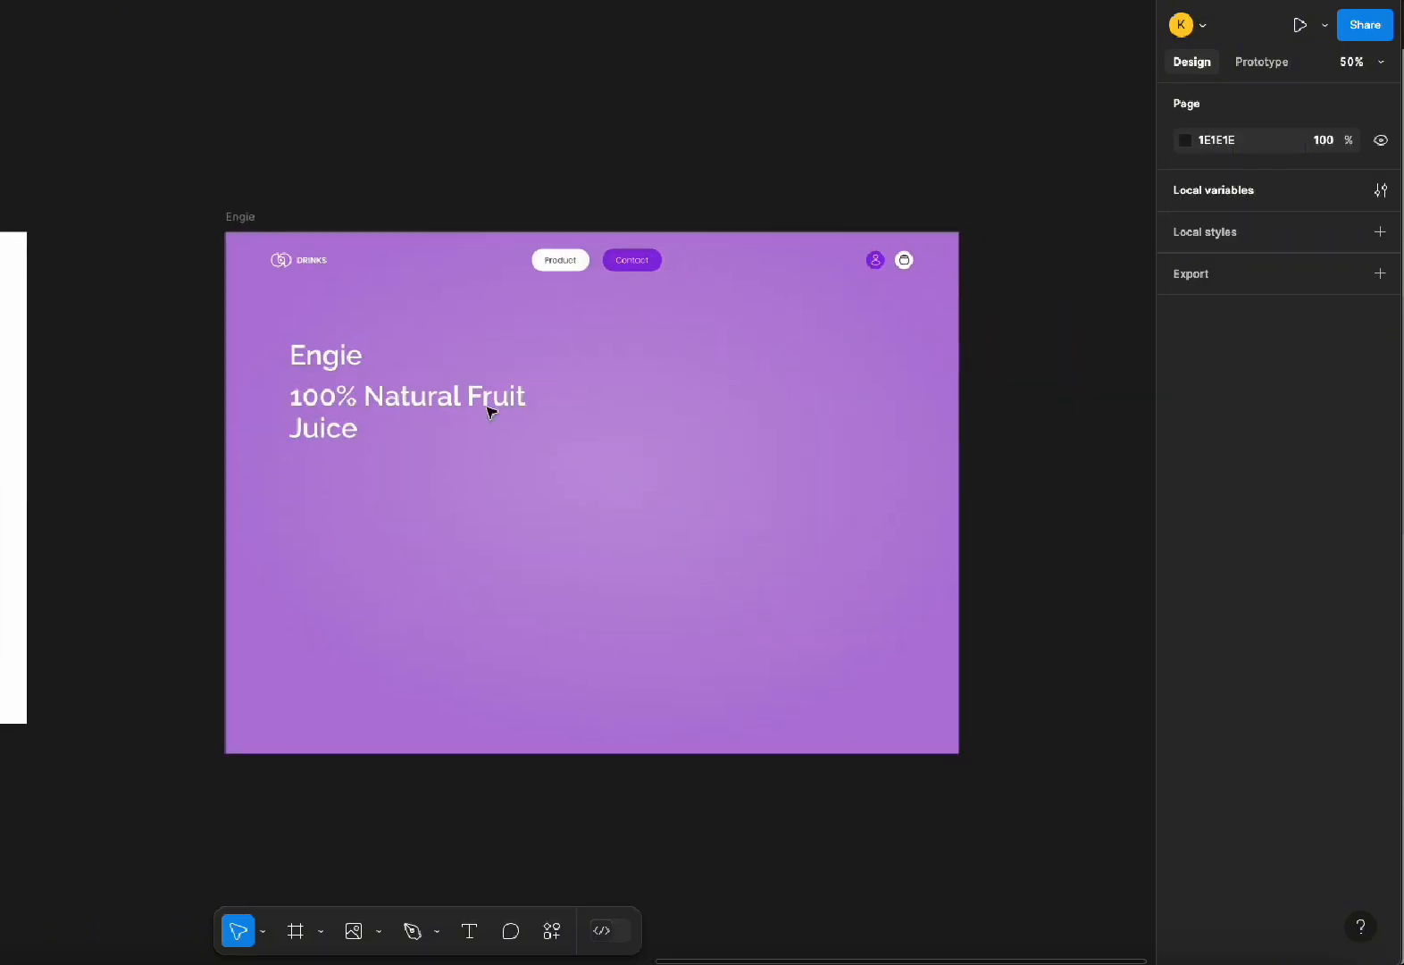
click(328, 417)
drag(325, 408, 325, 361)
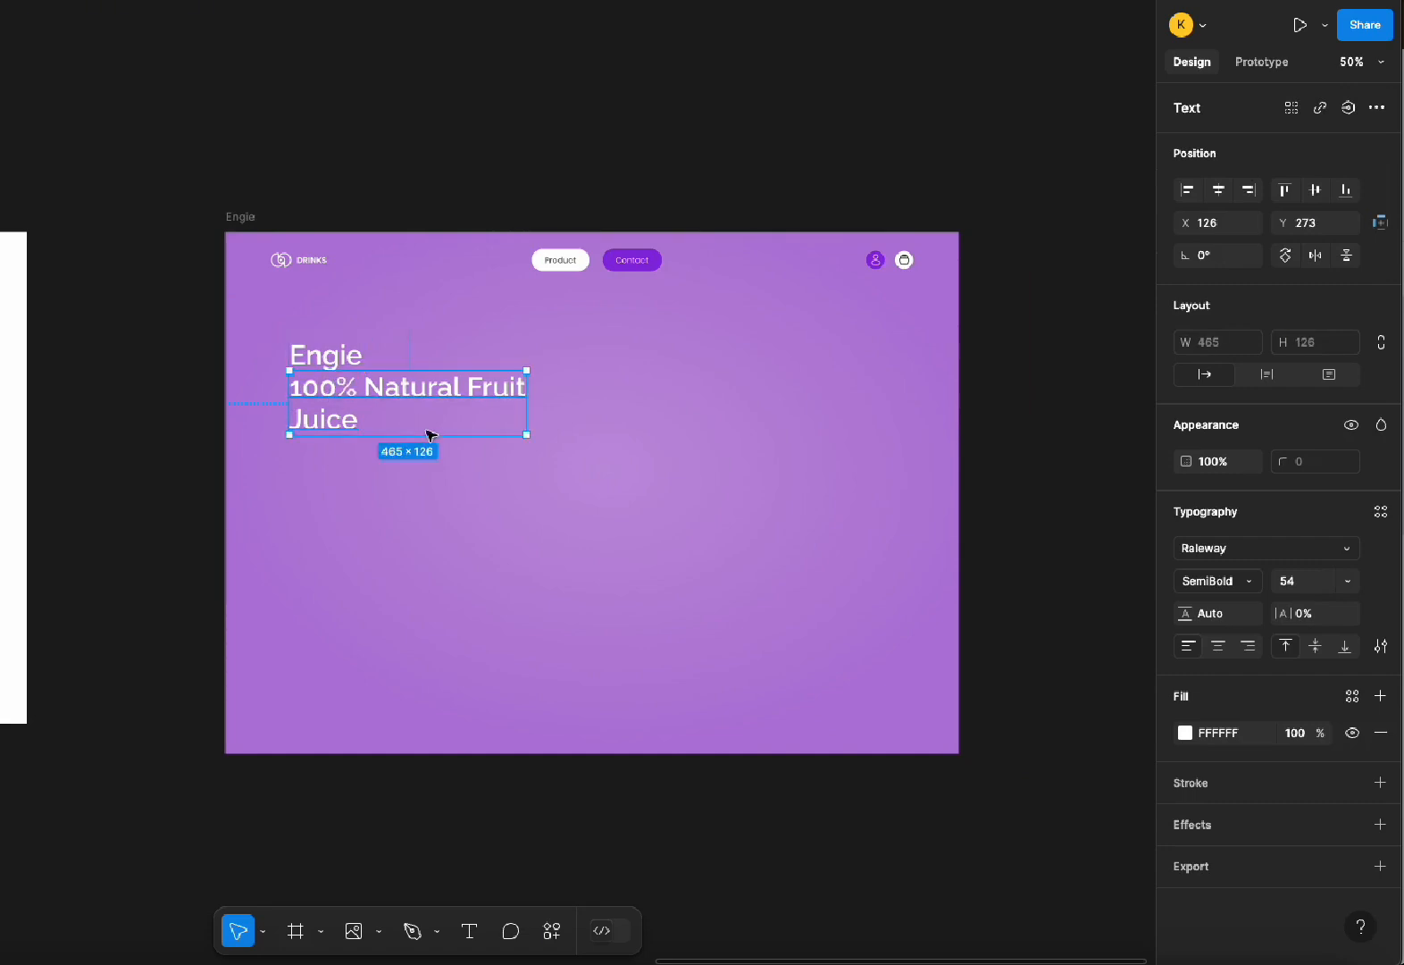
click(1314, 578)
text(42)
key(Return)
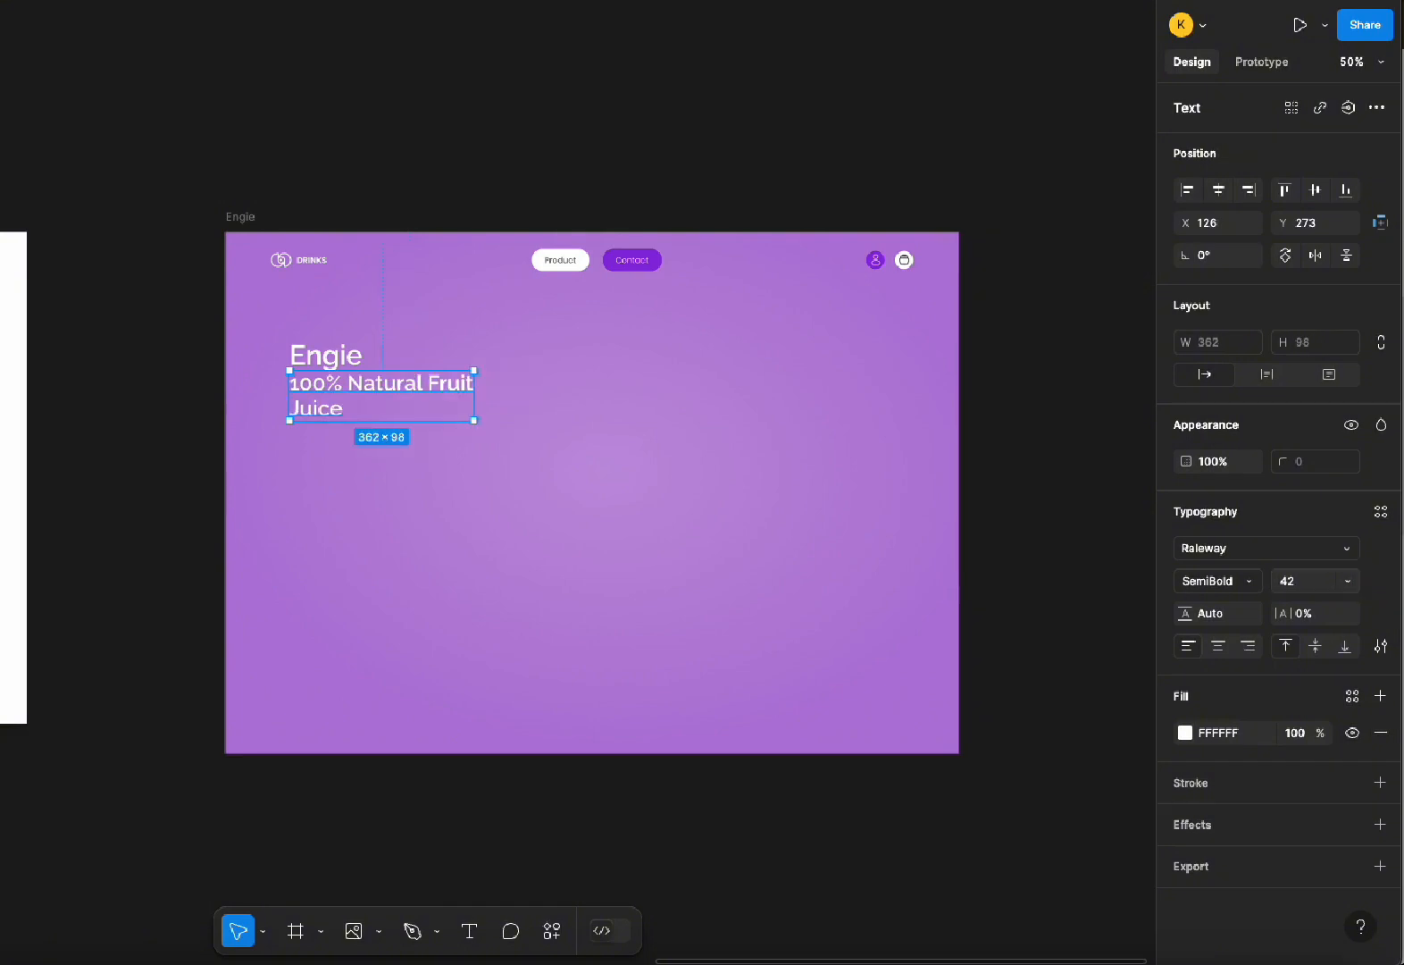
Combine the Engie heading and the 100% Natural Fruit Juice text in a vertical auto layout with a spacing of 2
shift+click(348, 357)
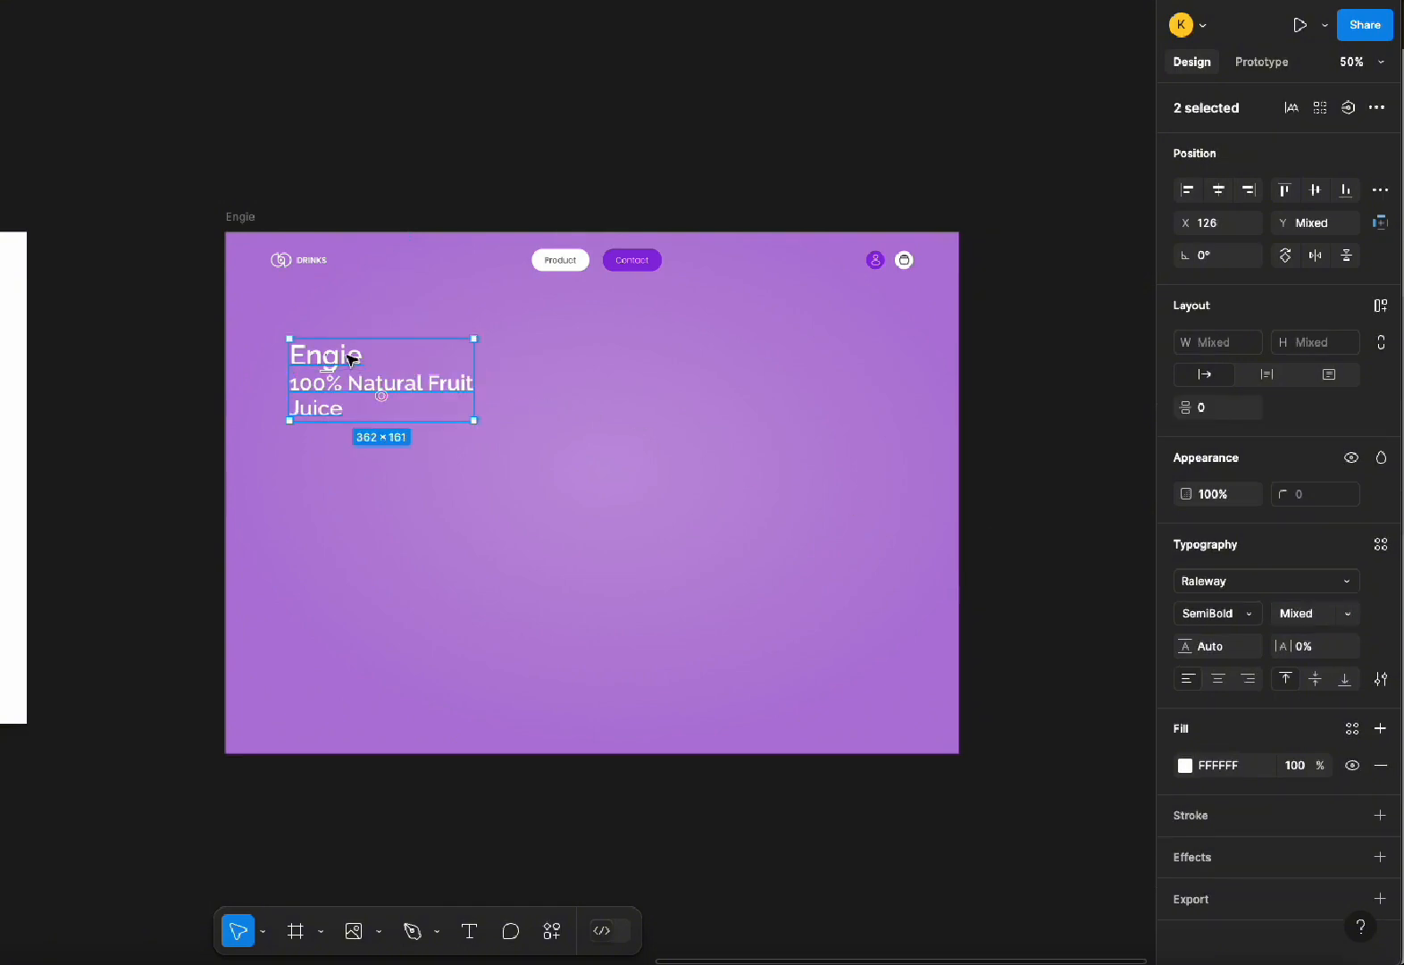
key(shift+a)
key(Escape)
click(358, 374)
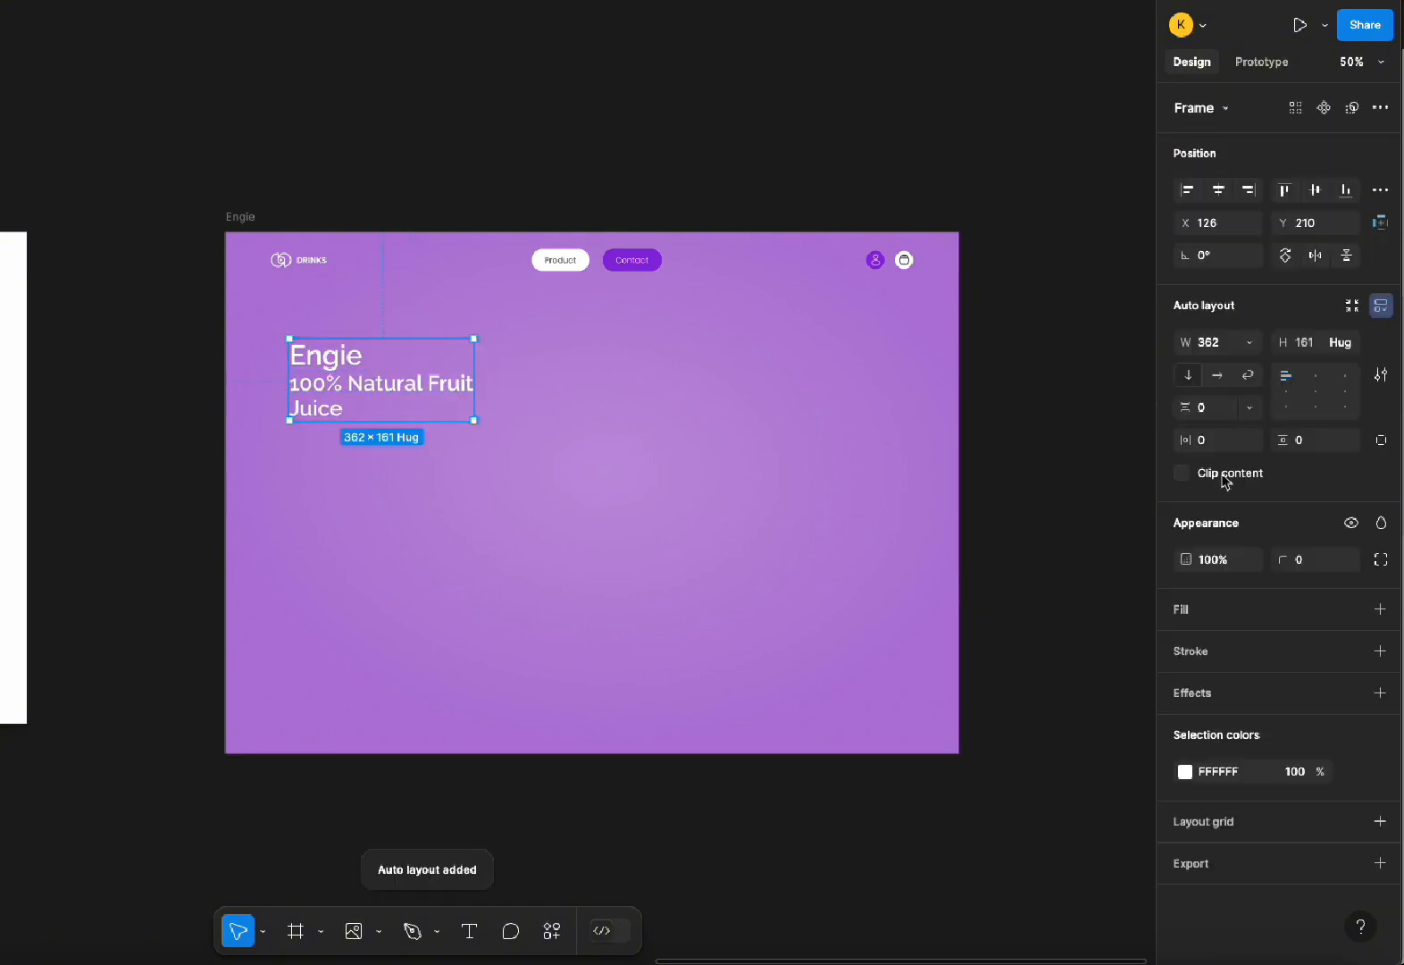
click(1211, 414)
text(2)
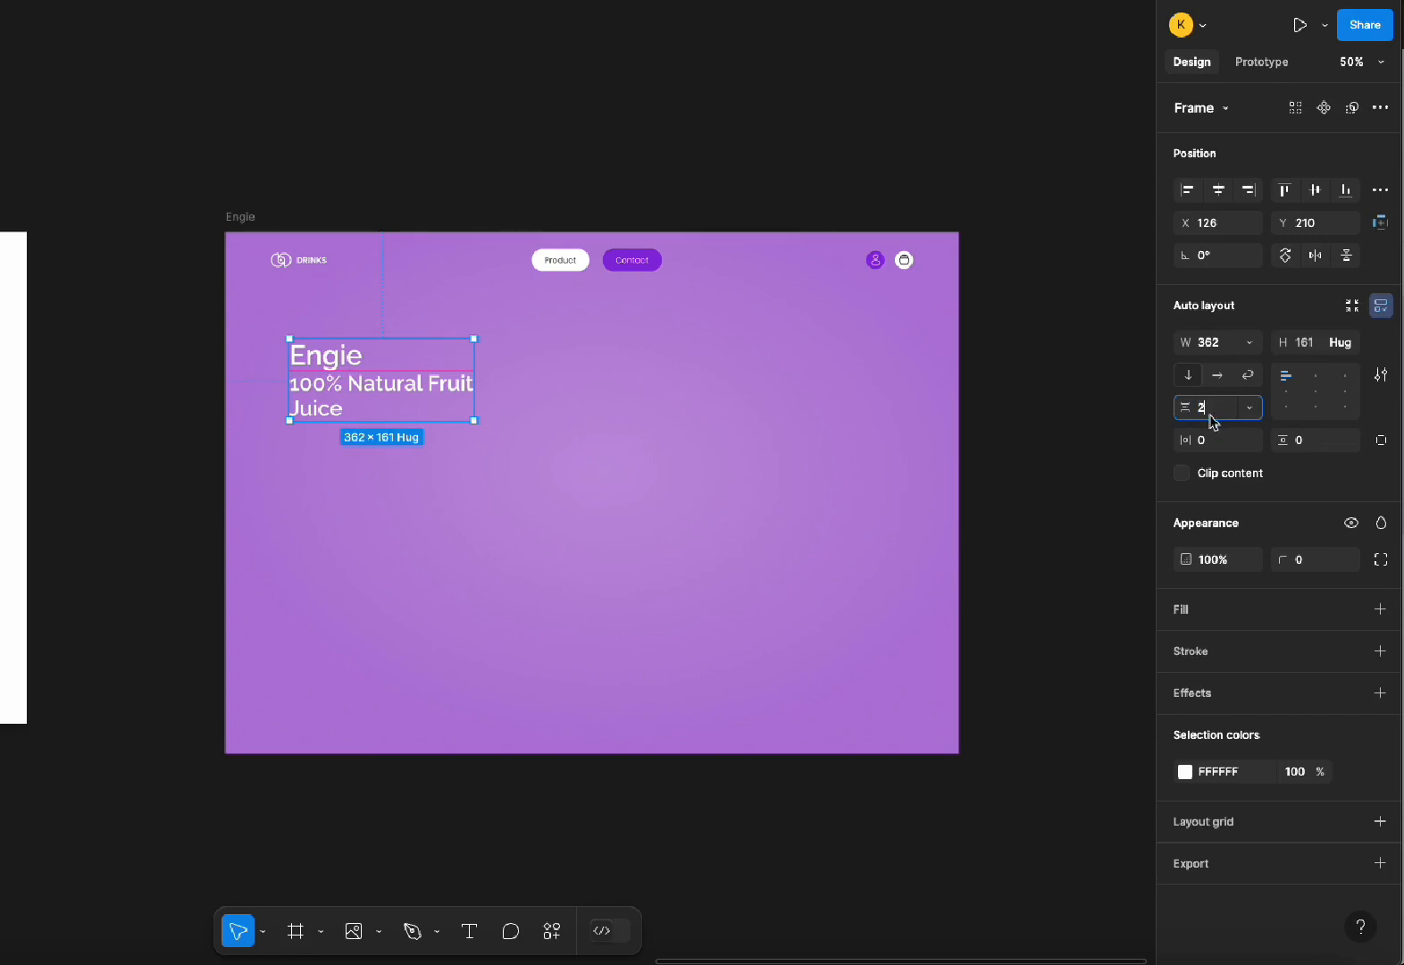
click(574, 423)
Move the hero text group so its left edge lines up with the DRINKS logo in the header
drag(366, 386, 346, 382)
click(548, 474)
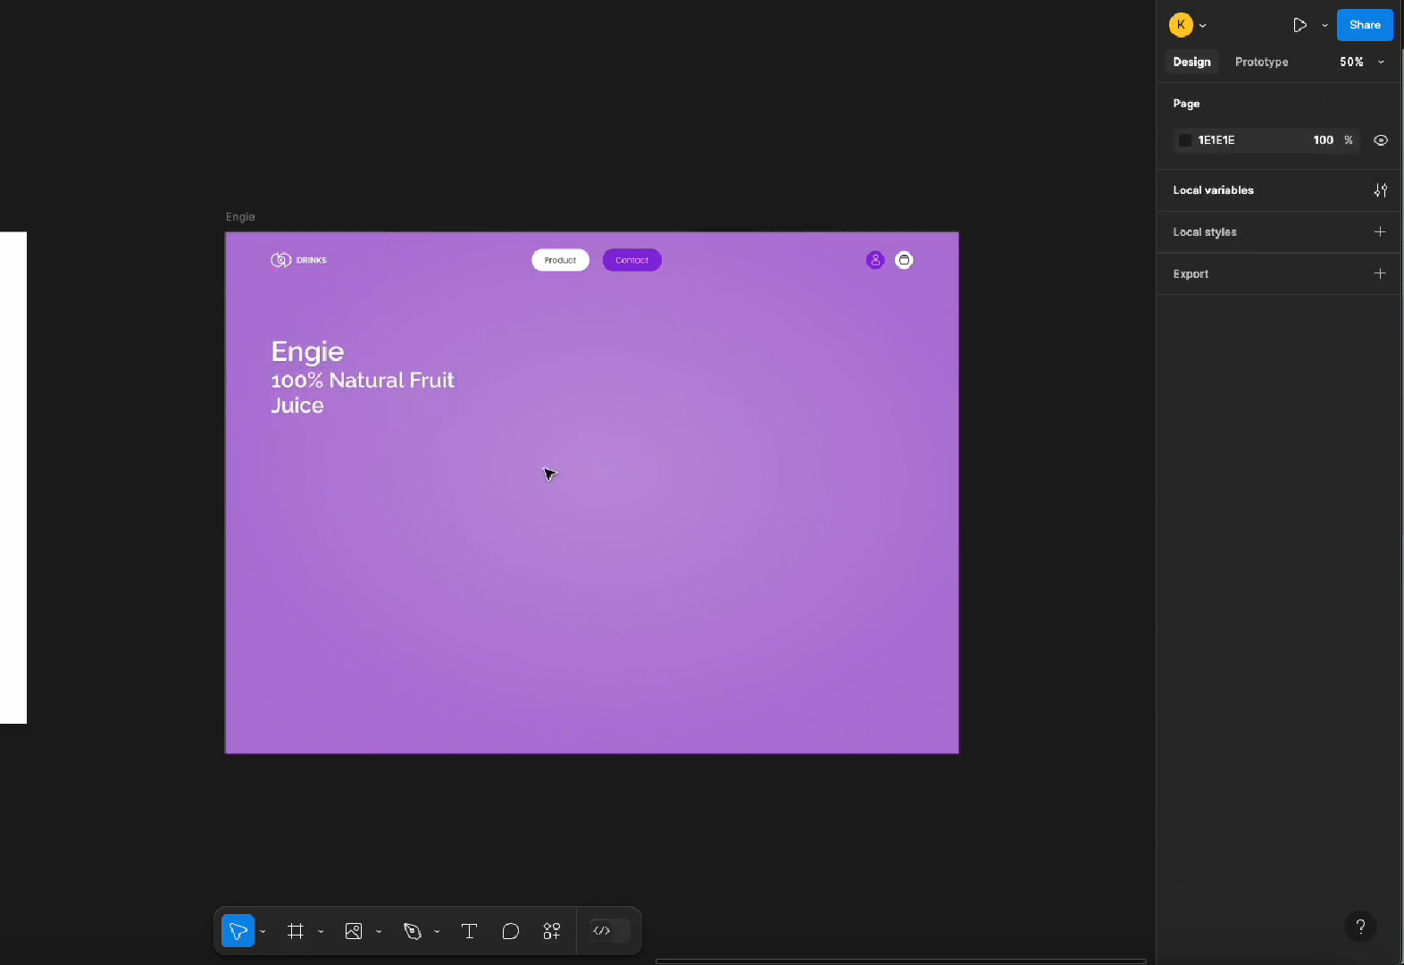
click(984, 376)
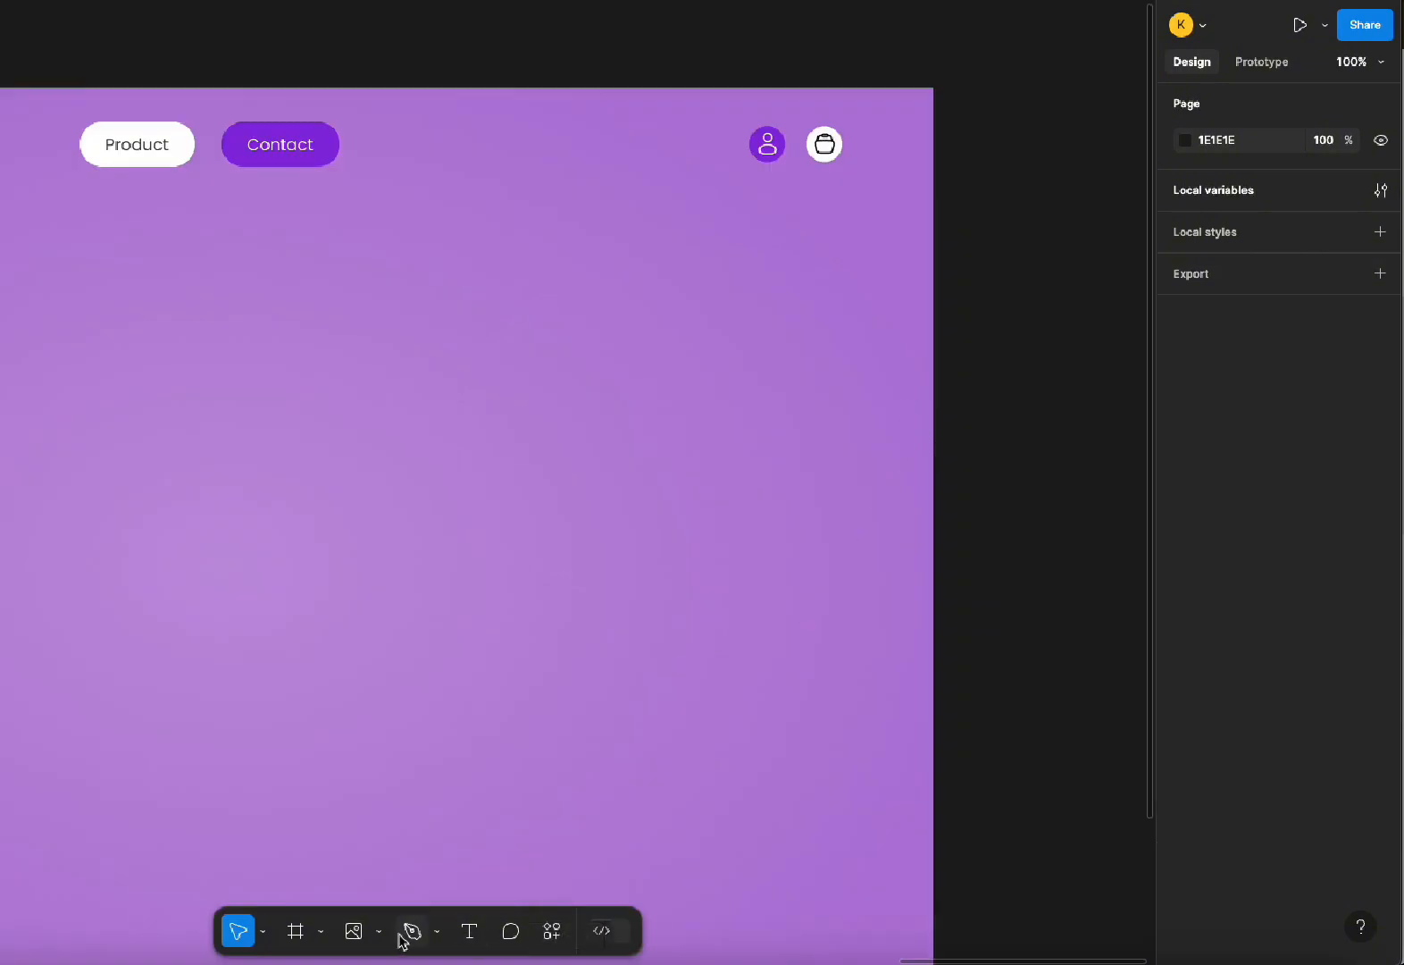
Draw a small frame below the header's account icon at about X 1187, Y 206, make it 35 × 35 and fill it white
click(295, 931)
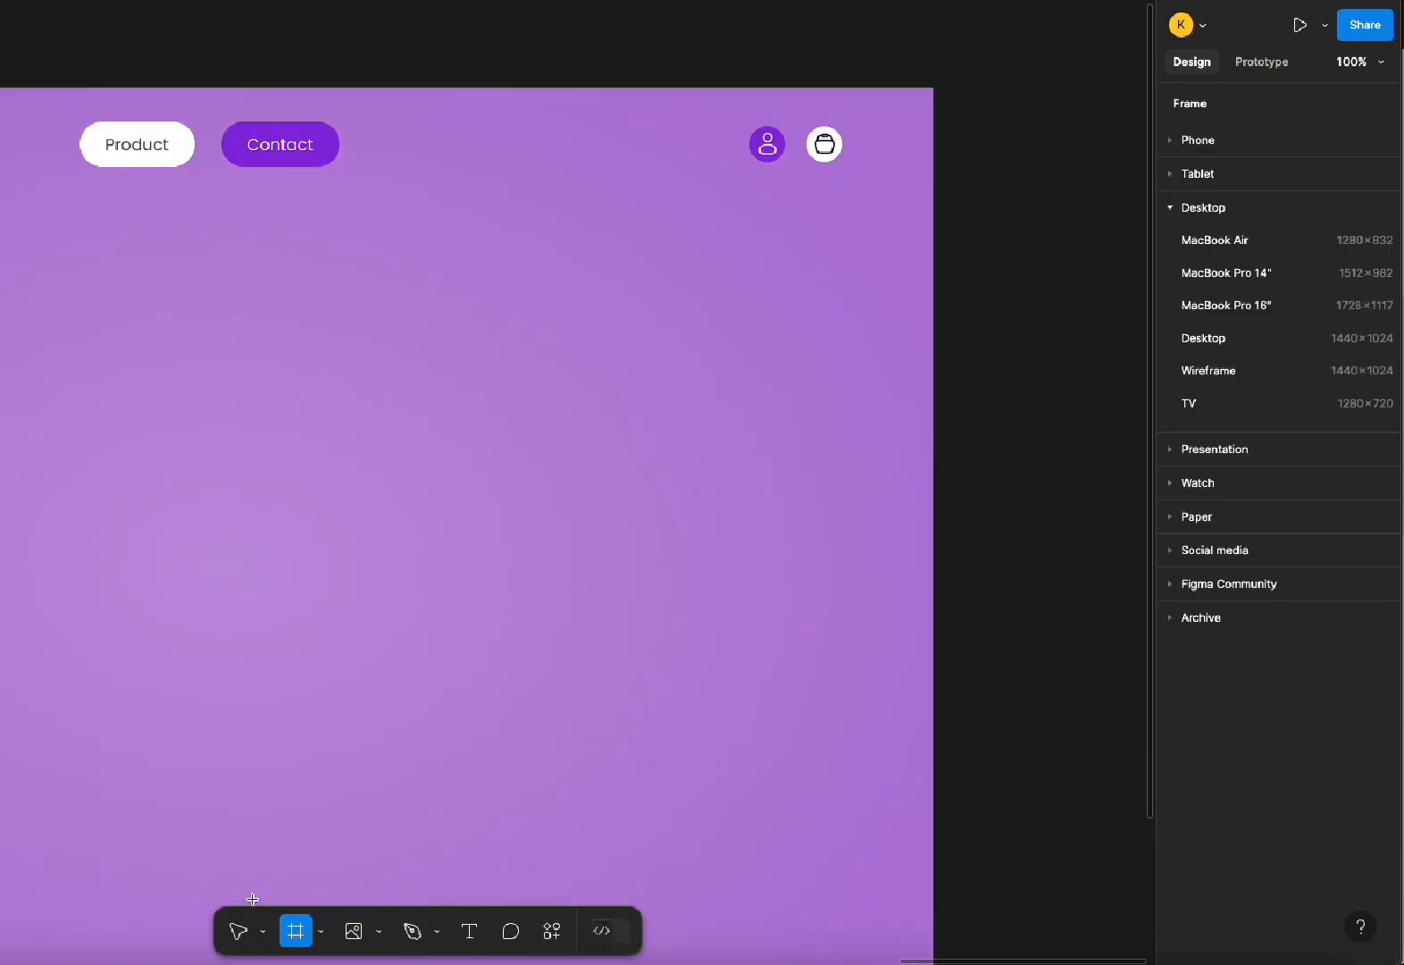
click(239, 933)
click(296, 931)
drag(675, 297, 711, 330)
click(1314, 343)
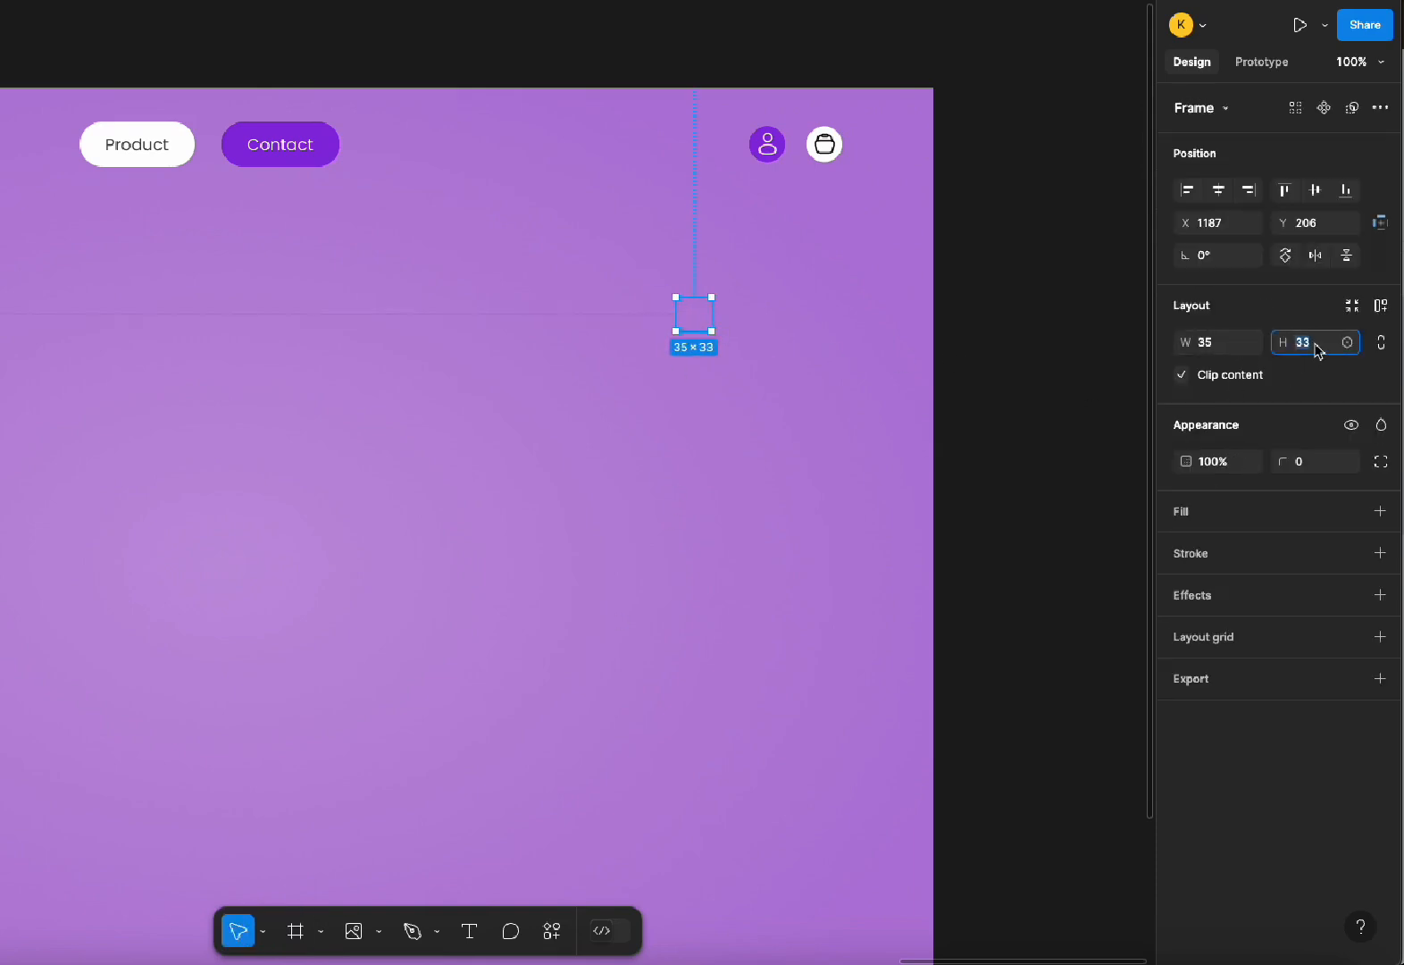
text(35)
click(1247, 522)
click(520, 332)
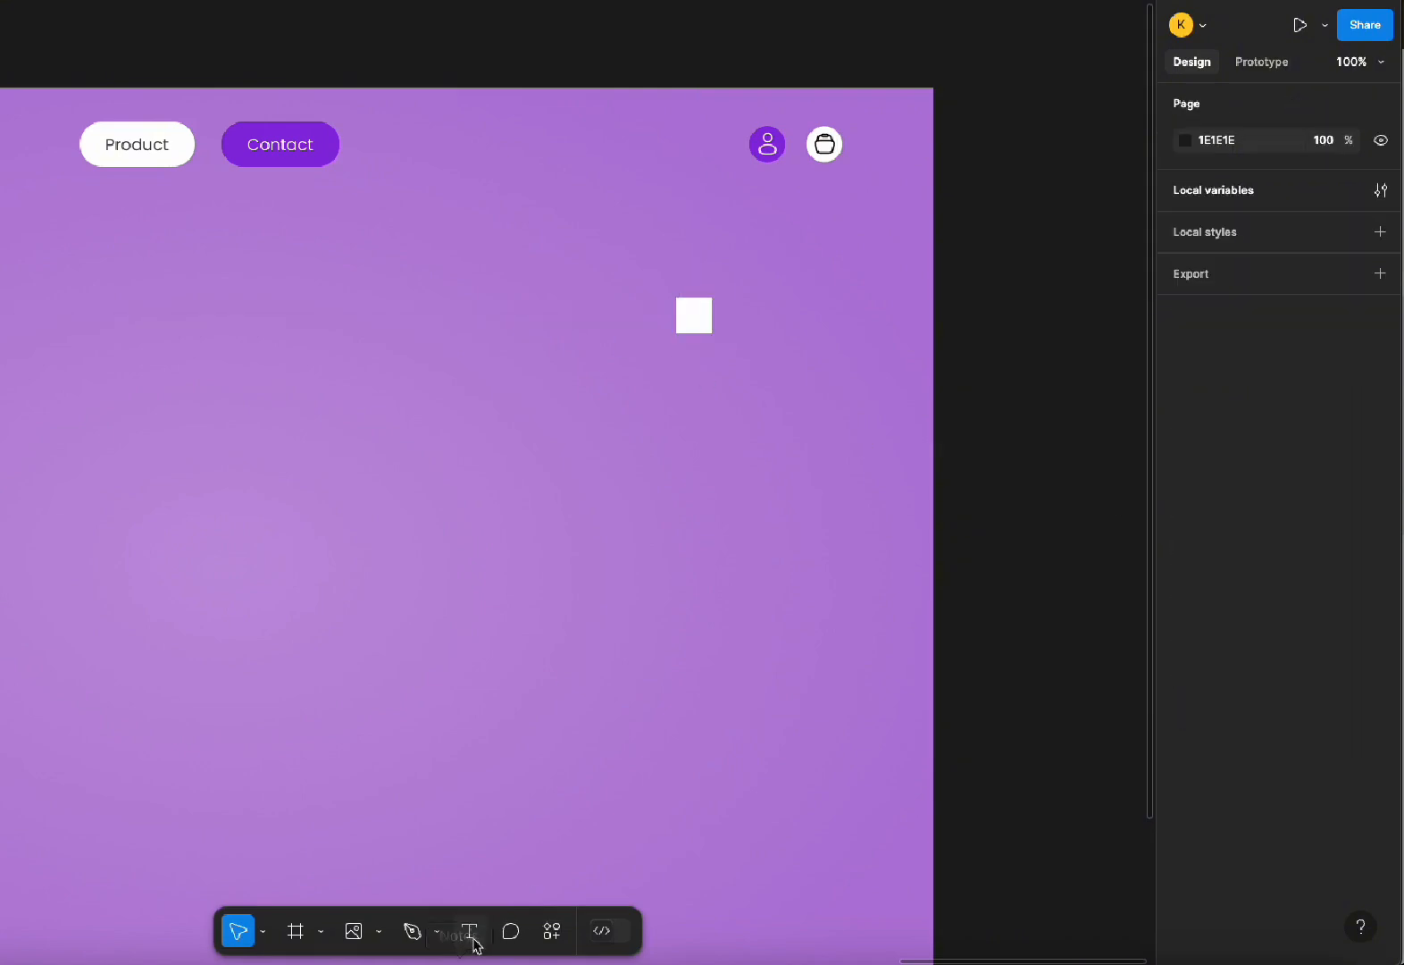
Add the text 50cl and place it just below the white square at about X 1144, Y 282
click(469, 930)
click(511, 595)
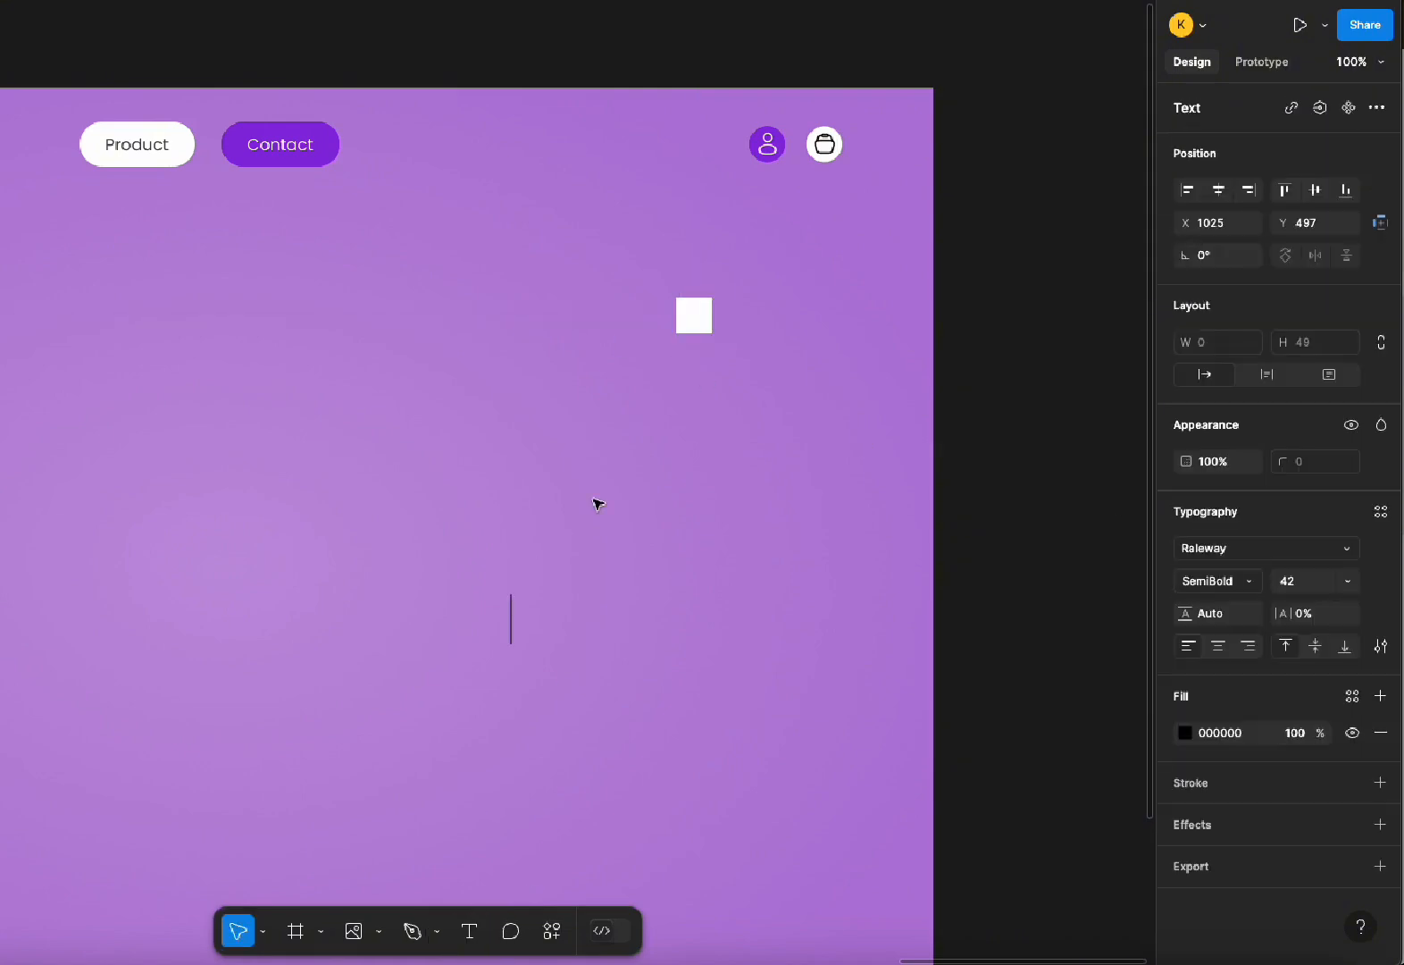
text(50)
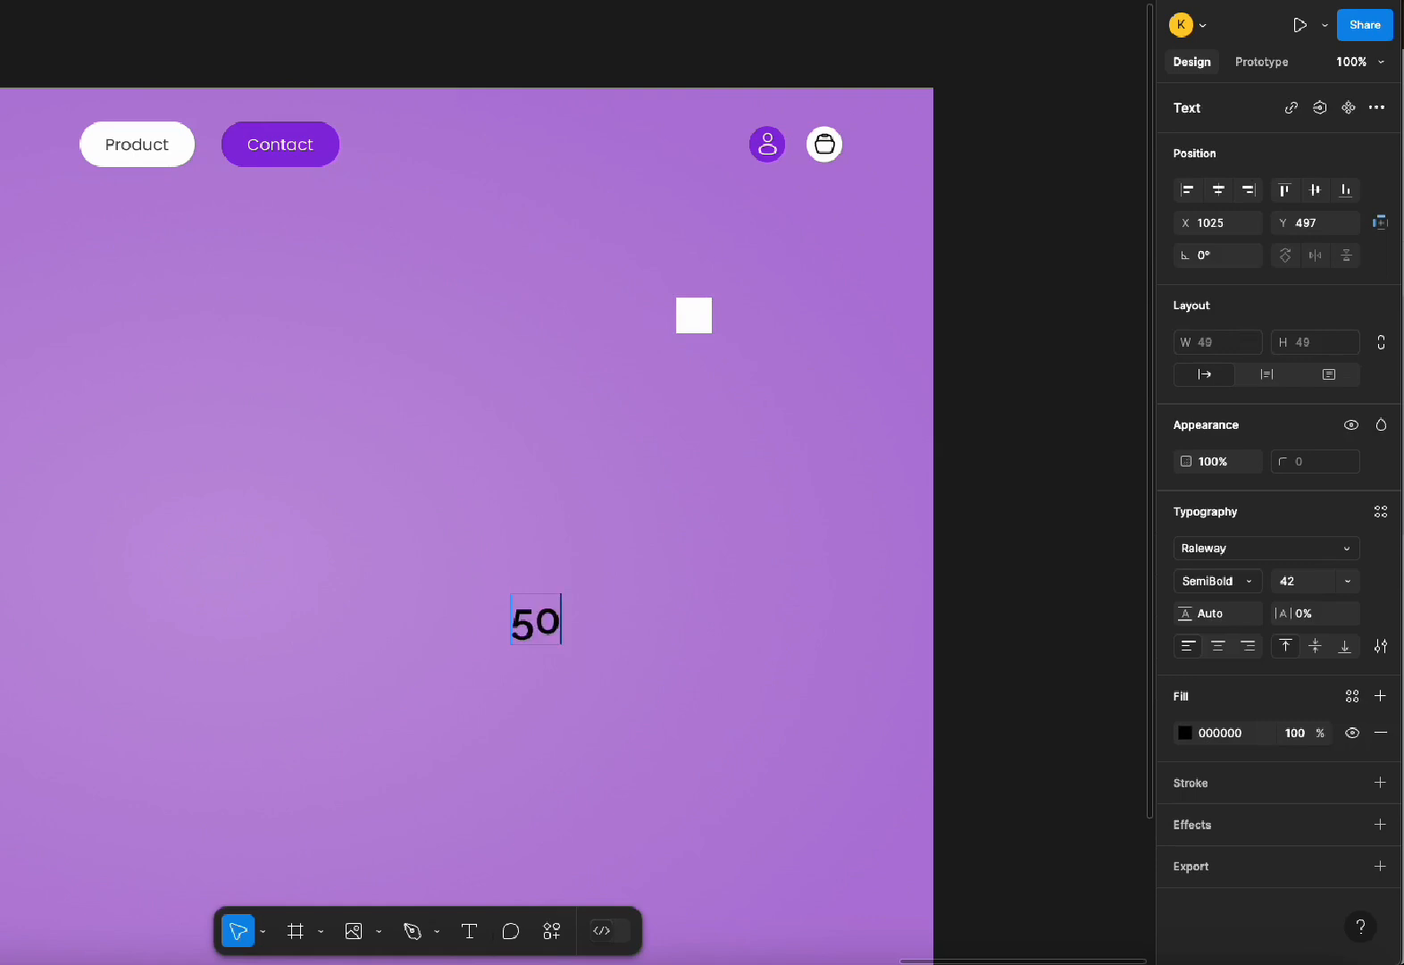
text(cl)
key(Escape)
drag(554, 619, 676, 409)
Set the 50cl text to Poppins Regular at size 12
click(1253, 548)
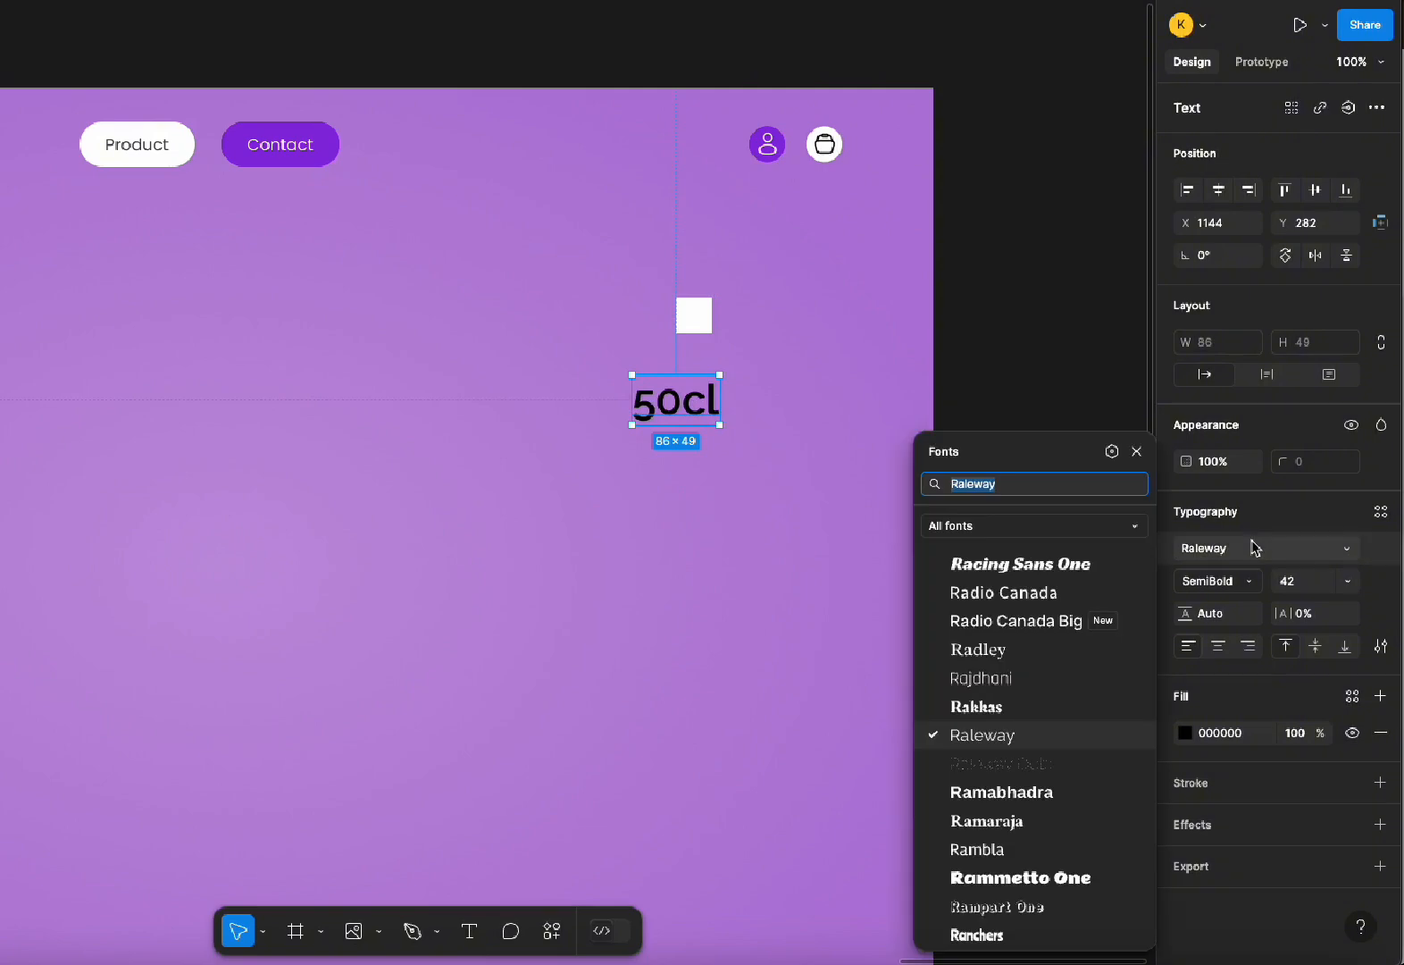
text(popp)
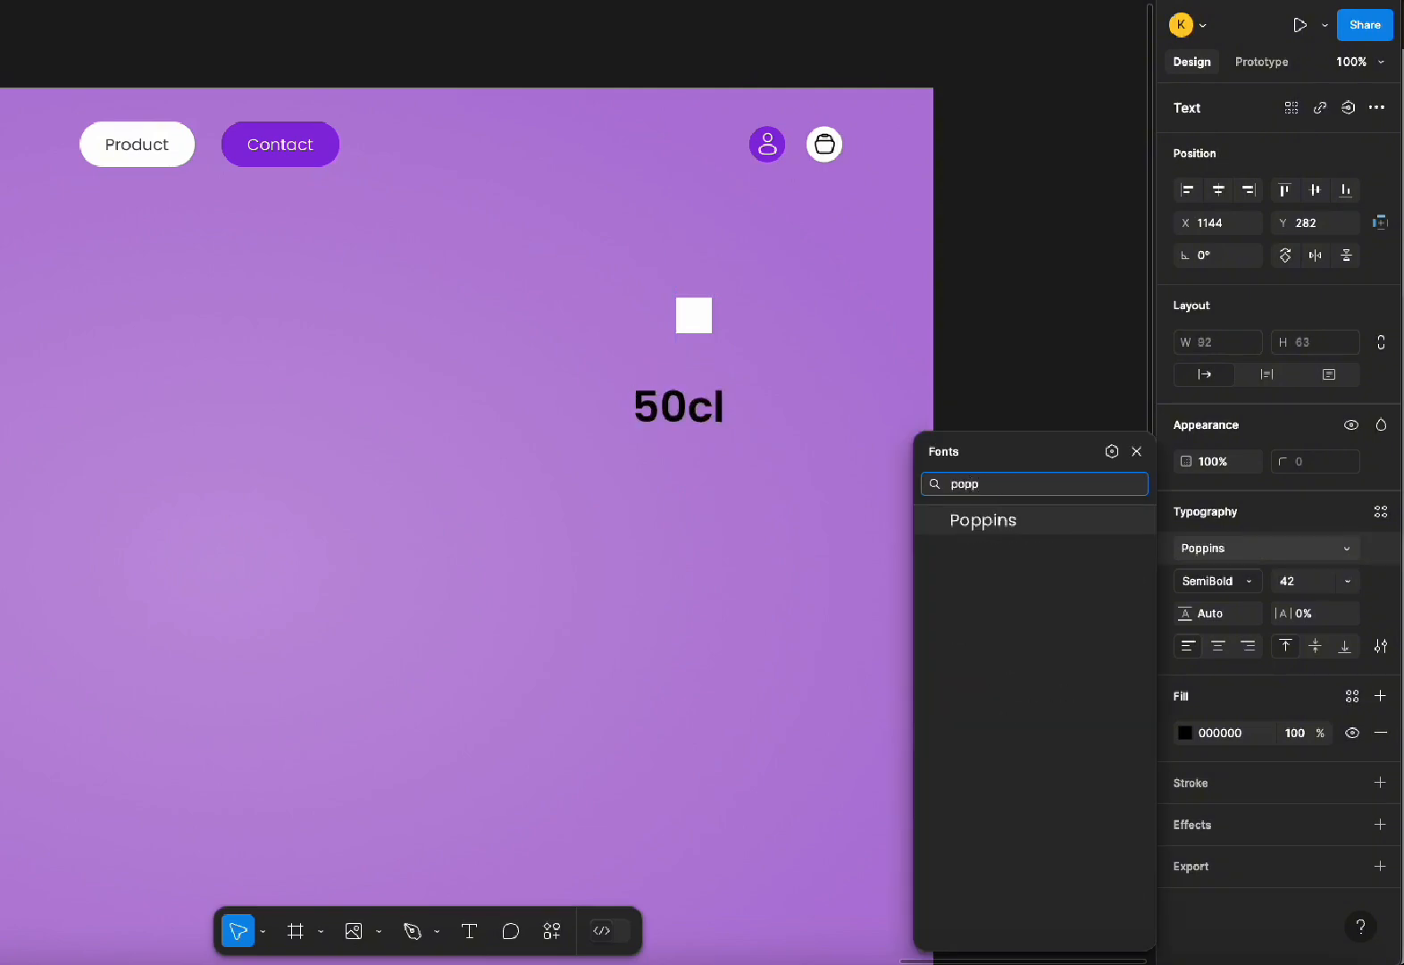
key(Return)
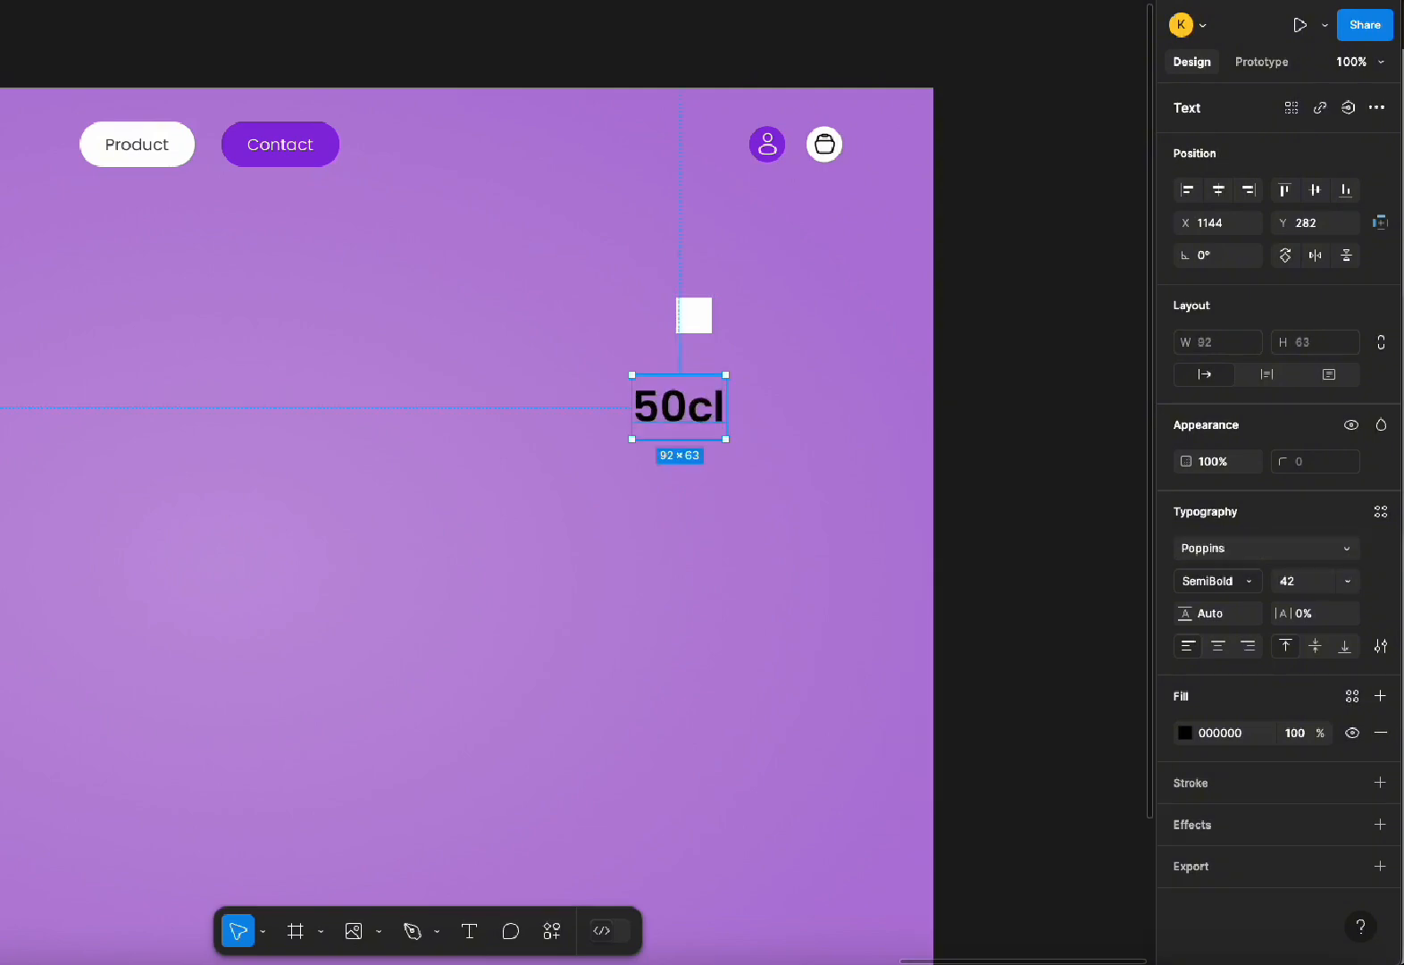
click(1313, 585)
text(12)
key(Return)
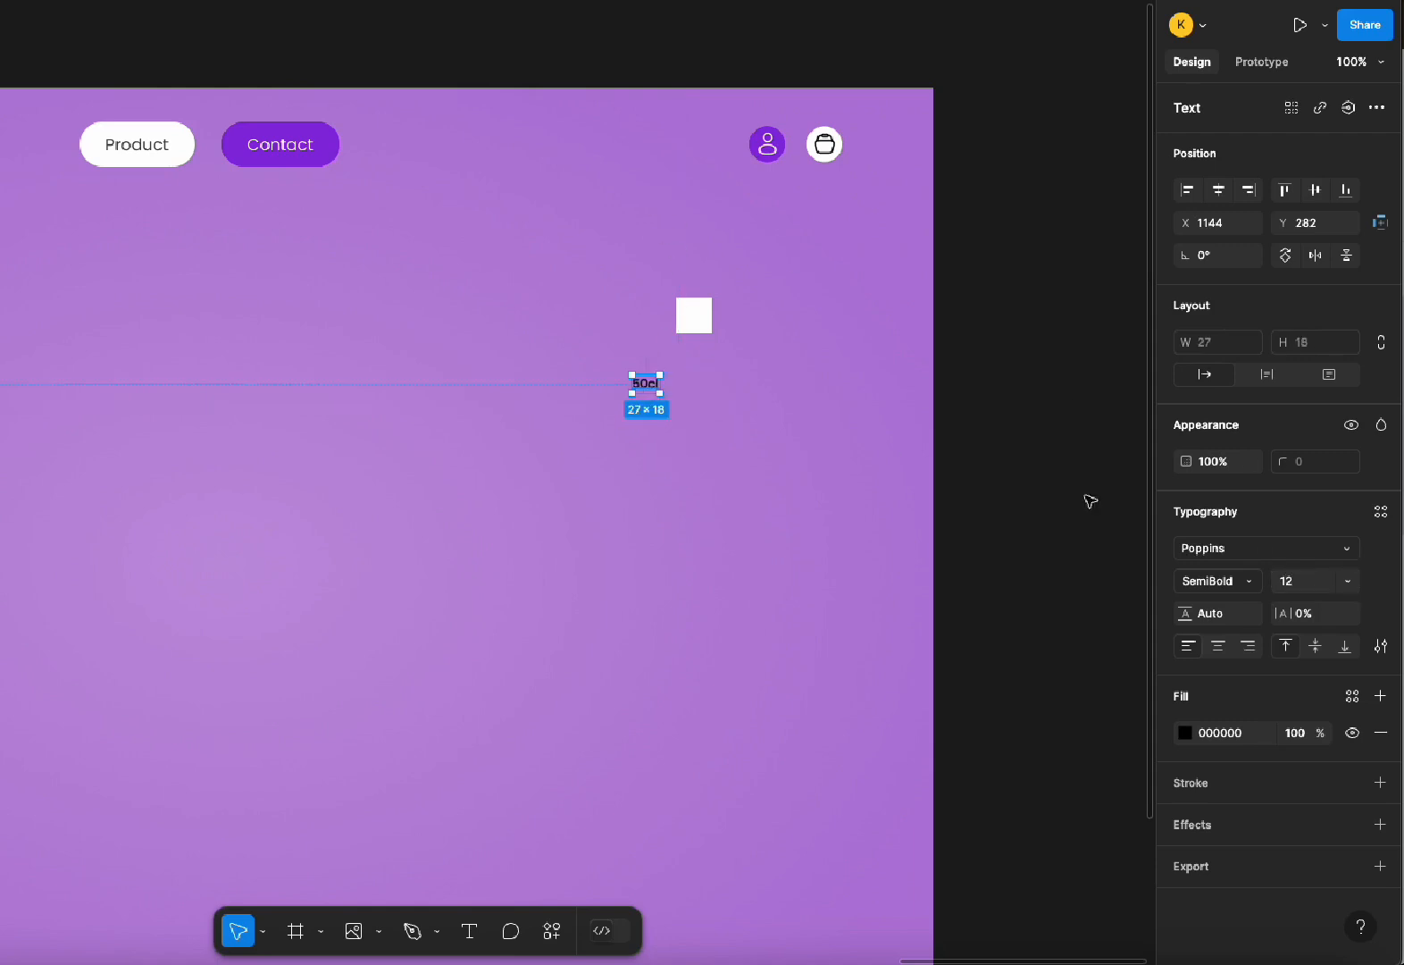
click(1233, 581)
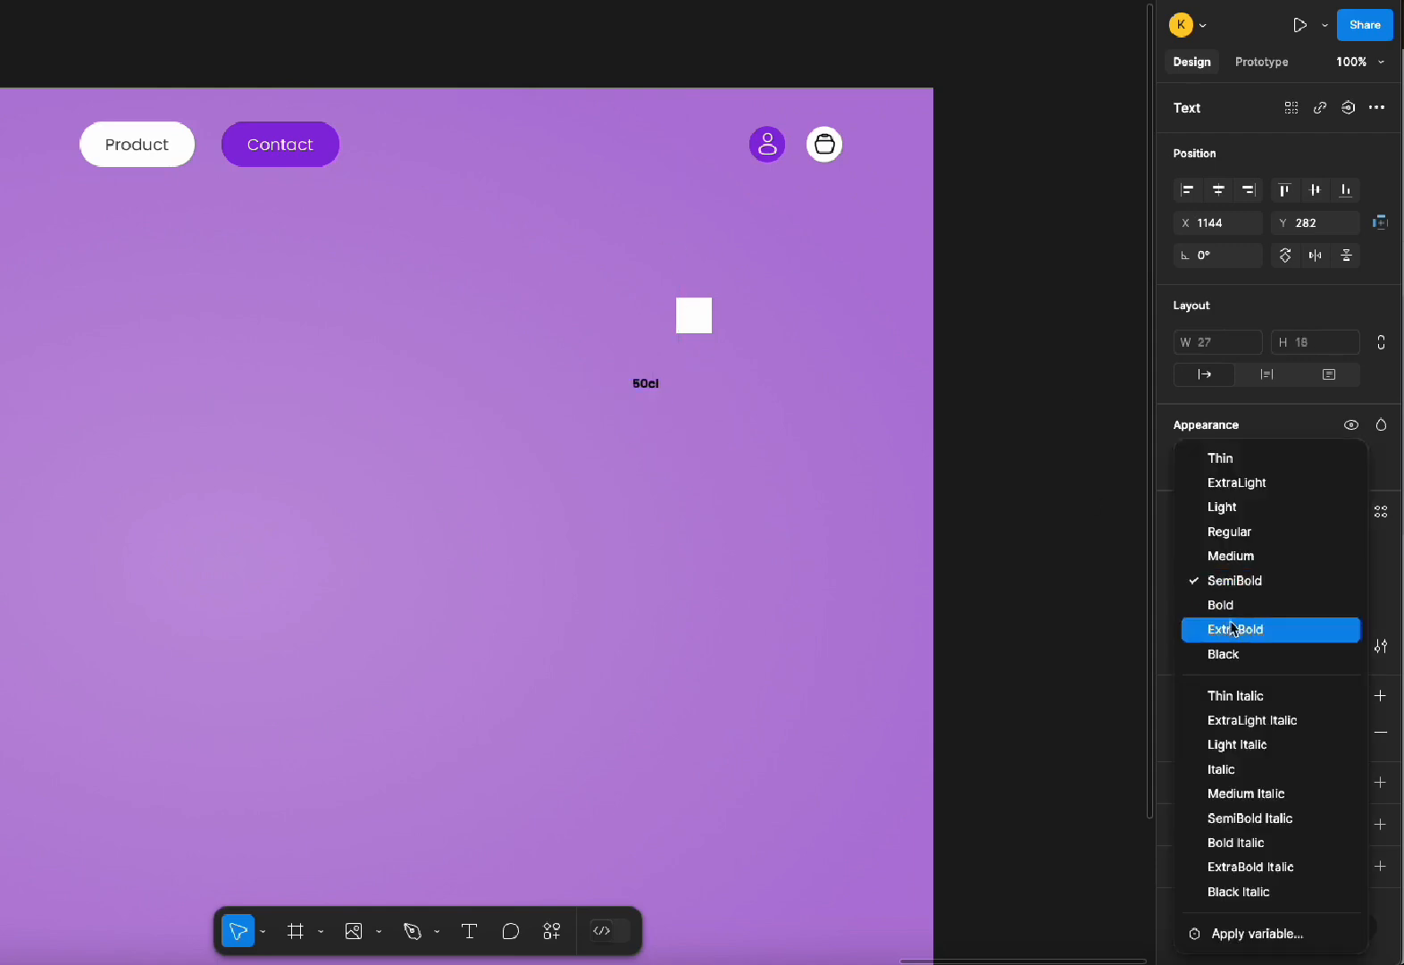
click(1231, 540)
Centre the 50cl text inside the white square and round the square into a circle with a corner radius of 25
drag(641, 393, 691, 322)
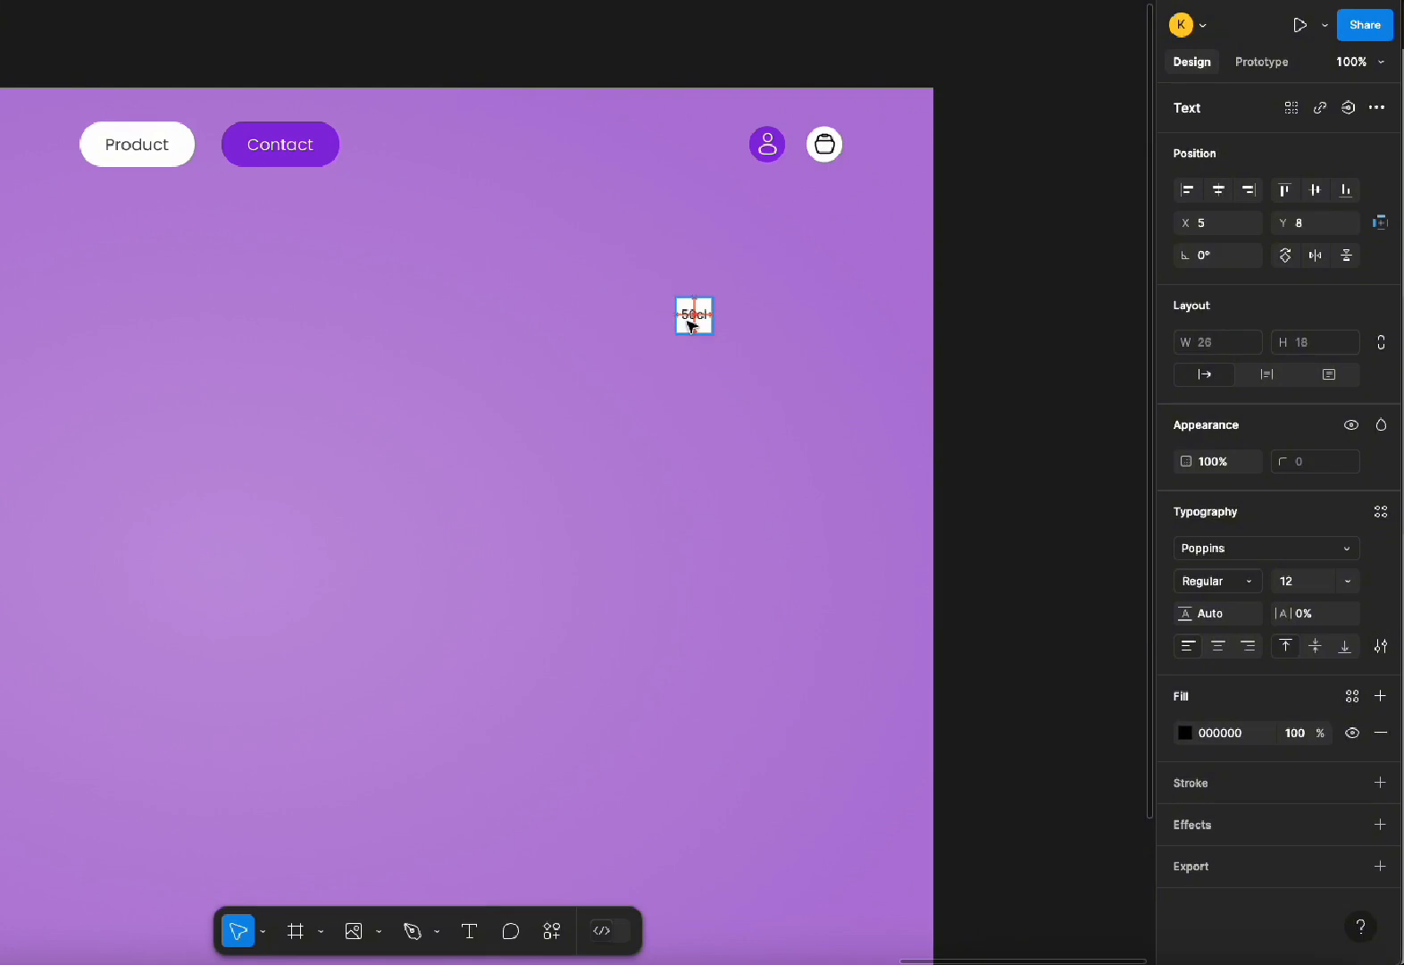
click(680, 285)
click(709, 329)
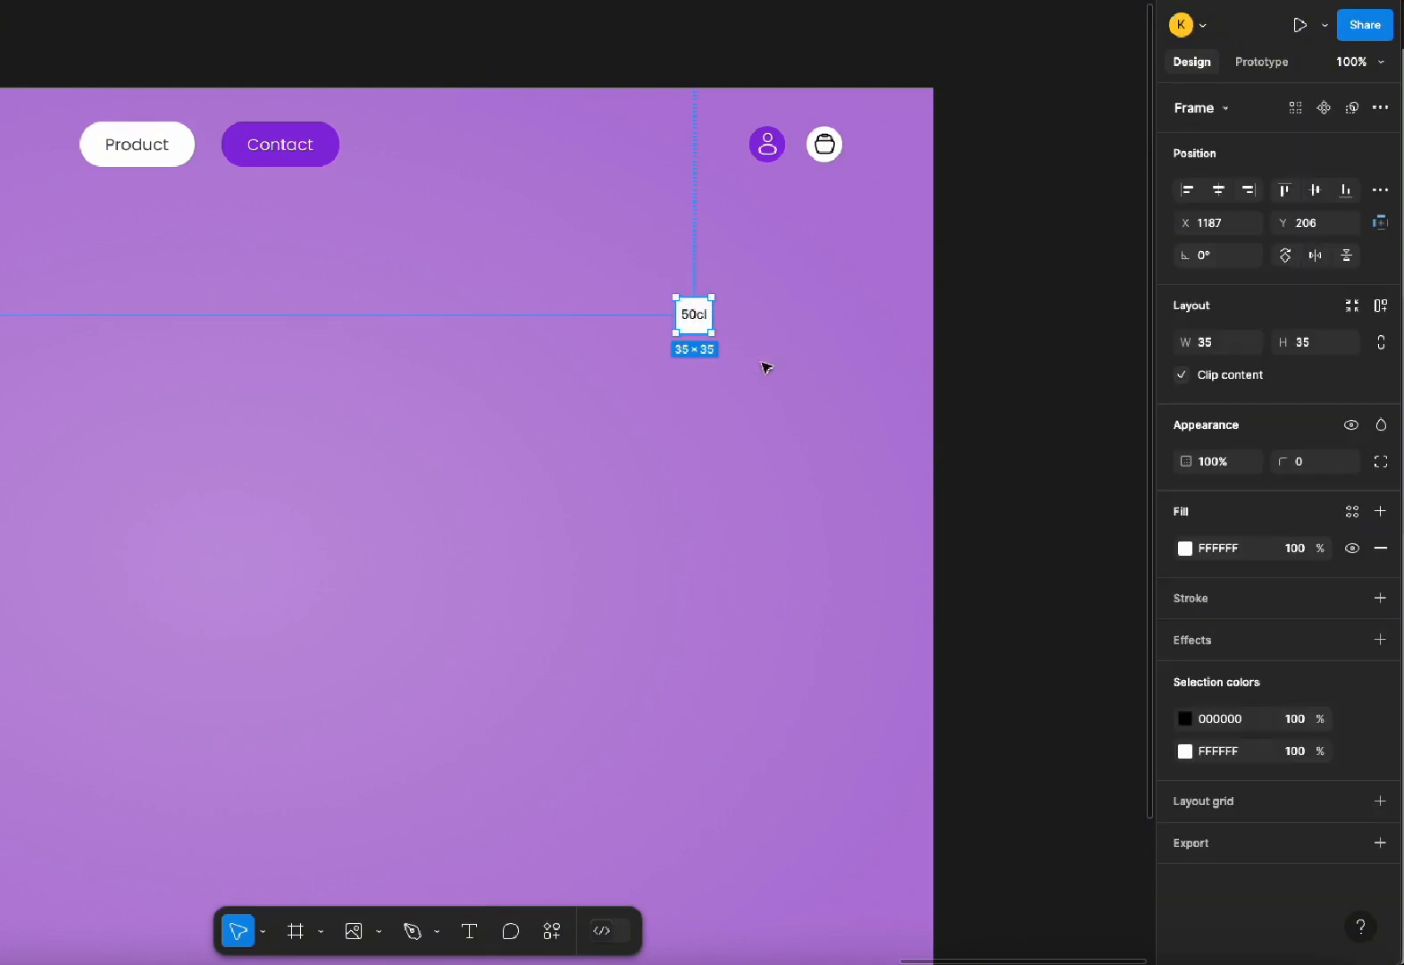
click(1310, 470)
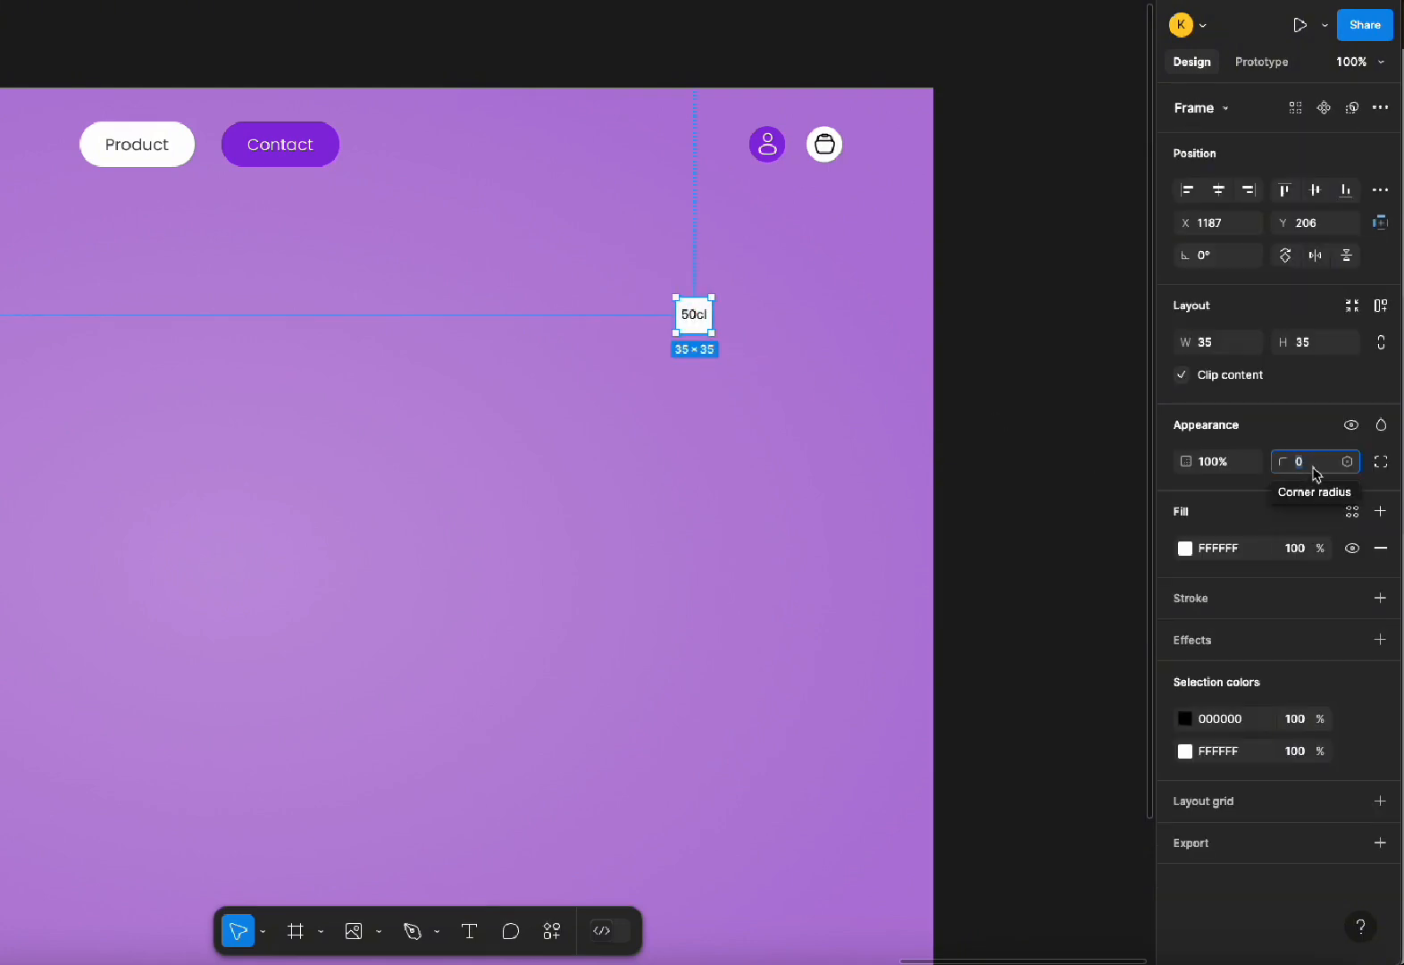
text(25)
key(Return)
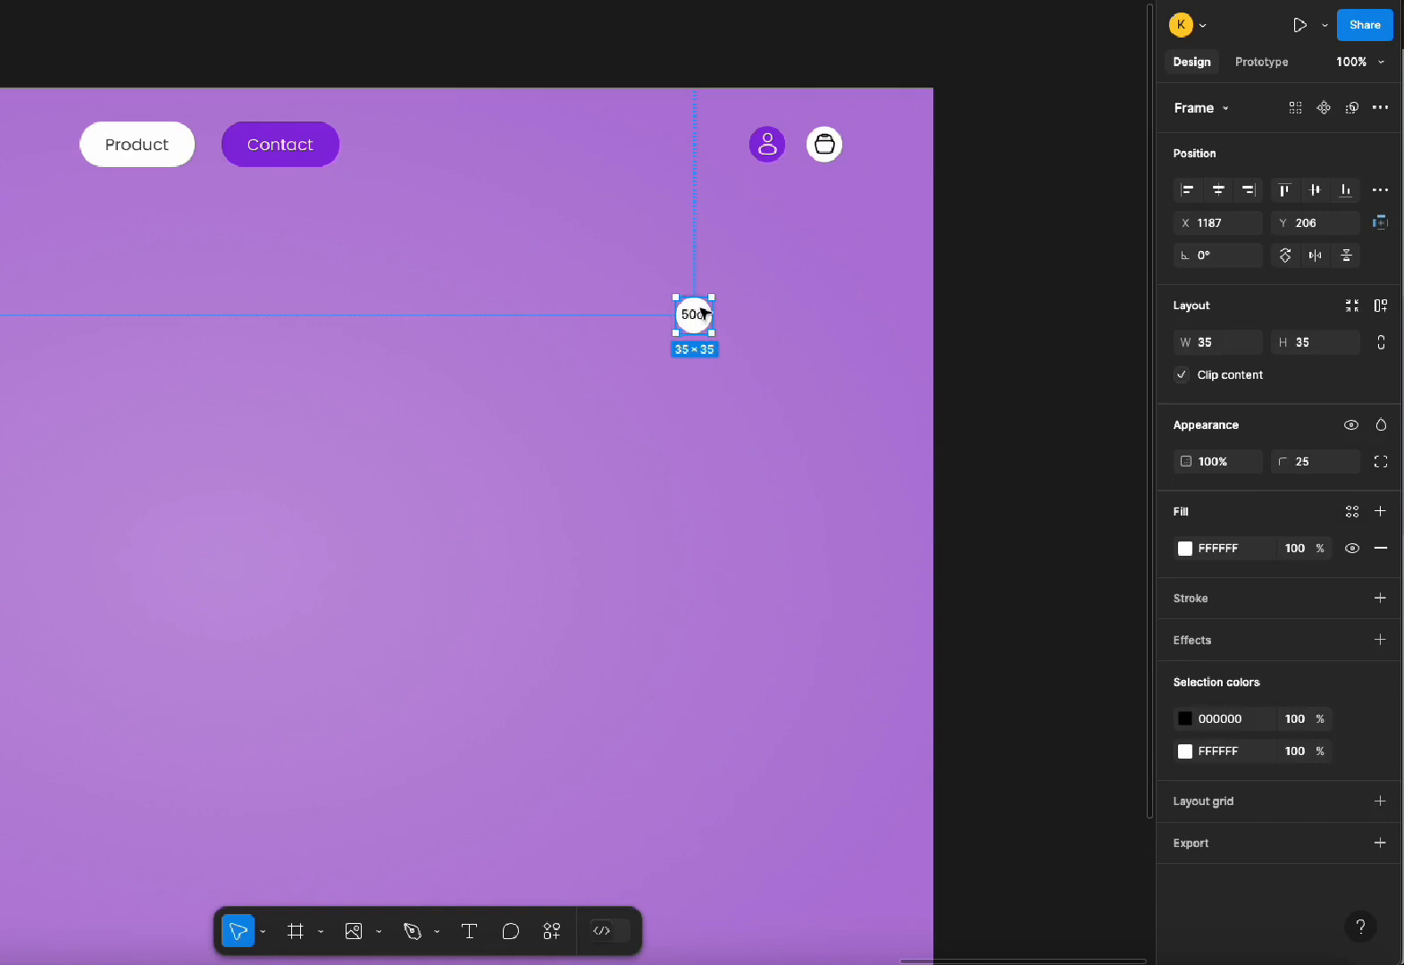
Set the 50cl label's font size to 10 and re-centre it in the white circle
scroll(815, 316, up, 5)
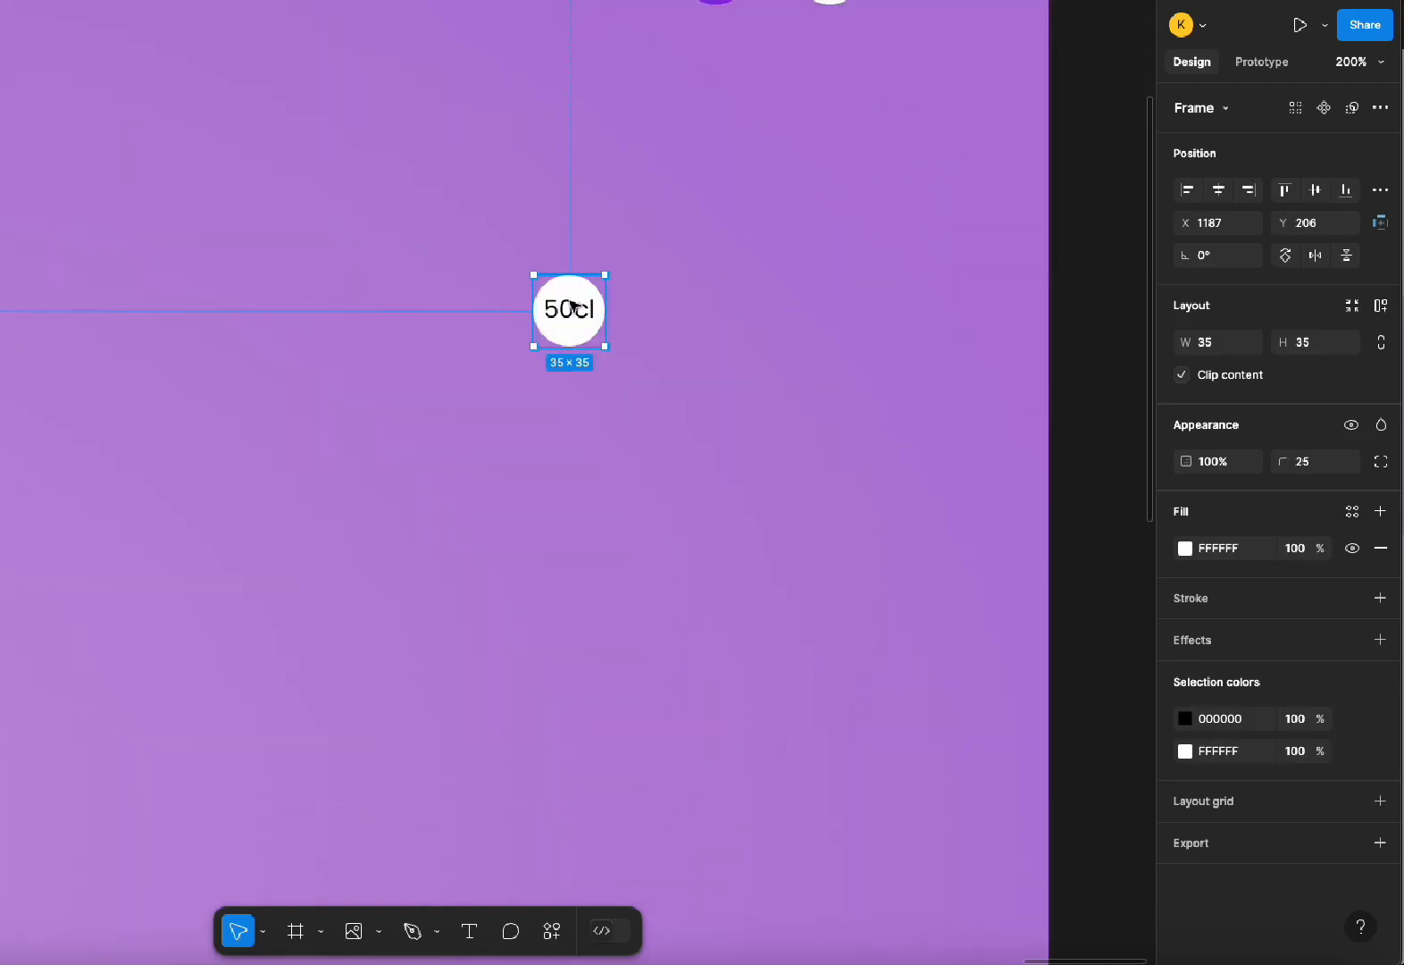
double_click(572, 307)
click(692, 348)
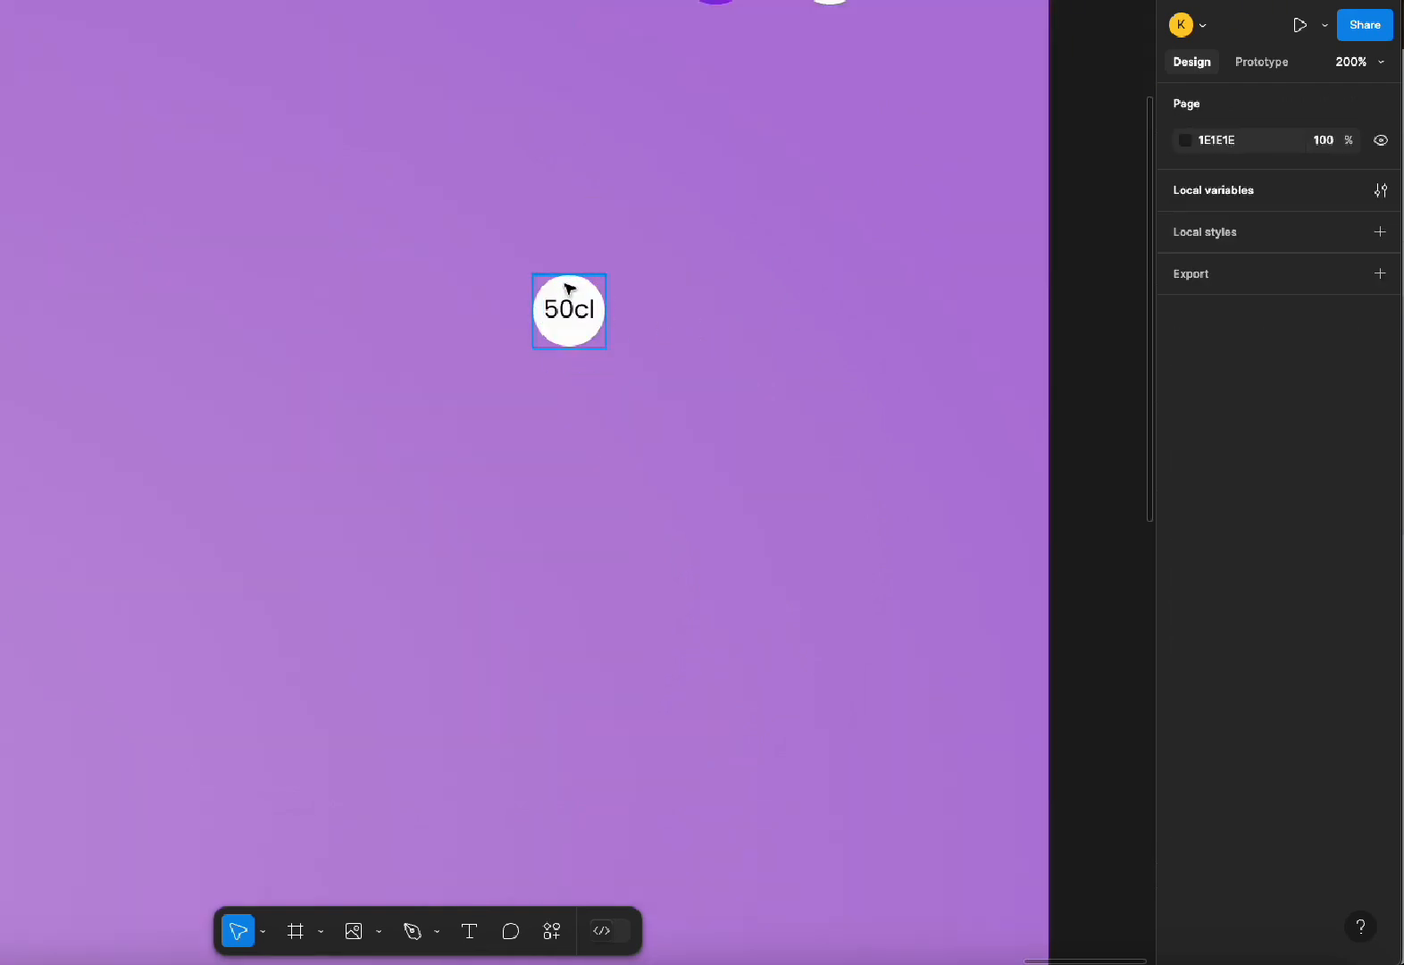
click(571, 310)
double_click(571, 309)
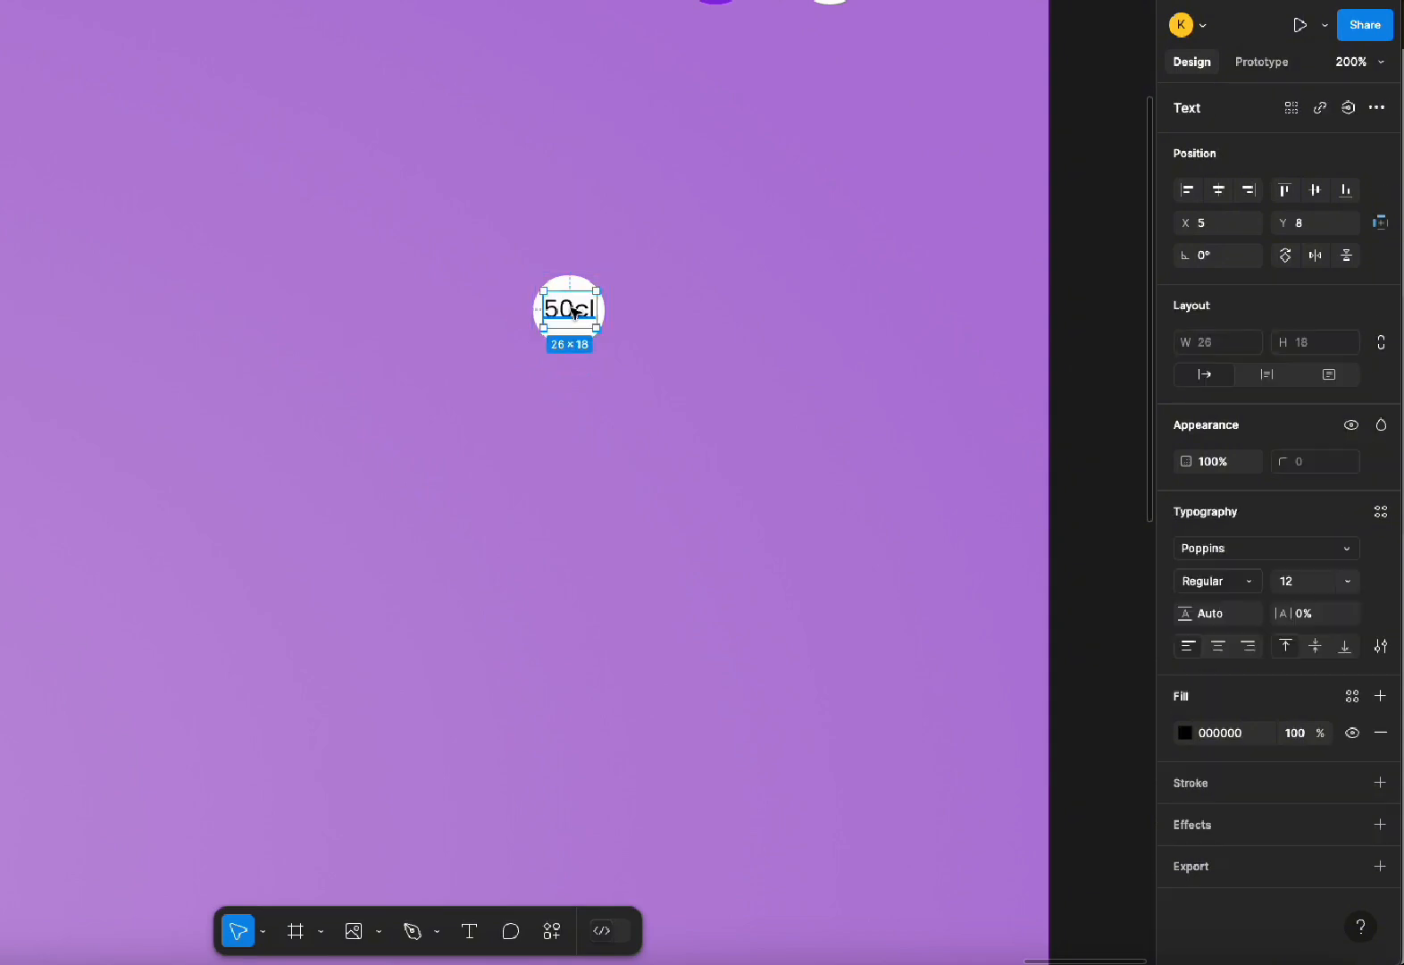
click(1306, 591)
key(Return)
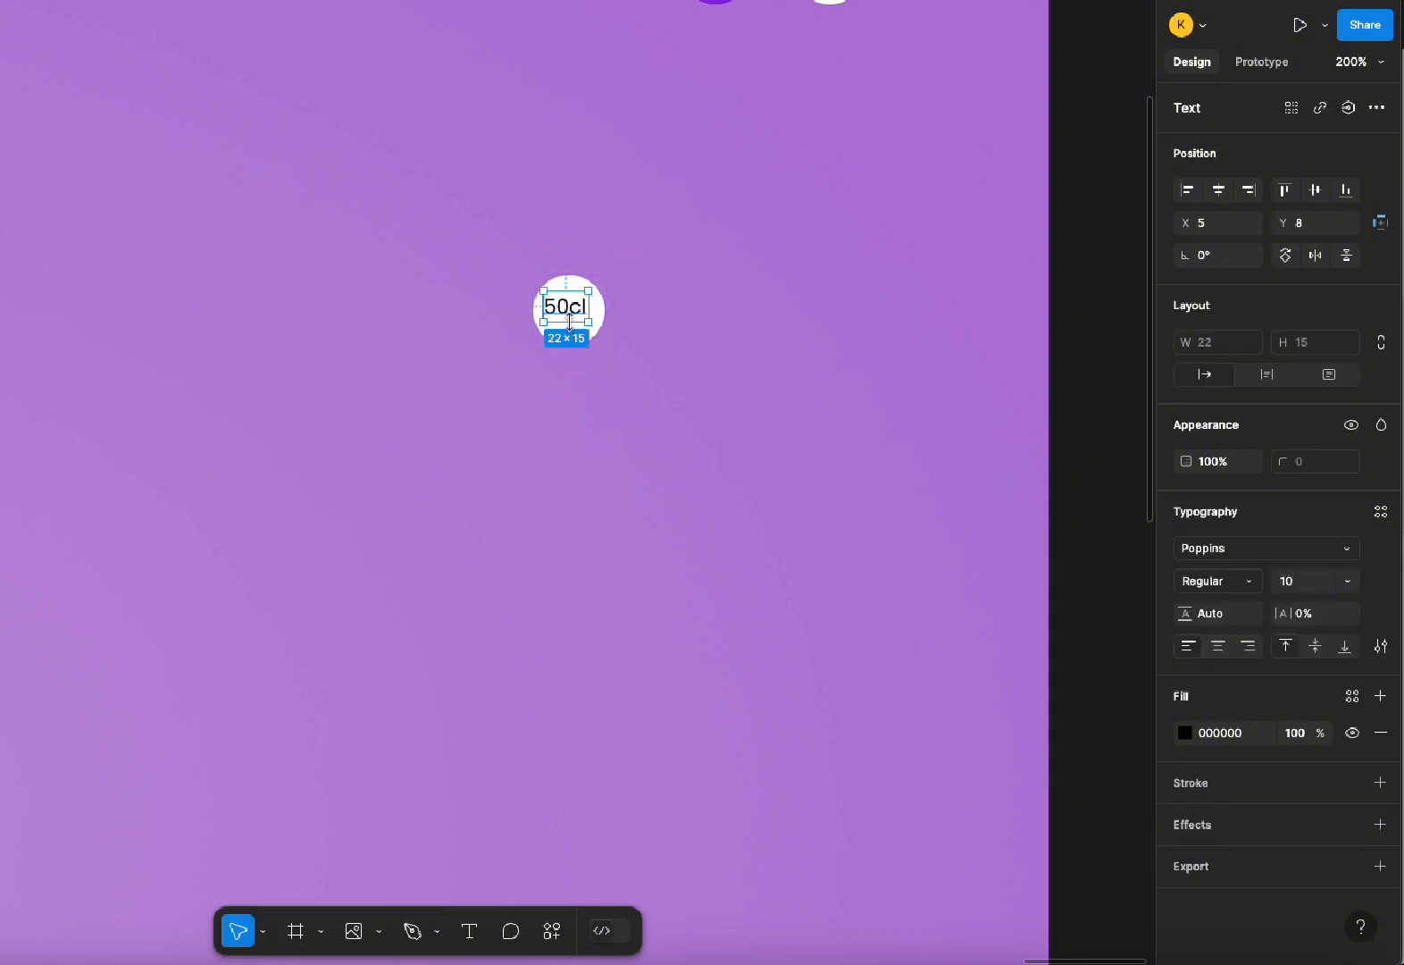
click(632, 372)
click(573, 306)
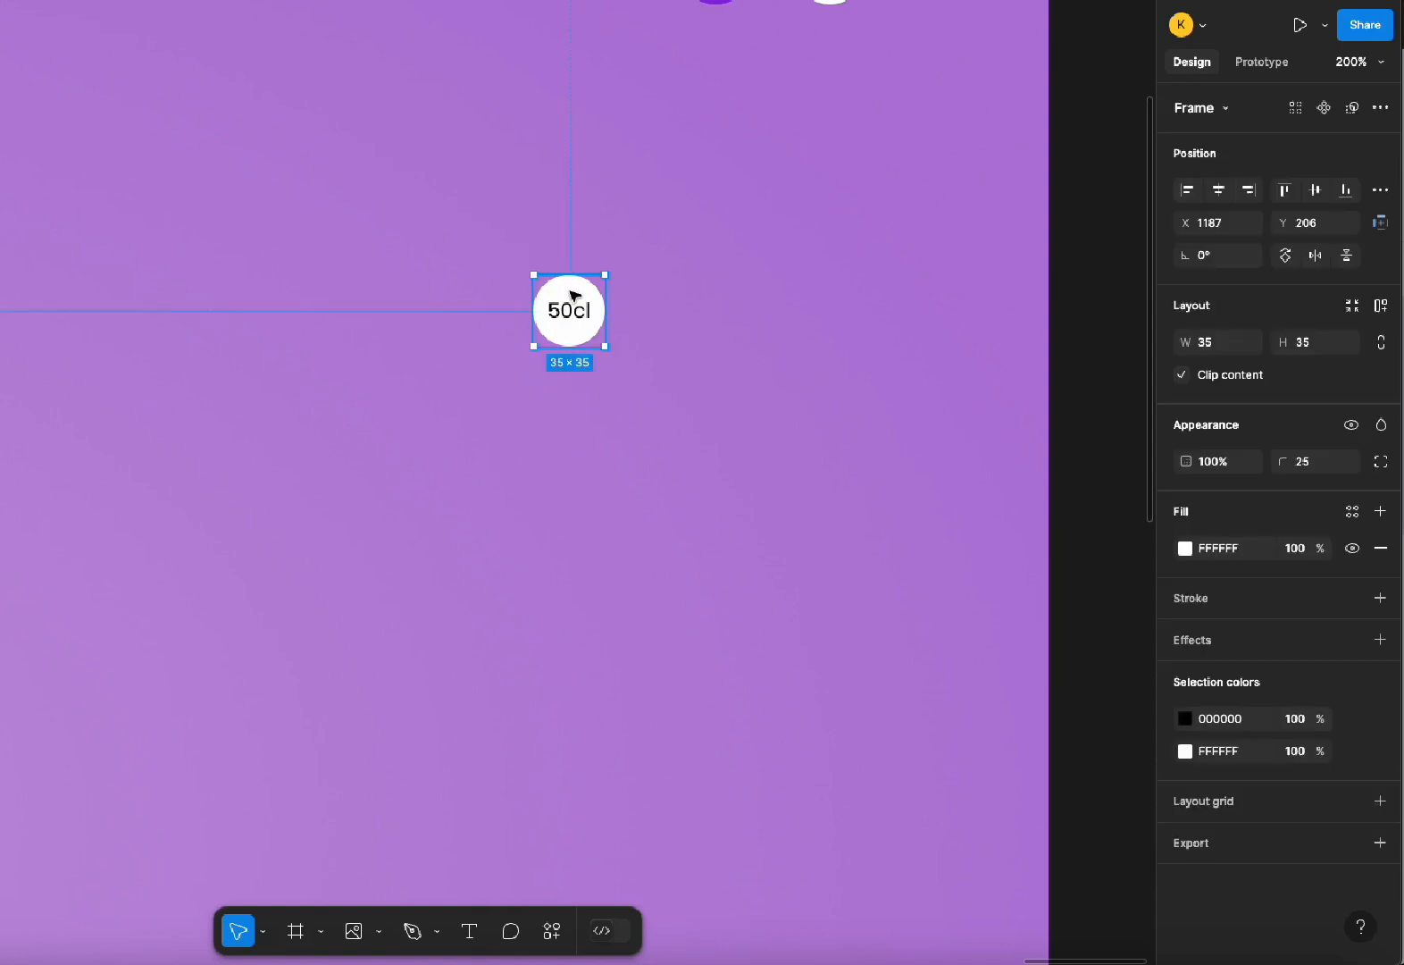
Duplicate the 50cl circle twice in a row beside the original and combine all three in a horizontal auto layout
drag(589, 313, 683, 312)
drag(683, 313, 759, 314)
shift+click(667, 313)
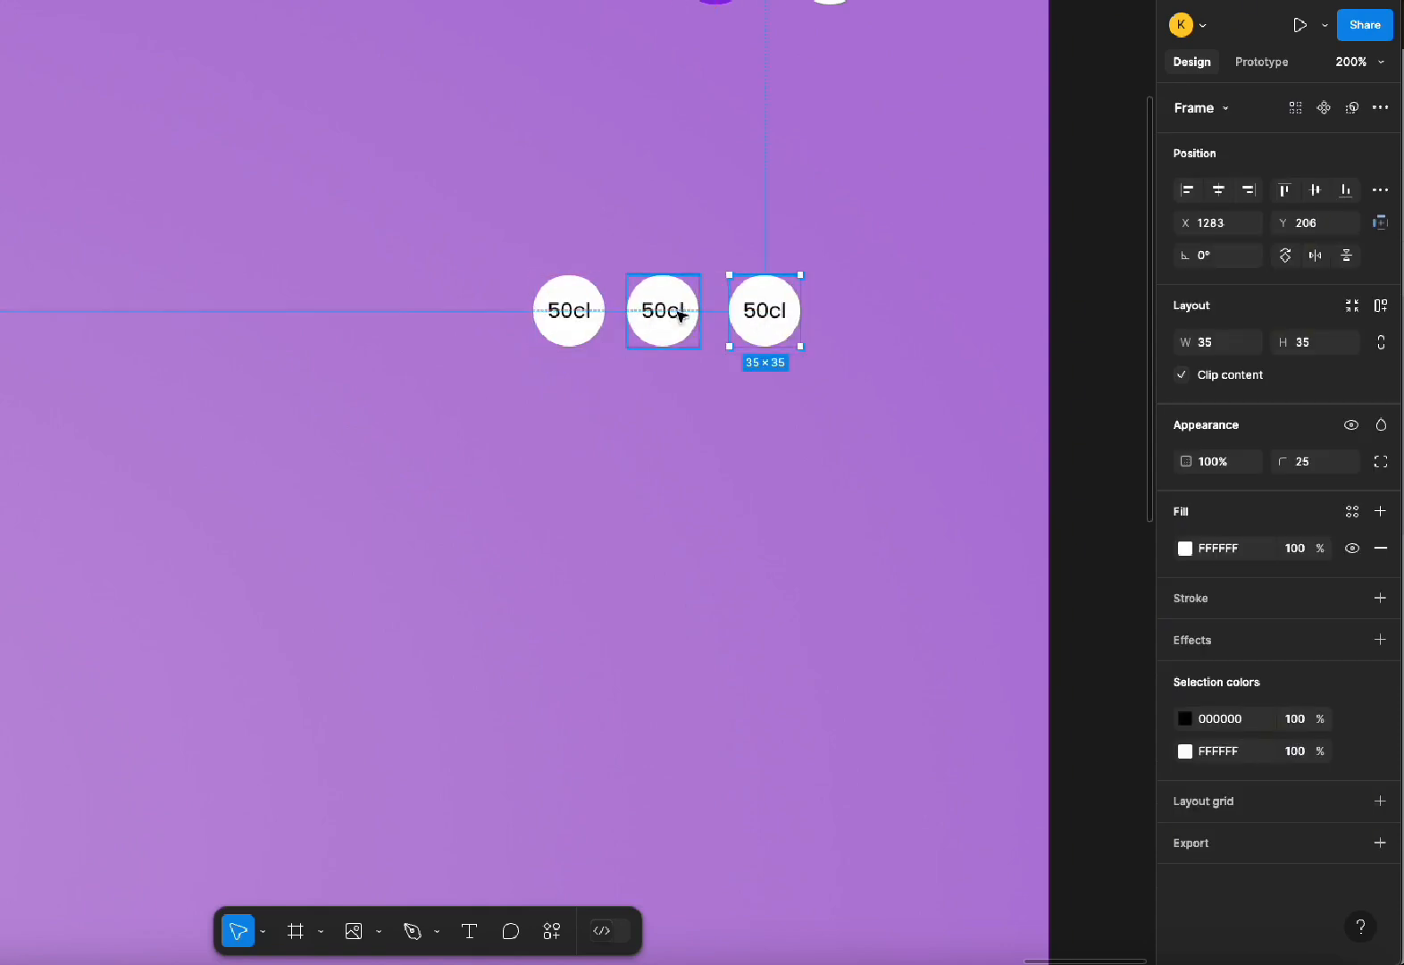
shift+click(582, 312)
key(shift+a)
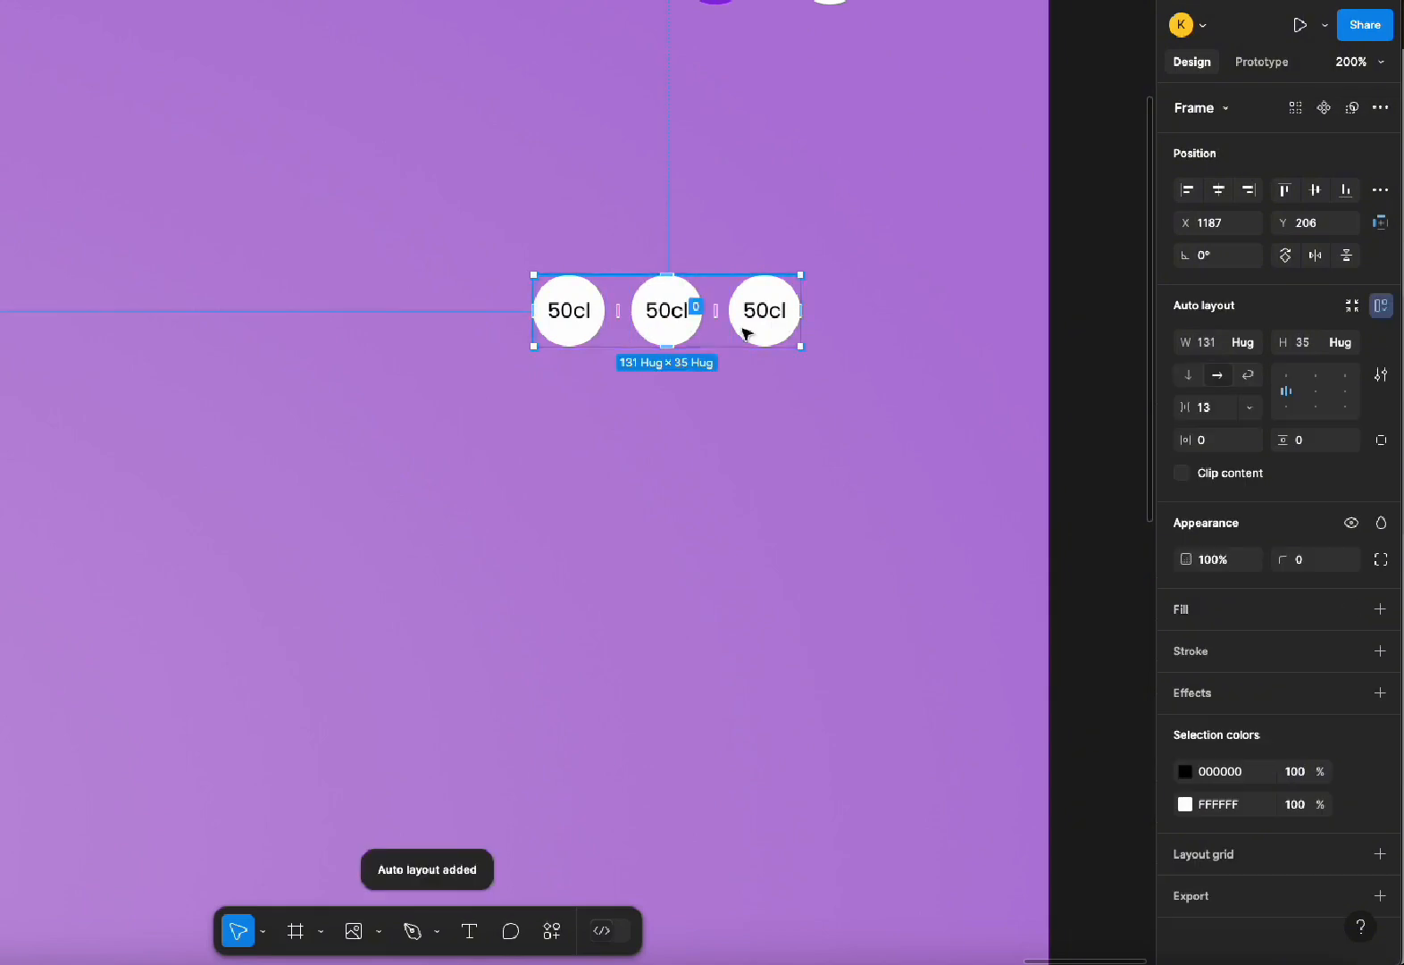
Change the middle circle's label to 70cl
double_click(682, 312)
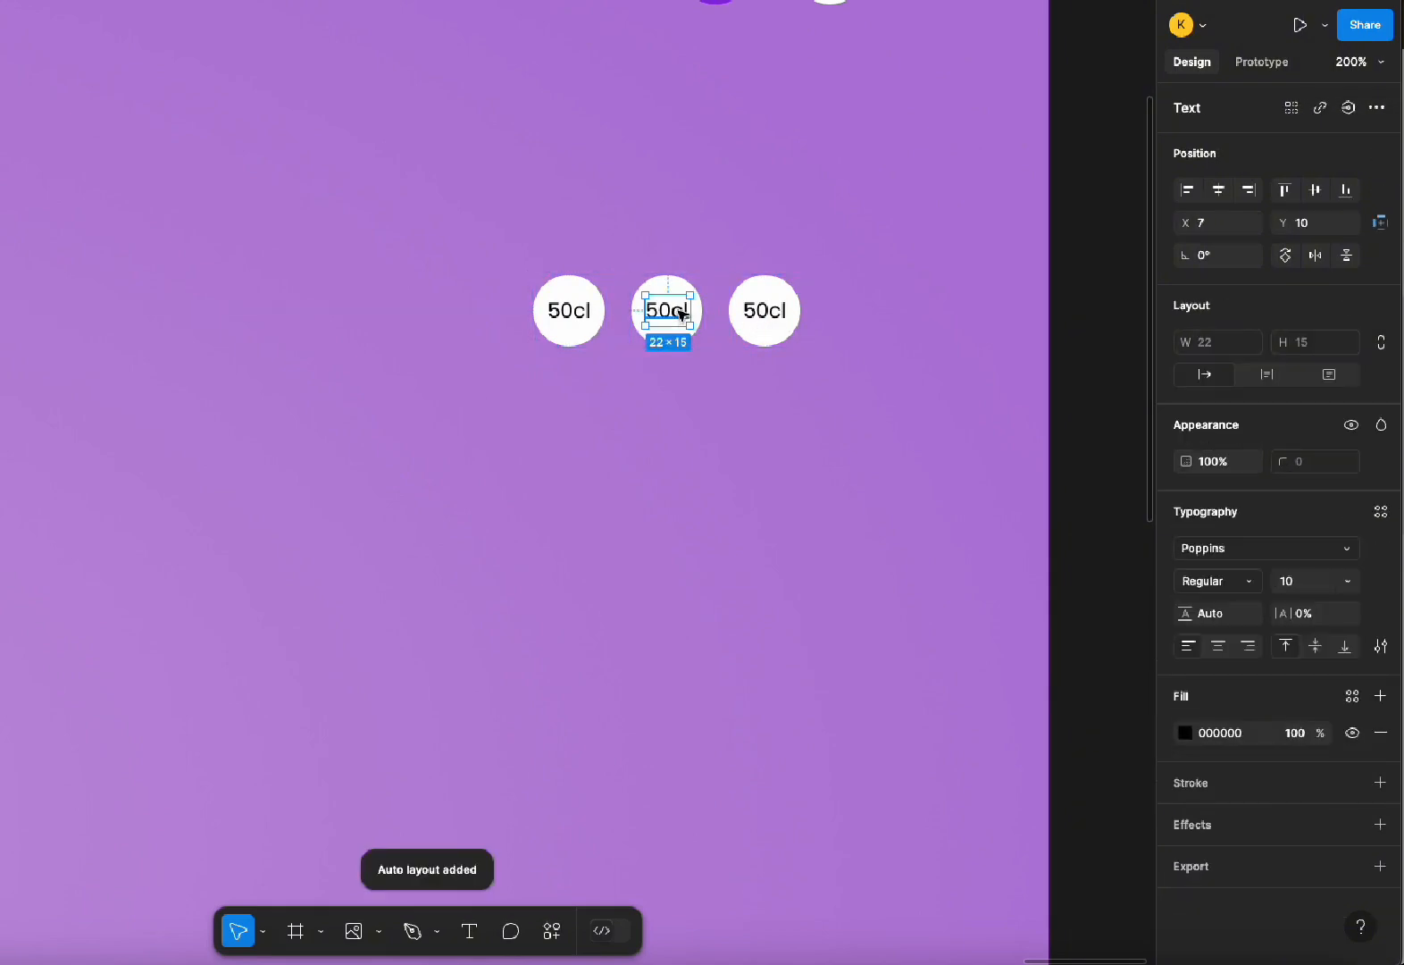
double_click(680, 311)
click(671, 311)
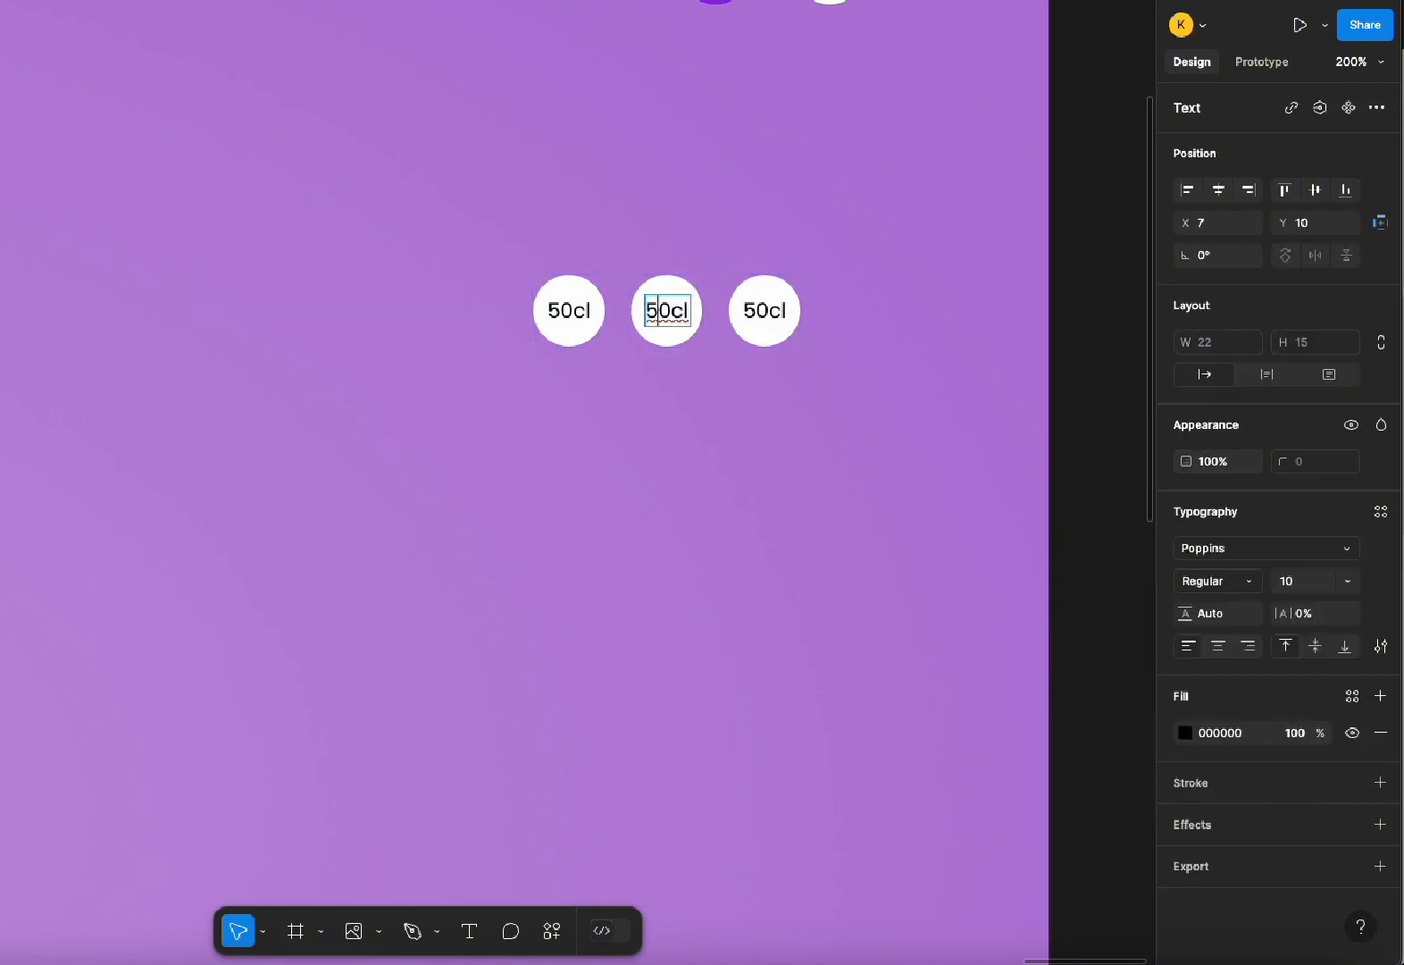
key(BackSpace)
text(7)
Change the third circle's label to 1L and centre it in the circle
click(759, 310)
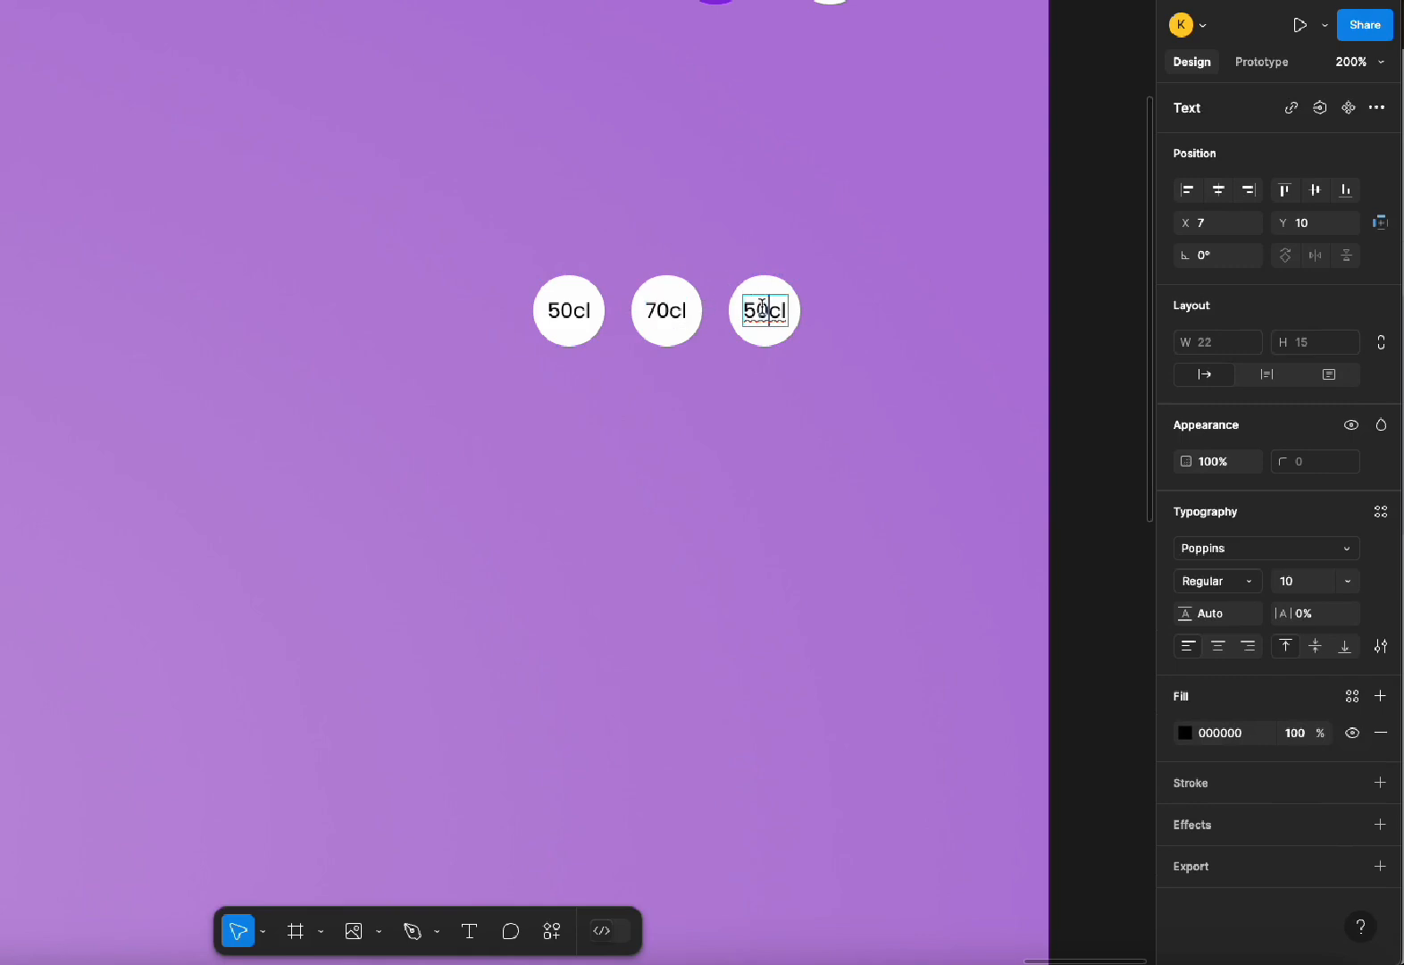
double_click(761, 310)
click(764, 309)
drag(765, 309, 719, 317)
text(10)
key(BackSpace)
key(BackSpace)
key(Delete)
text(1)
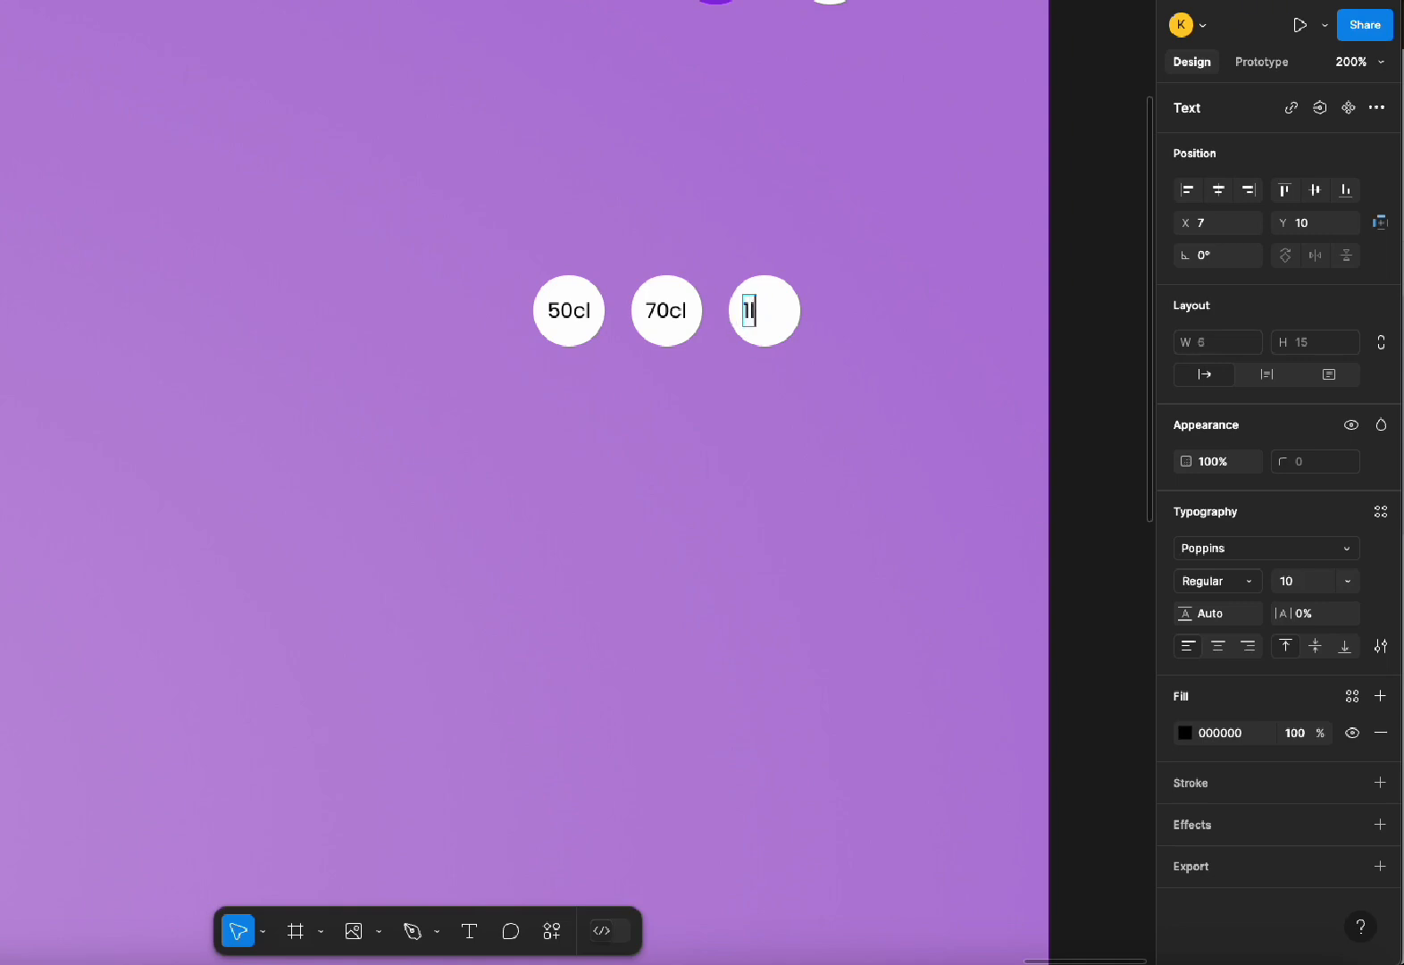
key(Caps_Lock)
text(L)
click(804, 355)
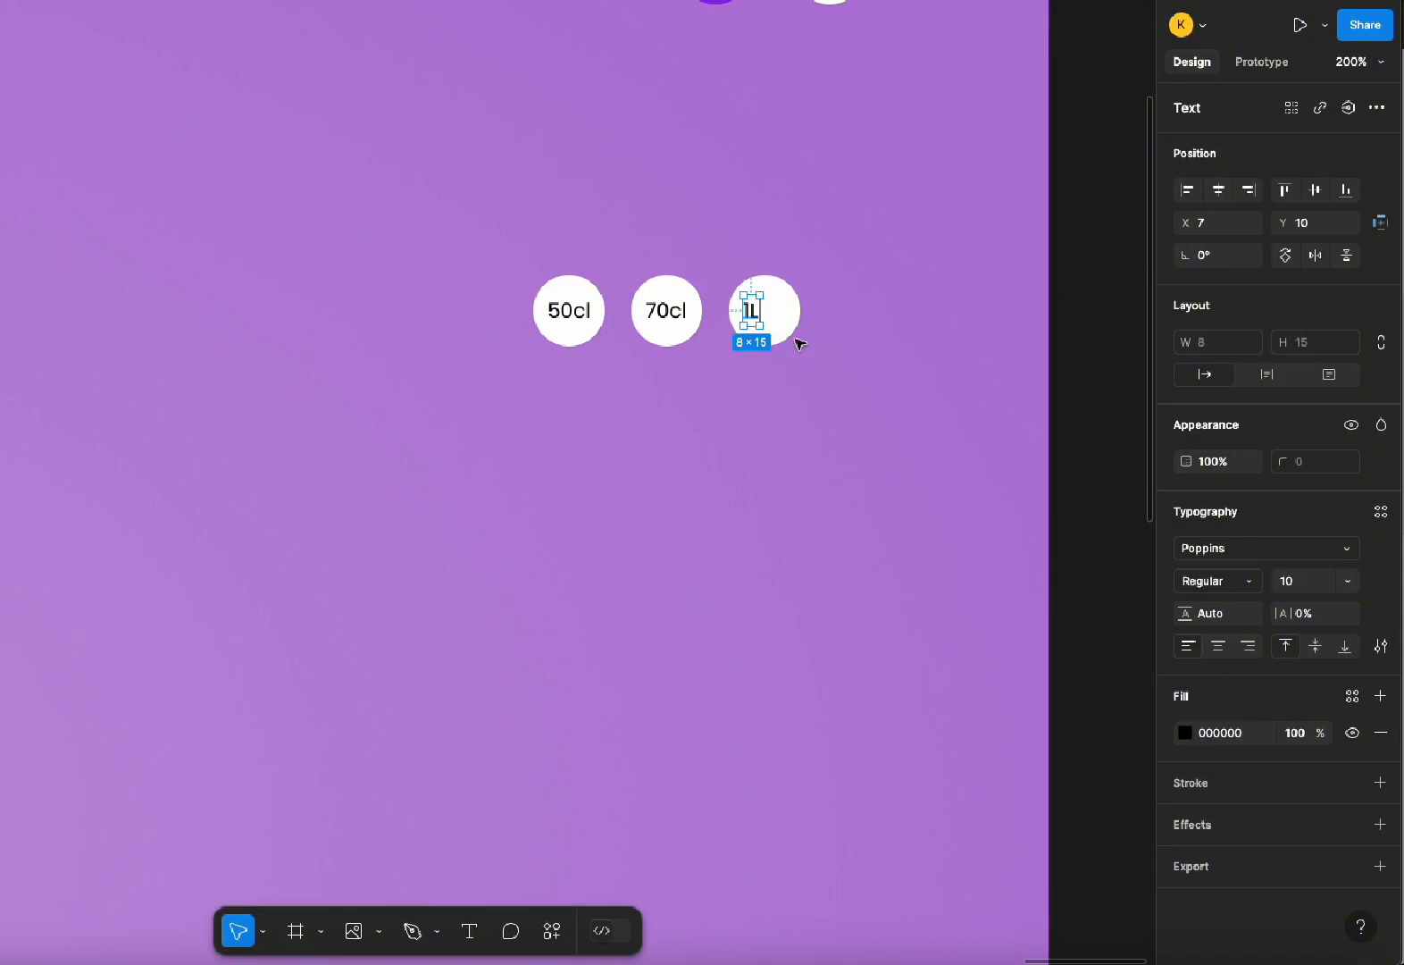
drag(760, 314, 768, 312)
click(787, 370)
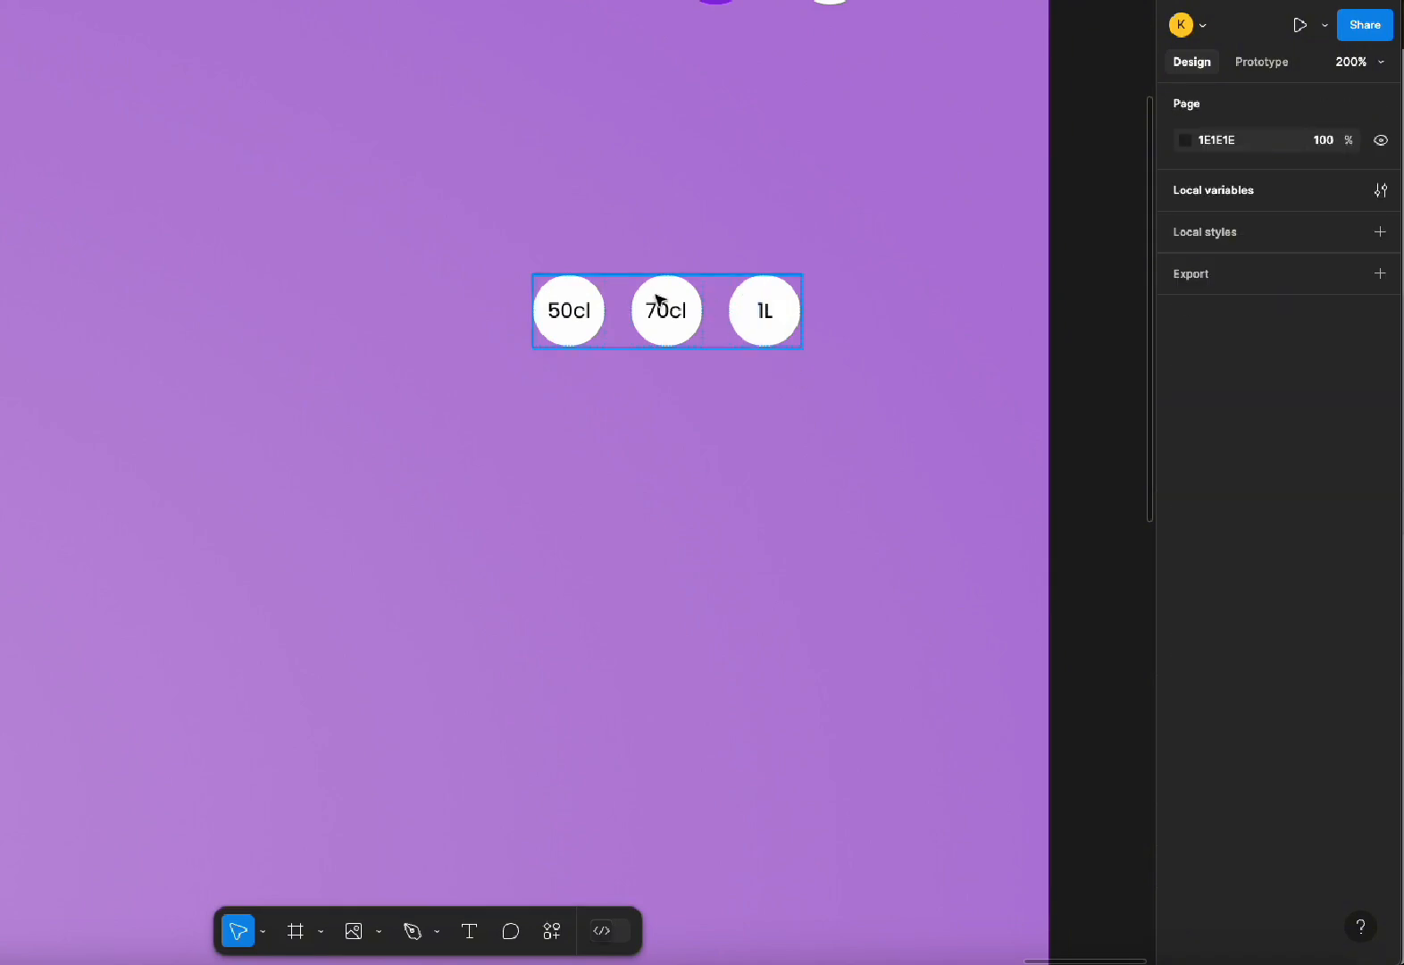
Fill the 70cl and 1L circles with the purple 8802DE sampled from the header's profile icon
click(657, 299)
click(763, 306)
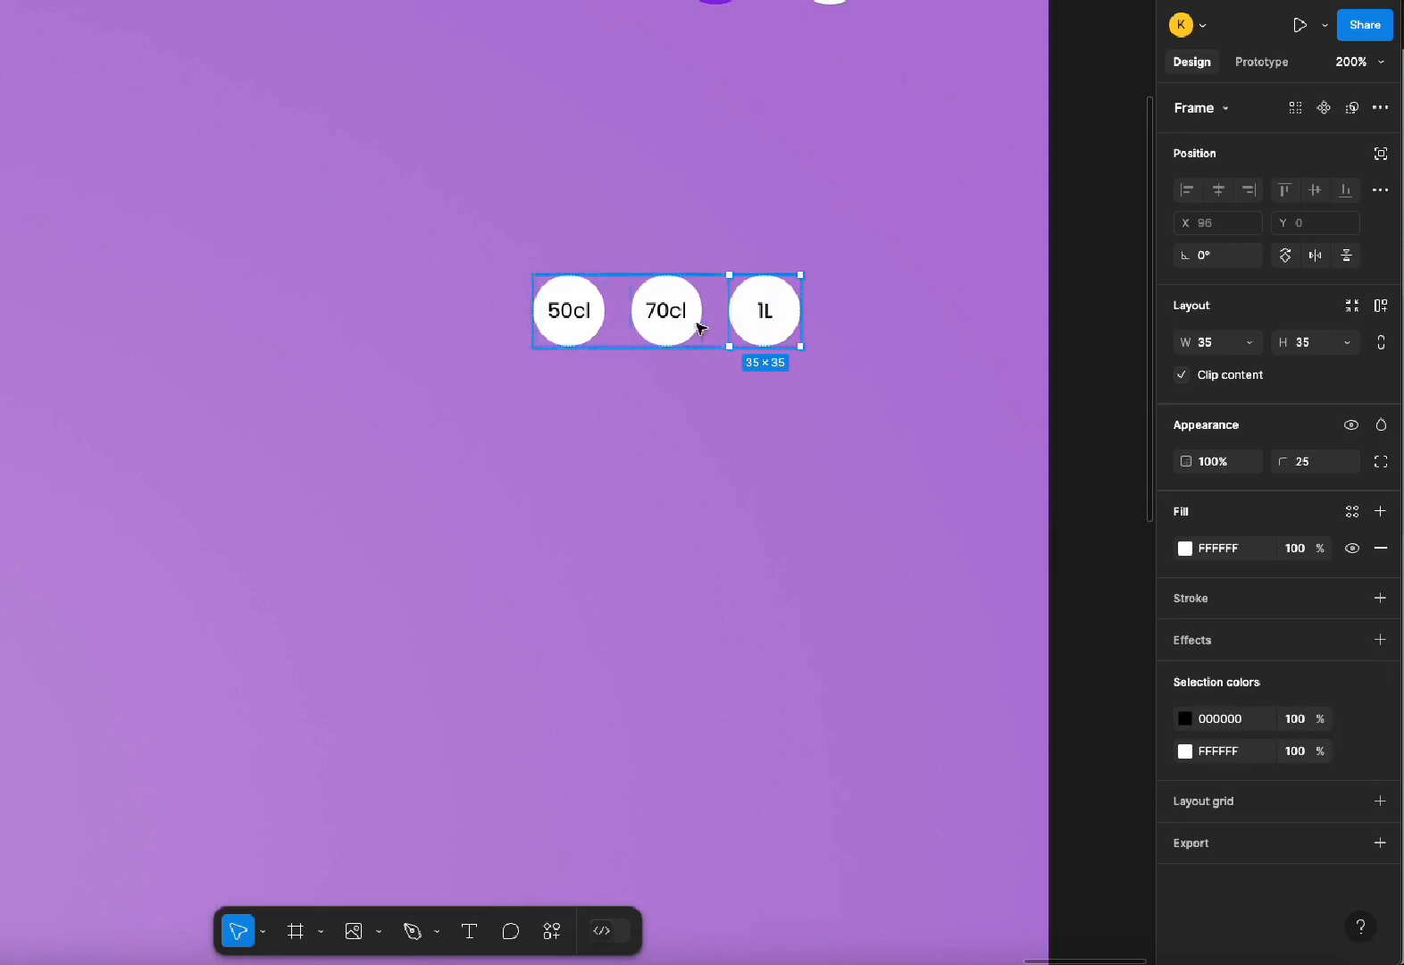
key(shift+0)
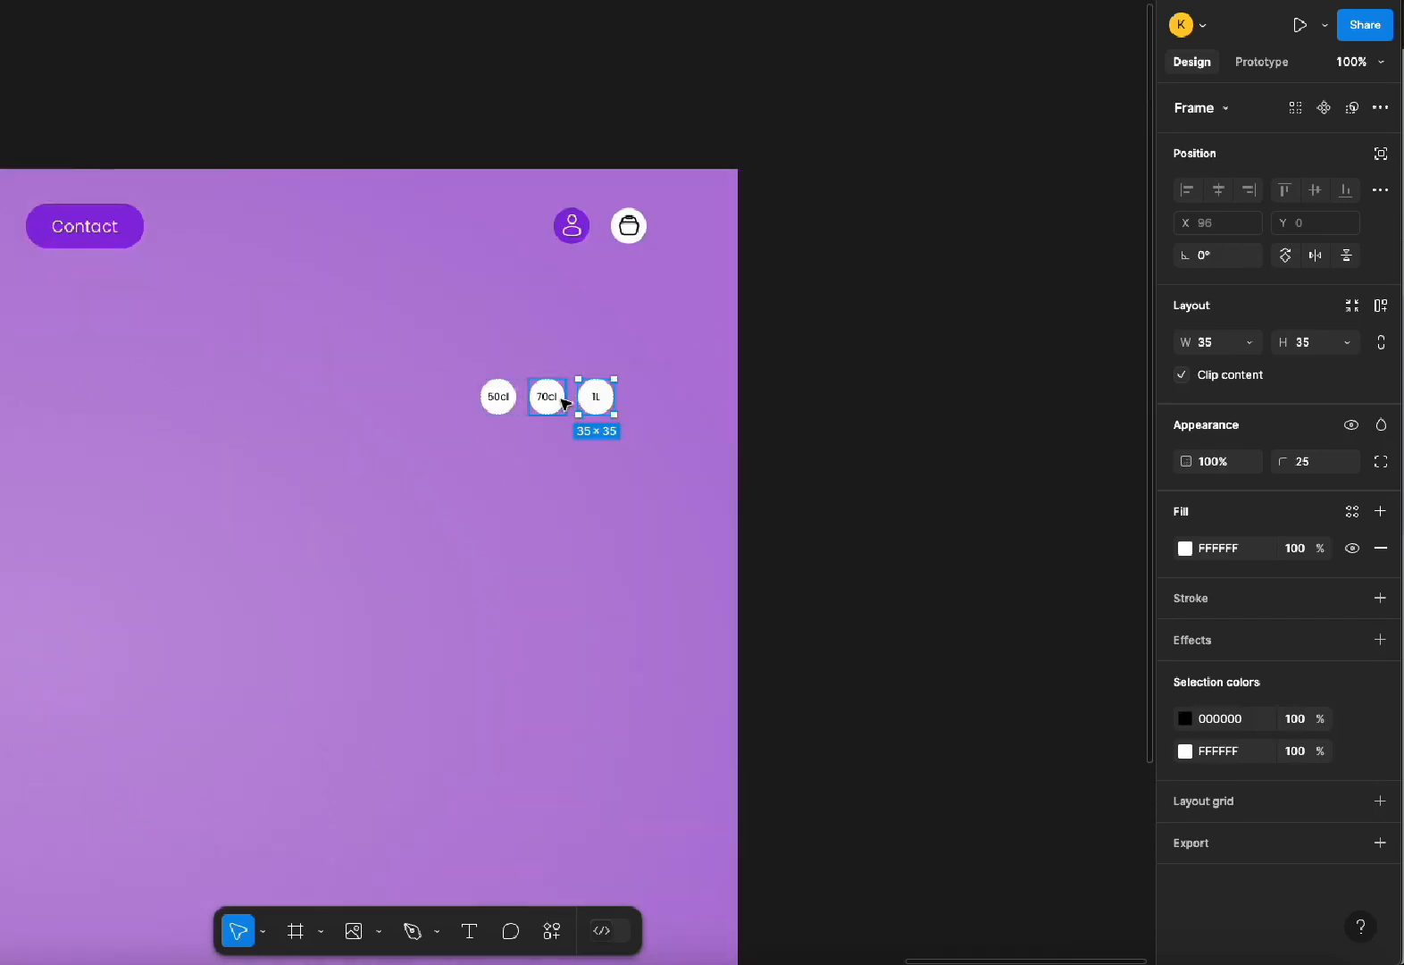
shift+click(558, 402)
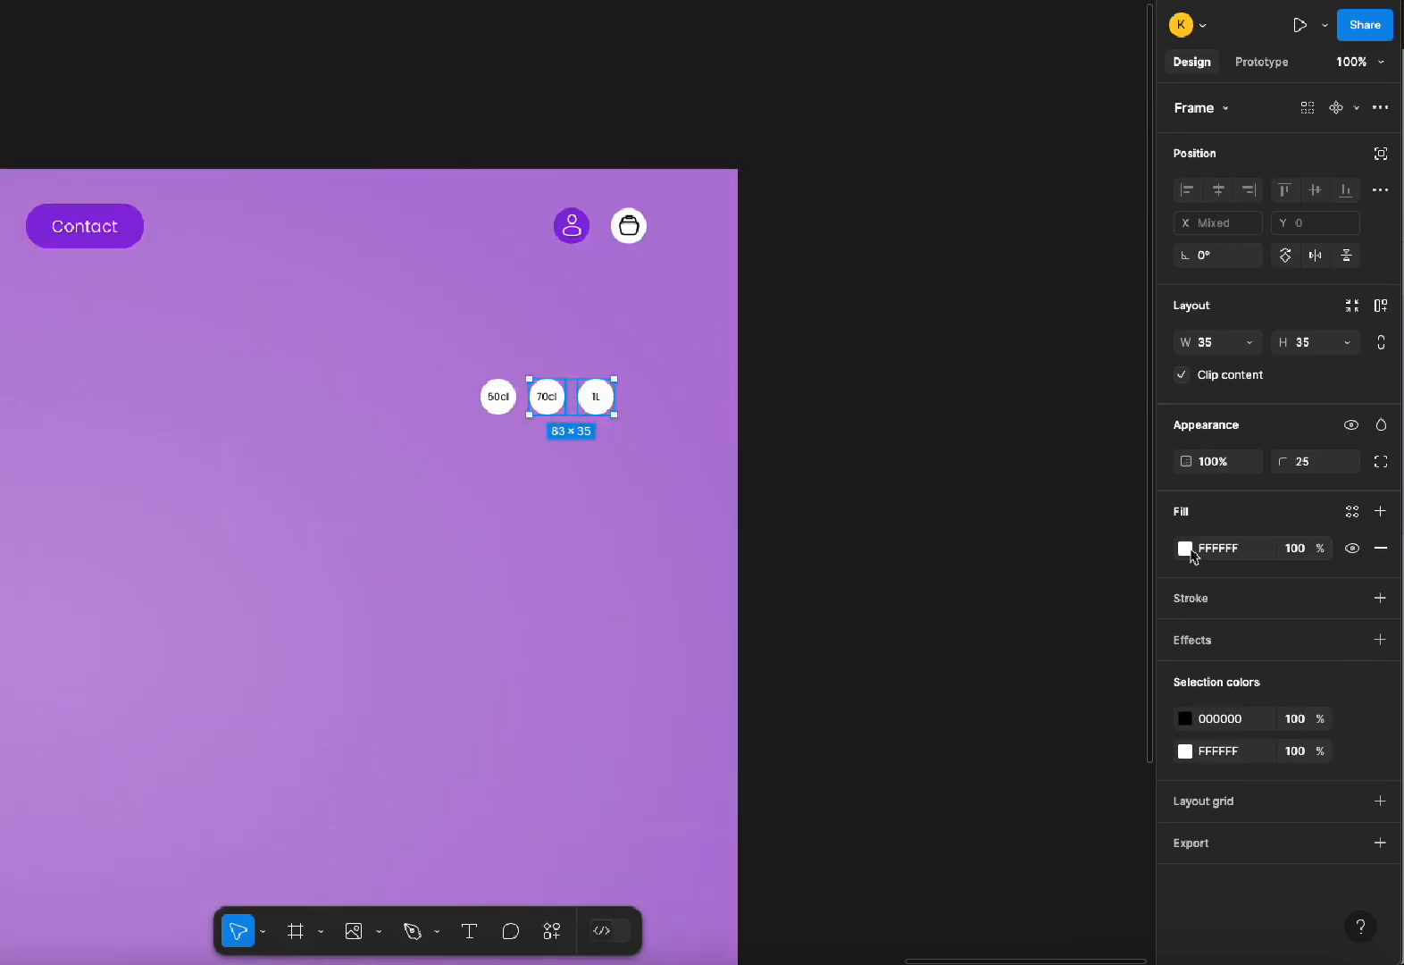
click(1185, 547)
click(940, 735)
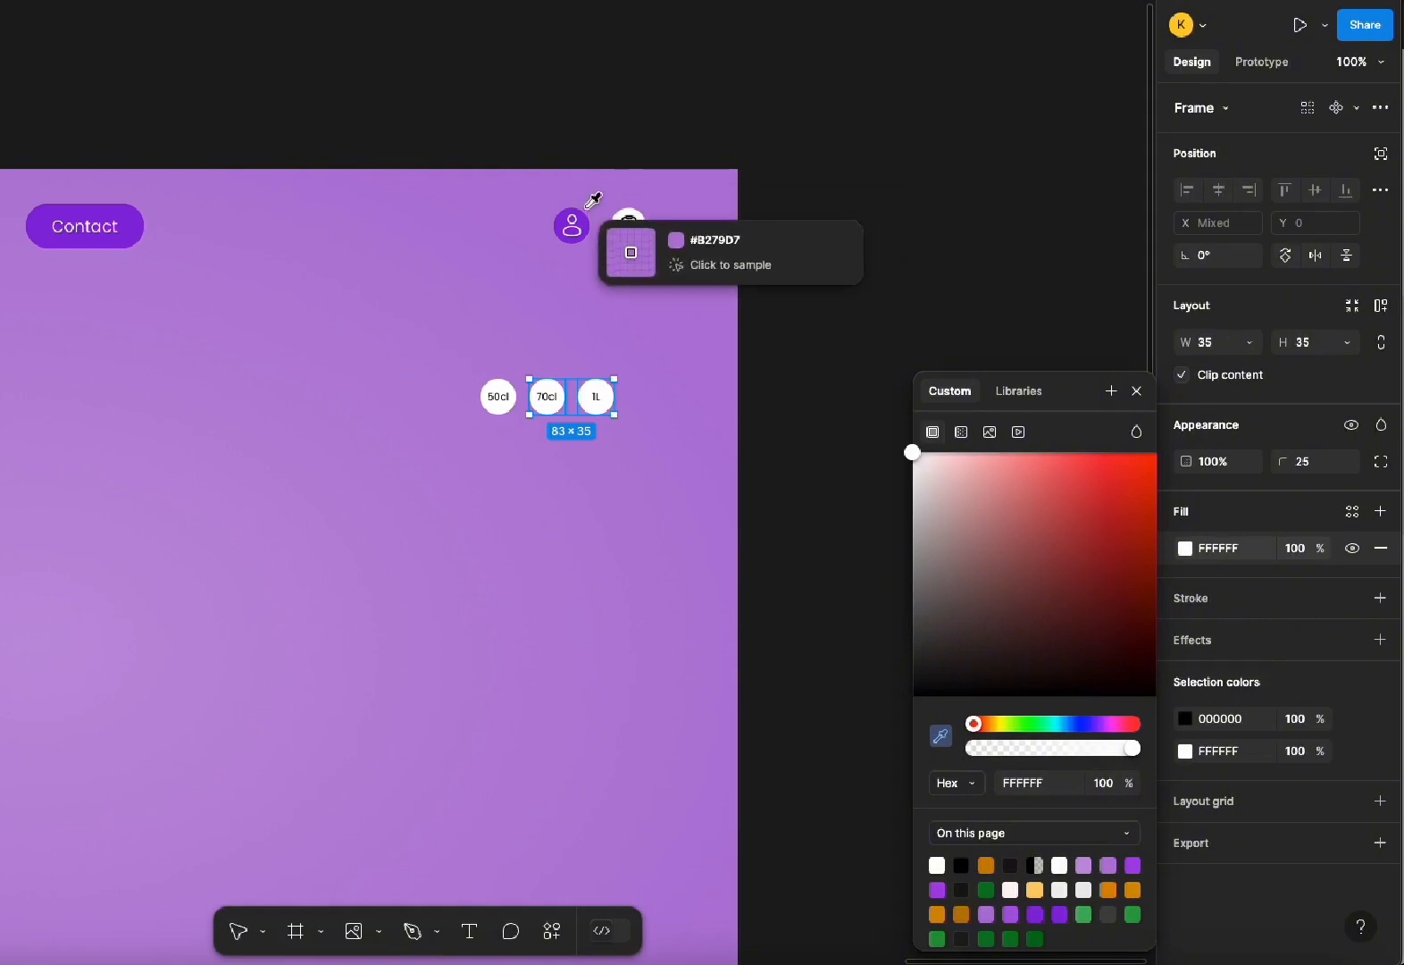
click(583, 221)
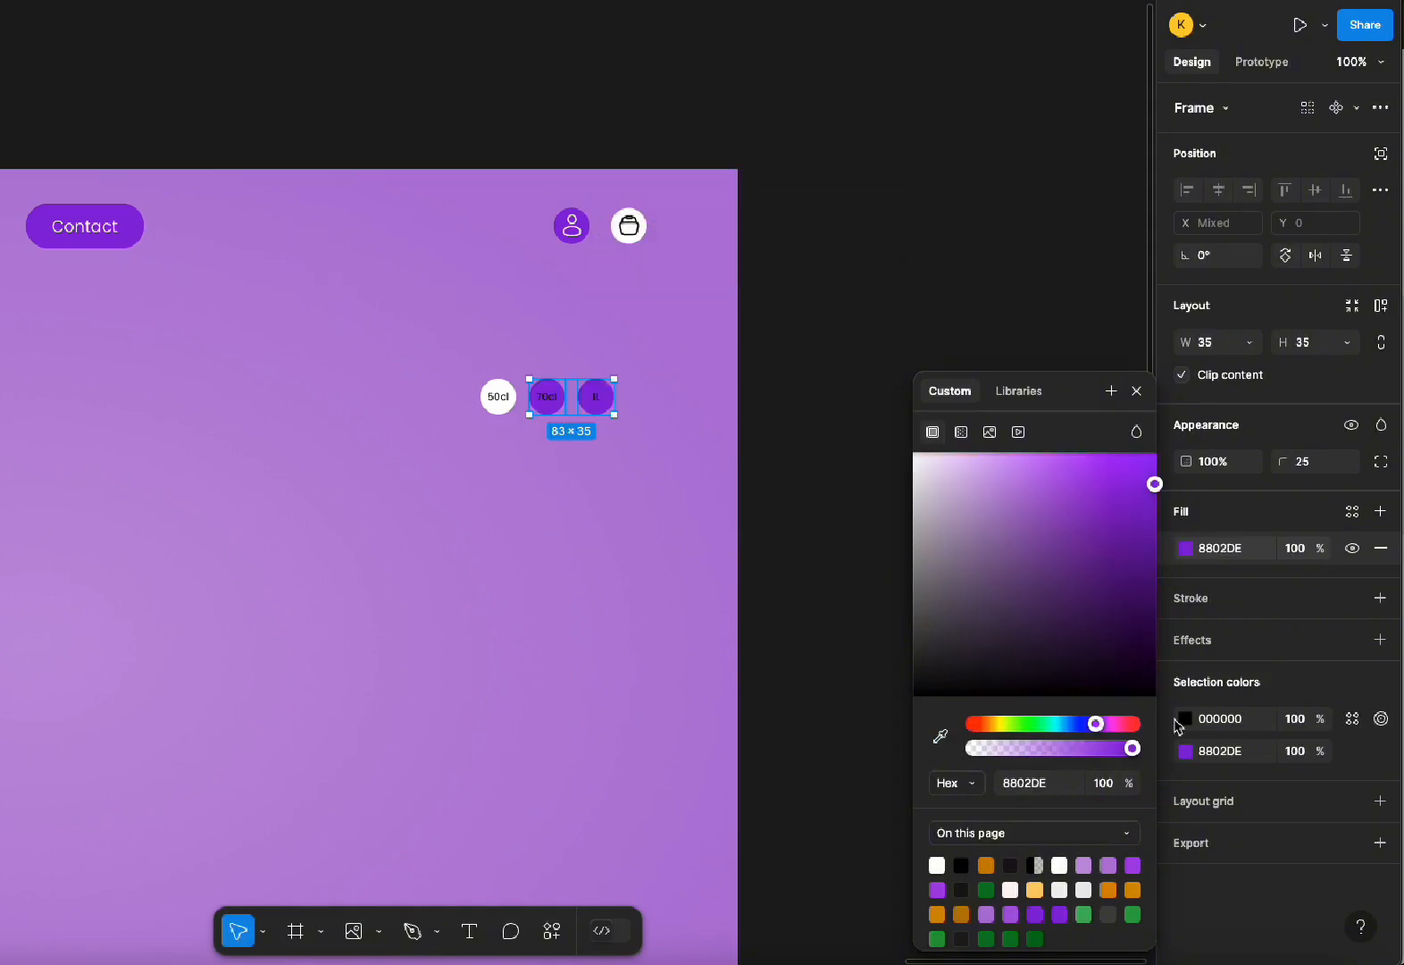
Change the label colour of the 70cl and 1L circles from black to white, FFFFFF
click(1185, 719)
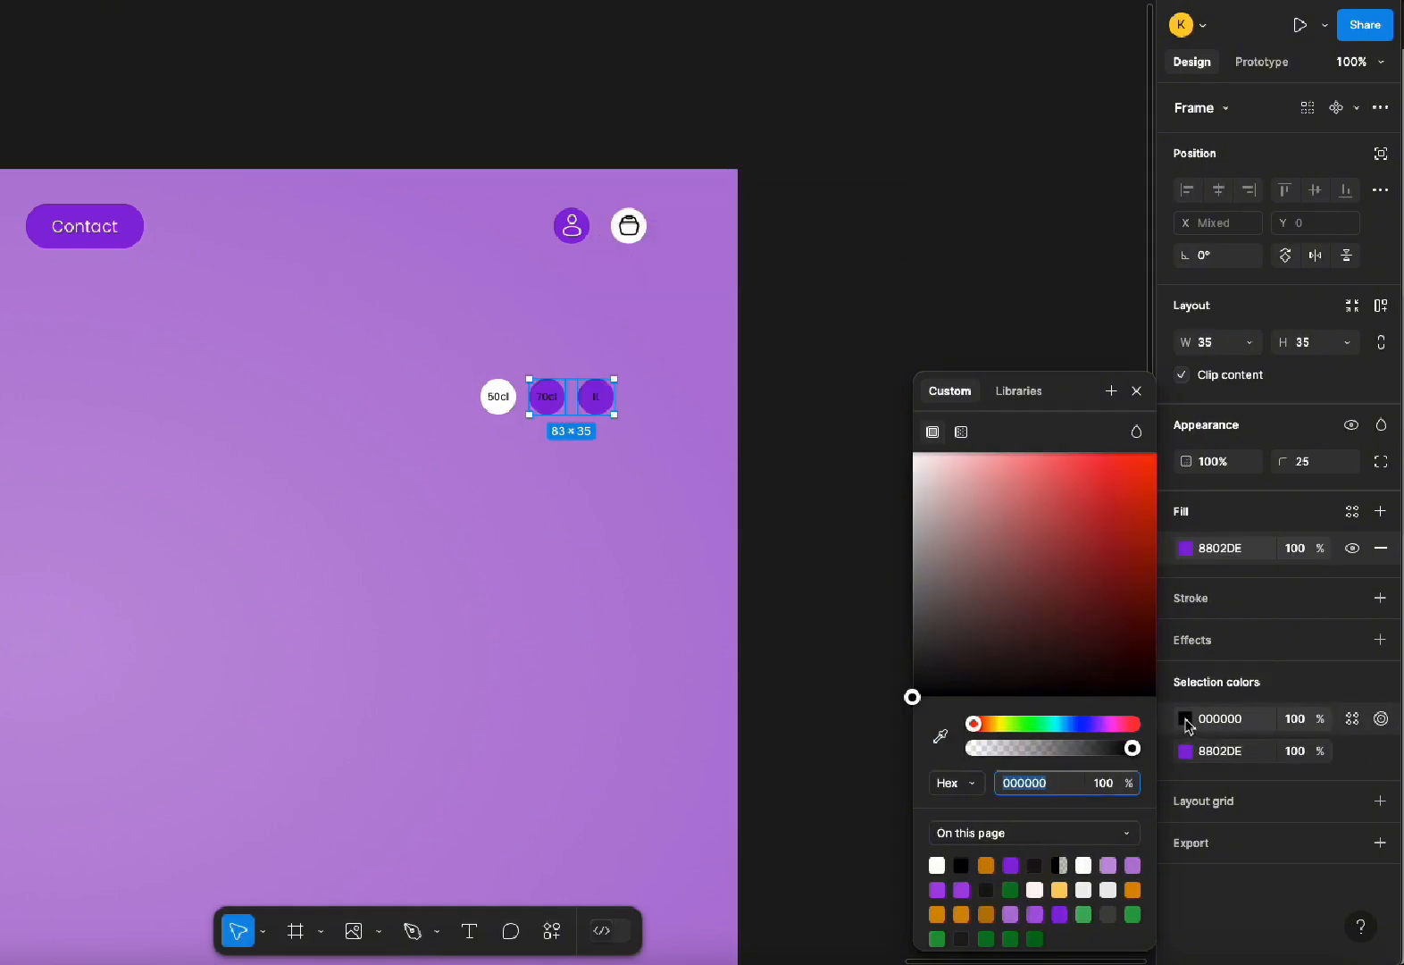
click(1184, 721)
click(1181, 721)
drag(1041, 554, 809, 354)
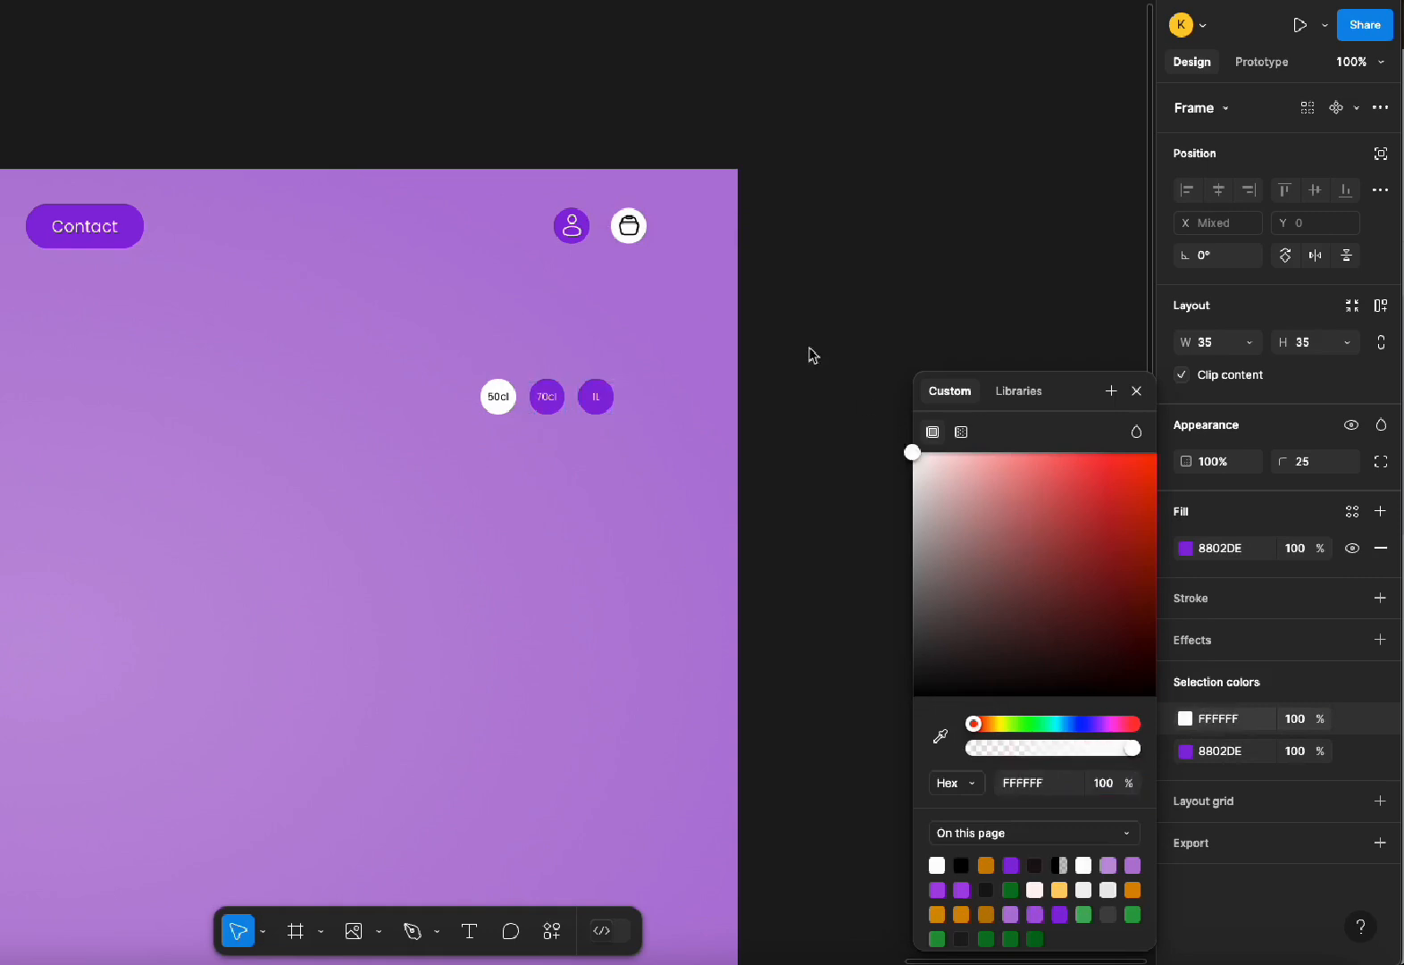
click(725, 317)
Move the row of size circles so its right edge lines up with the header's bag icon
click(579, 411)
drag(579, 411, 613, 408)
click(554, 502)
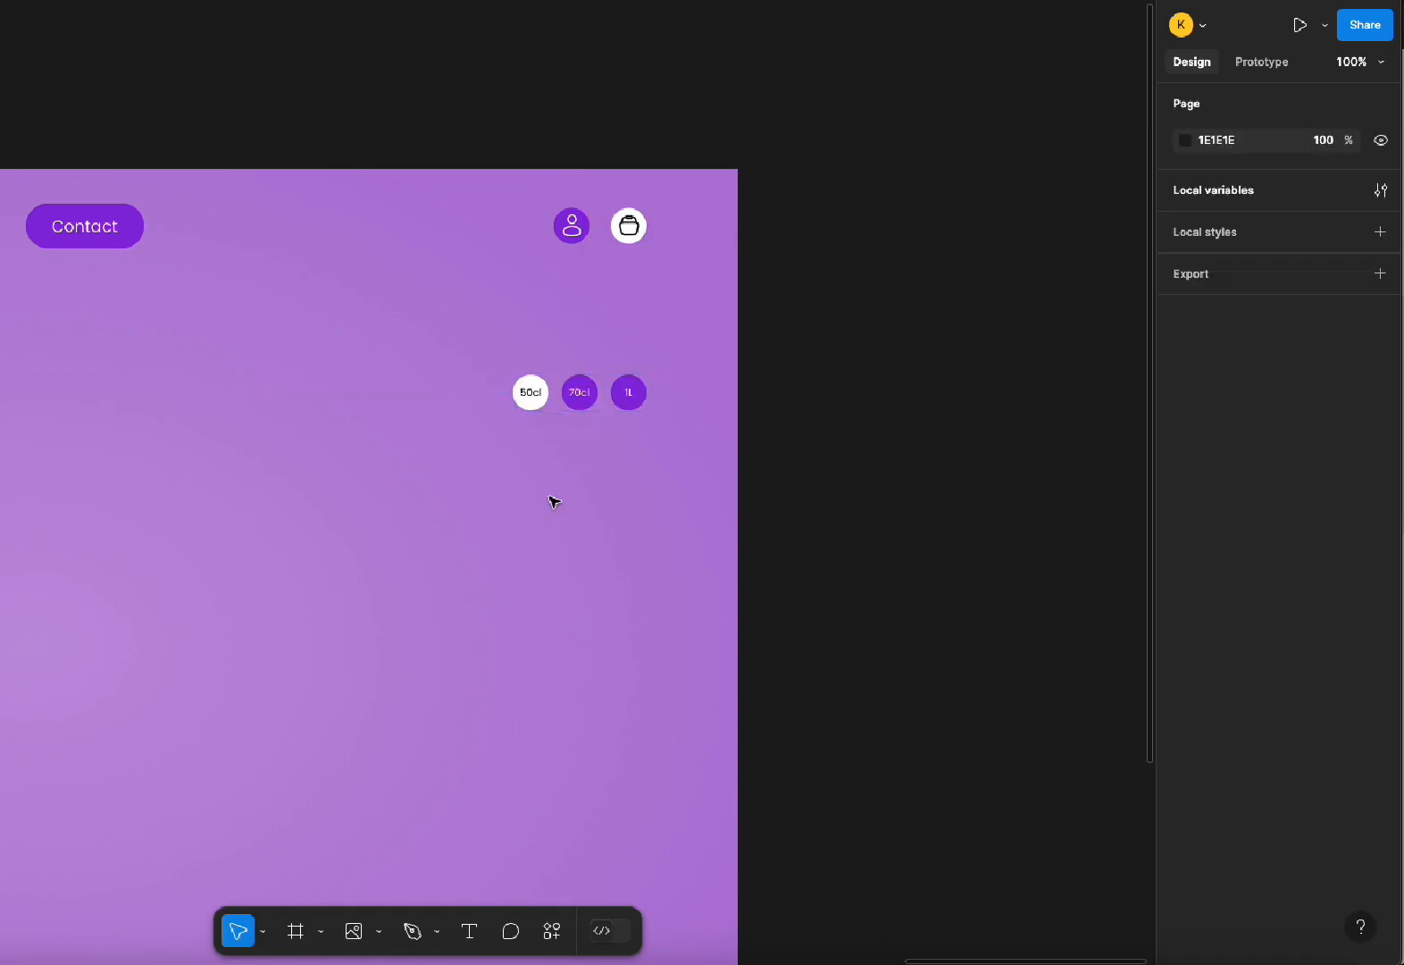
Move the hero heading and the size selector row up together to Y 180
key(minus)
scroll(390, 537, left, 5)
scroll(390, 537, down, 2)
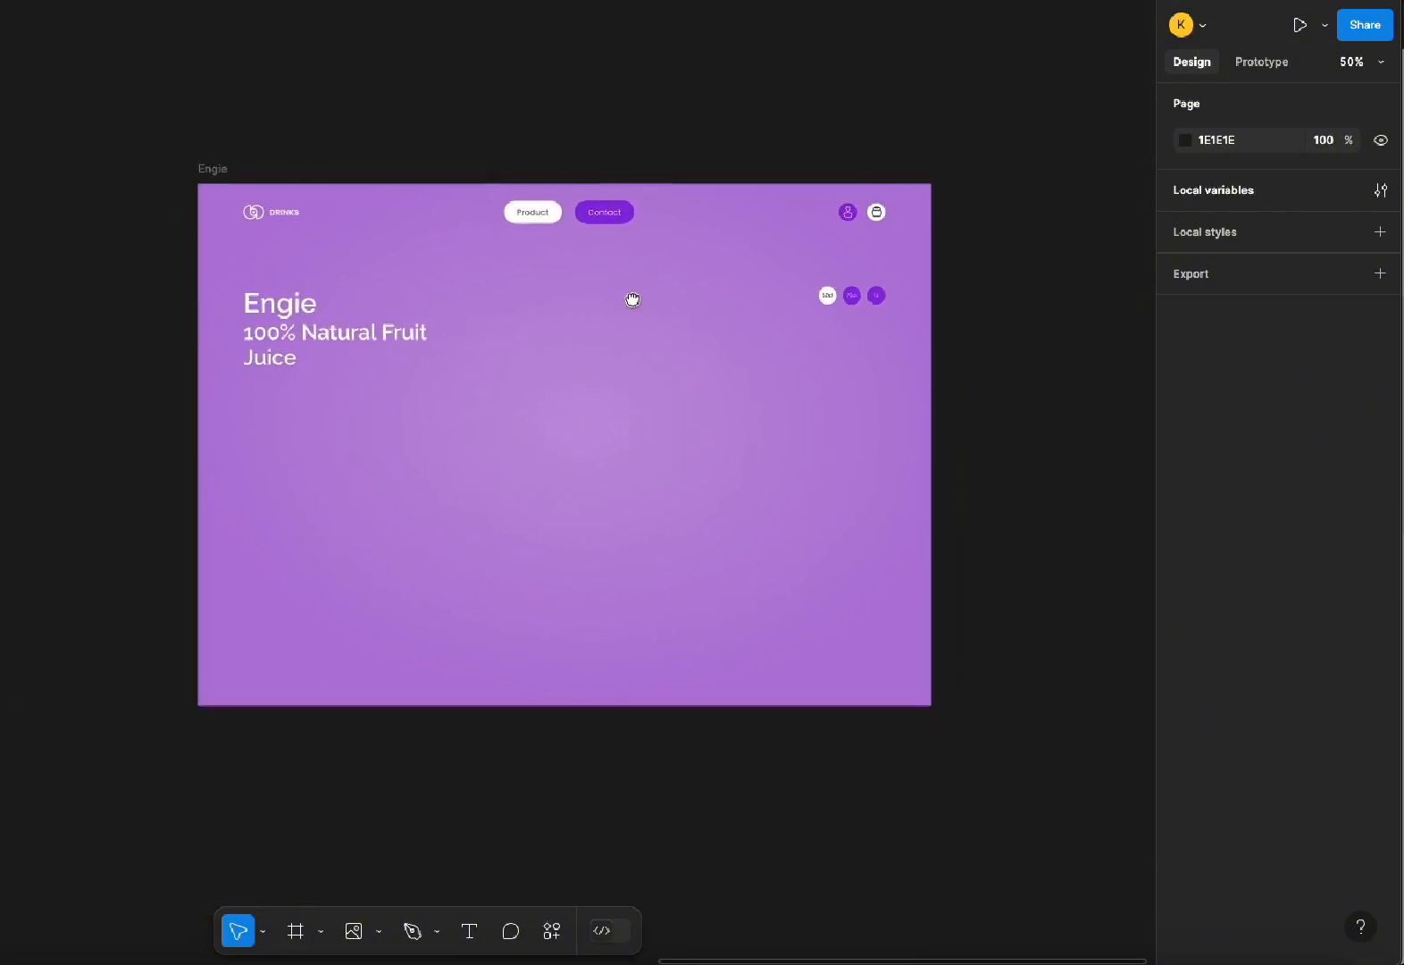
click(413, 339)
shift+click(873, 294)
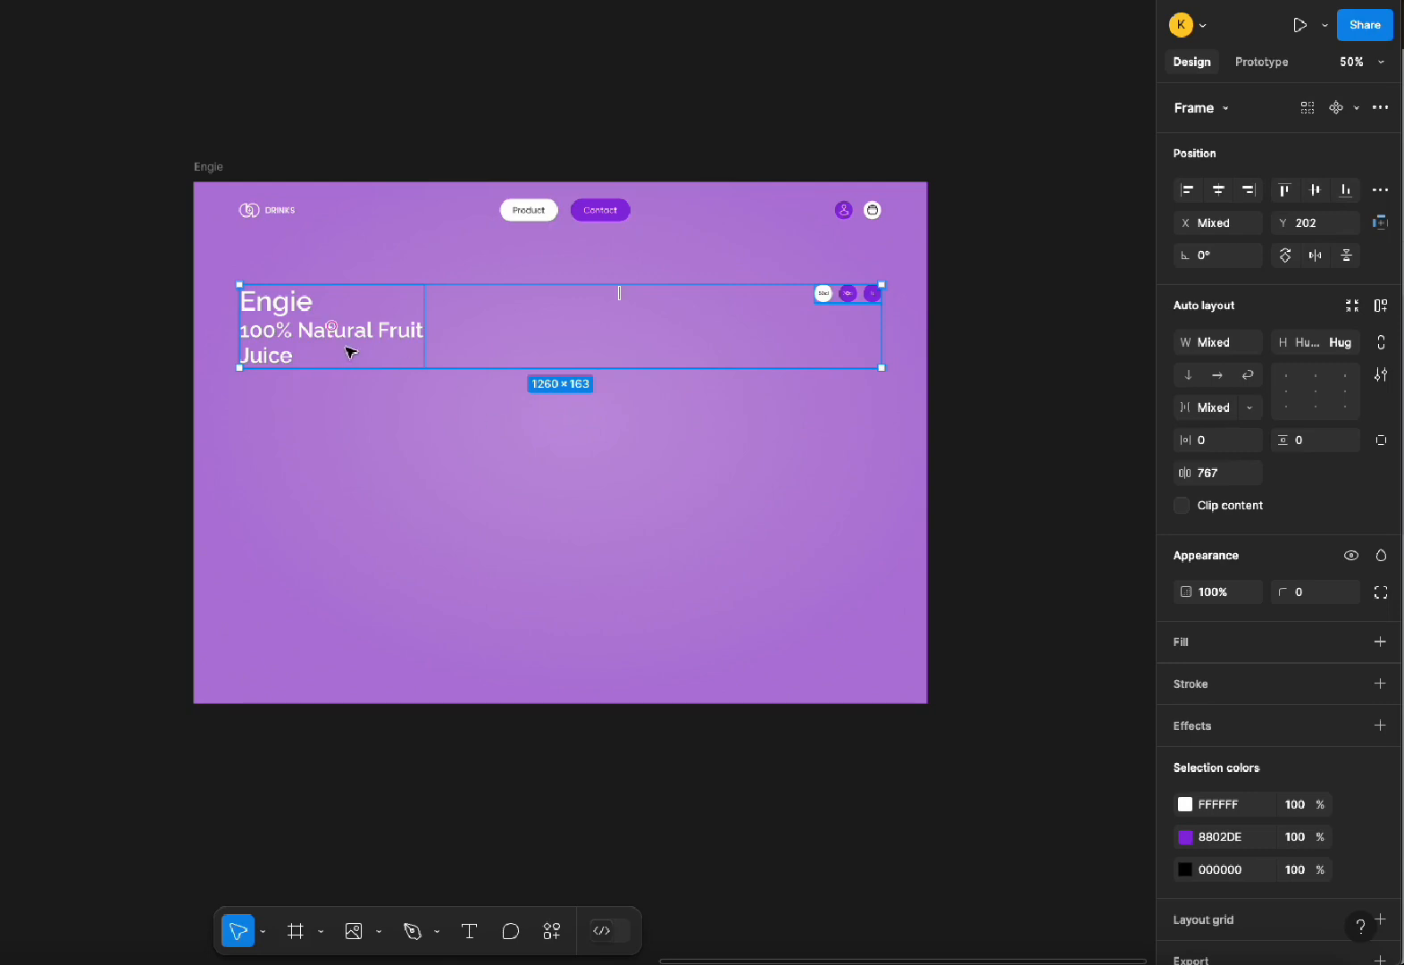
drag(353, 344, 353, 332)
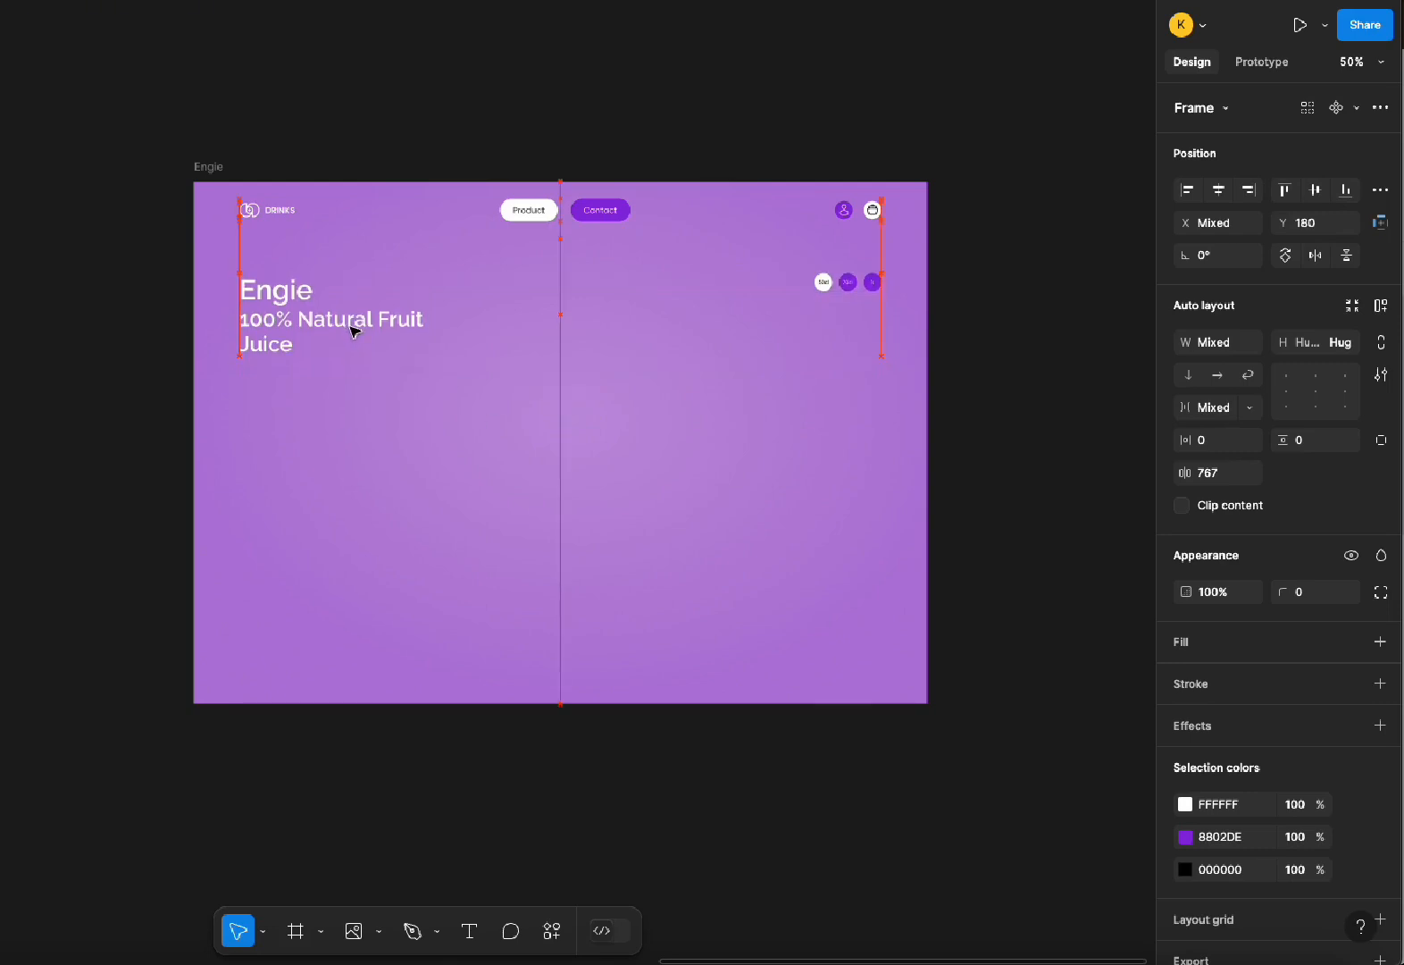
click(557, 444)
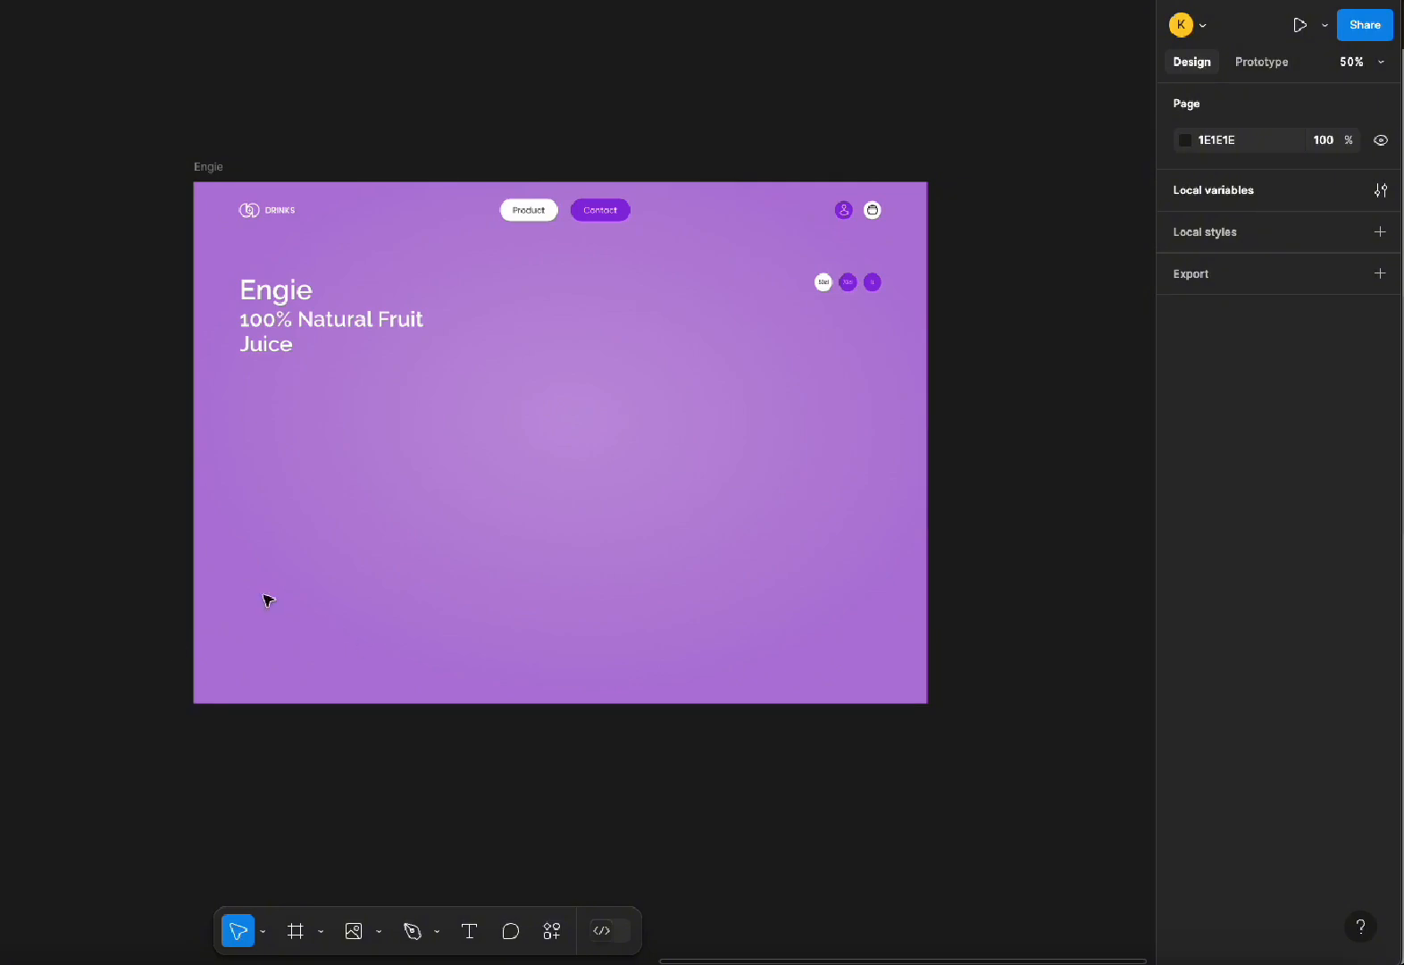
scroll(464, 589, down, 1)
right_click(610, 212)
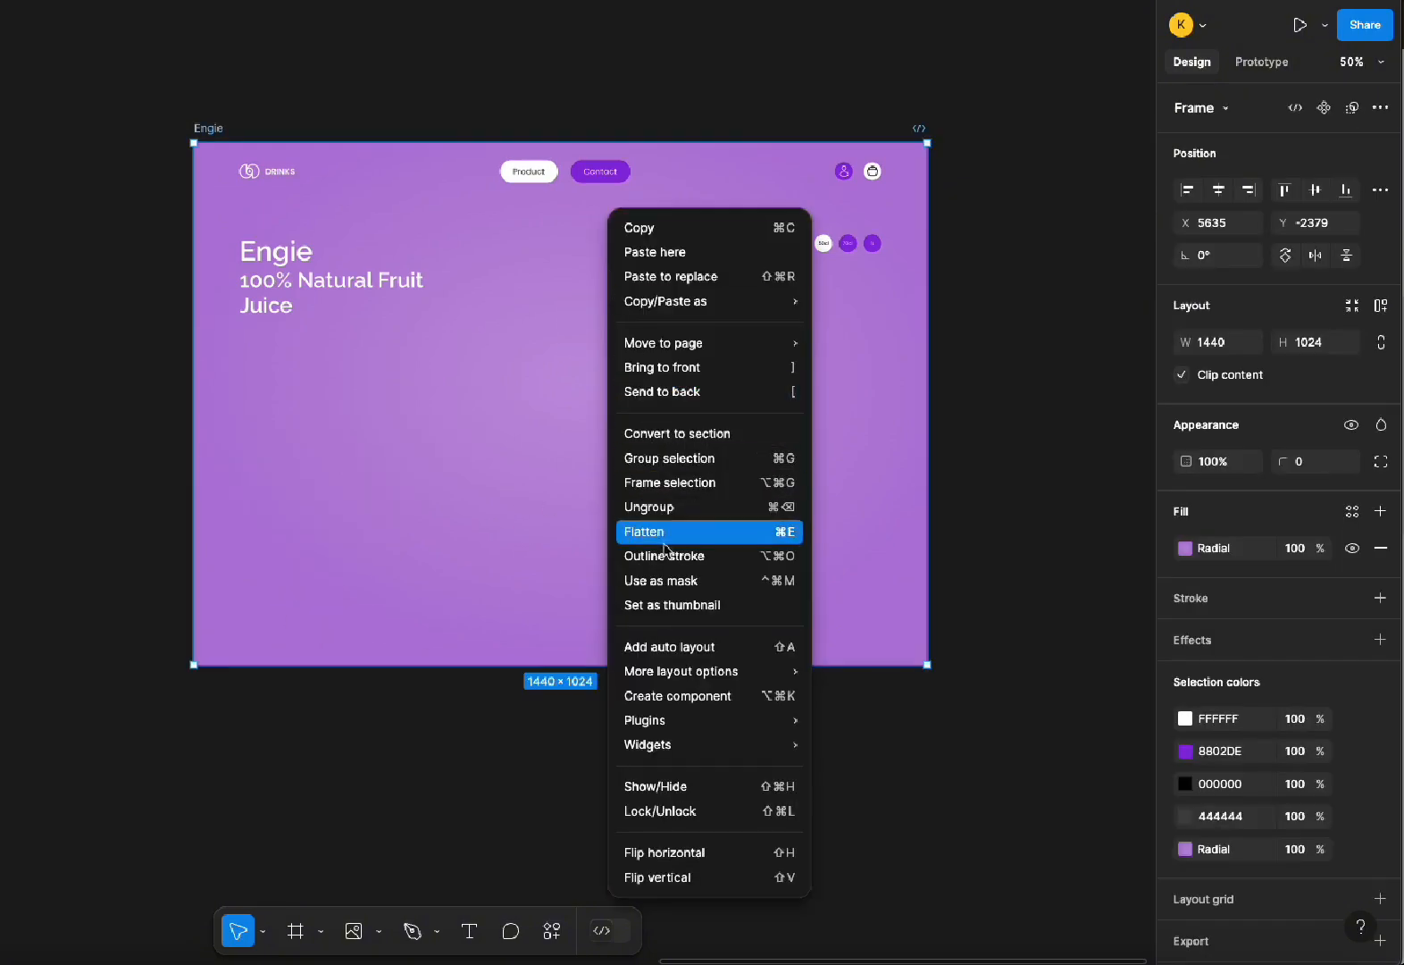
click(322, 577)
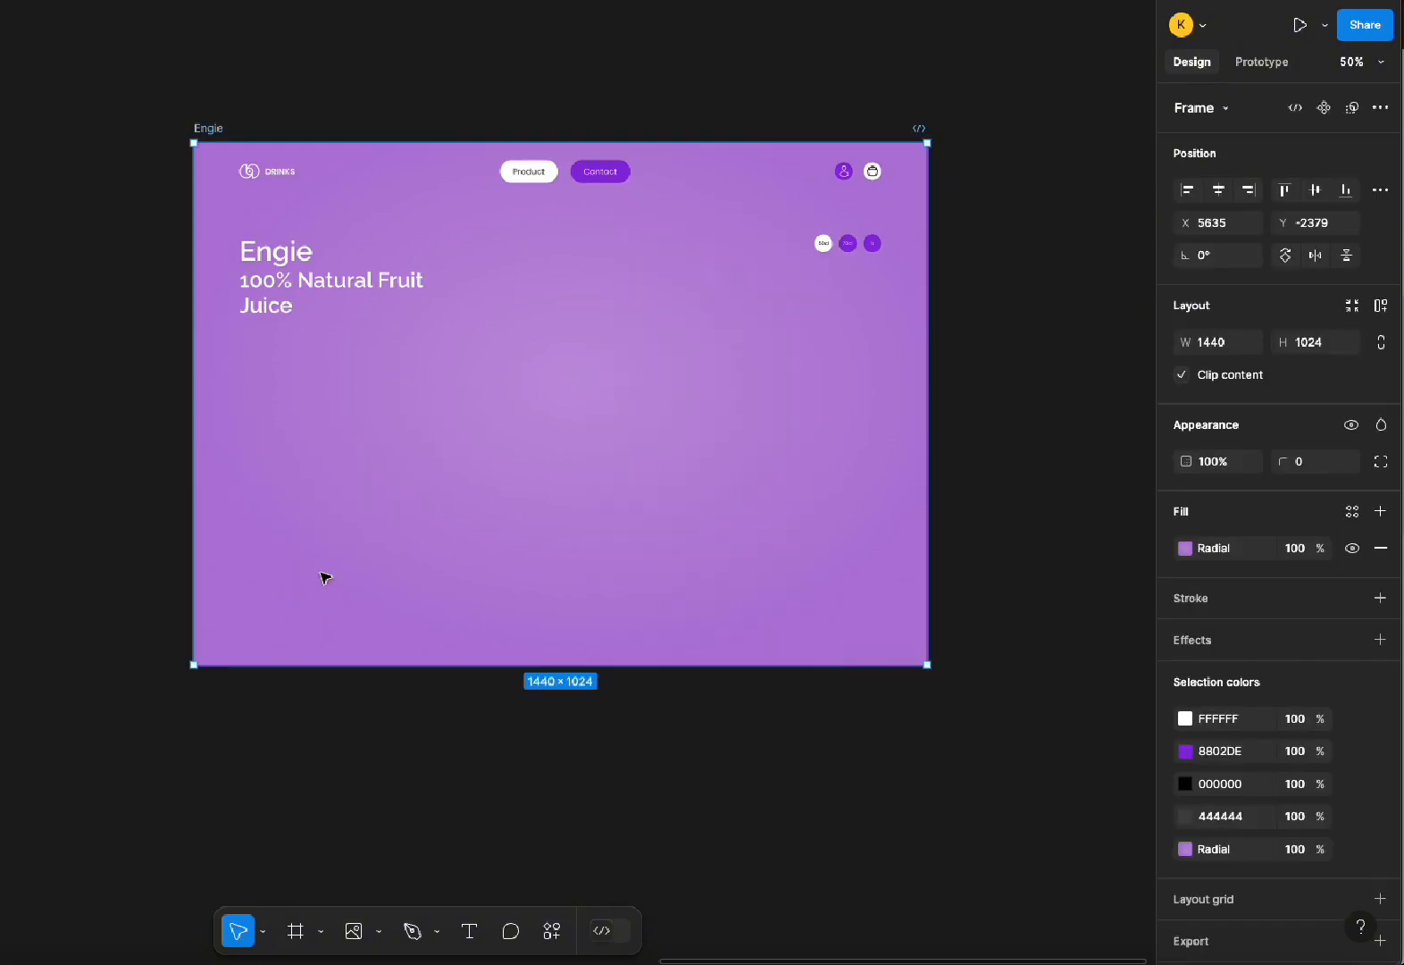
click(469, 931)
drag(254, 554, 460, 607)
key(Escape)
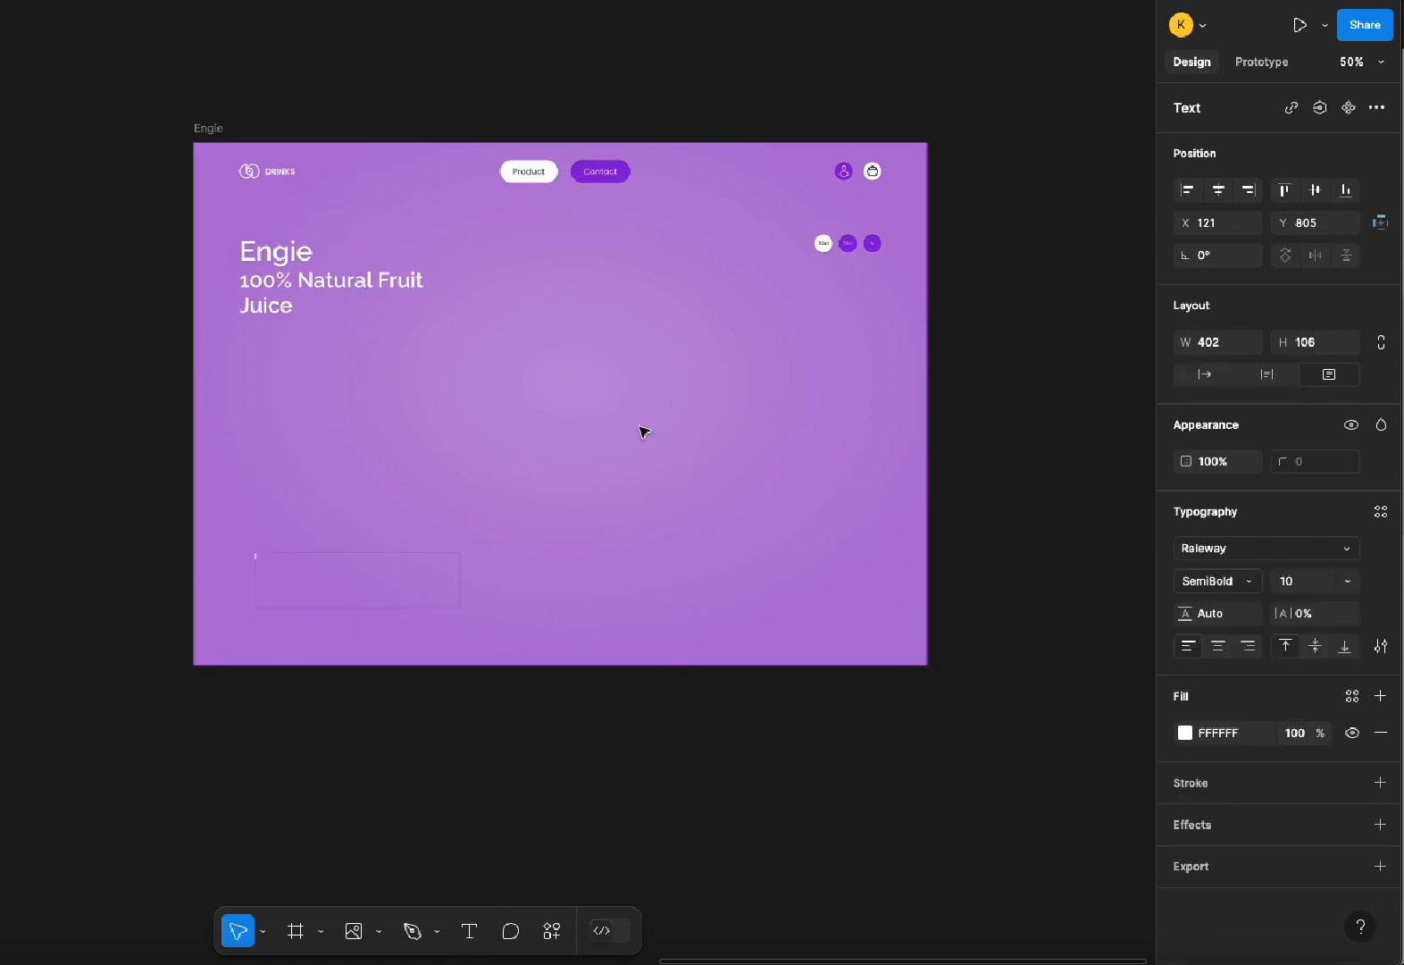
right_click(644, 430)
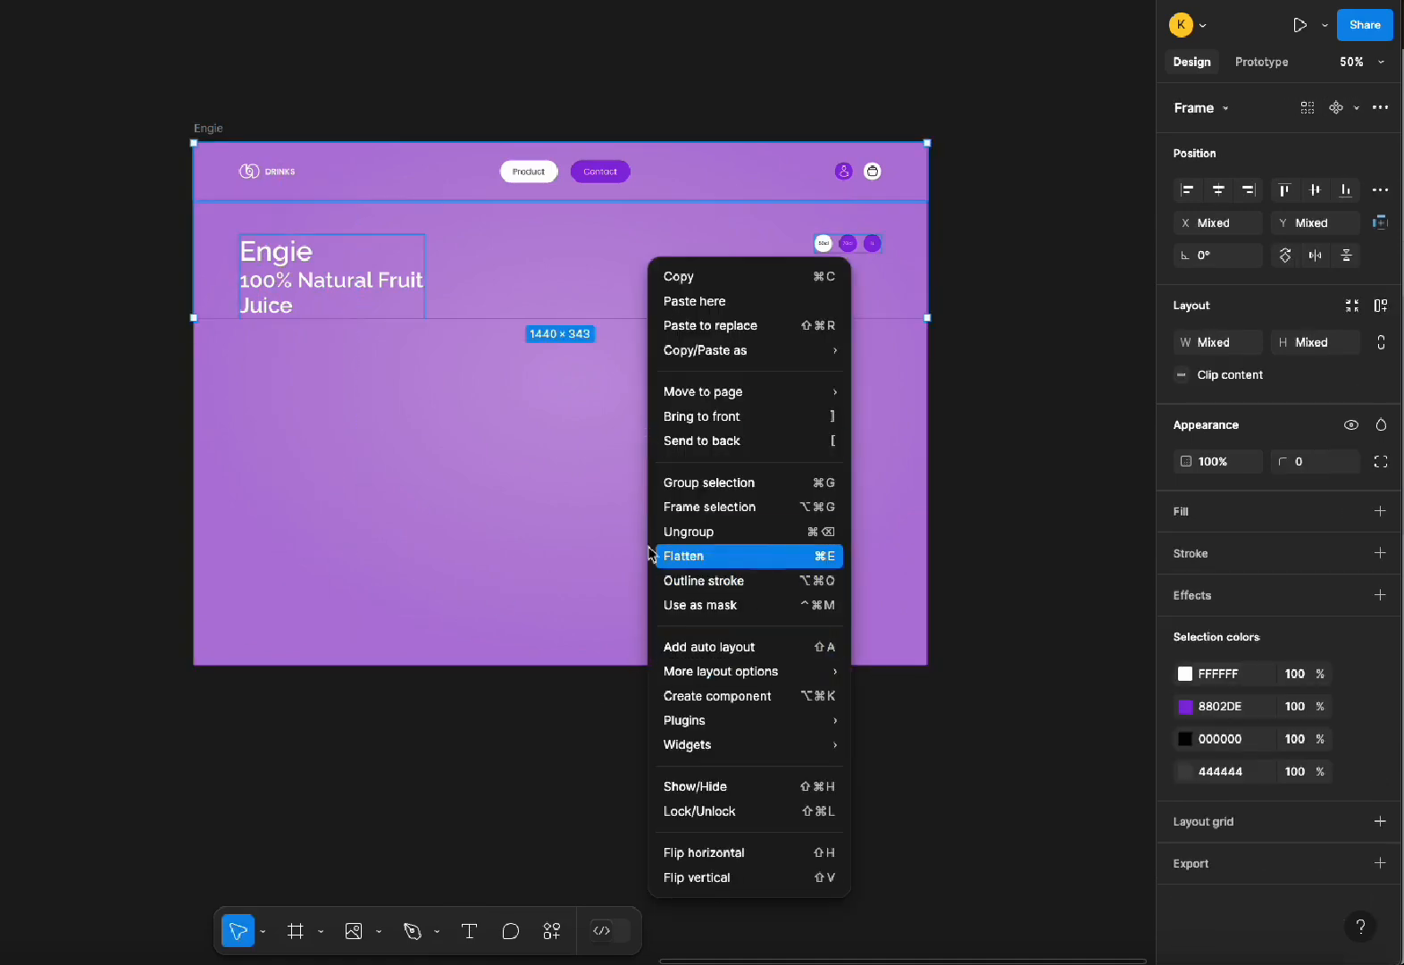
click(508, 512)
right_click(578, 437)
click(491, 440)
Launch the saved Lorem Ipsum plugin by <div>RIOTS
right_click(493, 442)
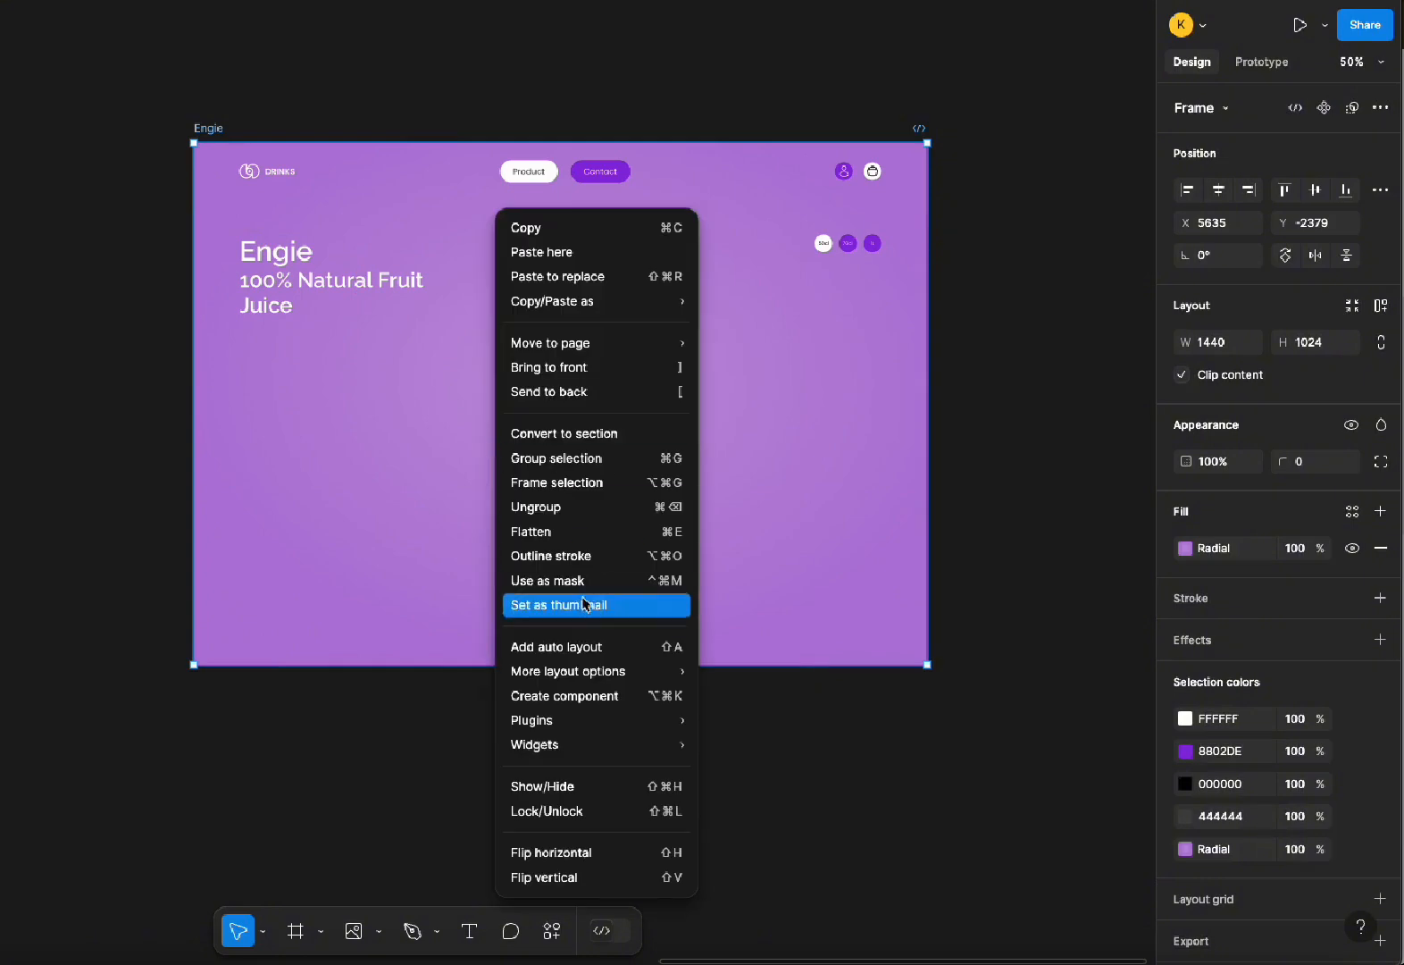
mouse_move(576, 755)
mouse_move(572, 721)
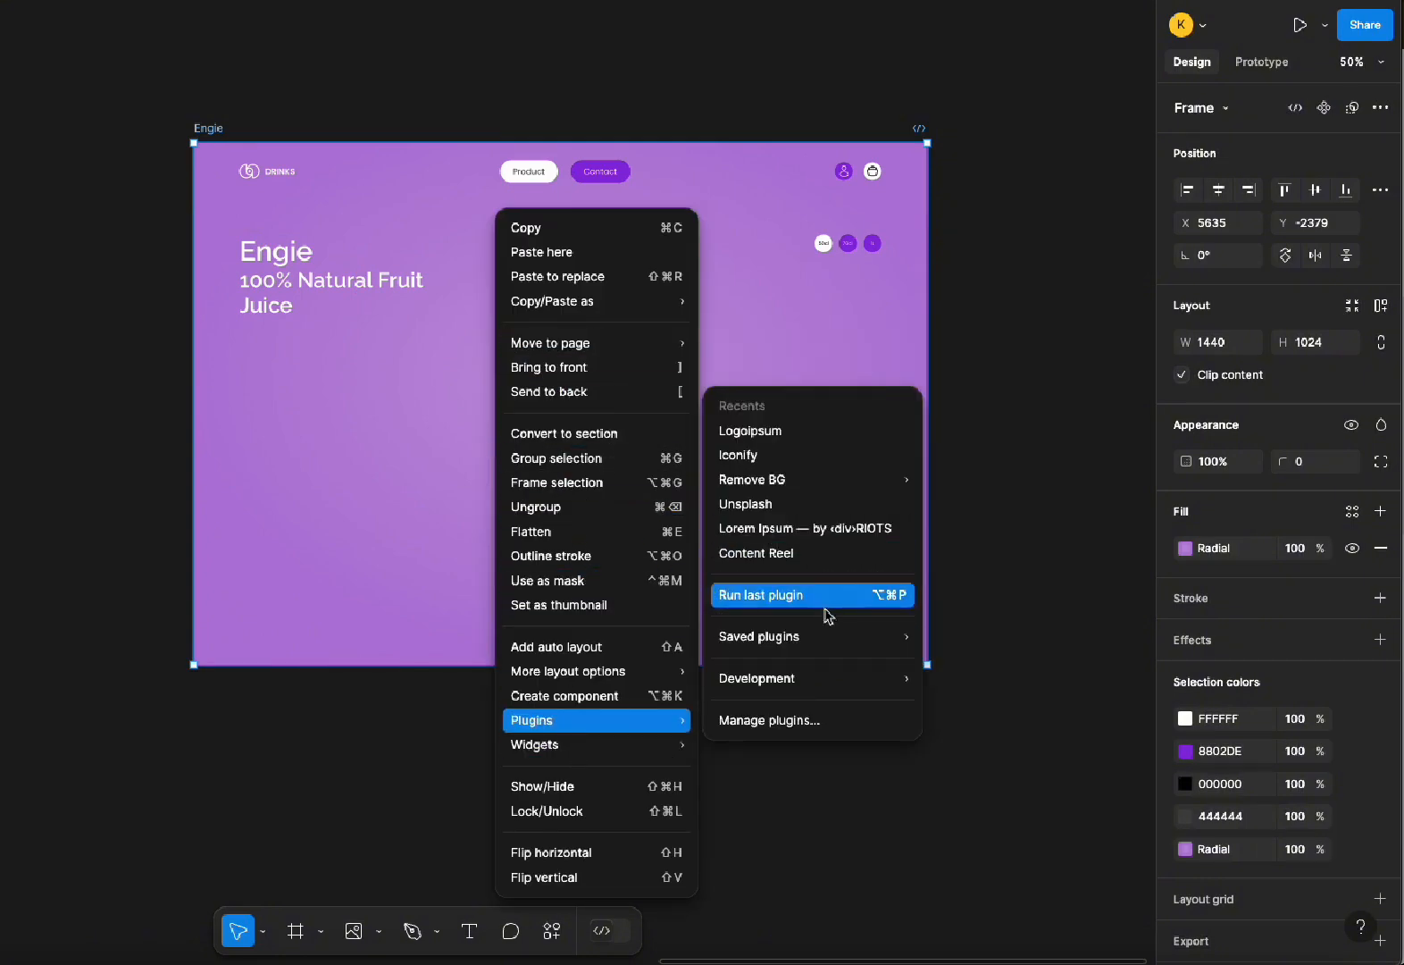
mouse_move(842, 639)
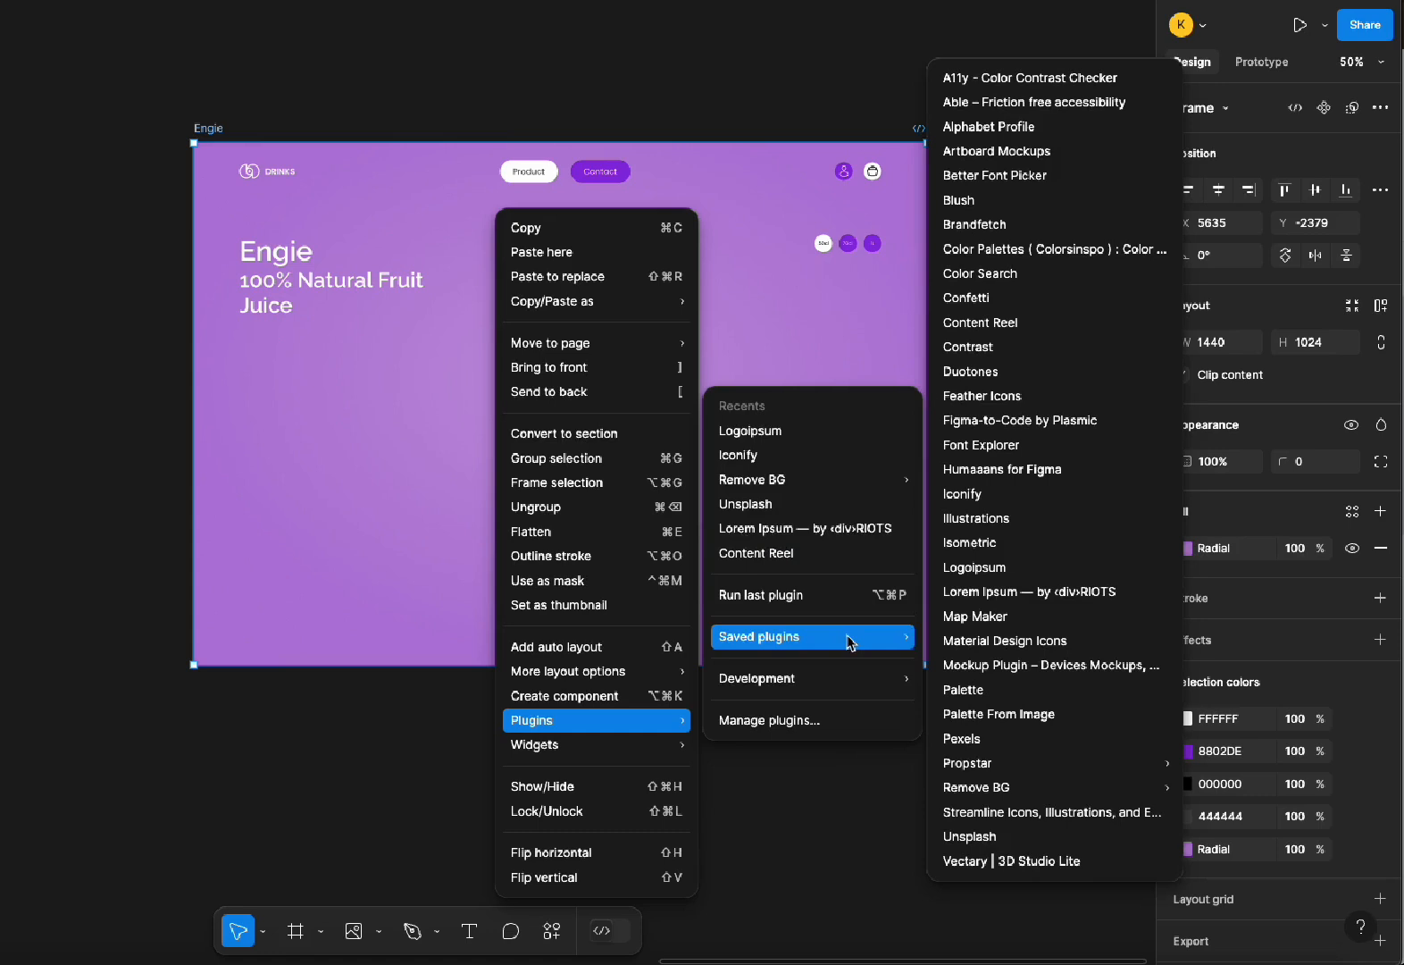
click(1025, 592)
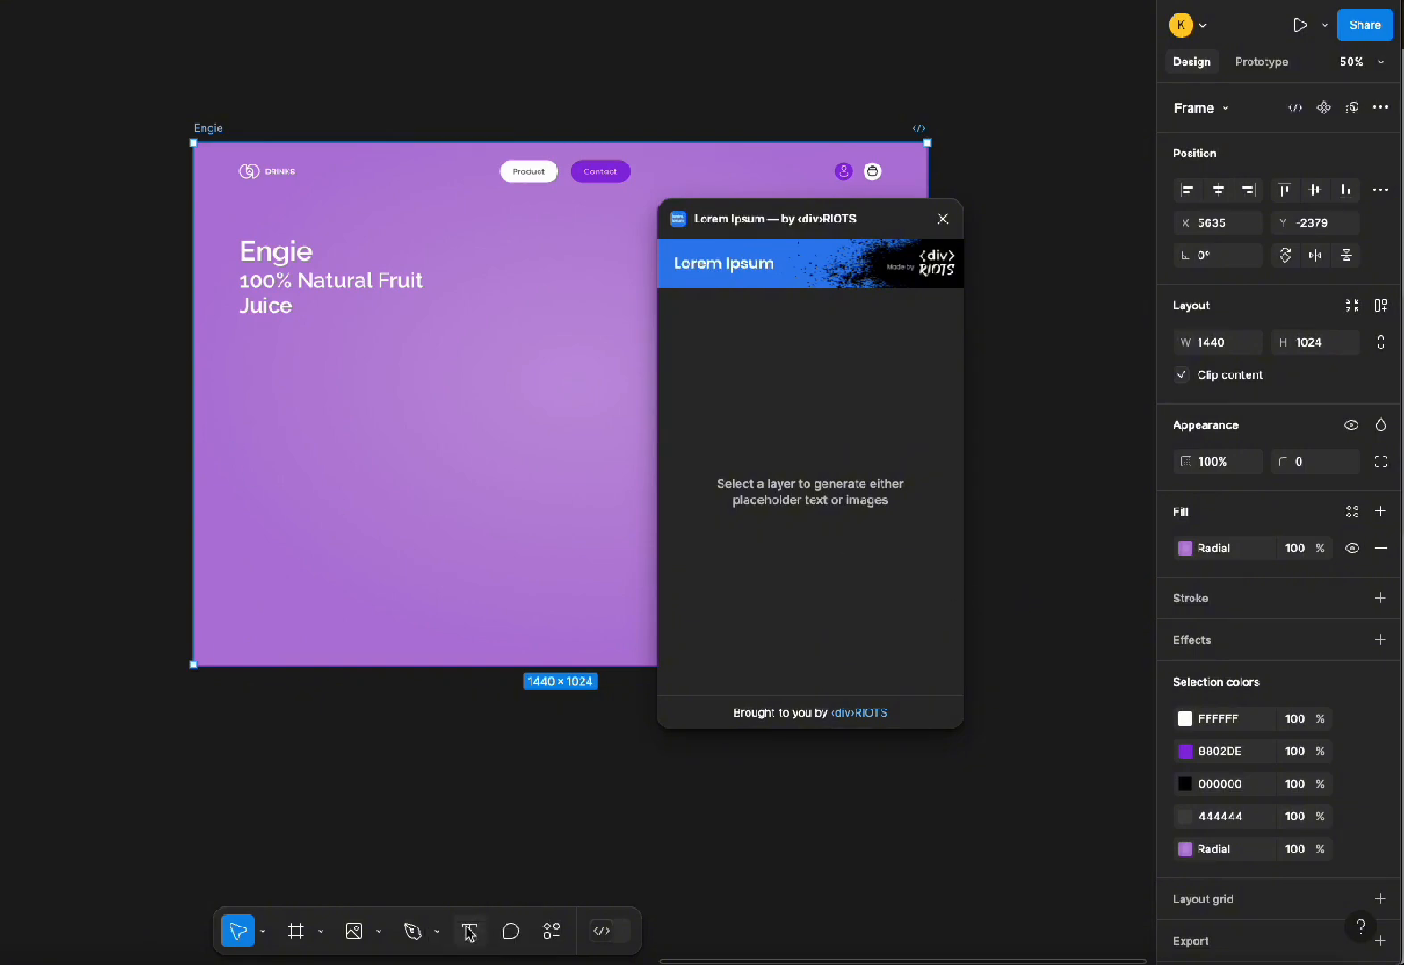
Draw a text box about 380 × 110 in the frame's lower-left area and generate 5 lorem ipsum sentences in it
key(t)
drag(241, 529, 436, 586)
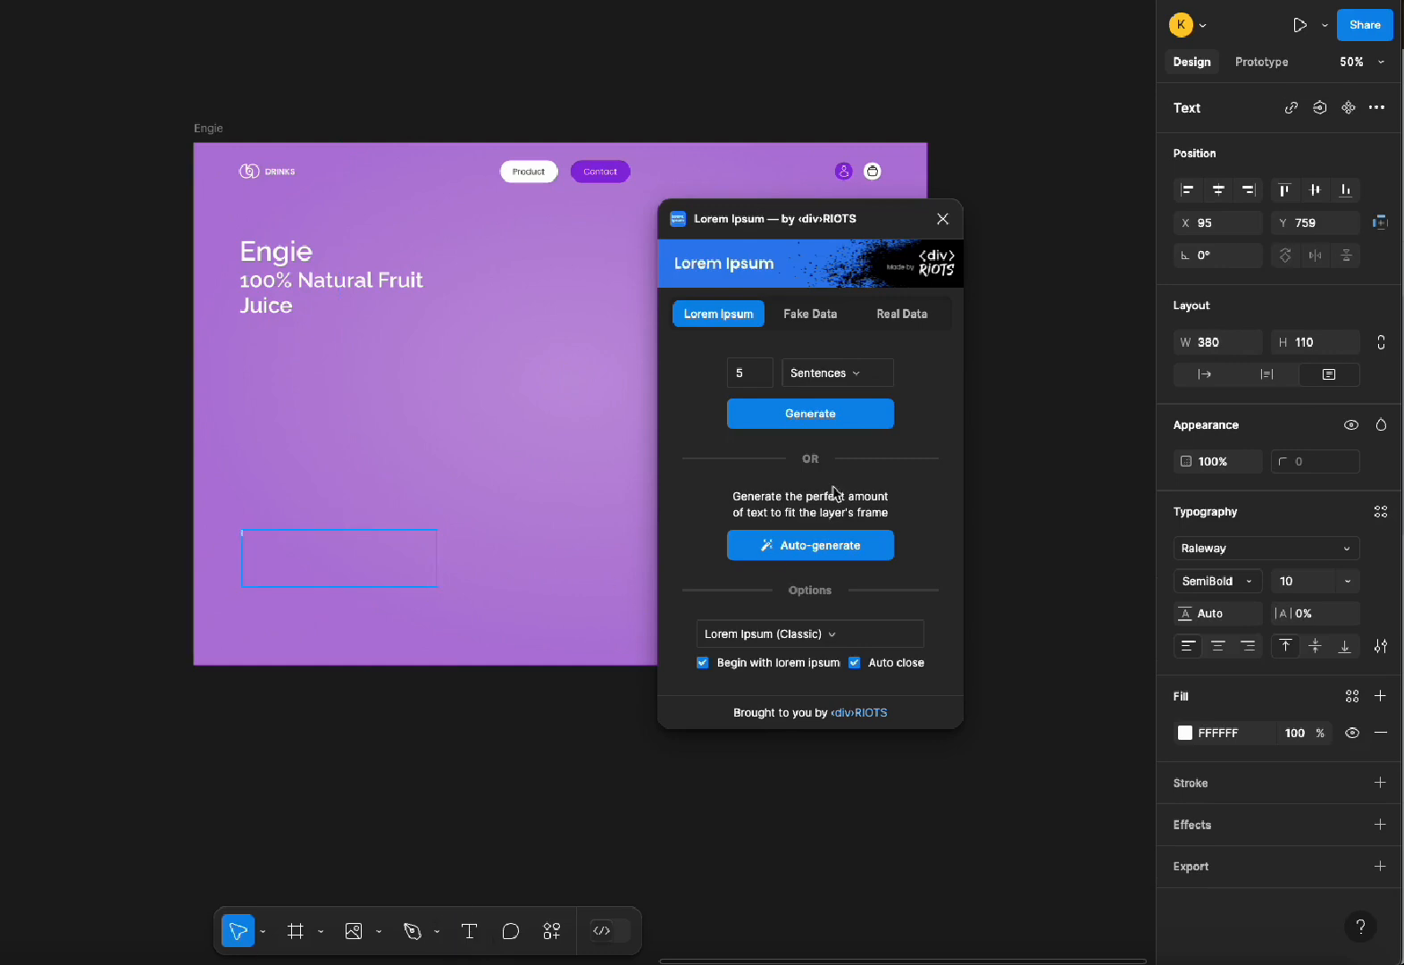
click(815, 418)
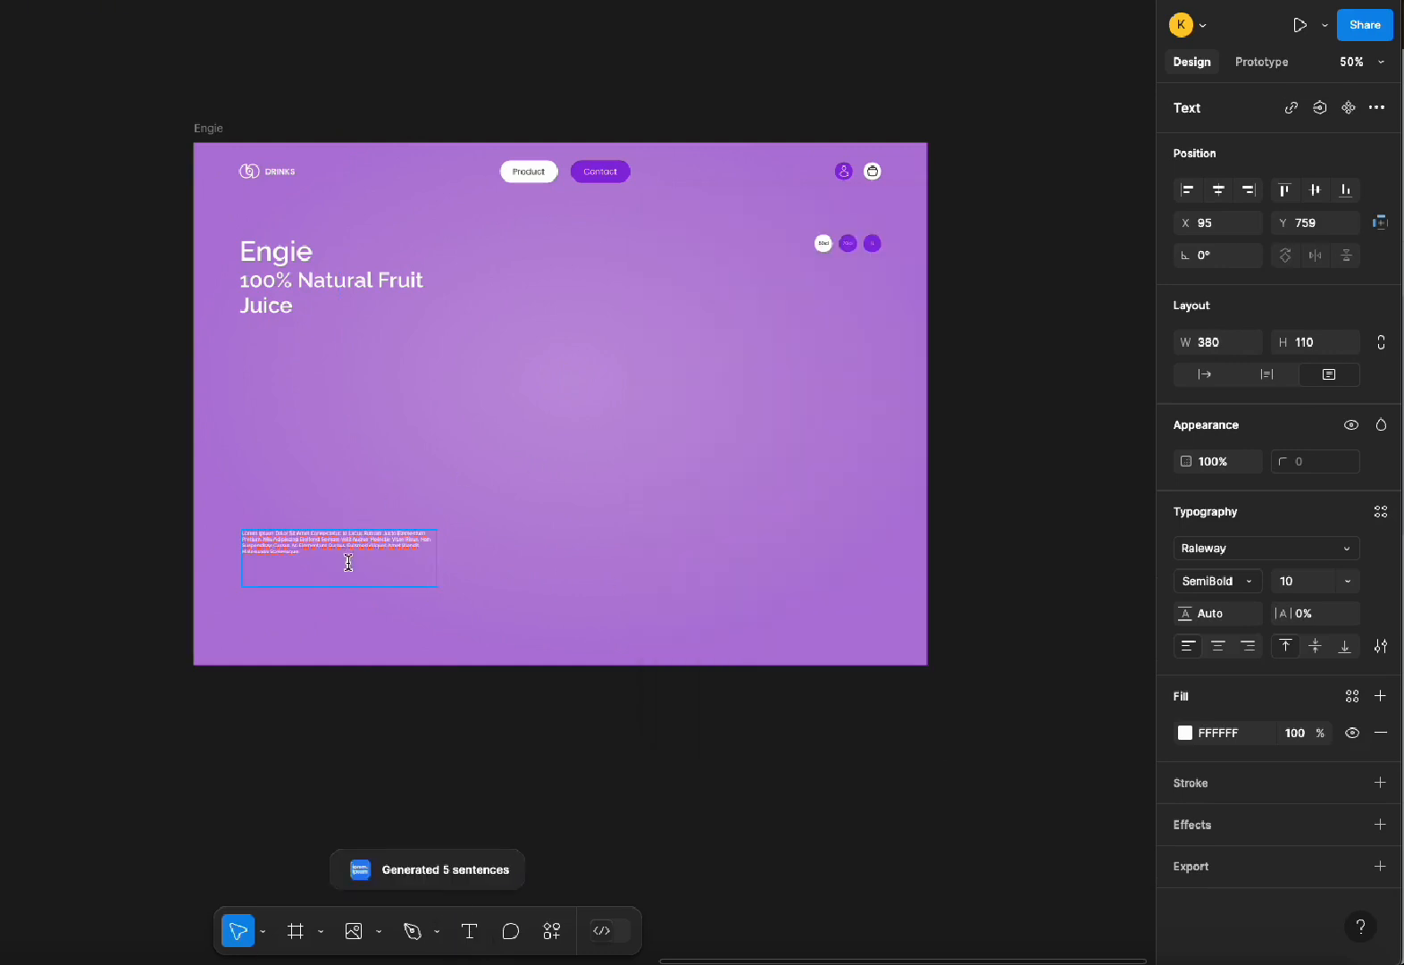
Reduce the paragraph box's height to about 62 and place it at X 90, Y 825 beneath the heading
click(346, 602)
drag(333, 587, 282, 577)
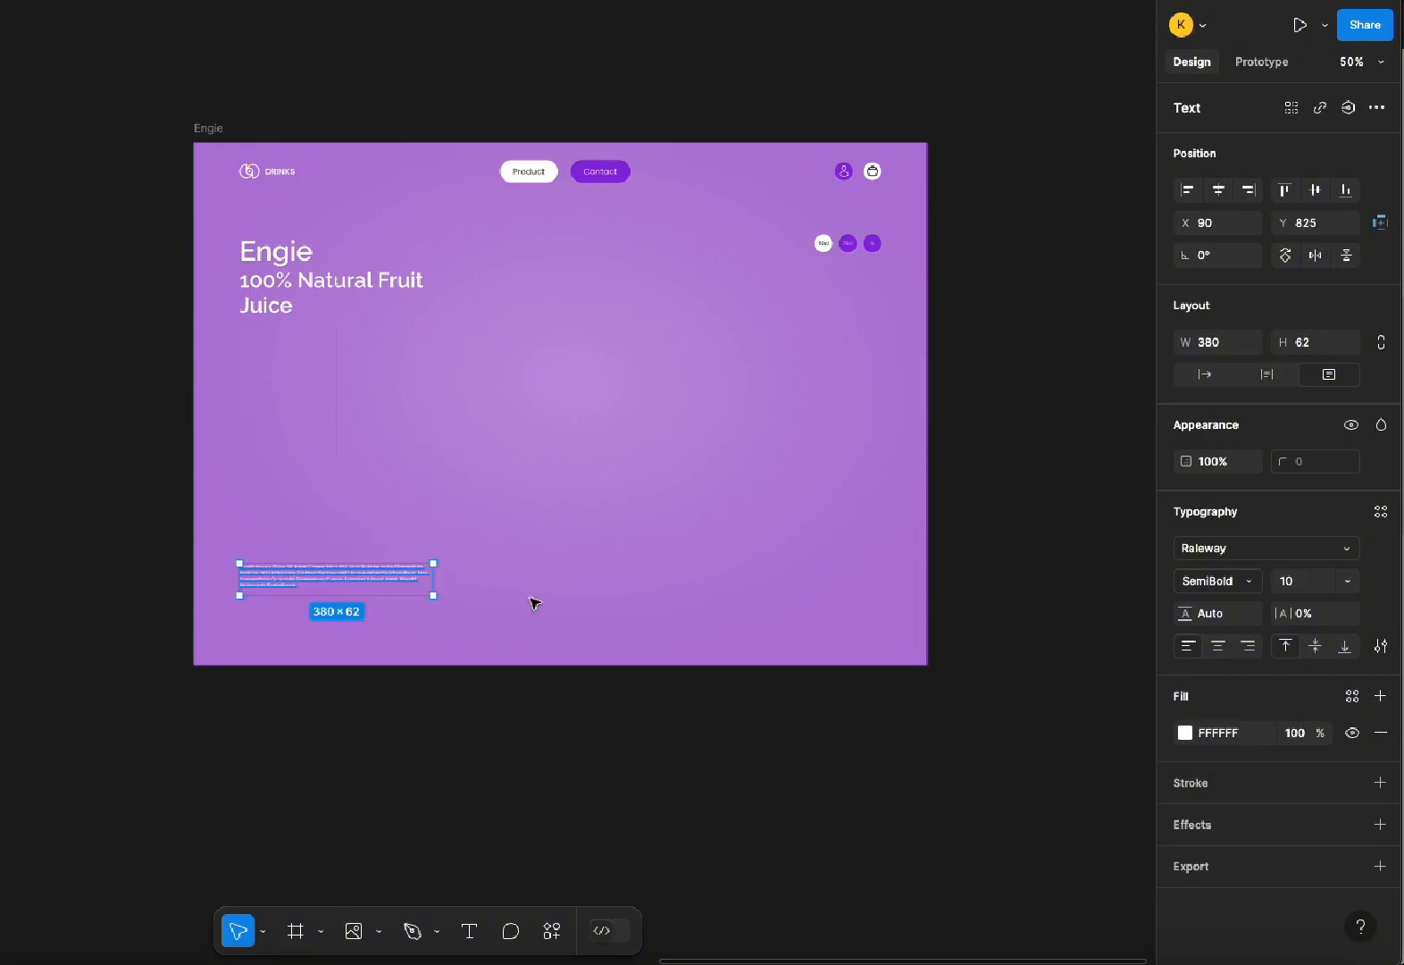
Set the paragraph's font to Poppins and its size to 14
click(1255, 548)
text(popp)
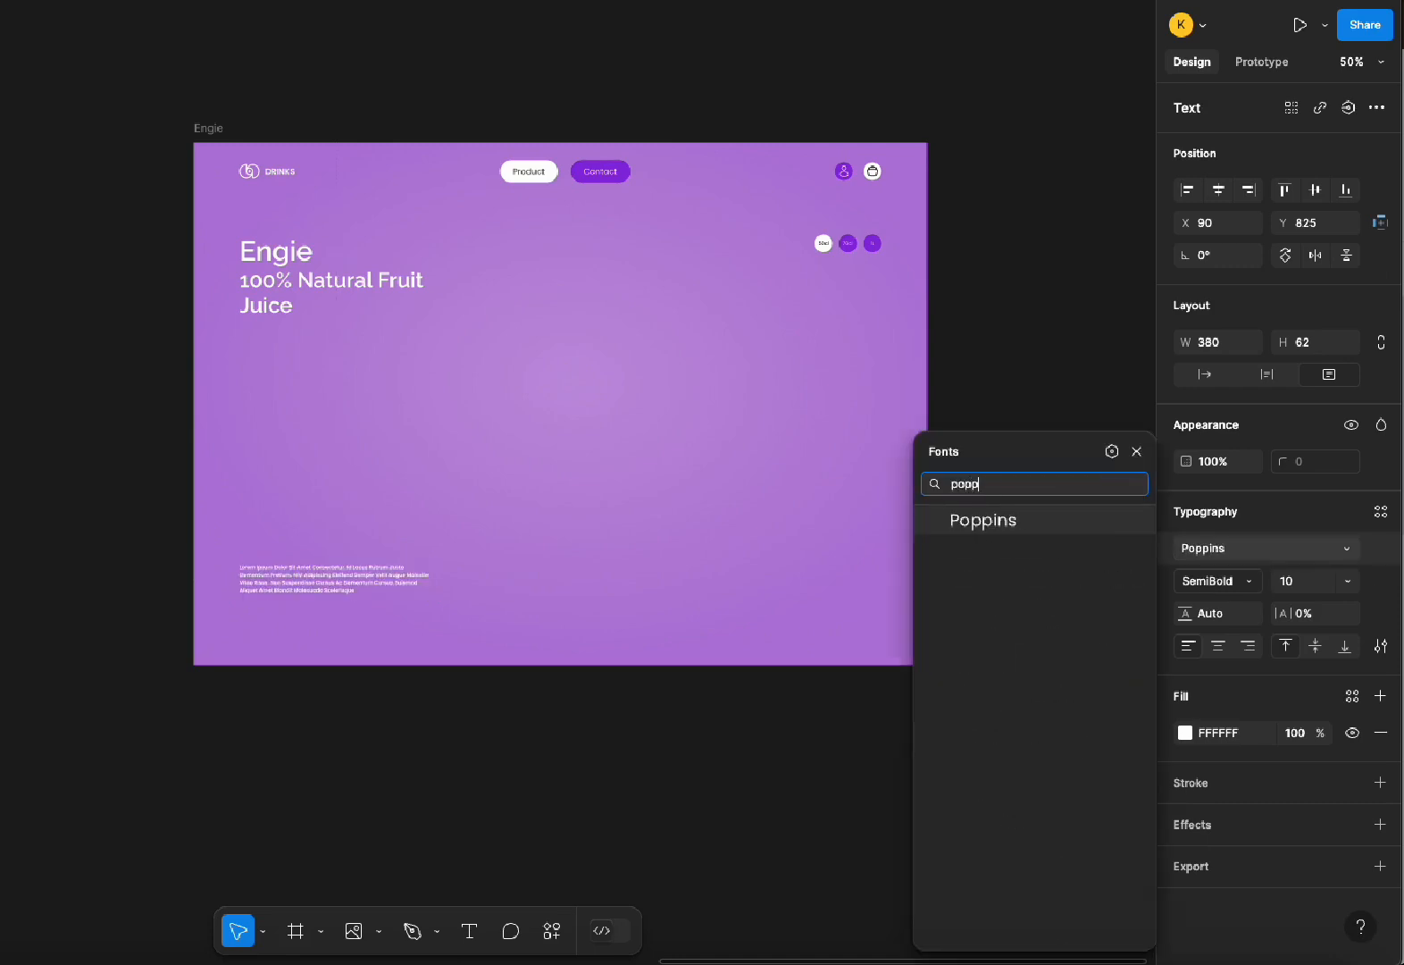
key(Return)
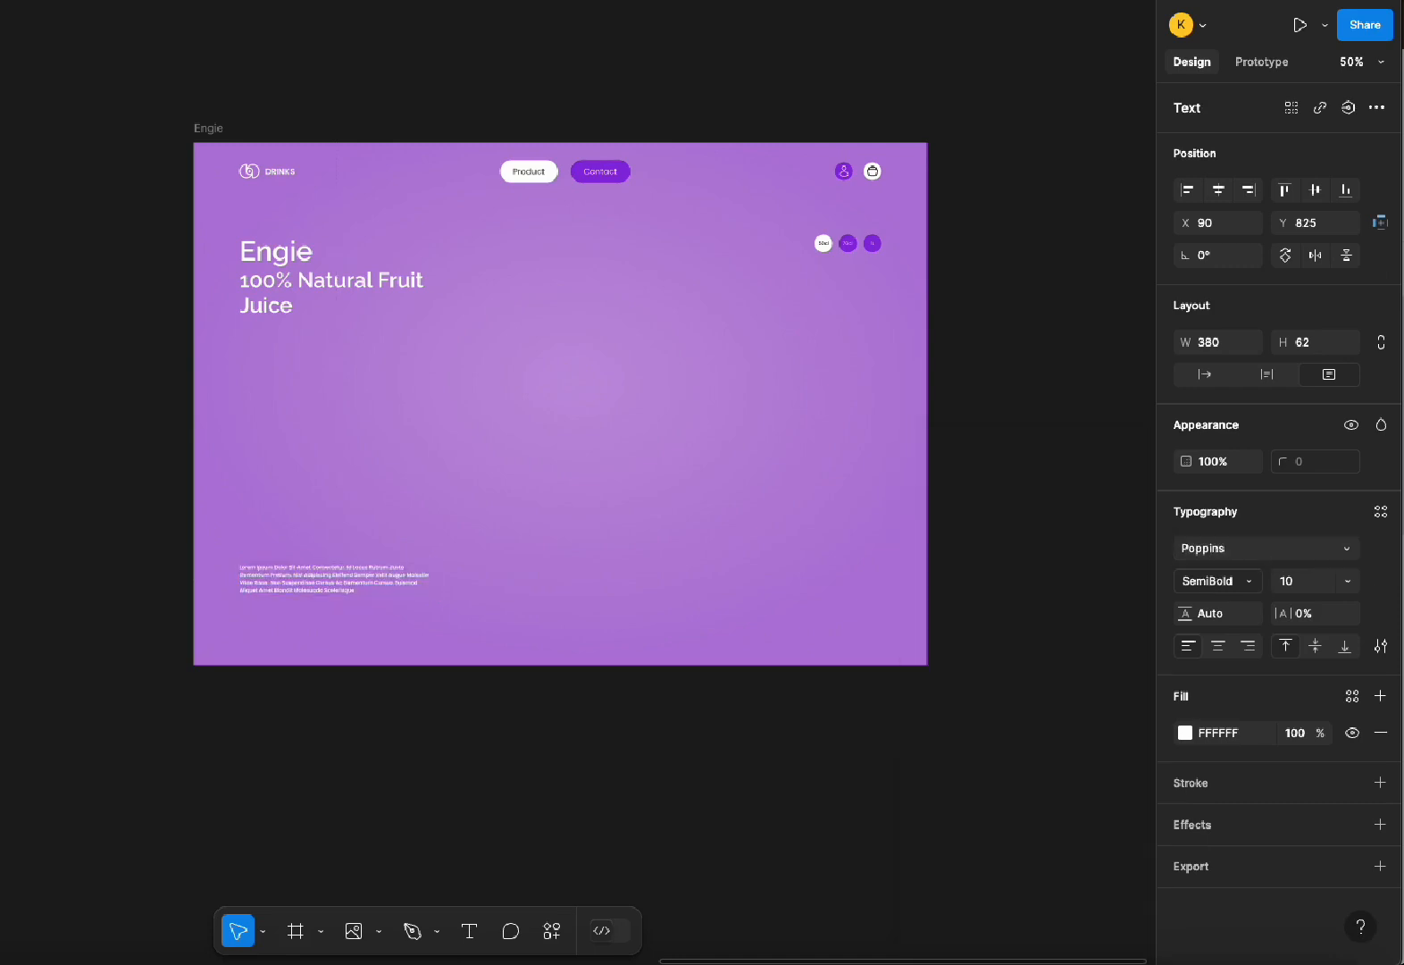
click(1318, 582)
text(14)
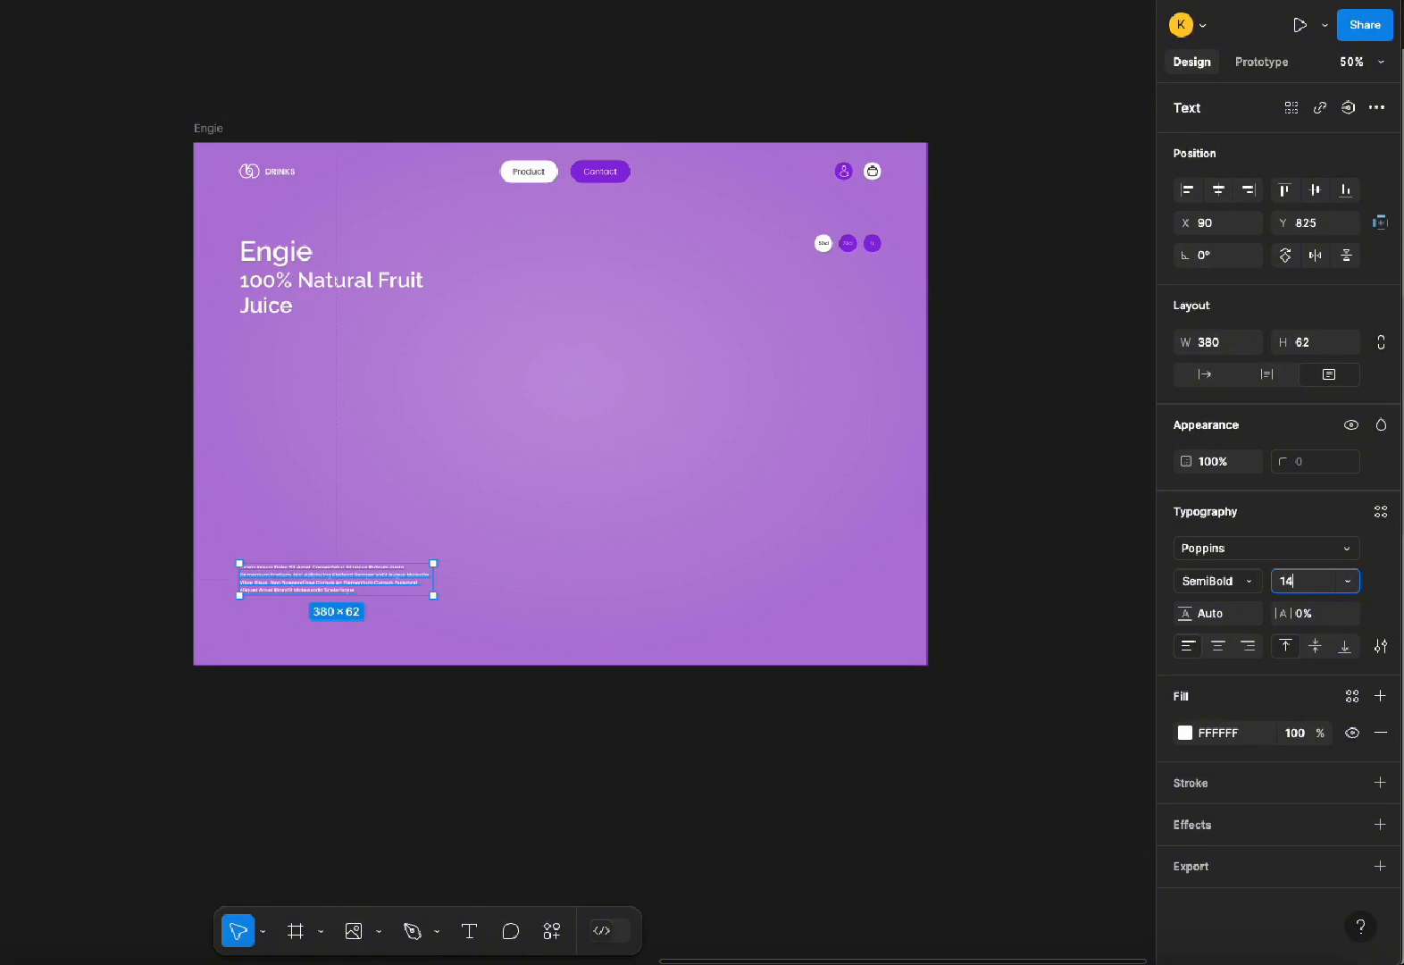
key(Return)
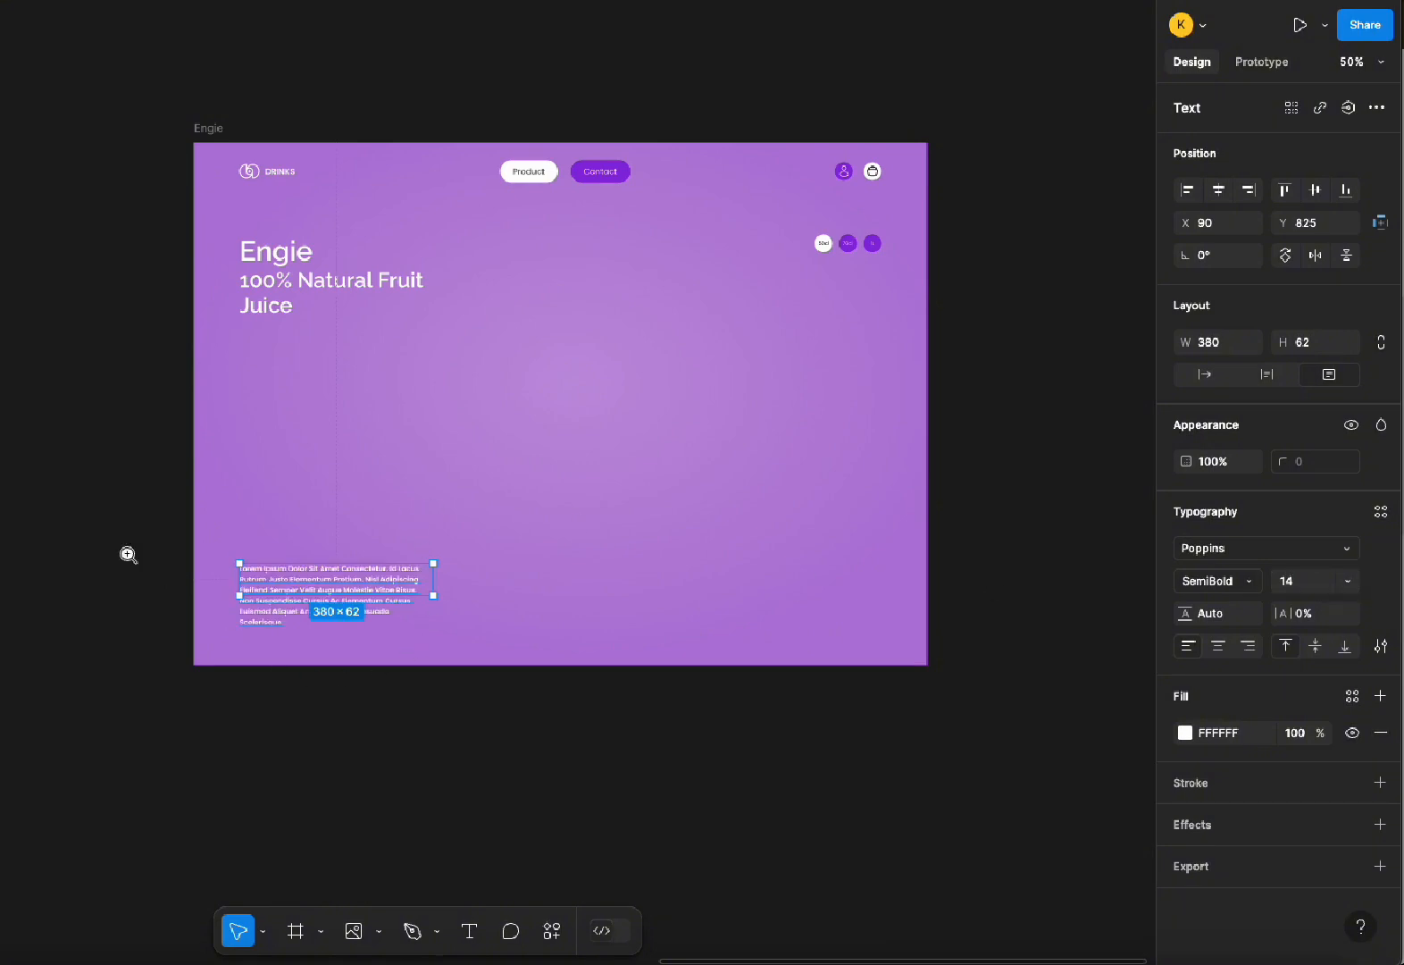
Widen the paragraph box to about 473 and delete its third line, "Molestie Vitae Risus. Non Suspendisse Cursus Ac Elementum"
scroll(251, 569, up, 5)
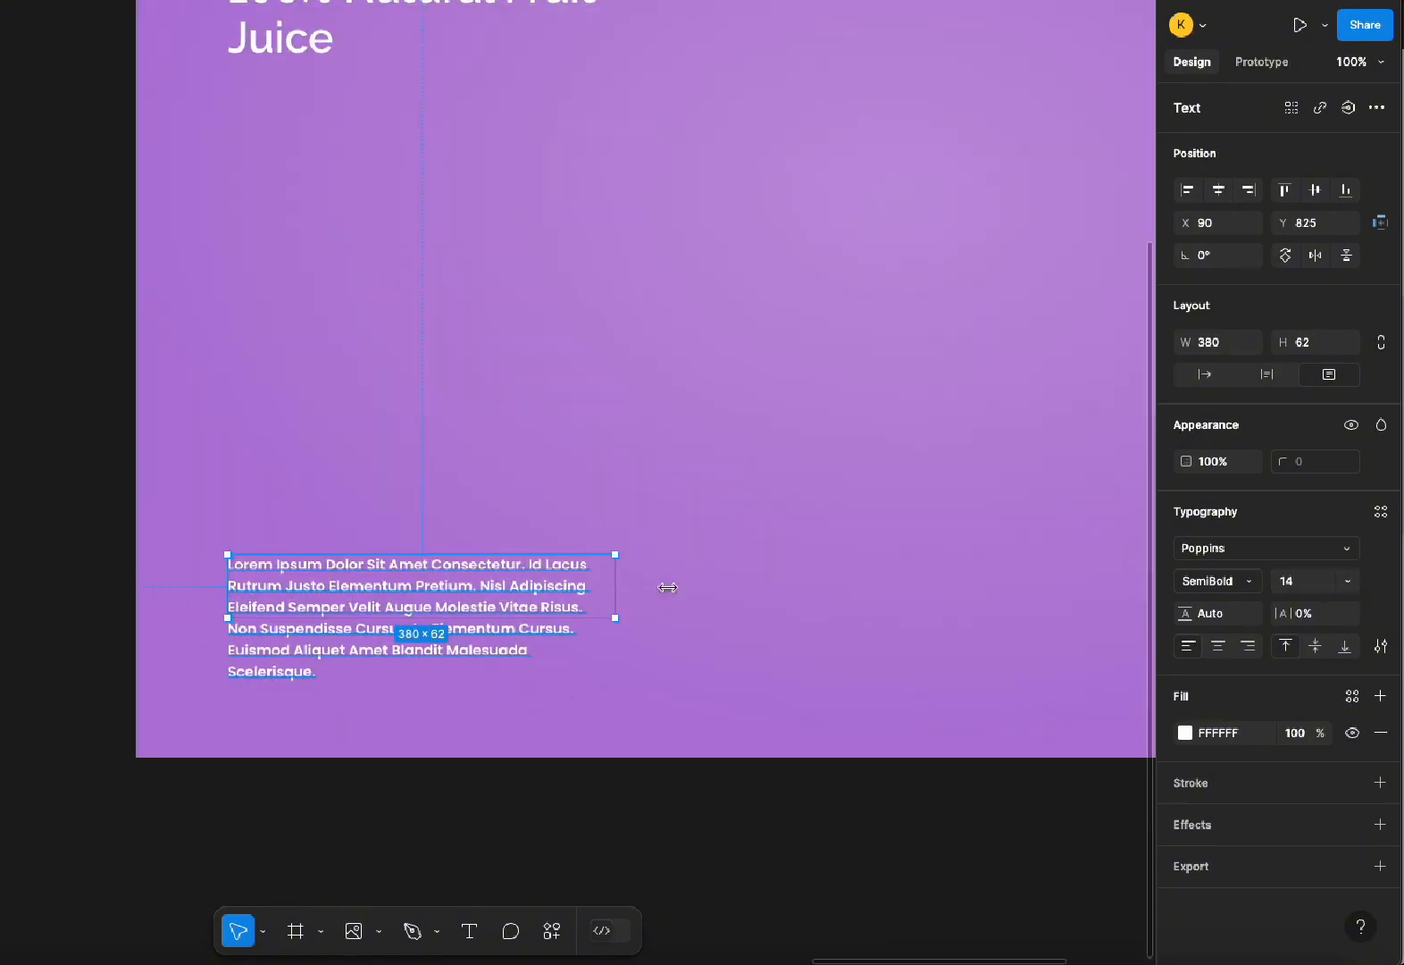
drag(615, 587, 215, 608)
key(Return)
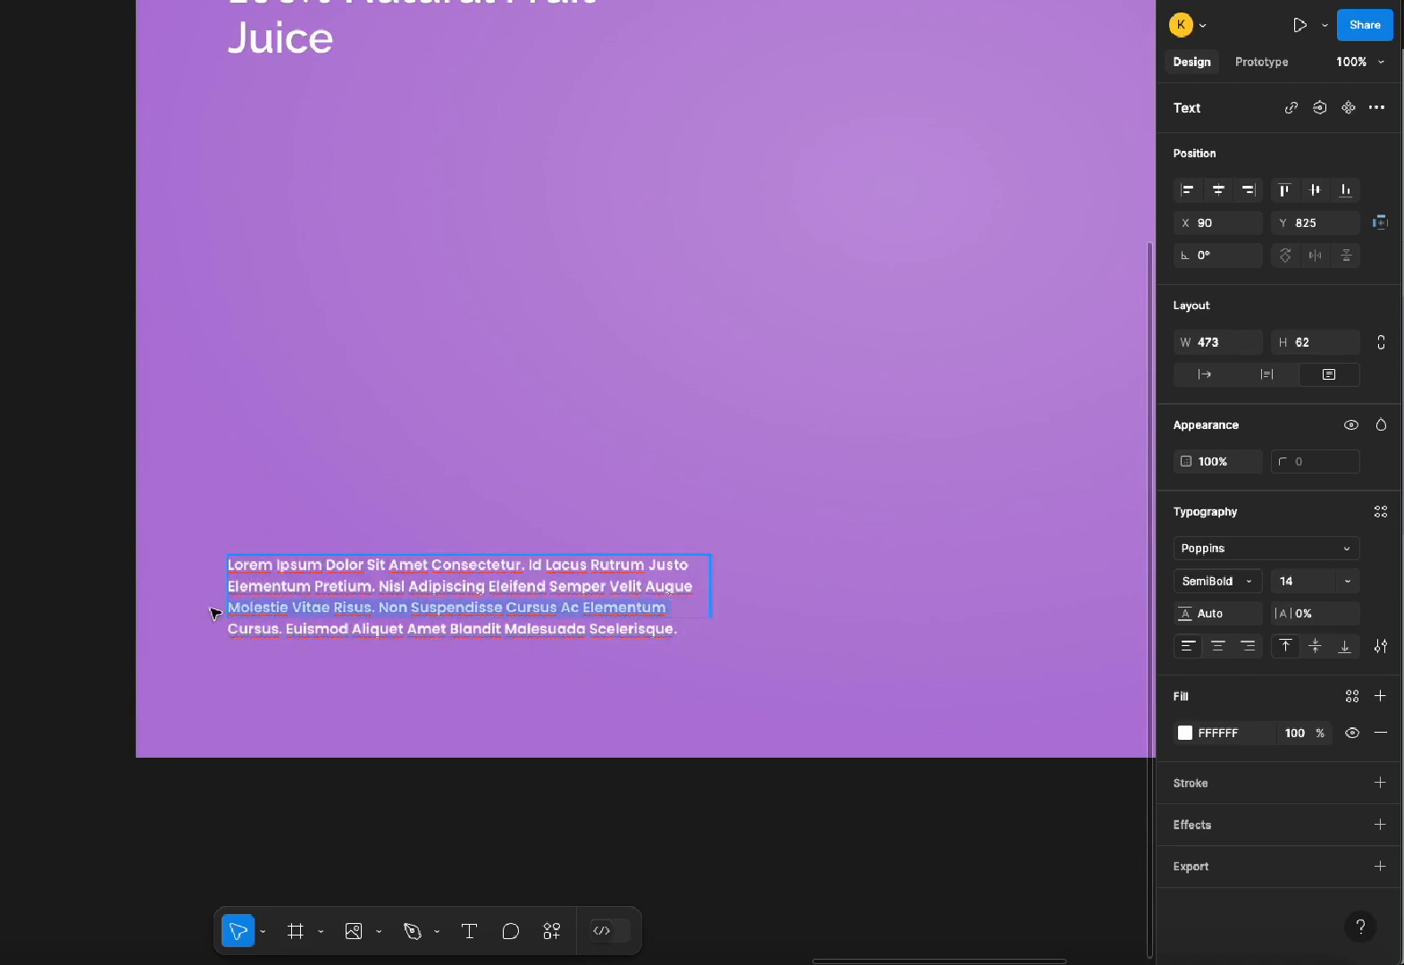
key(BackSpace)
key(Escape)
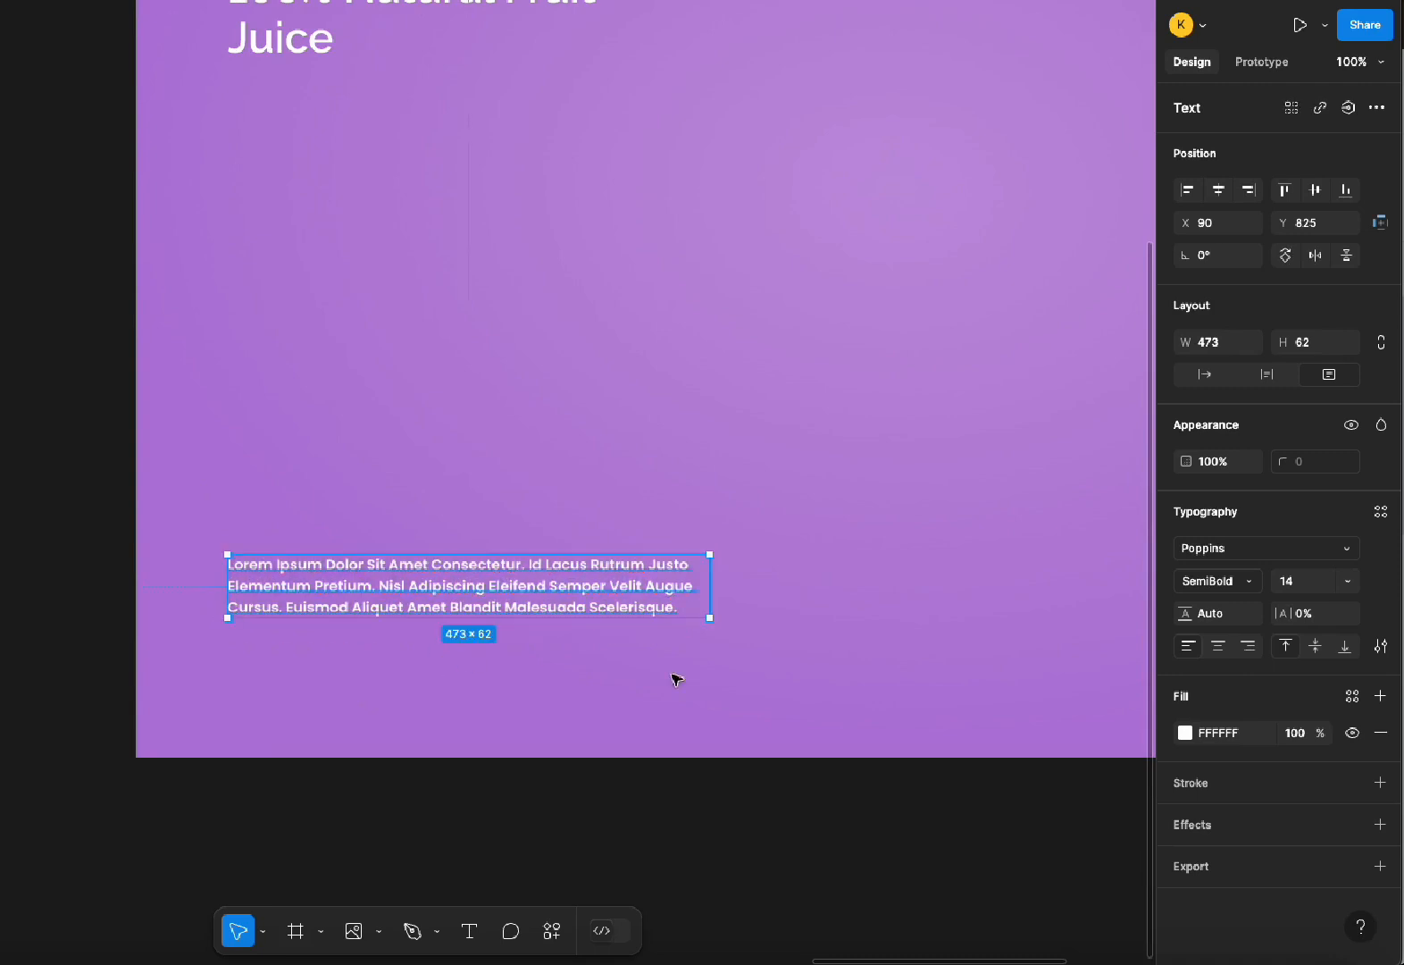
Set the lorem ipsum paragraph's font weight to Regular
click(1233, 582)
click(740, 694)
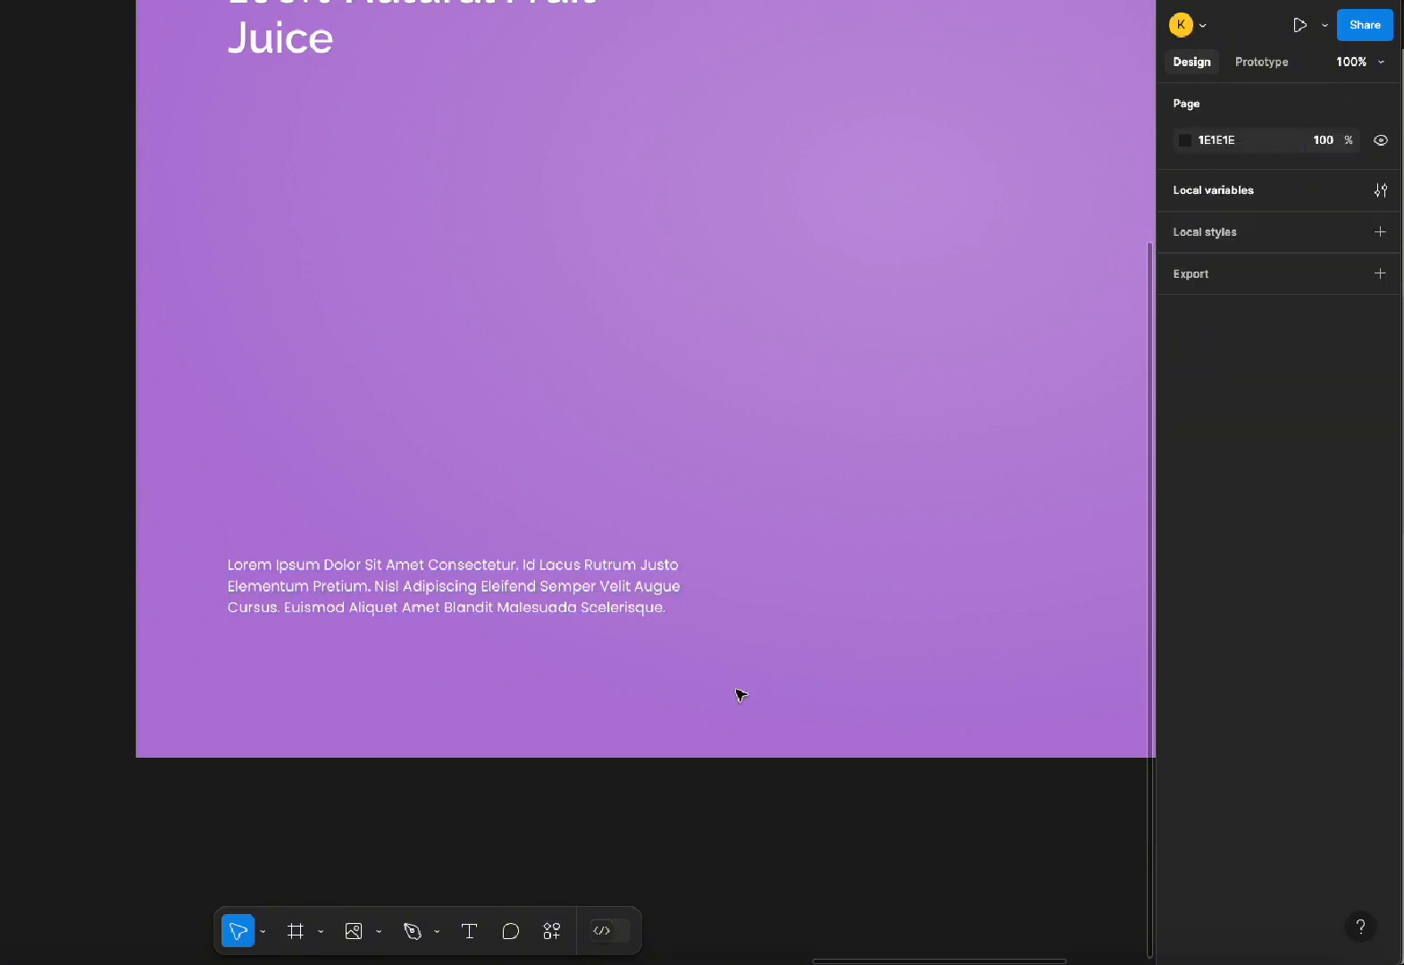
Add the text "Buy Now" in the frame's lower-right area, at about X 1200, Y 819
key(ctrl+minus)
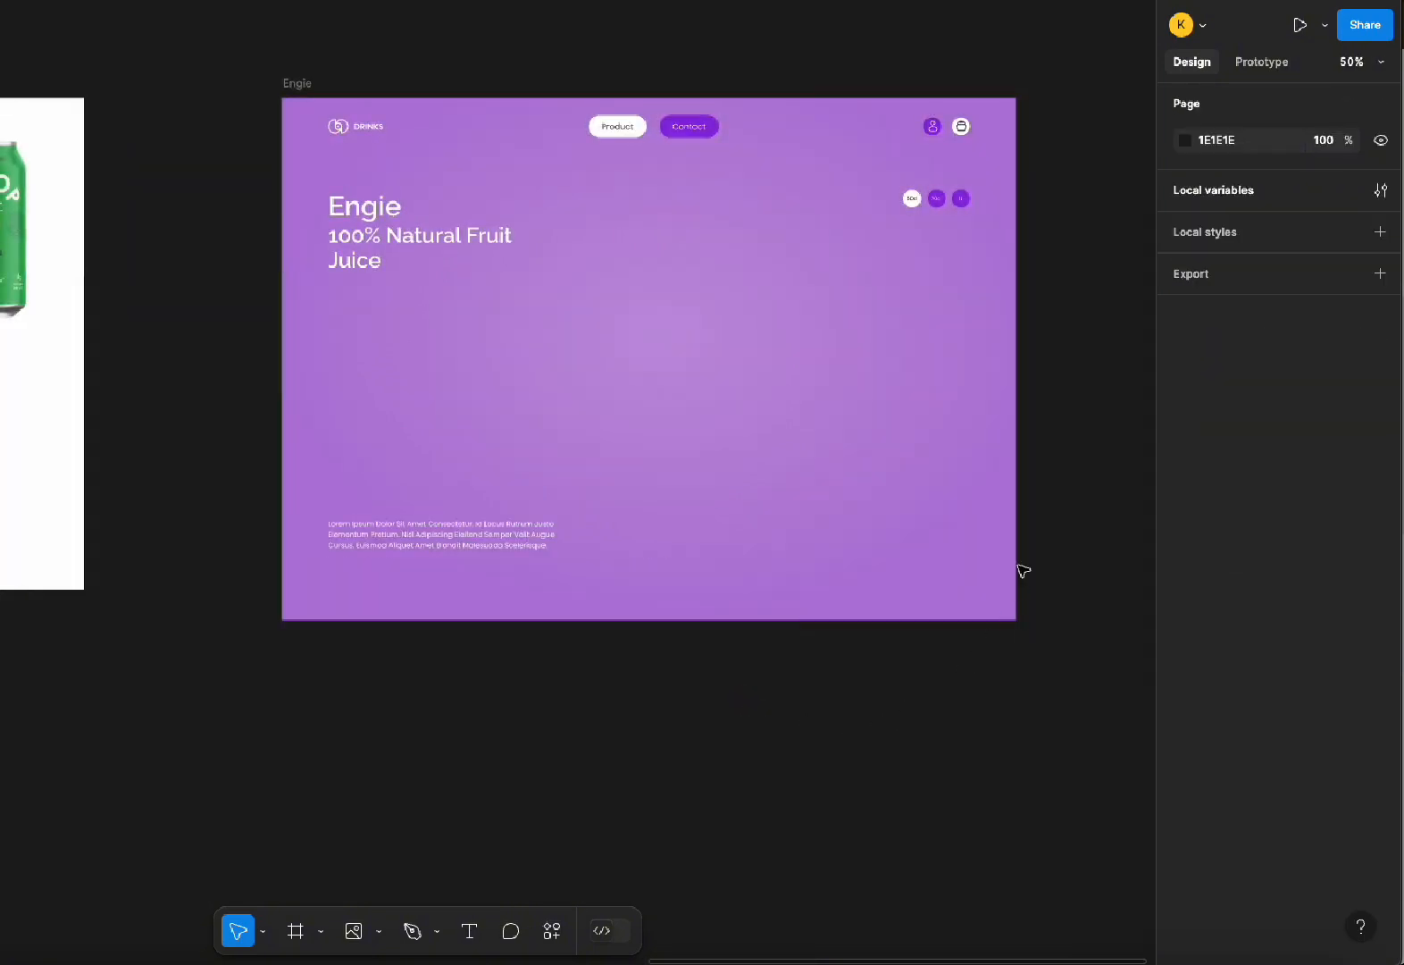
key(z)
click(1046, 534)
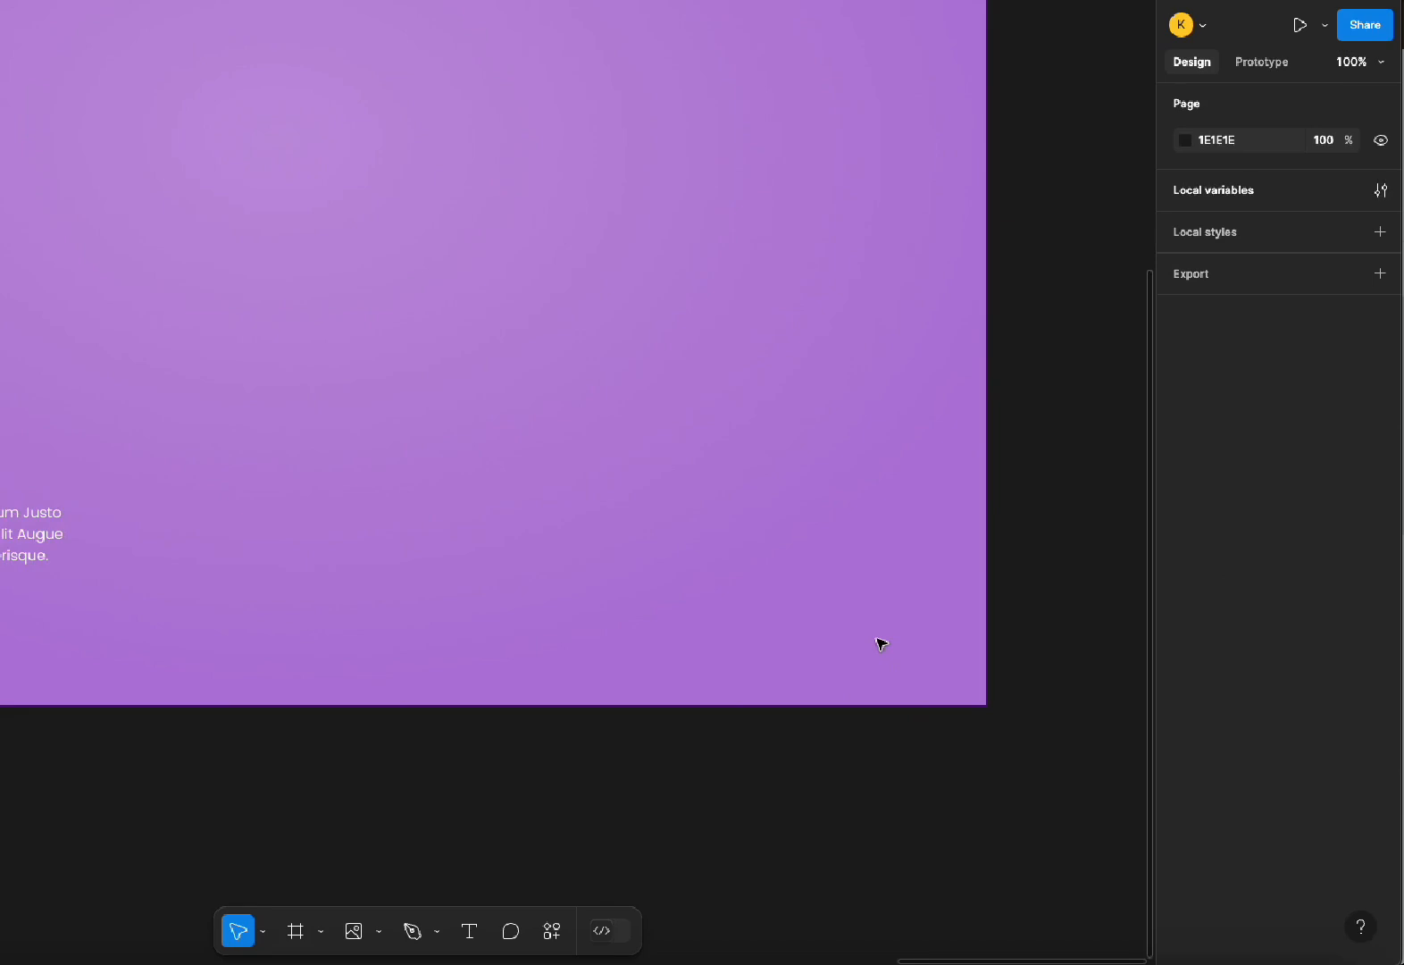
click(468, 931)
click(741, 498)
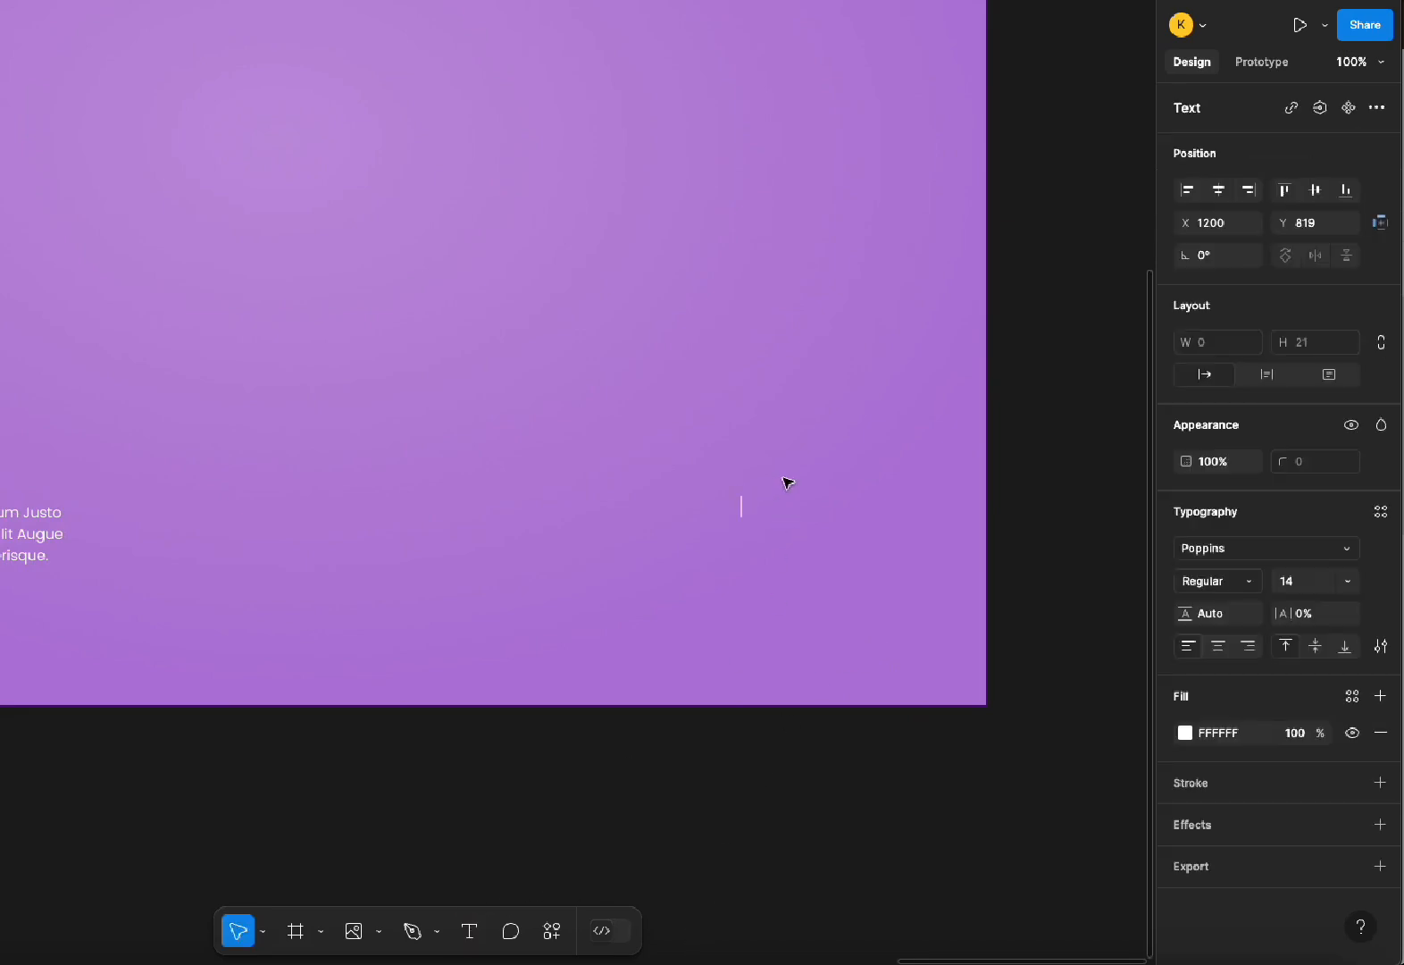
text(Buy Now)
key(Escape)
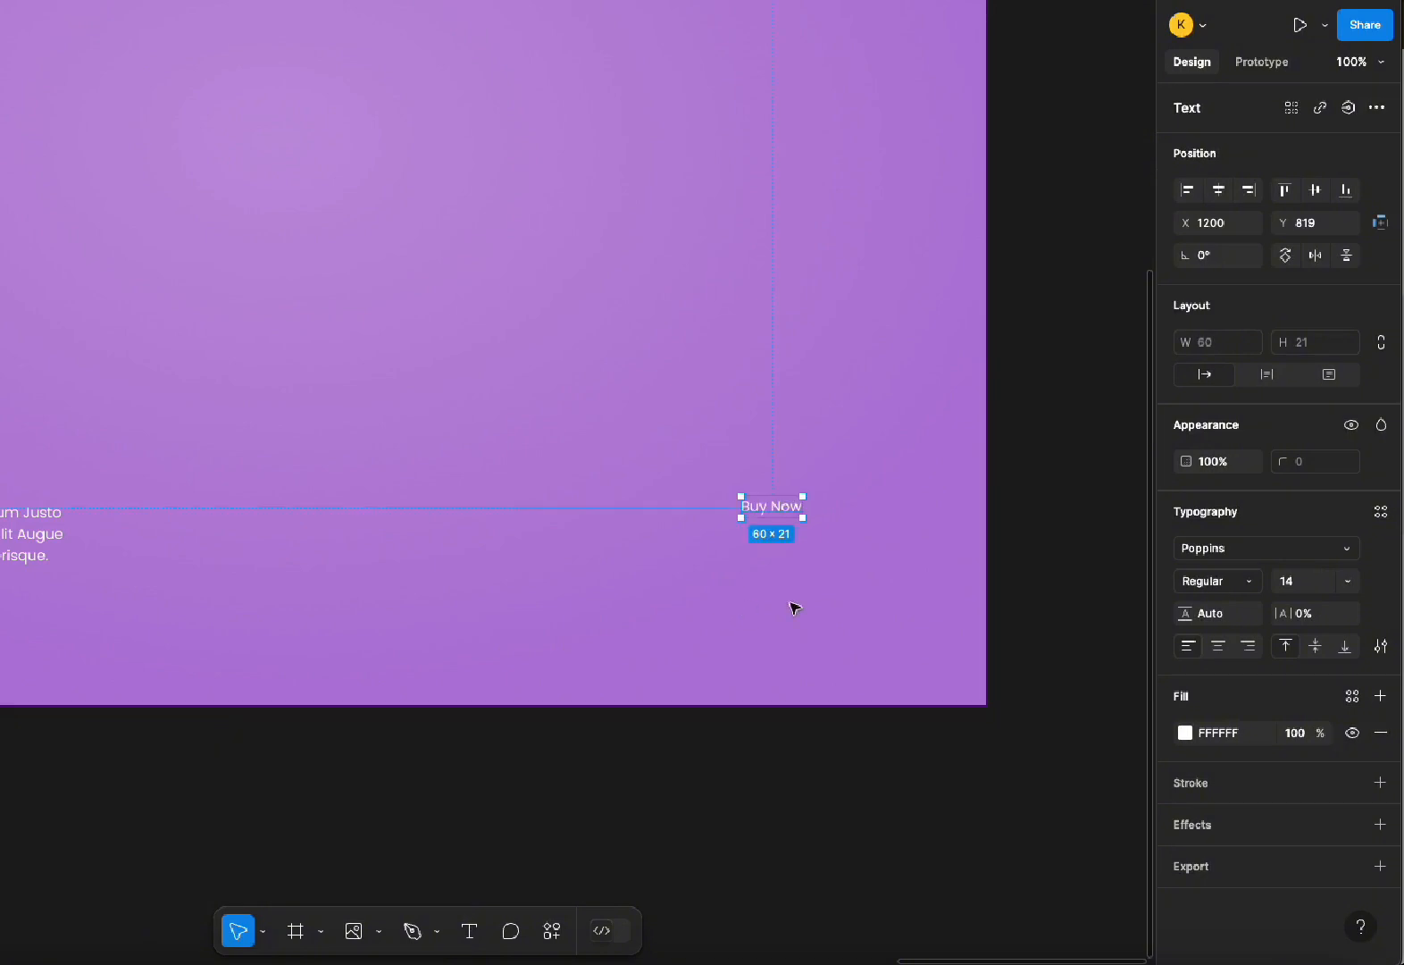
Set the "Buy Now" text to size 16 and weight Medium
click(1286, 582)
text(16)
click(1241, 583)
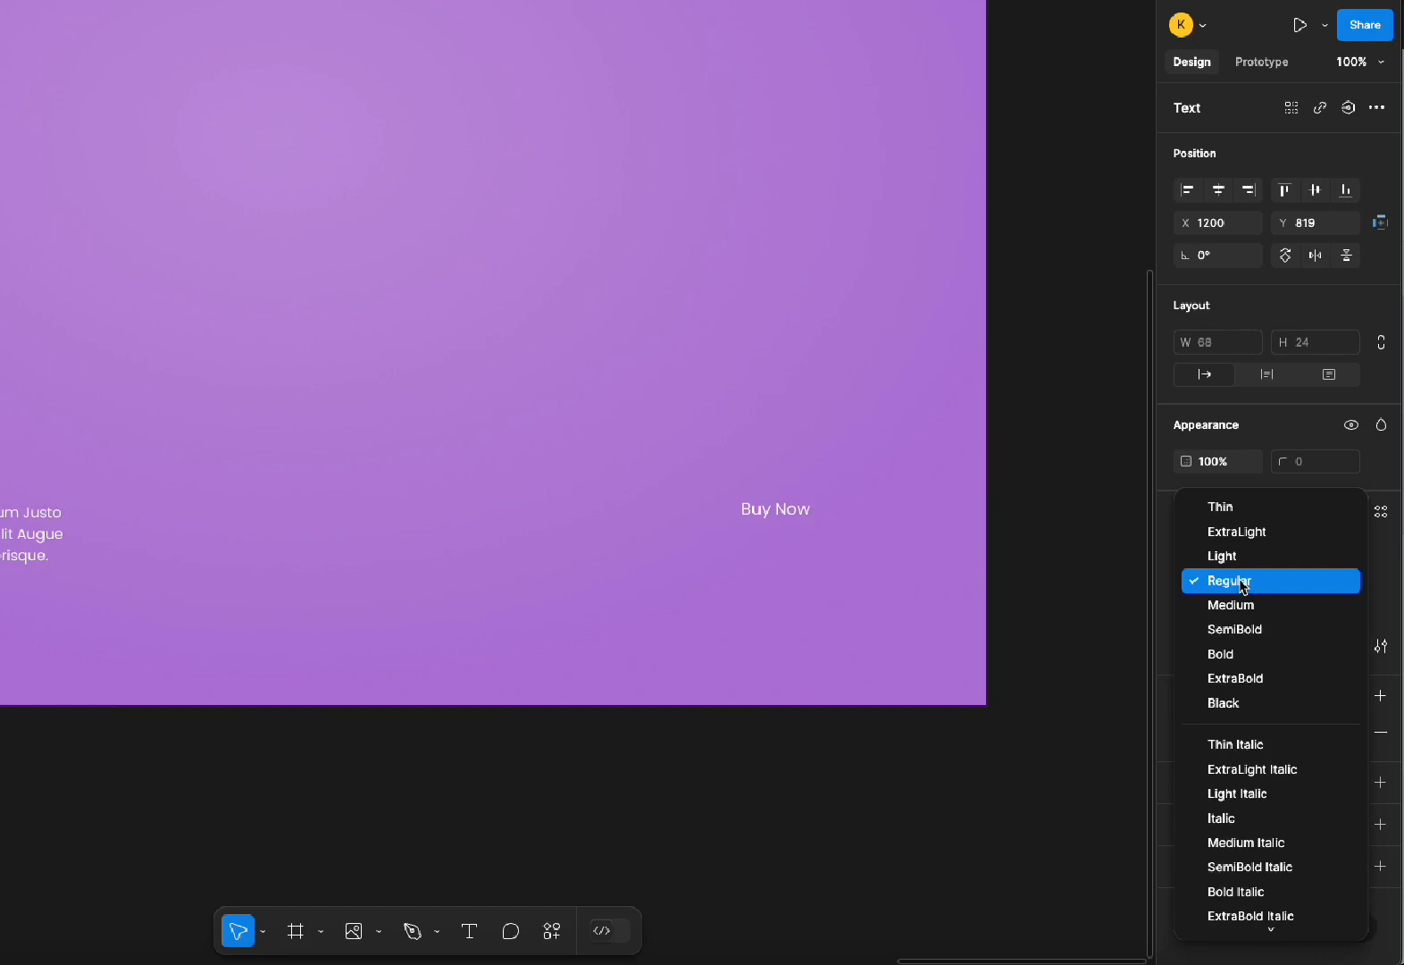
click(1237, 605)
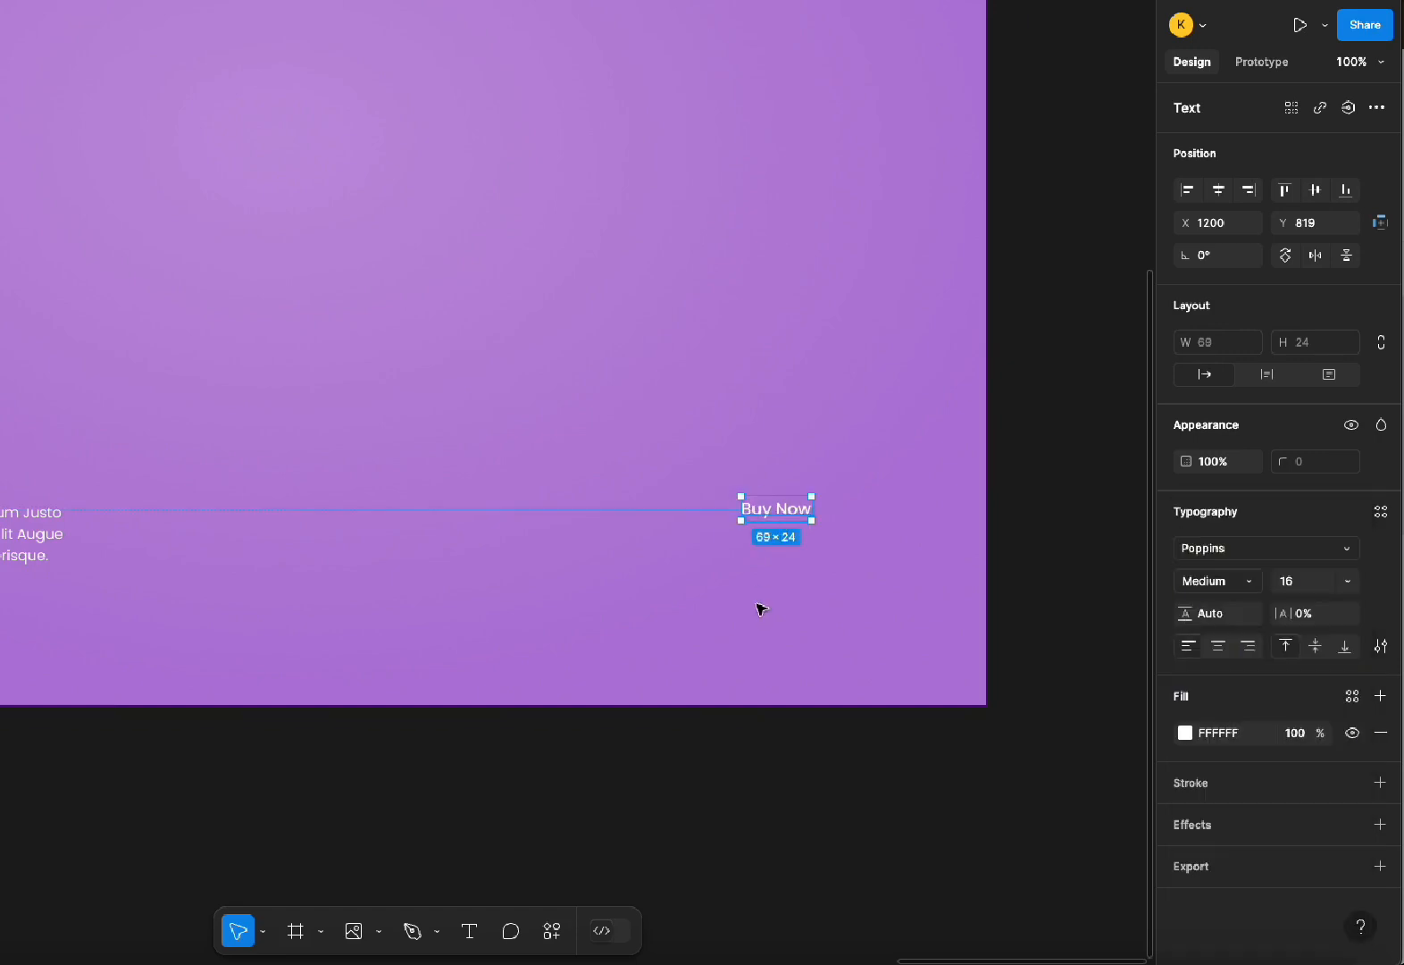
Wrap the "Buy Now" text in an auto layout with 25 horizontal padding and give it a white FFFFFF fill
key(shift+a)
click(1230, 440)
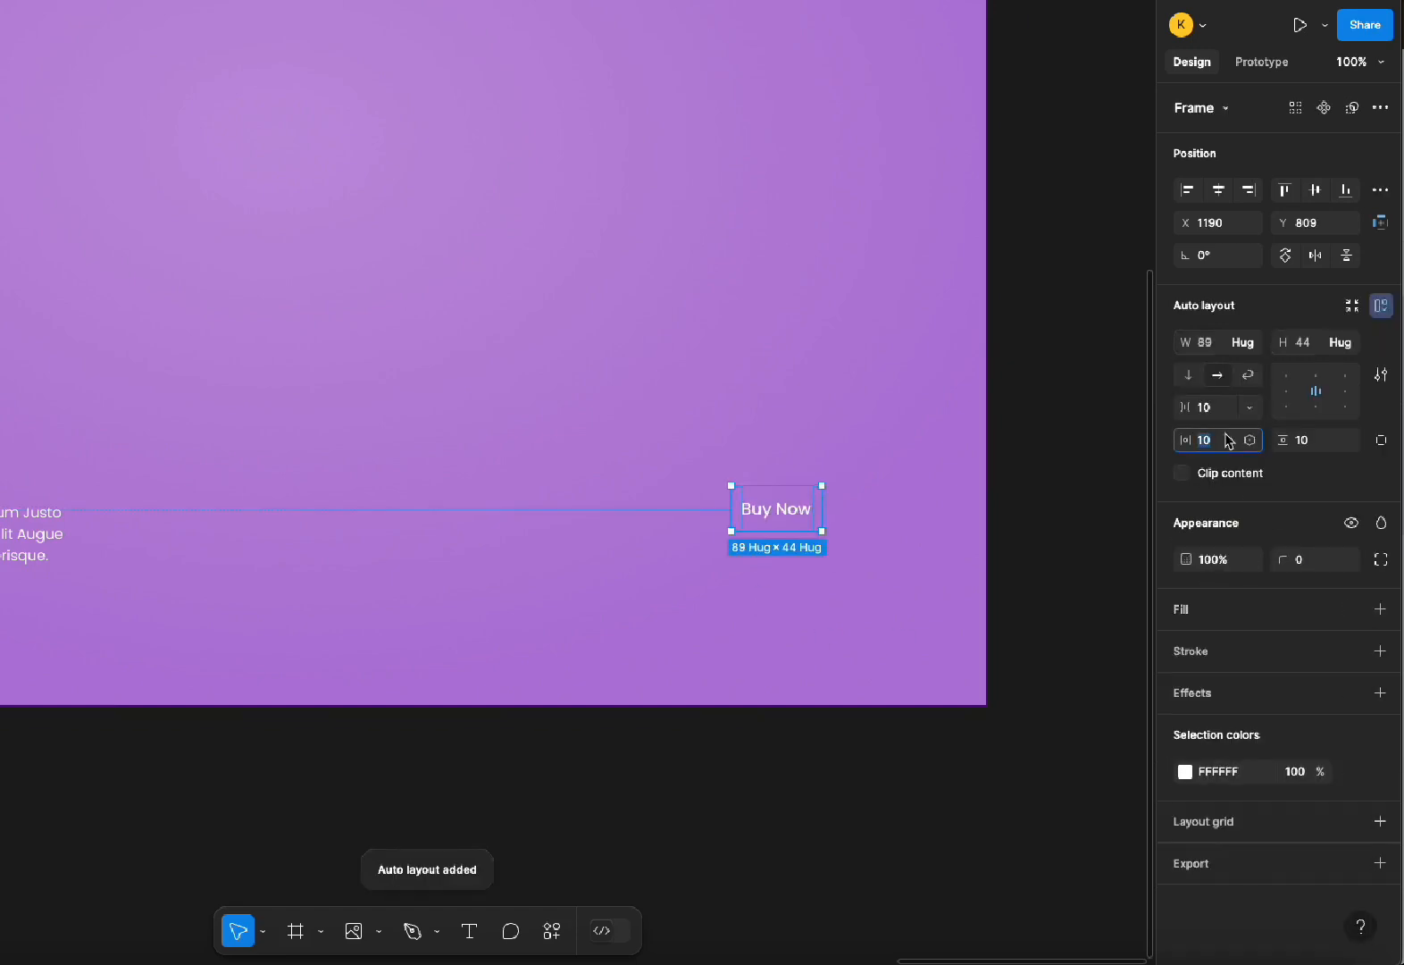
text(25)
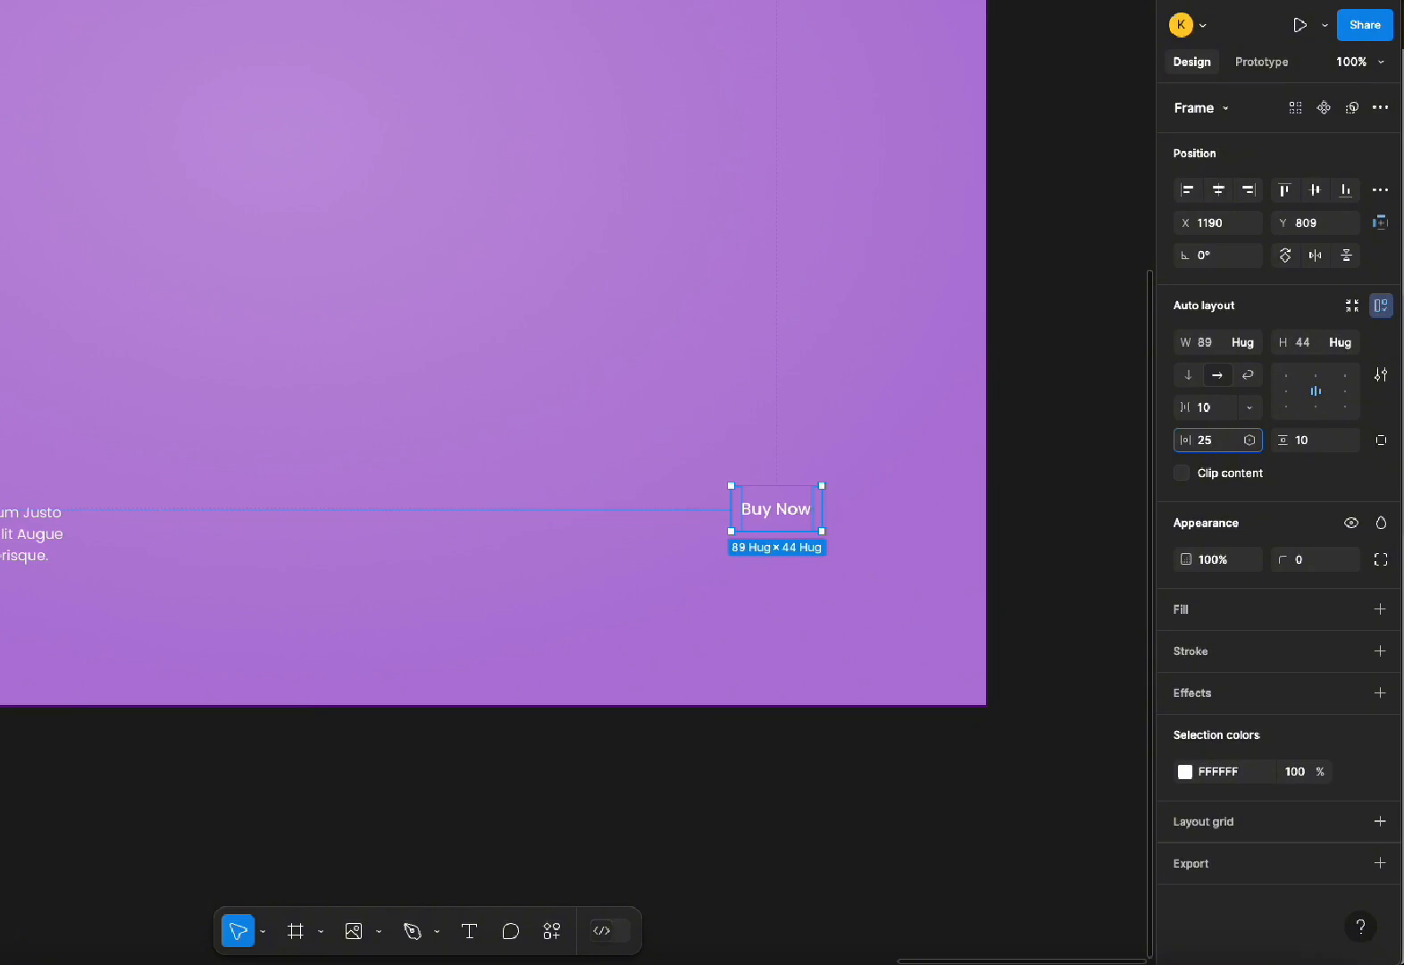
click(1216, 615)
Change the "Buy Now" label's text fill to near-black 030303
double_click(812, 510)
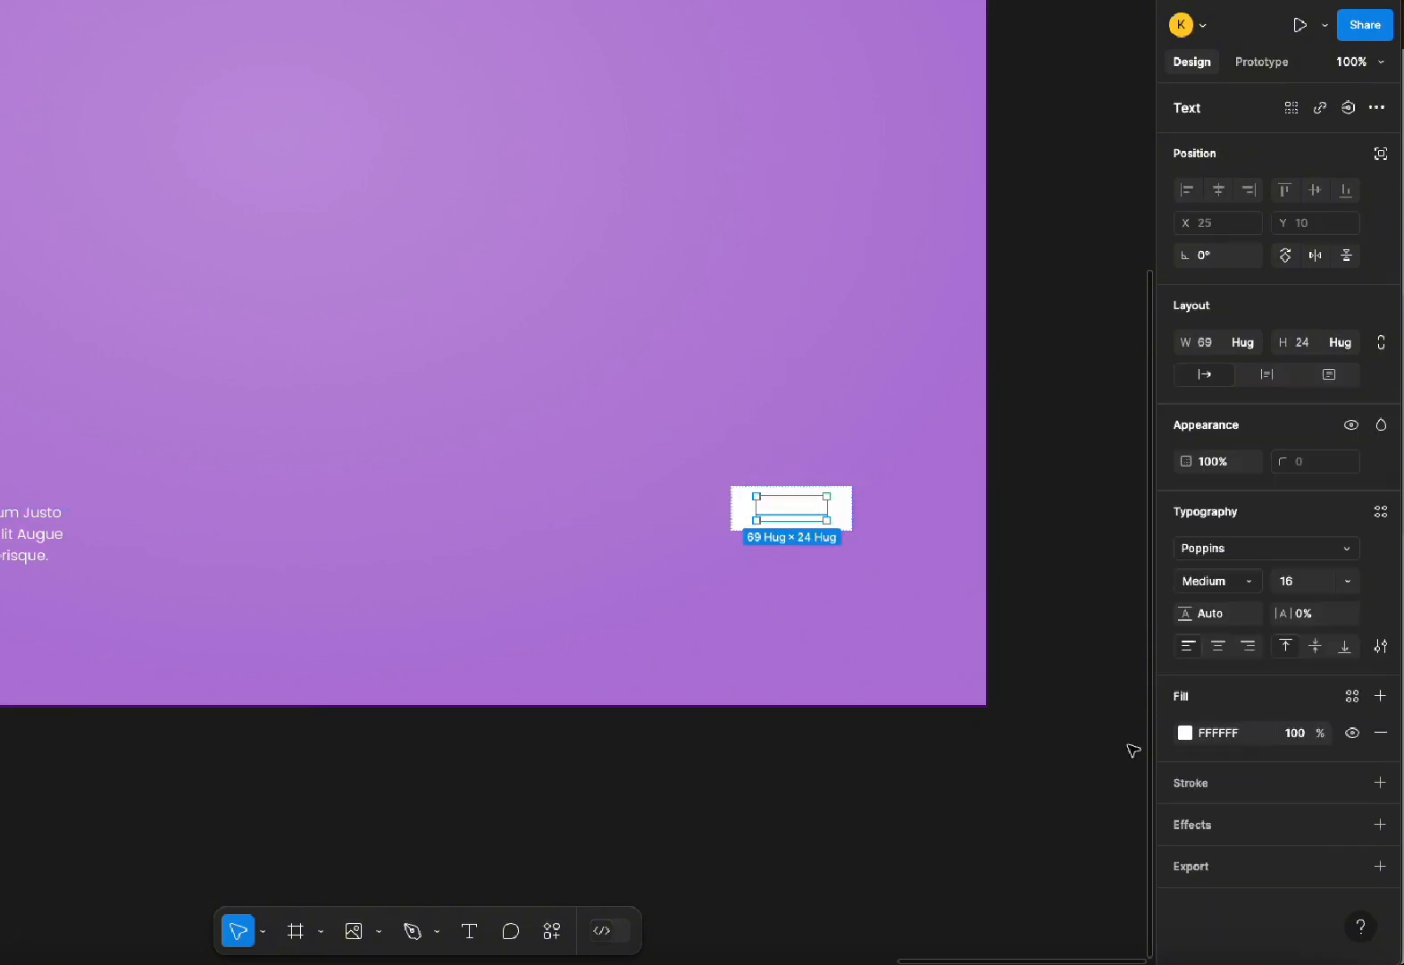
click(1184, 732)
click(932, 647)
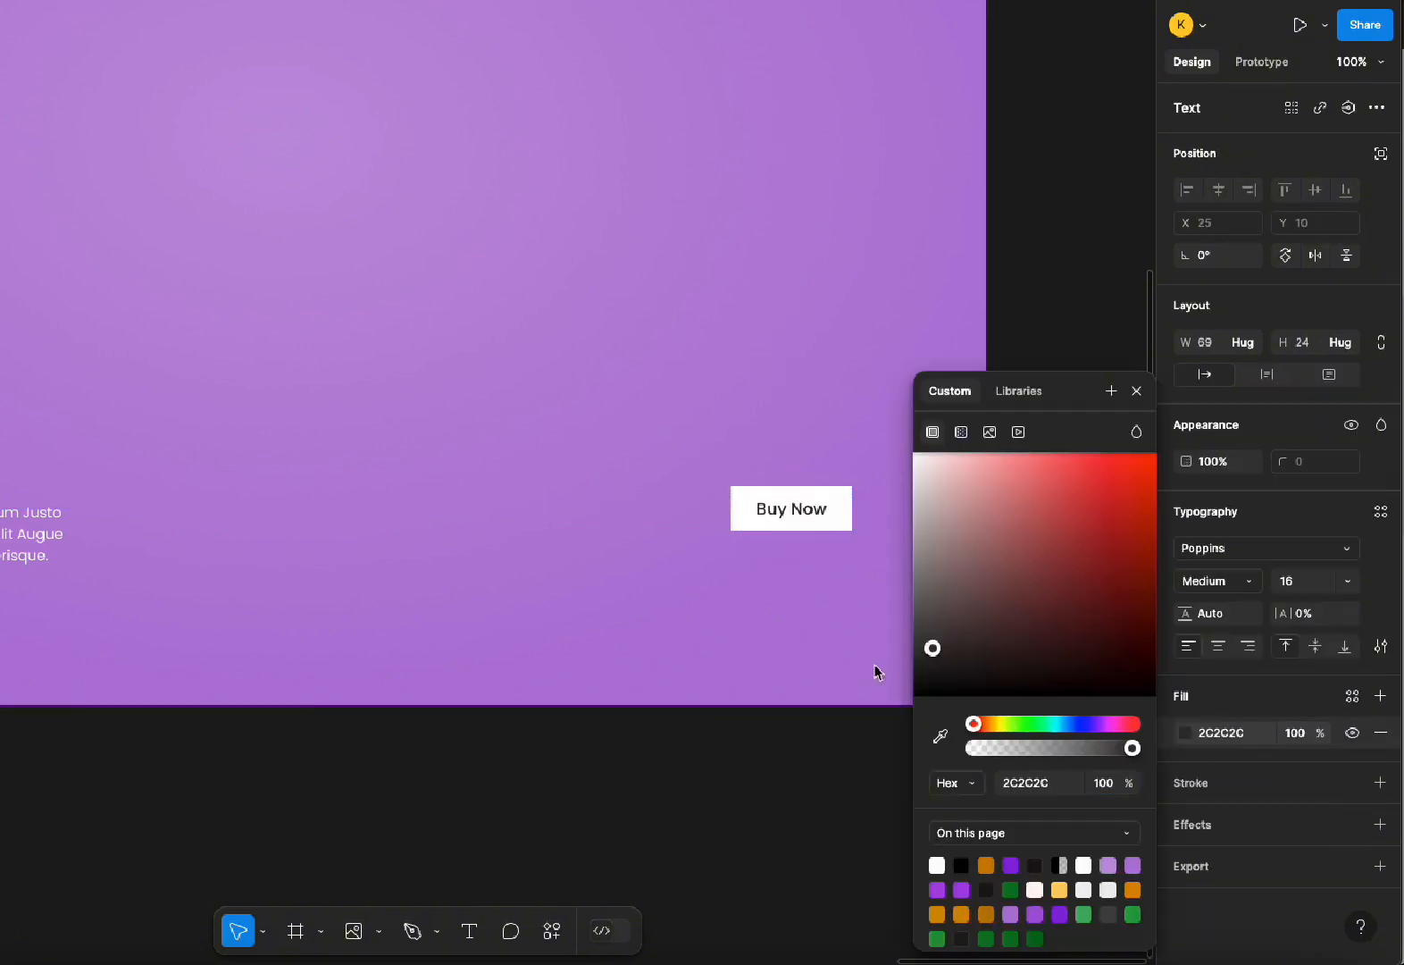
drag(920, 652, 911, 695)
click(818, 649)
Set the Buy Now button frame's corner radius to 25
click(840, 514)
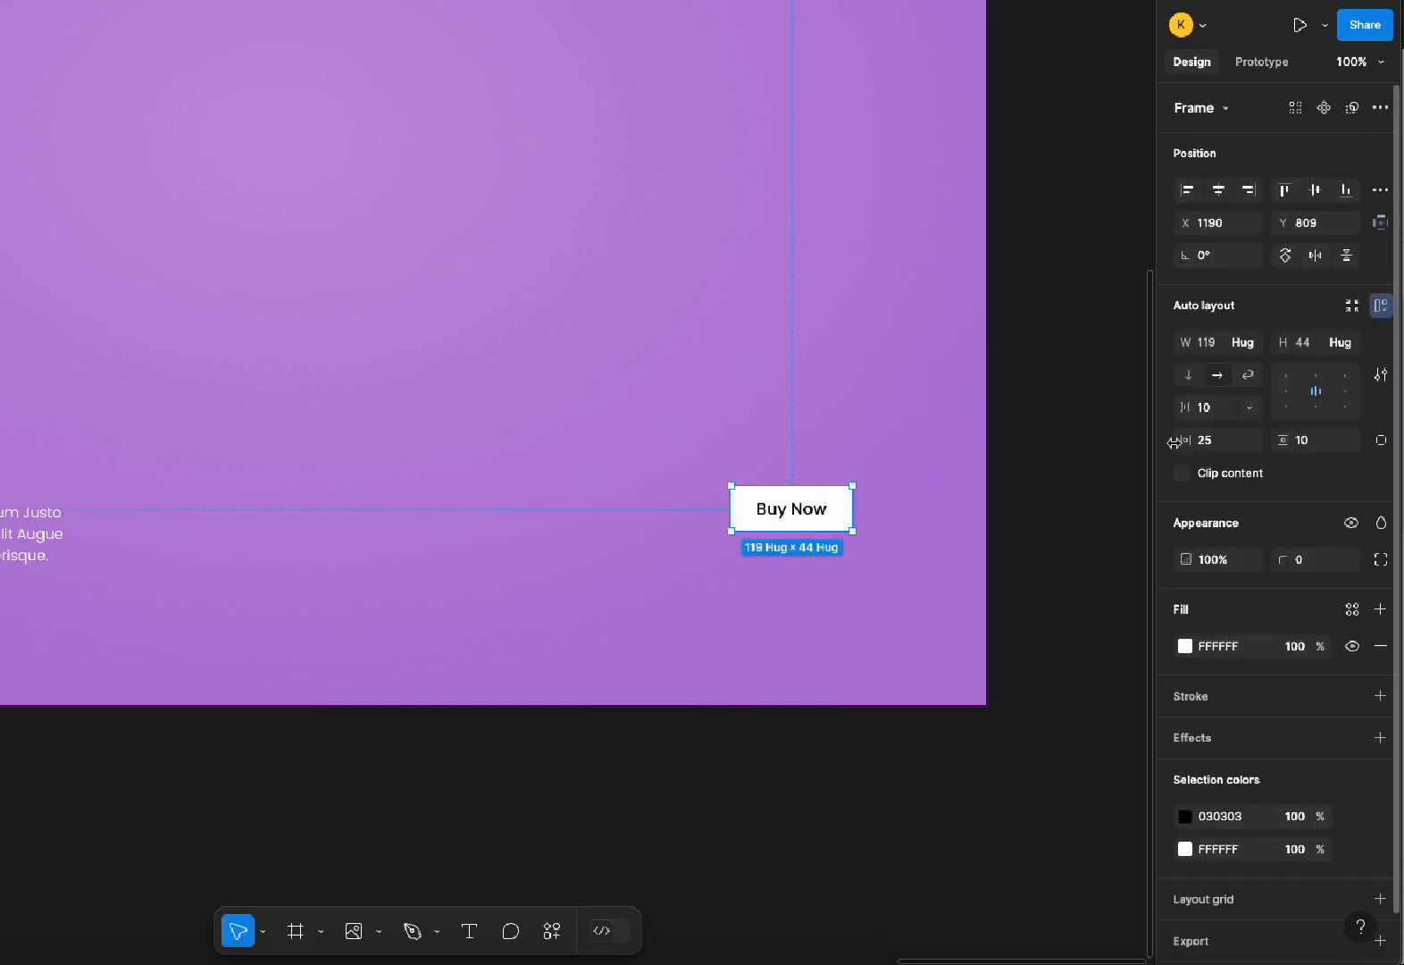
click(1294, 557)
text(25)
key(Return)
click(665, 561)
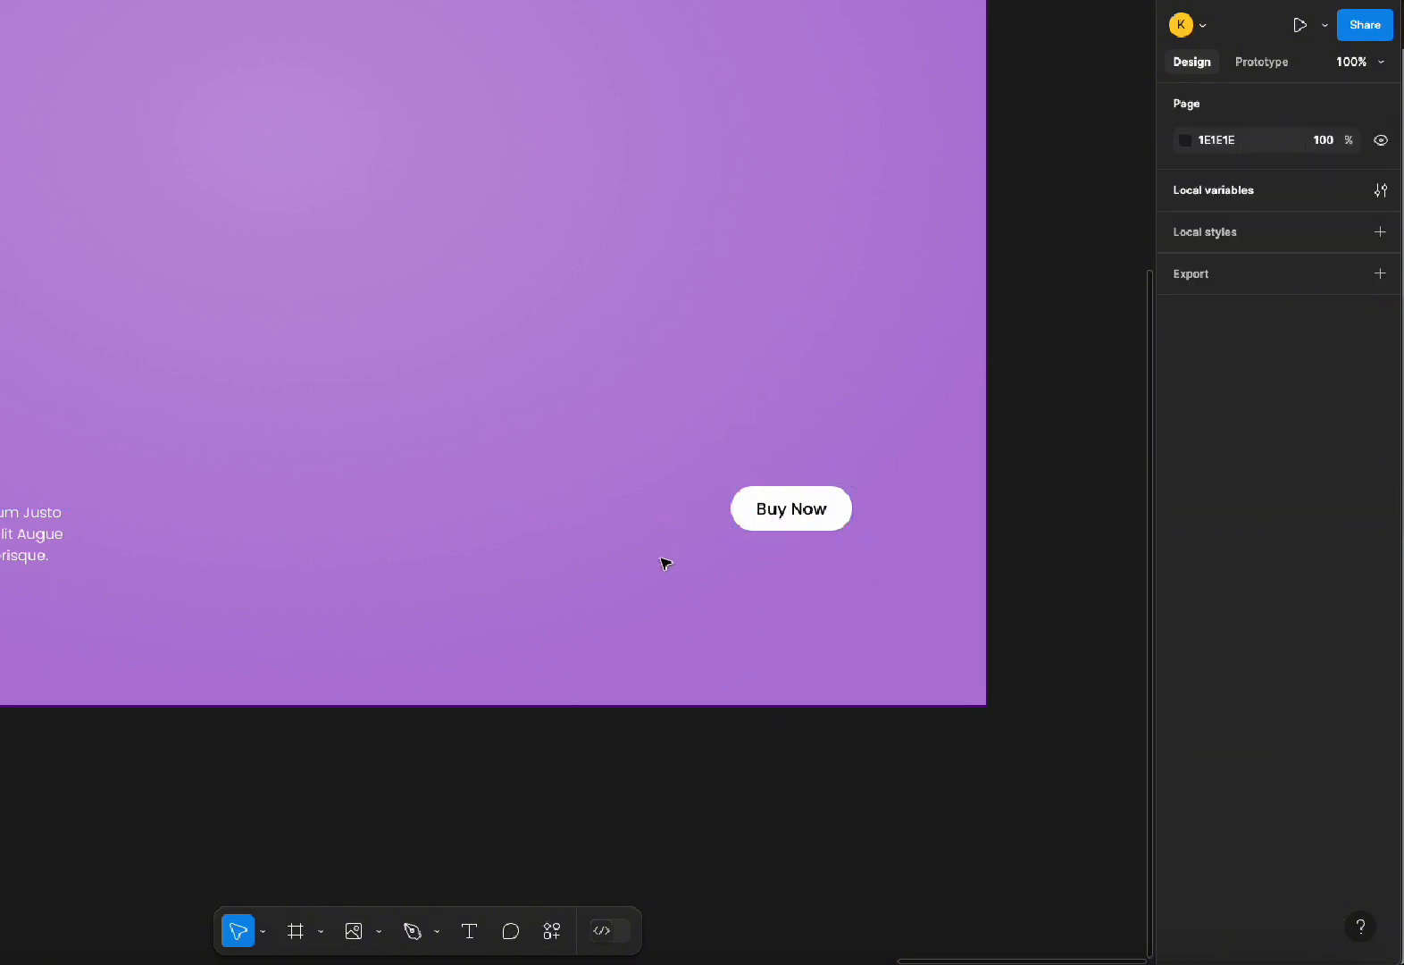
Search the Iconify plugin for "minus" and place the circled outline minus icon on the frame at about X 836, Y 699
right_click(624, 101)
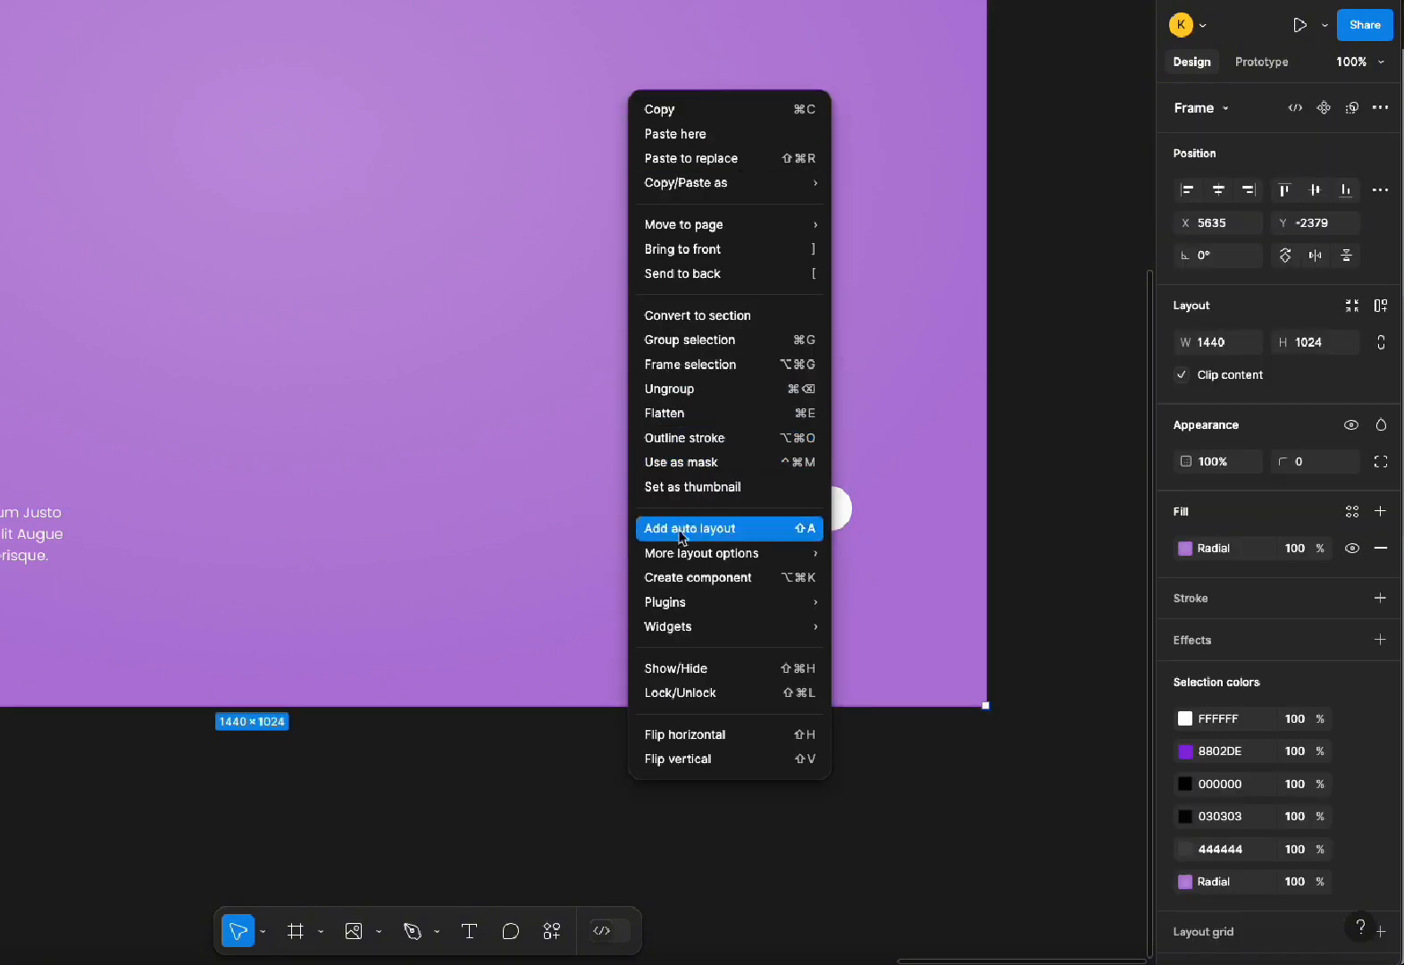
mouse_move(697, 601)
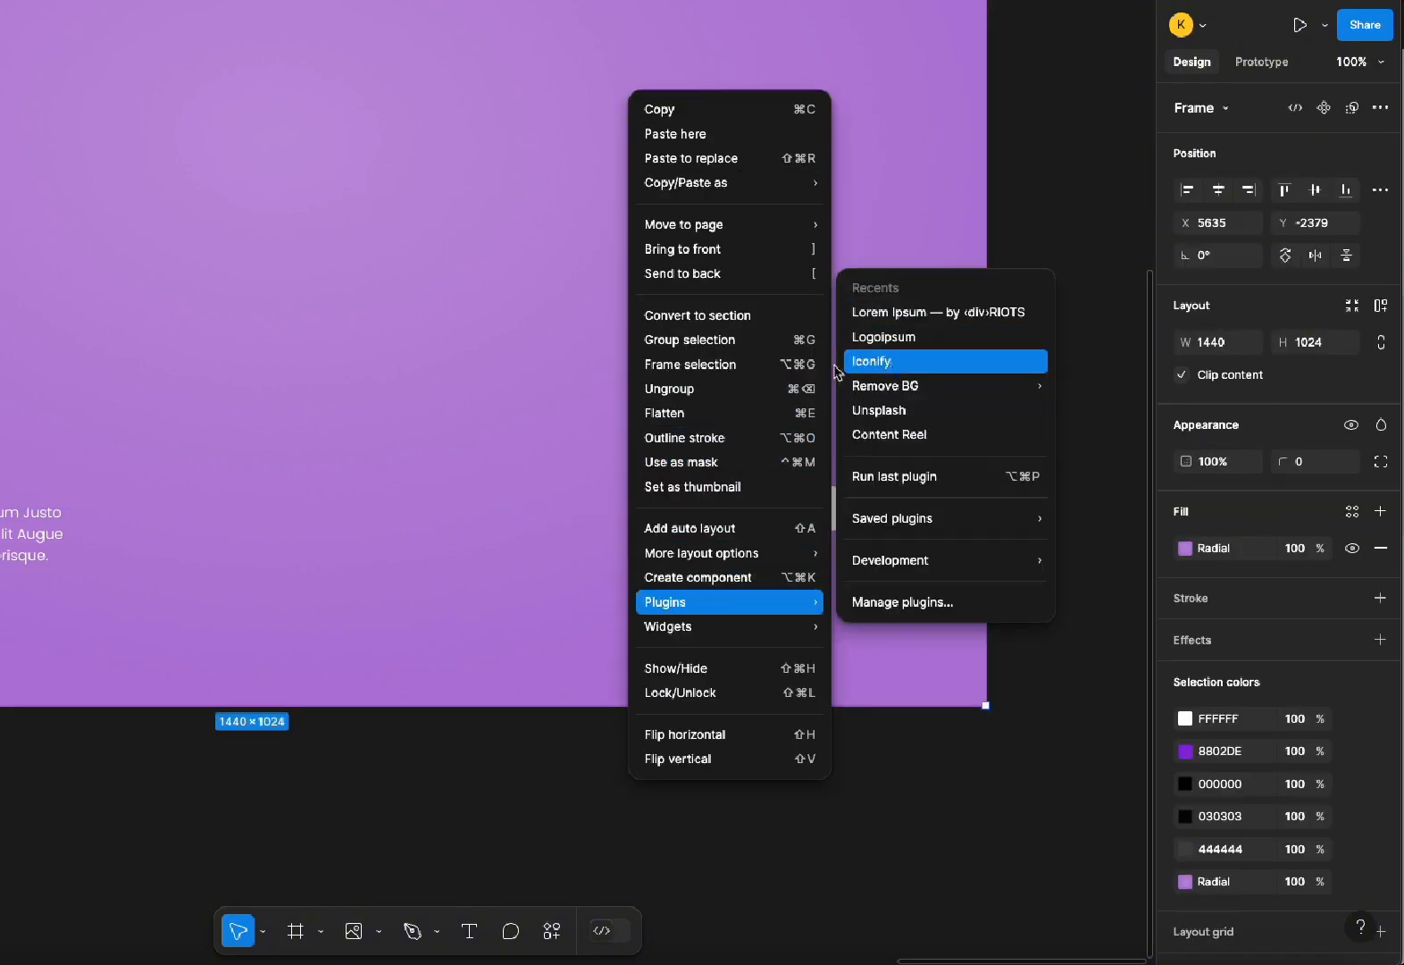
click(890, 364)
click(634, 169)
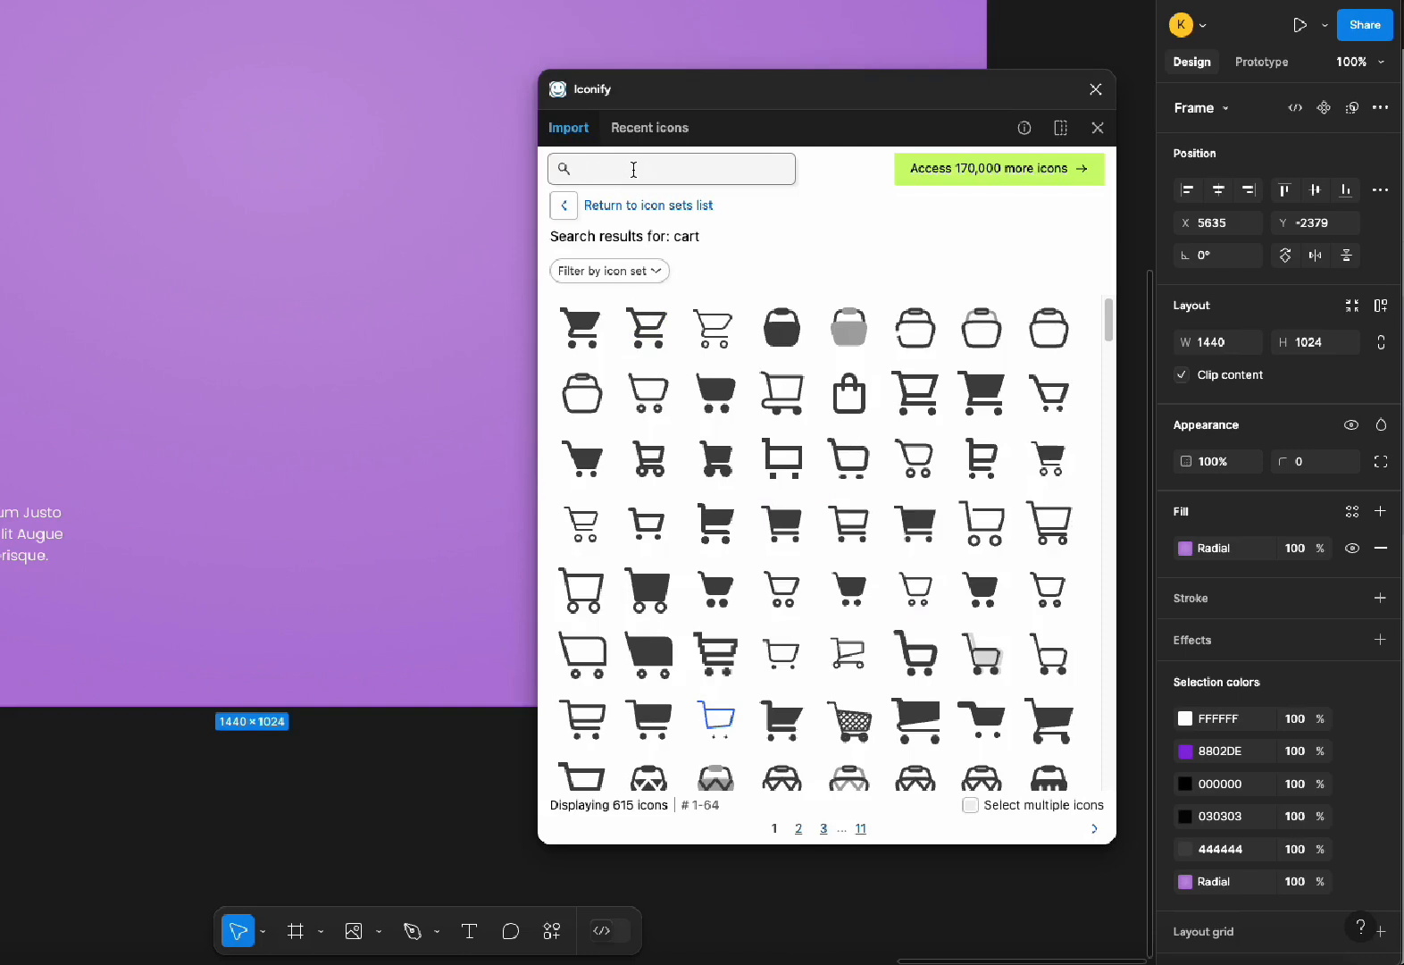
text(minu)
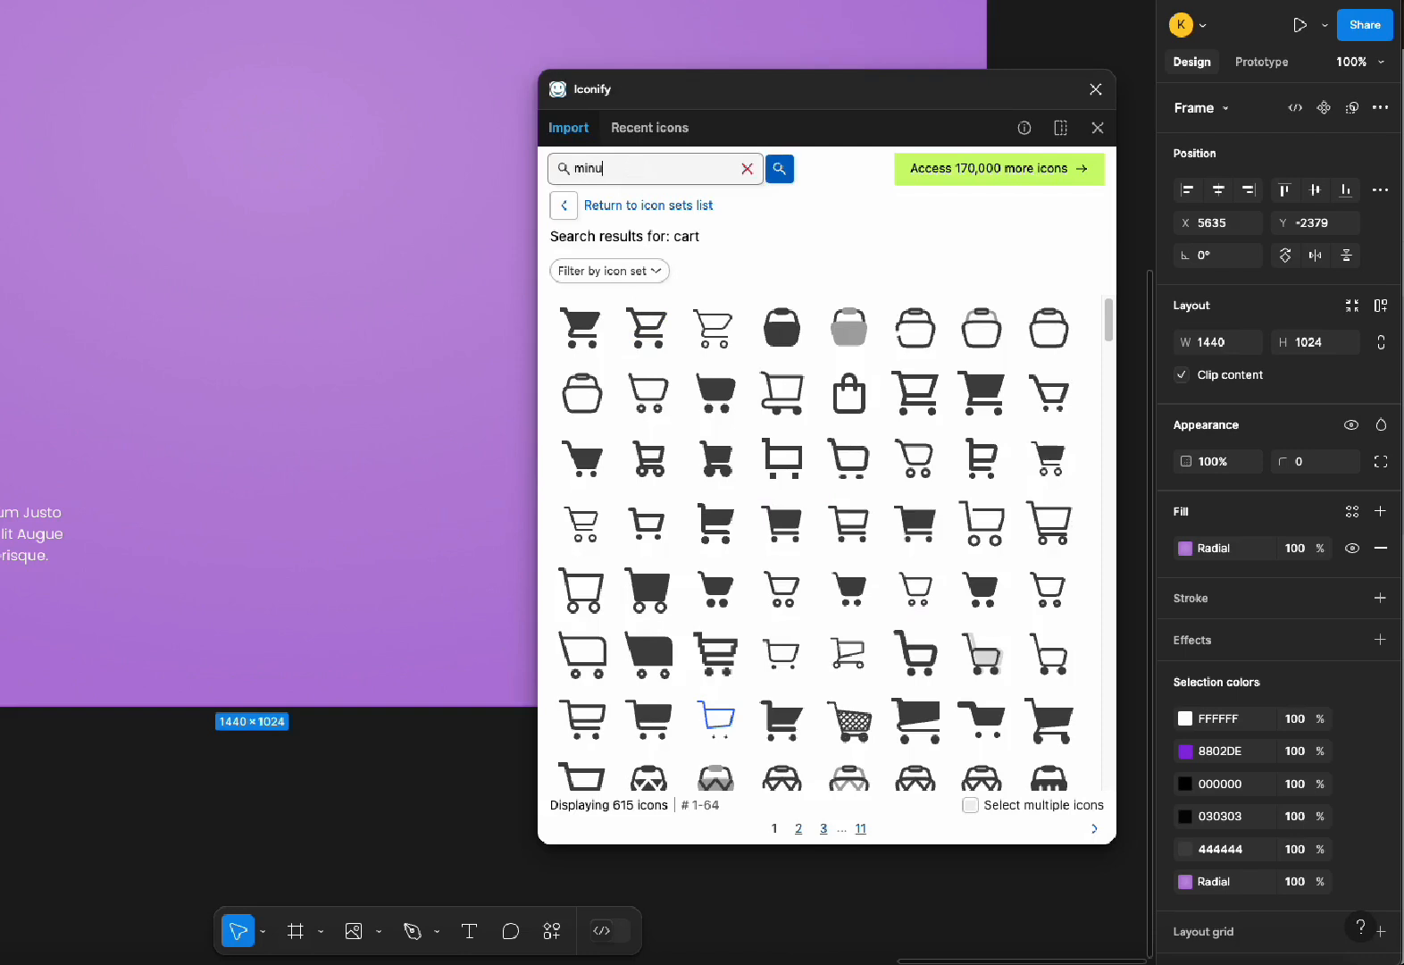
text(s)
key(Return)
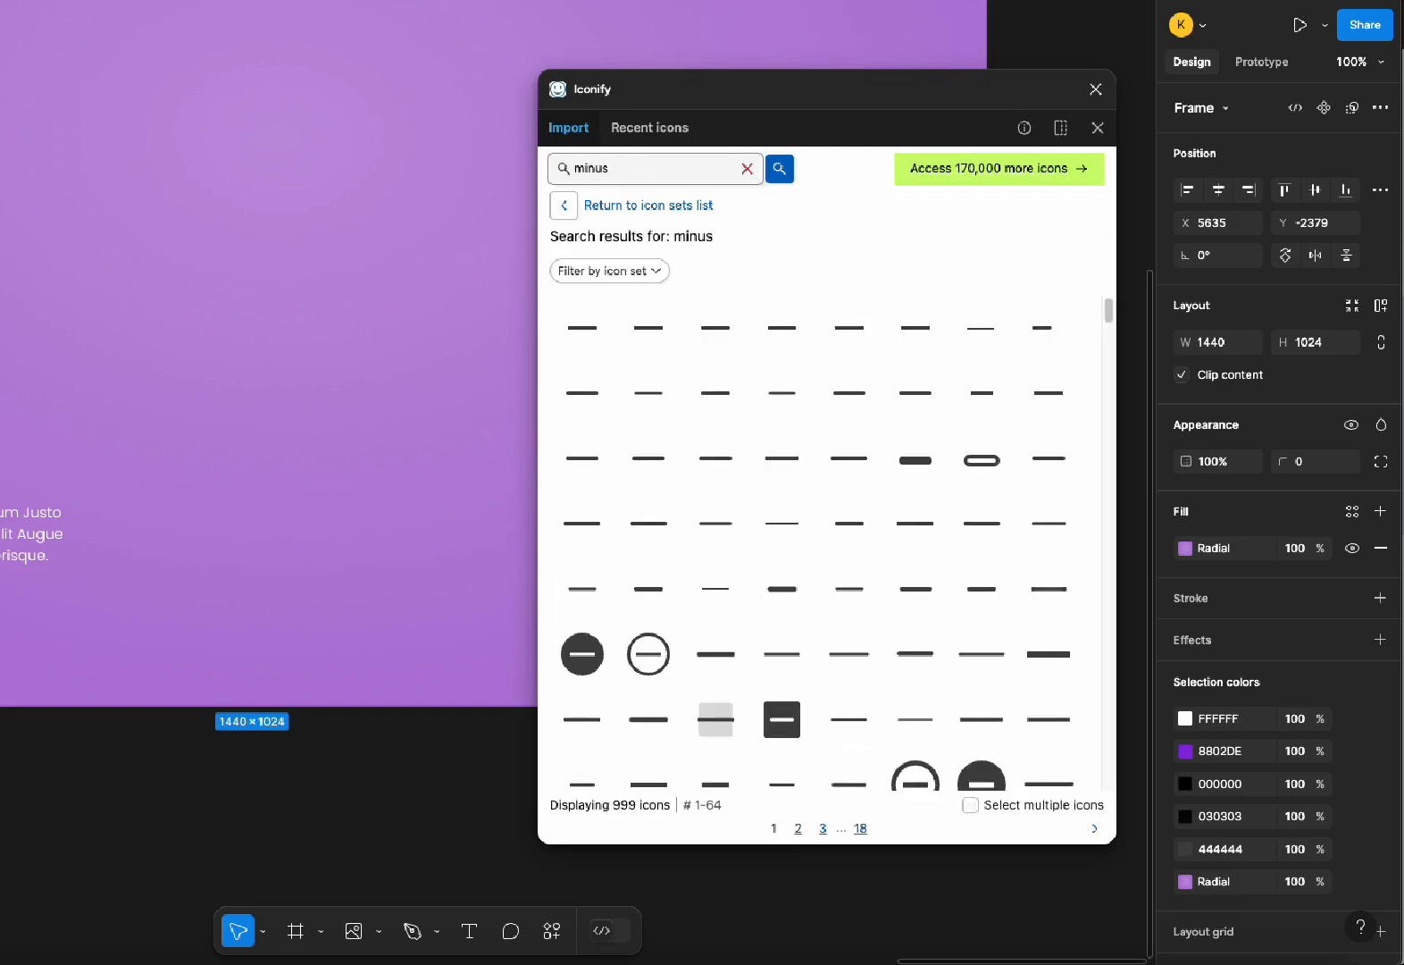
scroll(580, 455, down, 1)
drag(648, 608, 379, 389)
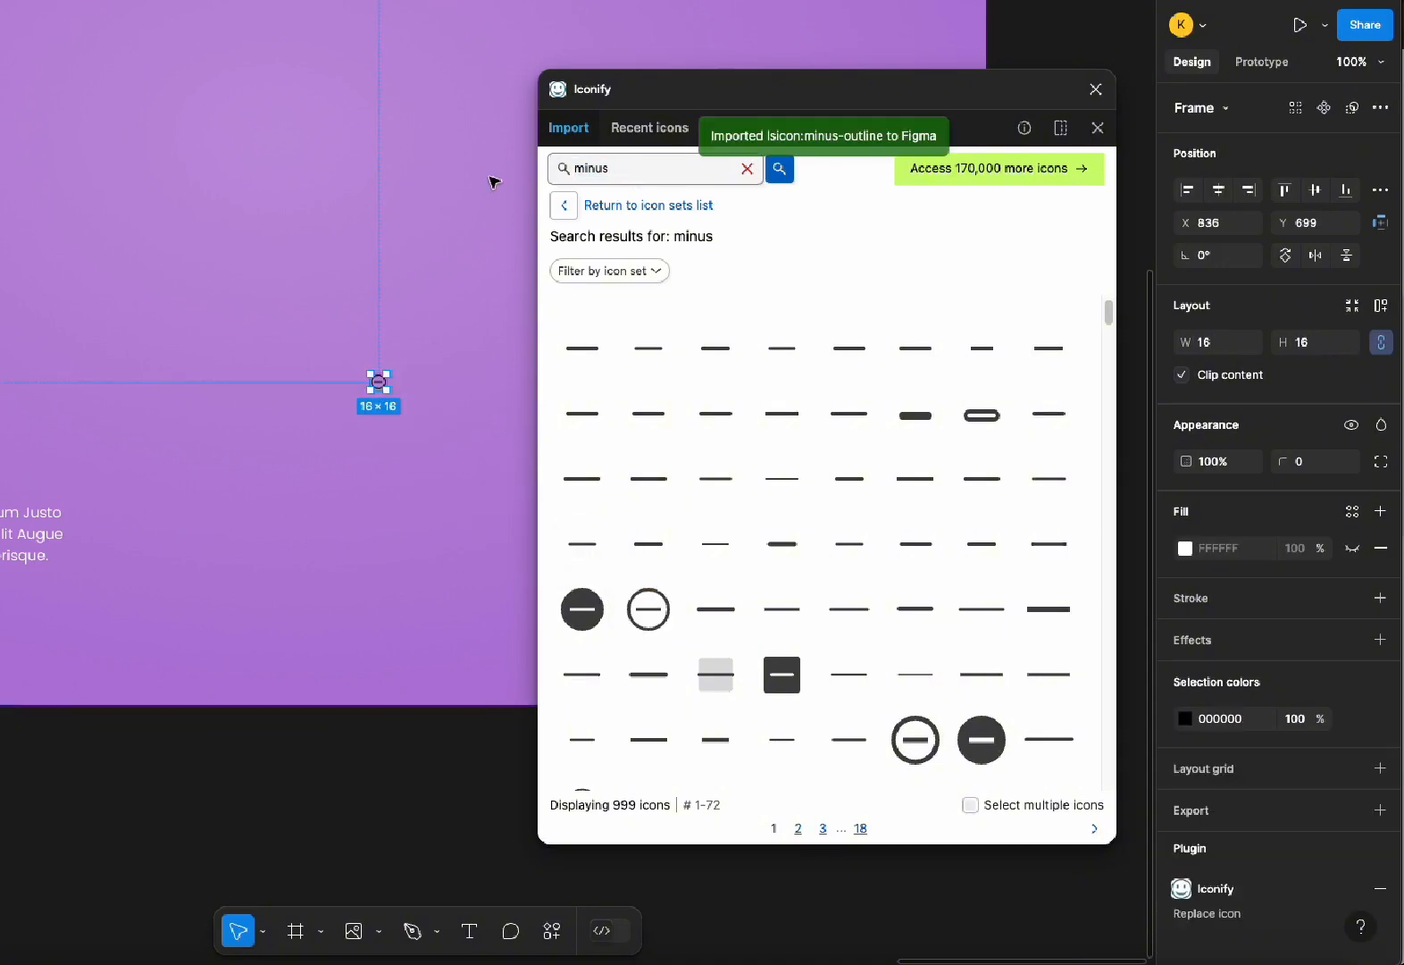
Search Iconify for "plus", place the circled plus icon beside the minus icon at about X 900, Y 690, and close the plugin
key(BackSpace)
key(BackSpace)
key(BackSpace)
key(BackSpace)
text(plus)
scroll(665, 543, down, 5)
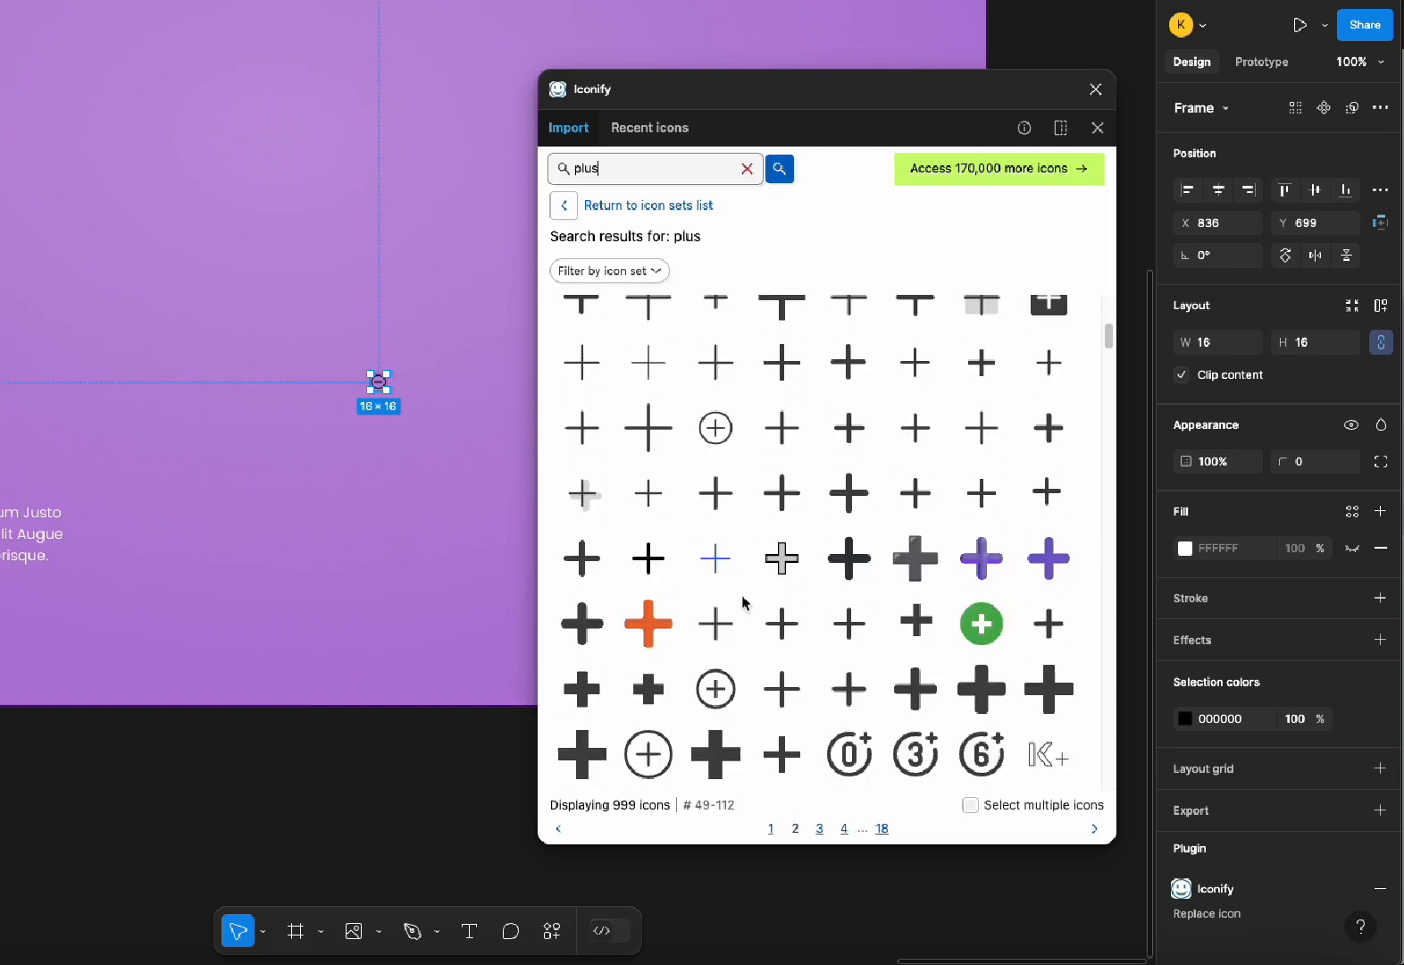
click(719, 433)
drag(719, 434, 451, 383)
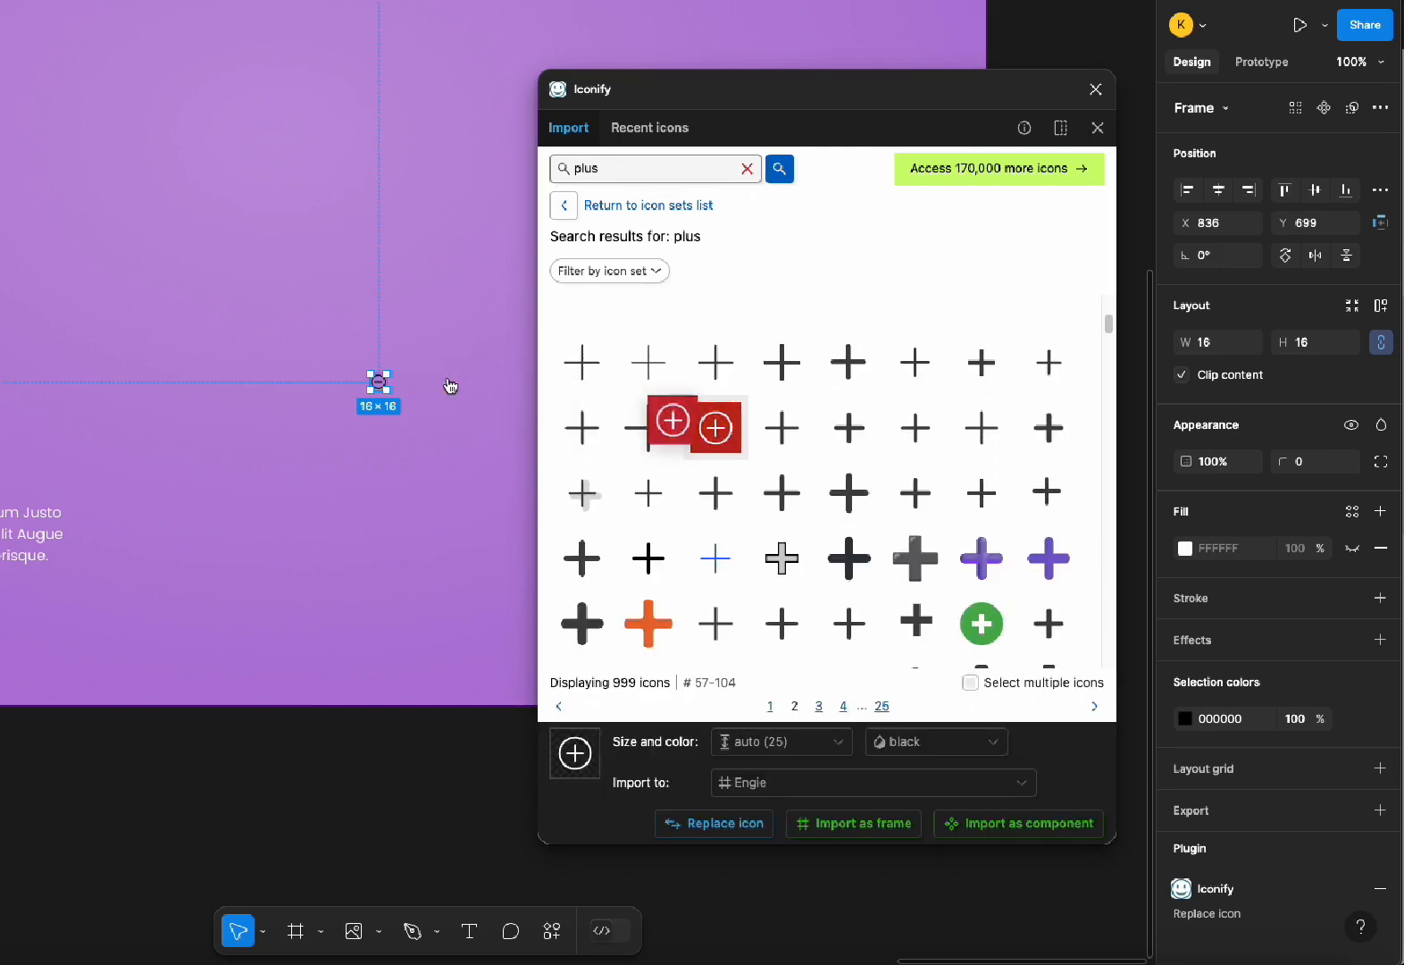
click(469, 476)
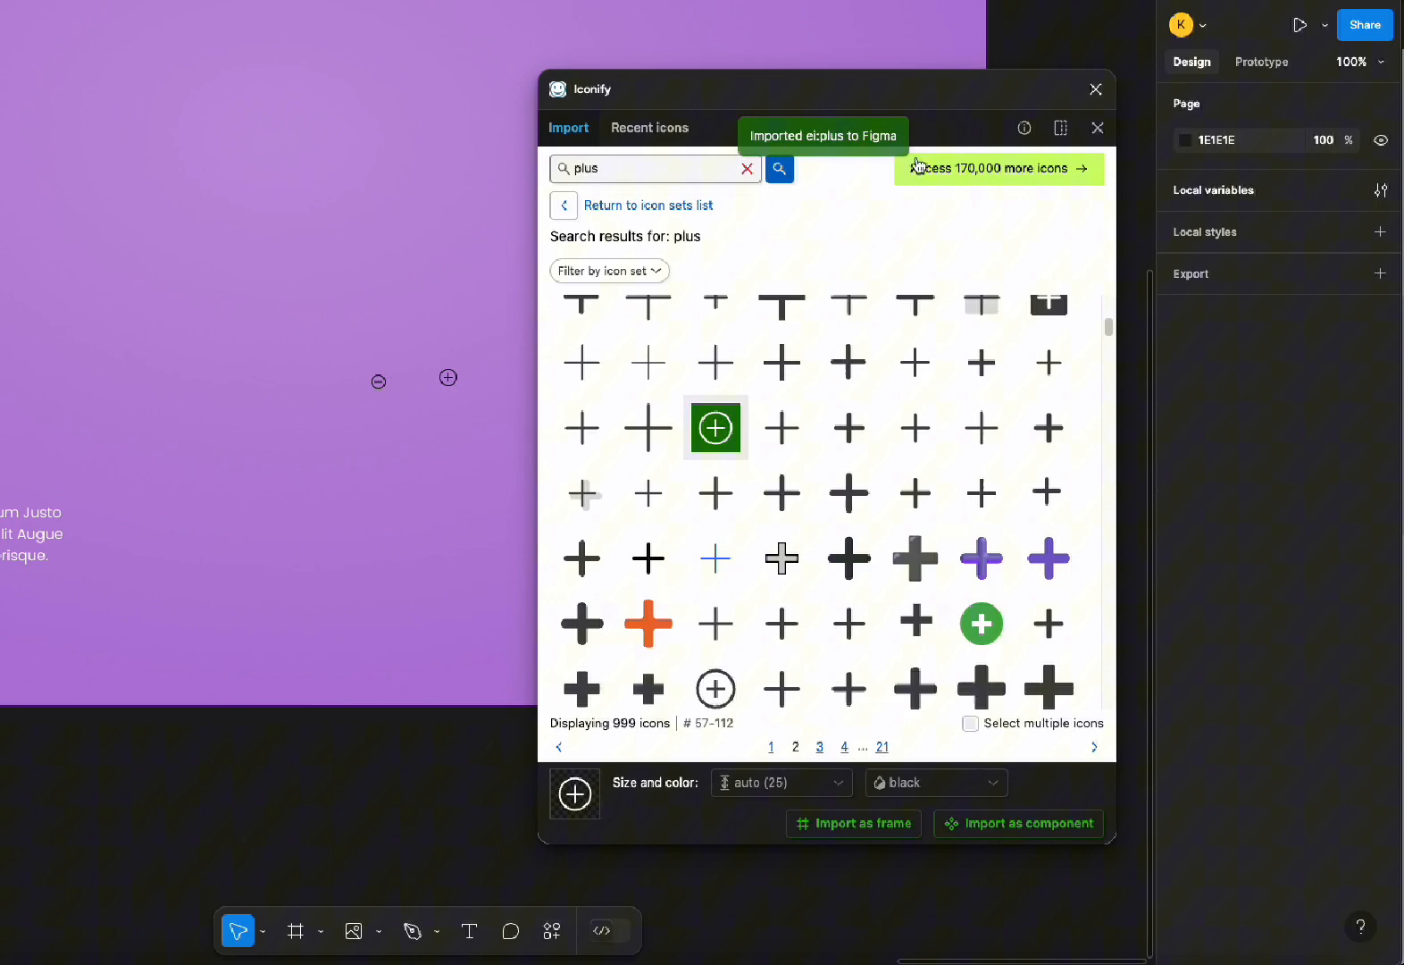
click(1096, 89)
Resize the circled plus icon's frame to 30 × 30
click(378, 382)
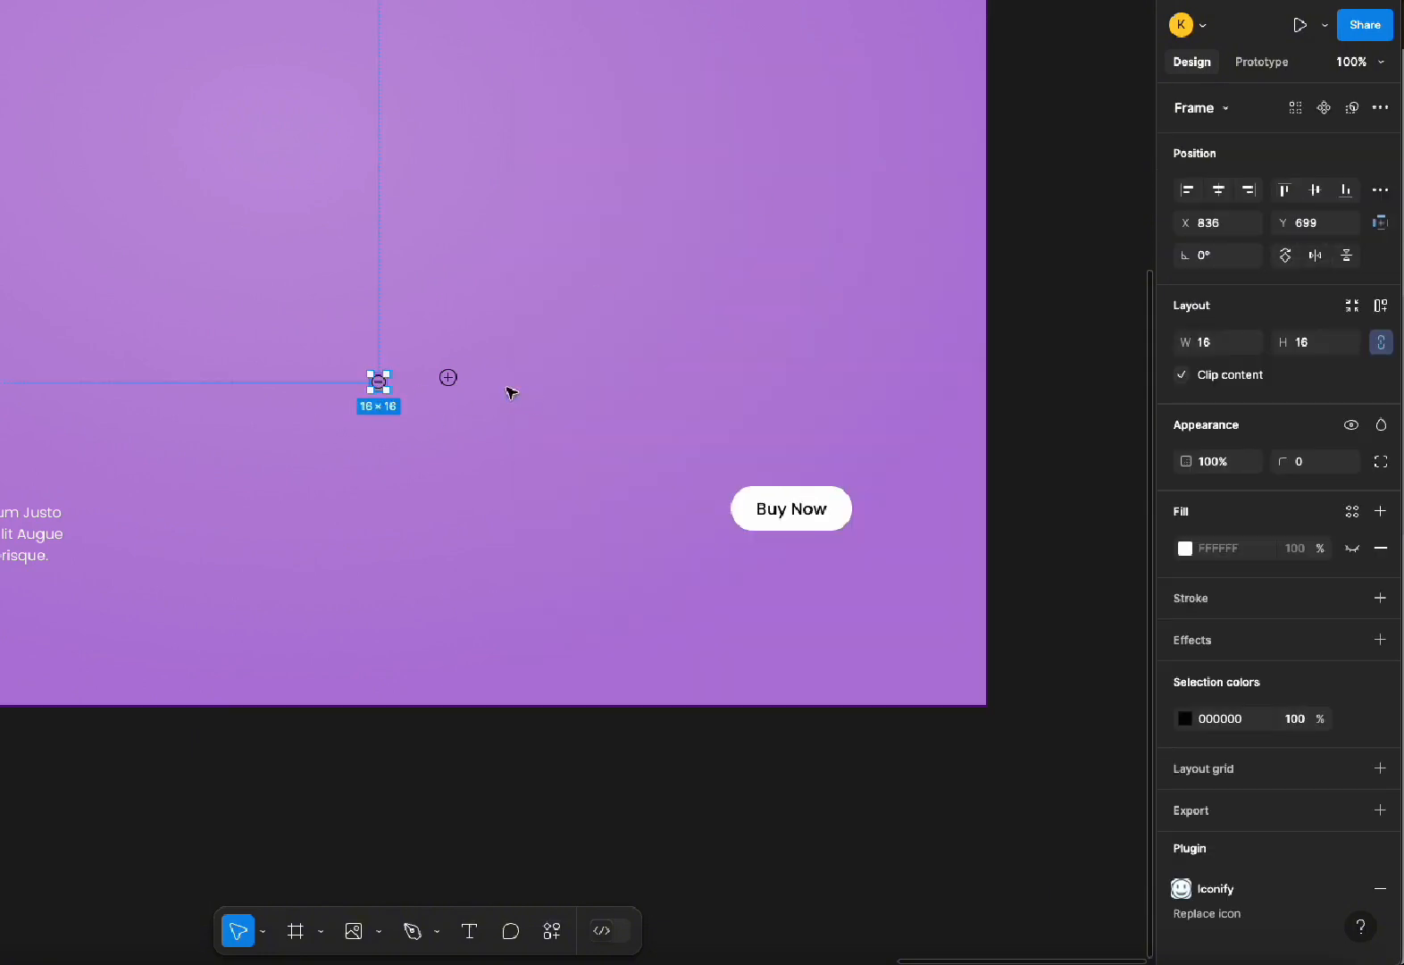
click(450, 378)
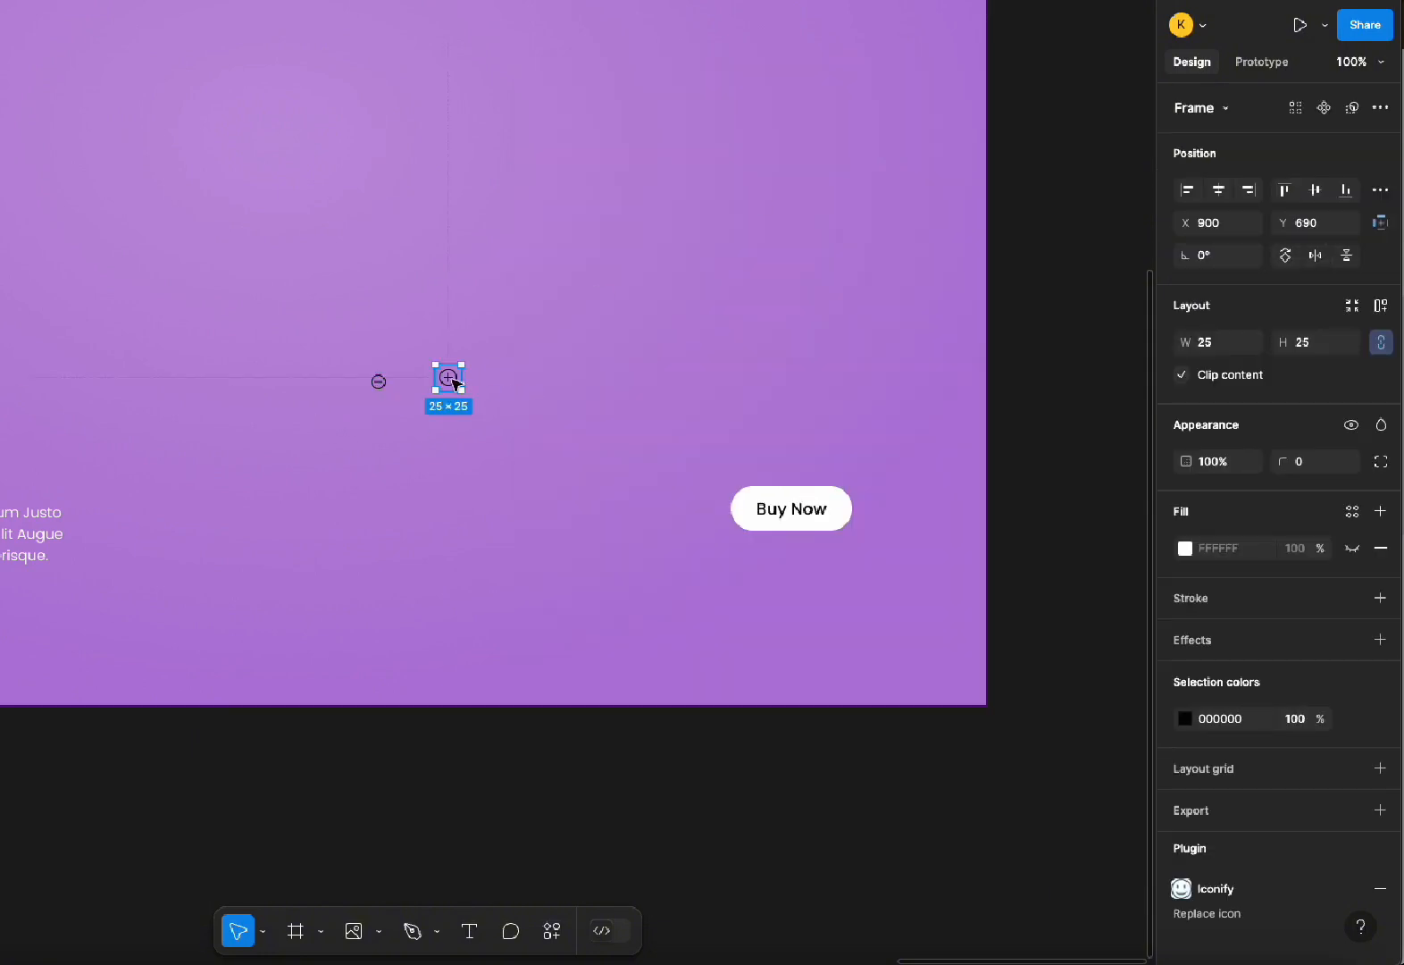
click(1222, 344)
text(30)
key(Tab)
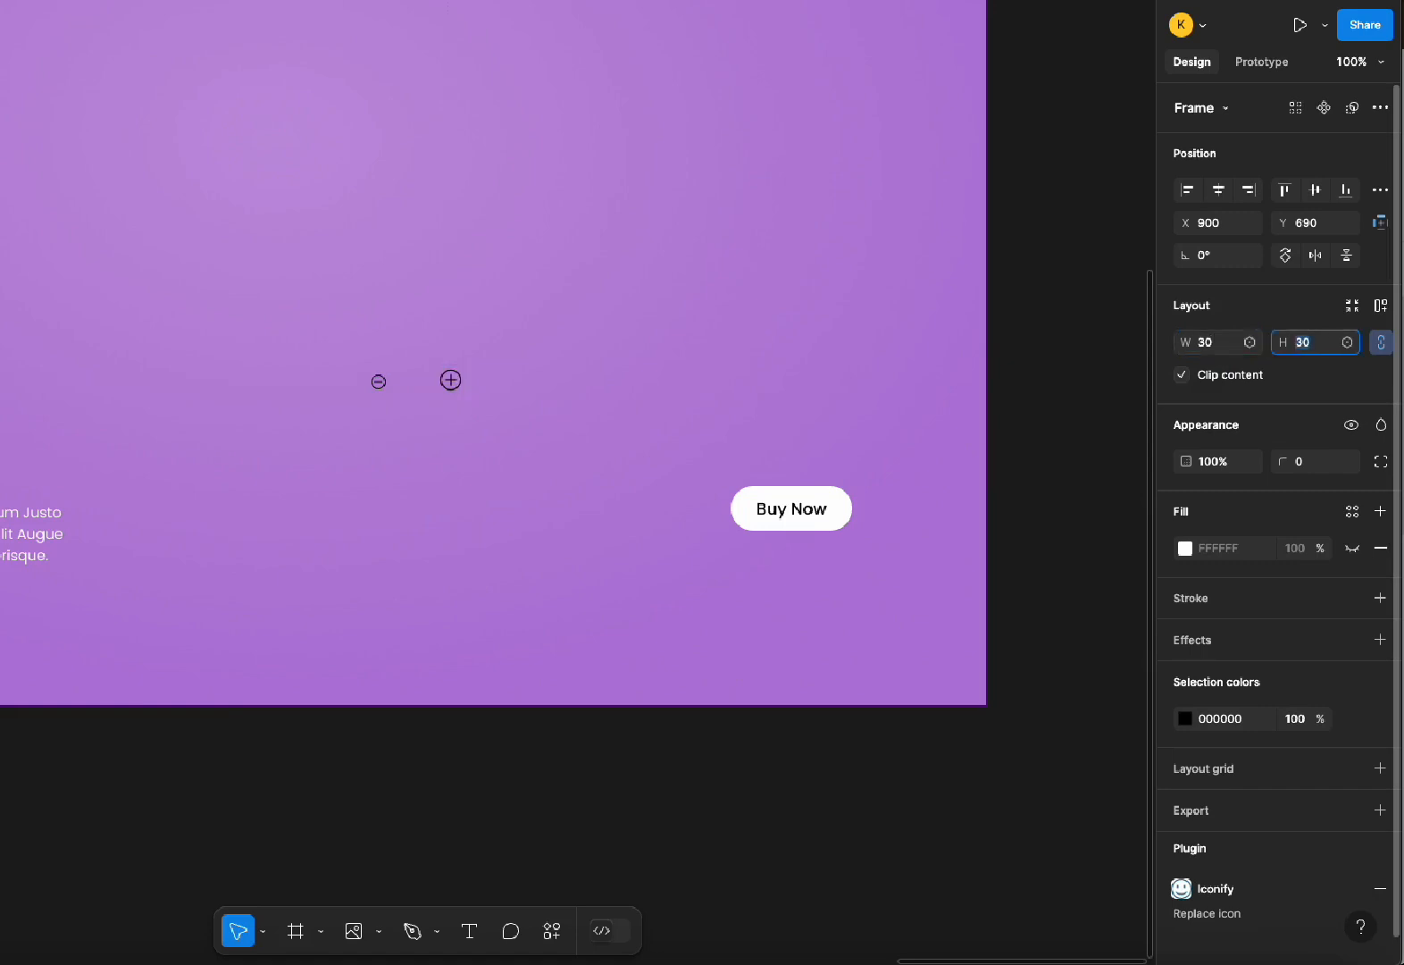
key(Return)
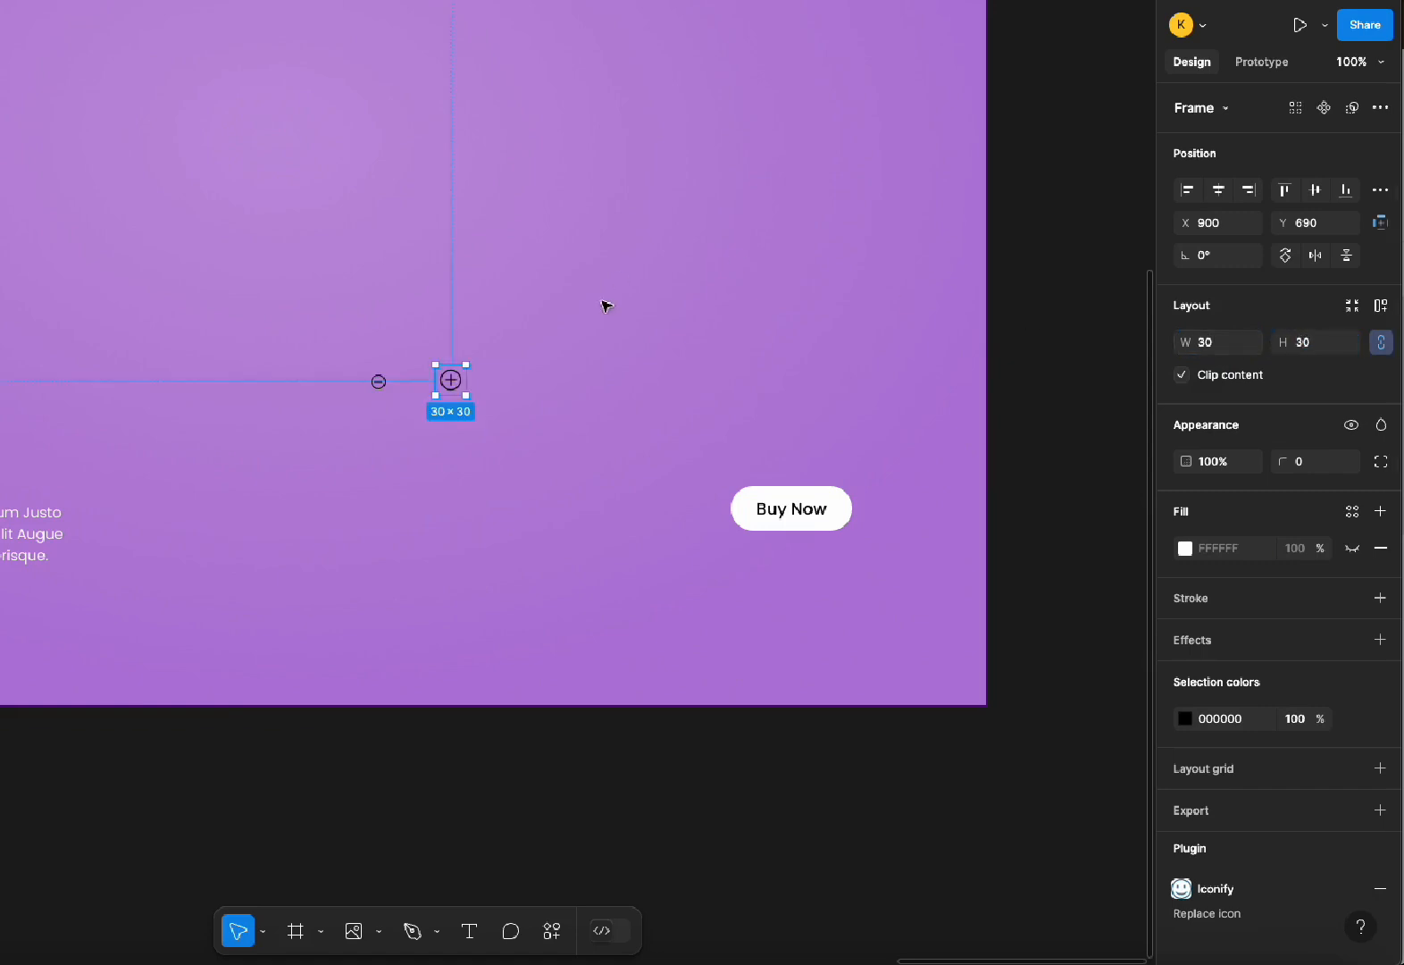
Resize the circled minus icon's frame to 30 × 30
click(379, 382)
click(1224, 344)
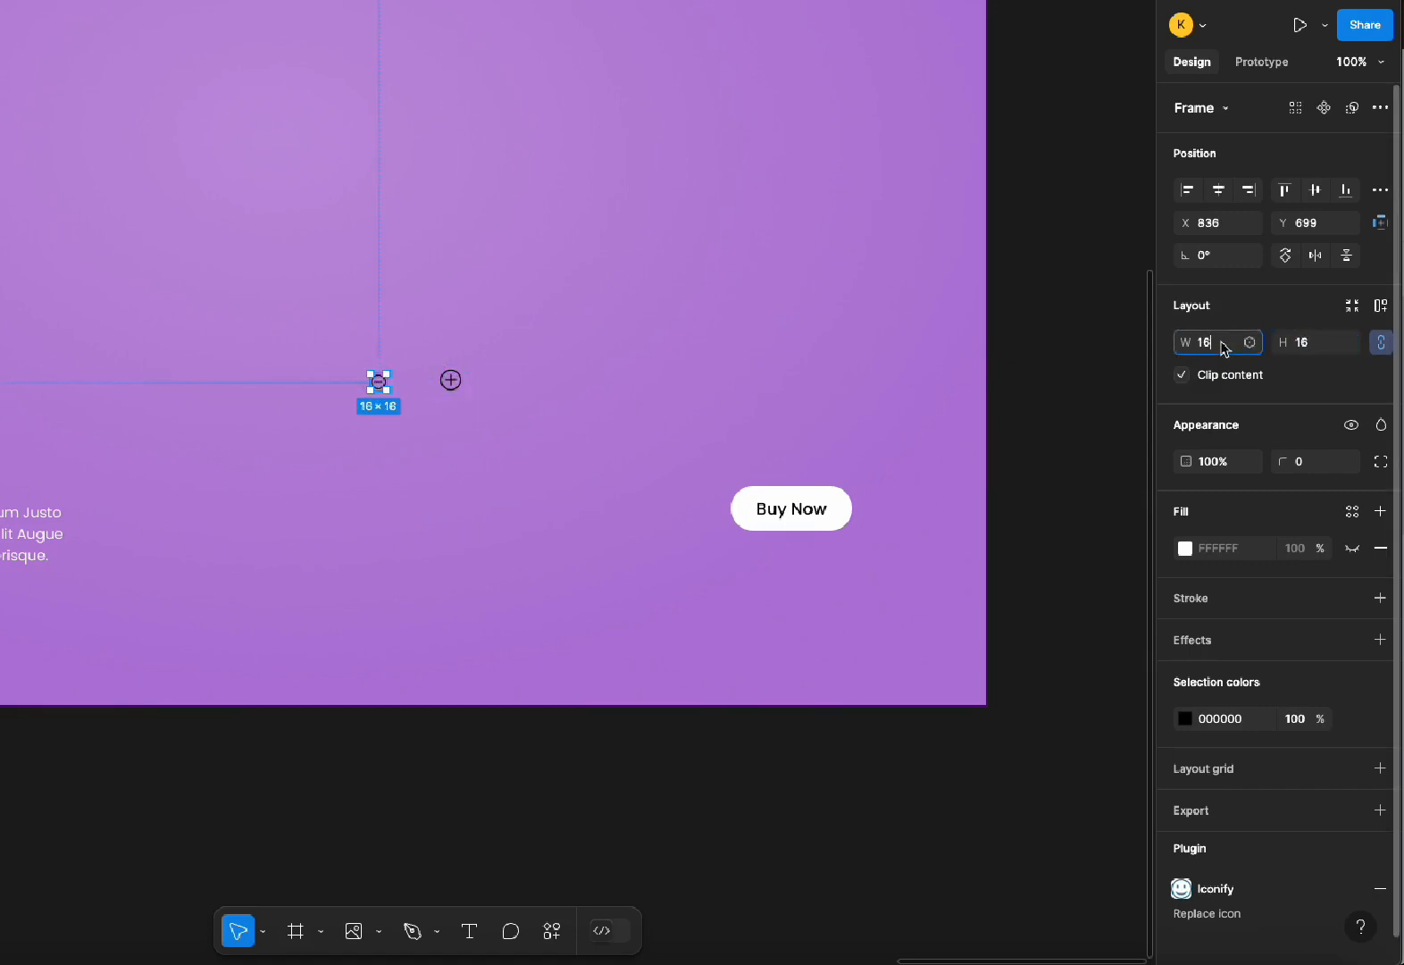
text(30)
key(Tab)
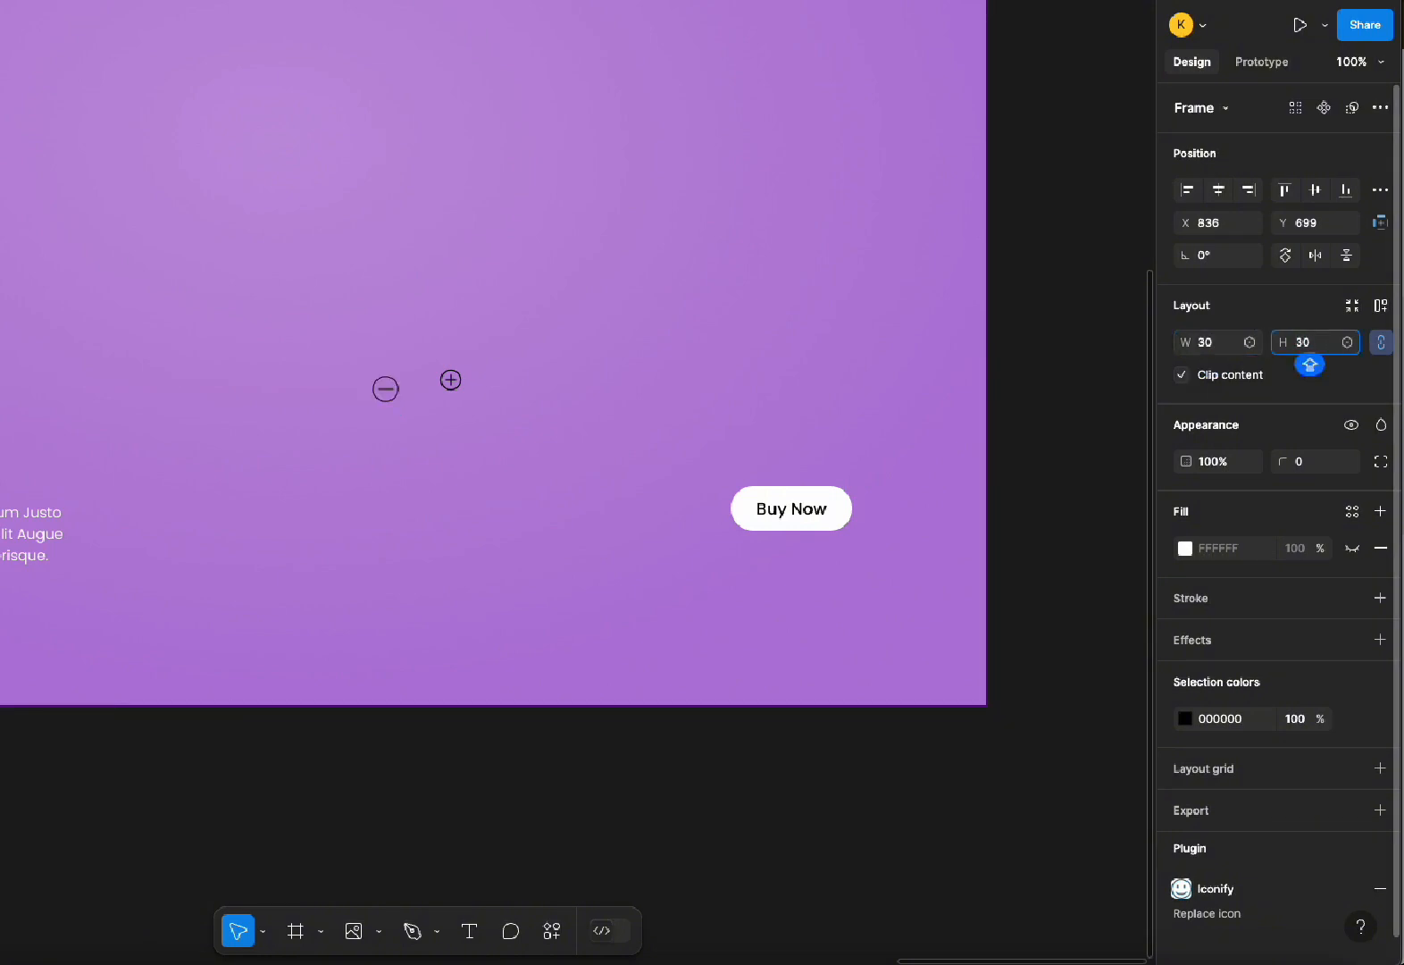
key(Return)
click(455, 426)
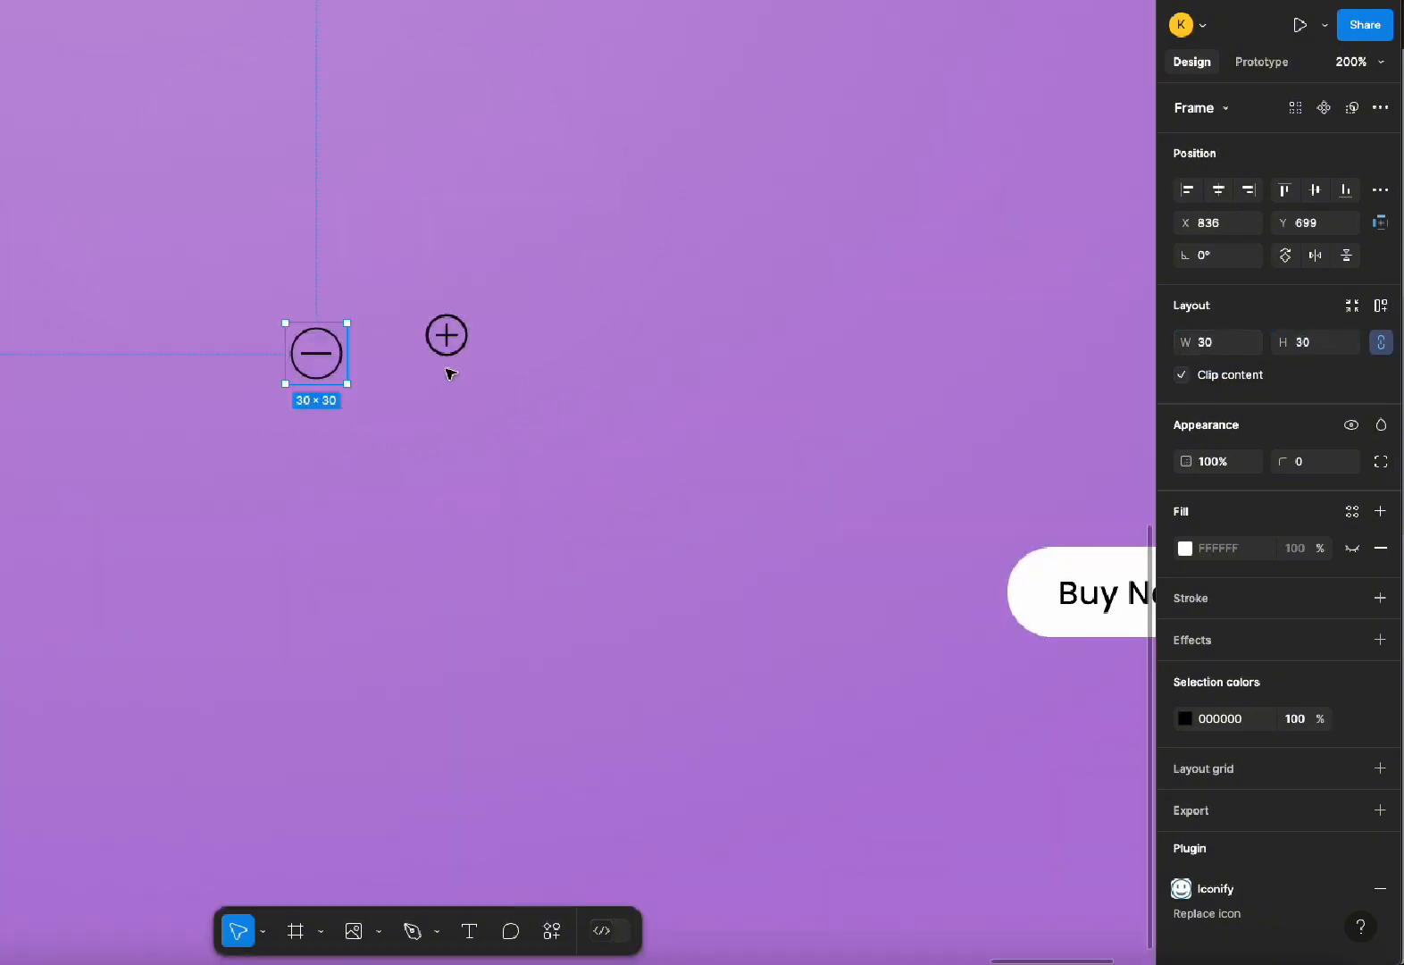
Match the plus icon's vector path to the minus icon's by setting its width and height to 24.38
double_click(447, 333)
click(303, 357)
double_click(331, 337)
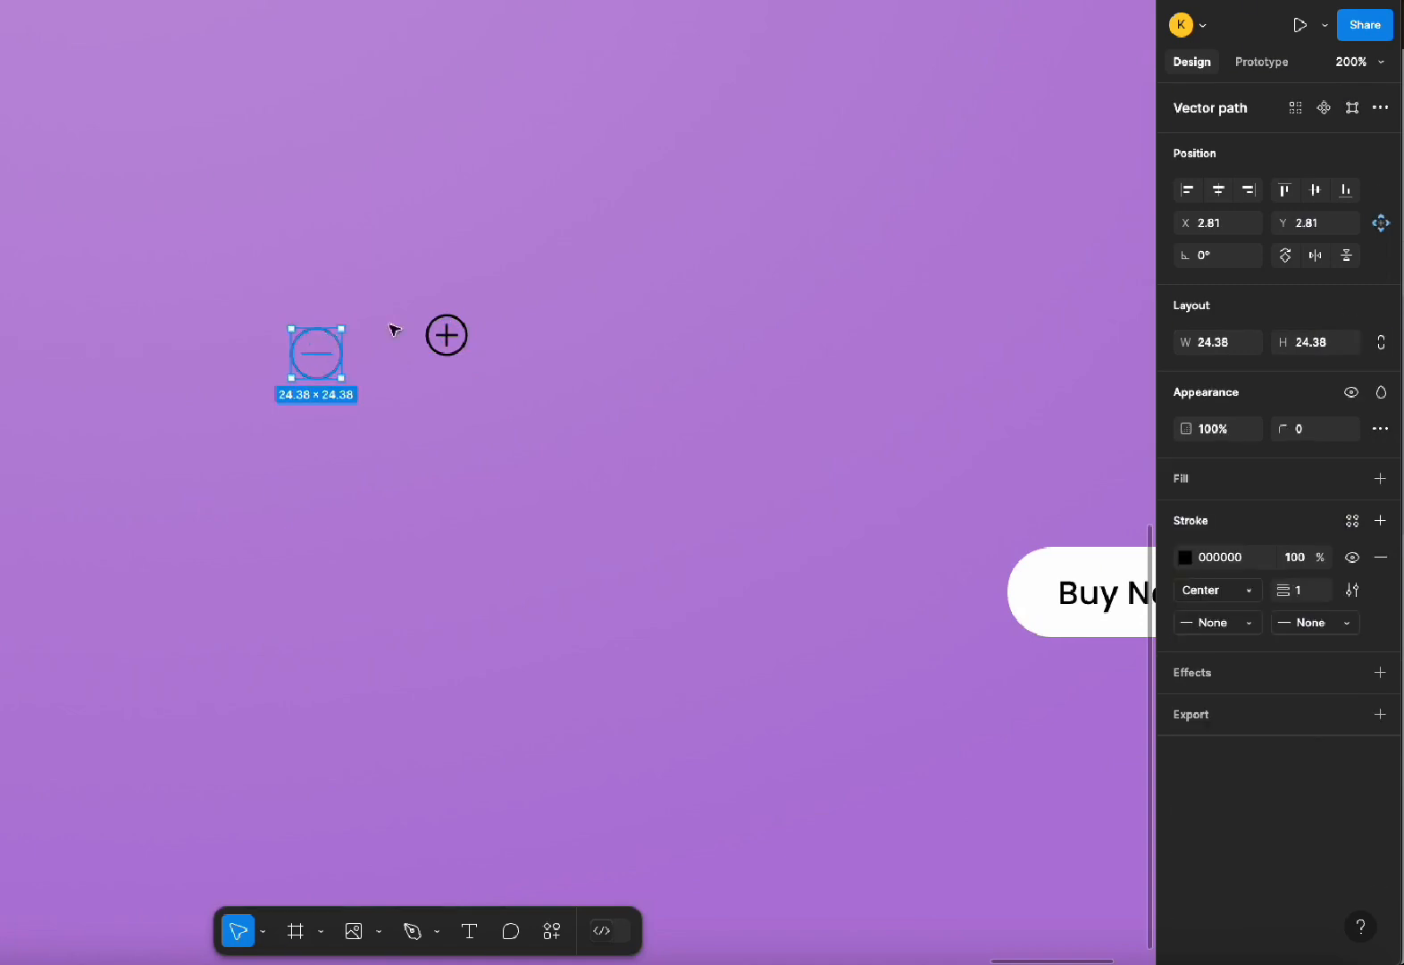
click(464, 328)
click(343, 351)
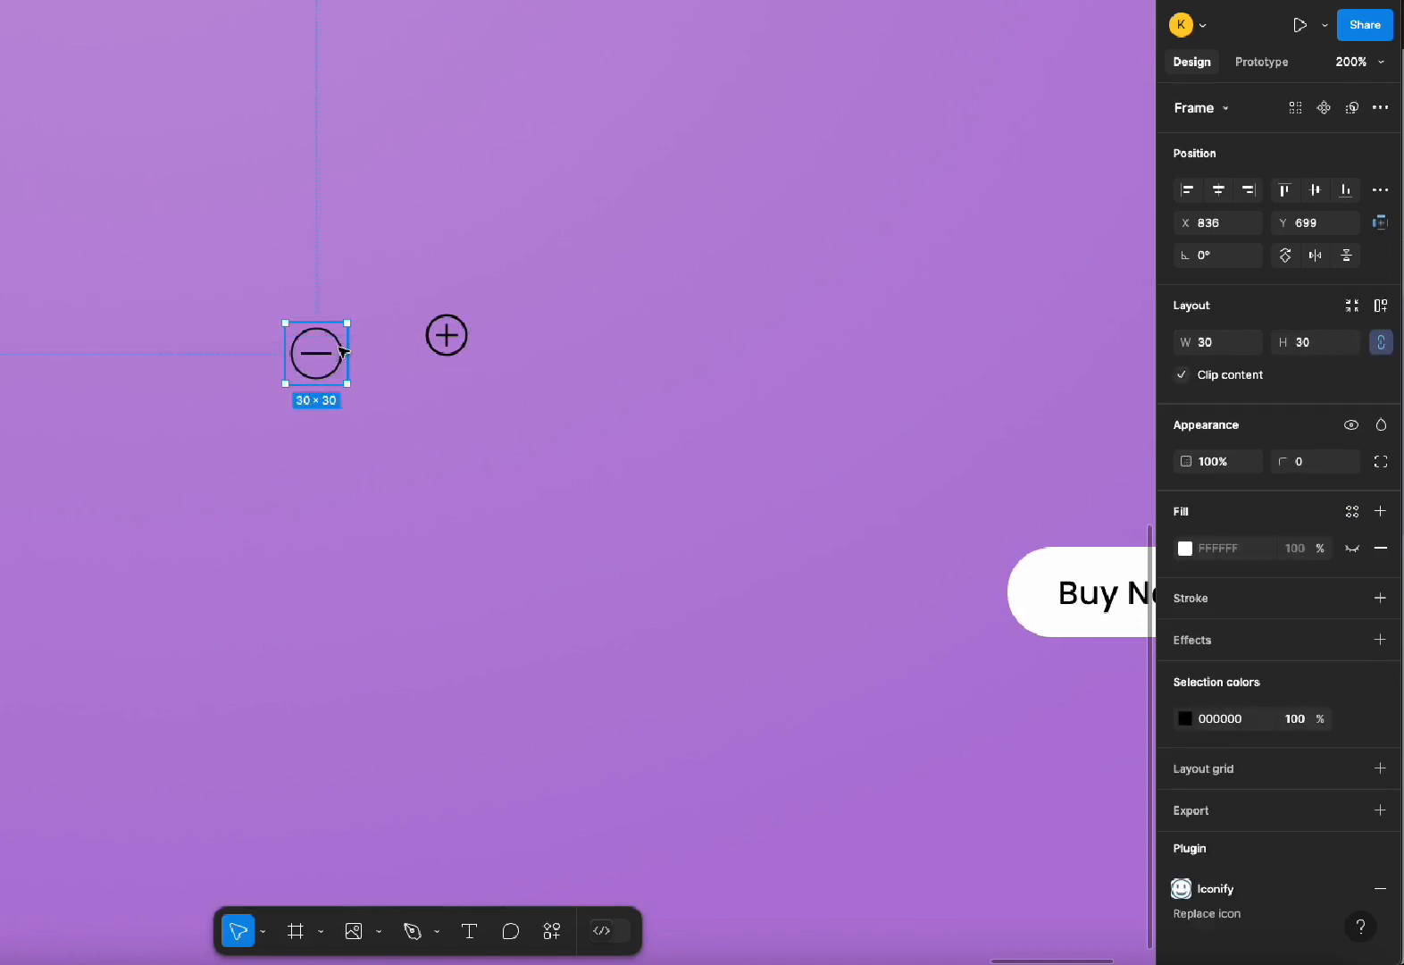
double_click(343, 351)
click(1224, 349)
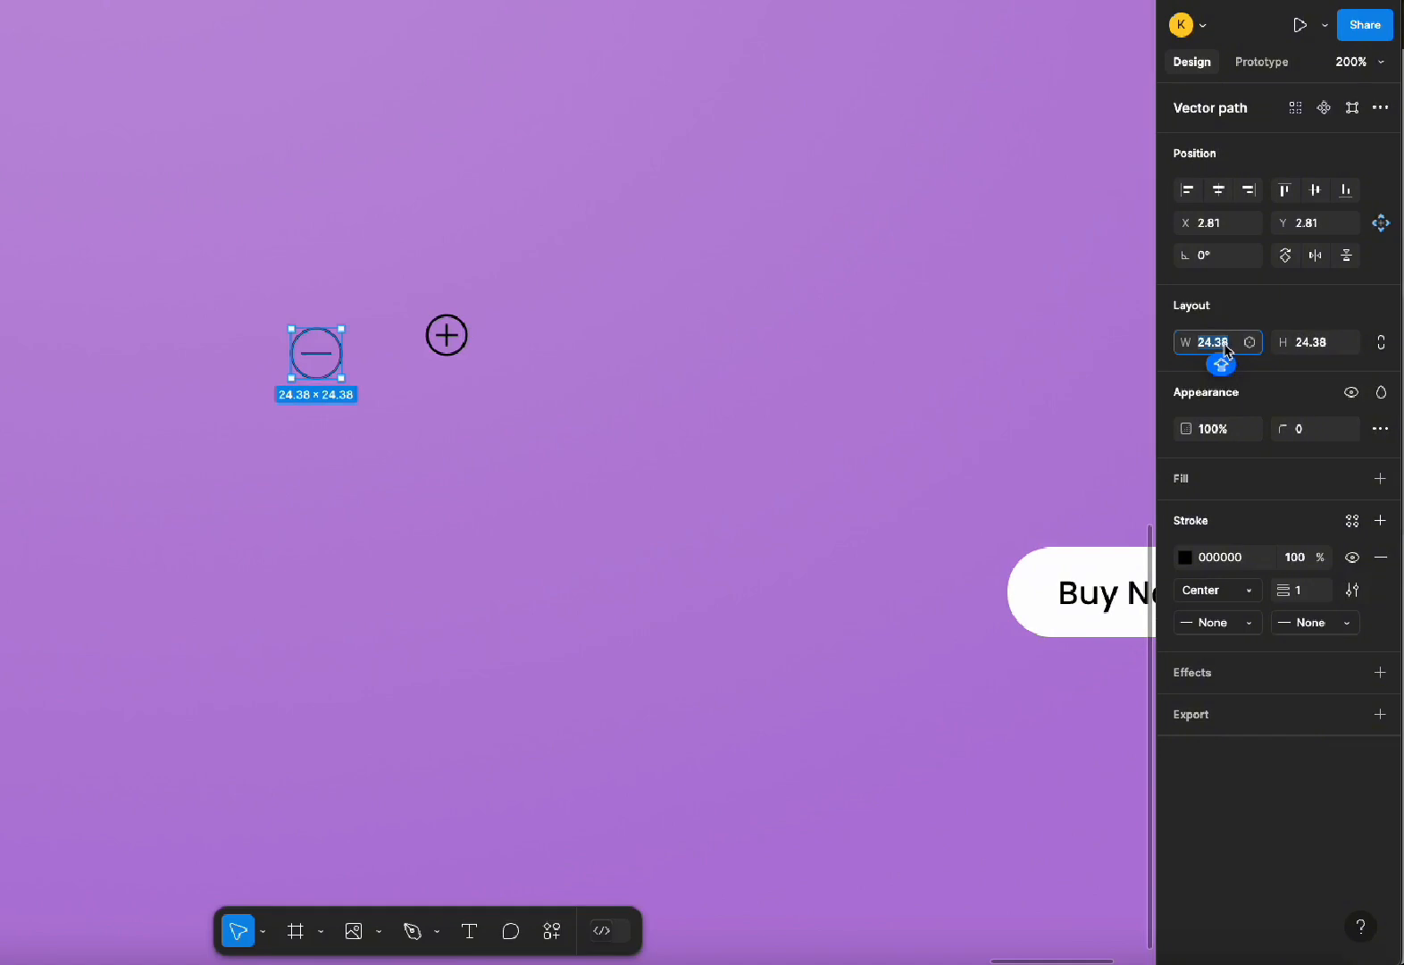
click(446, 335)
double_click(447, 335)
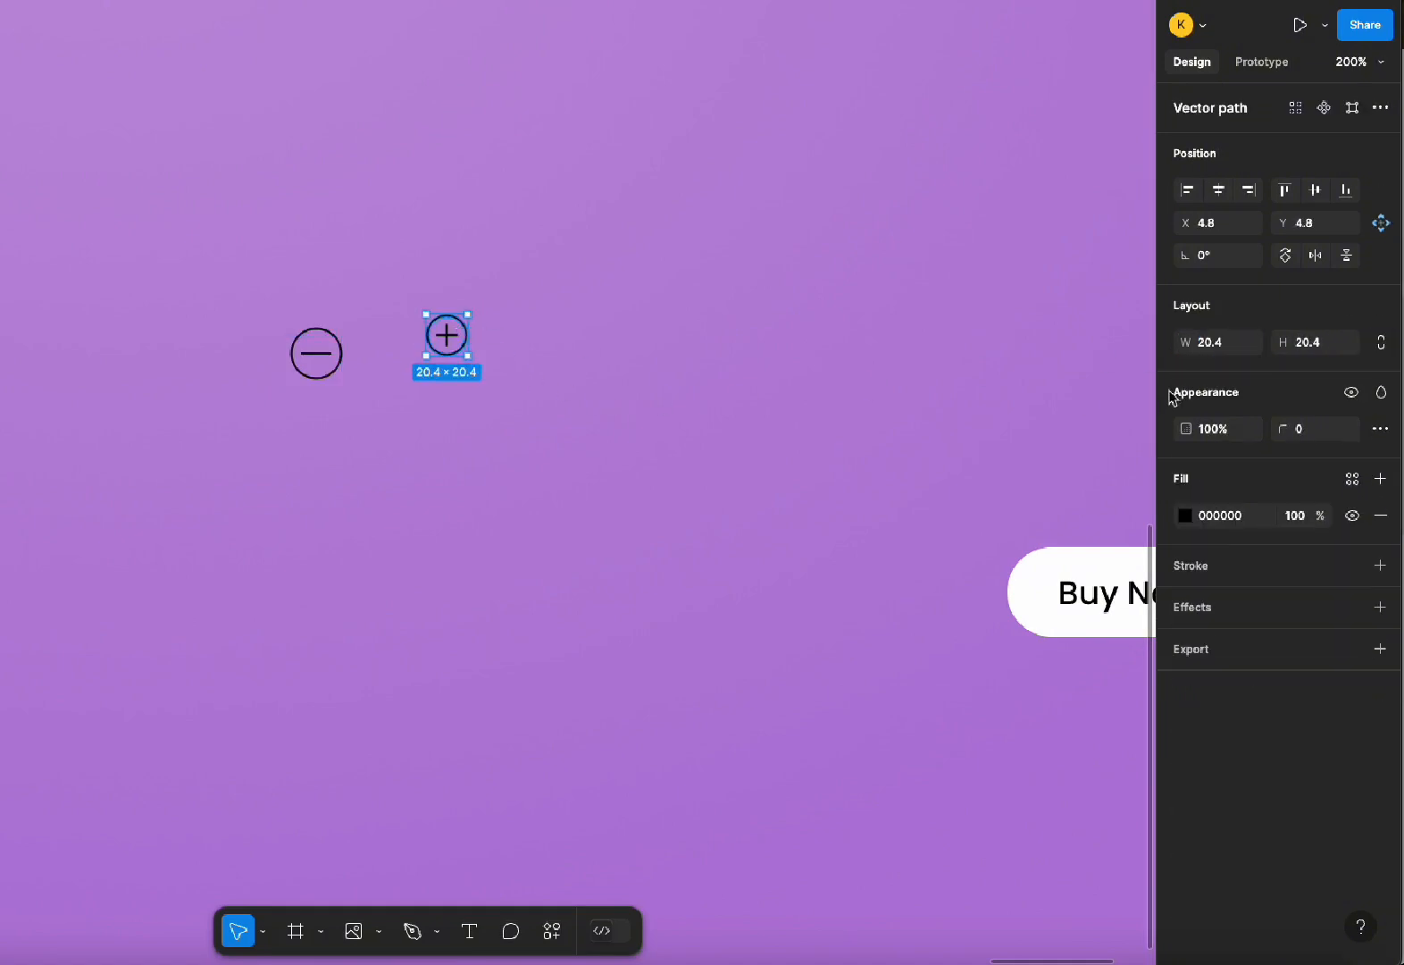
click(1242, 342)
text(24.38)
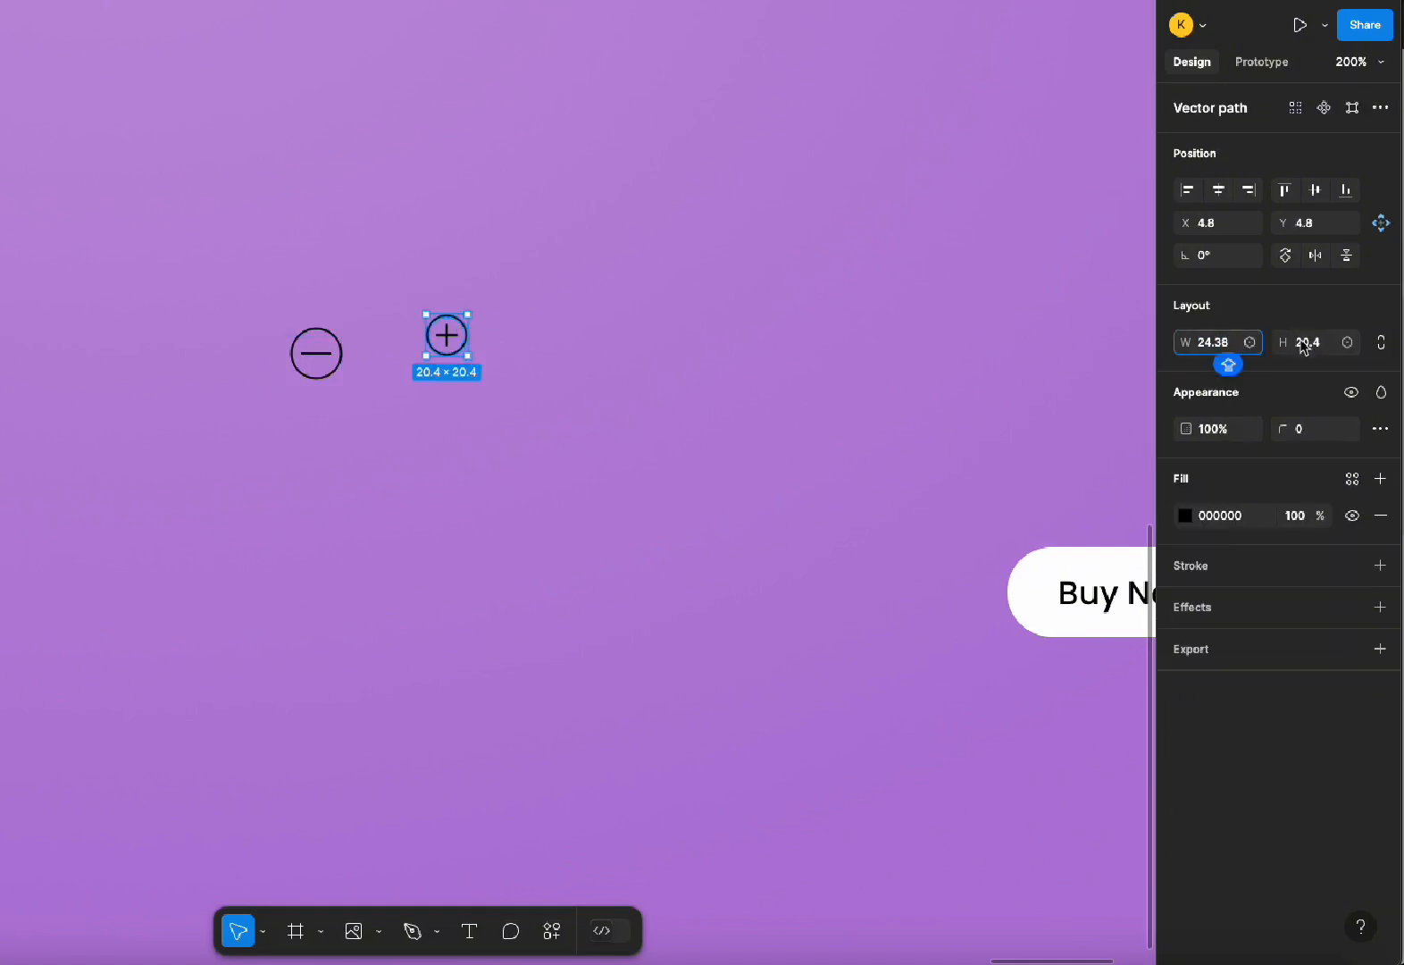
click(1320, 349)
text(24.38)
key(Return)
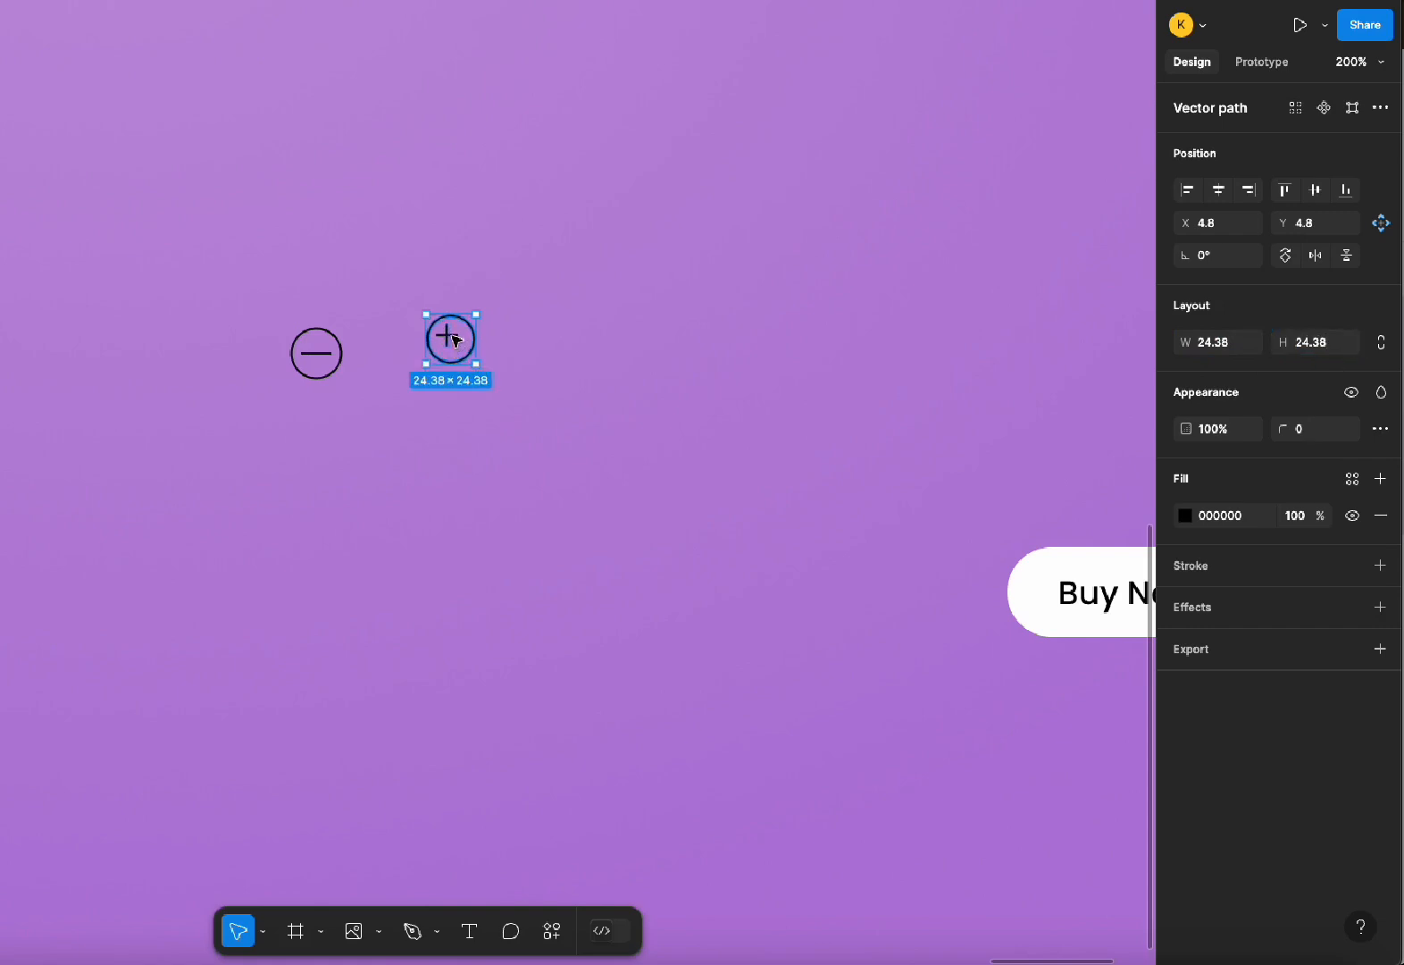
Move the plus icon to about X 1044, Y 813, beside the Buy Now button, and the minus icon to about X 909 in line with it
click(448, 336)
click(471, 349)
drag(471, 350, 749, 585)
click(558, 364)
click(455, 334)
drag(325, 356, 468, 591)
Add the text "2" between the minus and plus icons and line it up with them
key(t)
click(597, 586)
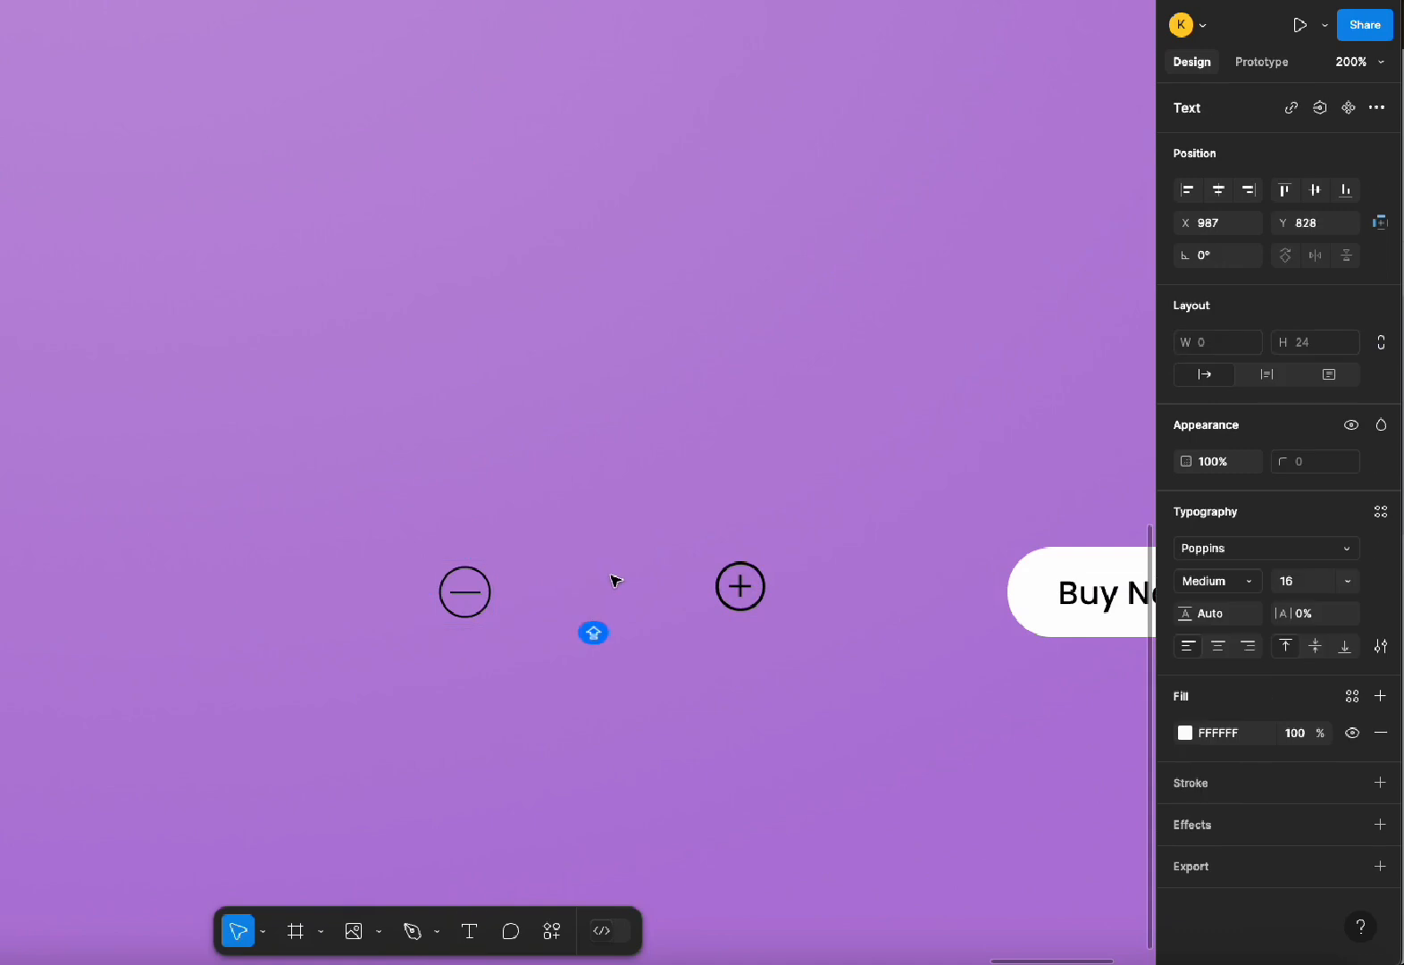
text(2)
key(Escape)
drag(615, 615, 612, 590)
Combine the minus icon, the "2" text and the plus icon into one horizontal auto layout
click(464, 591)
click(740, 586)
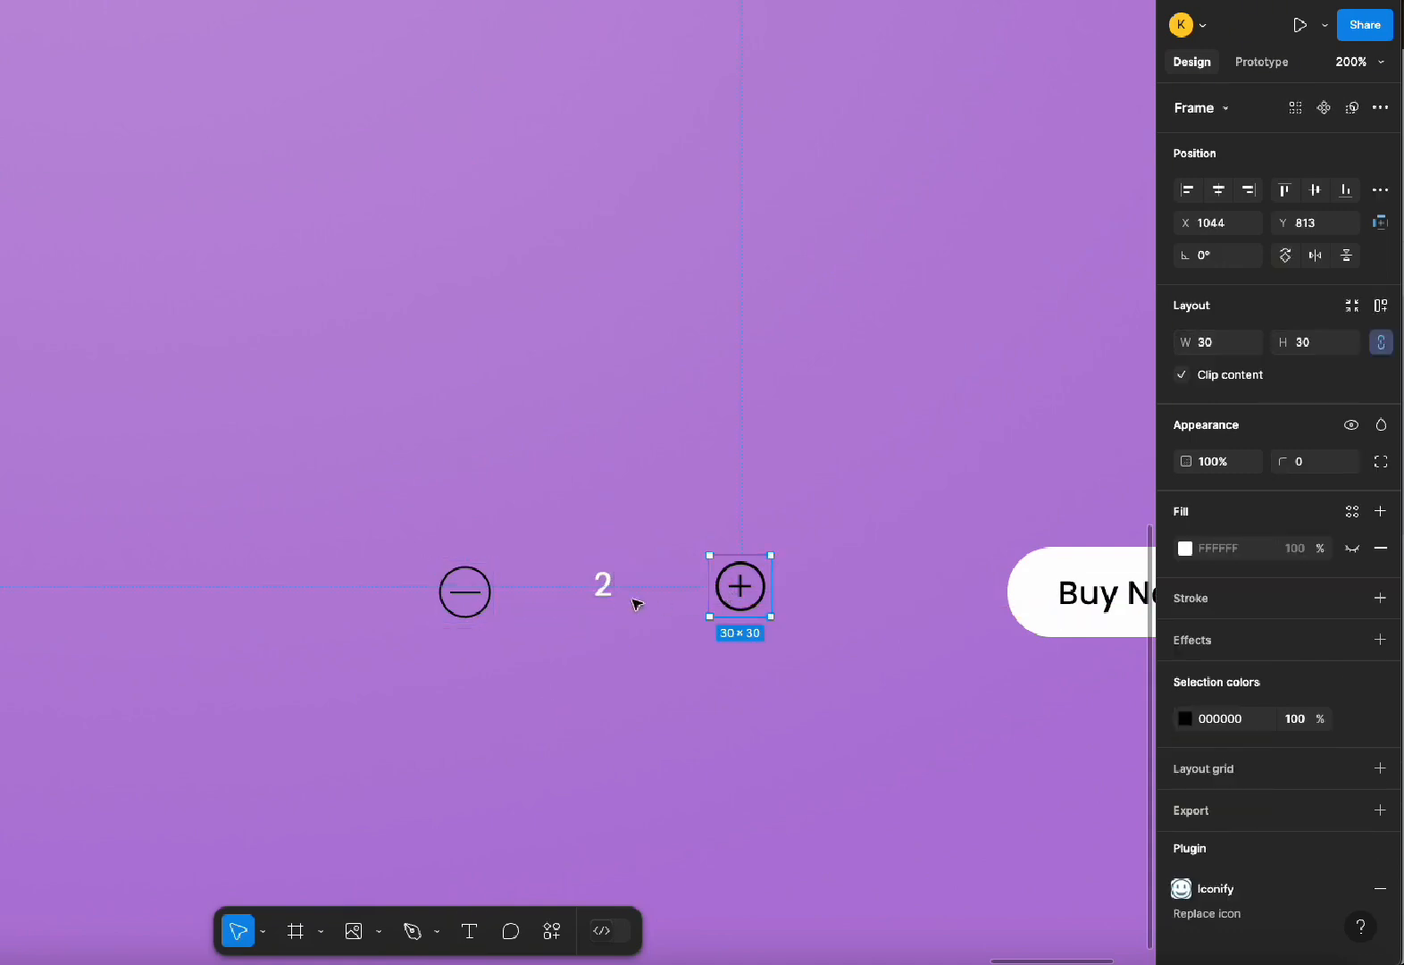
click(603, 585)
shift+click(487, 589)
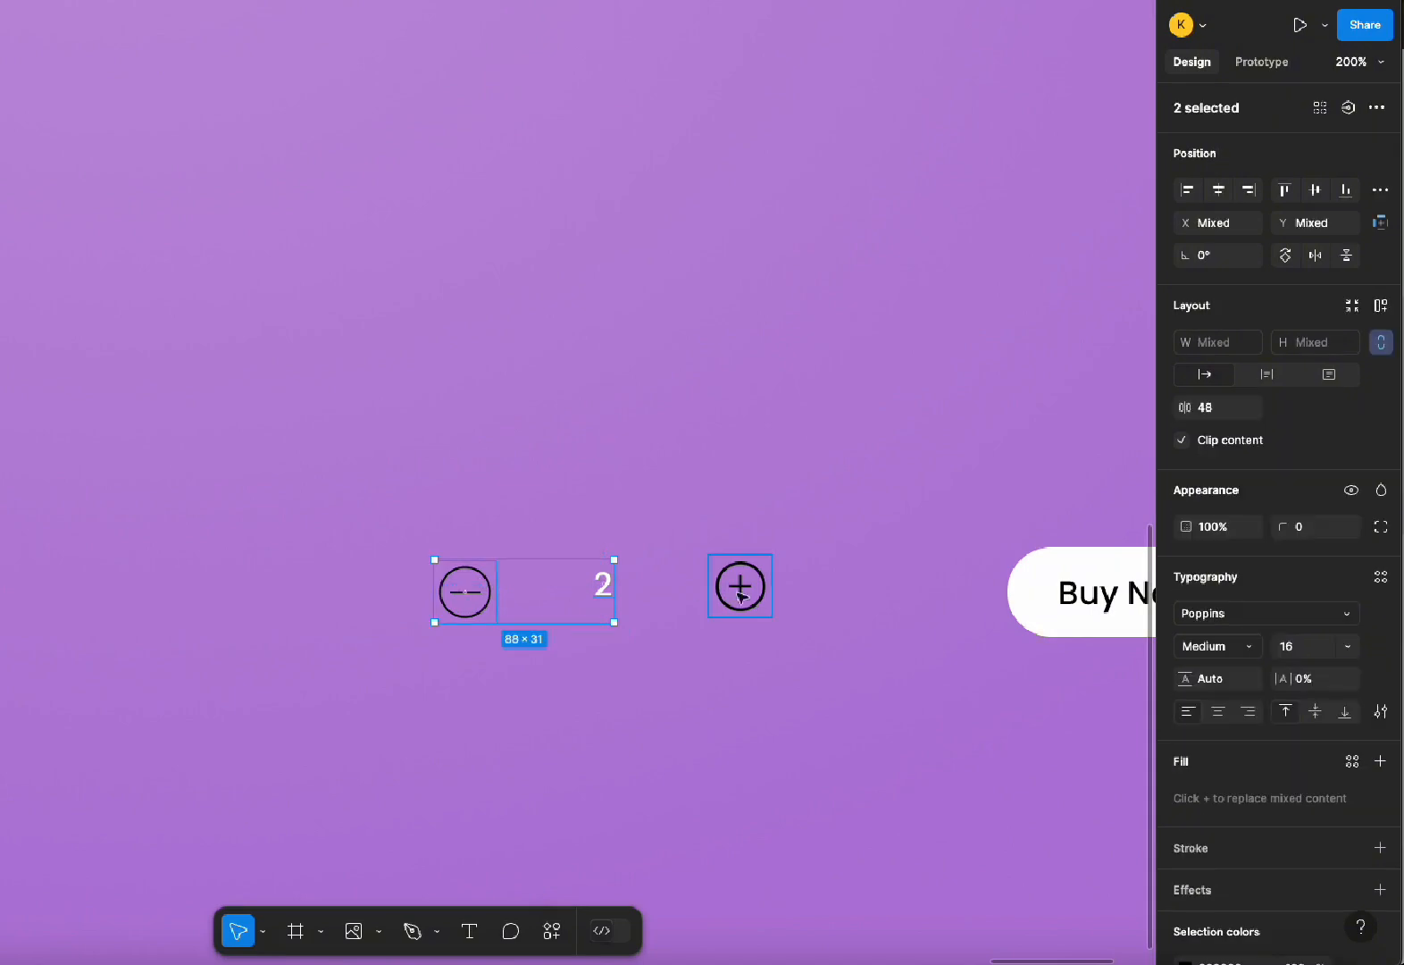
shift+click(749, 595)
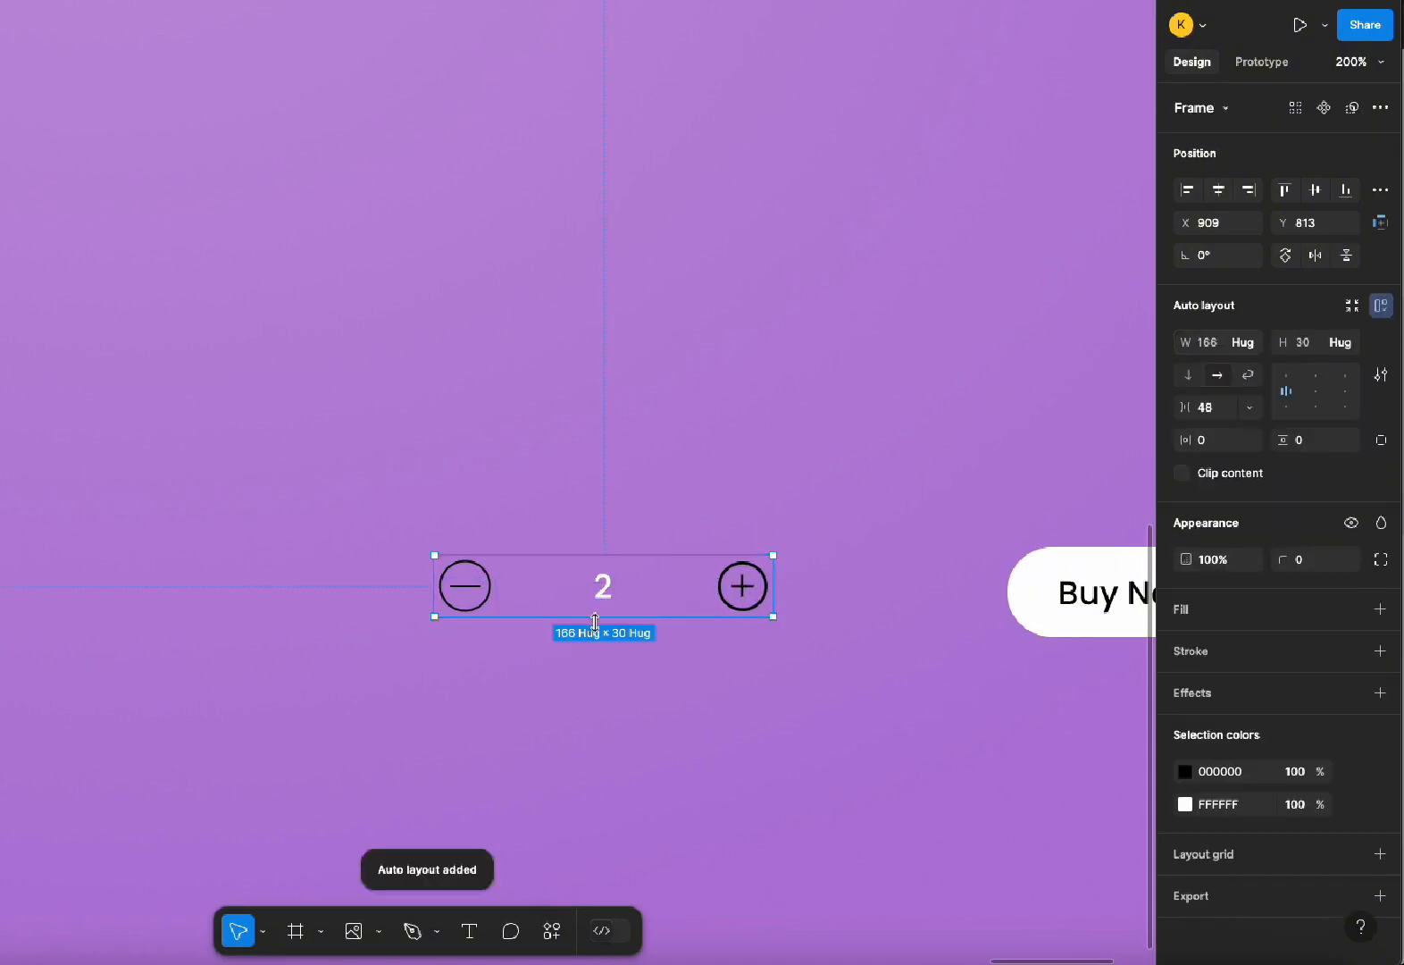
key(shift+a)
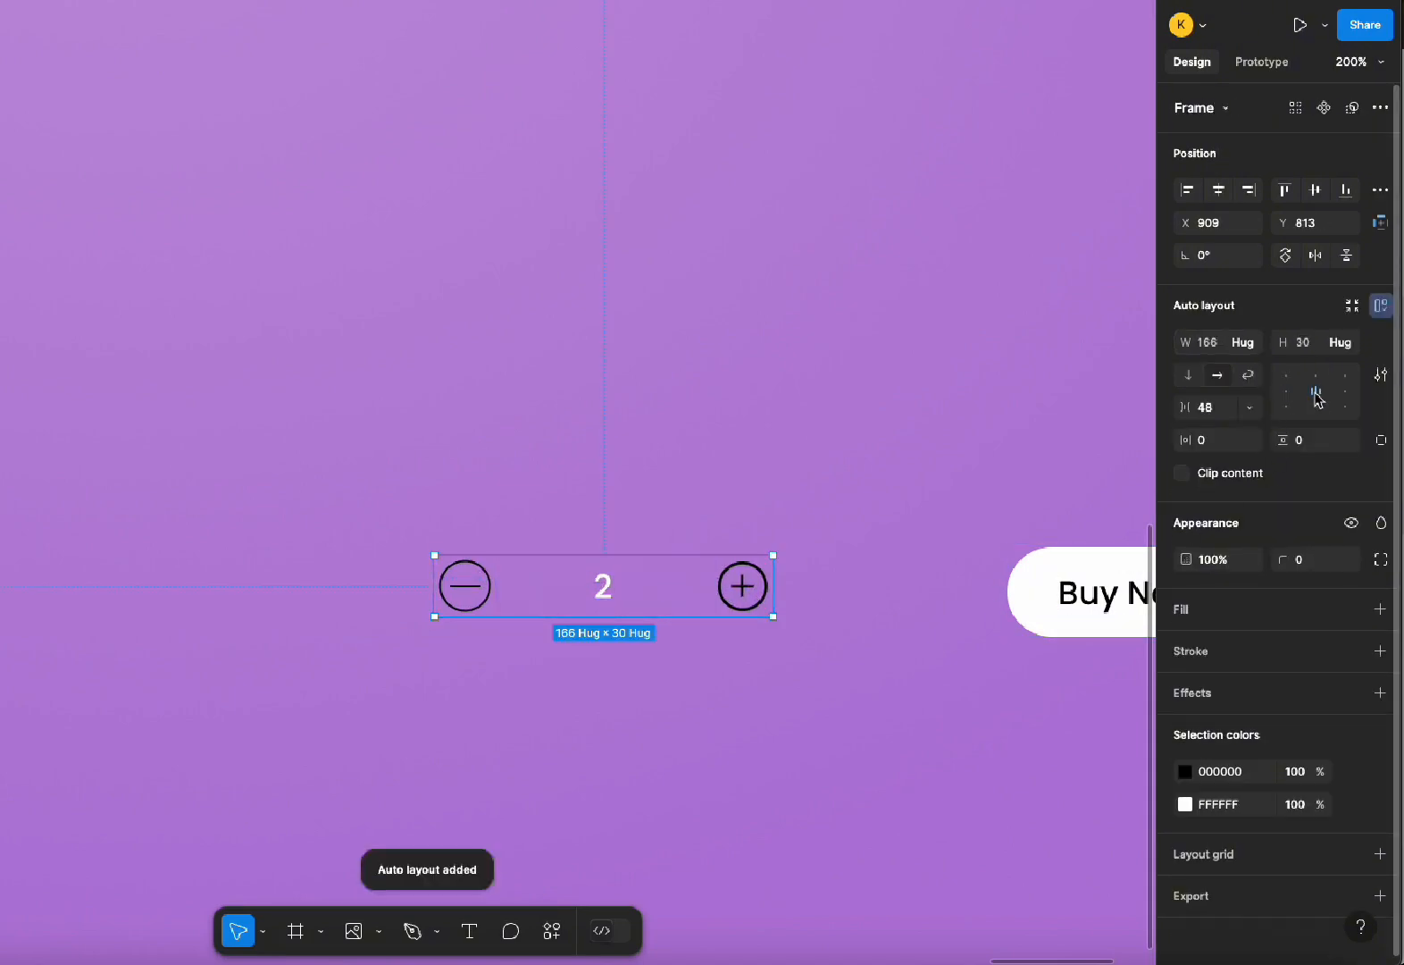
Centre-align the quantity stepper's items with a spacing of 20, and move the stepper to about X 951, Y 819
click(1316, 393)
click(1220, 409)
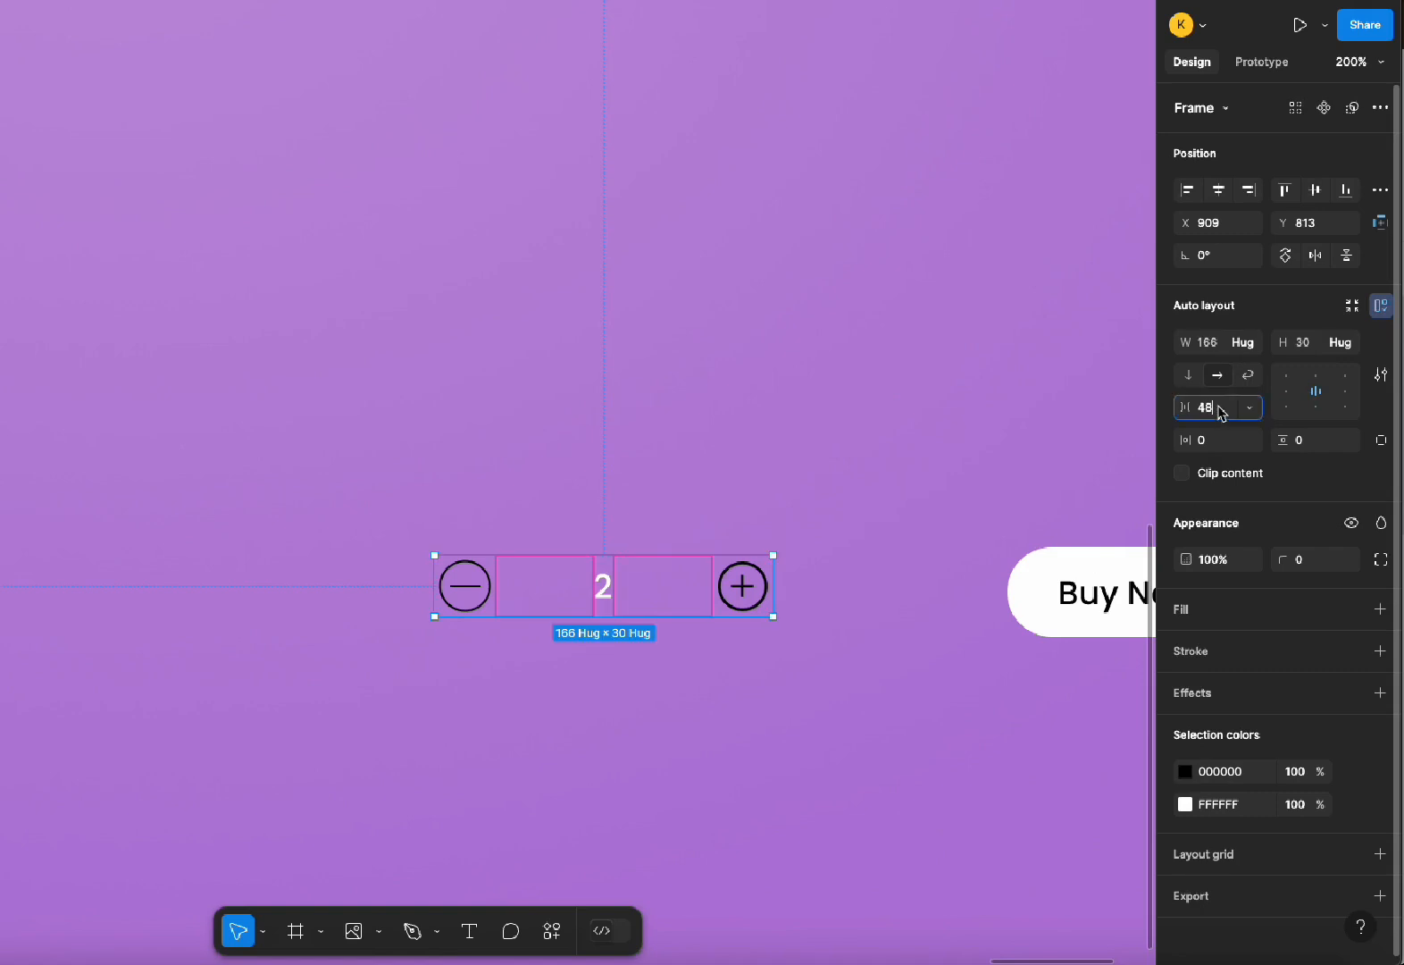
text(20)
key(Return)
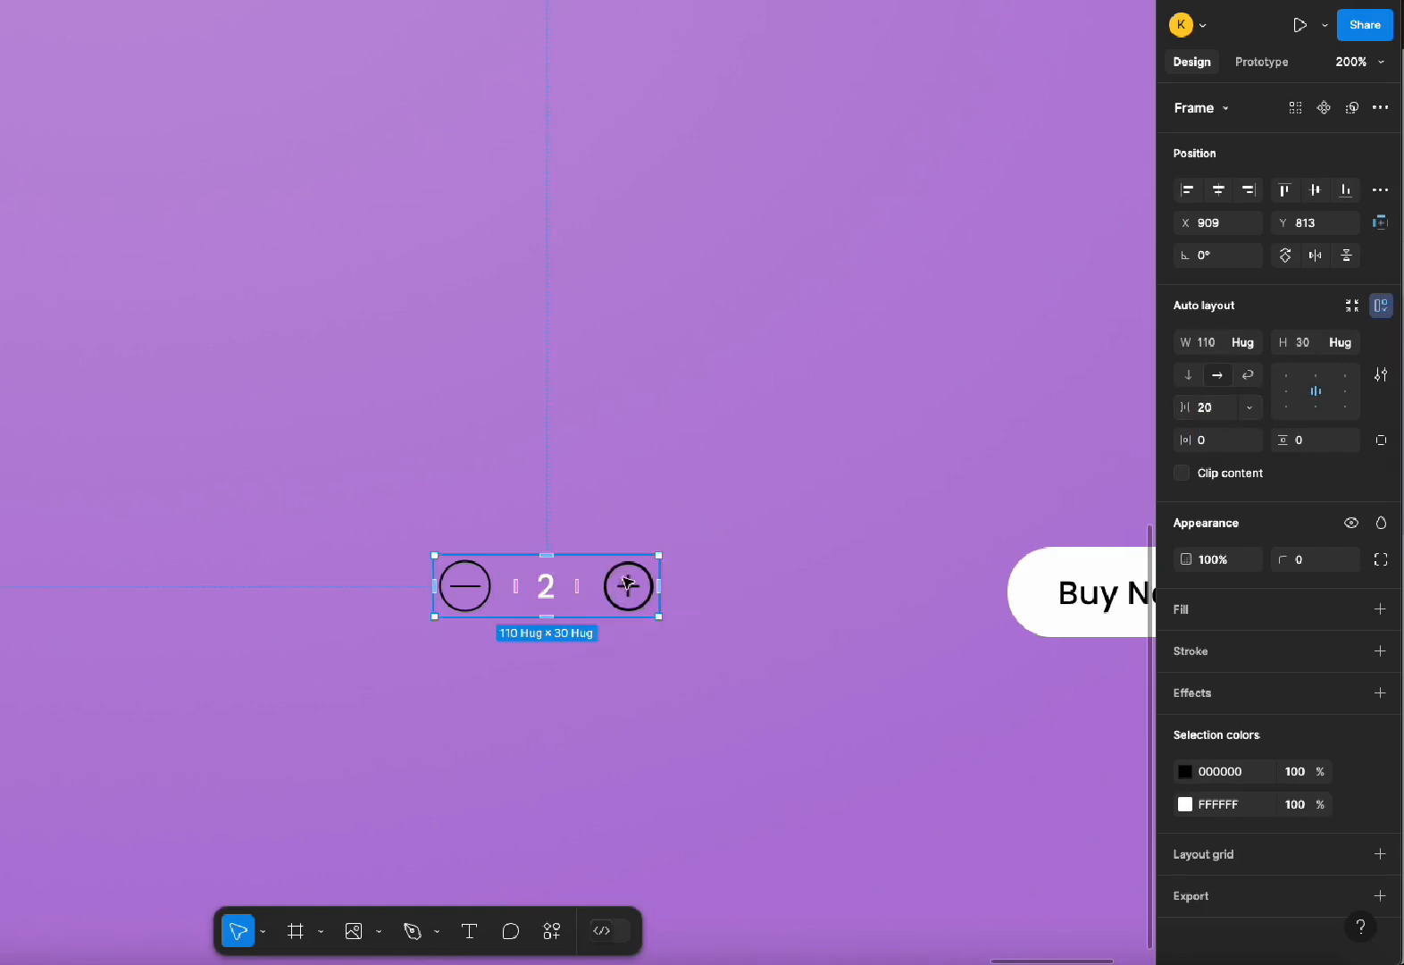
drag(626, 586, 713, 597)
click(724, 741)
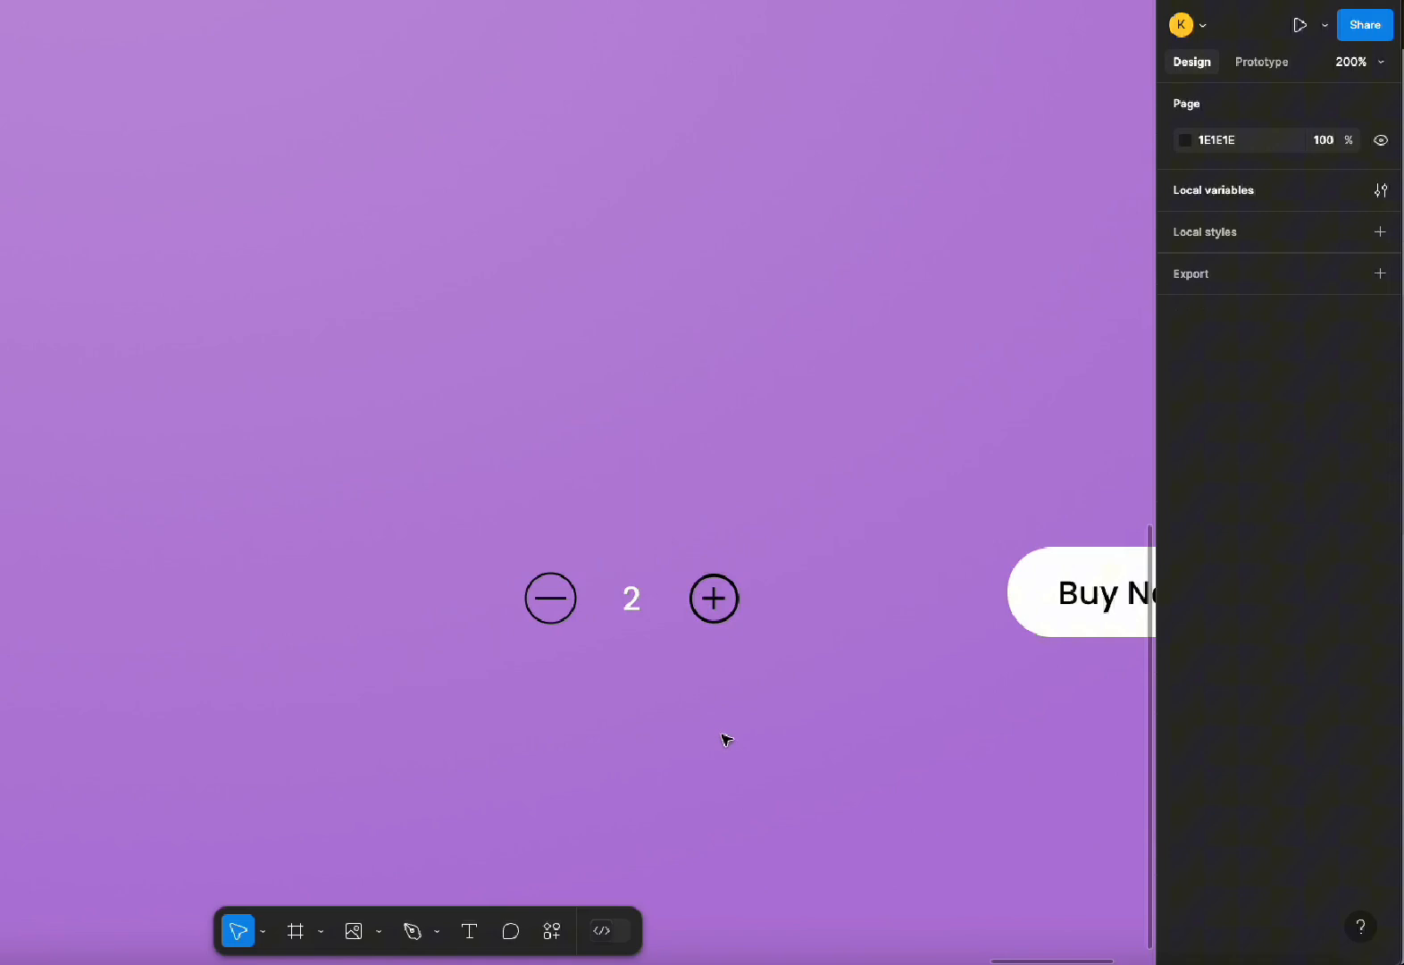
Recolour the stepper's black plus and minus icons to white, FFFFFF
click(738, 584)
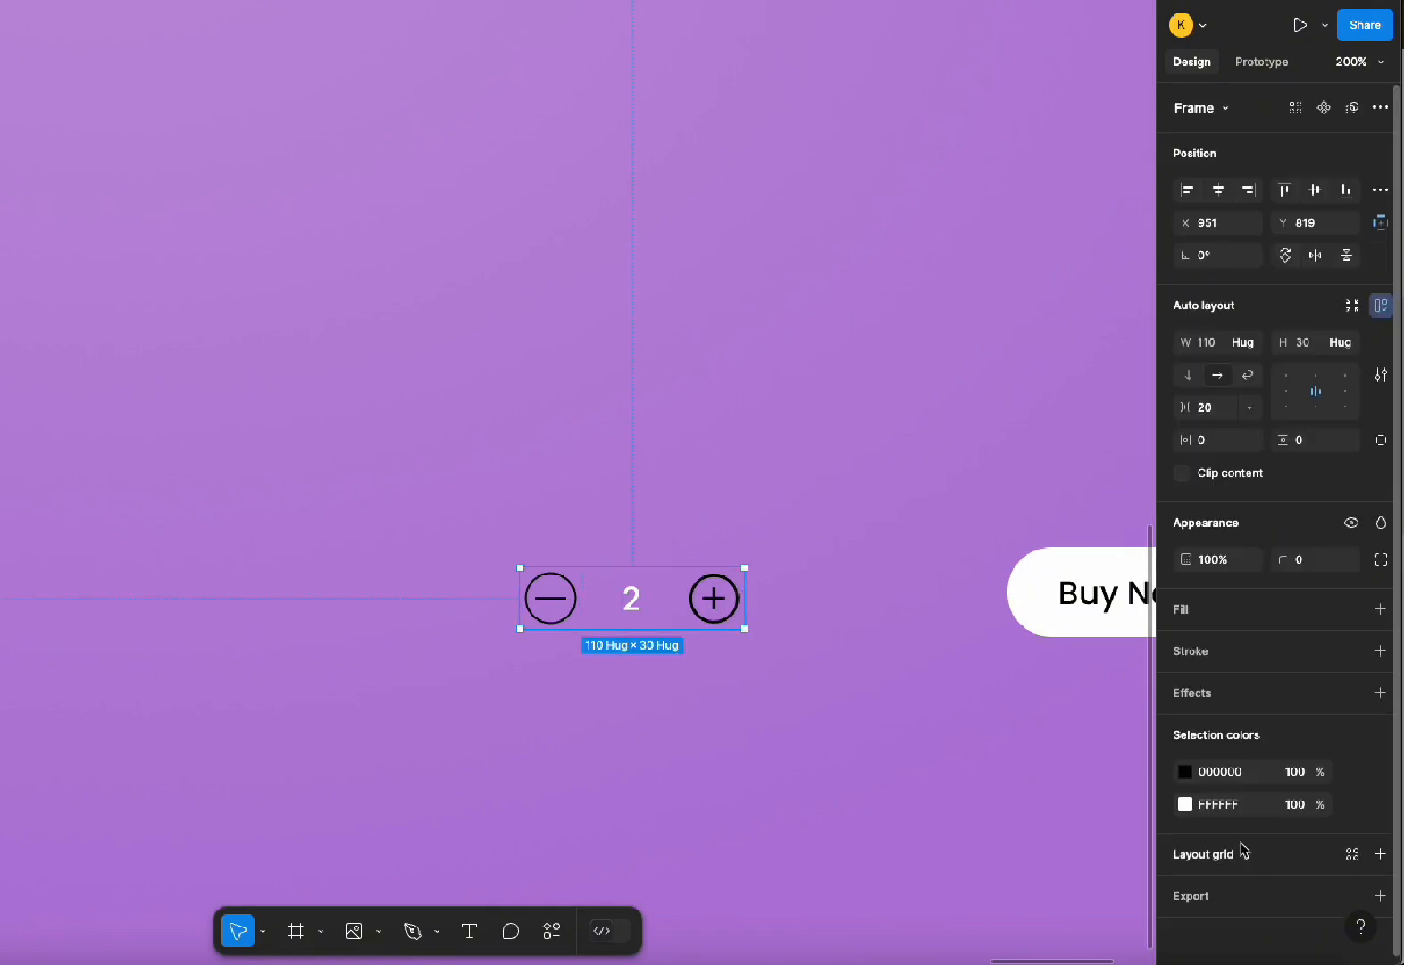
click(1189, 775)
click(934, 862)
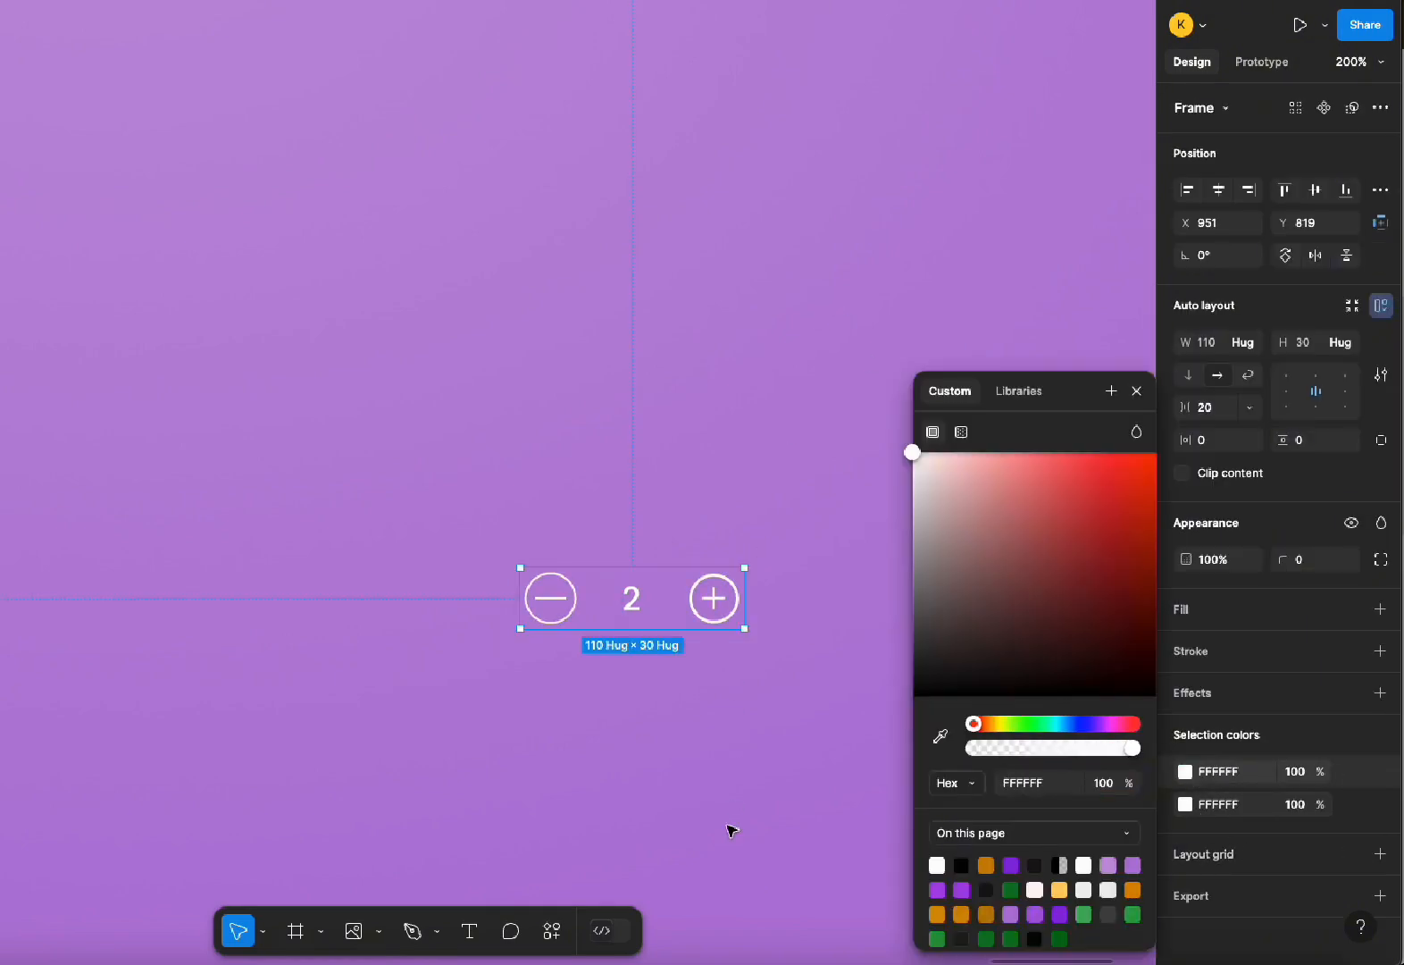
click(725, 724)
Combine the quantity stepper and the Buy Now button into one horizontal auto layout
click(658, 609)
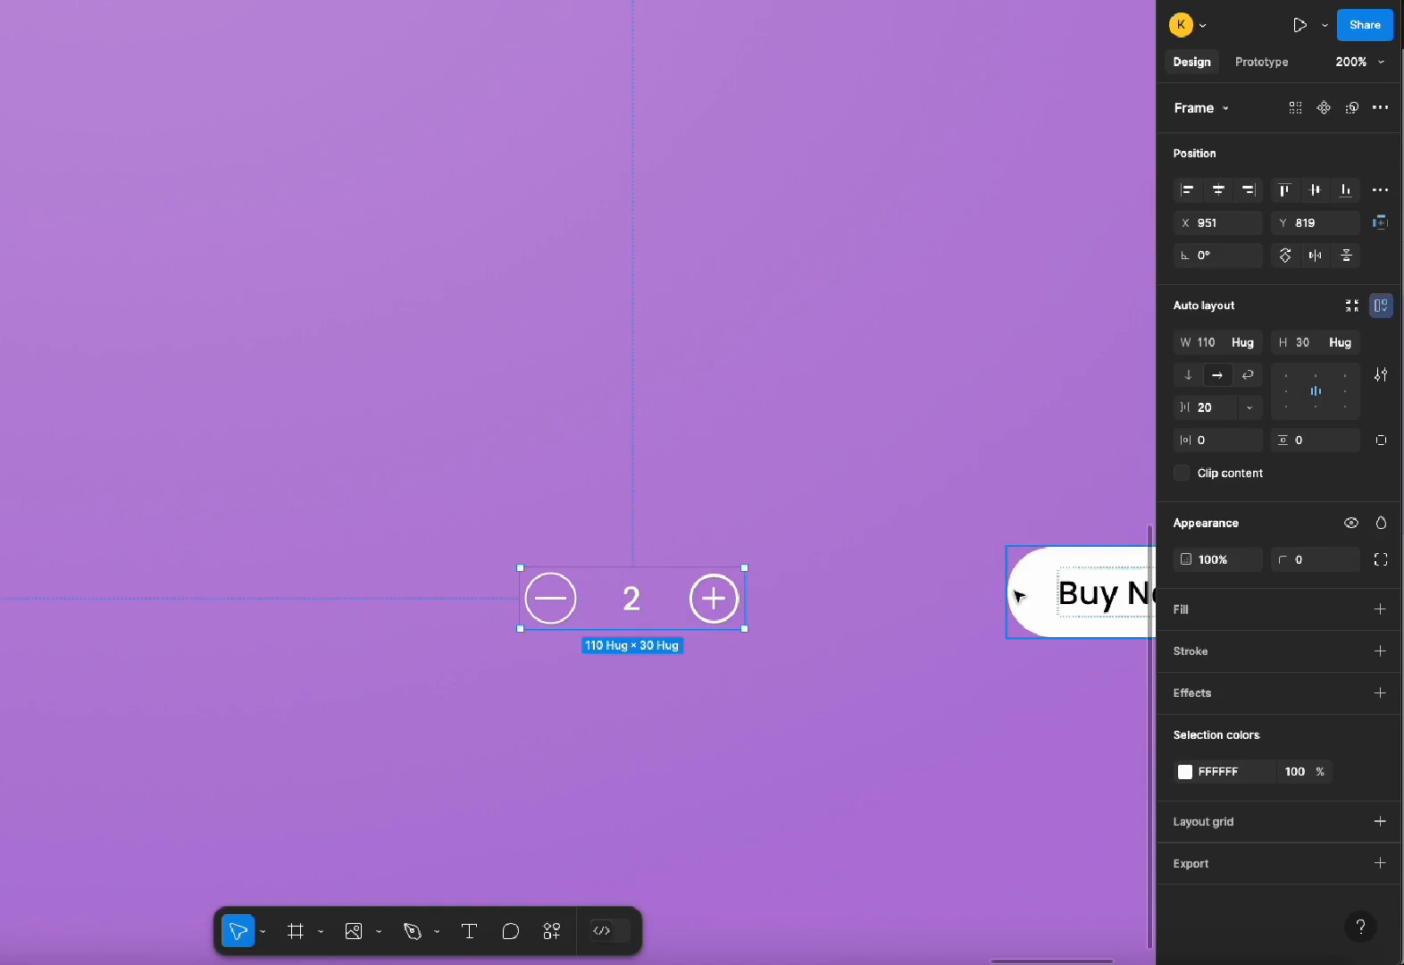
shift+click(1018, 593)
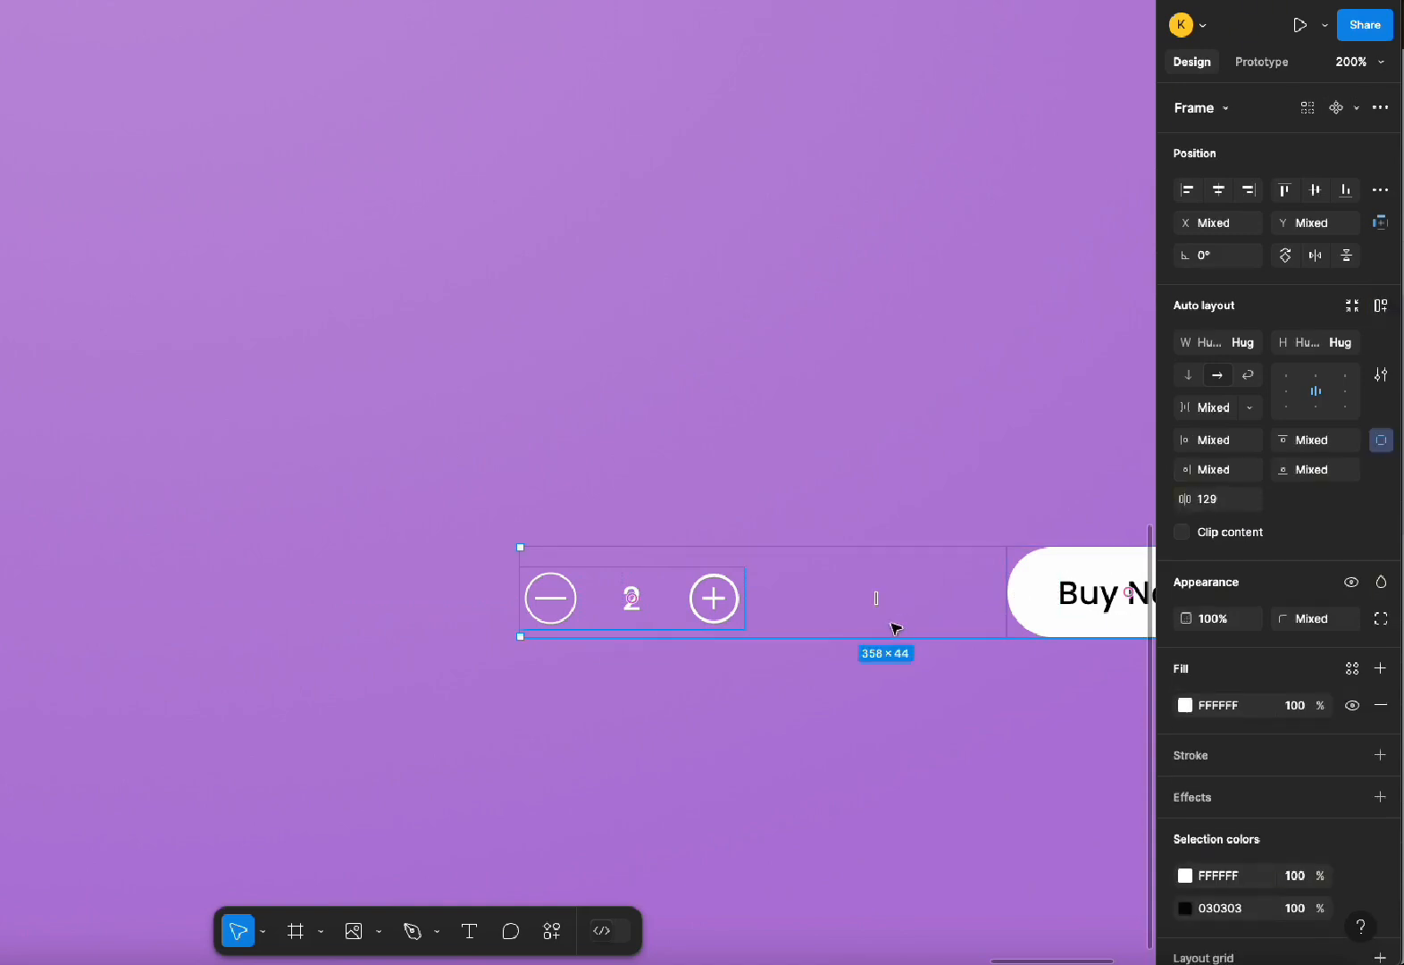
click(795, 719)
key(ctrl+minus)
key(ctrl+minus)
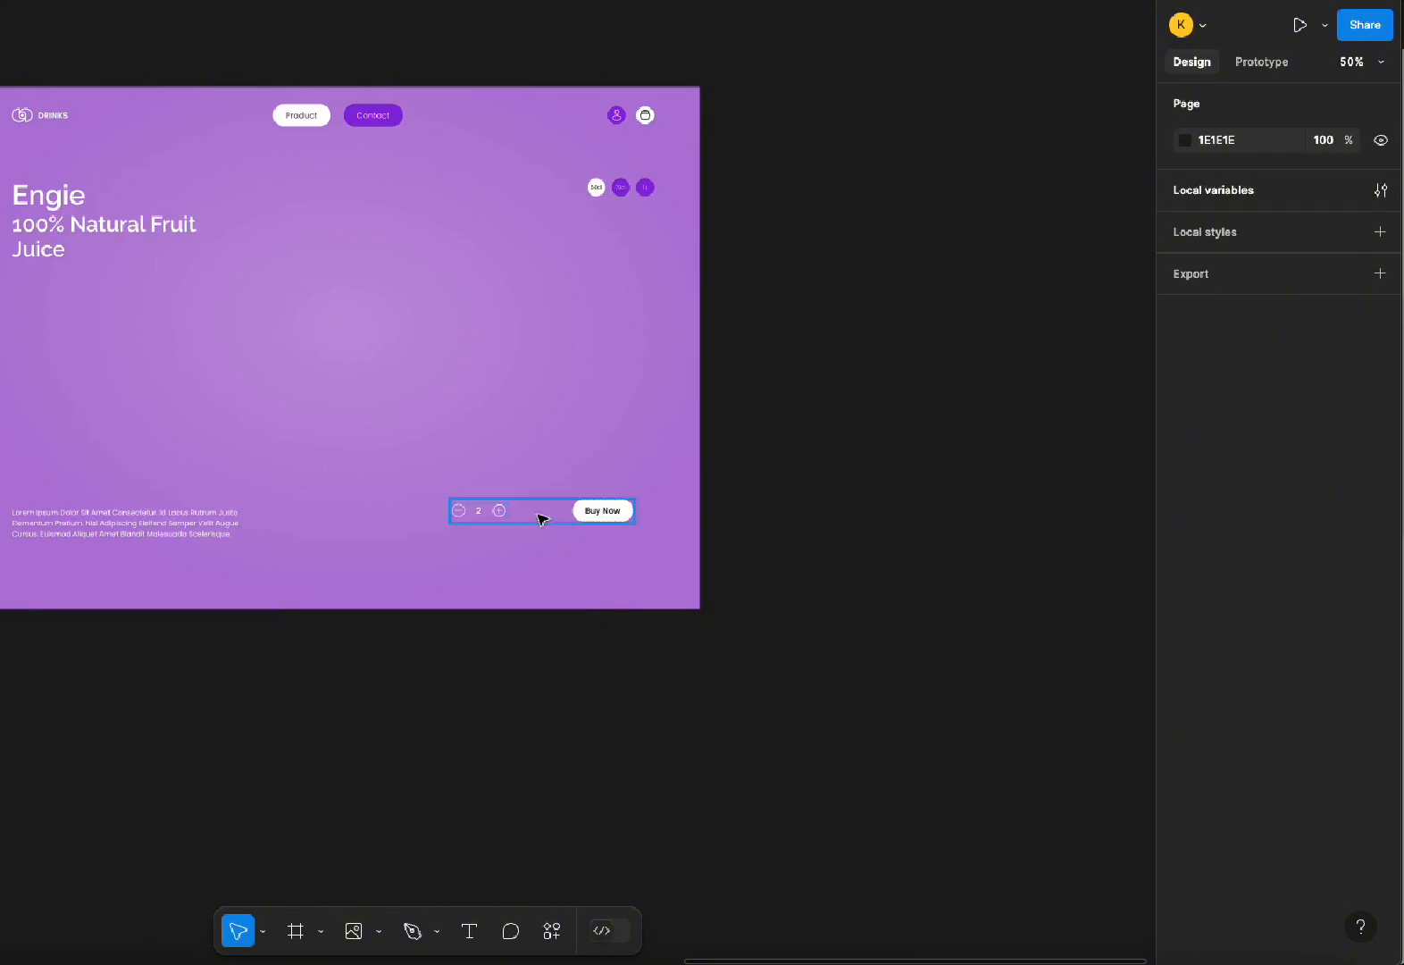
Change the stepper and Buy Now row from automatic spacing to a fixed gap of 103
click(596, 515)
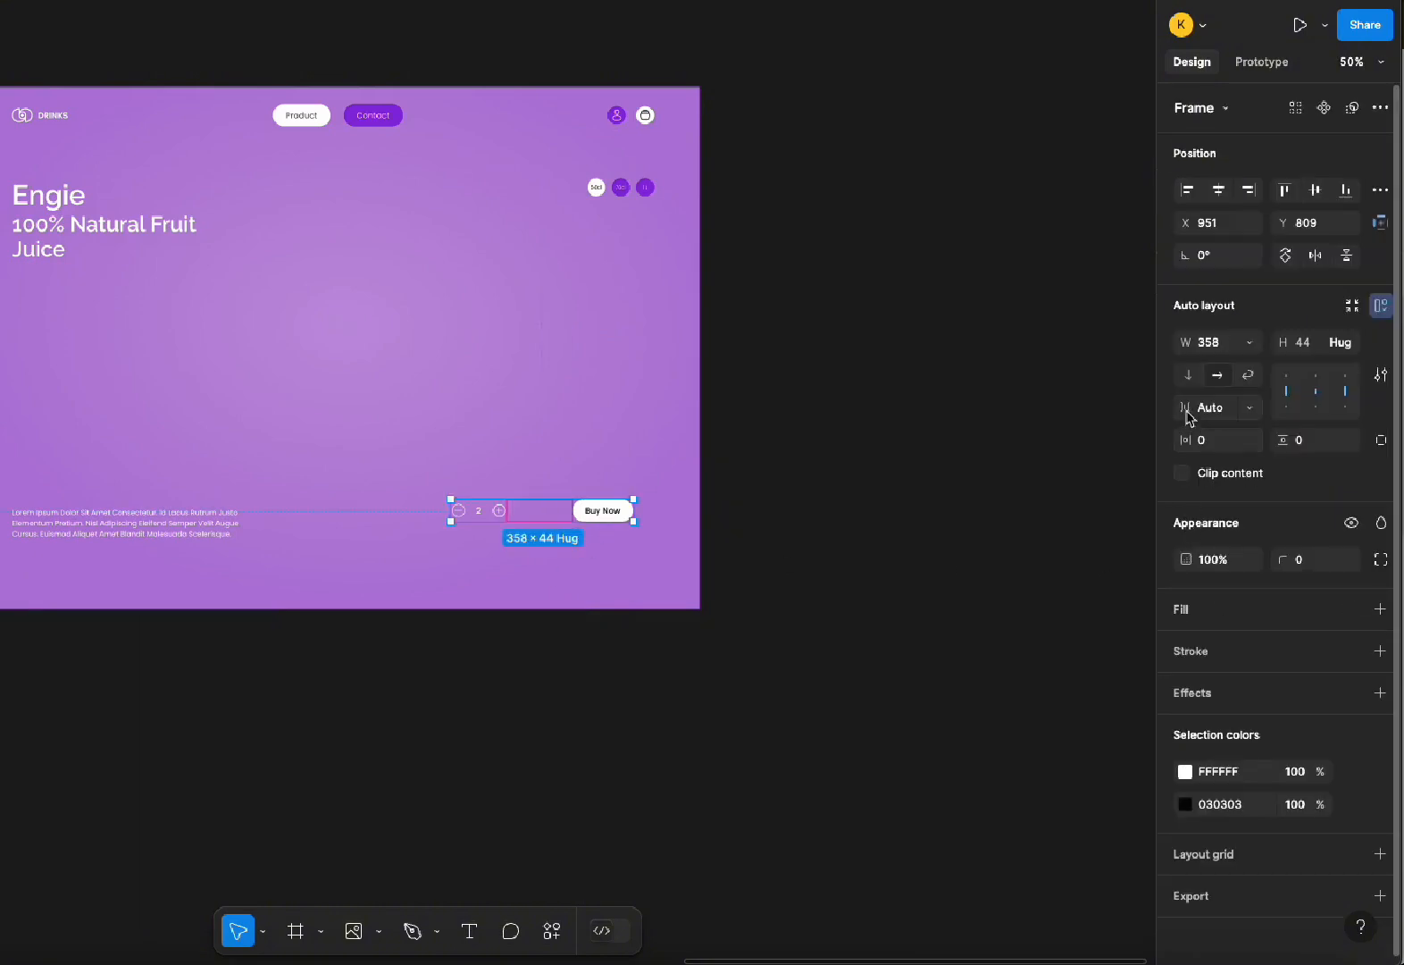
click(1259, 407)
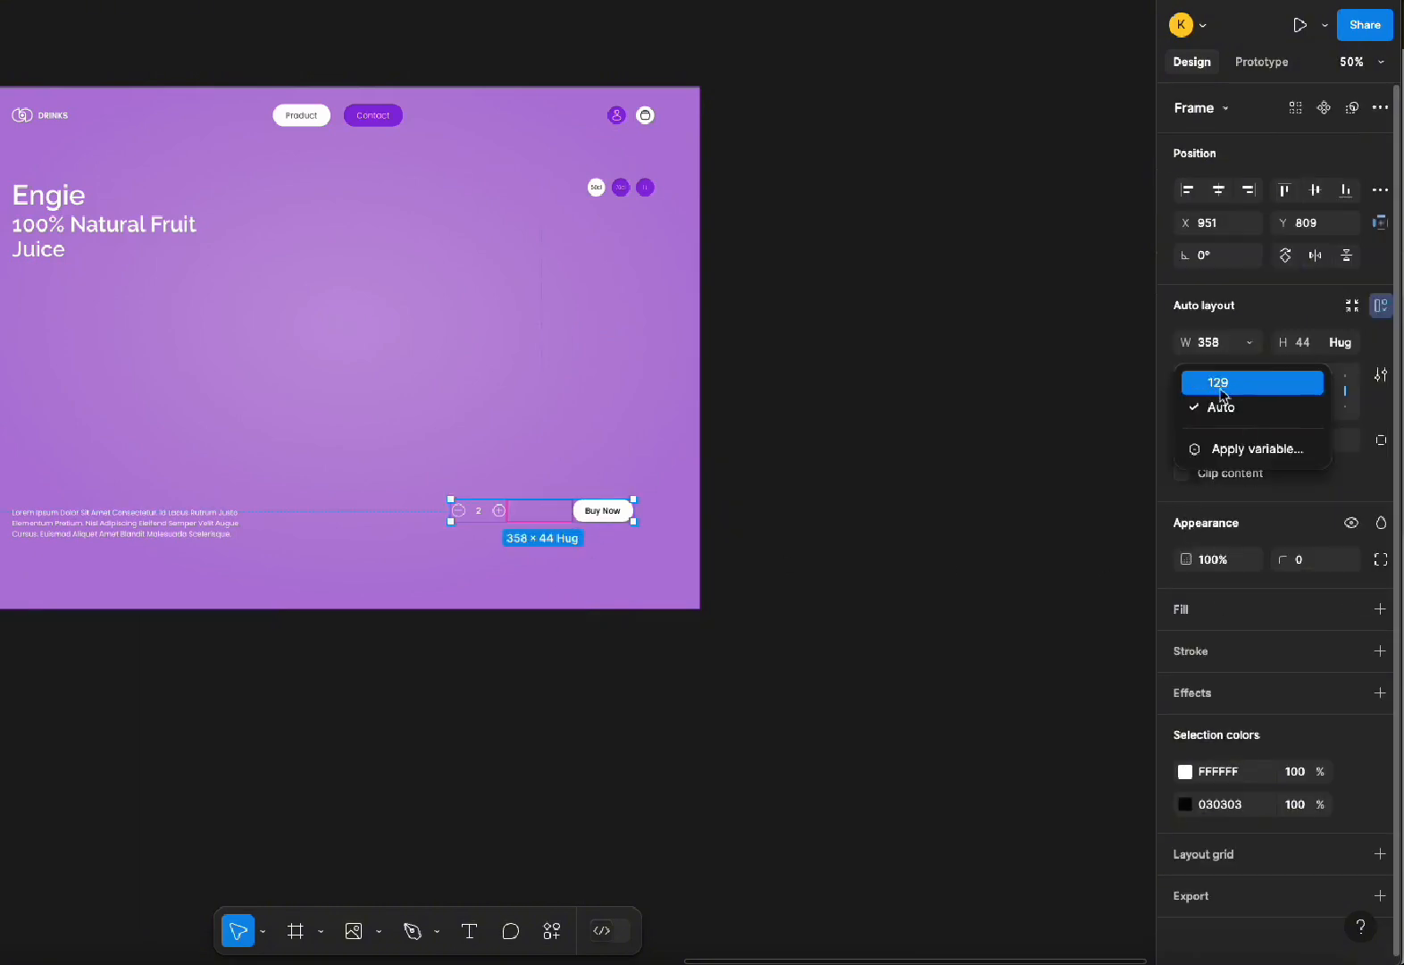
click(1217, 380)
drag(1171, 414, 1124, 418)
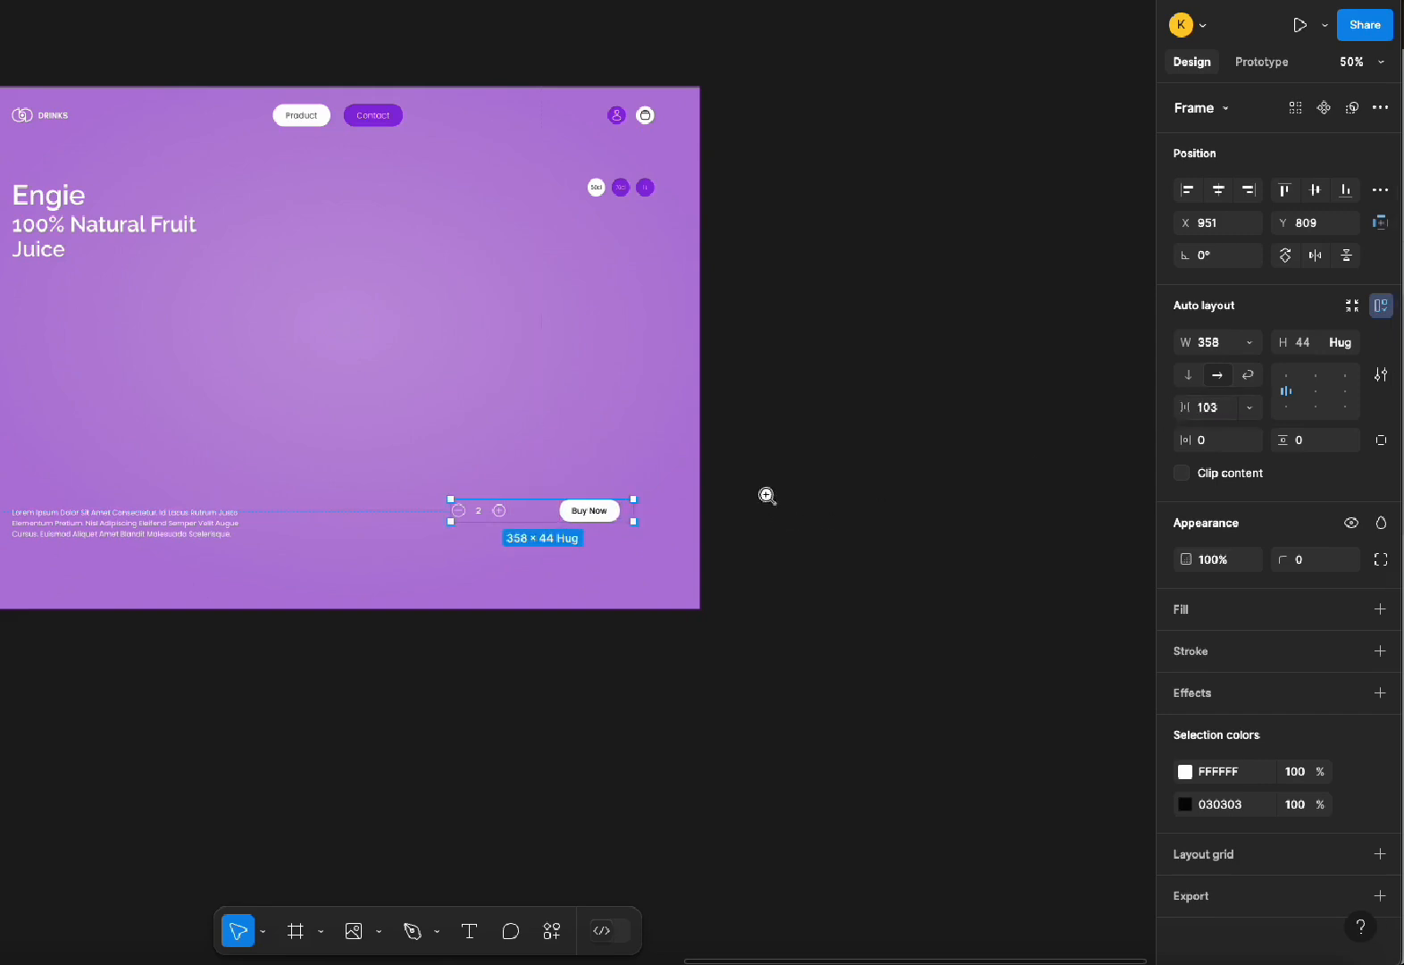
scroll(616, 502, up, 5)
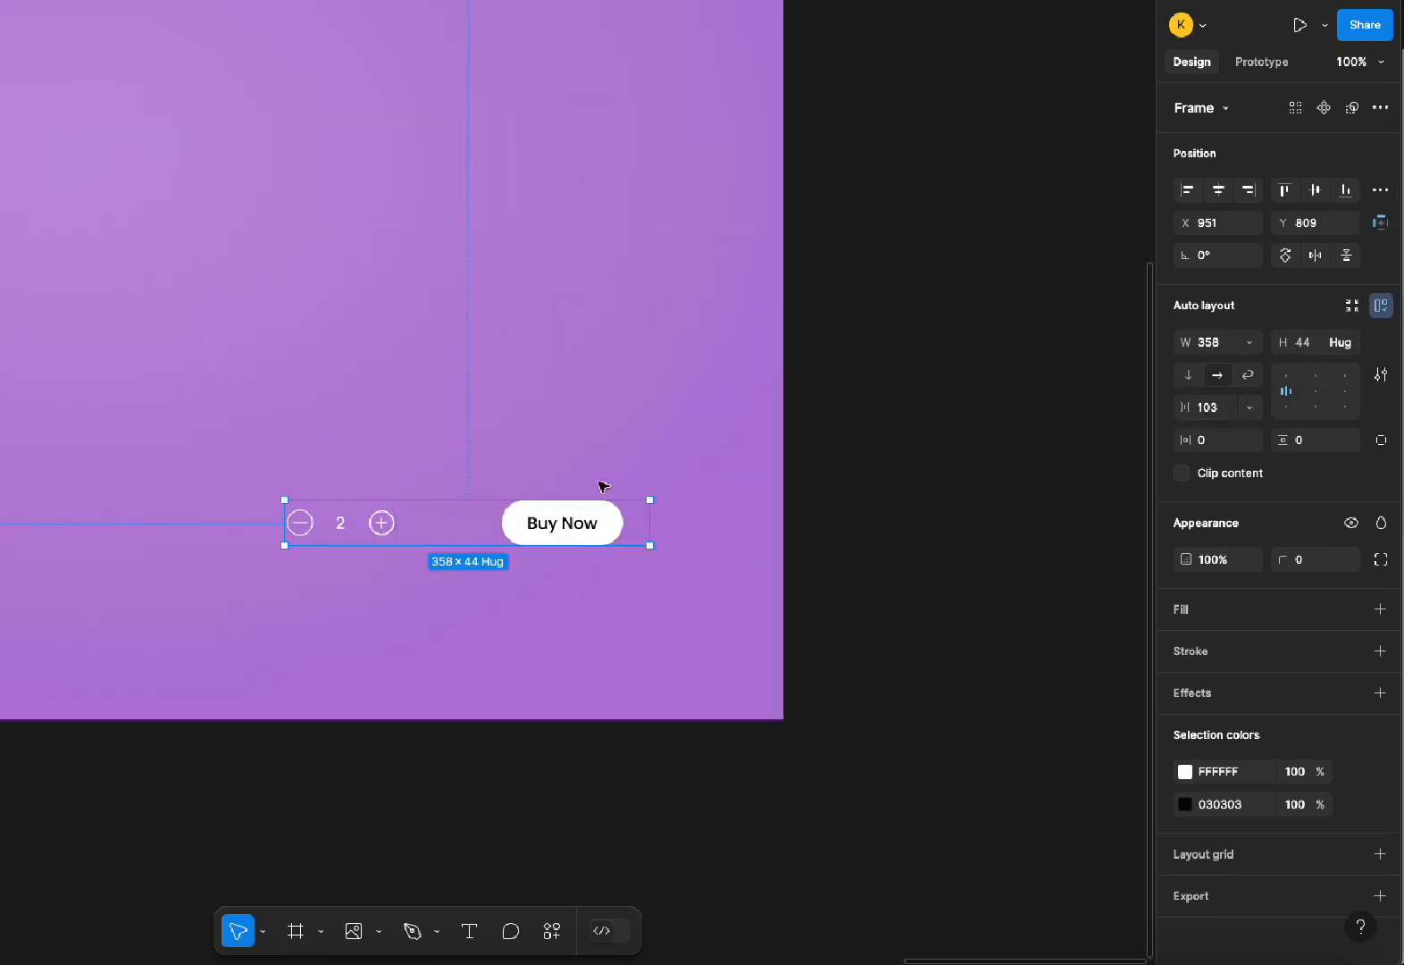
Narrow the stepper and Buy Now row to a width of 332 so it ends at the button's edge
click(589, 563)
click(615, 533)
drag(650, 521, 620, 520)
click(507, 586)
Move the stepper and Buy Now row to about X 1018, Y 834, level with the description and right-aligned with the size selector
drag(535, 526, 555, 536)
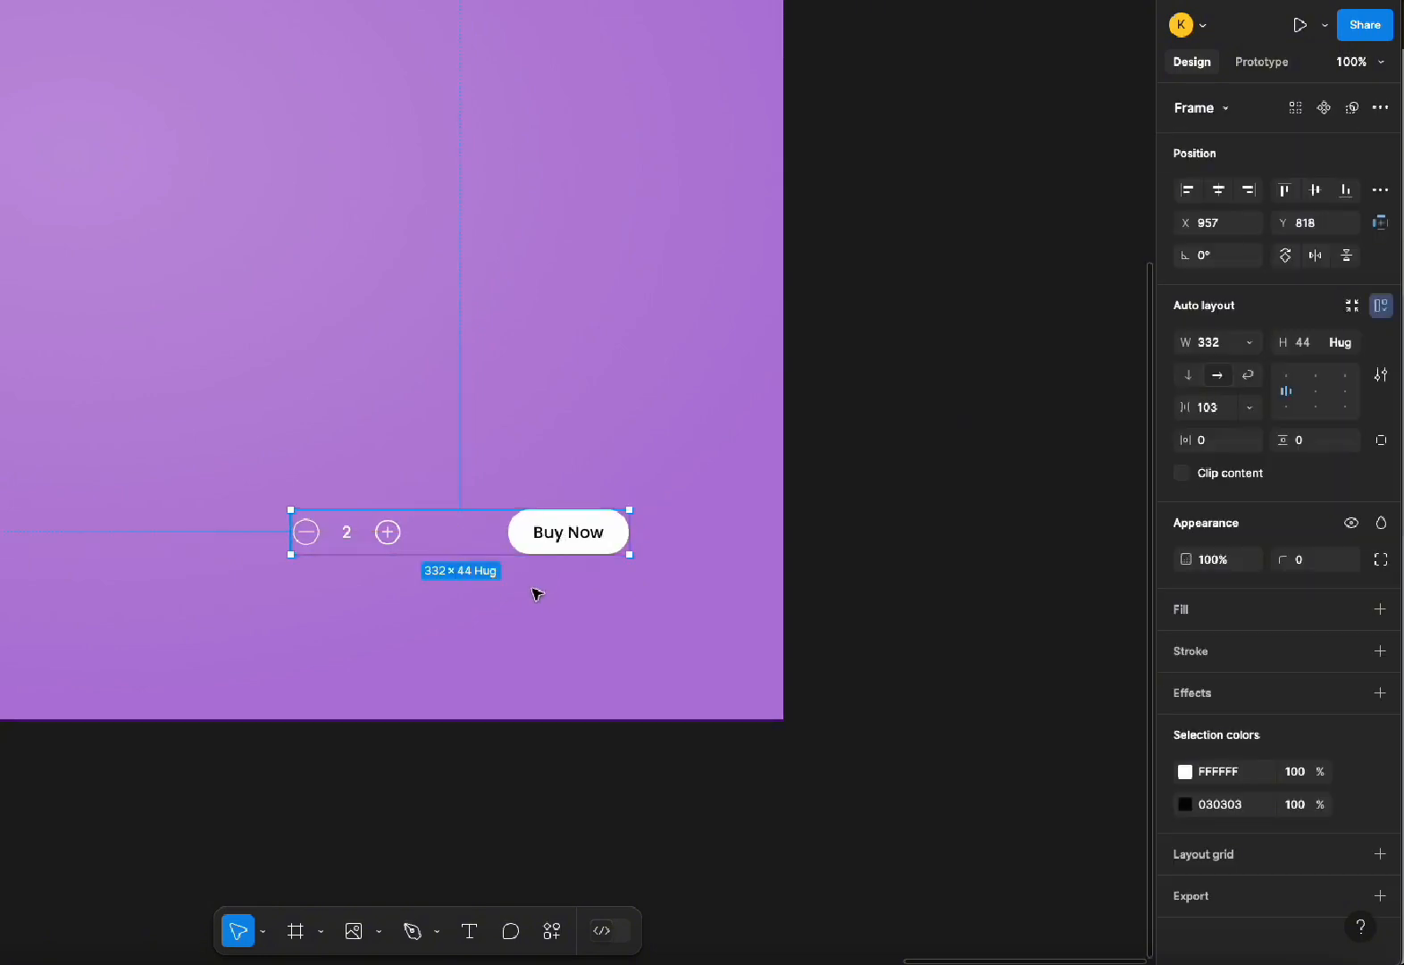
click(535, 590)
key(minus)
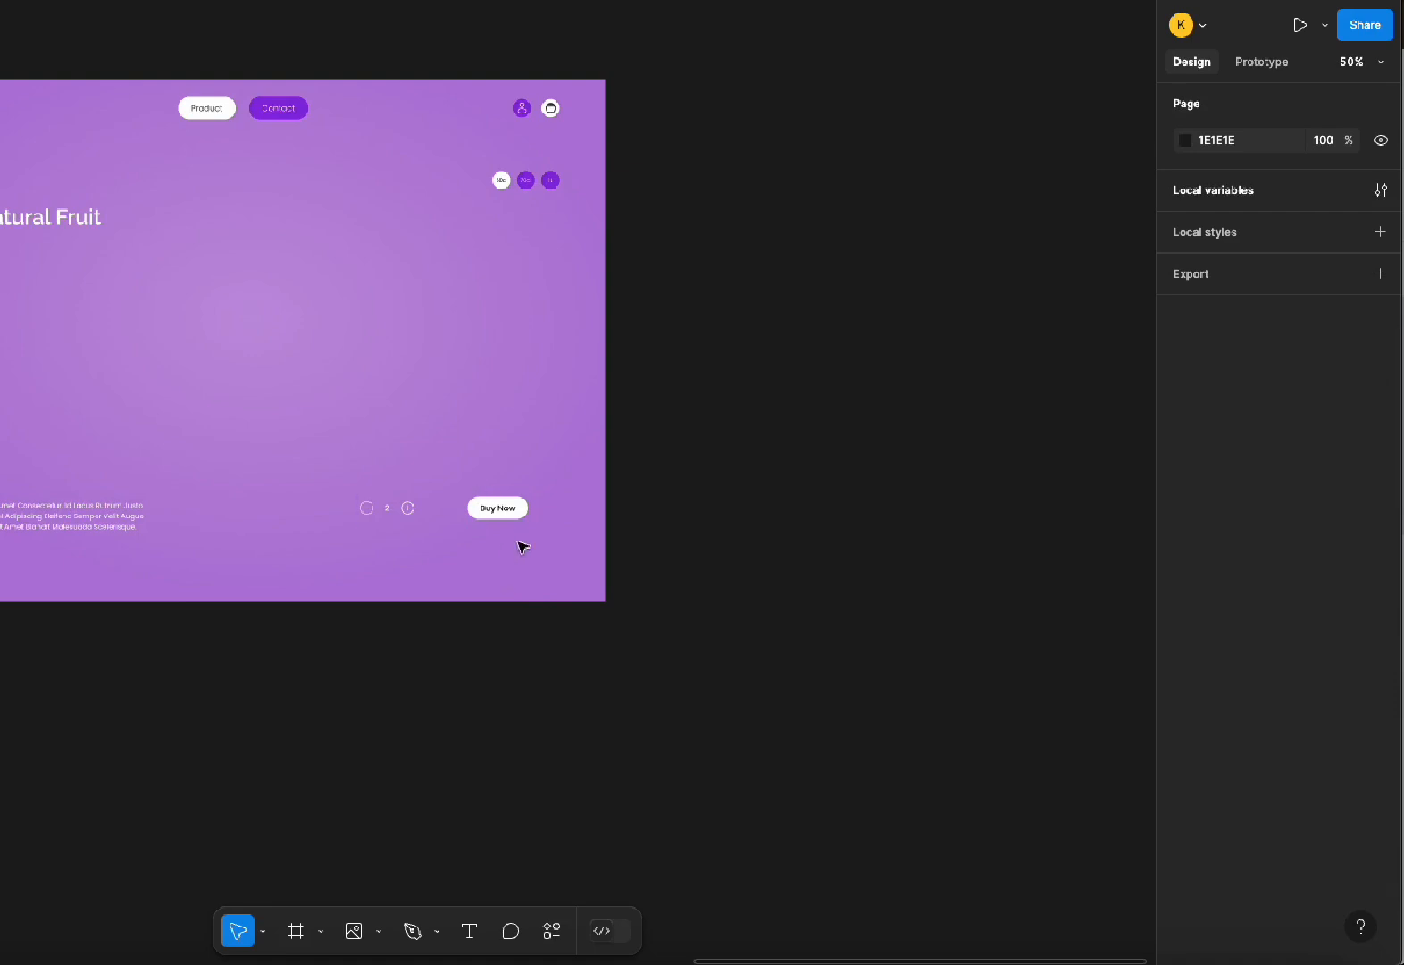
drag(516, 518, 548, 523)
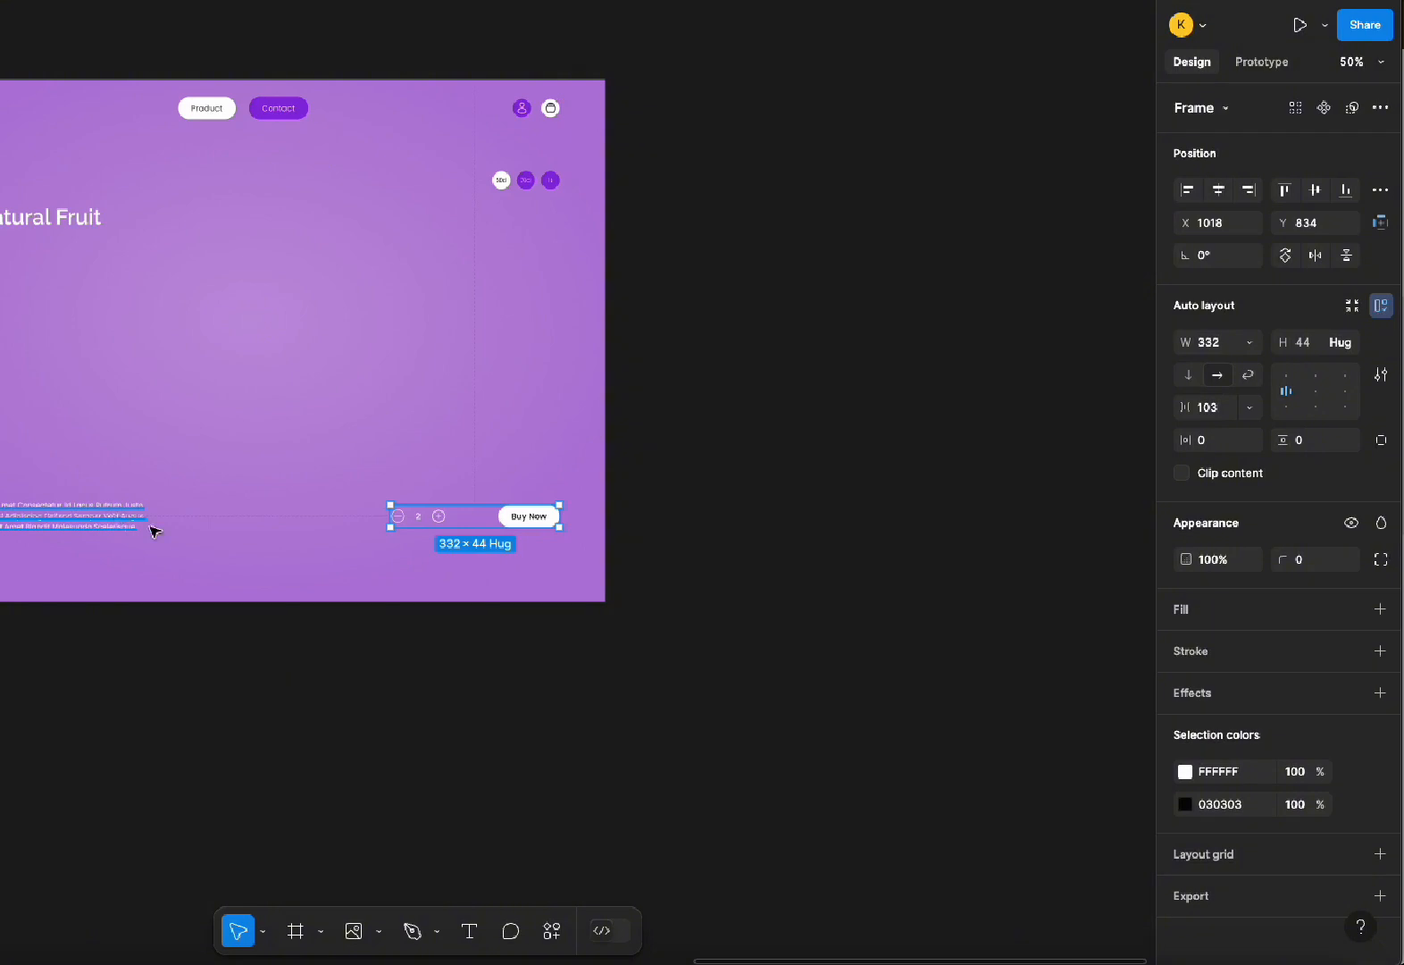
Add the price text "$20.49" between the description and the quantity stepper
drag(246, 384, 376, 380)
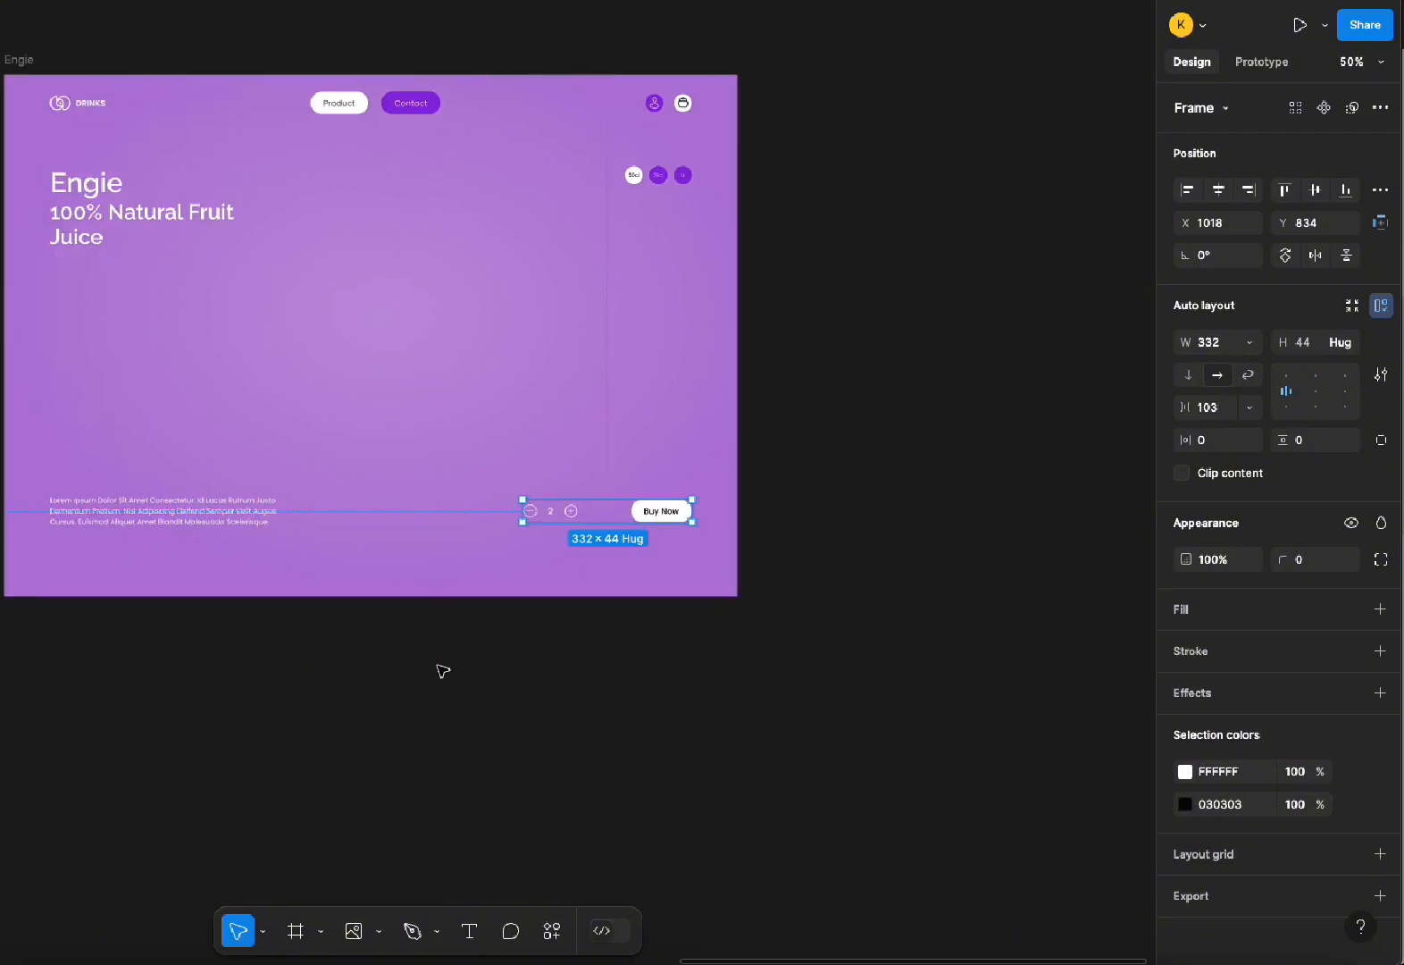
key(z)
click(417, 591)
click(468, 931)
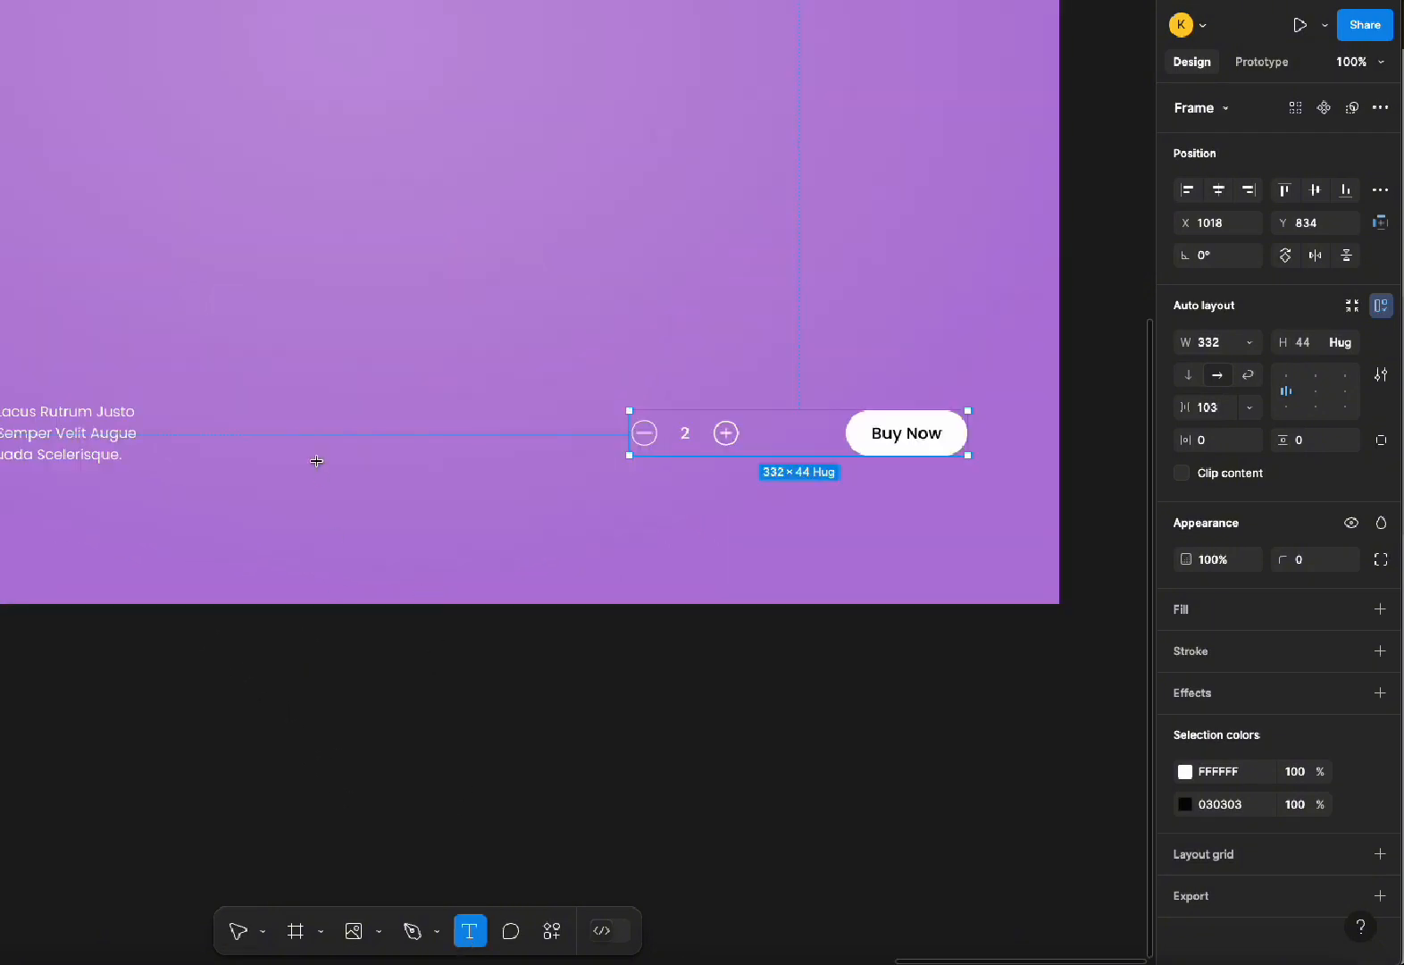
click(316, 431)
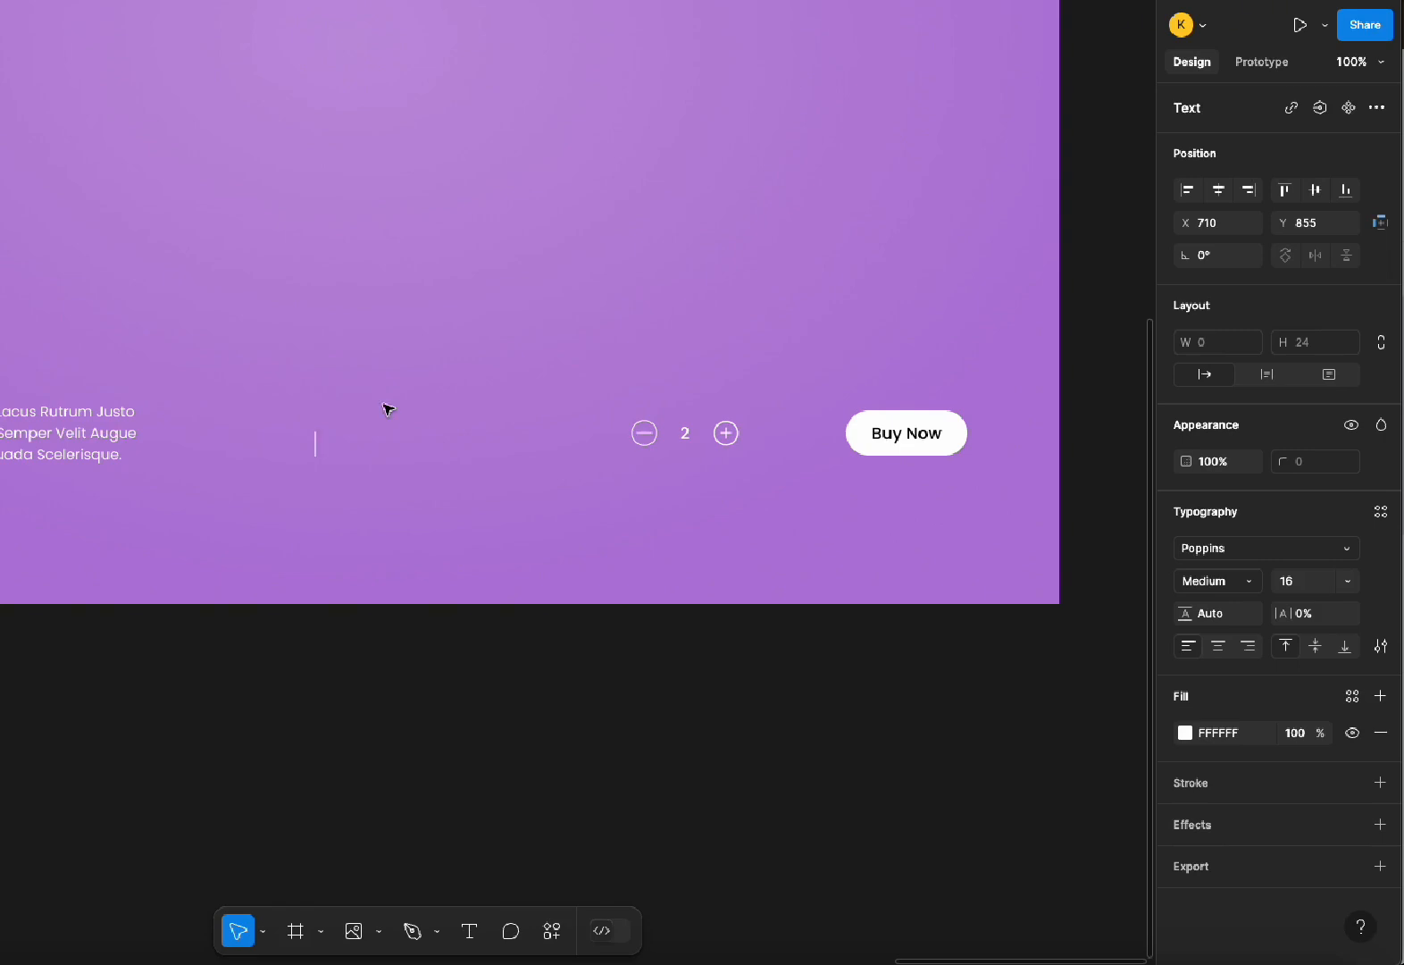
text($20.49)
key(Escape)
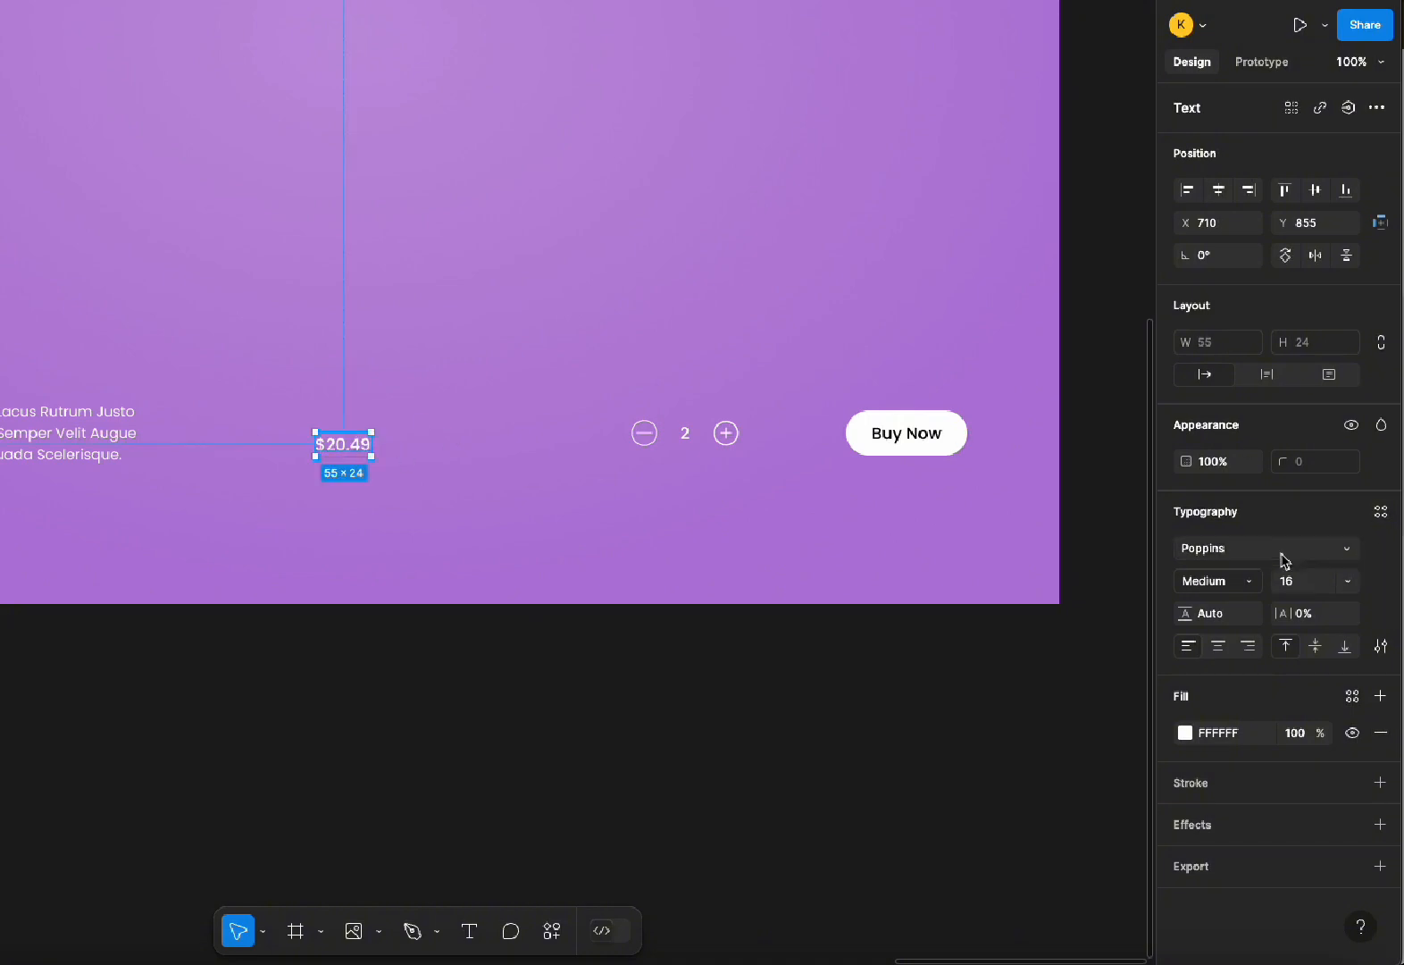
Style the $20.49 price as SemiBold at size 32 and place it at about X 701, Y 830, level with the stepper
click(1303, 586)
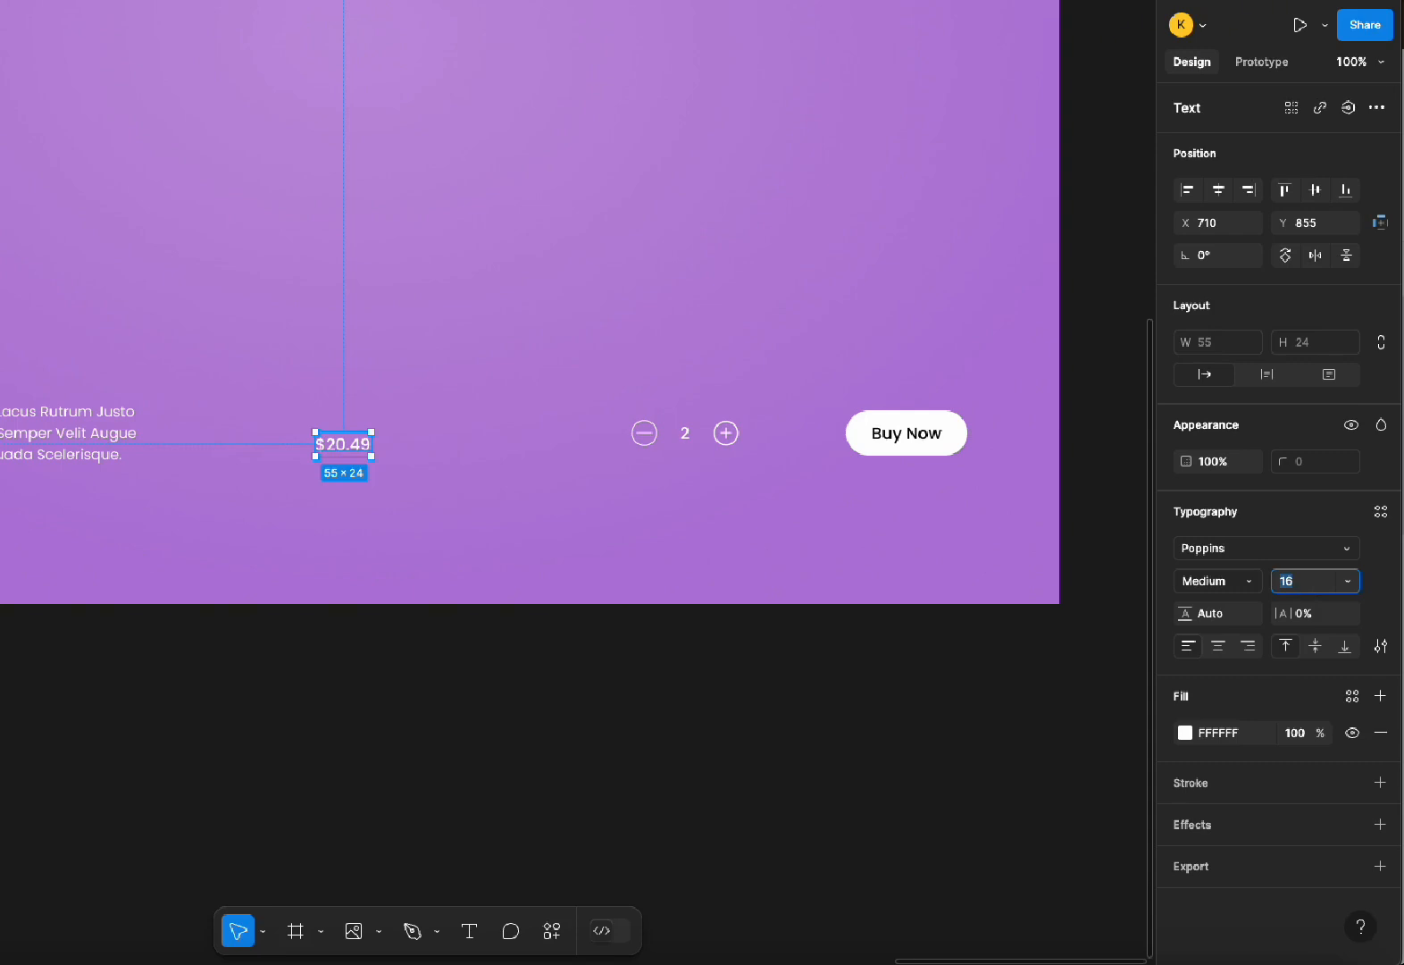
key(Return)
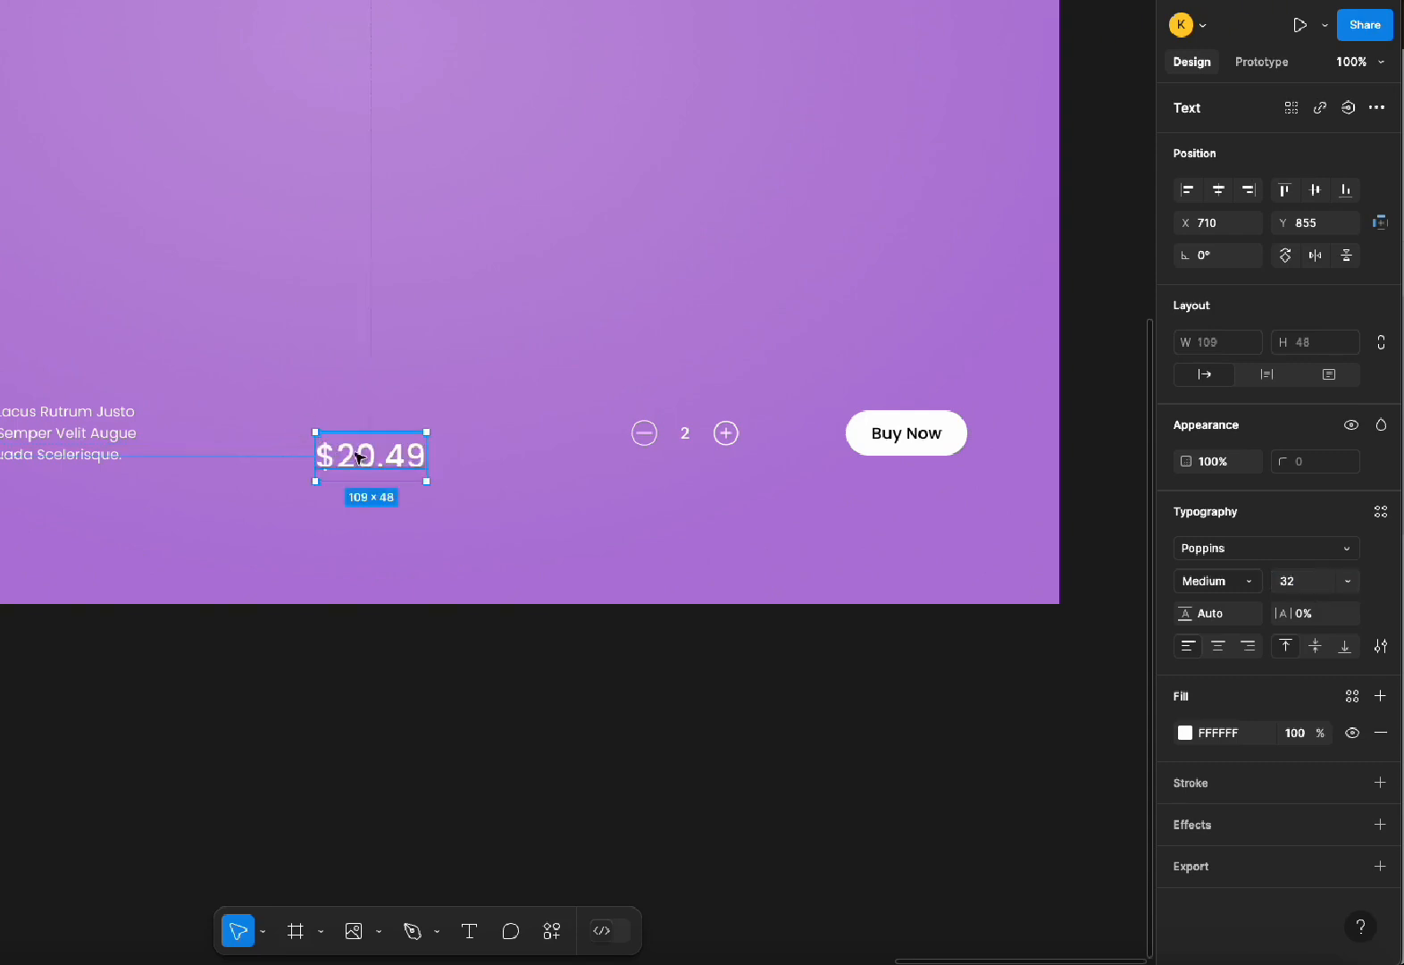
drag(356, 458, 346, 432)
click(1205, 580)
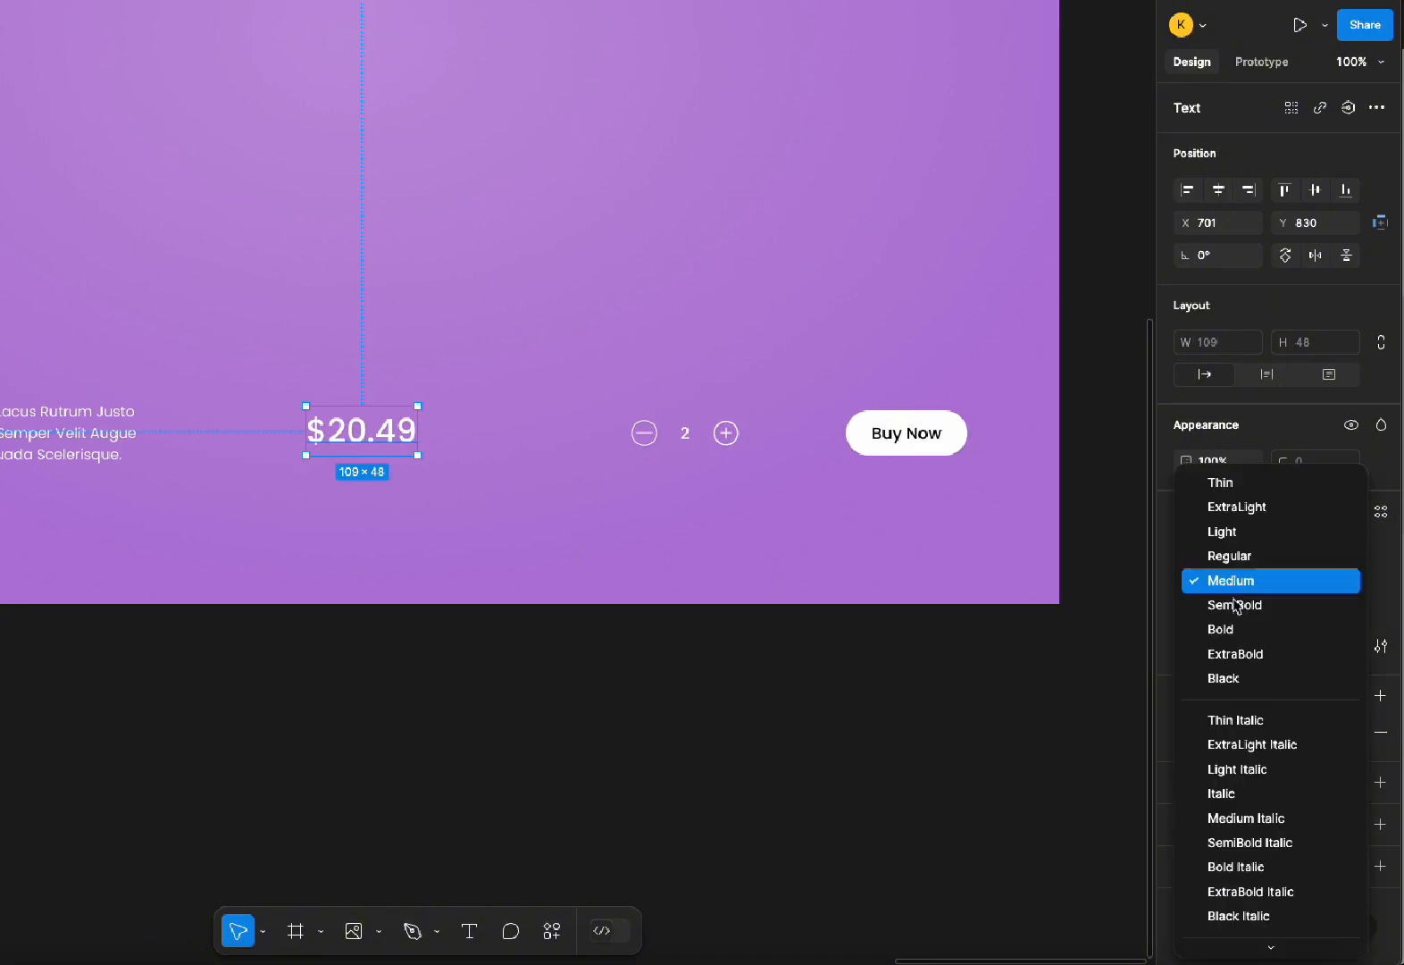
click(1235, 604)
click(489, 485)
key(minus)
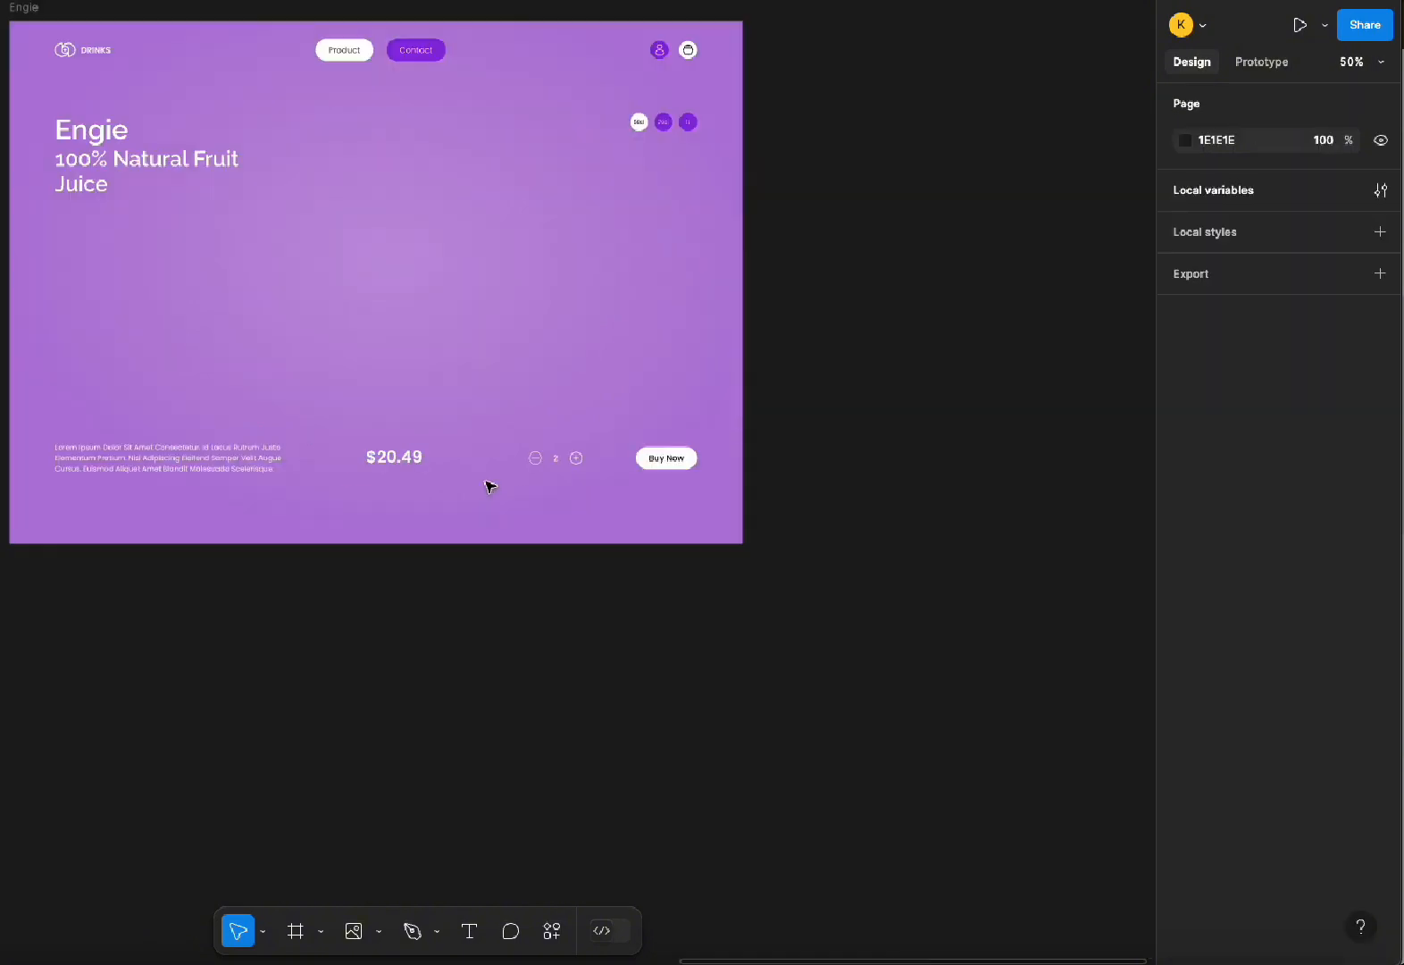
Move Frame 24 with the drink can images to just below the Engie frame, at about X 5753, Y -1251
scroll(376, 175, left, 5)
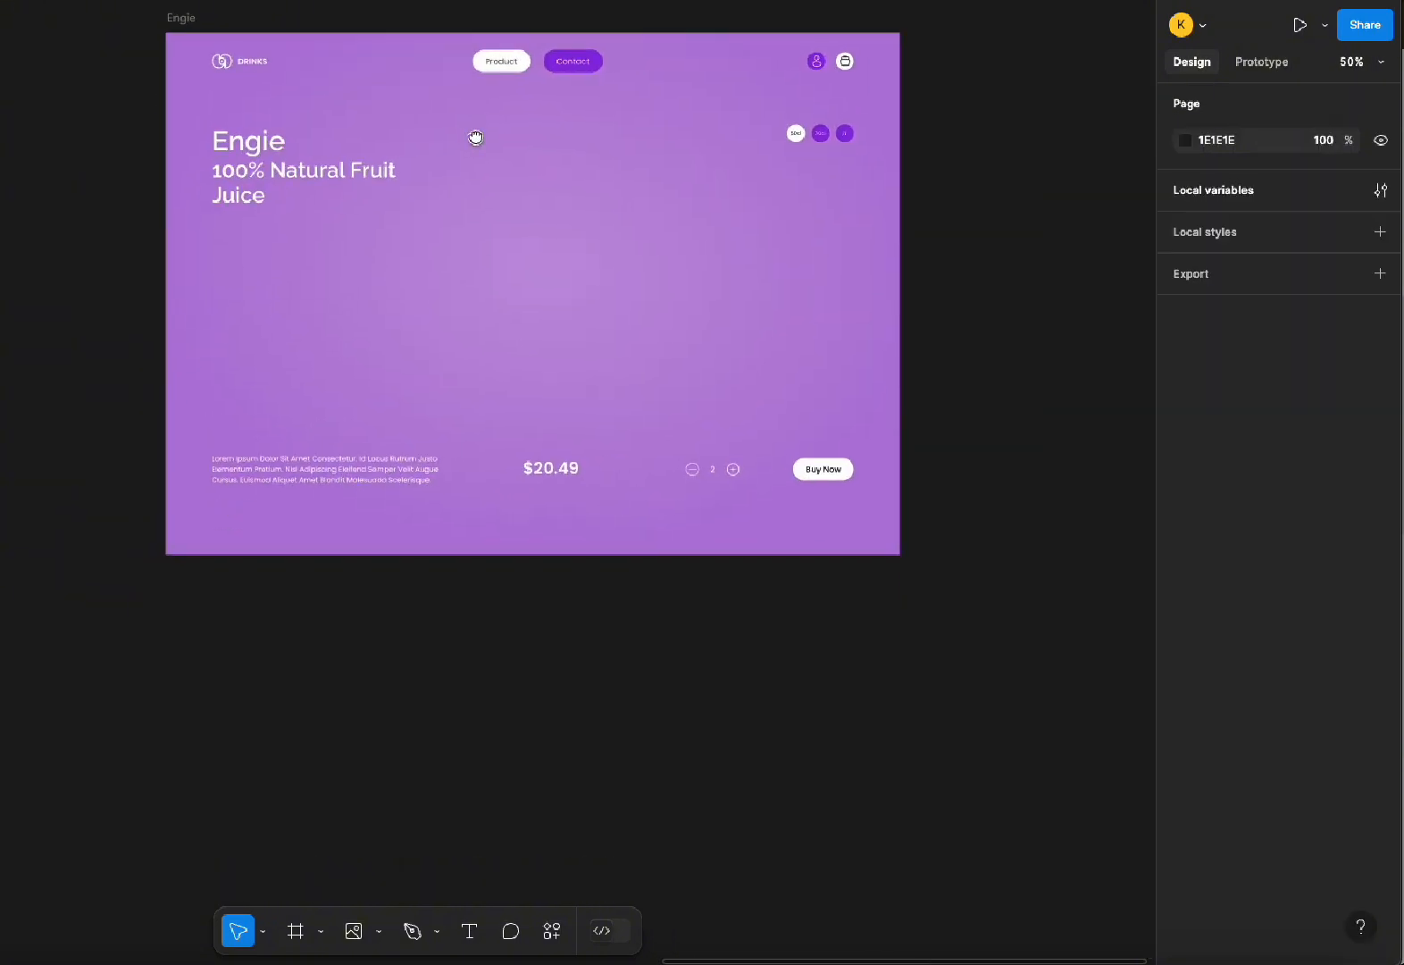
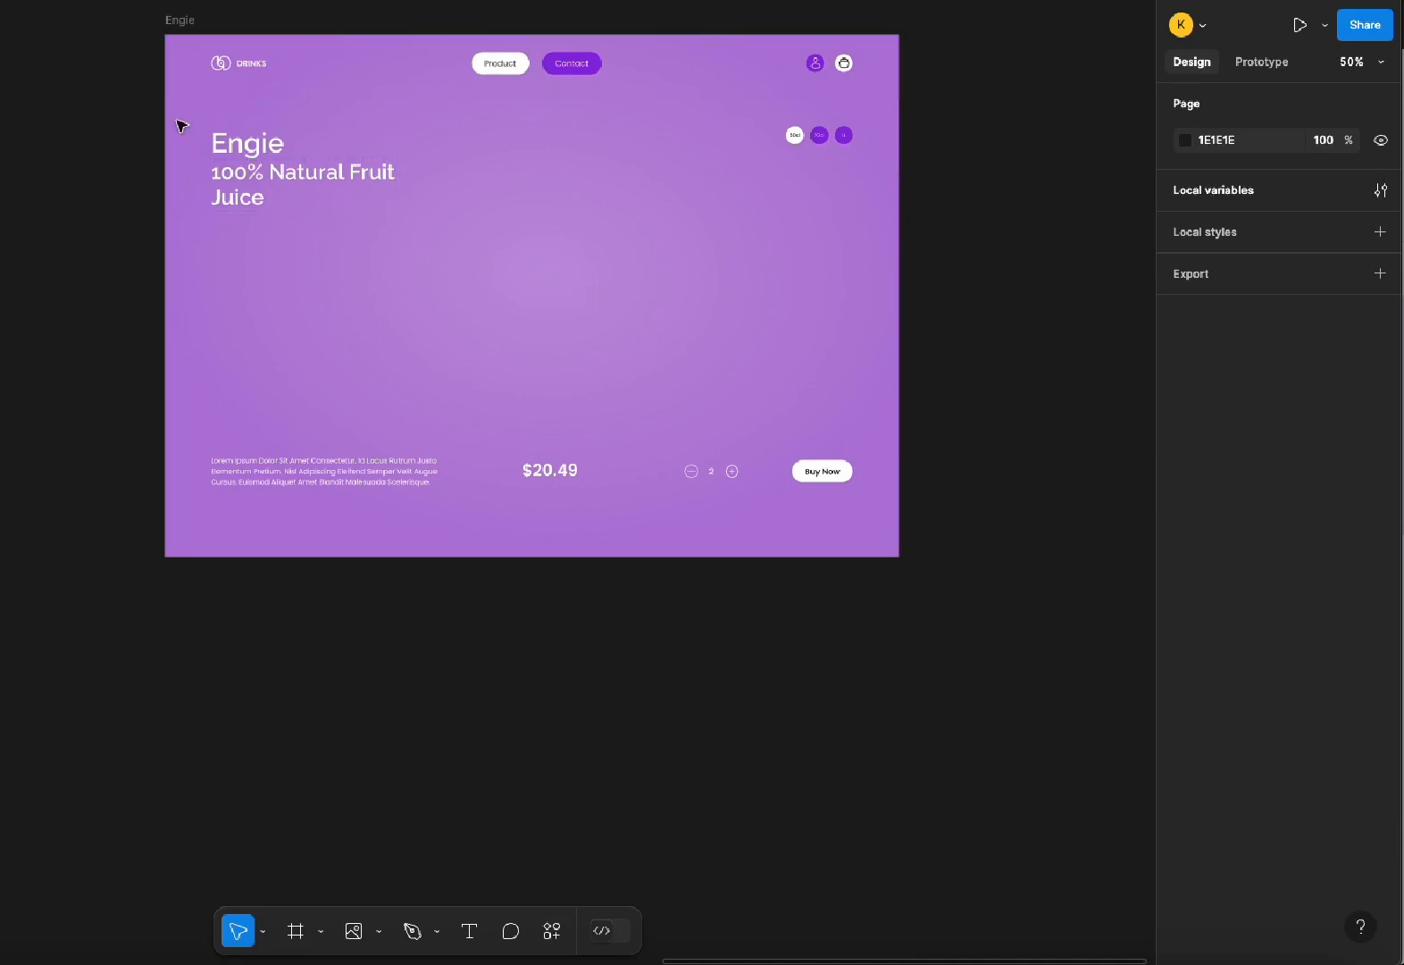
drag(144, 100, 540, 94)
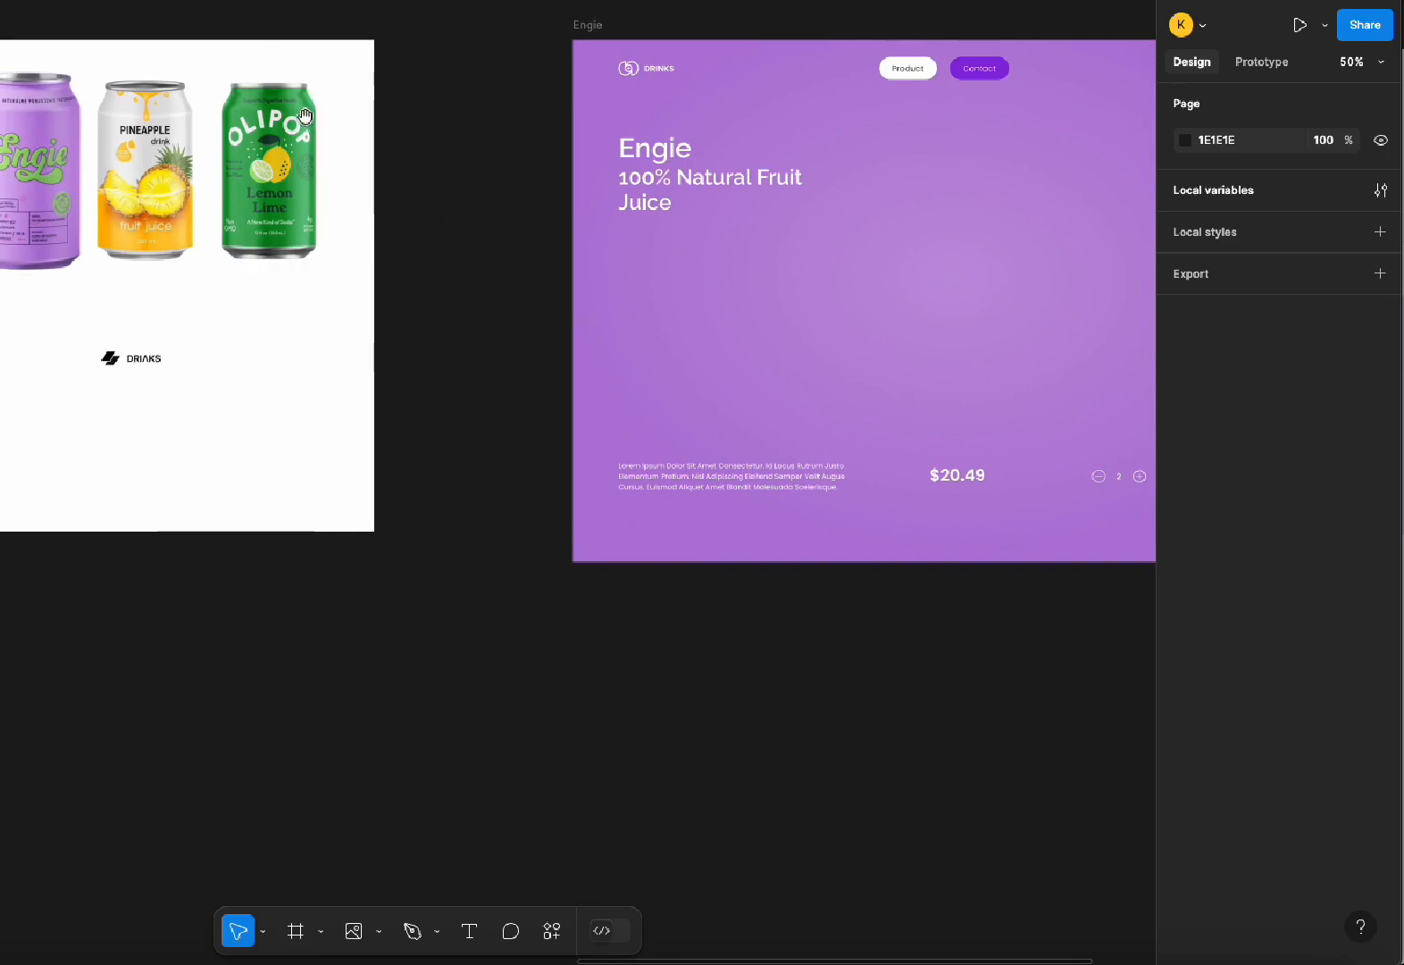
drag(313, 110, 788, 128)
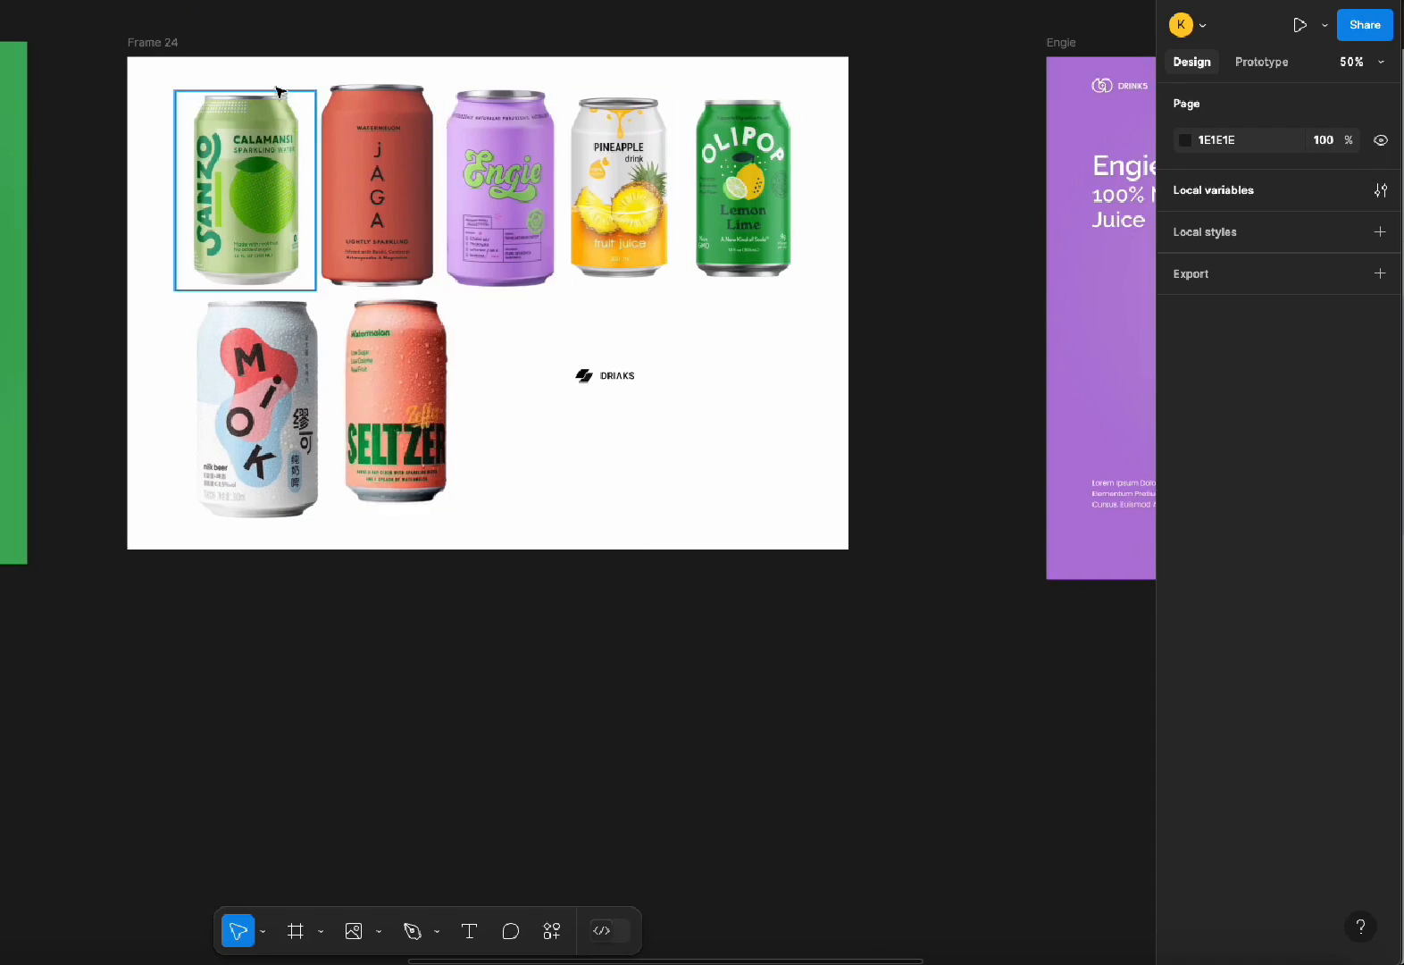
drag(179, 48, 389, 622)
scroll(625, 625, down, 1)
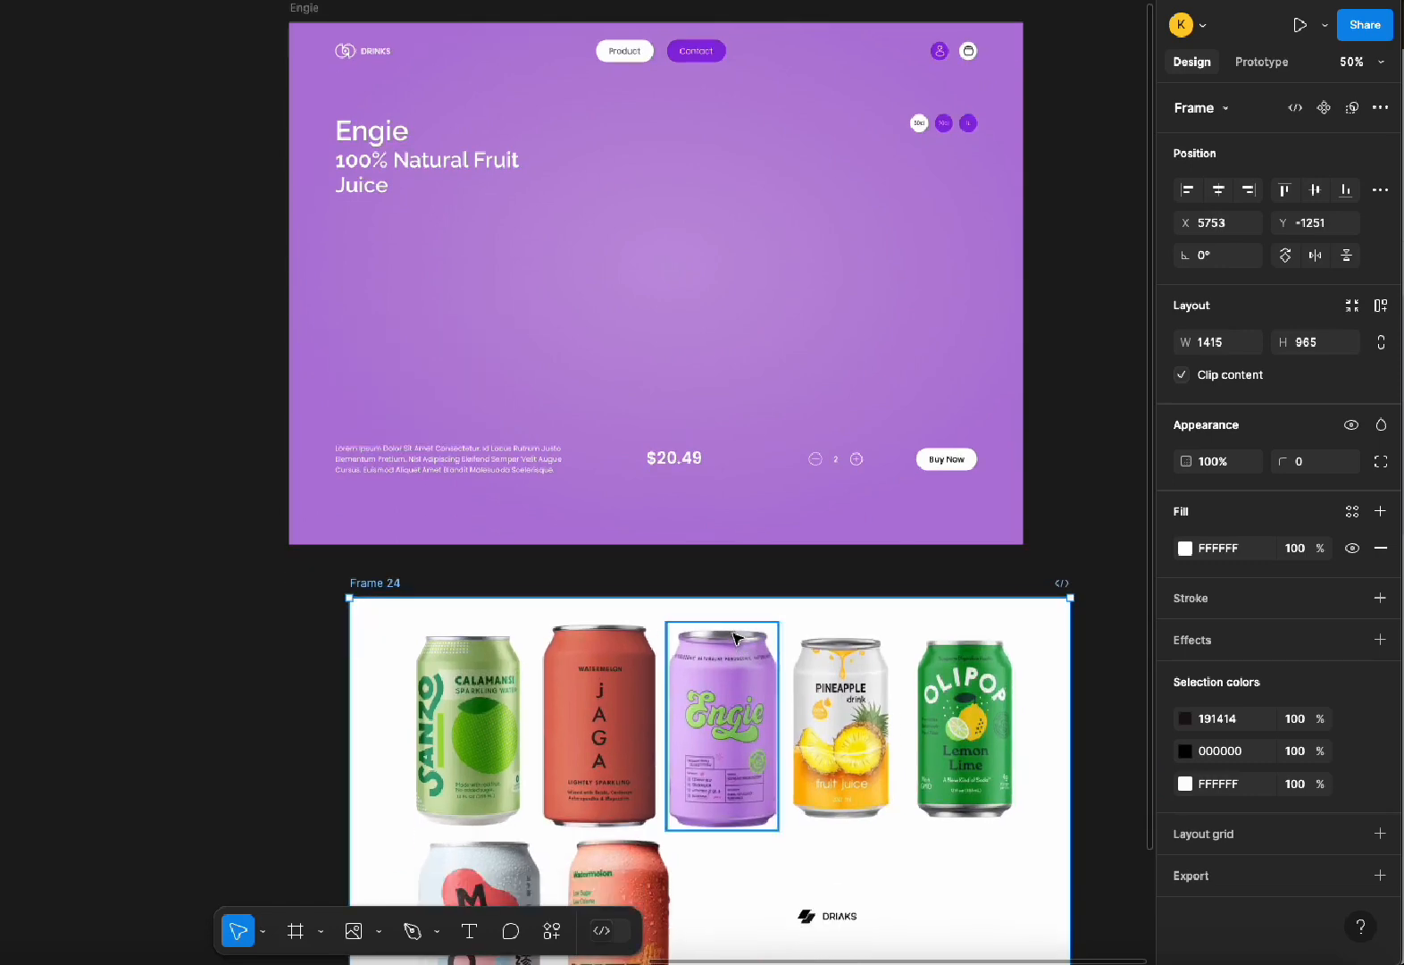
scroll(732, 636, down, 4)
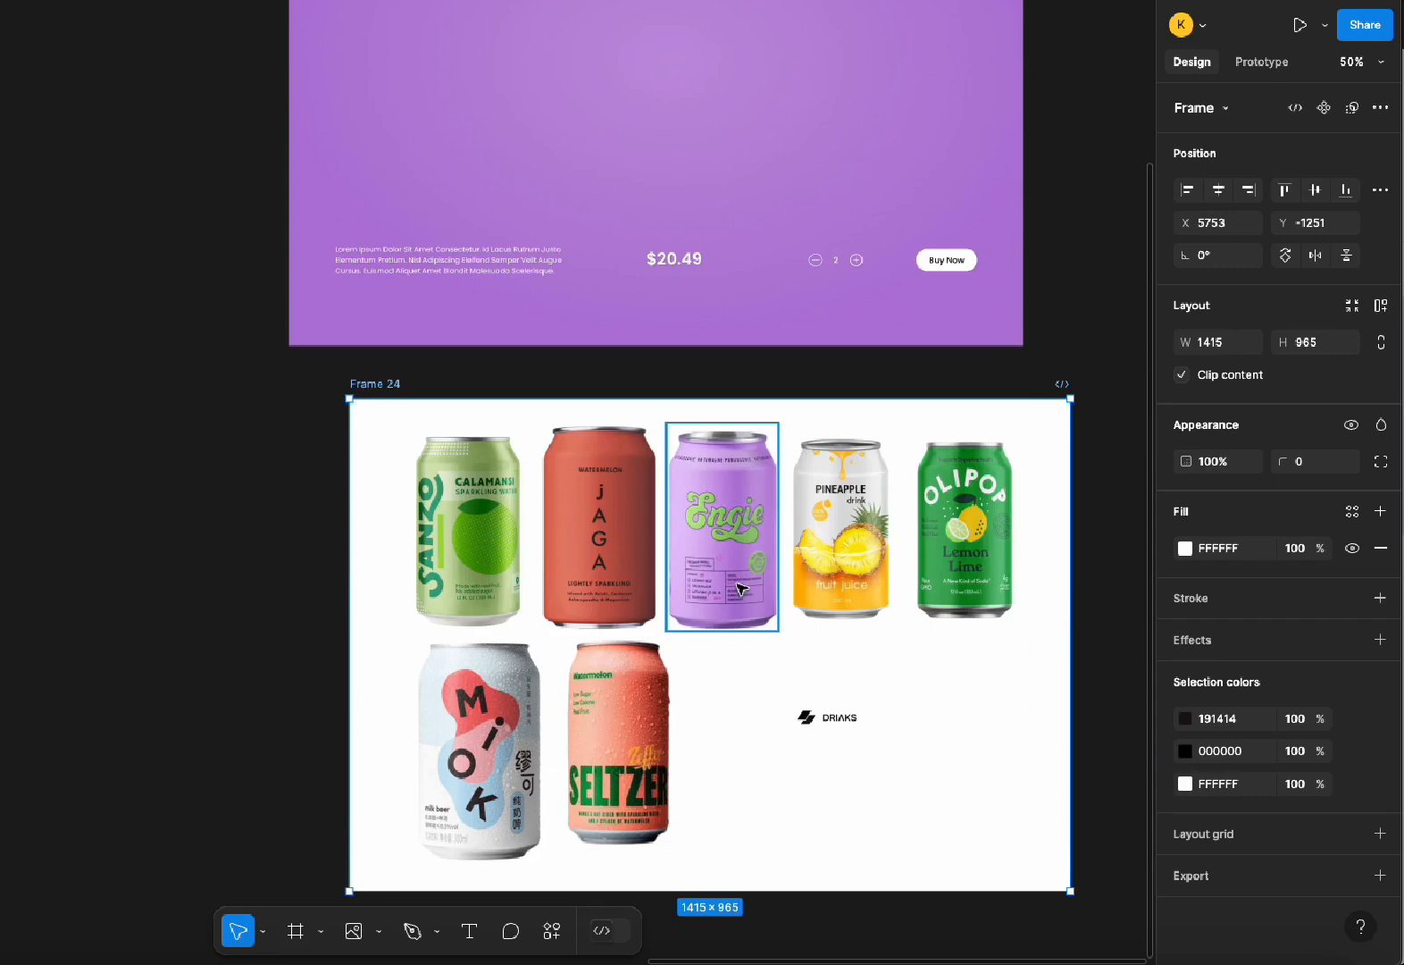
scroll(739, 608, down, 1)
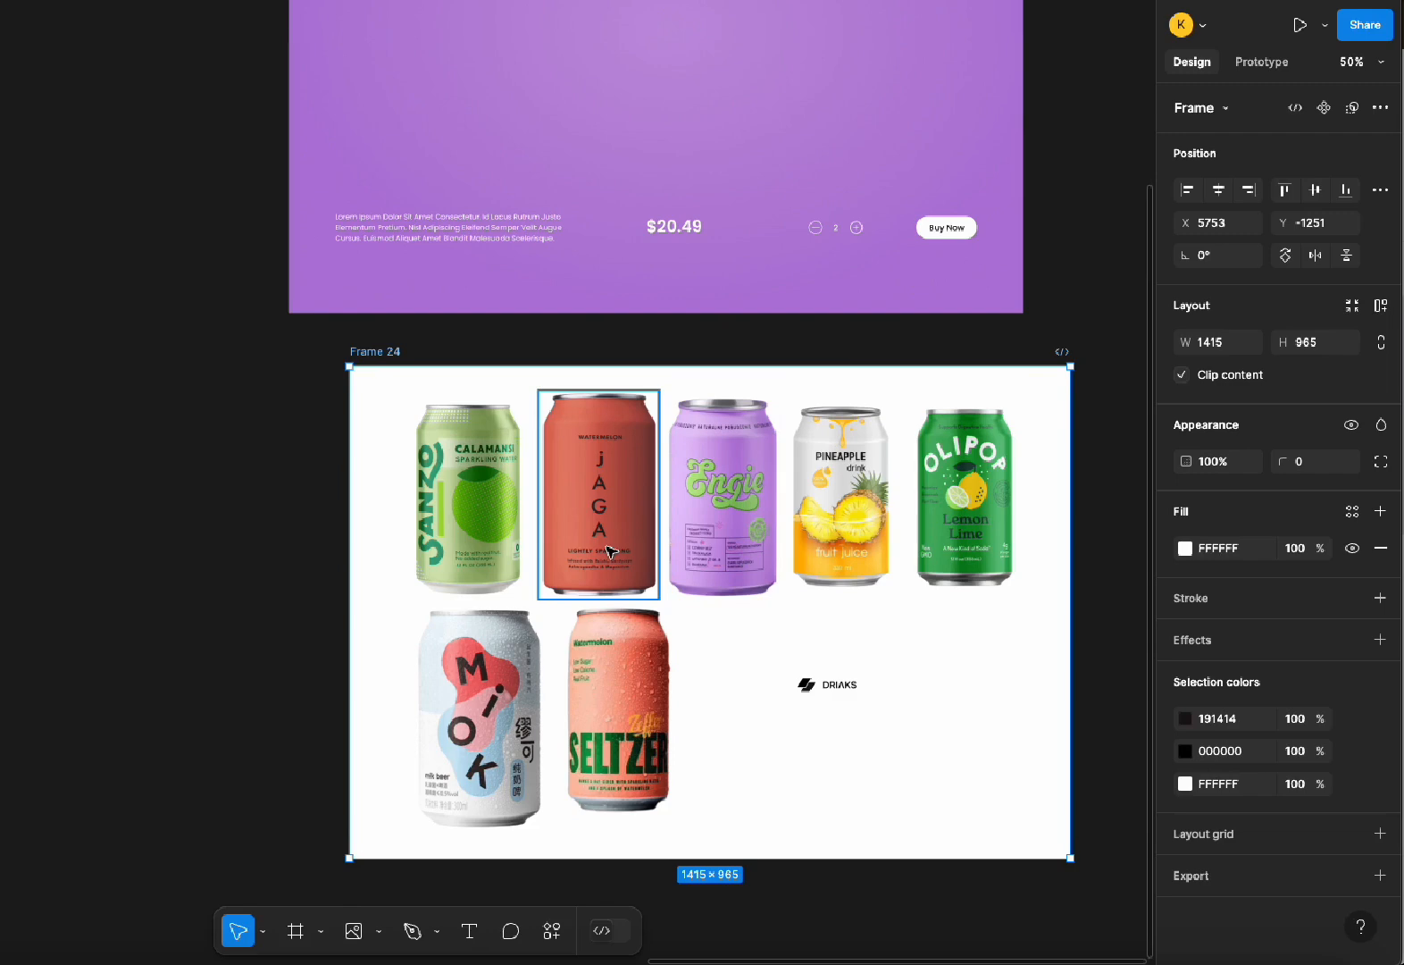
Draw a frame about 316 × 486 in the middle of the Engie page, at about X 598, Y 228, with a 1 px black inside stroke
drag(898, 207, 692, 289)
scroll(500, 580, up, 6)
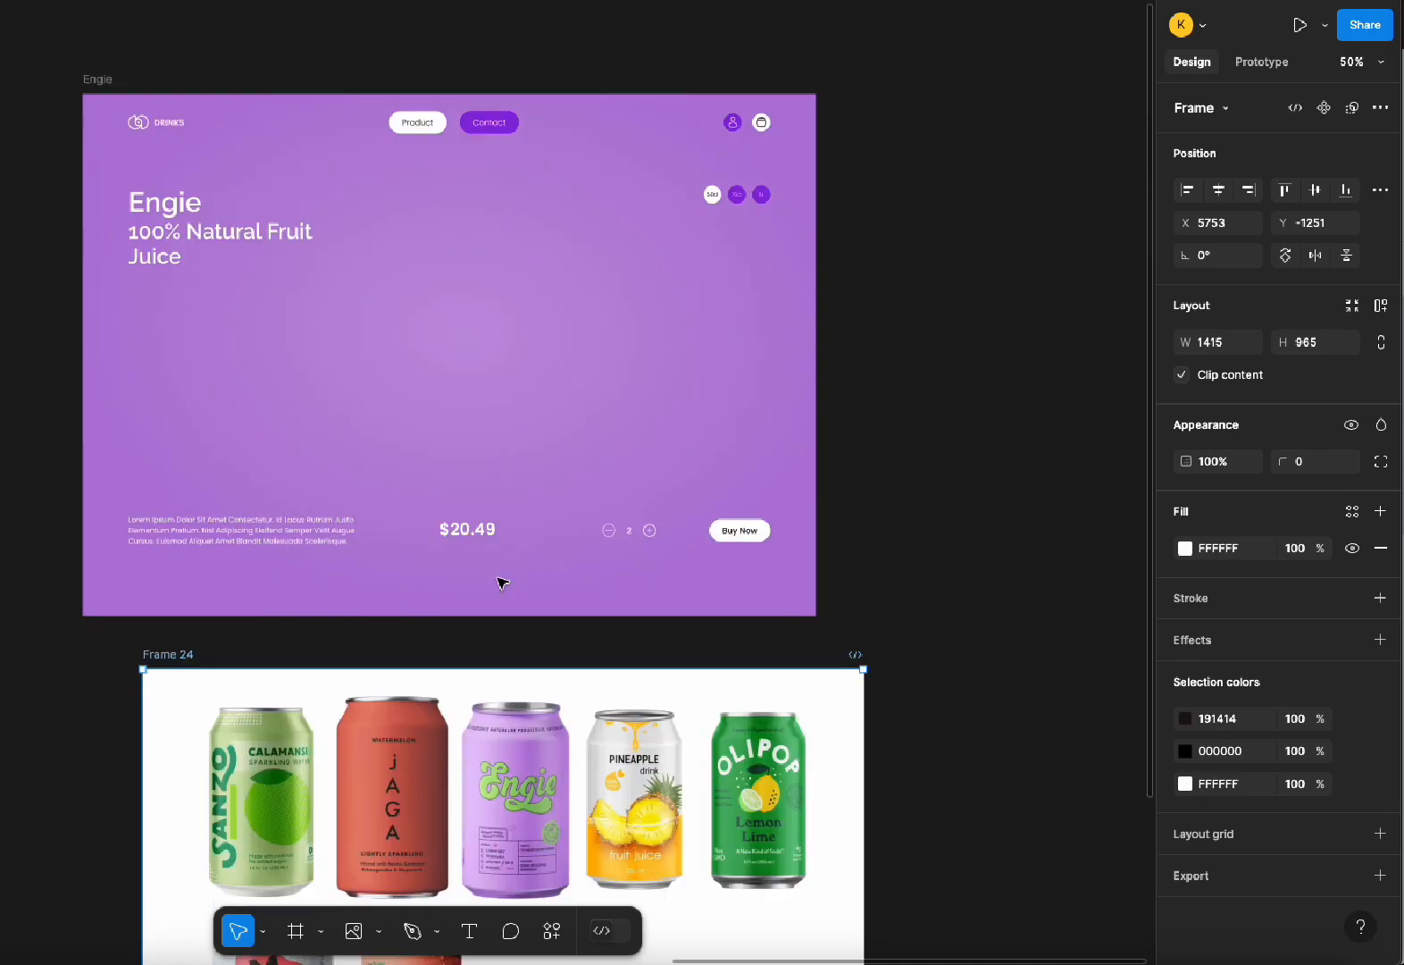
click(296, 933)
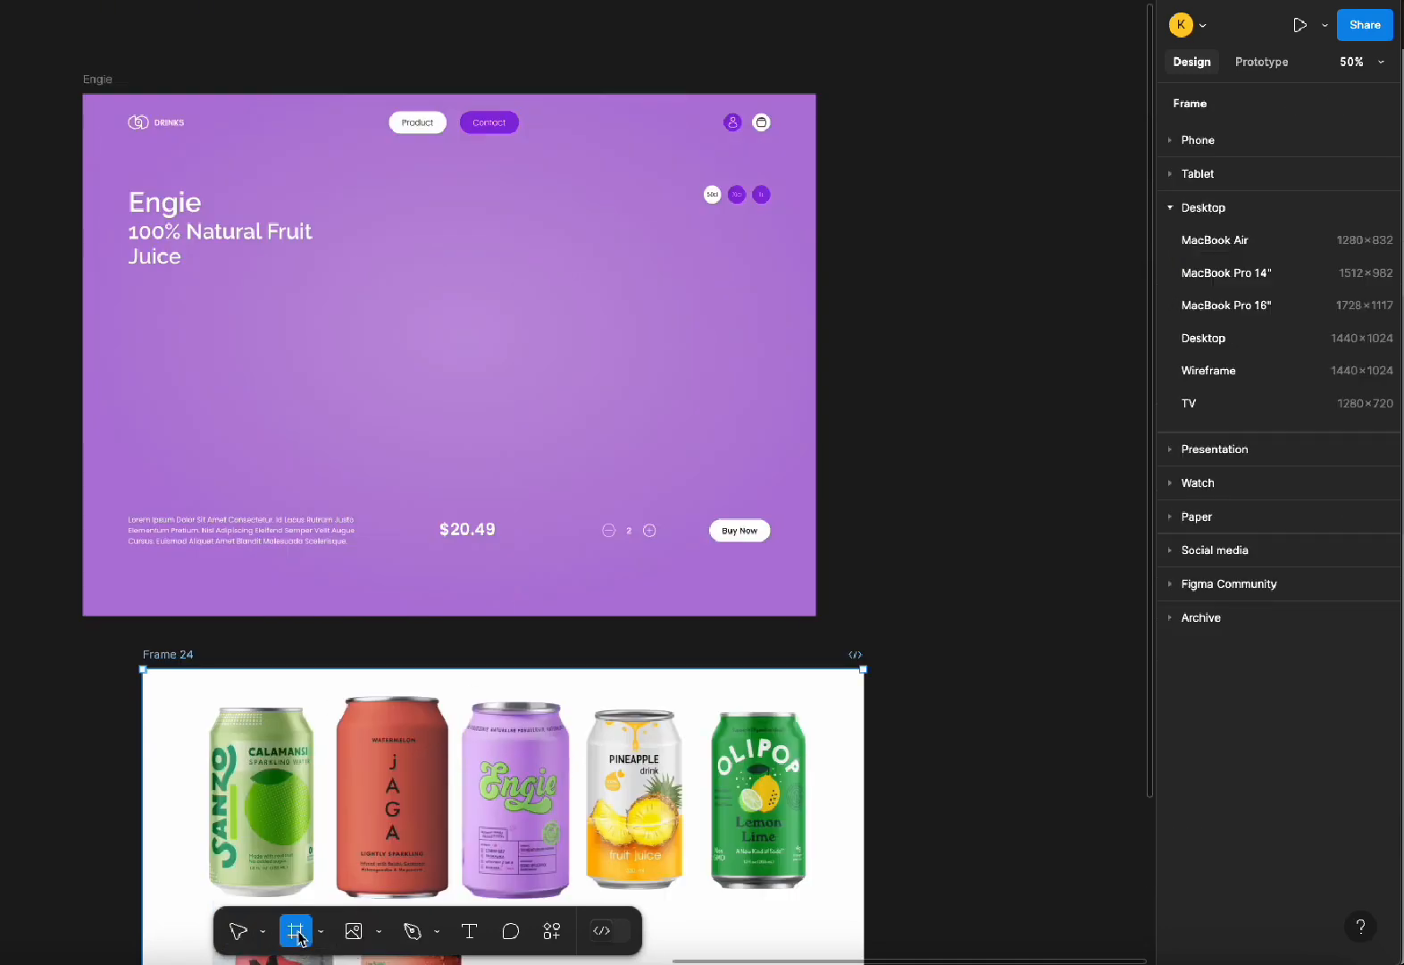
drag(433, 231, 595, 480)
drag(555, 363, 496, 342)
click(1239, 553)
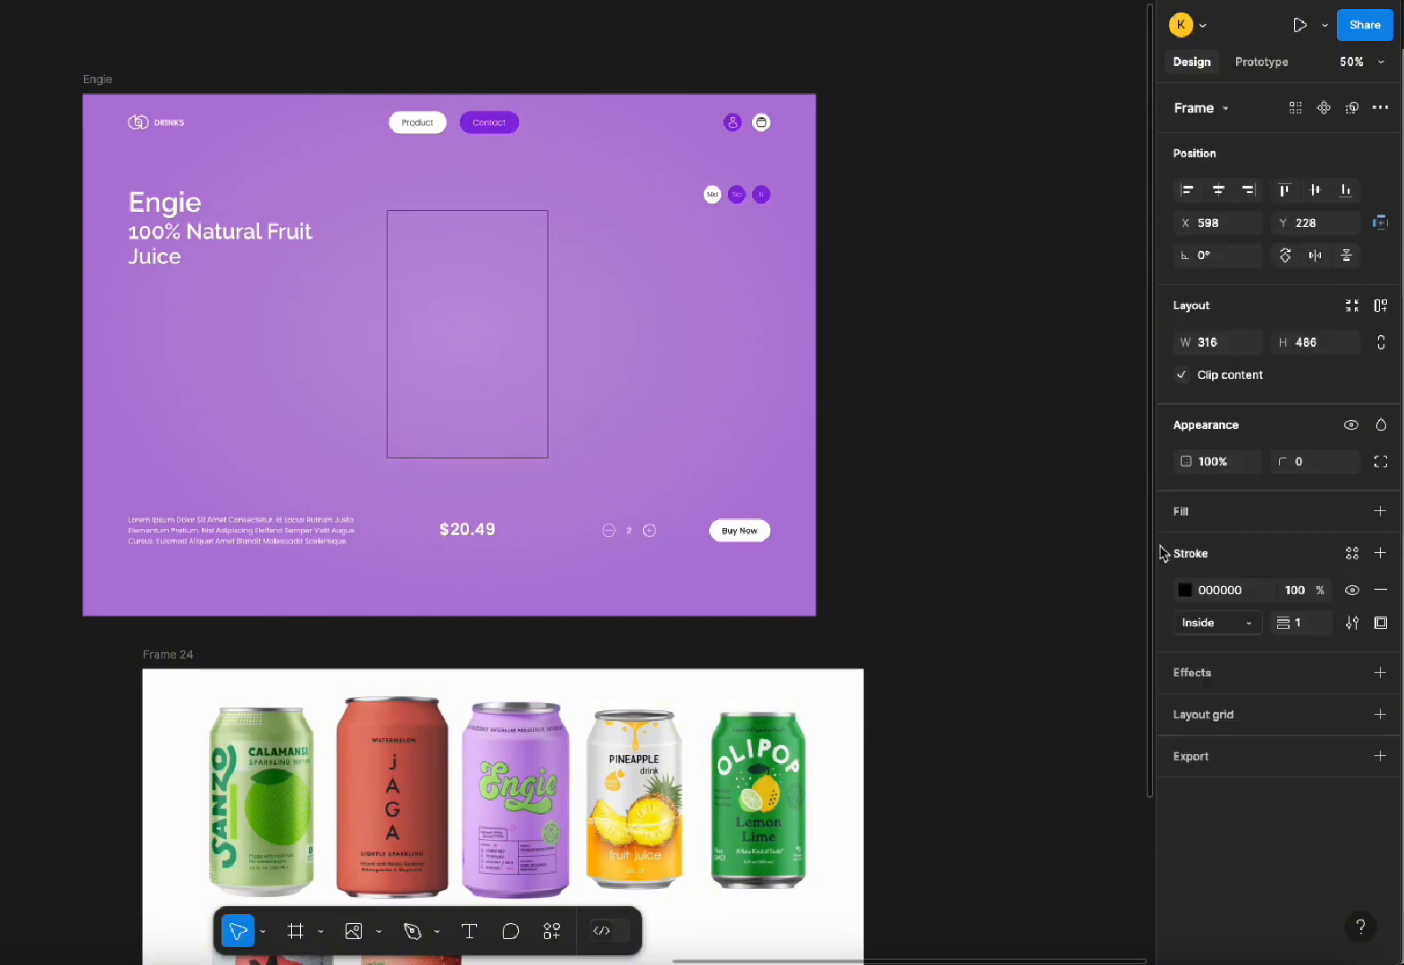
Set the central frame's width to 344 and its height to 345
click(1223, 343)
text(344)
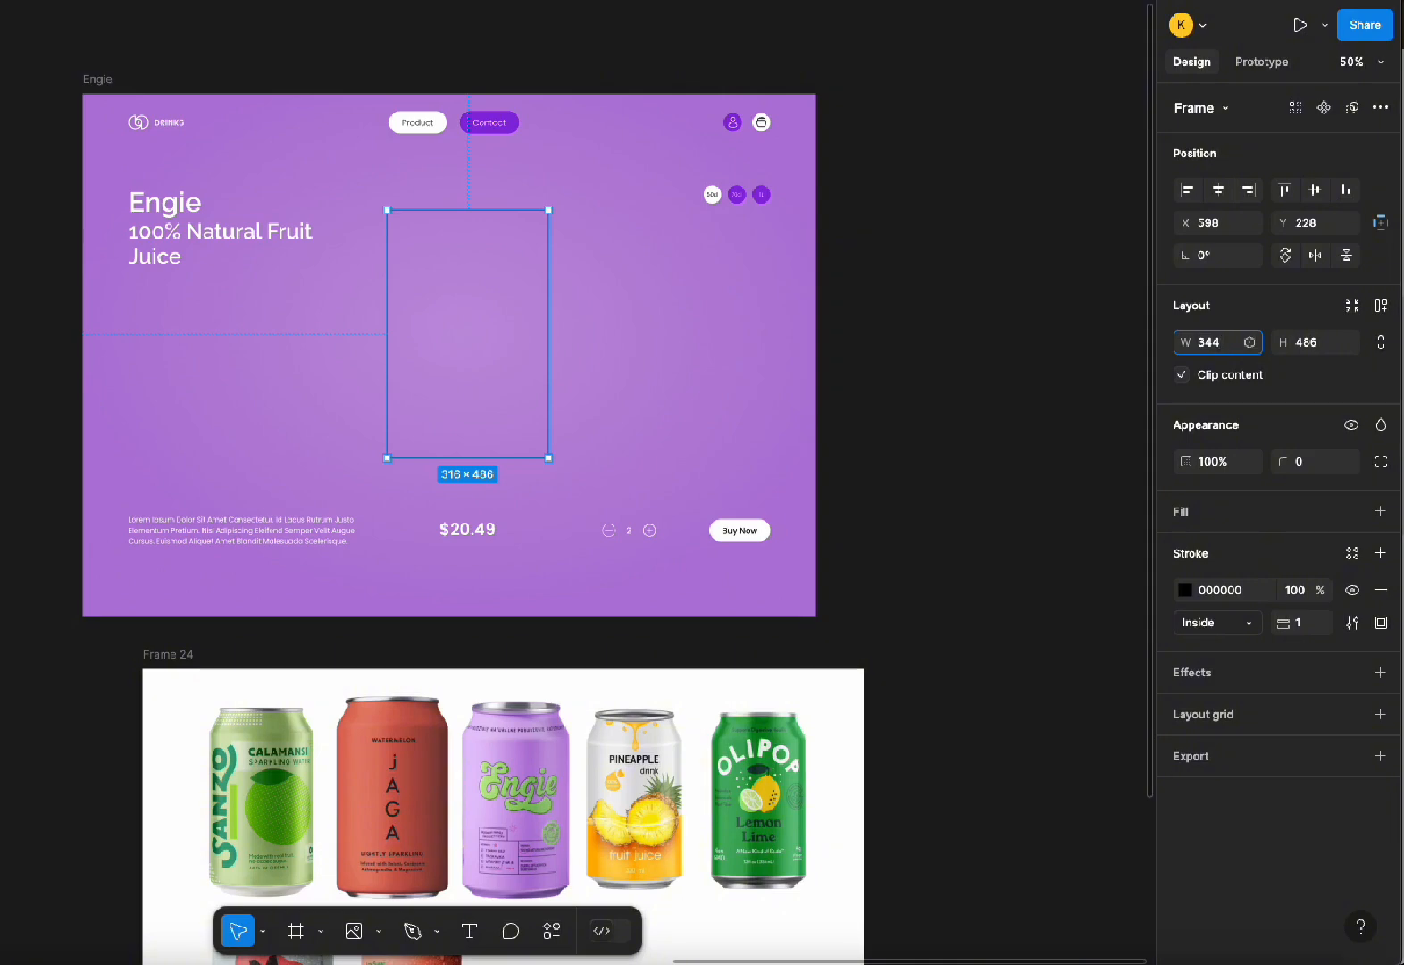
key(Tab)
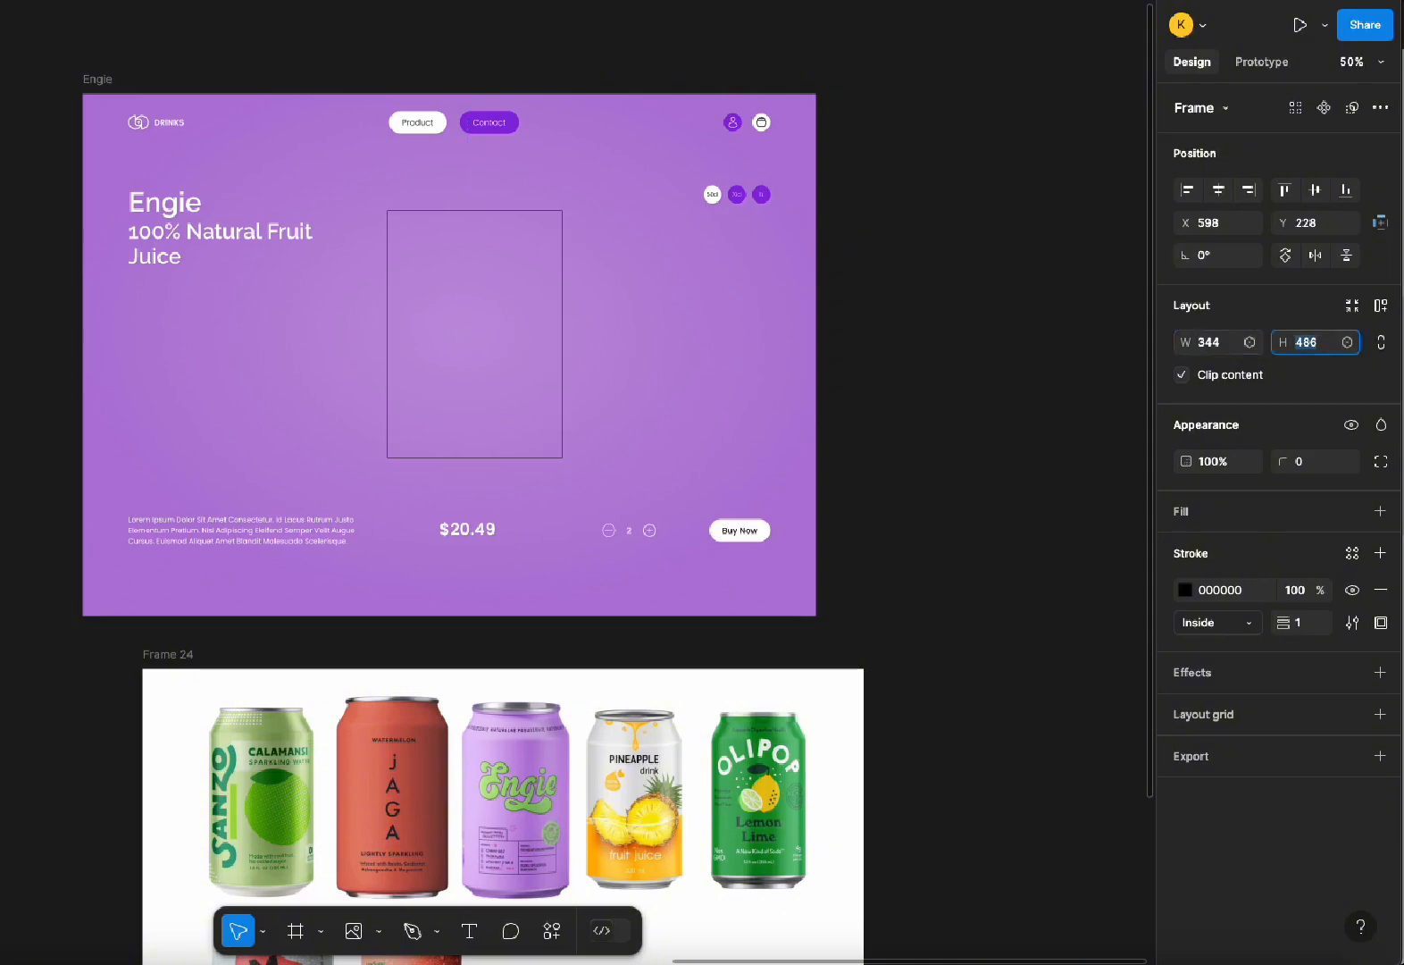
text(3)
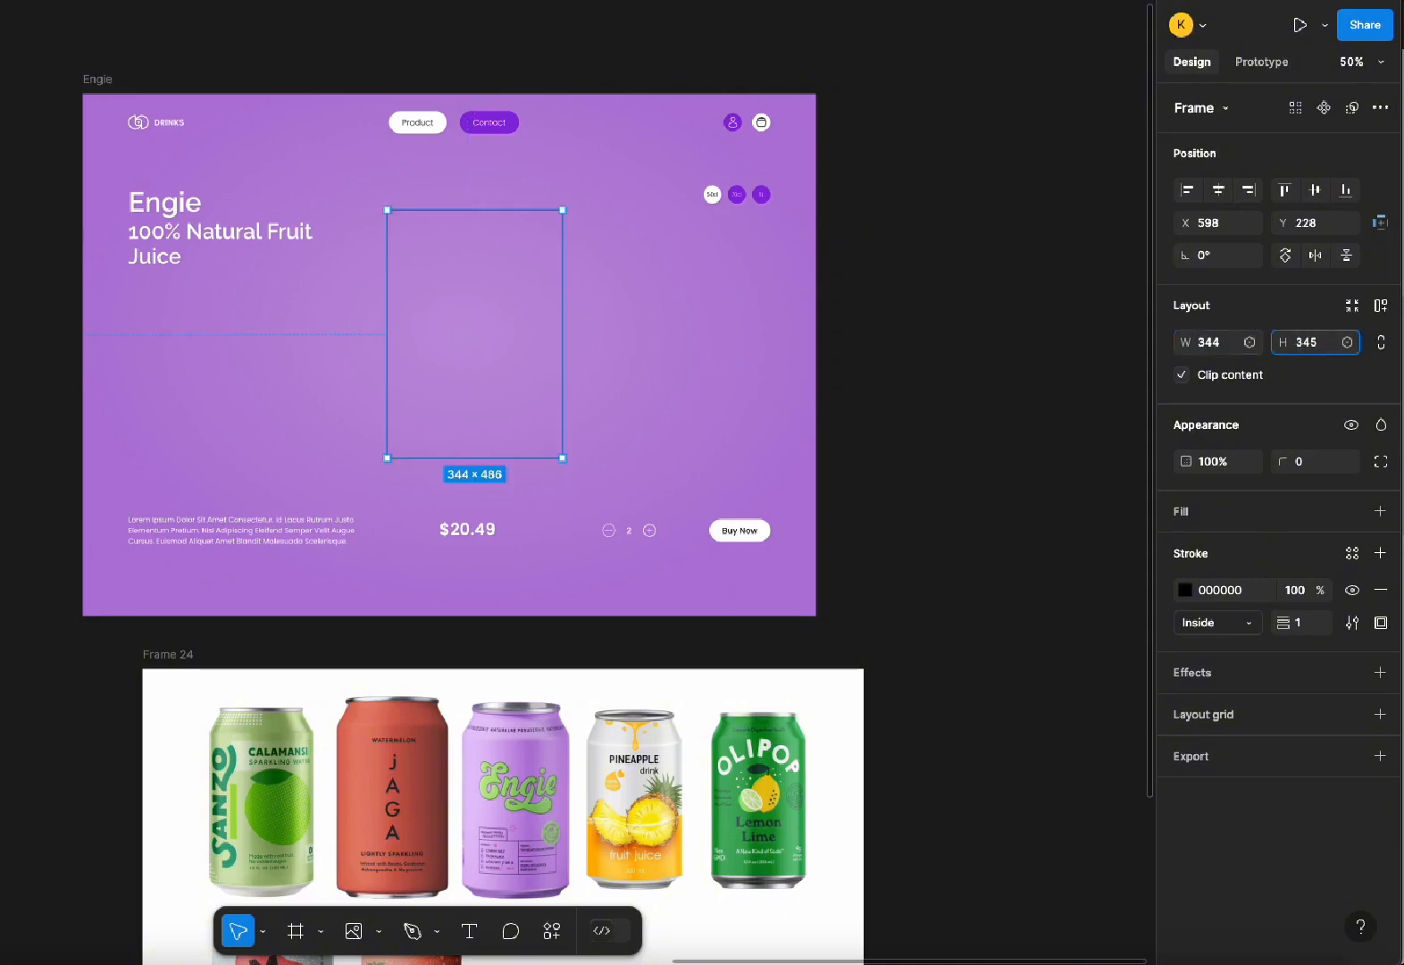
text(45)
key(Return)
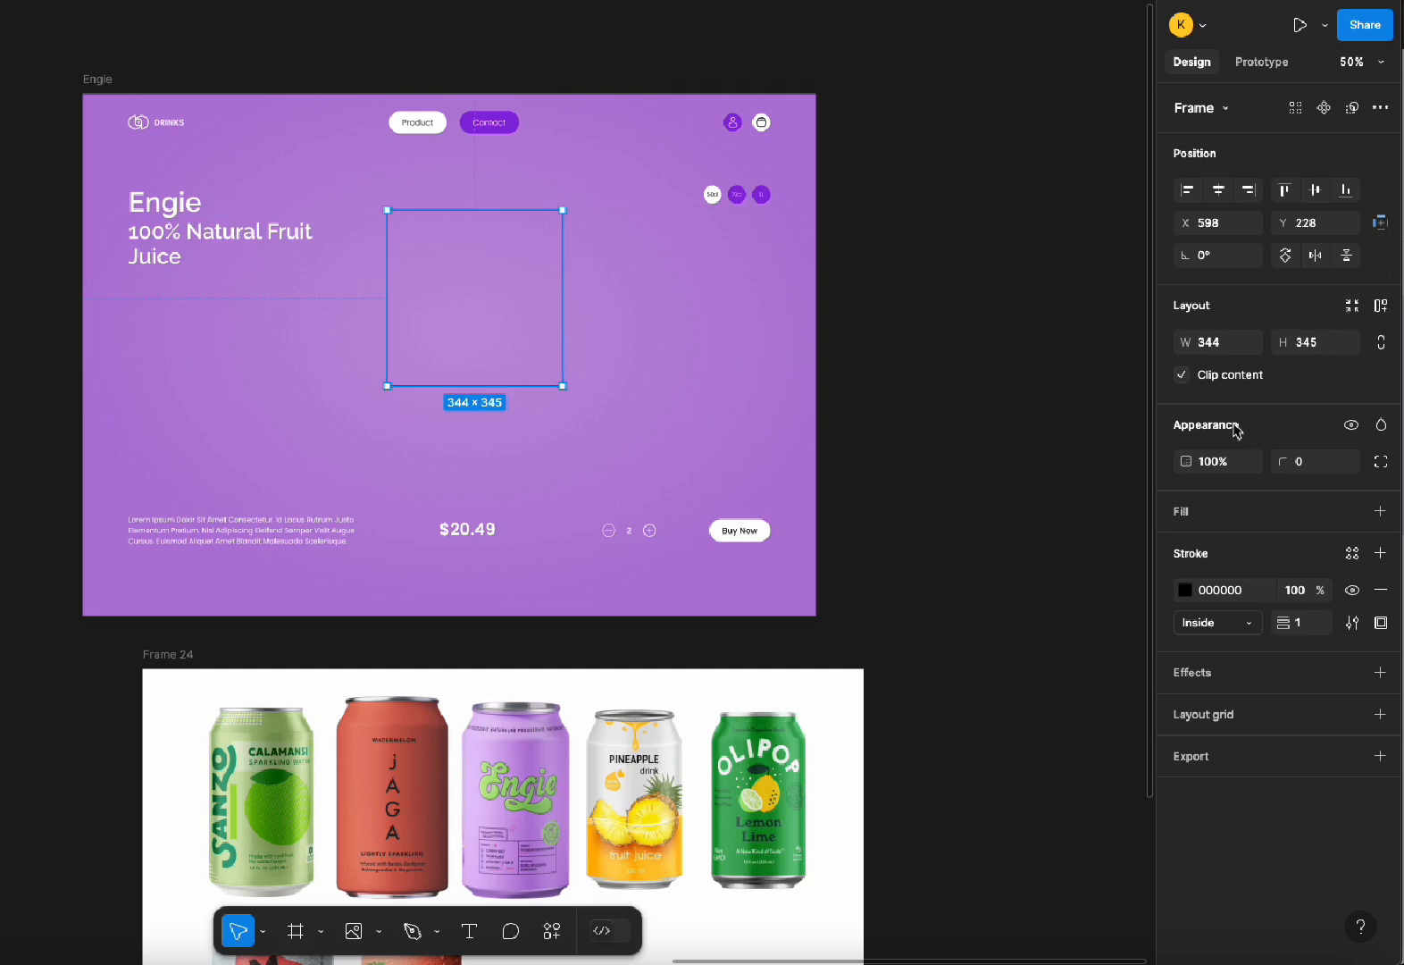
Set the central frame's height to 640 and move it up and left to about X 569, Y 124
click(1322, 347)
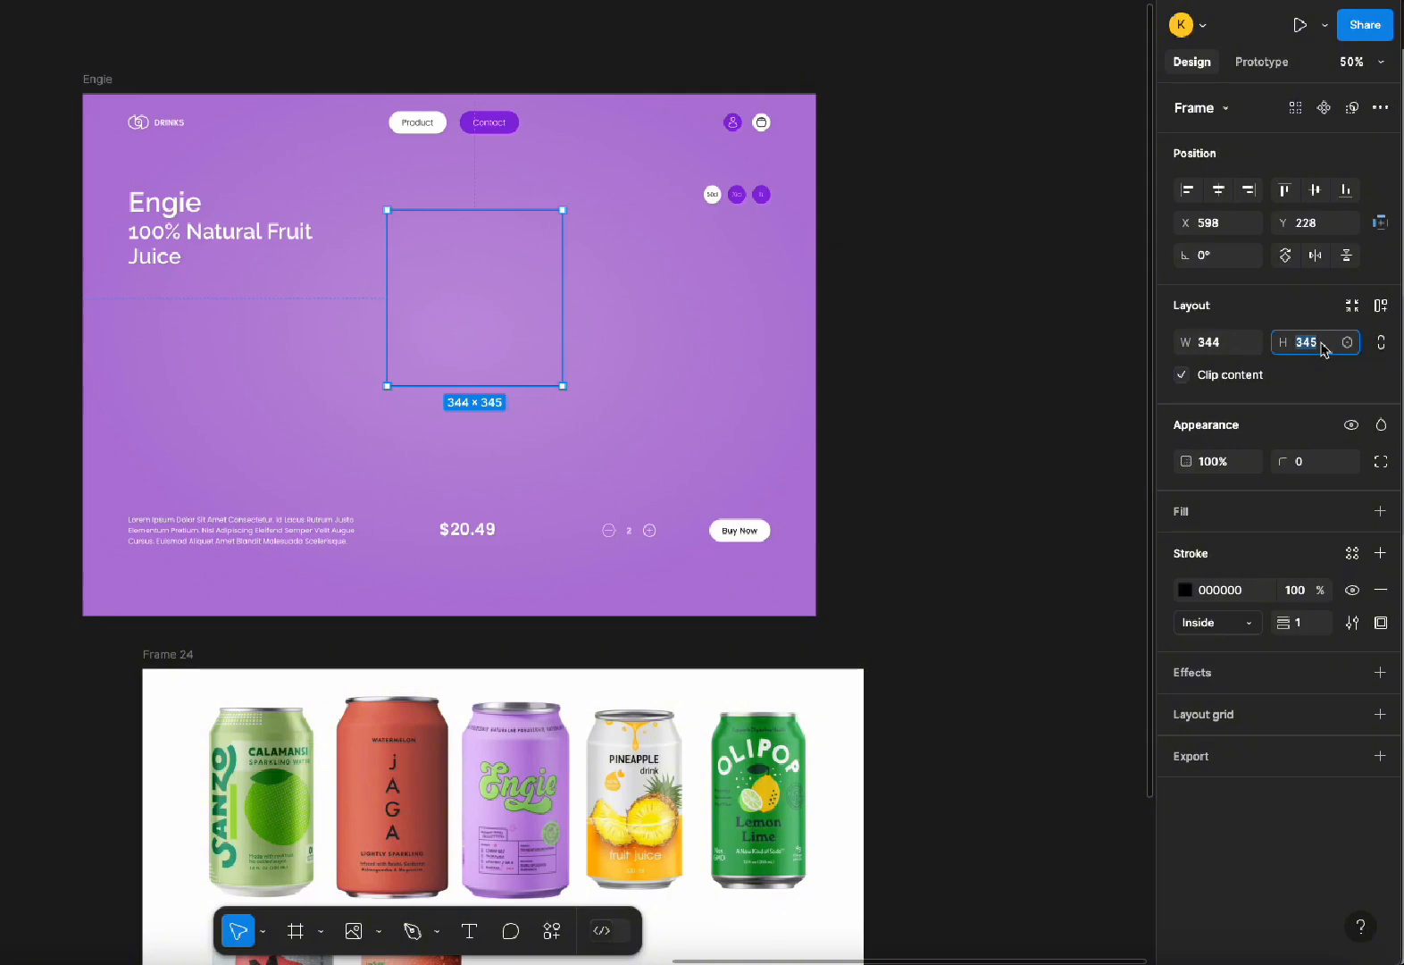
text(640)
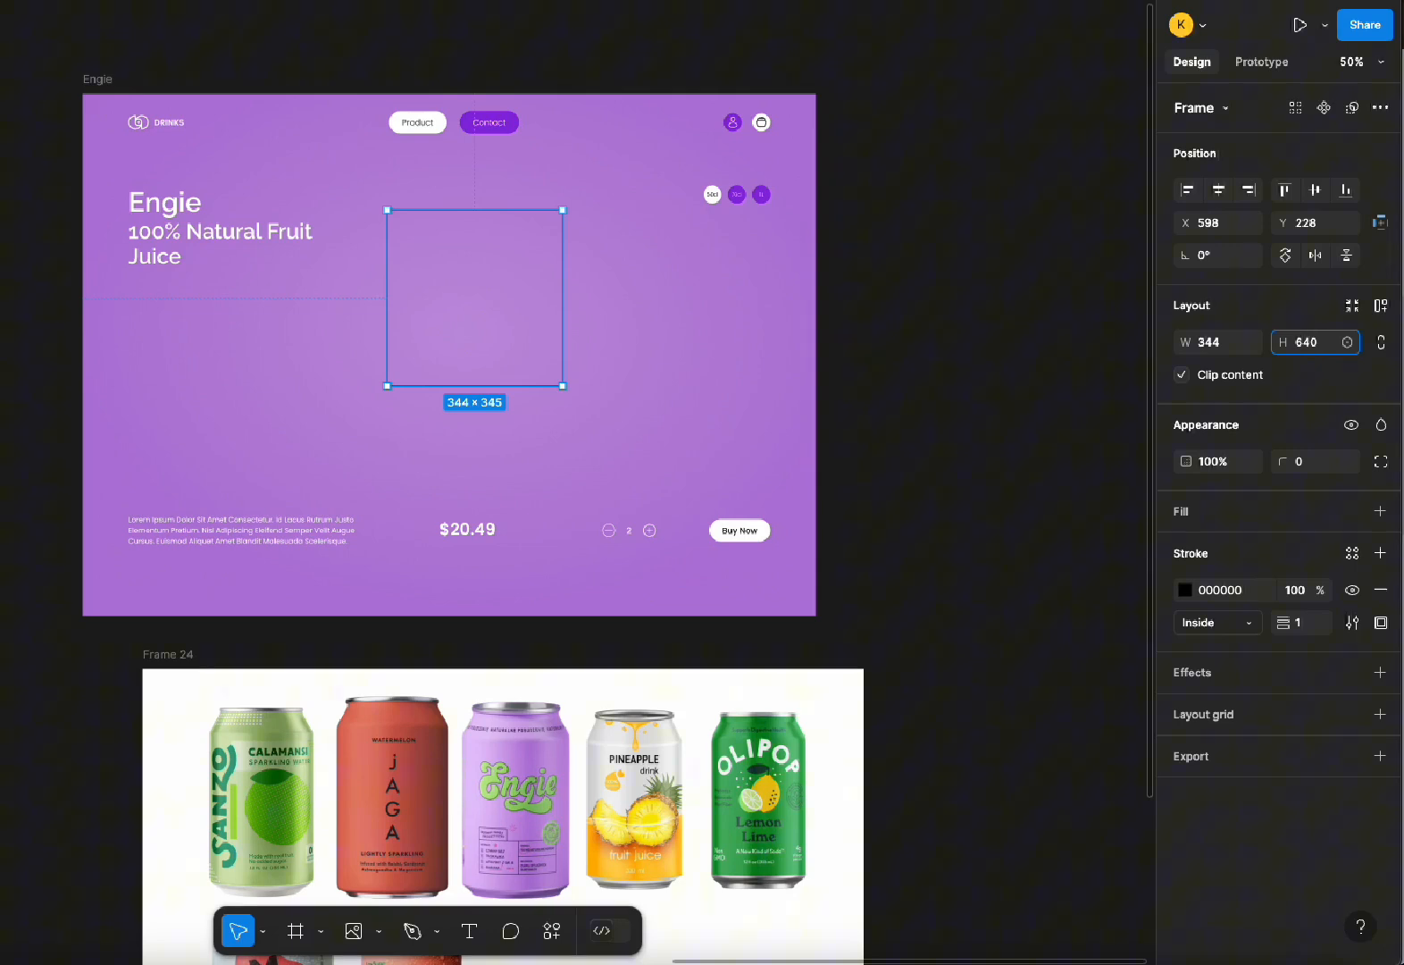
key(Return)
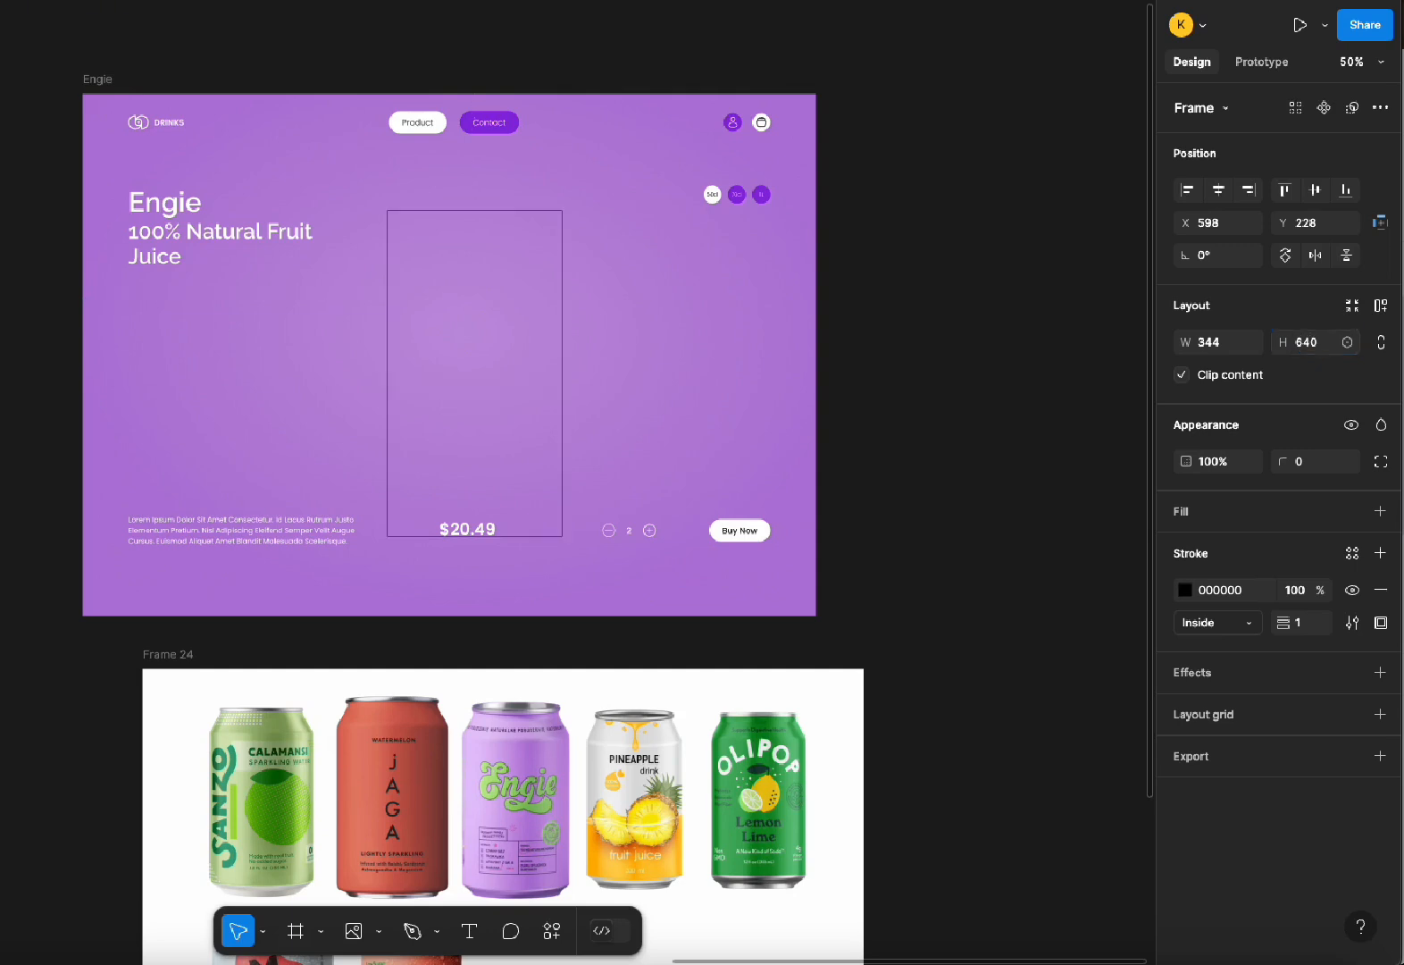
drag(482, 360, 467, 305)
Set the central frame's height to 540 and move it down to about Y 180
click(1315, 345)
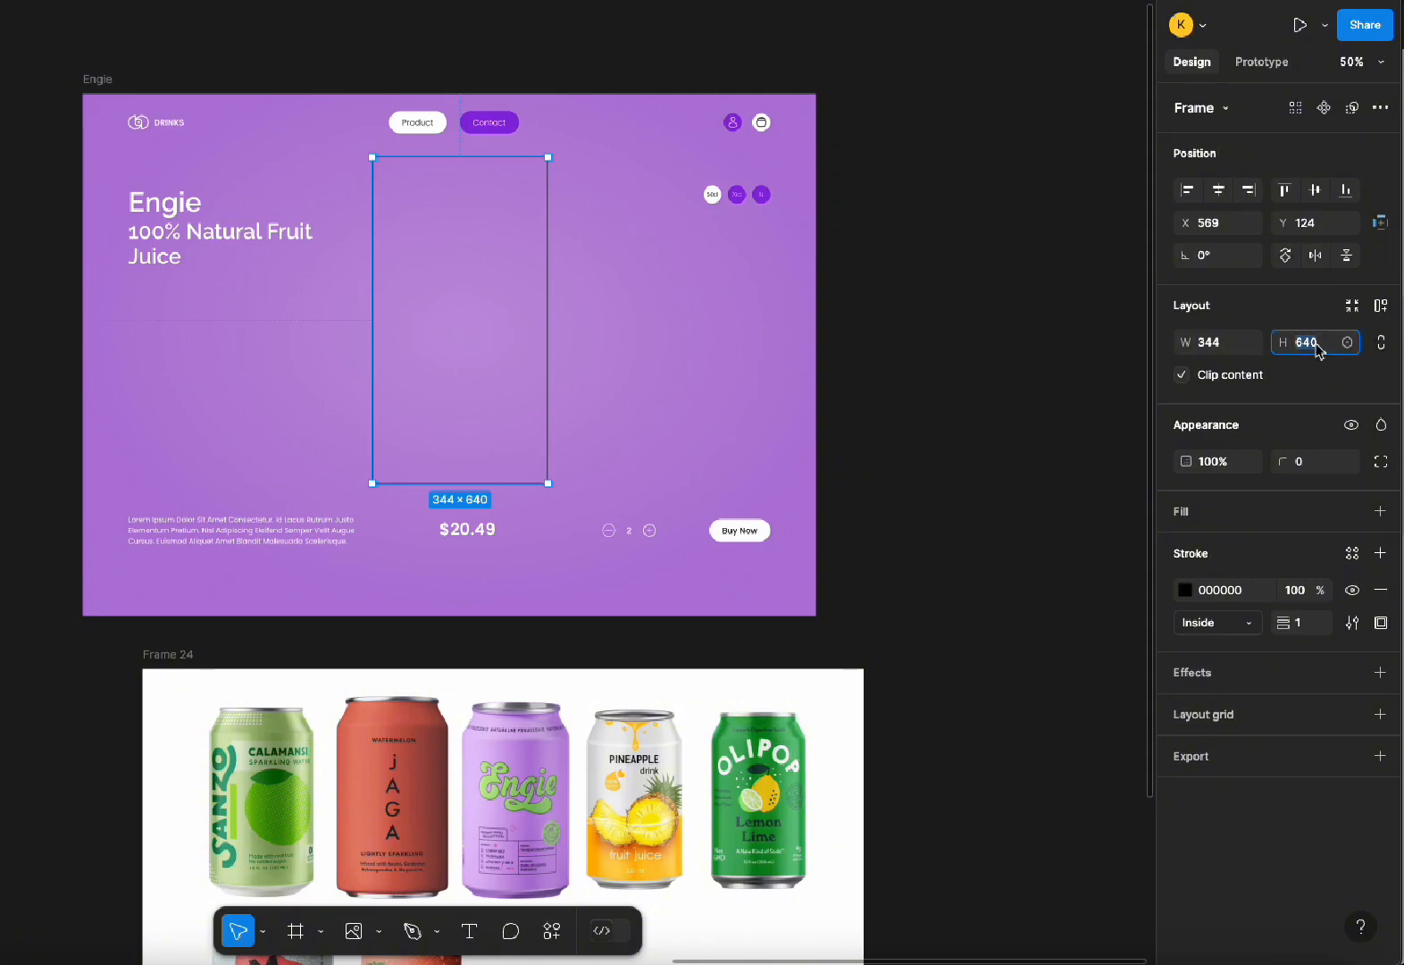
text(55)
key(Return)
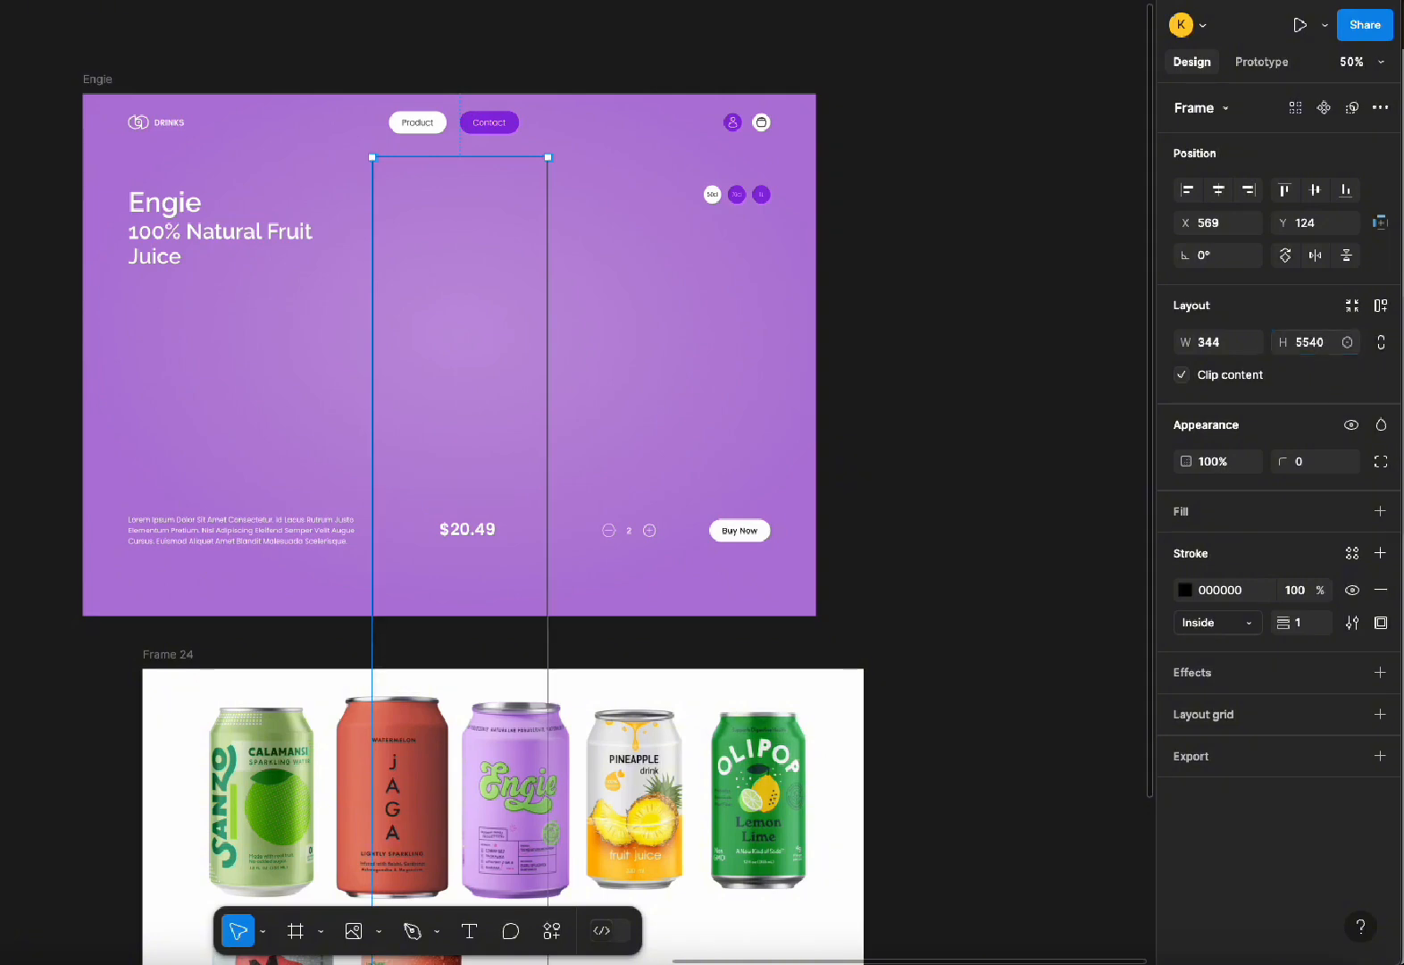
double_click(1321, 345)
text(540)
key(Return)
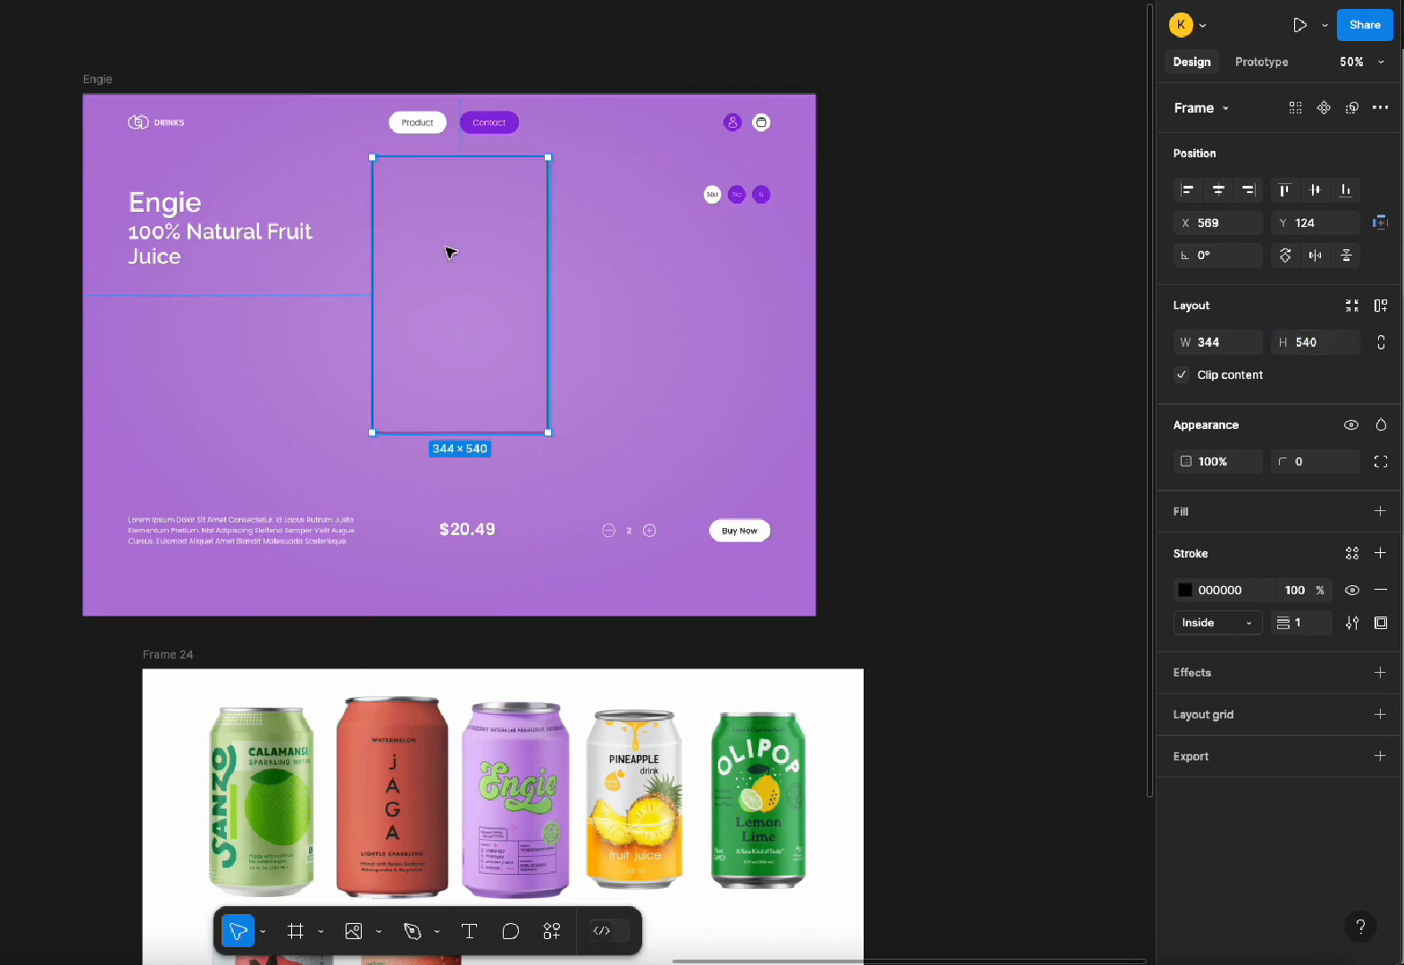
drag(451, 251, 449, 270)
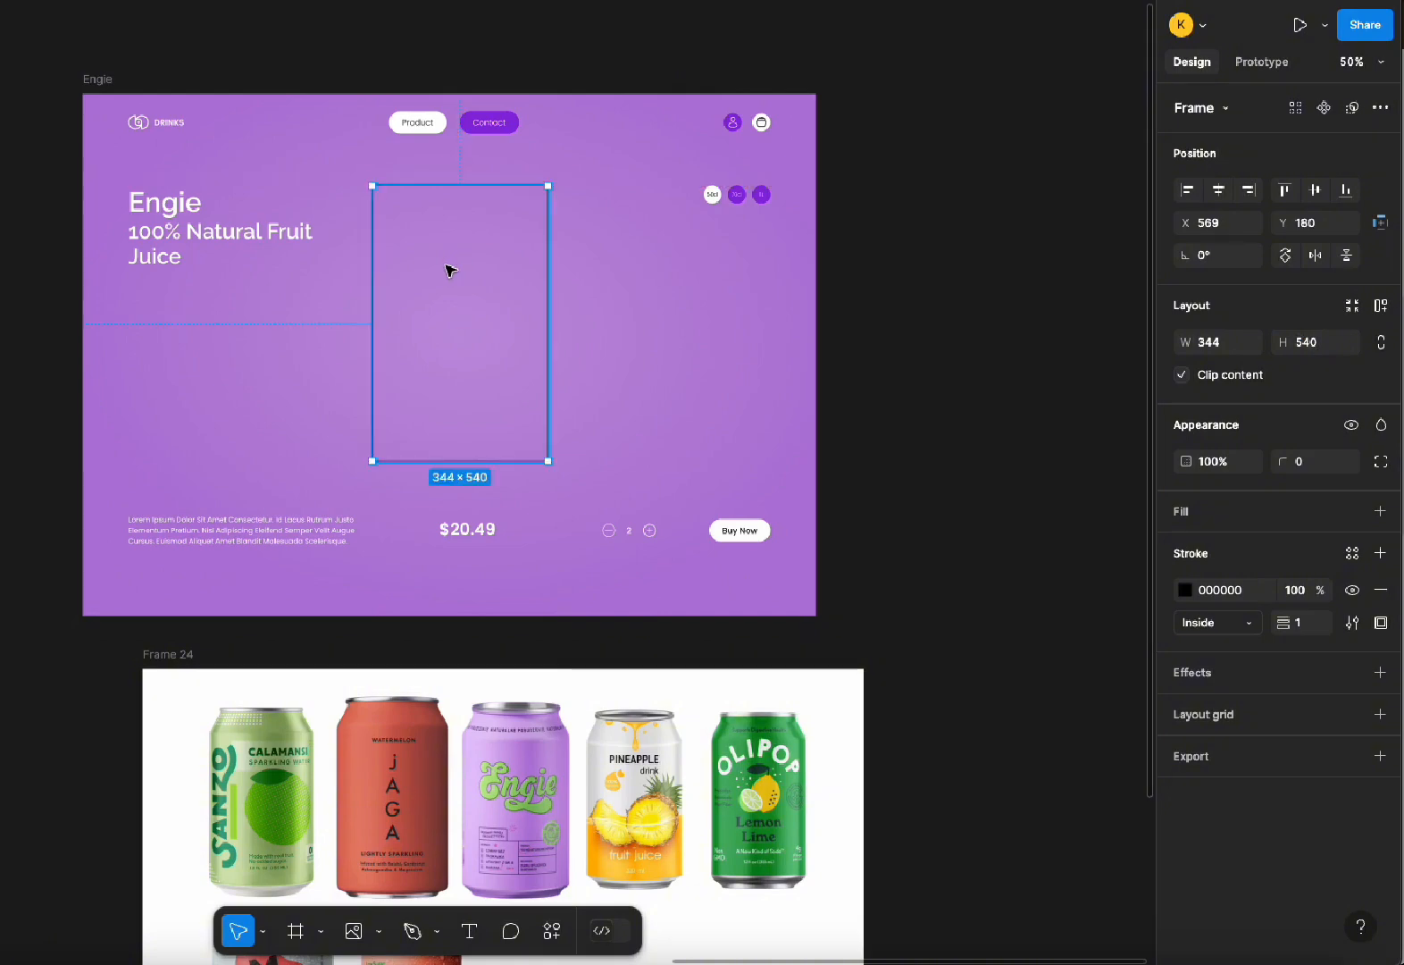
click(617, 345)
click(496, 288)
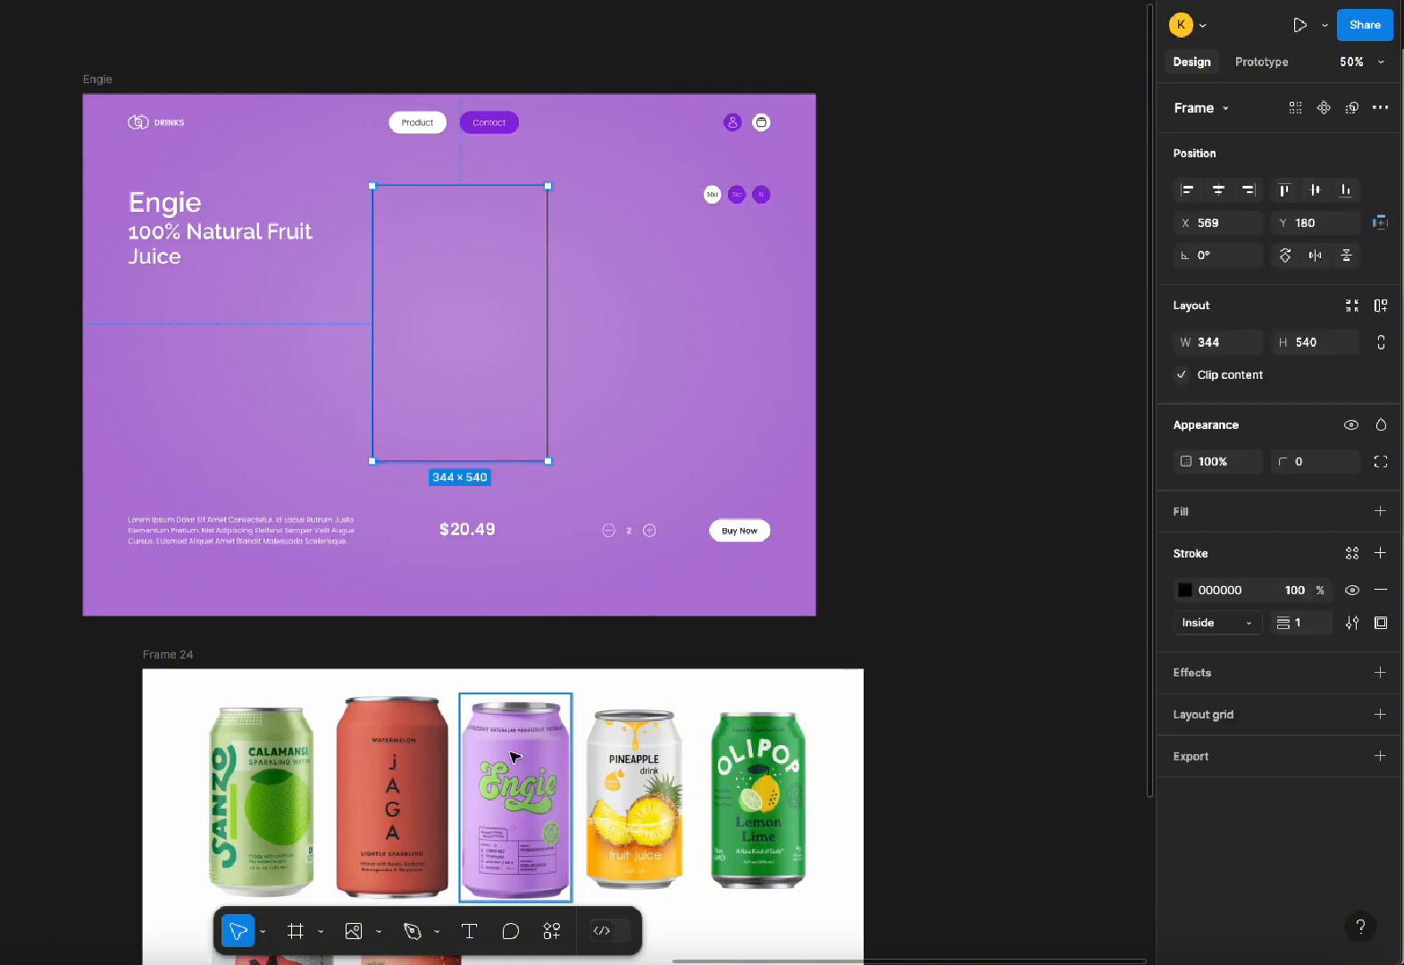
scroll(515, 758, down, 1)
drag(518, 758, 462, 291)
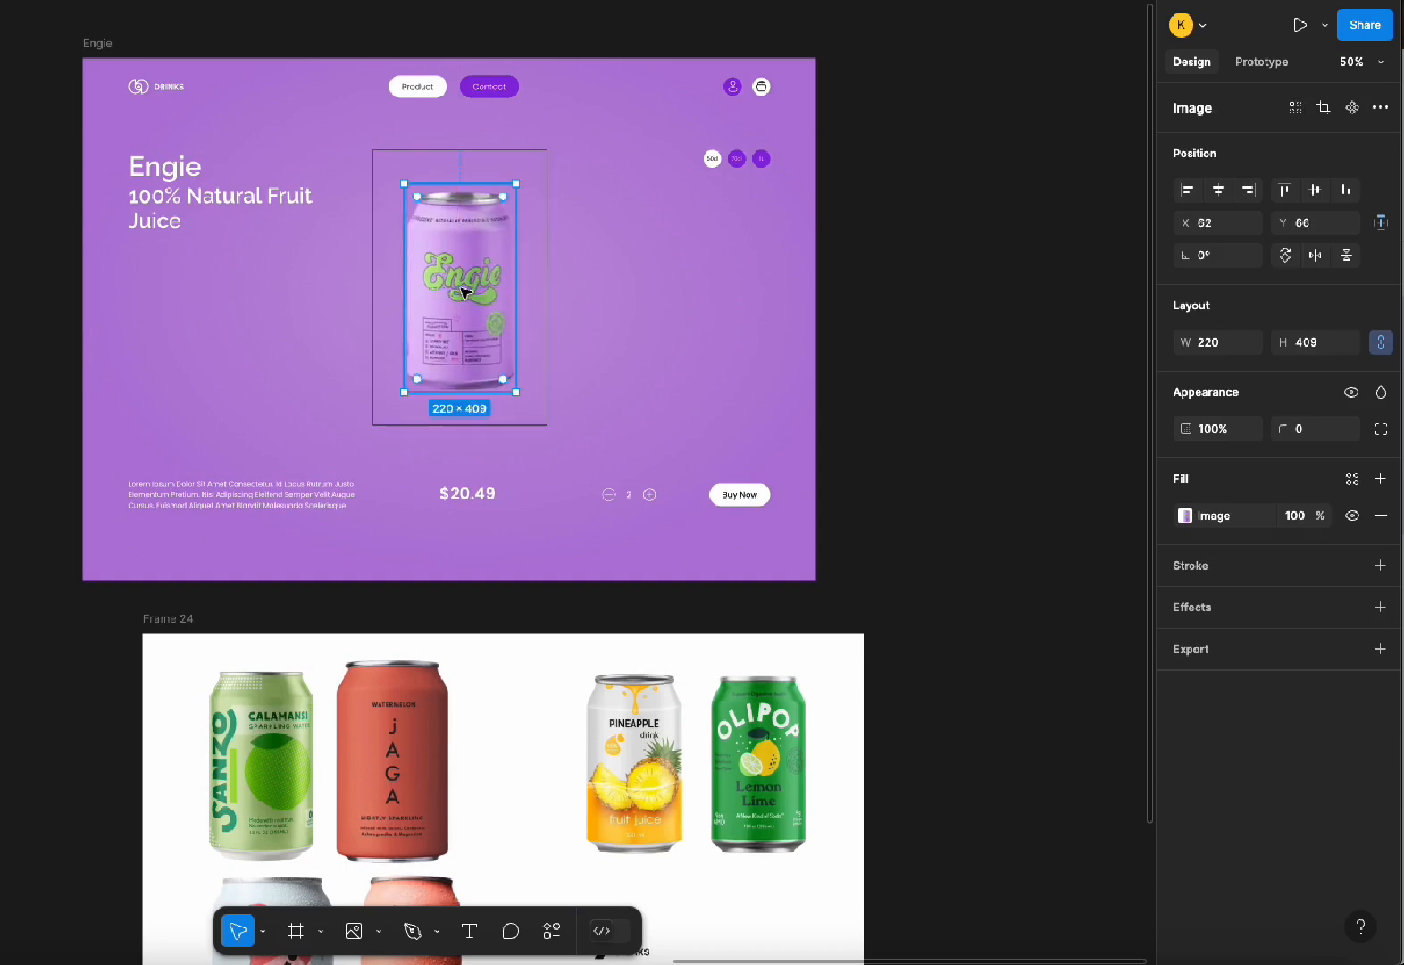
key(super+z)
Copy the purple Engie can from Frame 24 into the central frame, then enlarge and center it to fill the frame
drag(506, 743, 452, 261)
drag(516, 383, 552, 450)
drag(479, 349, 463, 318)
click(583, 304)
Move the Engie can's frame down to about Y 201 and remove its black stroke
click(510, 181)
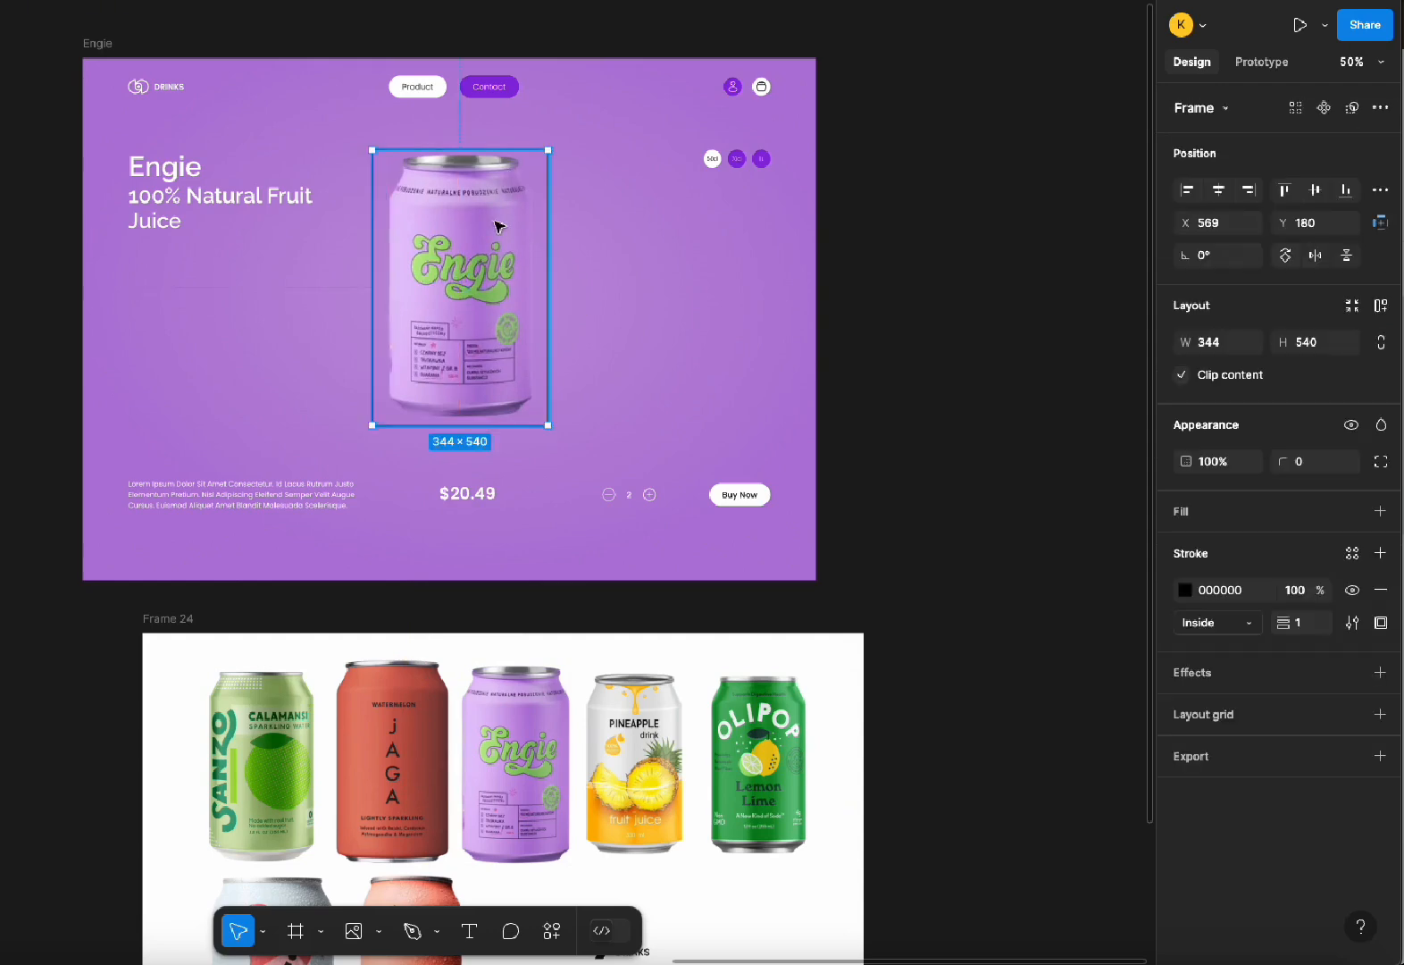
drag(499, 226, 500, 238)
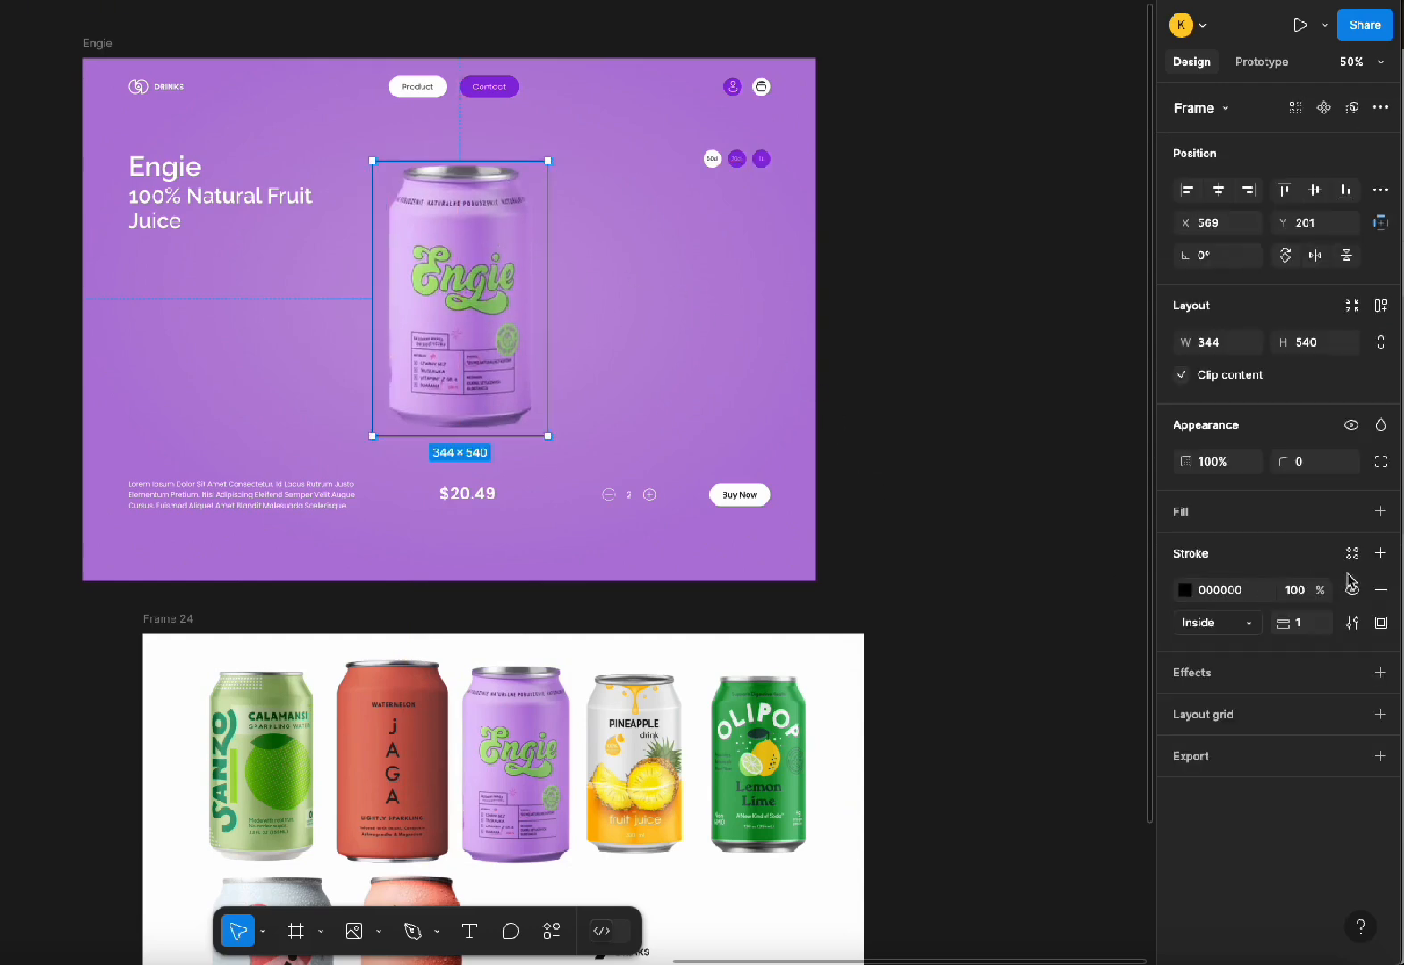
click(1380, 590)
click(673, 289)
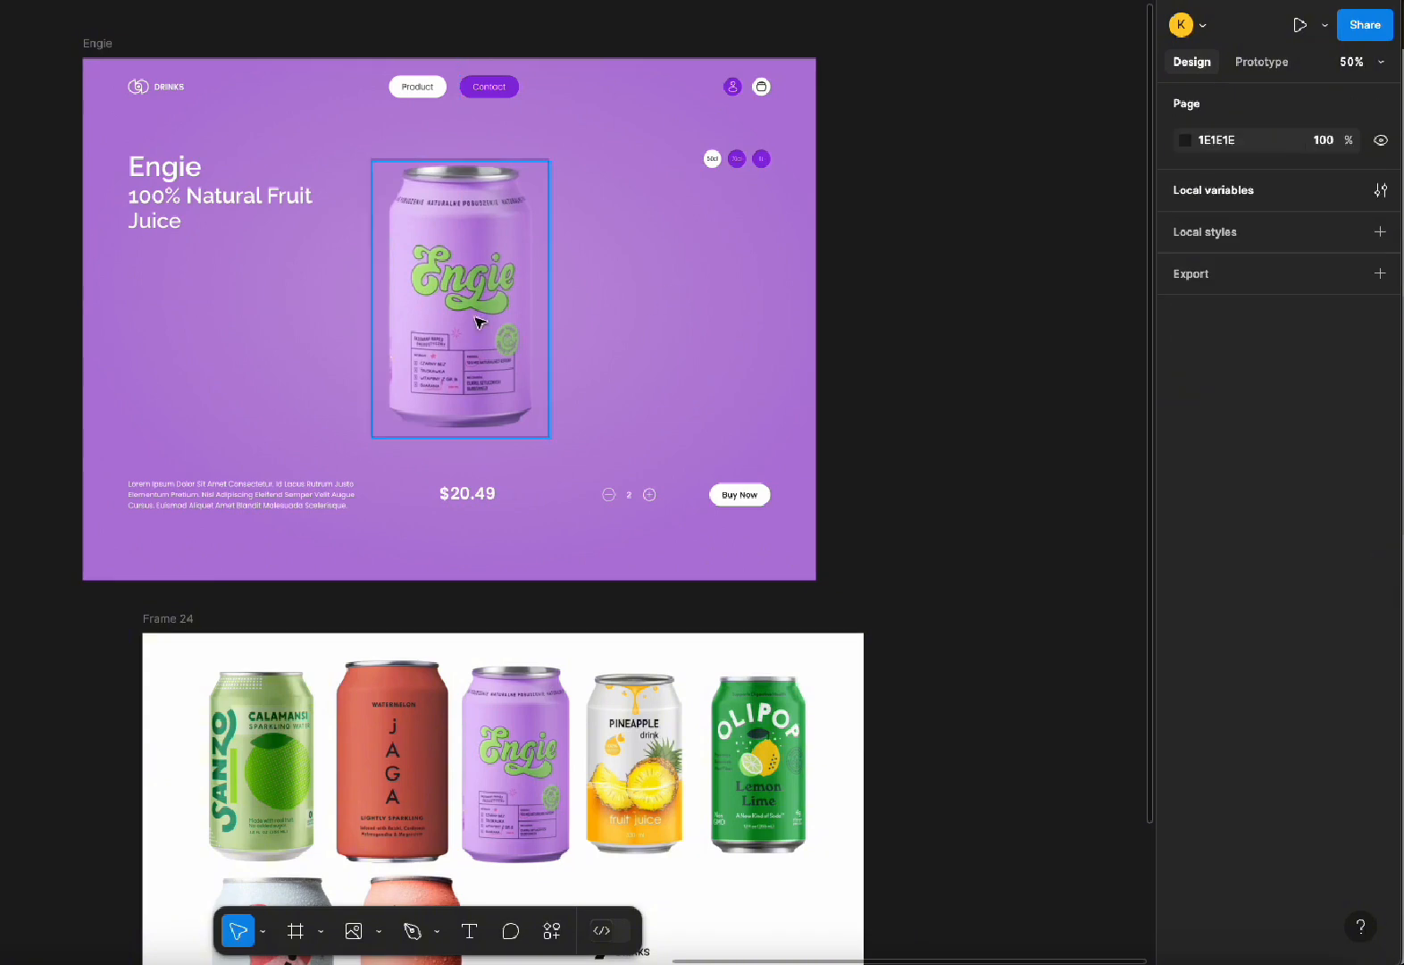
click(532, 326)
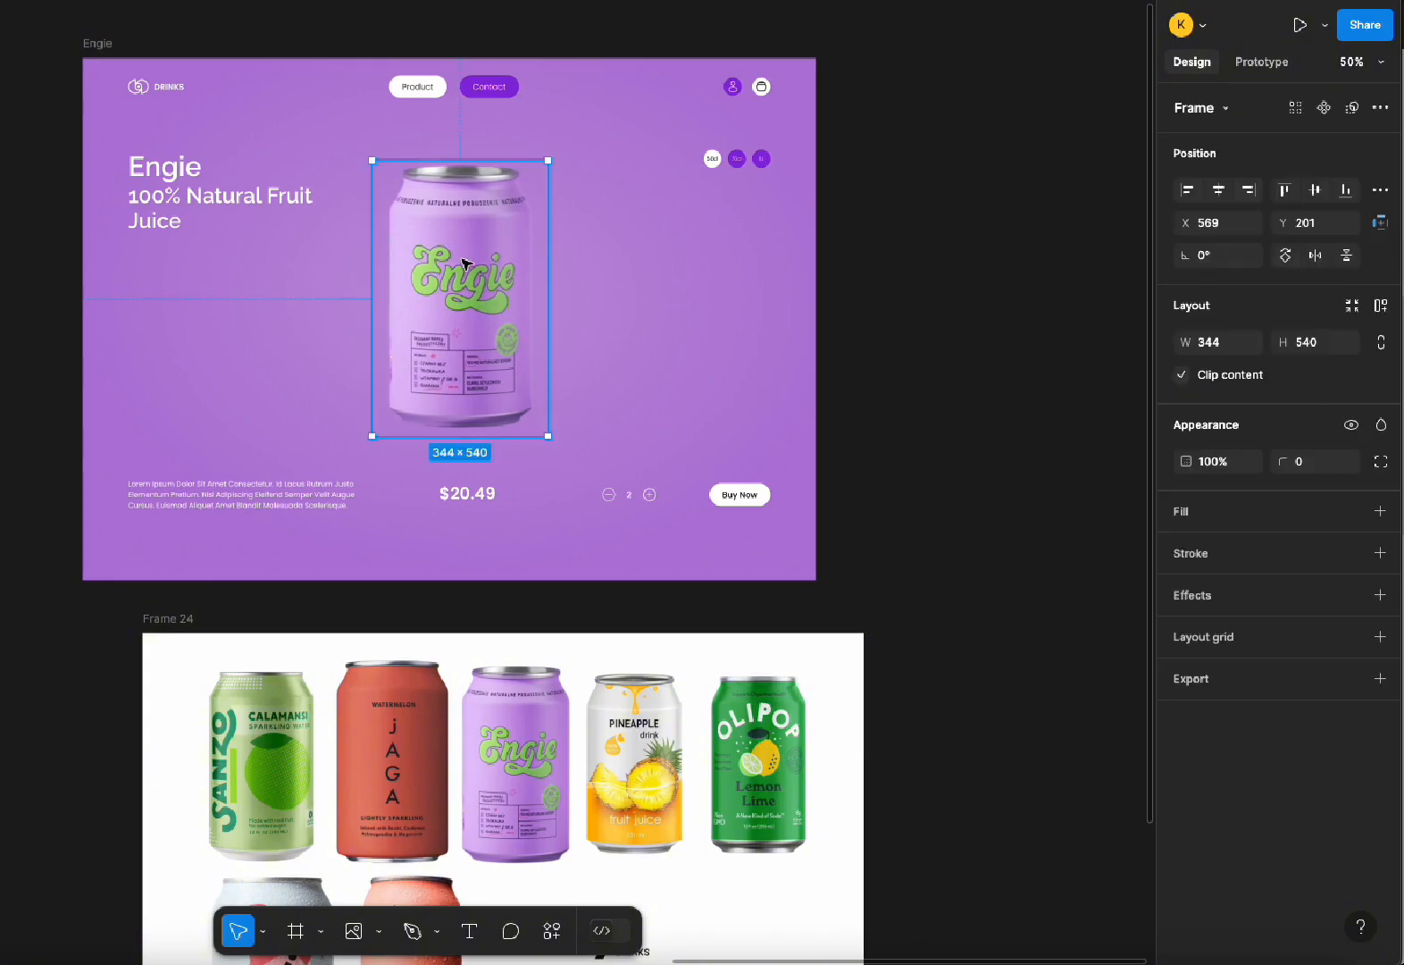
click(643, 790)
click(451, 255)
click(624, 257)
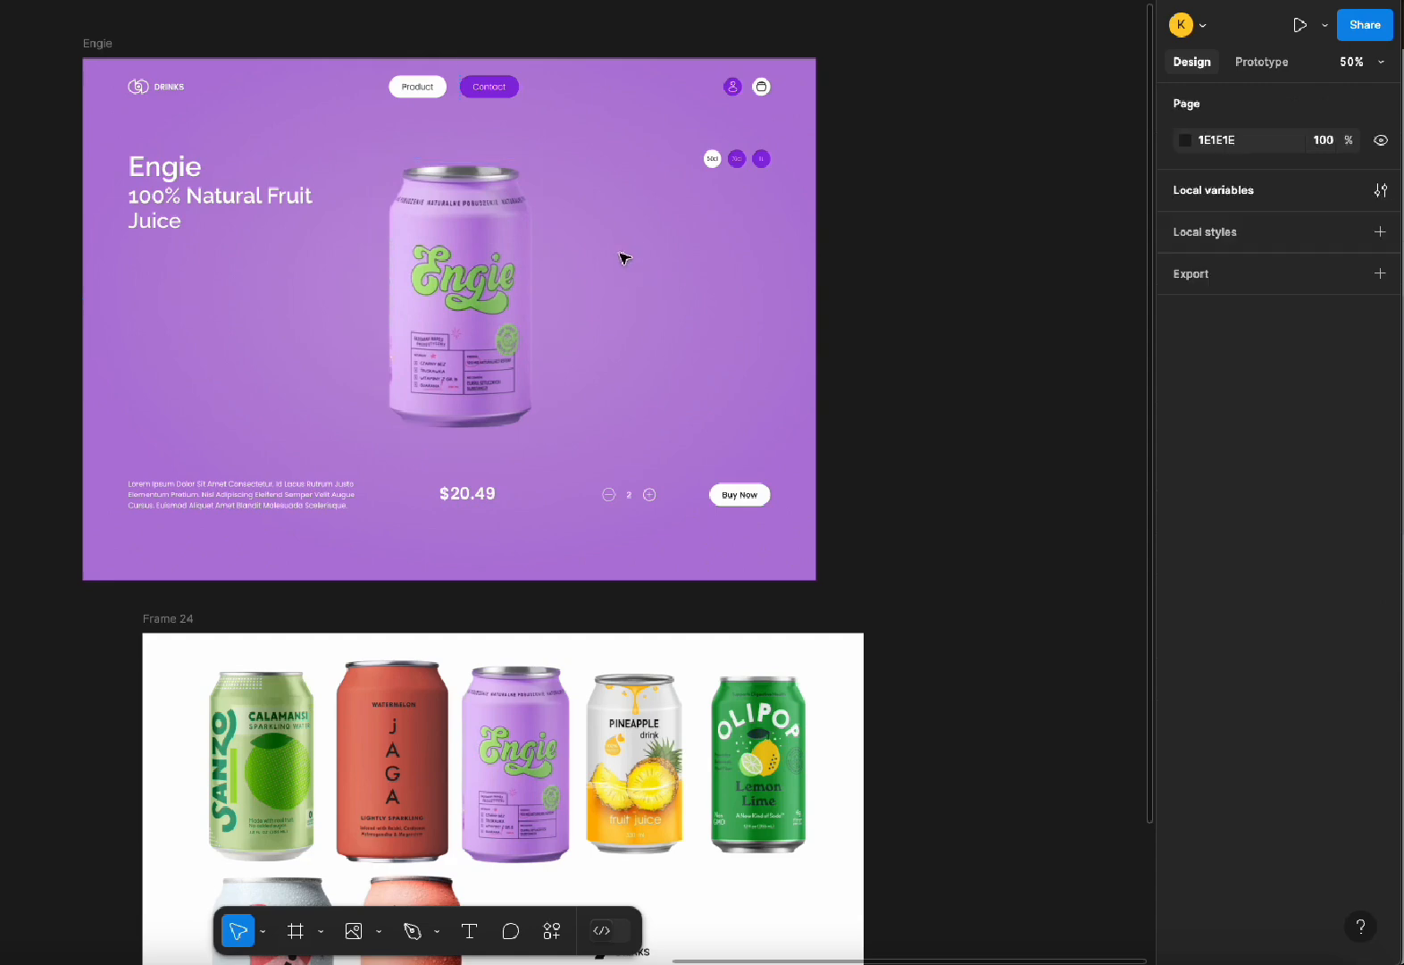
click(374, 260)
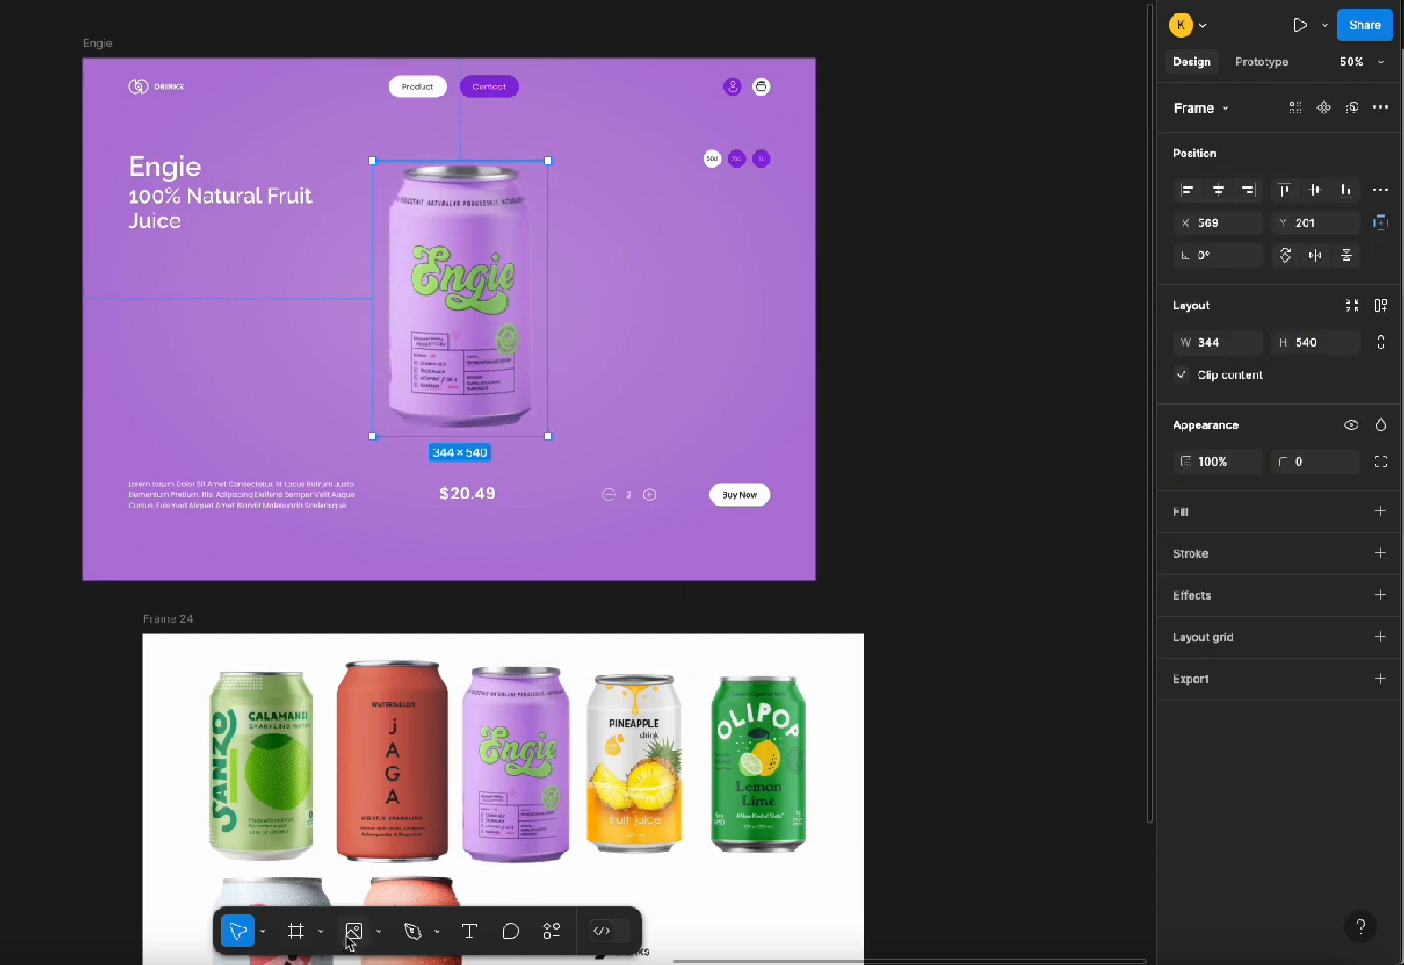
Draw a frame beside the Engie can on its right, size it 165 × 340, and place it at about X 943, Y 289
click(295, 930)
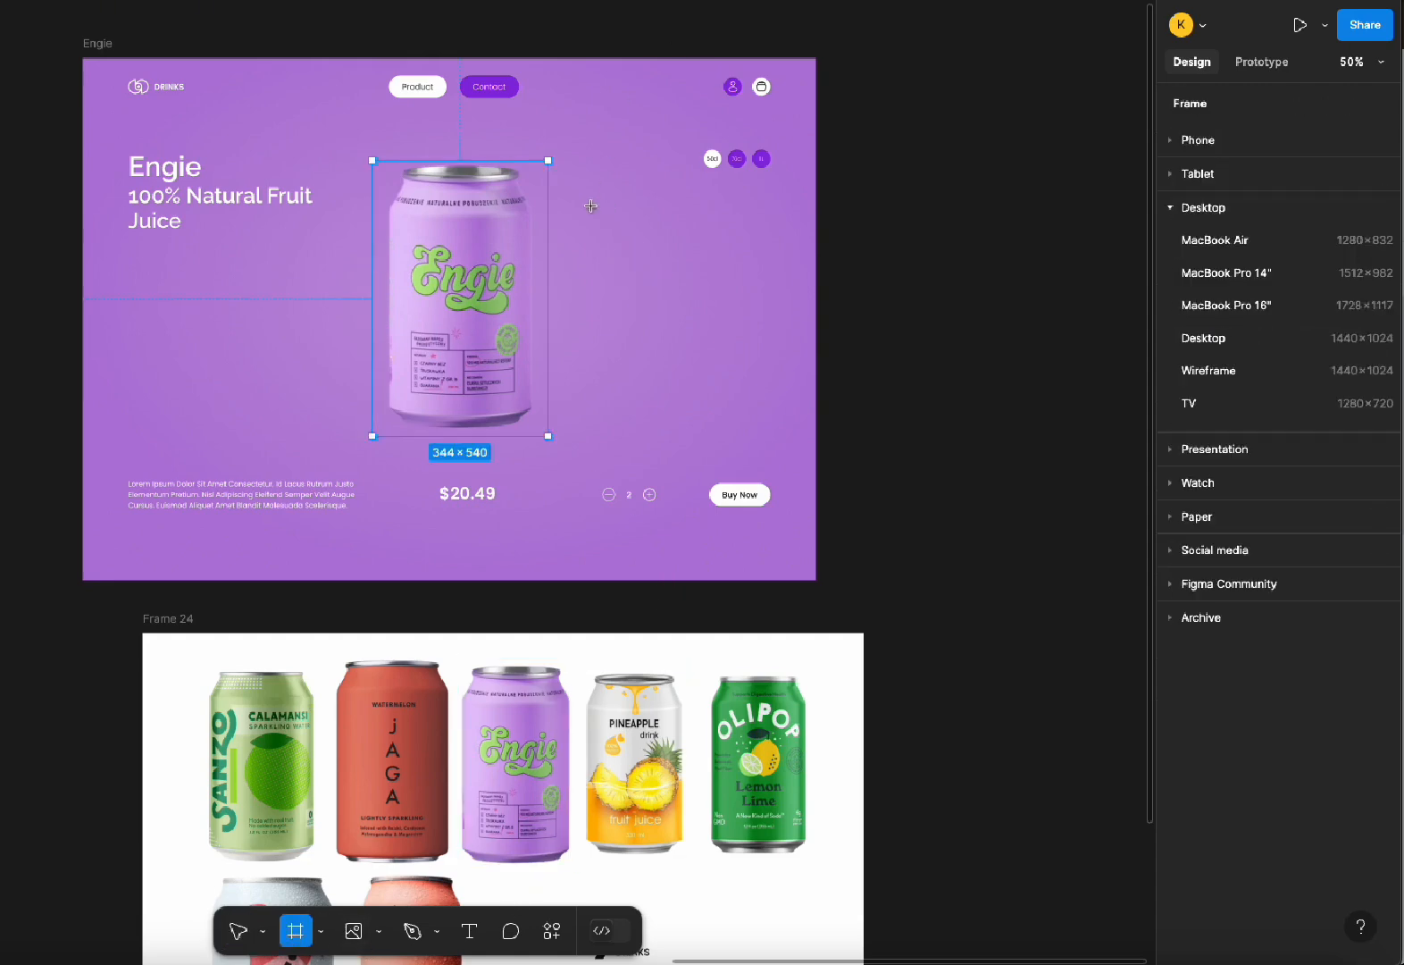
drag(588, 196, 697, 398)
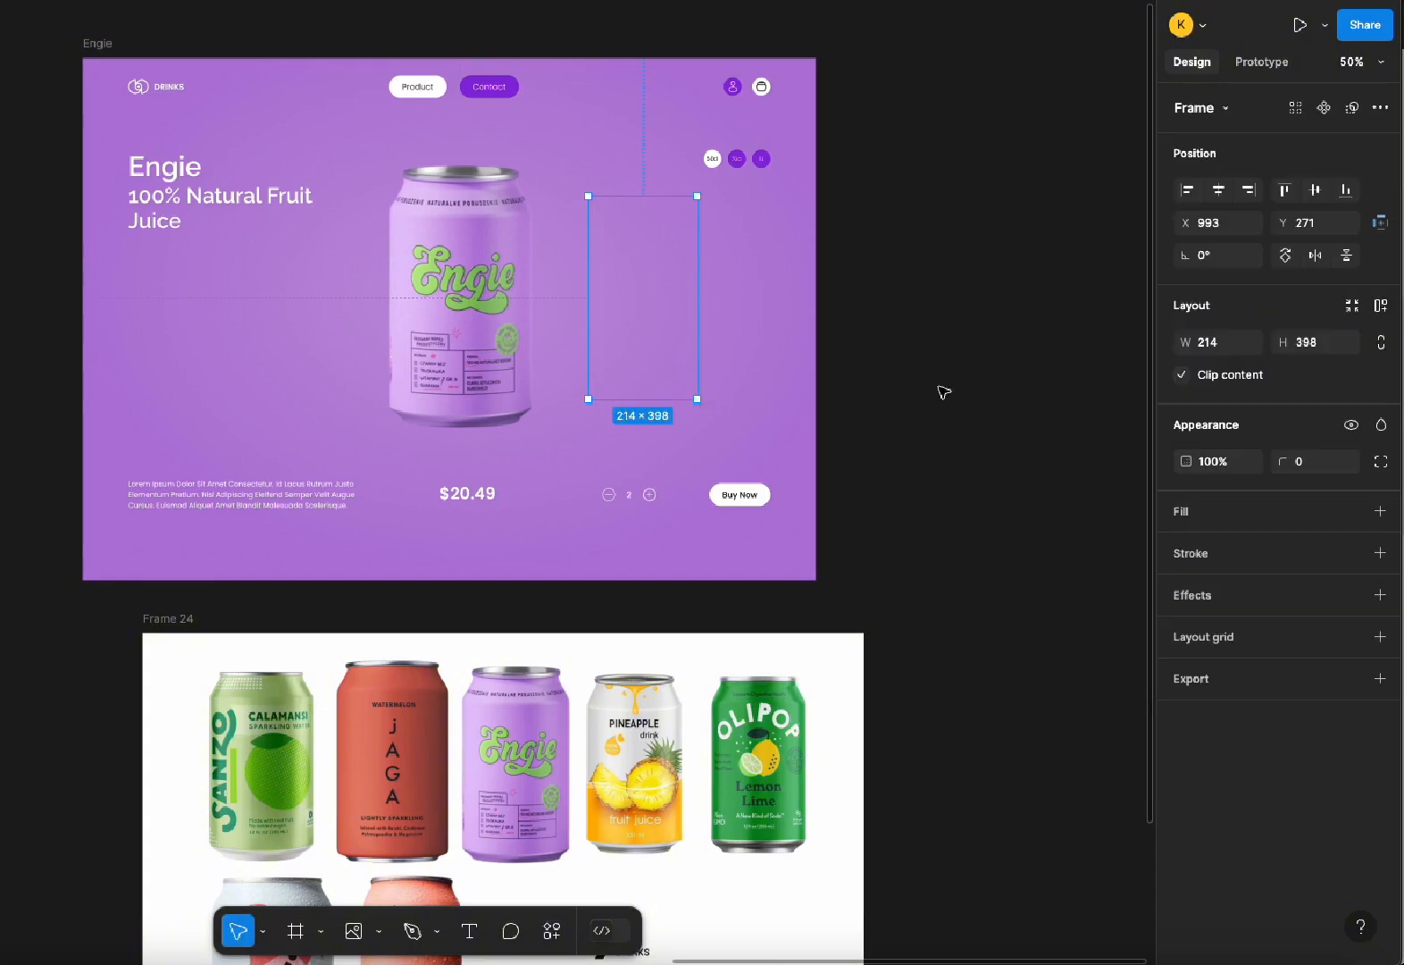
click(1219, 345)
text(165)
key(Tab)
text(3)
key(Return)
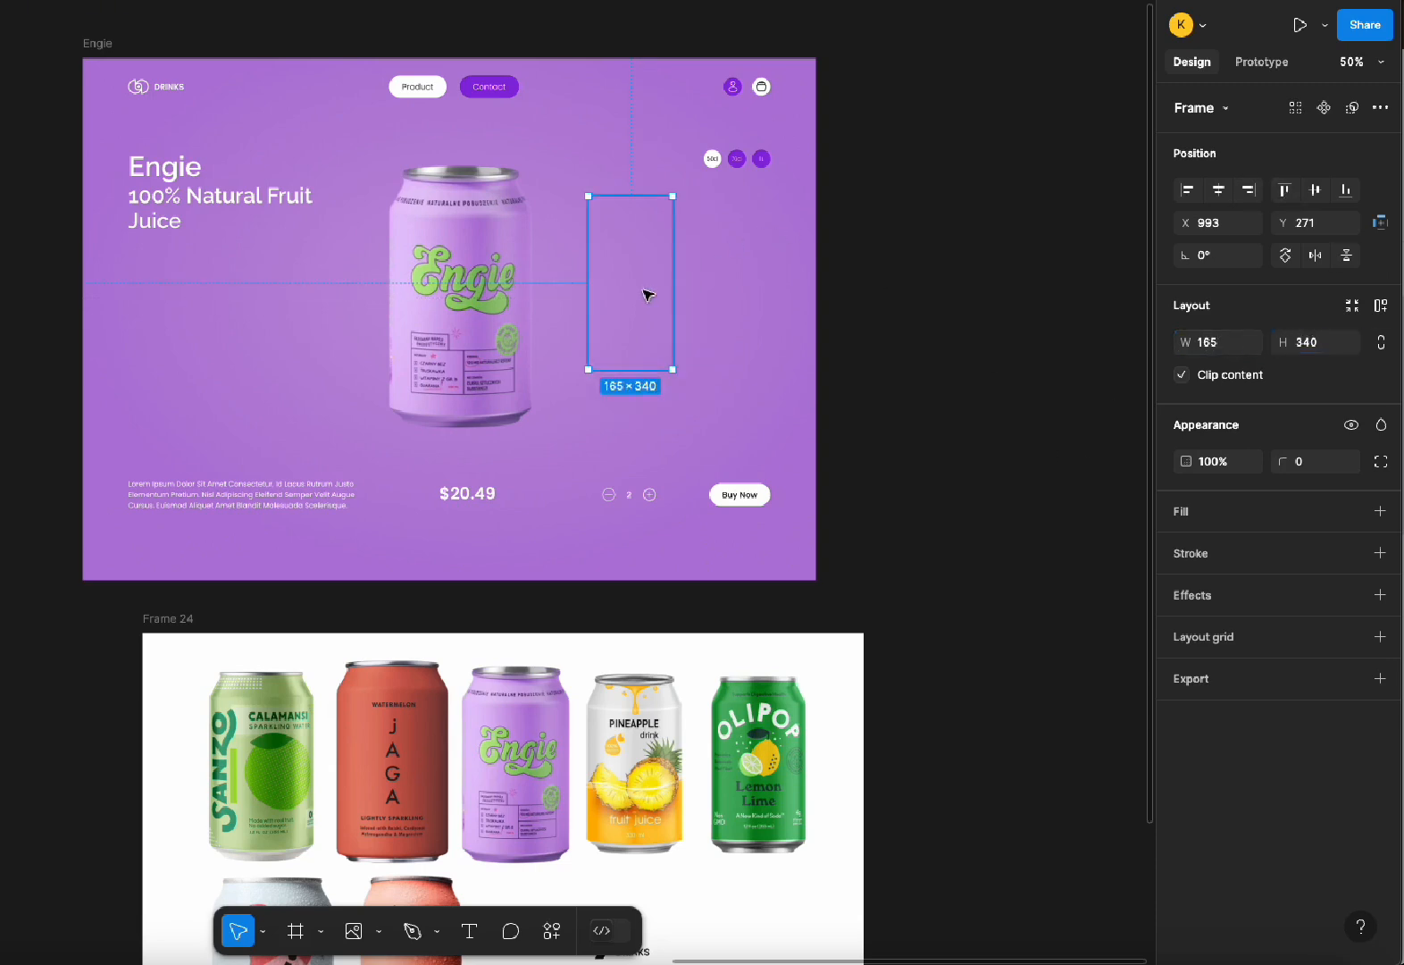
drag(648, 294, 622, 305)
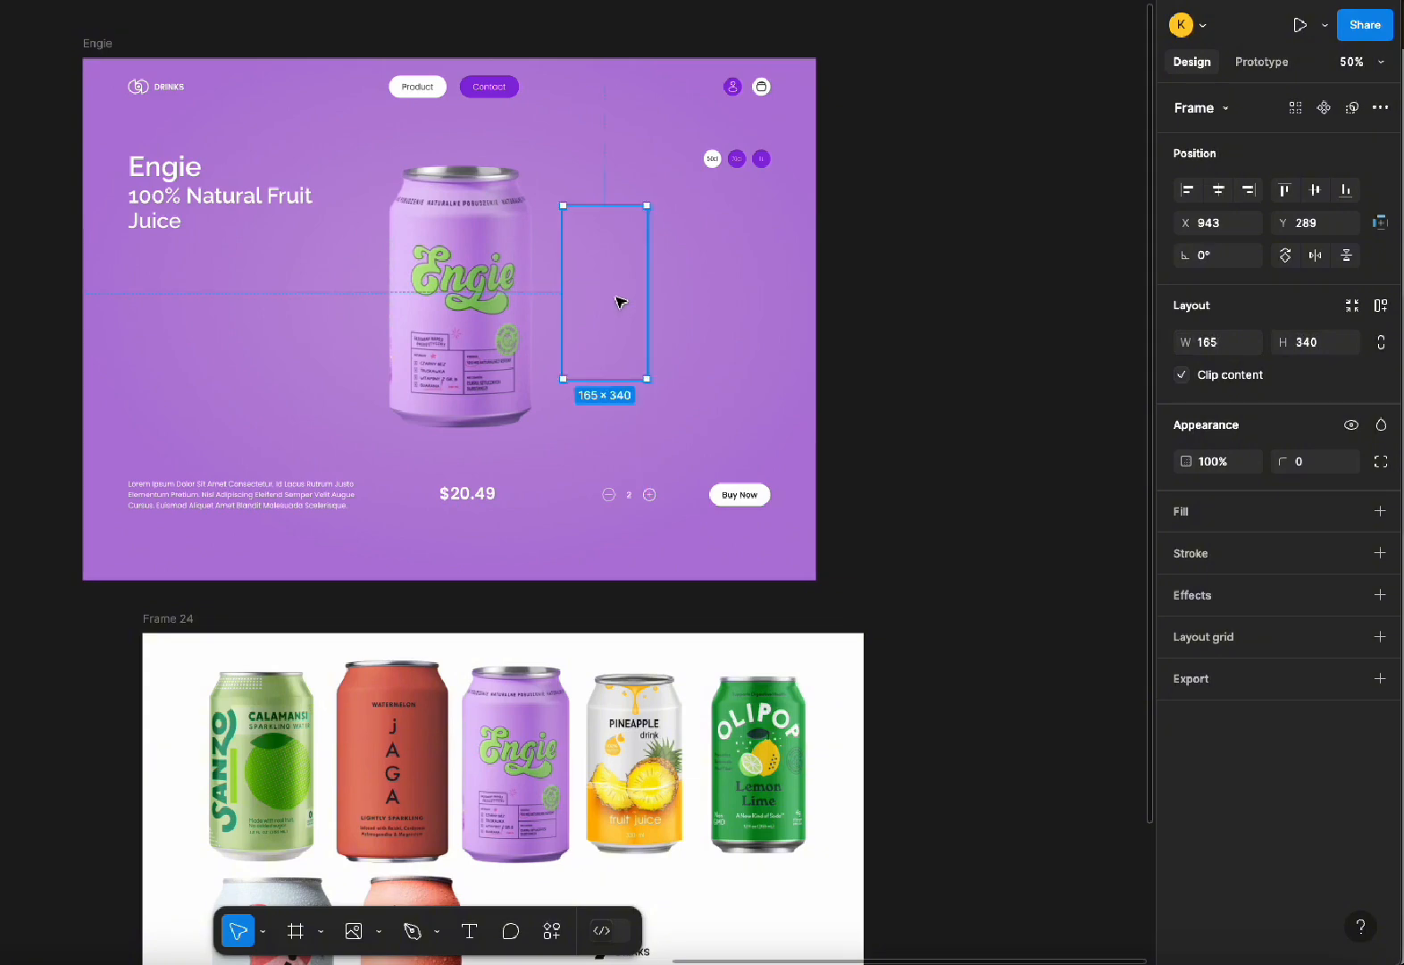
Copy the pineapple can from Frame 24 into the 165 × 340 frame, scaled to about 183 × 314 and centered
click(654, 740)
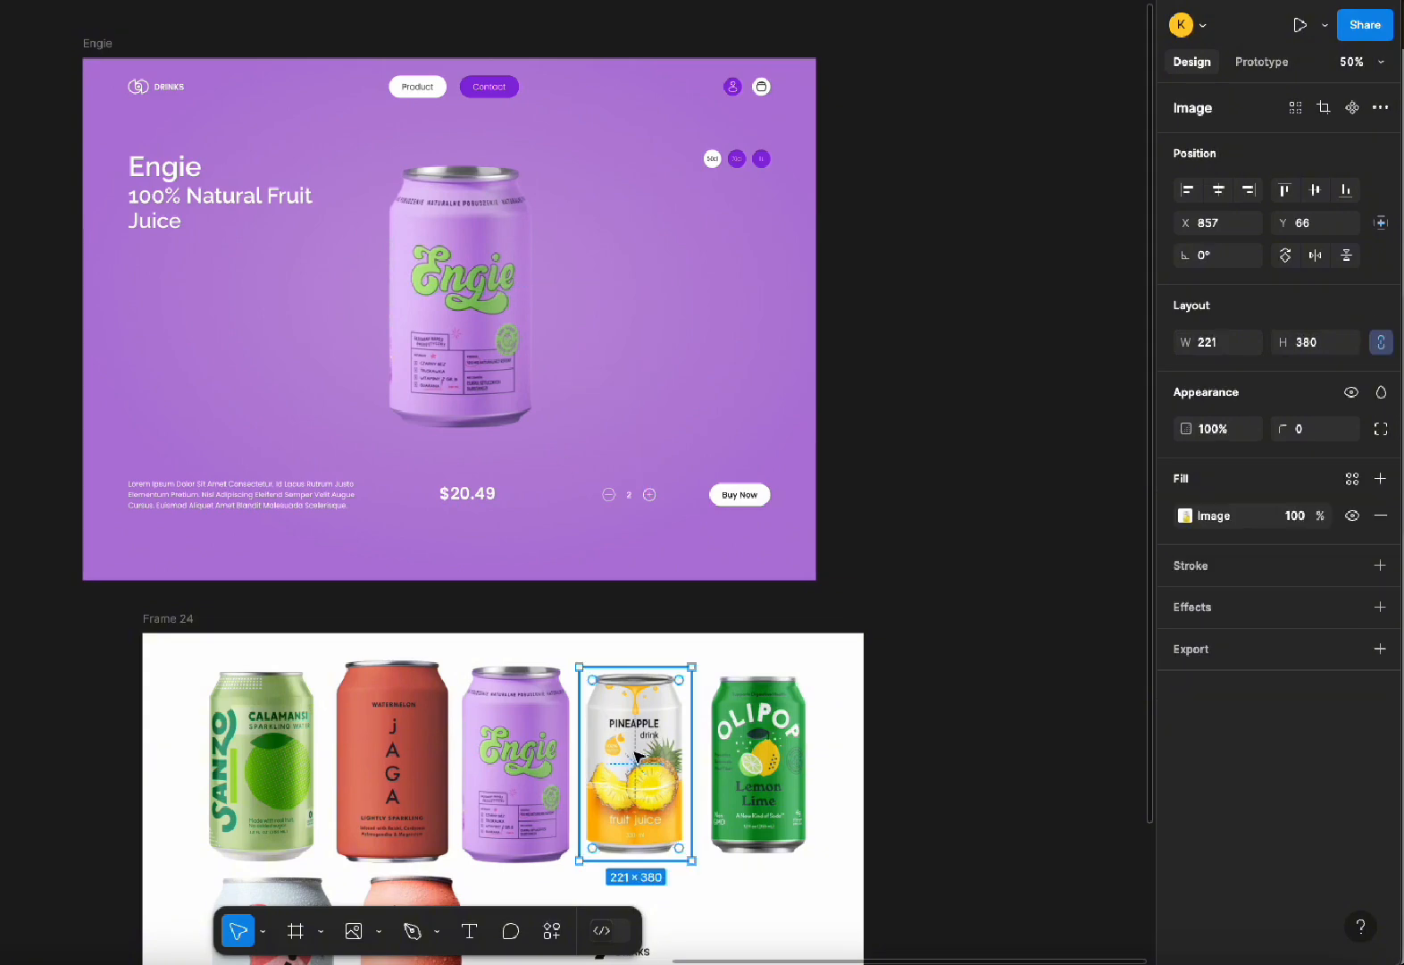
drag(638, 758, 699, 334)
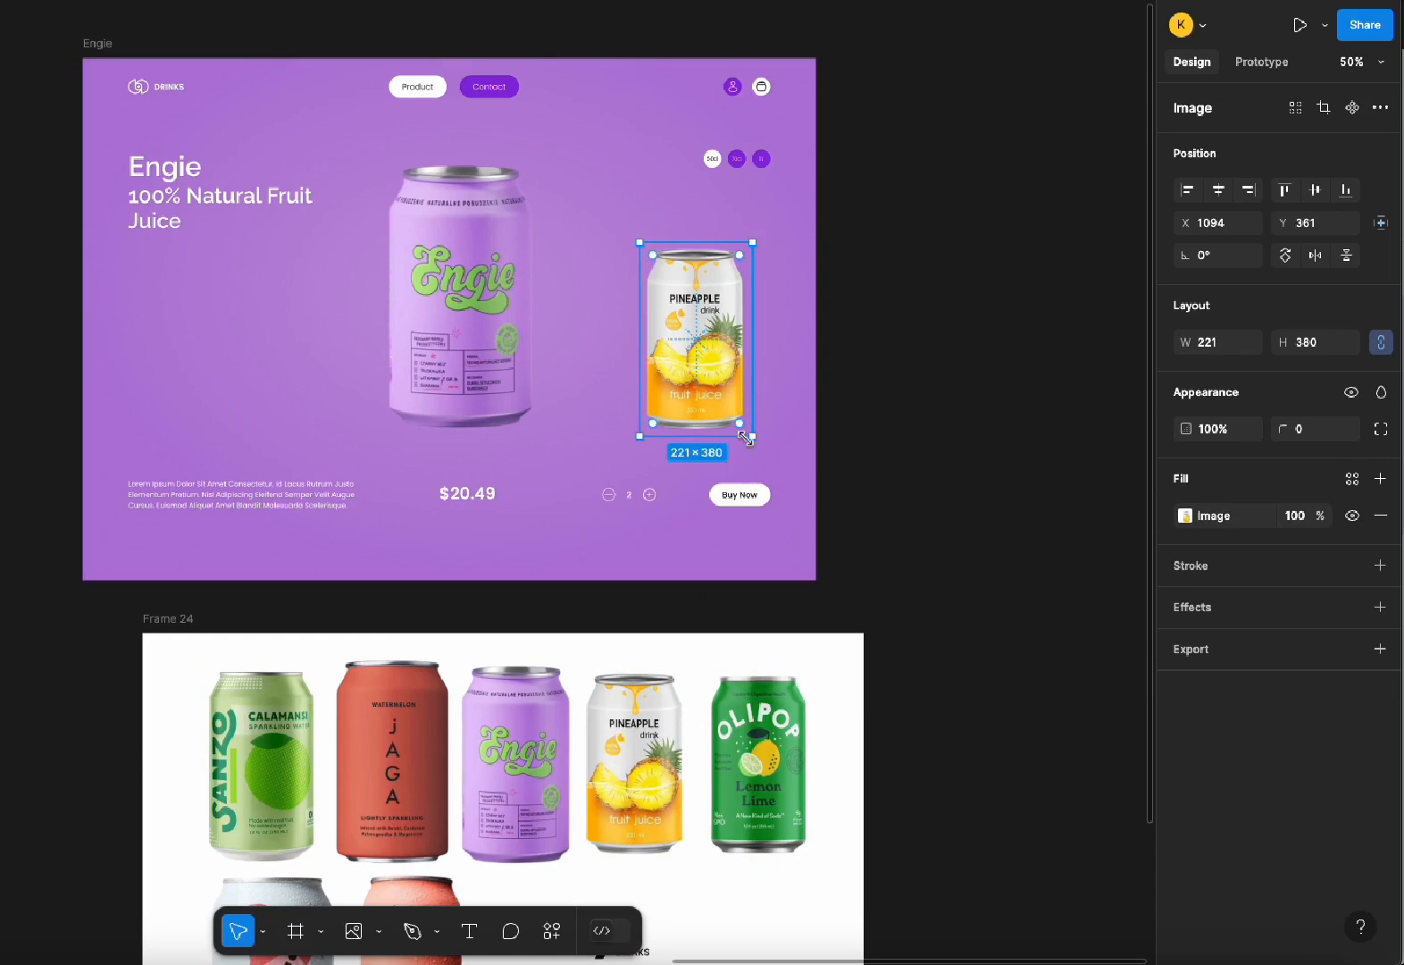
drag(746, 438, 657, 386)
drag(616, 329, 611, 317)
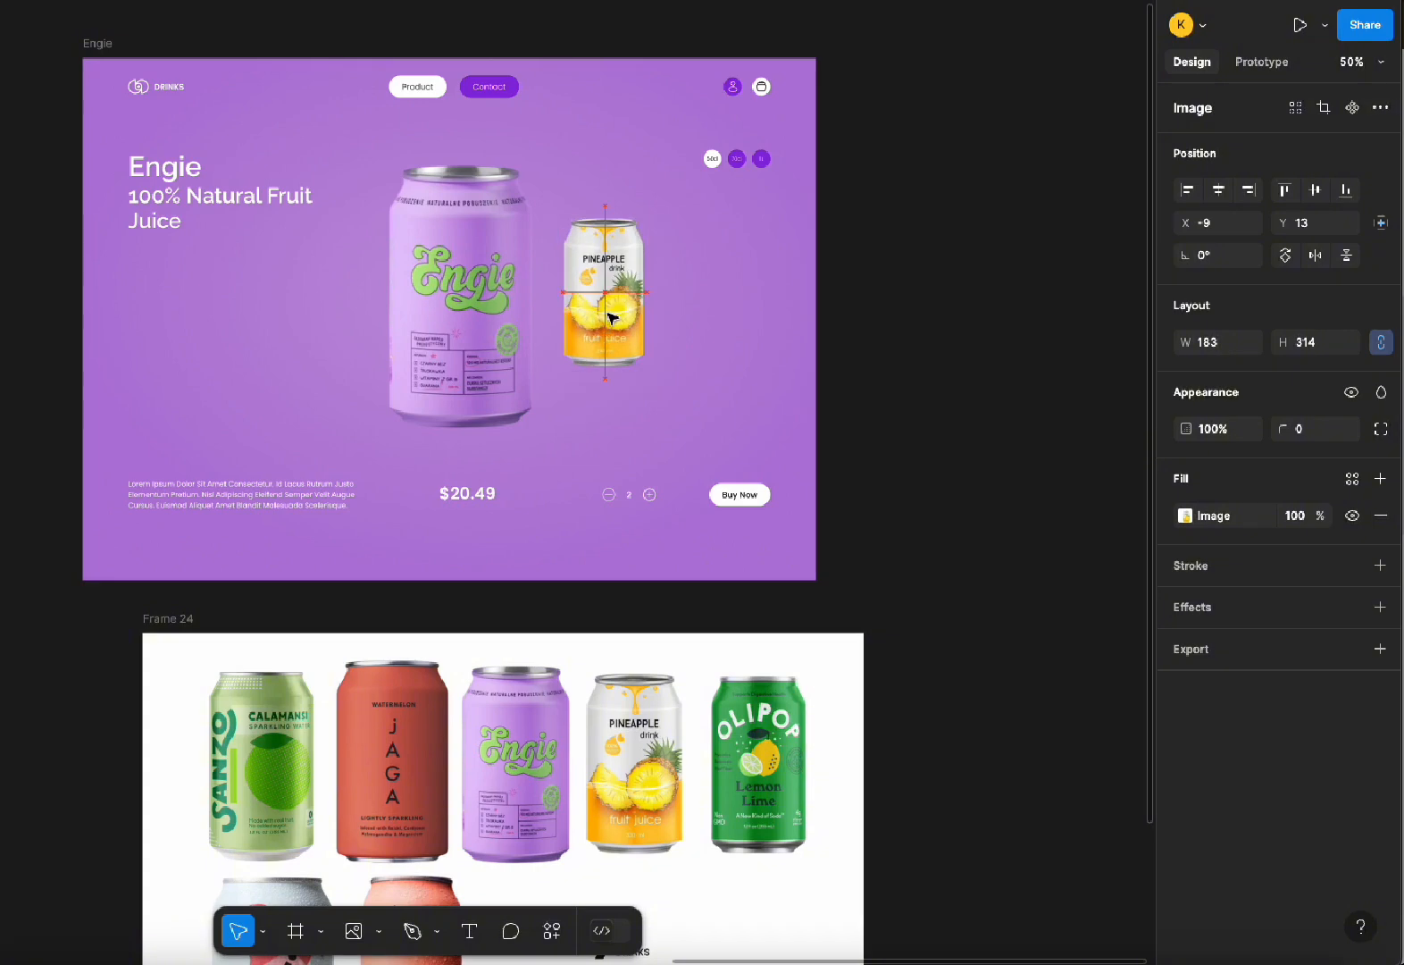
click(674, 323)
click(617, 223)
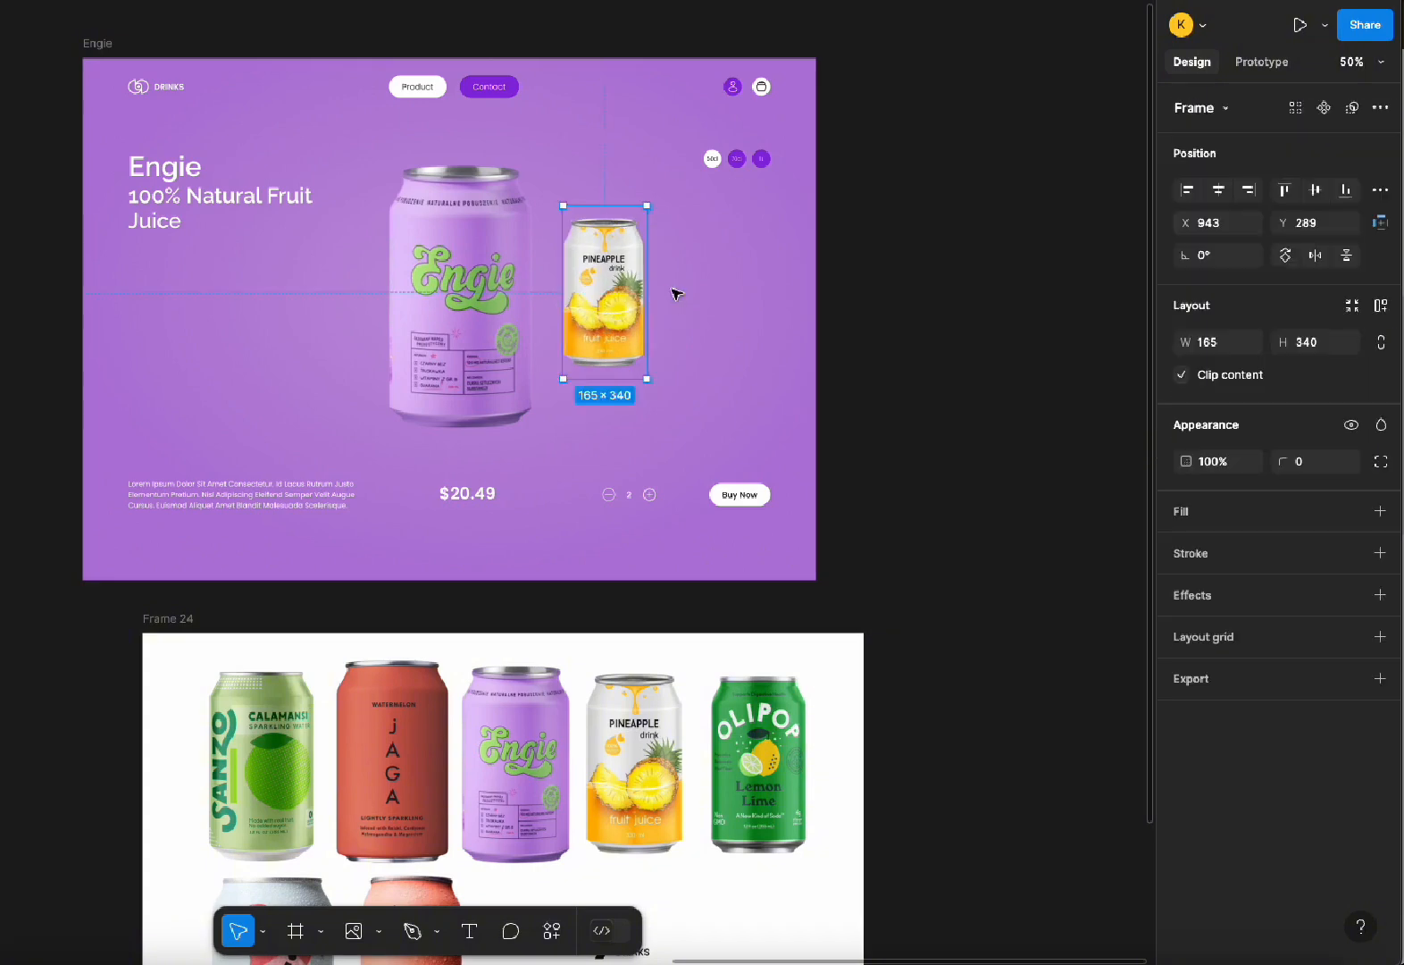
click(686, 293)
click(610, 278)
click(689, 318)
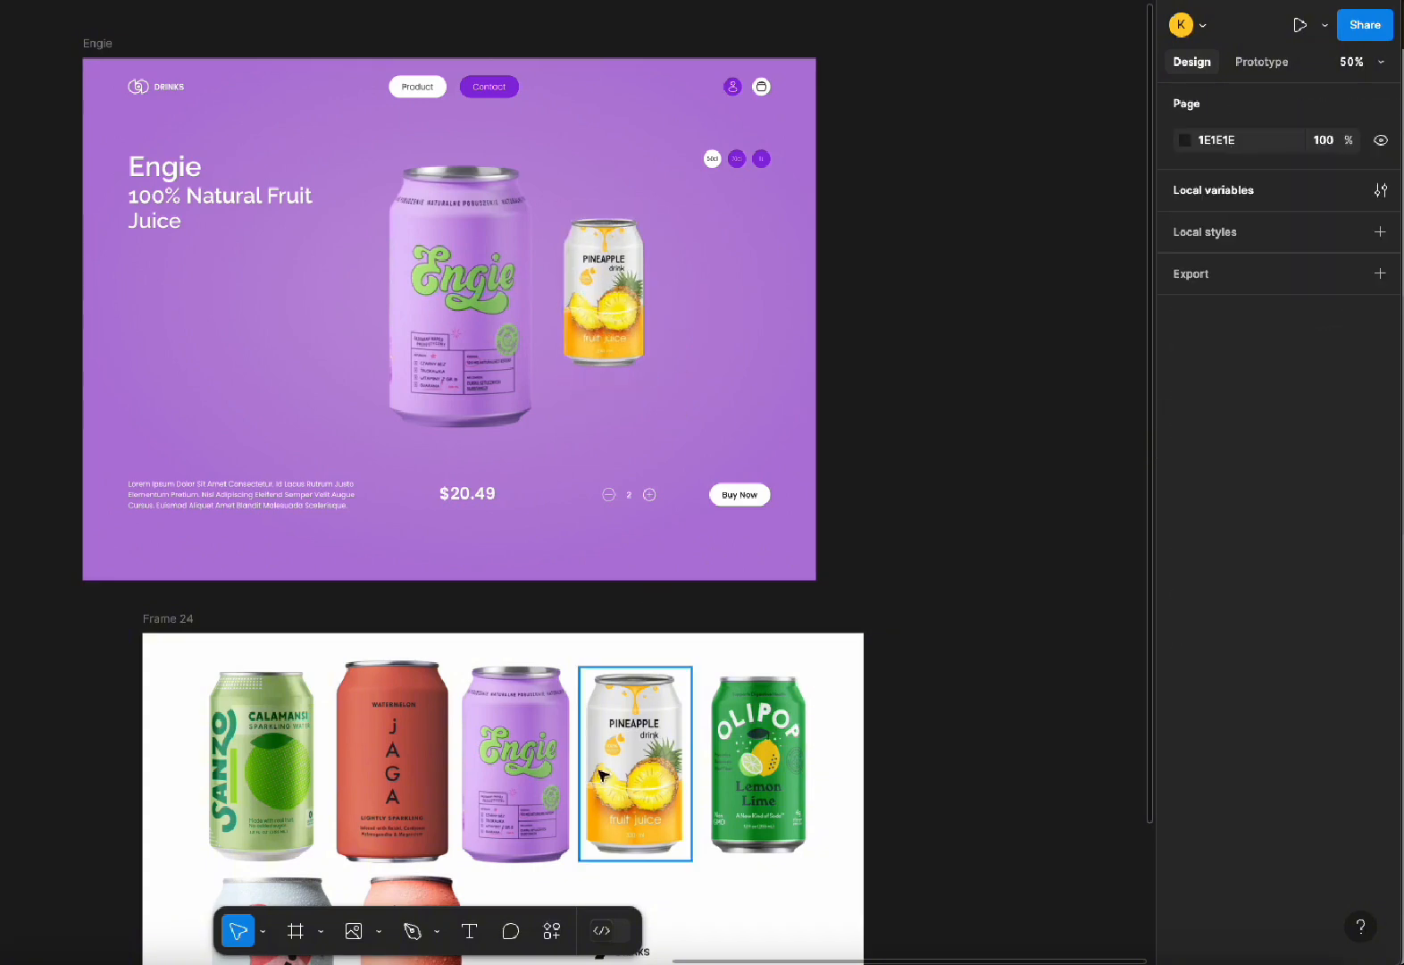
Draw a frame to the right of the pineapple can at about X 1159, Y 335, and size it 134 × 203
click(296, 931)
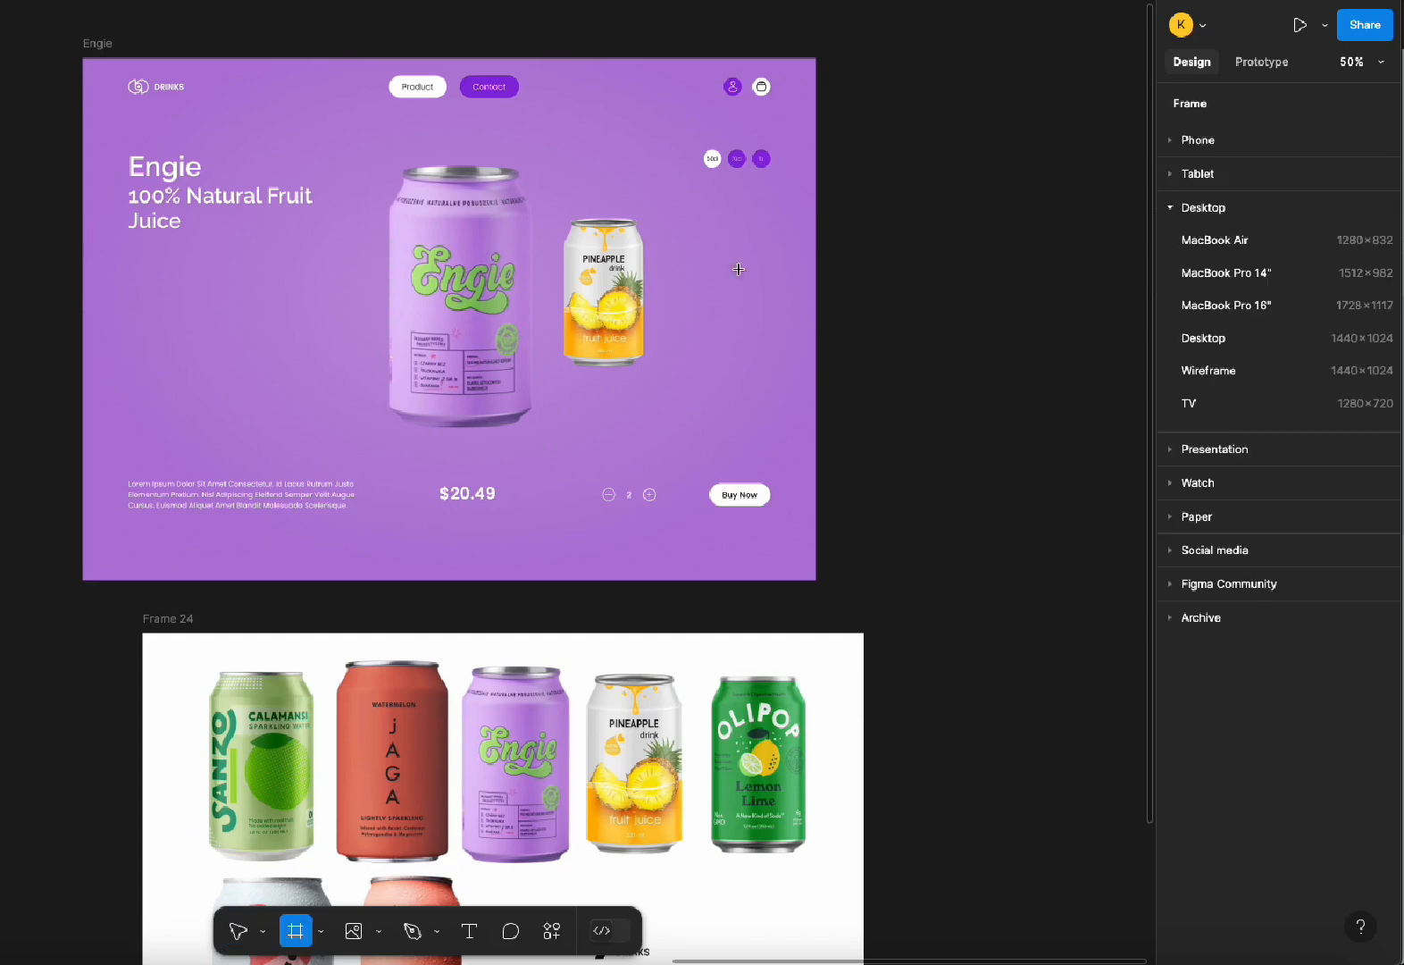
drag(673, 230, 752, 372)
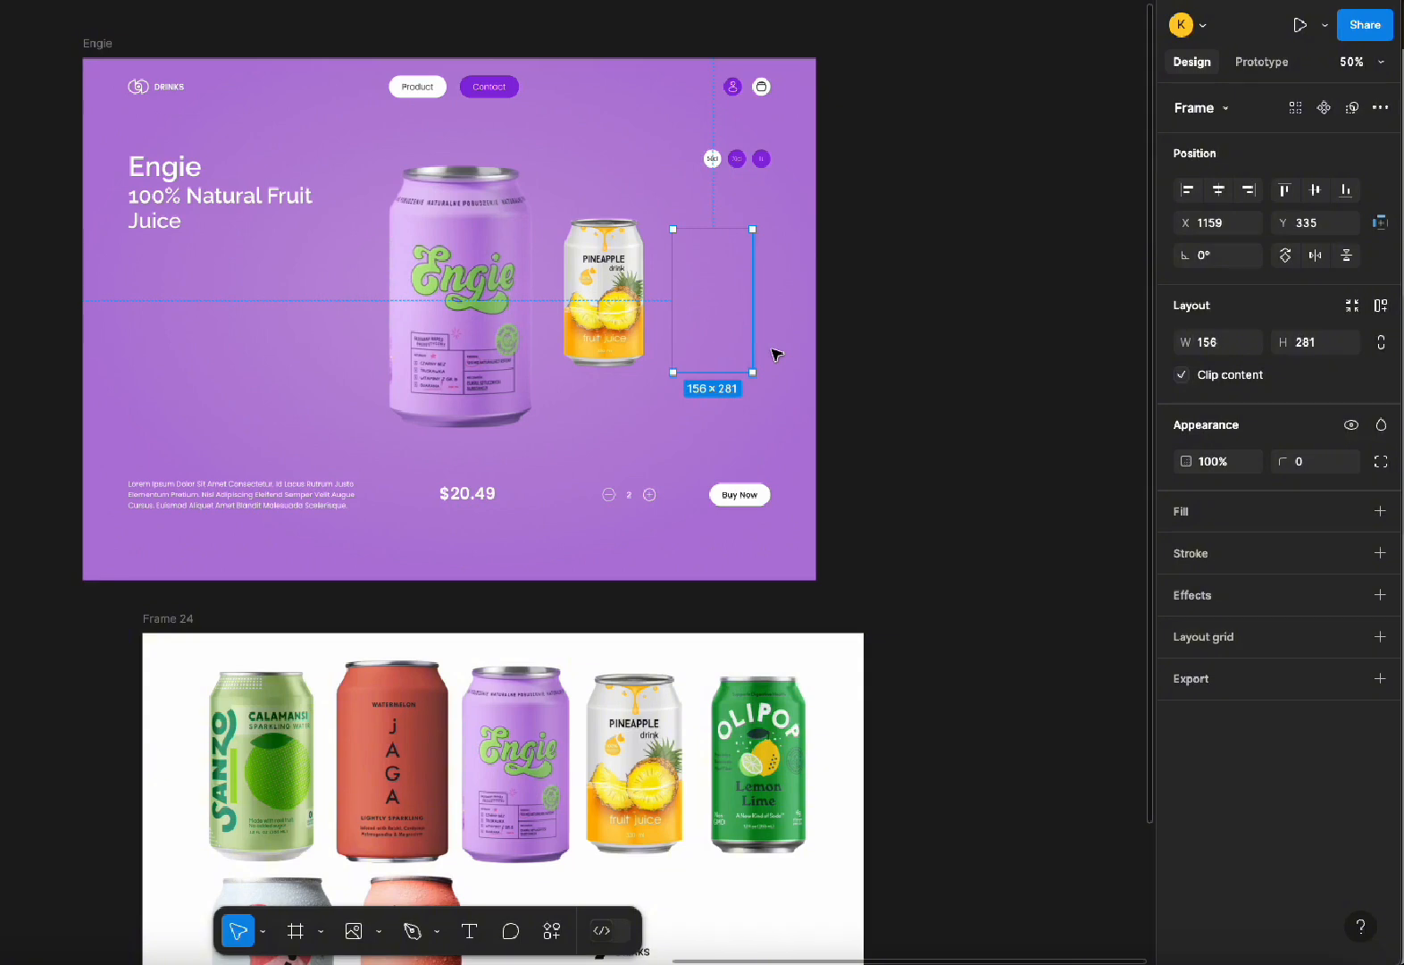
click(1230, 344)
text(134)
key(Tab)
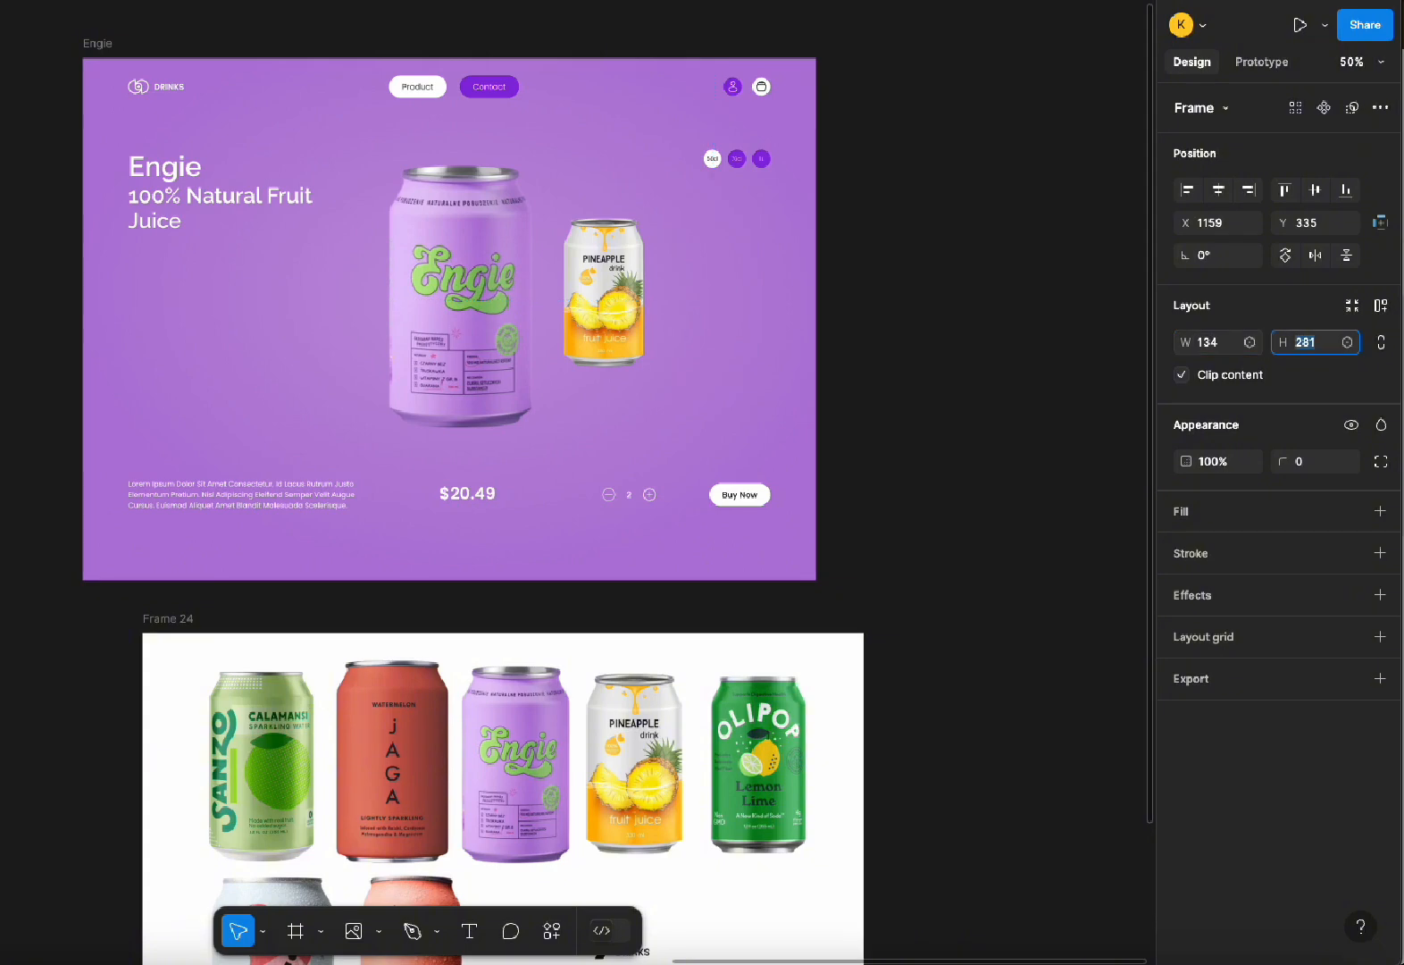
text(203)
key(Return)
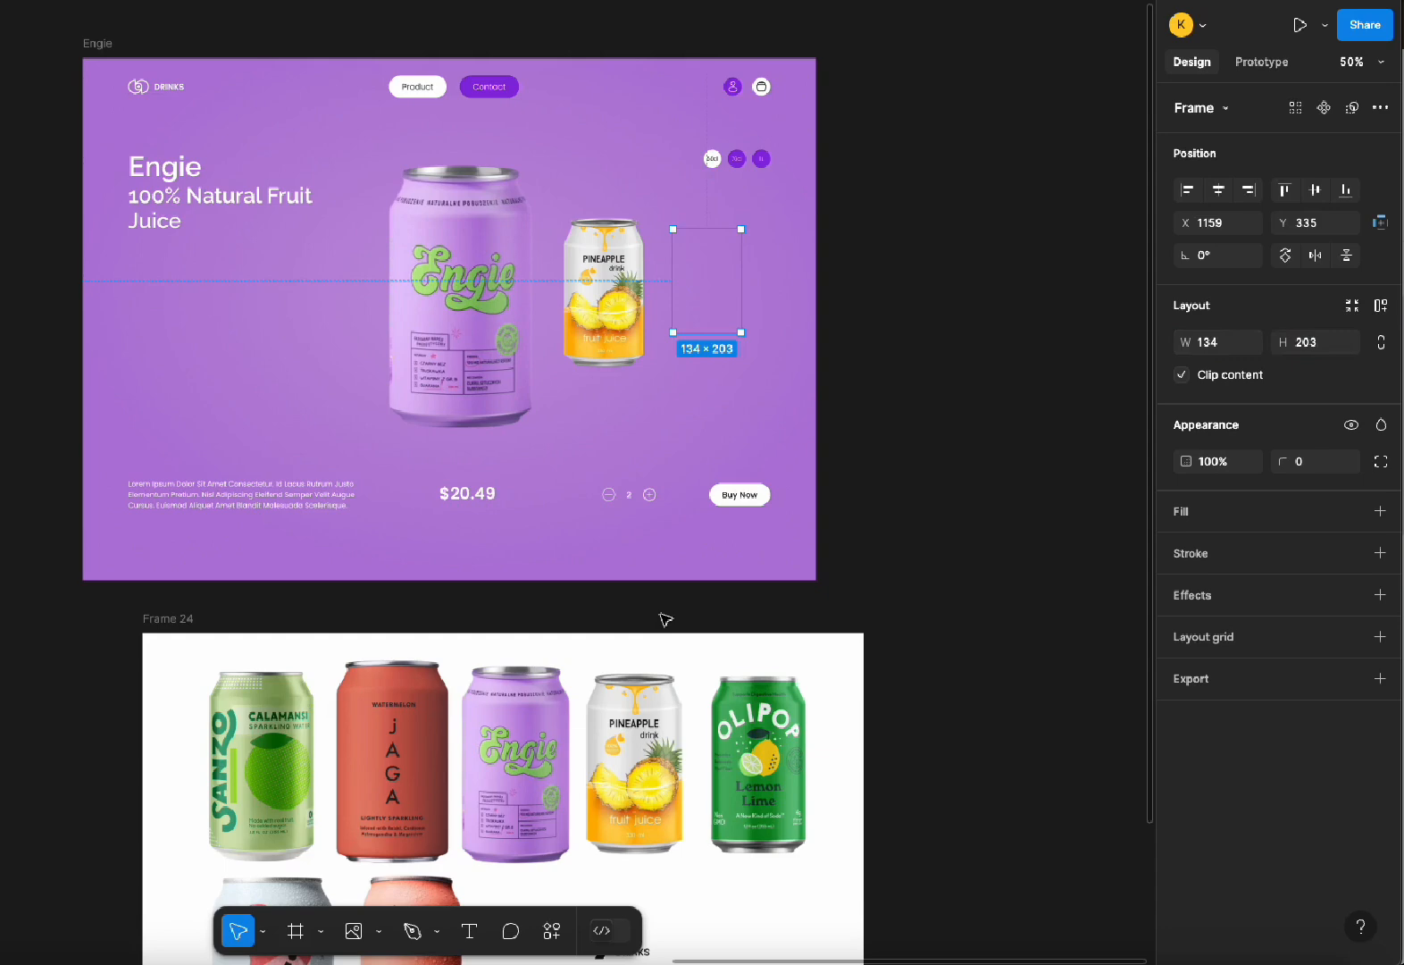
Copy the green Olipop can from Frame 24 onto the Engie page, near the 134 × 203 frame
click(774, 796)
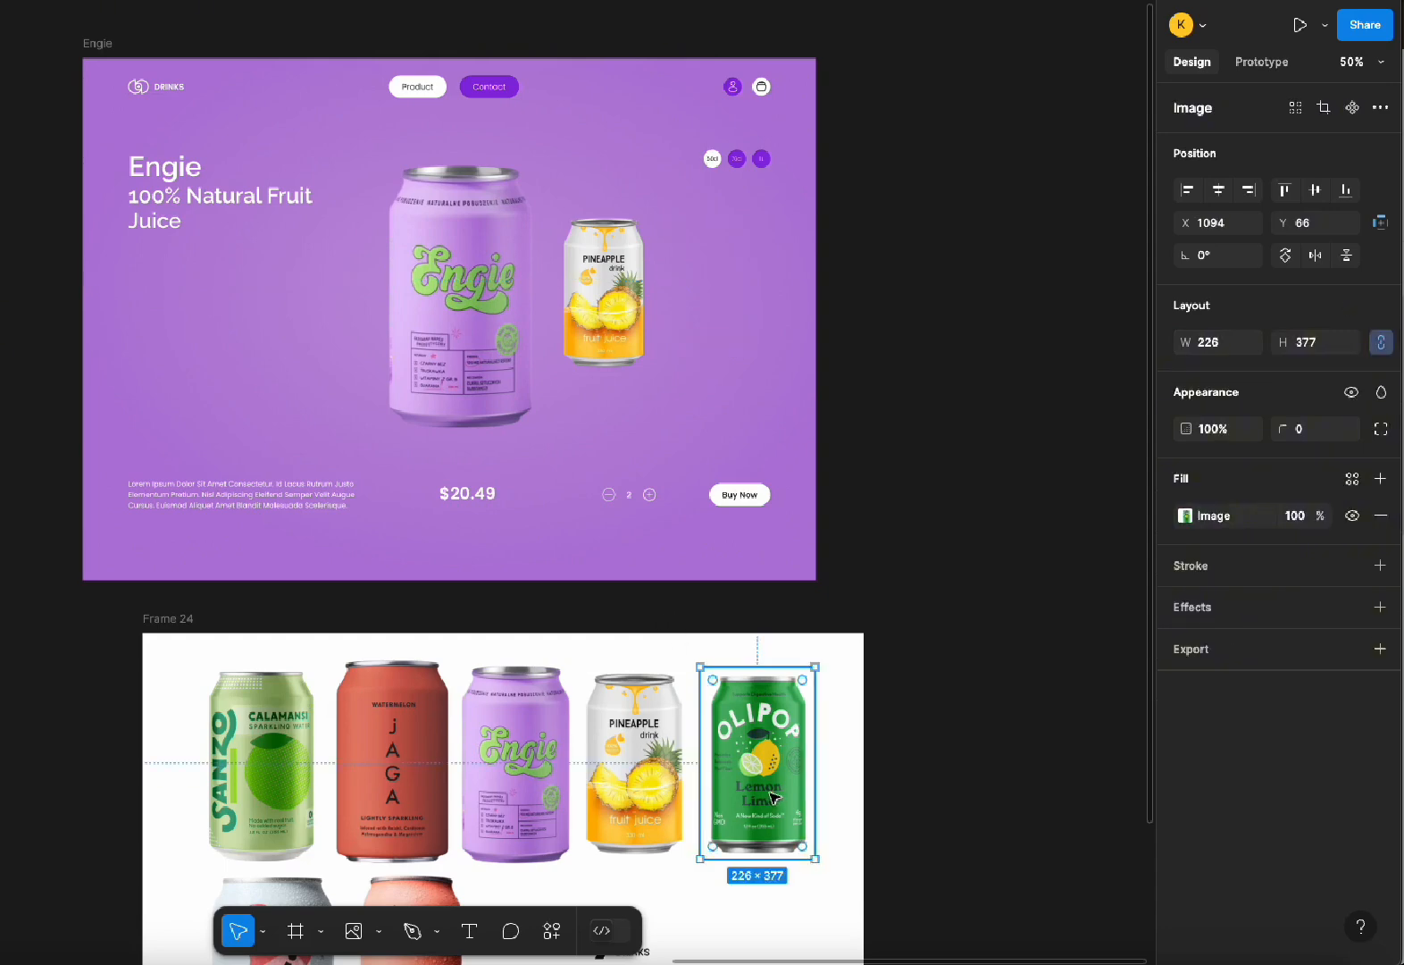
drag(774, 796, 740, 435)
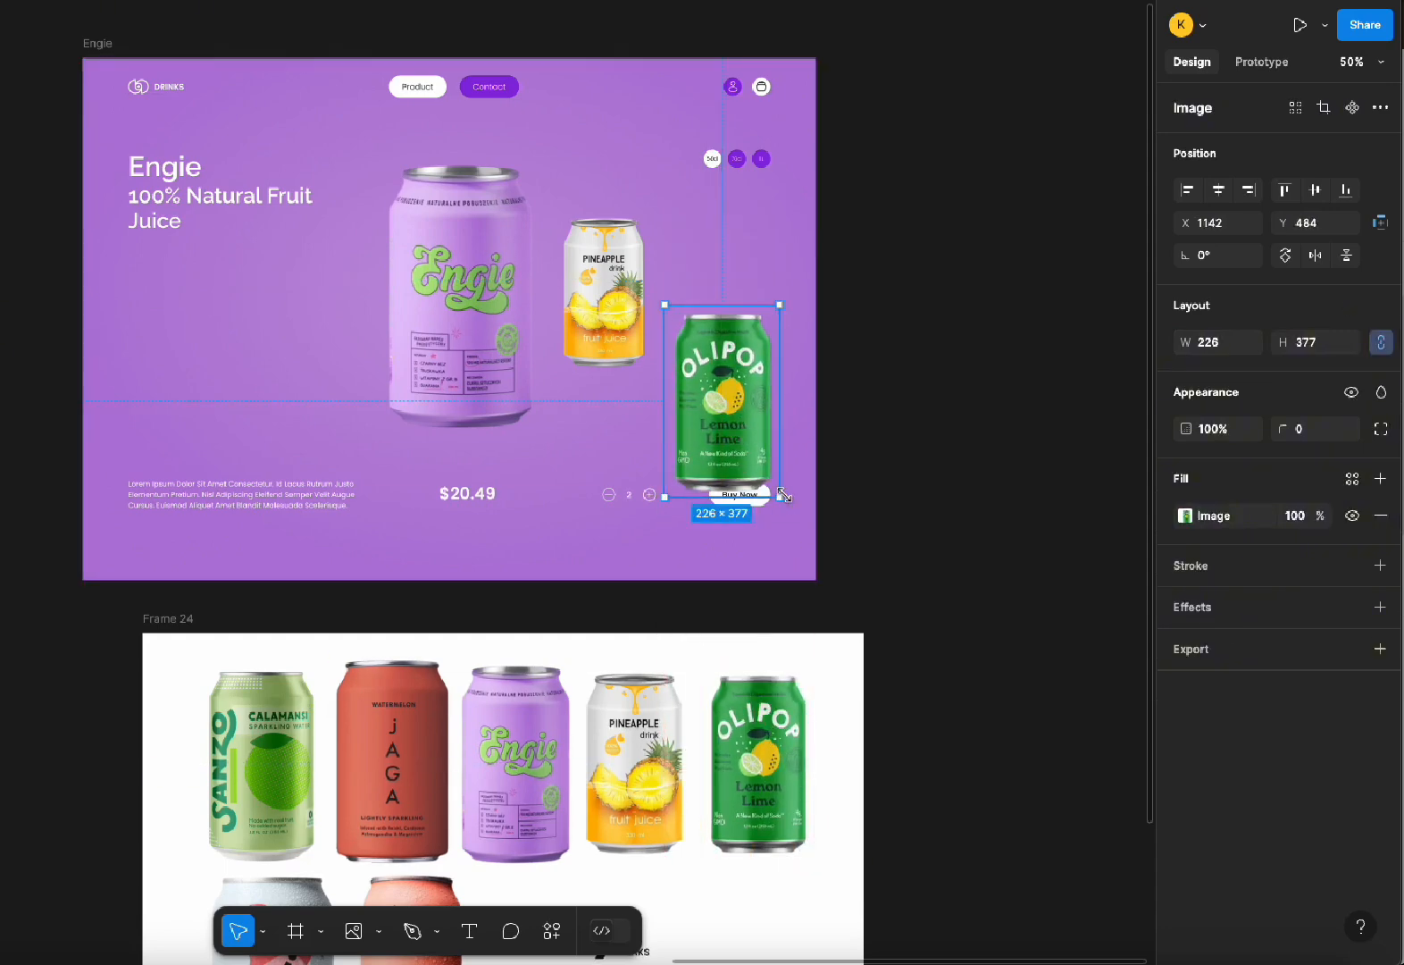
Scale down the Olipop can image and place it in the 134 × 203 frame right of the pineapple can
drag(779, 496, 702, 294)
click(771, 330)
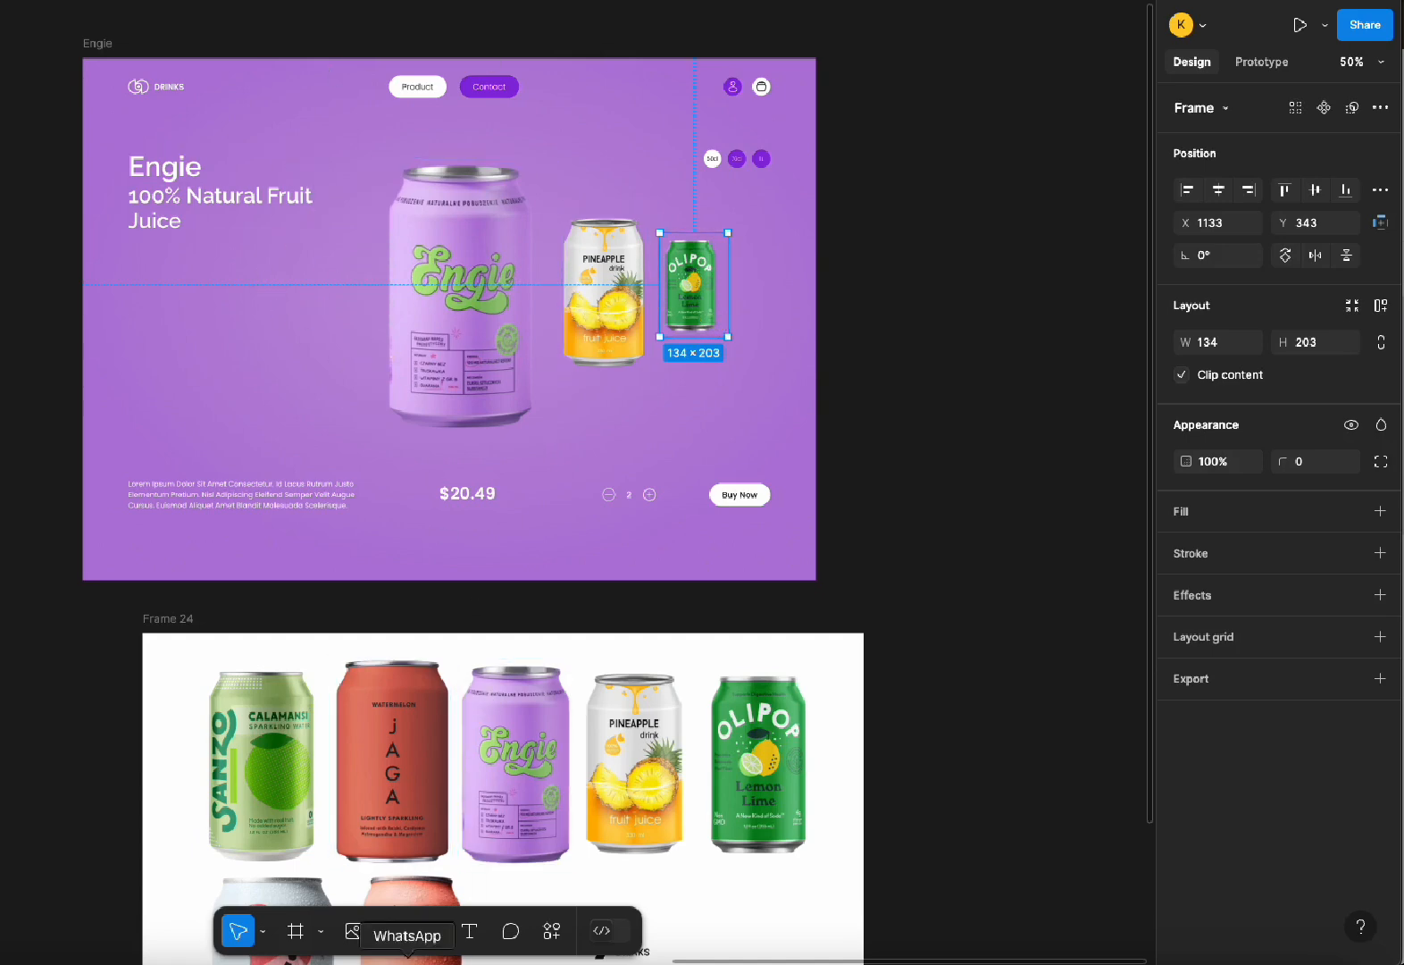
click(298, 931)
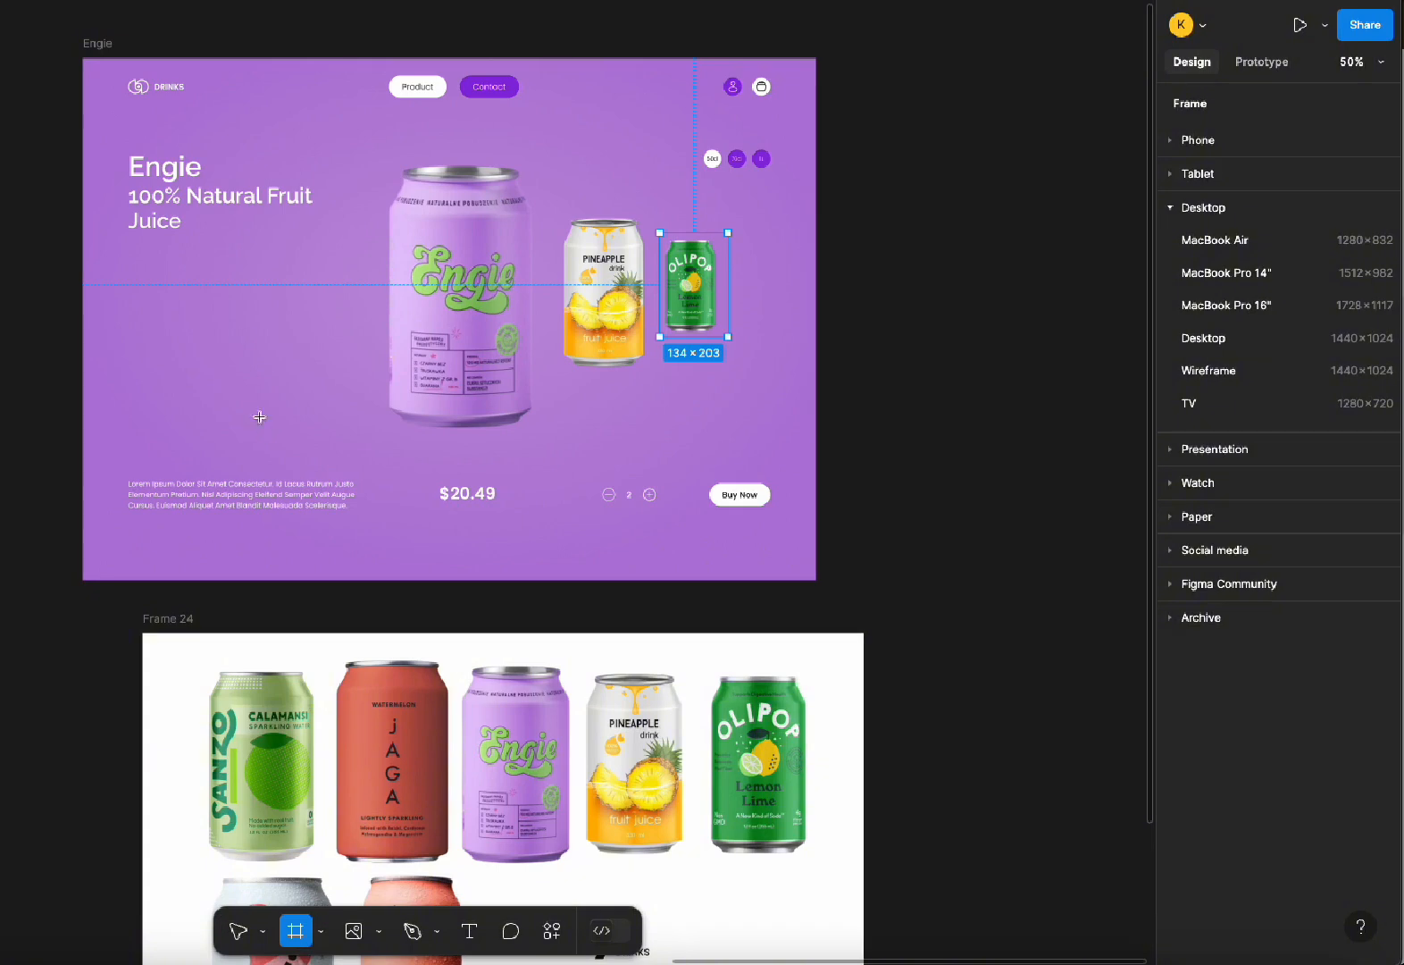
drag(129, 234, 351, 399)
drag(350, 398, 350, 398)
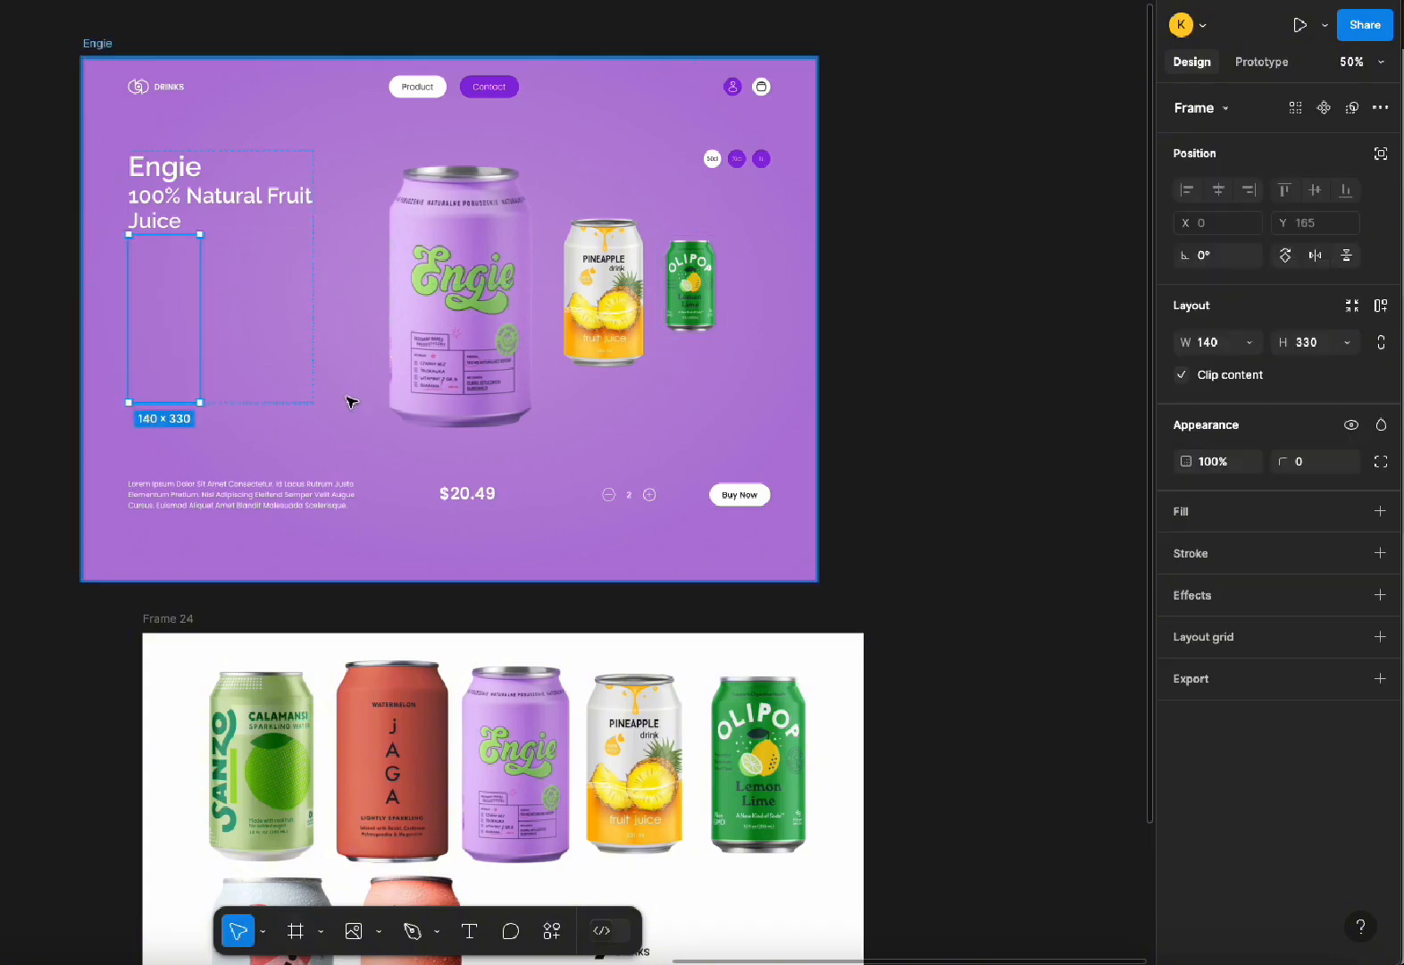
key(ctrl+z)
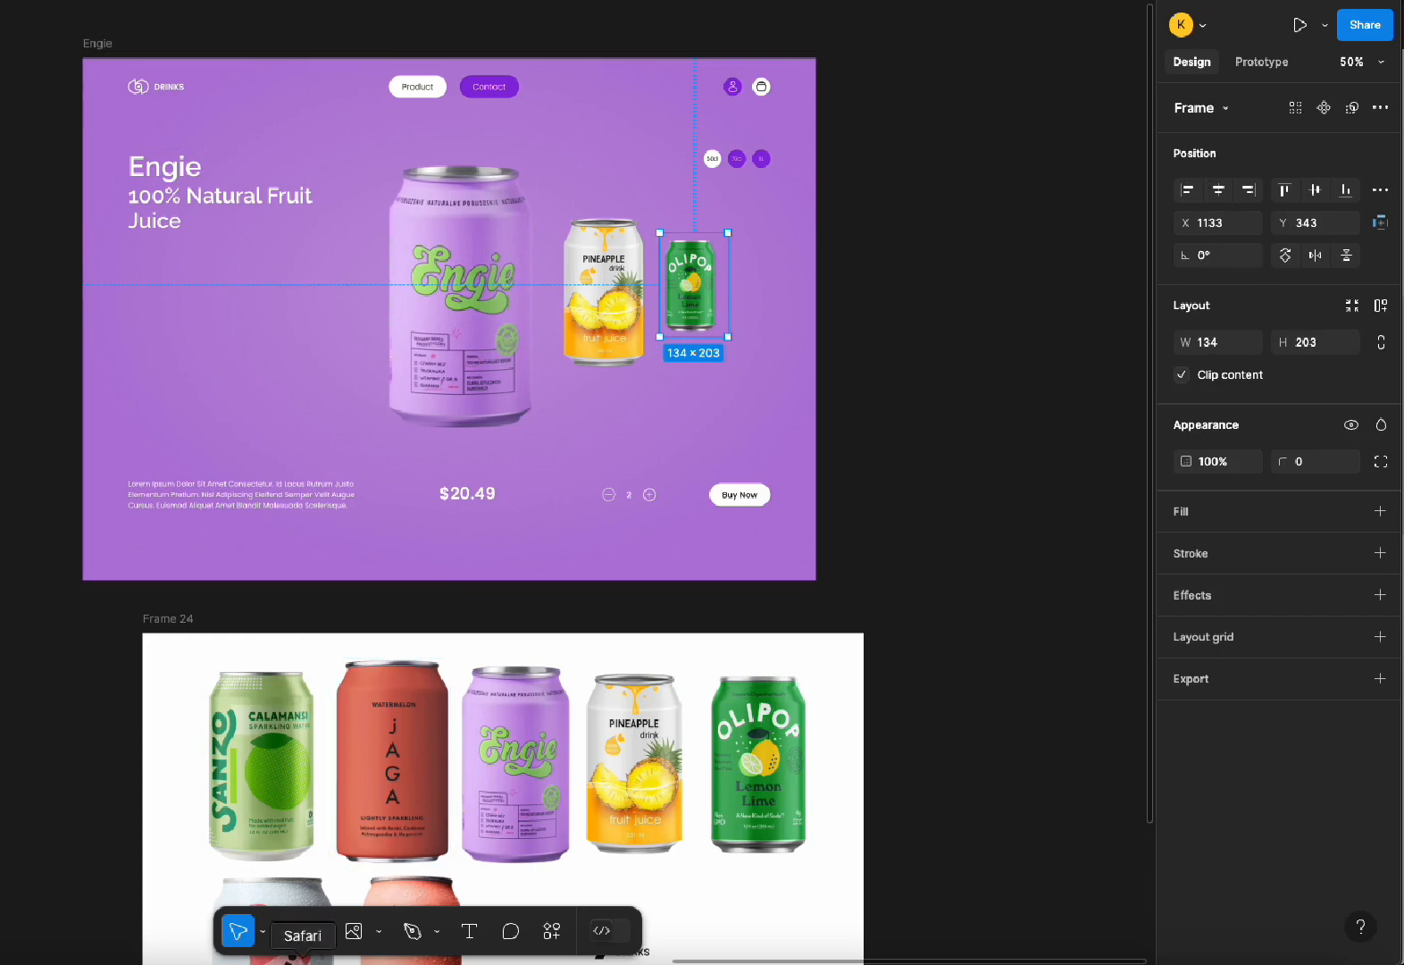
Draw a frame about 188 × 302 between the heading and the Engie can, and position it just below the heading
click(296, 930)
drag(256, 269, 352, 423)
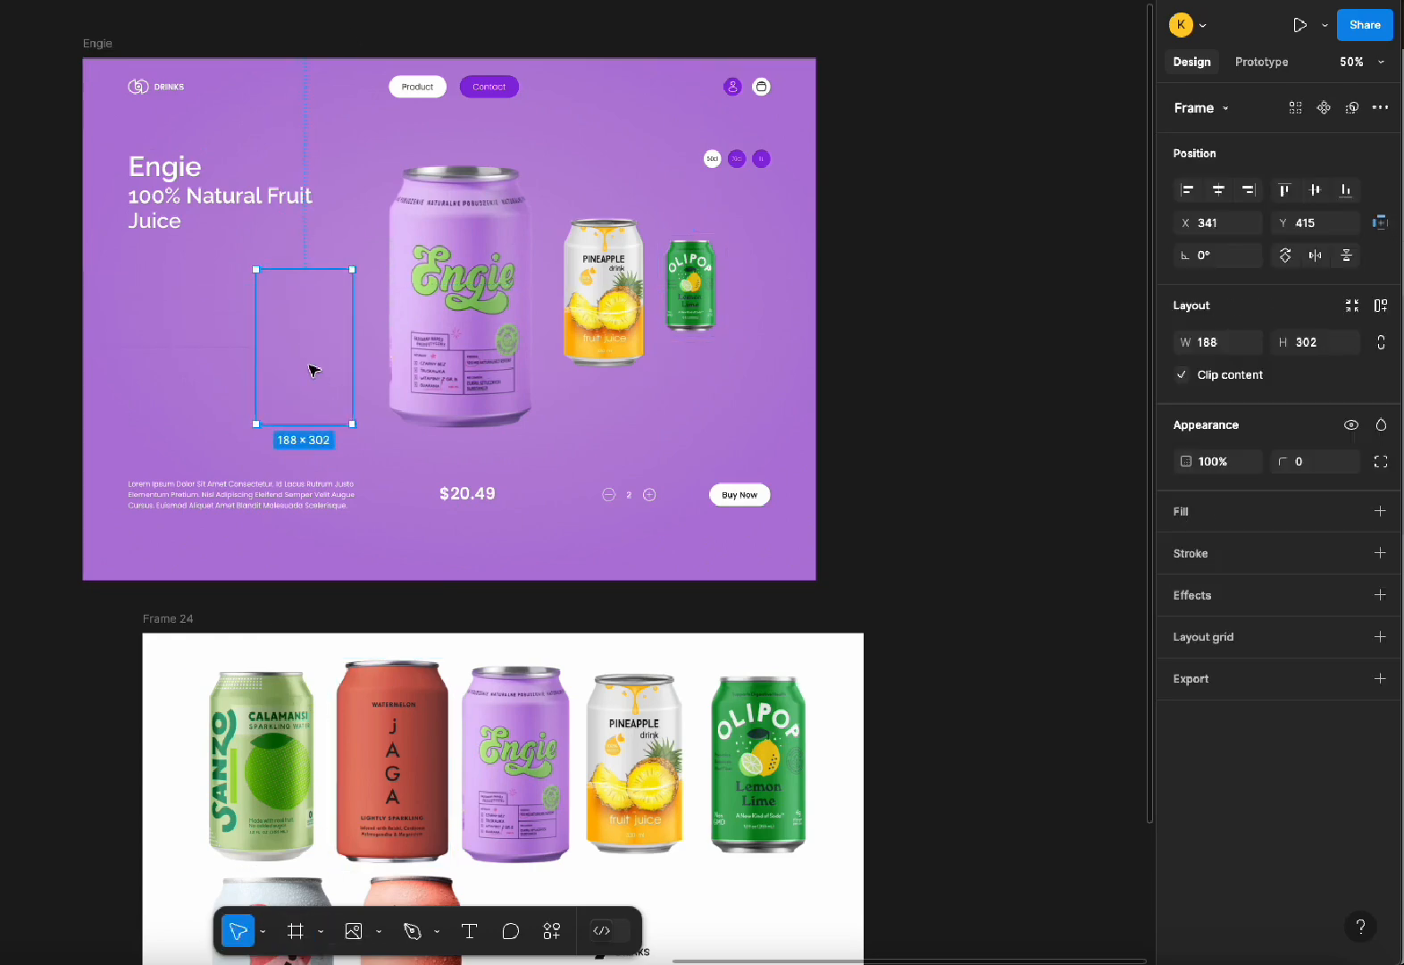
drag(310, 366, 317, 325)
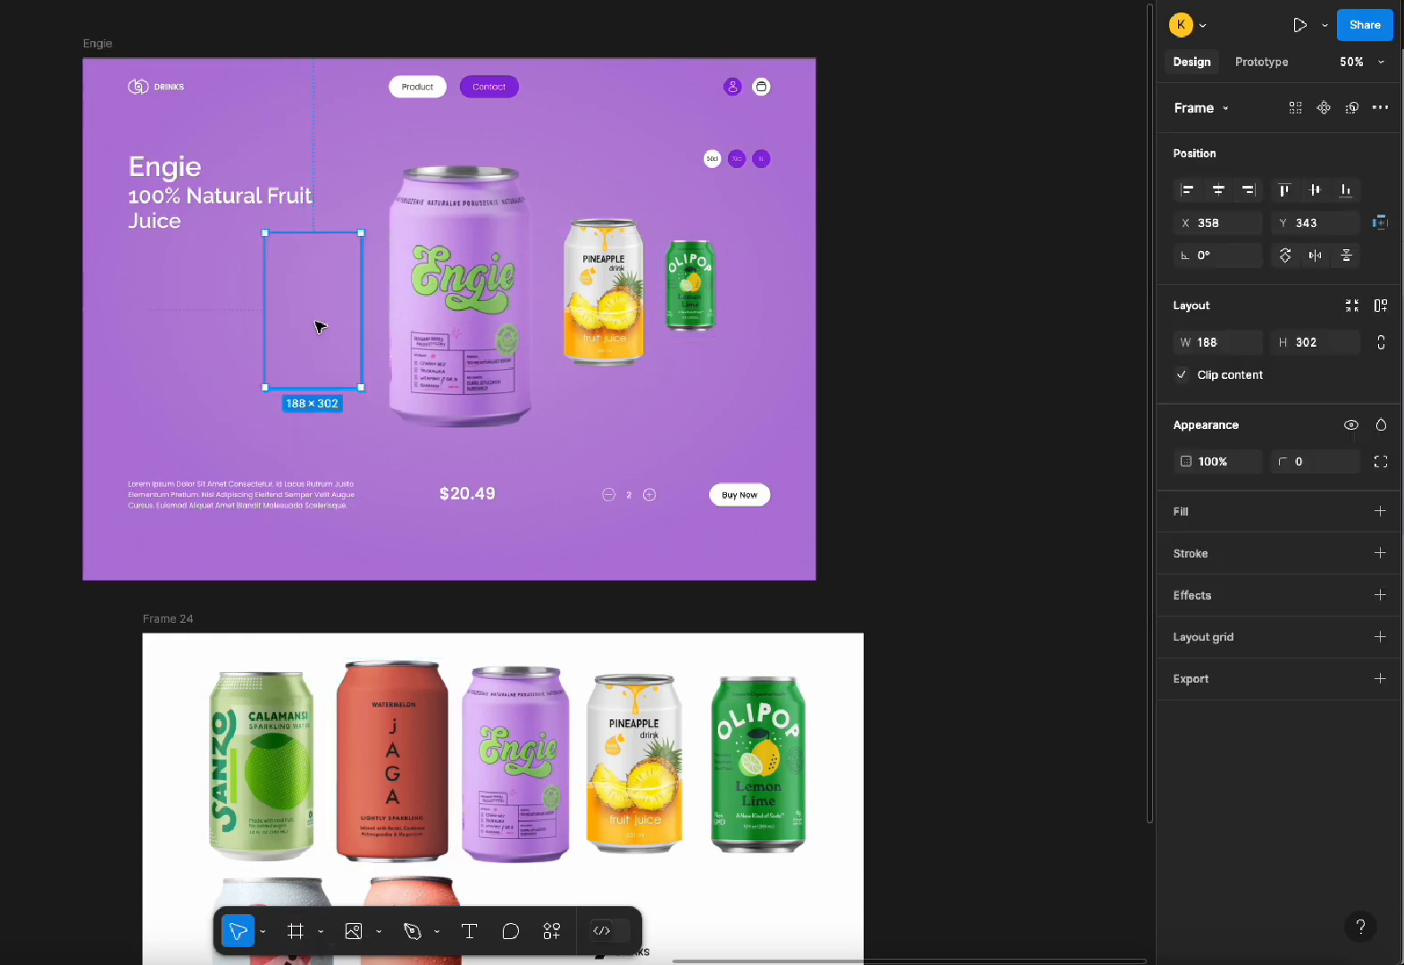
Check the pineapple can frame's dimensions and set the new empty frame to 165 × 345
click(601, 303)
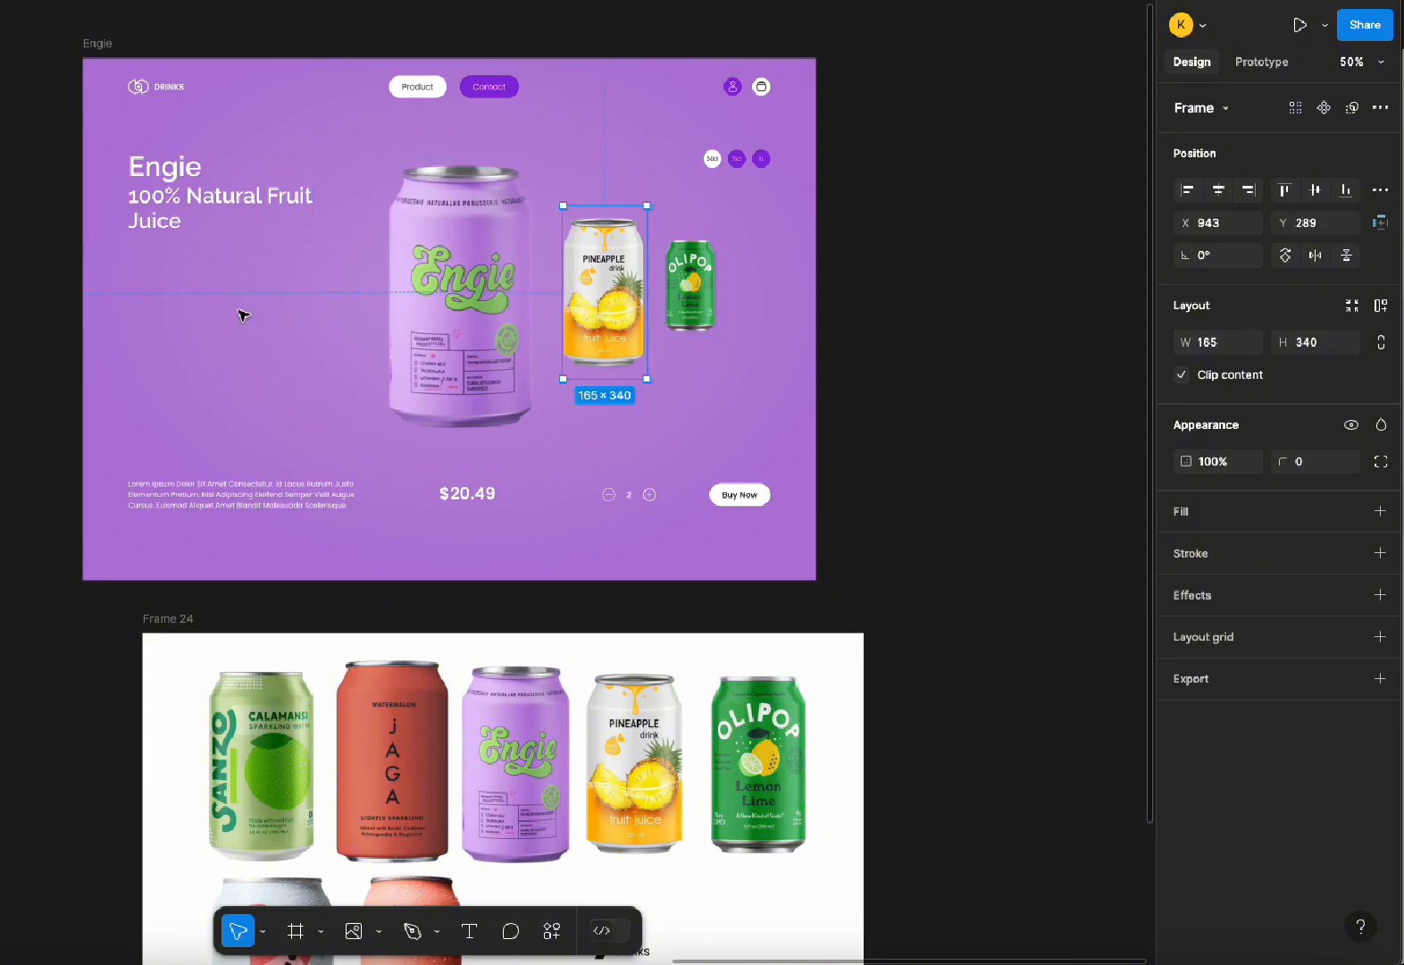
click(326, 313)
click(1224, 351)
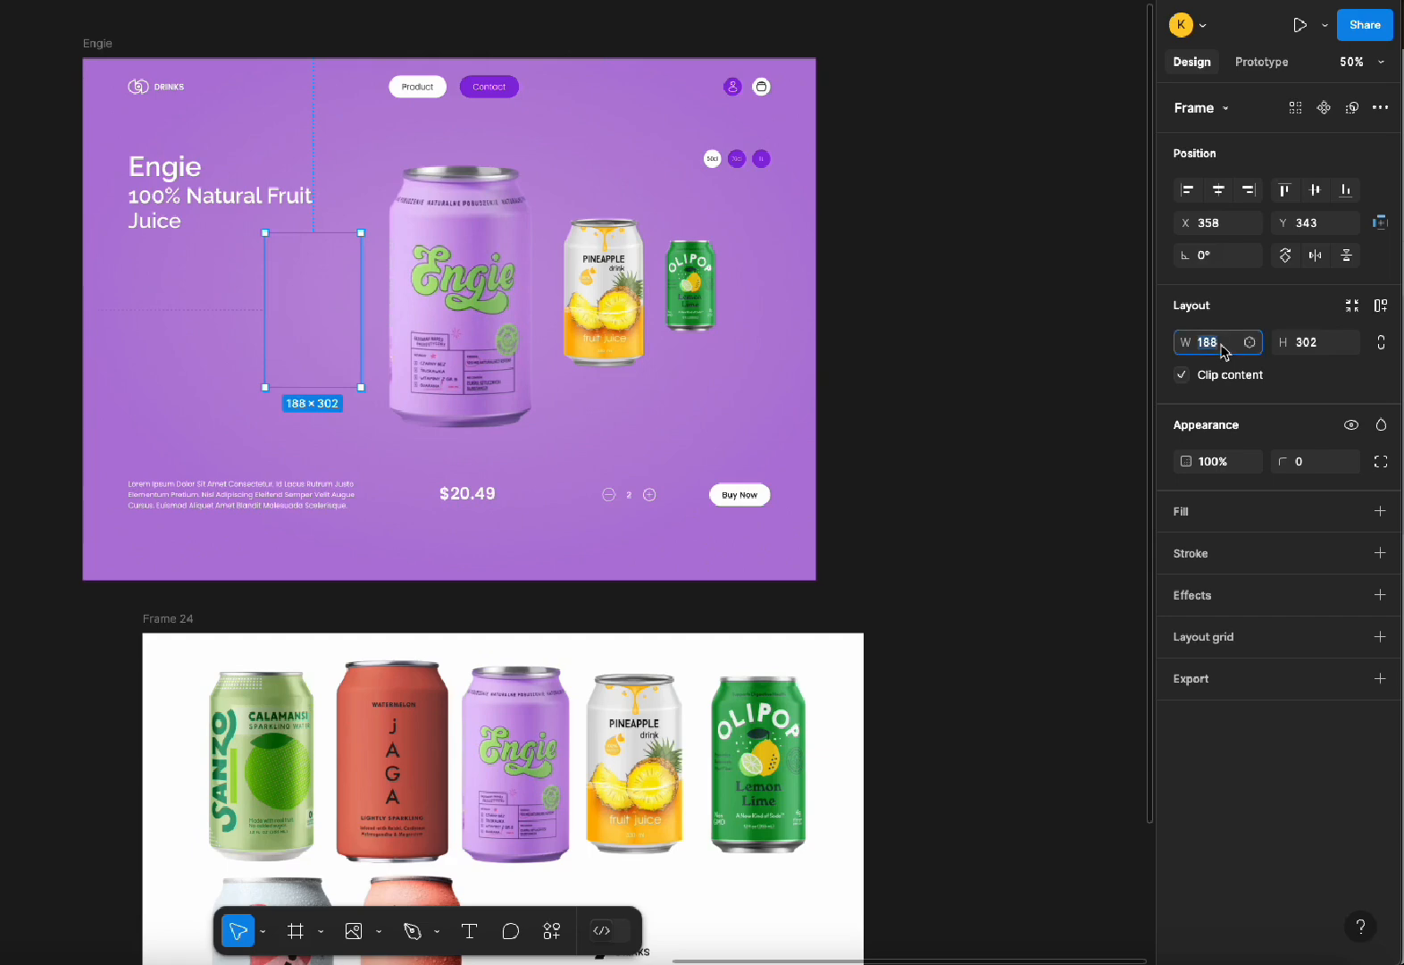
text(165)
key(Tab)
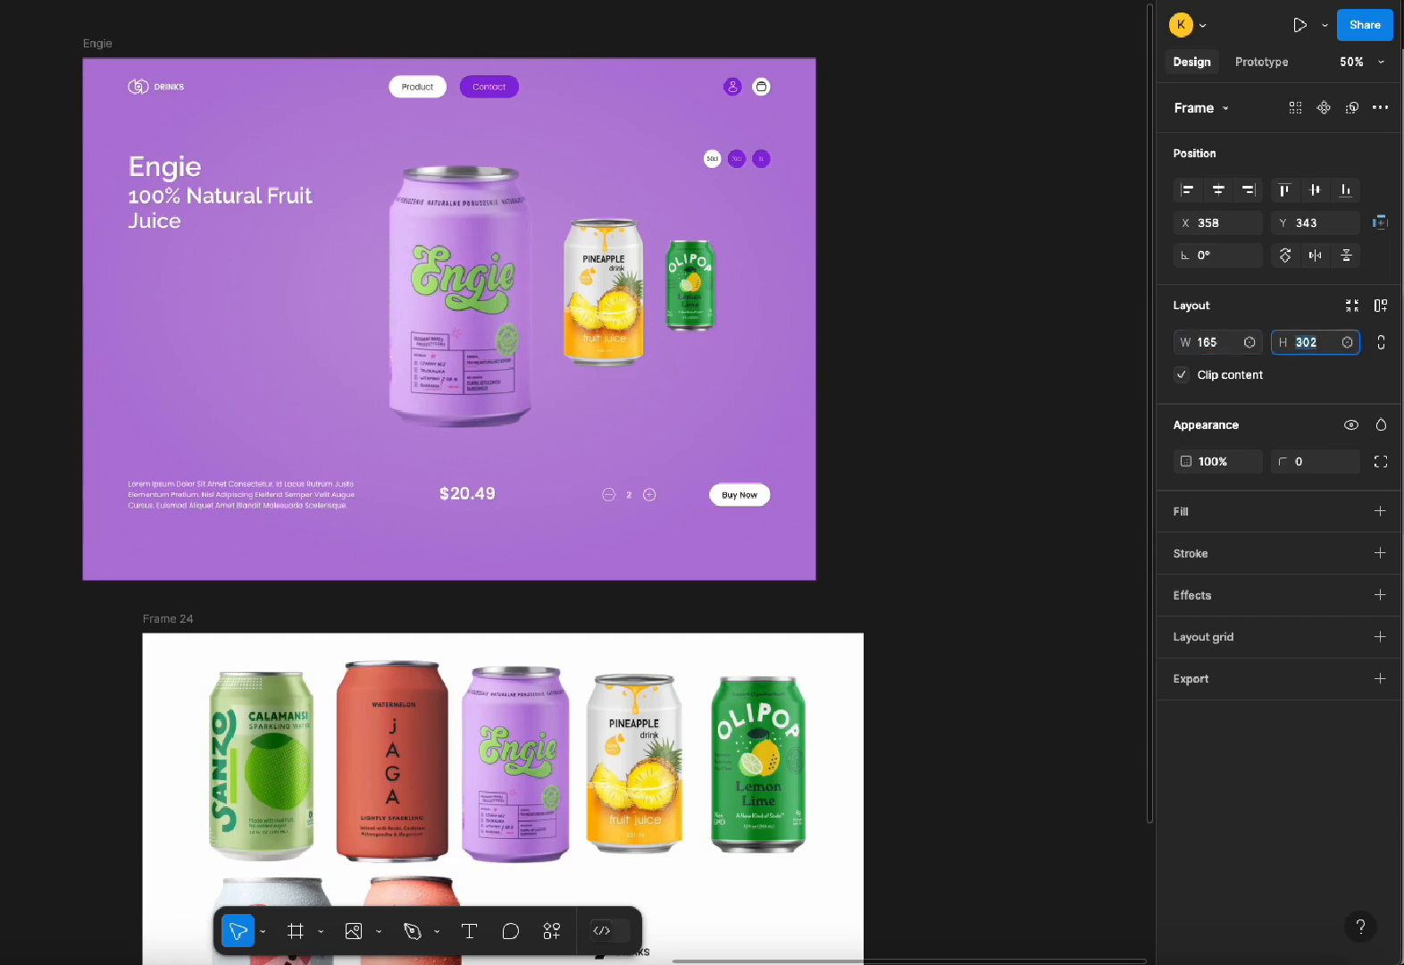
text(3)
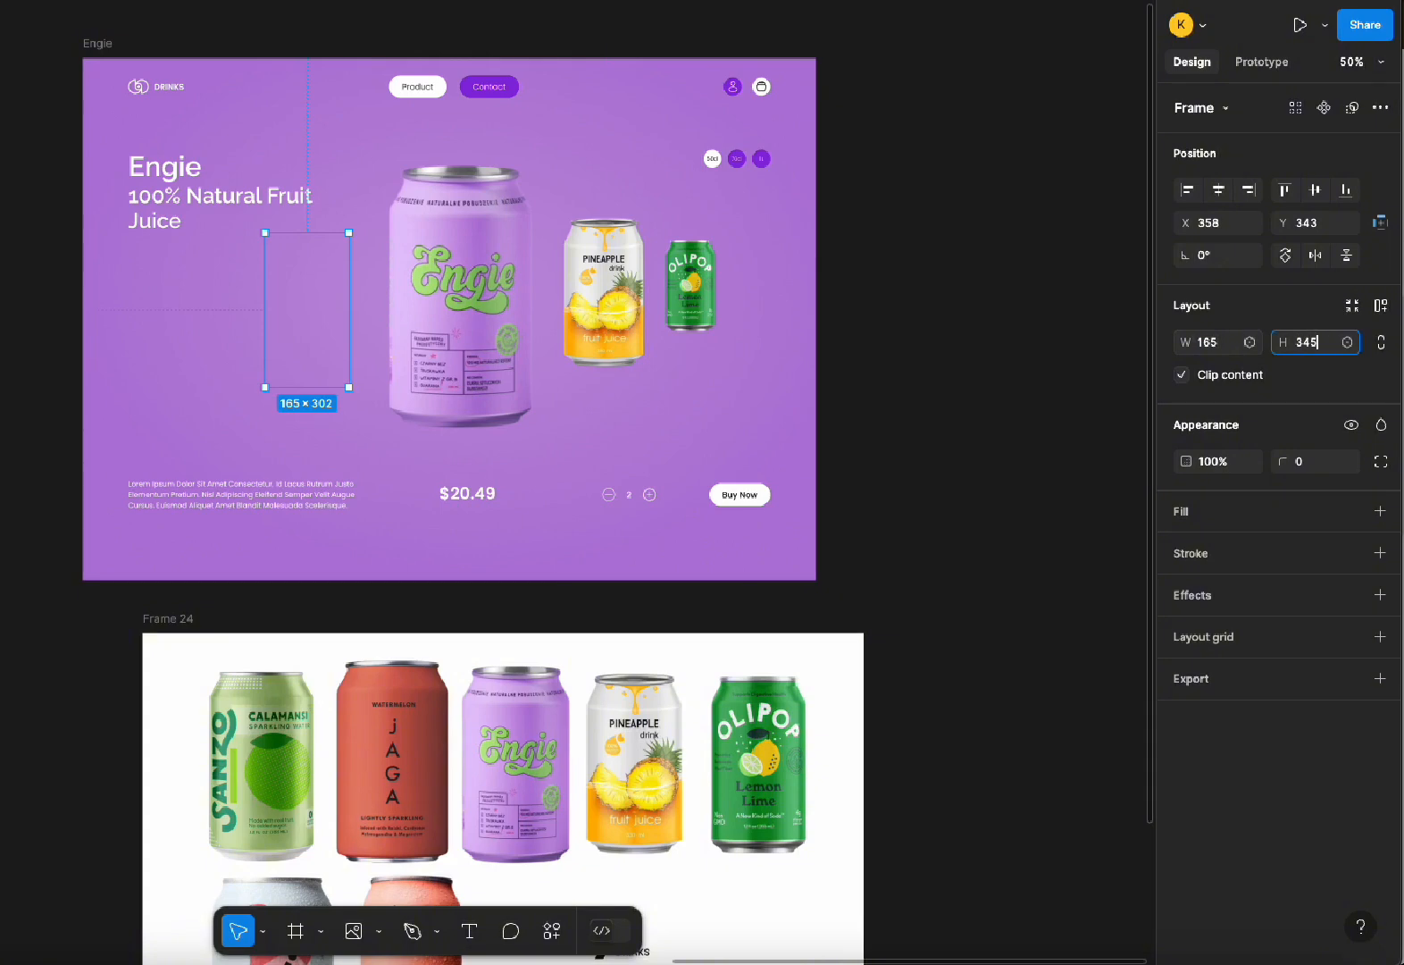
text(45)
key(Return)
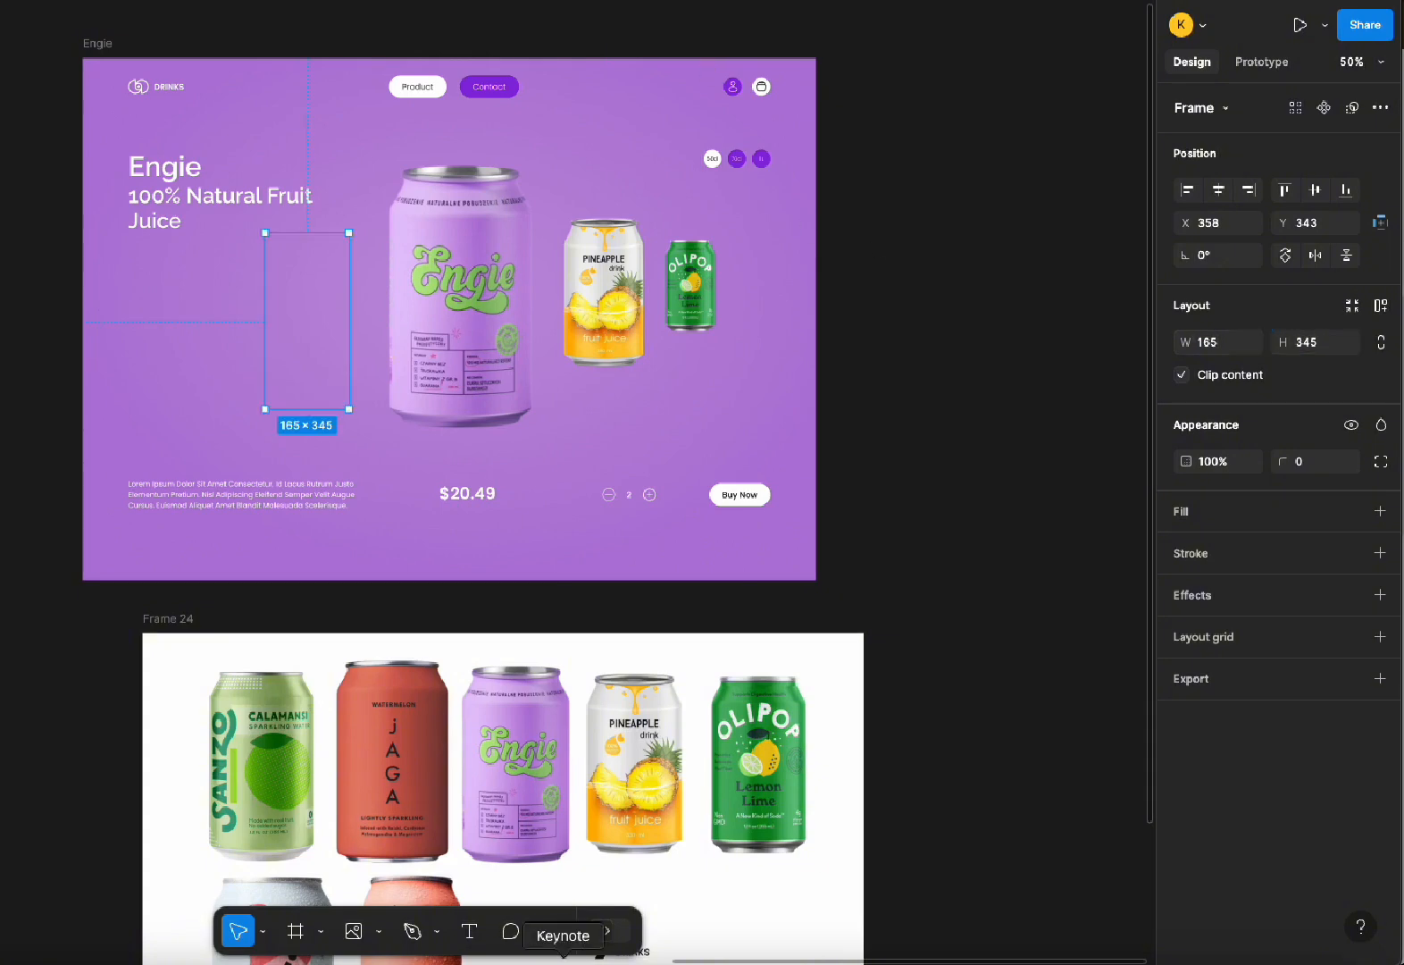
Bring the red JAGA can from Frame 24 into the 165 × 345 frame and scale it down to fit
click(420, 803)
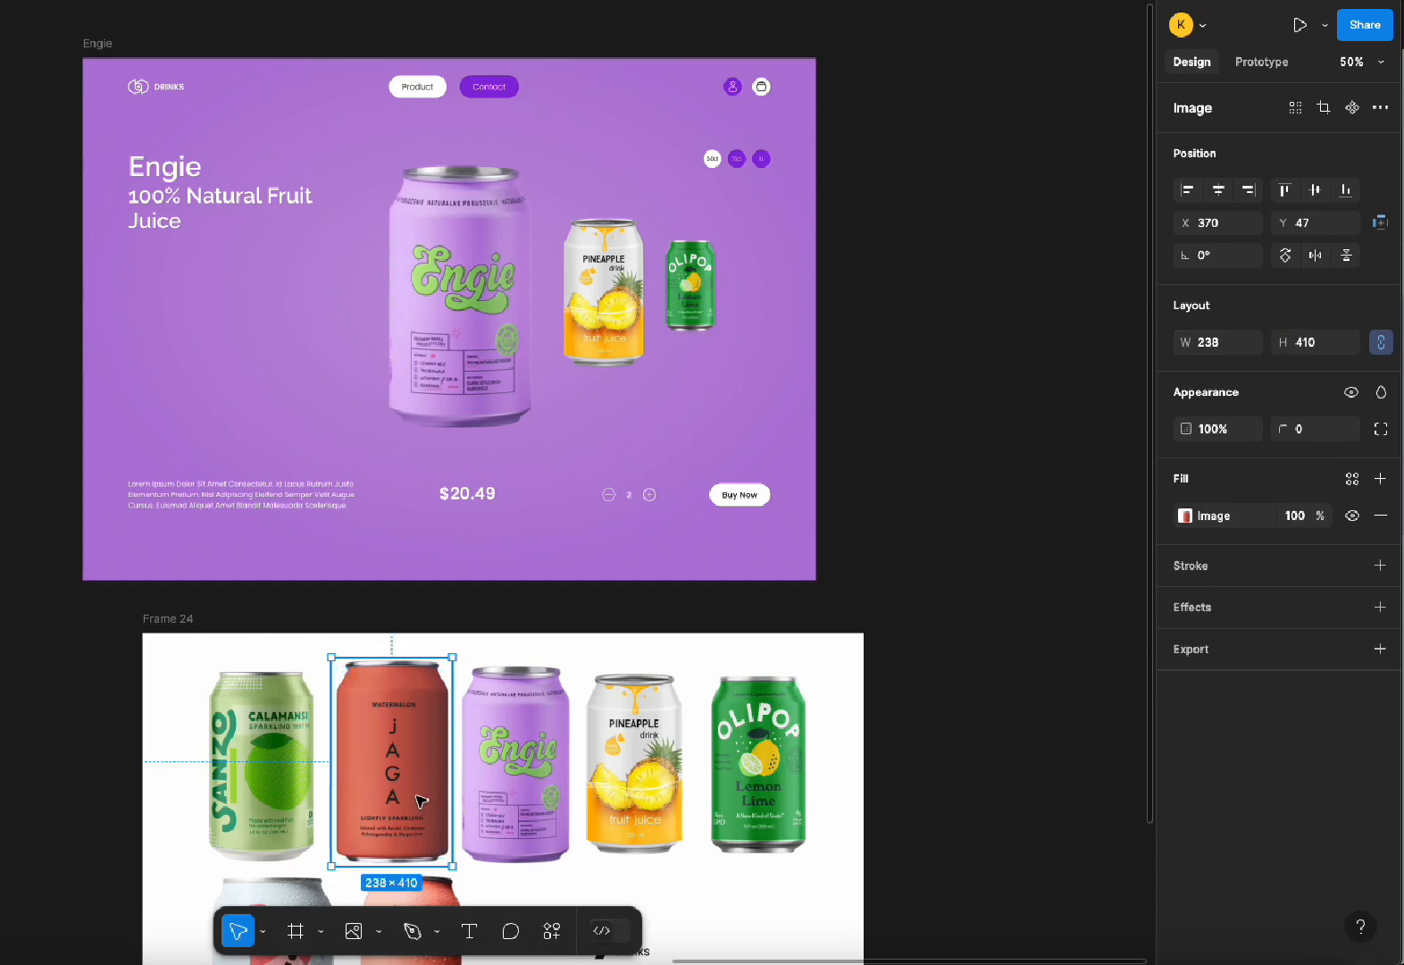
drag(420, 802, 222, 476)
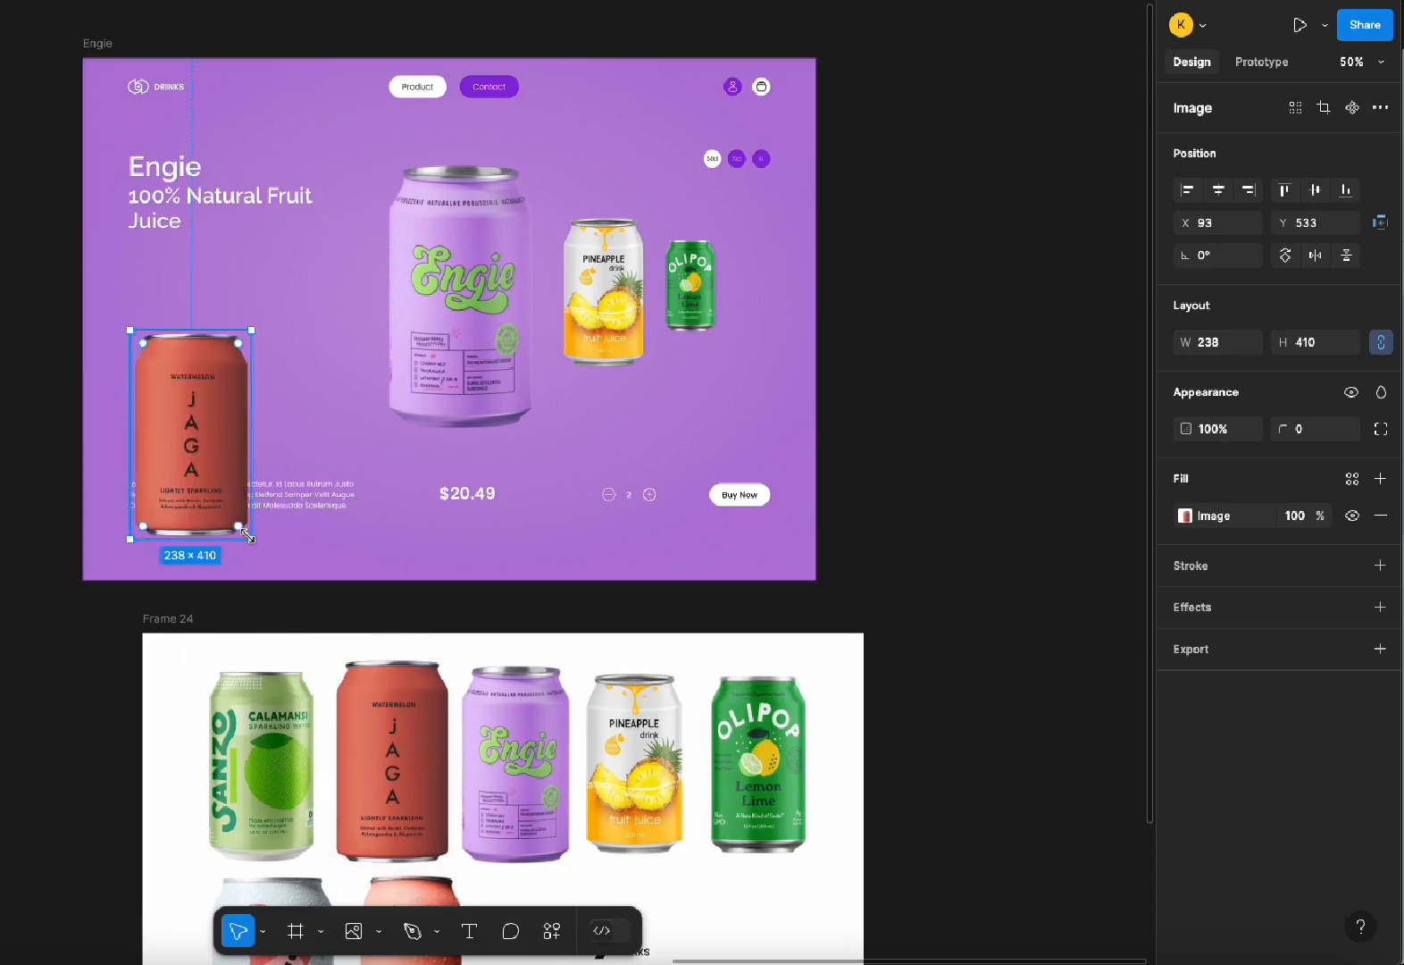
drag(247, 534, 330, 301)
click(207, 384)
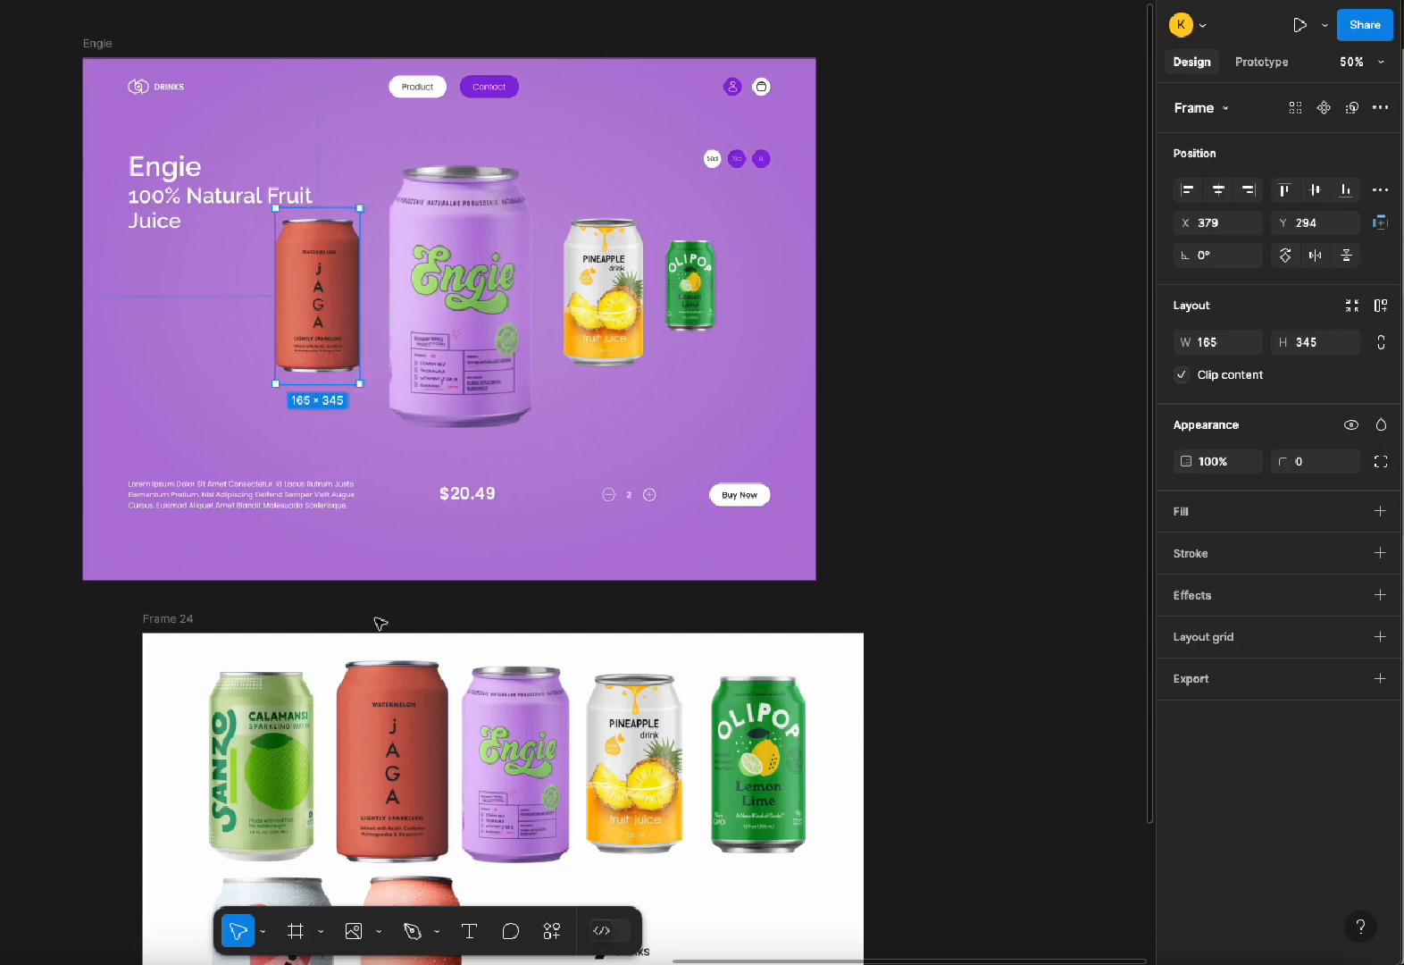
Draw a frame to the left of the JAGA can and size it to 134 × 203 to match the Olipop frame
click(296, 931)
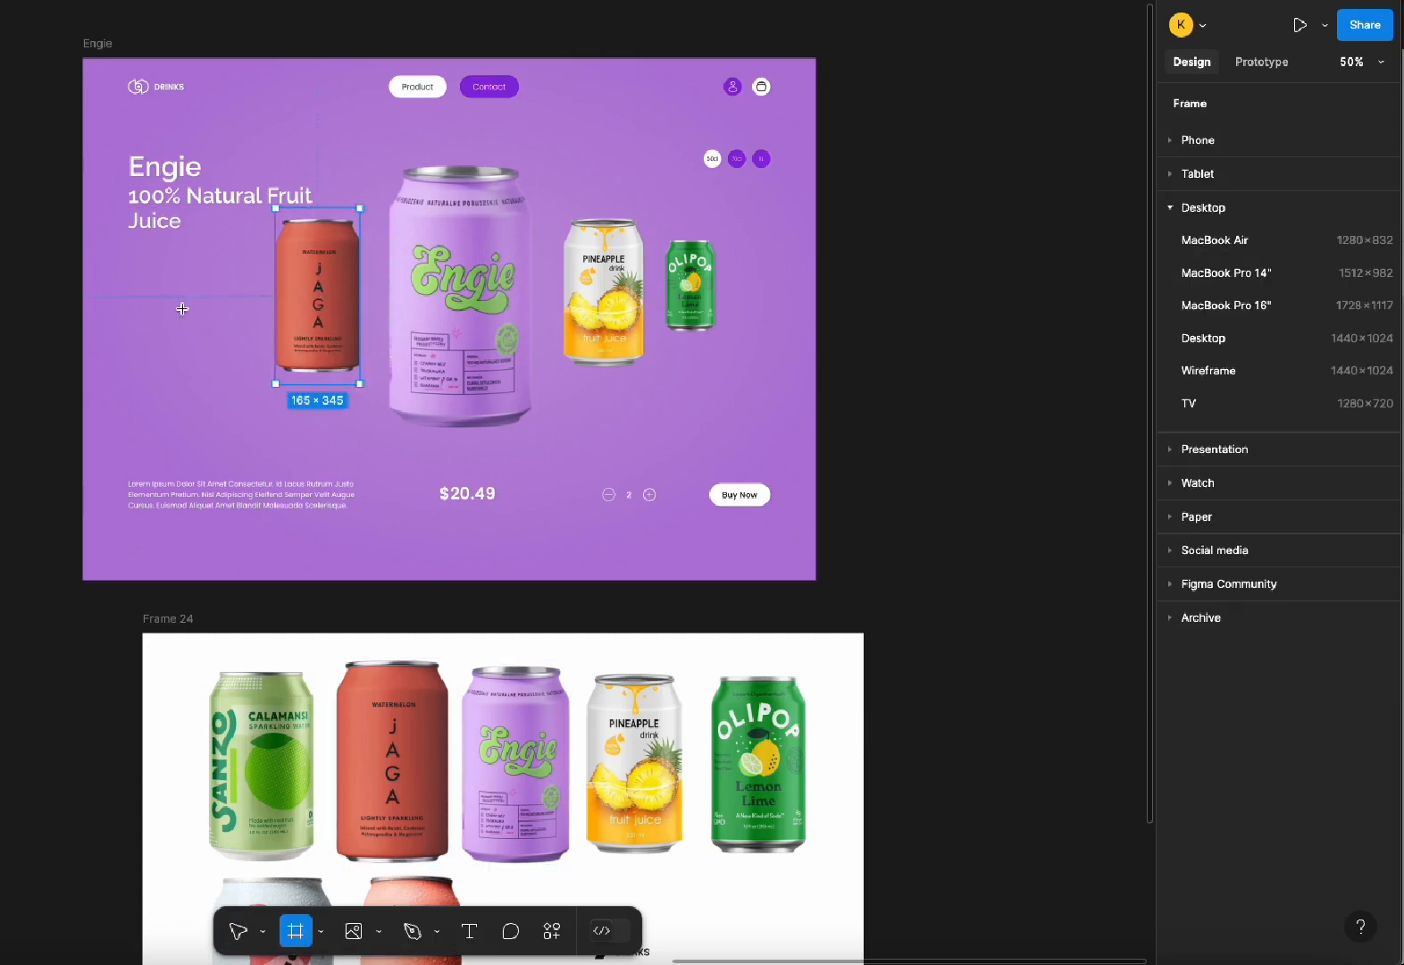
drag(174, 272, 262, 411)
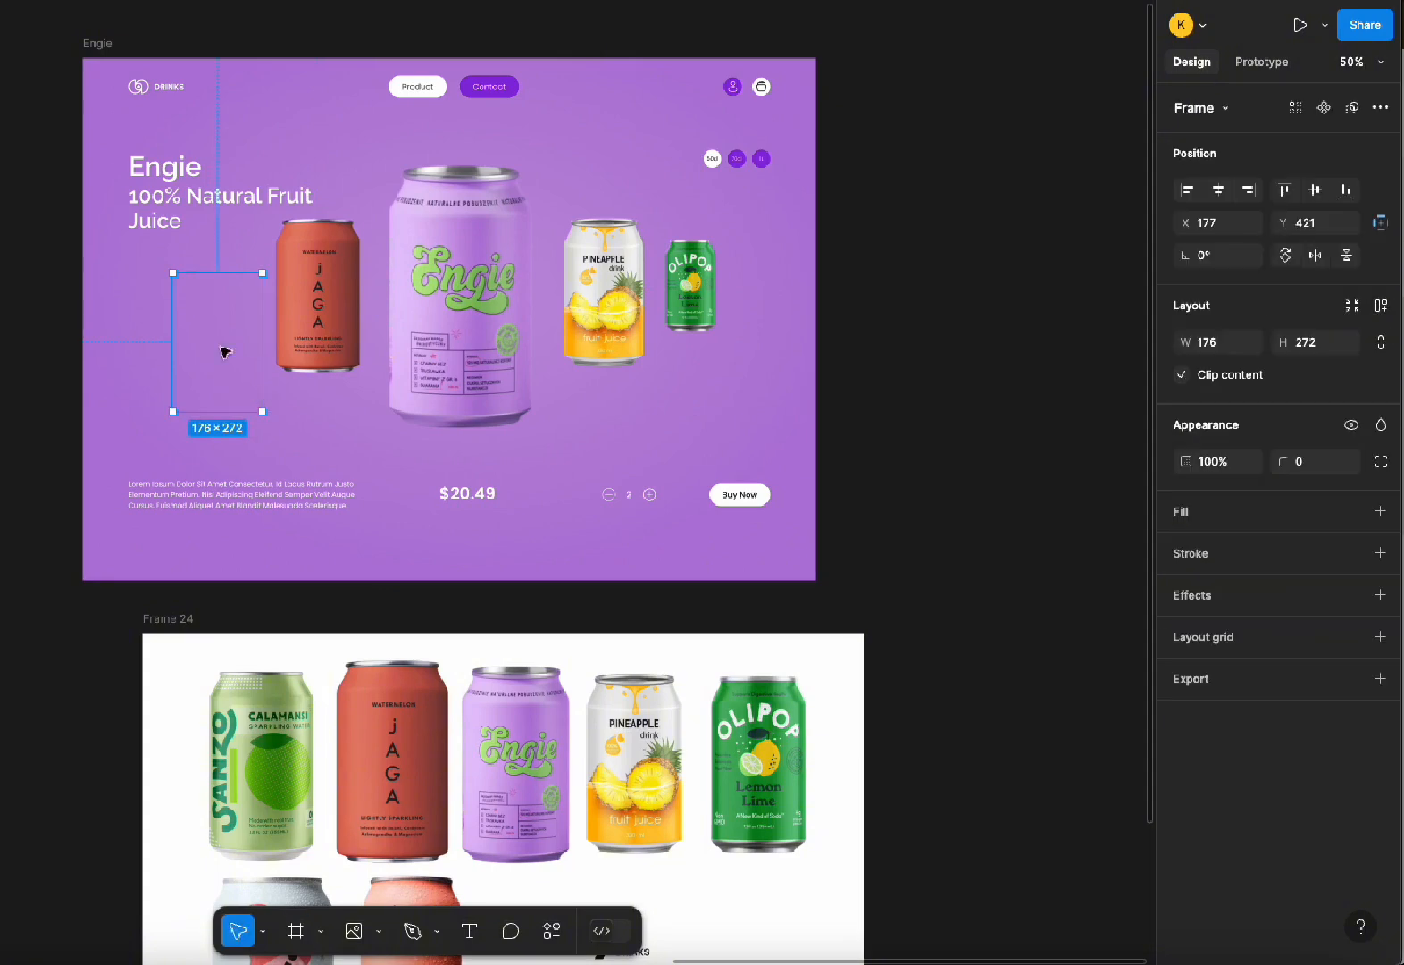
click(703, 278)
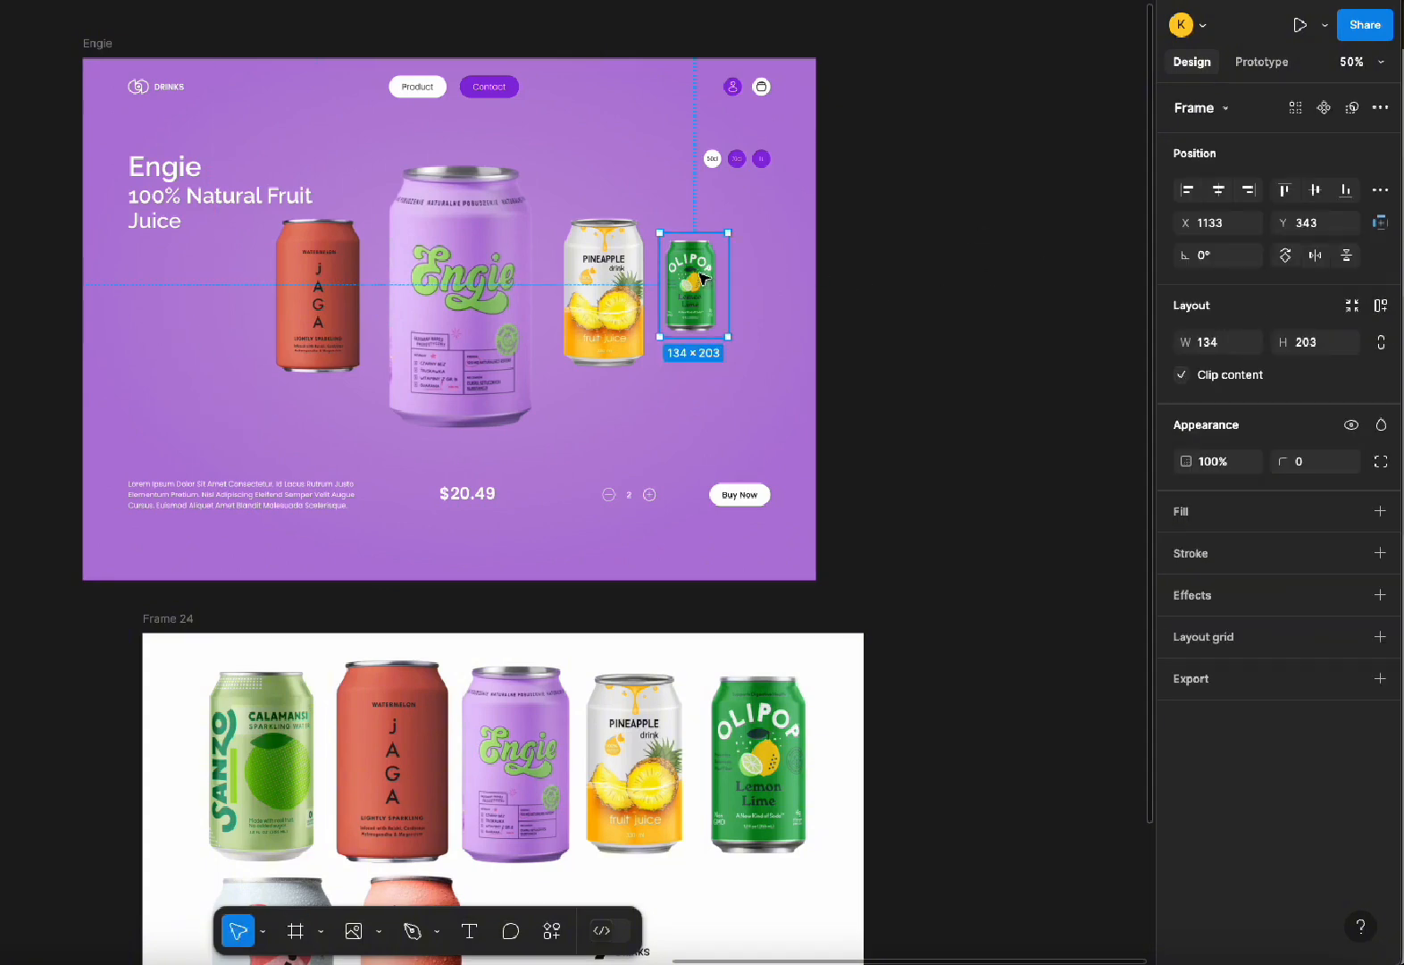
click(214, 364)
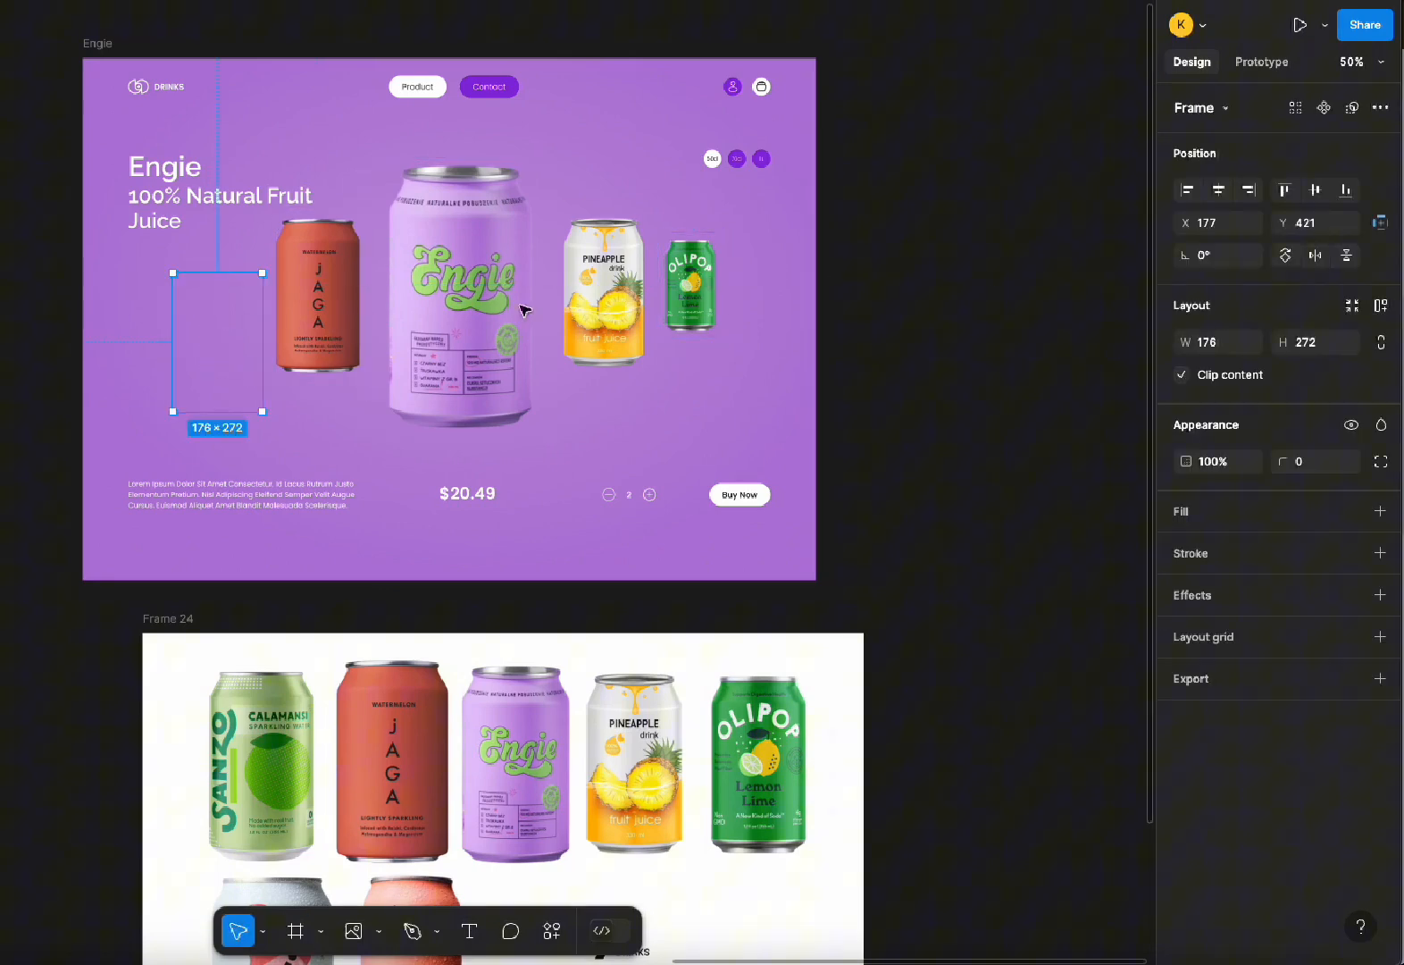
click(1230, 353)
text(1334)
key(Tab)
text(20)
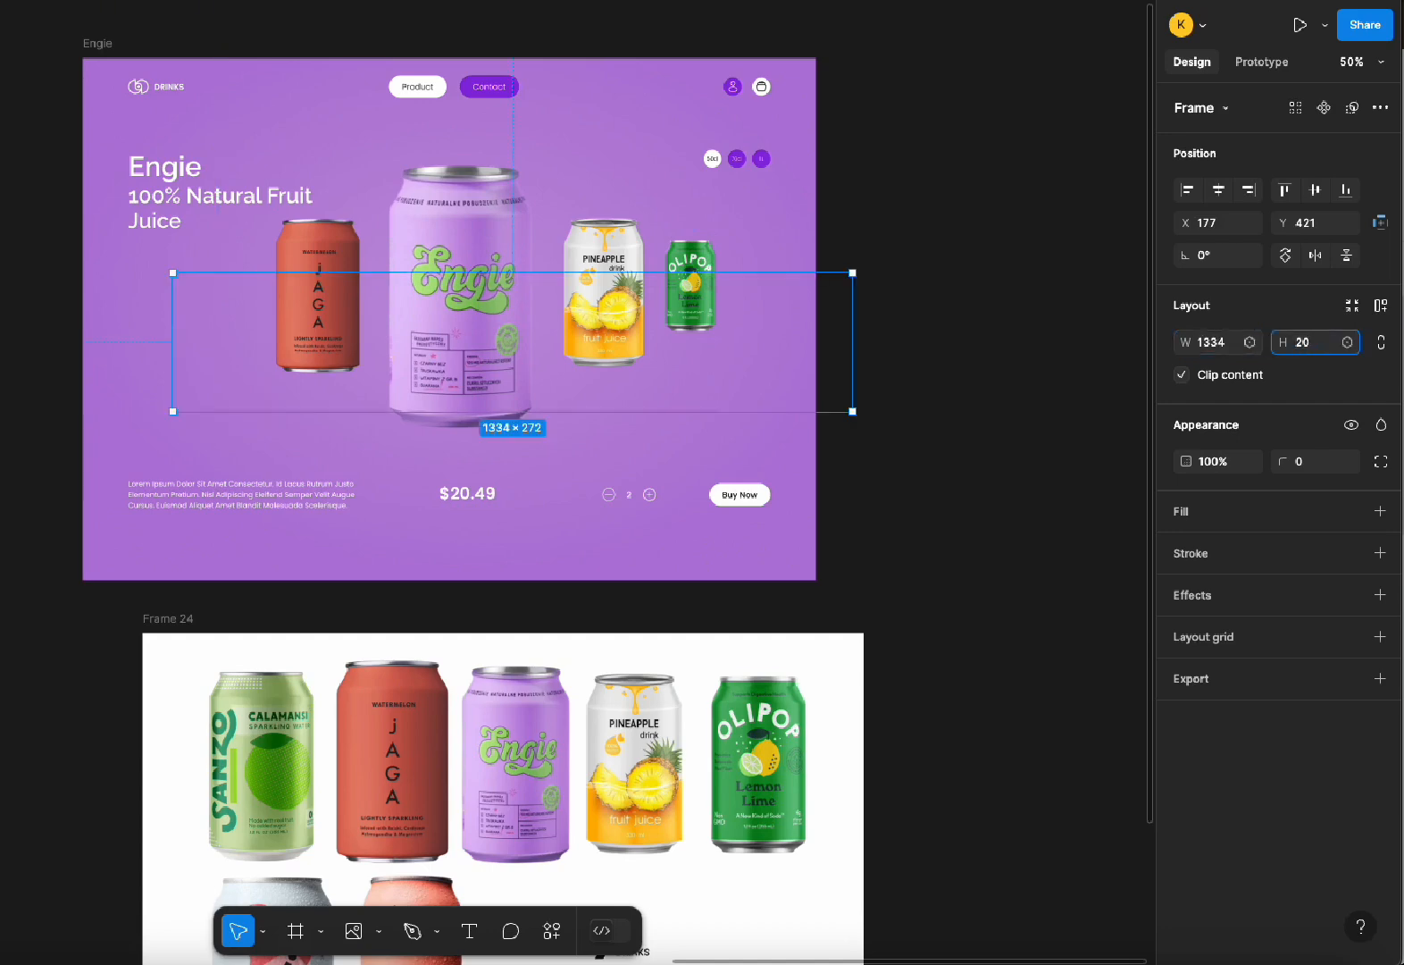
text(3)
click(1226, 345)
text(134)
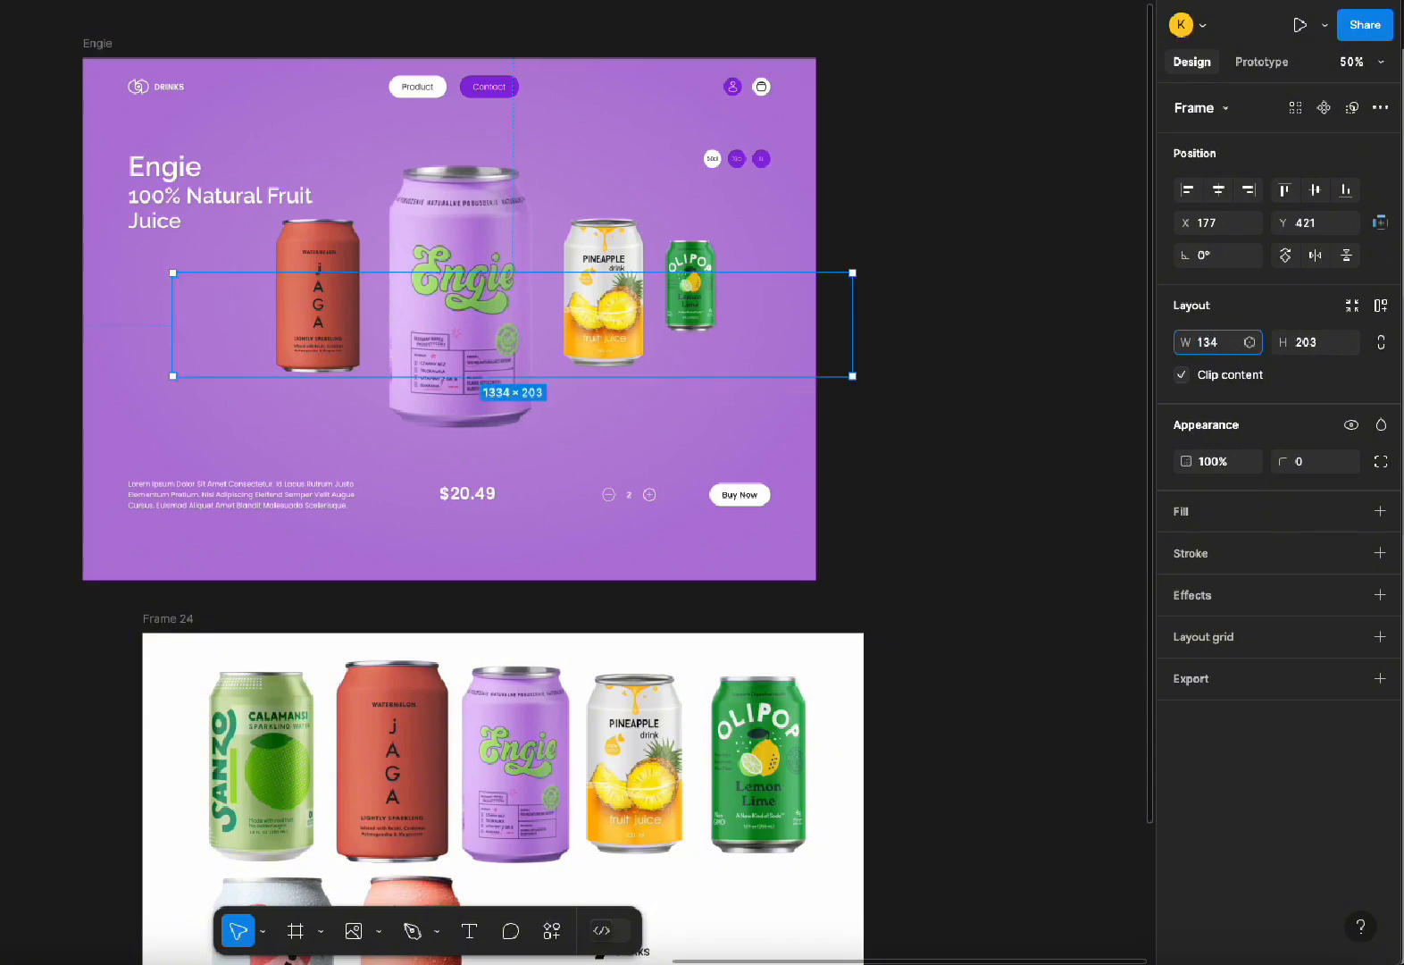
key(Return)
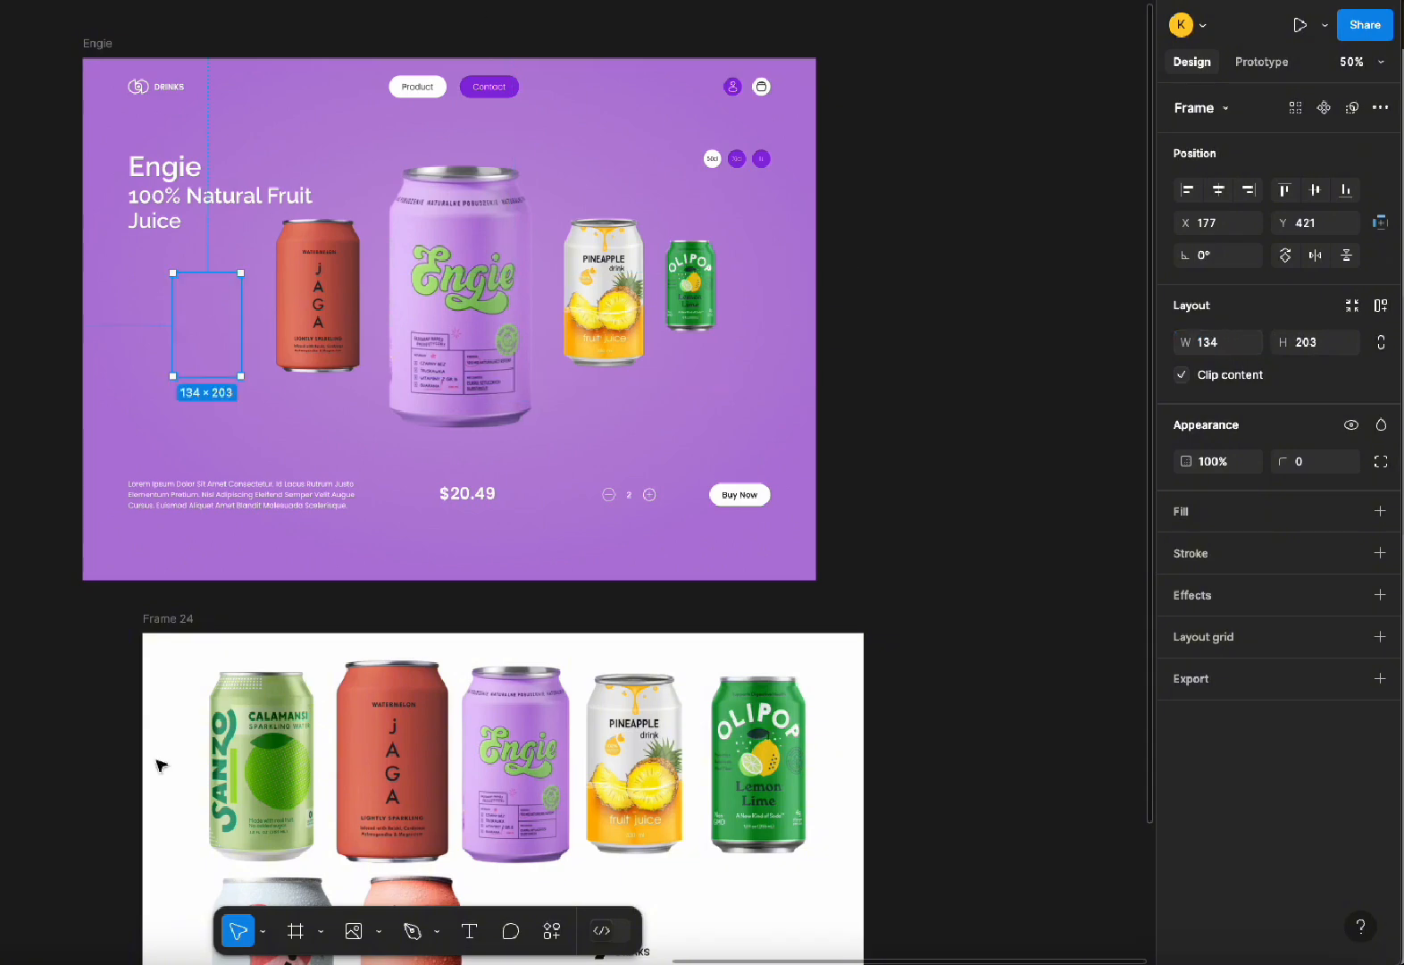
Bring the Sanzo can from Frame 24 into the 134 × 203 frame and scale it down to fit
click(265, 791)
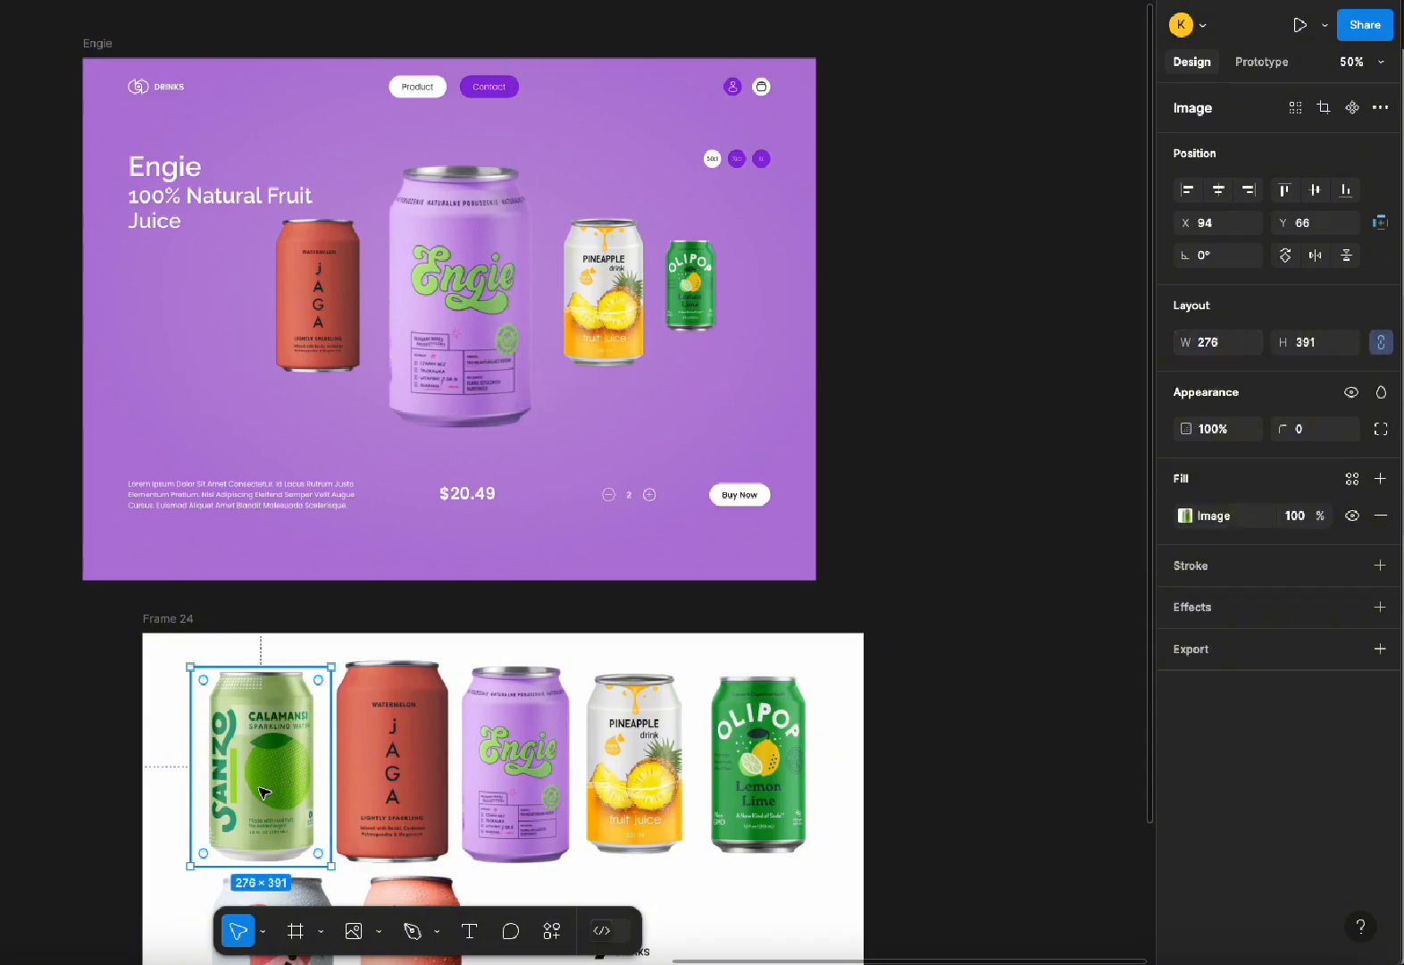
drag(265, 791, 183, 404)
drag(249, 484, 220, 305)
click(199, 315)
click(143, 445)
click(194, 417)
Combine the five can frames into one horizontal auto layout and shift it slightly down on the Engie page
click(217, 307)
shift+click(317, 295)
shift+click(460, 304)
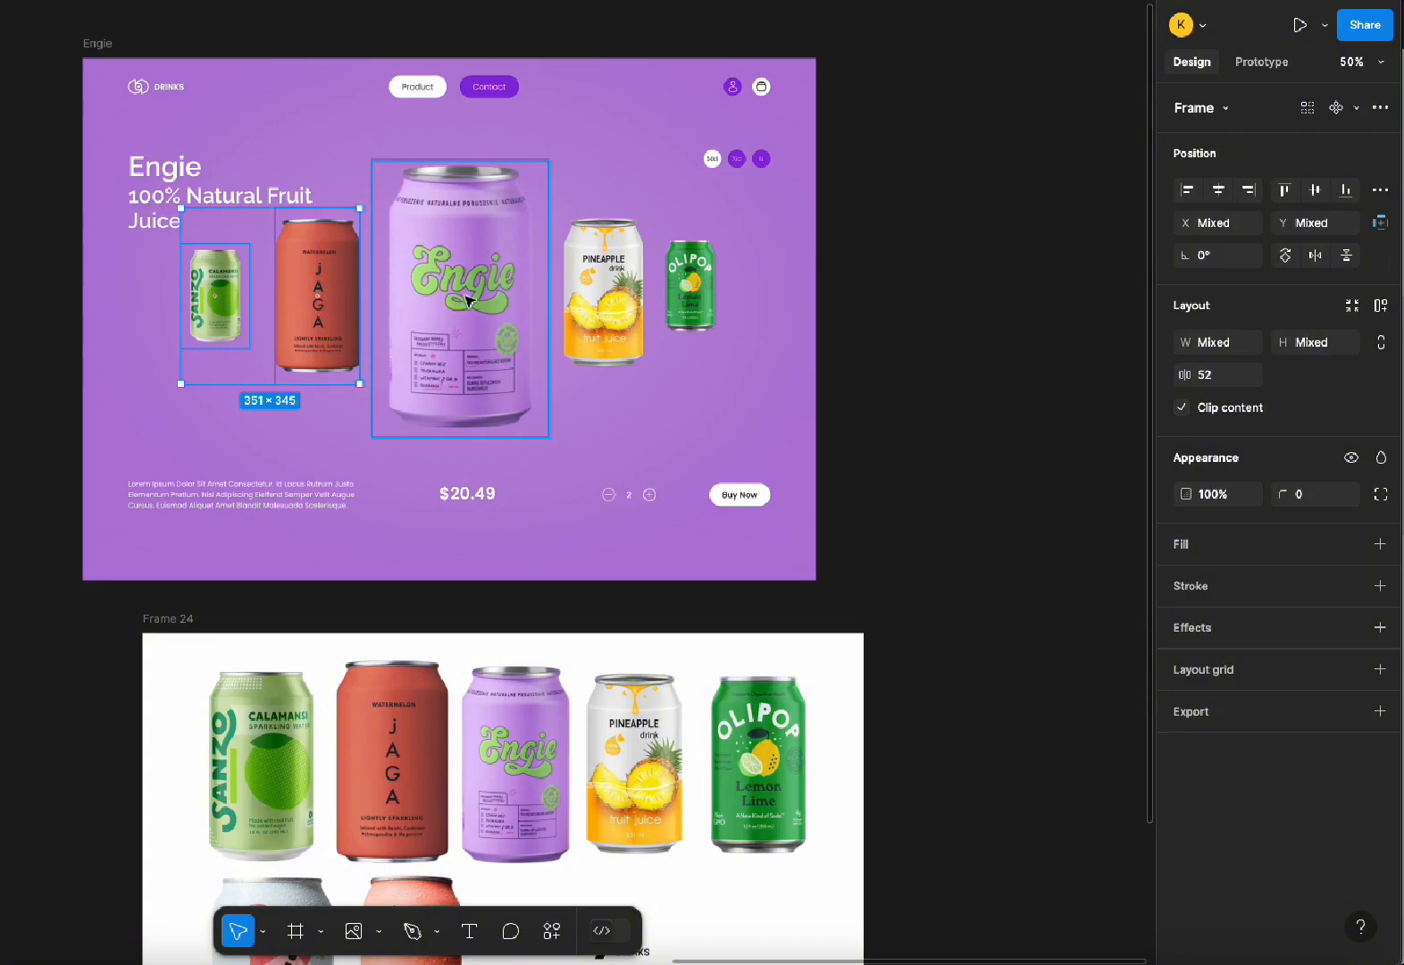
shift+click(604, 286)
shift+click(698, 275)
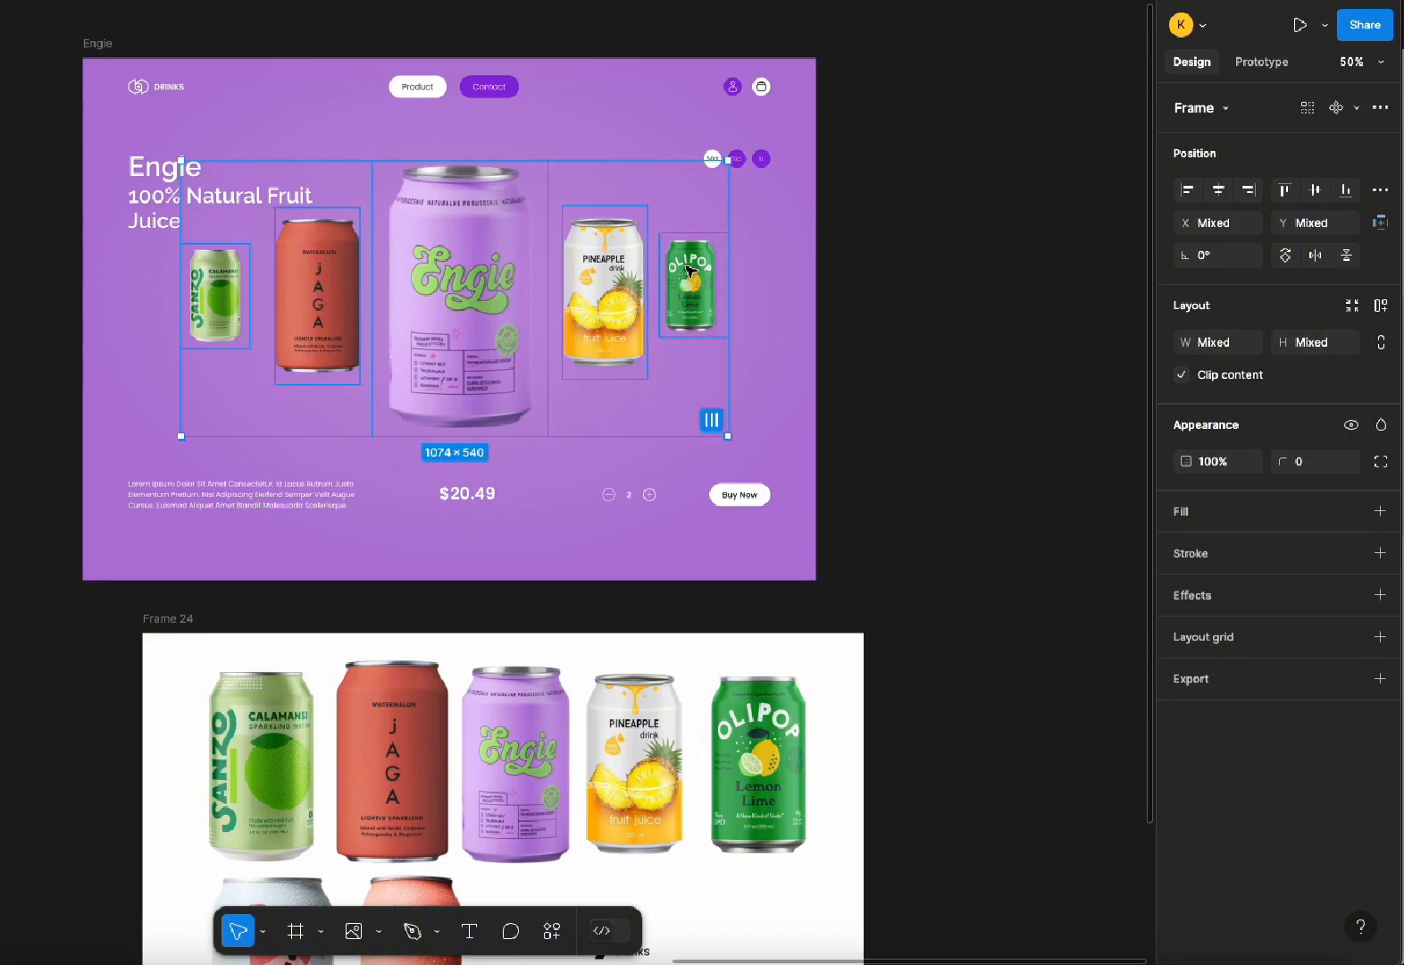
key(shift+a)
drag(471, 257, 474, 265)
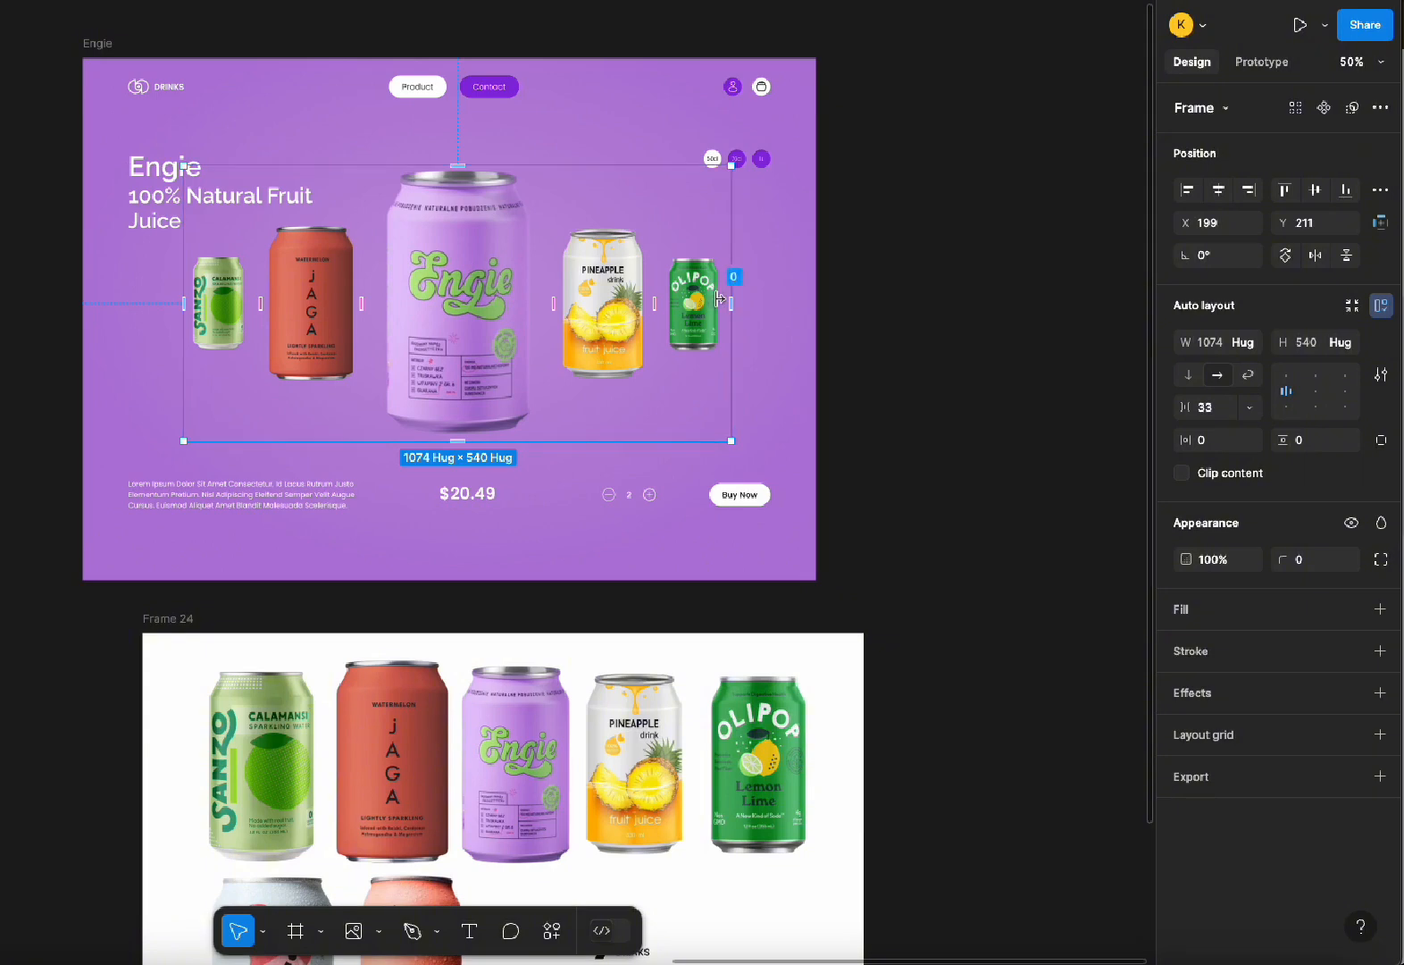
Ungroup the auto layout that holds the five cans and clear the selection
right_click(499, 284)
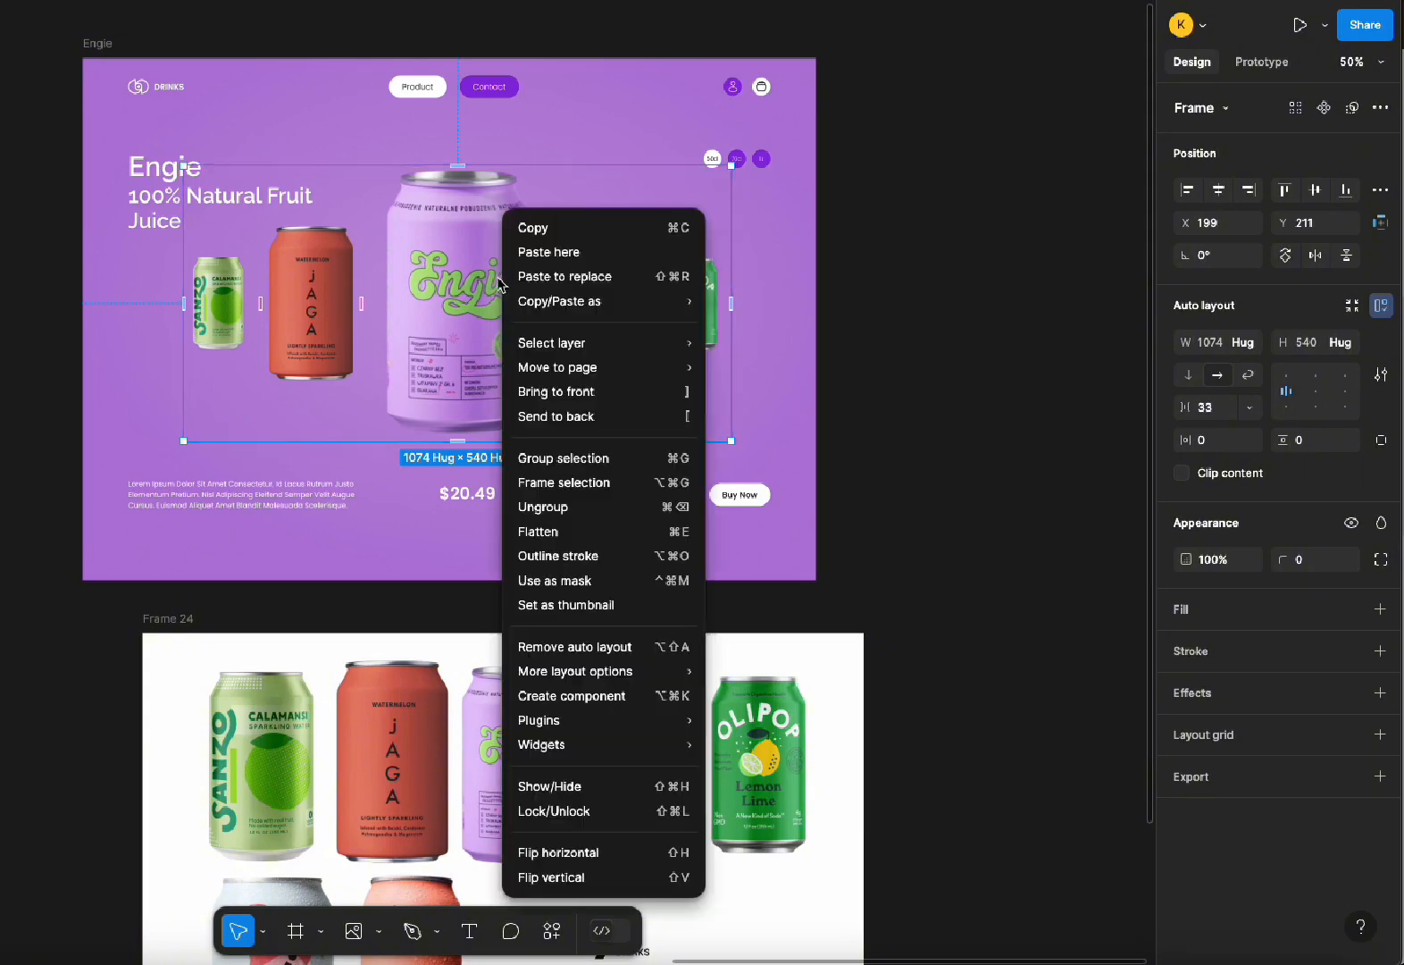
click(563, 506)
click(766, 306)
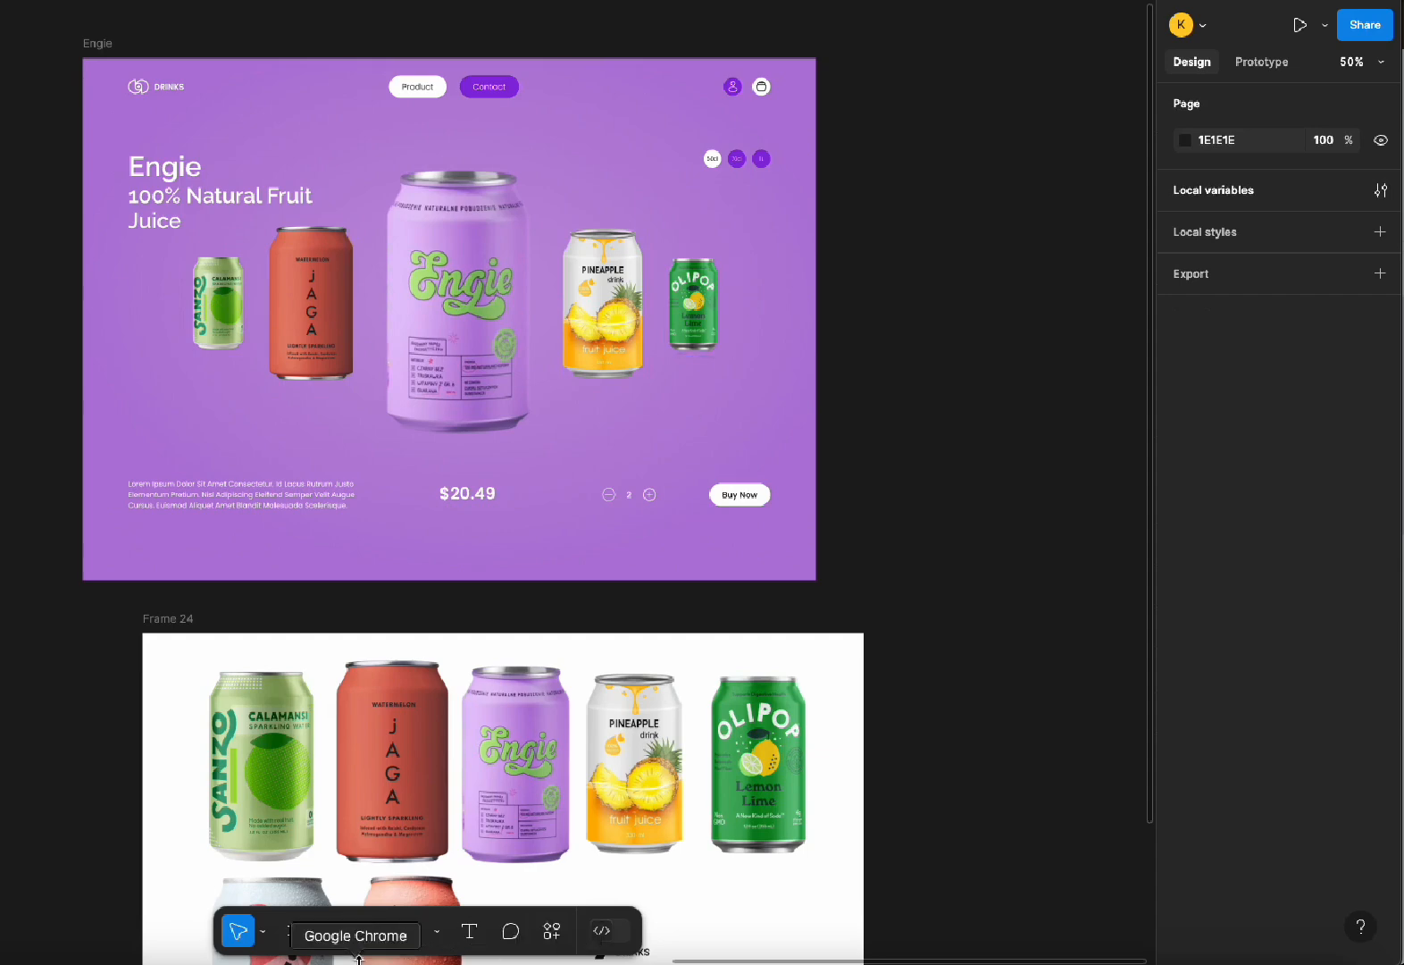
Add an empty 97 × 147 frame close beside the Olipop can, on its right side
click(296, 931)
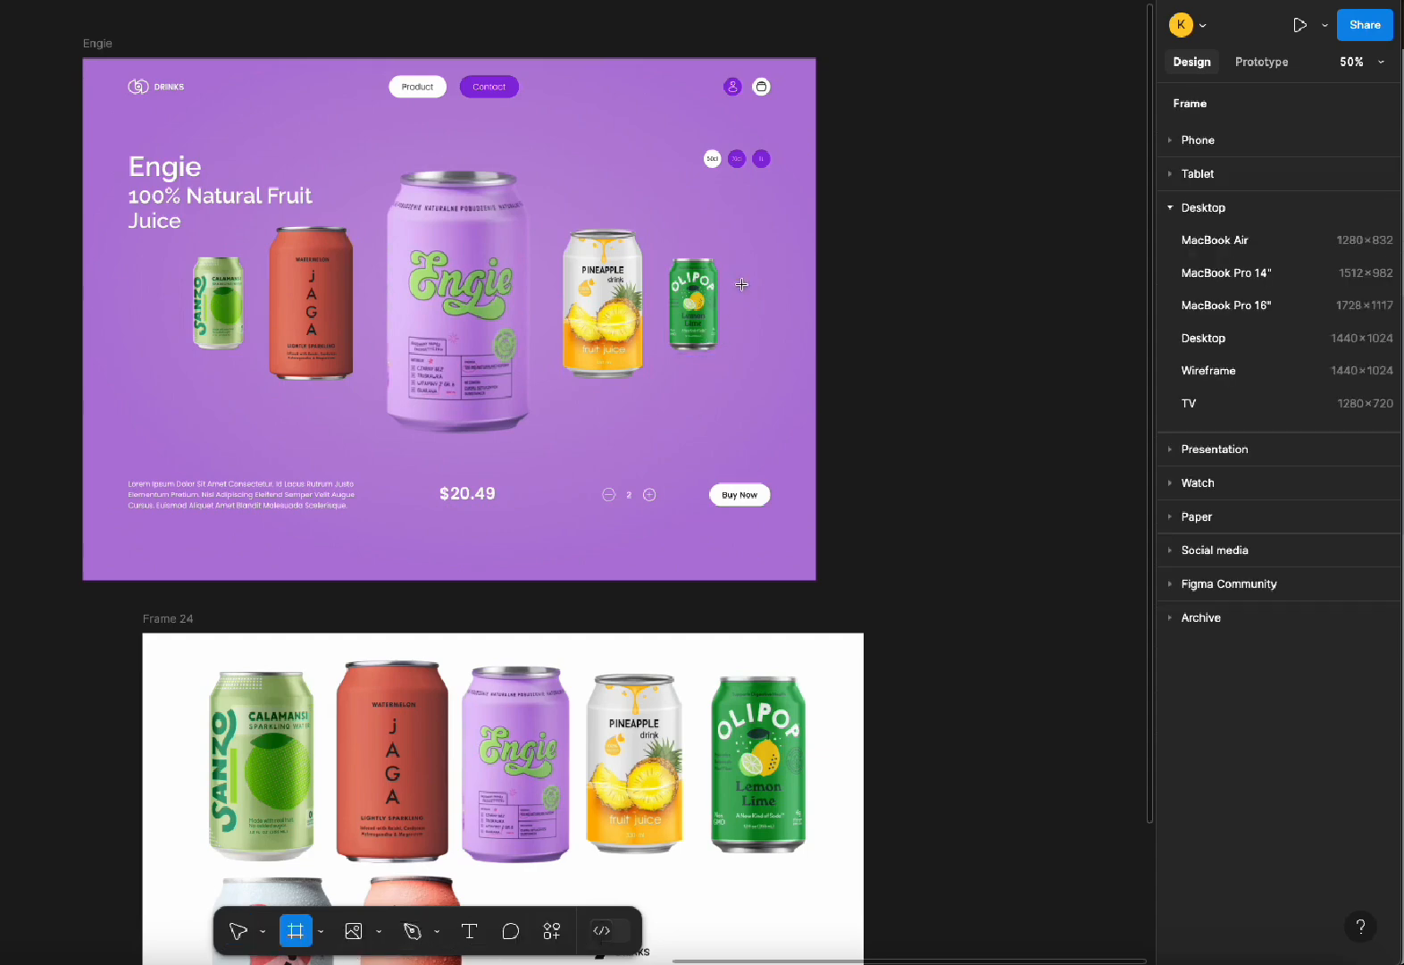
drag(741, 263, 758, 306)
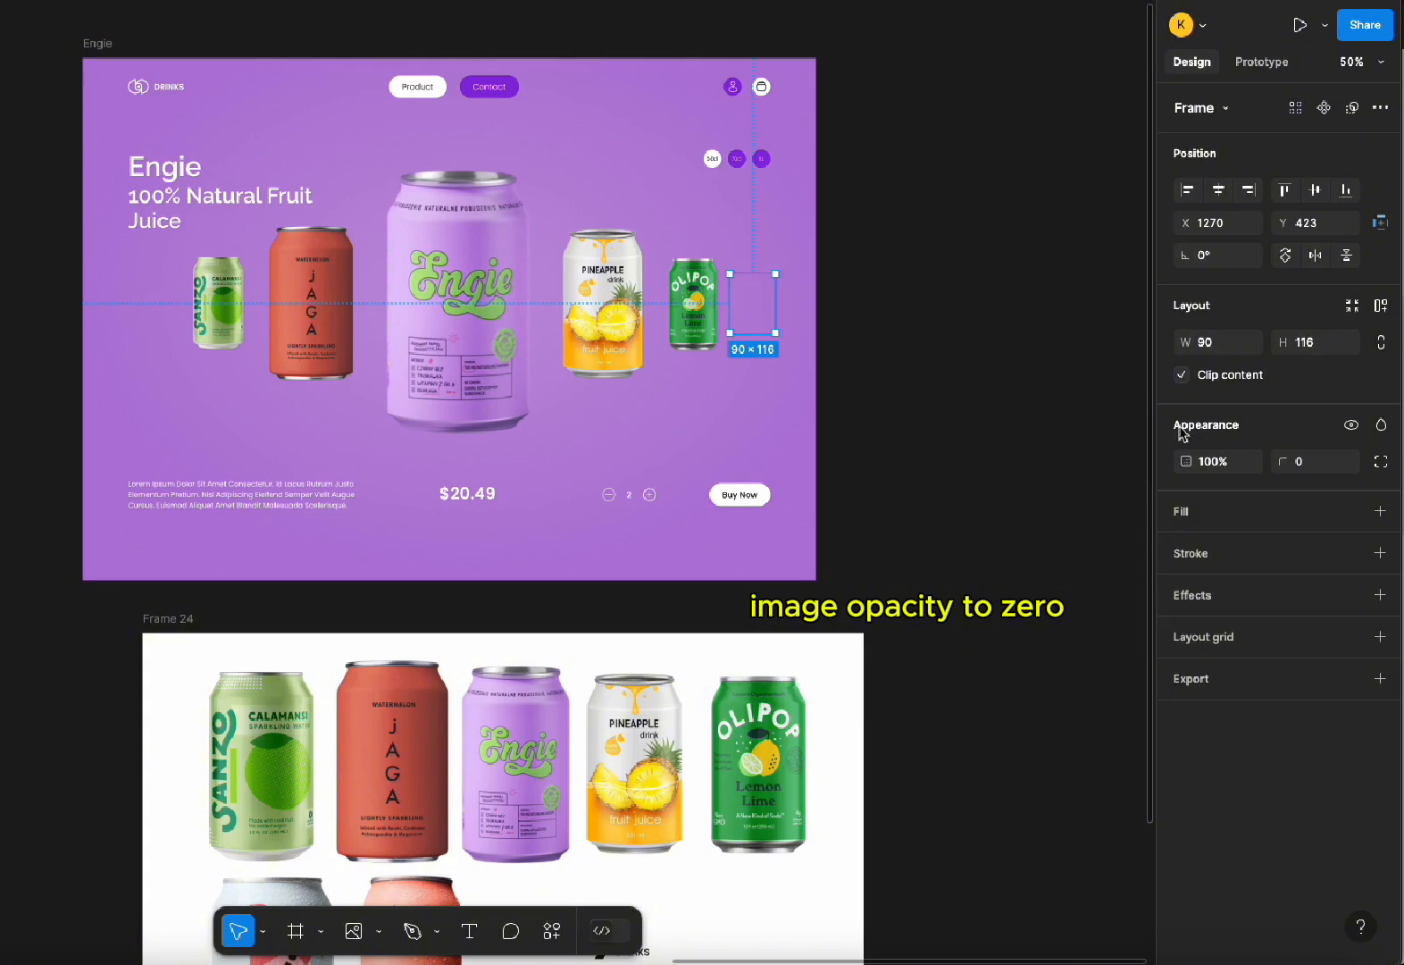
click(1217, 343)
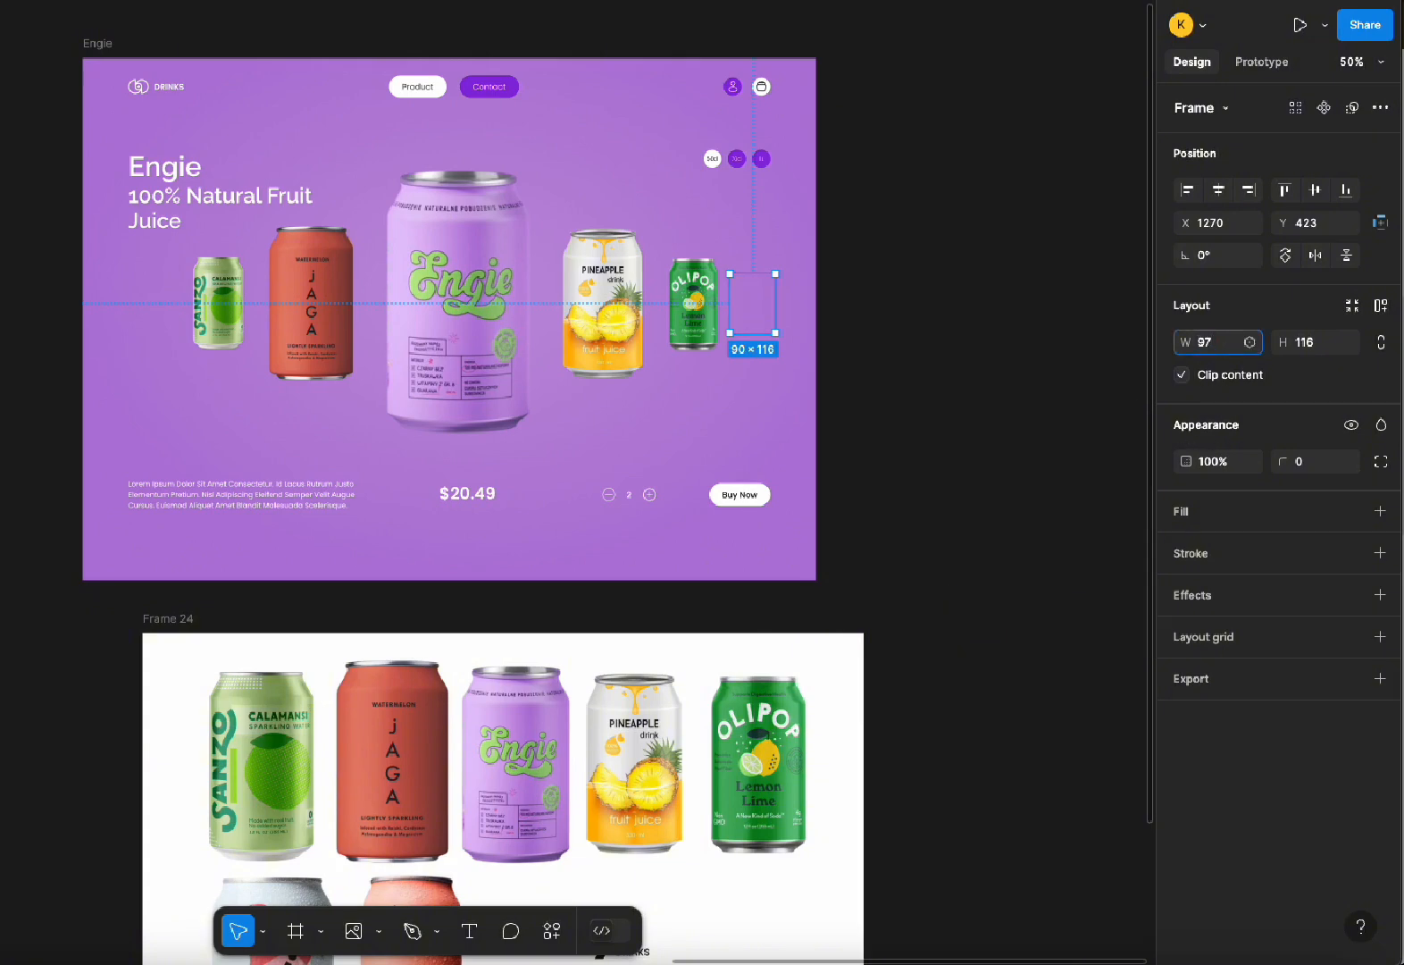
key(Tab)
text(14)
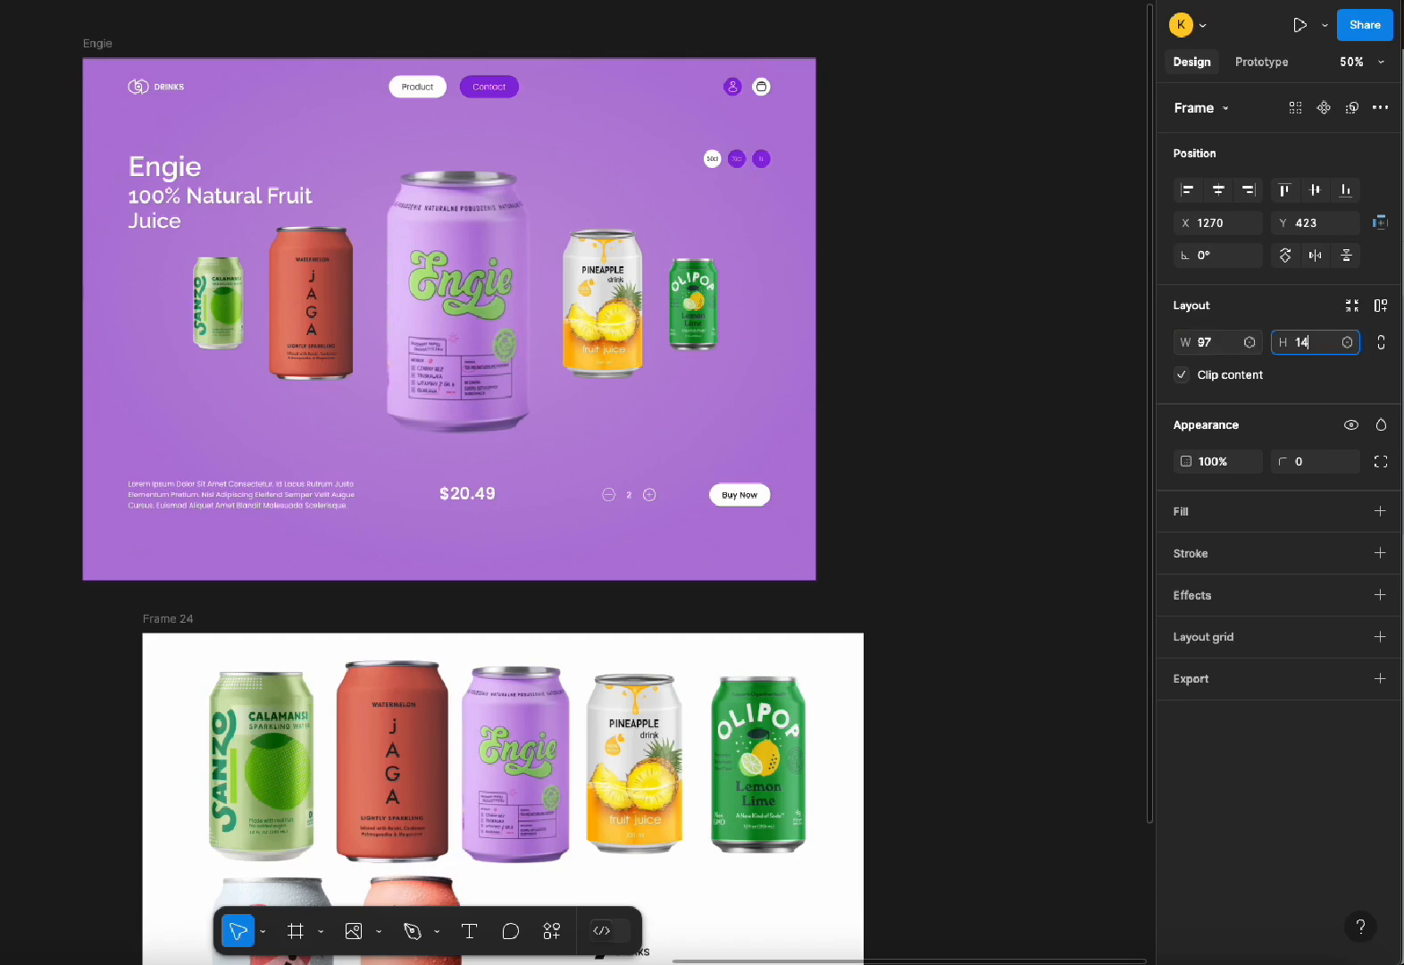
text(7)
key(Return)
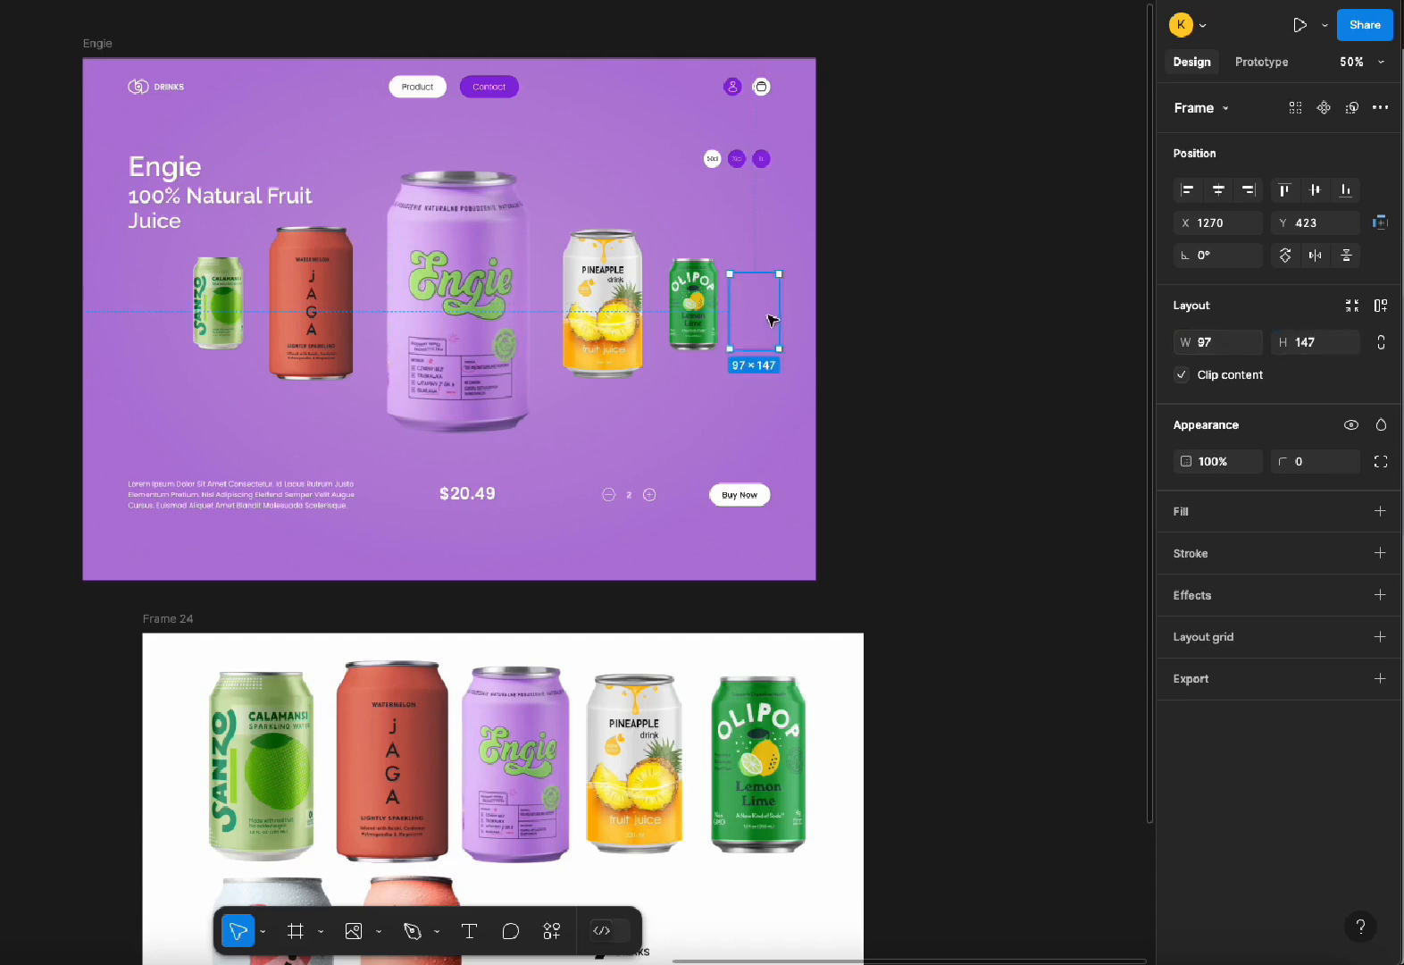
drag(773, 314, 764, 306)
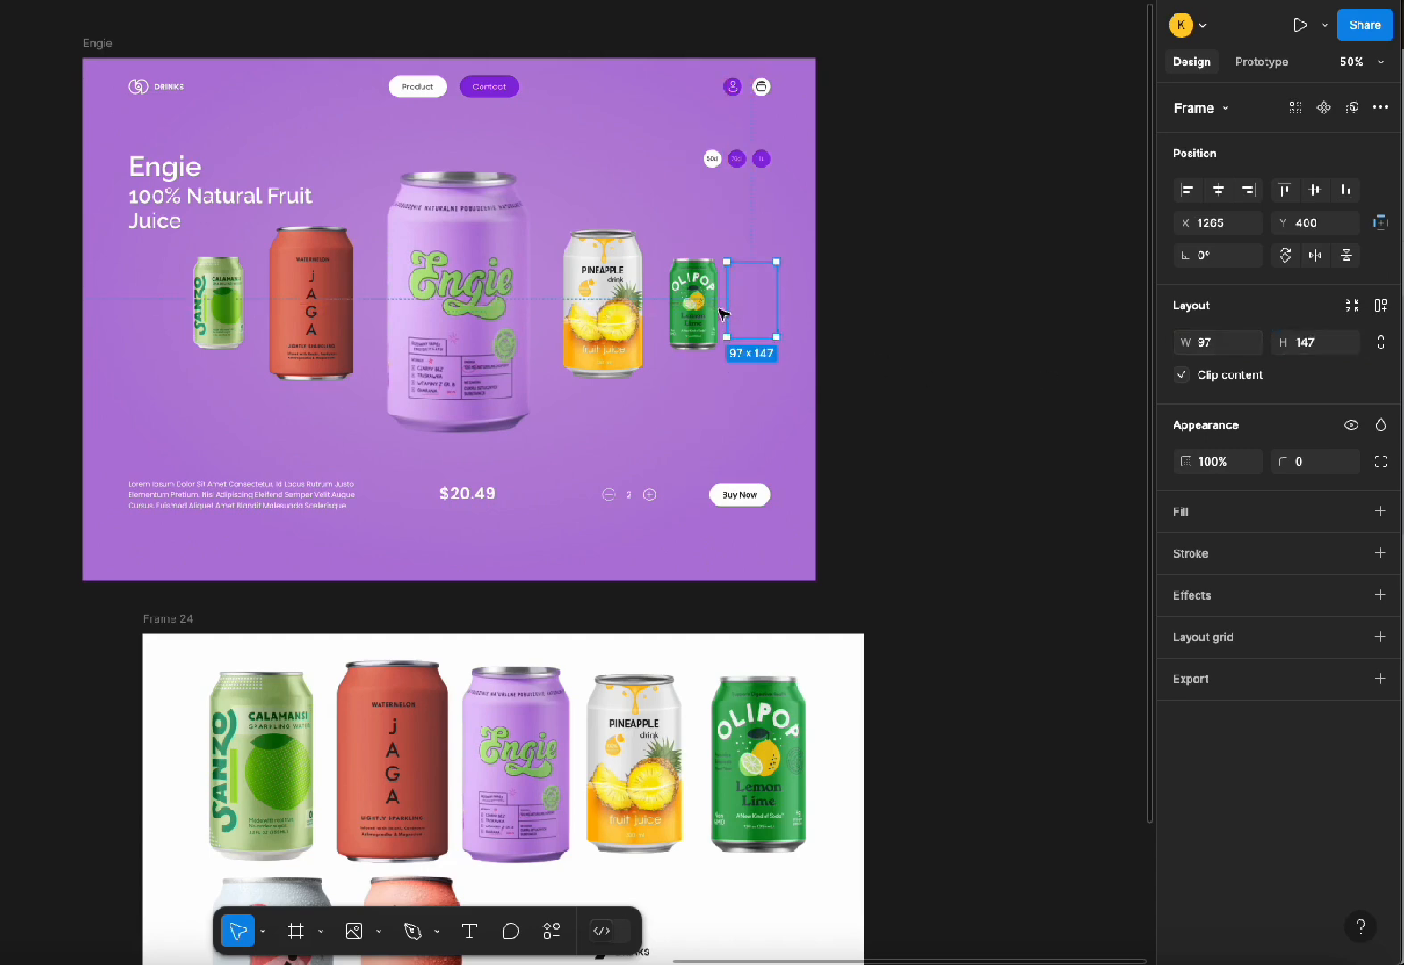
Combine the five can frames on the Engie page into one horizontal auto layout
click(706, 313)
click(630, 315)
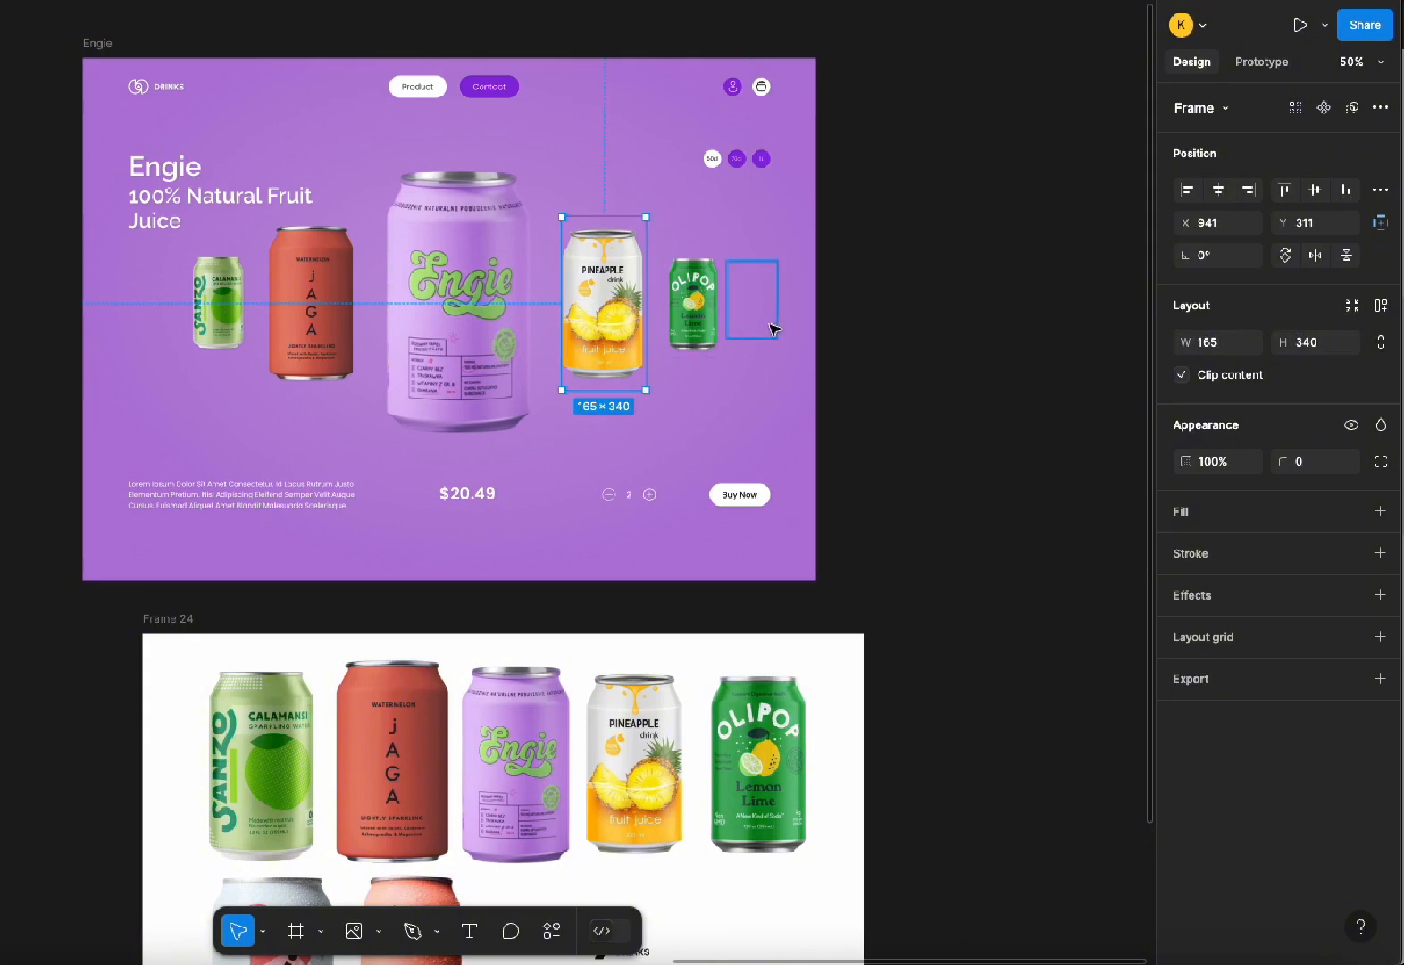
shift+click(697, 304)
shift+click(752, 301)
shift+click(457, 295)
shift+click(313, 301)
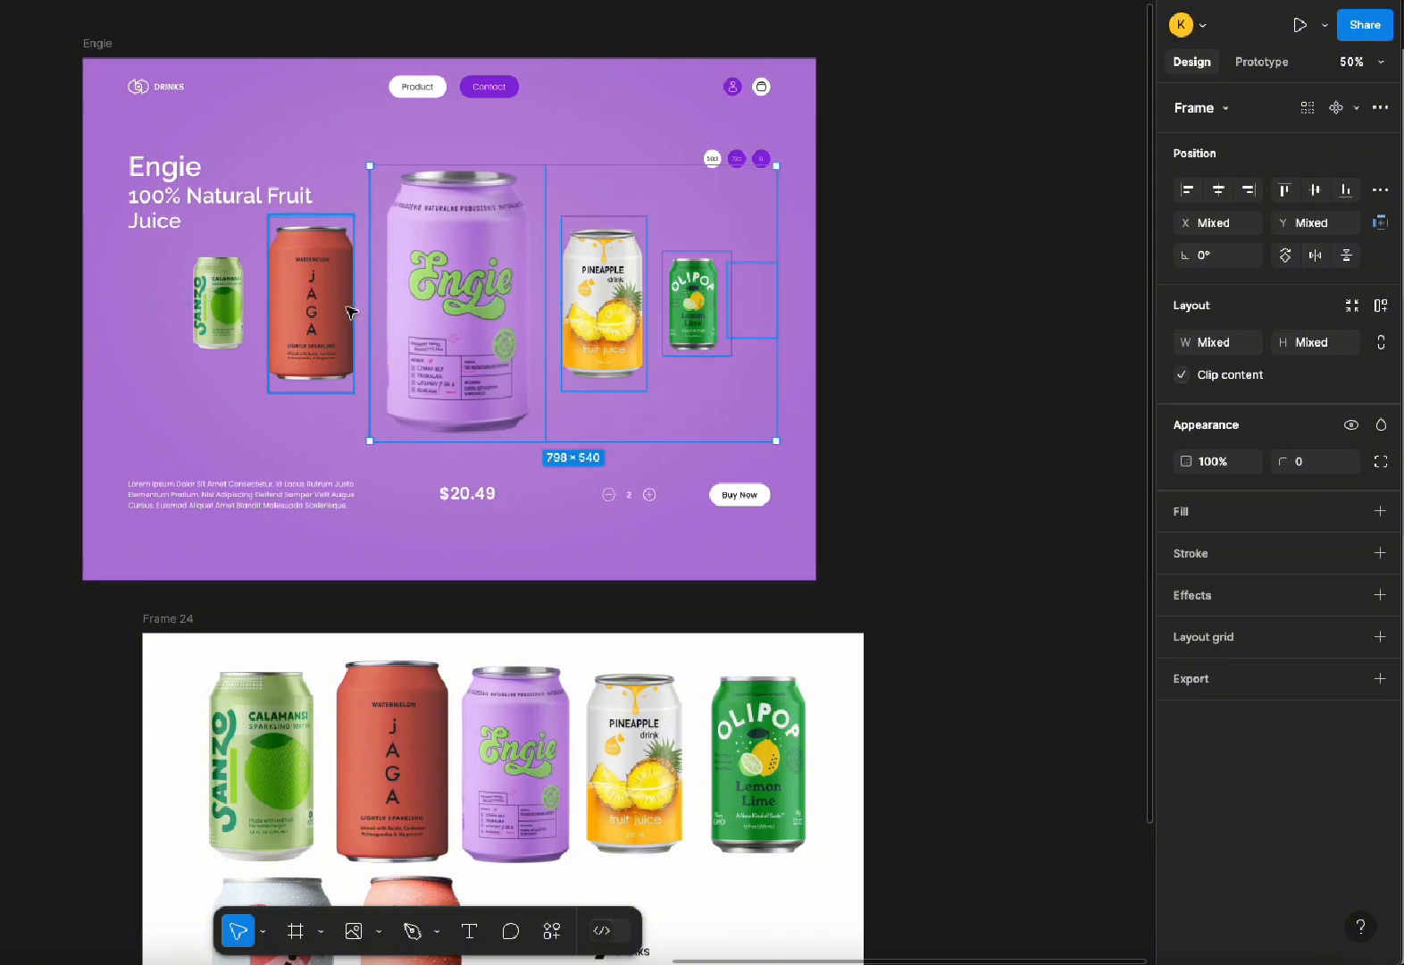
shift+click(234, 297)
key(shift+a)
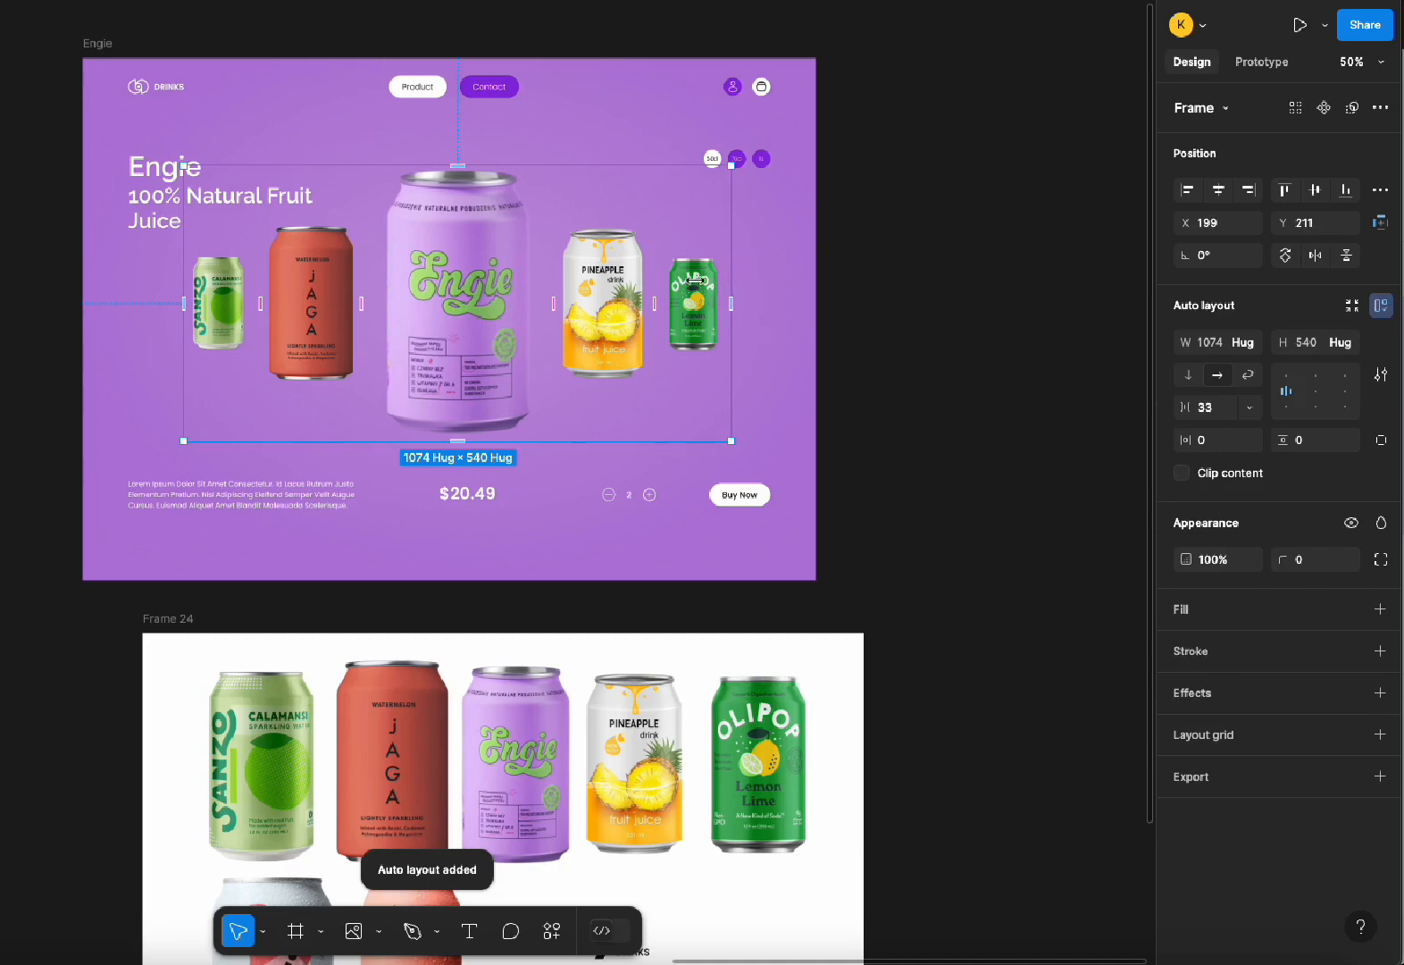
Ungroup the new auto layout around the five cans and clear the selection
right_click(636, 208)
click(728, 500)
click(893, 353)
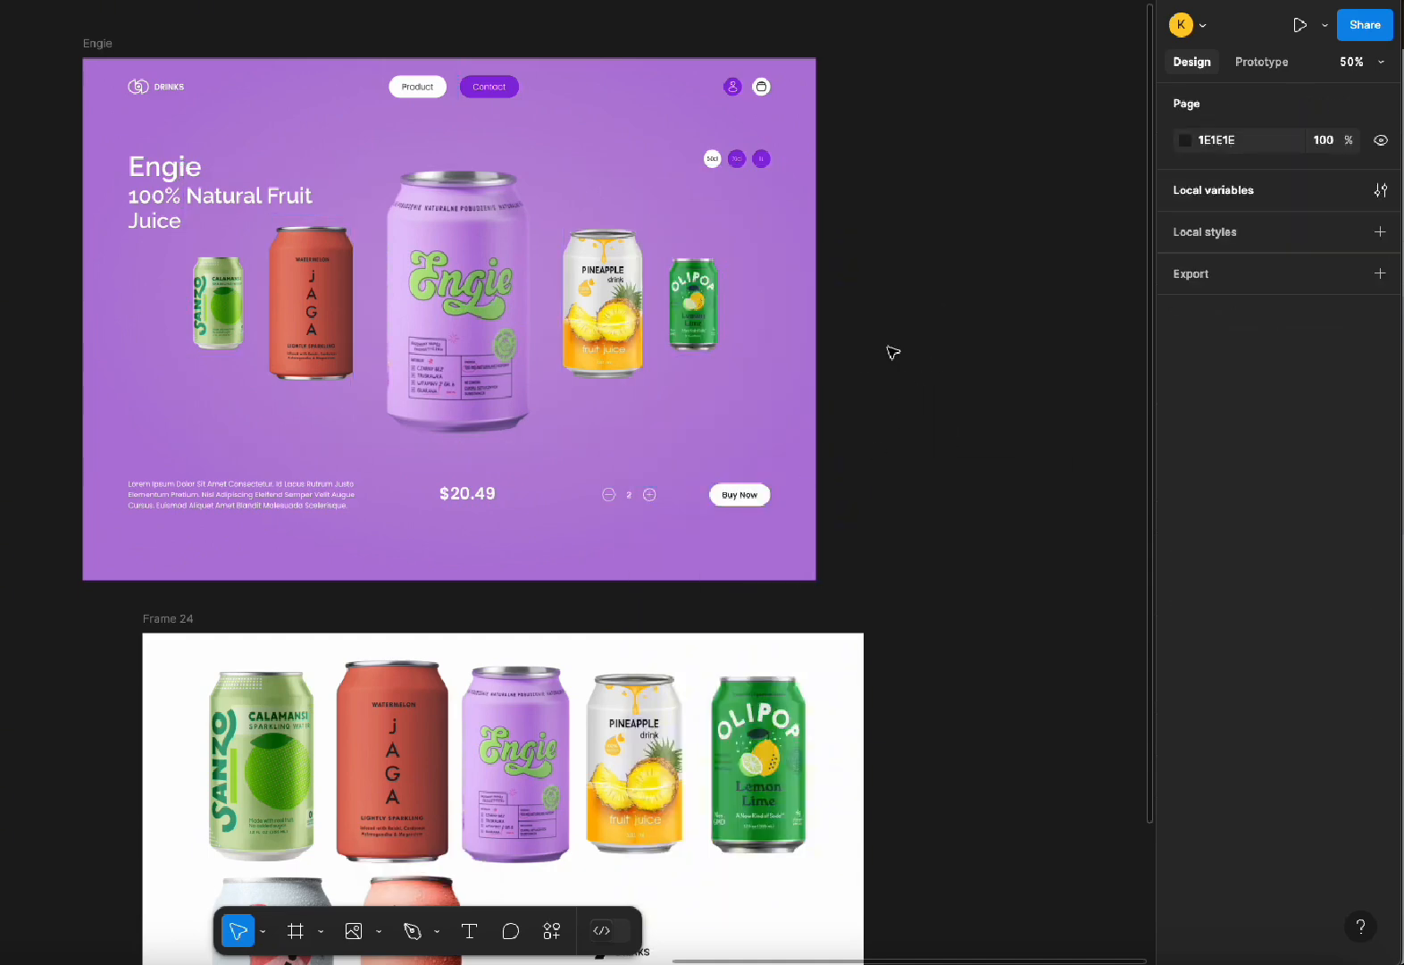
Nudge the empty 97 × 147 frame beside the Olipop can further right to X 1275
click(760, 296)
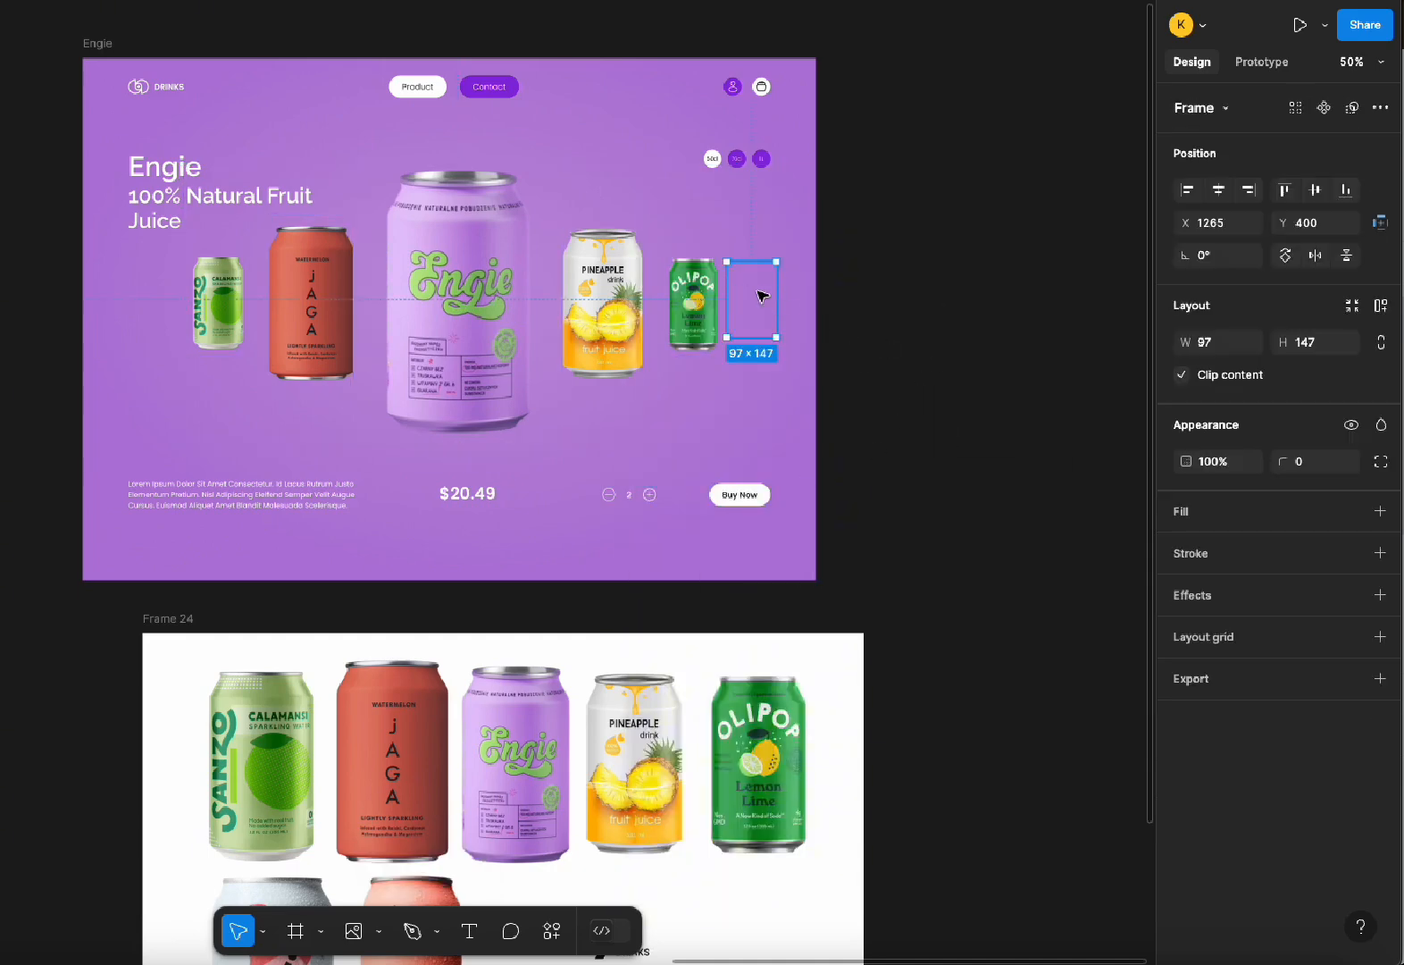
key(Right)
key(Right)
key(Right)
key(Right)
key(Right)
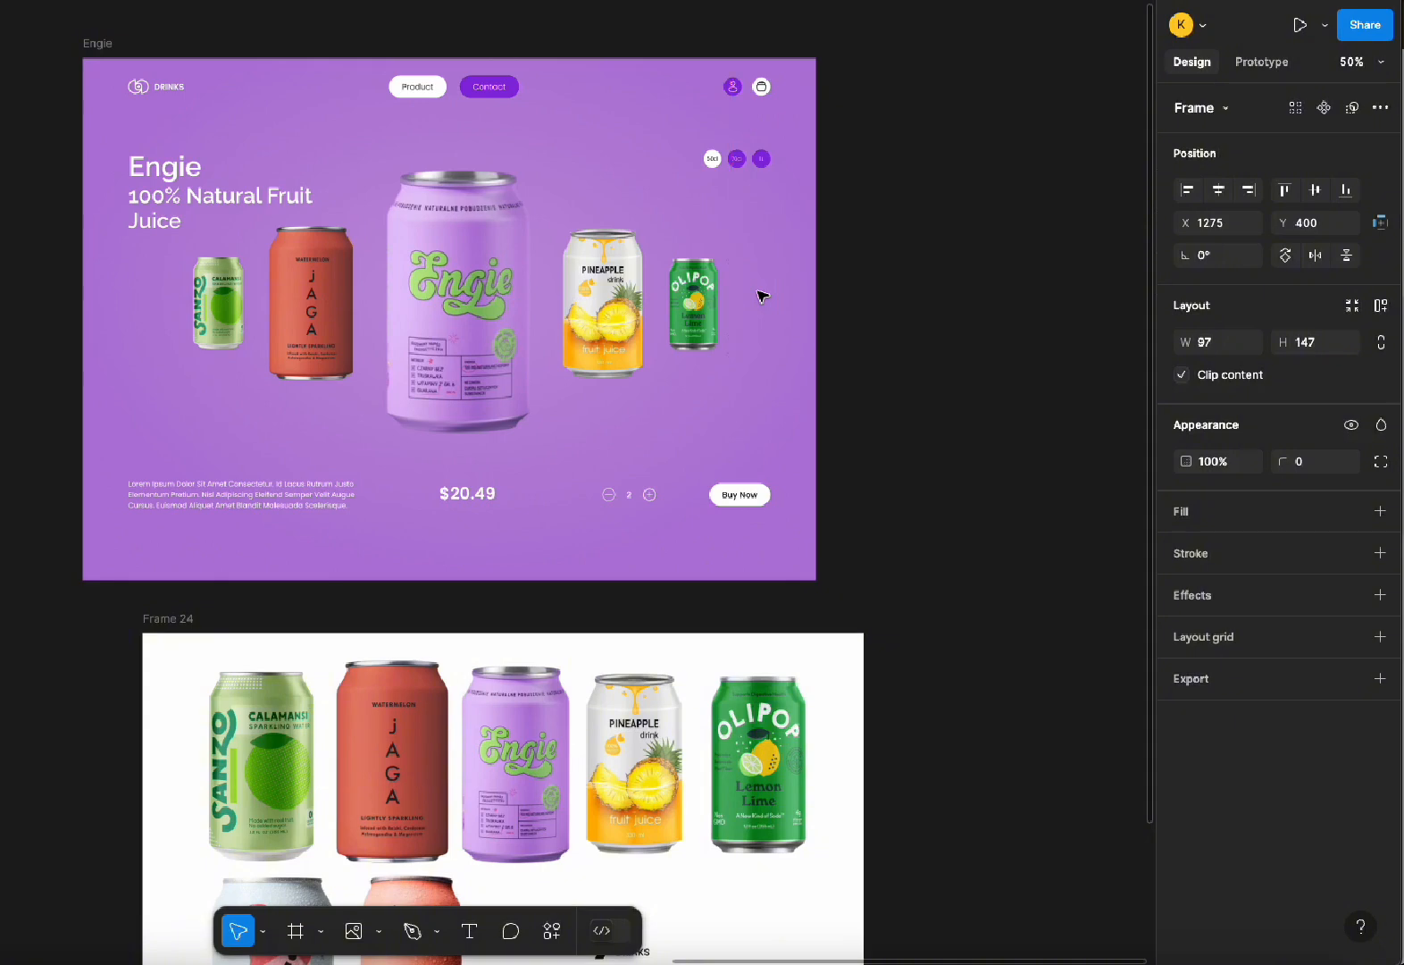
click(883, 343)
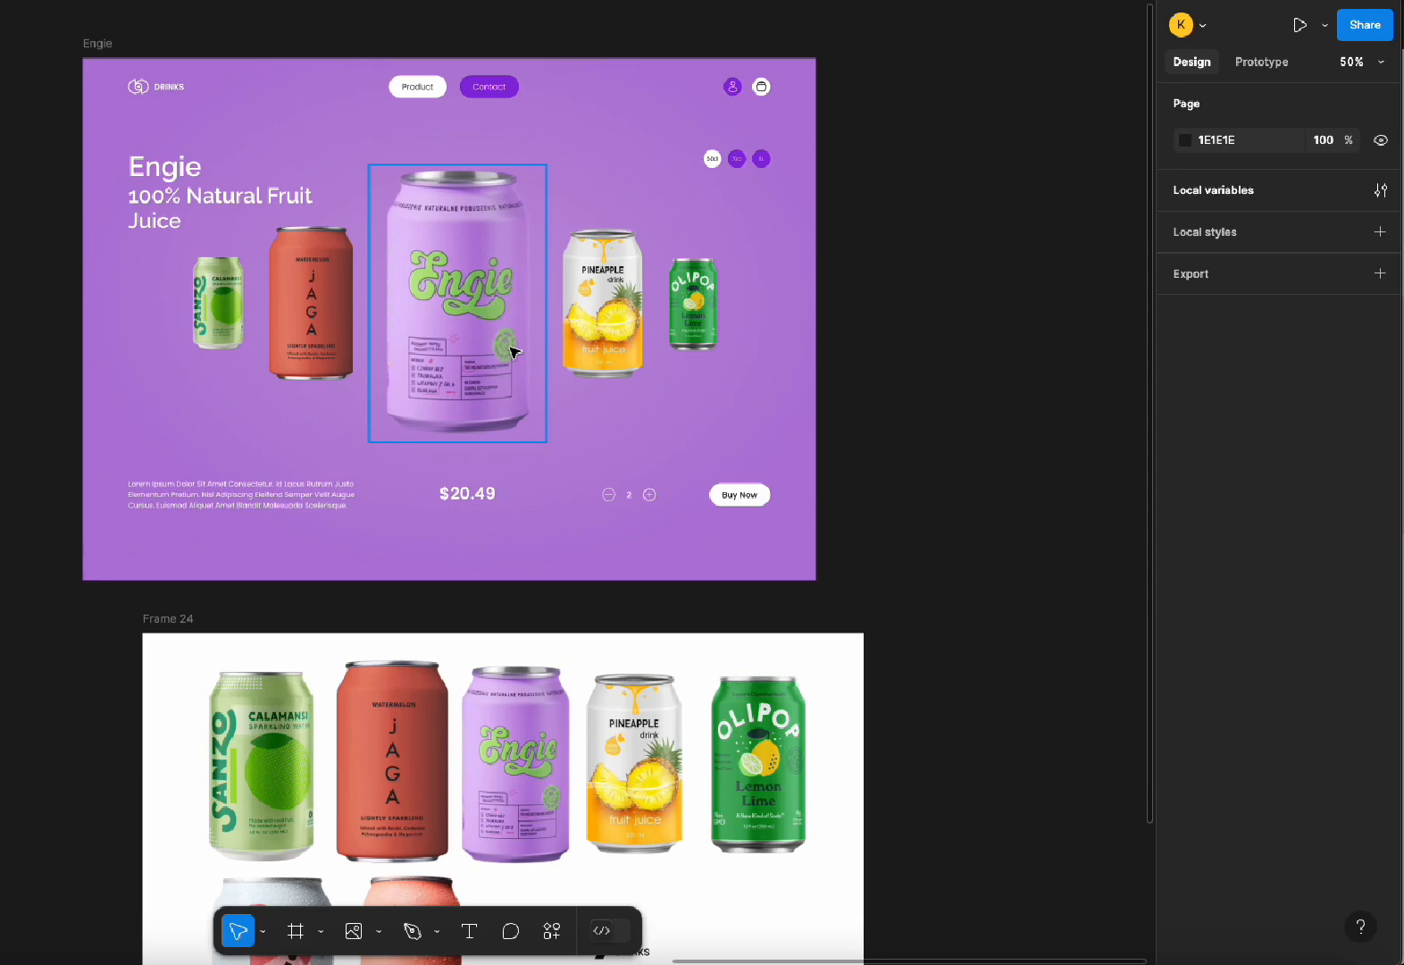
Set the vertical padding of the Product and Contact buttons in the page header to 8
ctrl+scroll(467, 60, up, 5)
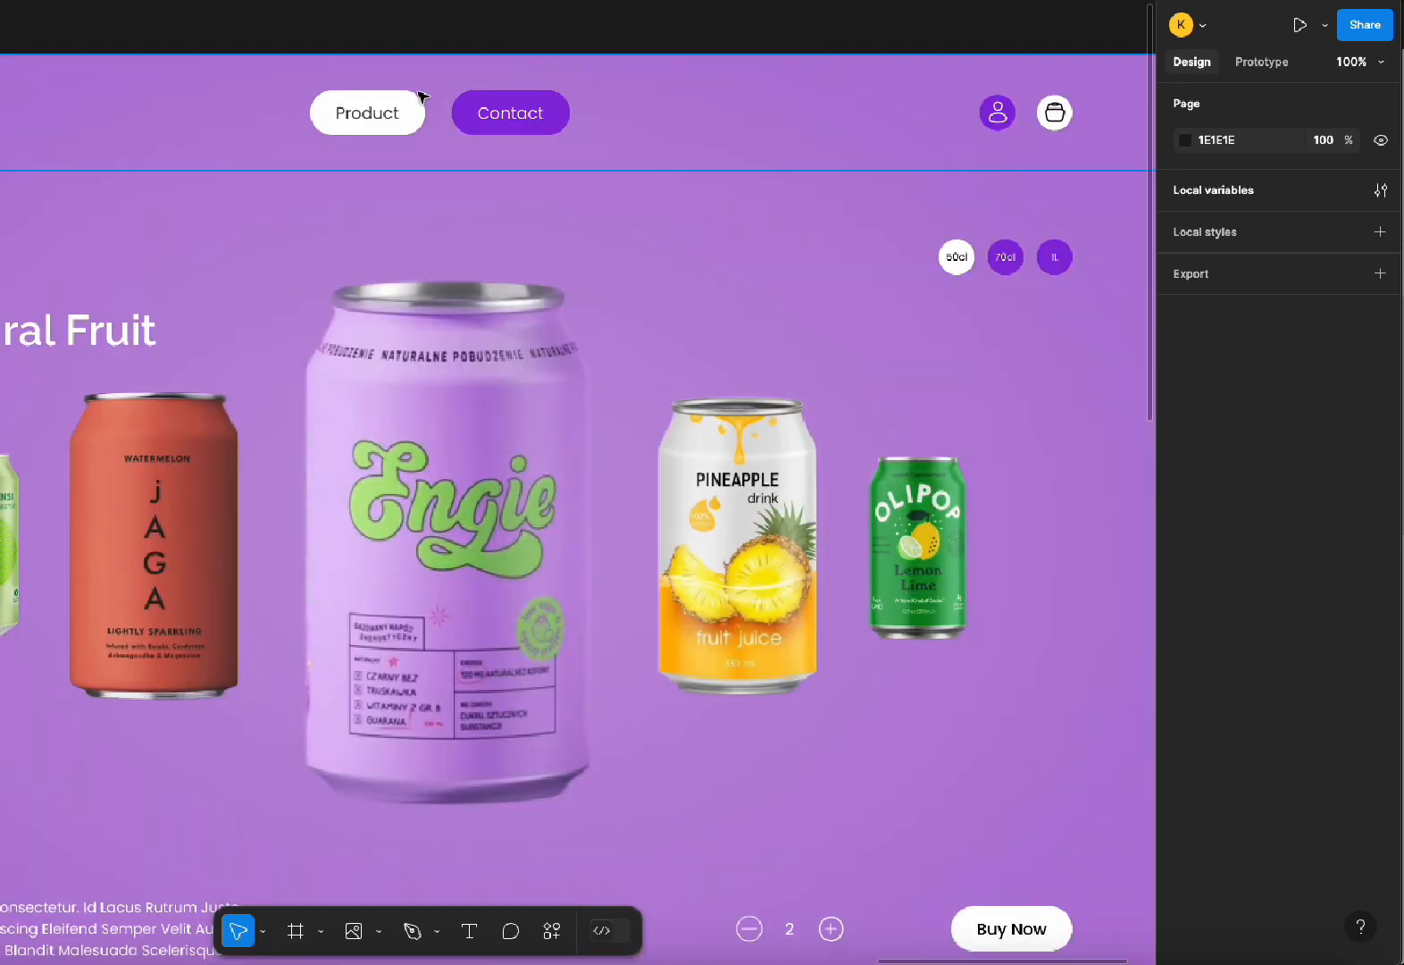
click(377, 109)
click(377, 109)
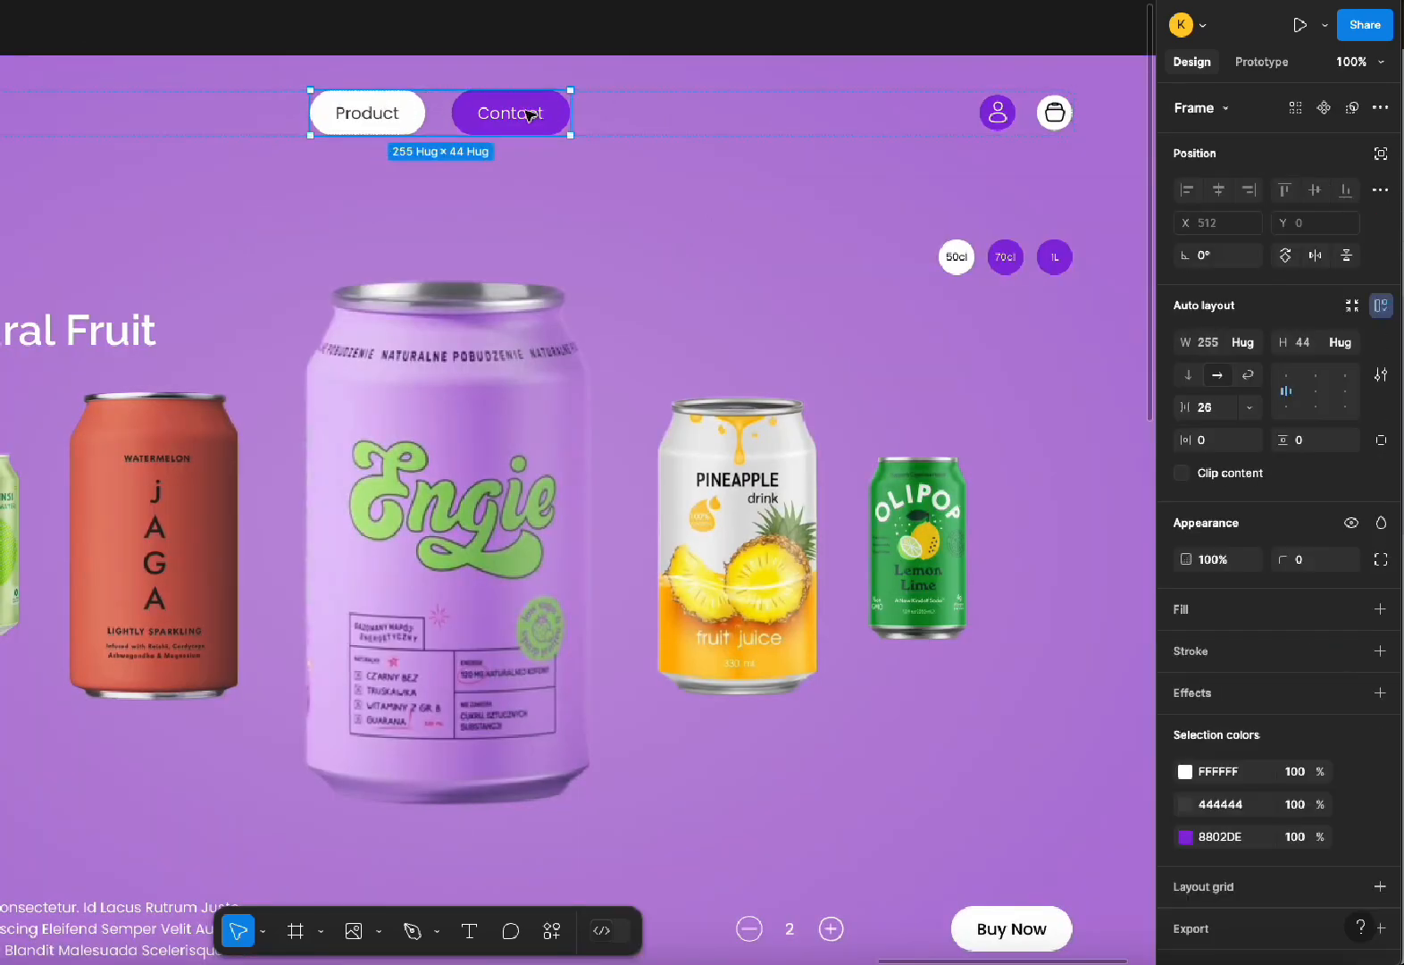
click(376, 113)
click(535, 110)
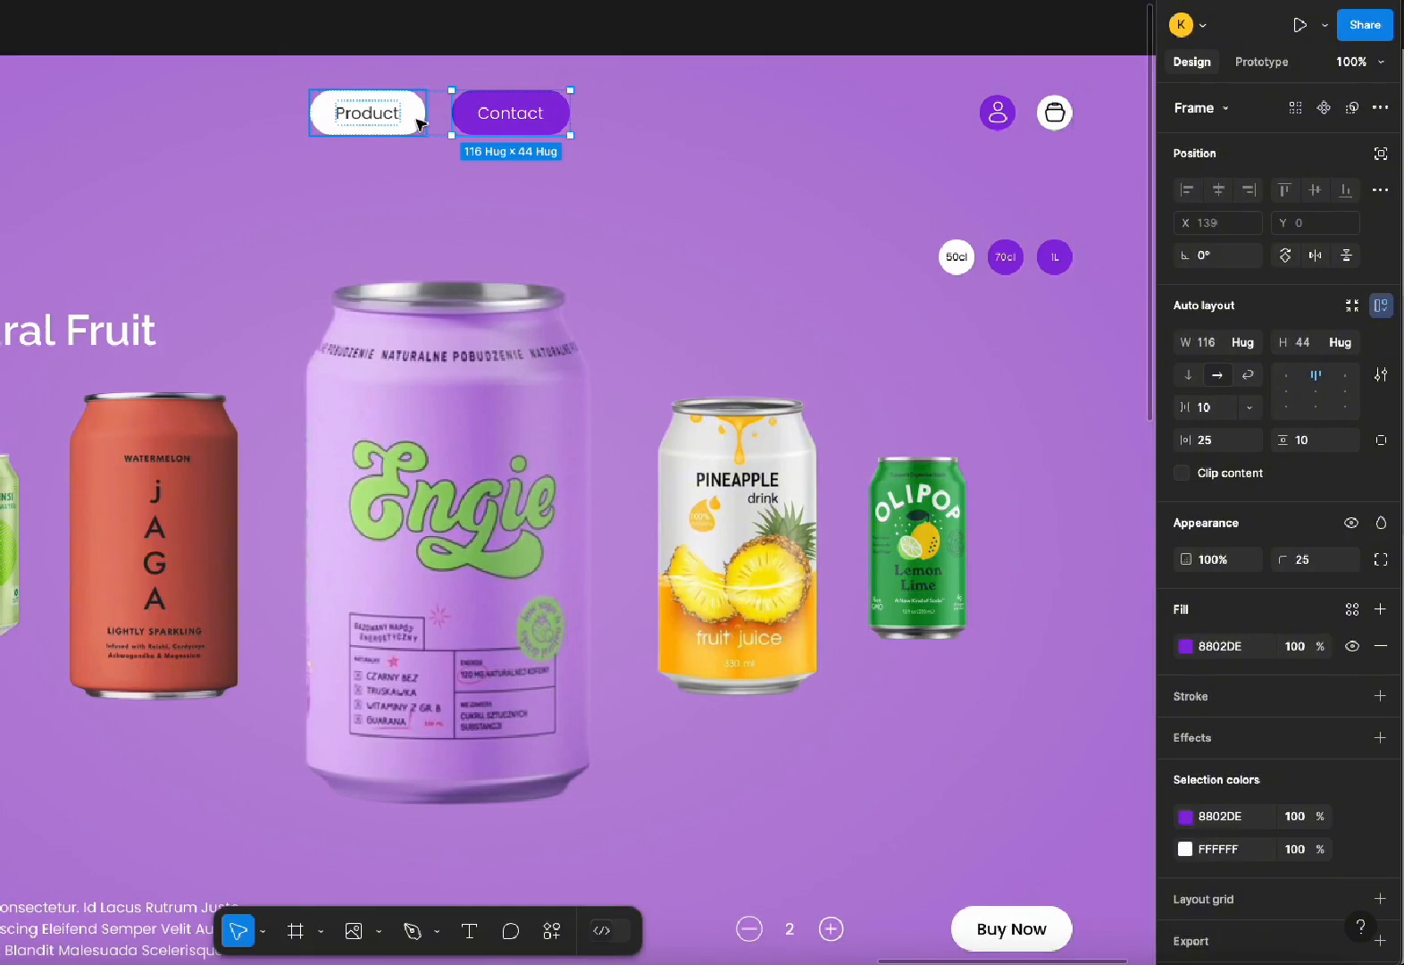
shift+click(367, 112)
shift+click(533, 112)
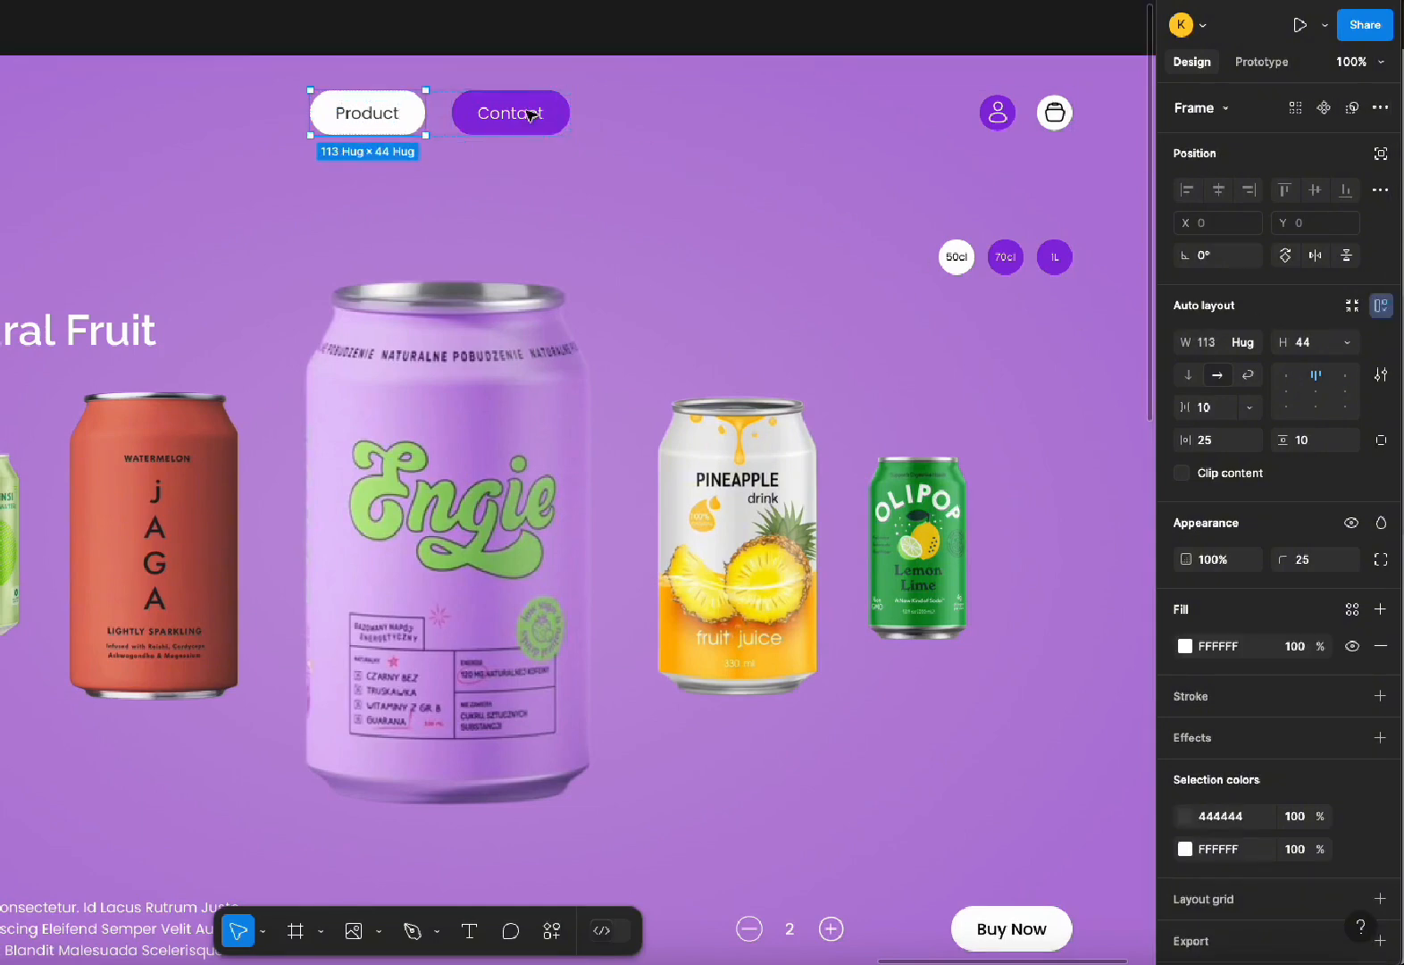
shift+click(516, 109)
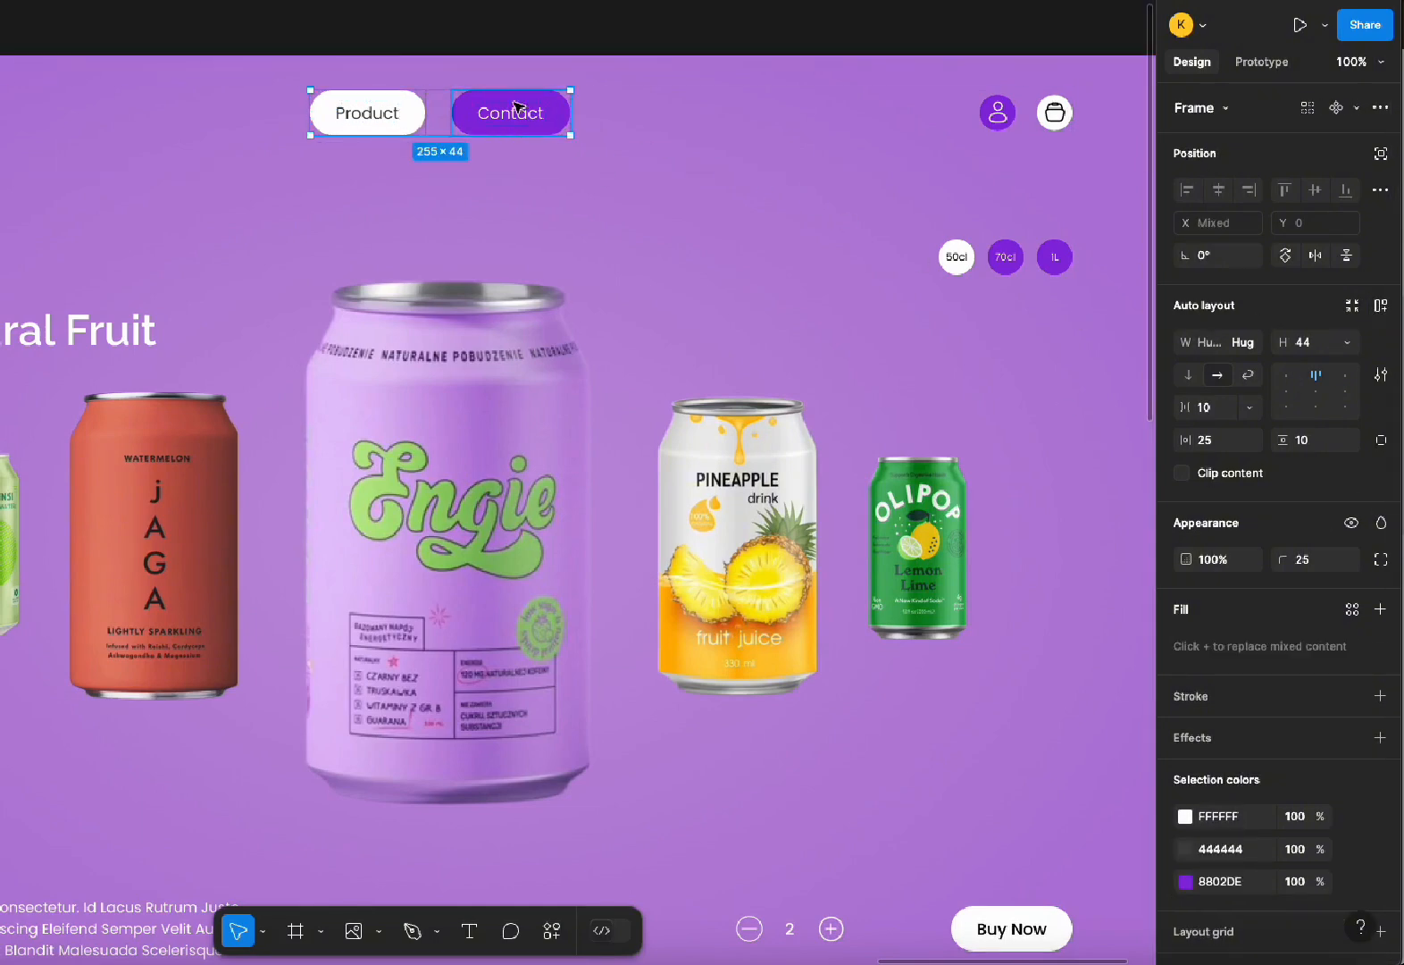
click(1314, 441)
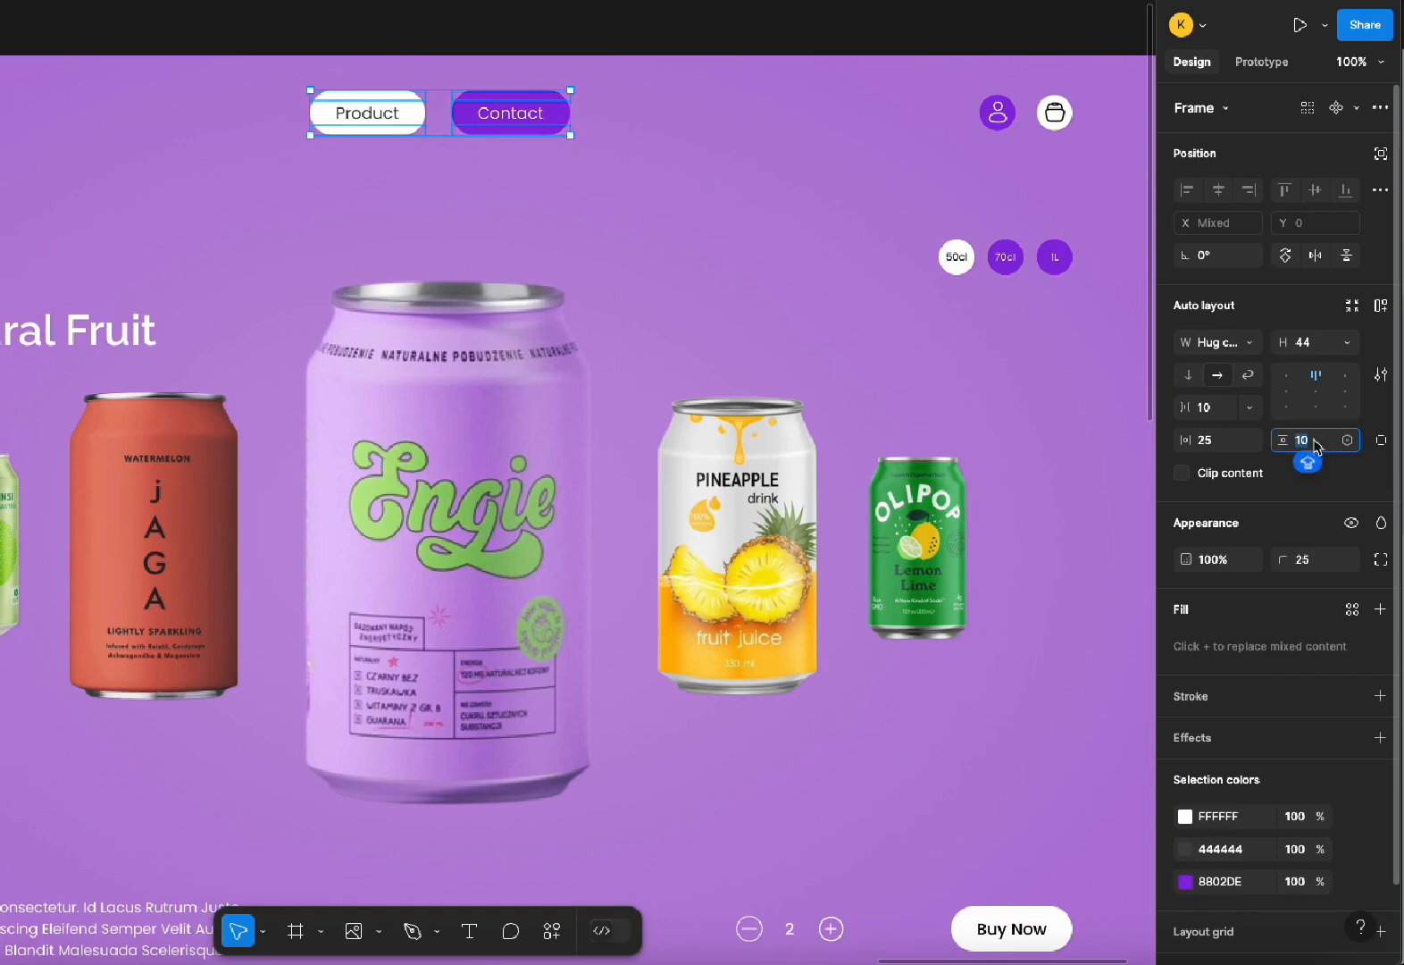
click(637, 219)
Line up the Engie page with Frame 24's left edge and place a duplicate of the page on its right at X 7267, Y -2467
key(ctrl+minus)
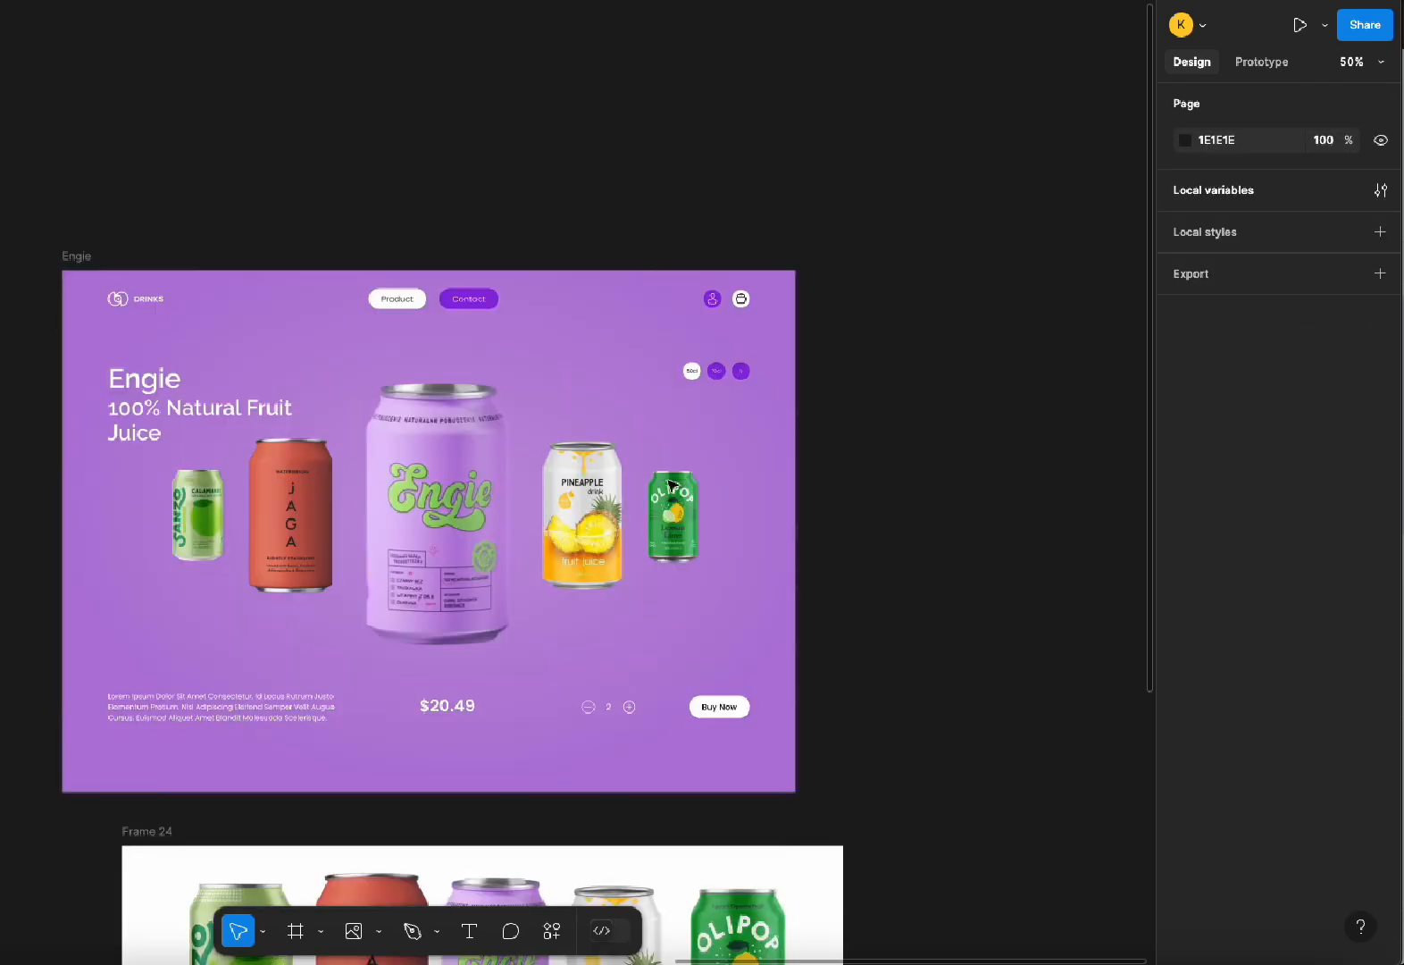
scroll(679, 492, down, 2)
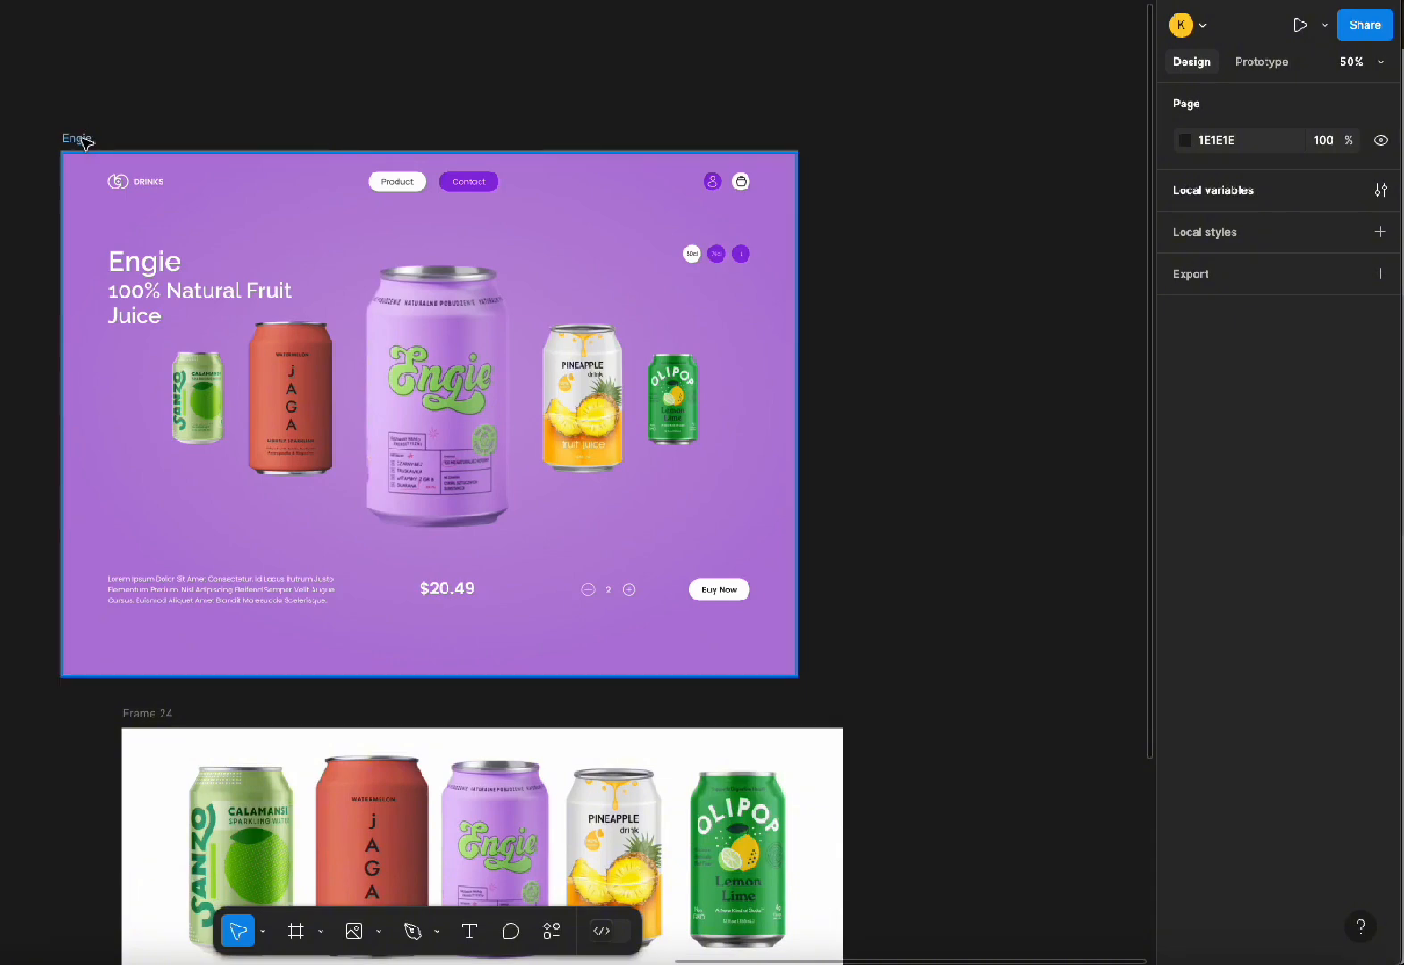
drag(89, 129, 140, 97)
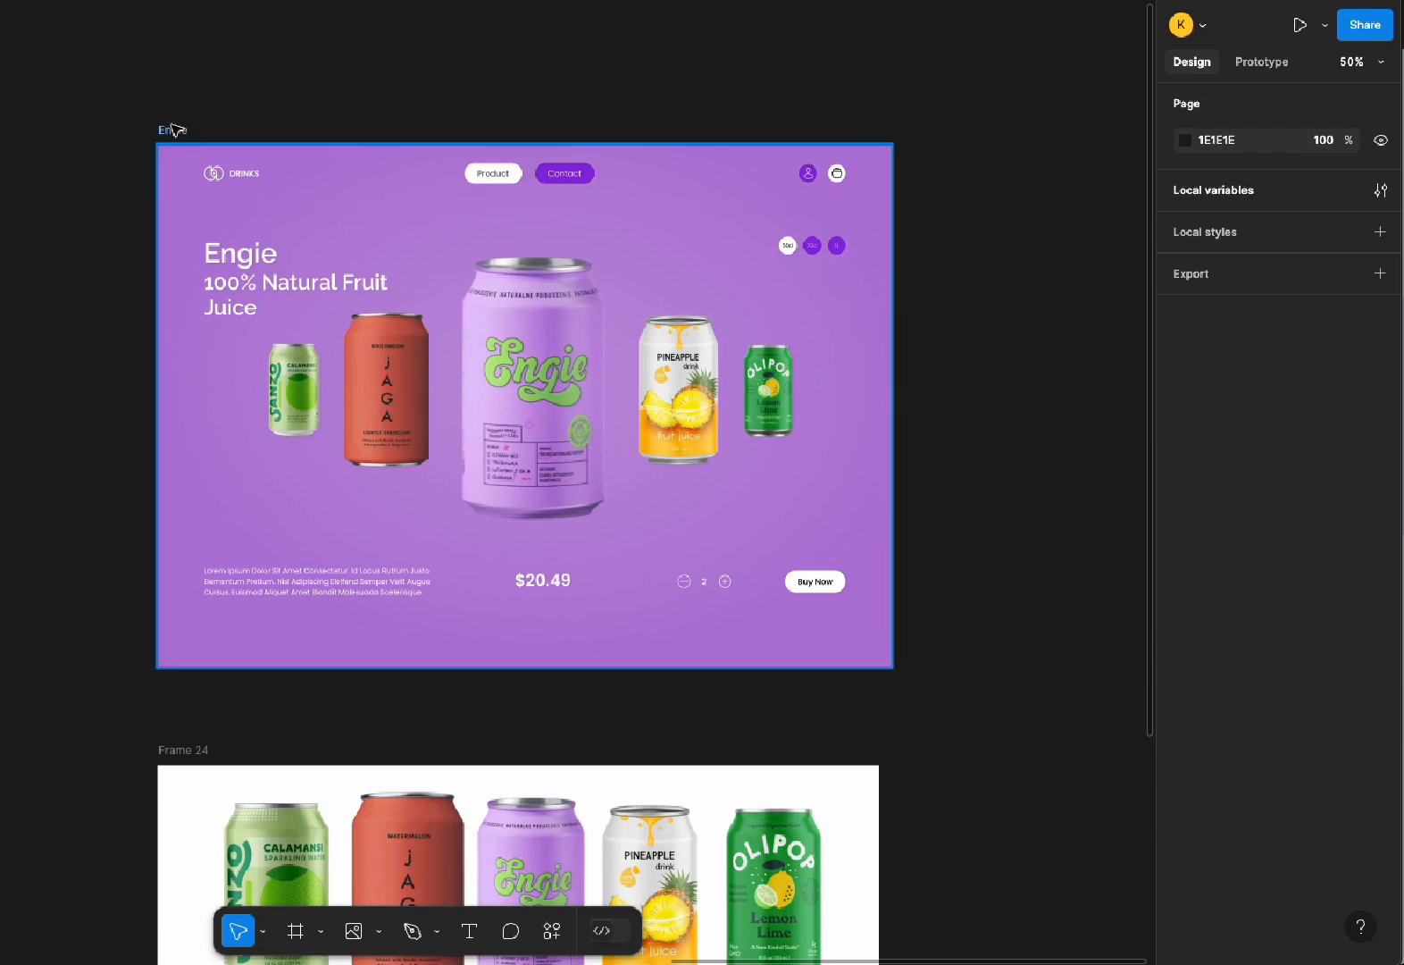
drag(174, 134, 295, 134)
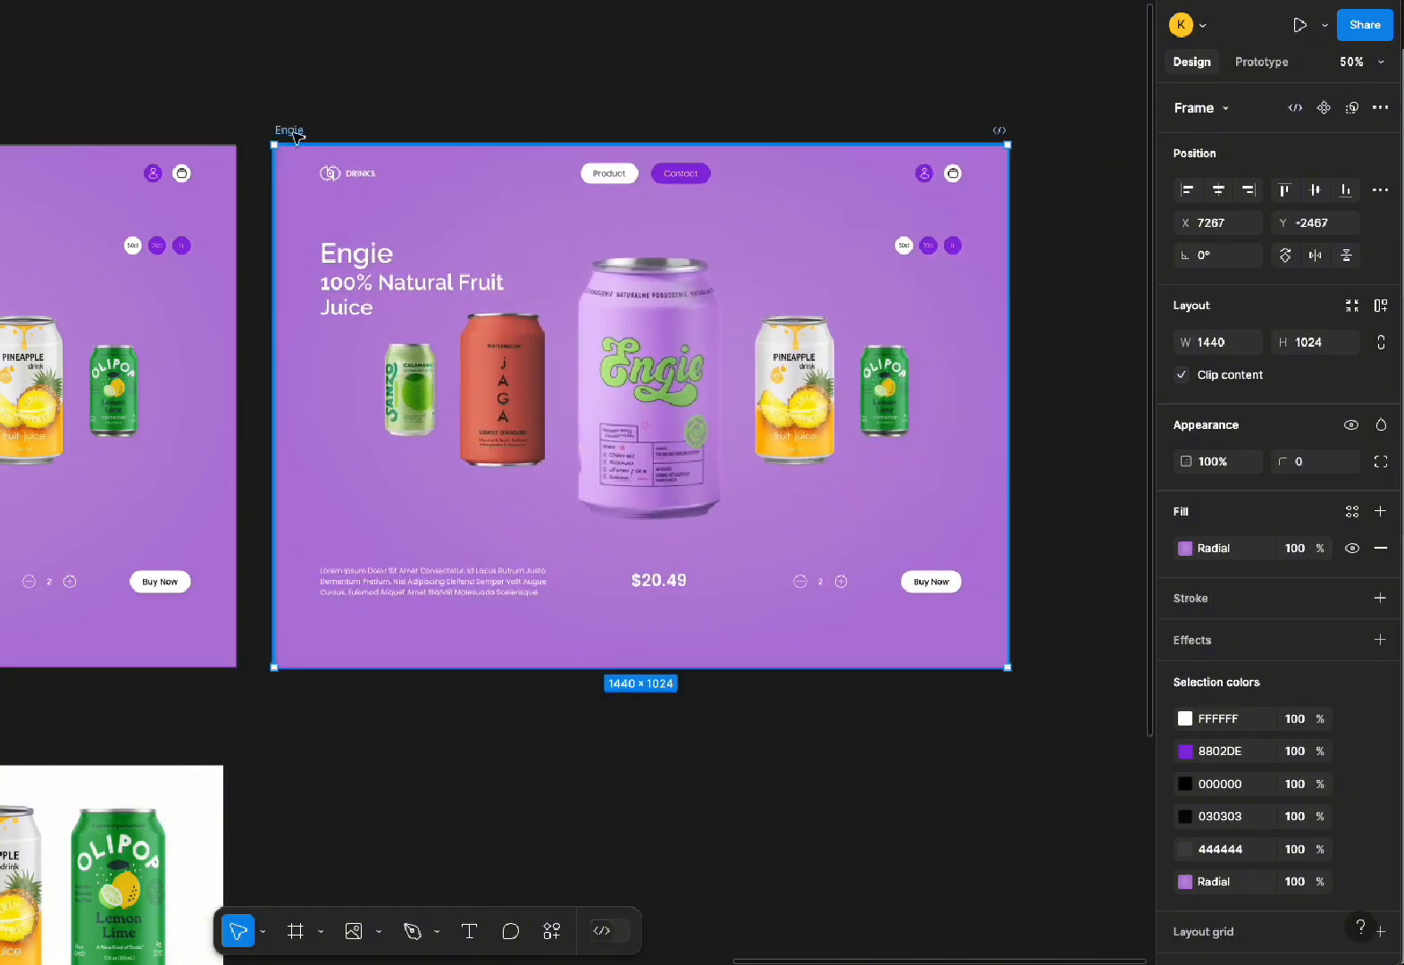
Recolour the duplicate page's radial gradient background with FCCF65 at the 0% stop and D79100 at the 100% stop
click(1183, 548)
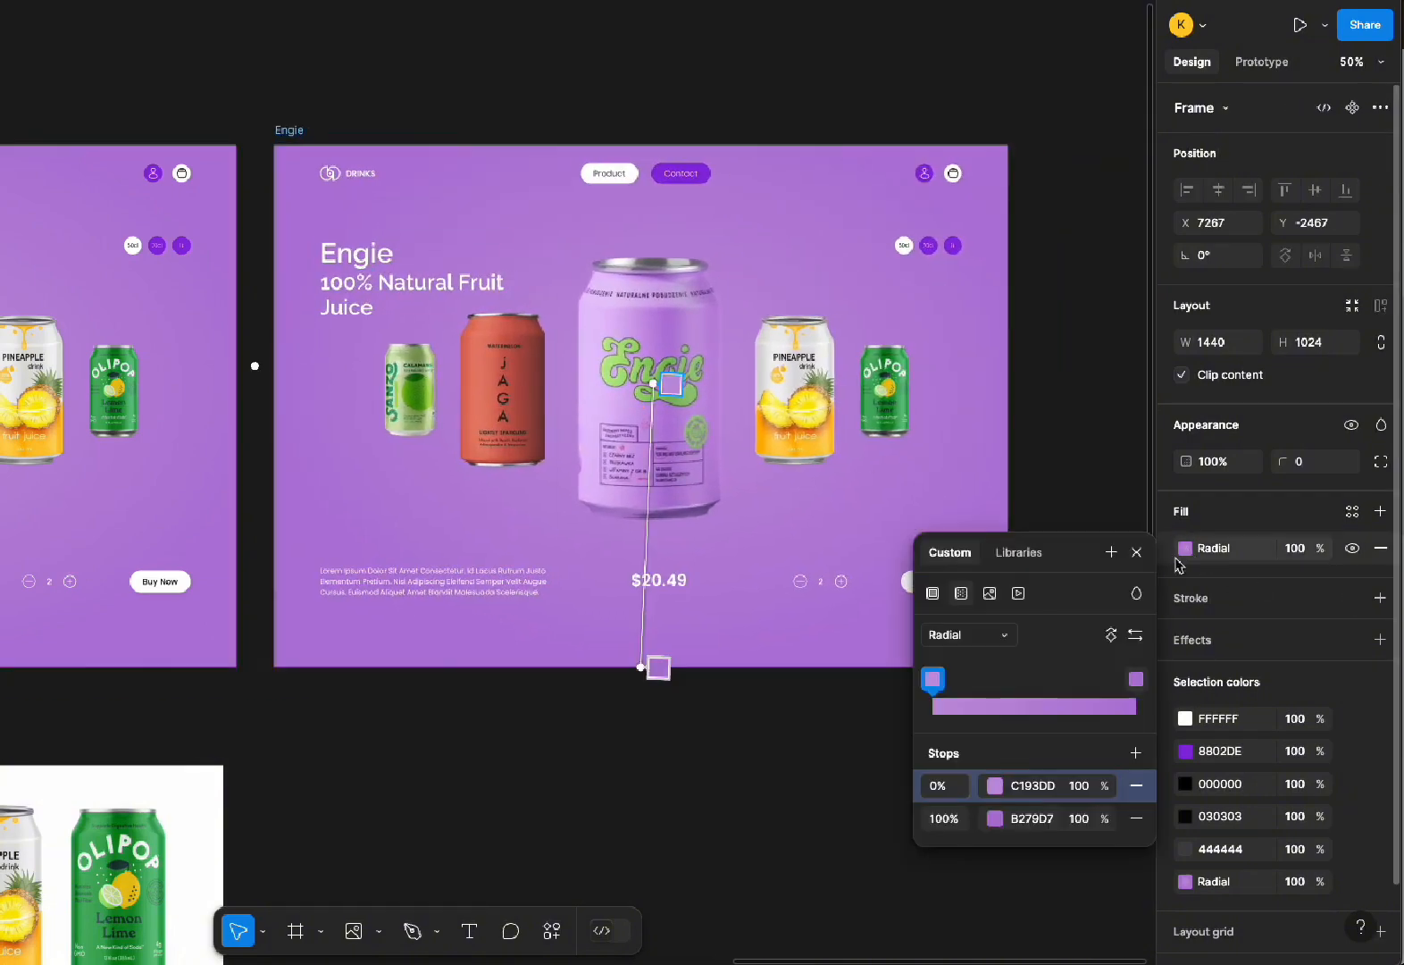
click(1054, 785)
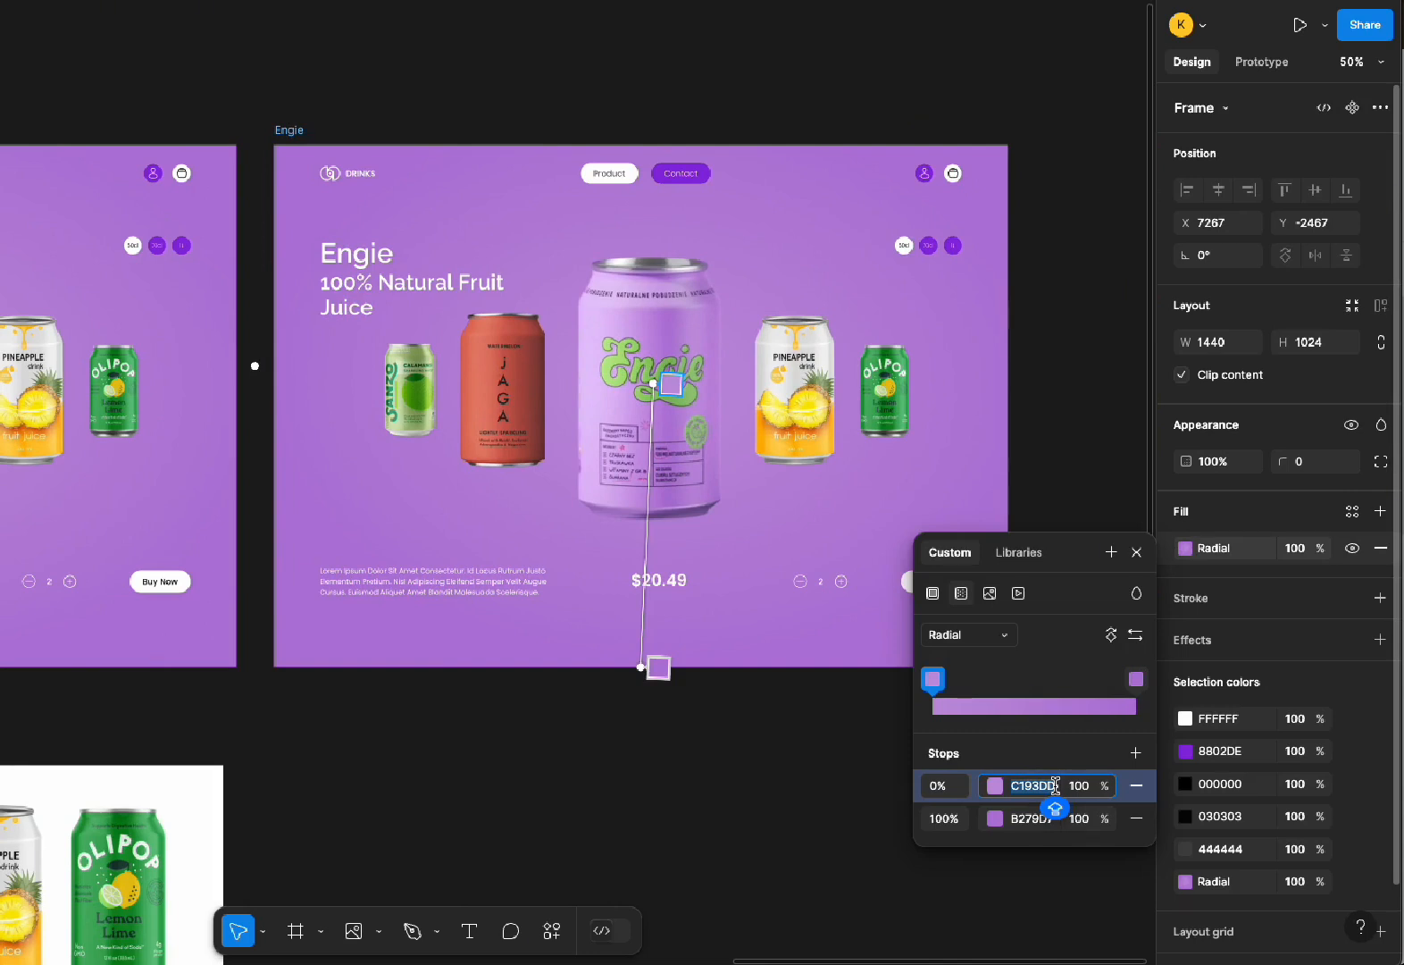
text(FCCF65)
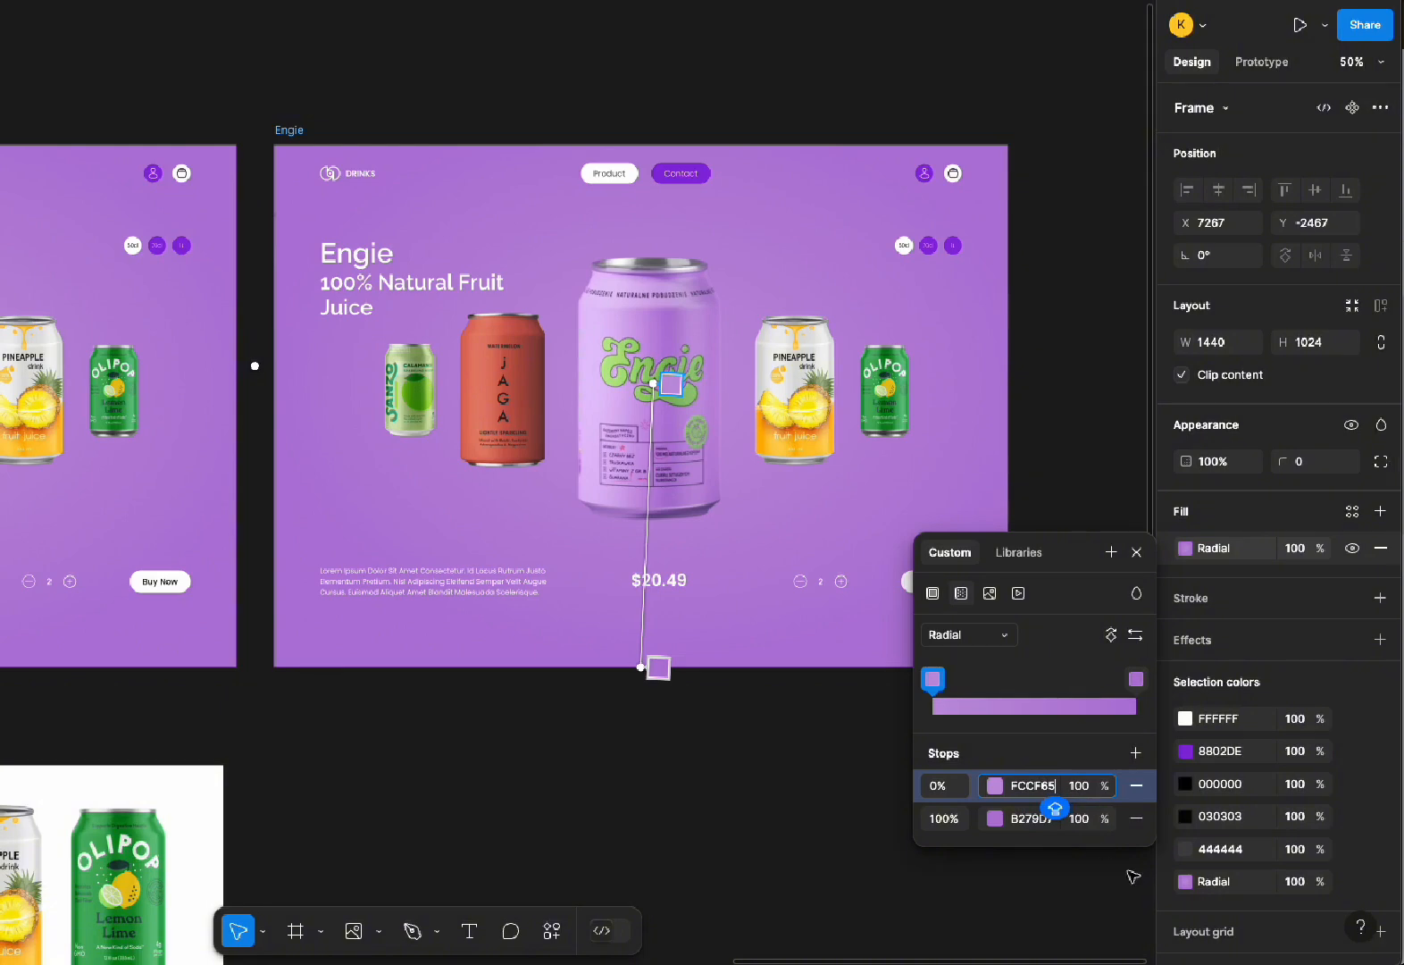
click(1050, 820)
key(Caps_Lock)
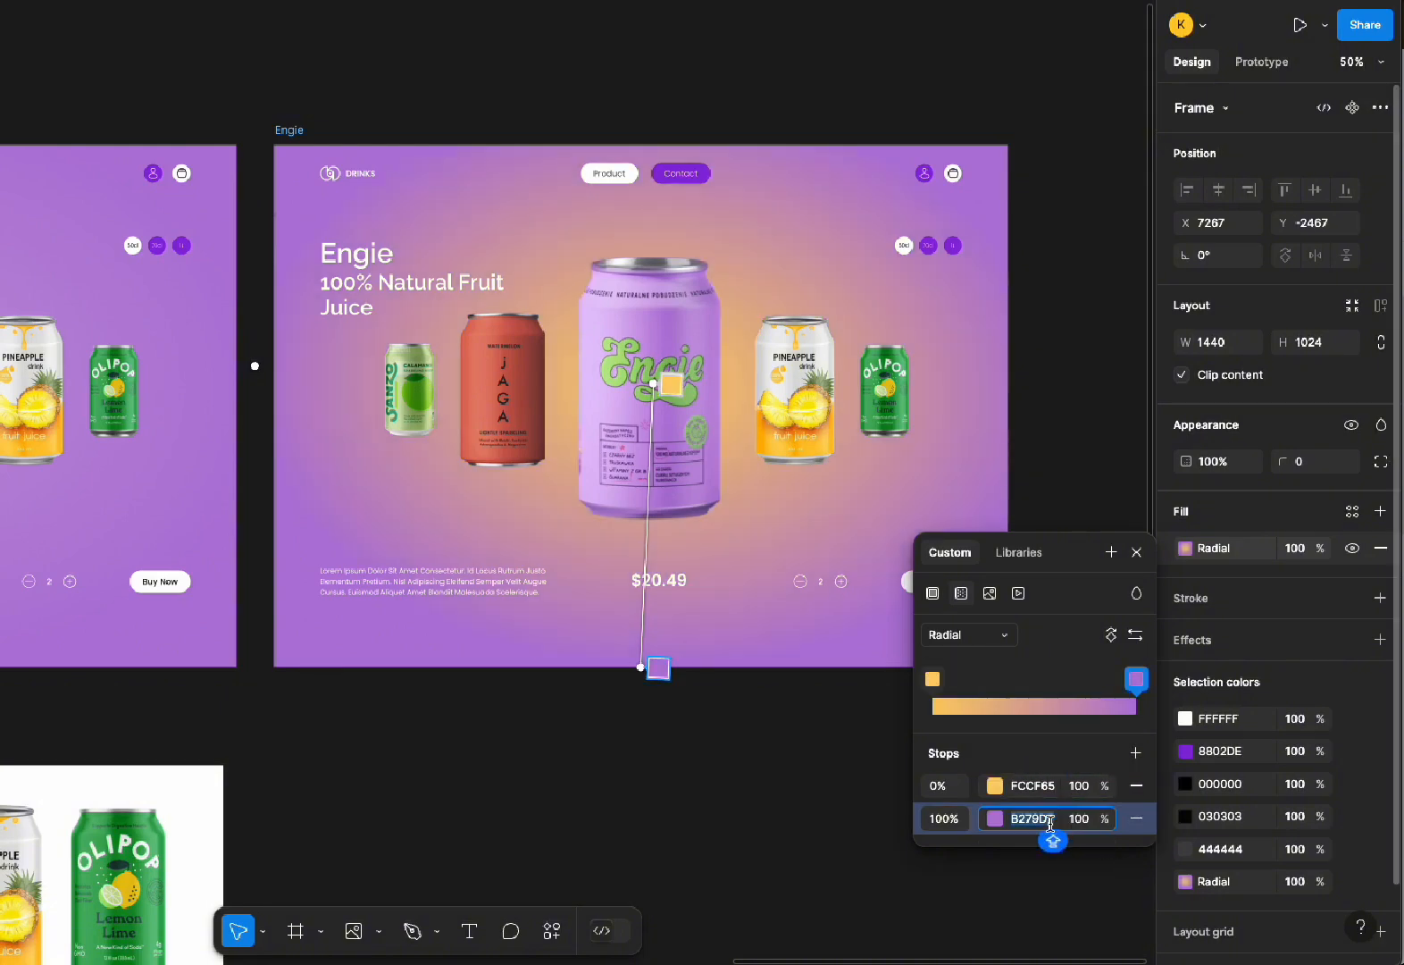
text(D79)
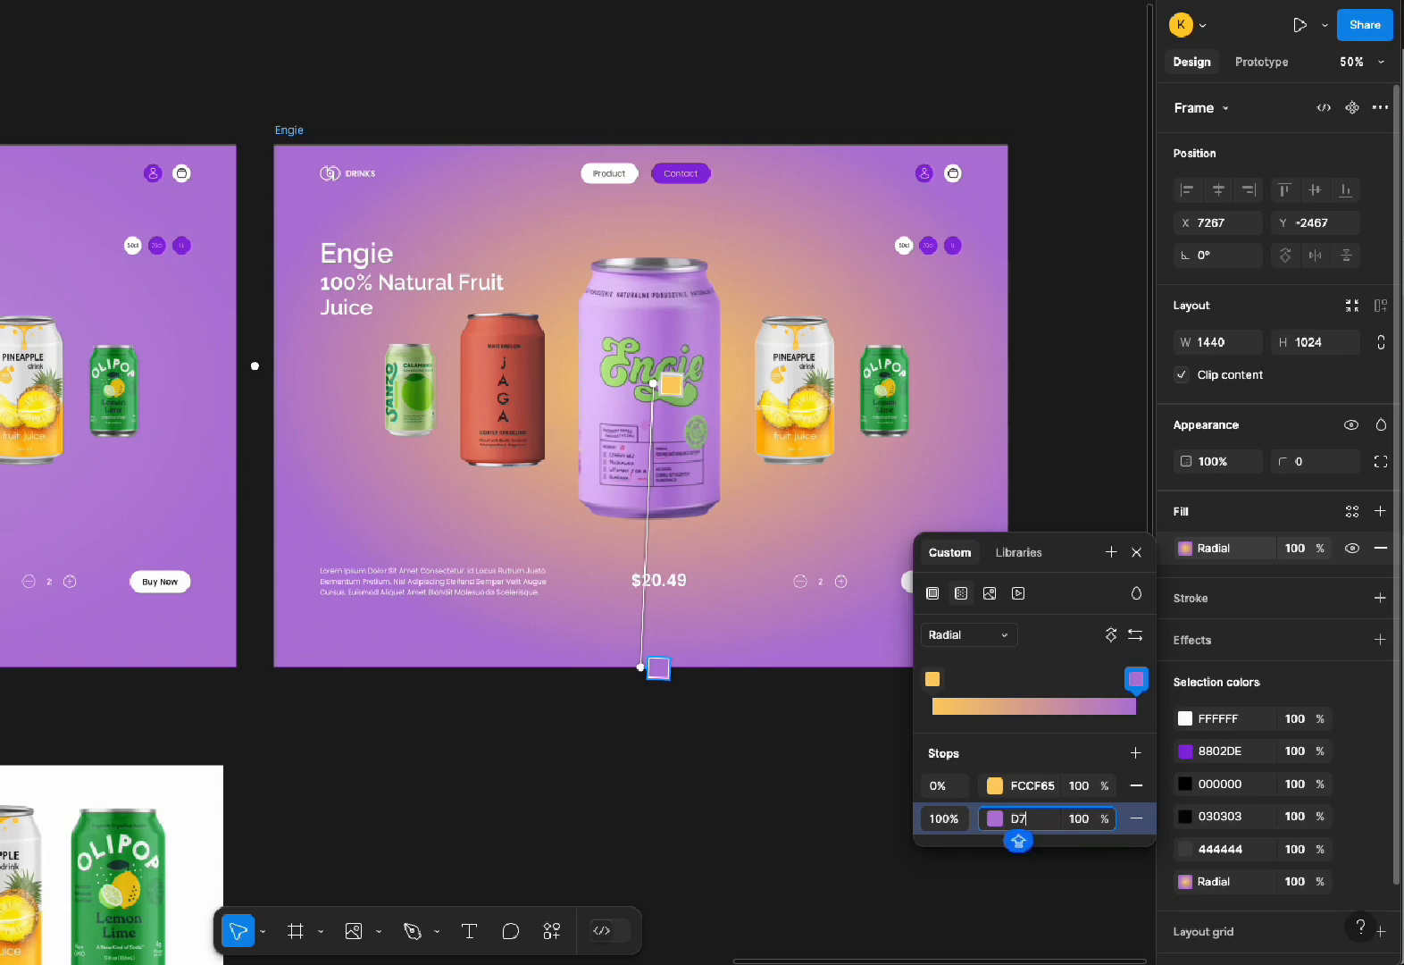
text(100)
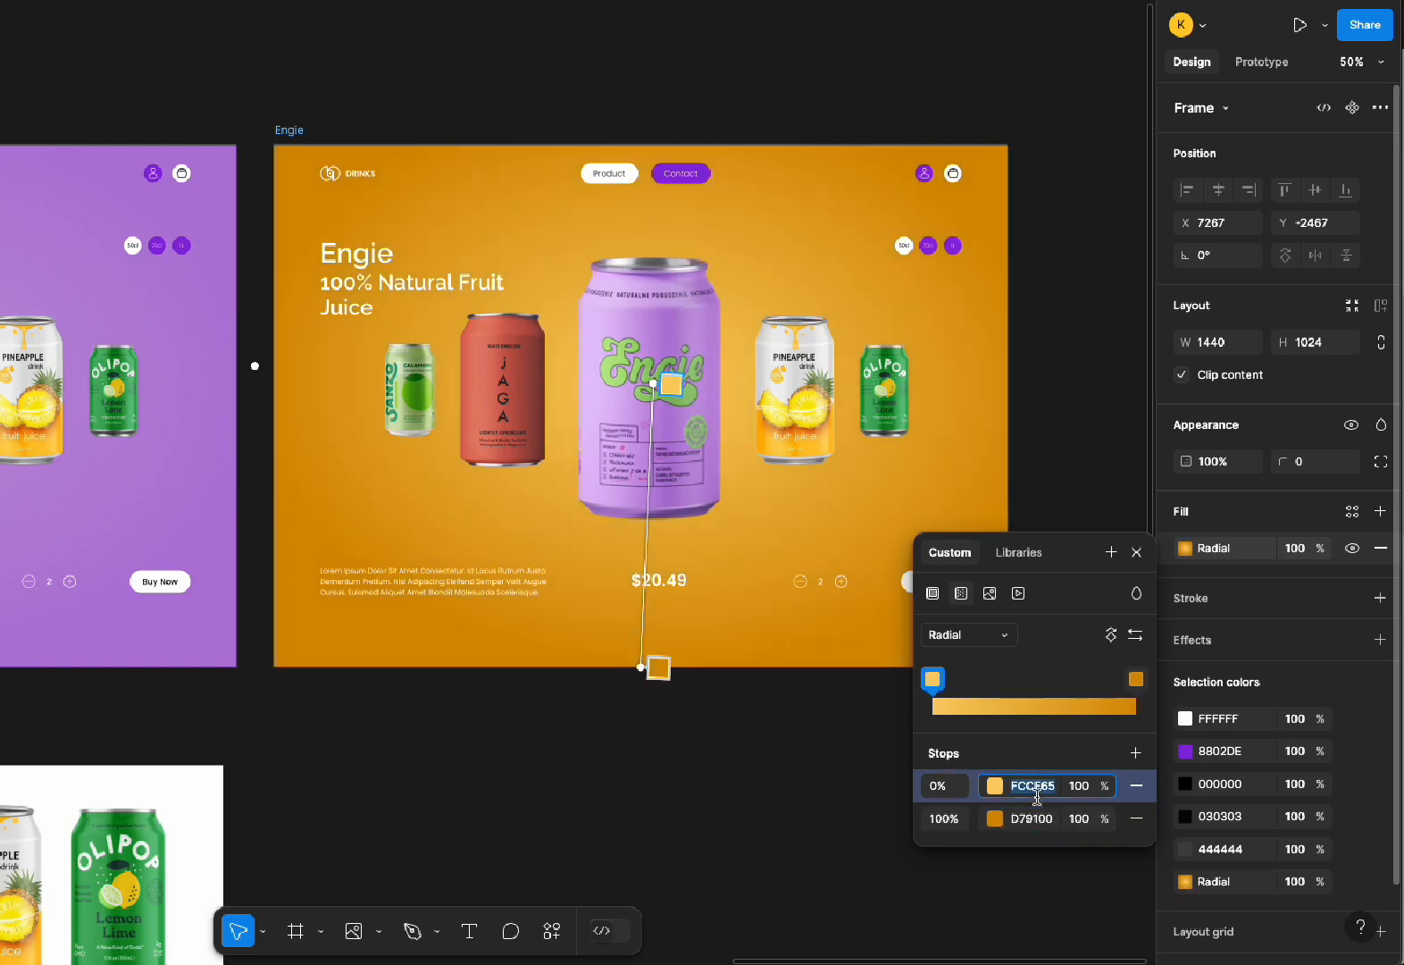
click(1032, 787)
key(Escape)
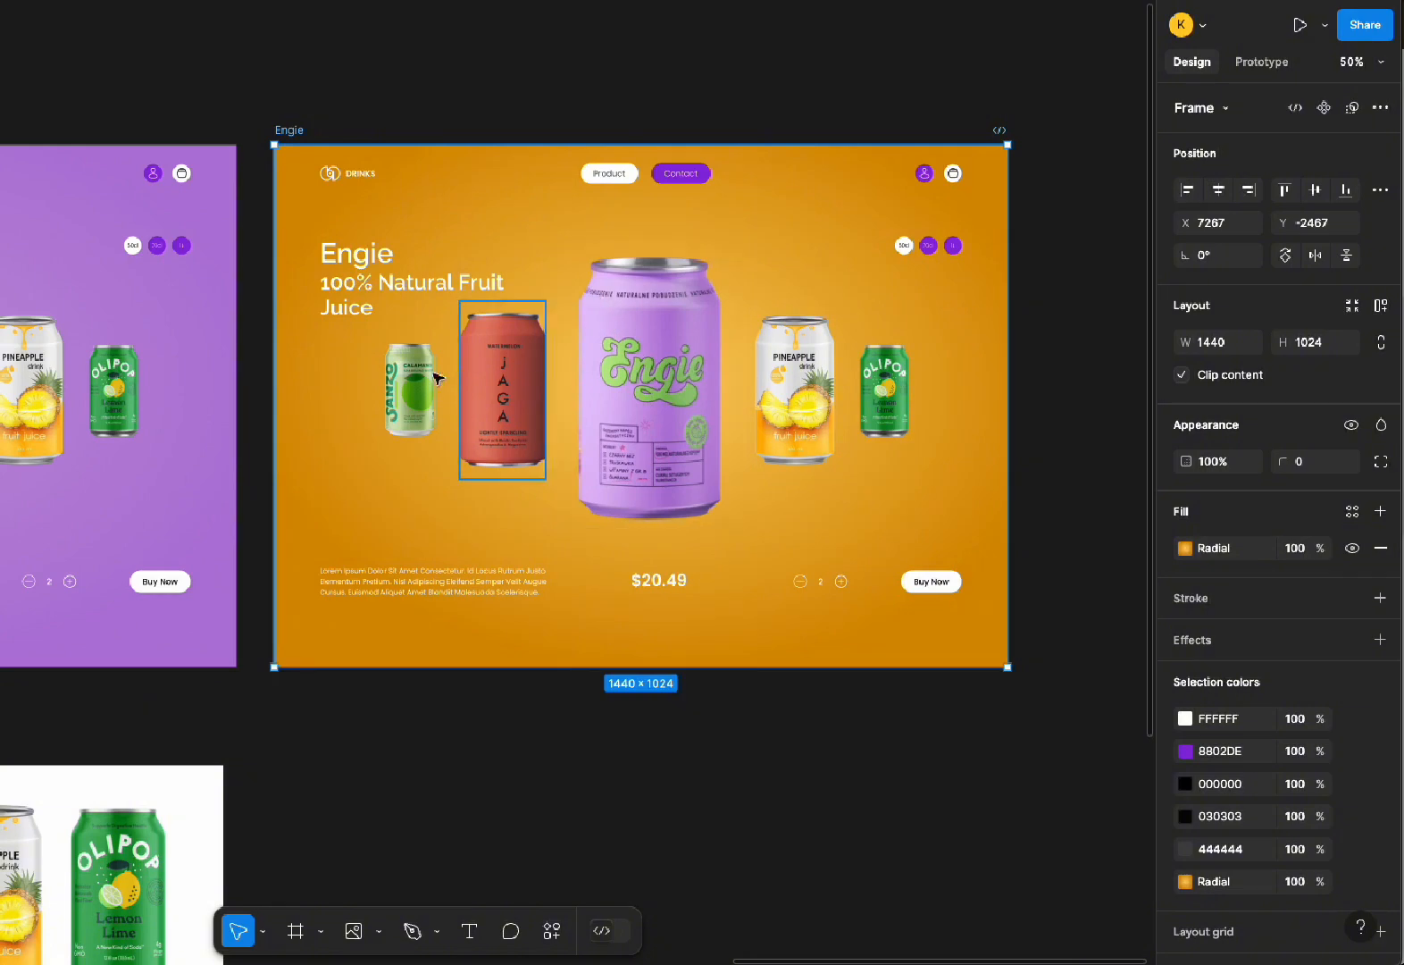
Replace the product name in the orange page's heading with Pineapple
double_click(358, 262)
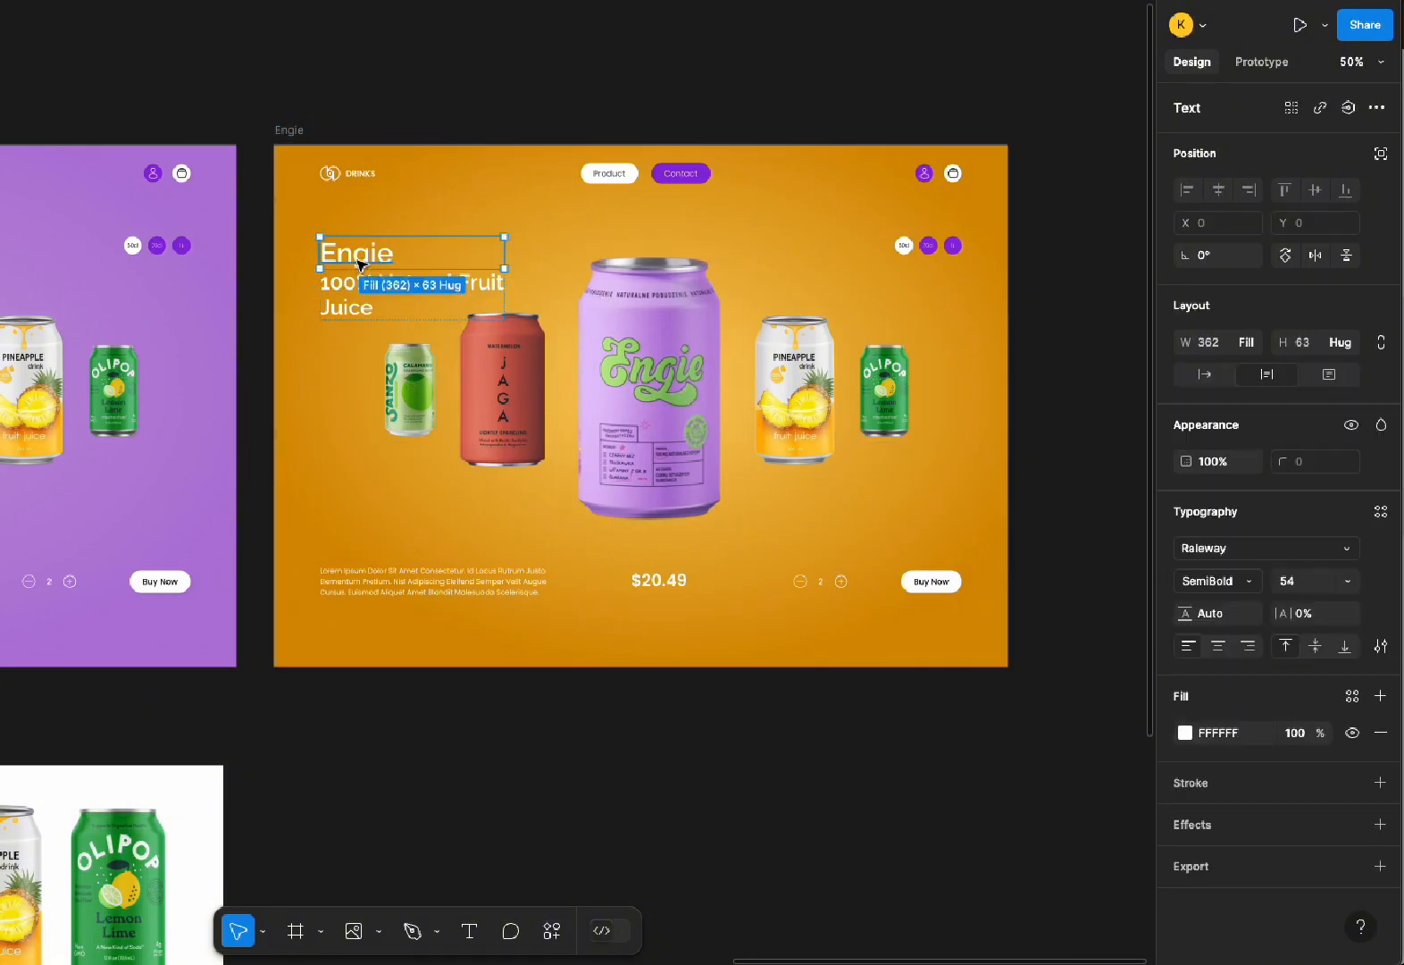
double_click(359, 260)
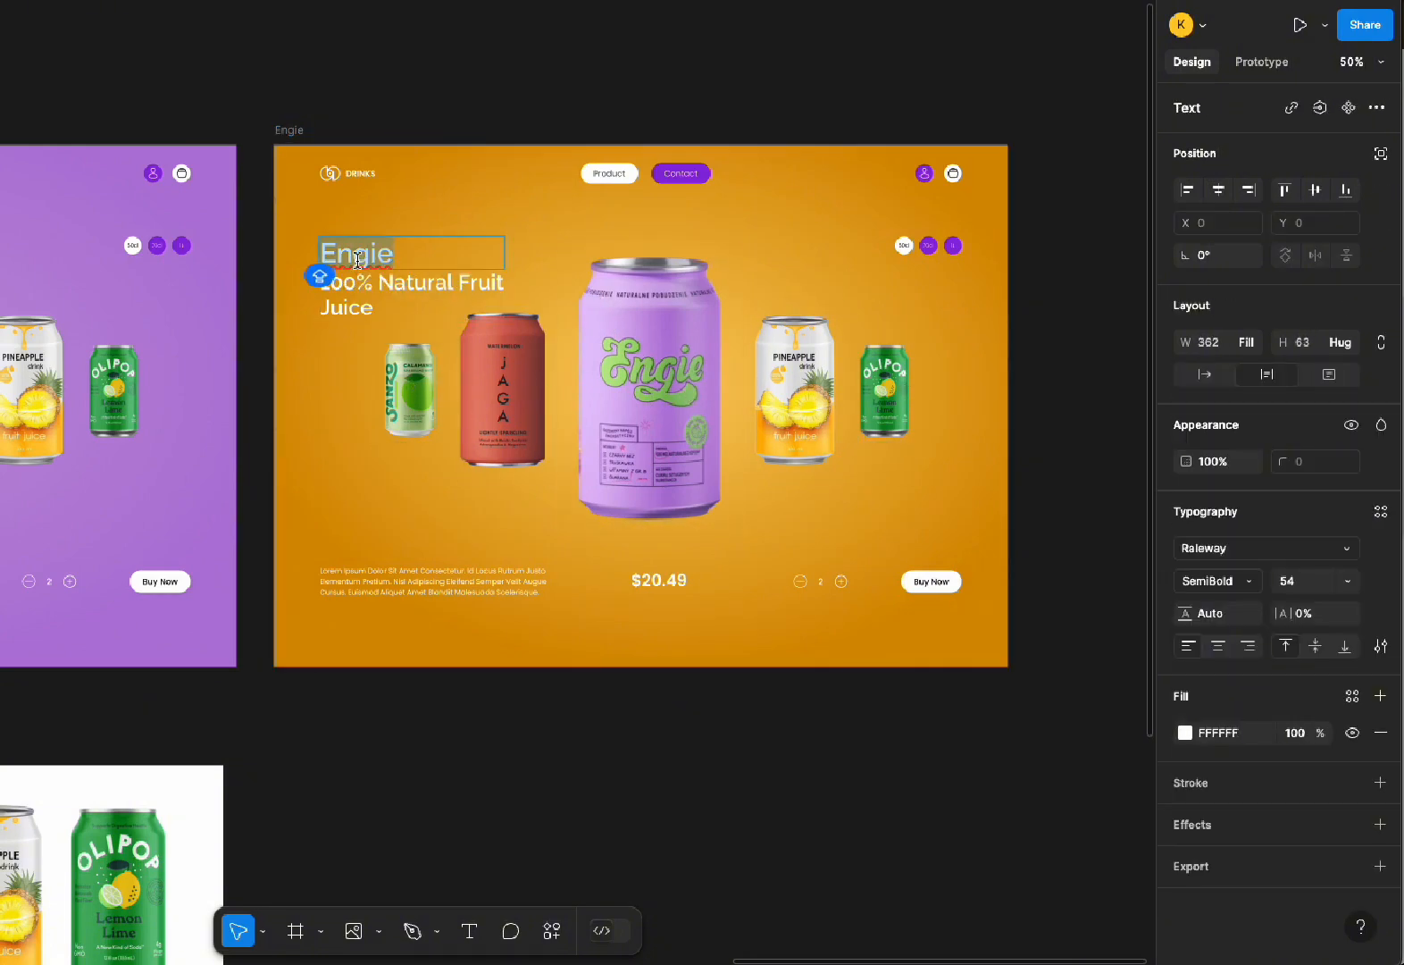
text(Pl)
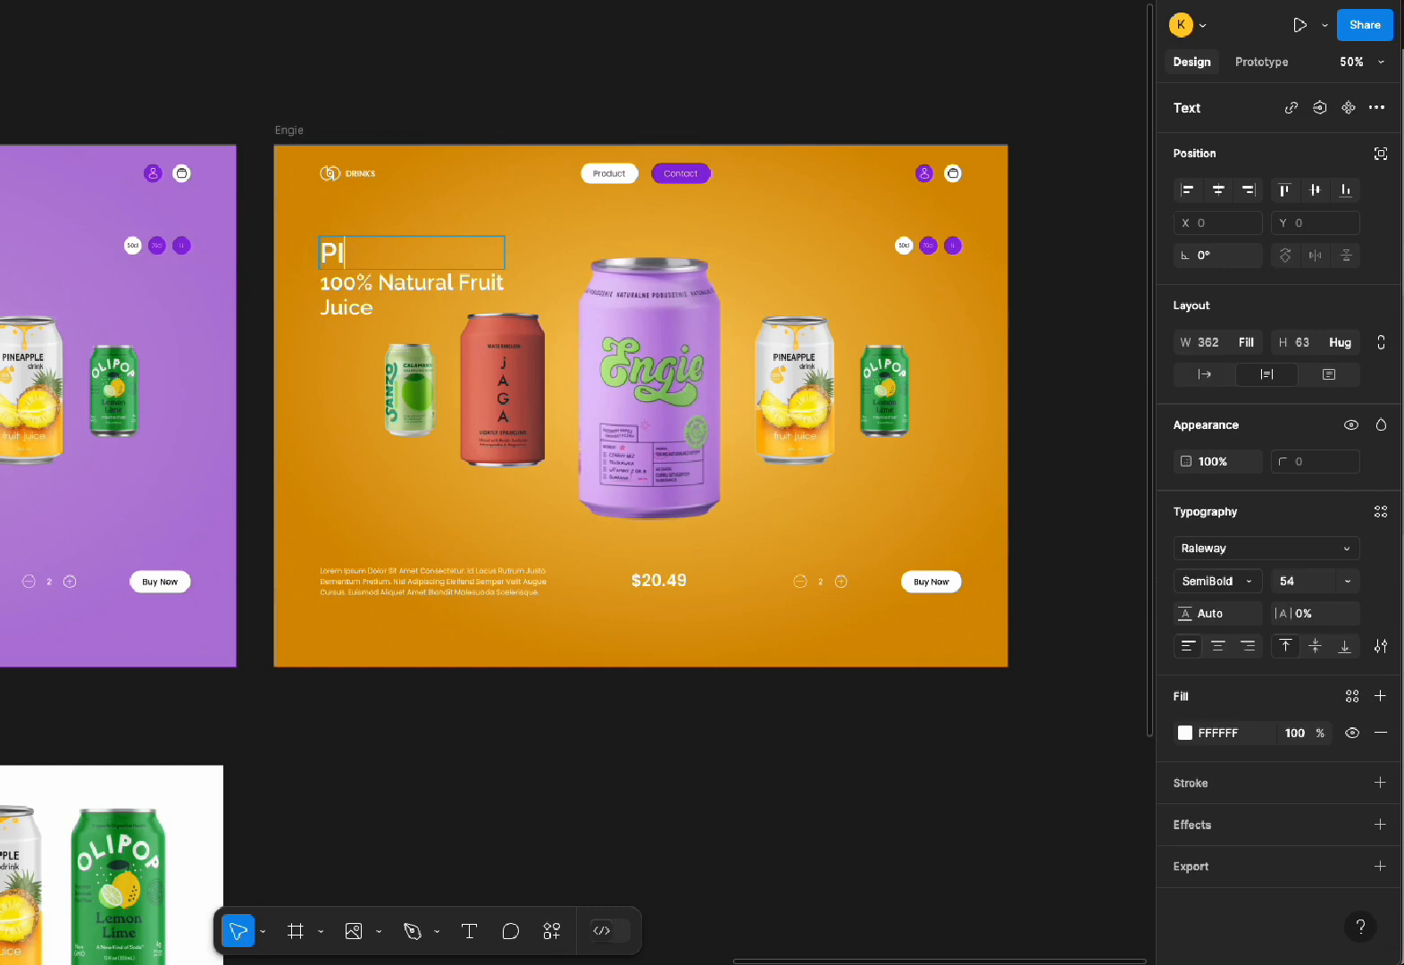
text(NAPPLE)
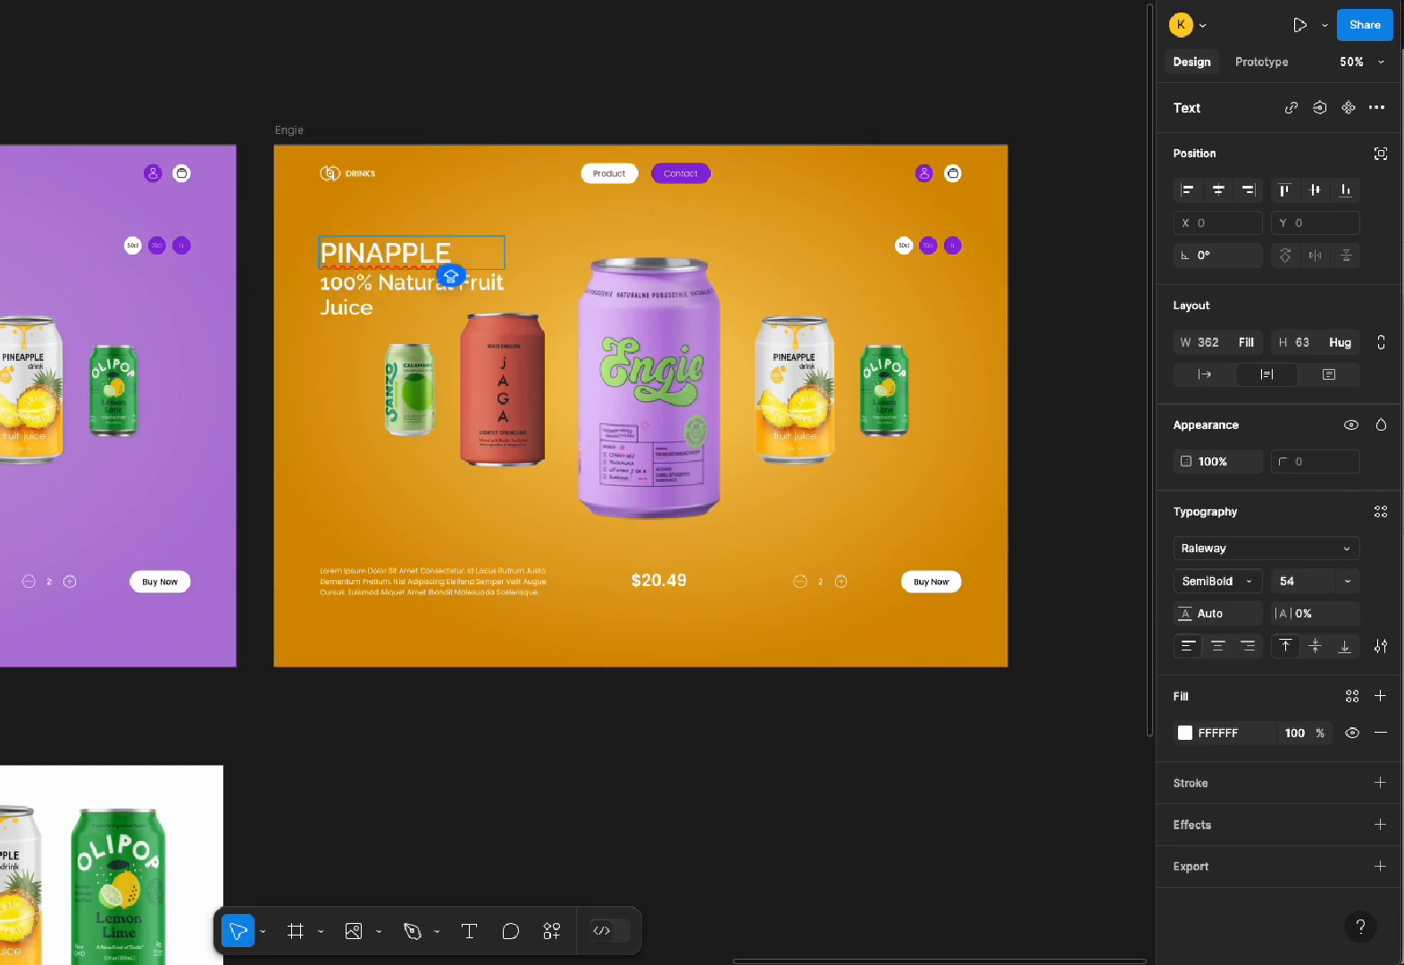
key(BackSpace)
key(BackSpace)
key(BackSpace)
key(BackSpace)
key(BackSpace)
key(BackSpace)
key(BackSpace)
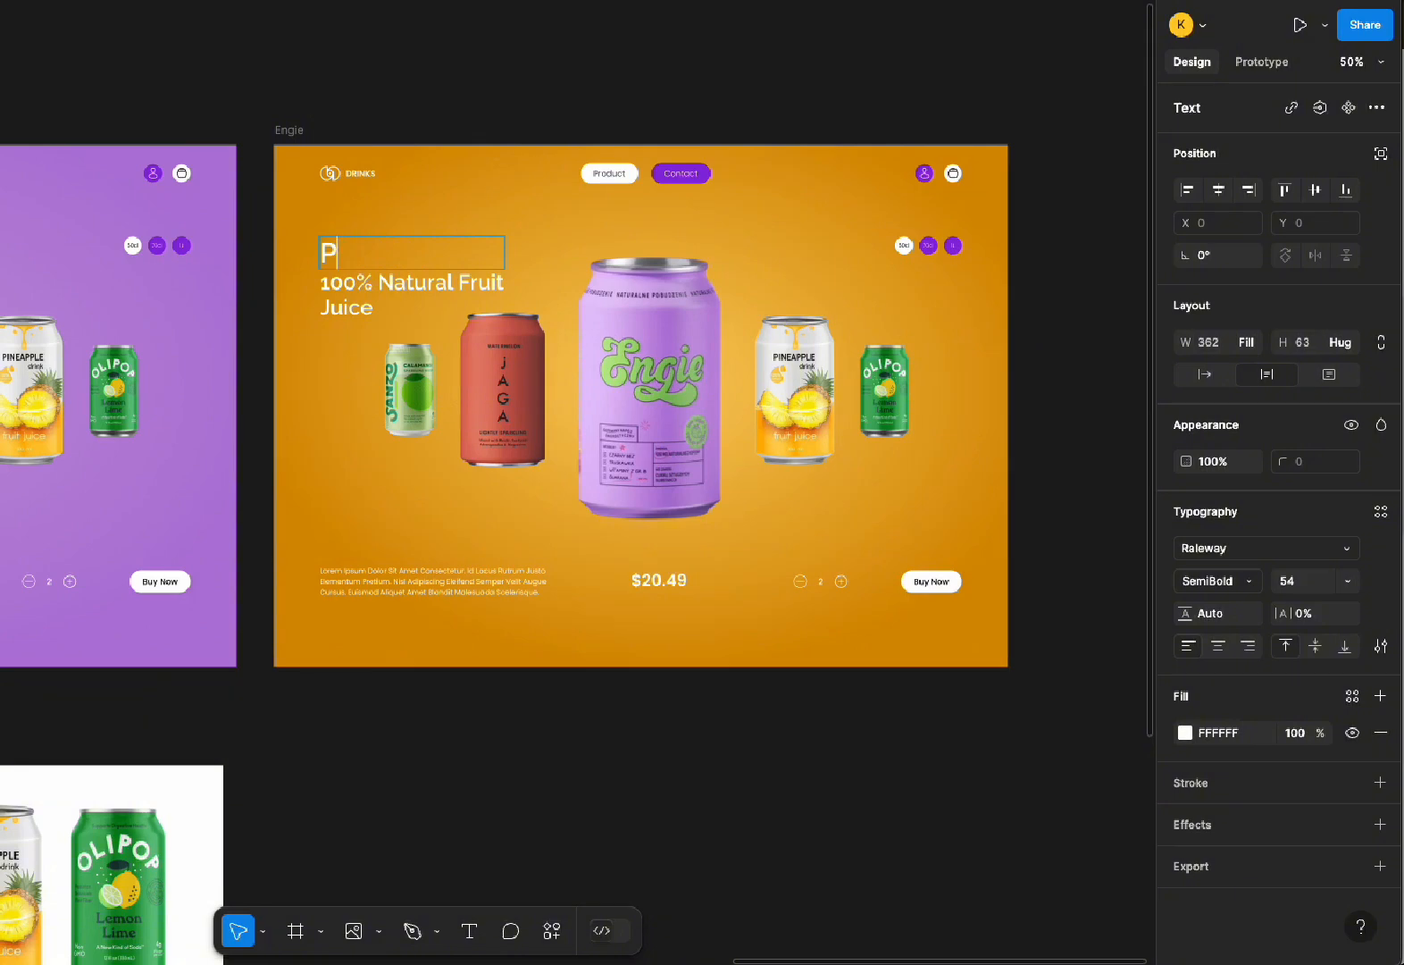
text(ineapple)
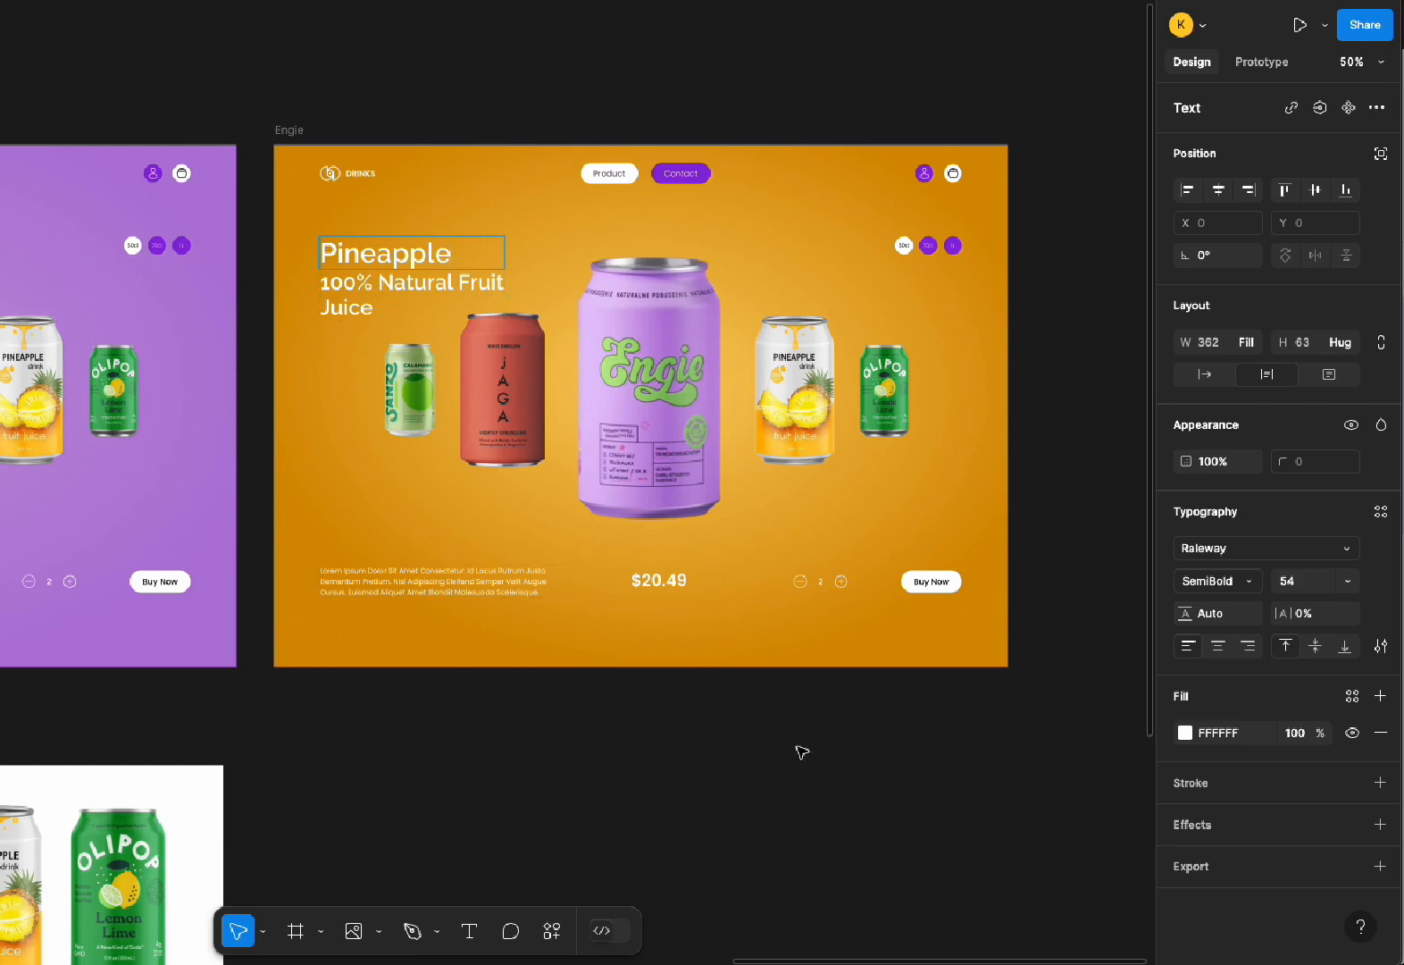
key(Escape)
Recolour the Contact button on the orange Pineapple page with the darker orange BD8000
scroll(989, 318, right, 5)
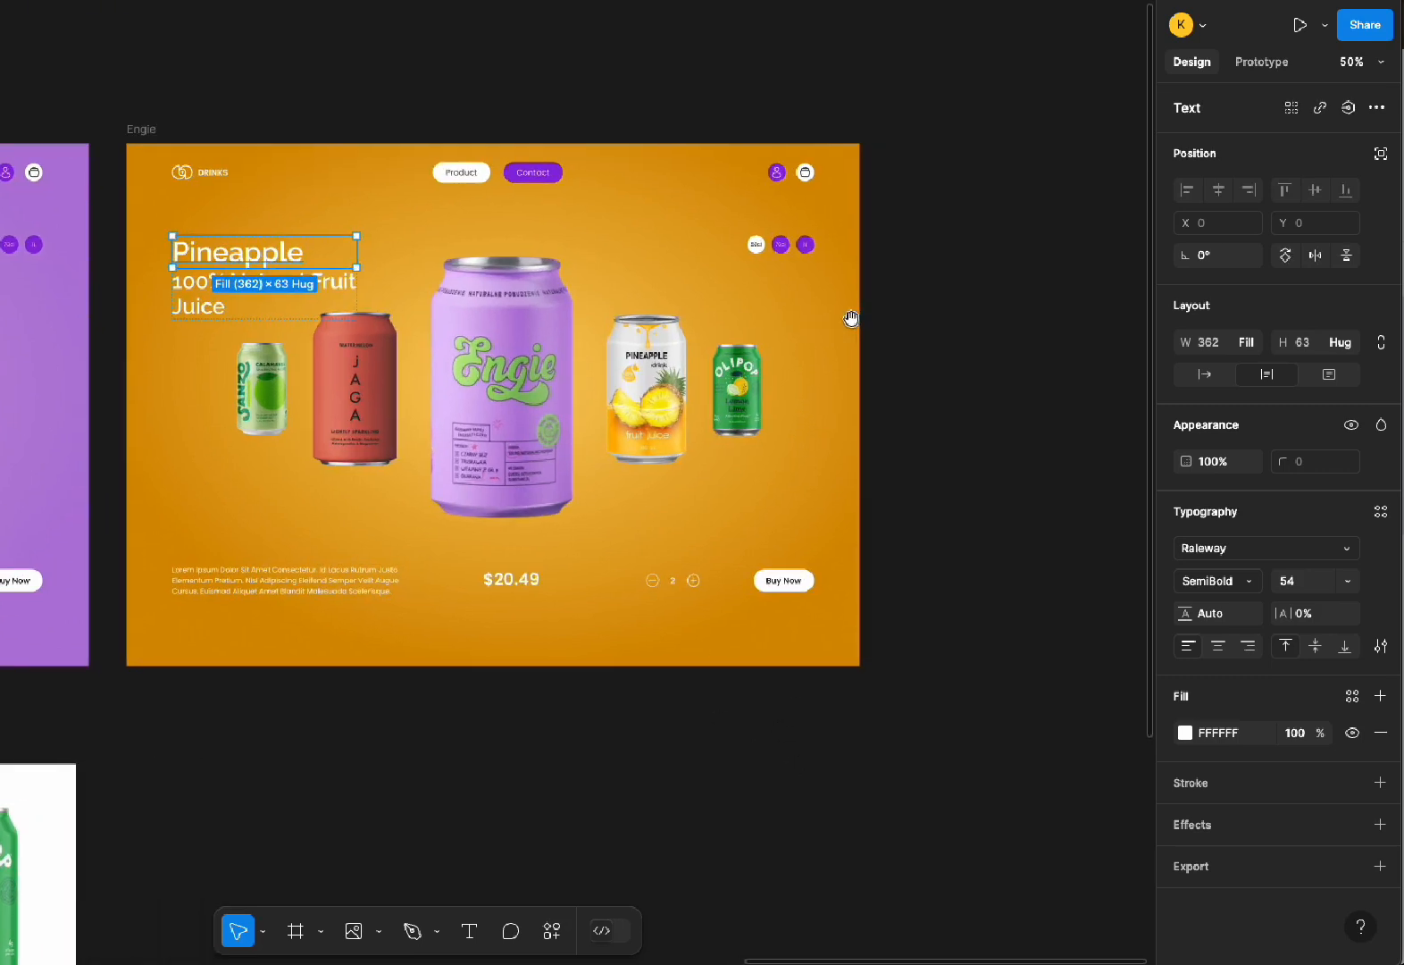
click(543, 179)
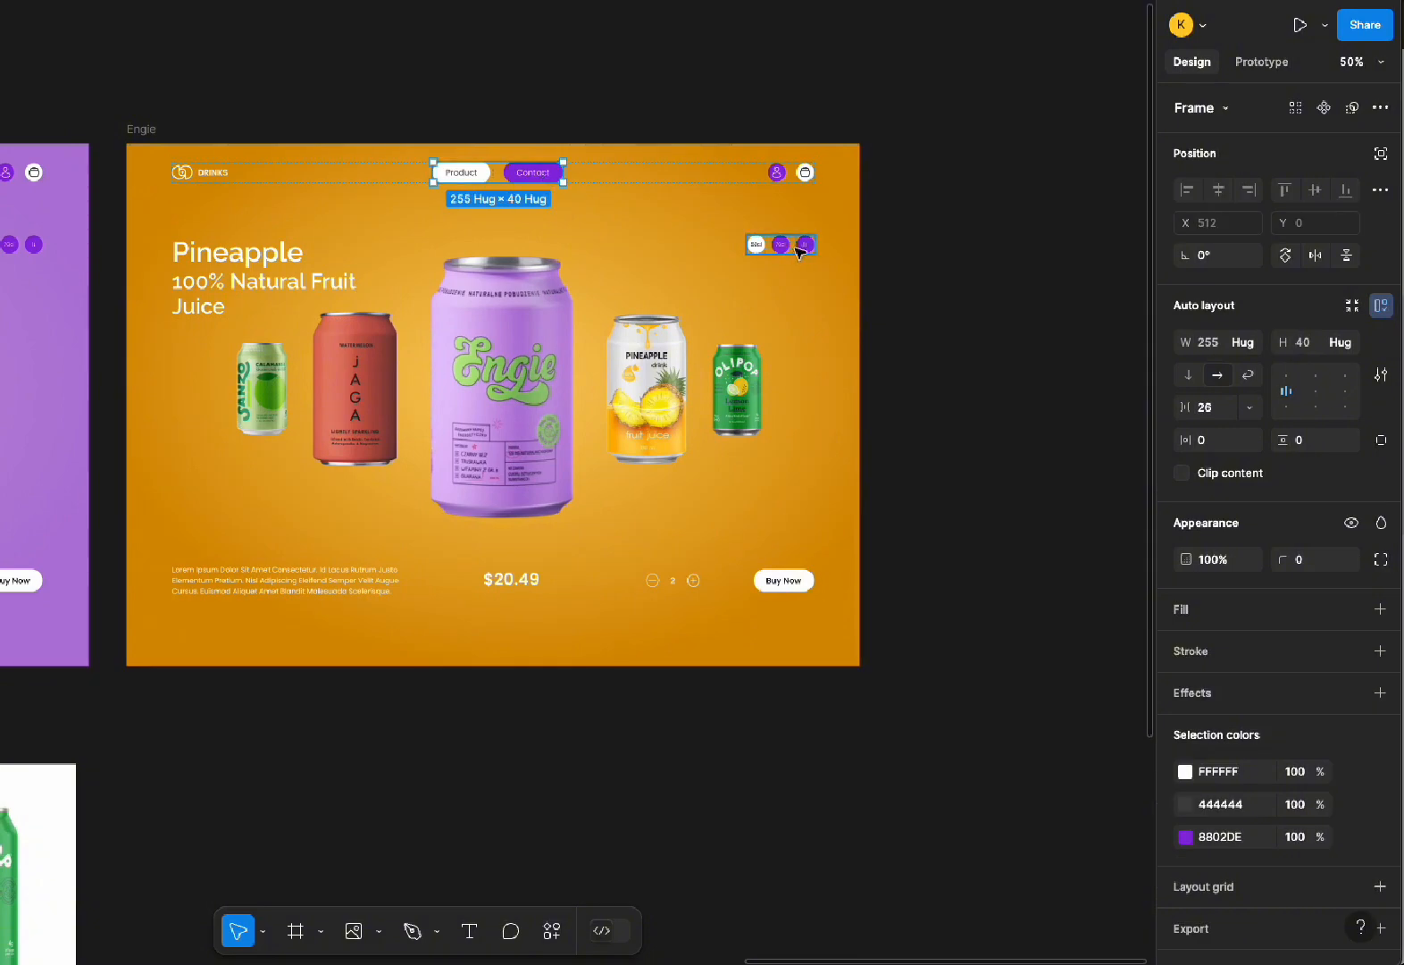
click(536, 175)
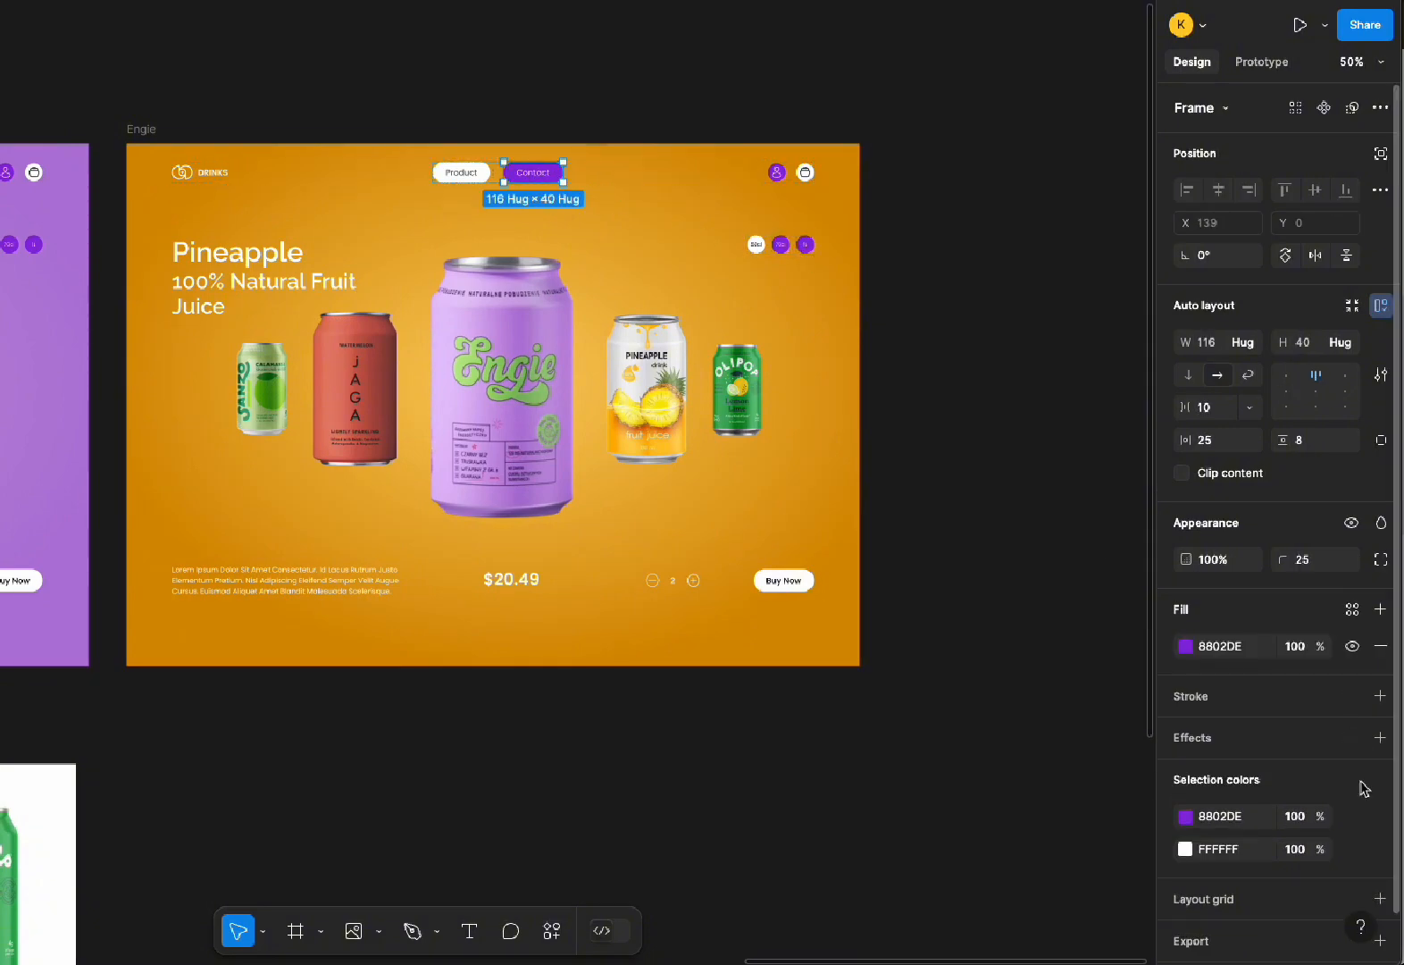
click(1187, 646)
click(945, 738)
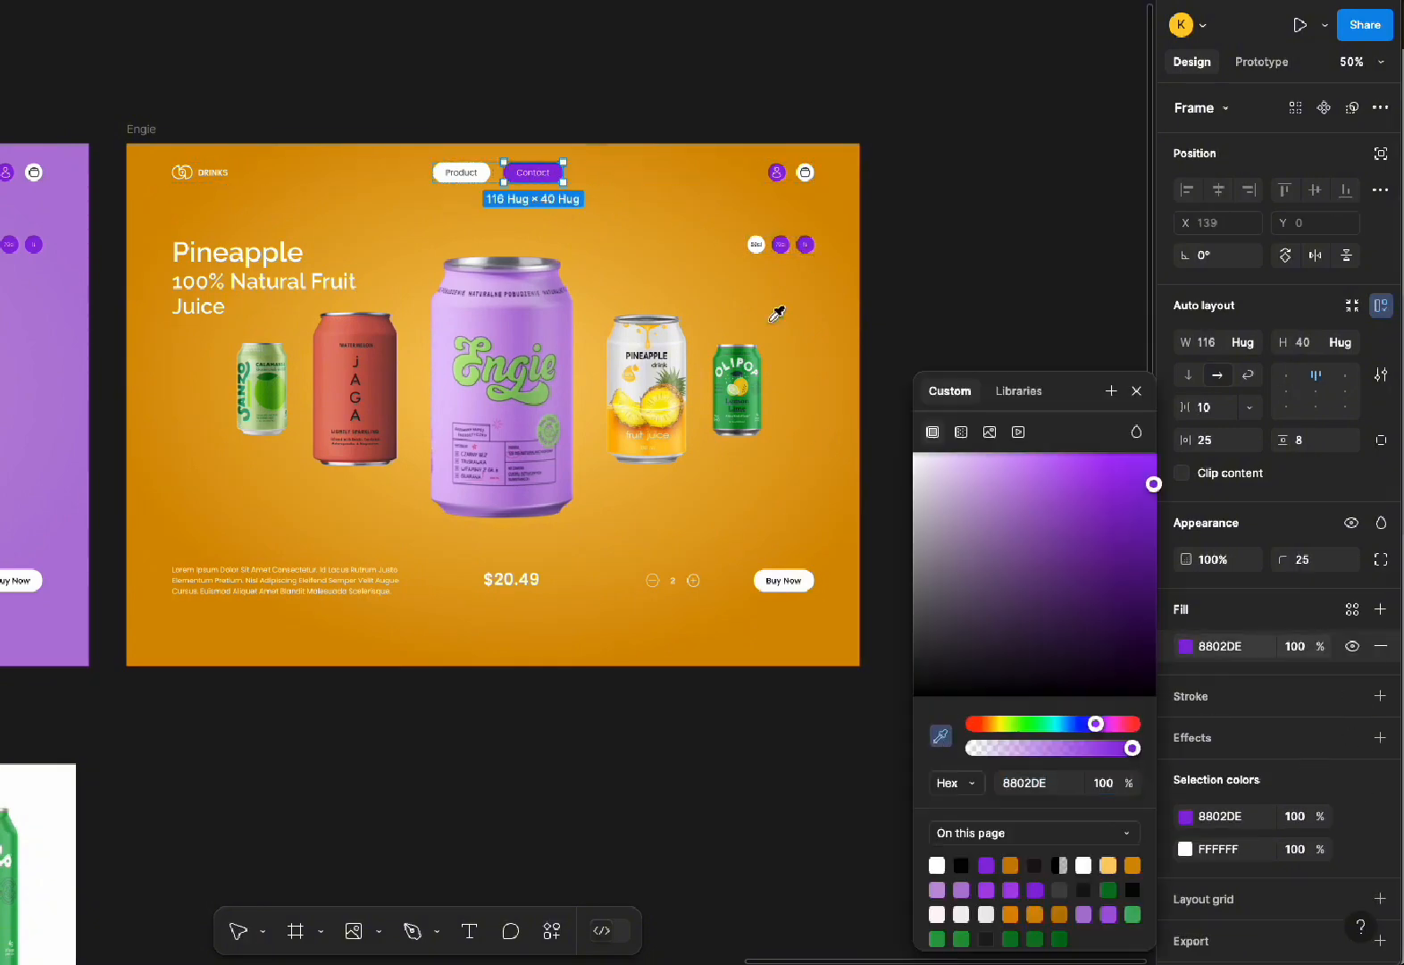
click(581, 161)
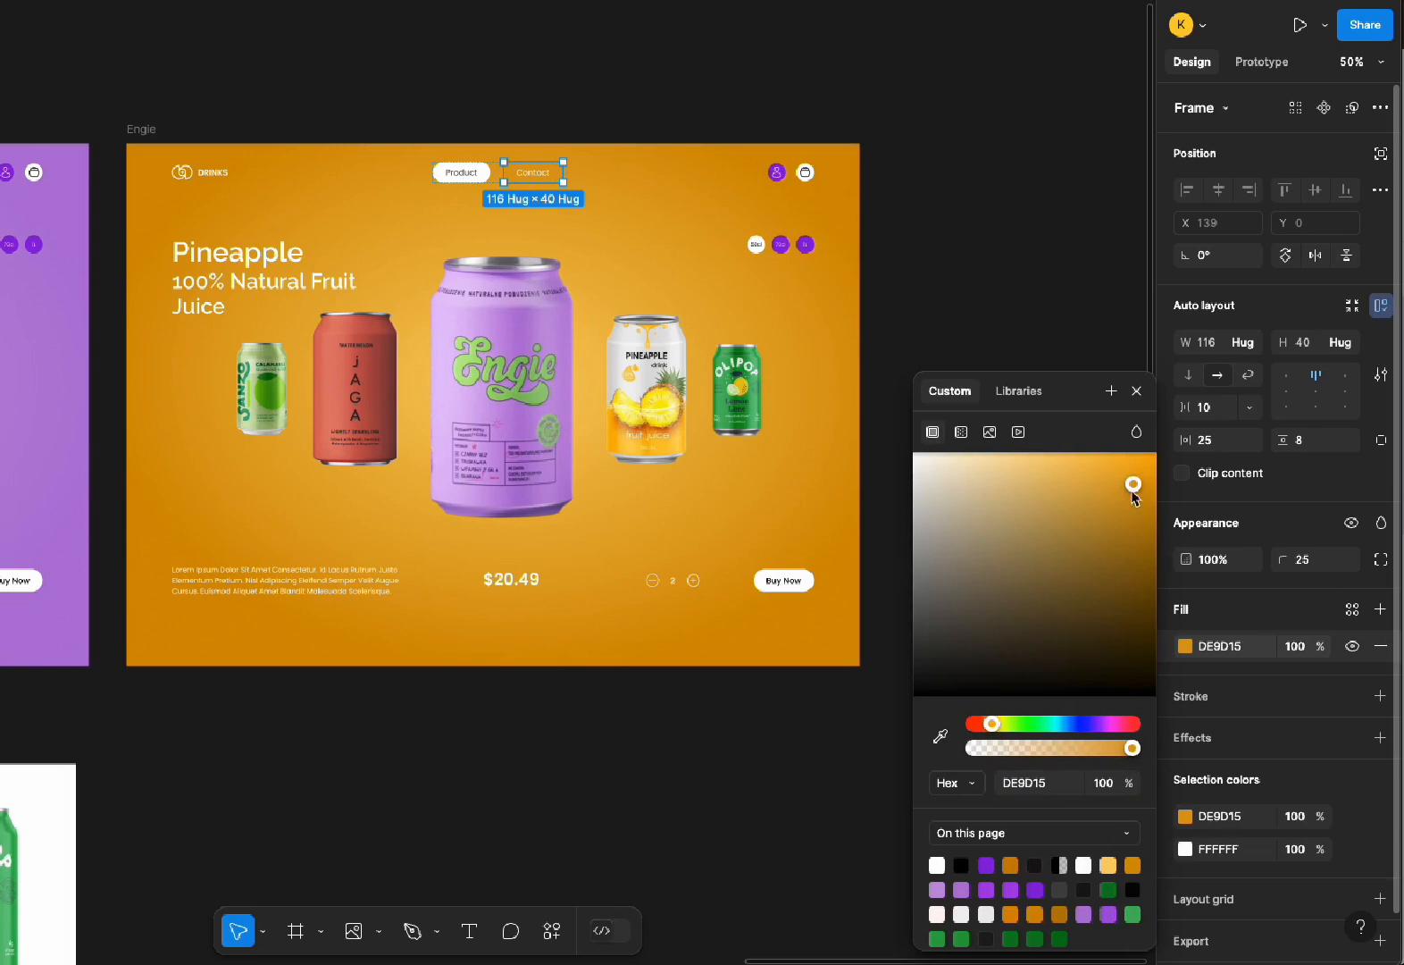
drag(1132, 491, 1158, 516)
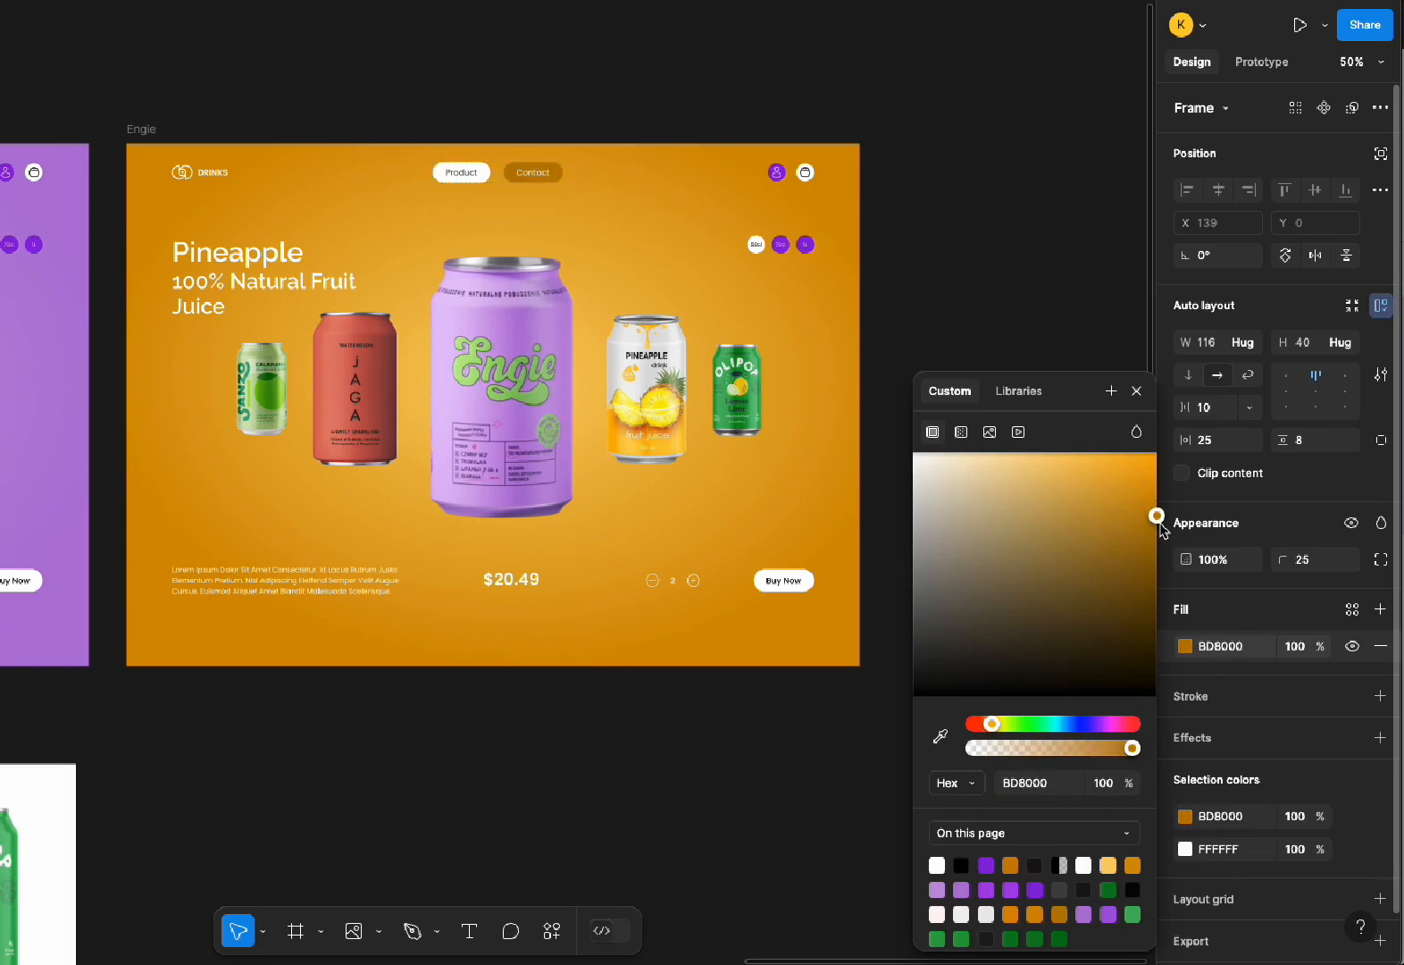
Replace the purple of the size circles on the orange page with BD8000 sampled from the Contact button
click(831, 324)
click(786, 244)
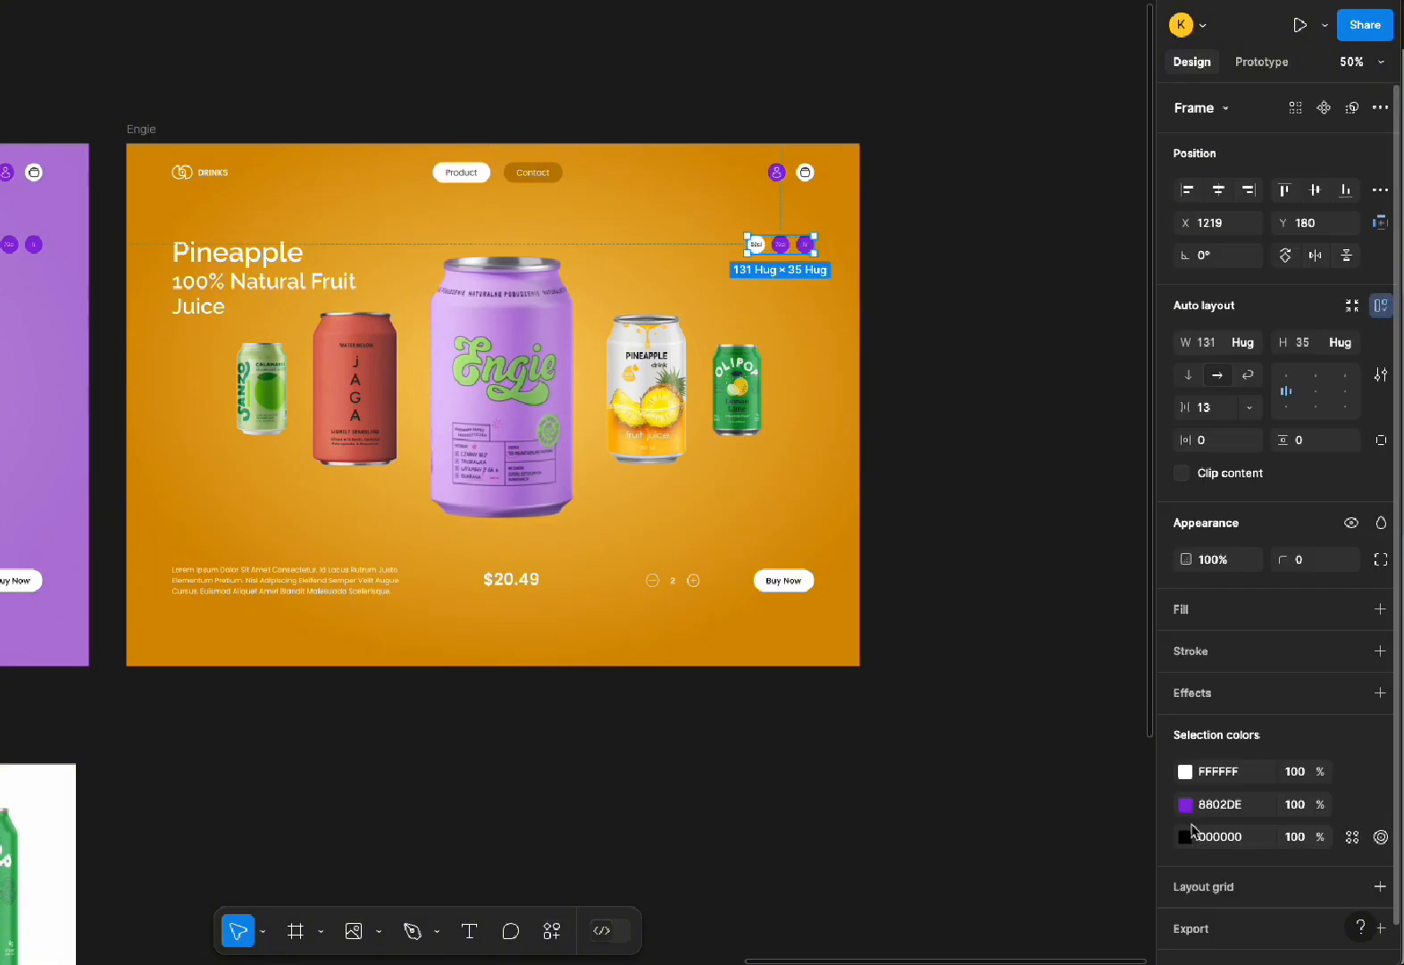
click(1185, 803)
click(942, 738)
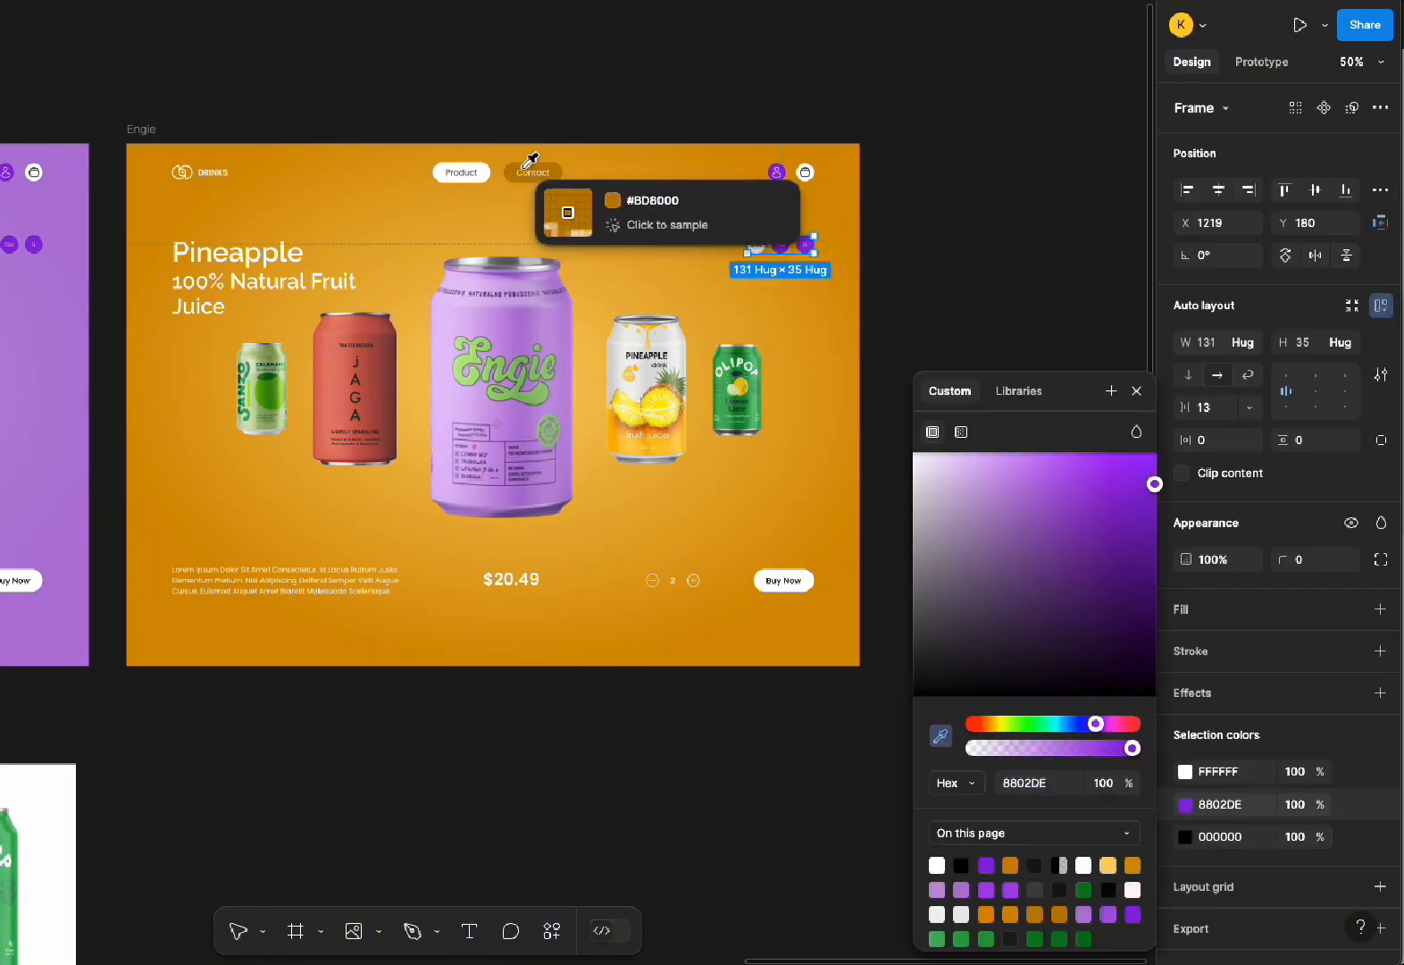
click(637, 194)
Replace the header's remaining purple, on the account icon's circle, with the Contact button's BD8000
click(638, 193)
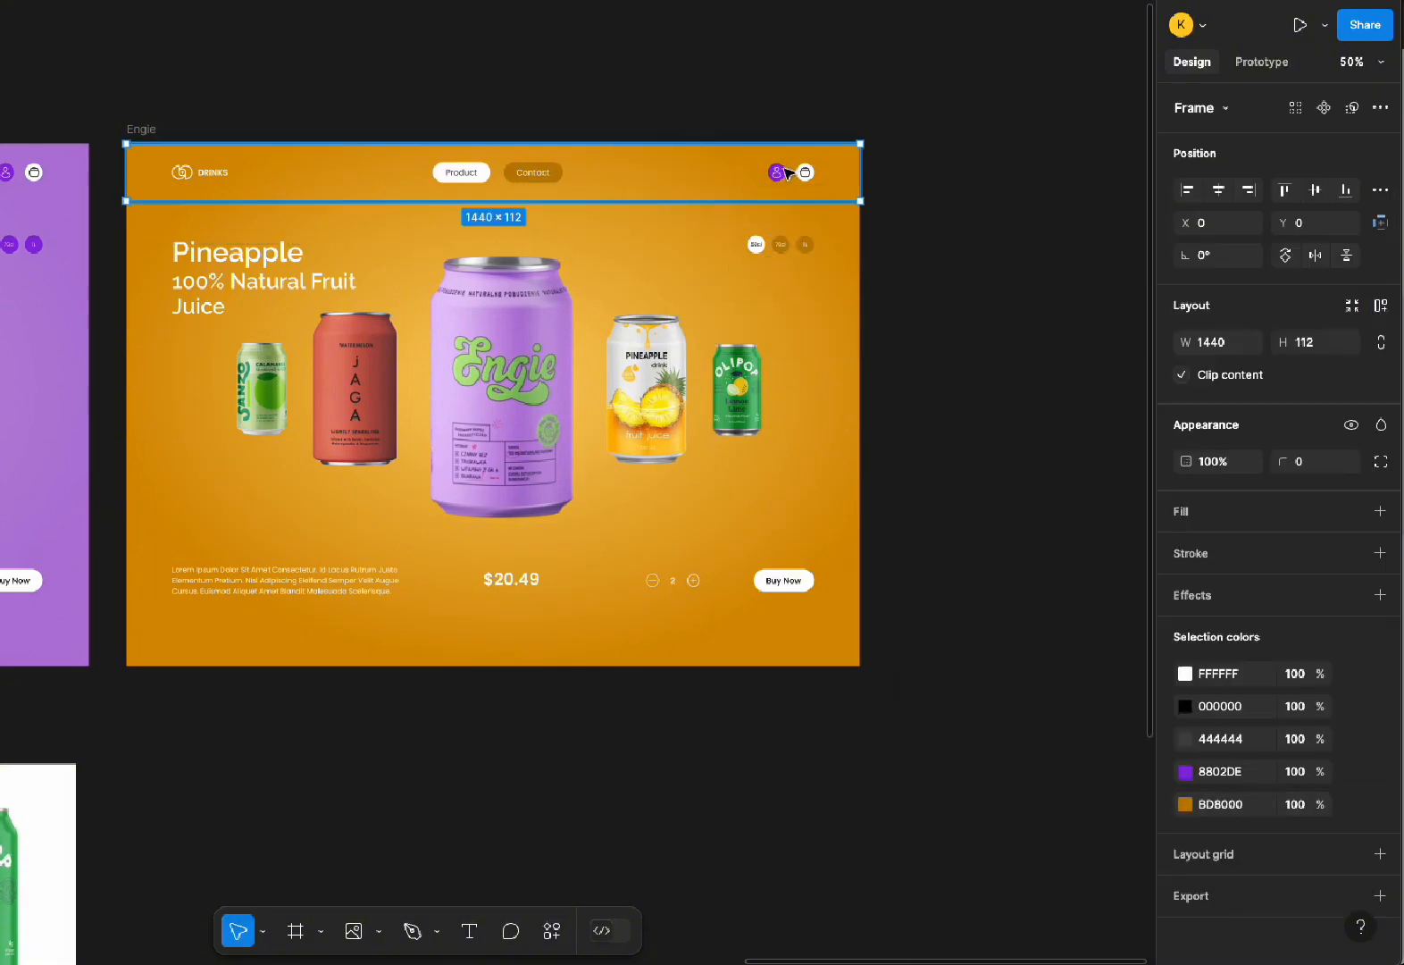
click(787, 173)
click(1185, 869)
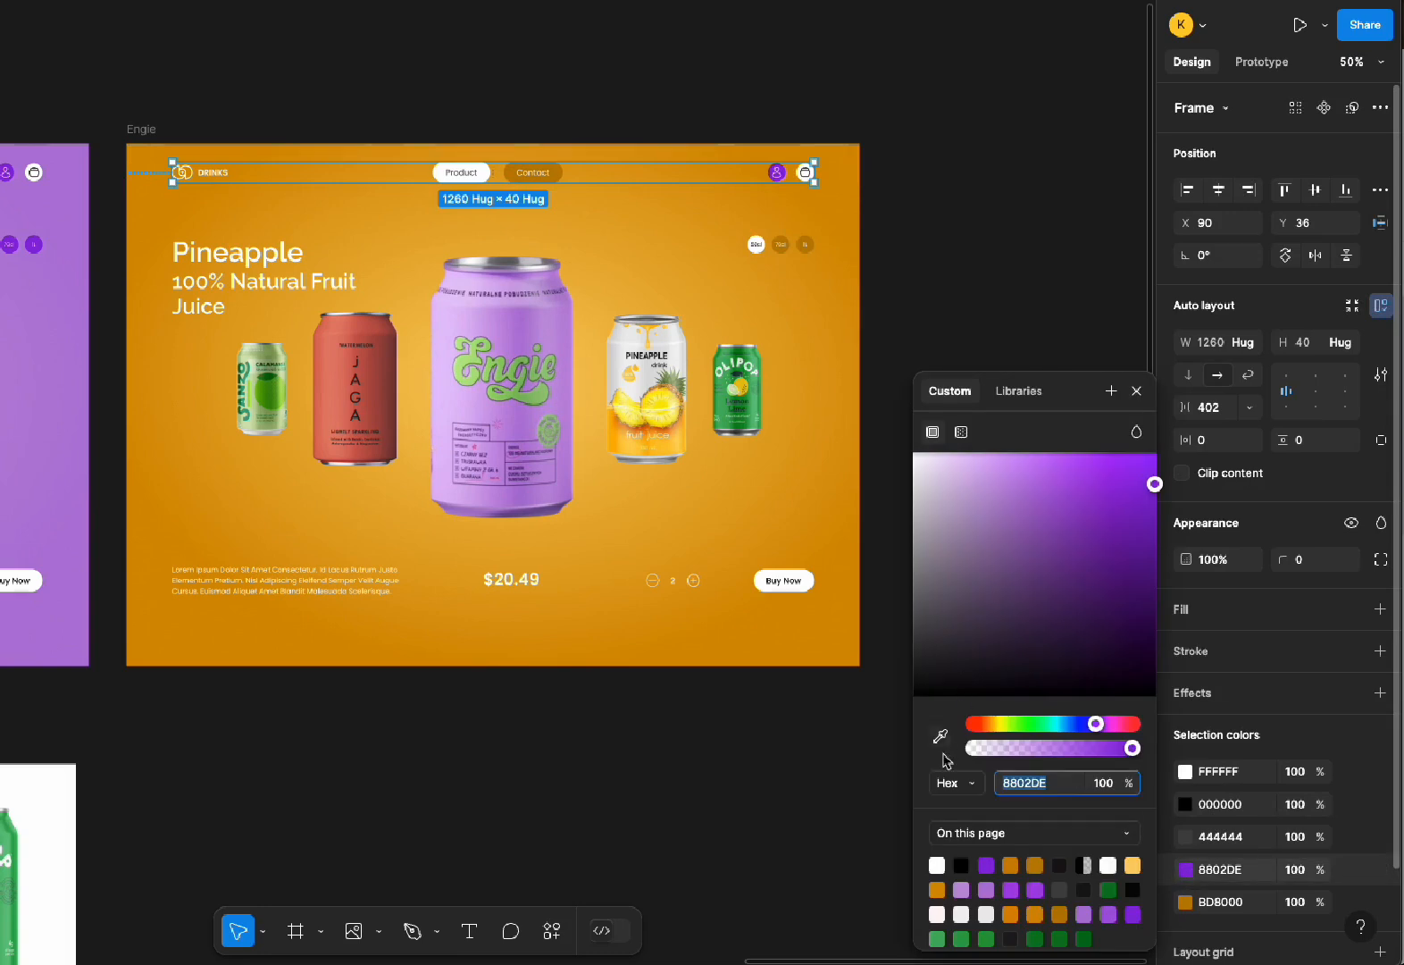
click(941, 735)
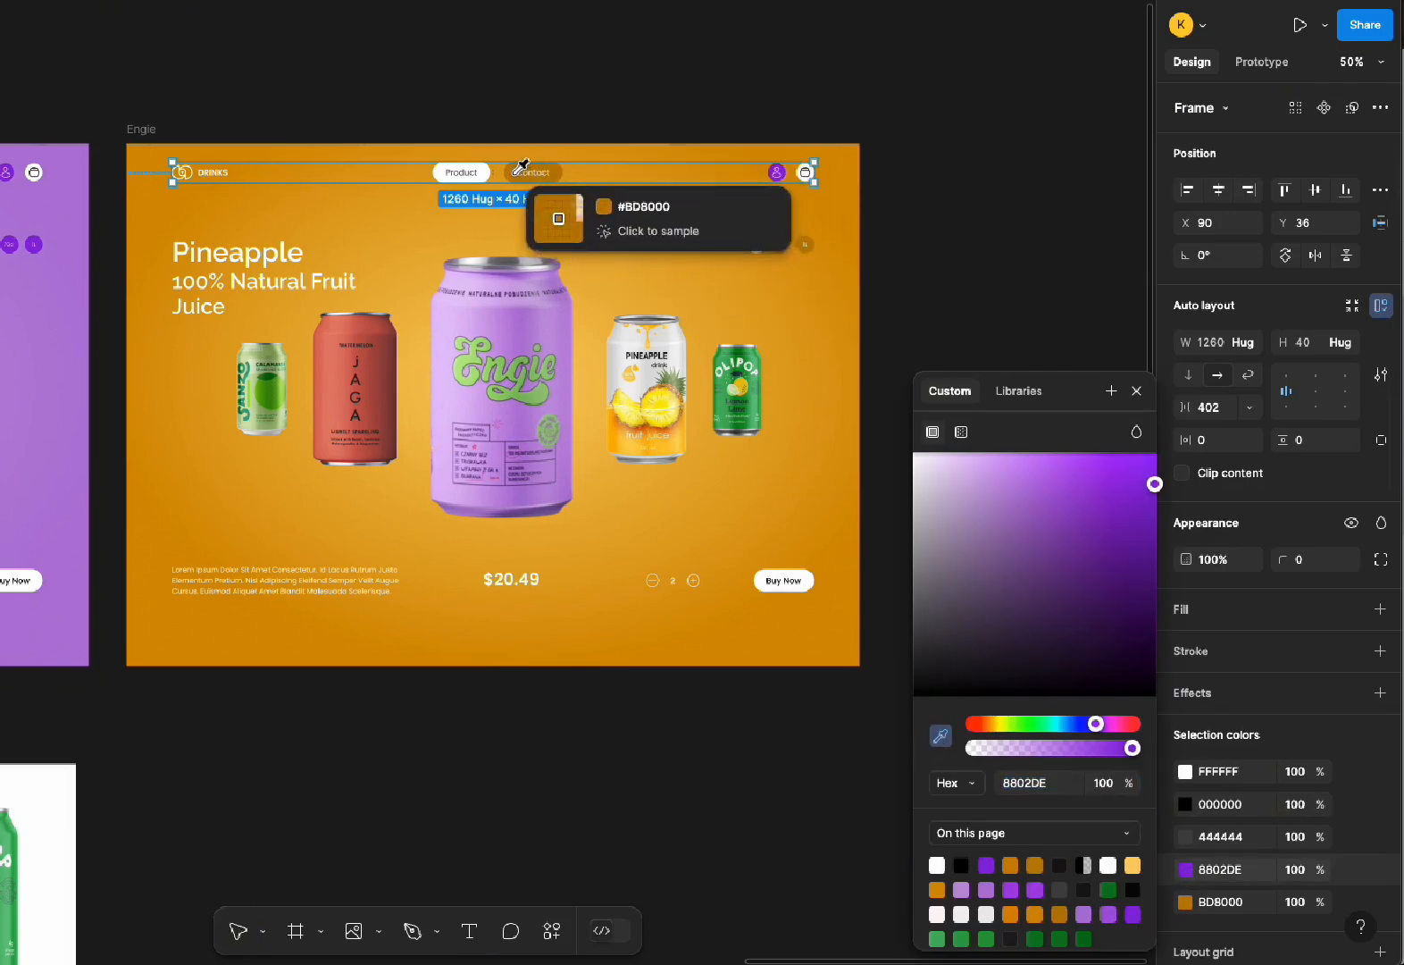
click(521, 167)
click(904, 220)
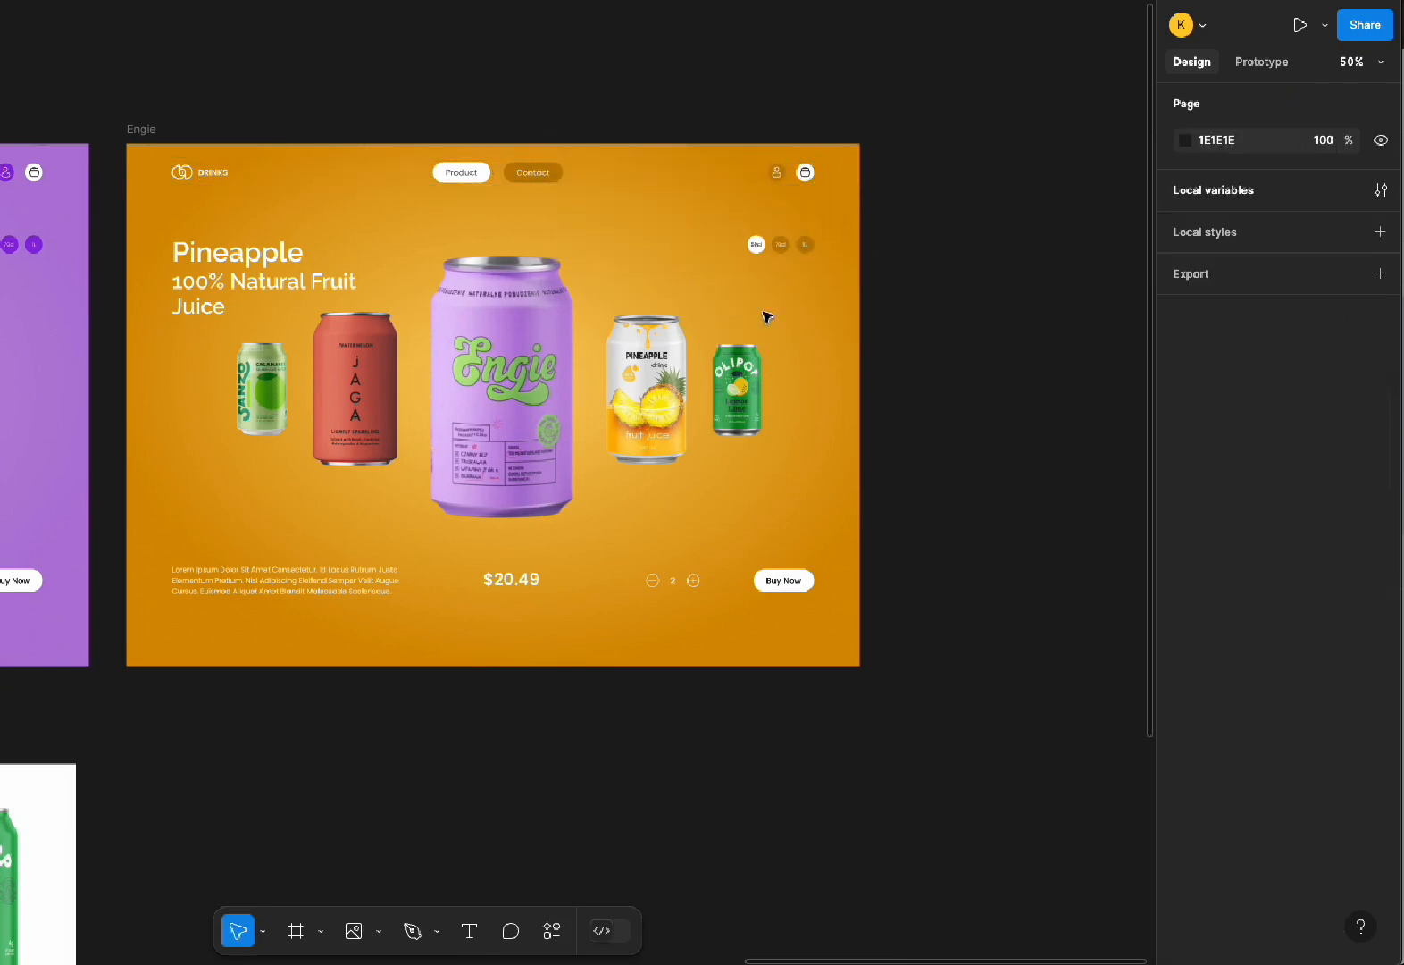
Examine the positions and frame sizes of the Engie, Pineapple and Jaga cans on the orange page
scroll(503, 492, down, 1)
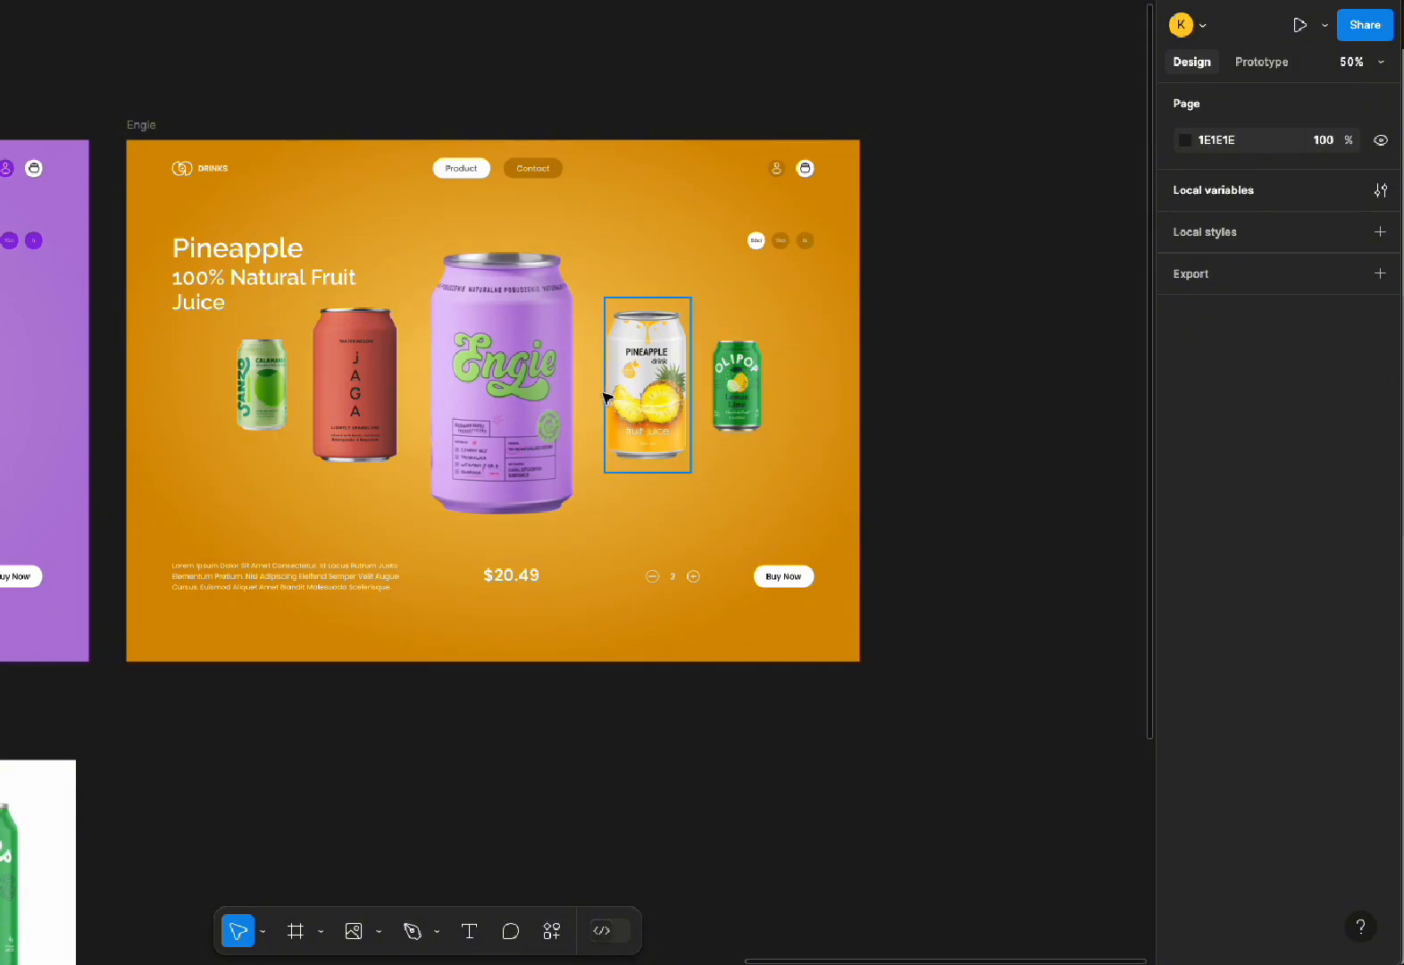
click(510, 369)
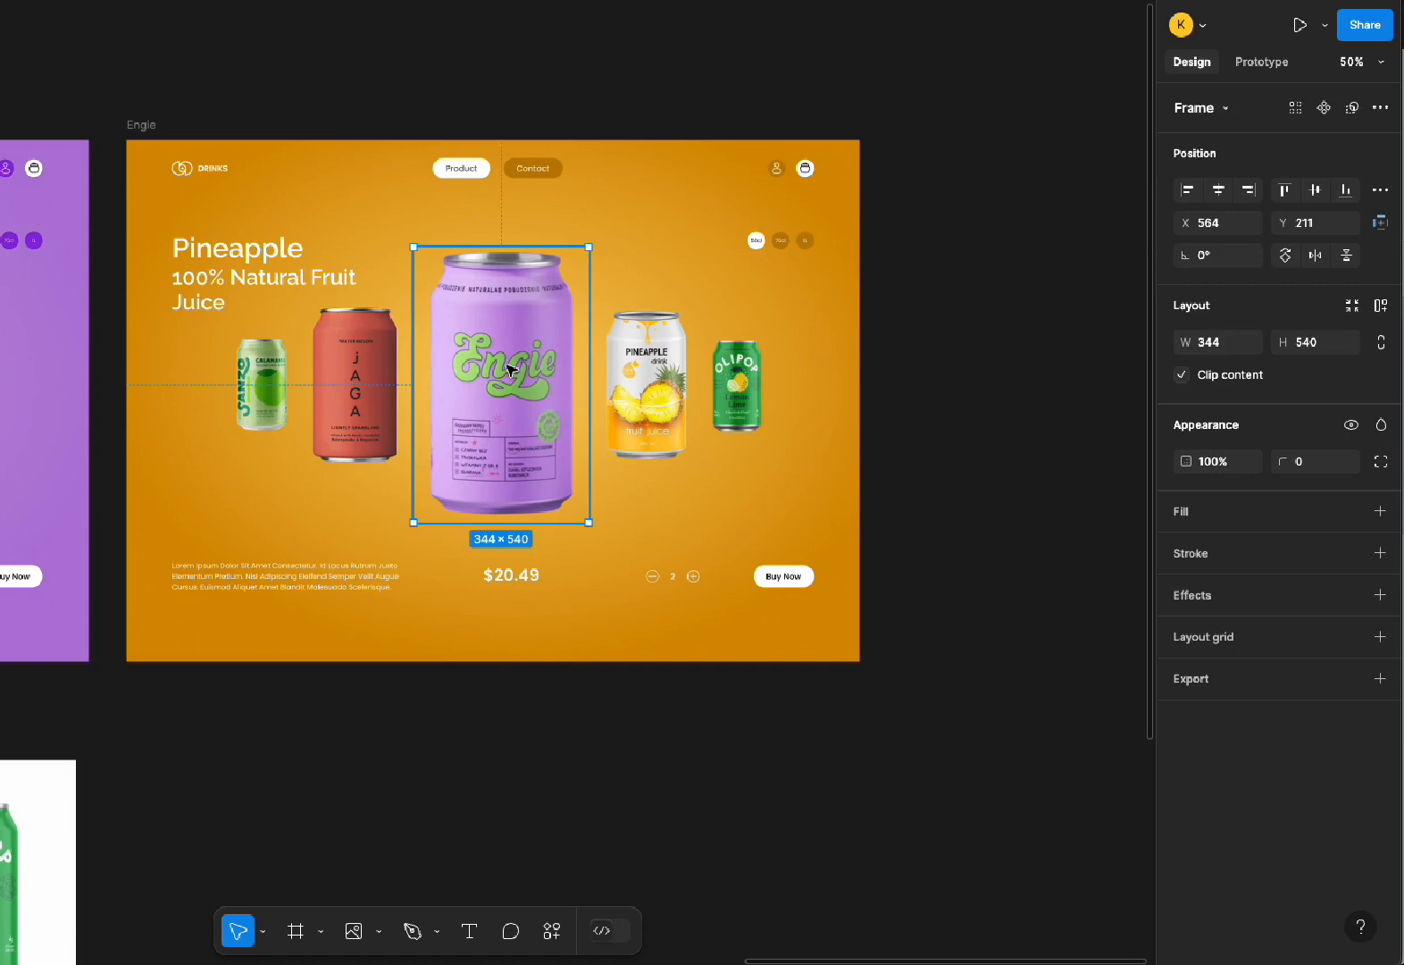
click(647, 363)
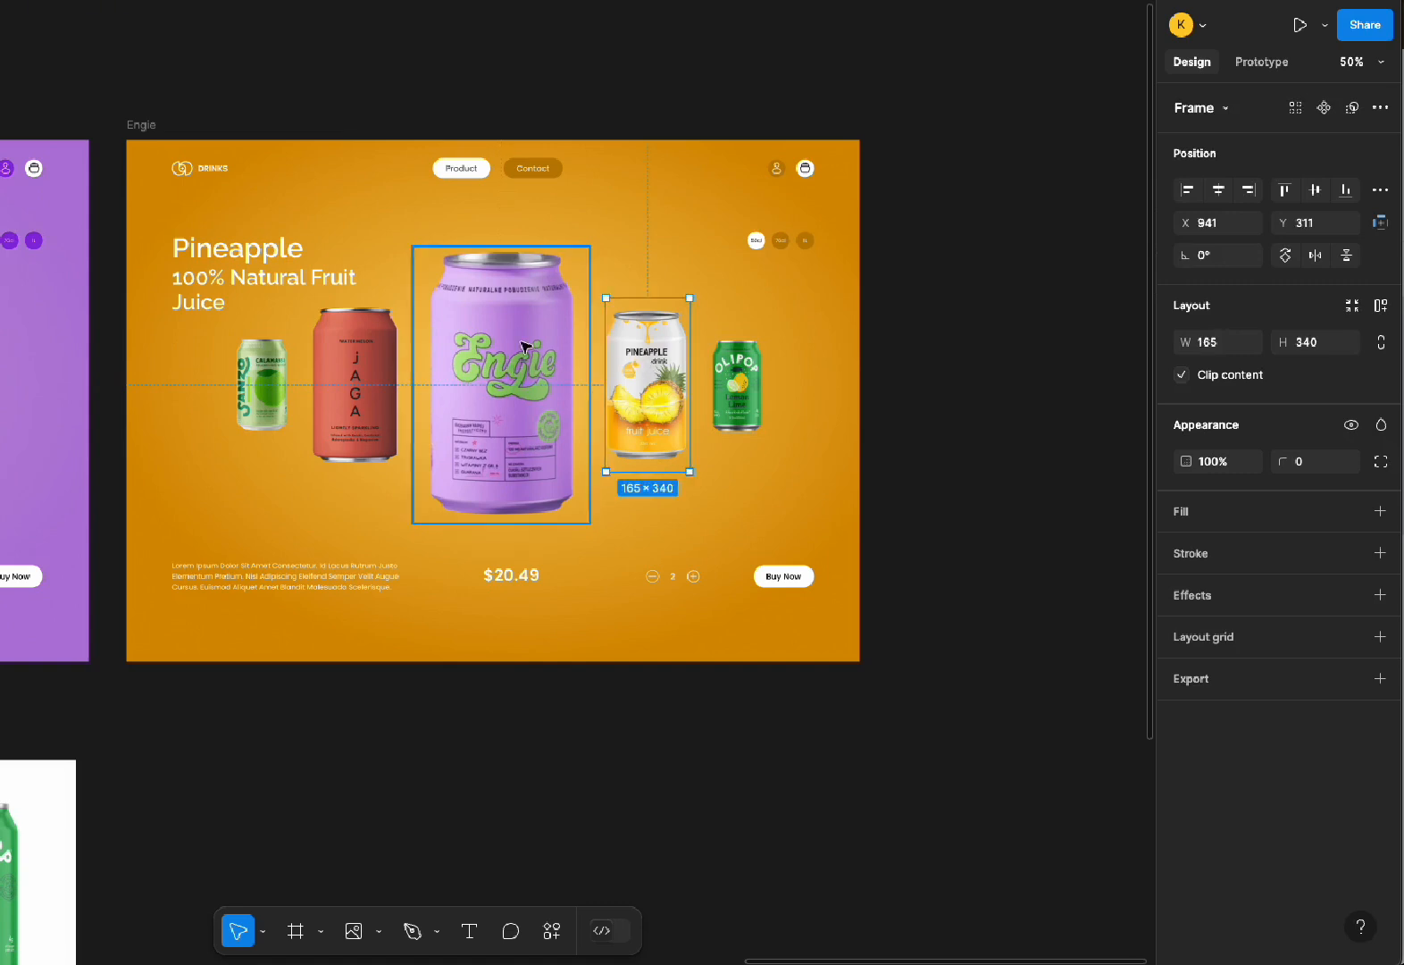
click(500, 380)
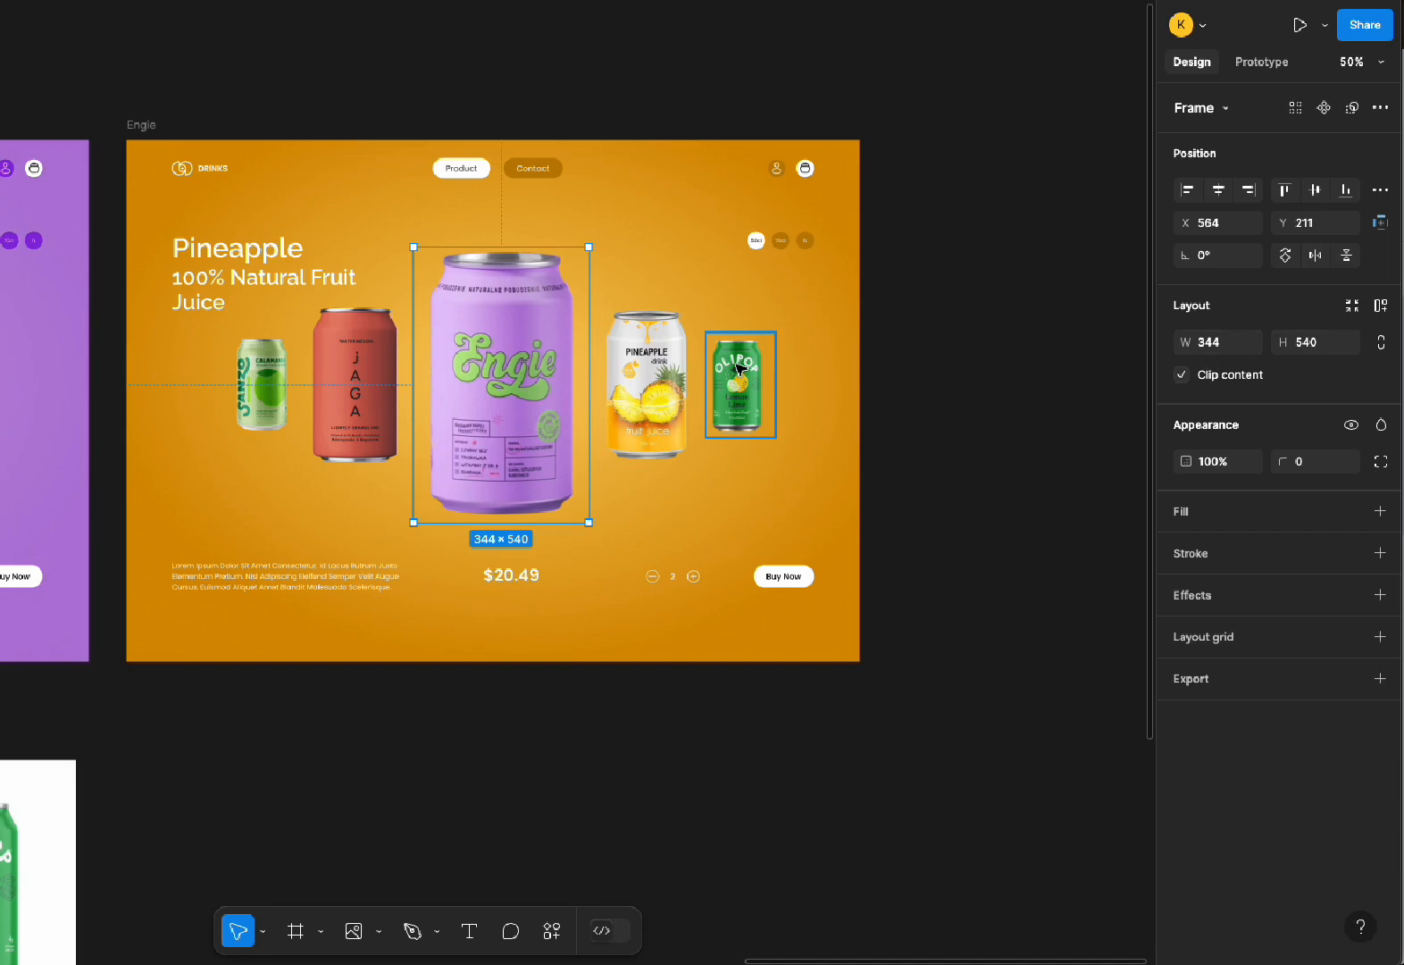
scroll(648, 375, down, 3)
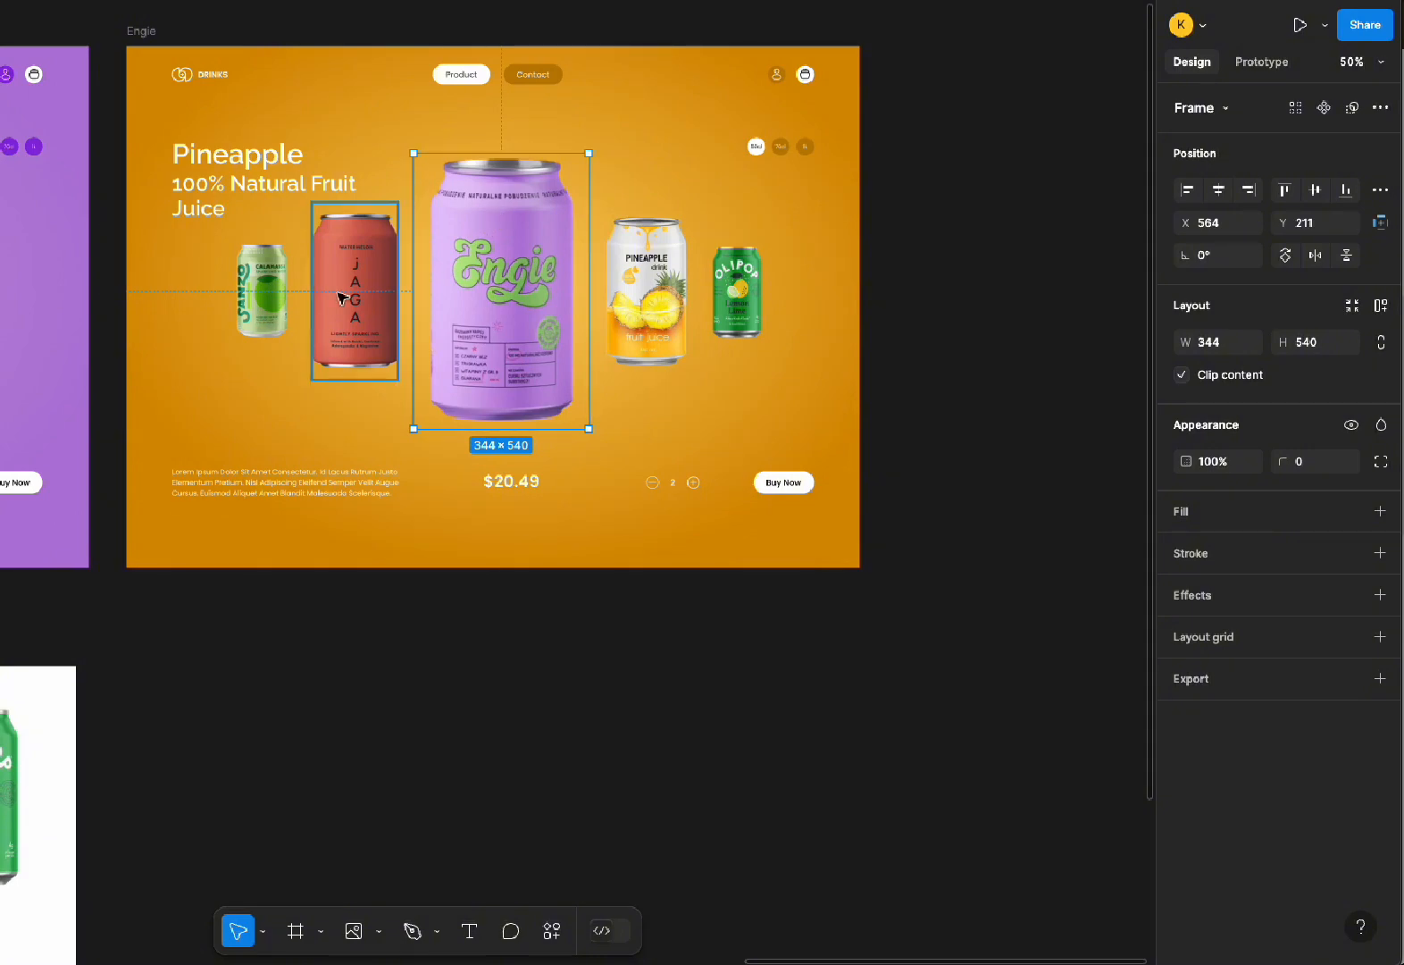
scroll(490, 193, up, 5)
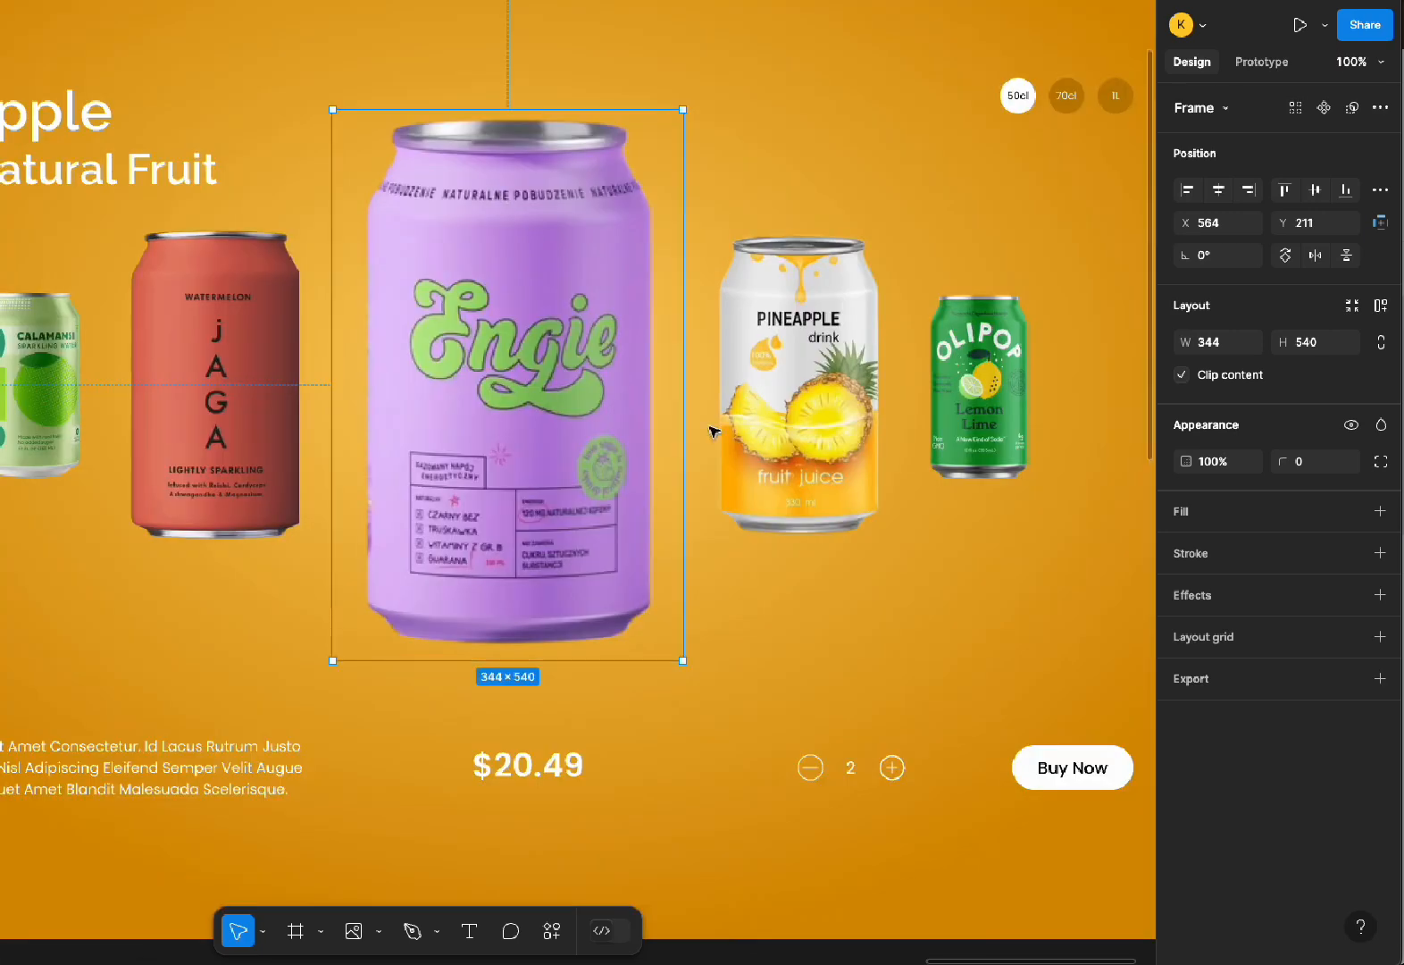
scroll(714, 426, down, 2)
click(851, 368)
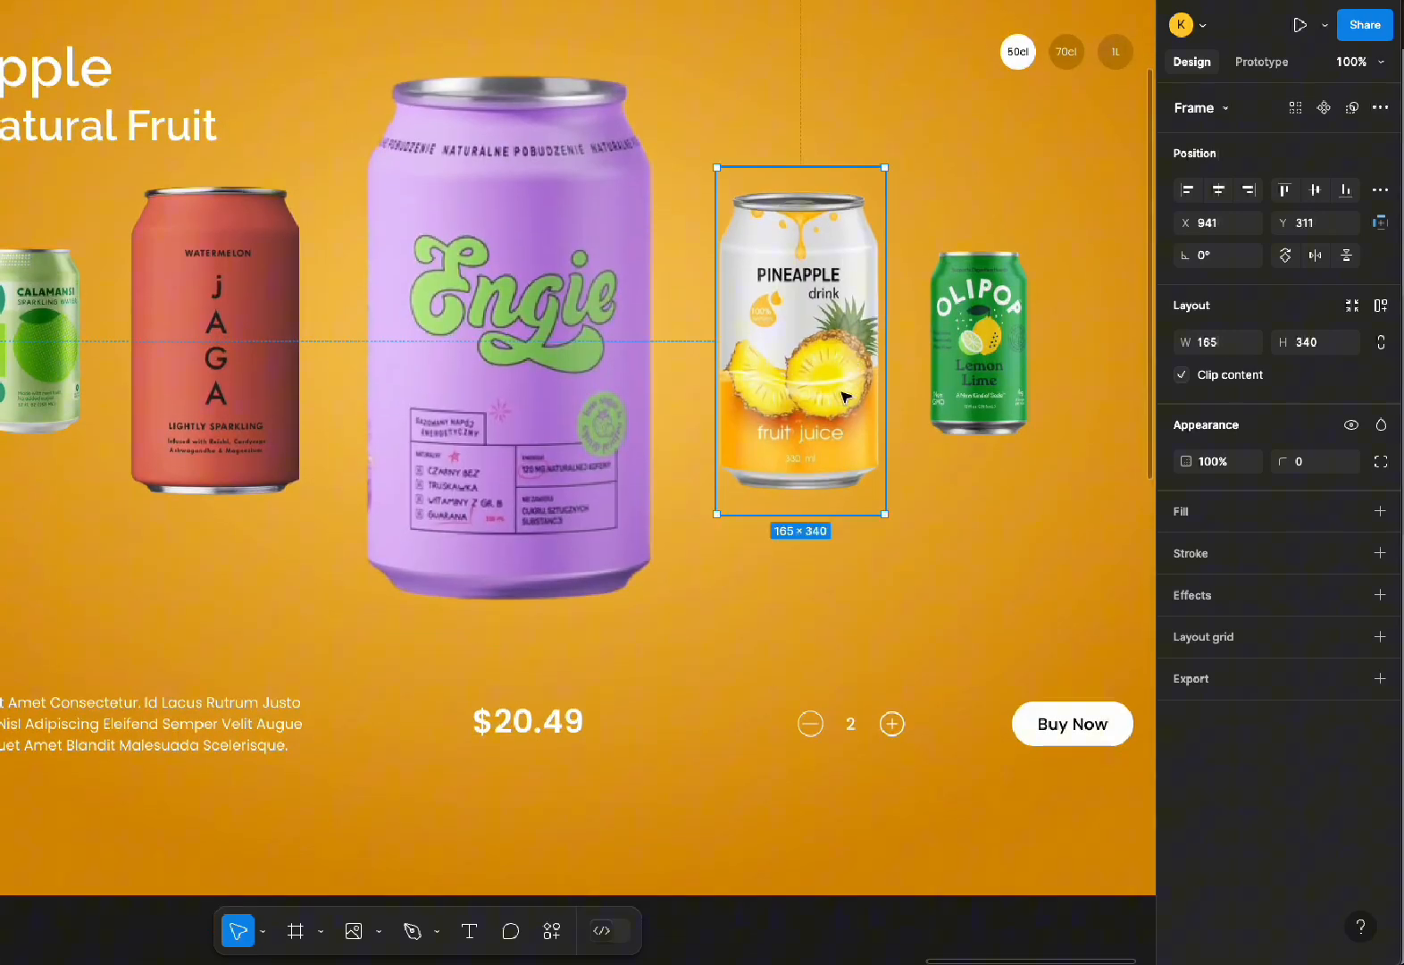
click(544, 345)
click(269, 357)
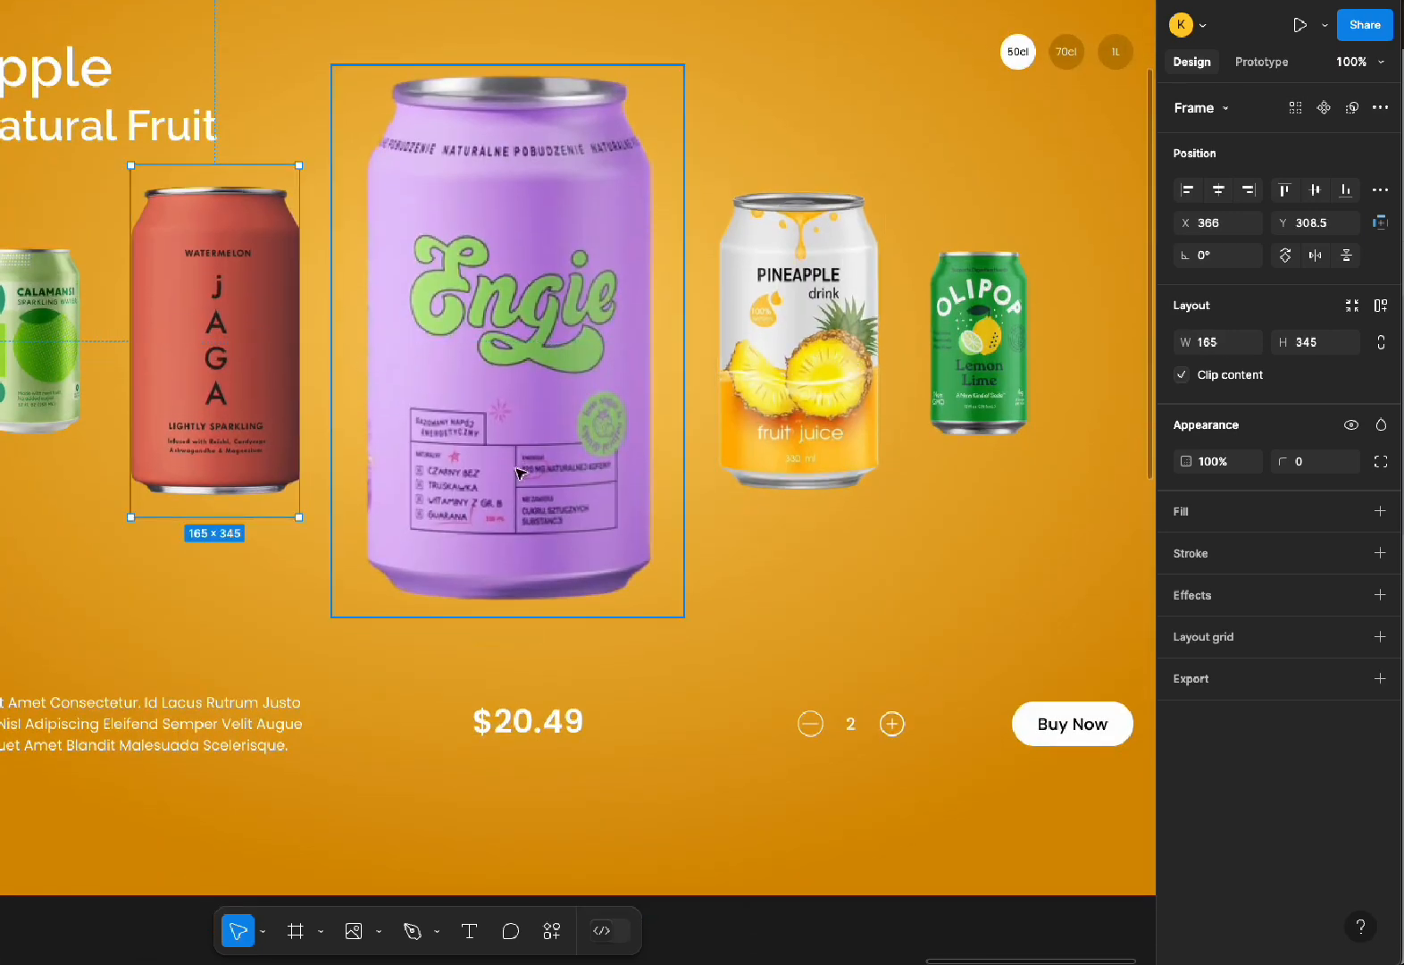
key(ctrl+minus)
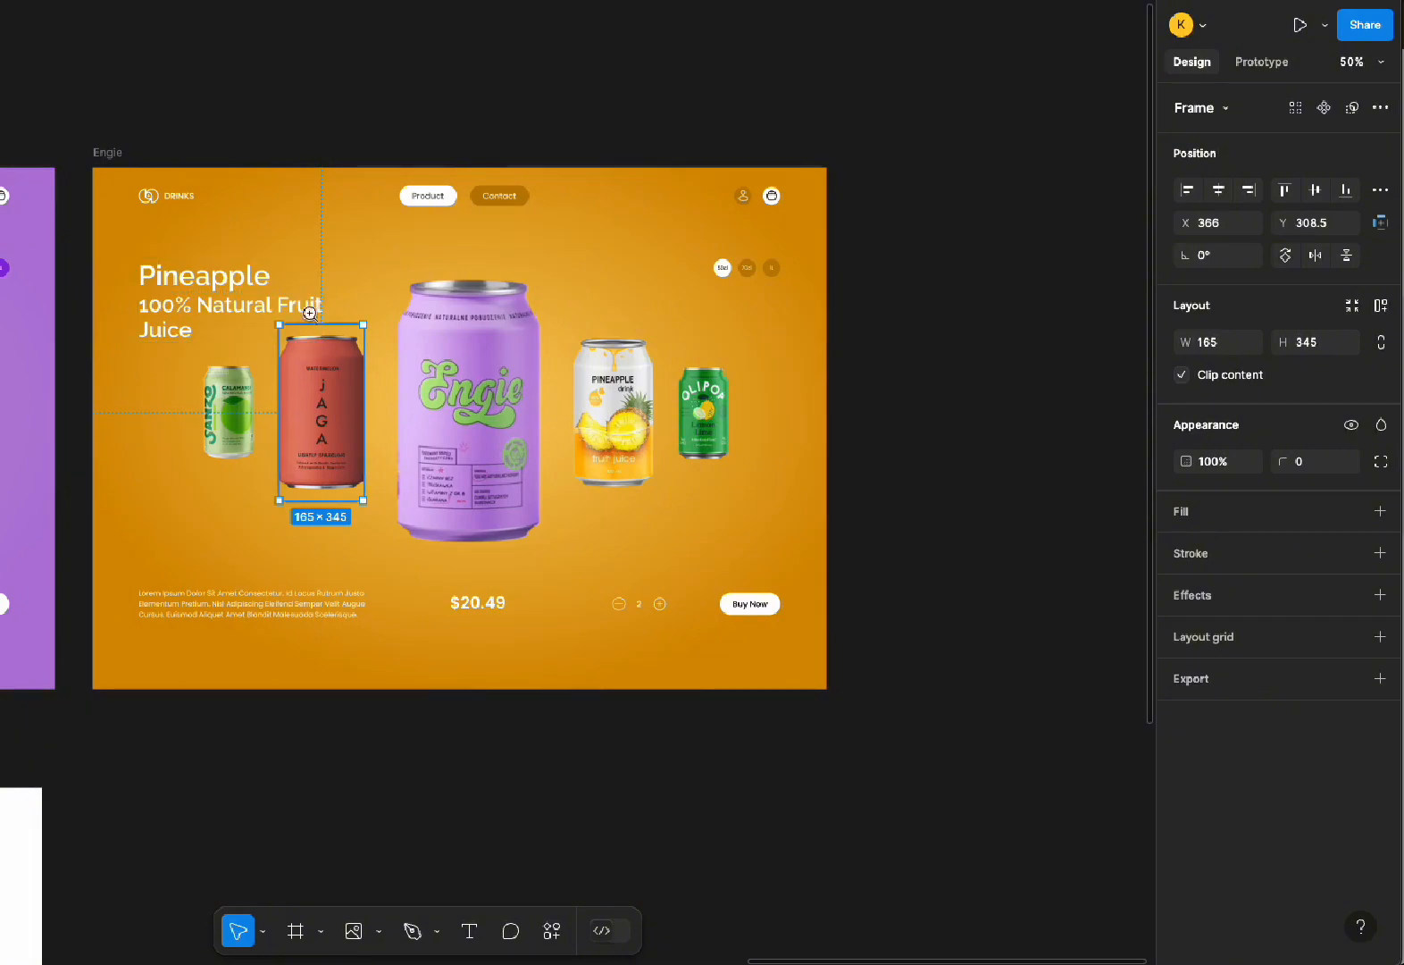
Shift the Sanzo, Jaga and Engie cans to the left on the orange page, with the Jaga can at X 238, Y 311
key(z)
drag(64, 207, 929, 597)
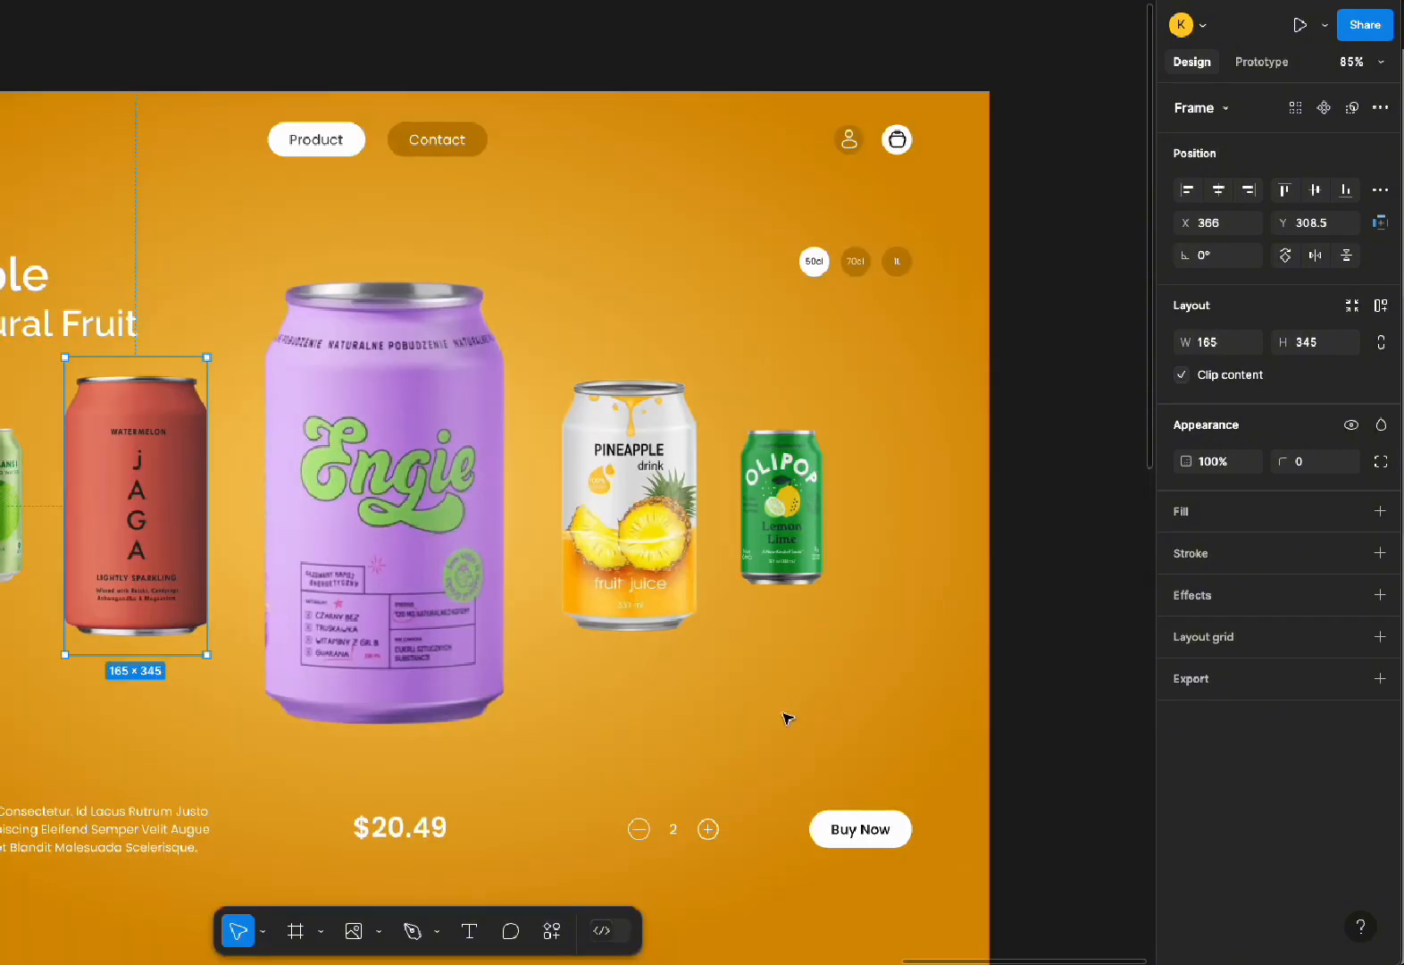
drag(366, 418, 574, 361)
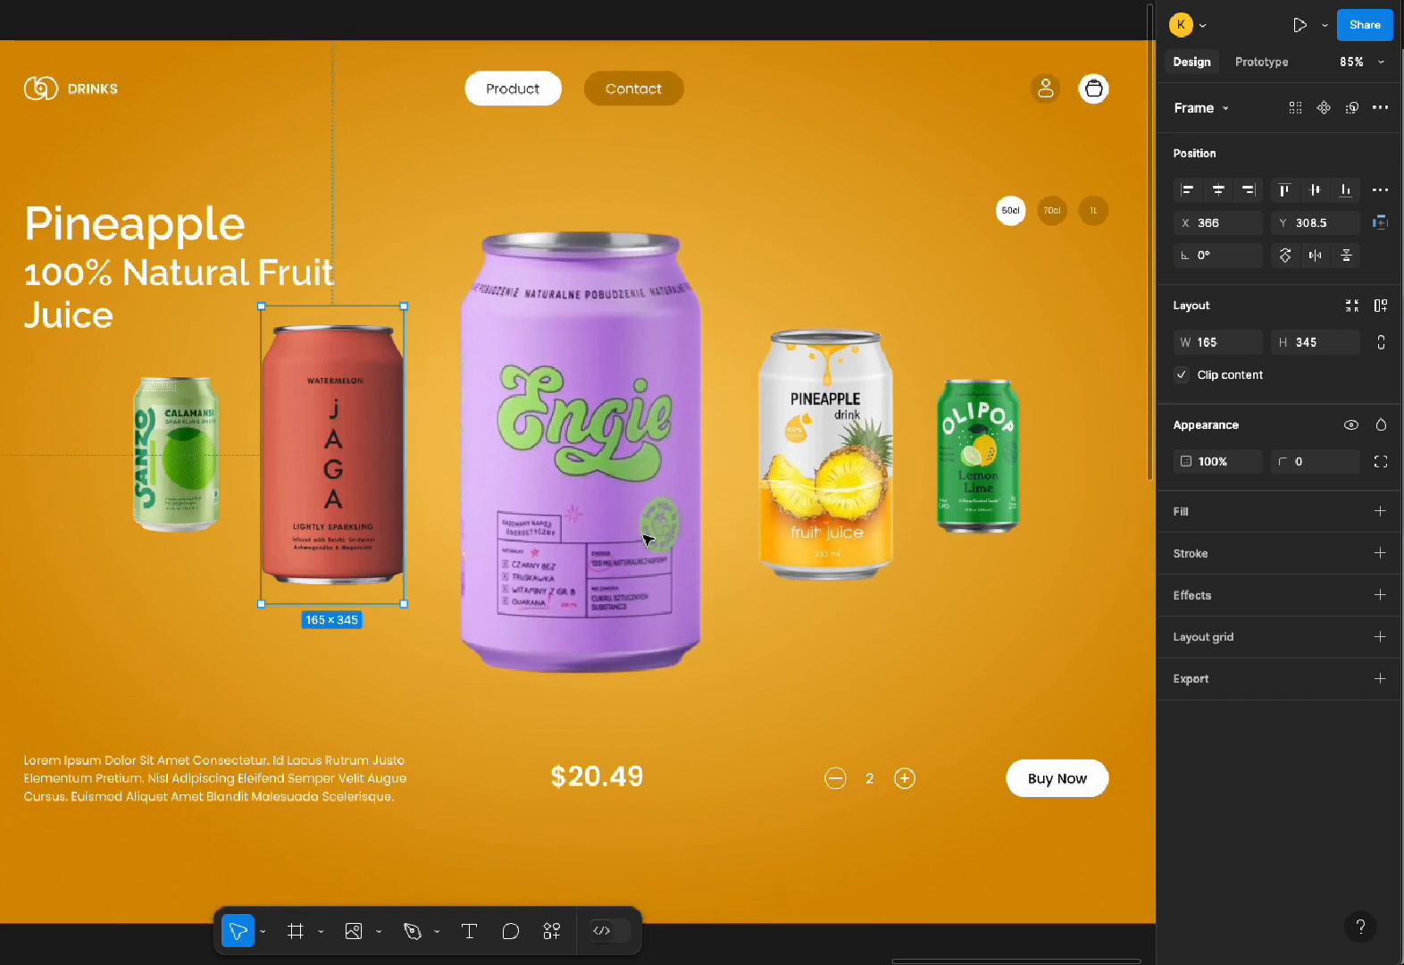
scroll(625, 523, down, 3)
scroll(617, 512, up, 1)
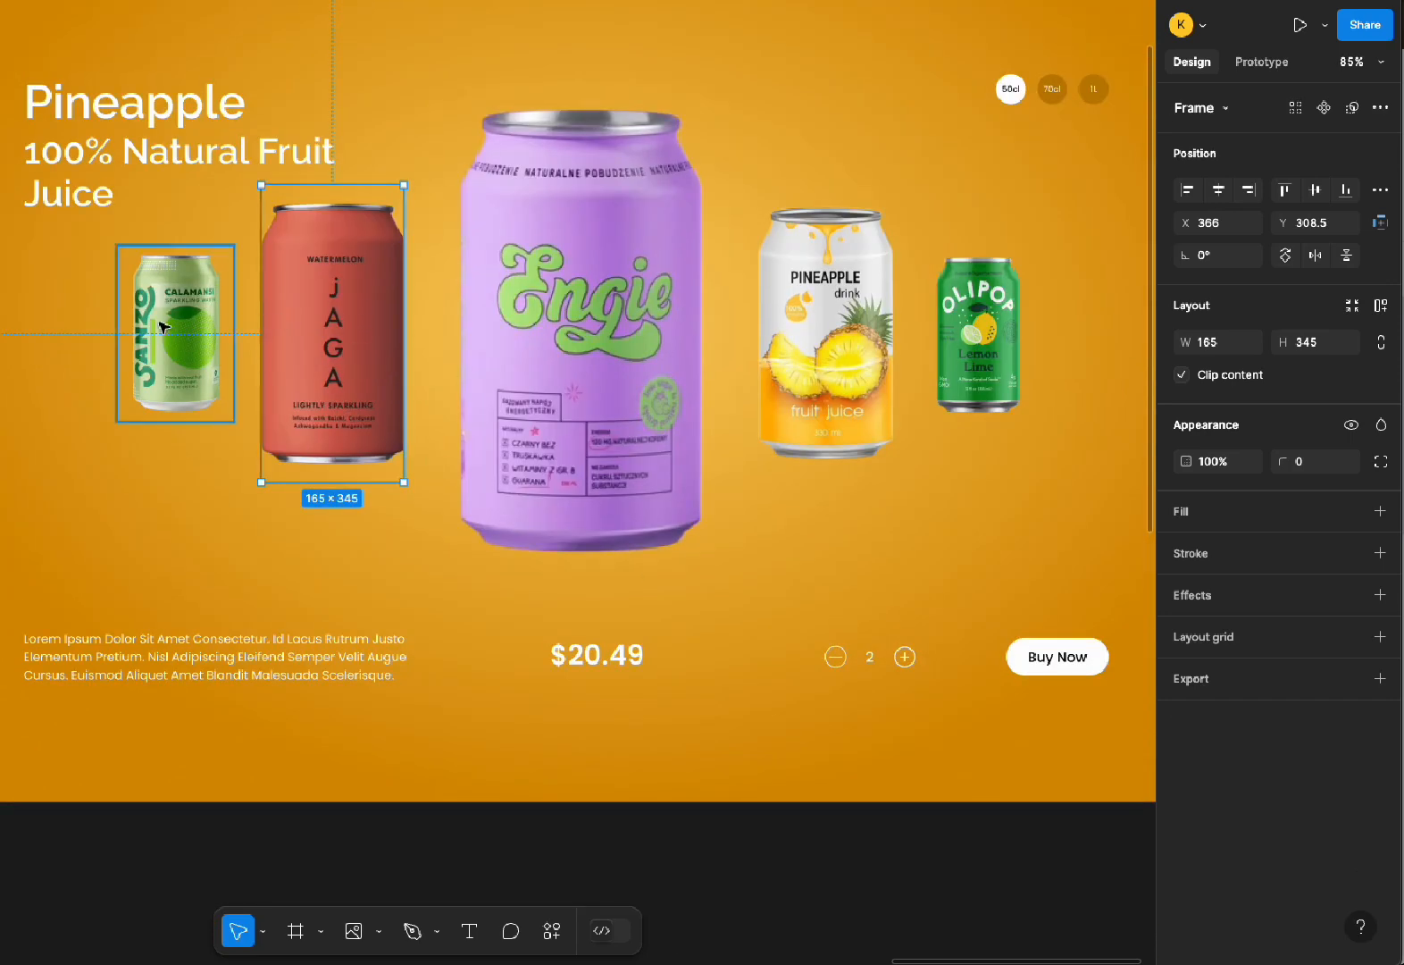
click(195, 338)
drag(195, 338, 104, 347)
click(338, 346)
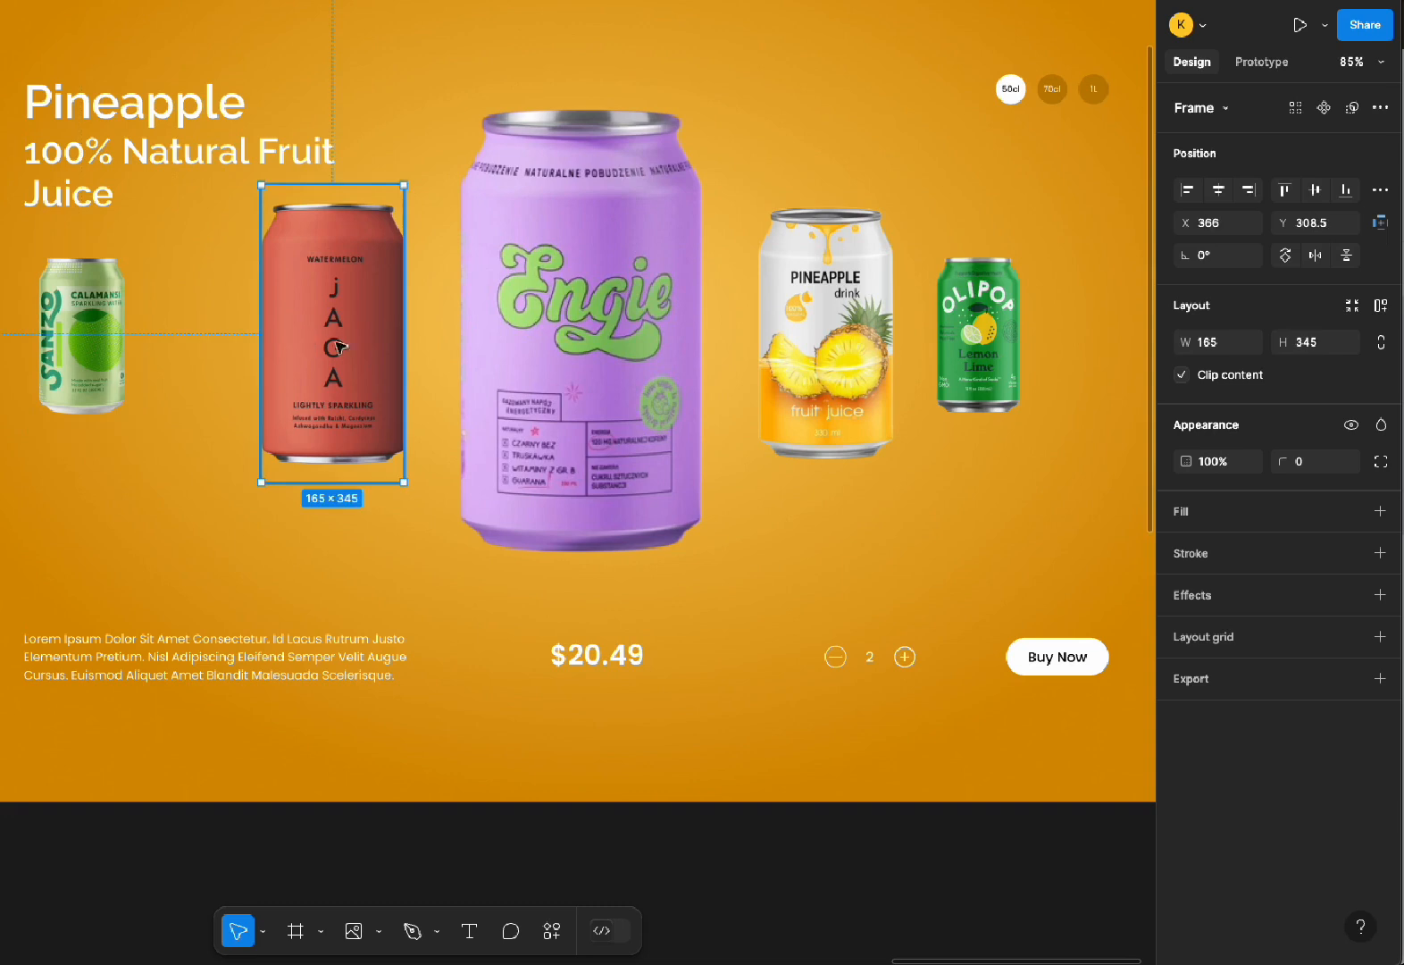
drag(338, 345, 226, 348)
drag(633, 311, 485, 315)
Shift the Pineapple can left to X 756, the Olipop can to X 964, Y 389, and the empty end frame to X 1108, Y 411
click(853, 288)
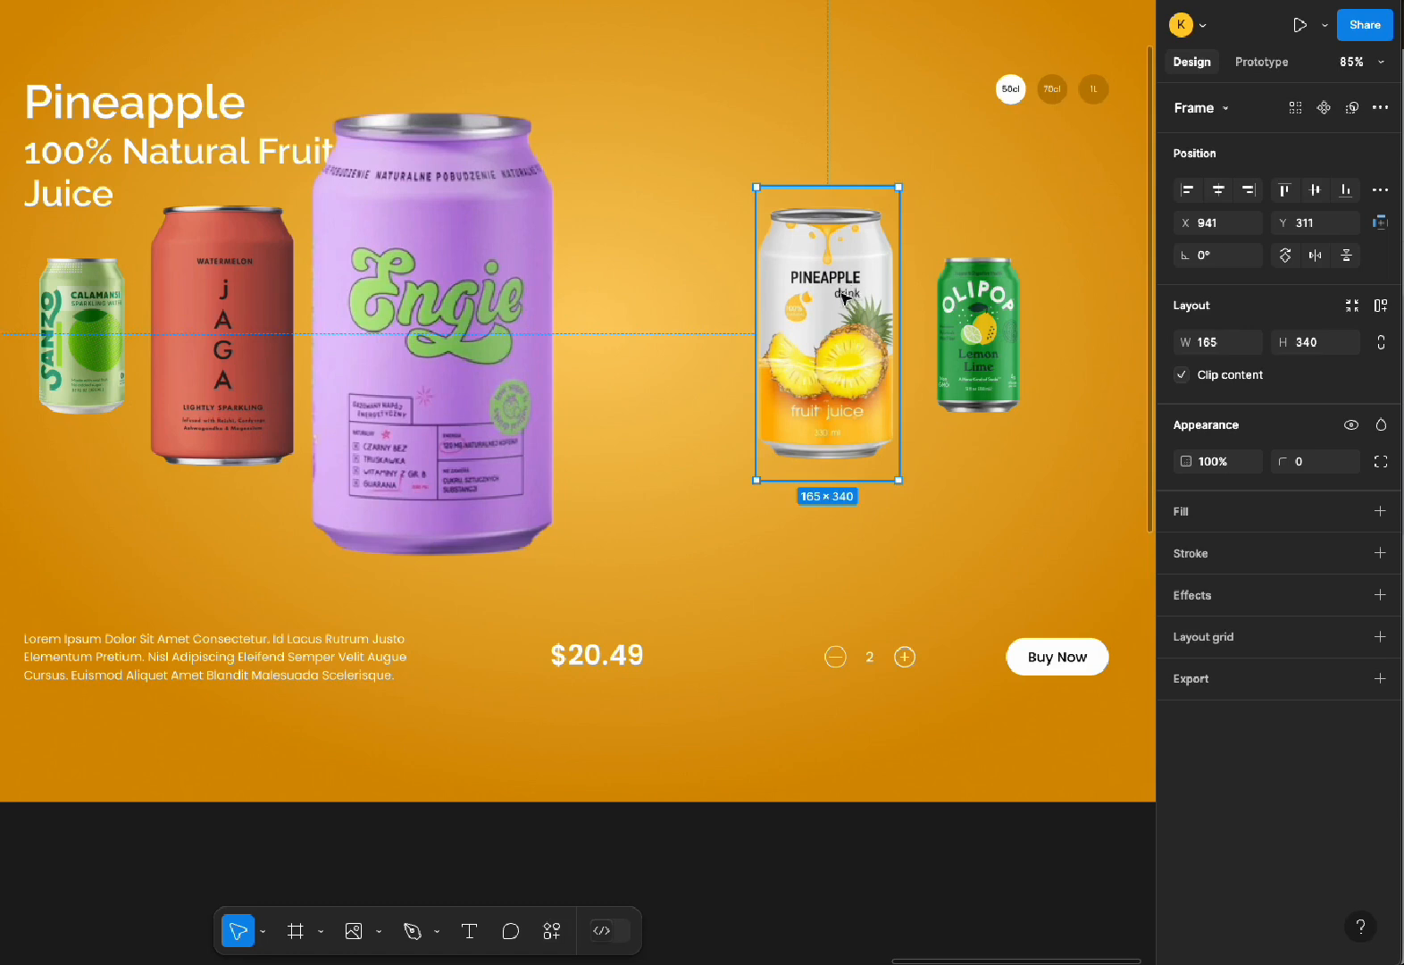
drag(844, 295, 685, 295)
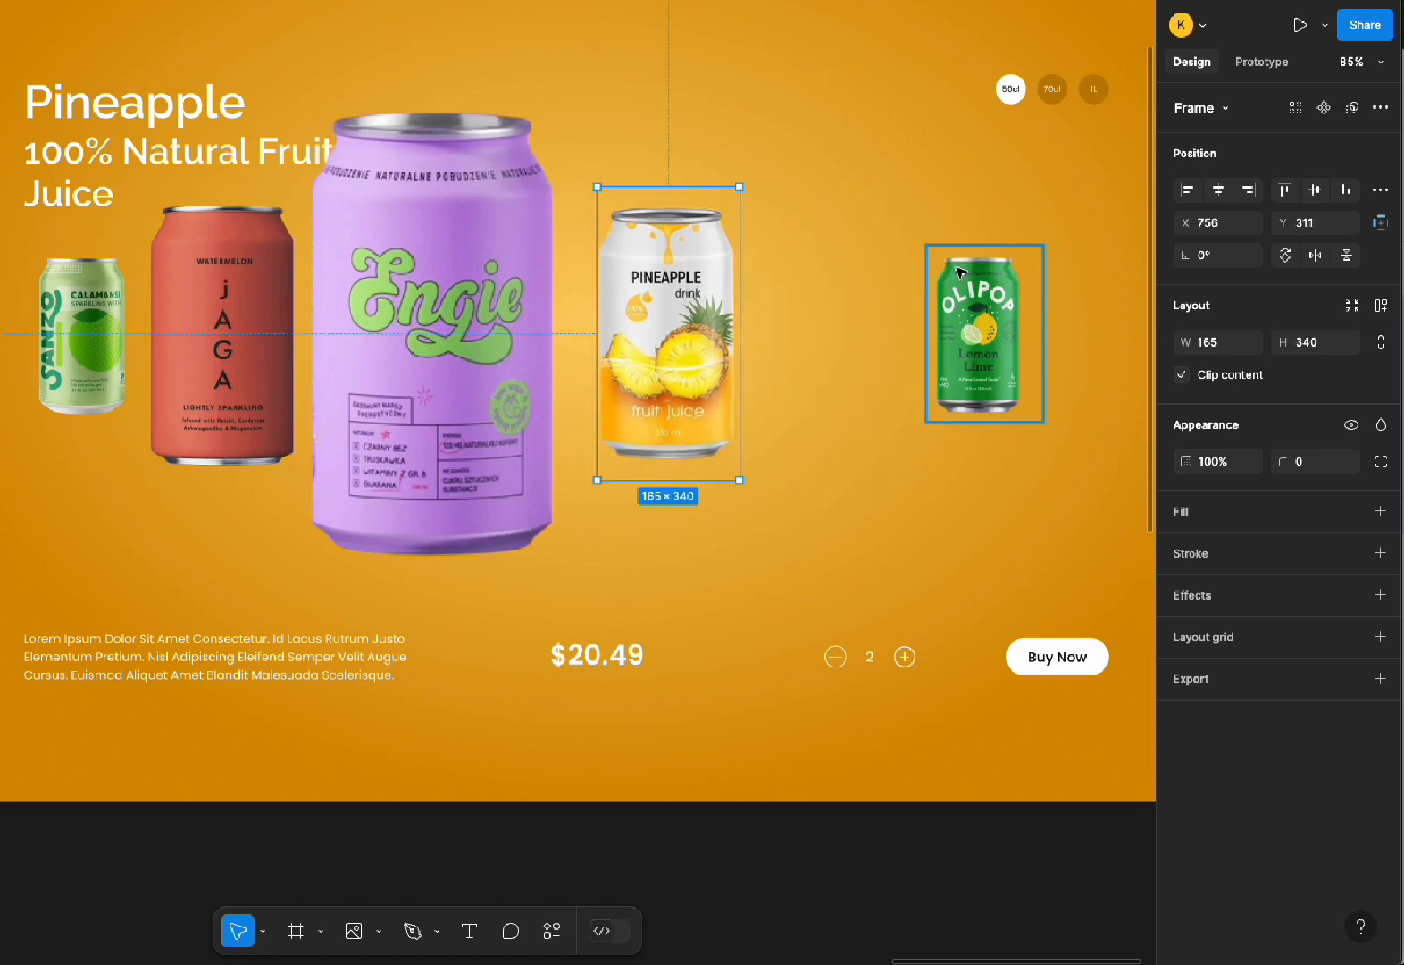
drag(985, 294, 839, 308)
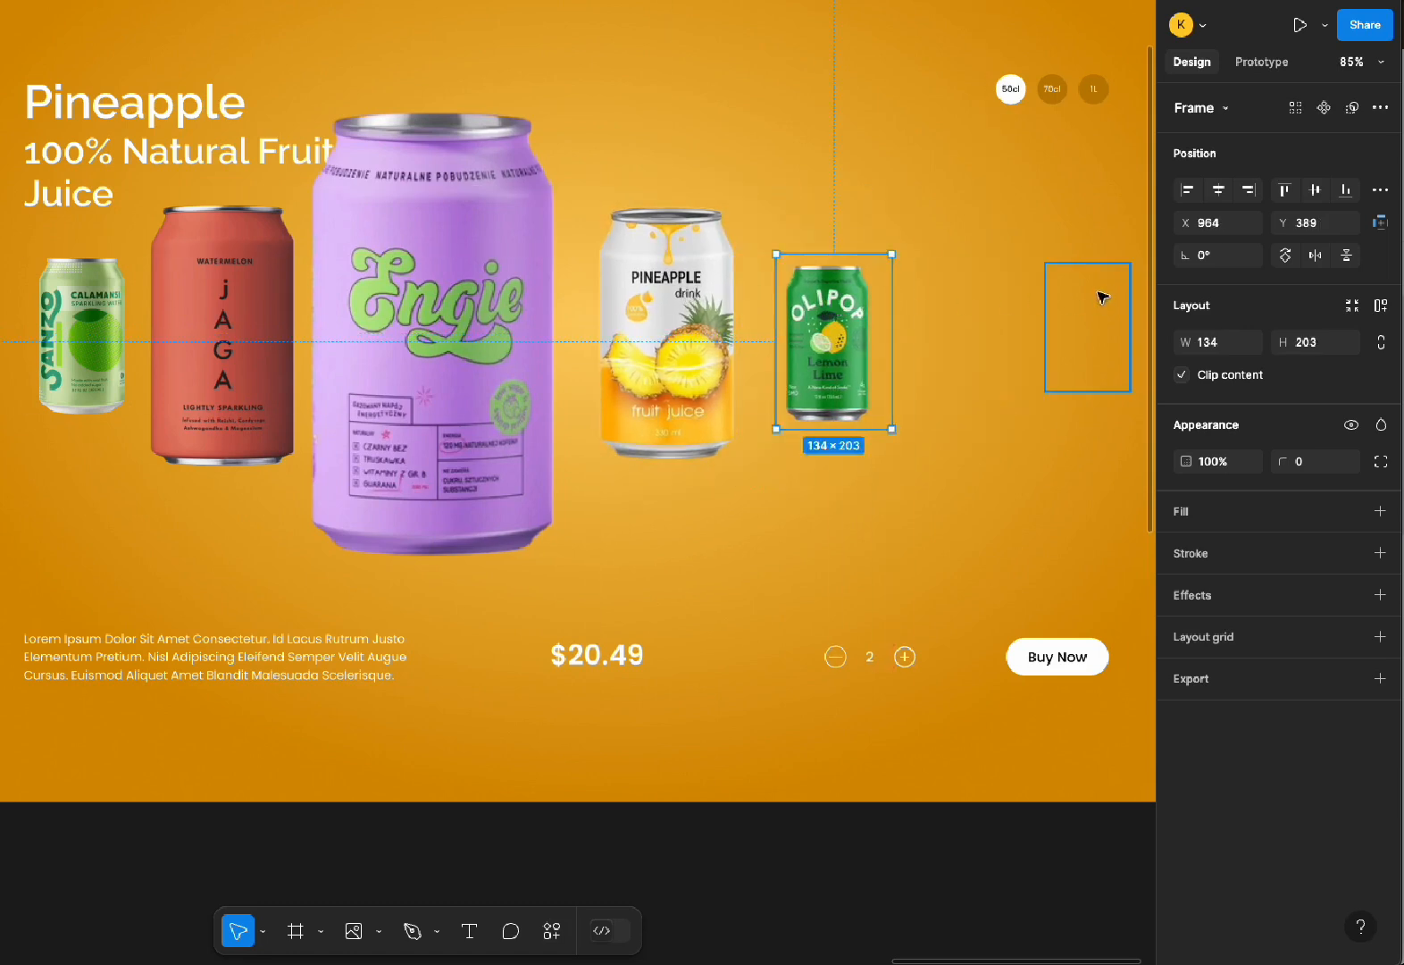
drag(1097, 304, 997, 328)
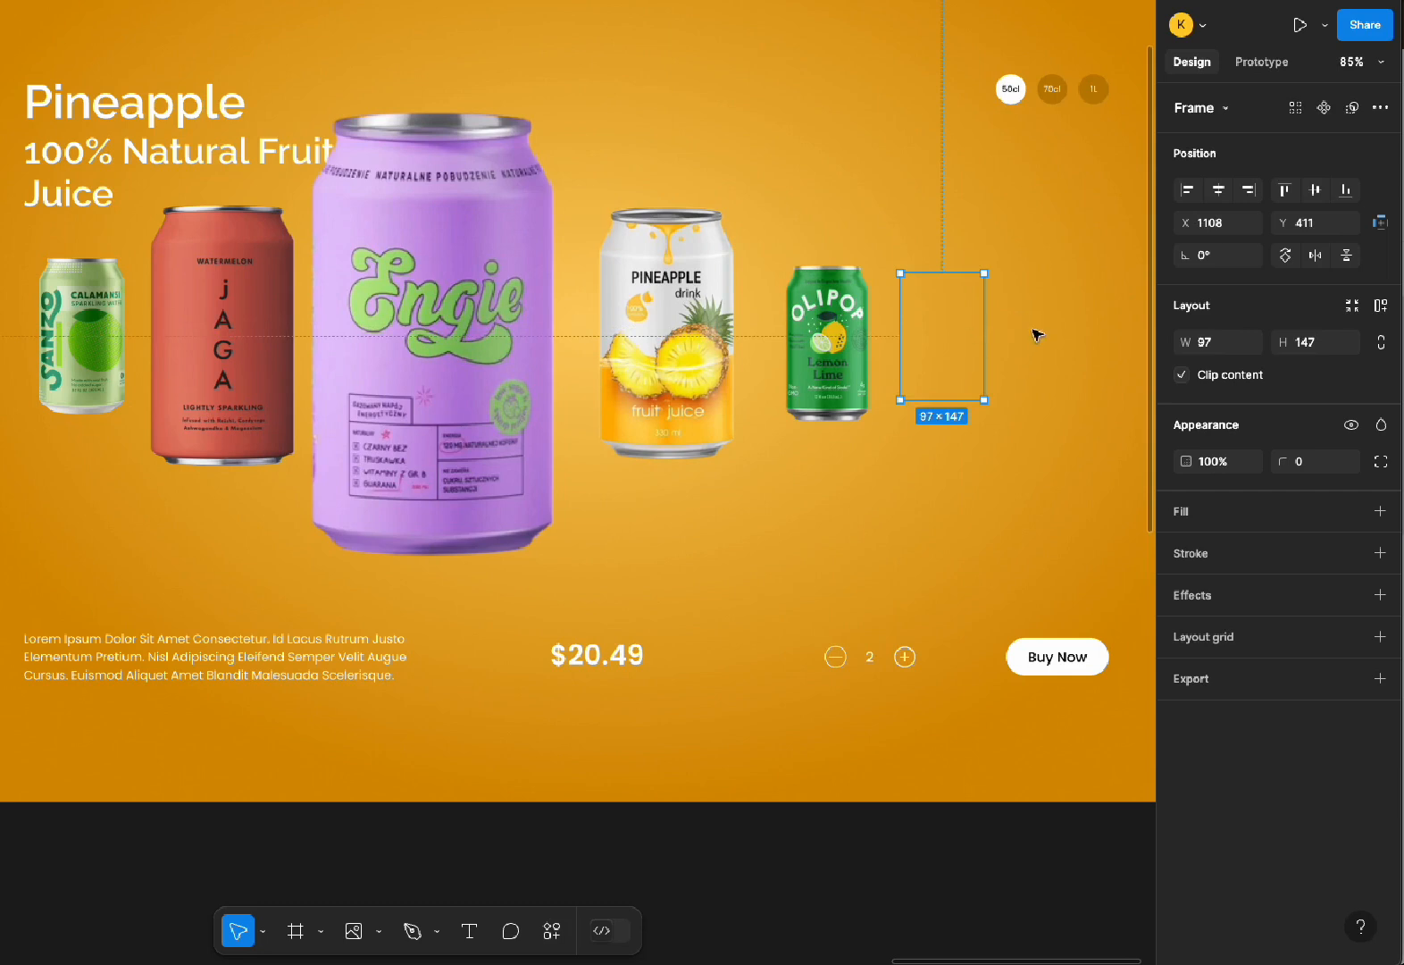
Move the Engie can slightly right to X 402, Y 215 and compare its frame size with the Jaga can's
drag(414, 301, 422, 301)
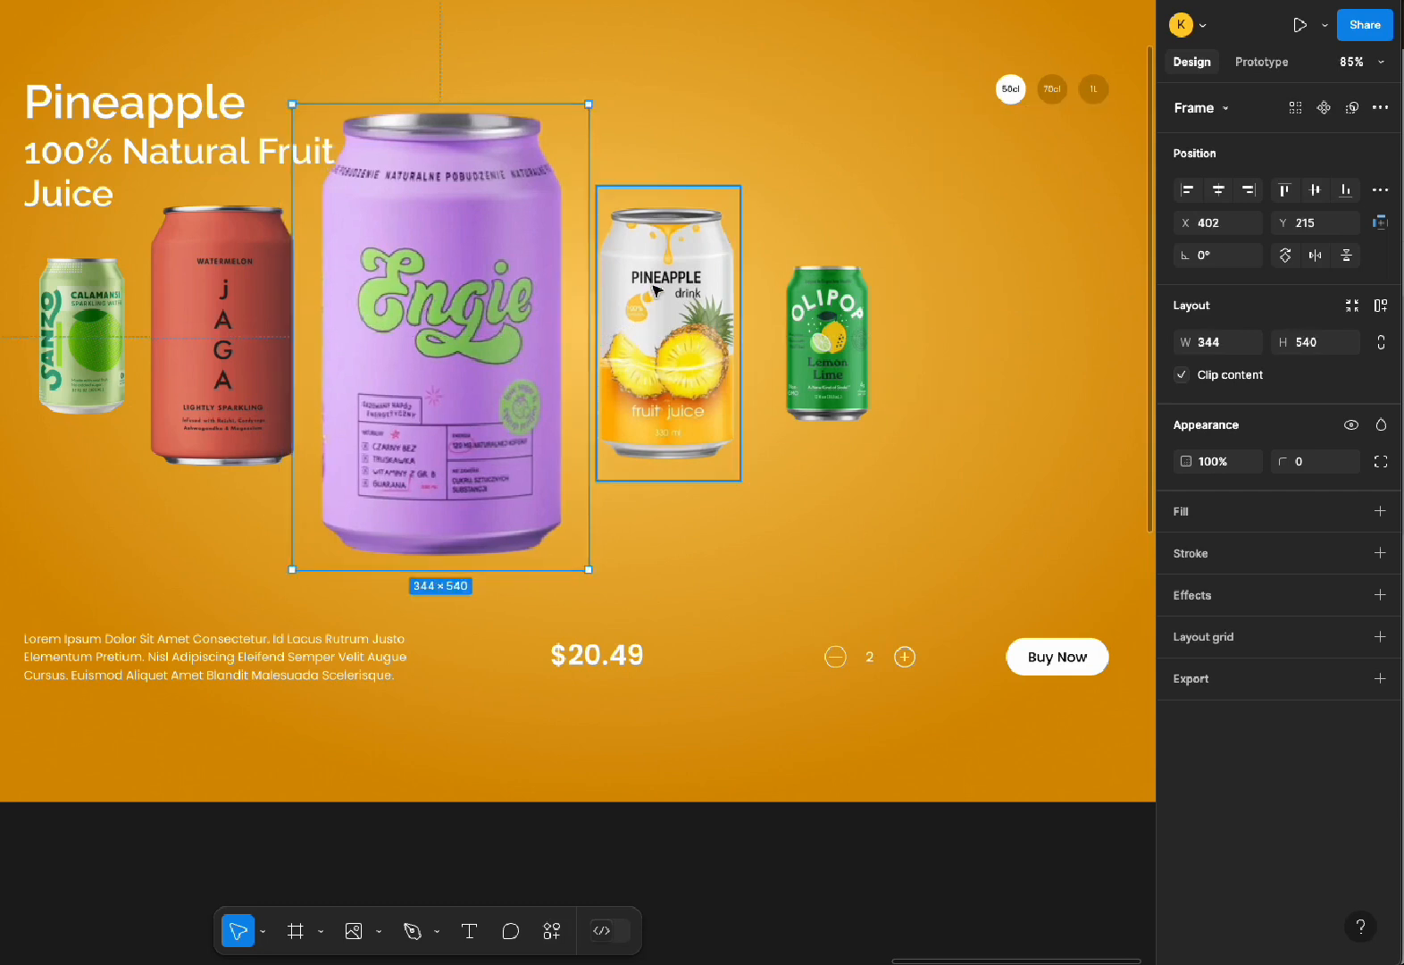
click(651, 310)
click(460, 300)
click(1215, 344)
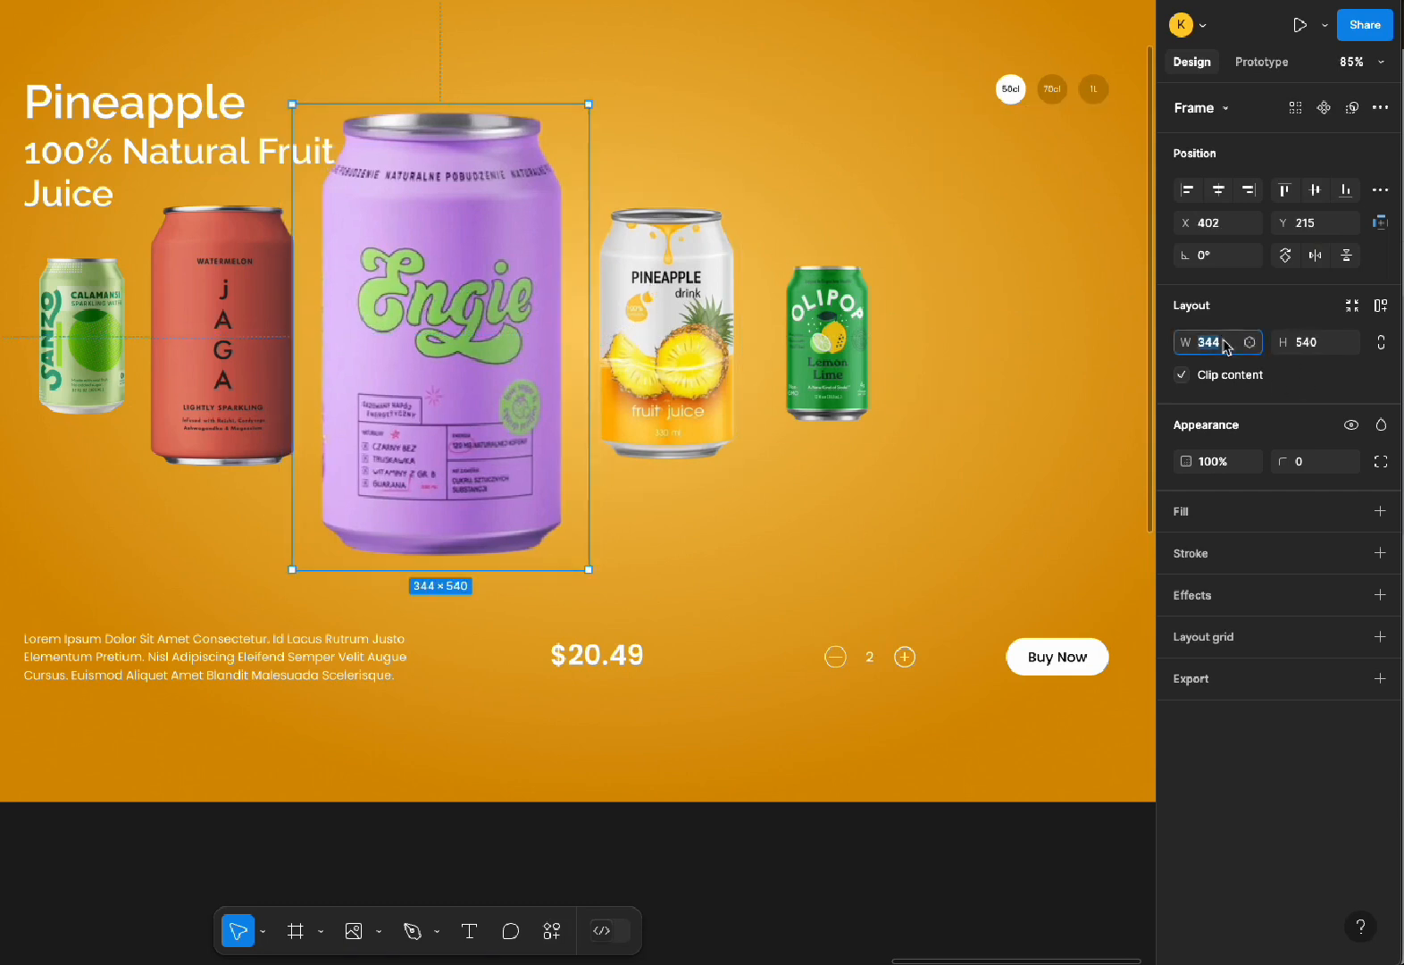
click(243, 312)
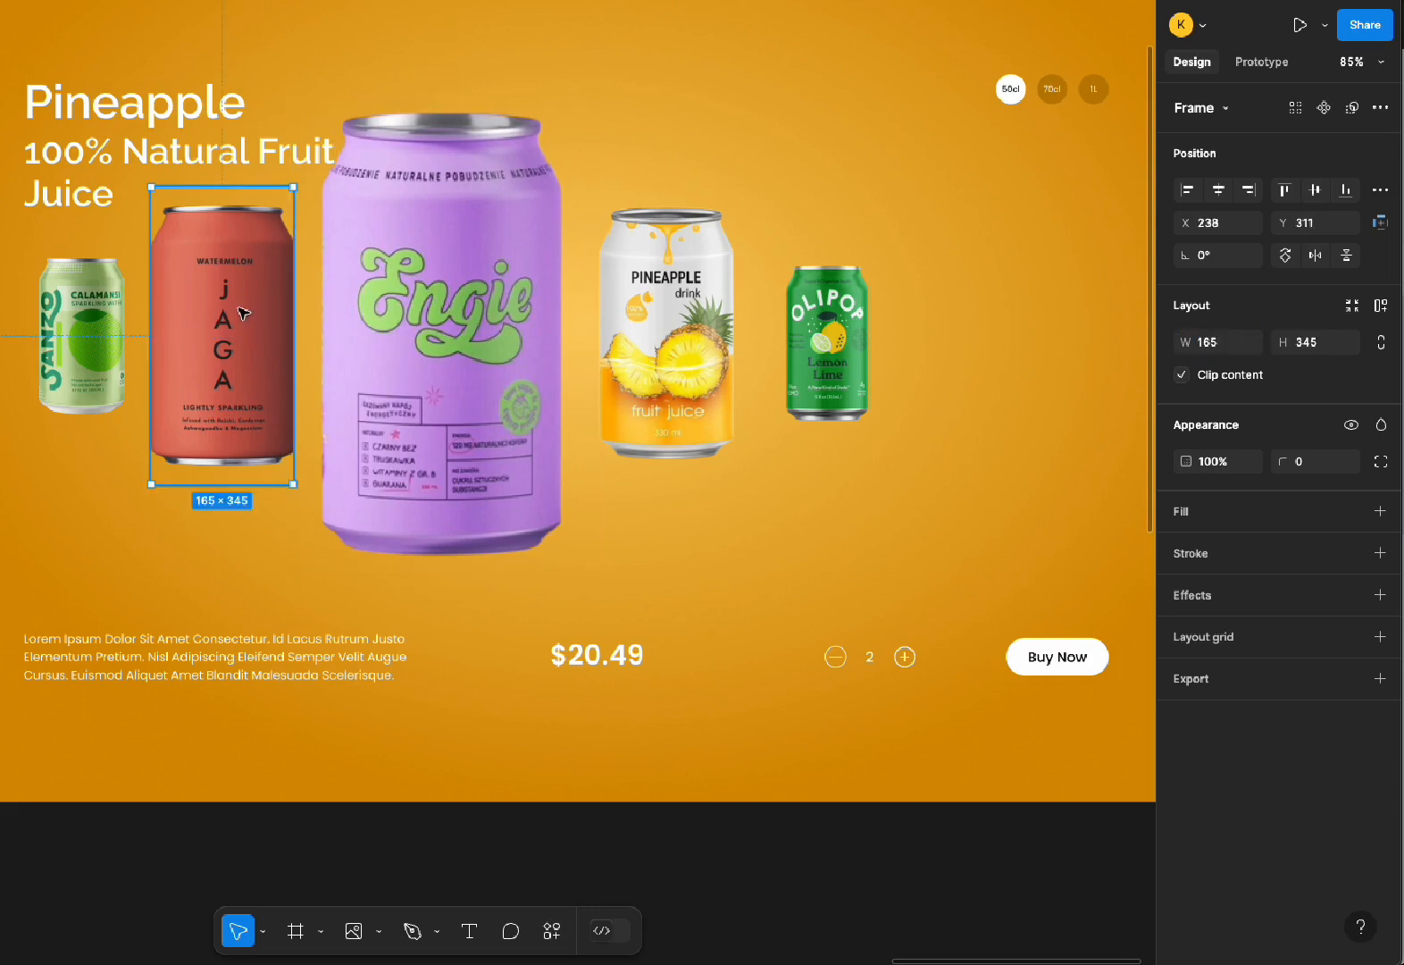
click(1215, 344)
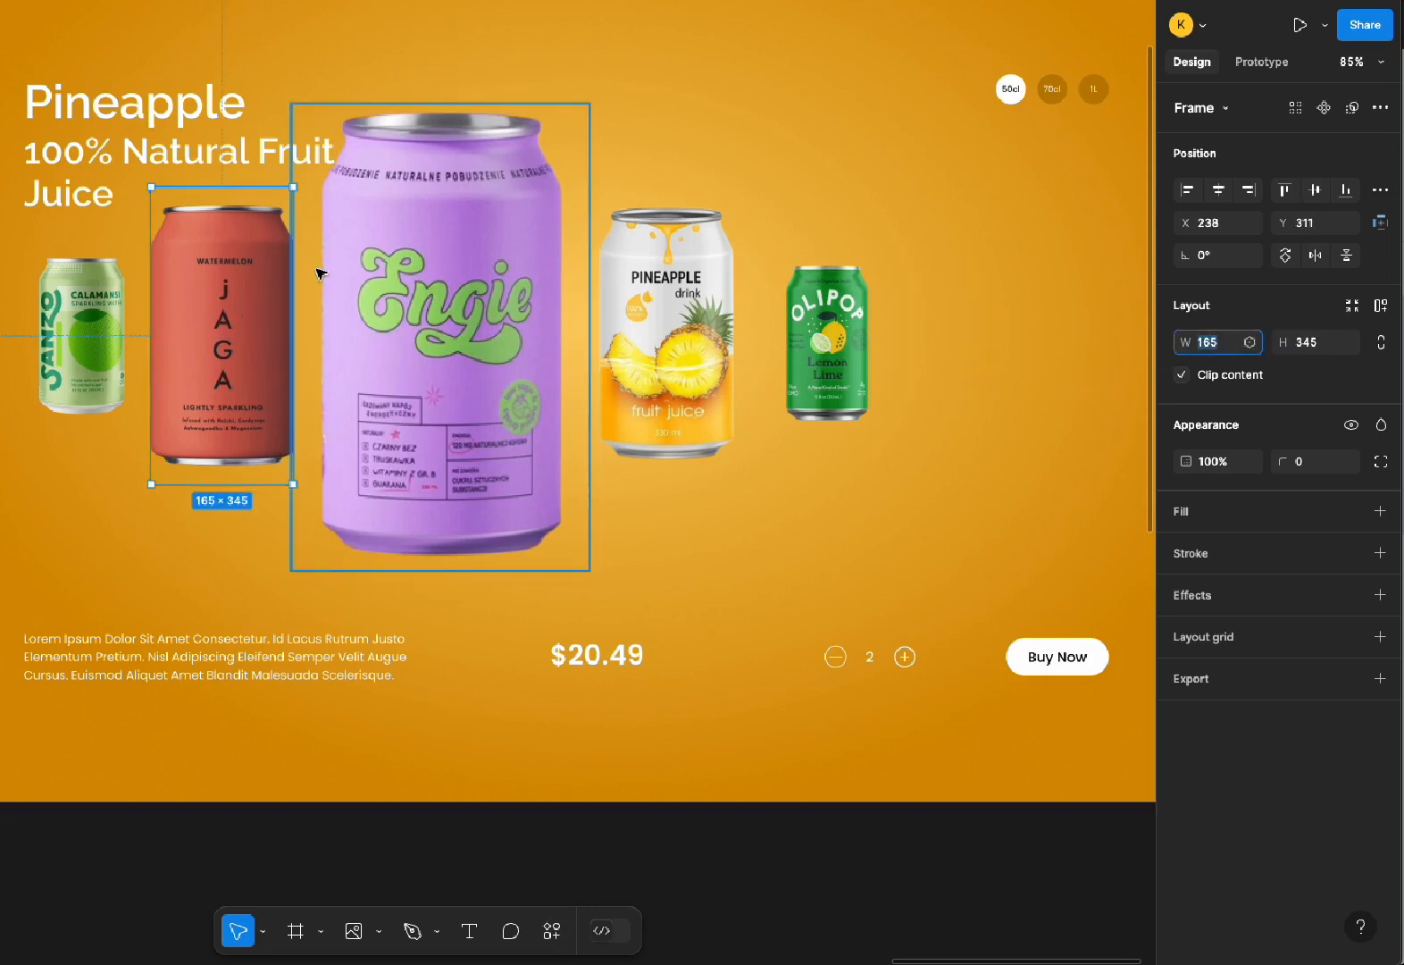
Resize the Engie can's frame to 165 × 345 and move it down beside the Jaga can
click(393, 261)
click(1250, 342)
click(1217, 345)
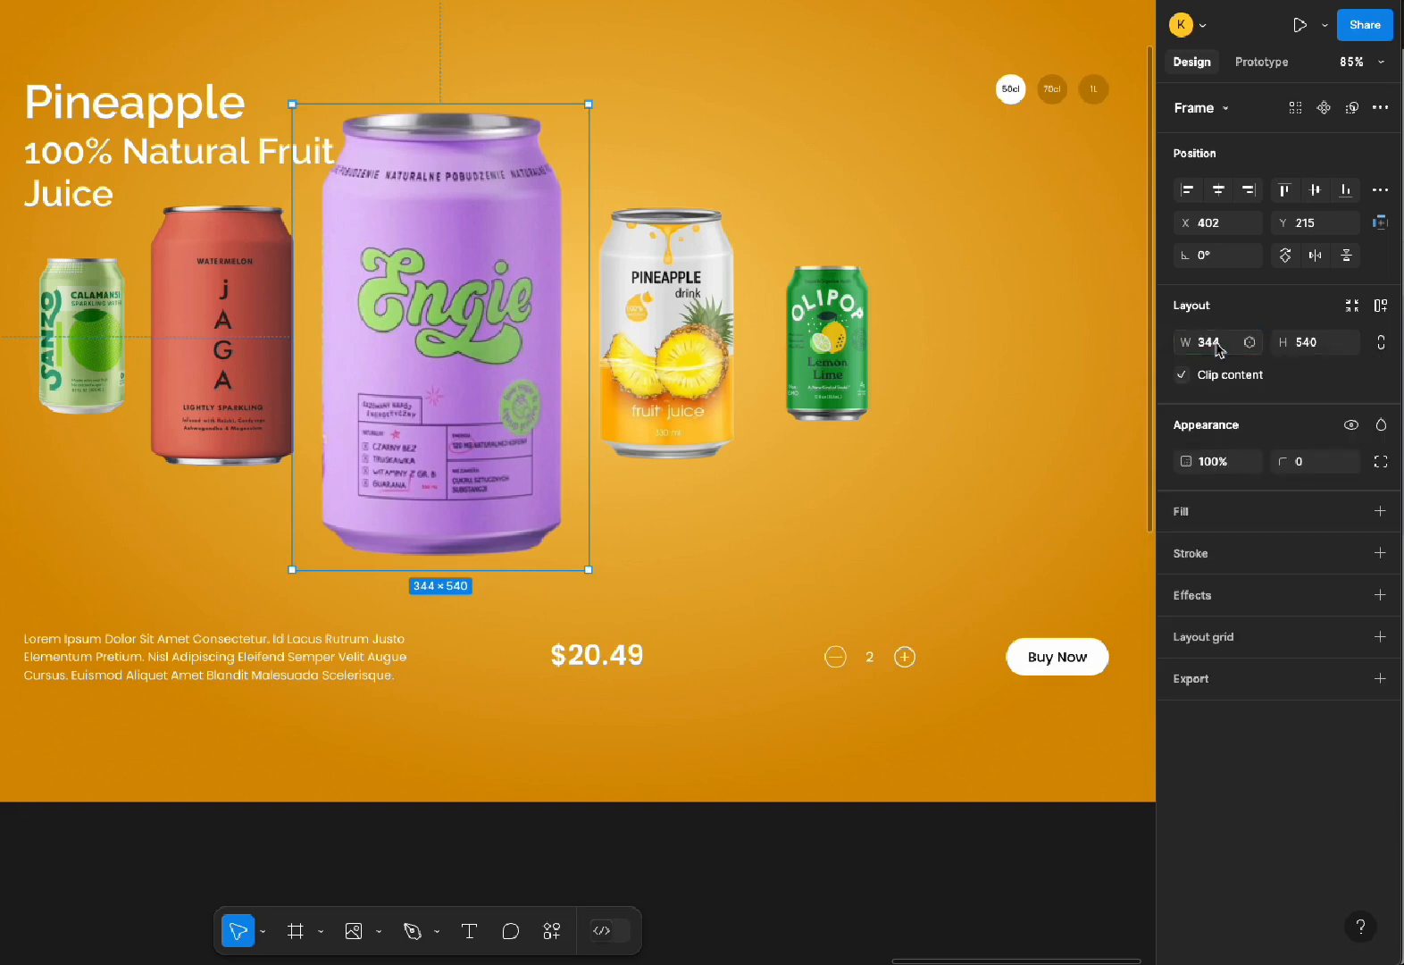
click(1219, 347)
text(165)
click(1328, 344)
text(34)
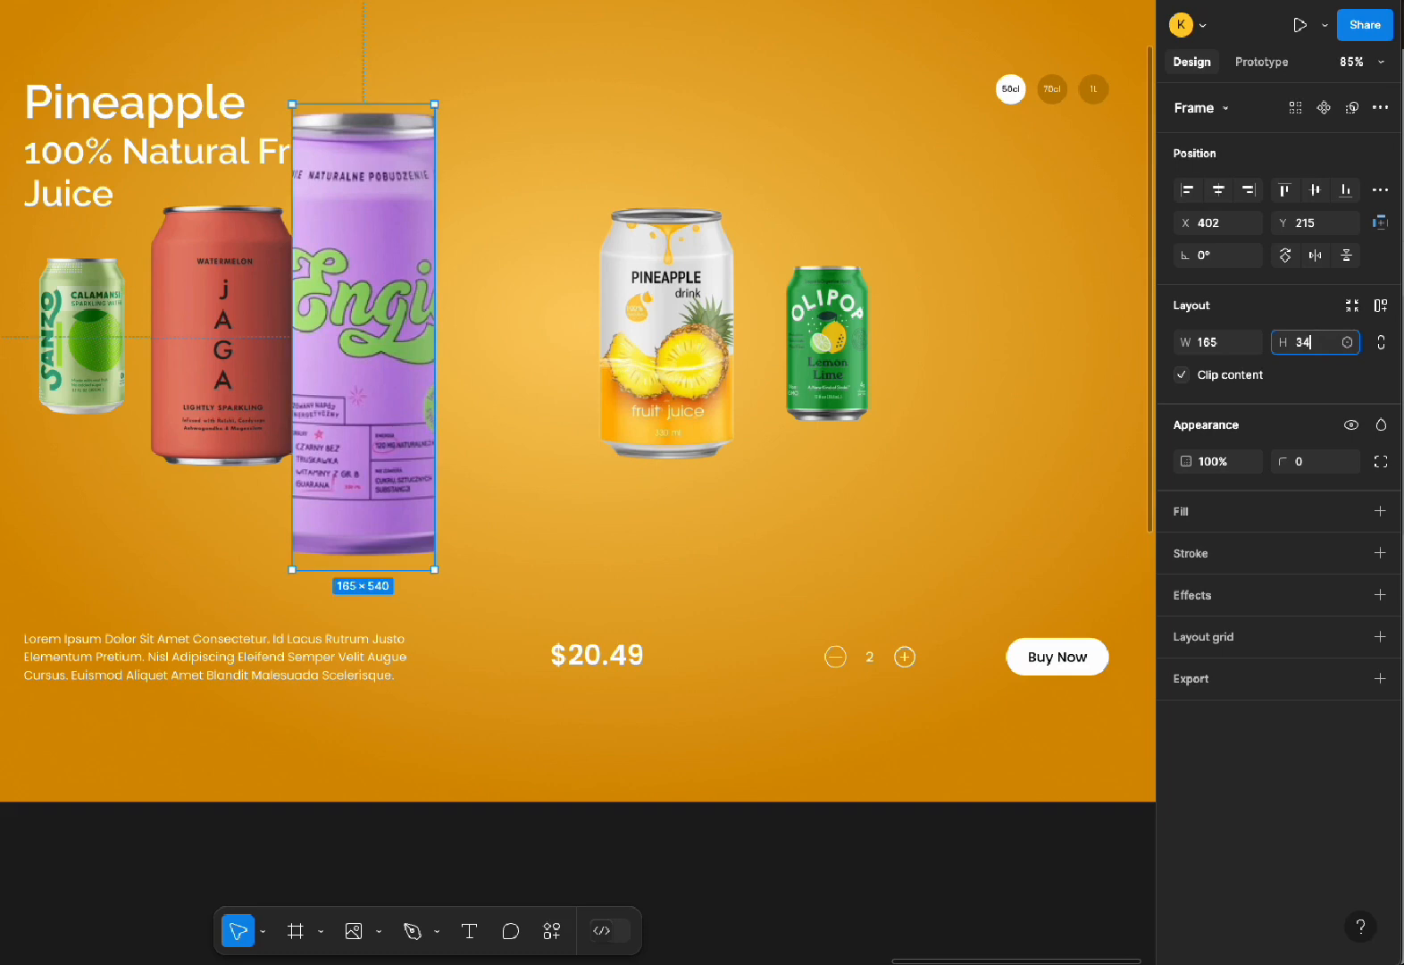
text(5)
click(492, 414)
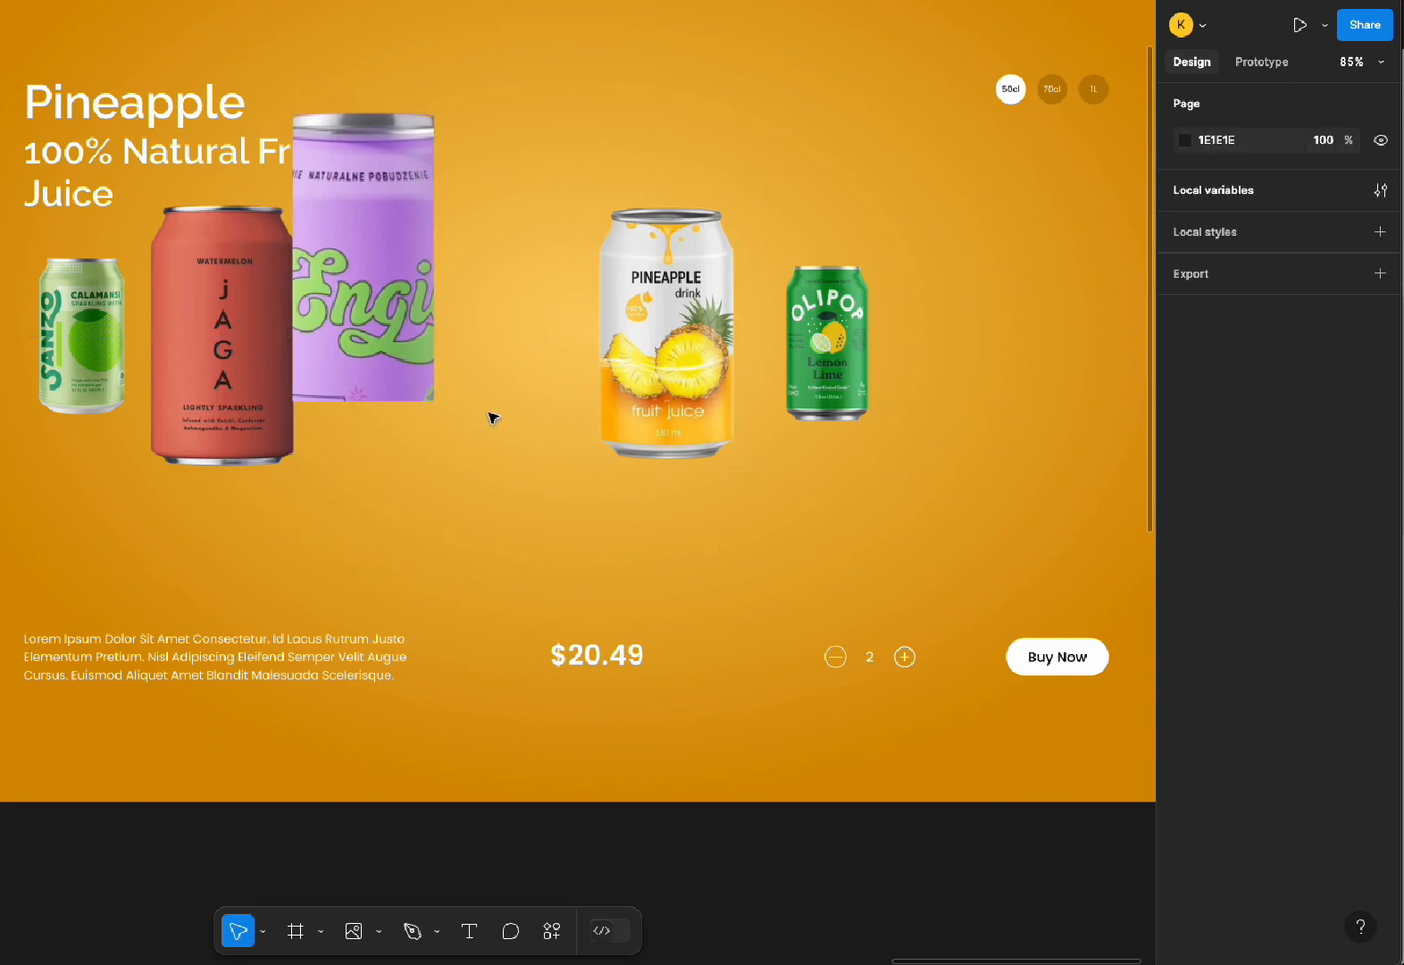
click(372, 218)
drag(373, 217, 380, 299)
Resize the Jaga can's frame to 134 × 203, matching the Sanzo can's frame size
click(101, 318)
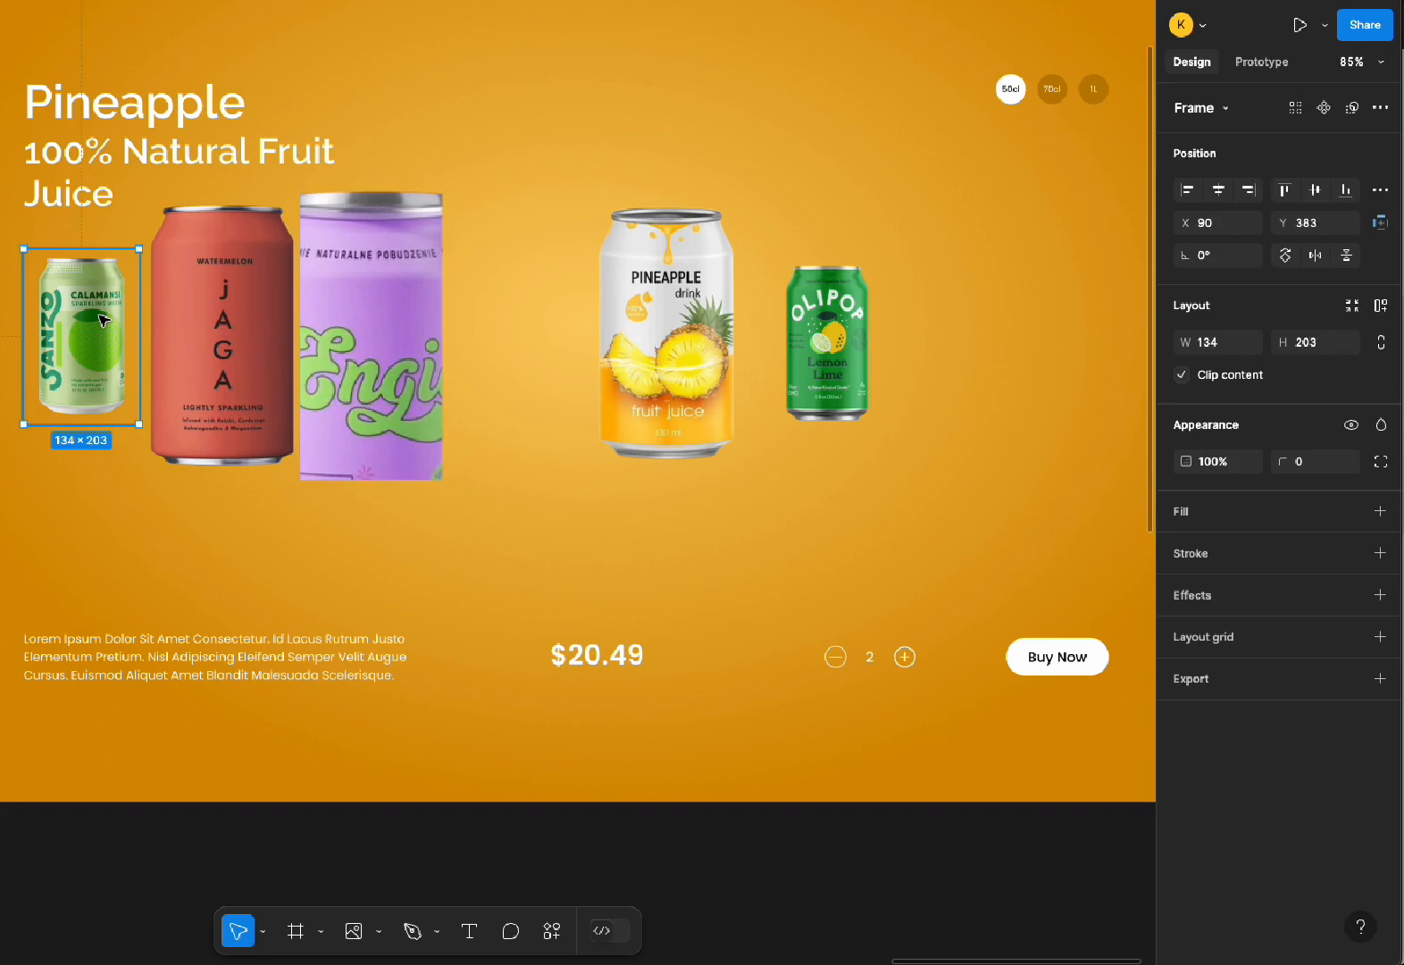
click(214, 322)
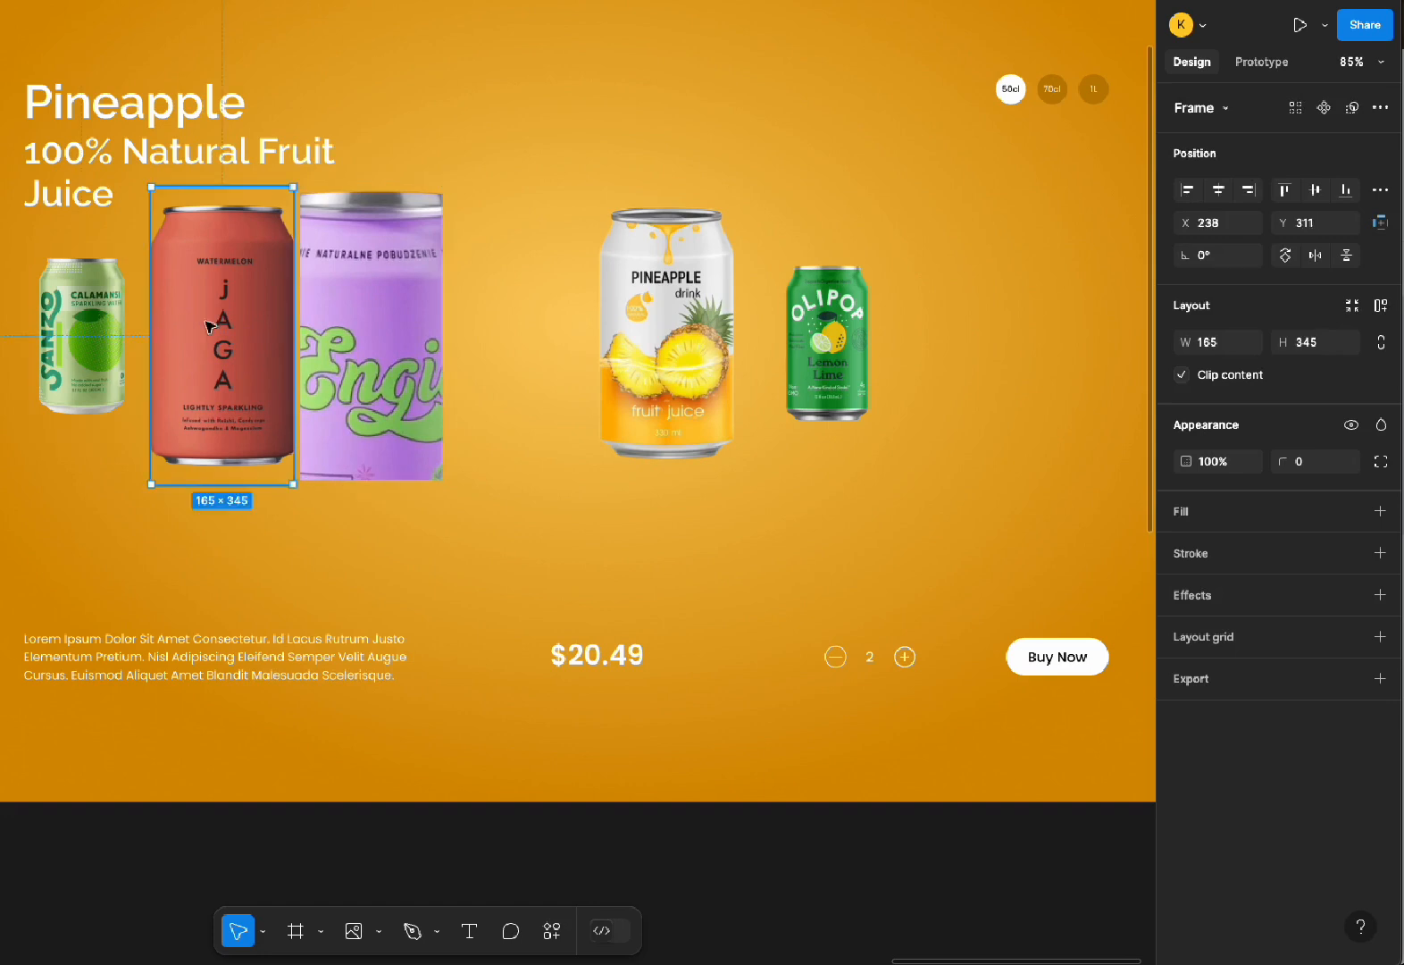
click(1225, 346)
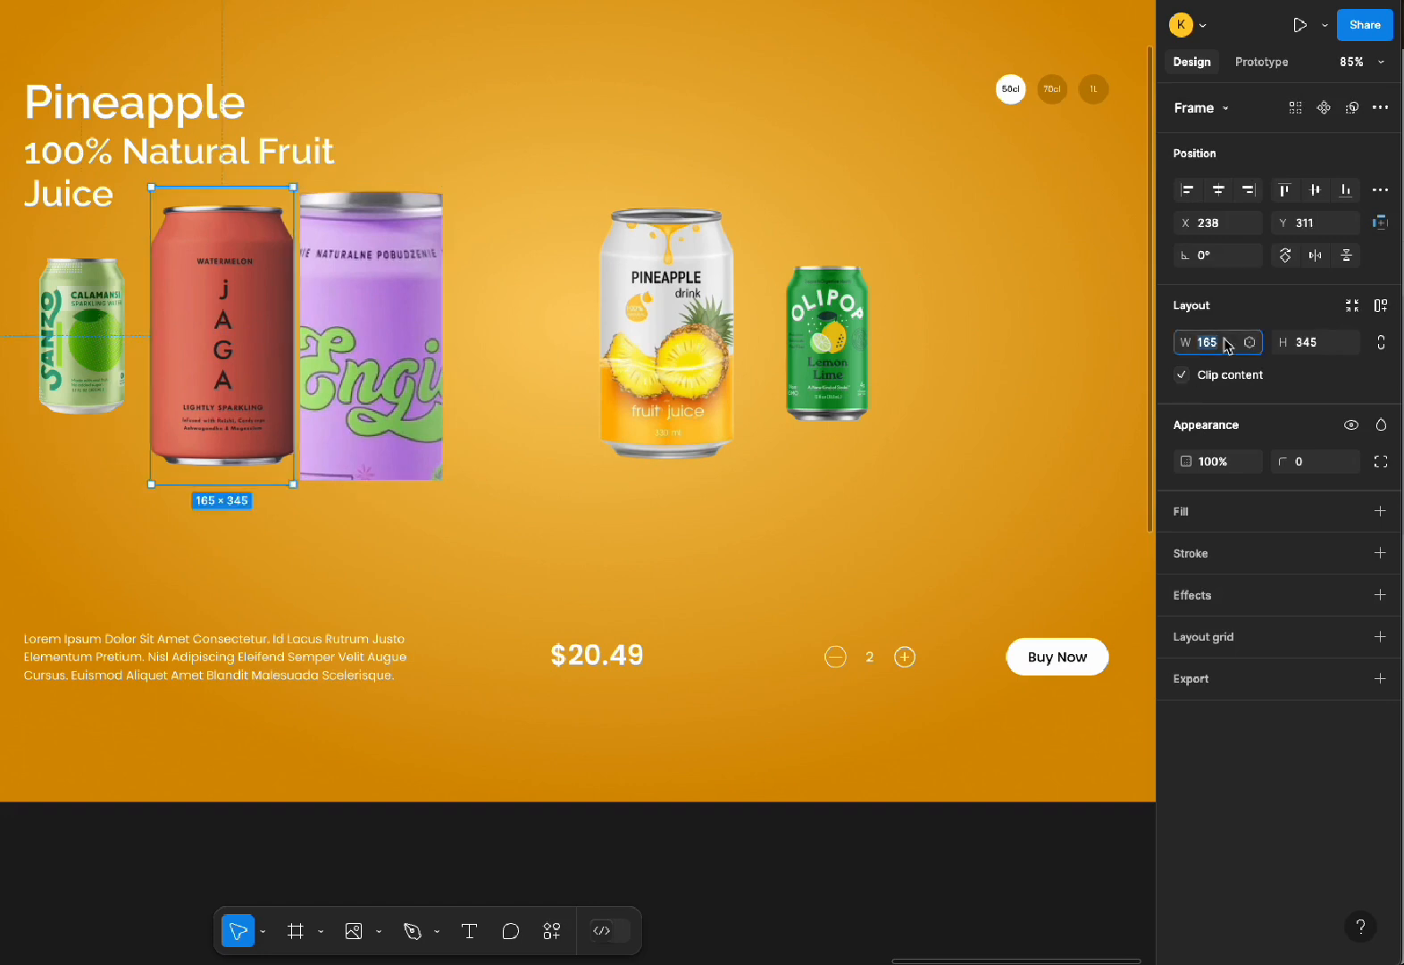
text(134)
key(Tab)
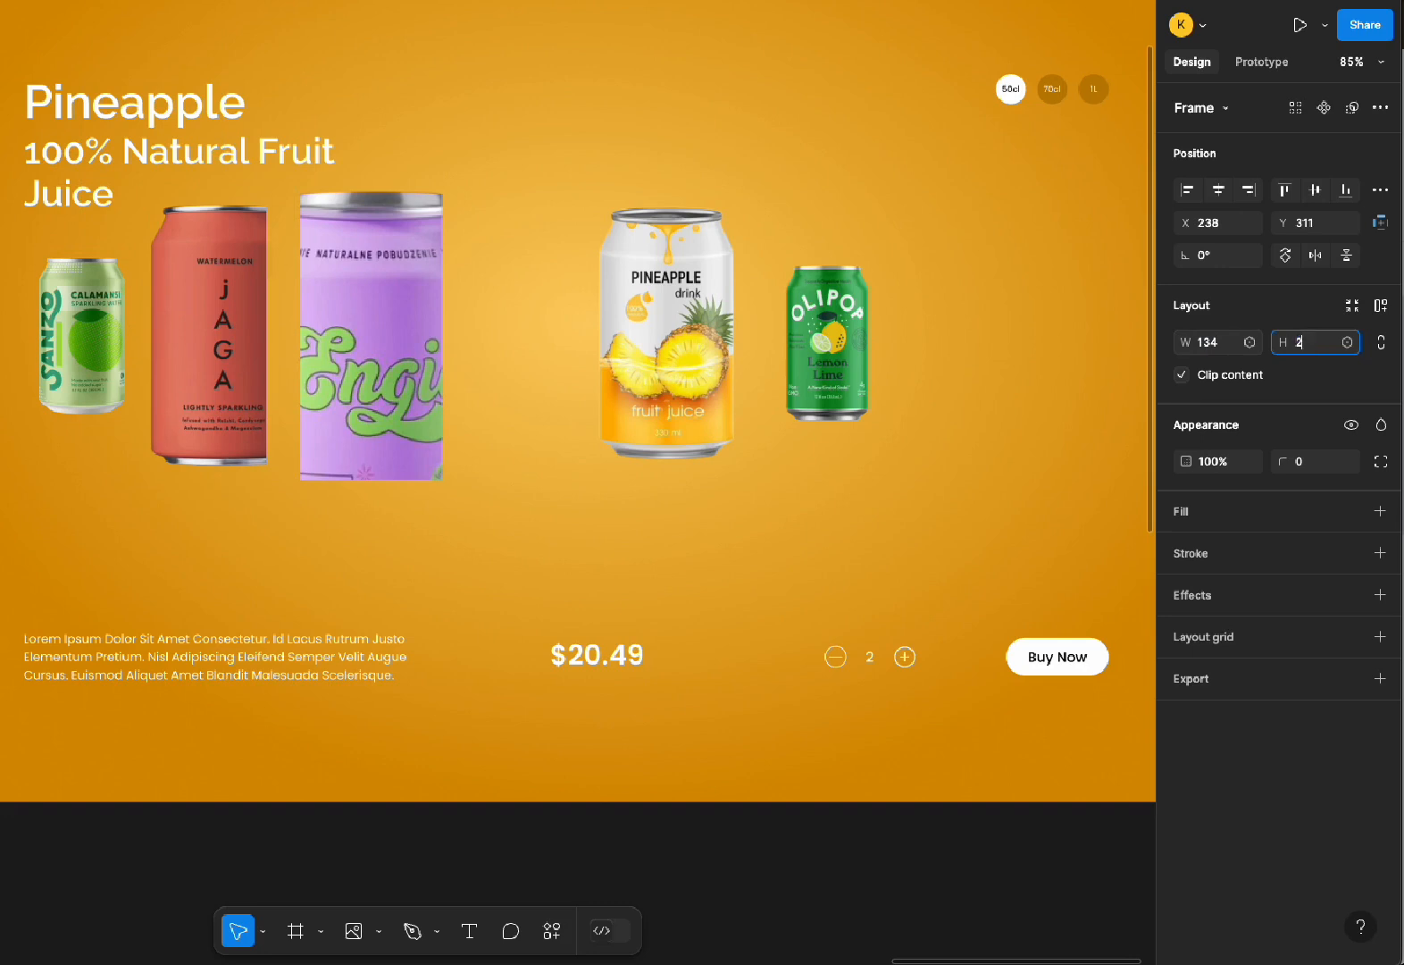
text(203)
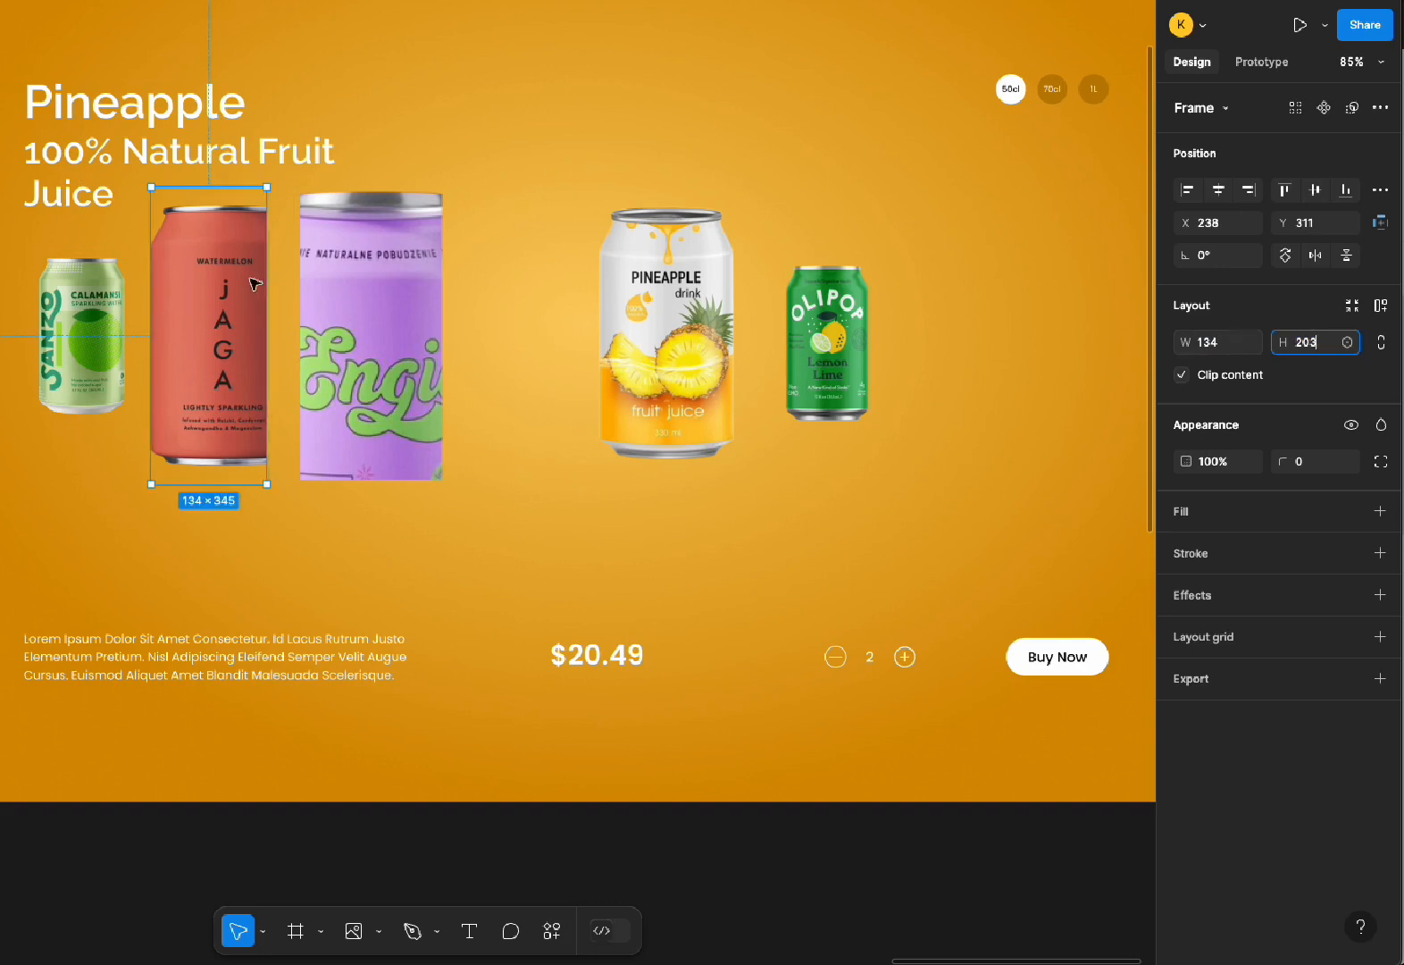
key(Return)
Move the Jaga frame to X 251, Y 389 and the Engie frame to X 398, Y 309
drag(211, 293, 223, 361)
click(387, 328)
drag(388, 328, 376, 341)
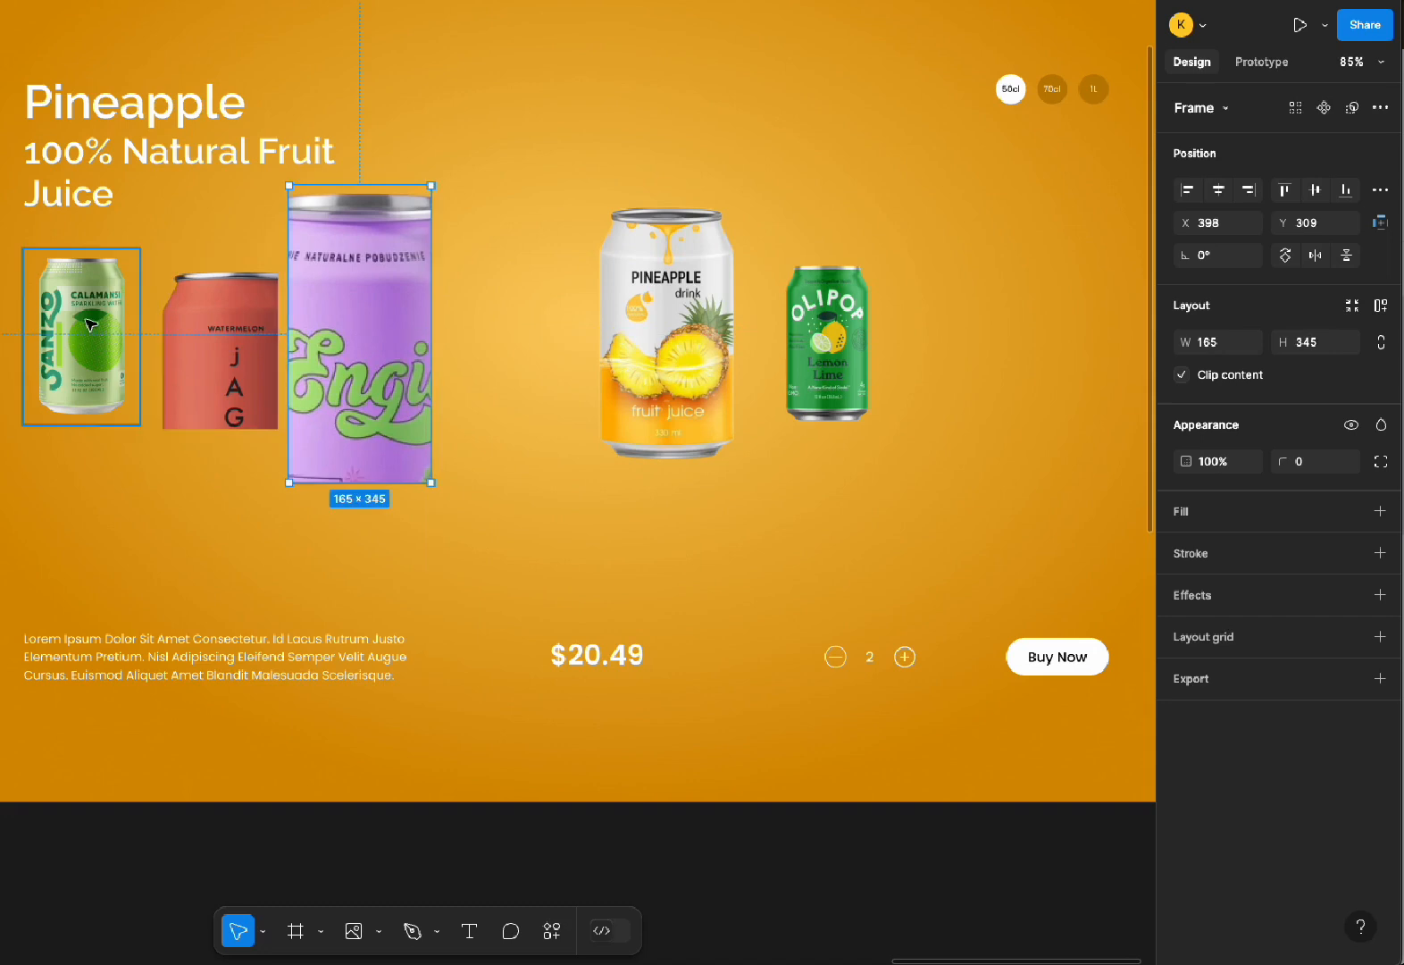
Resize the Sanzo can's frame to 97 × 147 and move it slightly right and down, in line with the Jaga can
click(92, 323)
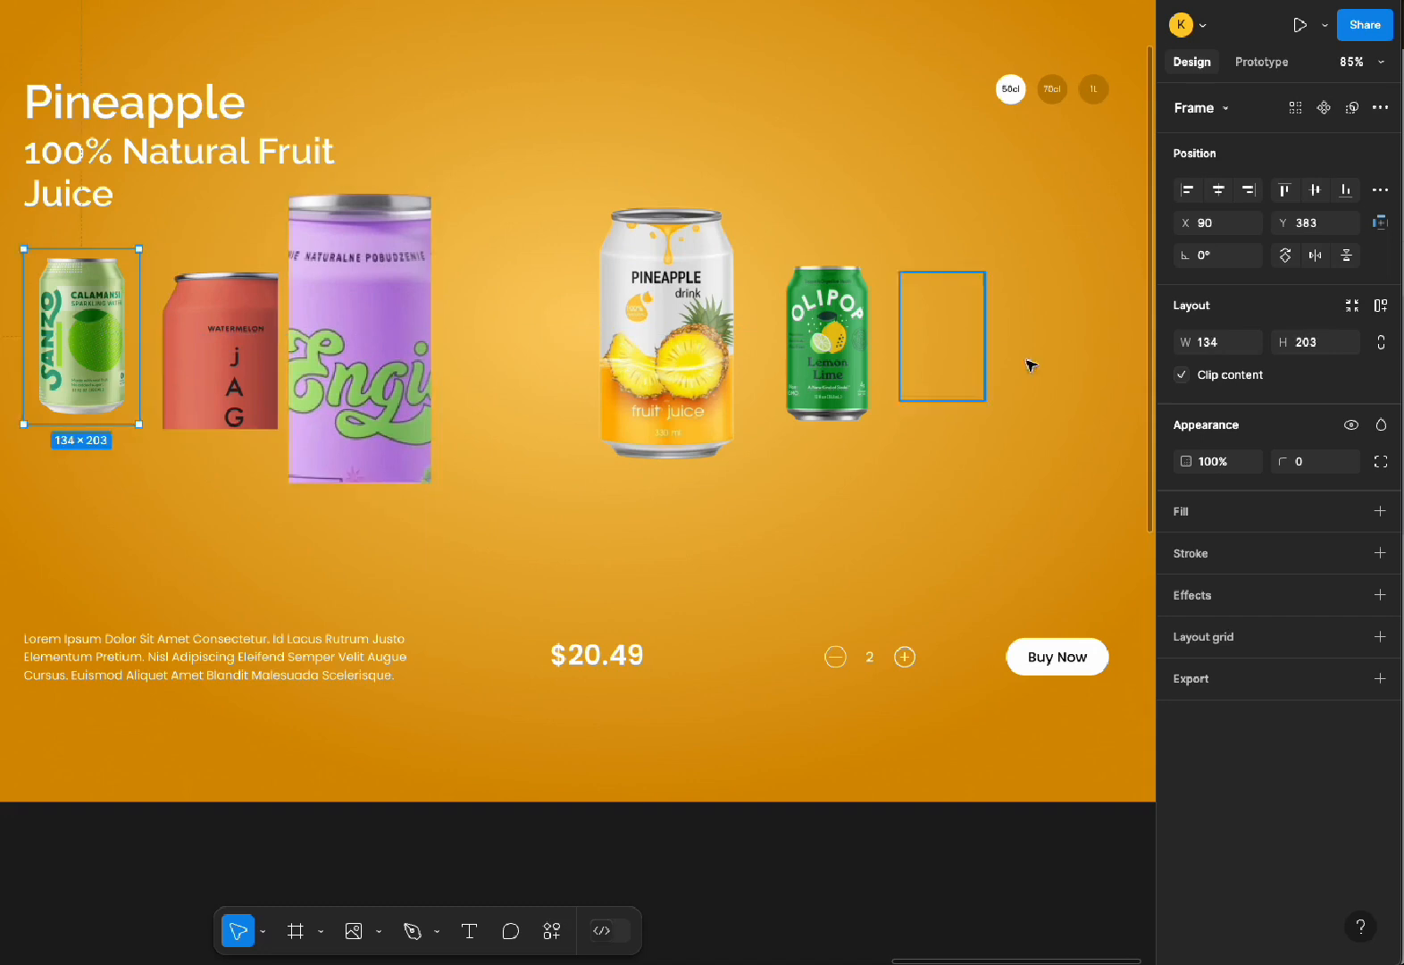
click(1232, 348)
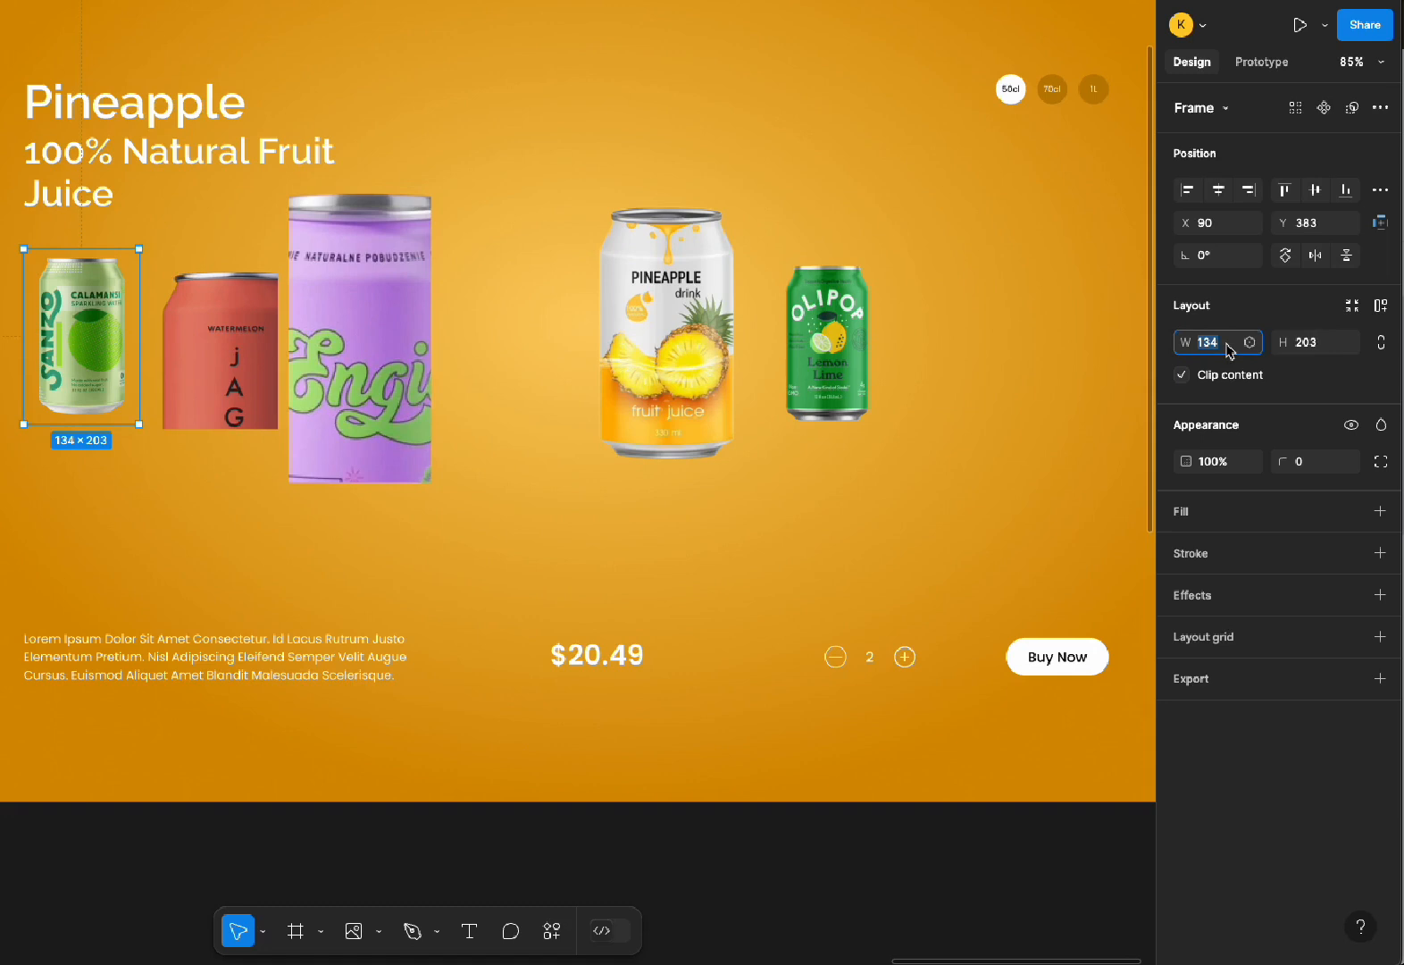
text(97)
key(Tab)
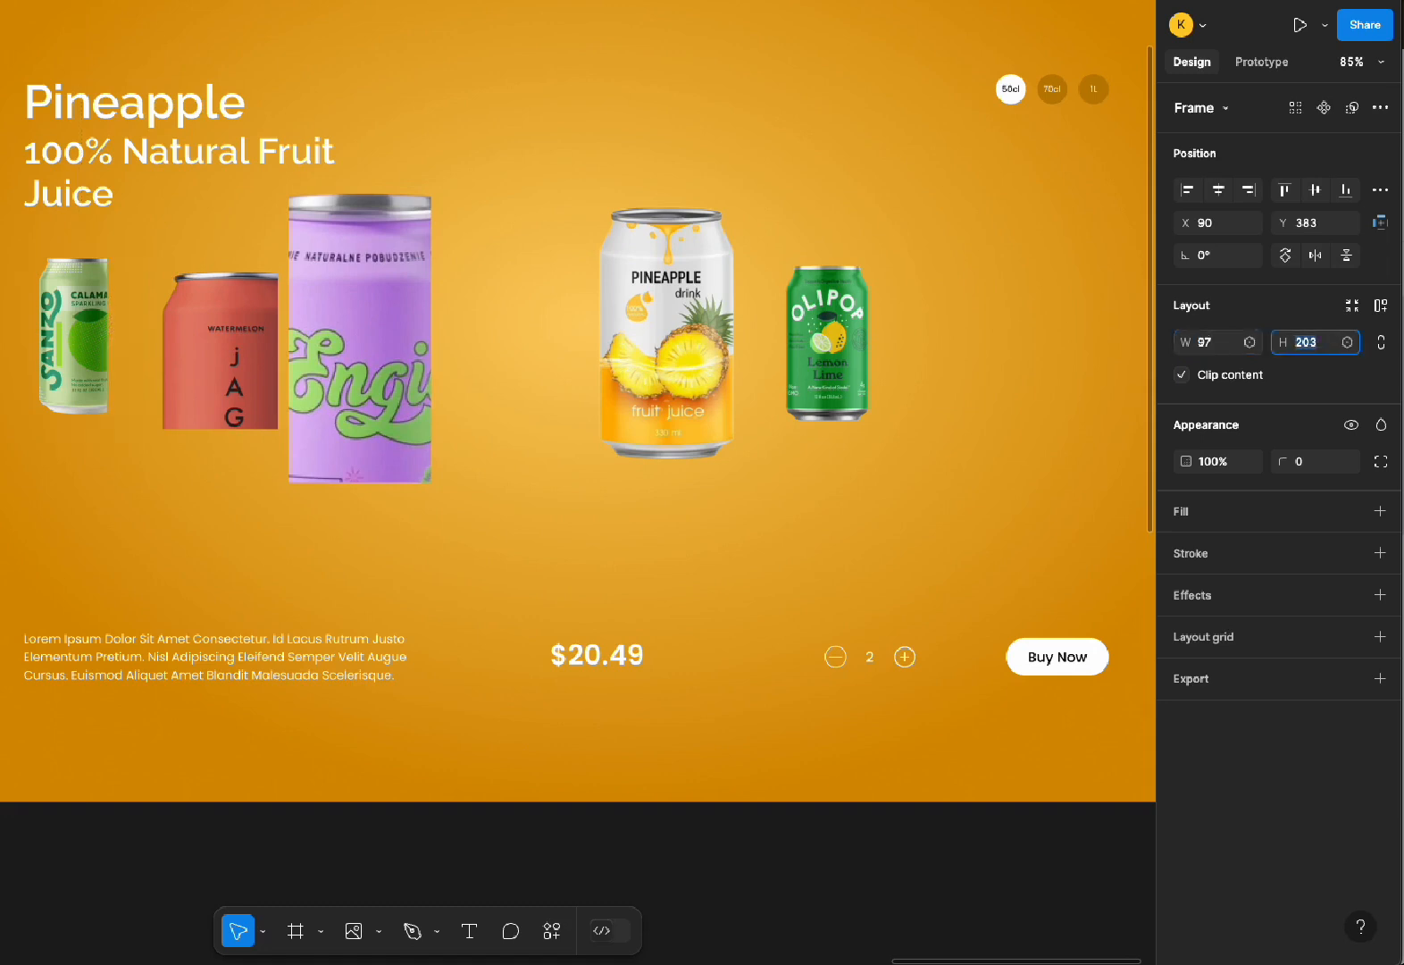
text(147)
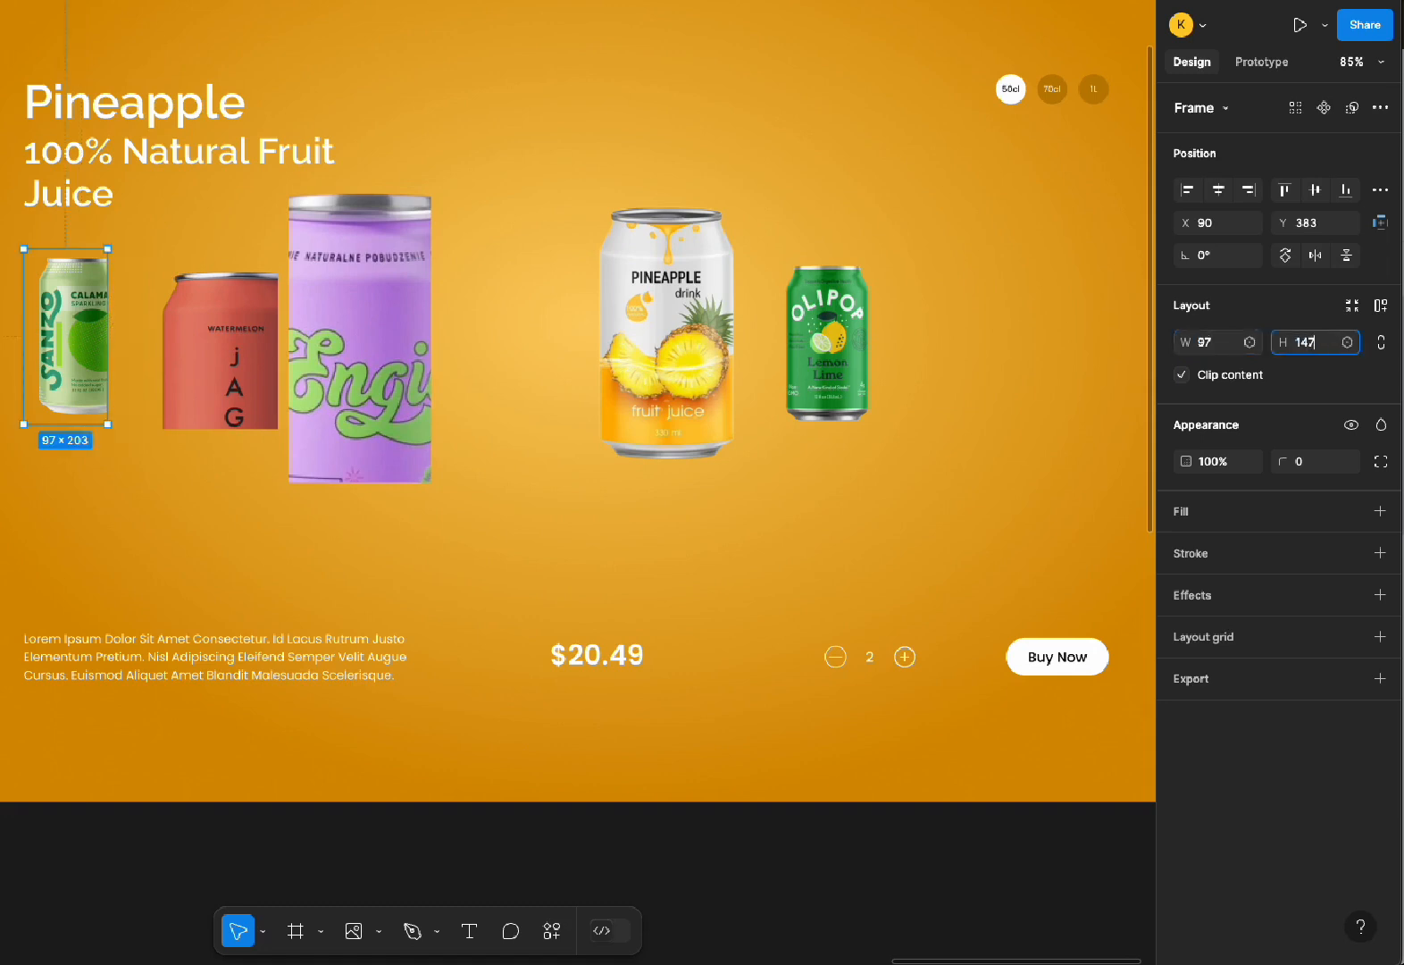
key(Return)
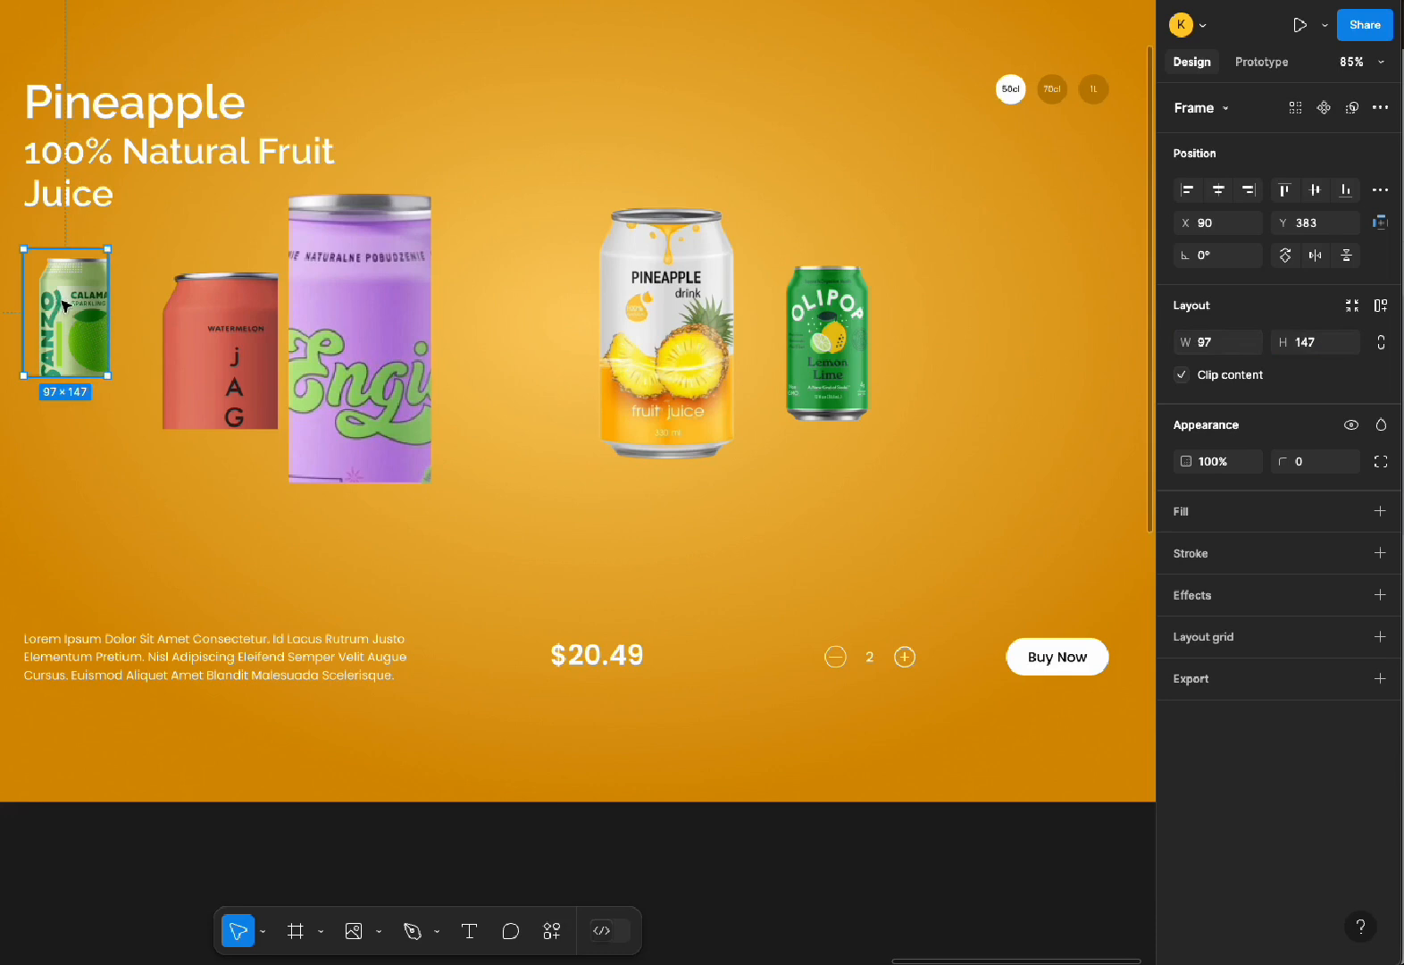
drag(54, 299, 81, 326)
Resize the Pineapple can's frame to 344 × 540 and move it left and up into the centre of the carousel
click(315, 311)
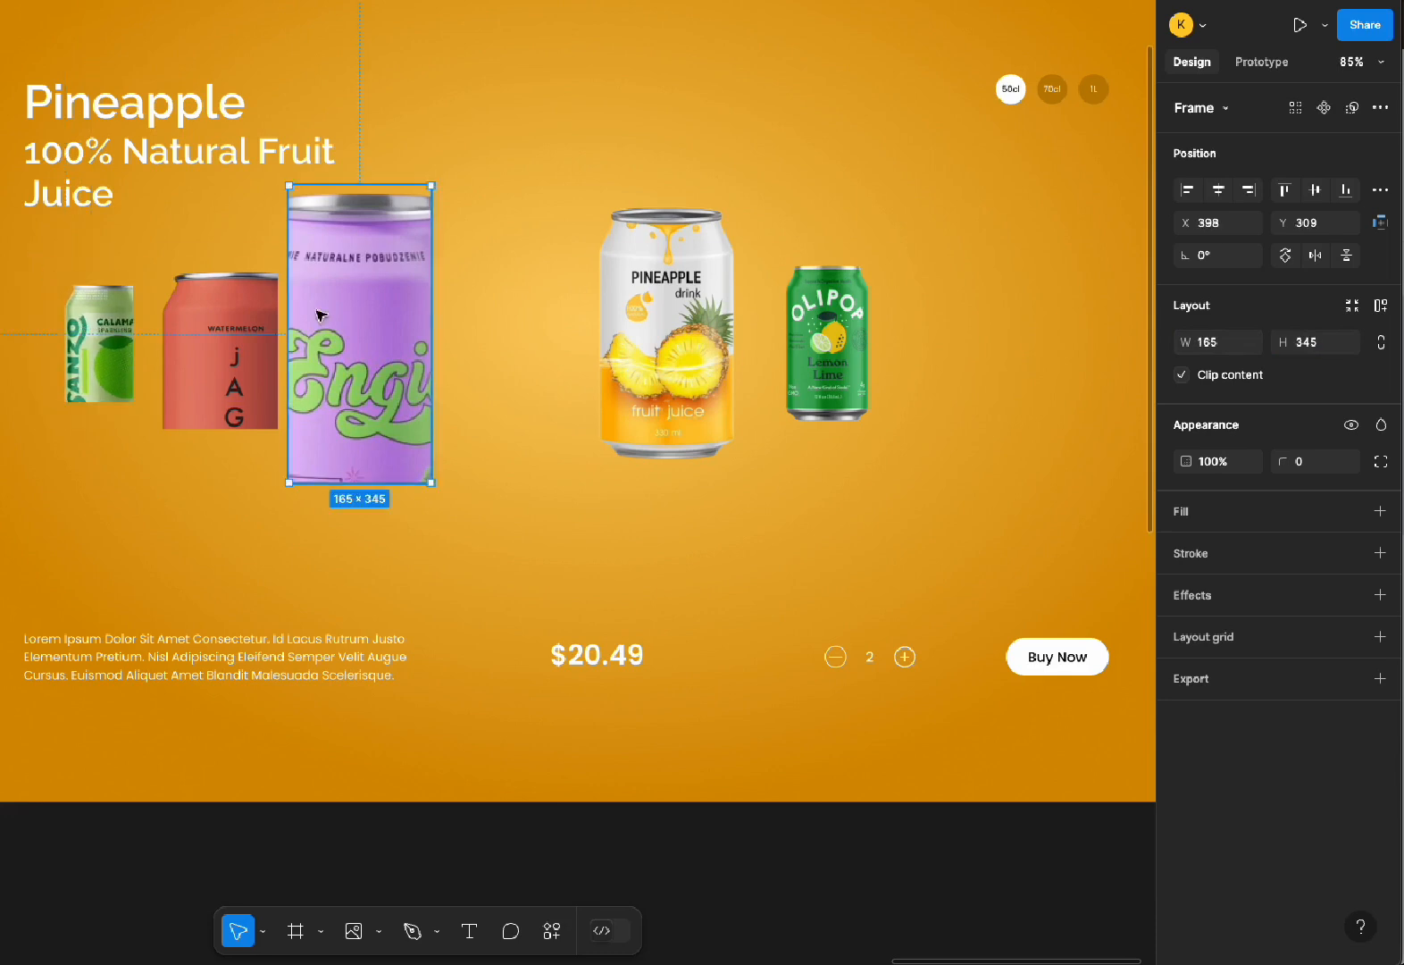
click(627, 274)
drag(693, 290, 562, 286)
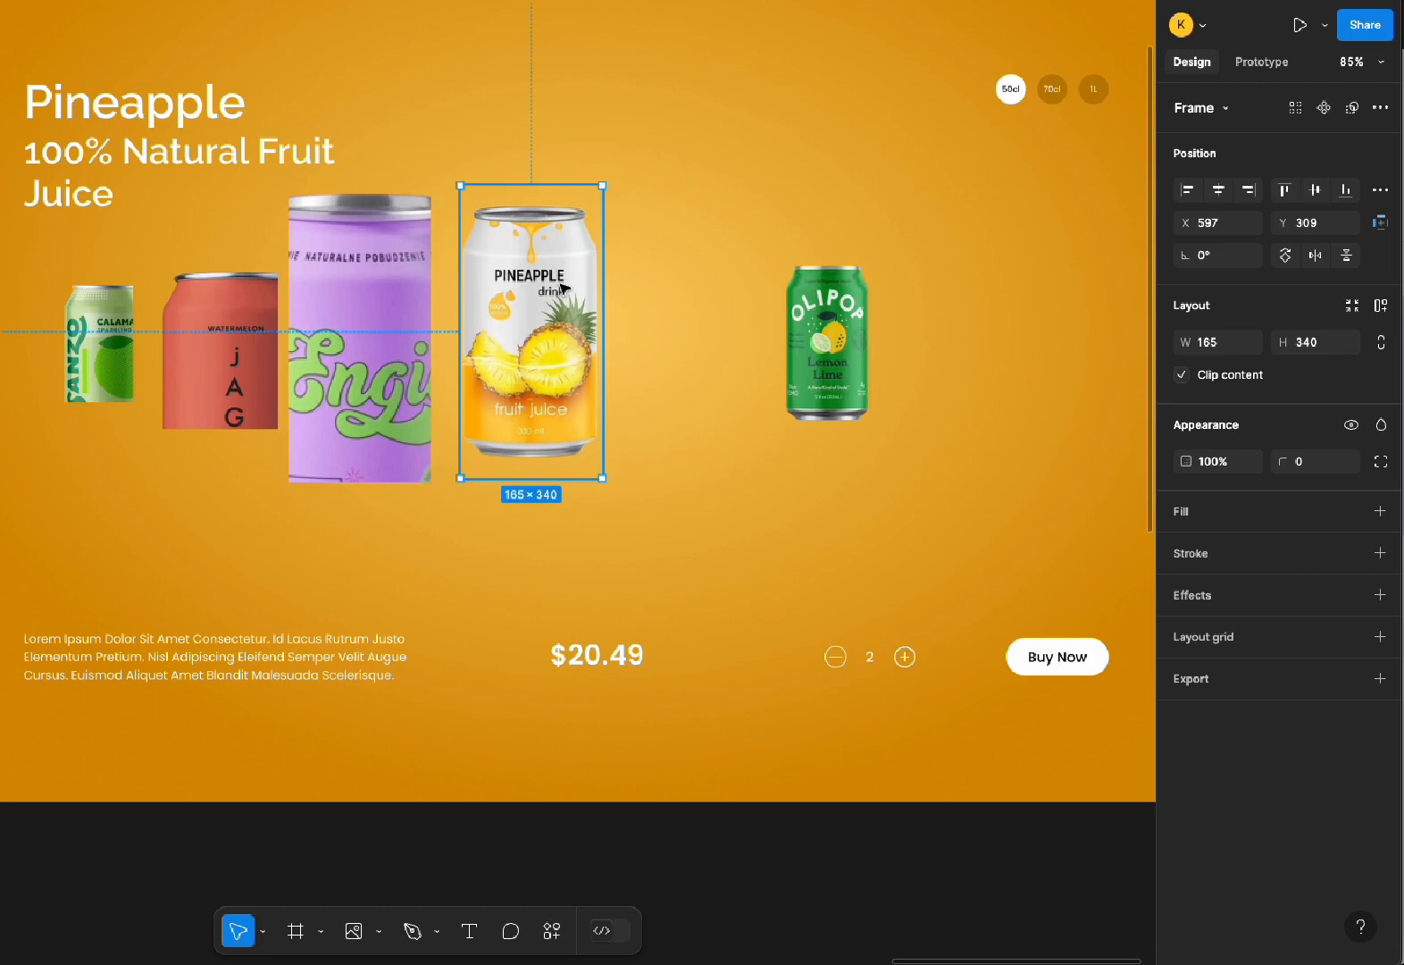
click(1201, 344)
text(344)
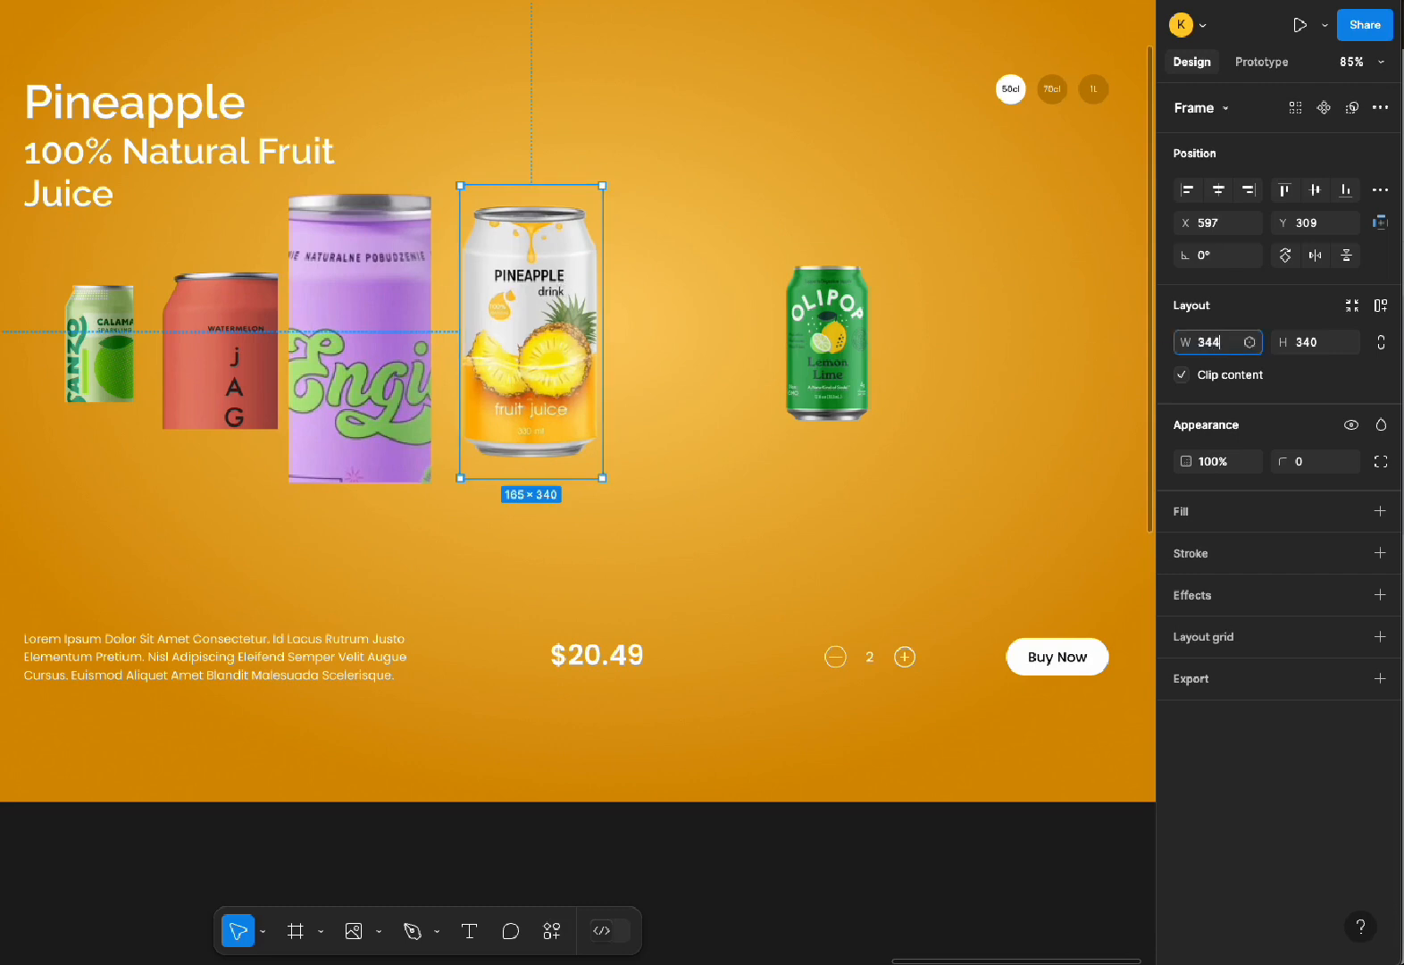
click(1303, 341)
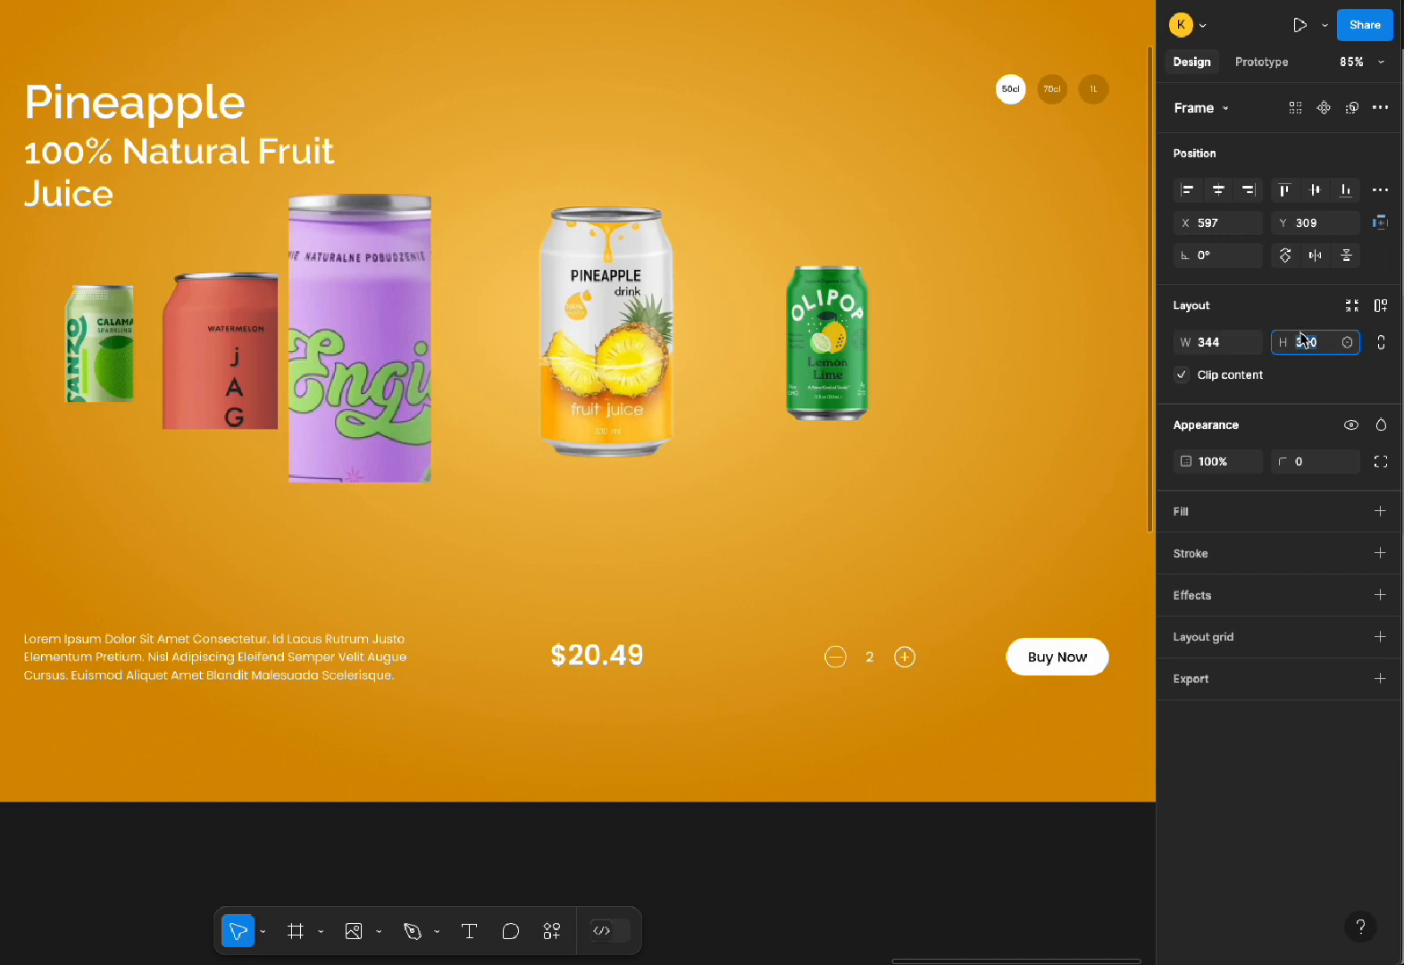
text(5)
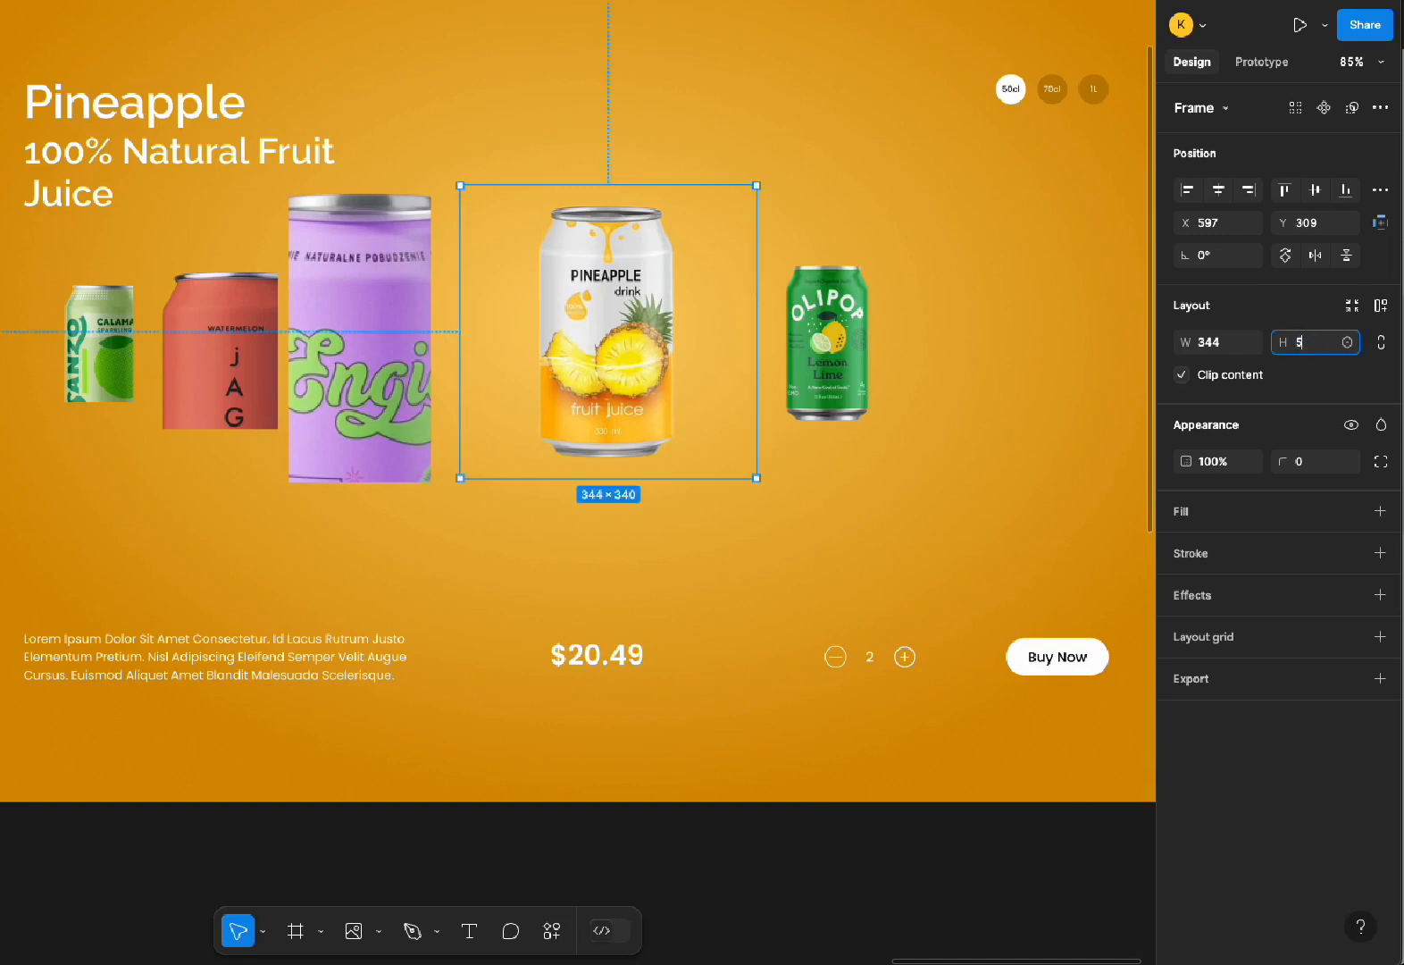
key(Return)
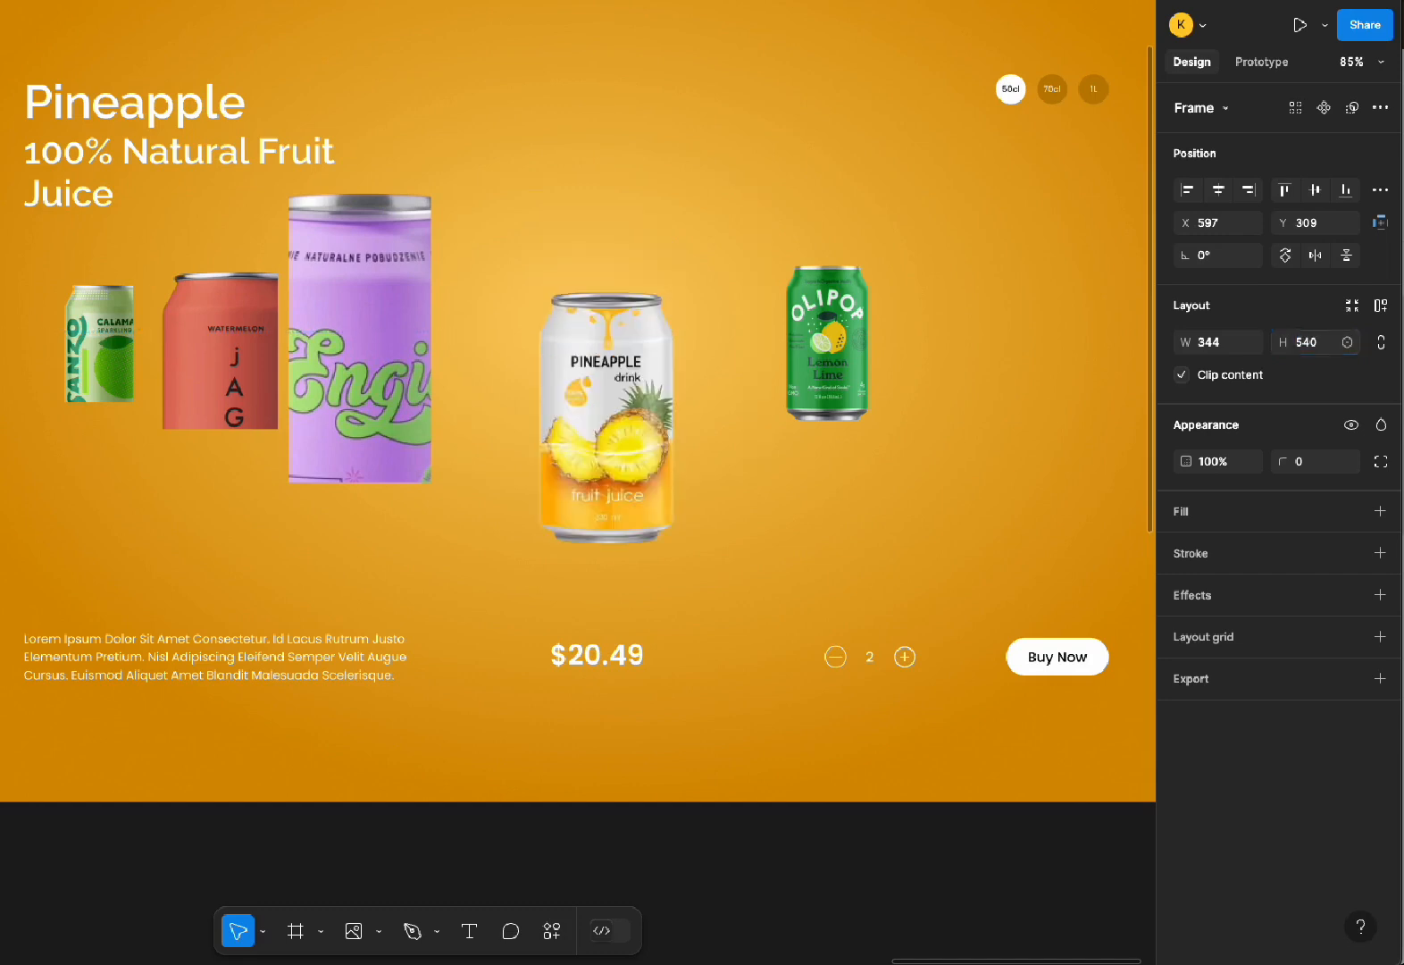
drag(608, 444, 596, 354)
Resize the Olipop can's frame to 165 × 340 and move it to X 894, Y 354, closer to the Pineapple can
click(868, 353)
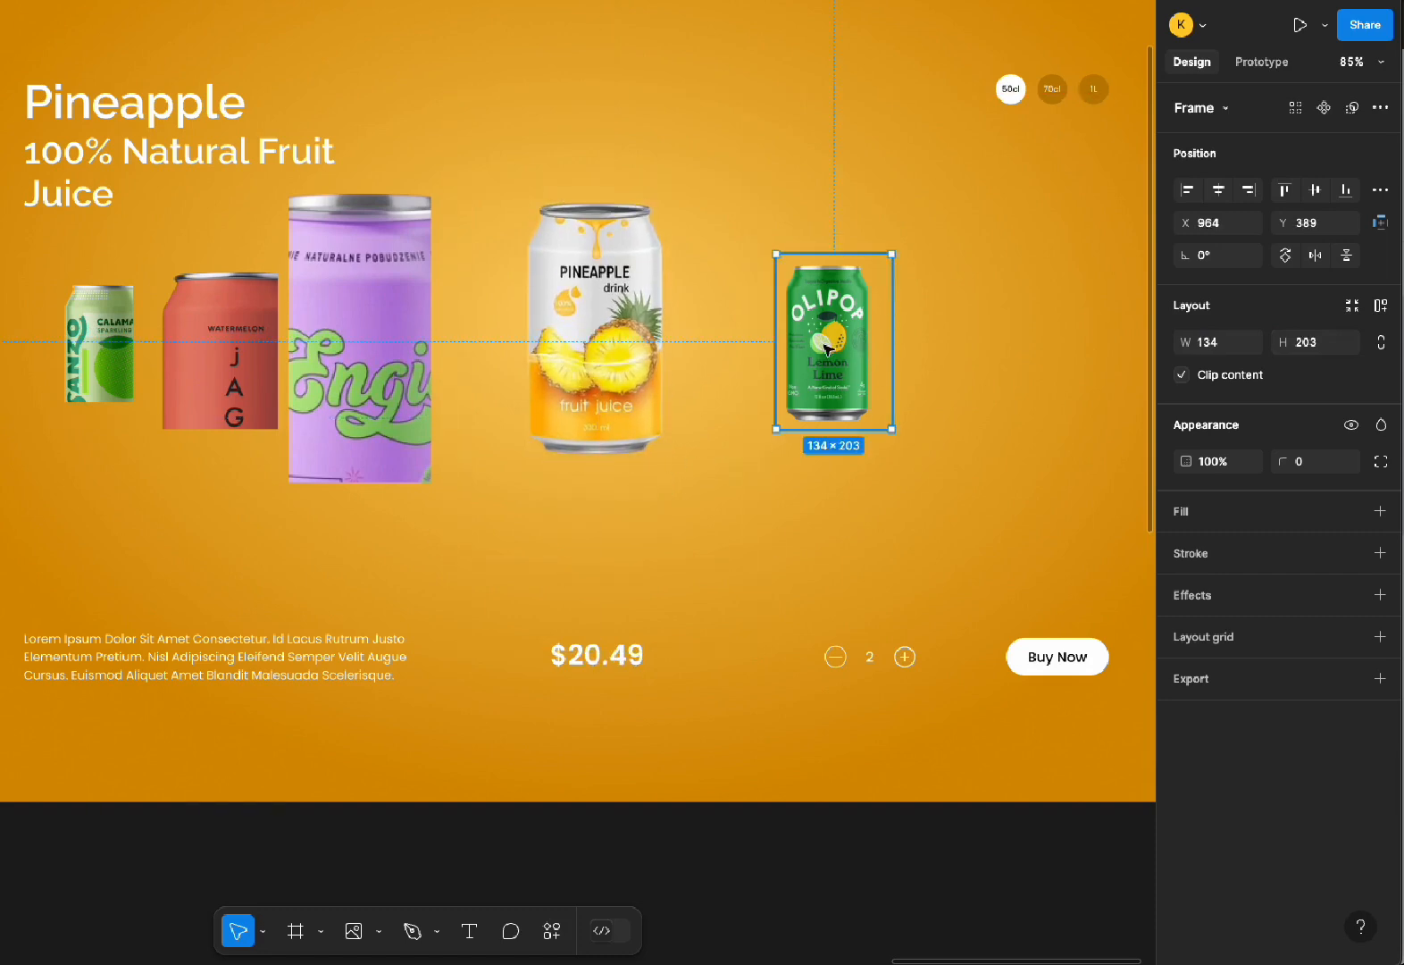
click(683, 336)
click(360, 310)
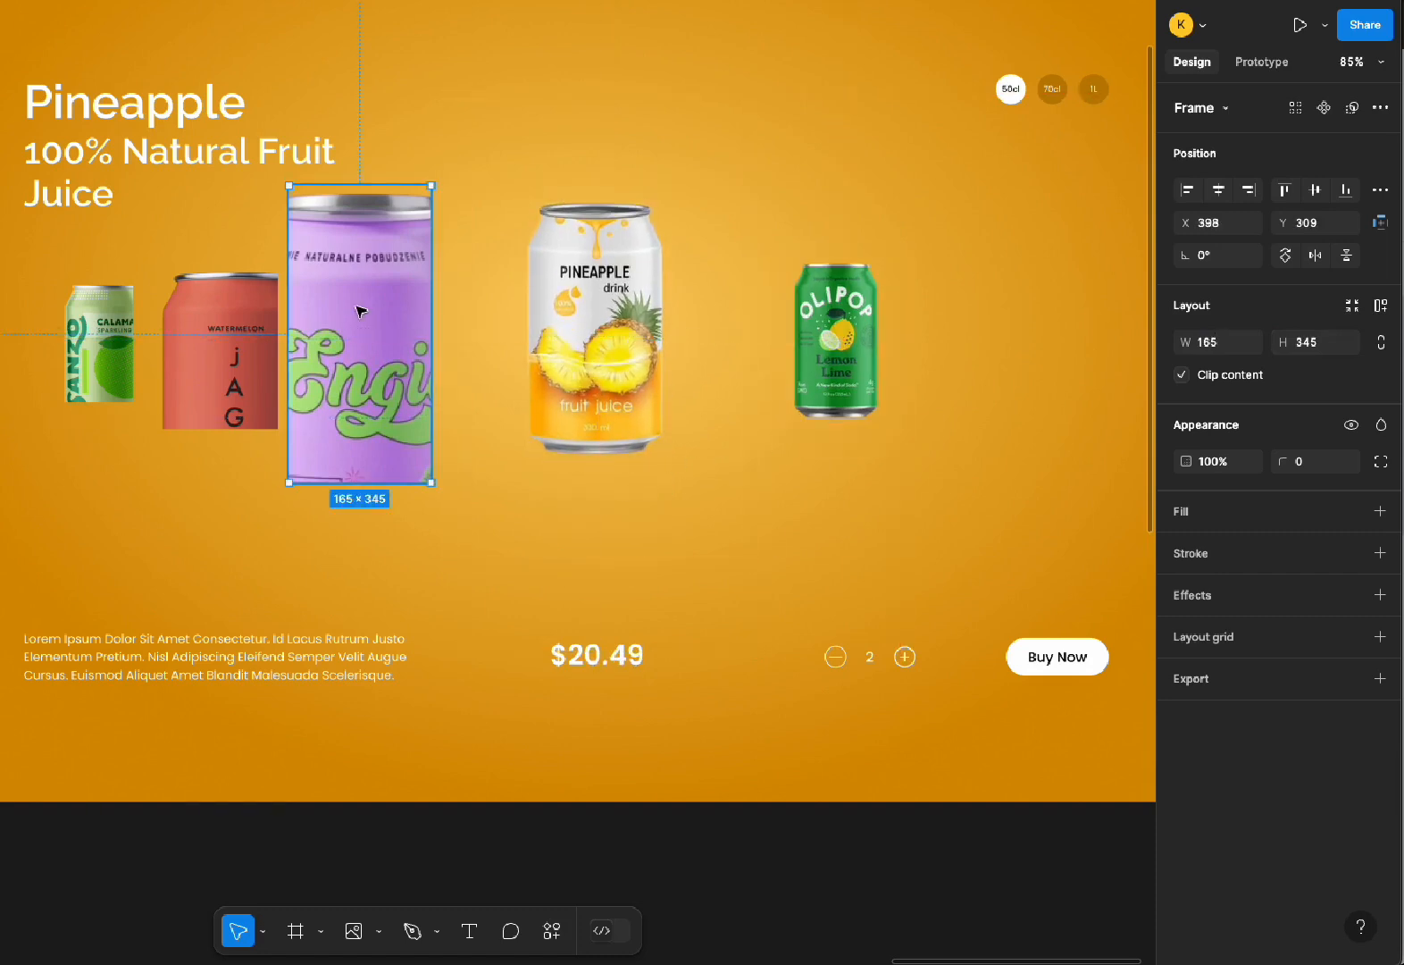
click(836, 339)
click(1249, 342)
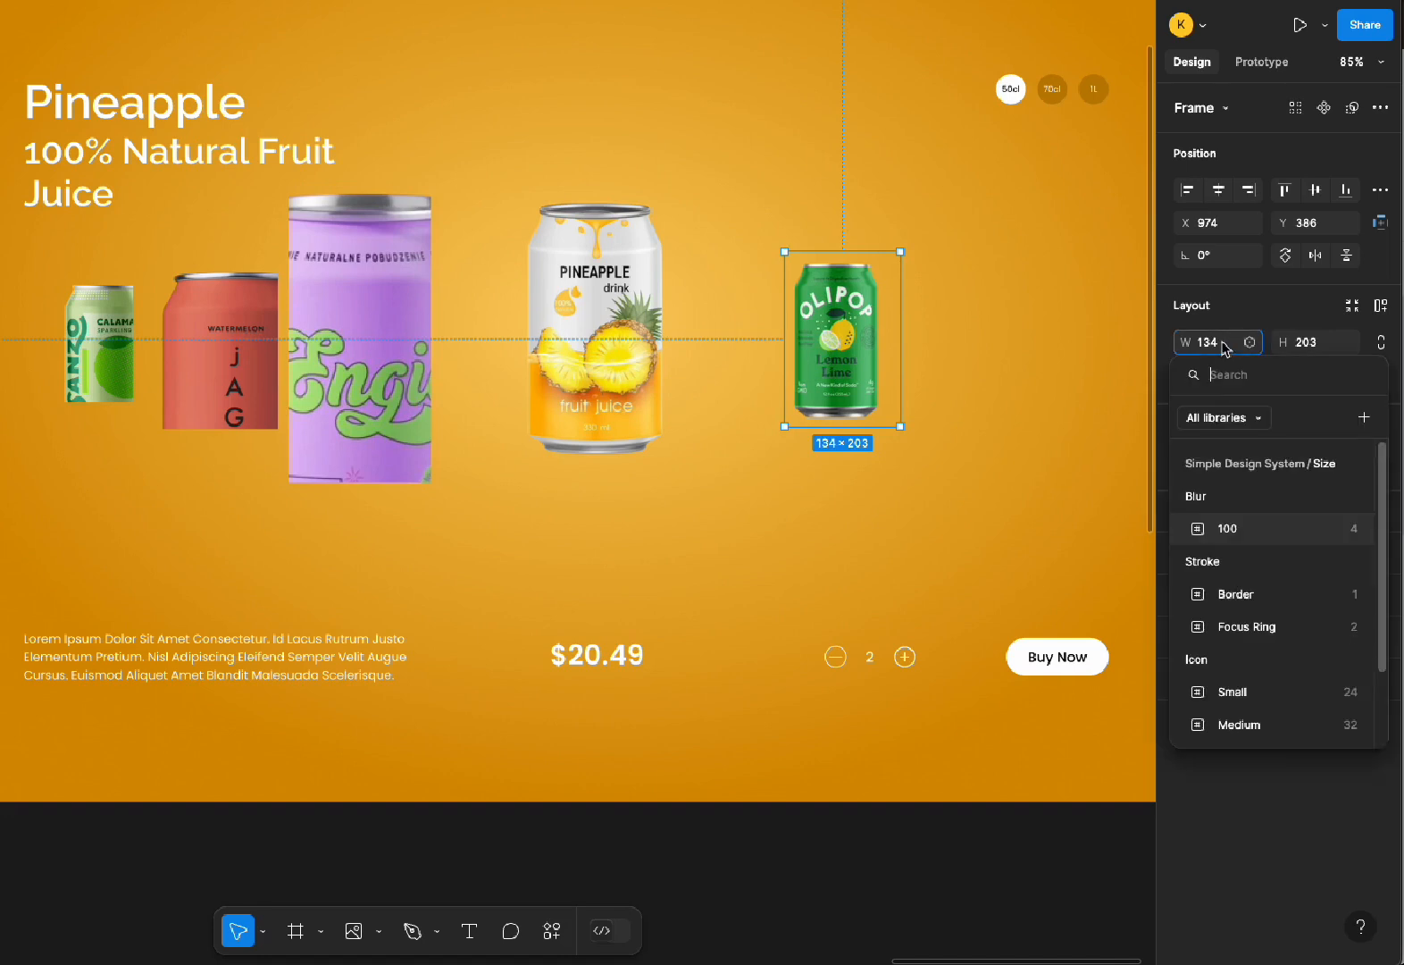
click(1226, 349)
click(1220, 347)
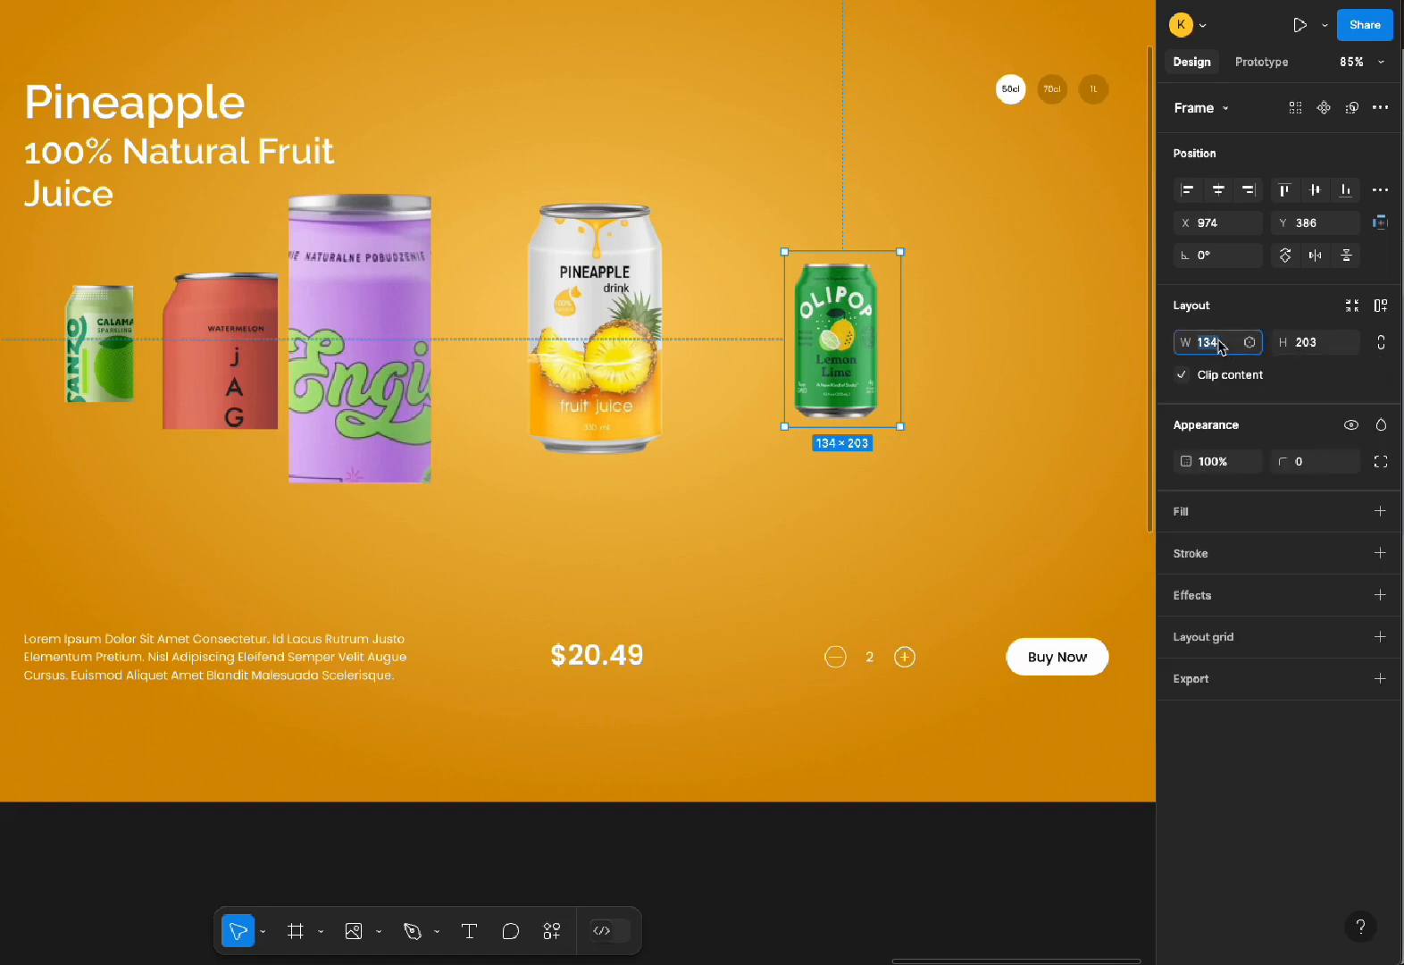
text(165)
click(1326, 348)
text(34)
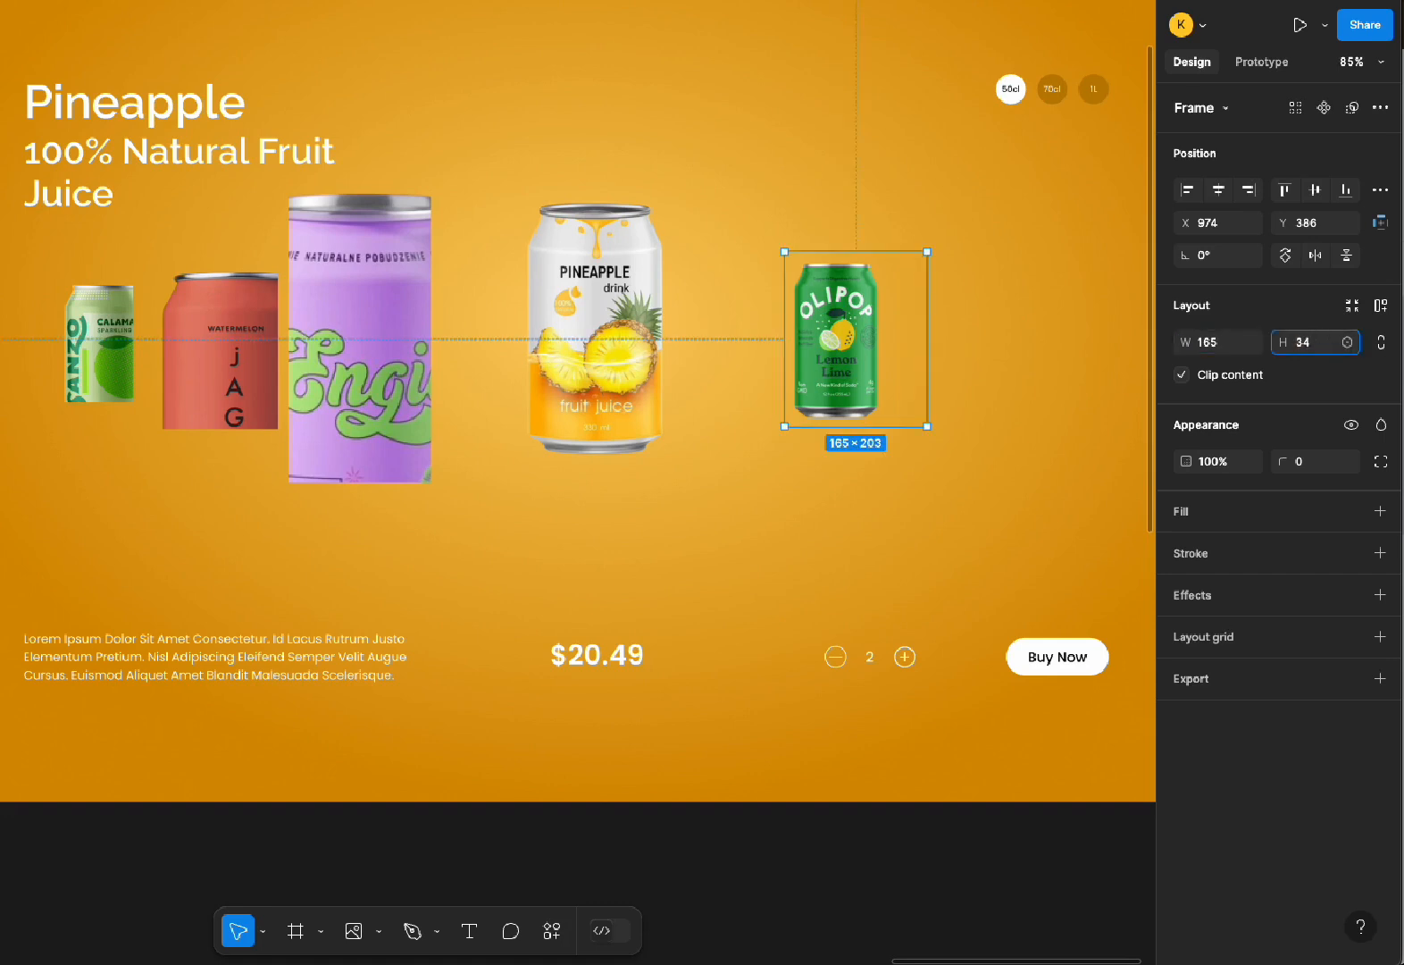
text(0)
key(Return)
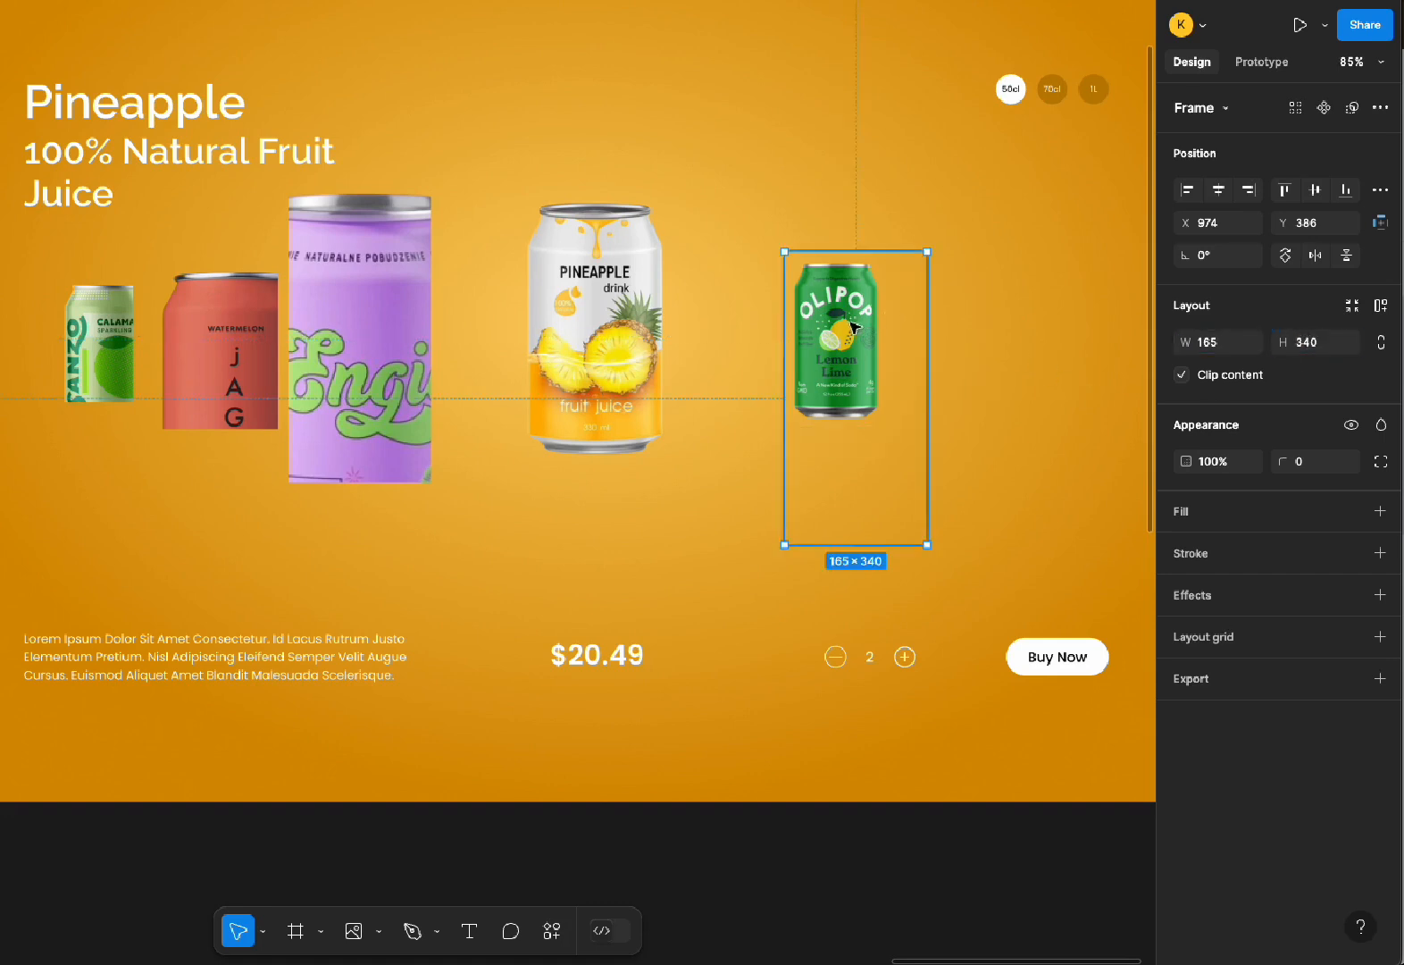
drag(856, 327, 784, 297)
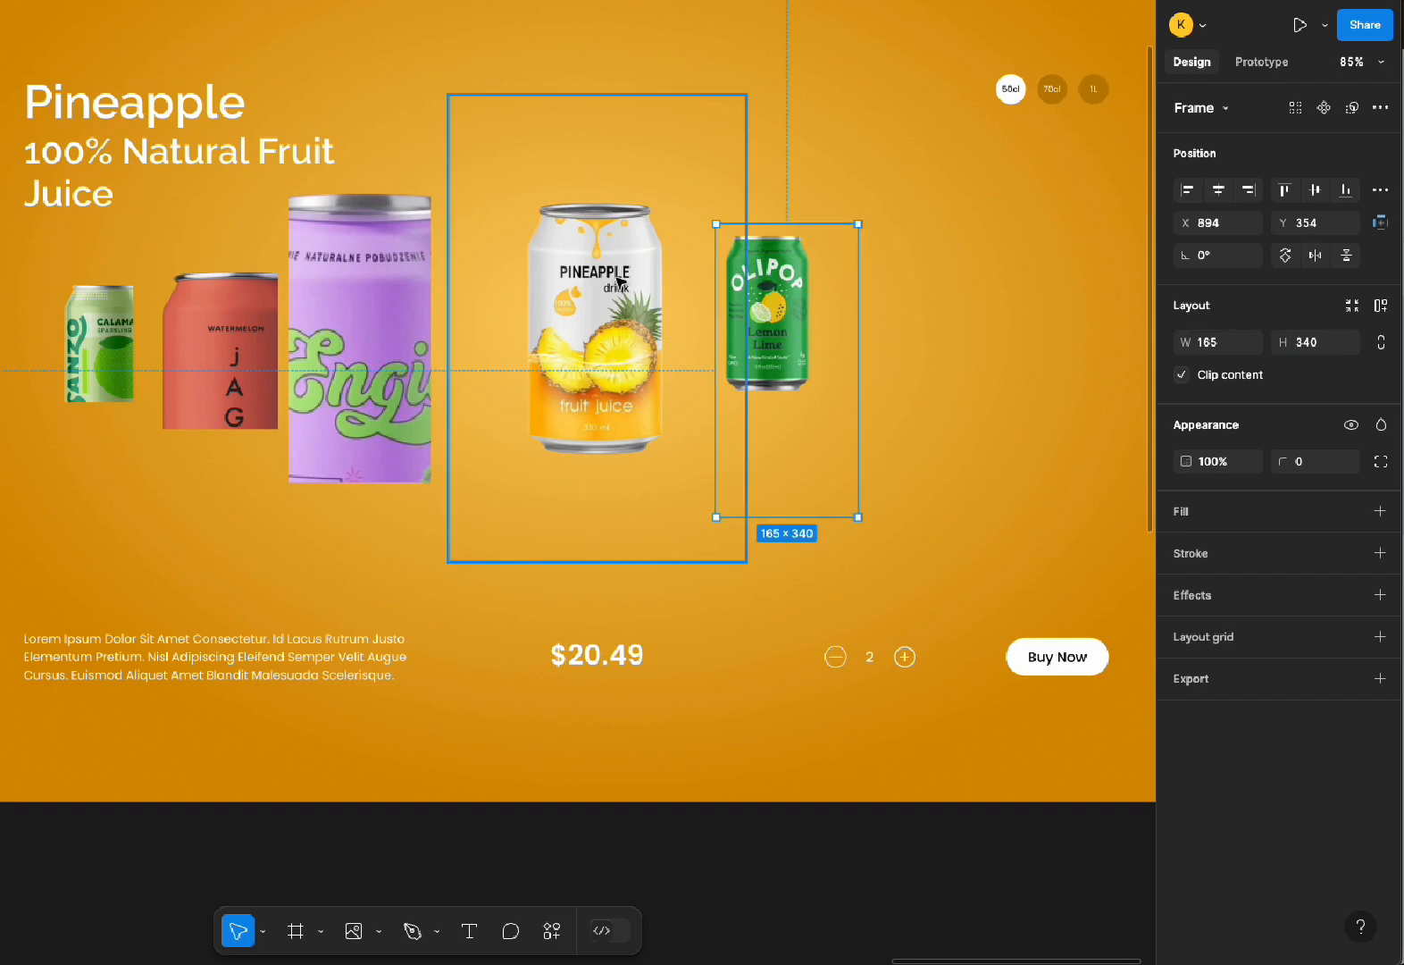
Move the empty end frame to X 1063, Y 382 and resize it to 134 × 203, matching the Jaga can's frame
click(213, 363)
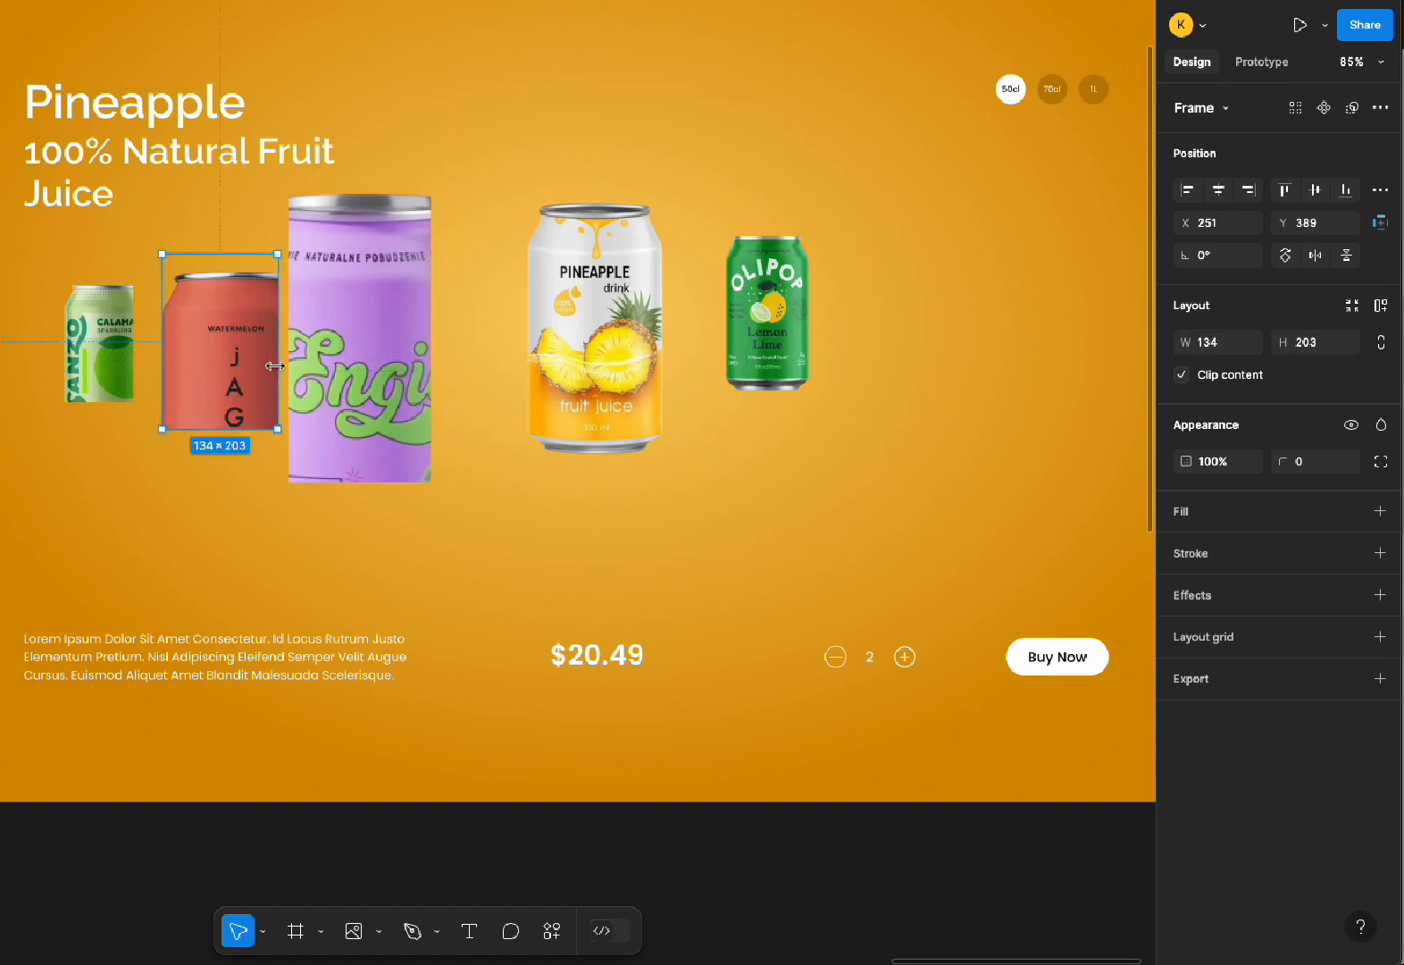
drag(938, 320, 902, 304)
click(1218, 345)
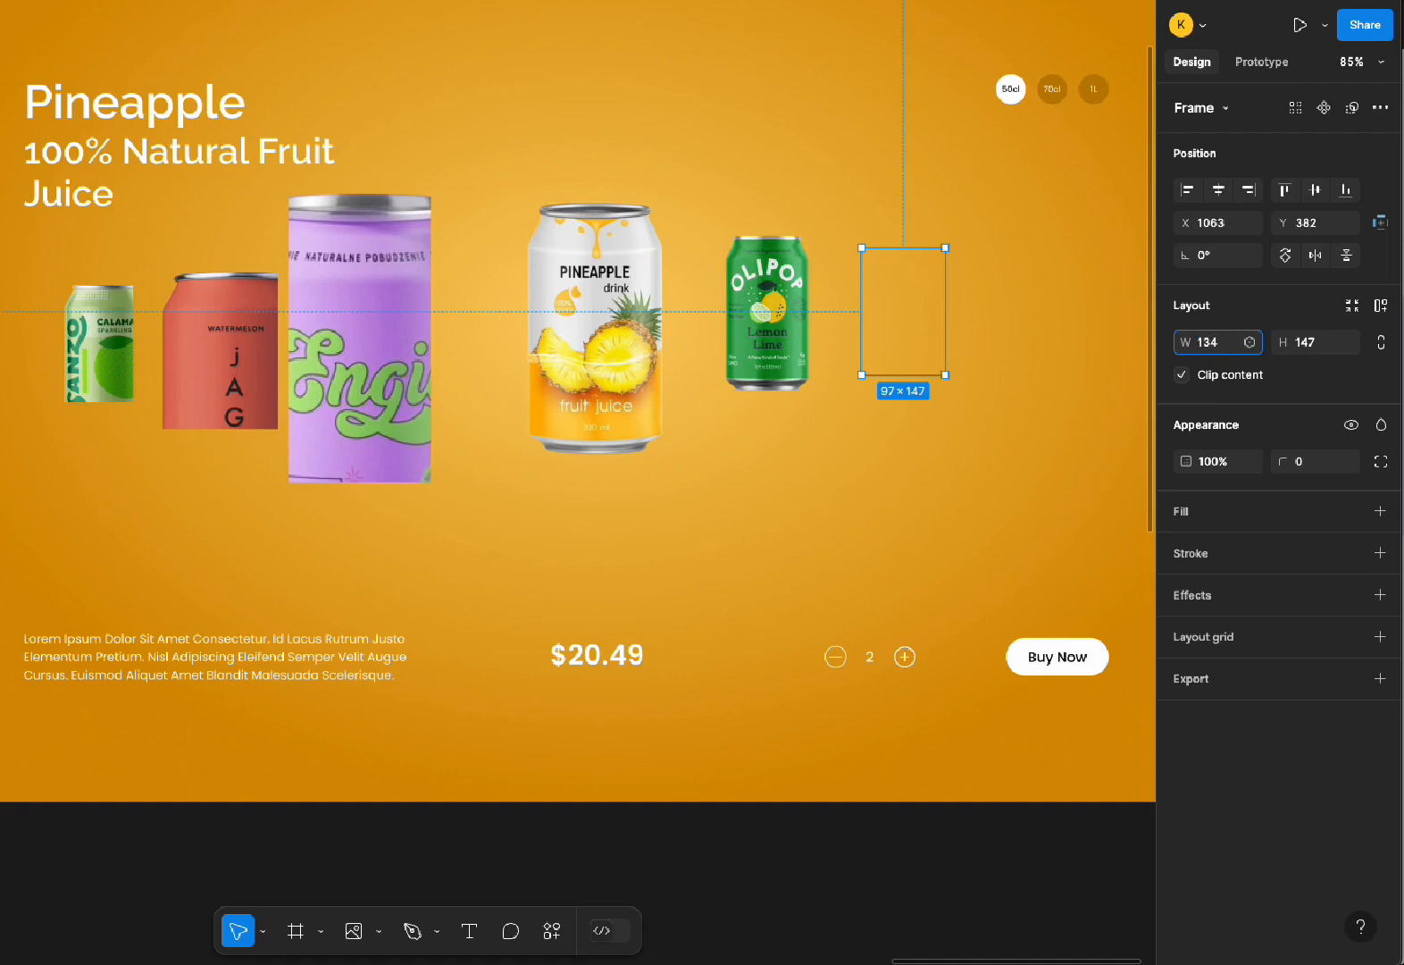
key(Tab)
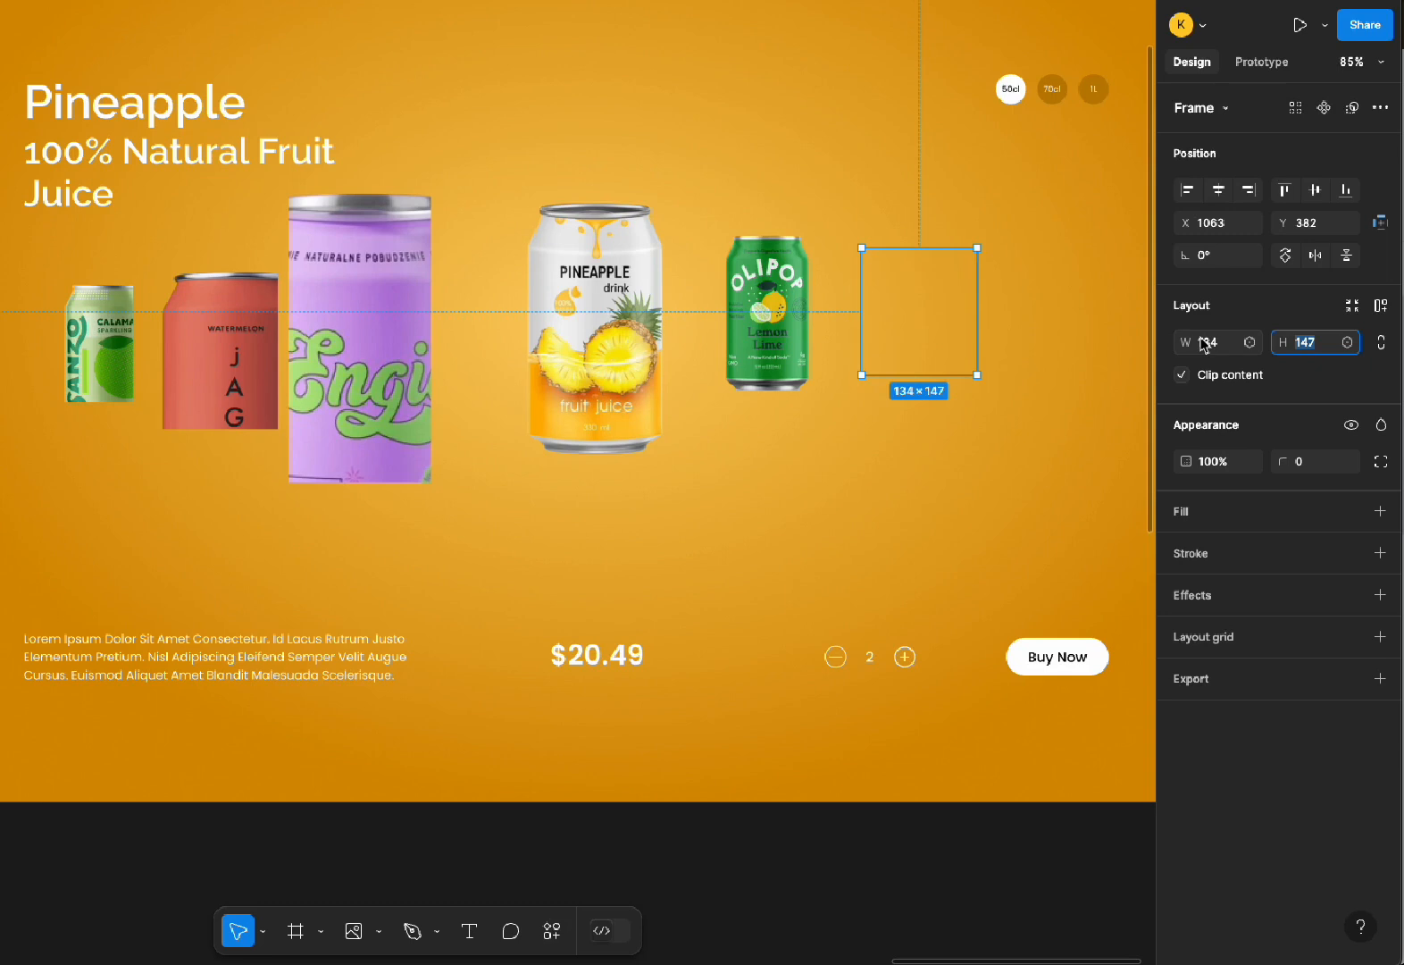
click(222, 348)
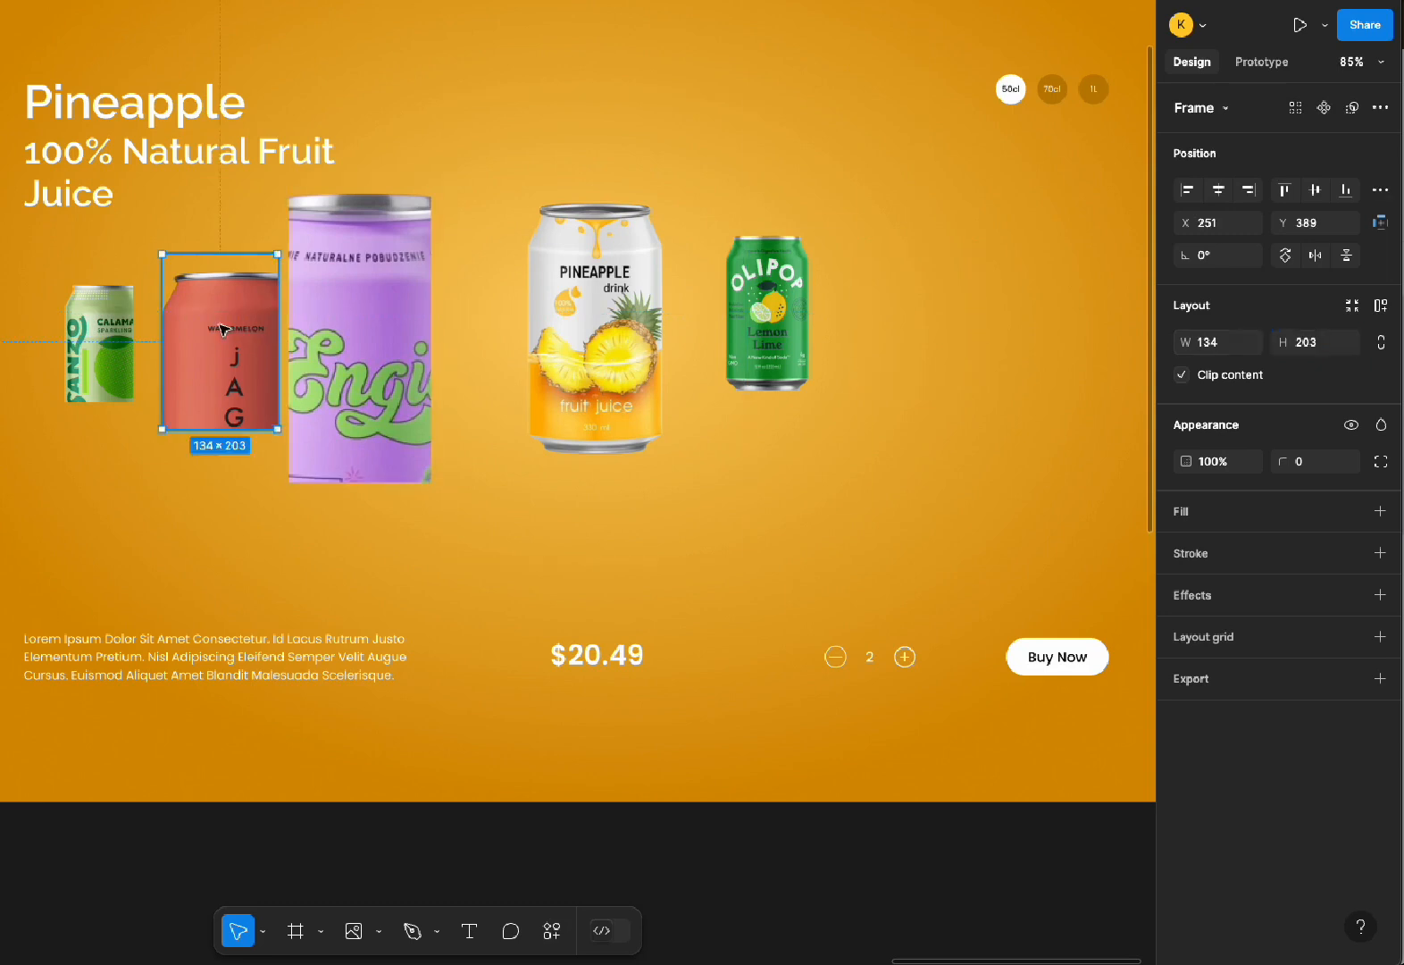
click(856, 315)
click(912, 313)
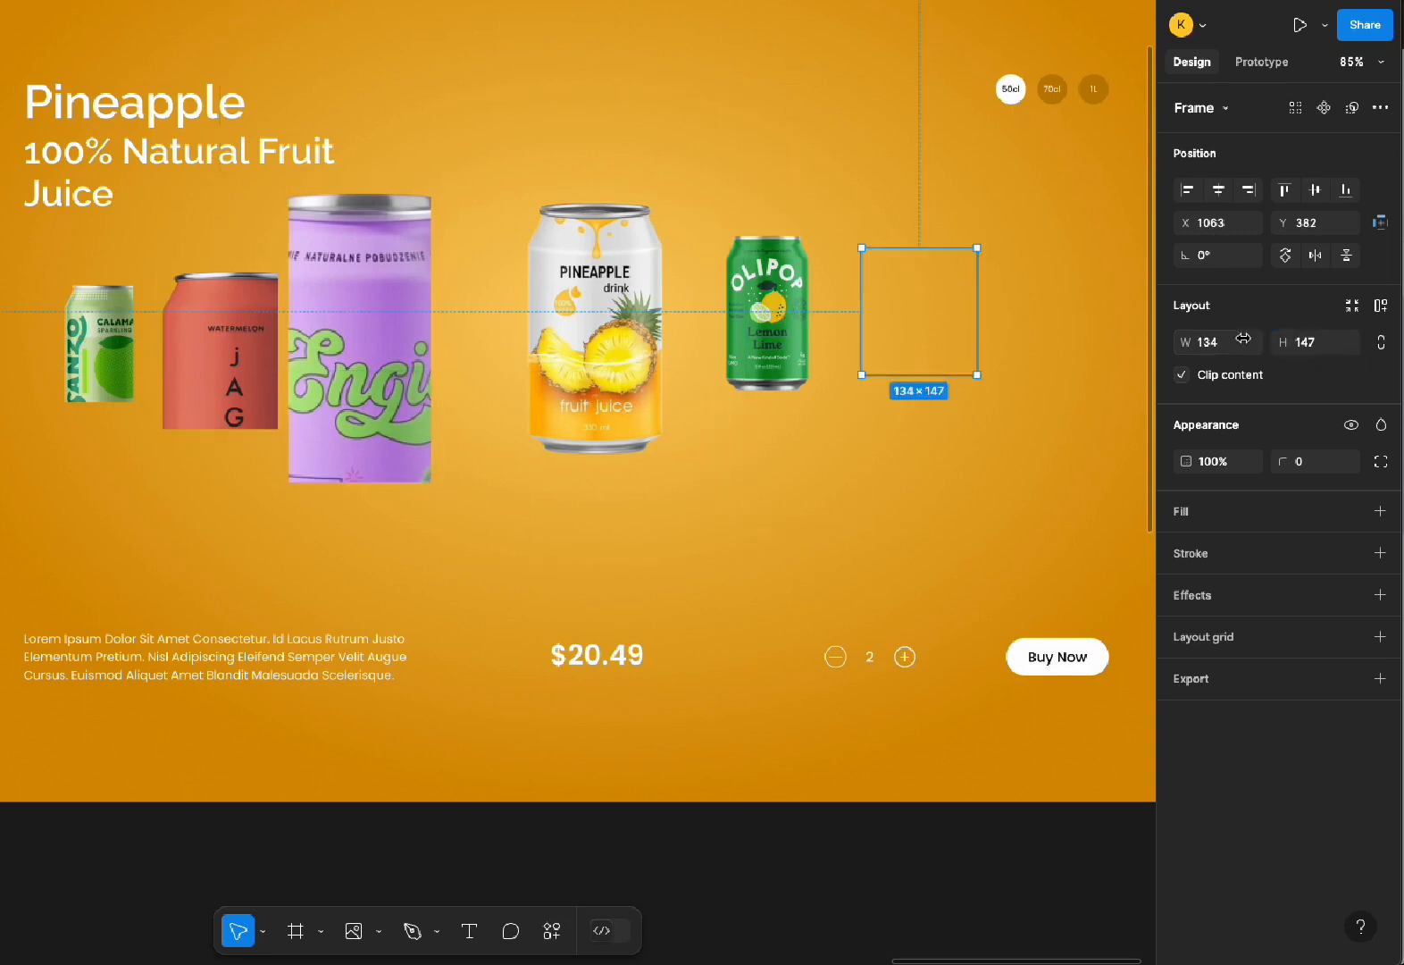
click(1337, 344)
double_click(1334, 344)
text(203)
key(Return)
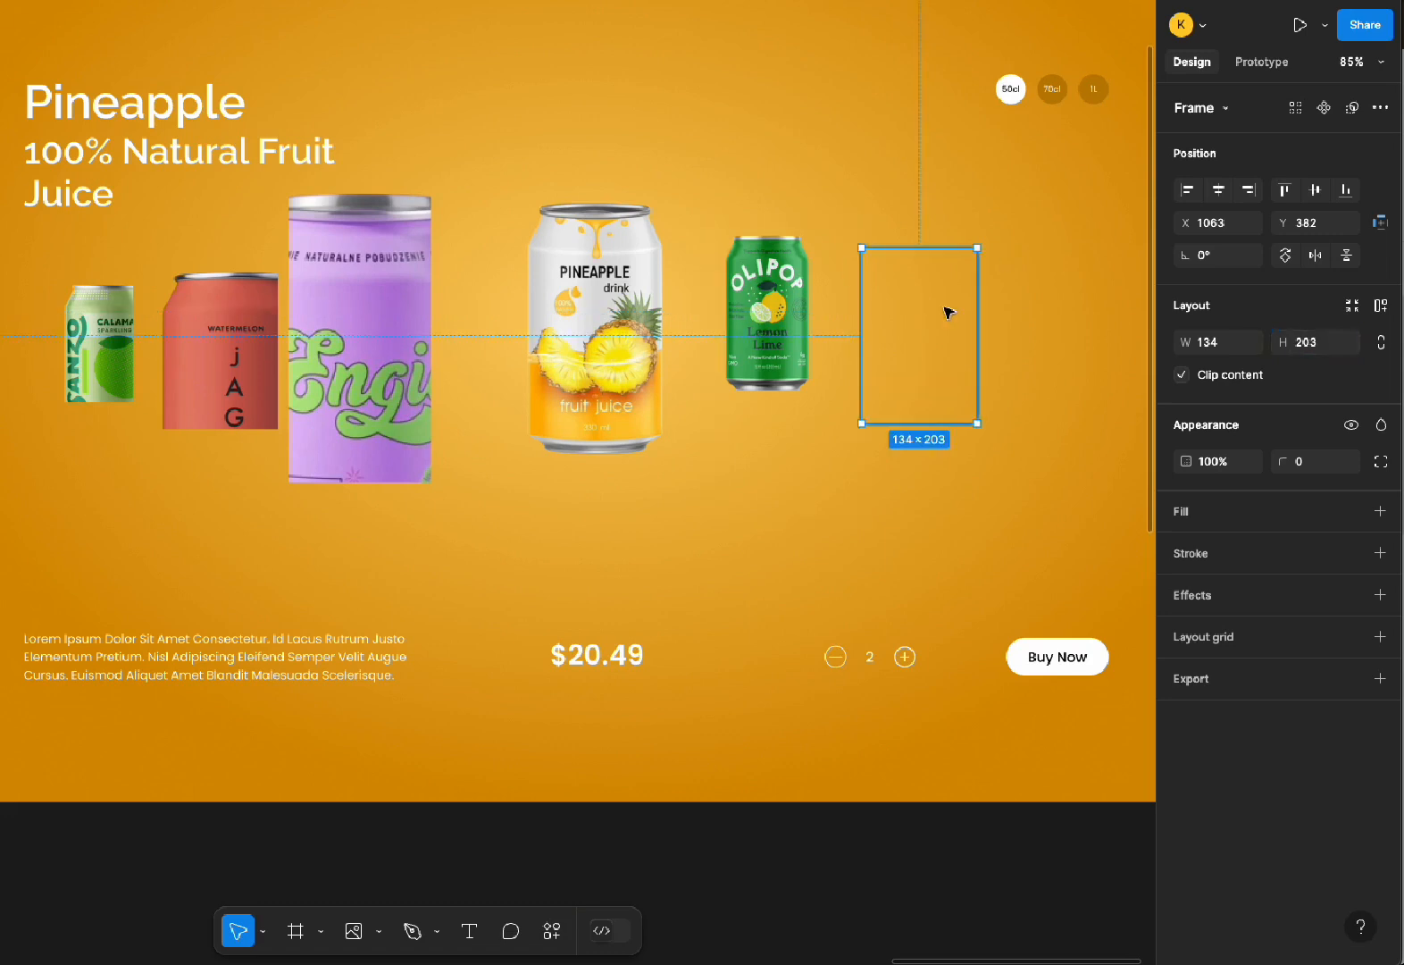
Enlarge the Pineapple can image inside its centre frame to about 288 × 478
click(340, 294)
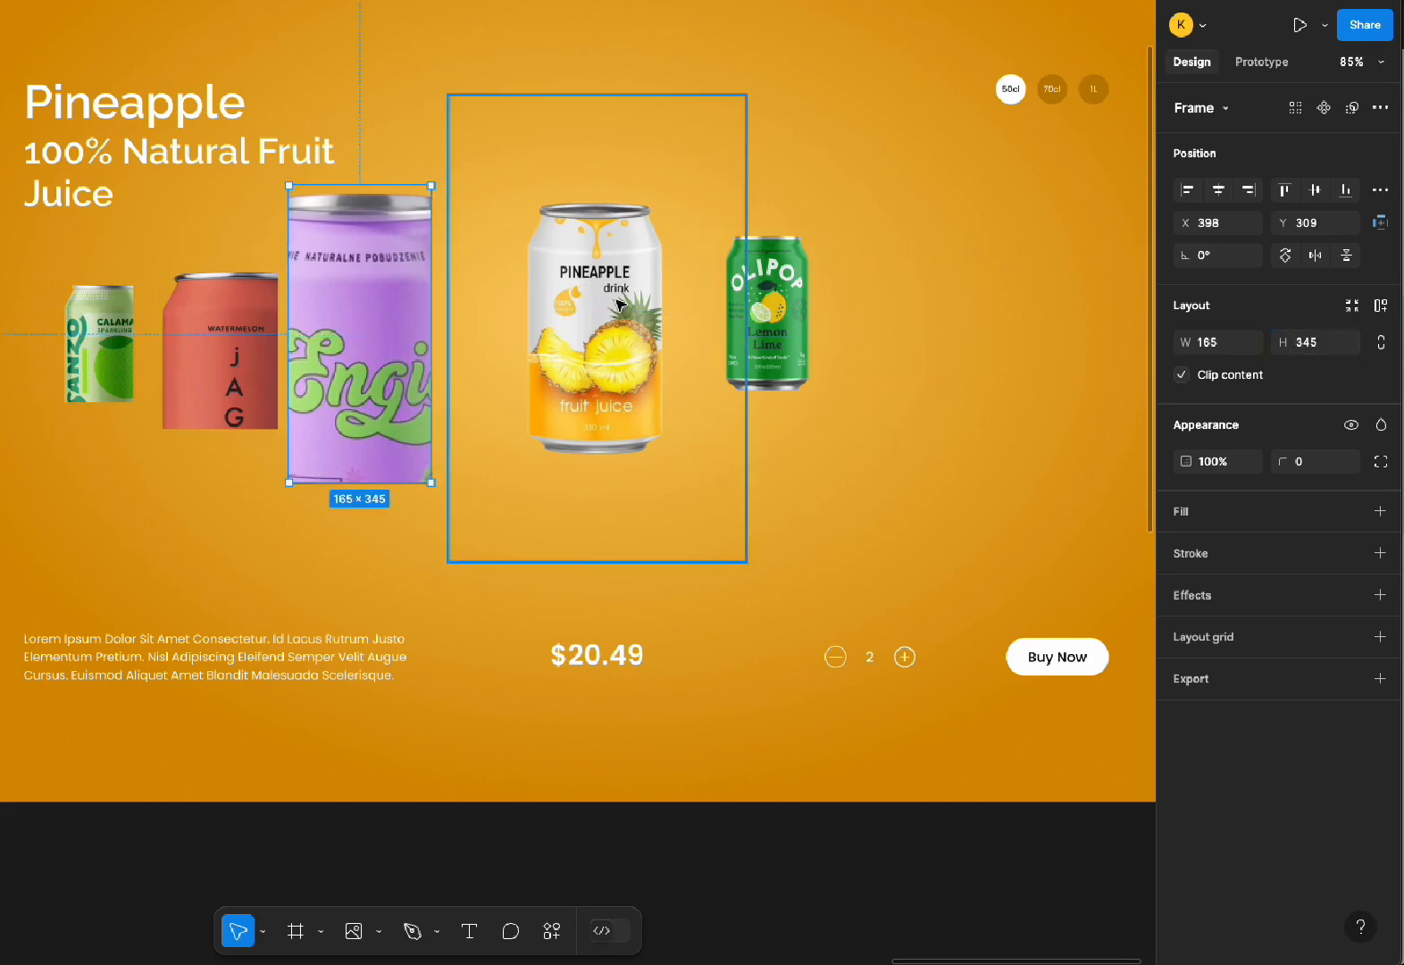
double_click(618, 302)
drag(675, 463, 768, 602)
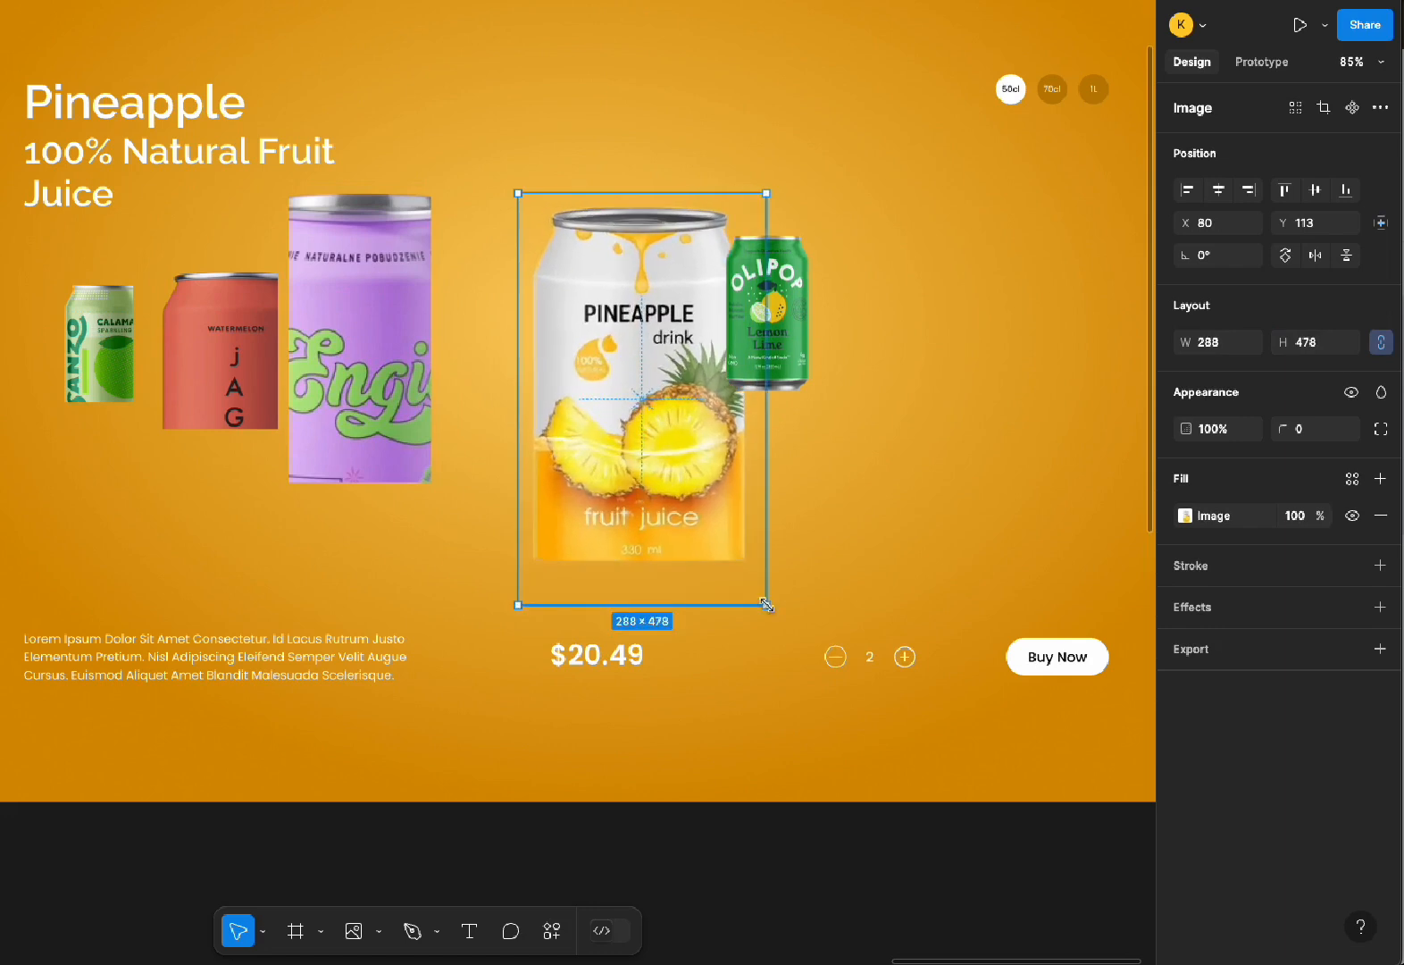
Move the Pineapple can image to X 21, Y 15 inside its centre frame so the whole can shows
drag(664, 398, 613, 314)
click(789, 448)
click(630, 358)
click(398, 309)
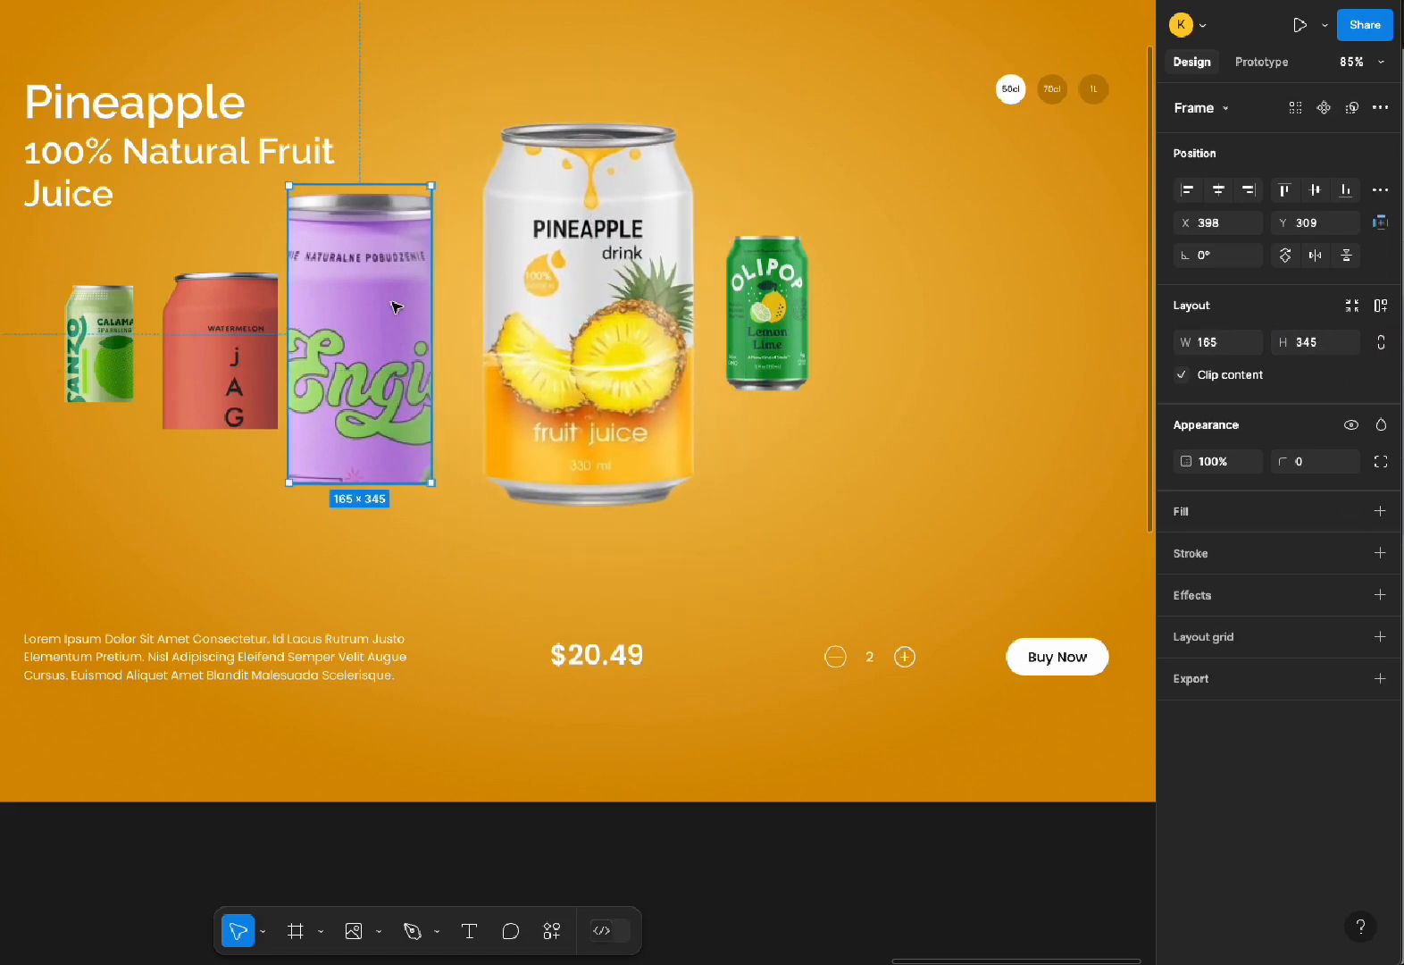
double_click(389, 332)
drag(486, 645, 376, 365)
drag(344, 289, 399, 354)
mouse_move(372, 429)
mouse_down()
mouse_move(376, 461)
mouse_move(378, 430)
mouse_up()
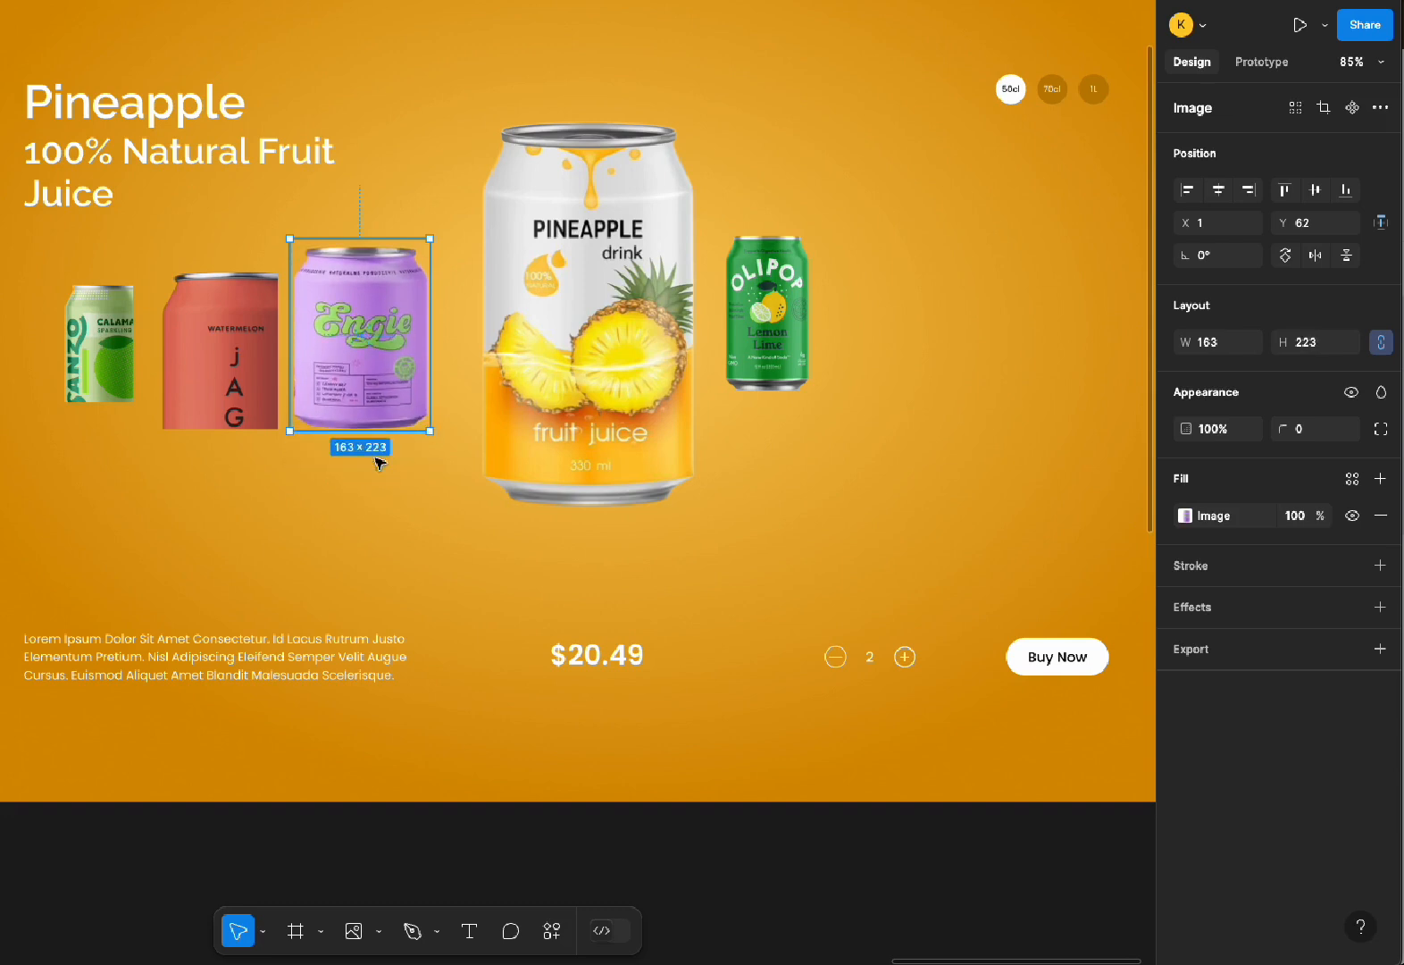
key(ctrl+z)
key(ctrl+z)
key(ctrl+z)
key(ctrl+z)
key(ctrl+z)
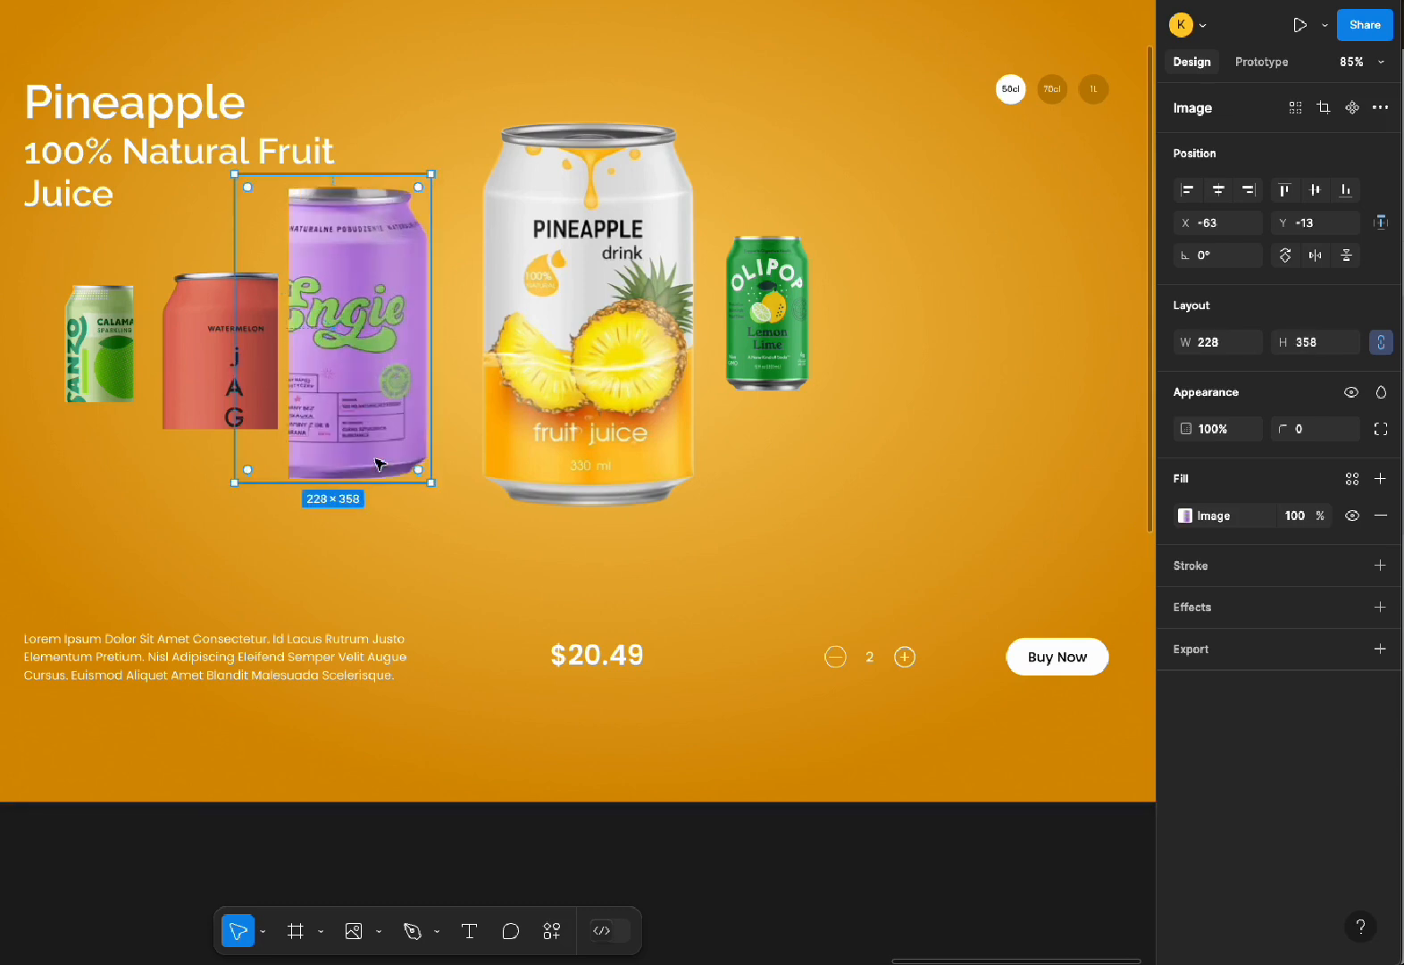
key(ctrl+z)
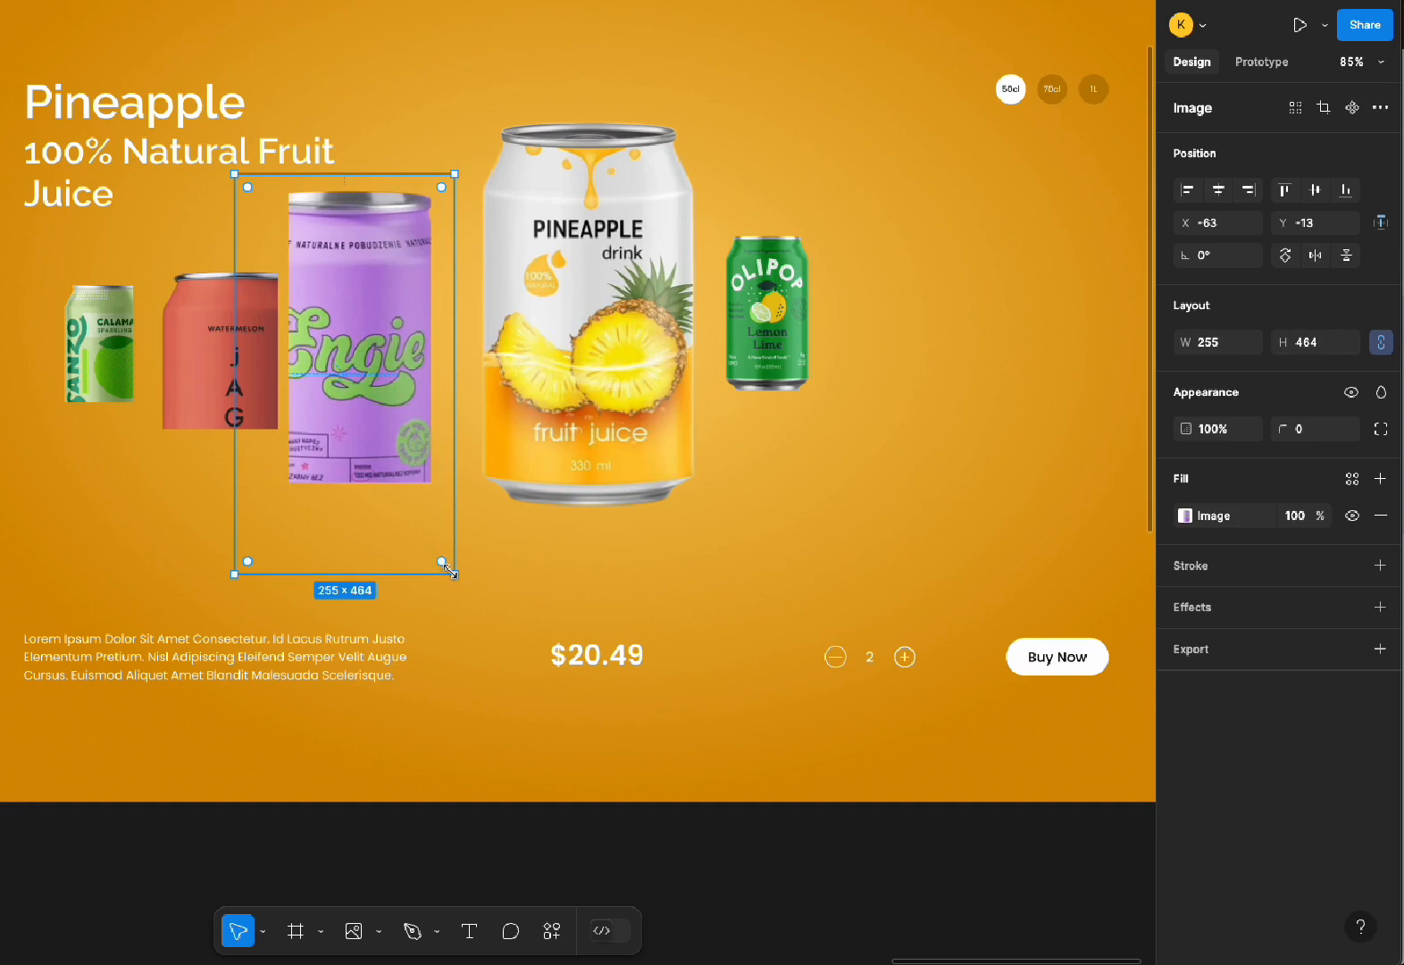
Shrink the Engie can image to about 153 × 278 and centre it horizontally in its frame at X 6, Y 27
drag(453, 574, 367, 413)
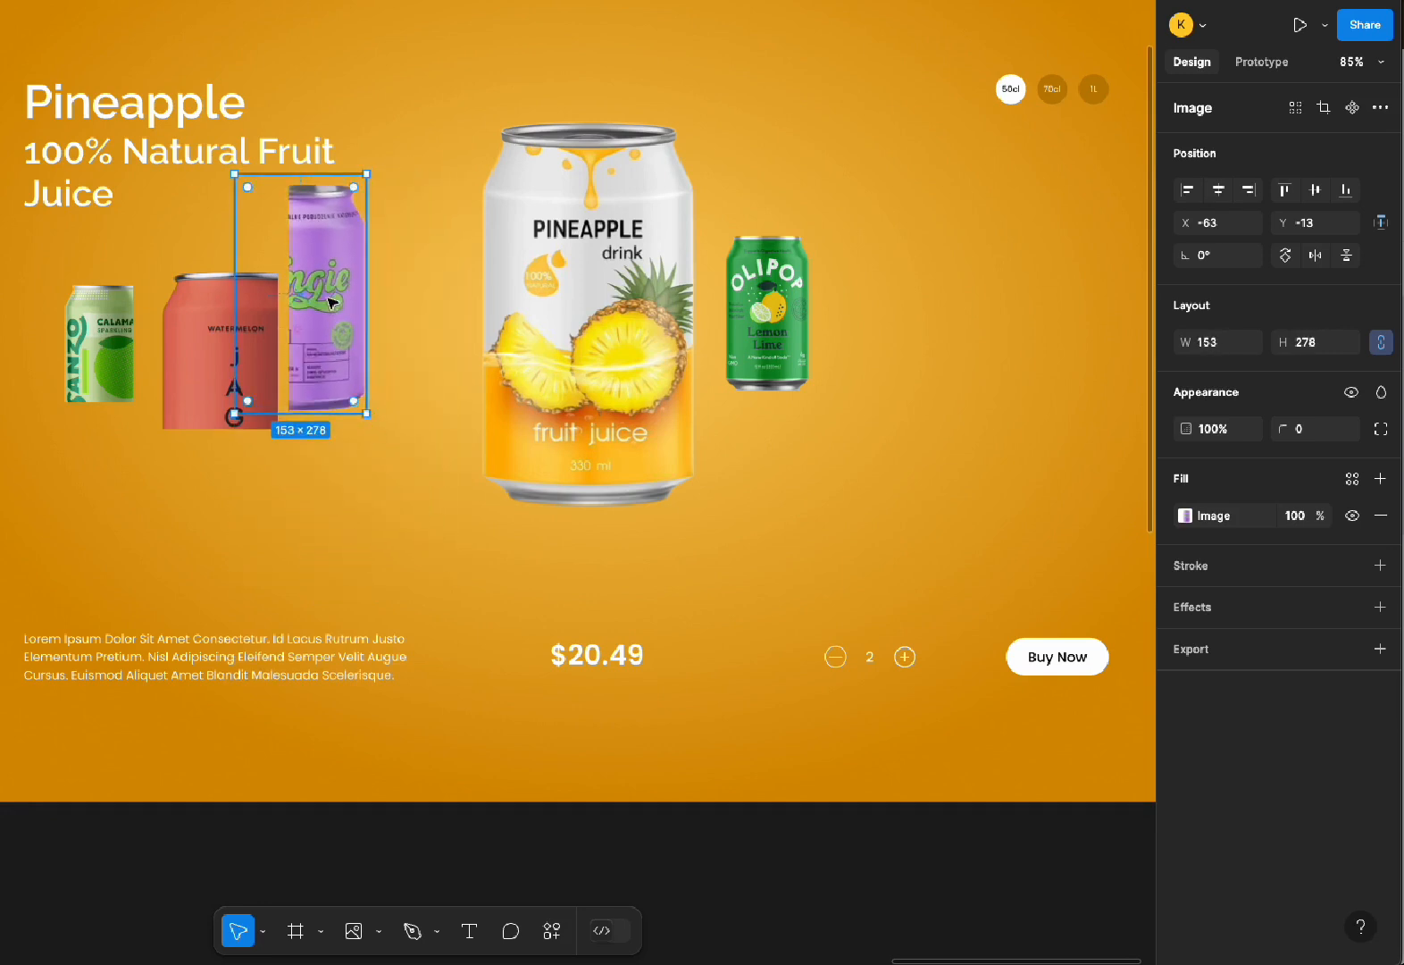
drag(333, 303, 373, 308)
click(398, 195)
click(367, 295)
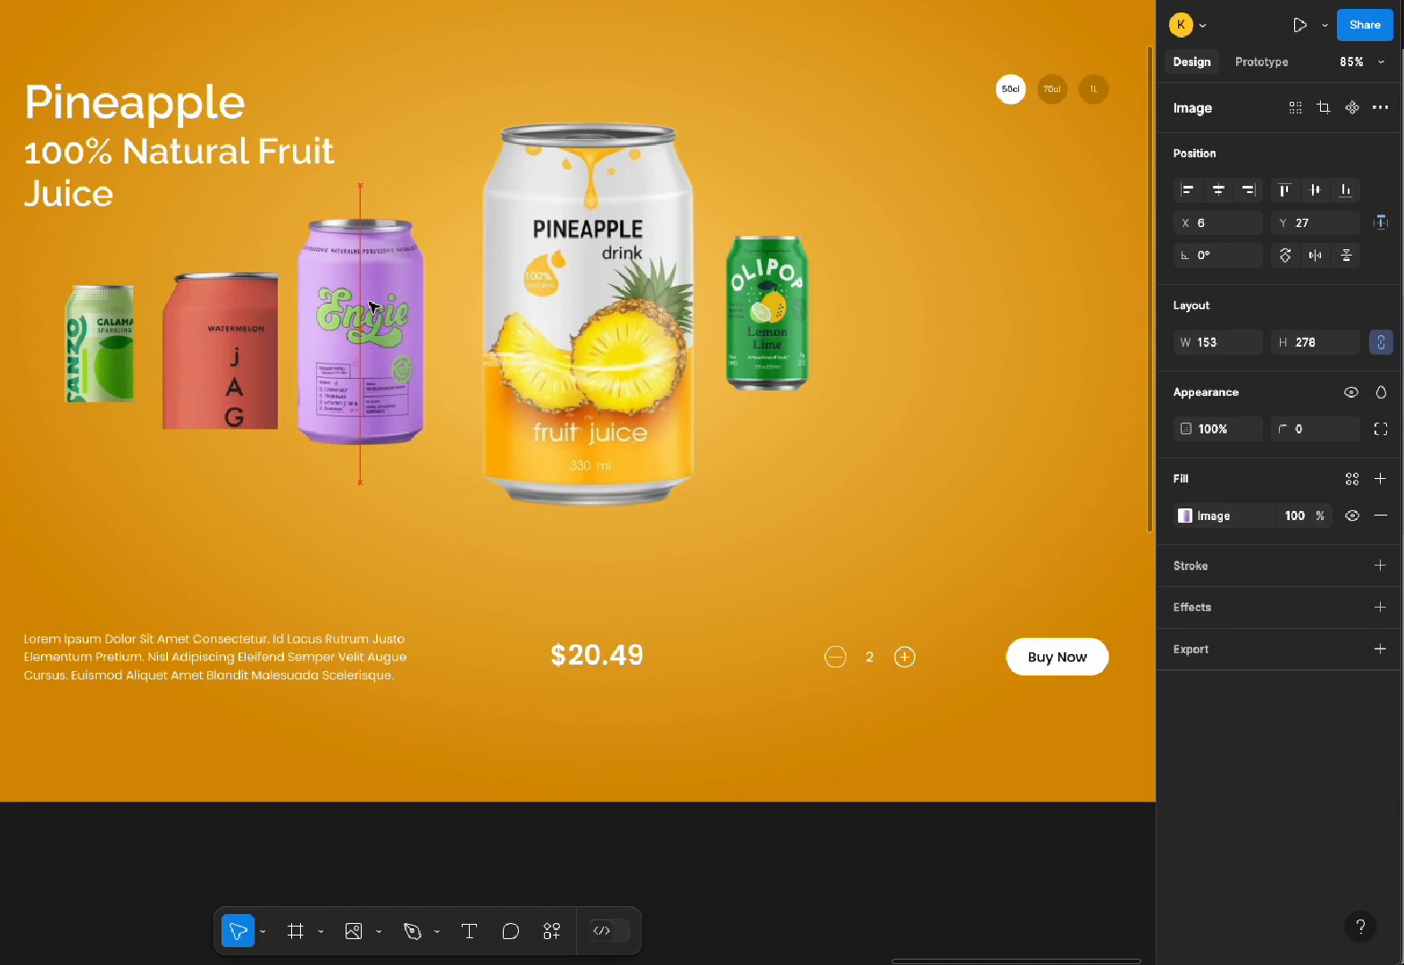
click(387, 177)
click(382, 200)
Shrink the Jaga can image to about 104 × 179 and nudge it towards the centre of its frame
click(214, 348)
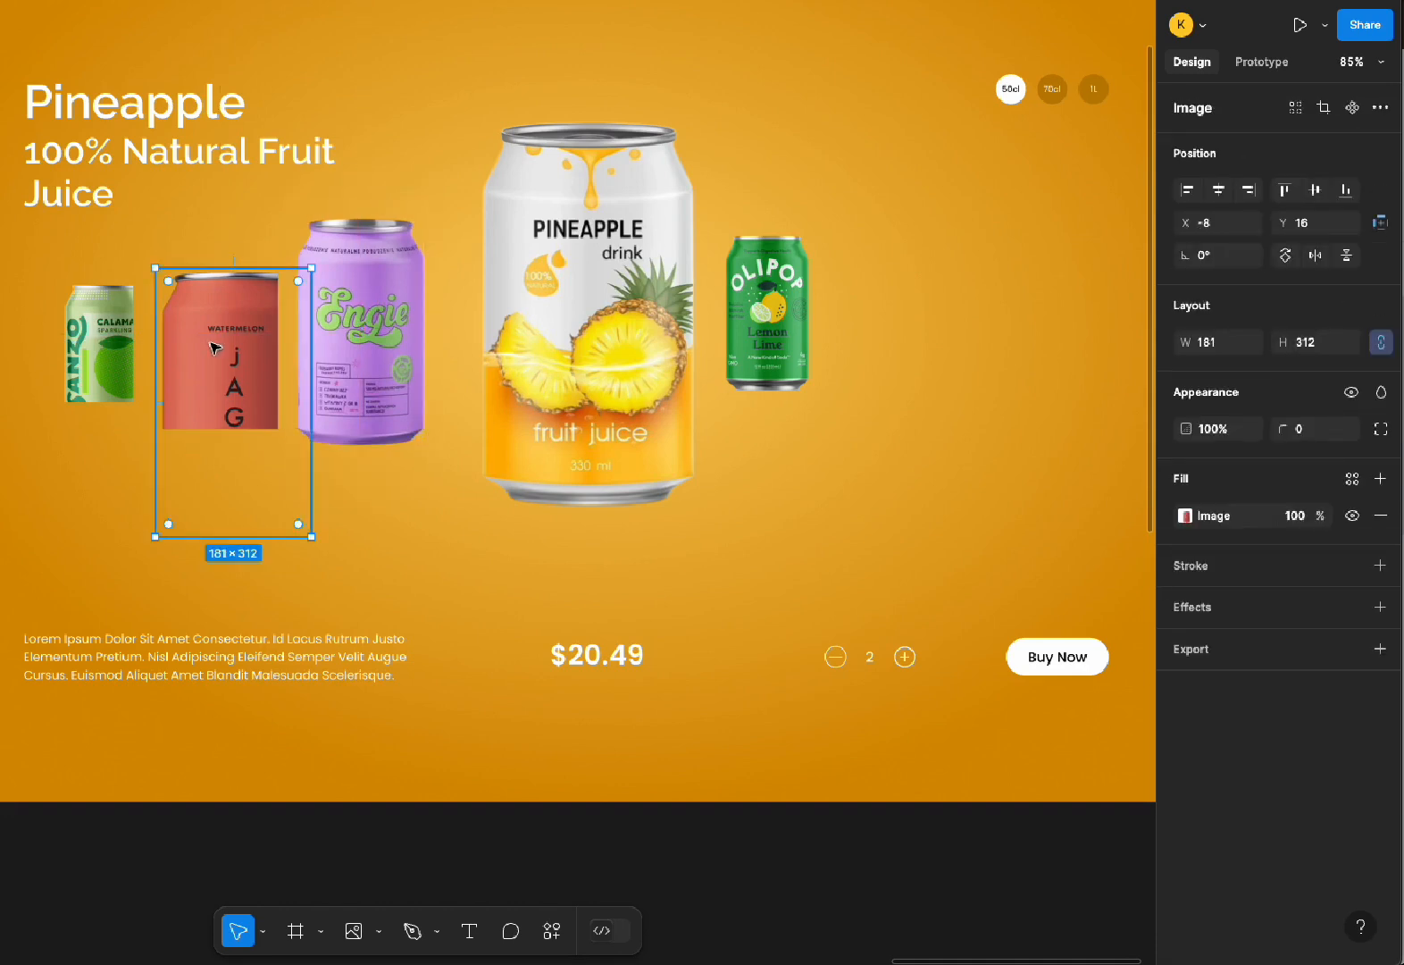
drag(312, 537, 238, 347)
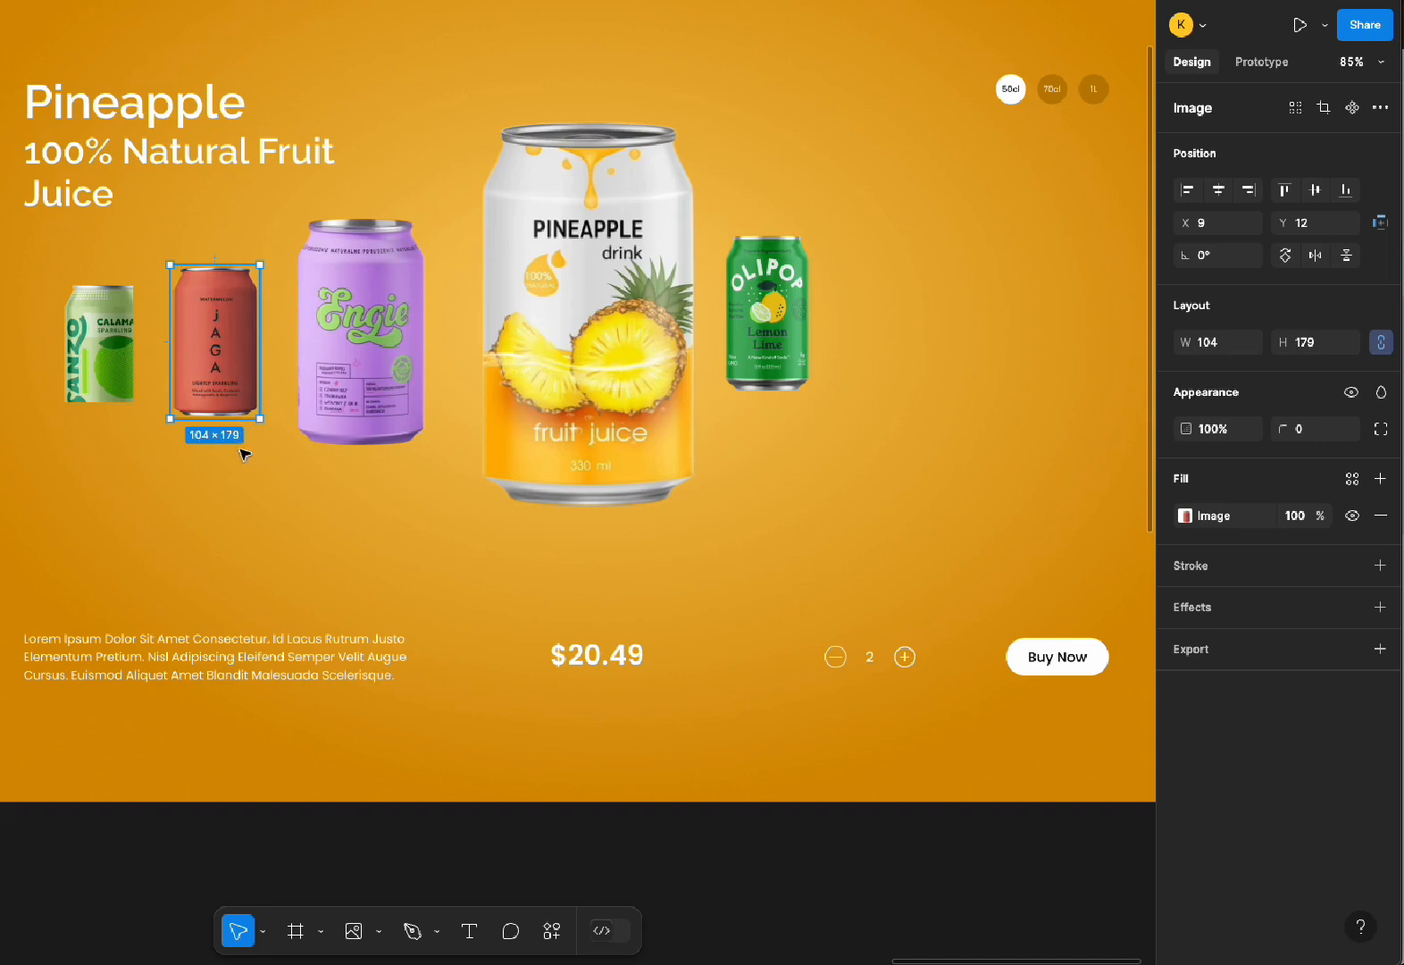
click(244, 454)
click(257, 314)
click(223, 318)
drag(223, 319, 228, 323)
Shrink the Sanzo can image to about 81 × 116 and centre it in its frame at X 8, Y 15
click(105, 326)
mouse_move(138, 407)
mouse_down()
mouse_move(162, 455)
mouse_move(120, 382)
mouse_up()
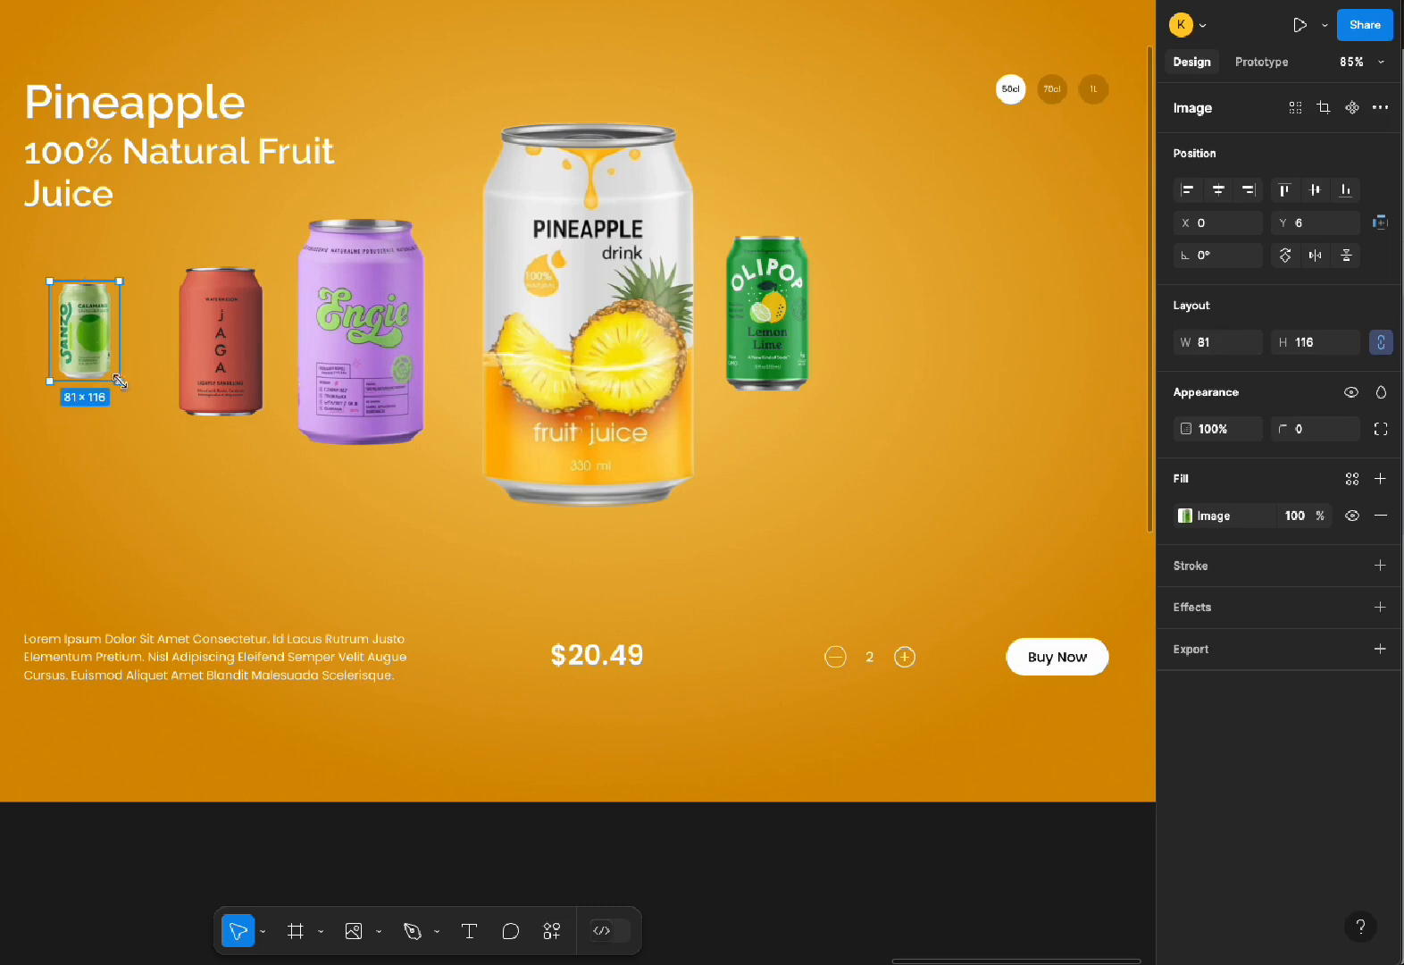
drag(89, 327, 97, 329)
key(Escape)
click(111, 313)
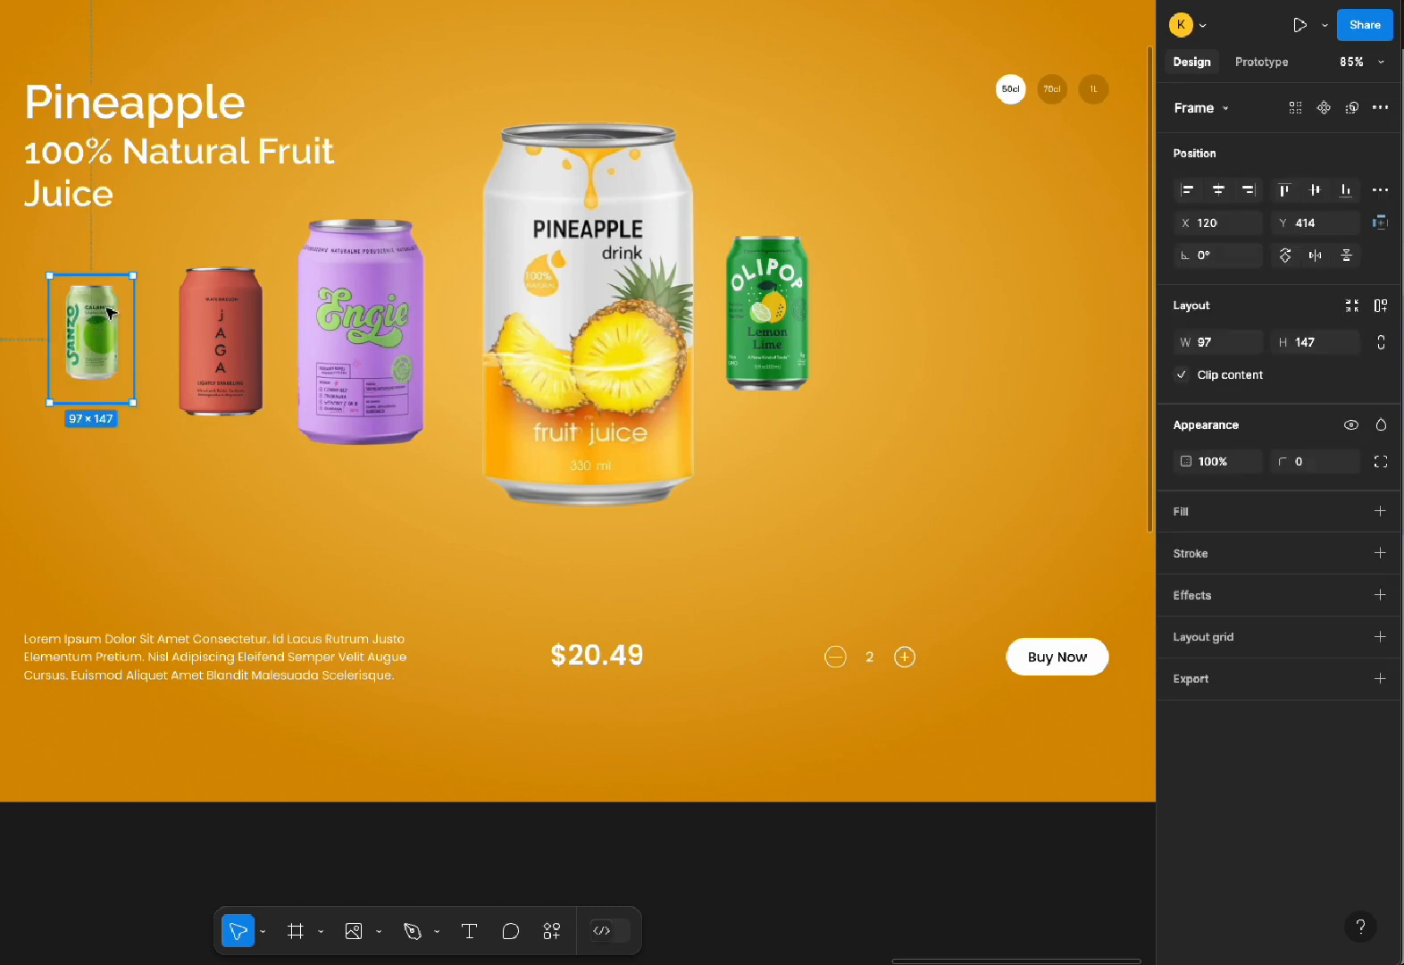
click(101, 328)
drag(101, 332, 101, 339)
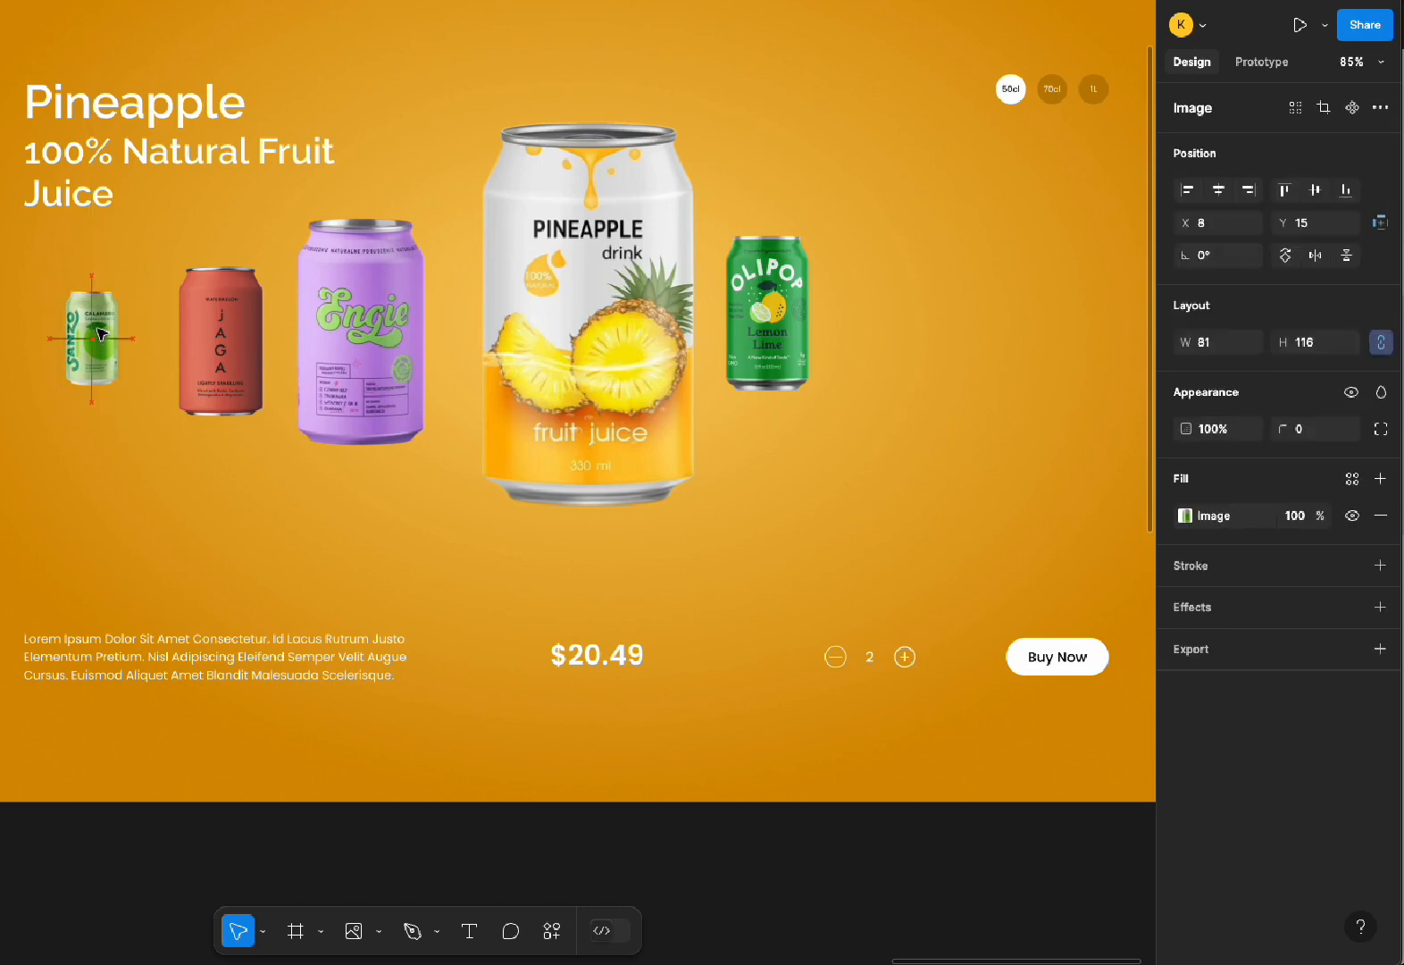
Hide the Sanzo can by setting its image fill opacity to 0%
click(1319, 525)
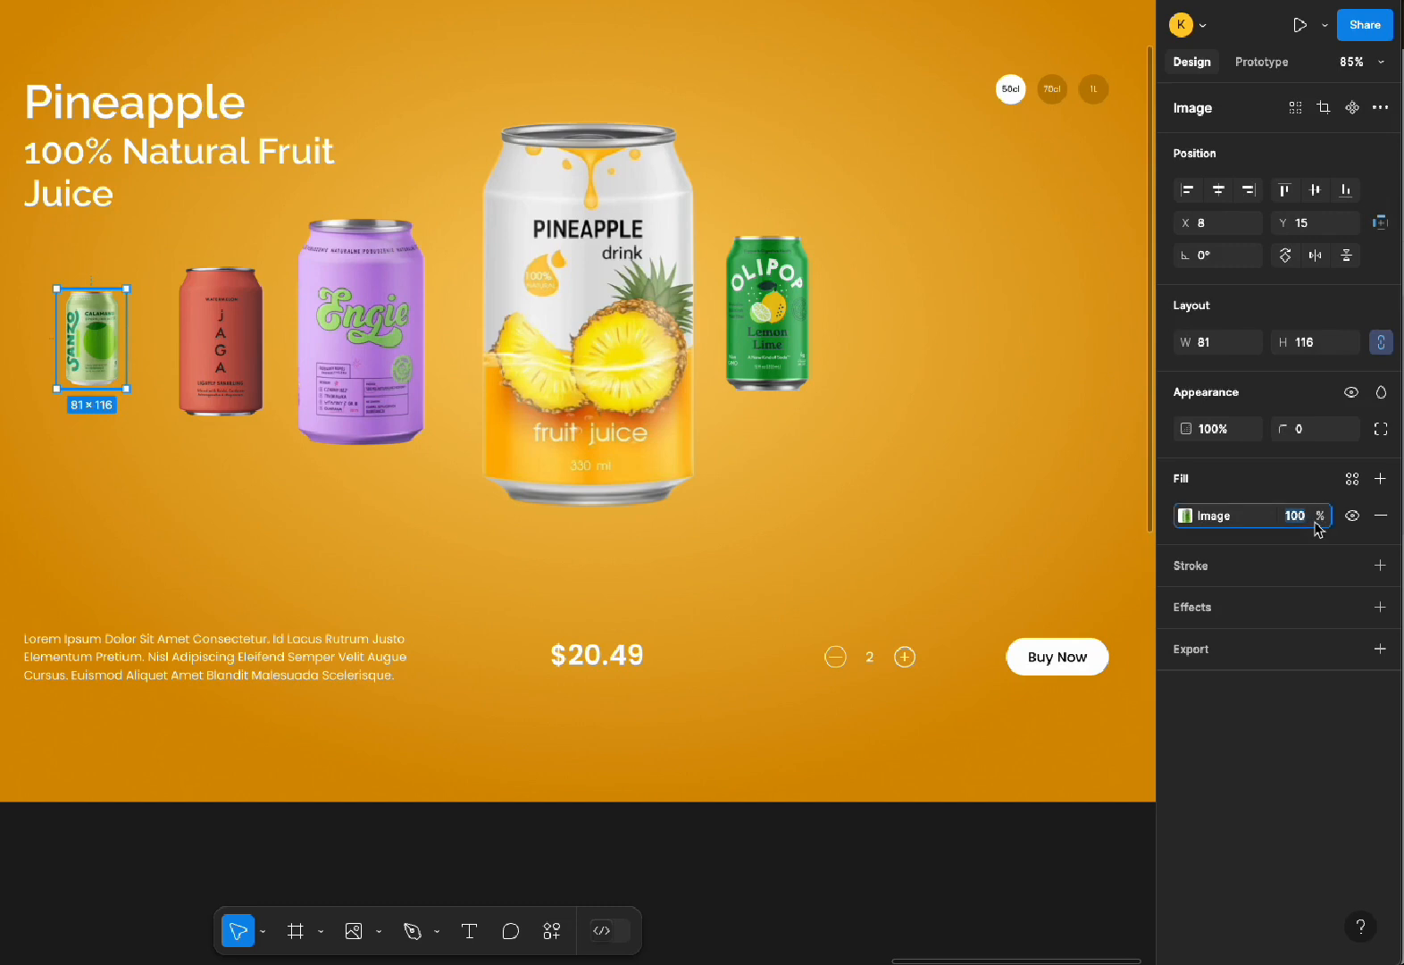
text(0)
click(72, 337)
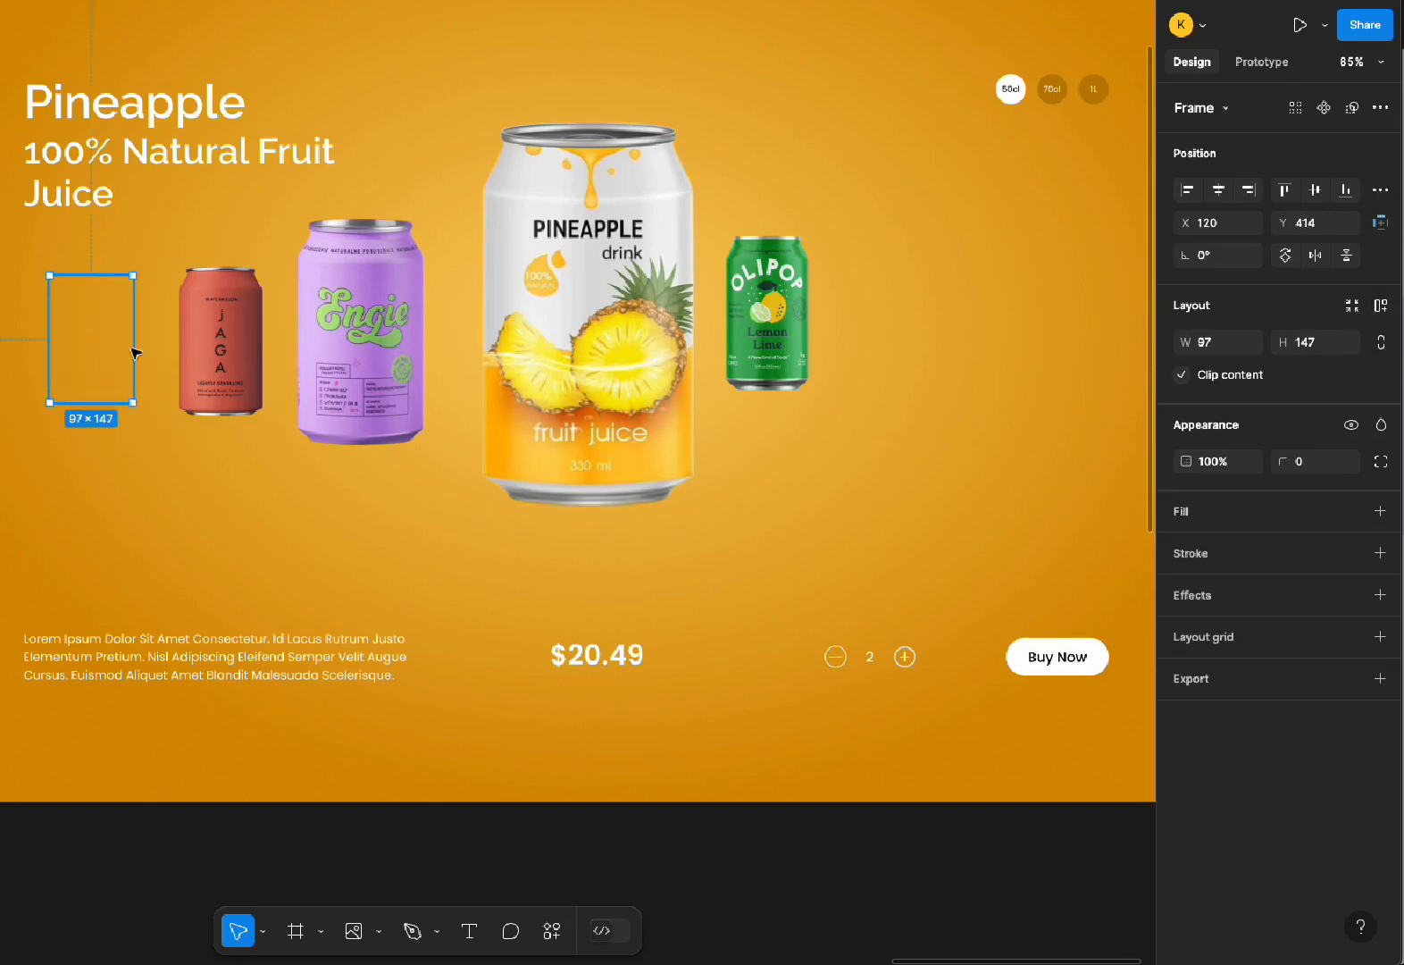
Enlarge the Pineapple can image inside its frame to about 308 × 512
click(220, 339)
click(357, 330)
click(652, 348)
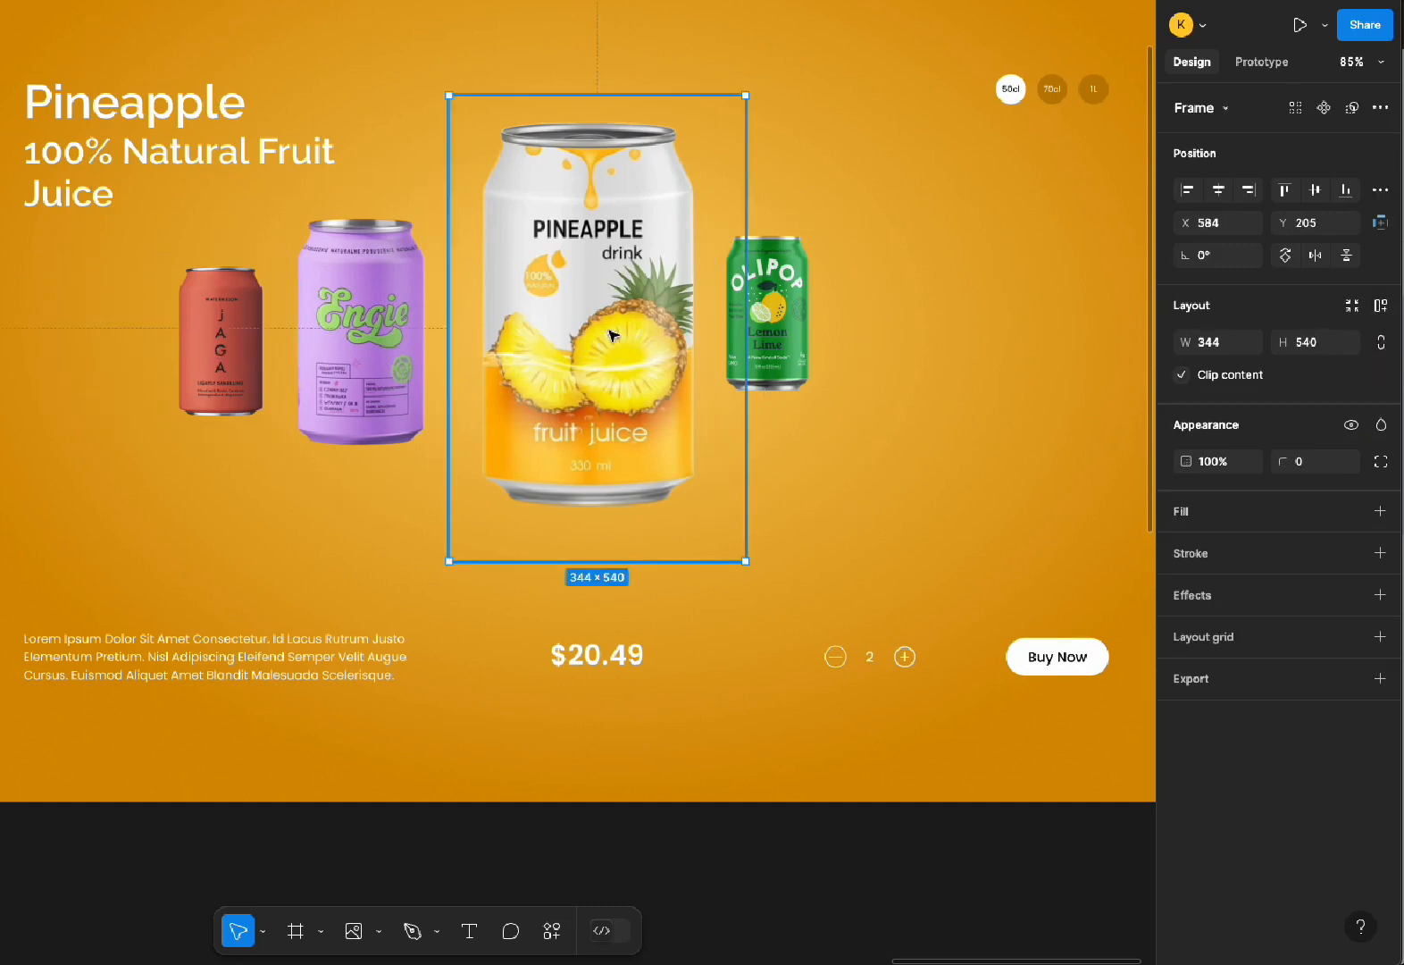
double_click(611, 332)
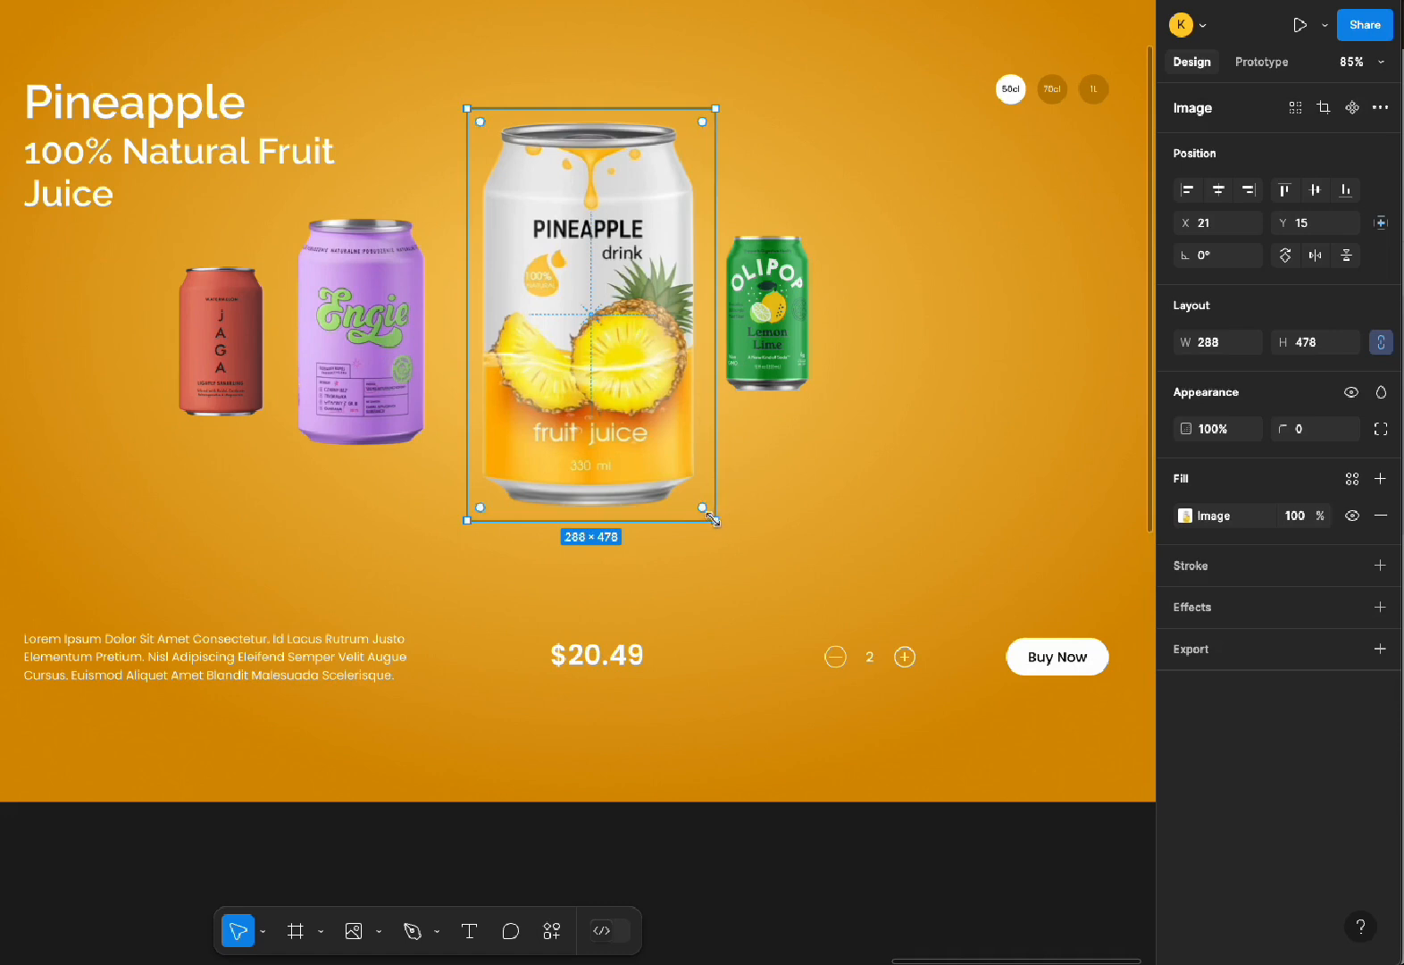
drag(712, 518, 733, 543)
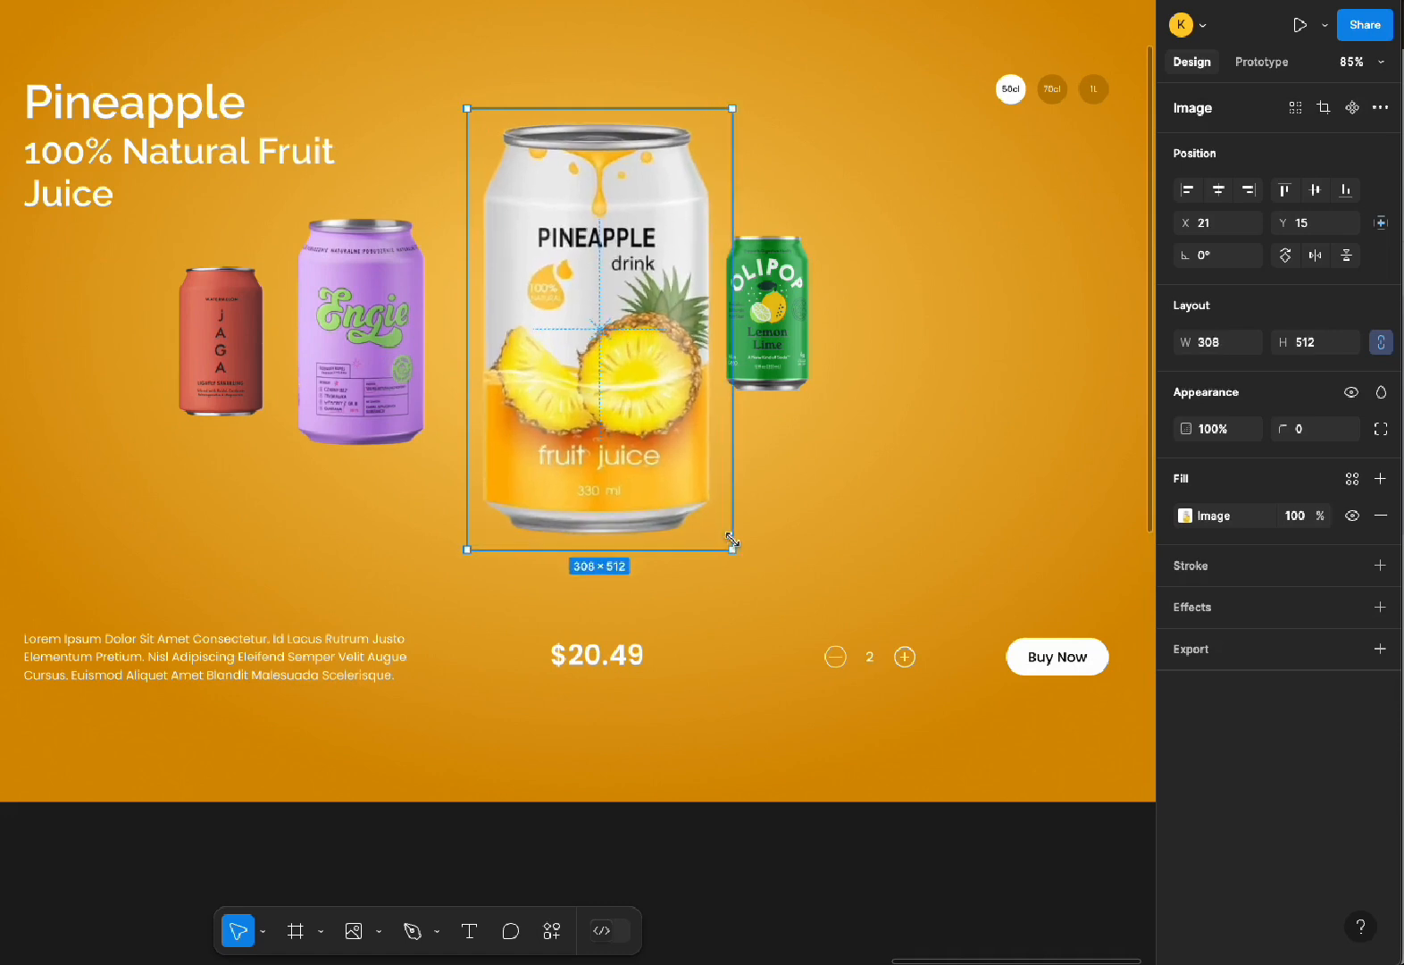
Enlarge the Olipop can image inside its frame to about 165 × 275
click(777, 304)
double_click(777, 304)
drag(821, 407, 883, 508)
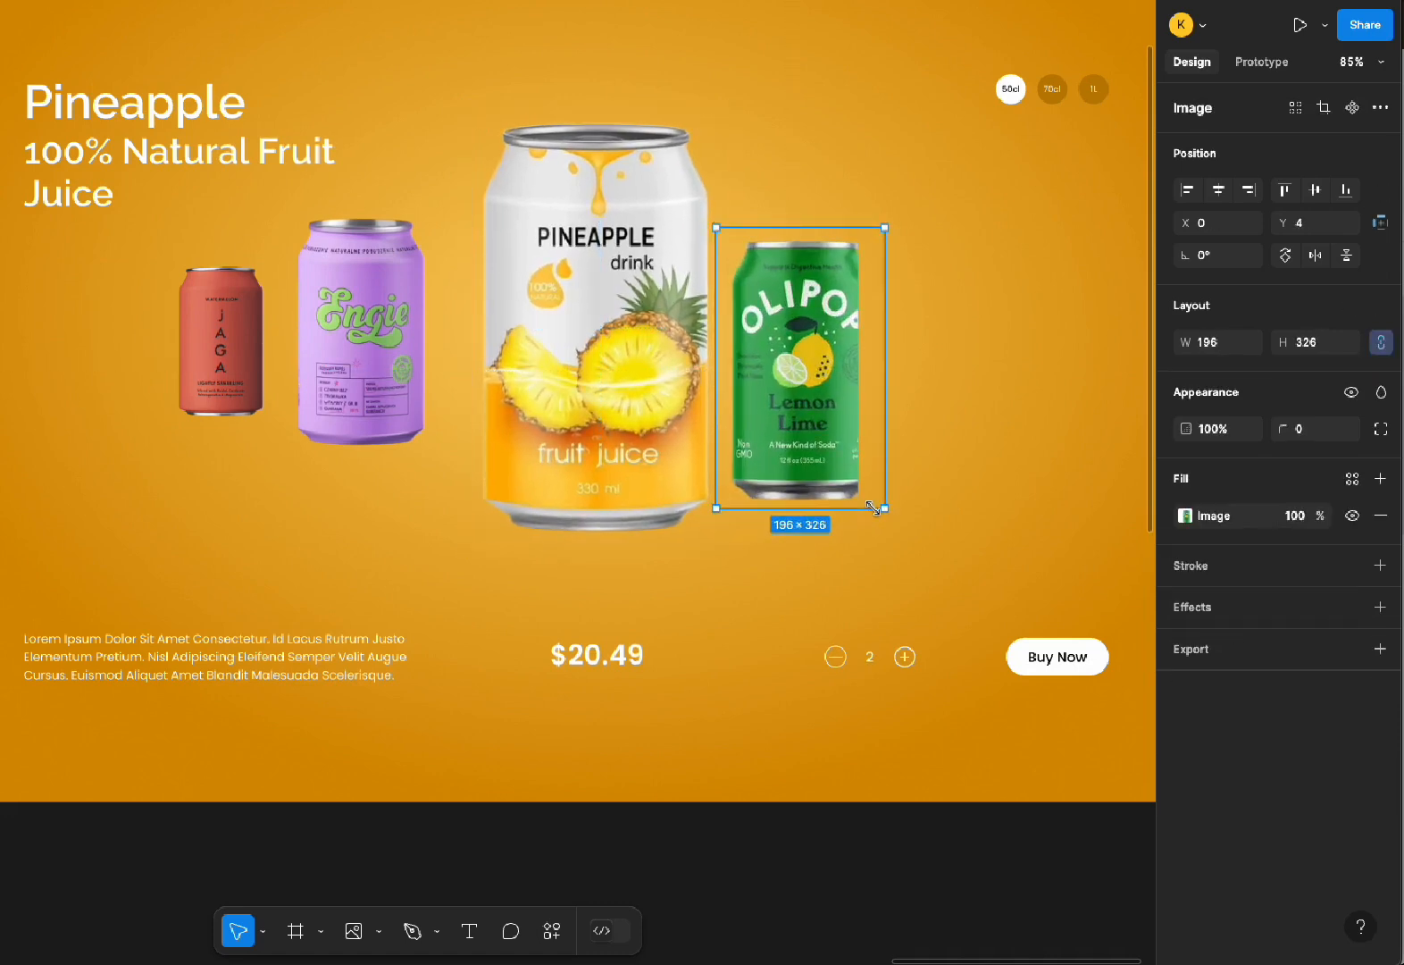
drag(820, 429, 794, 411)
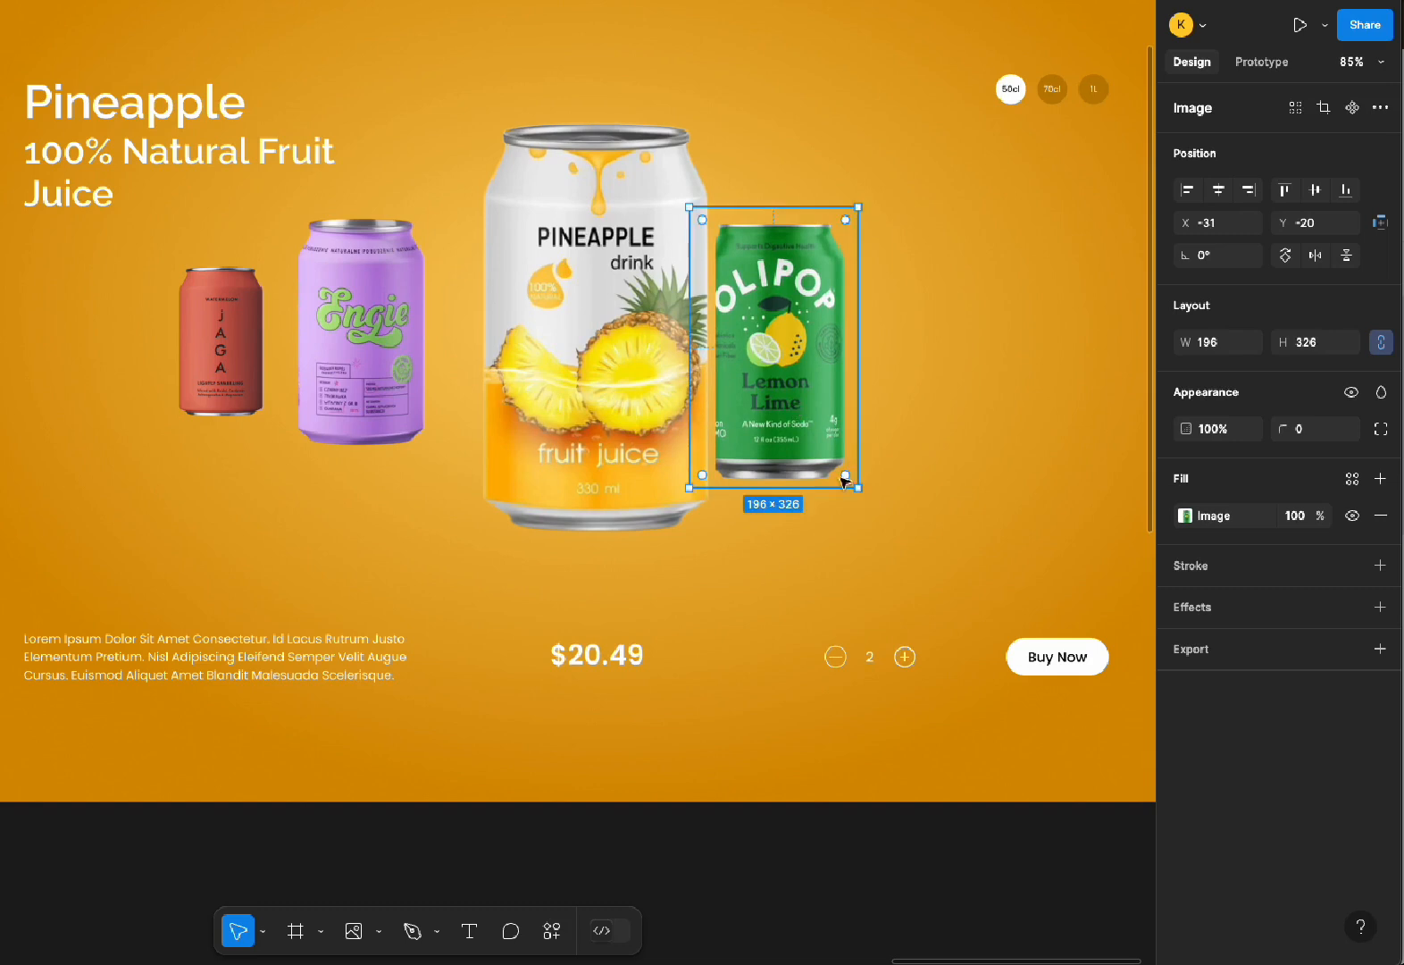
drag(855, 486, 832, 446)
Move the Olipop can's frame up and away from the Pineapple can, enlarging its image slightly and repositioning it inside the frame
drag(776, 335, 795, 248)
click(764, 205)
double_click(794, 250)
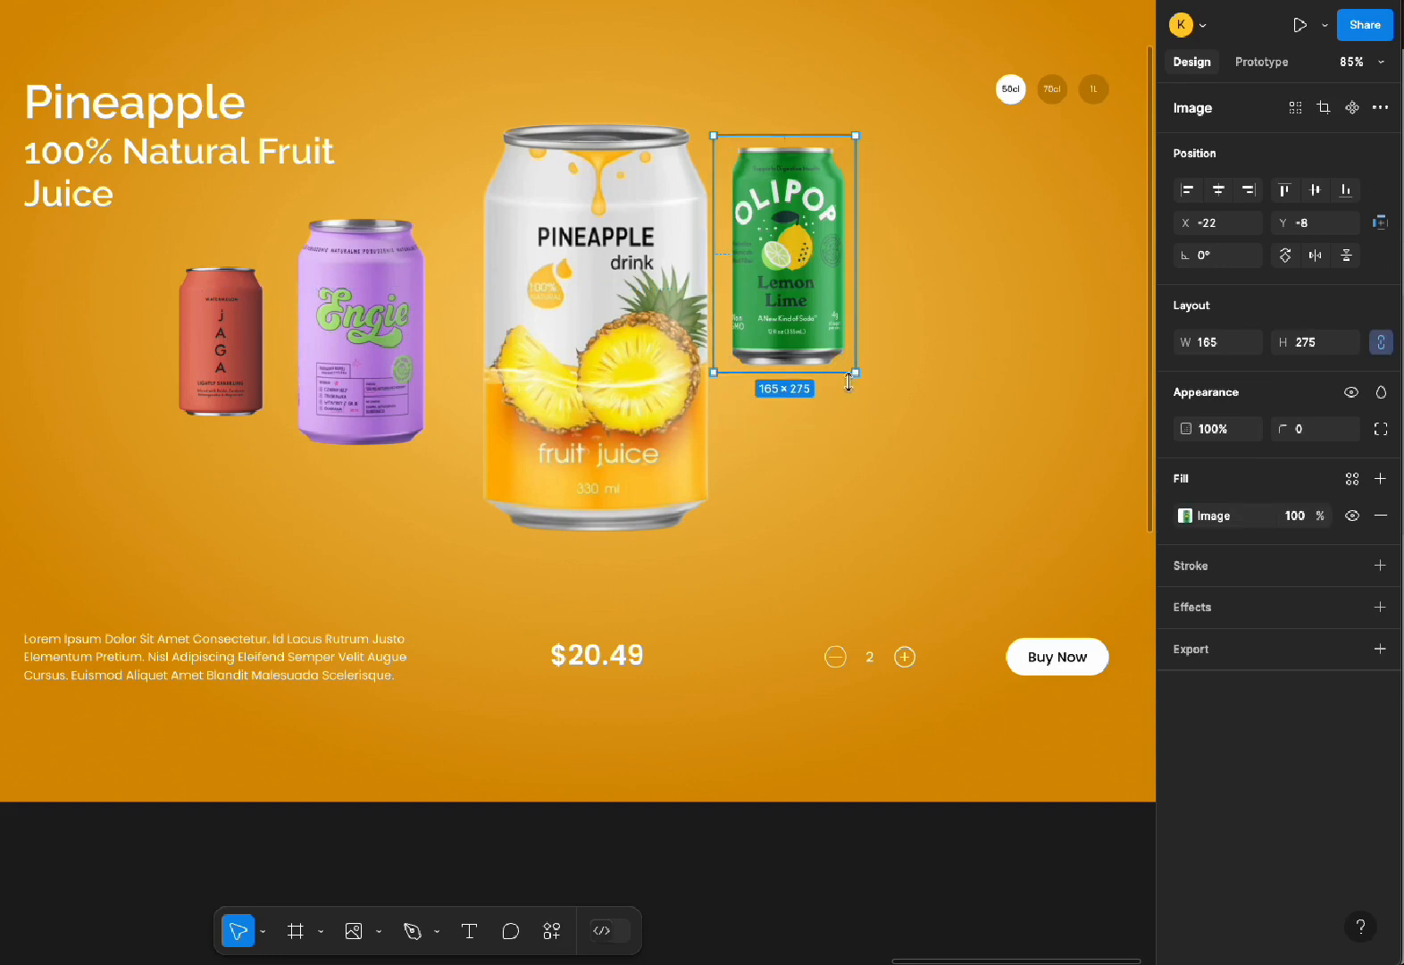
drag(857, 374, 870, 396)
drag(812, 299, 823, 323)
Move the empty 134 × 203 frame beside the Olipop can to X 1098, Y 328
click(910, 316)
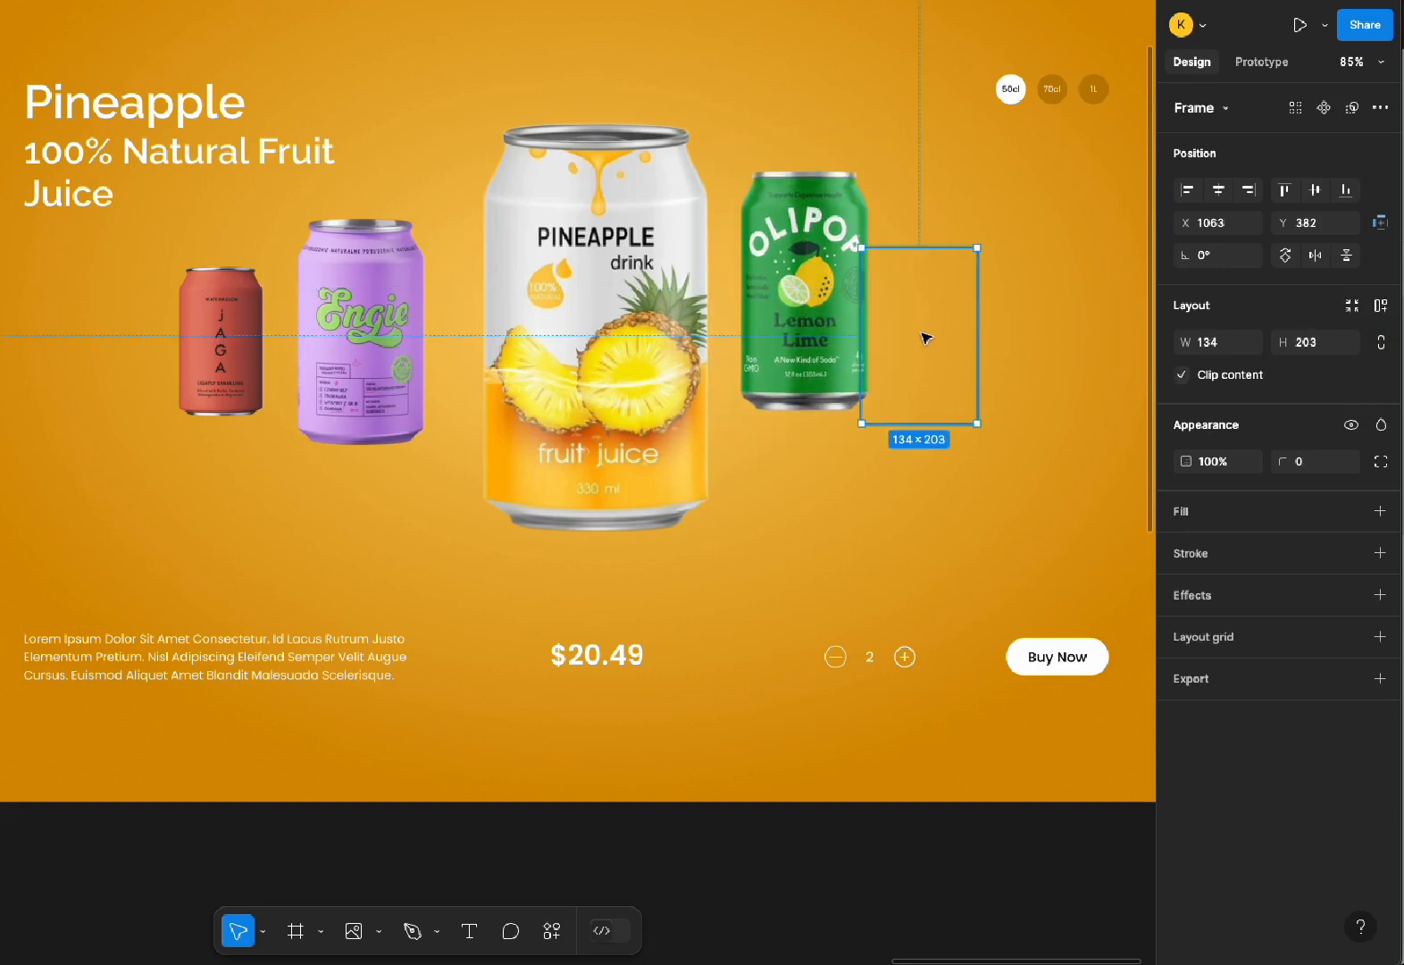
drag(924, 335, 952, 287)
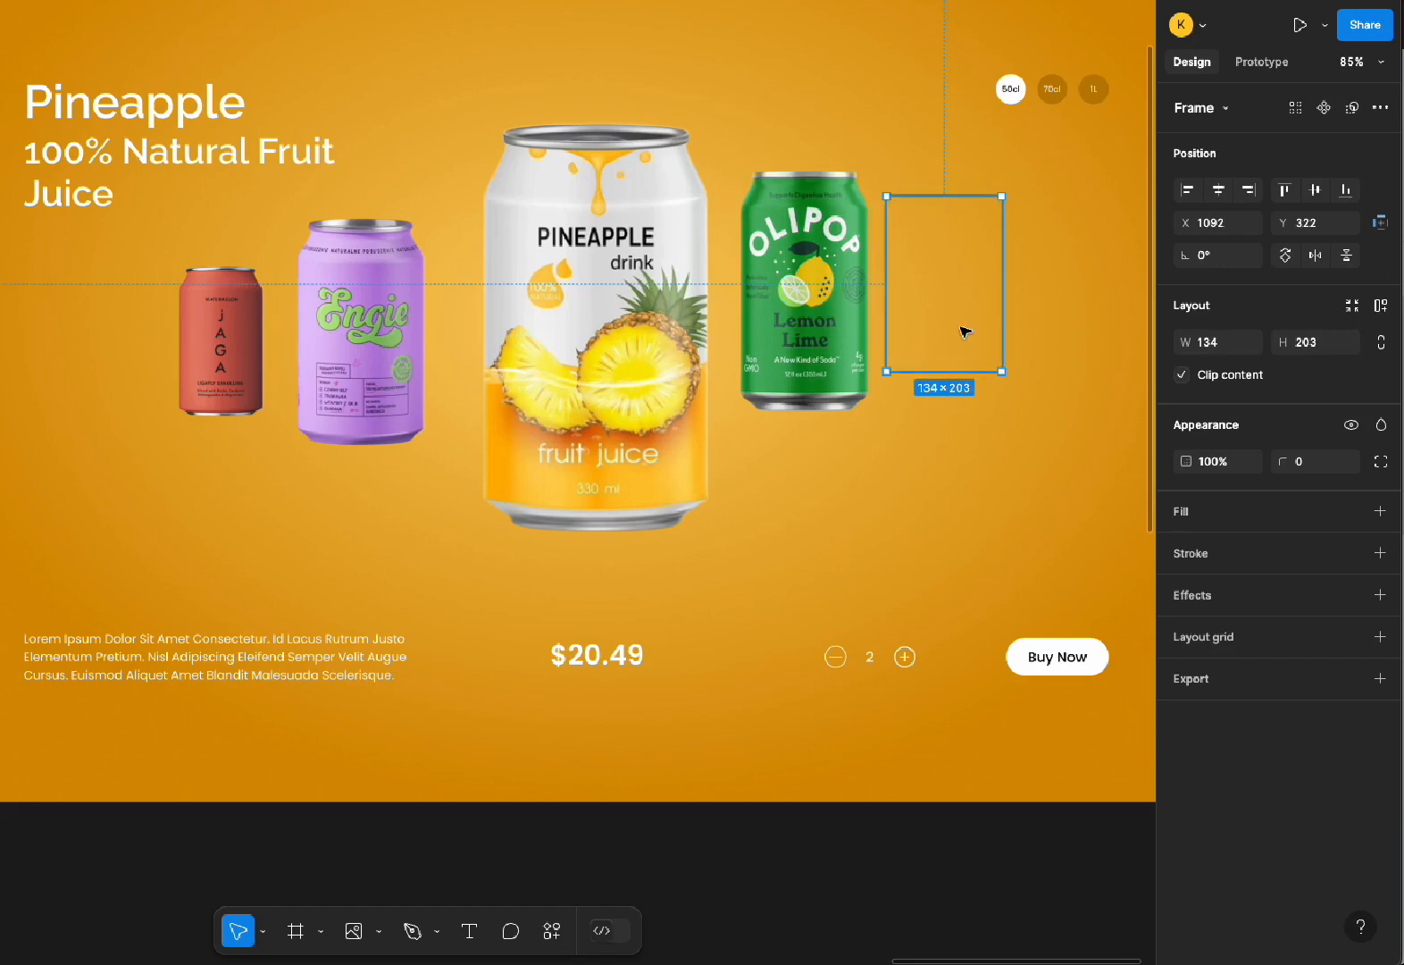
drag(1050, 182, 784, 222)
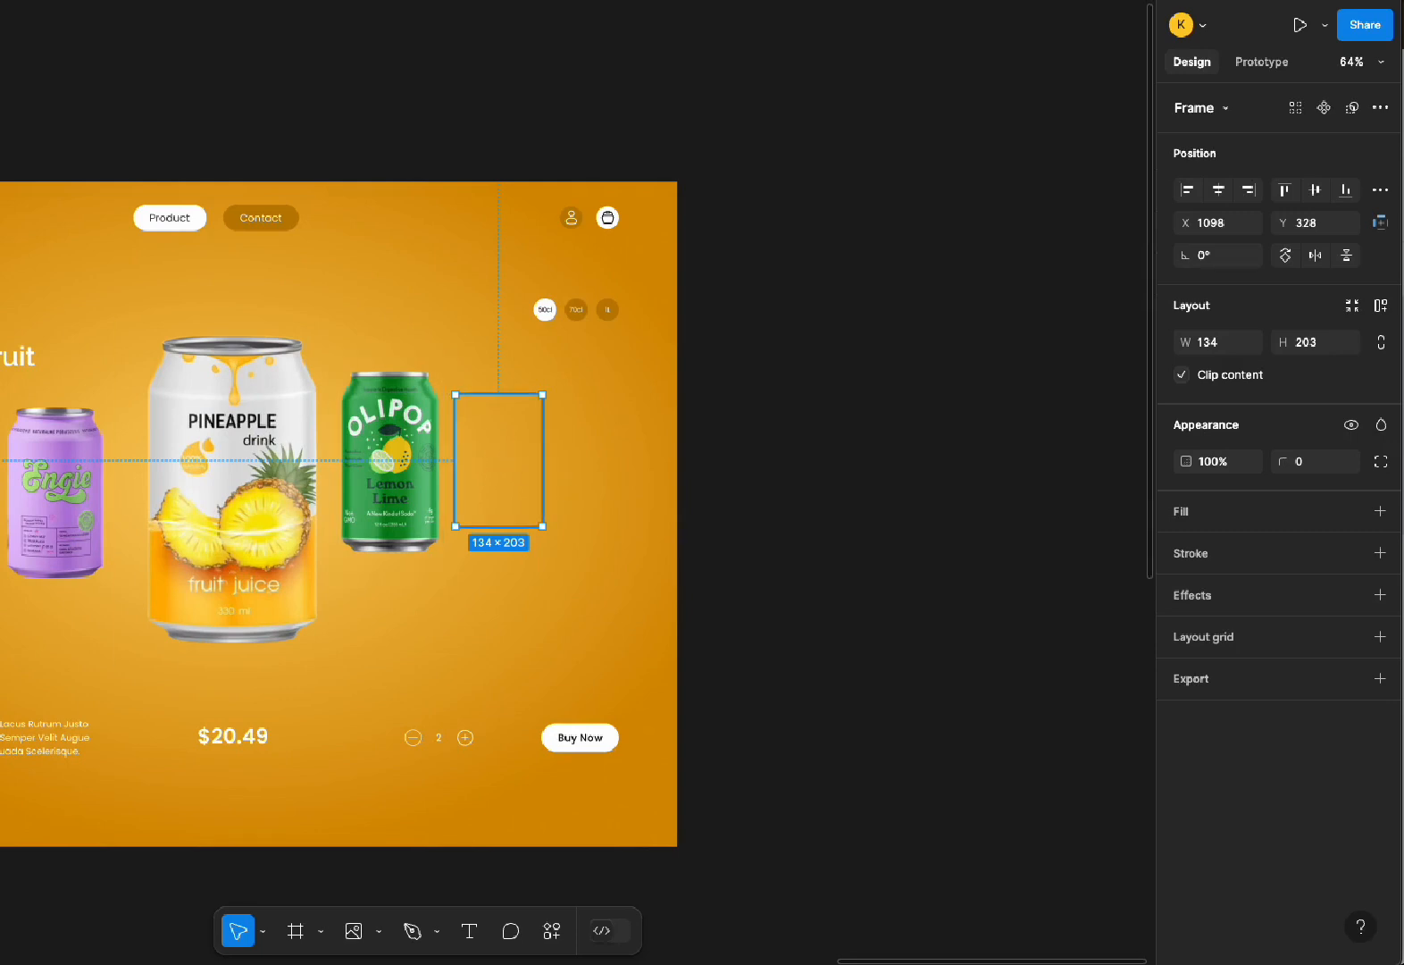
Paste the copied Miok can image into the empty frame and set its fill opacity to 100%
key(ctrl+v)
click(1289, 518)
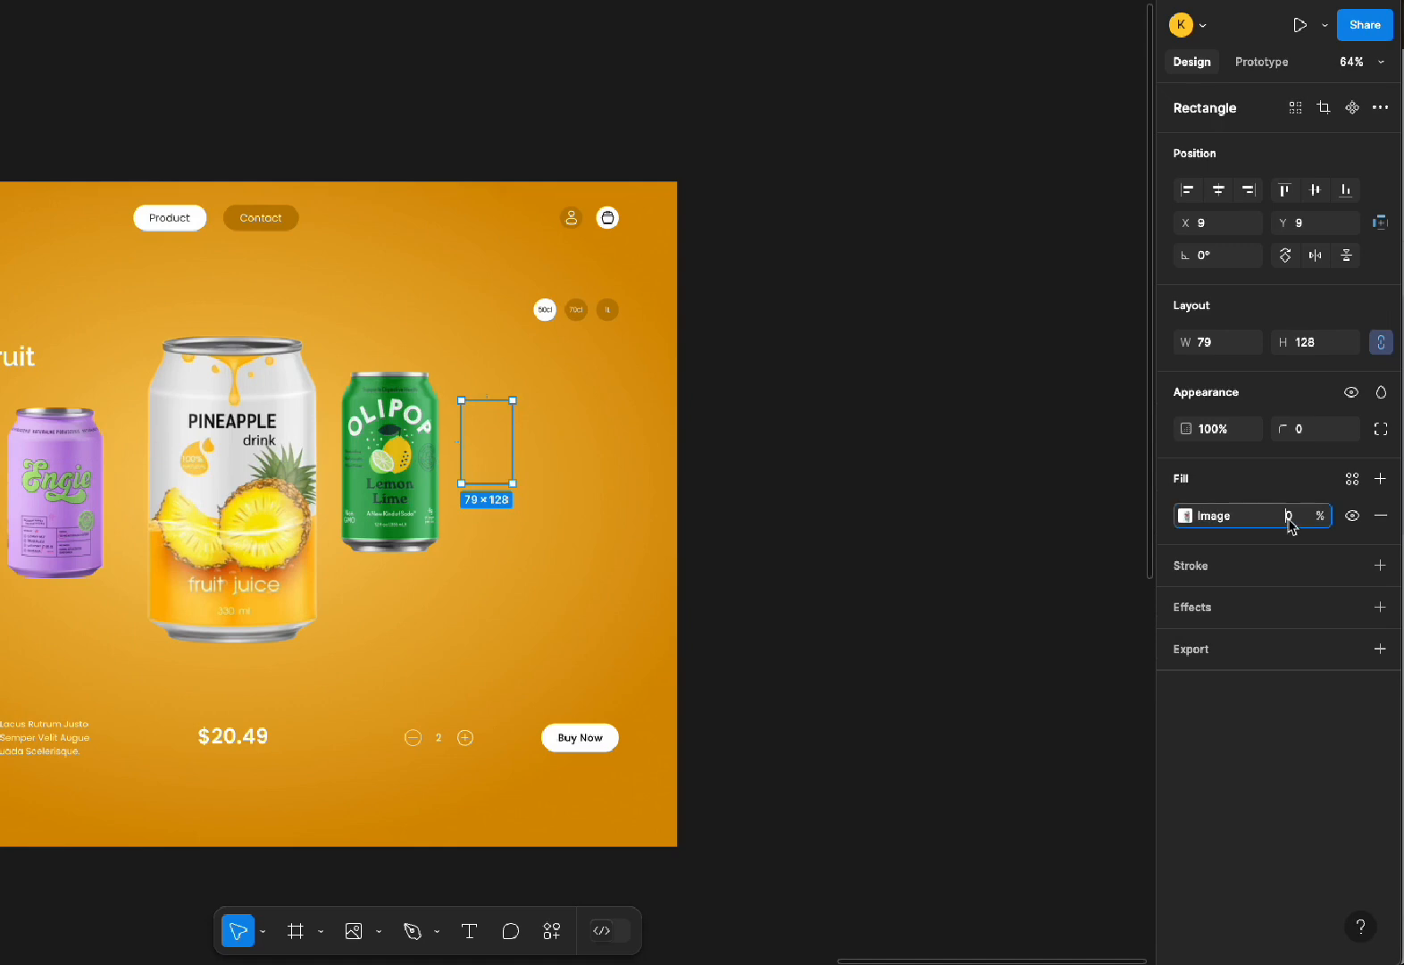
text(100)
key(Return)
click(551, 439)
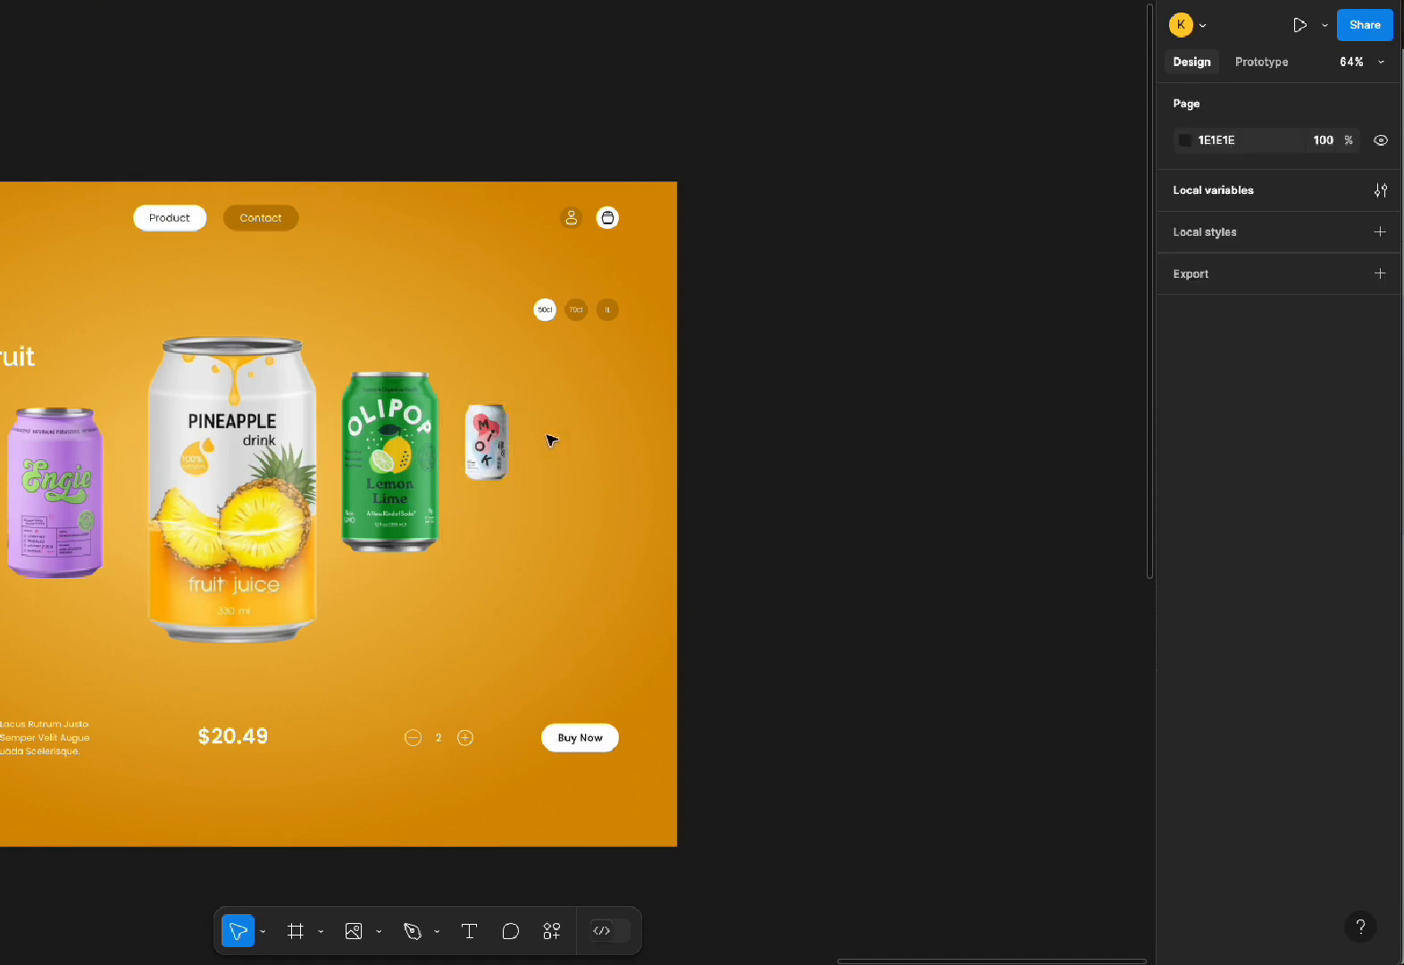
Enlarge the Miok can image to about 125 × 203 and centre it in its frame
click(506, 426)
click(508, 429)
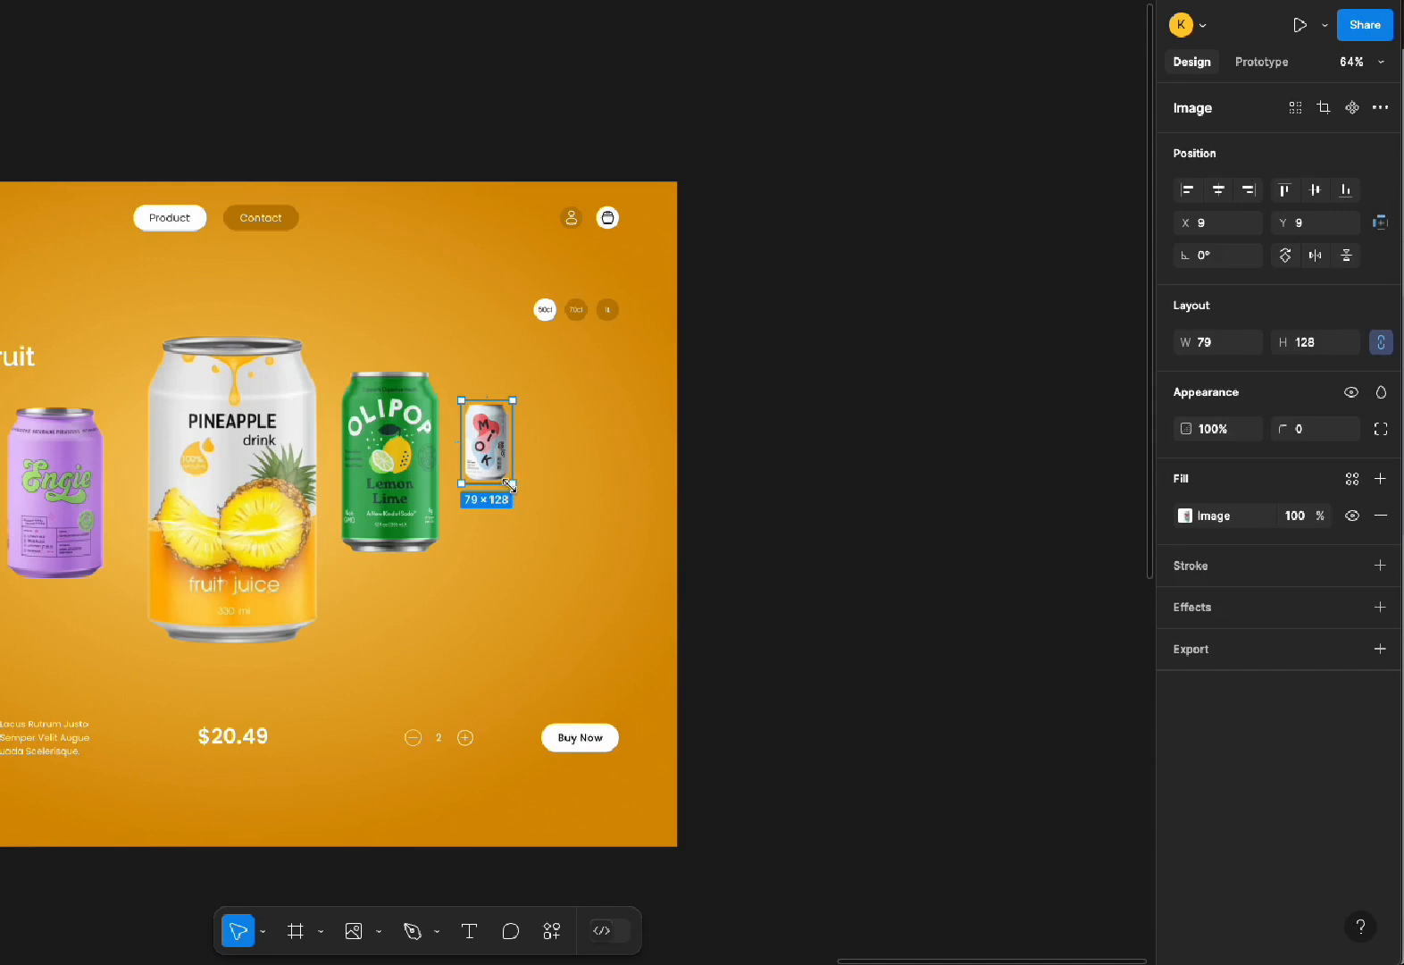
drag(509, 485, 552, 519)
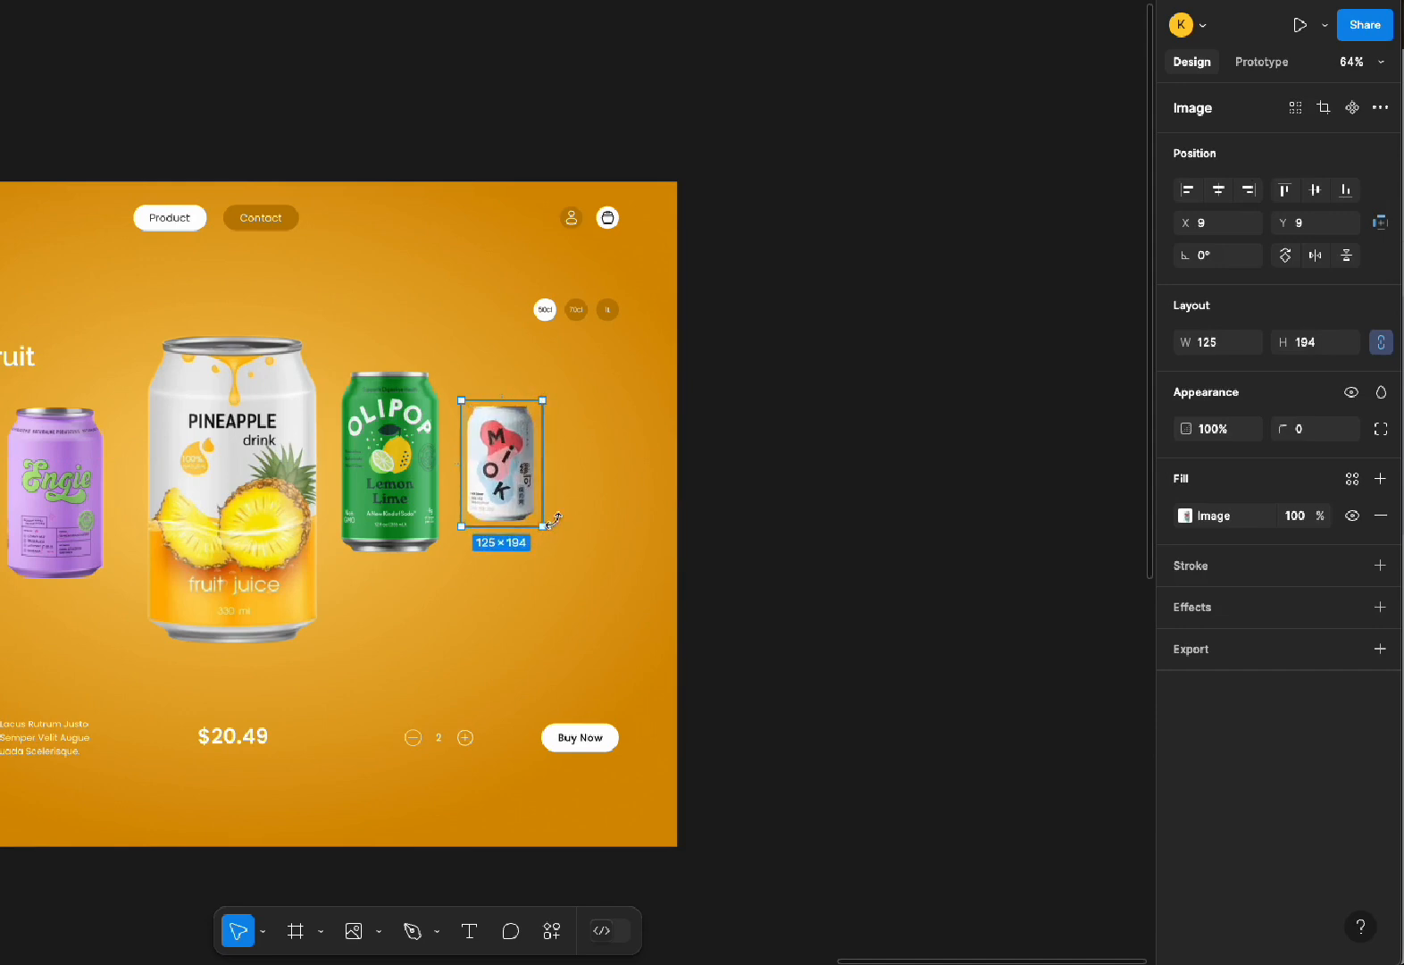
key(ctrl+z)
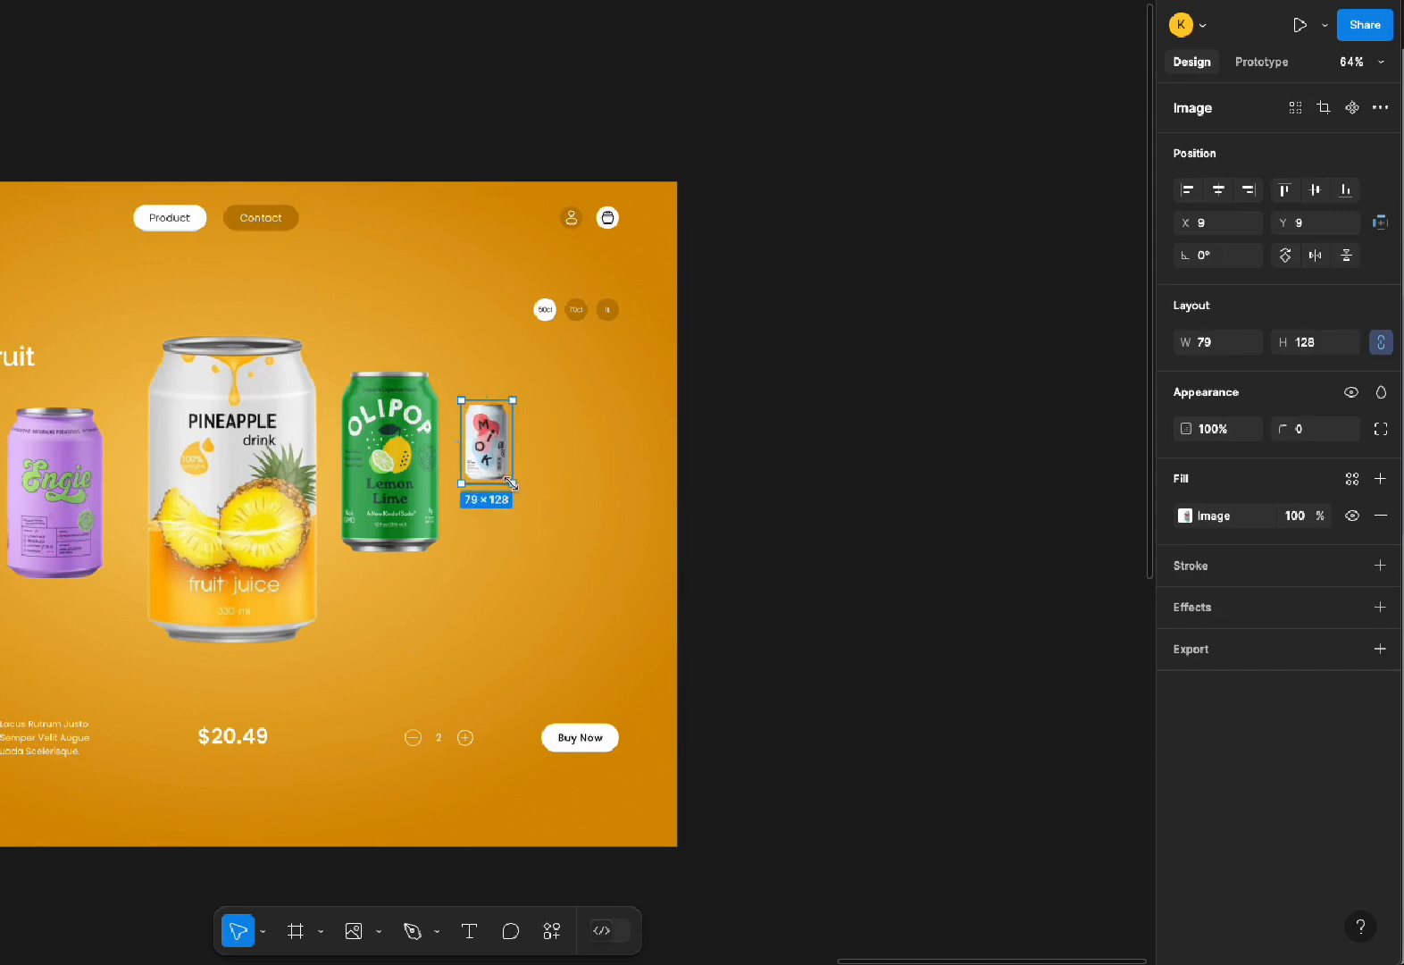
drag(510, 483, 543, 532)
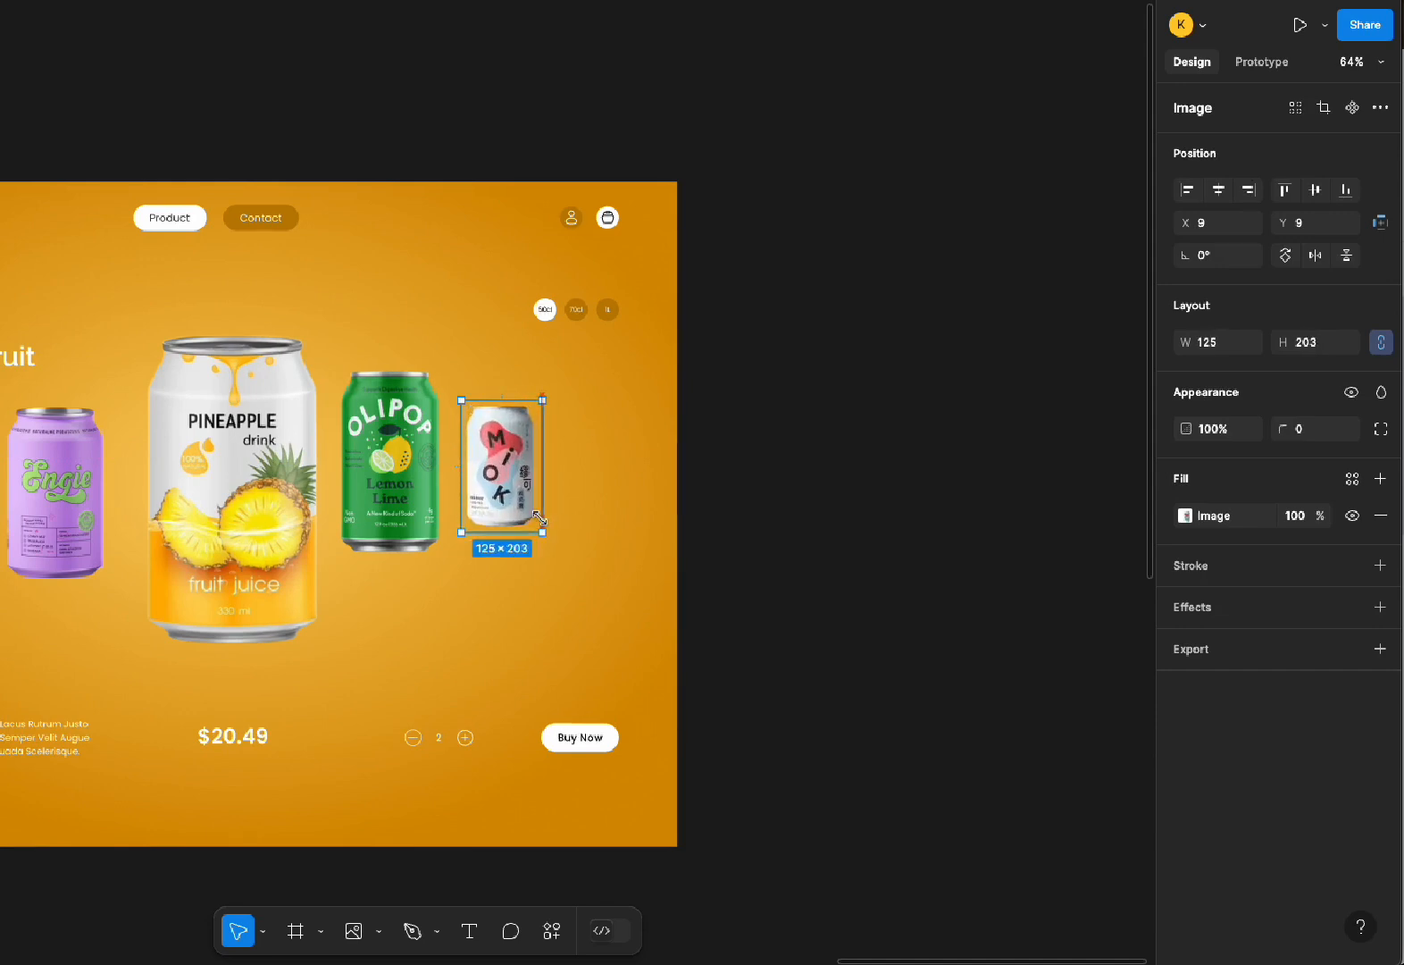
click(600, 525)
click(518, 464)
click(507, 465)
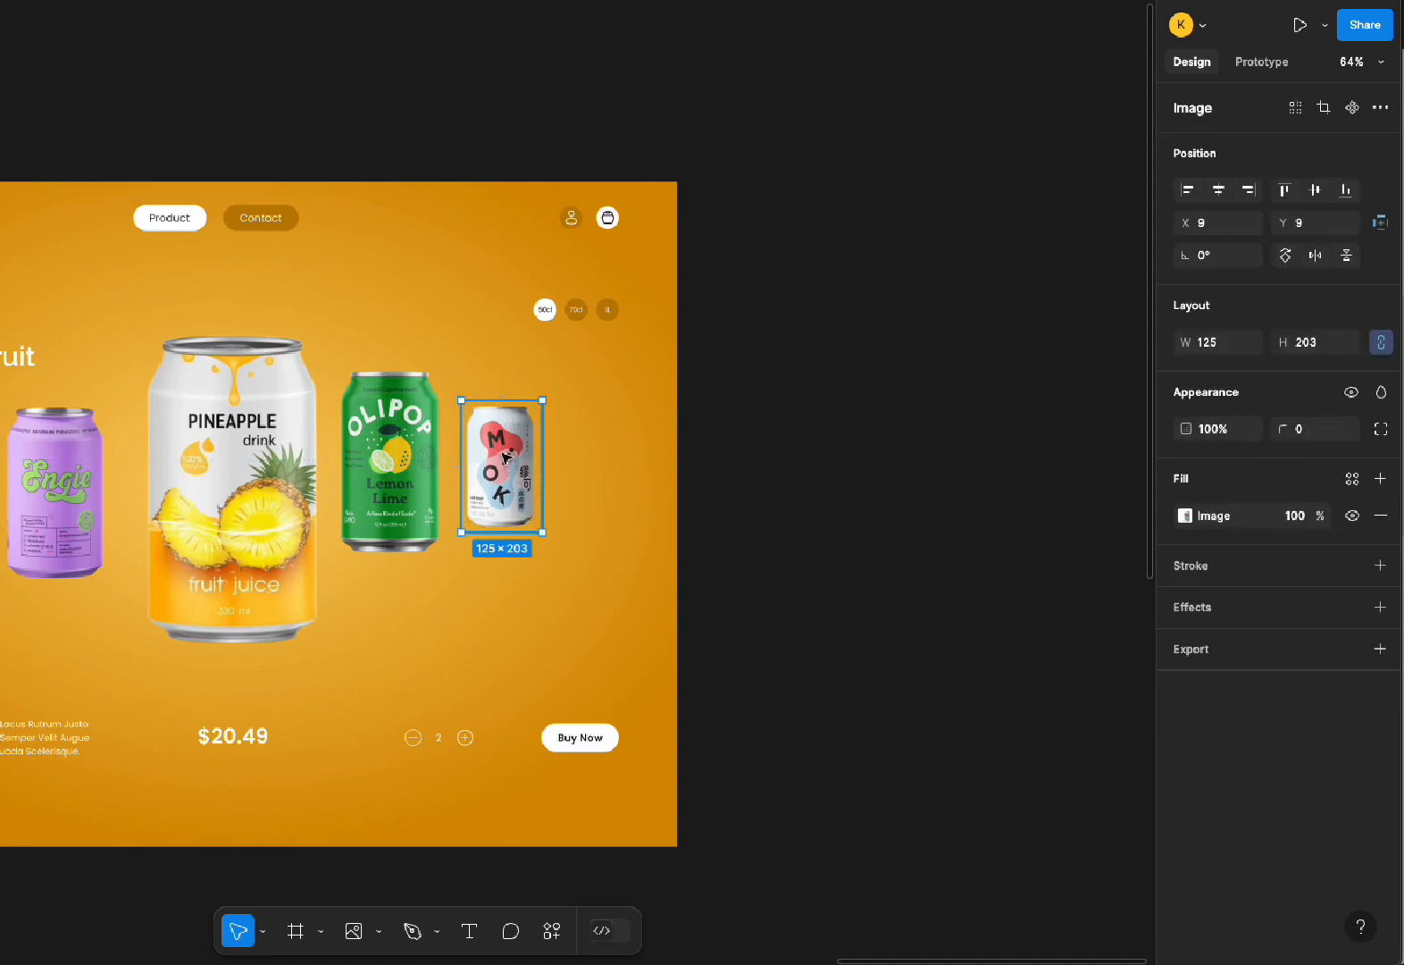
click(576, 473)
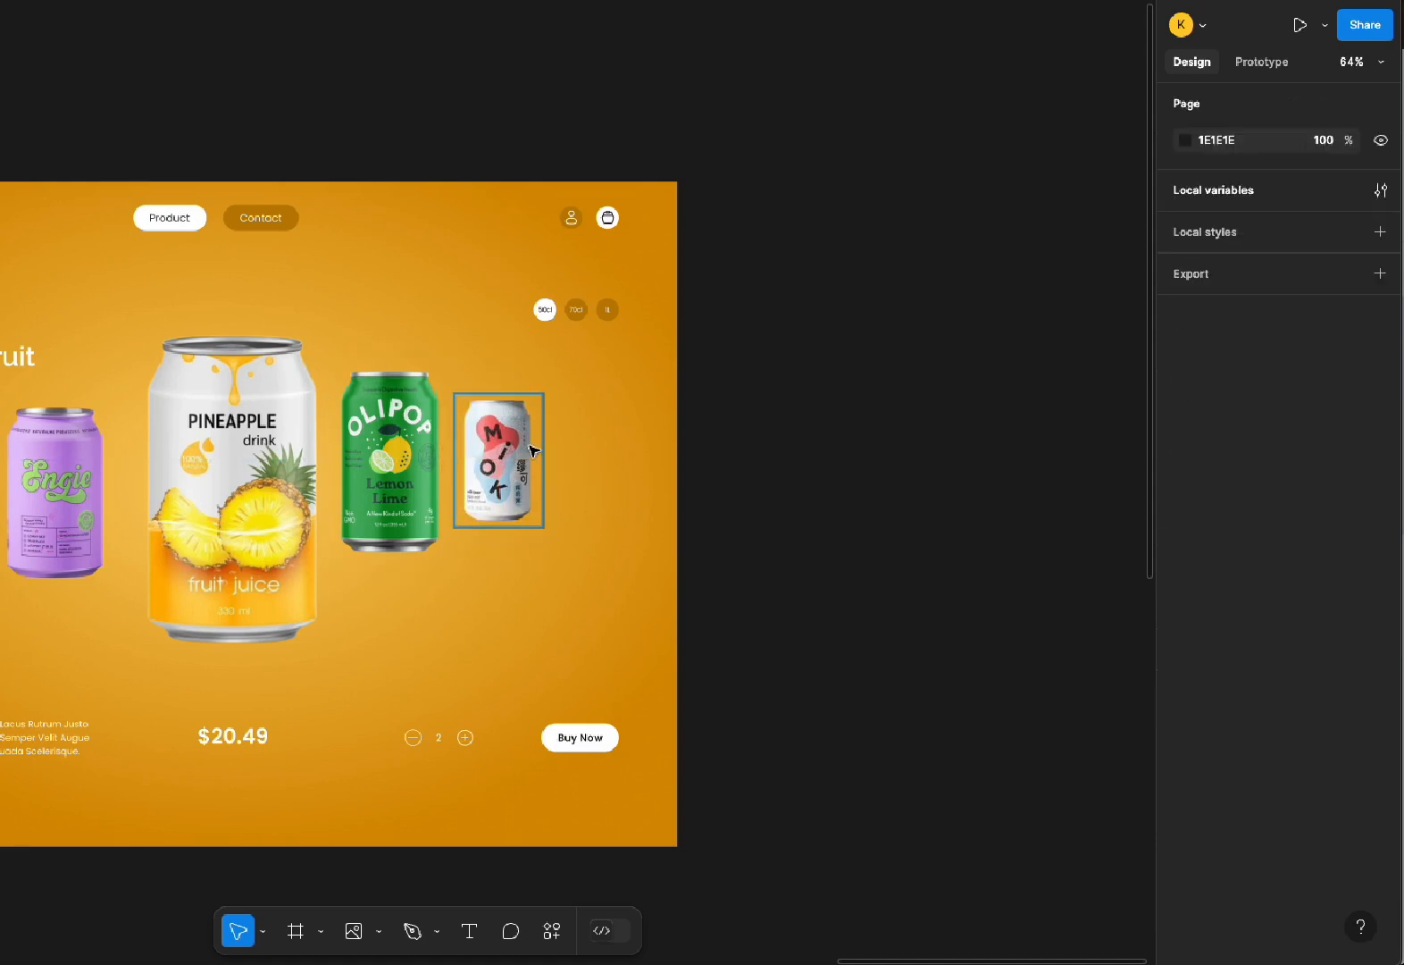
click(533, 450)
click(577, 460)
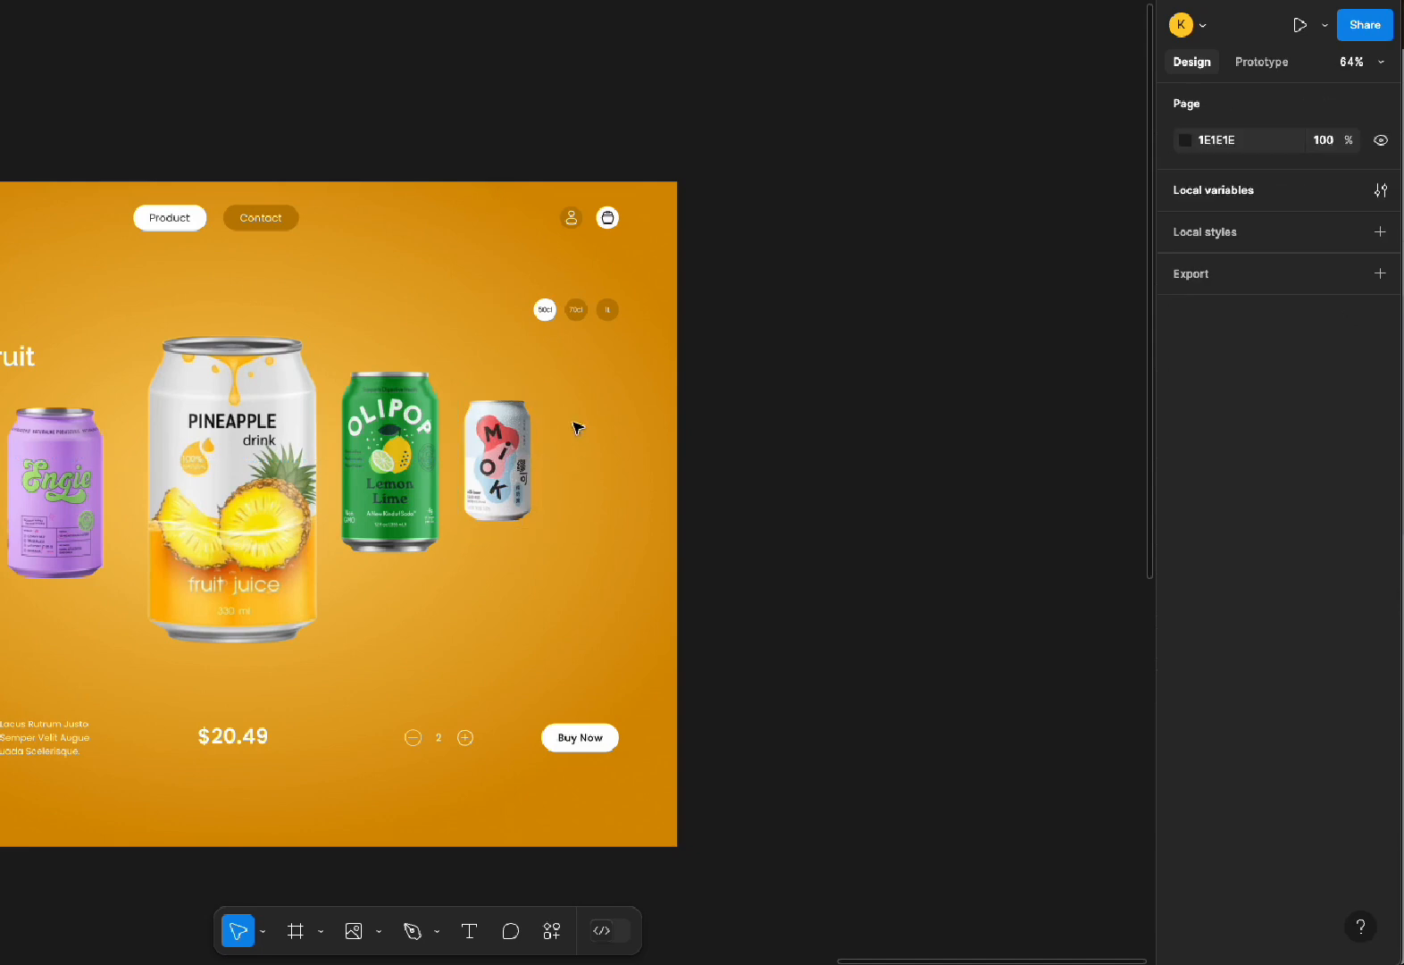
click(518, 446)
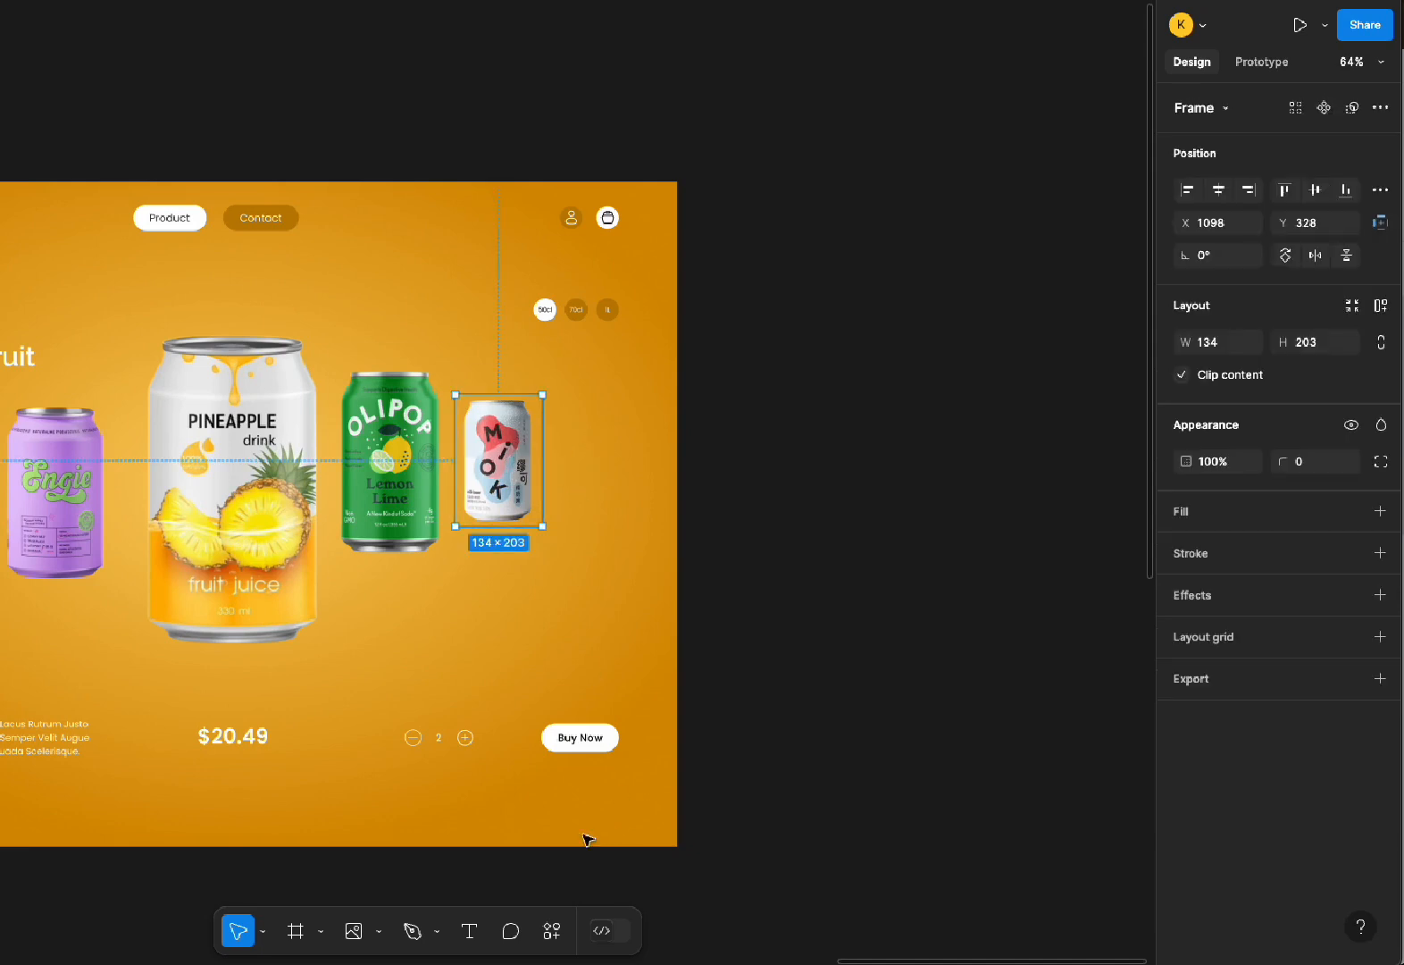
Draw a new empty frame of about 107 × 150 at X 1264, Y 353, beyond the Miok can
click(296, 931)
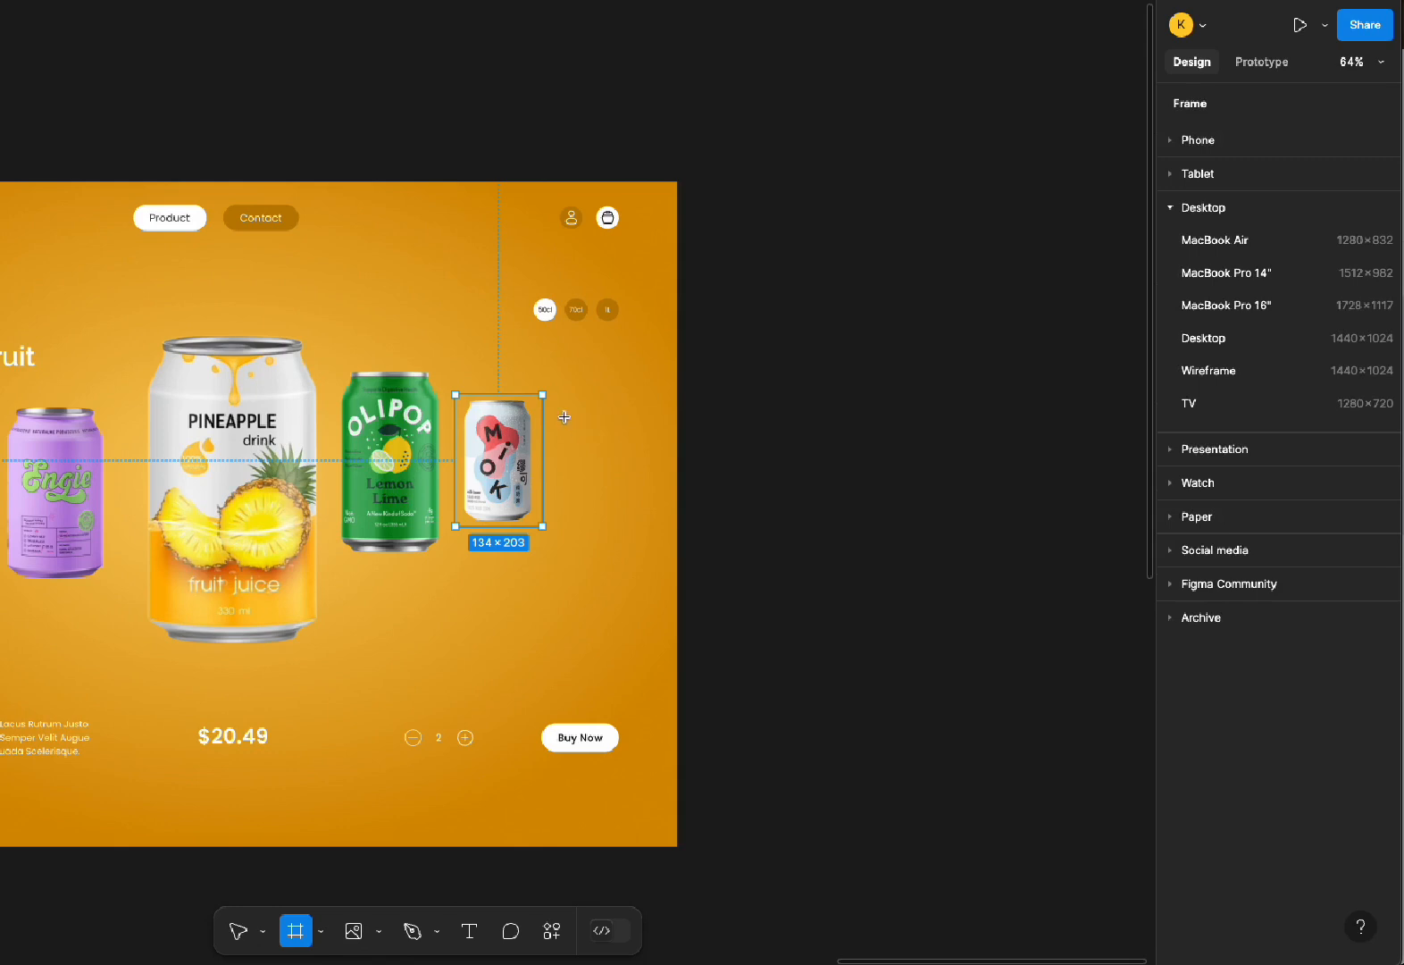
drag(563, 410, 631, 508)
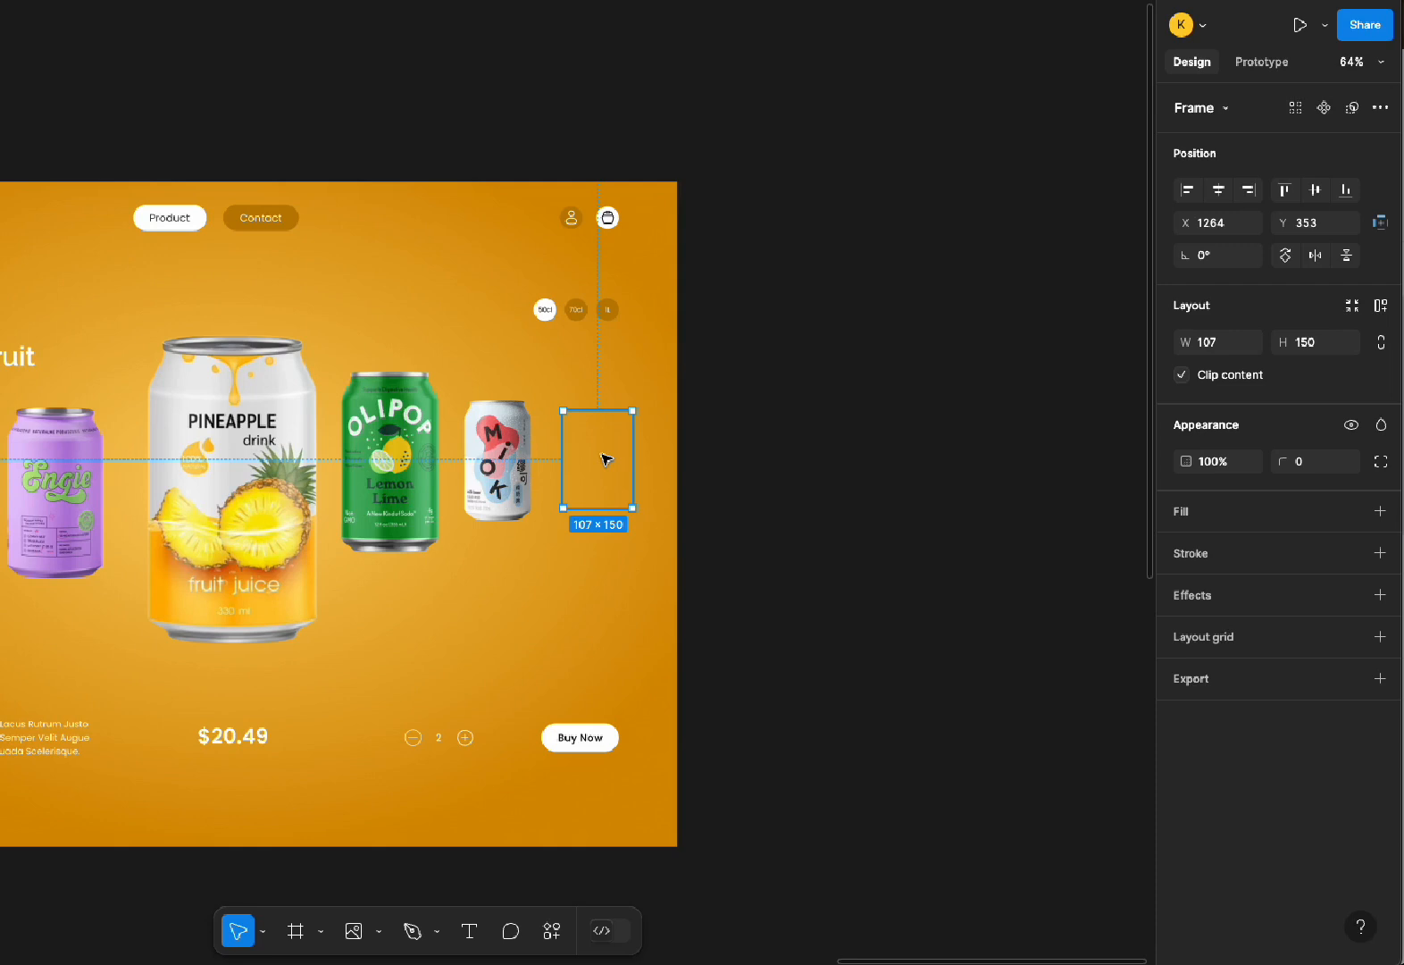
scroll(679, 753, down, 3)
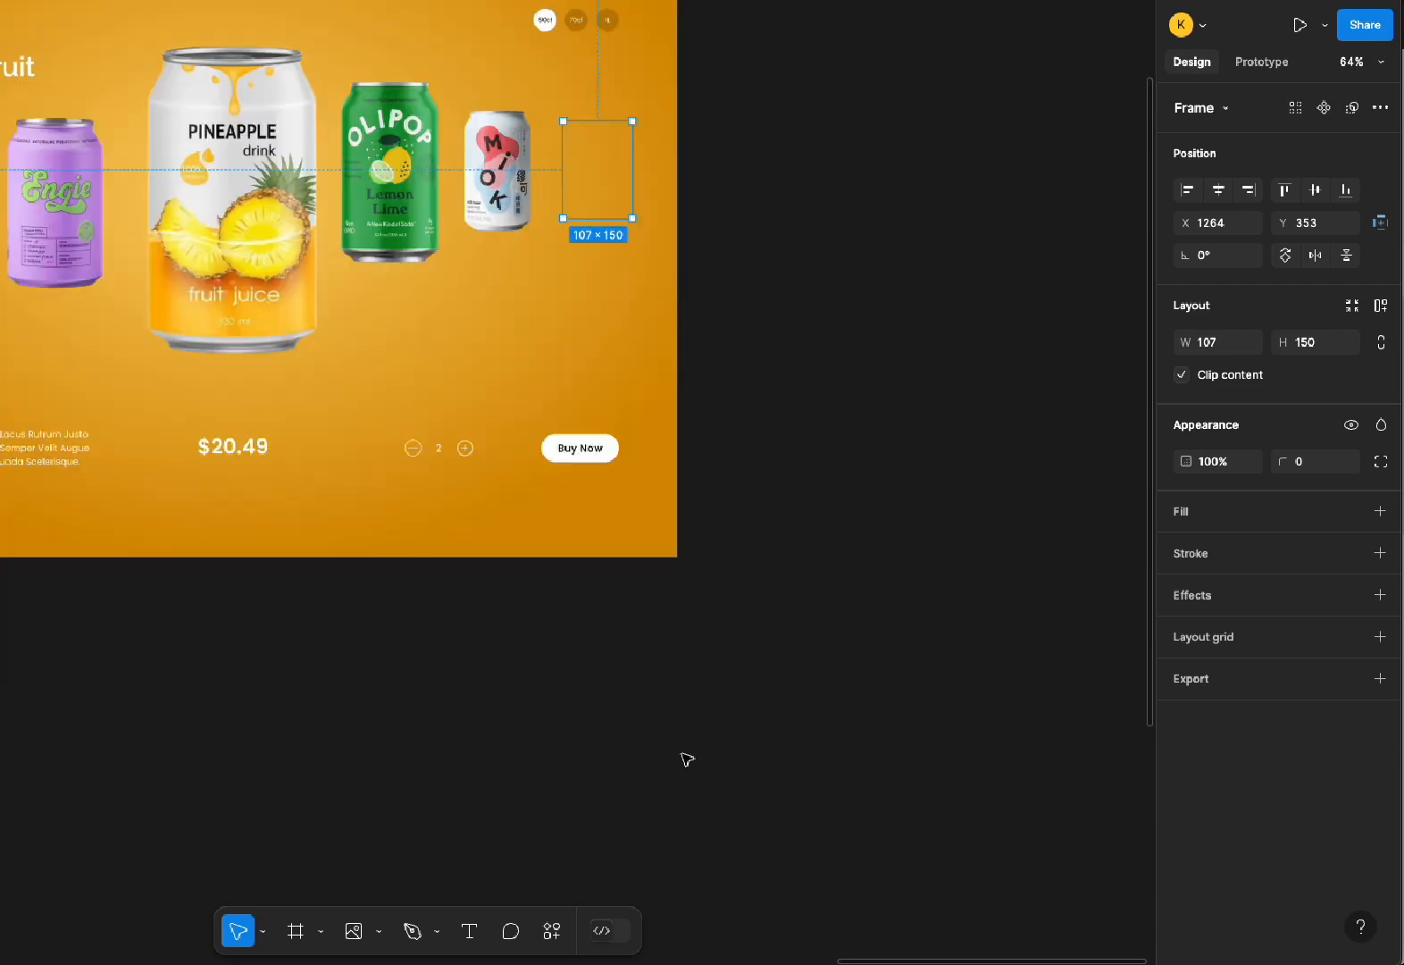
Move the Seltzer can image from the source page onto the orange Pineapple page and scale it to 72 × 126
scroll(687, 762, down, 5)
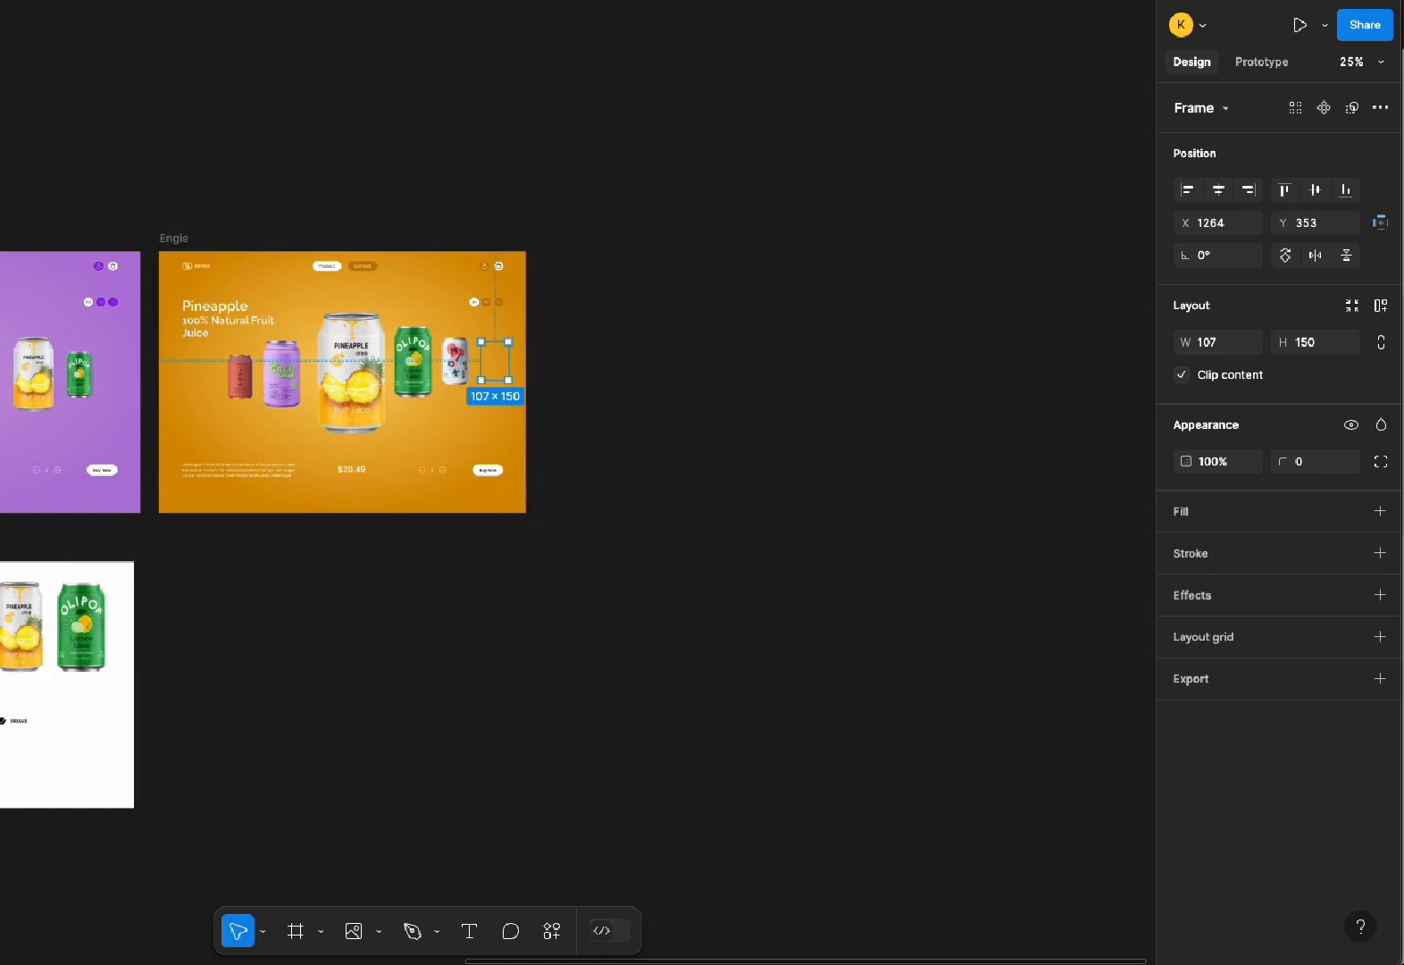
click(2, 733)
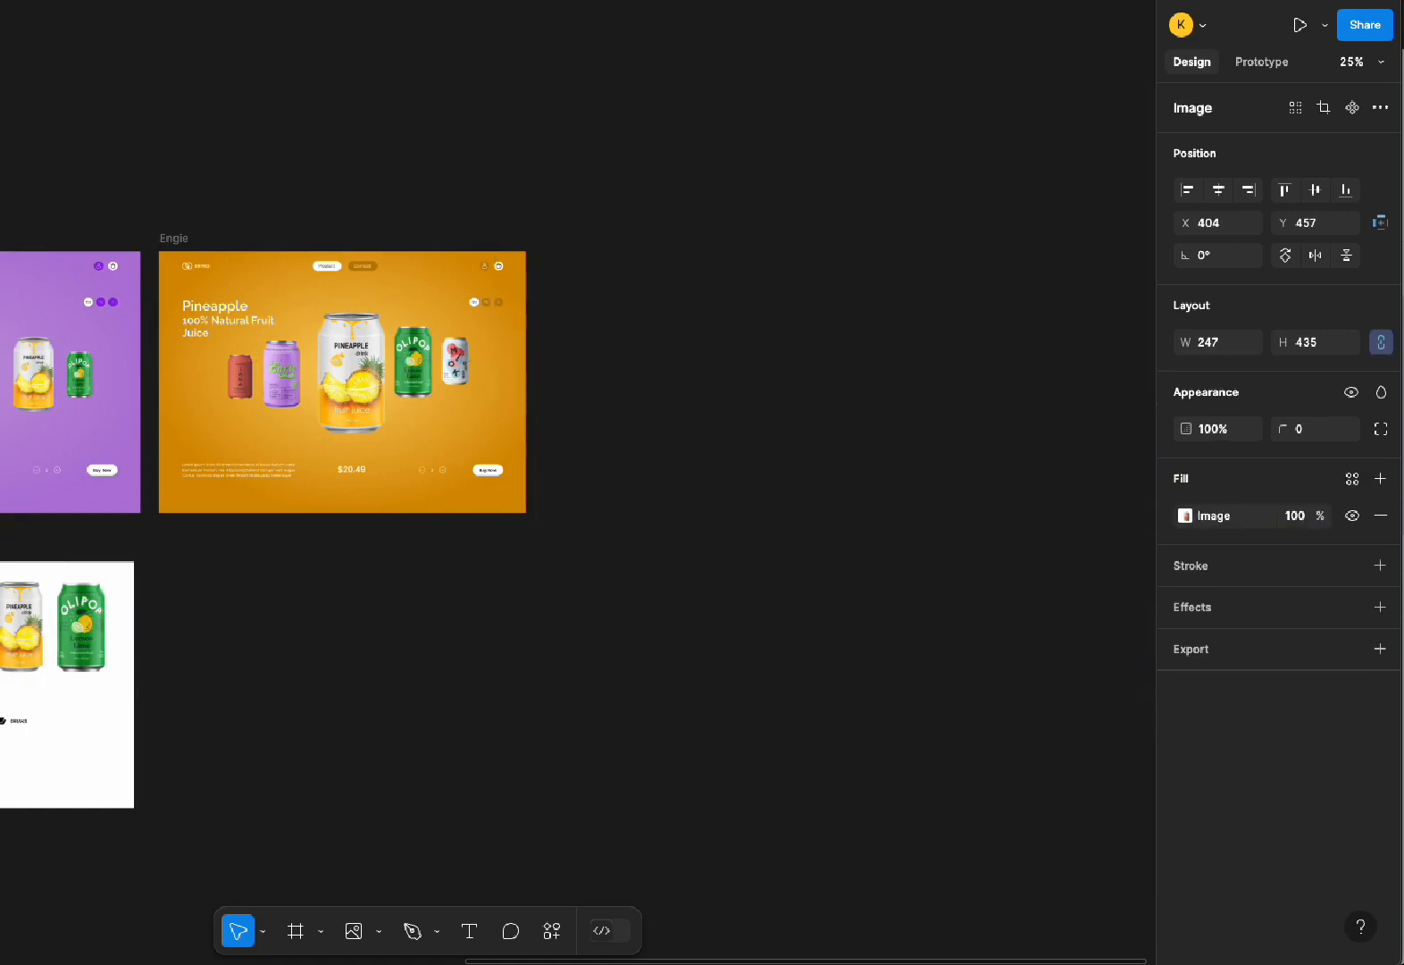
drag(2, 732, 455, 461)
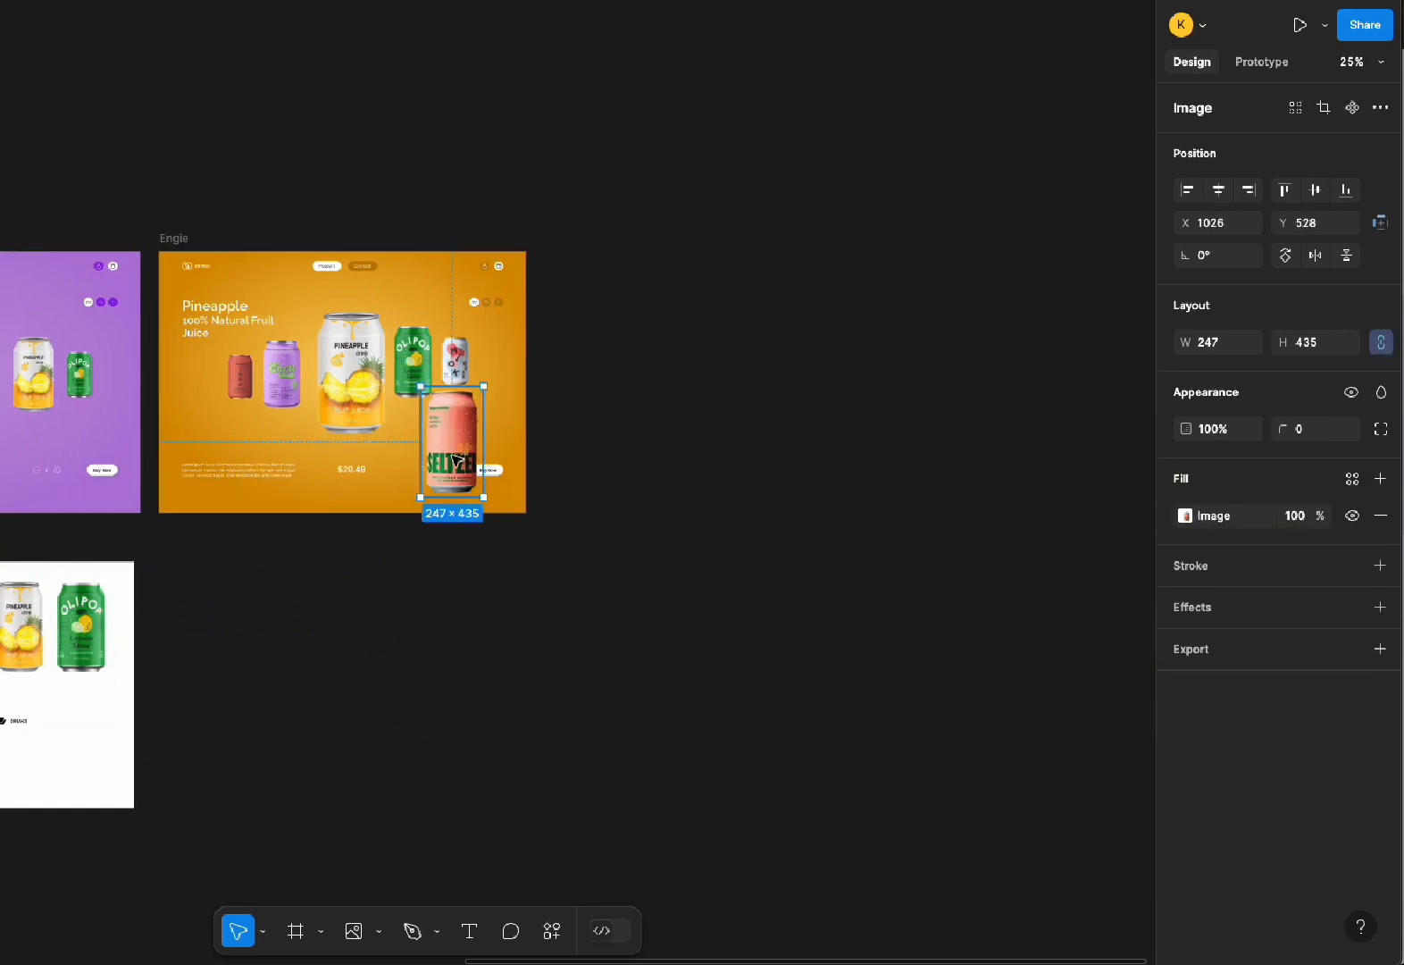
scroll(455, 461, up, 6)
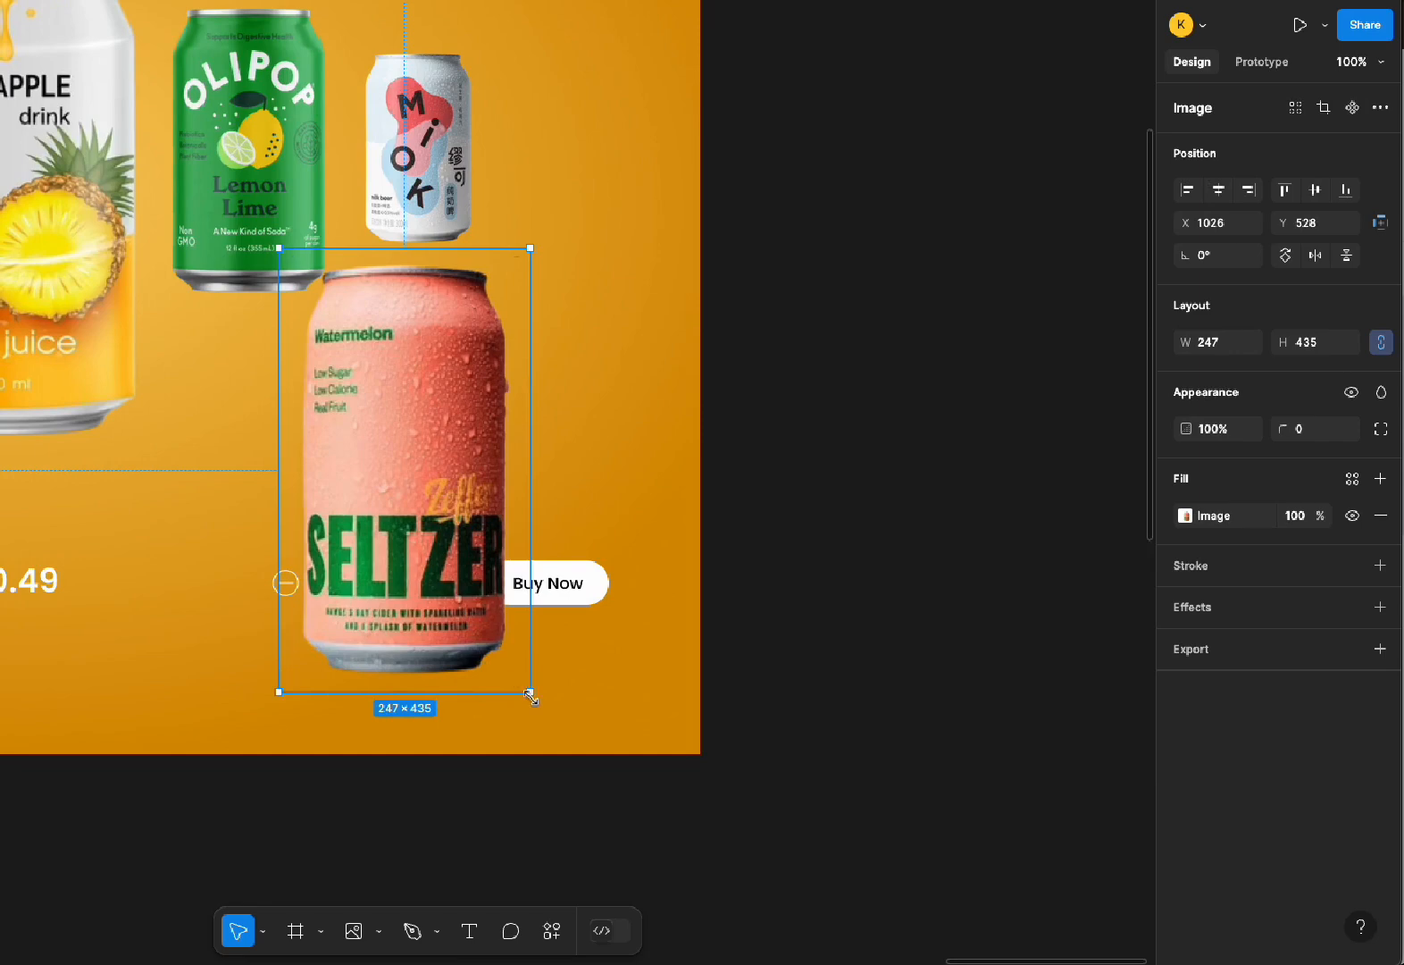
drag(530, 693, 352, 376)
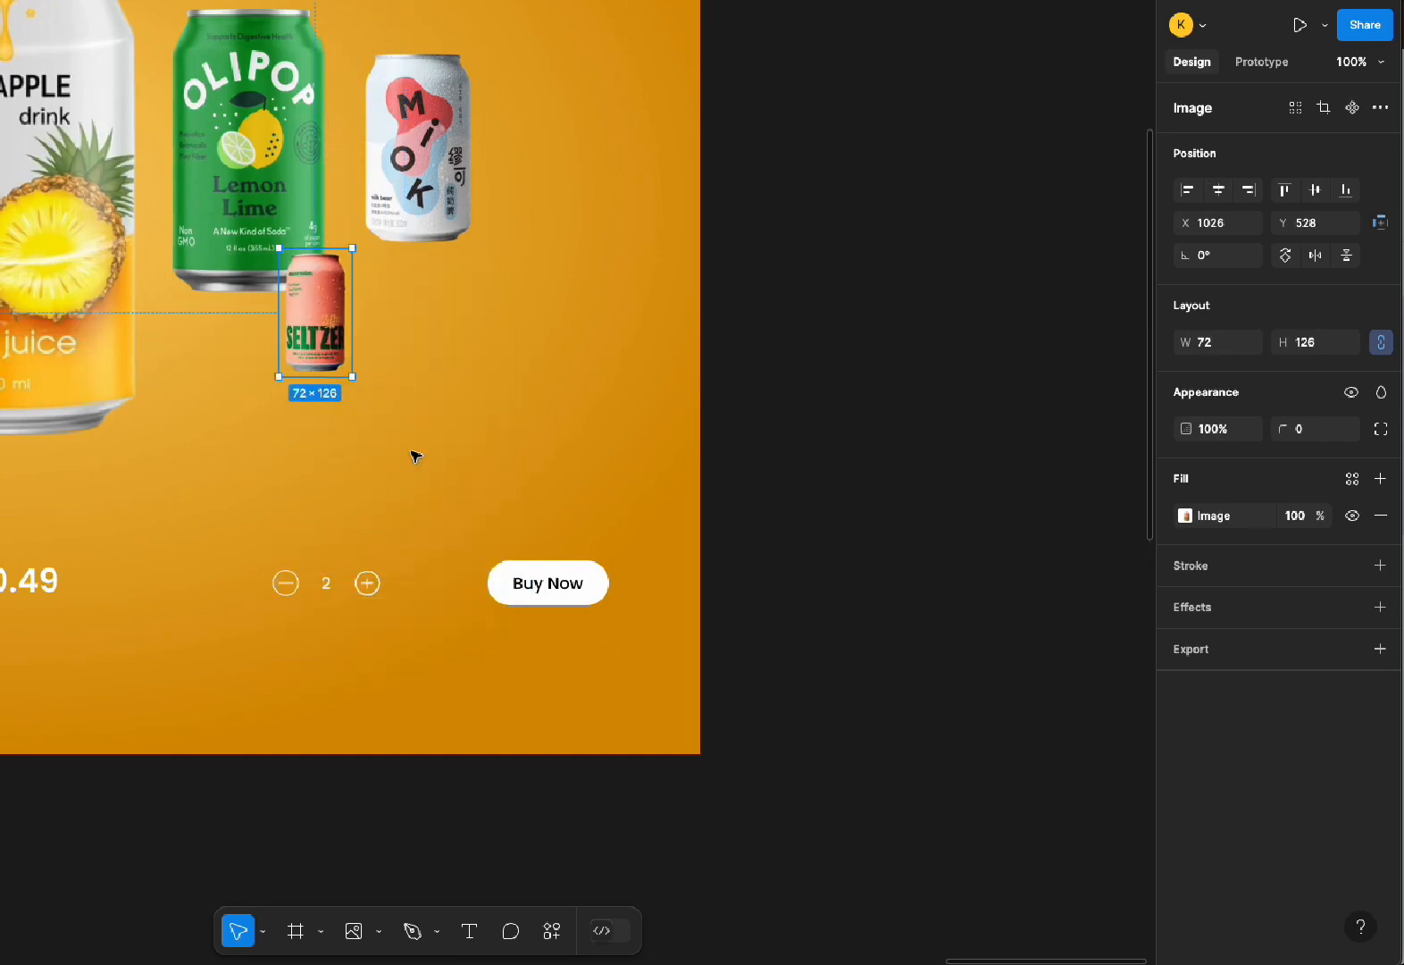
Place the Seltzer can image in the empty frame beyond the Miok can at X 18, Y 12 and set its fill opacity to 0%
scroll(489, 488, down, 3)
drag(373, 438, 502, 356)
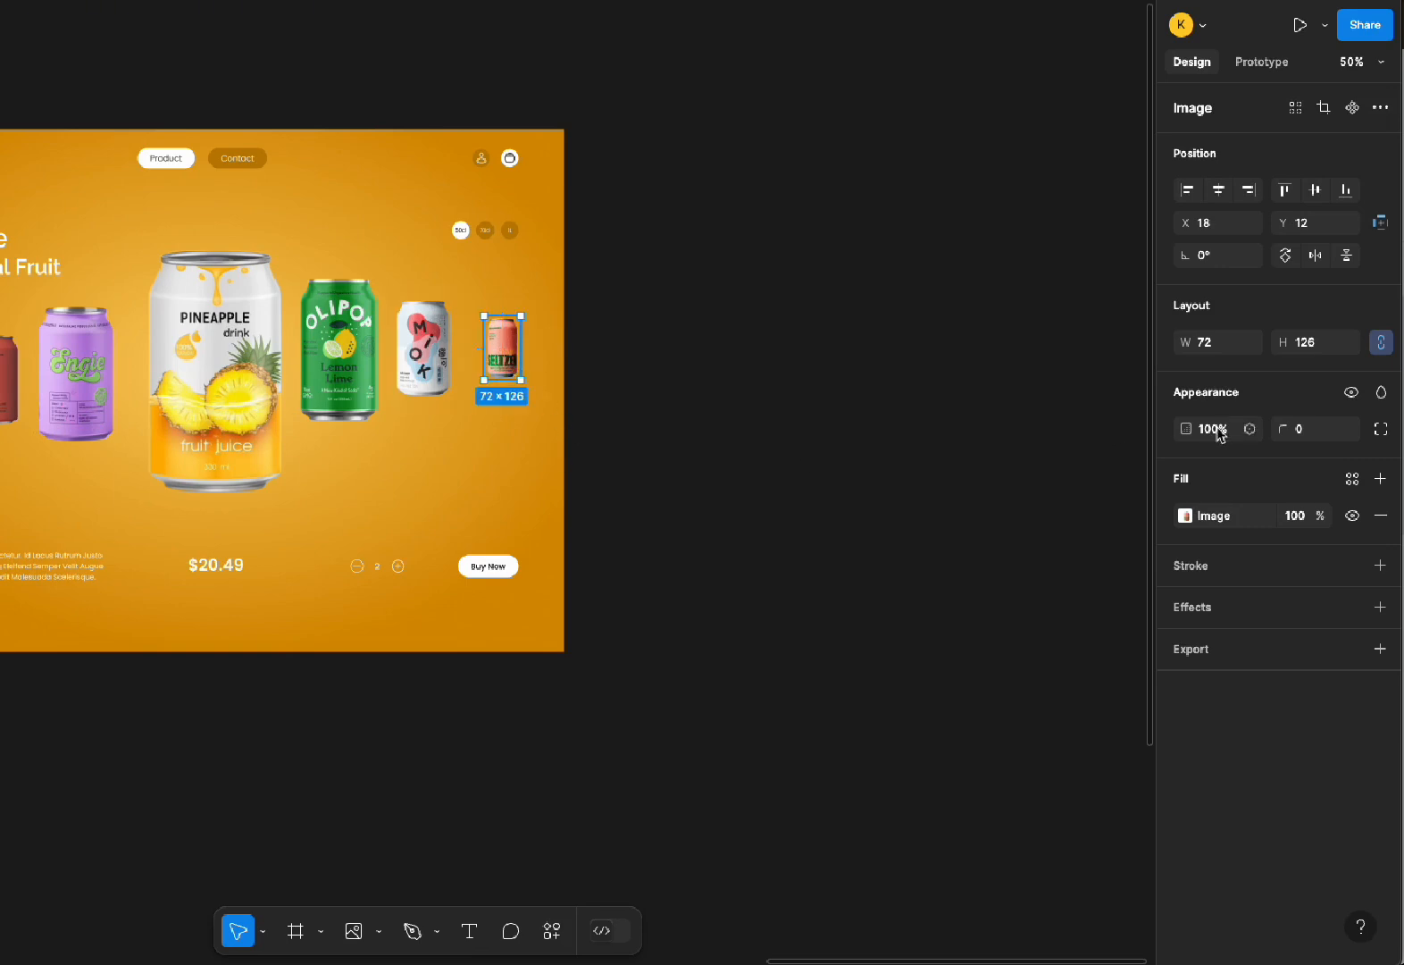
click(1294, 516)
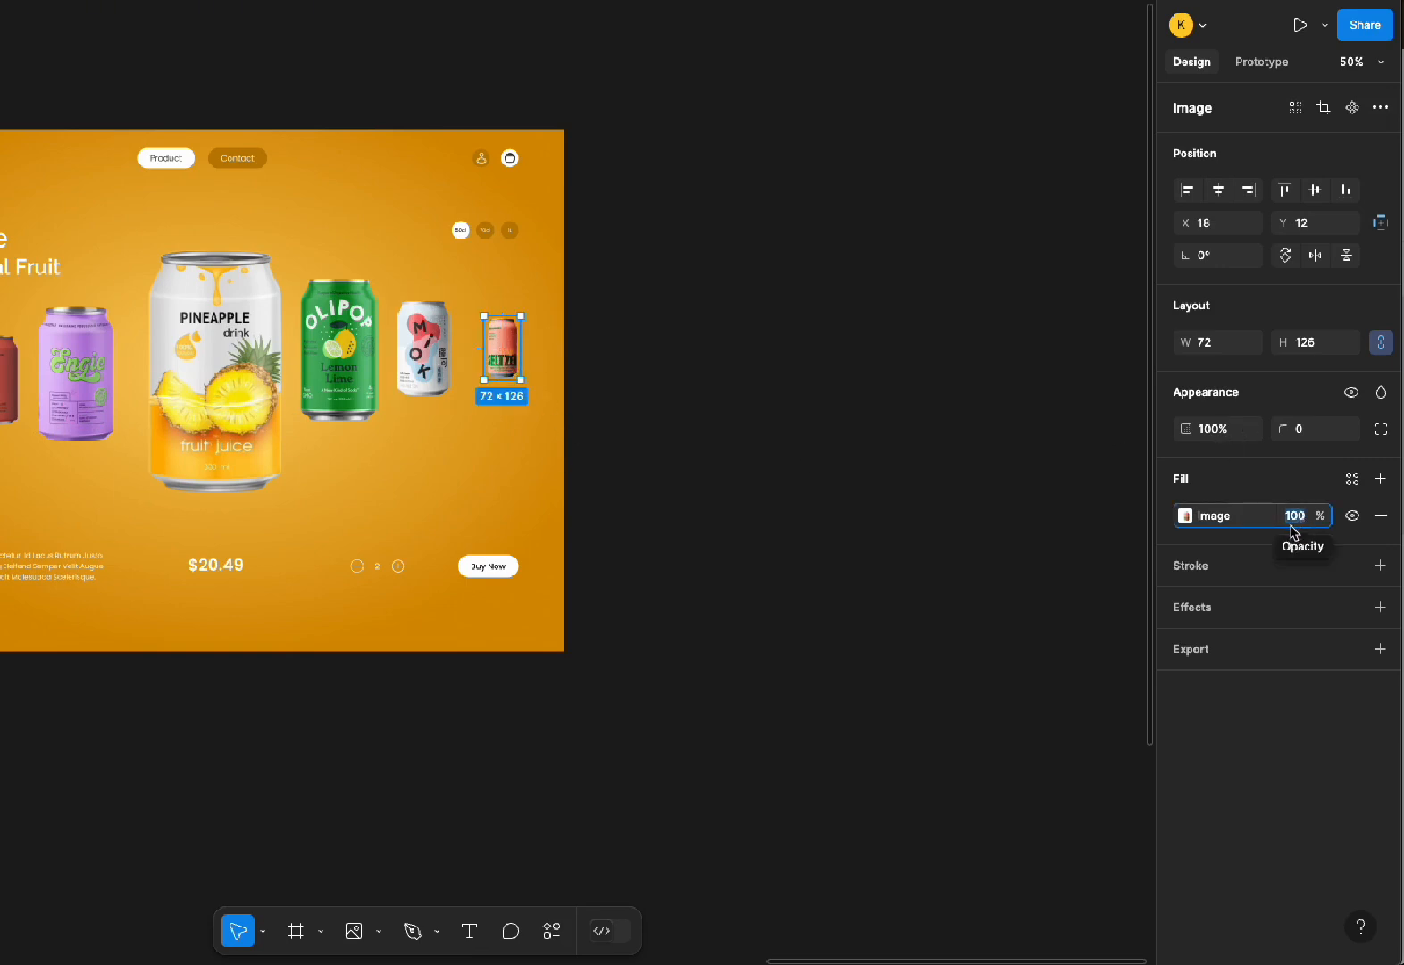
text(0)
click(643, 452)
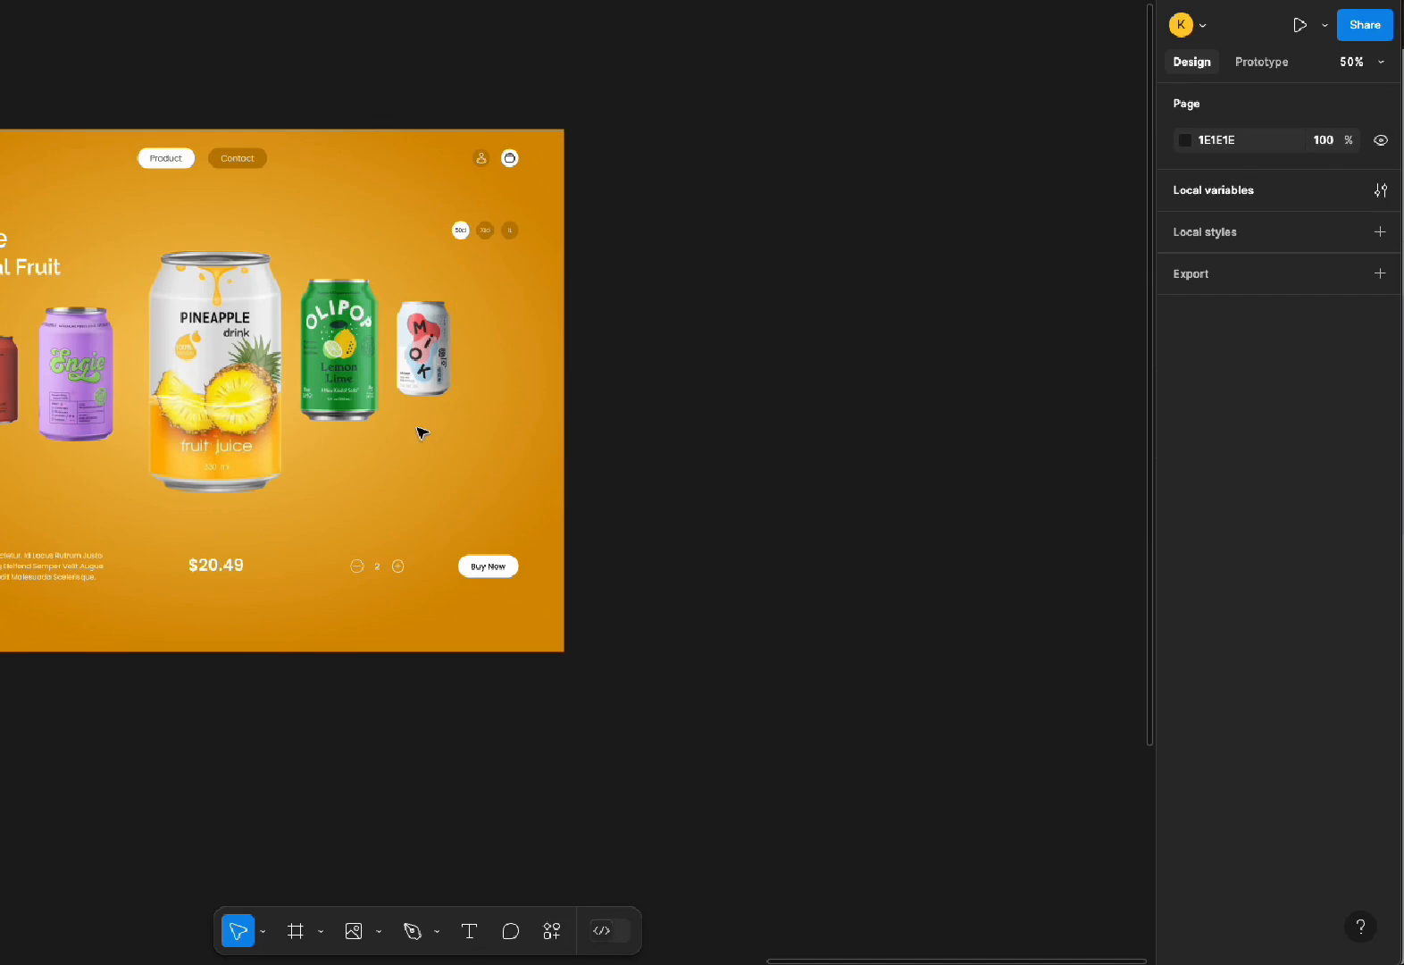
Combine all seven can frames on the orange page into a horizontal auto layout and move it to X 129, Y 231
drag(289, 279, 580, 225)
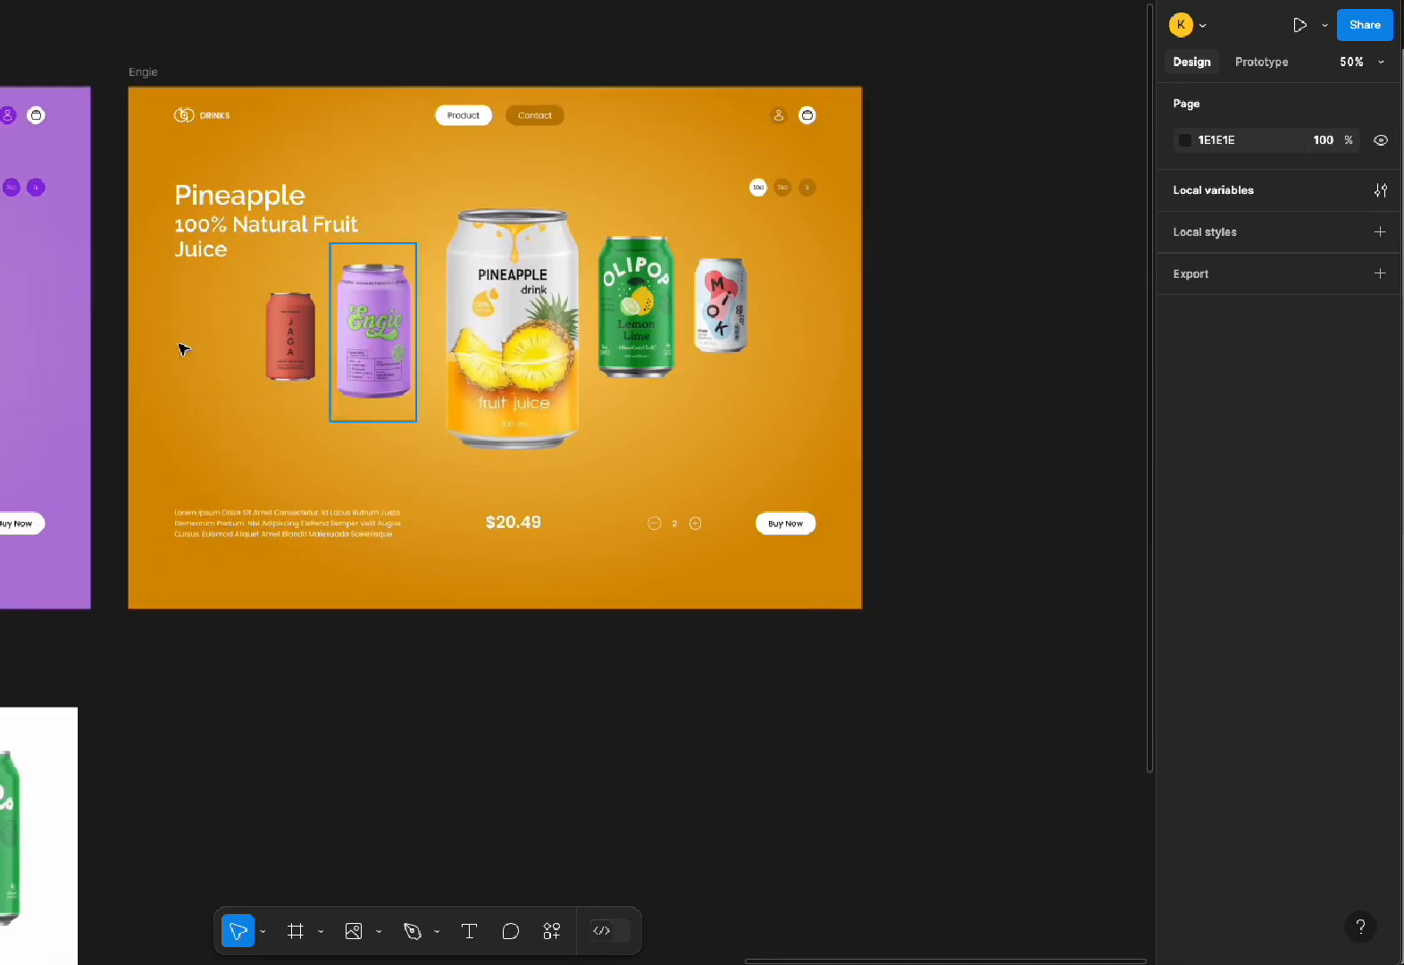
click(232, 341)
shift+click(290, 337)
shift+click(373, 333)
shift+click(513, 330)
shift+click(638, 324)
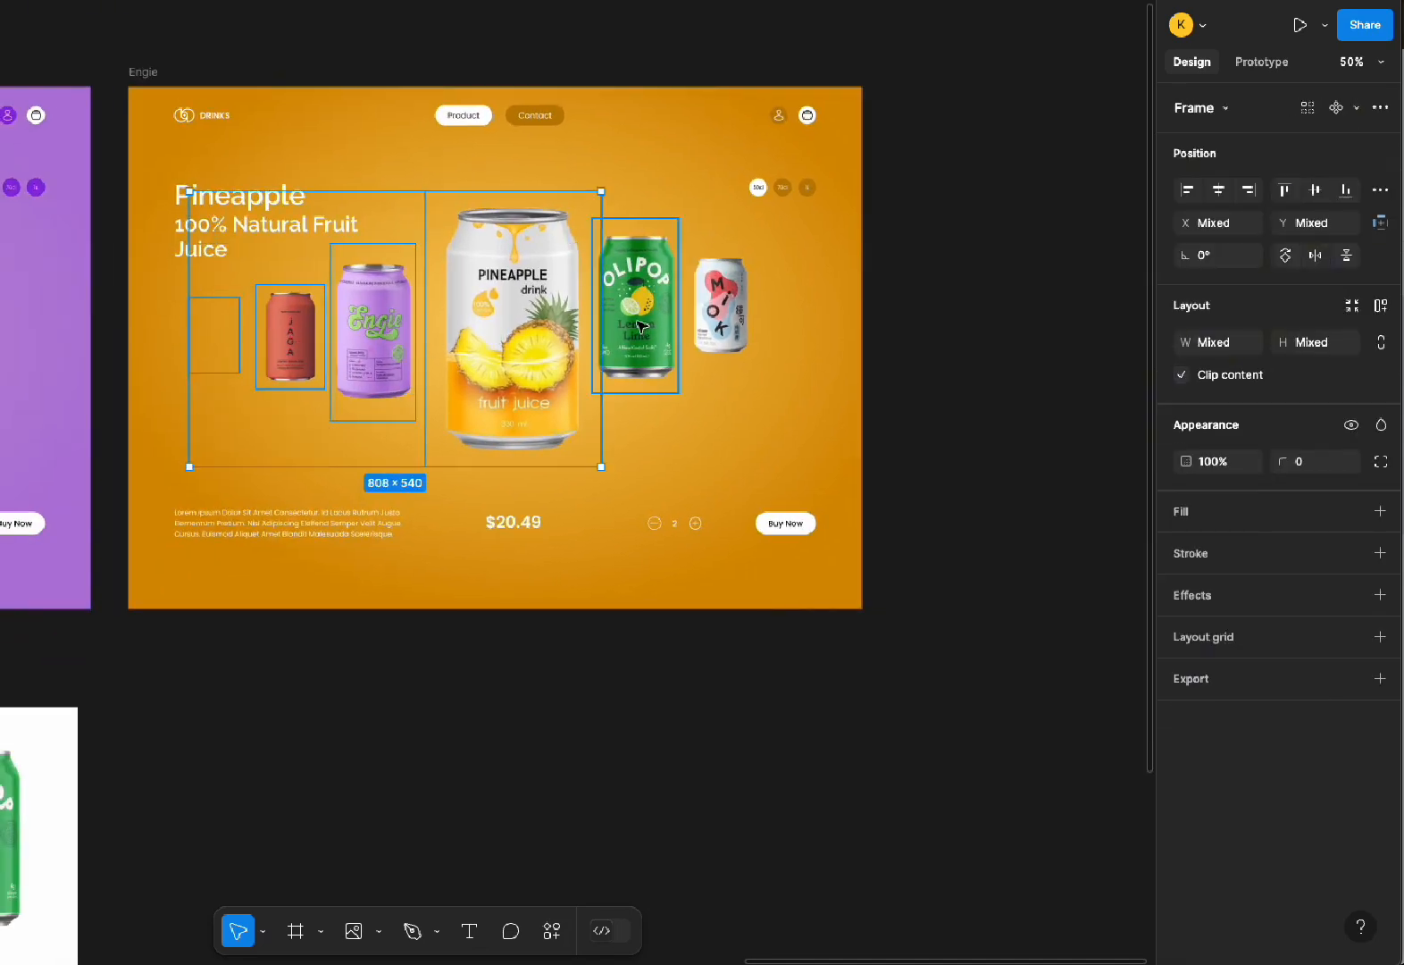
shift+click(745, 326)
shift+click(805, 317)
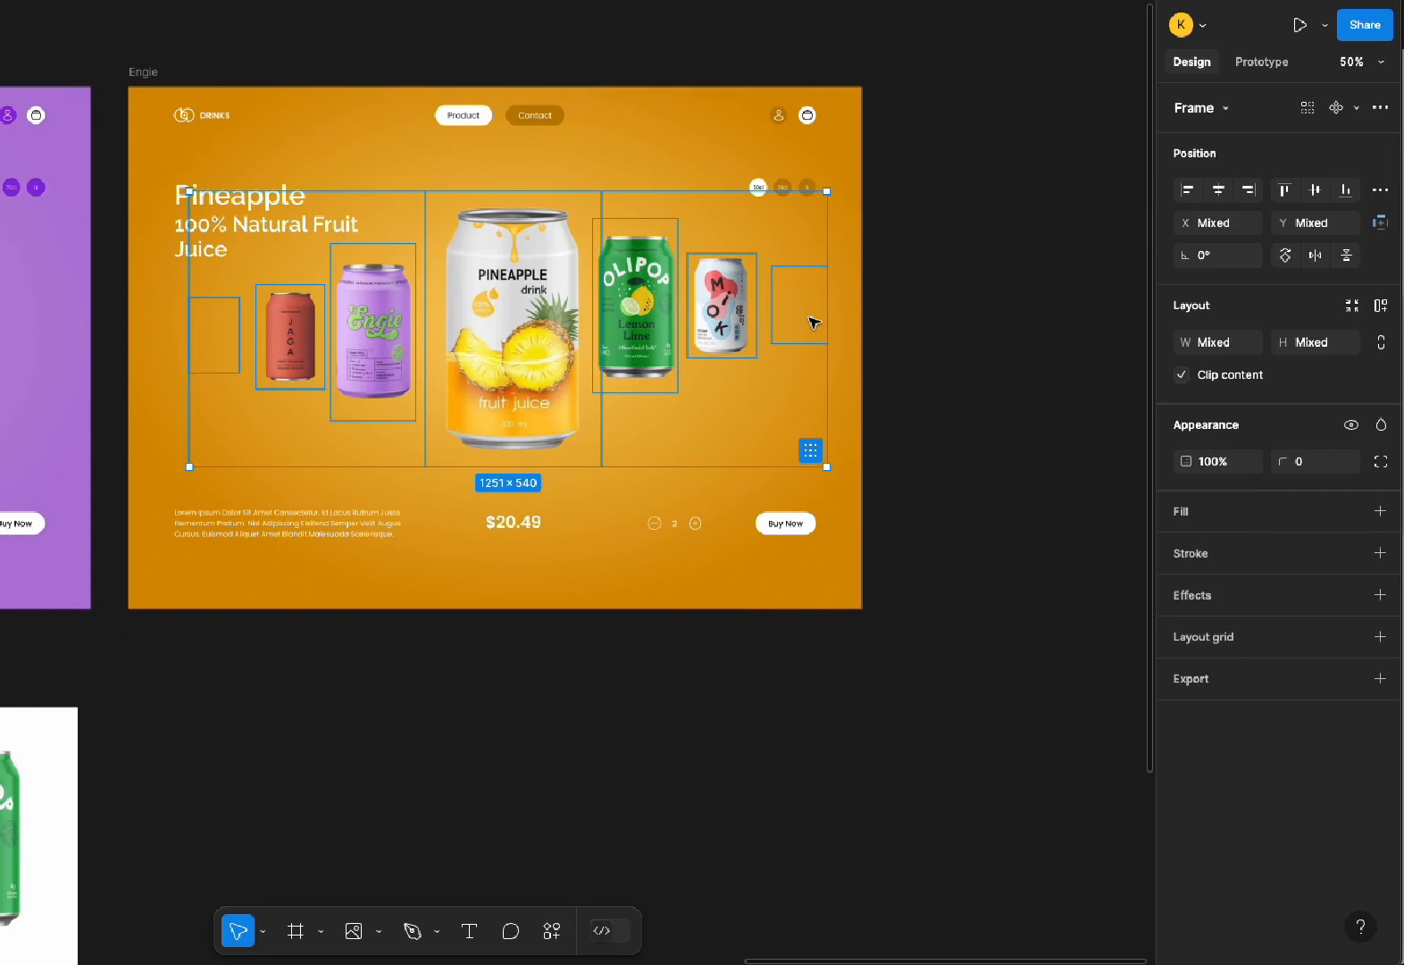
key(shift+a)
drag(541, 277, 541, 289)
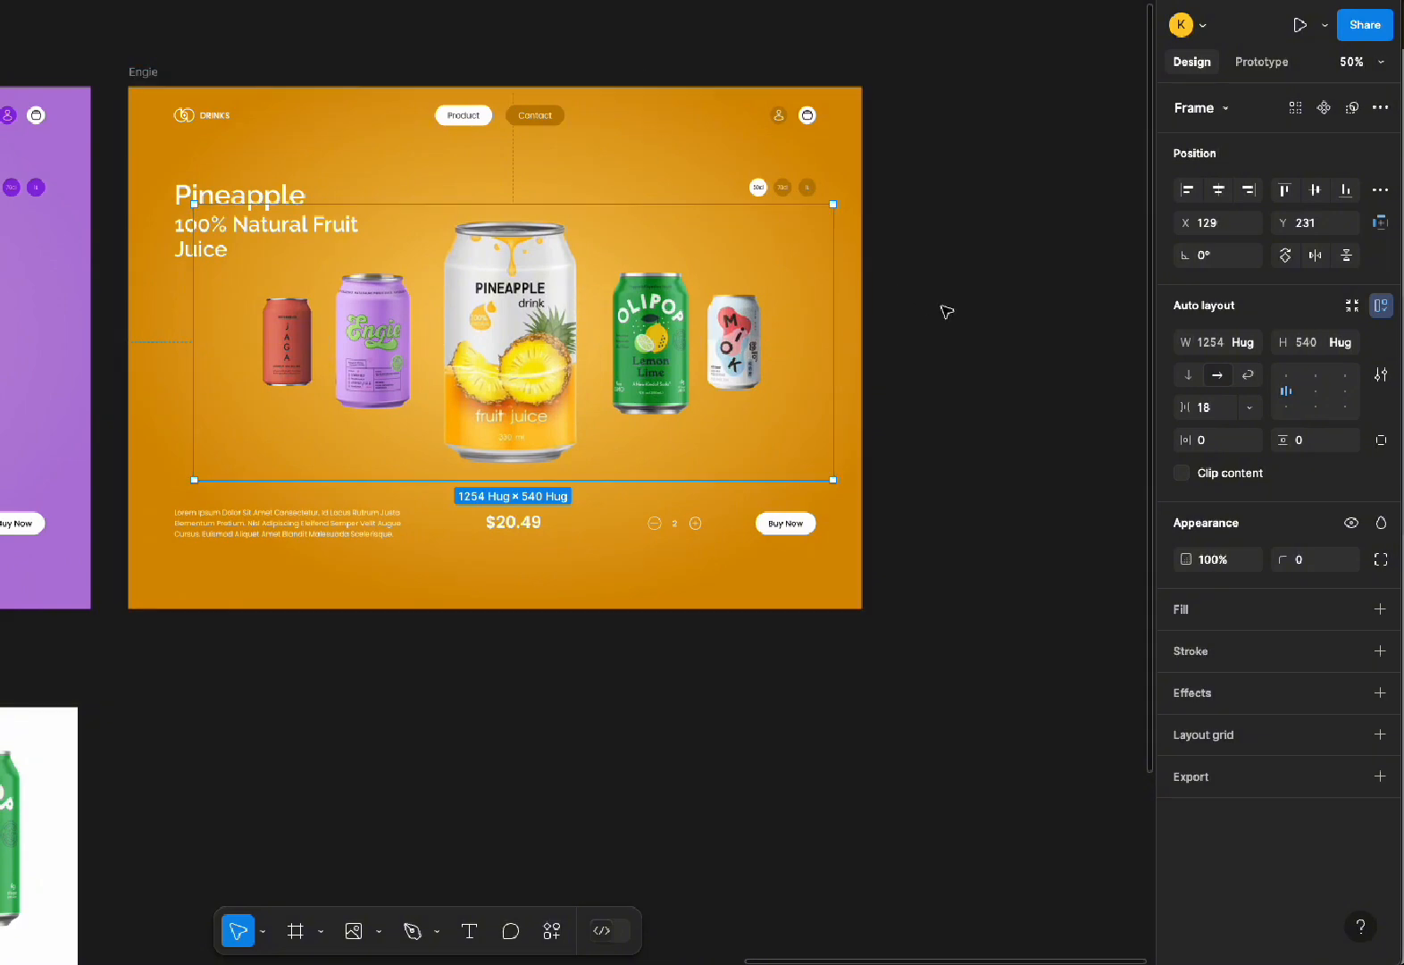
Ungroup the auto layout that holds the seven can frames on the orange page
click(946, 312)
click(569, 340)
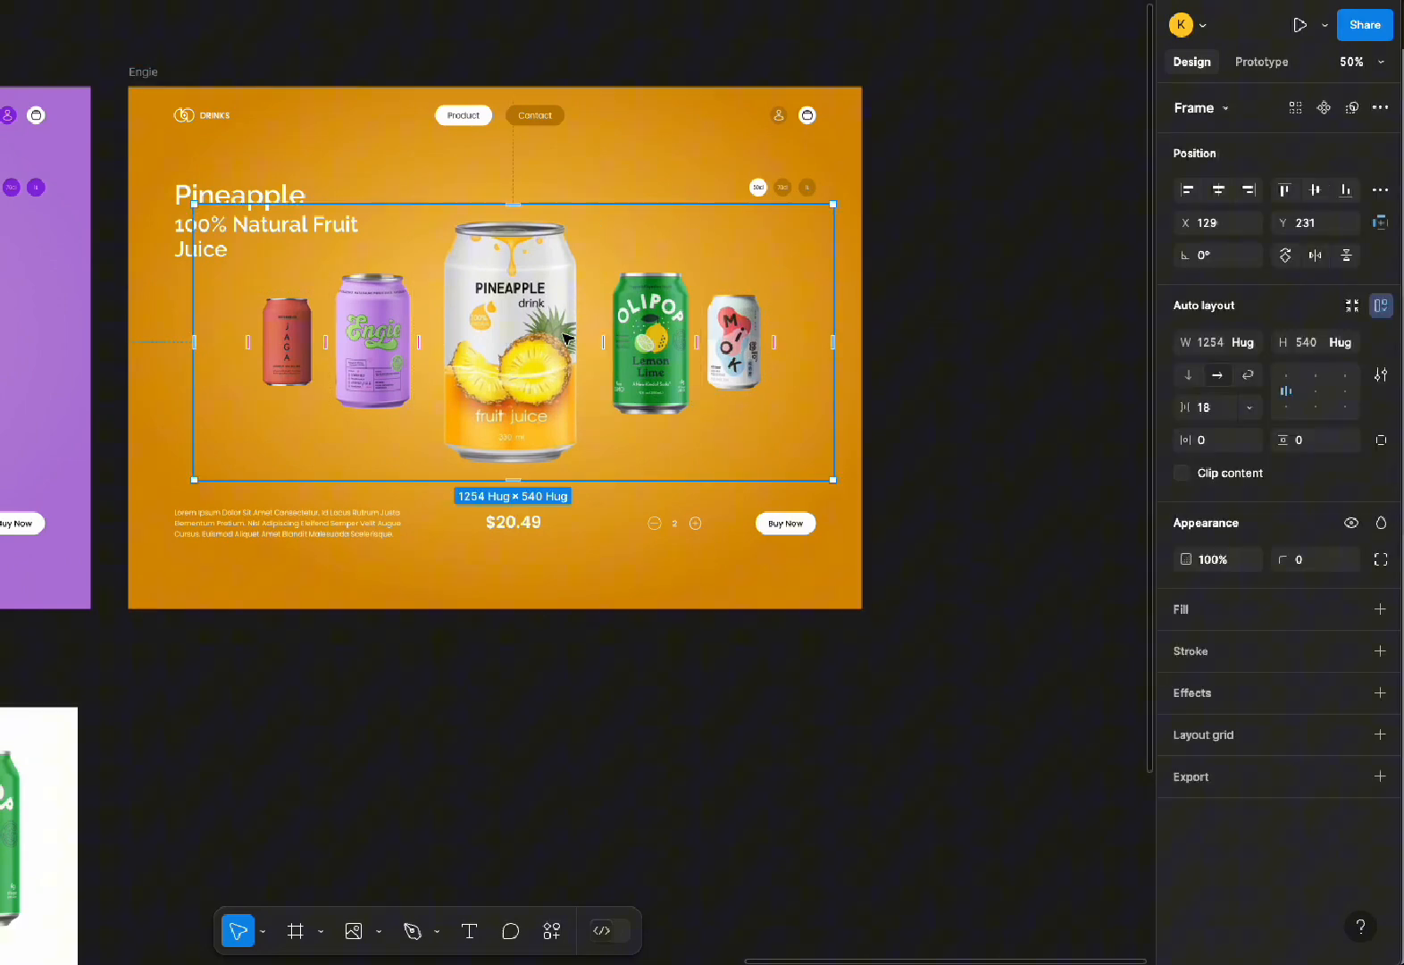
click(896, 352)
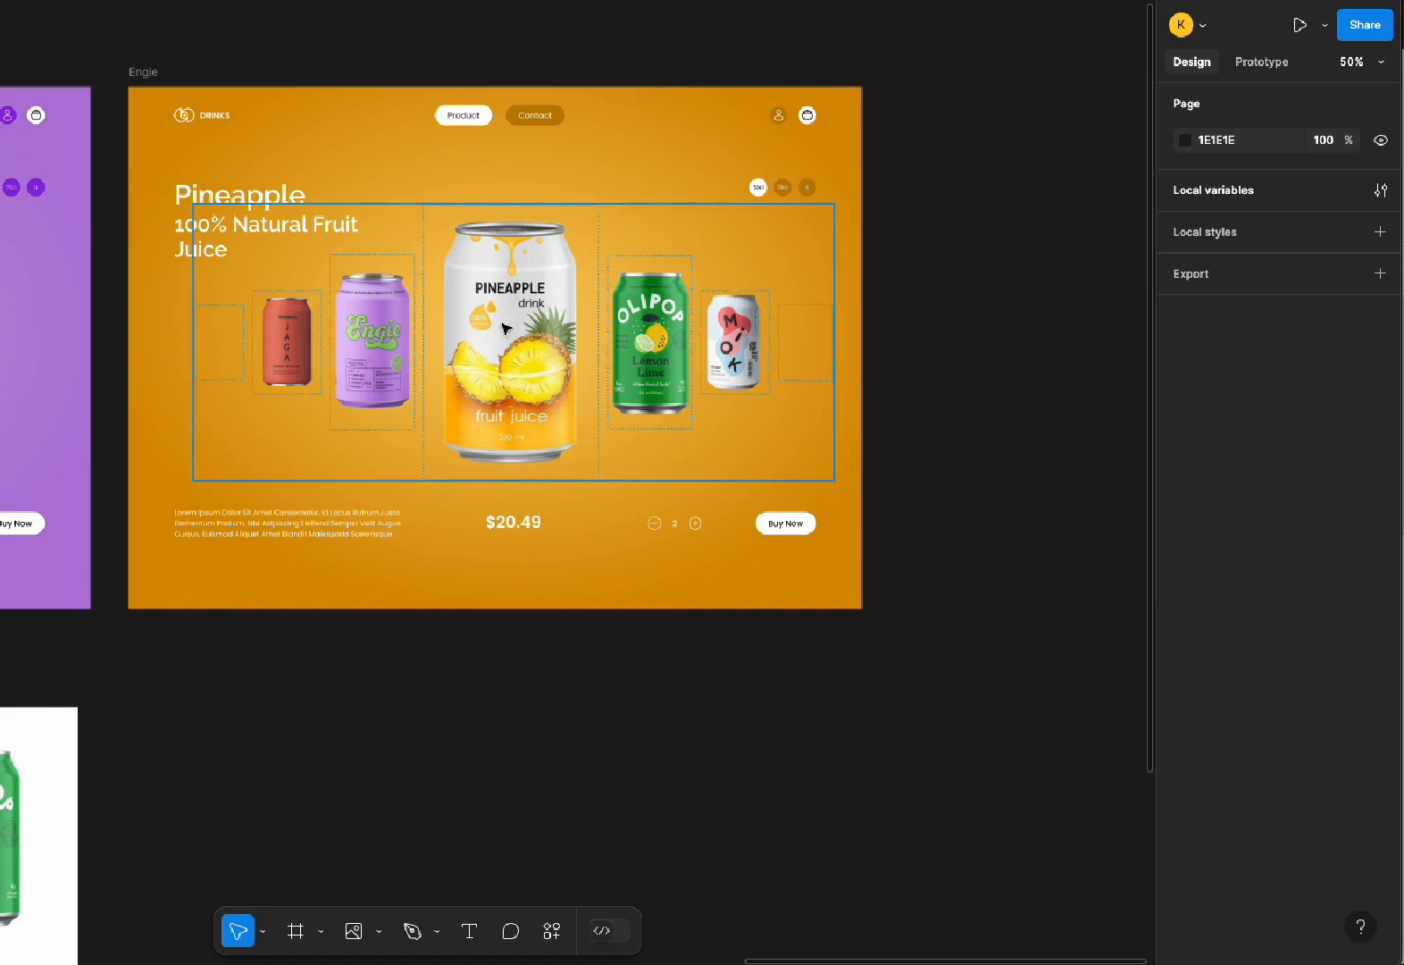
click(545, 323)
right_click(546, 323)
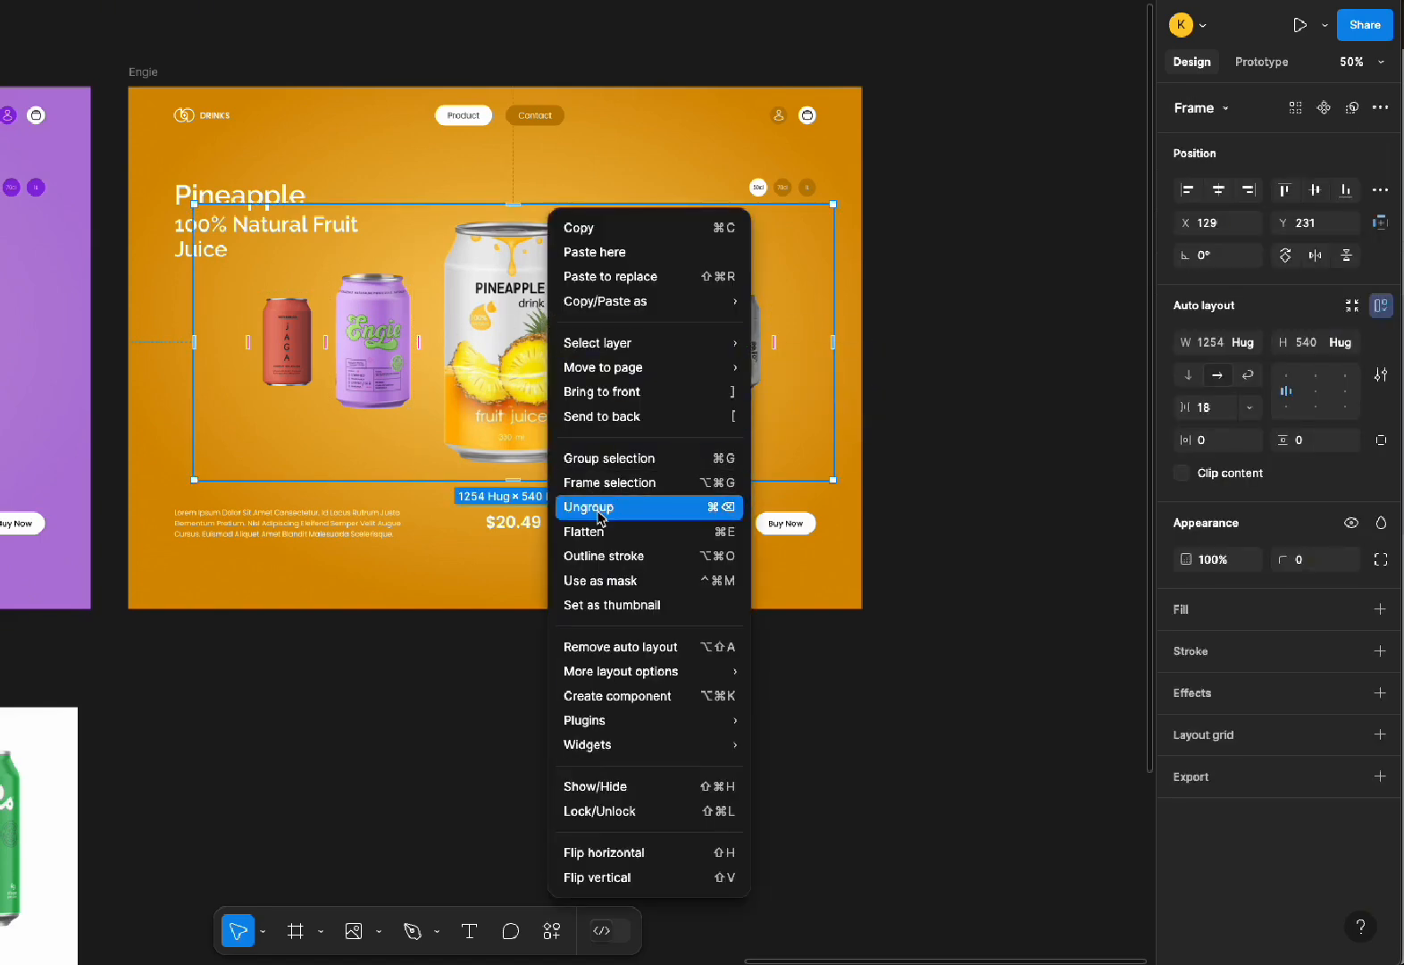
click(597, 507)
click(901, 387)
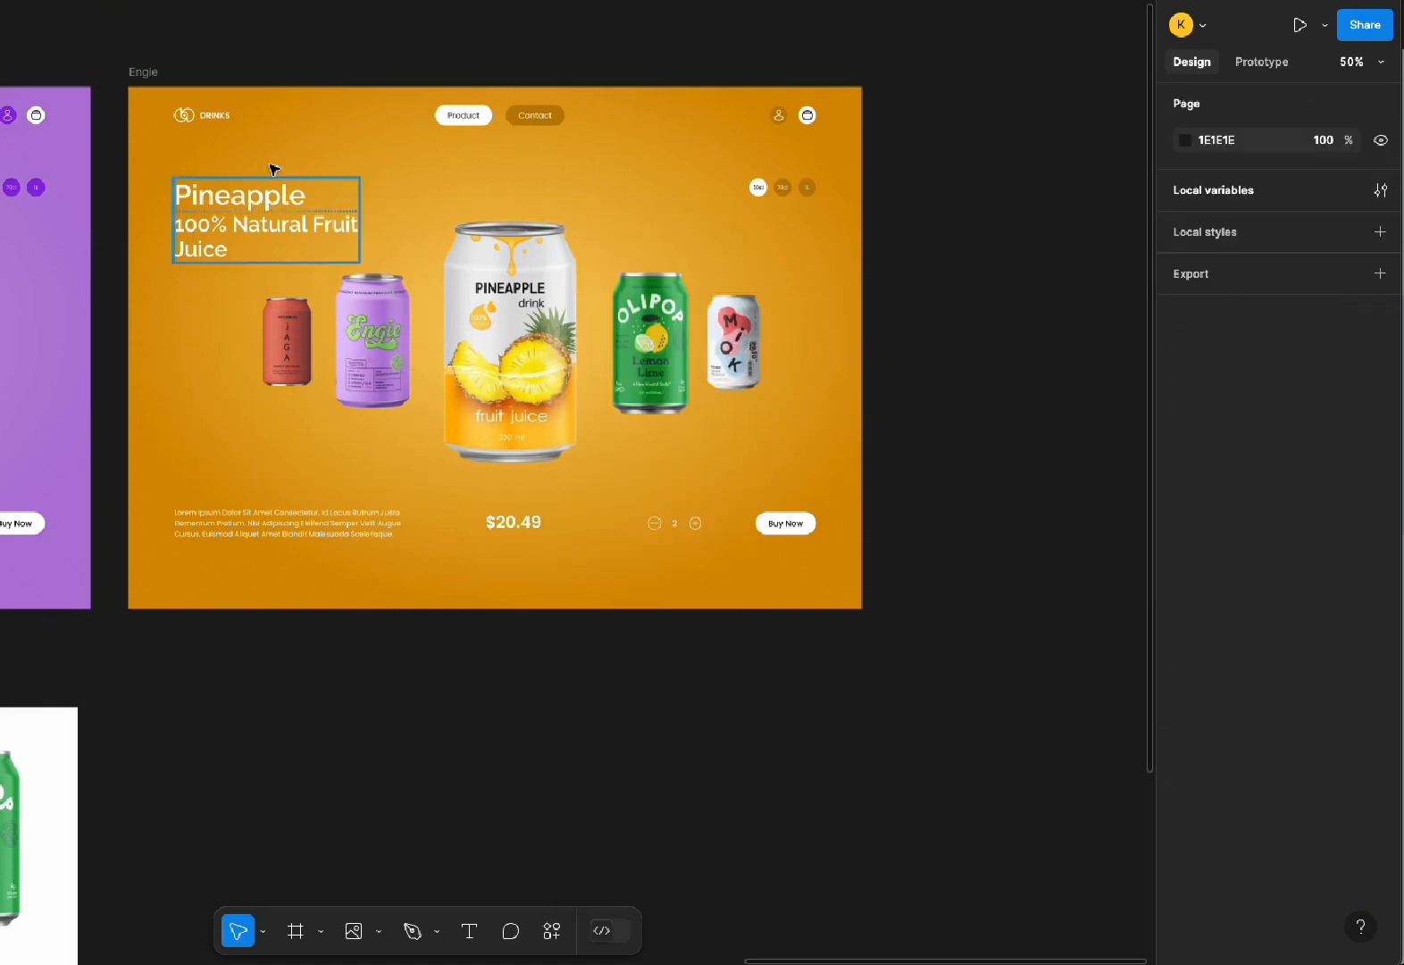
Duplicate the orange Pineapple page and place the copy beside it at about X 8771, Y -2467
click(143, 73)
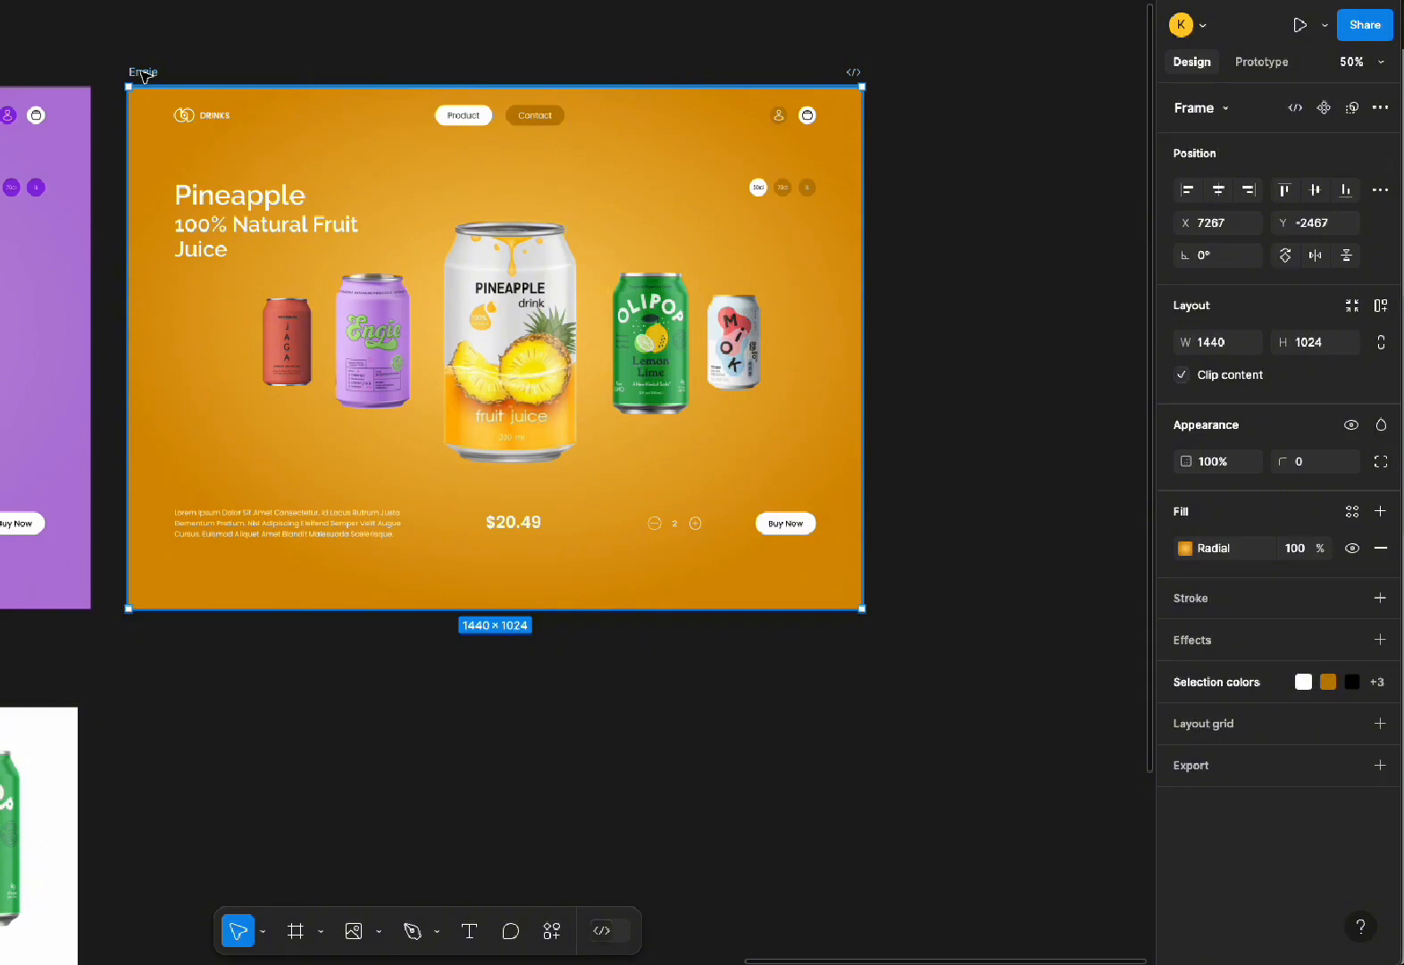
drag(143, 72, 1041, 58)
drag(1137, 60, 342, 74)
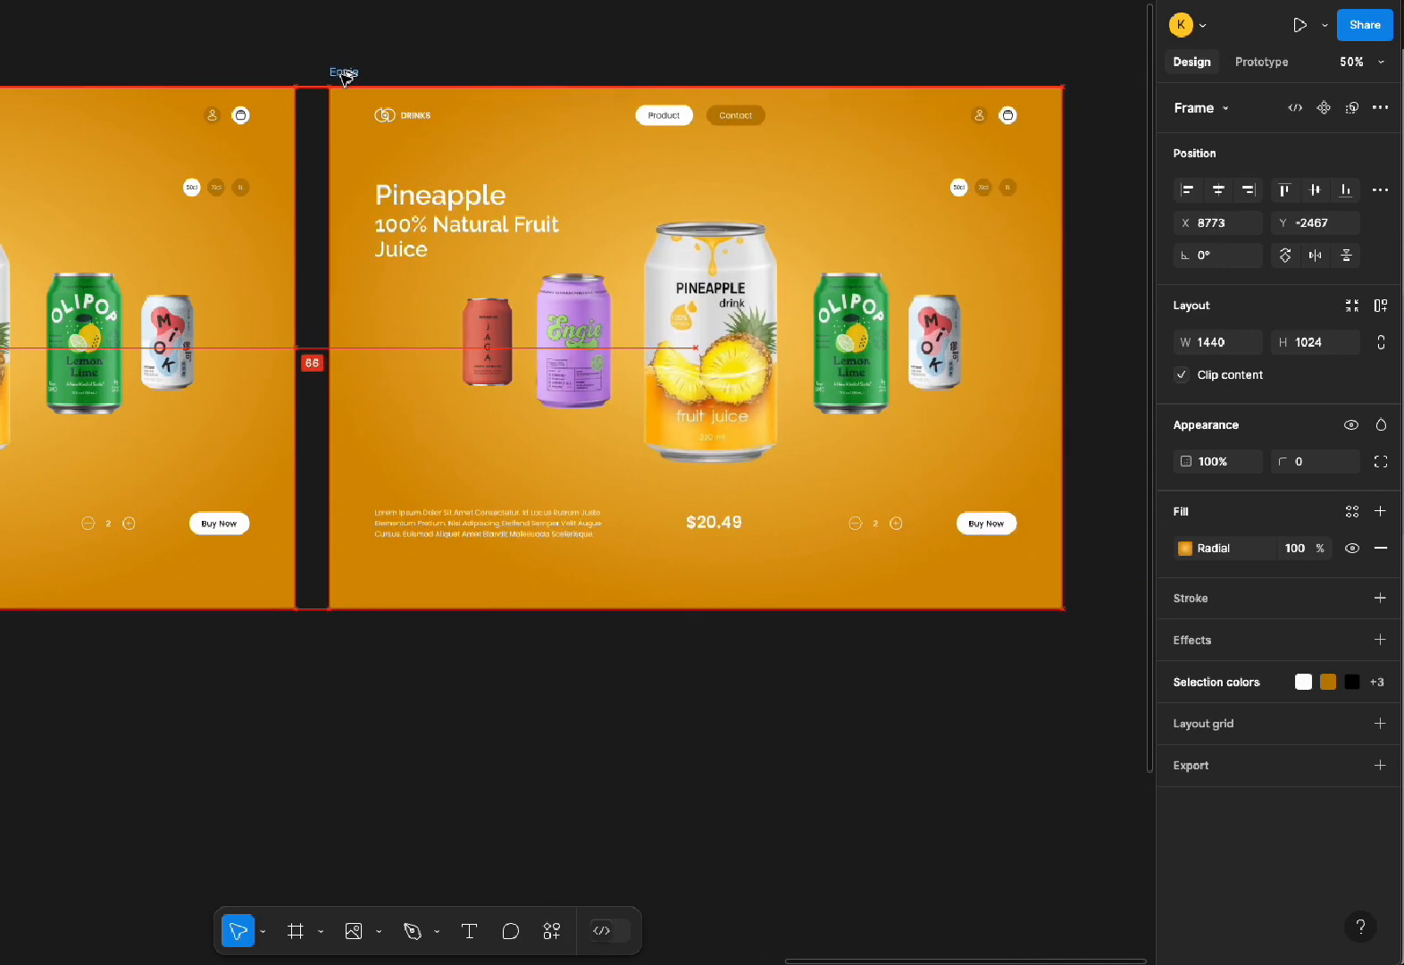
Change the duplicated page's radial gradient to green, with stops 22993B at 0% and 45AF5E at 100%
click(1186, 548)
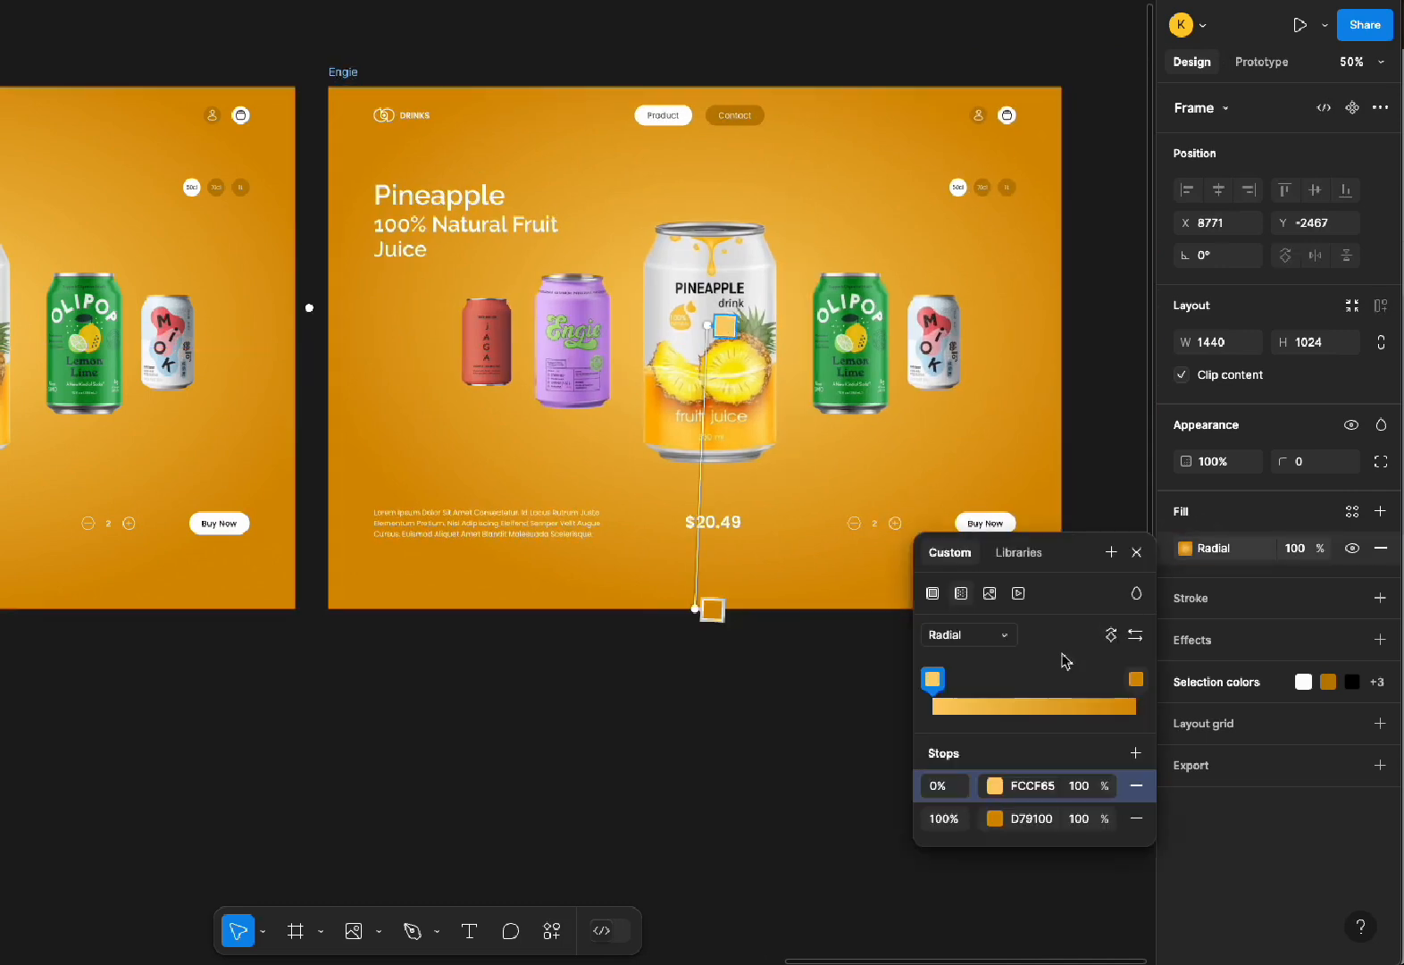
click(1054, 791)
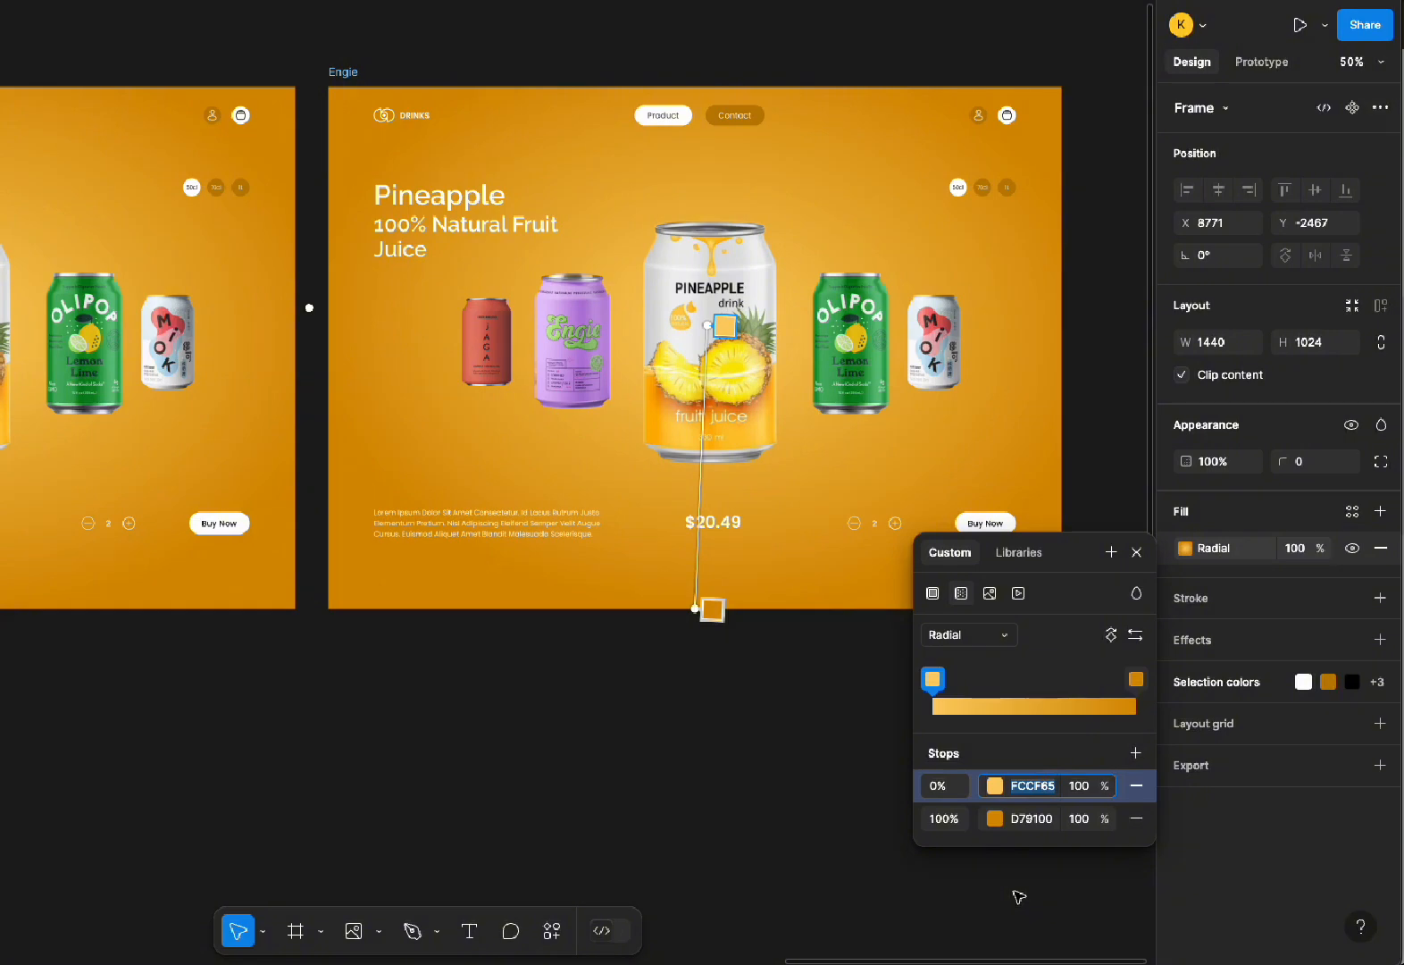
text(22993b)
click(1041, 820)
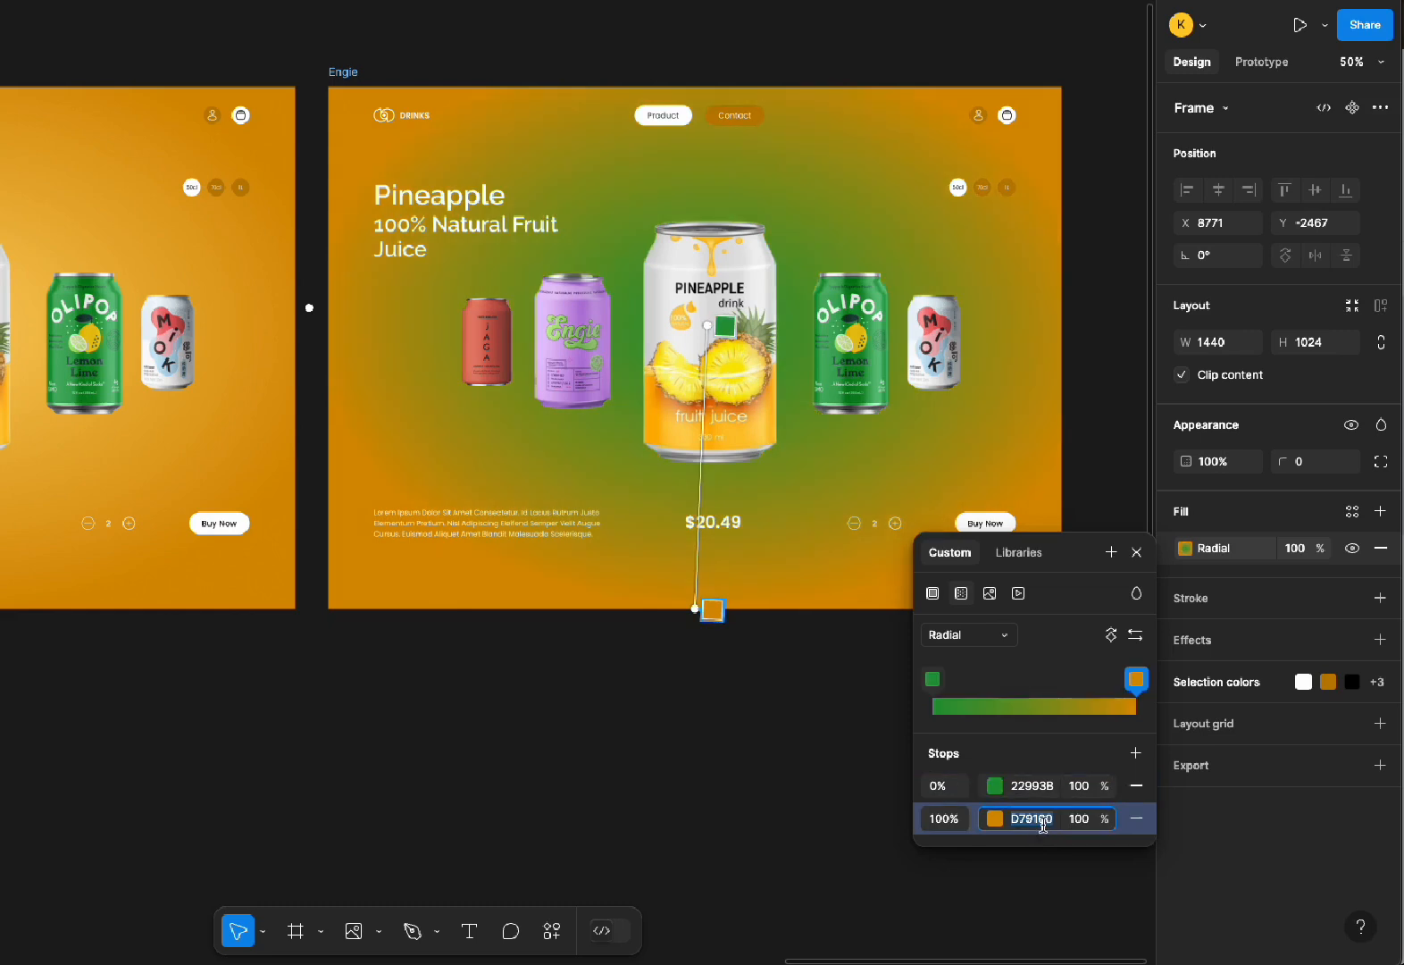
text(45af5e)
key(Return)
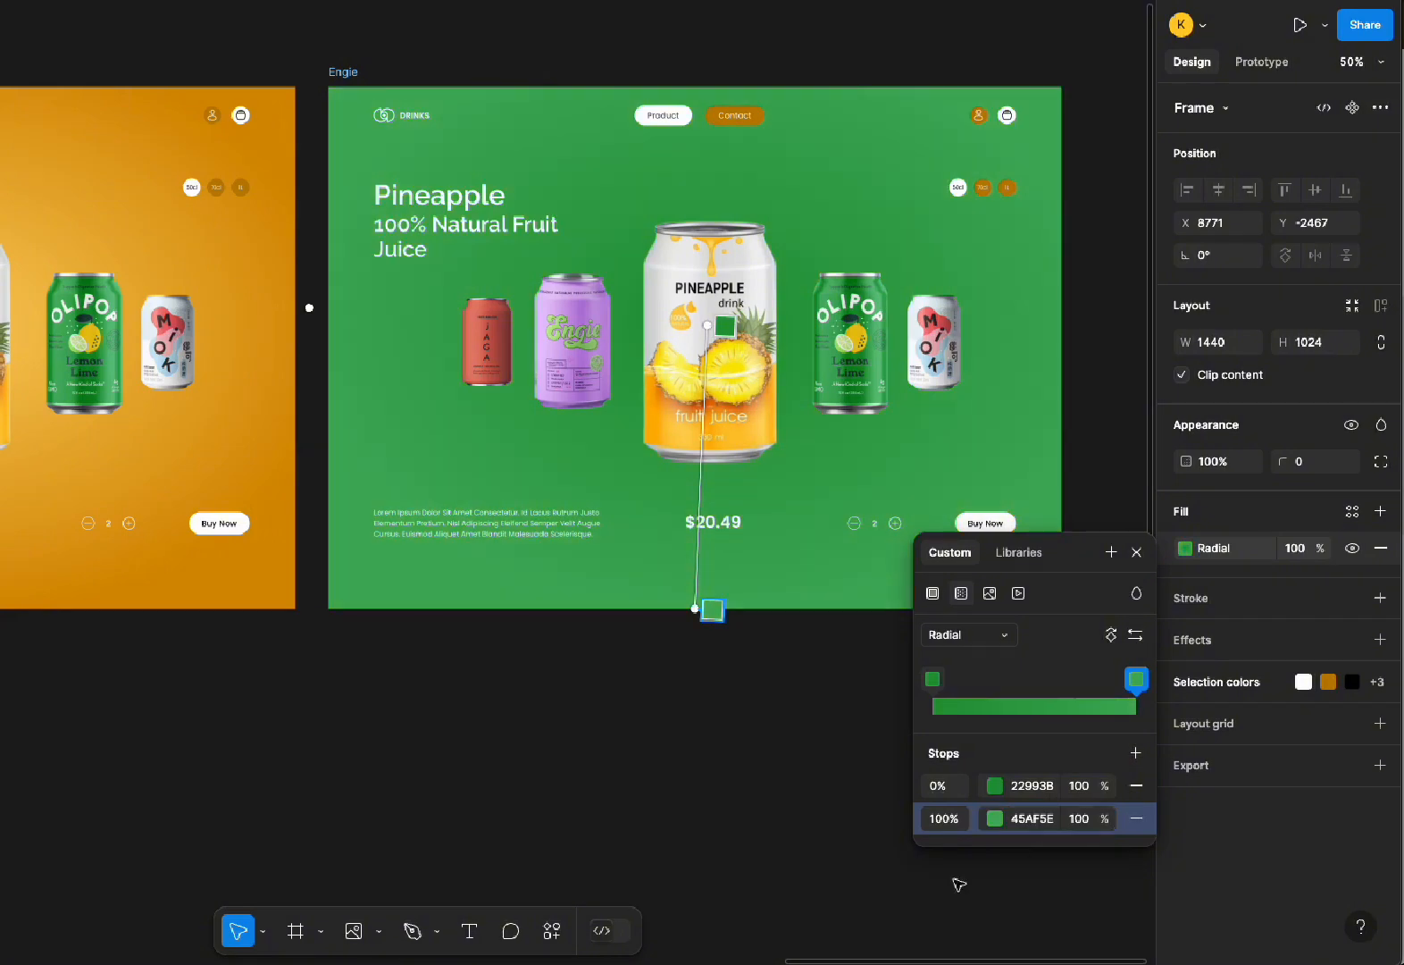
key(Escape)
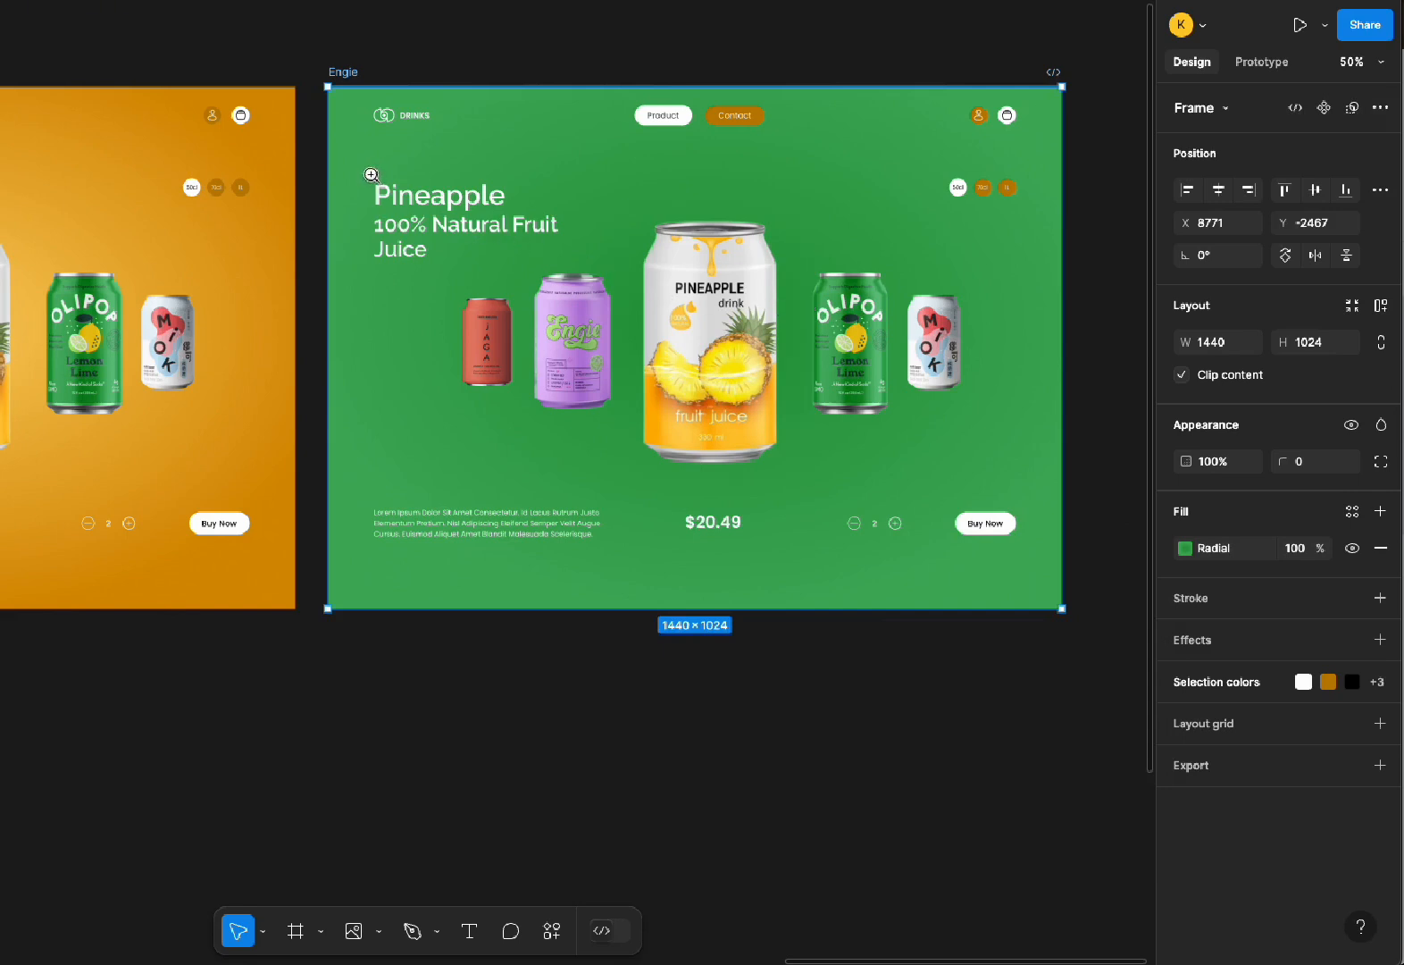
Resize the Jaga can's frame on the green page to 97 × 147, matching the outermost empty-looking frame beside it
key(z)
drag(371, 176, 1027, 534)
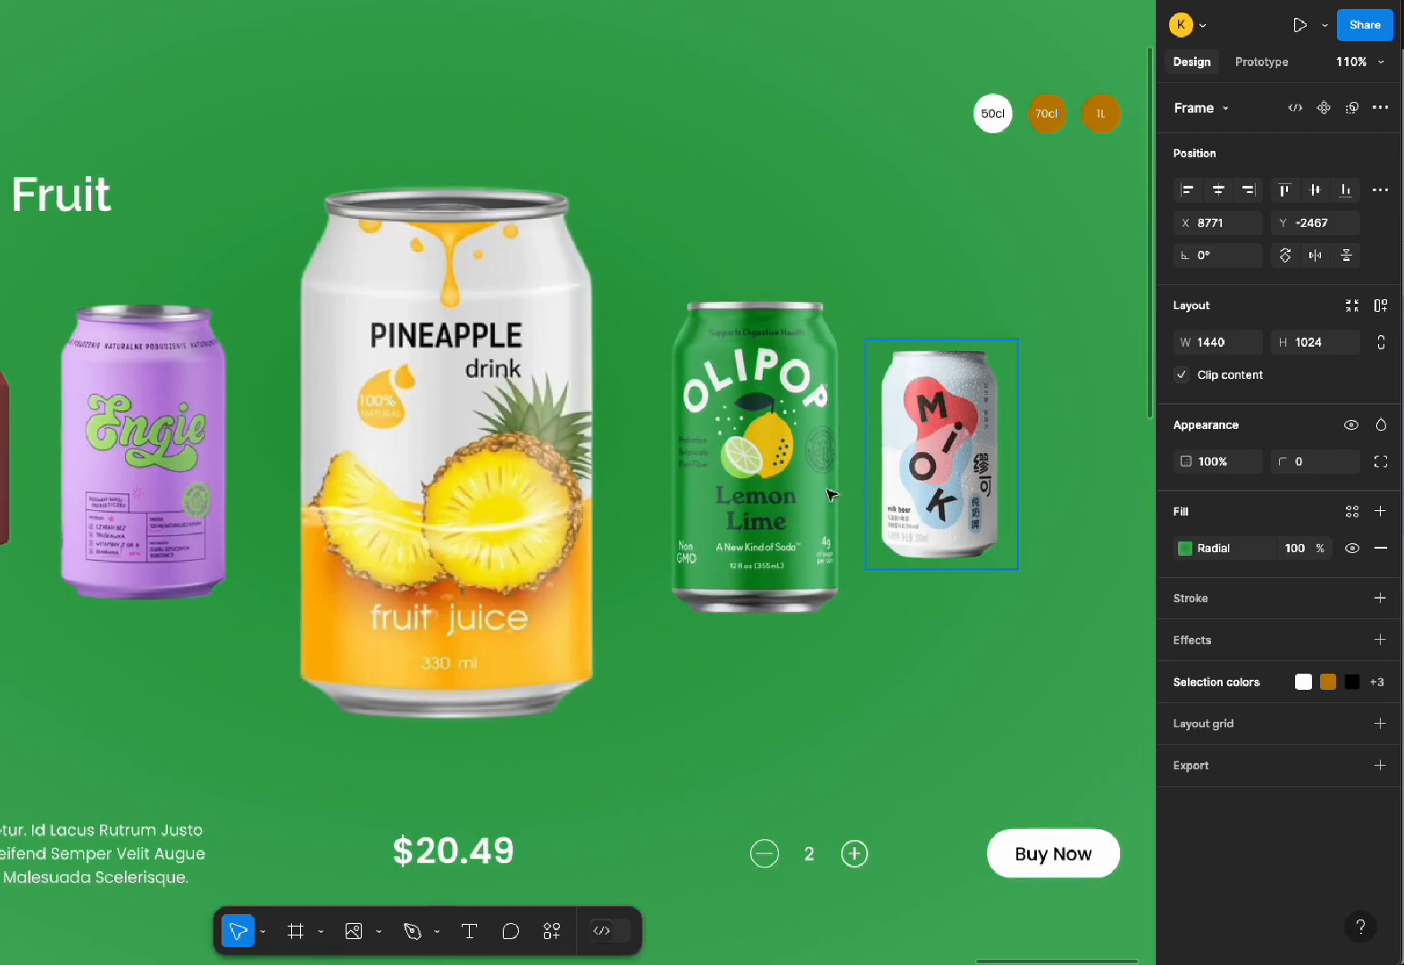
key(ctrl+minus)
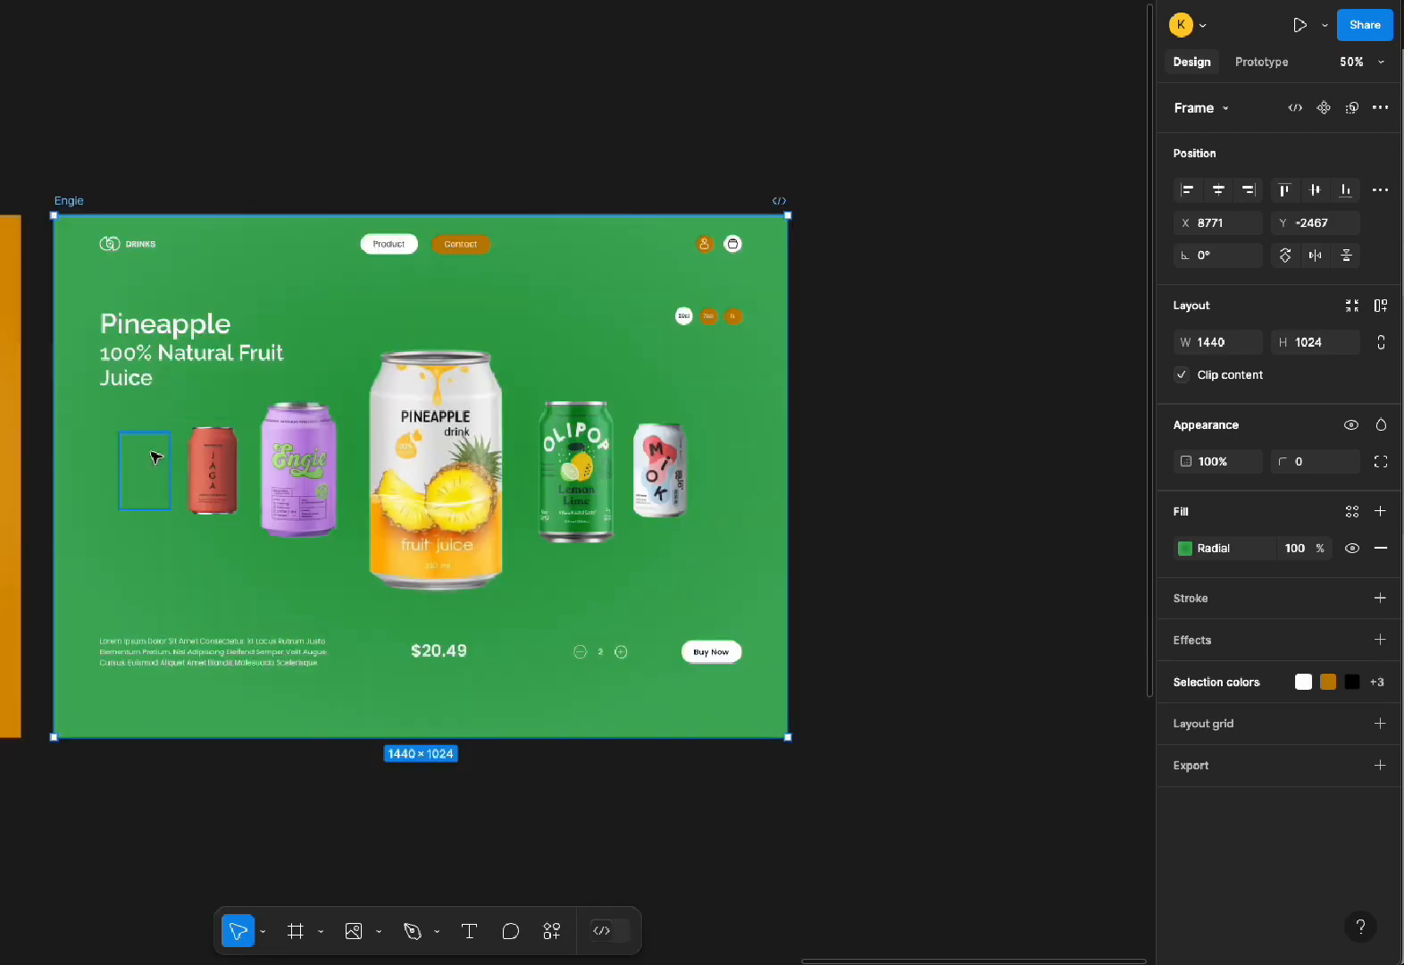
click(147, 472)
key(z)
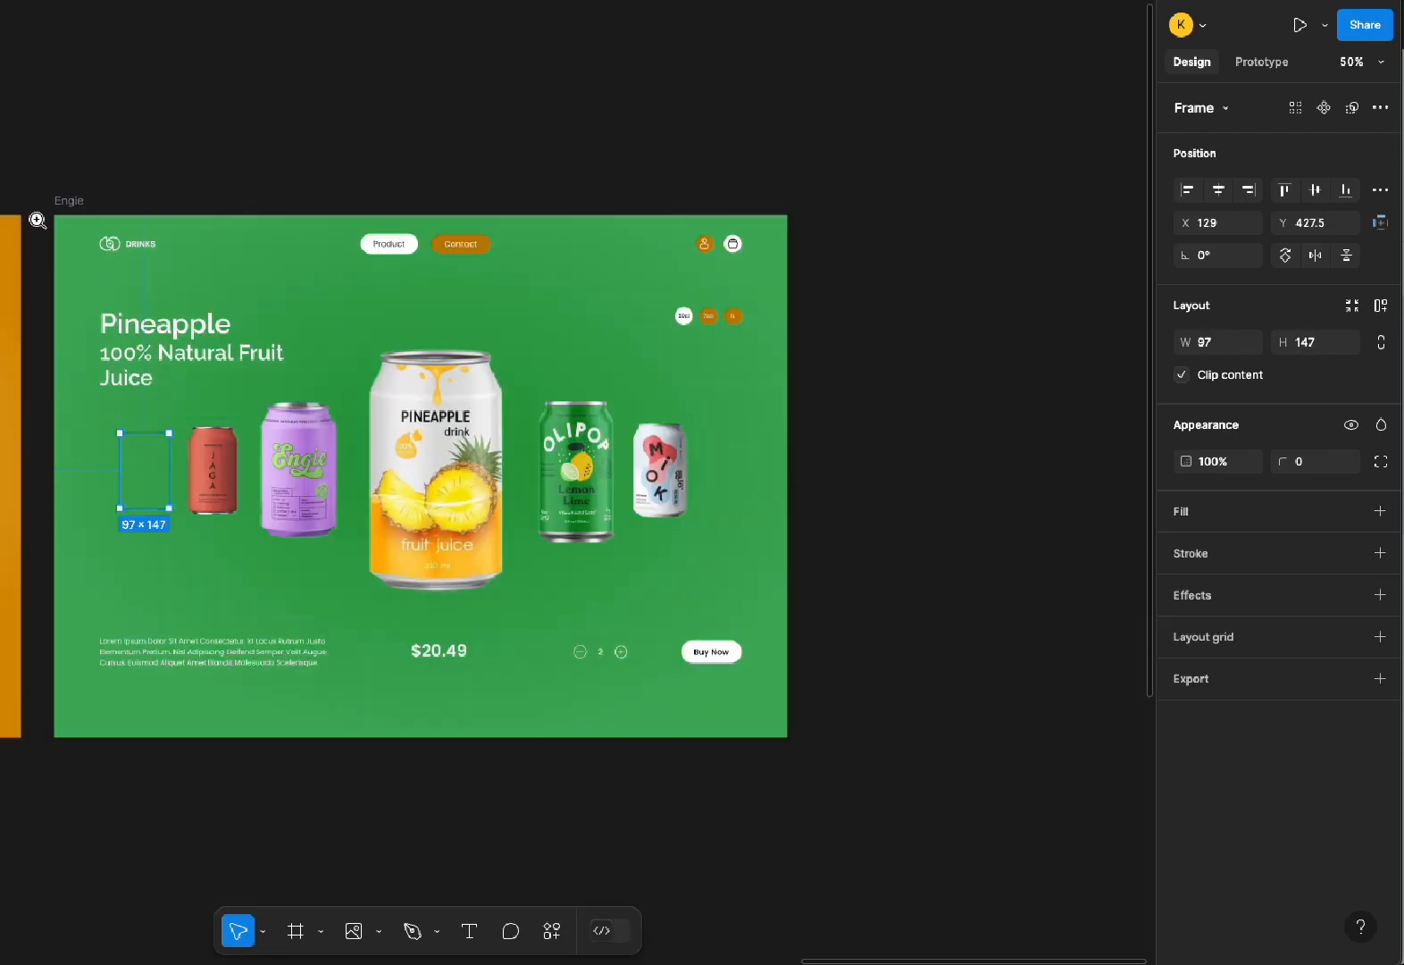
drag(36, 209, 446, 684)
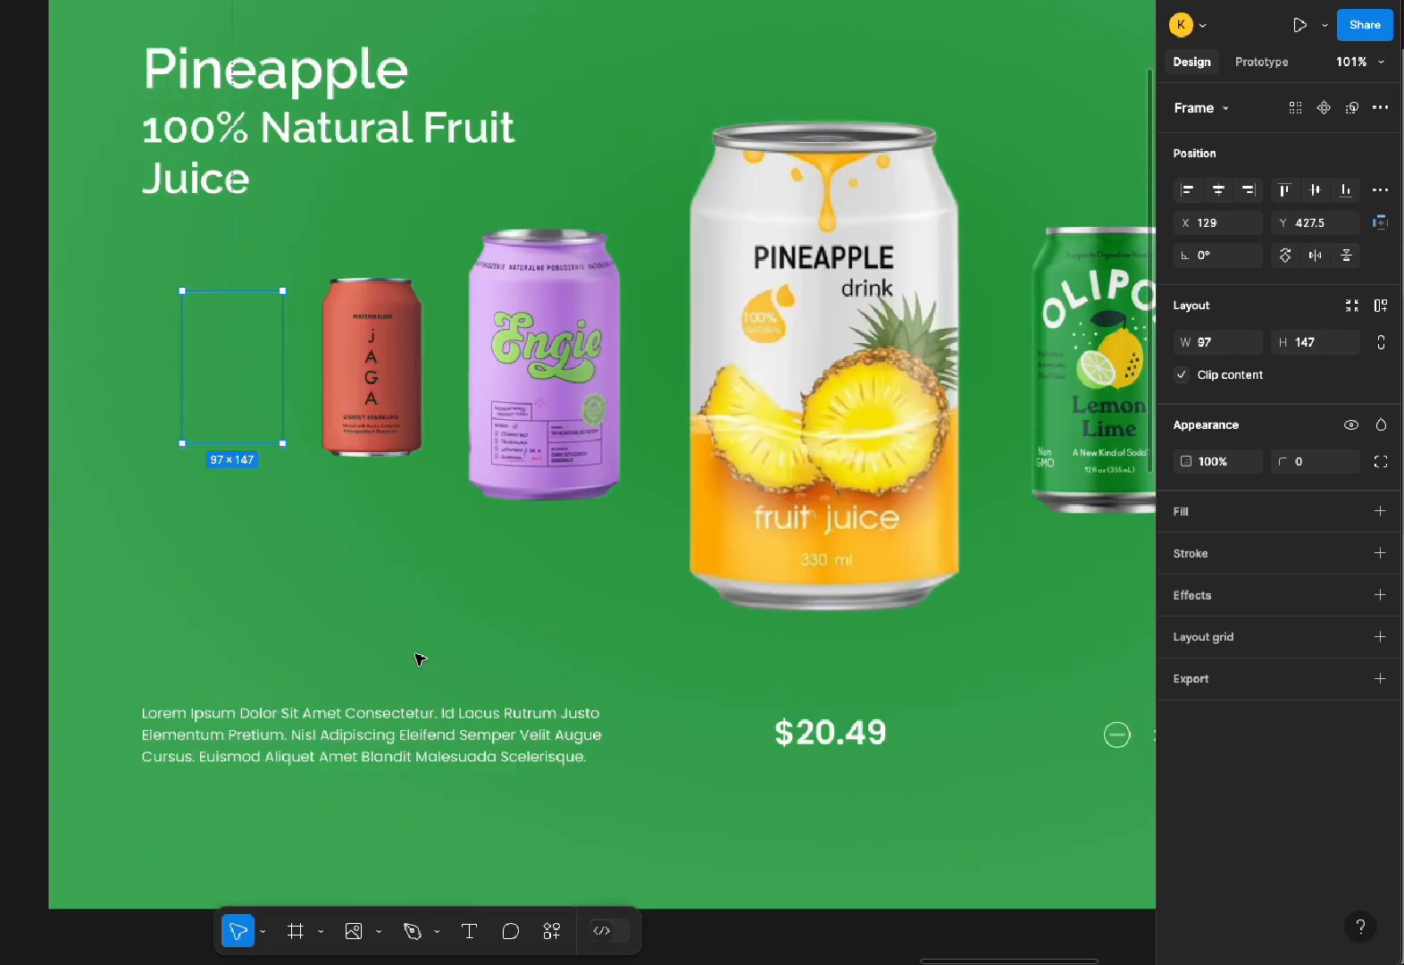
click(420, 349)
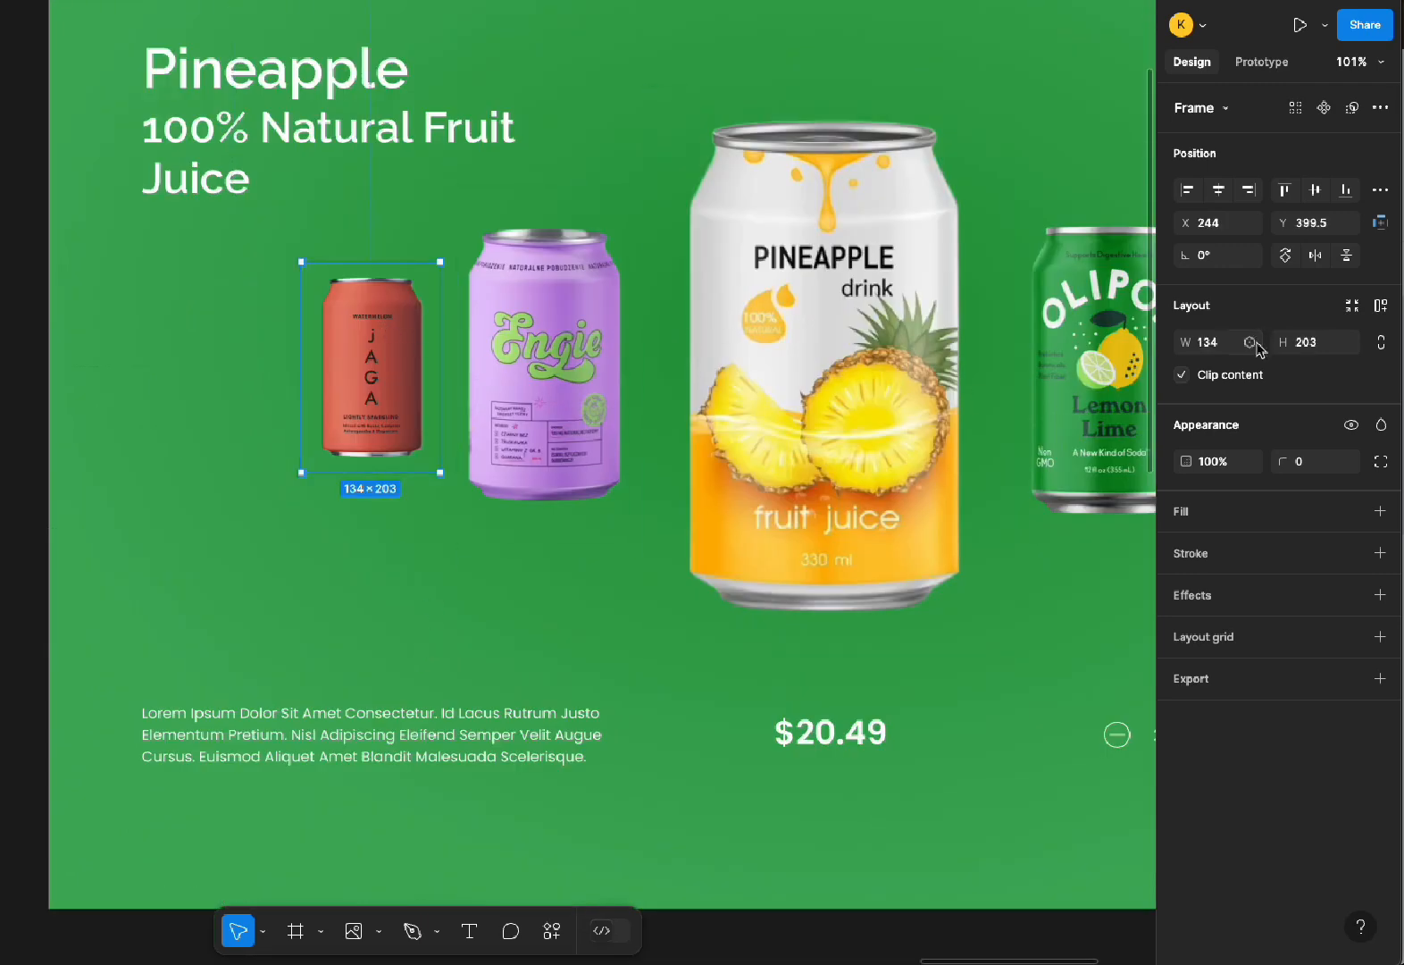
click(1215, 349)
text(97)
click(1319, 350)
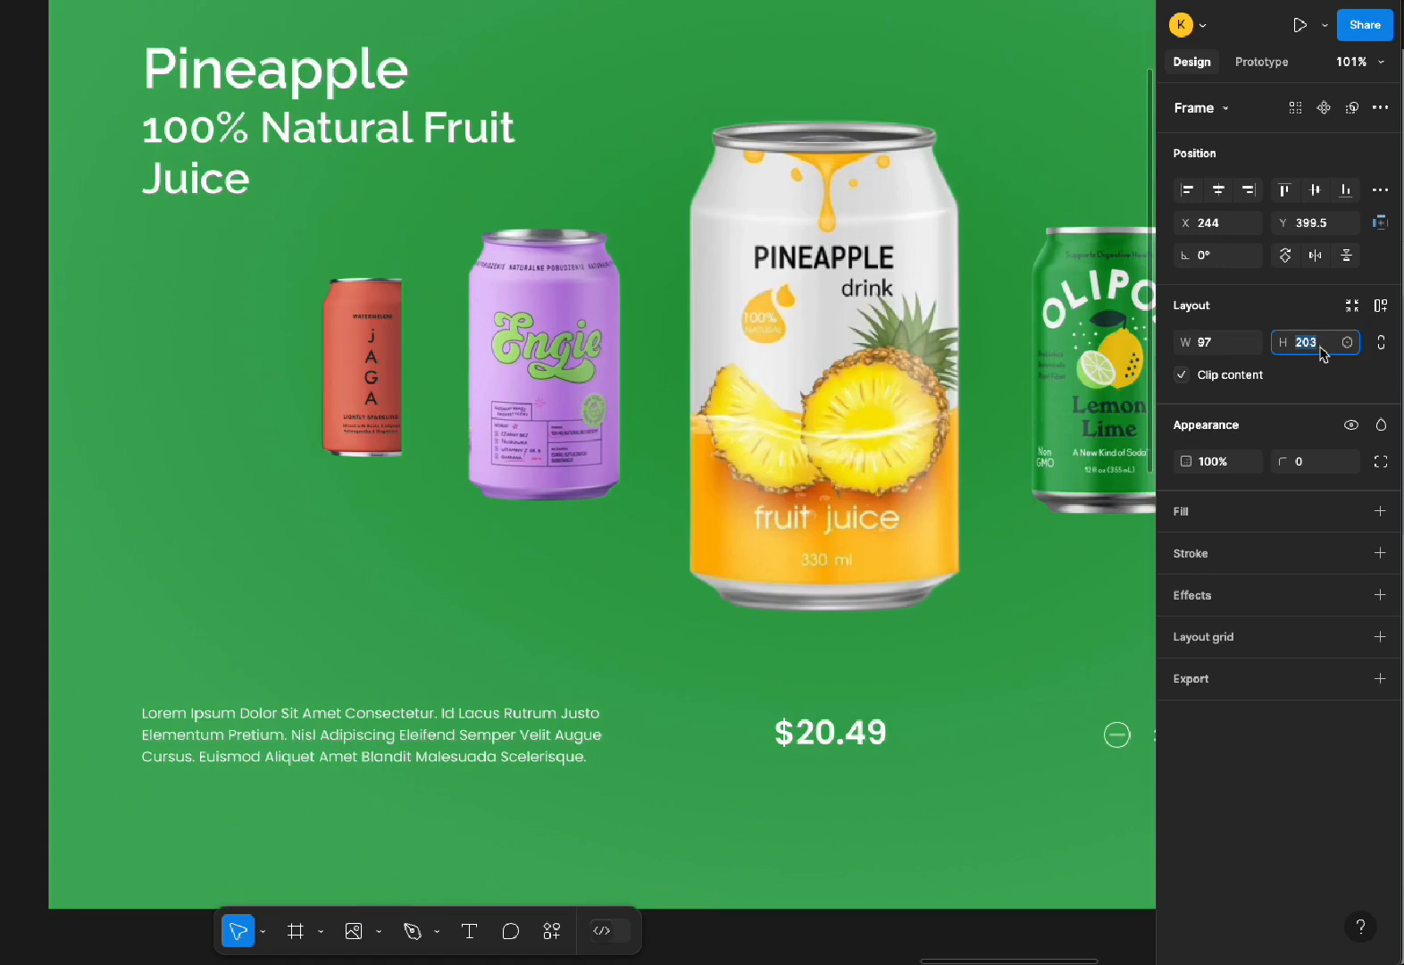
text(147)
key(Return)
Move the resized Jaga can frame to the outermost carousel position at about X 130, Y 427
drag(361, 294, 247, 339)
key(ctrl+z)
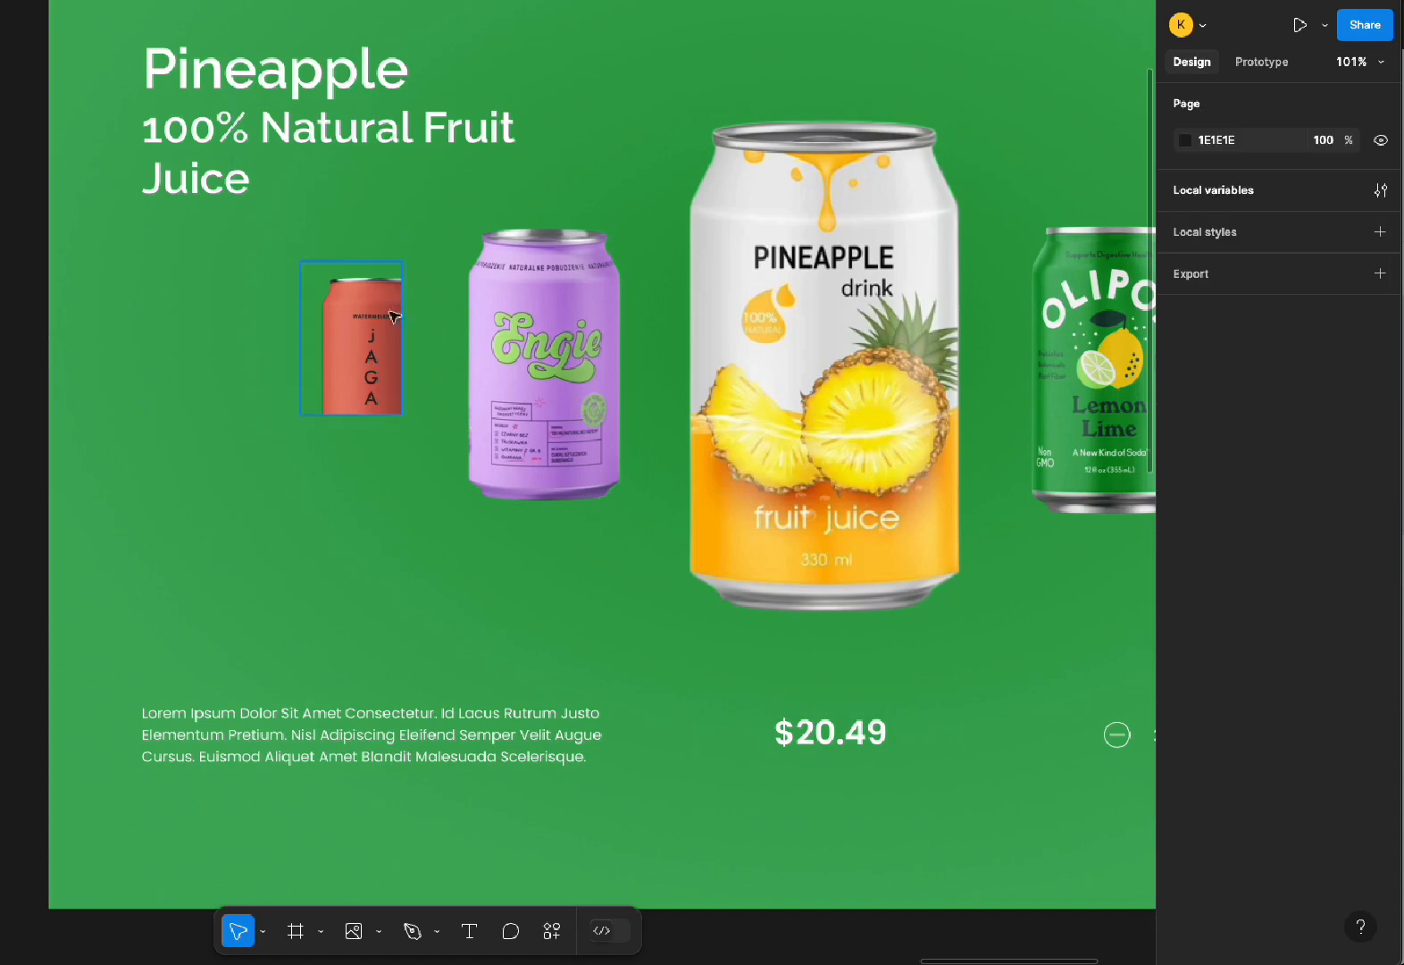
drag(319, 375, 247, 390)
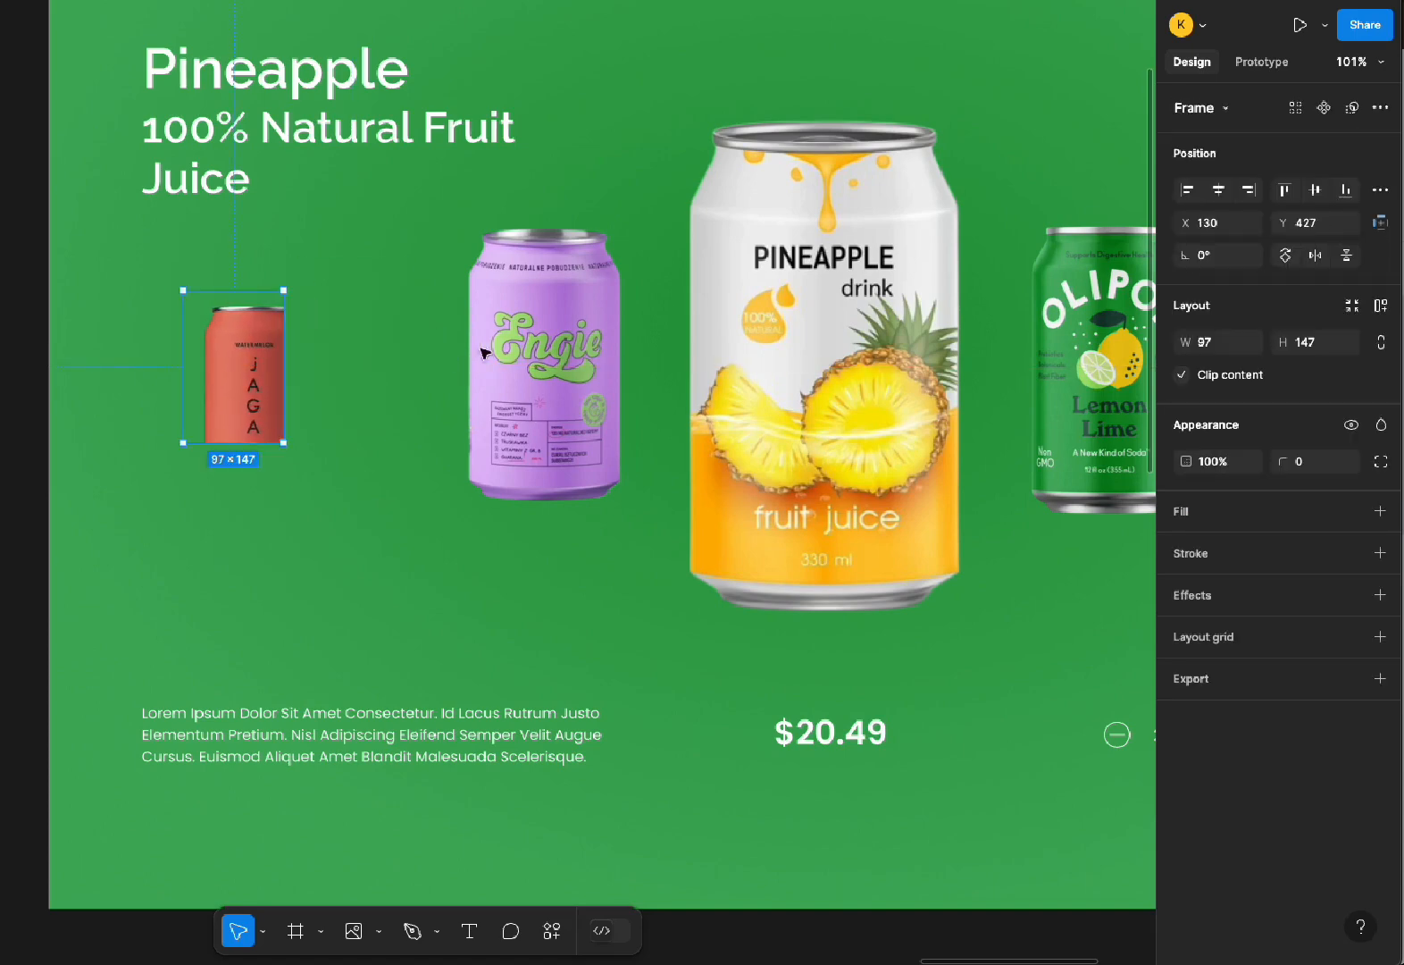
Resize the Engie can's frame to 134 × 203 and move it beside the Jaga can at about X 249, Y 406
click(540, 344)
drag(548, 357, 384, 359)
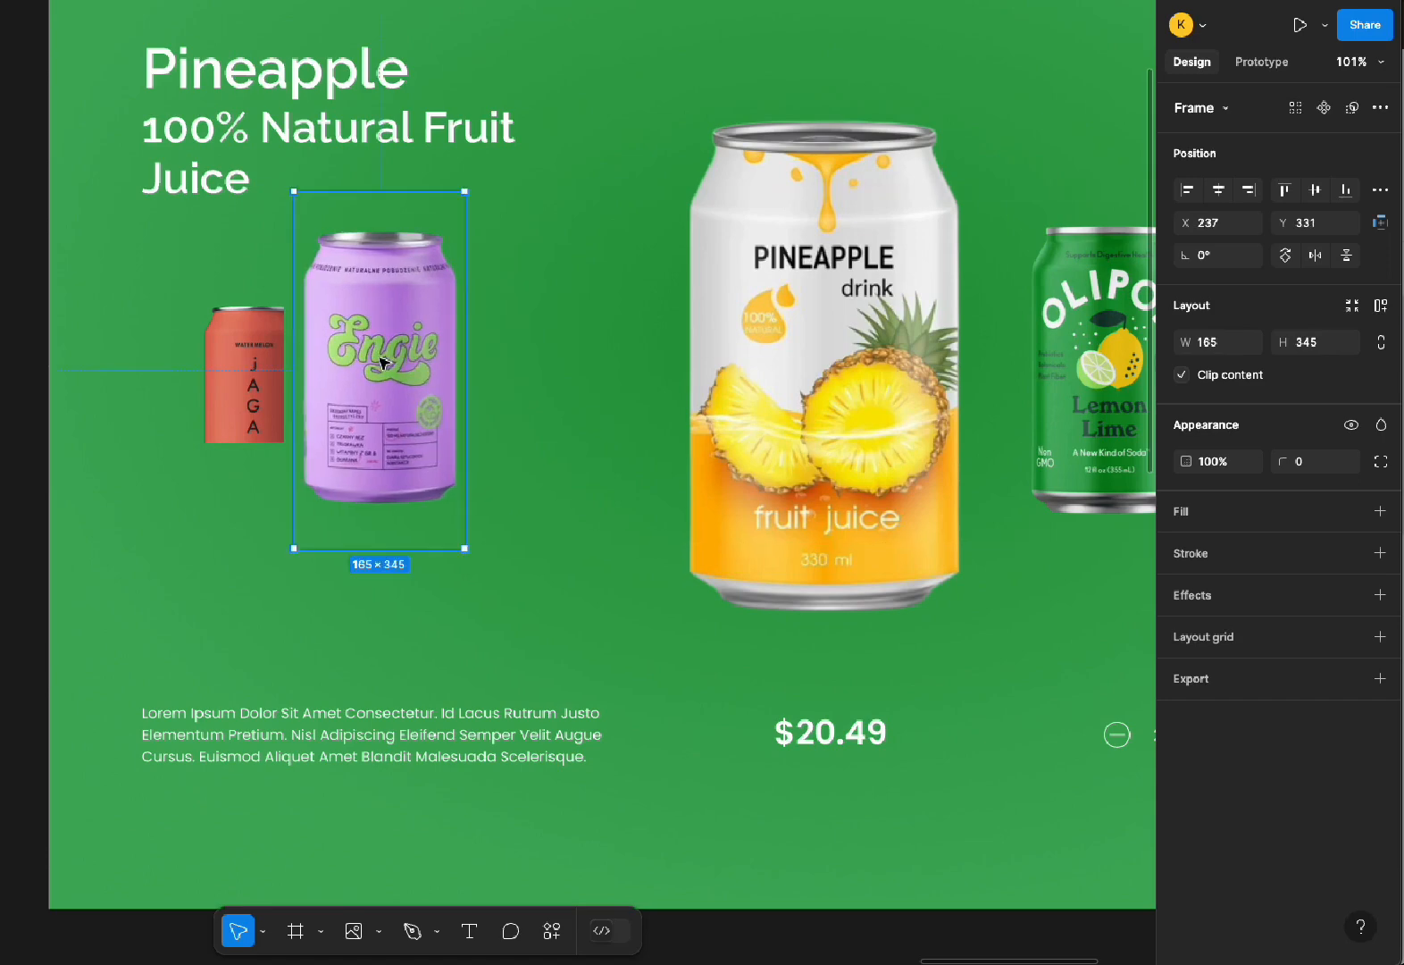
click(1225, 350)
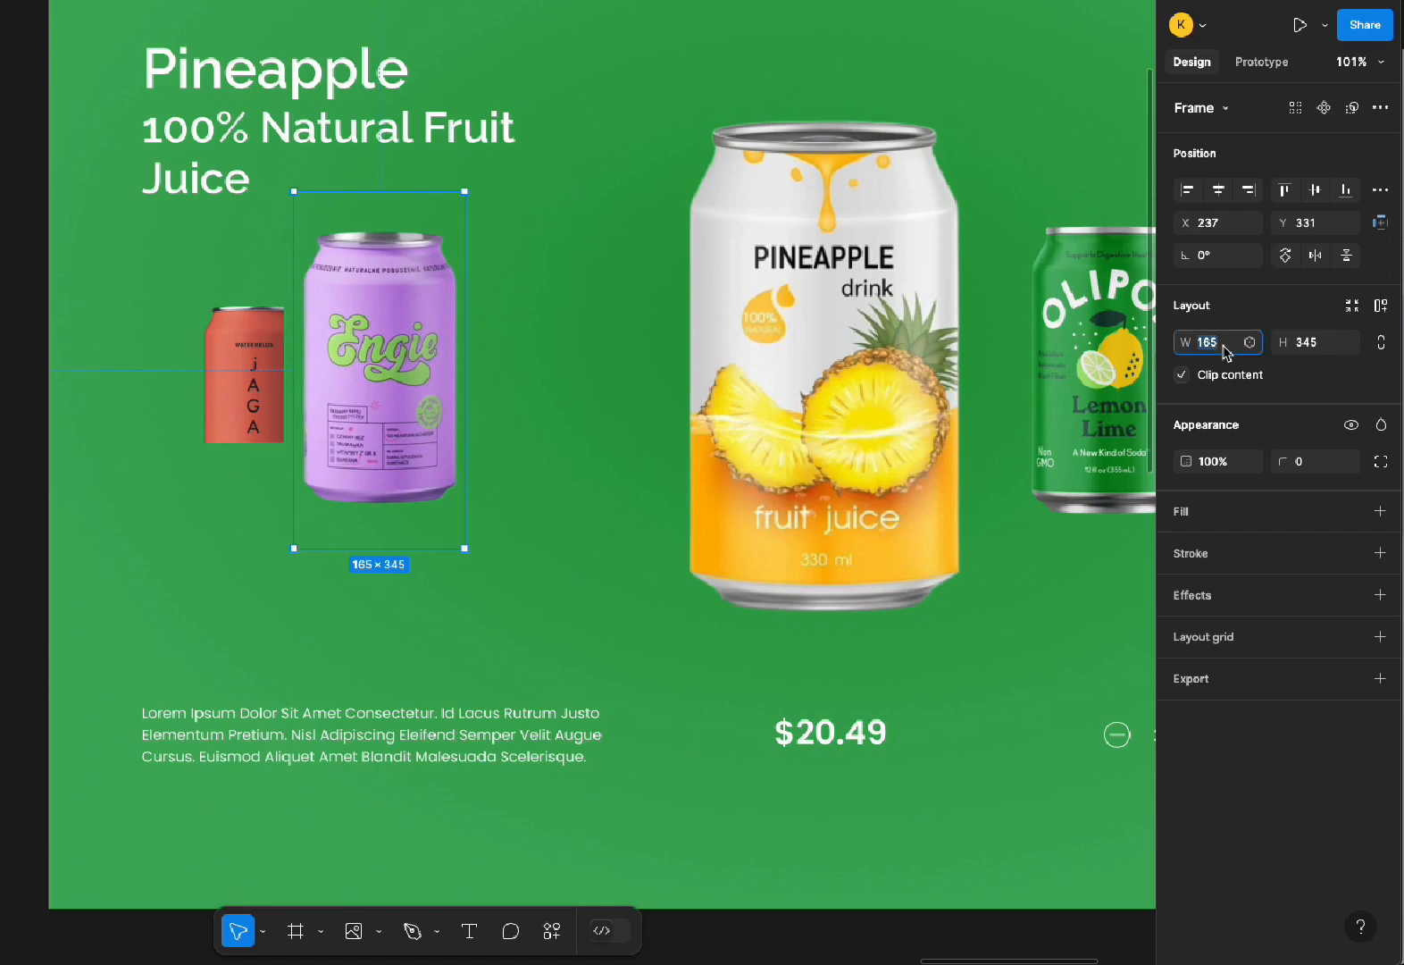
text(134)
key(Tab)
text(203)
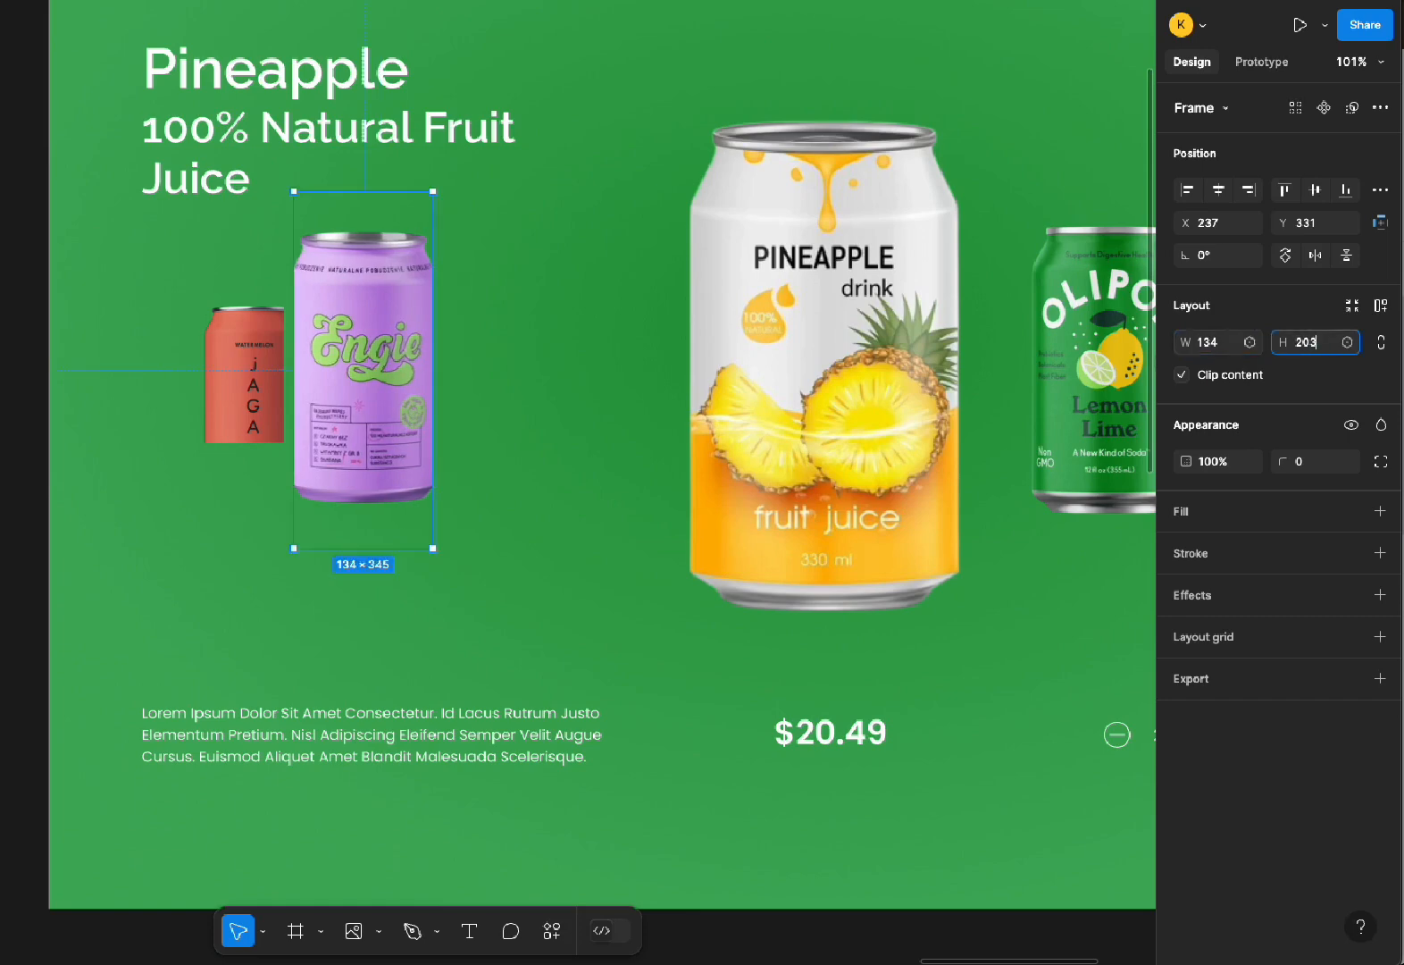
key(Return)
drag(351, 314, 361, 375)
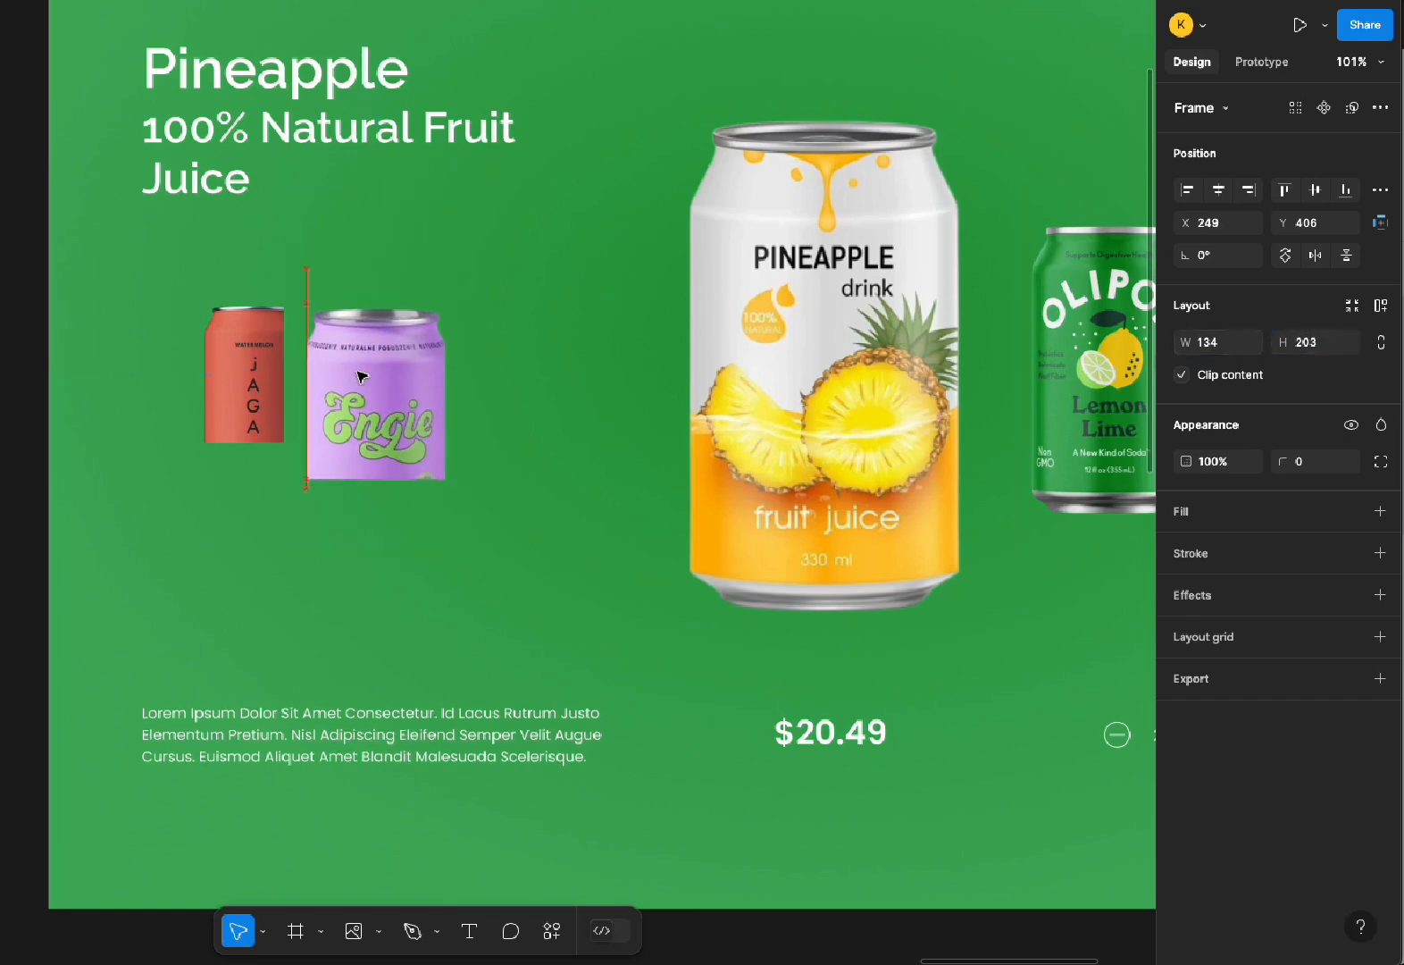
Move the Pineapple can's frame beside the Engie can at about X 383, Y 237, and resize it to 165 × 340
drag(855, 312, 652, 319)
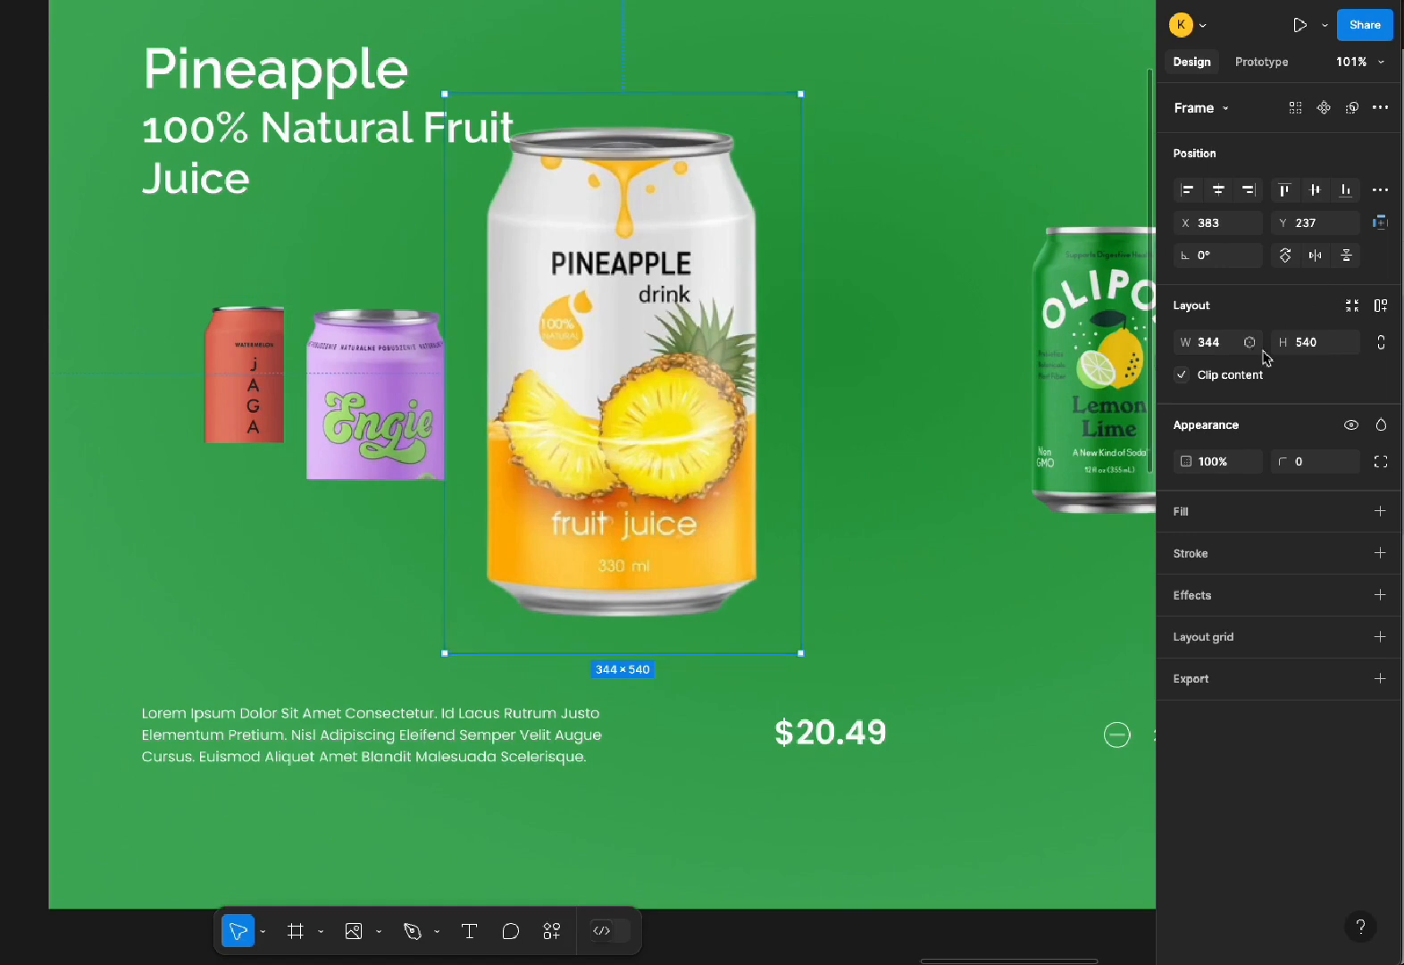
click(1215, 348)
text(165)
key(Tab)
text(3)
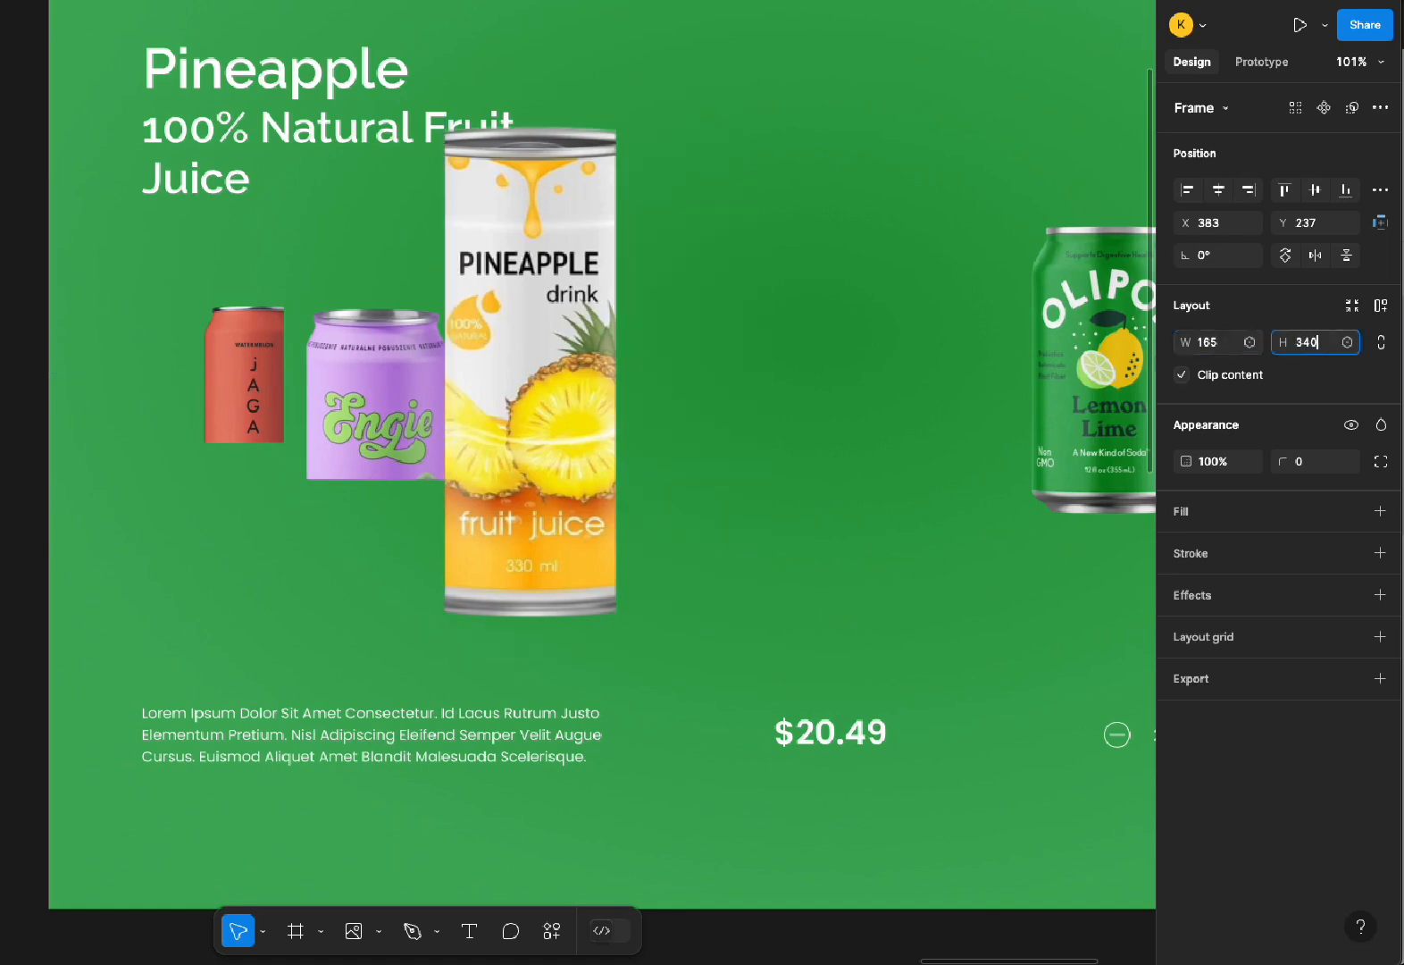
text(40)
key(Return)
Move the Olipop can's frame inward to about X 646, Y 301, and resize it to 344 × 540
click(1088, 341)
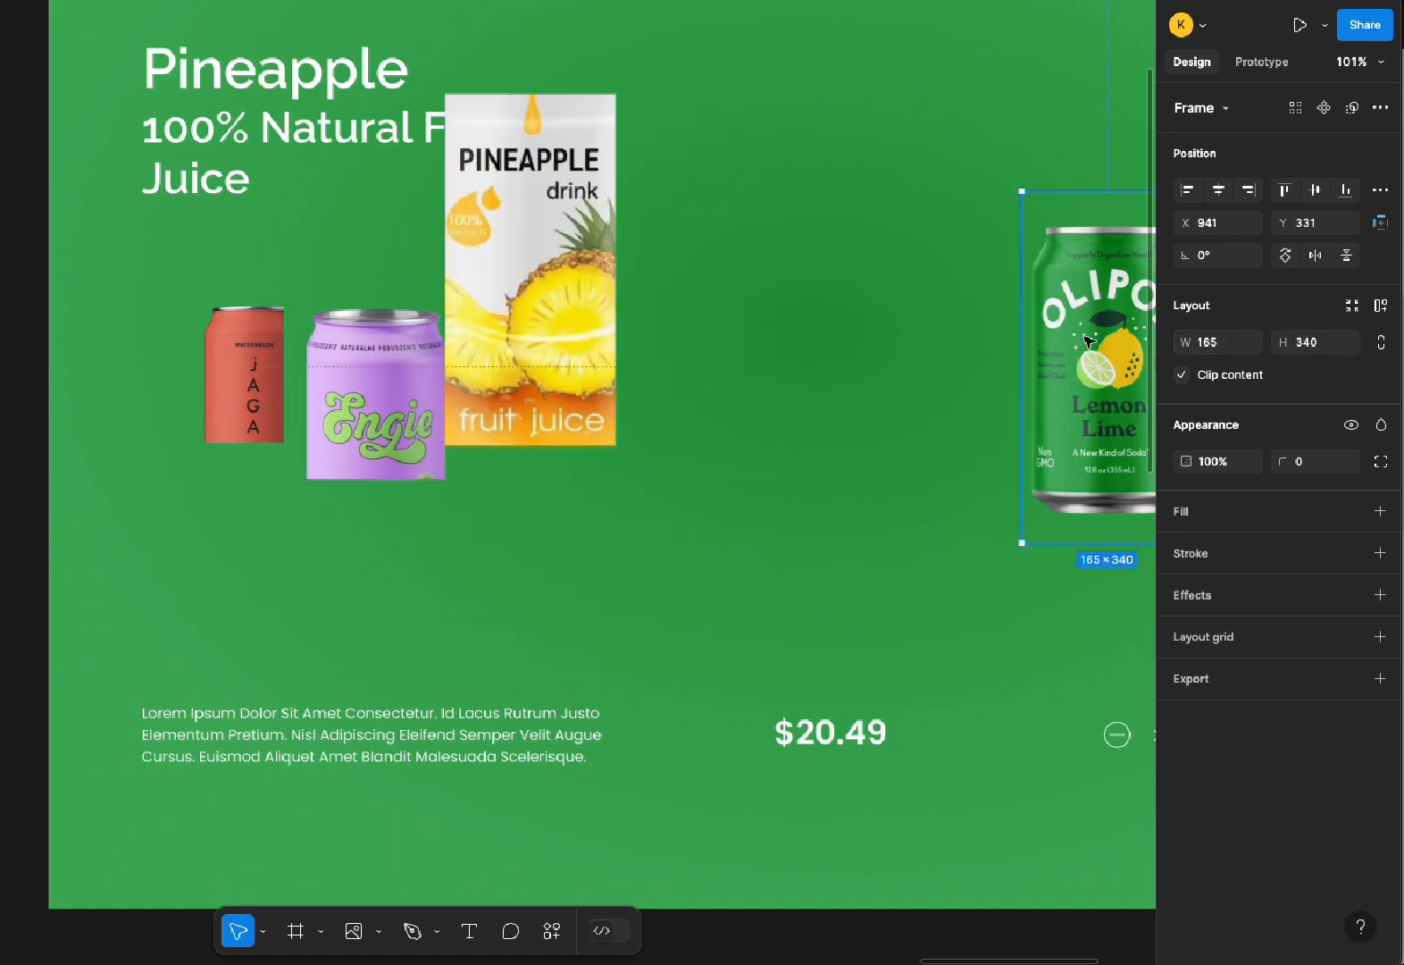
drag(1088, 341, 805, 311)
click(1228, 351)
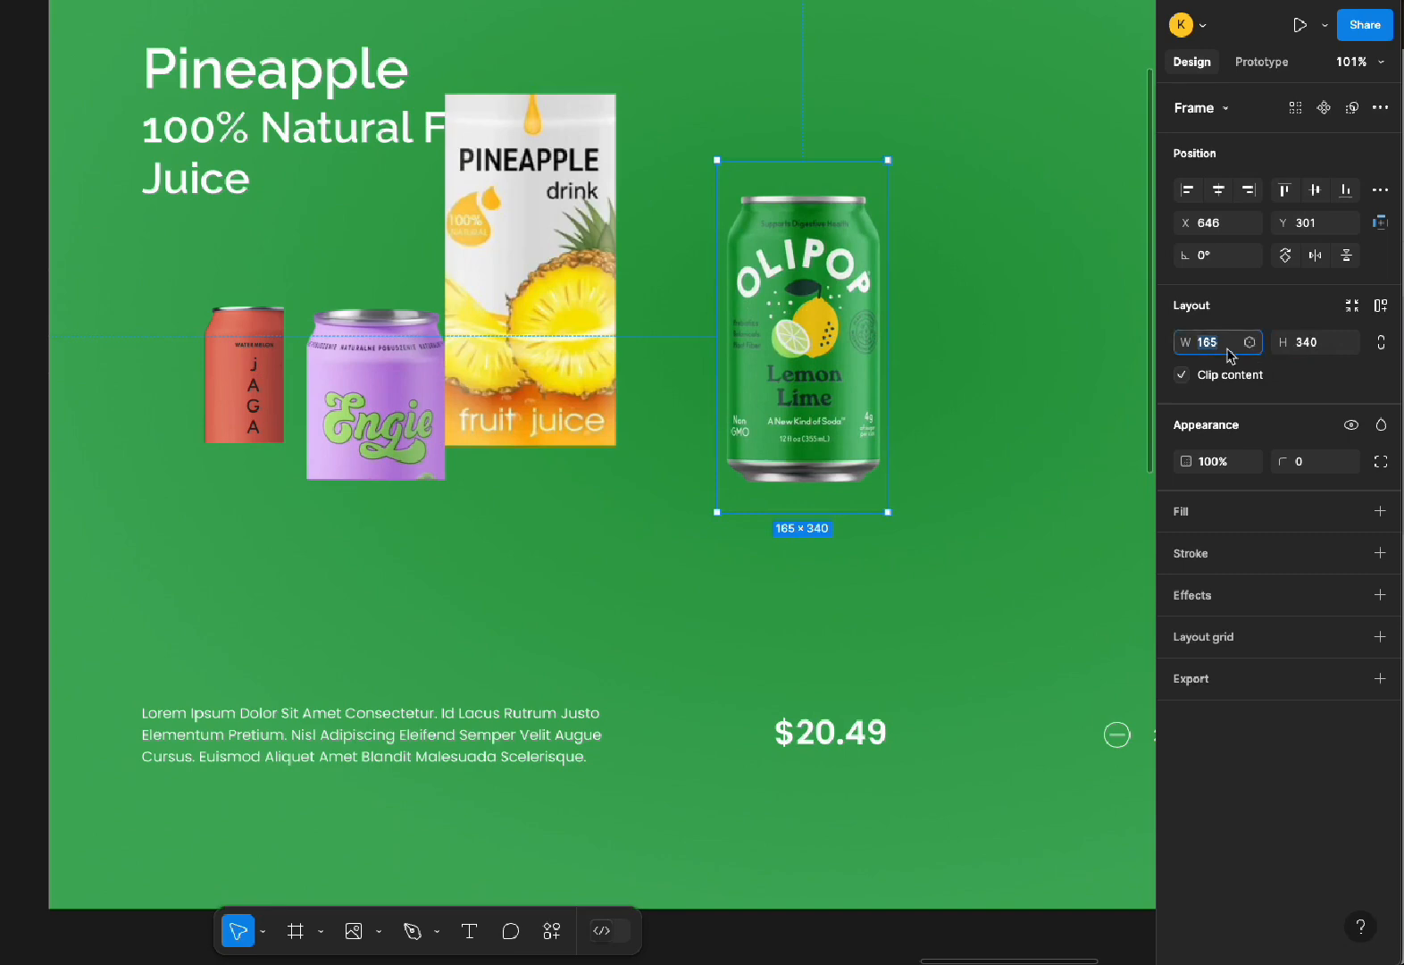
text(344)
click(1309, 349)
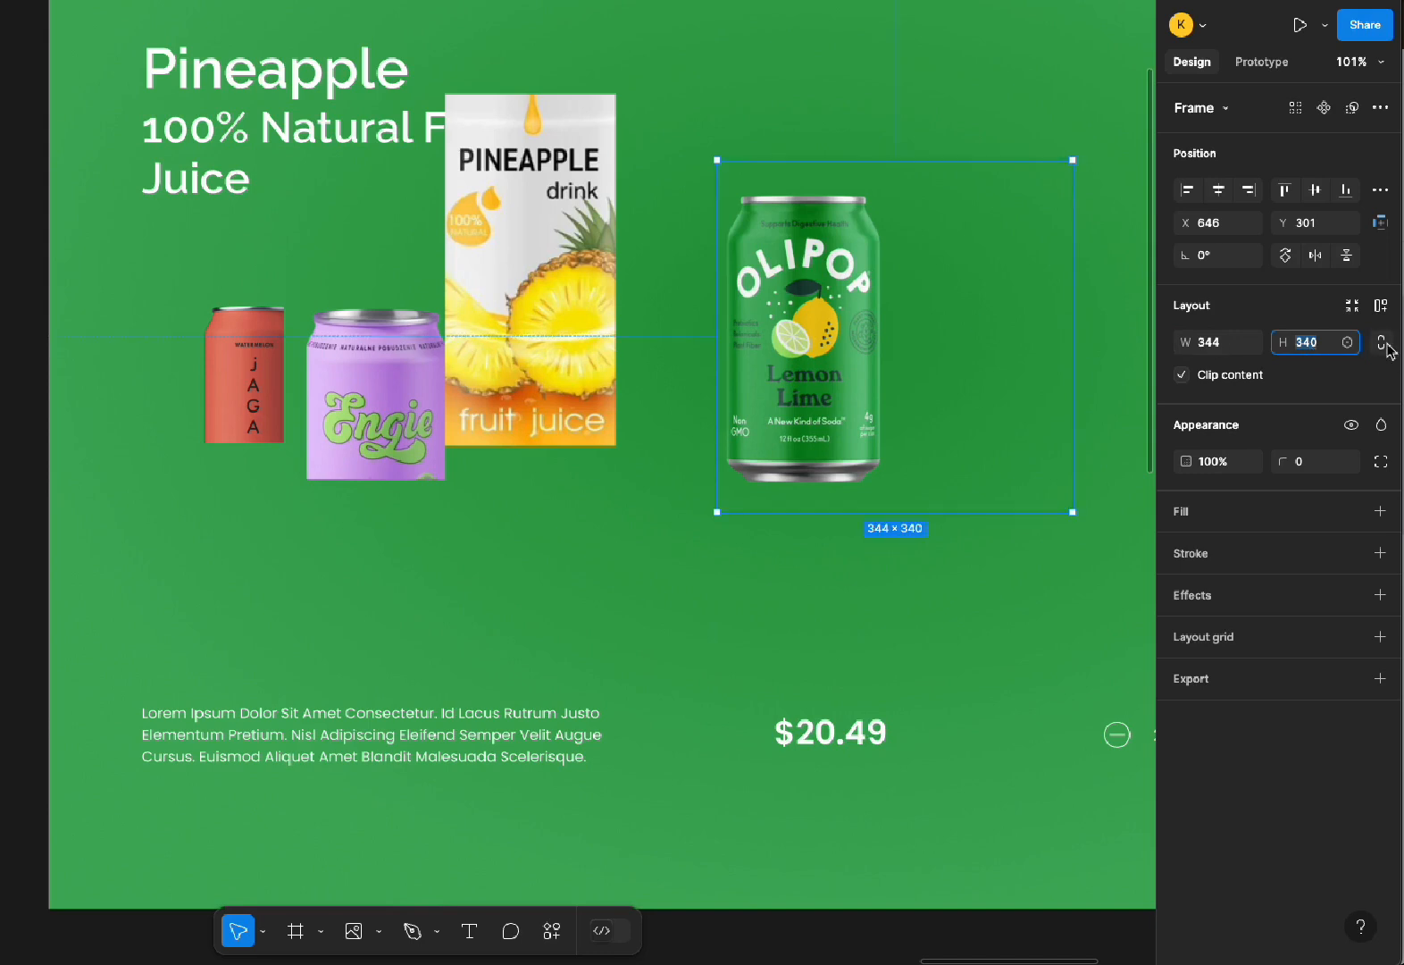
text(54)
key(Return)
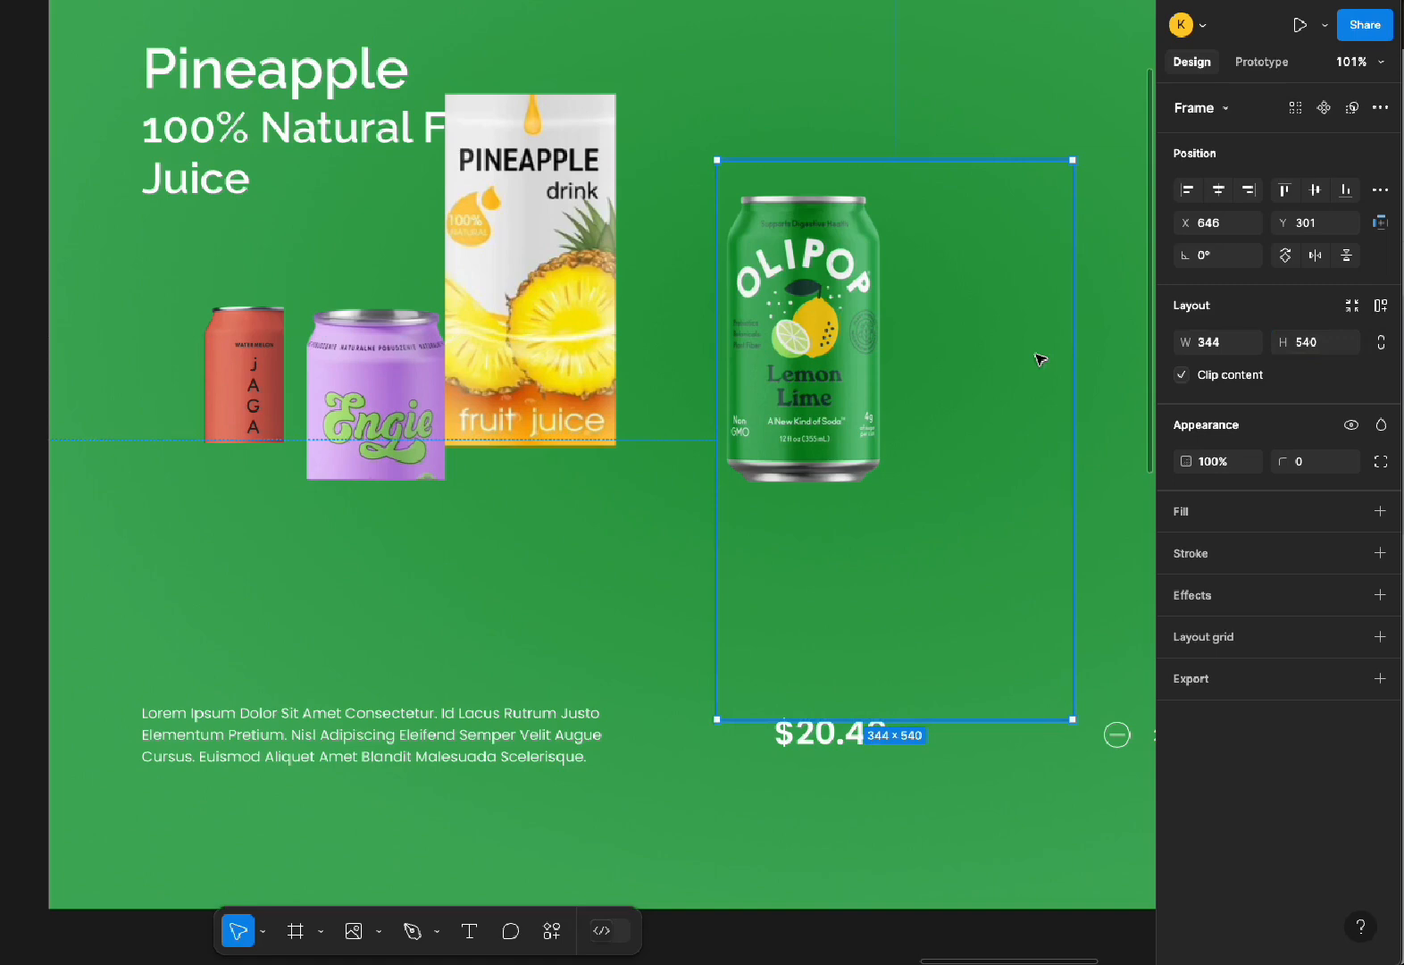
Check the central Pineapple frame on the orange page and shift the Olipop frame up toward the matching central spot on the green page
key(ctrl+minus)
drag(437, 389, 766, 366)
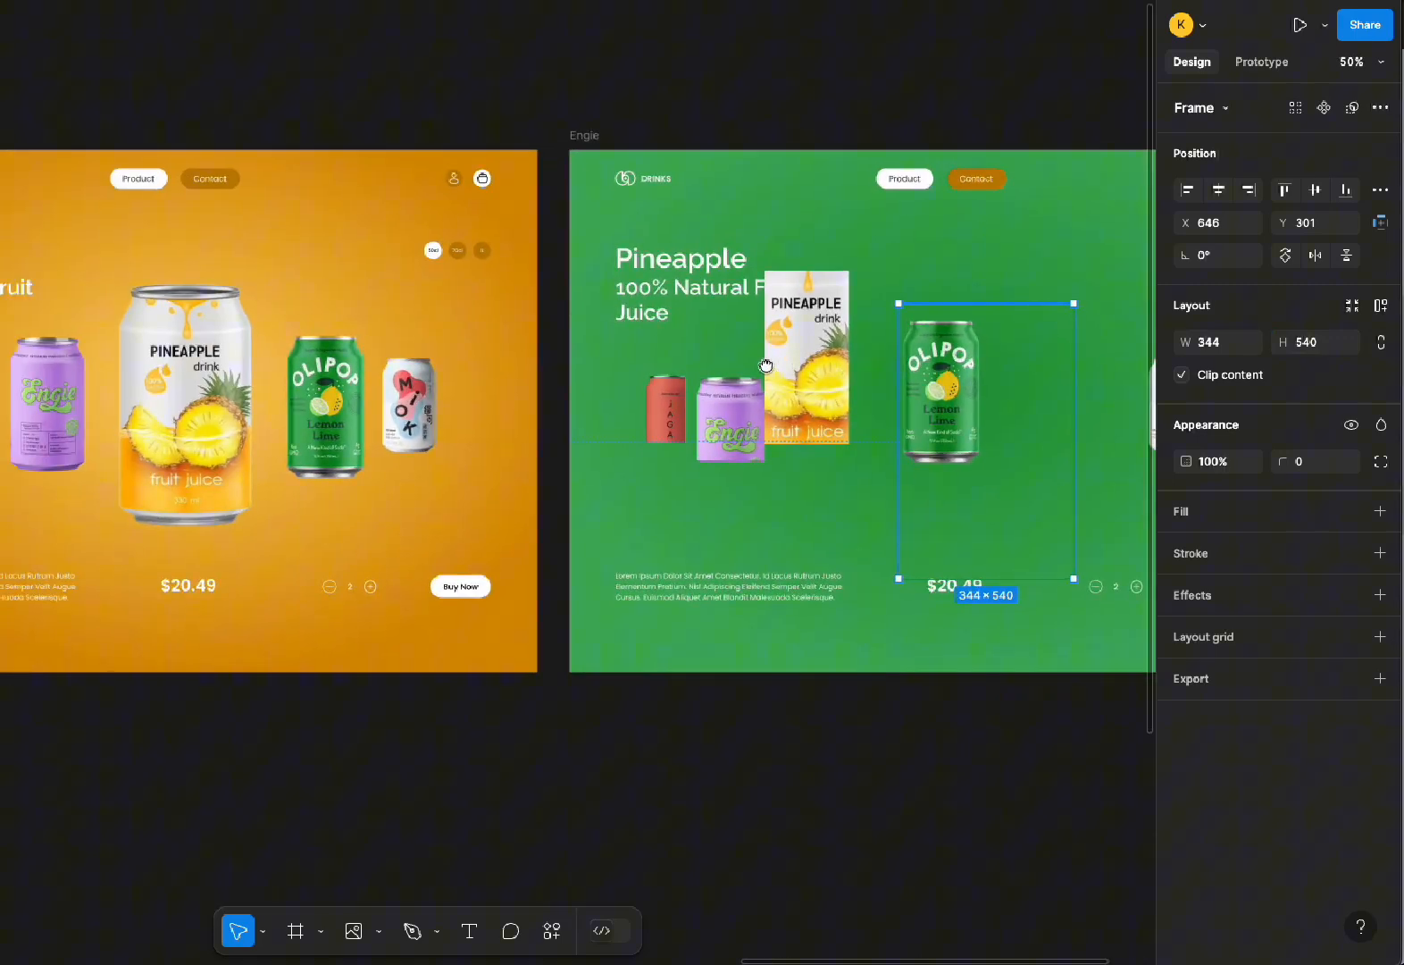
click(176, 373)
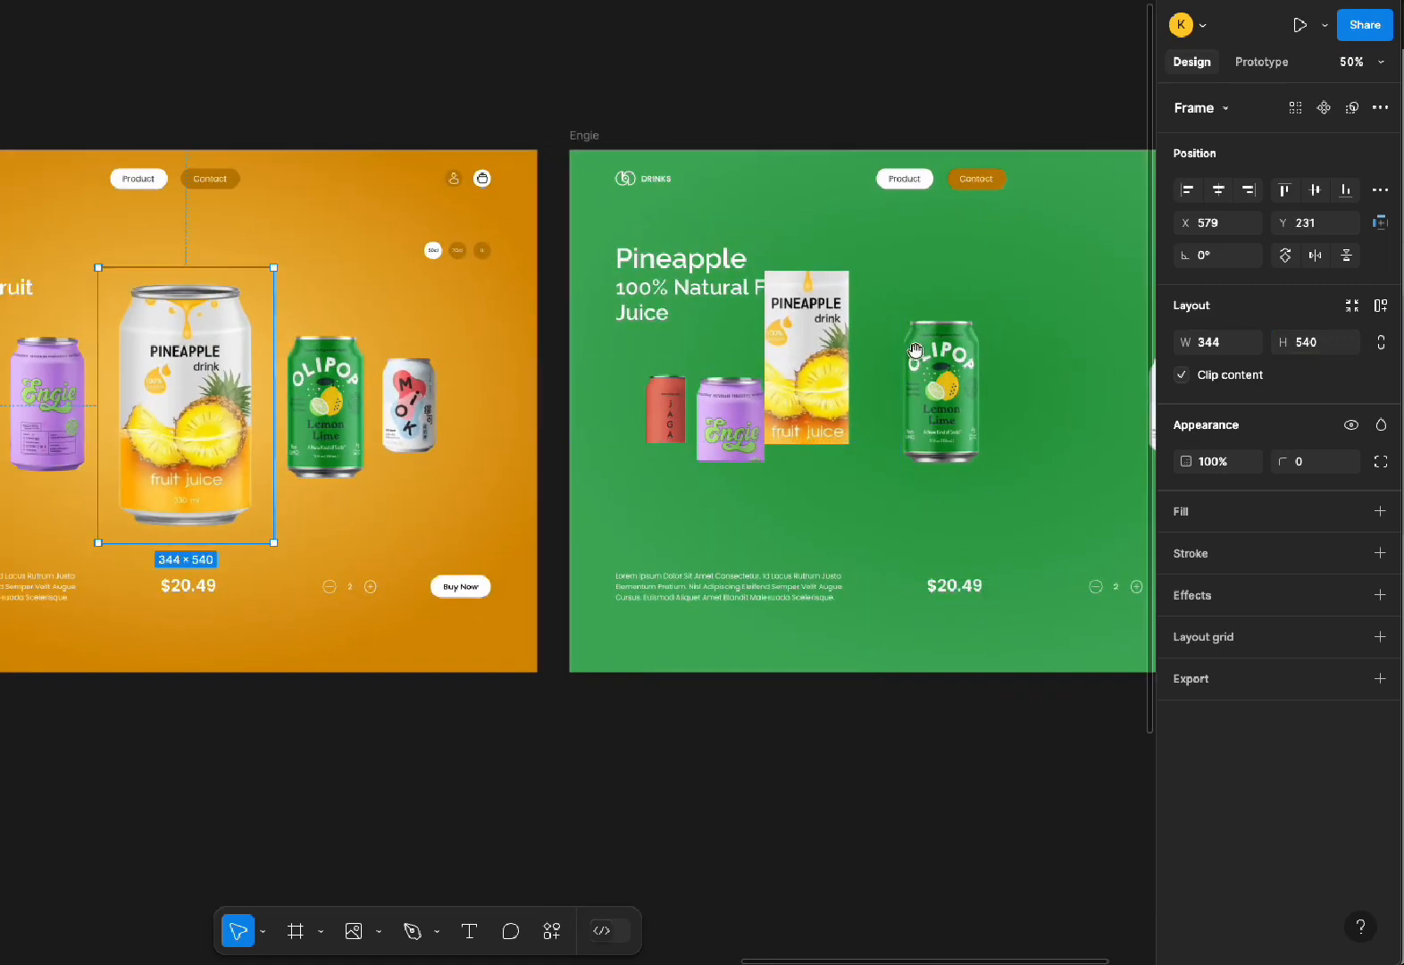
scroll(176, 373, right, 5)
click(390, 366)
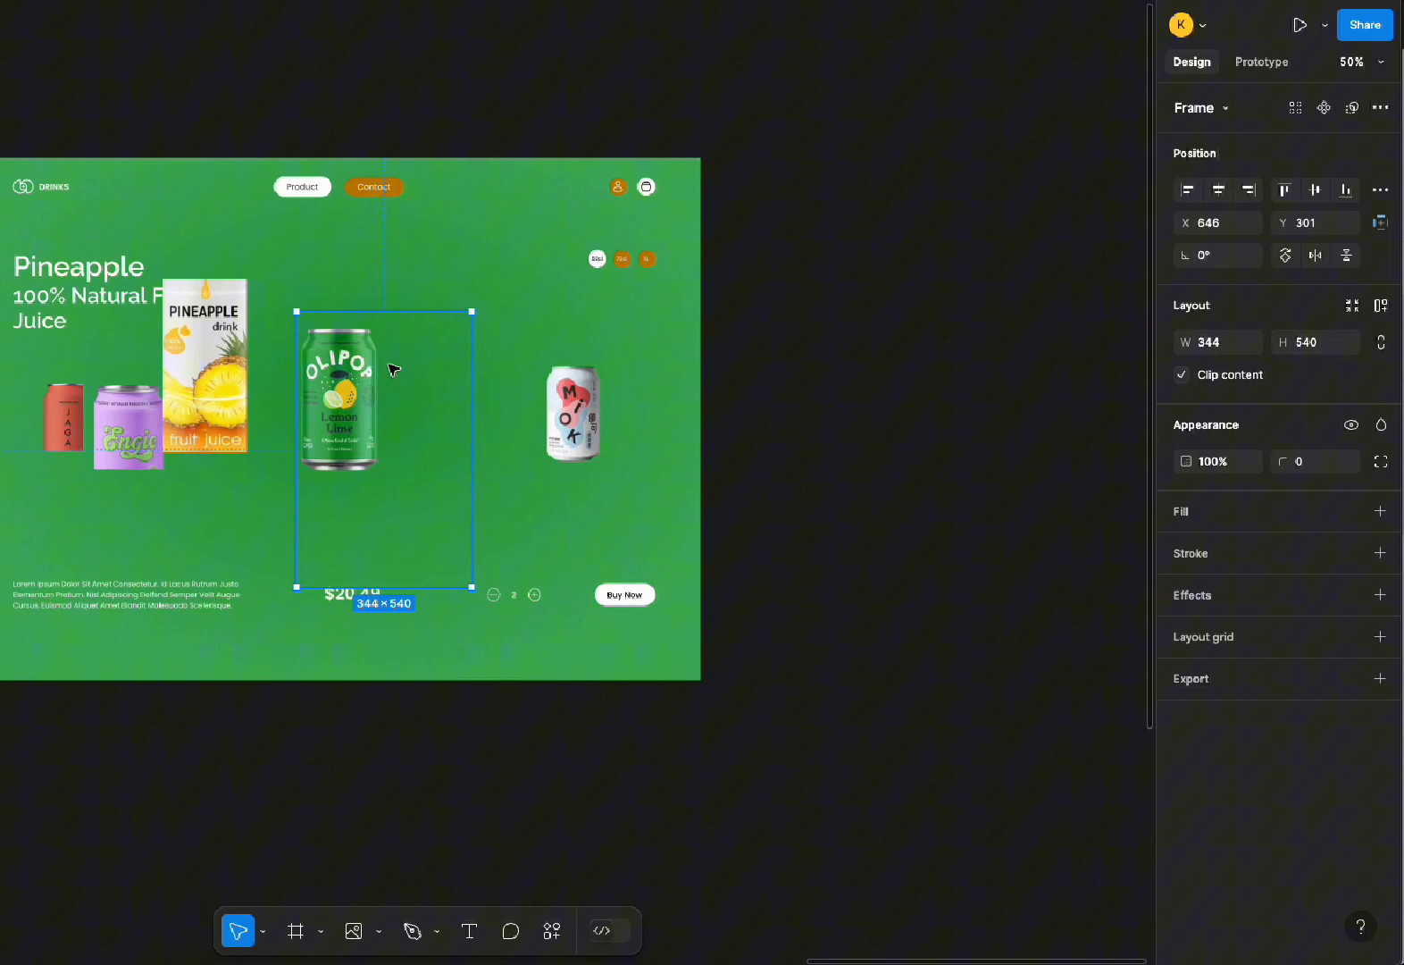
click(354, 401)
click(382, 429)
drag(382, 429, 360, 388)
Enlarge the Olipop can image to about 317 × 529 and centre the can in the green page's carousel
click(589, 431)
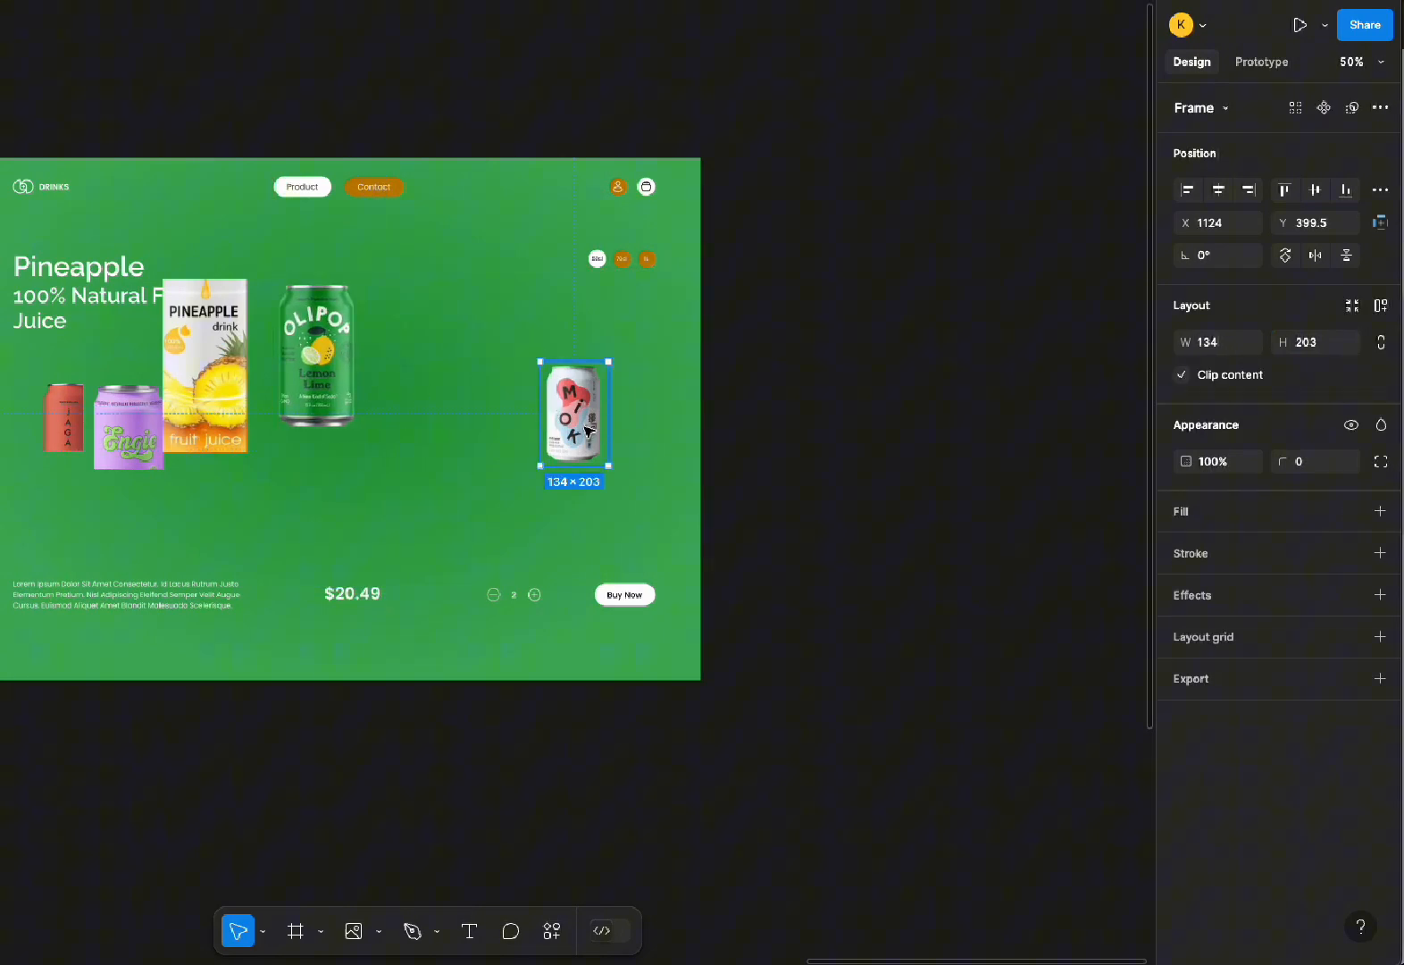
click(393, 394)
click(327, 372)
key(f)
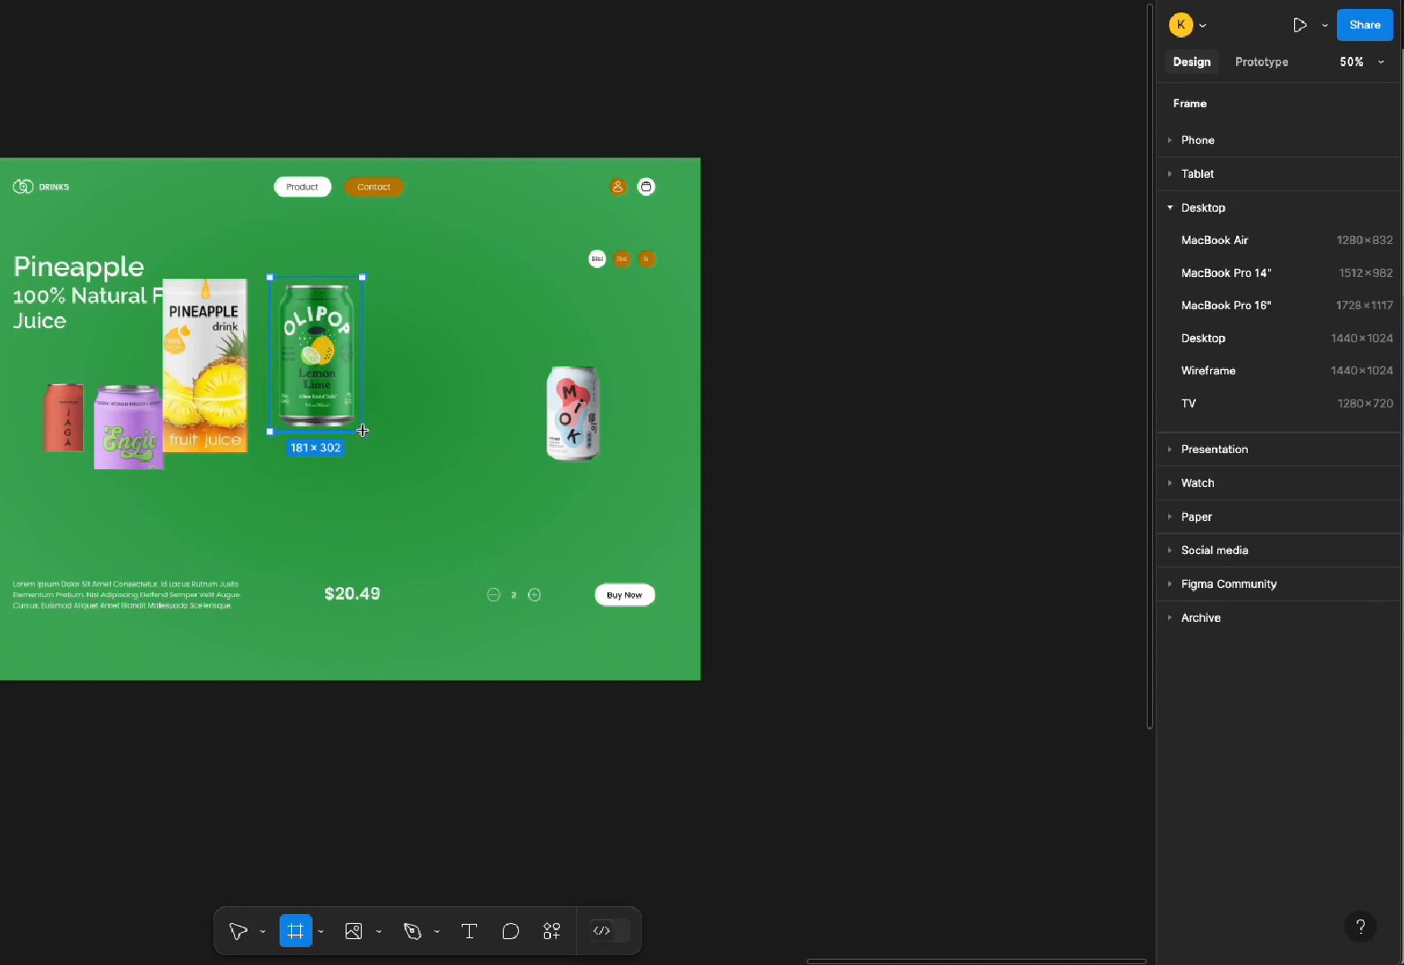
click(236, 928)
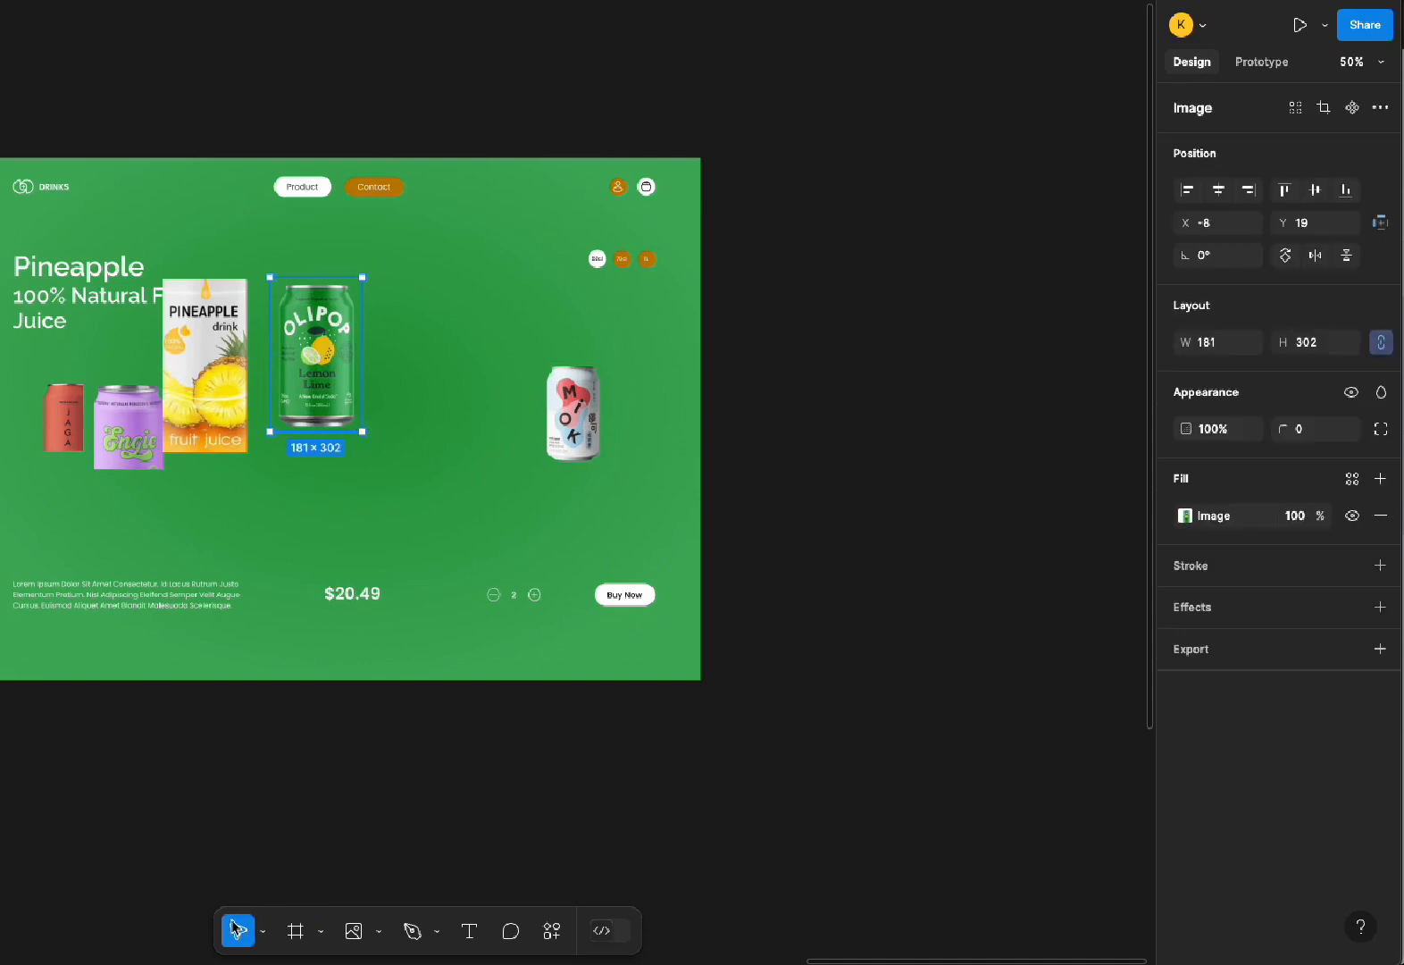
drag(386, 453, 430, 497)
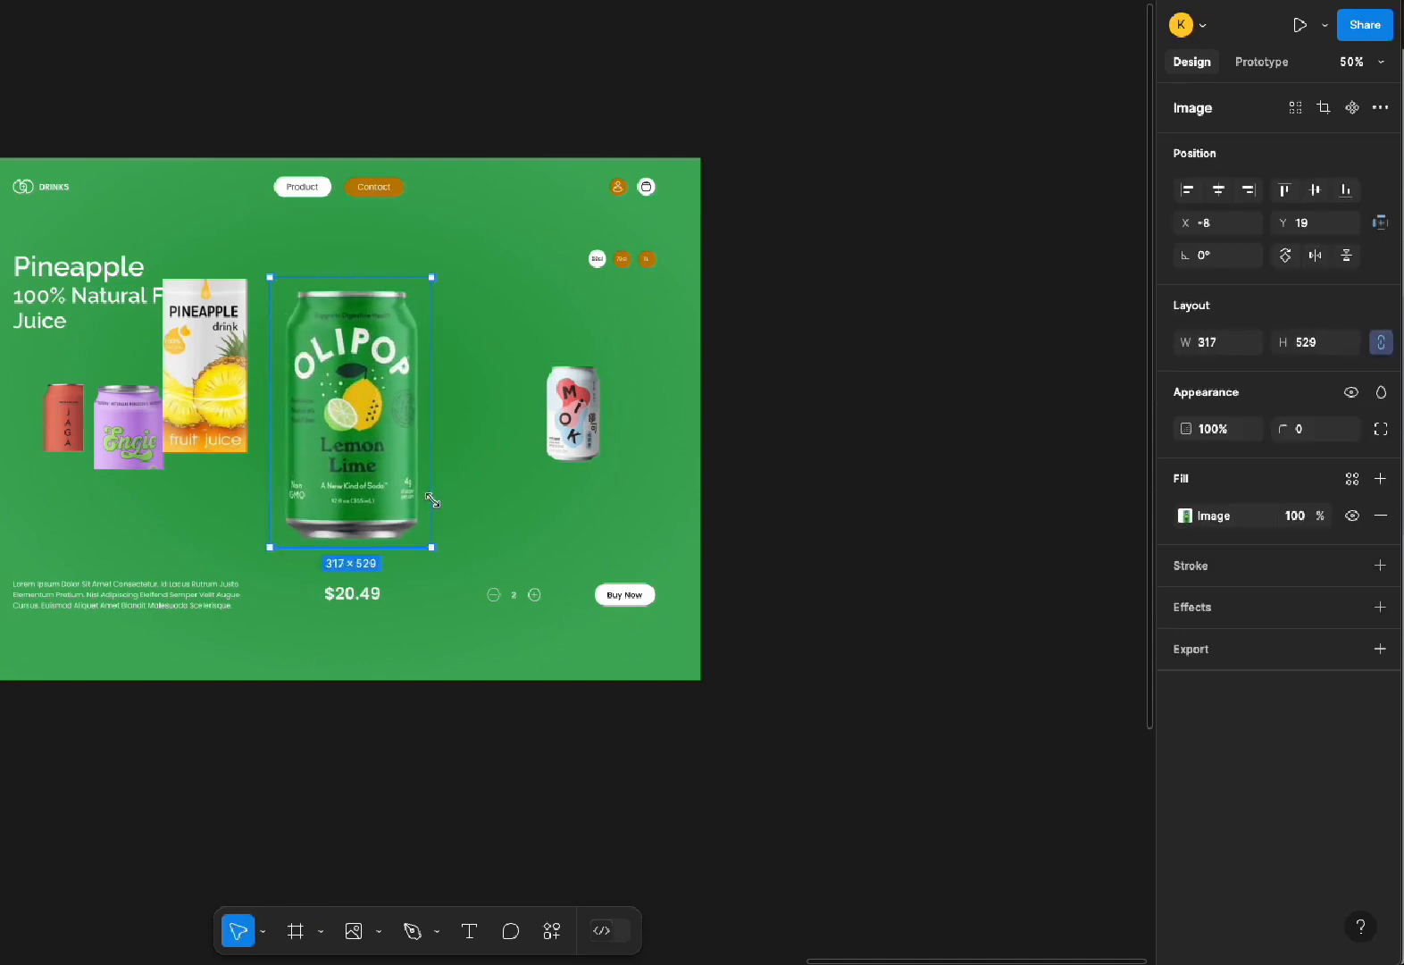
drag(376, 422, 387, 399)
click(481, 436)
click(412, 406)
Move the Miok can's frame inward beside the Olipop can, at about X 917, Y 371
click(574, 417)
drag(574, 417, 466, 402)
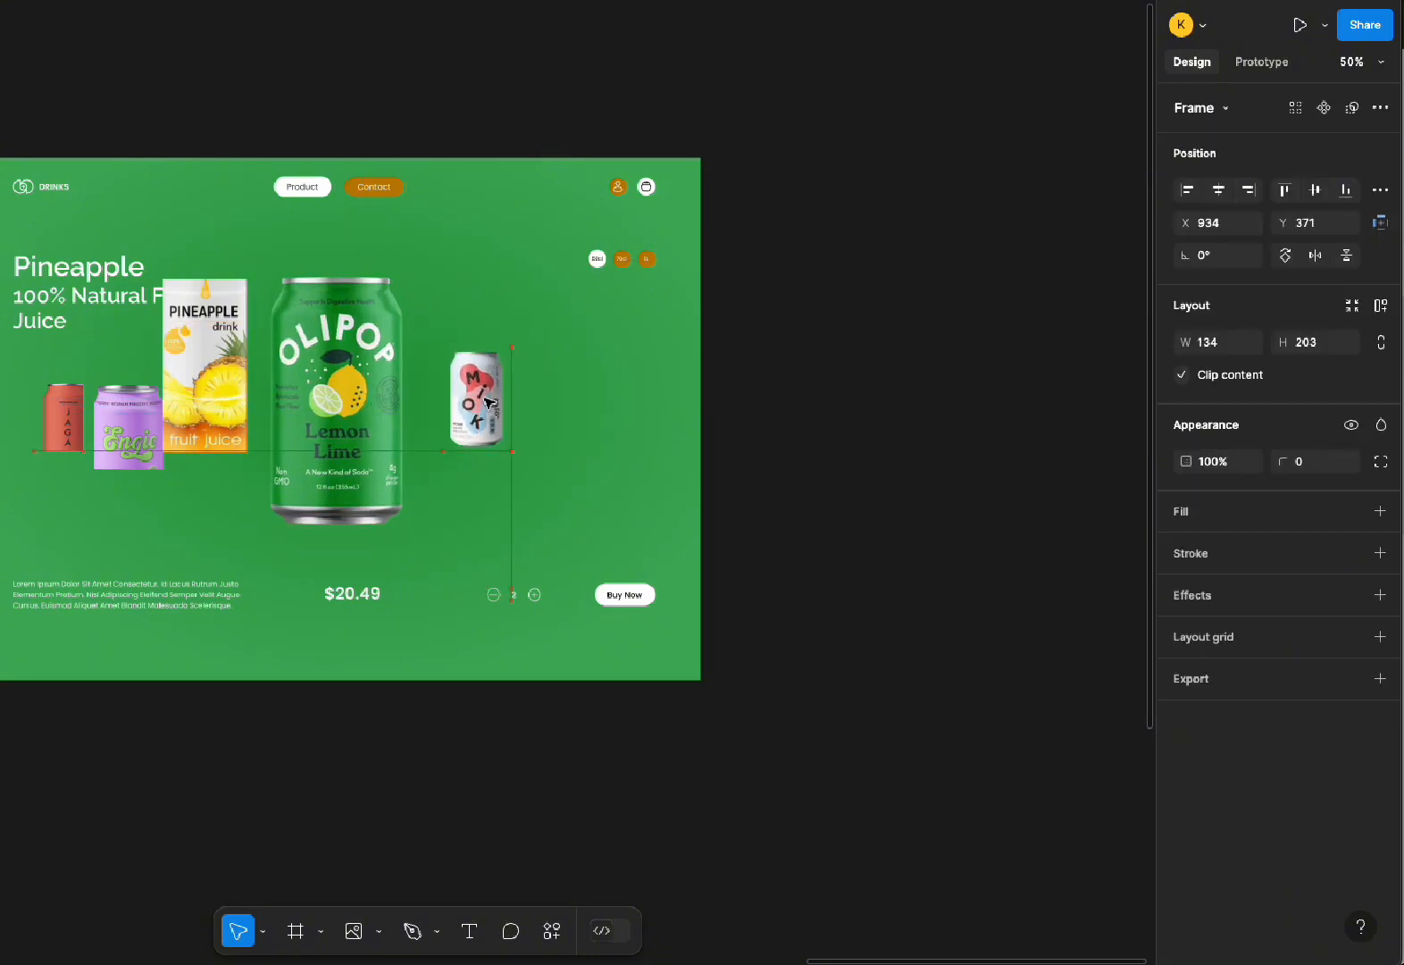
click(184, 349)
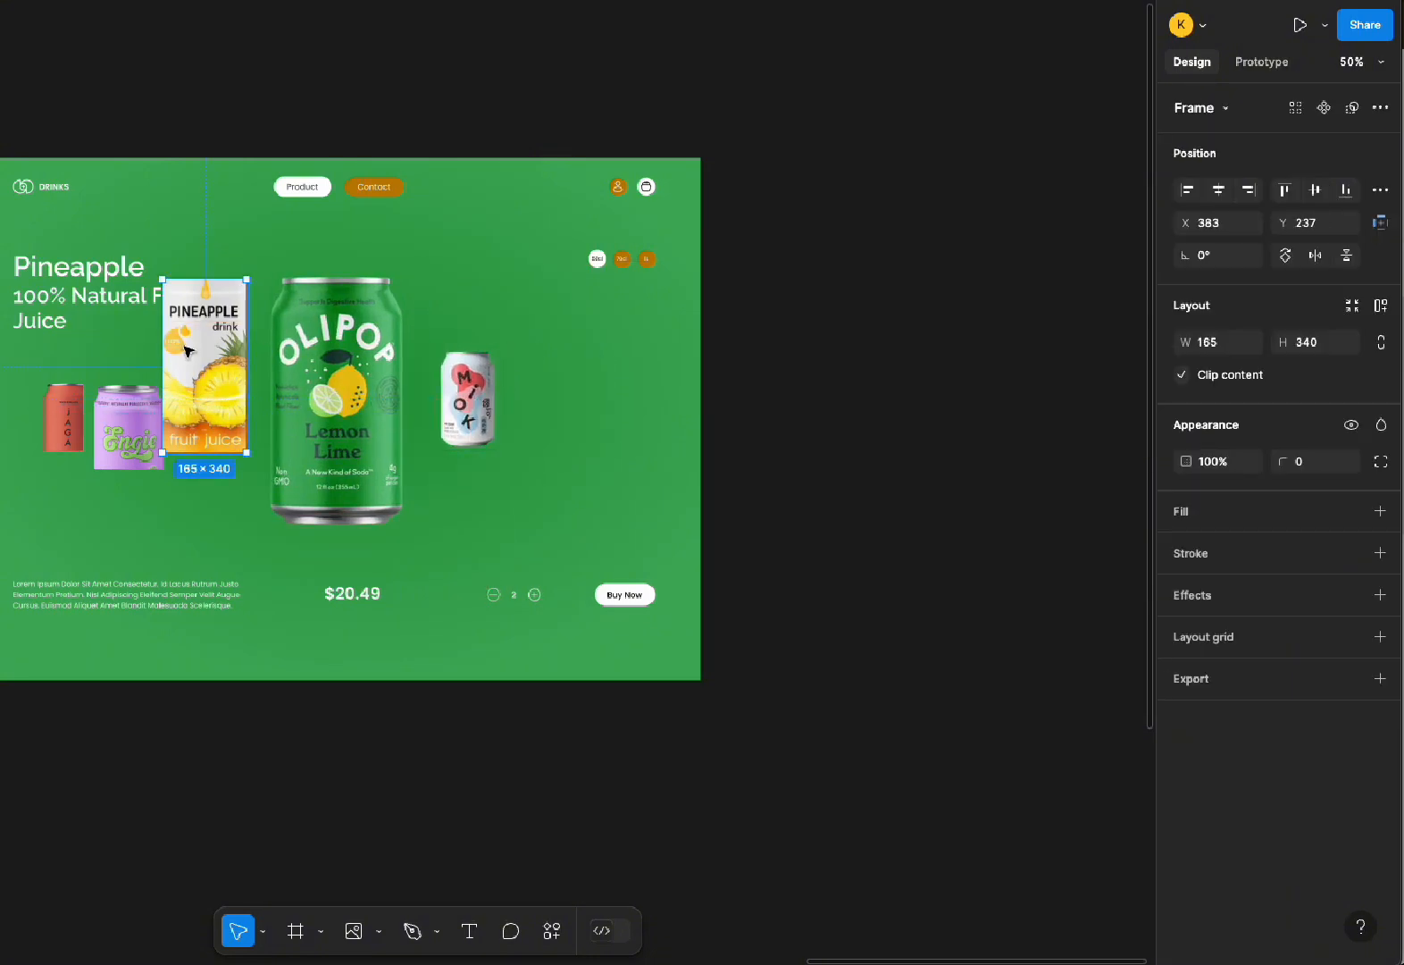
click(489, 382)
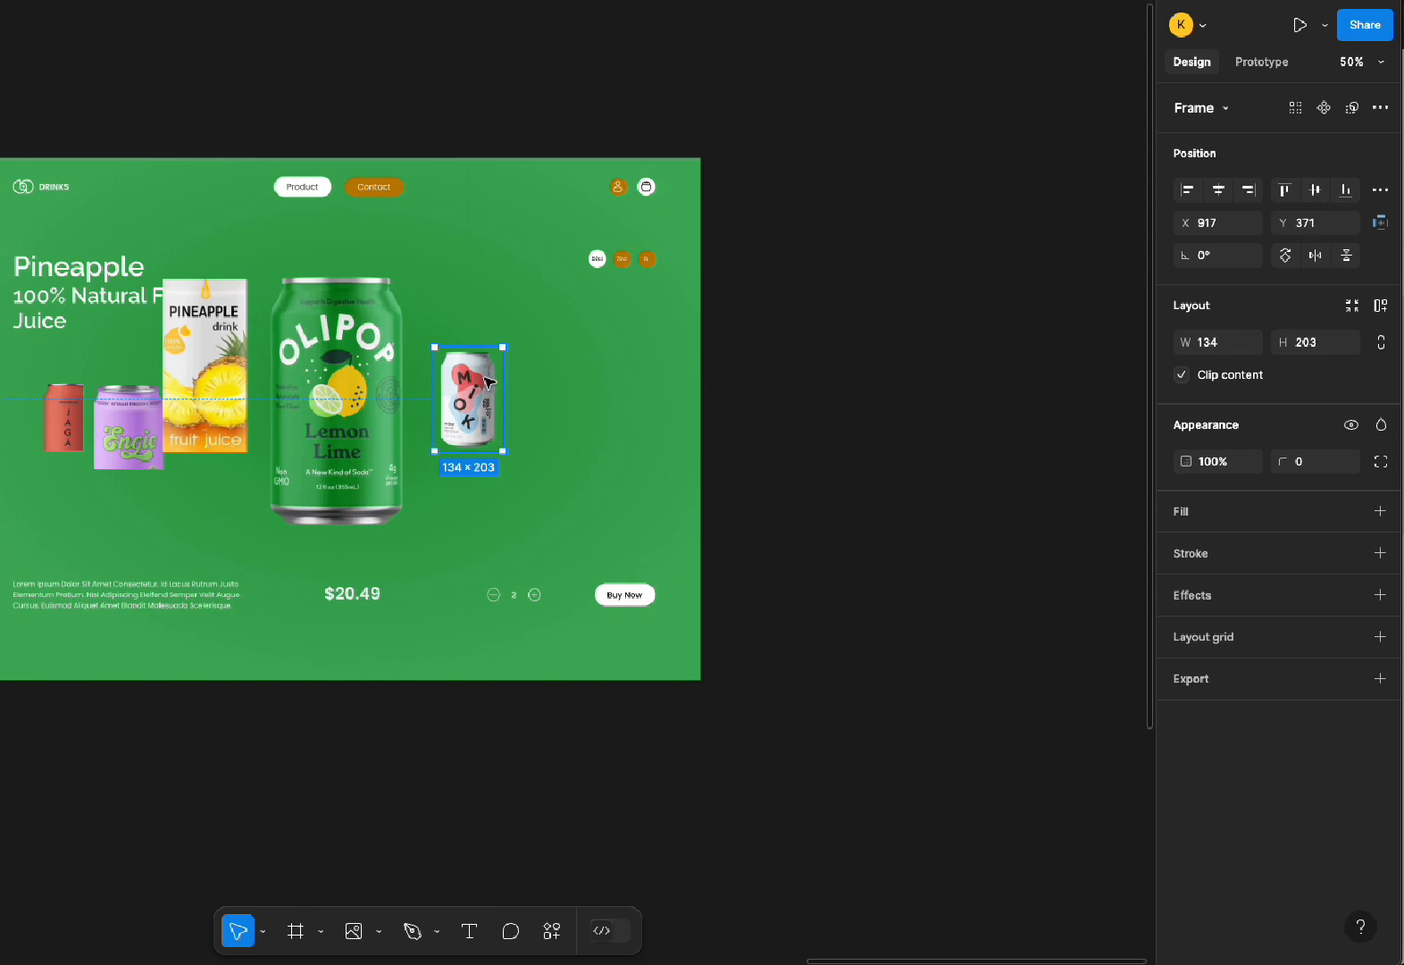
Resize the Miok can's frame to 165 × 240, matching its width to the Pineapple can's frame
click(1216, 346)
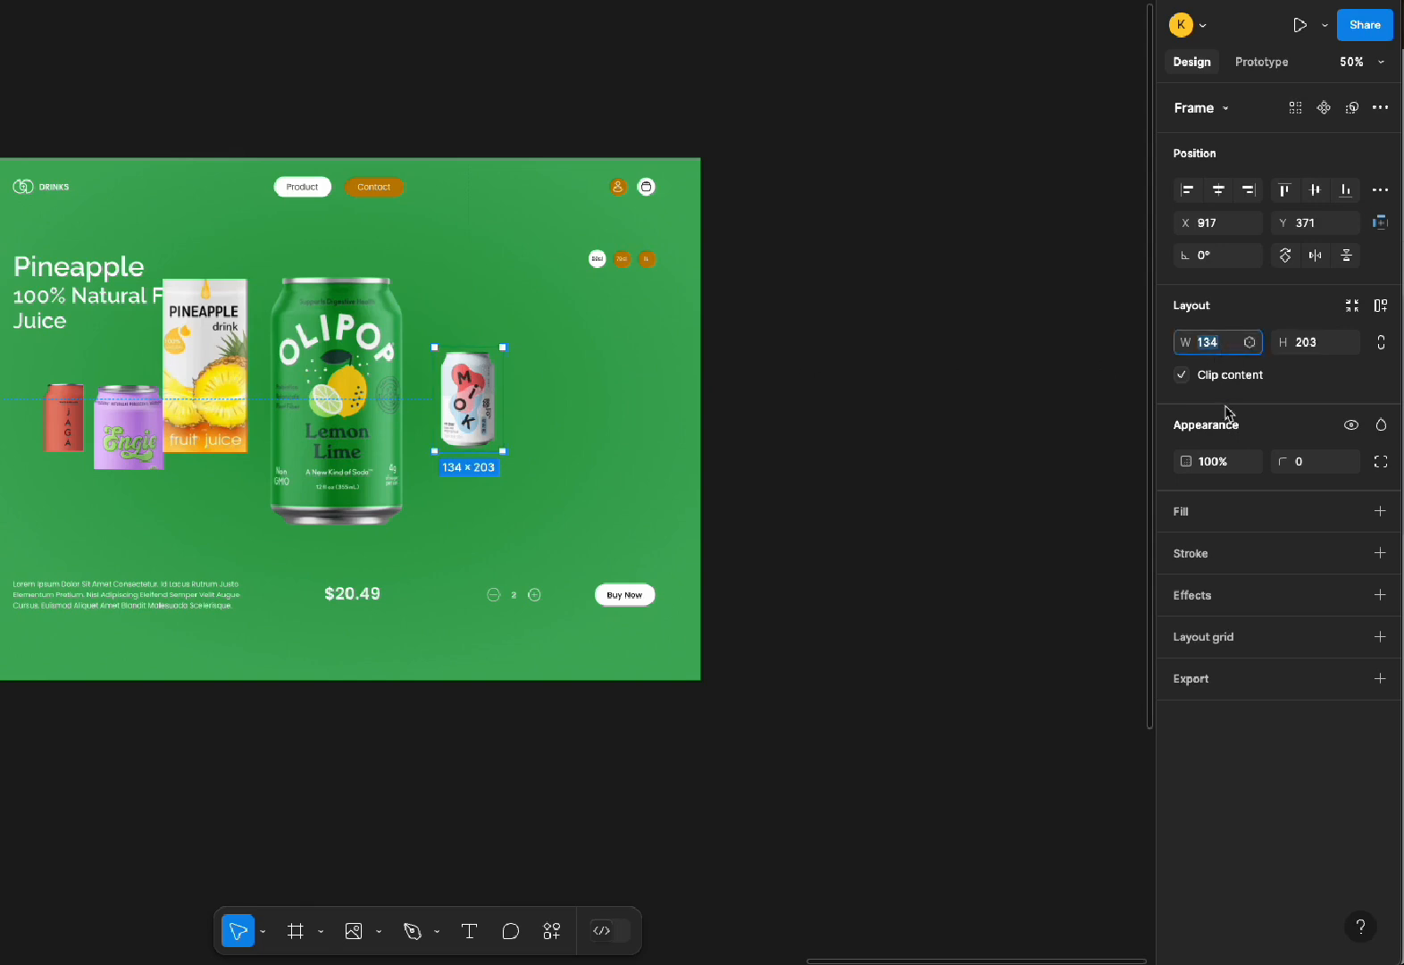
click(207, 350)
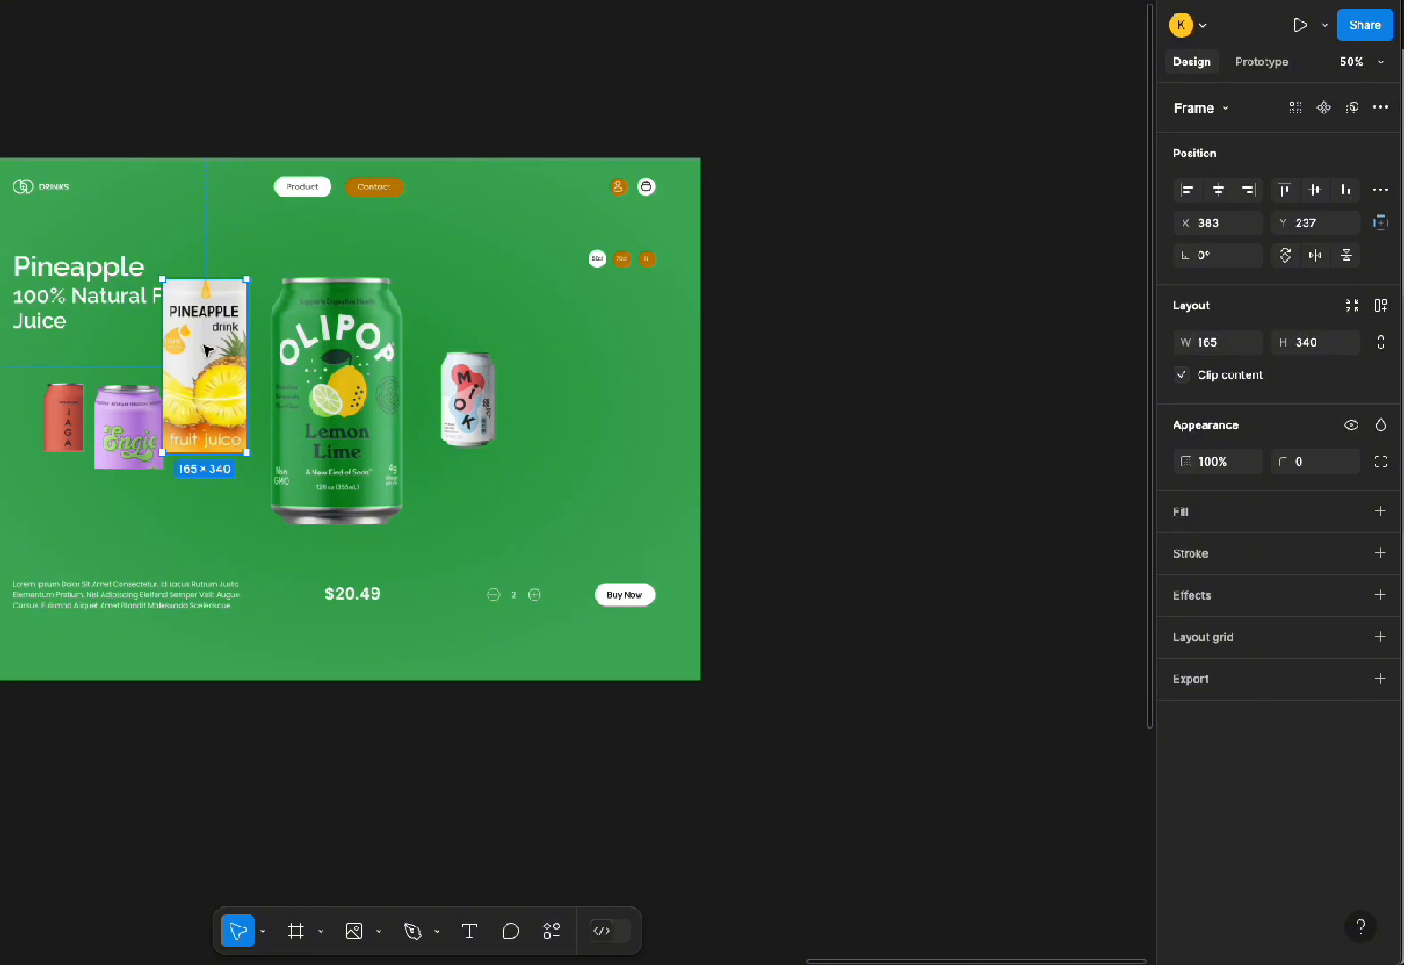
click(468, 366)
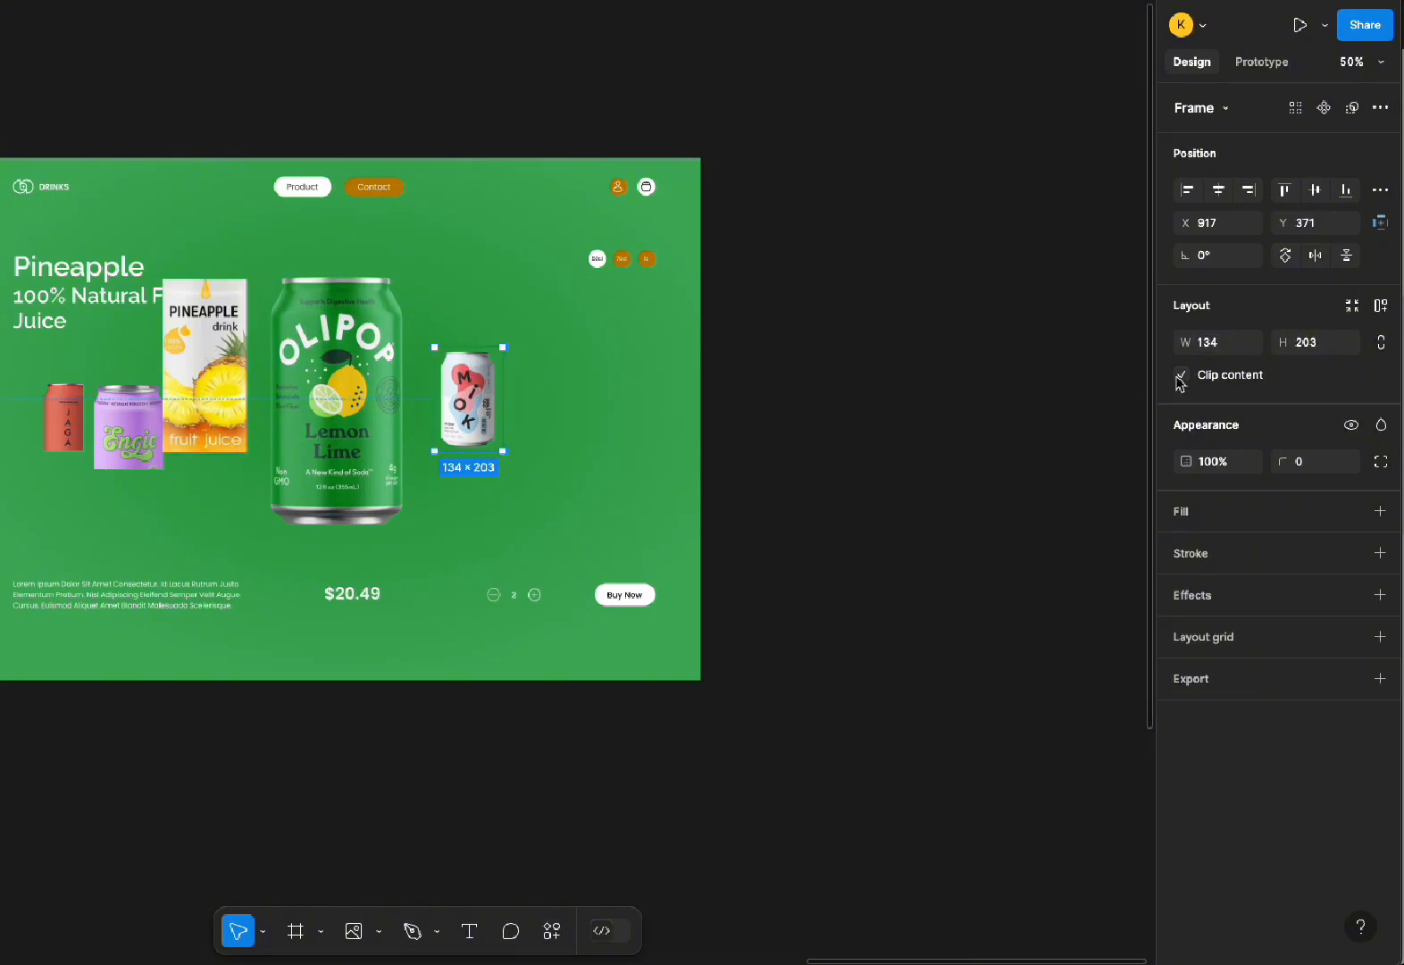
click(1230, 350)
text(165)
key(Tab)
text(24)
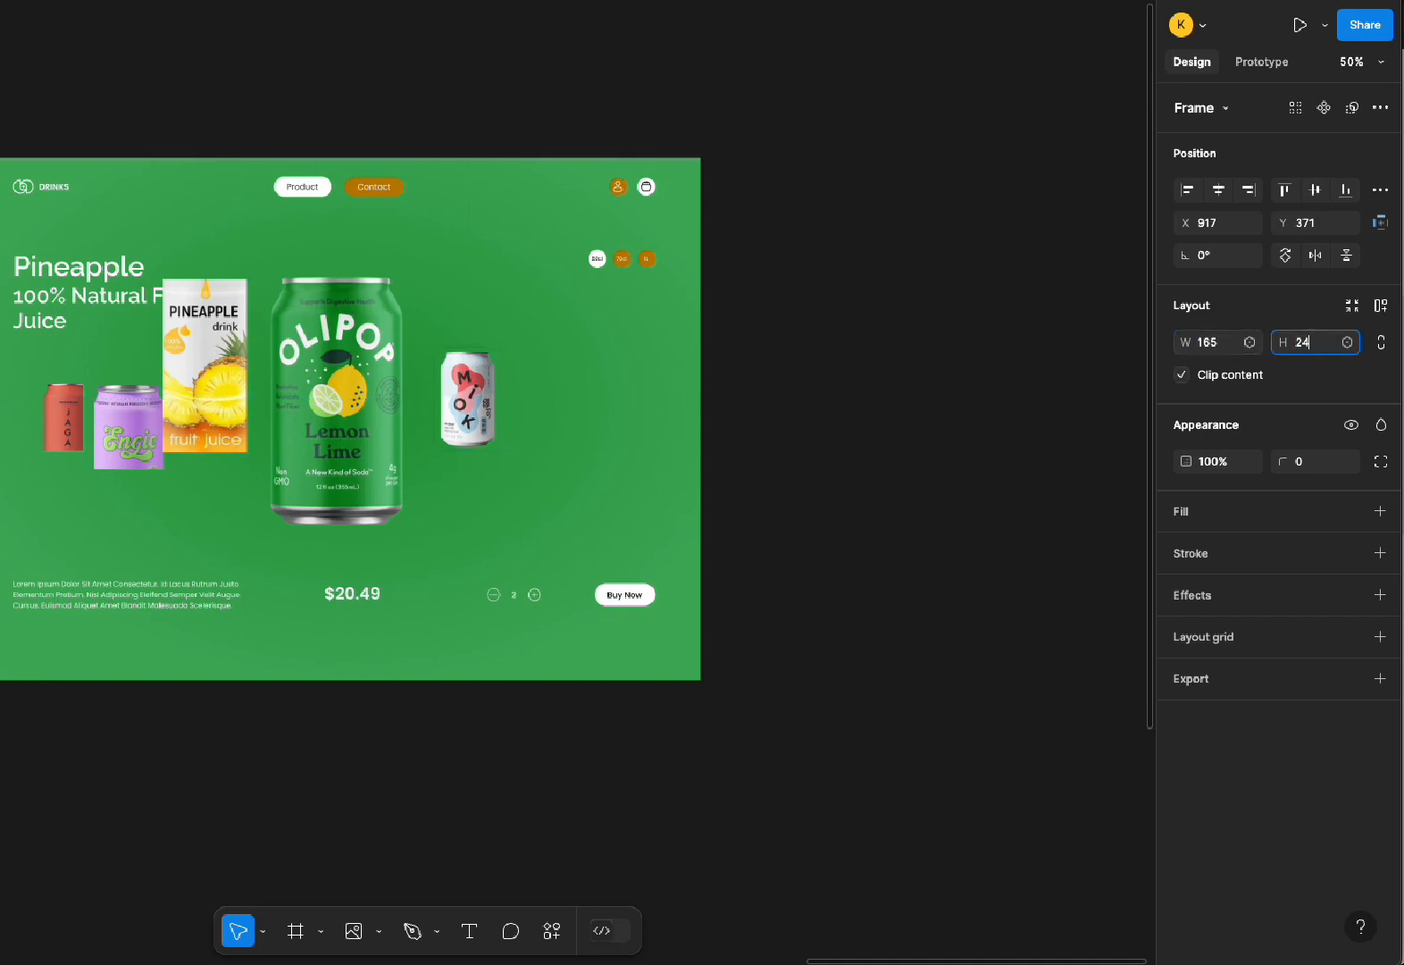
text(0)
key(Return)
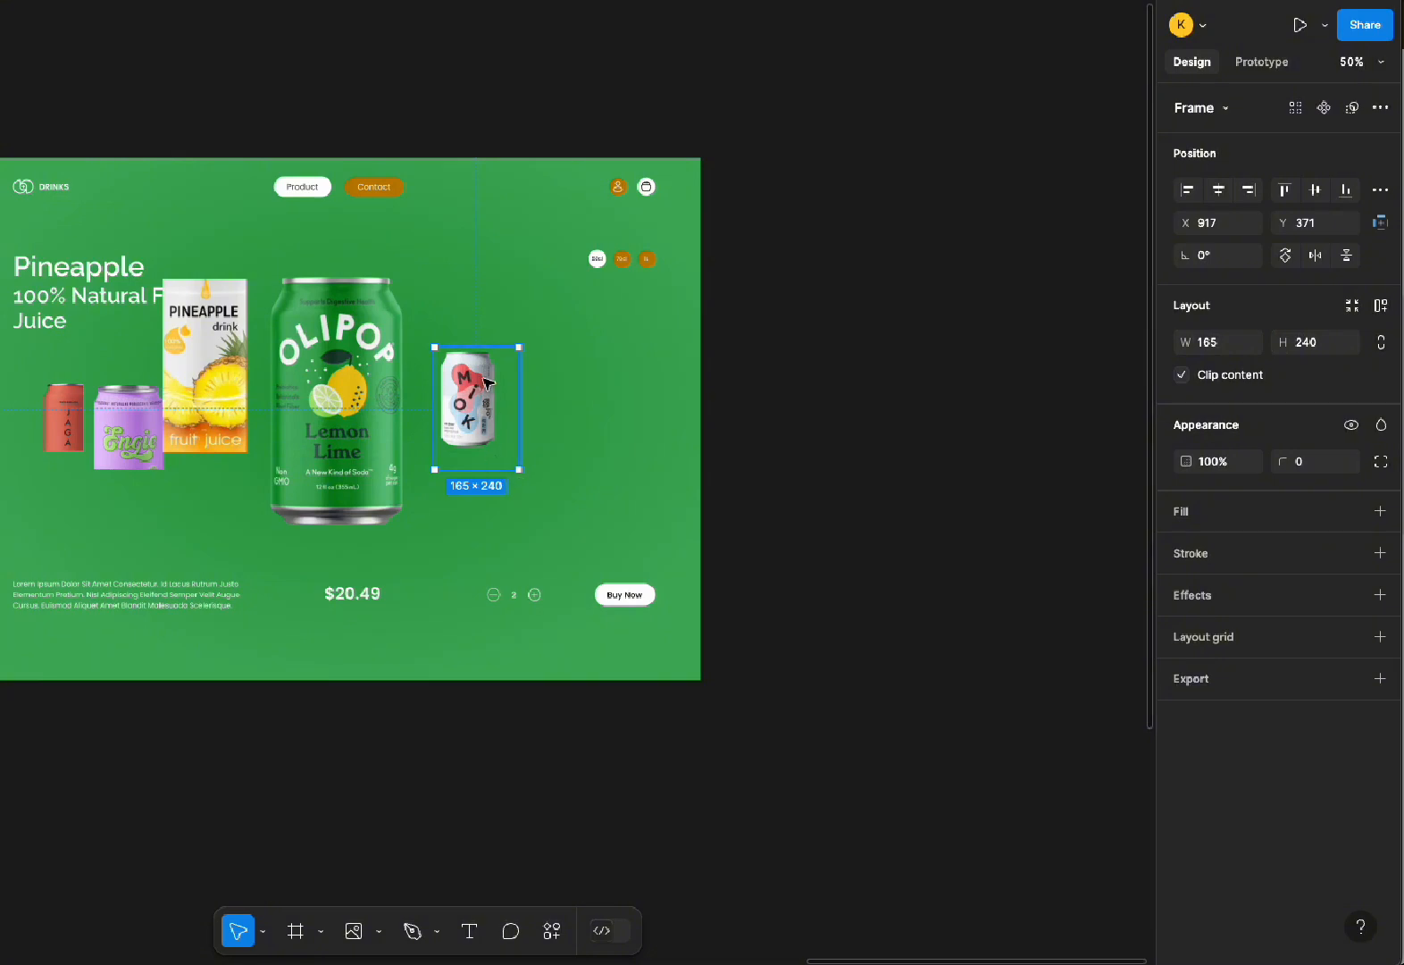
Raise the Miok can's frame to about X 913, Y 307, and set its height to 340
drag(485, 382, 483, 351)
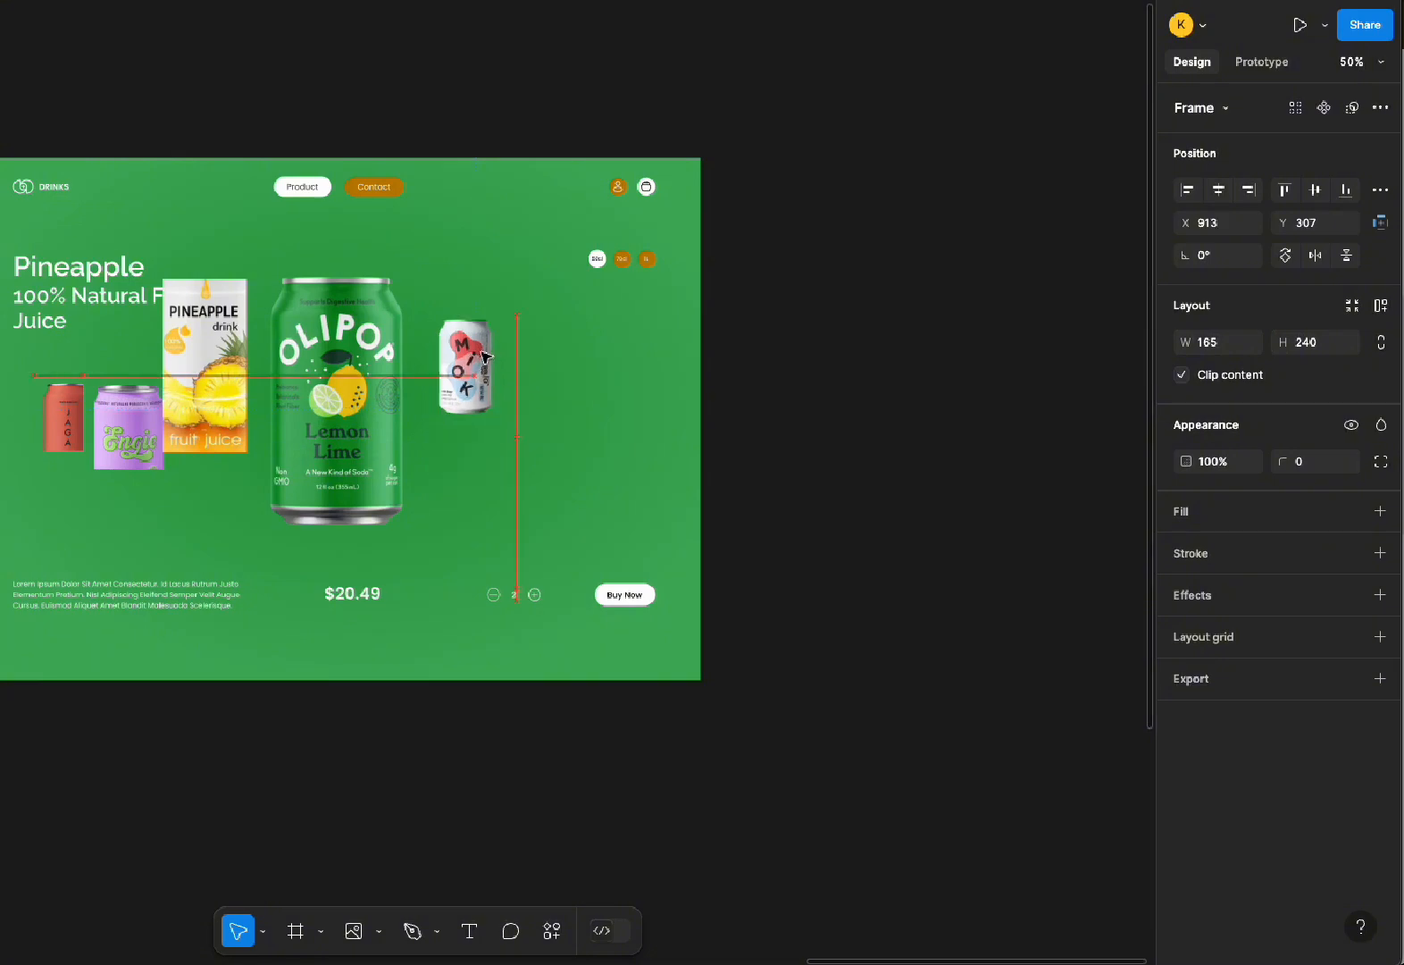
click(1323, 344)
text(34)
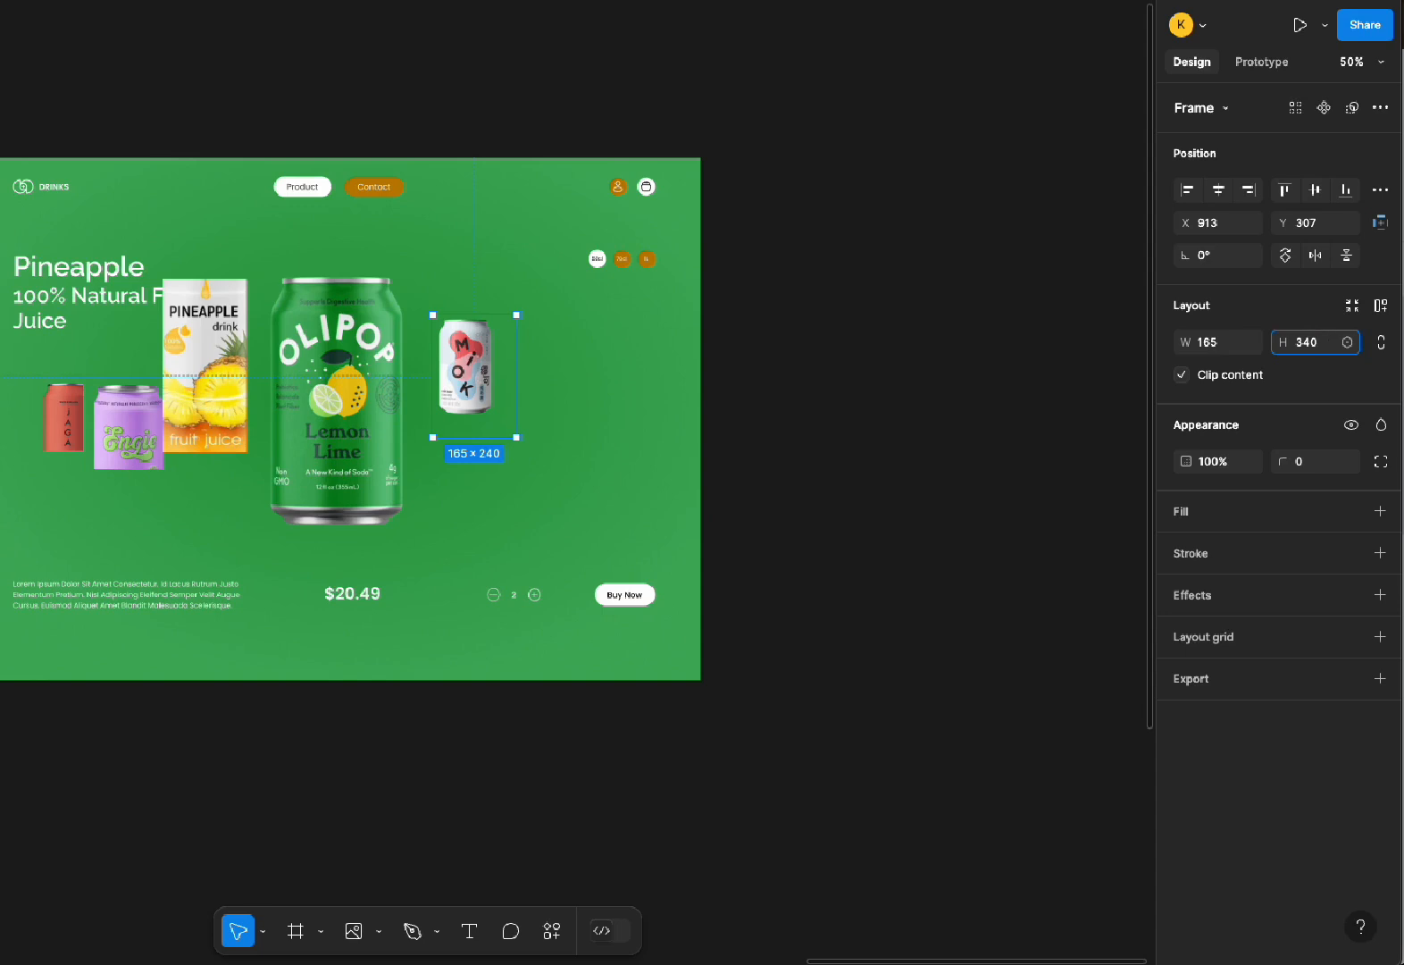
key(Return)
click(567, 375)
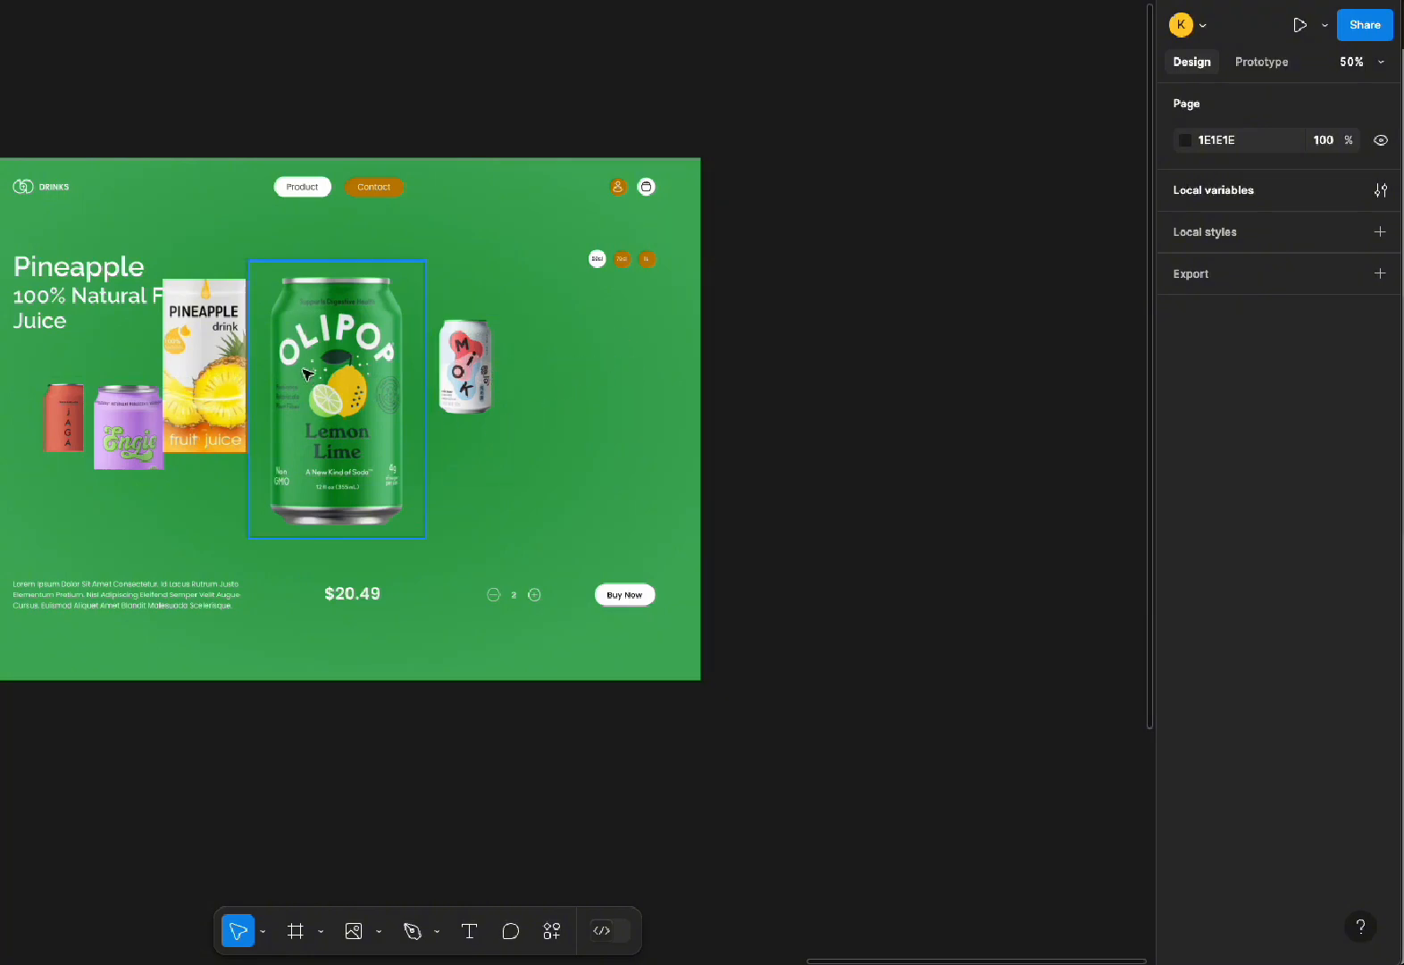
scroll(307, 366, left, 5)
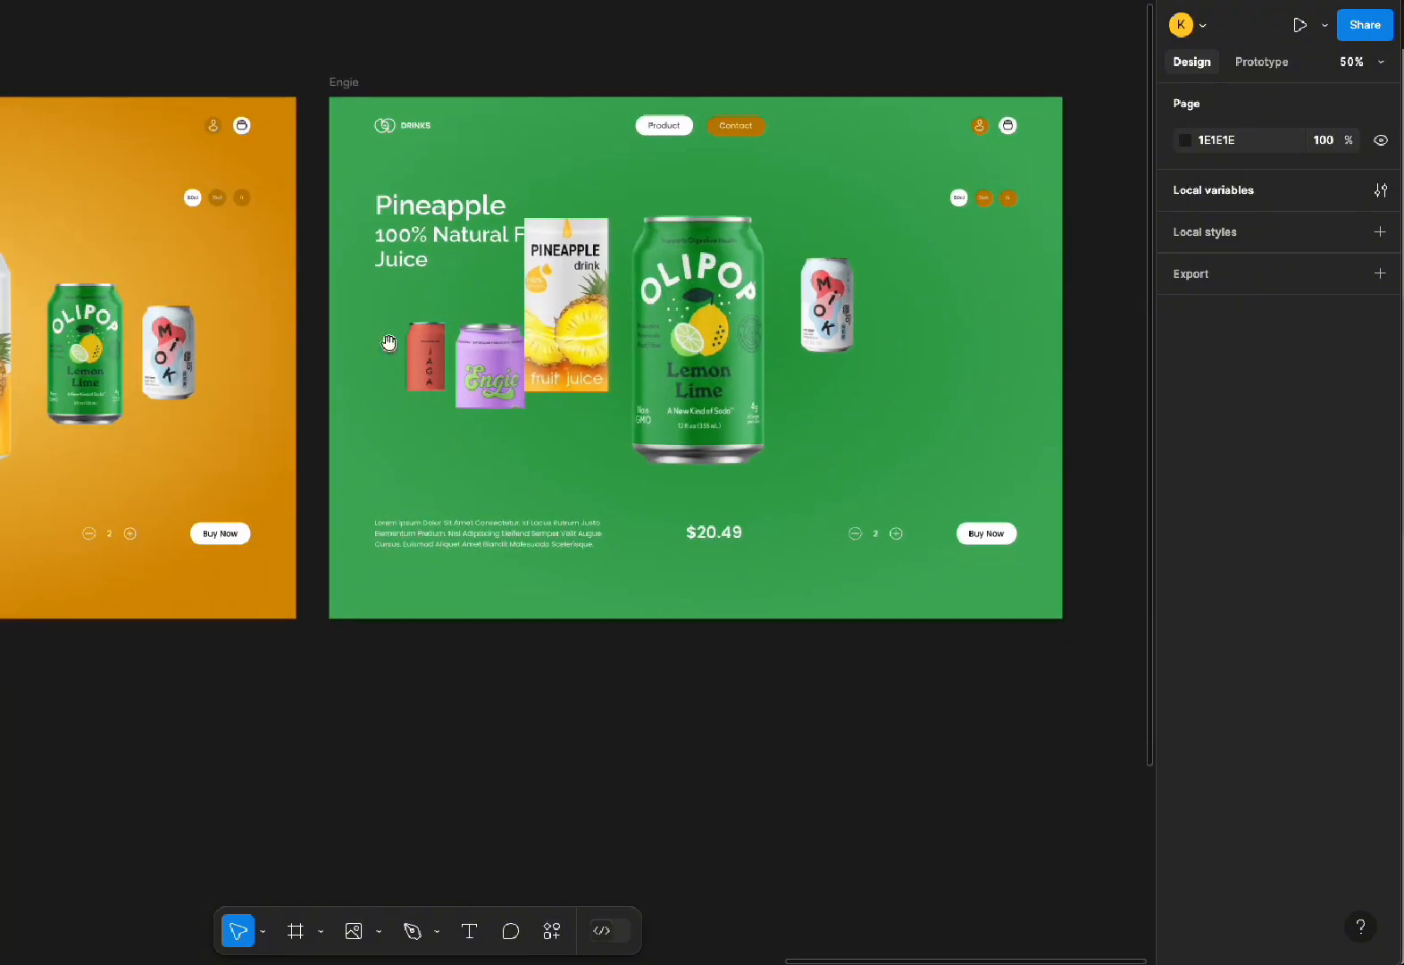
click(258, 339)
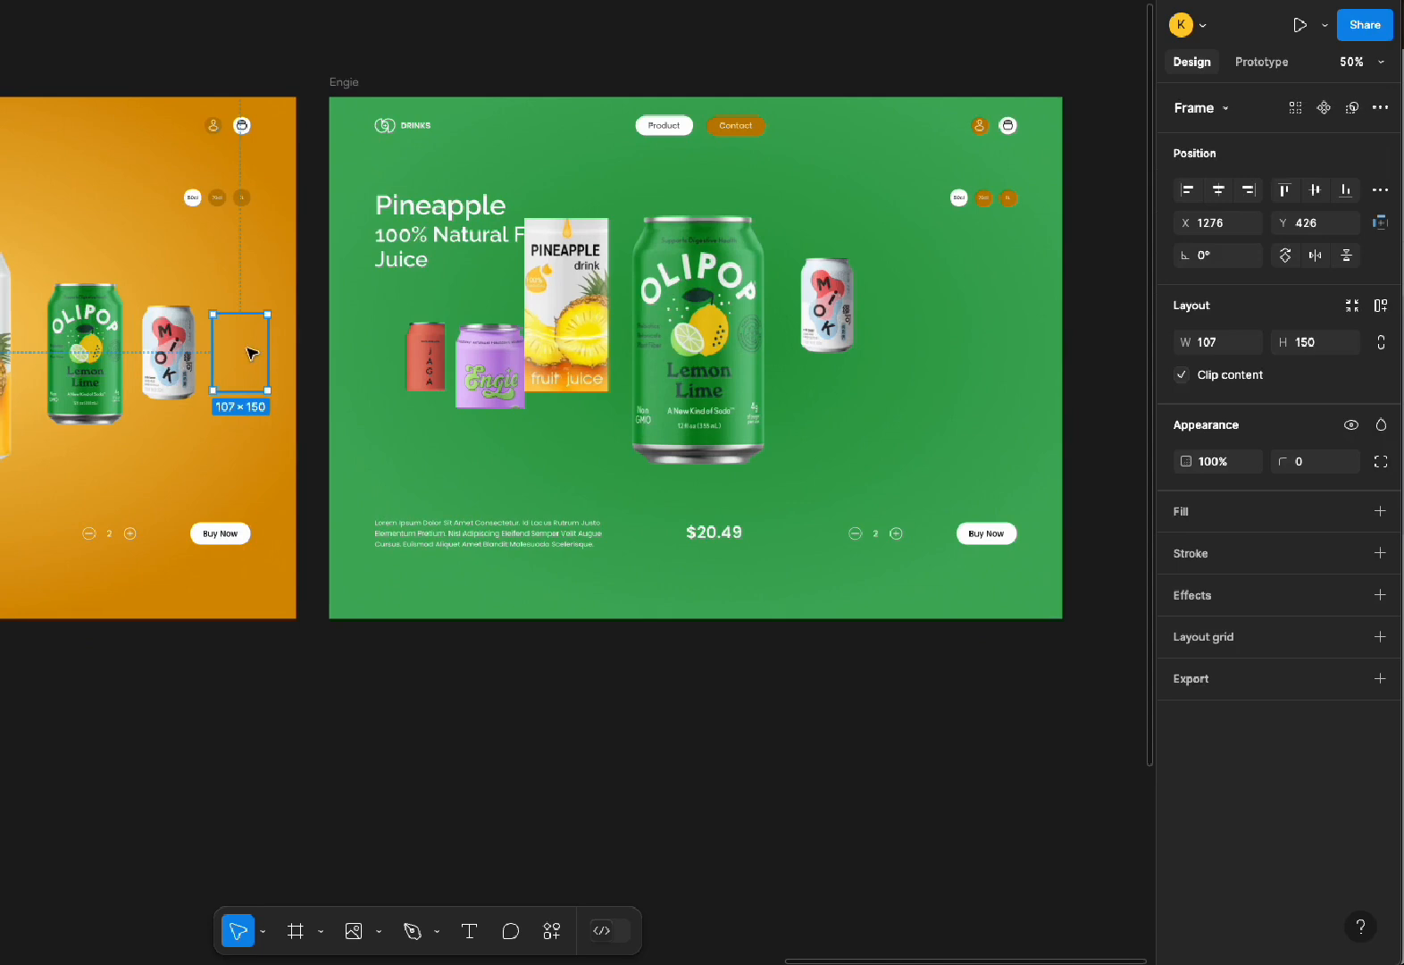
drag(250, 352, 990, 317)
click(1020, 380)
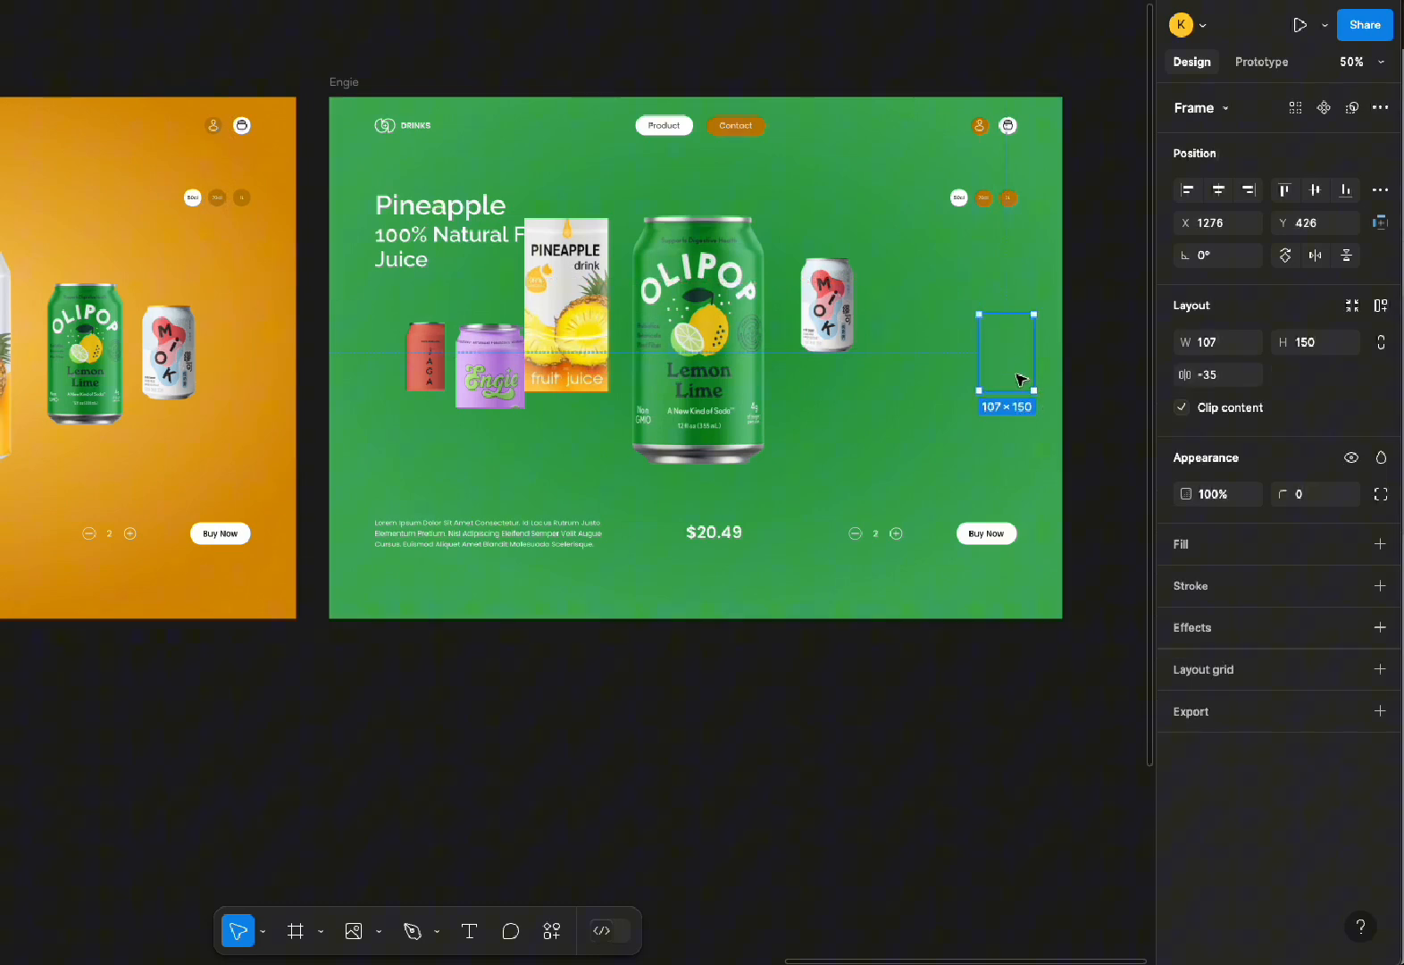
click(973, 314)
key(ctrl+z)
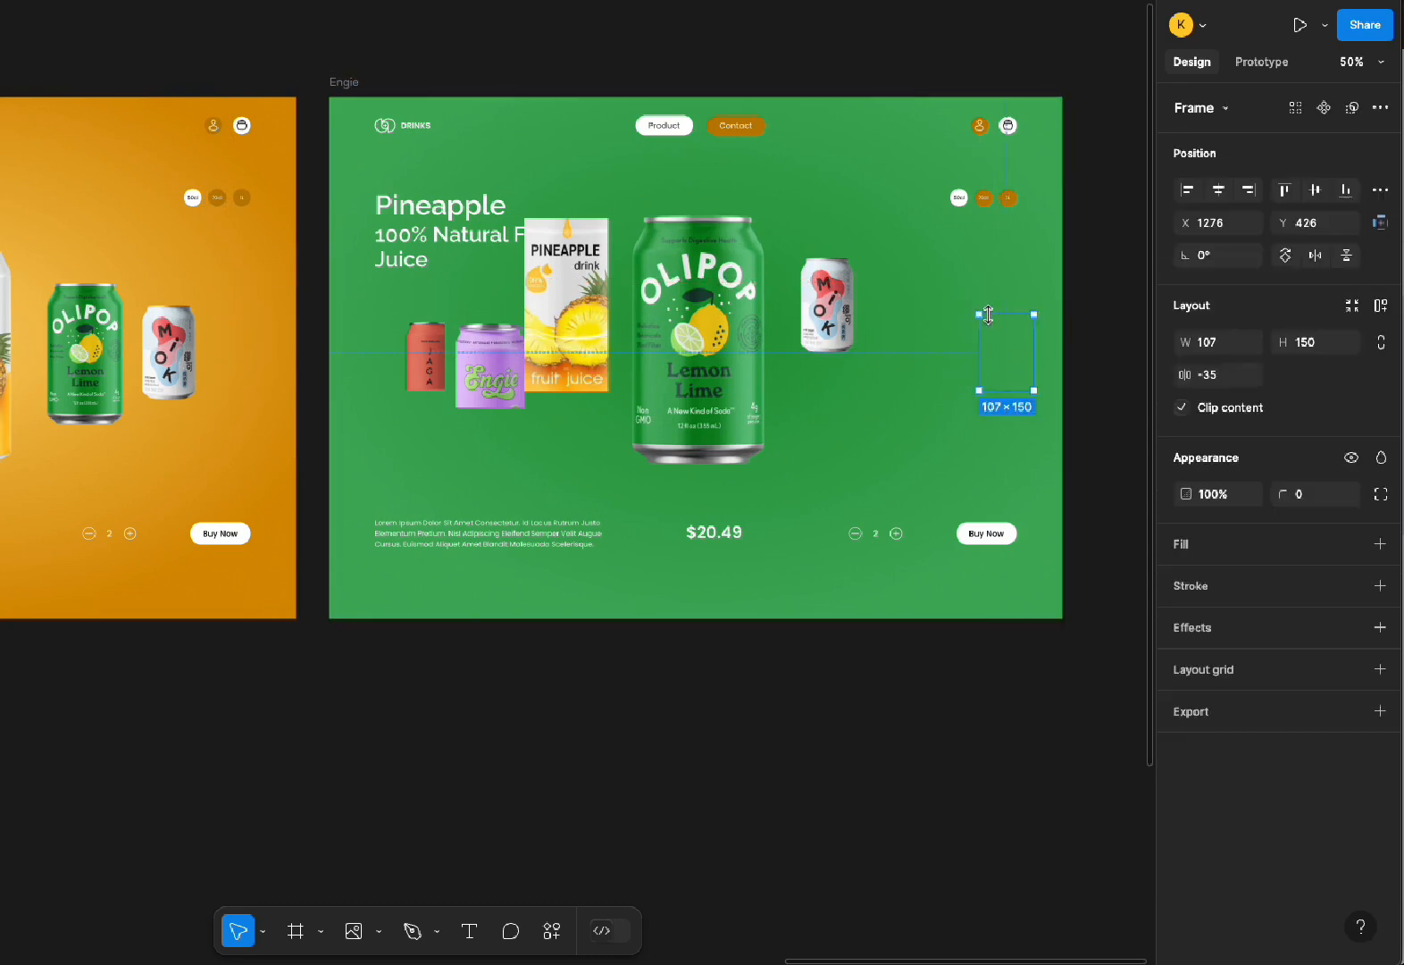
key(ctrl+z)
key(Delete)
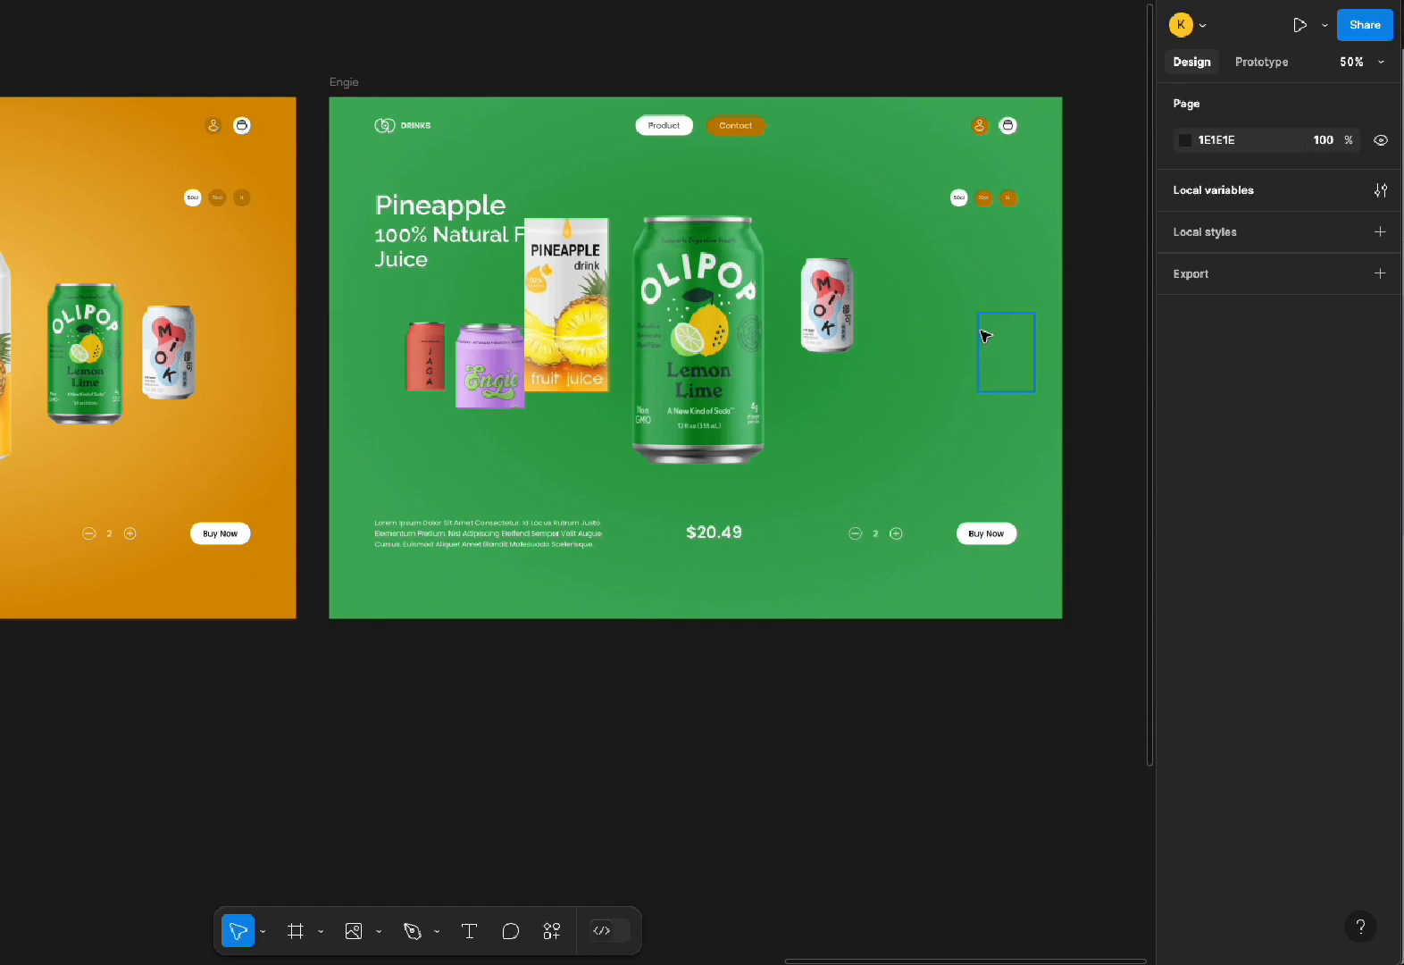
drag(985, 335, 976, 301)
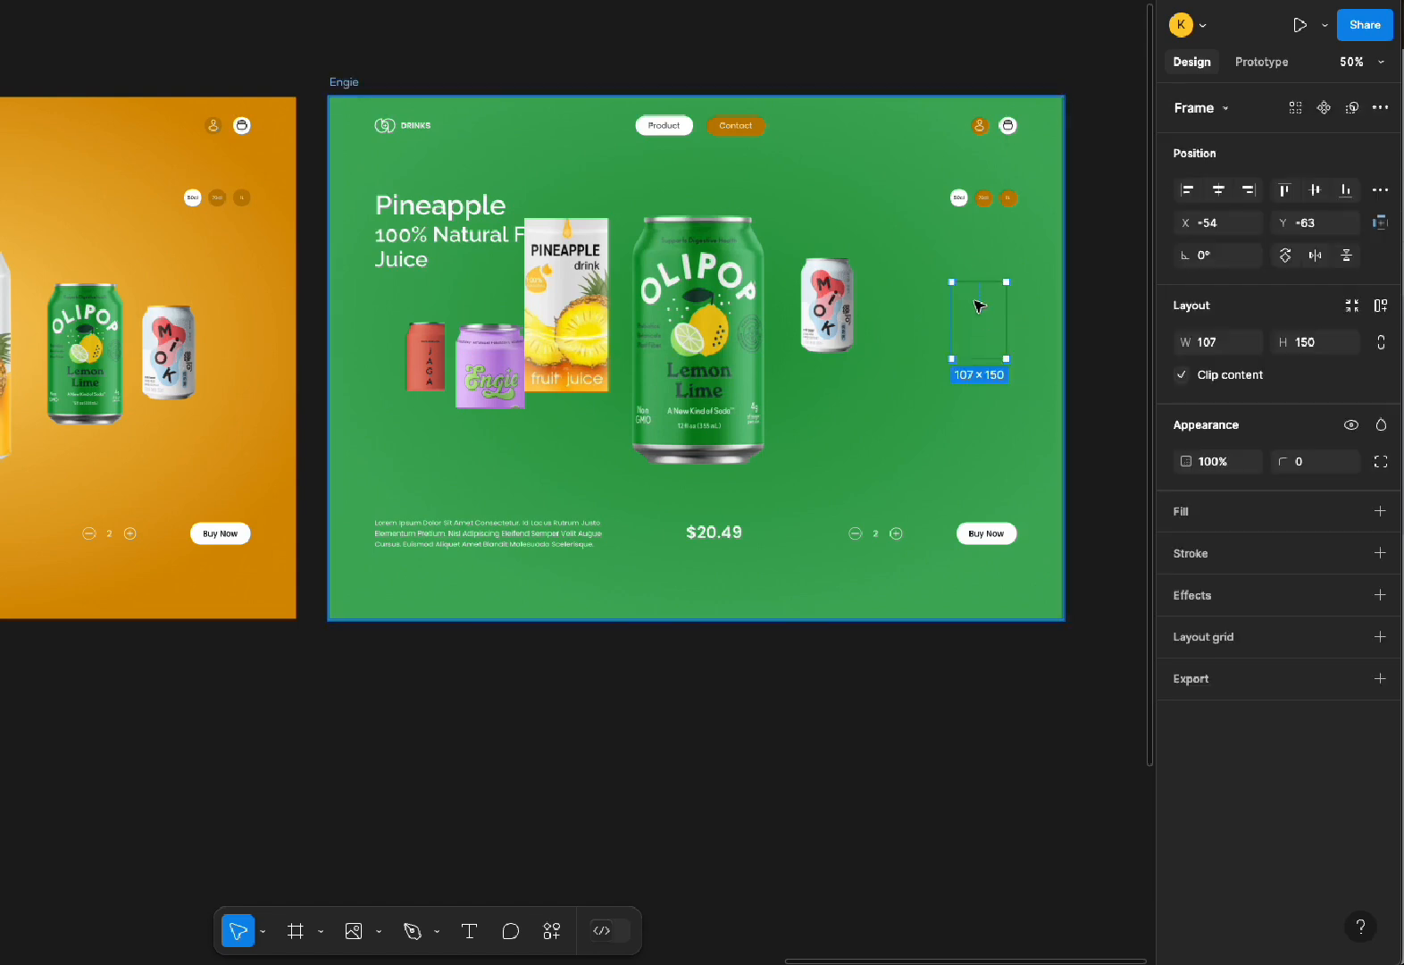
key(Delete)
key(ctrl+z)
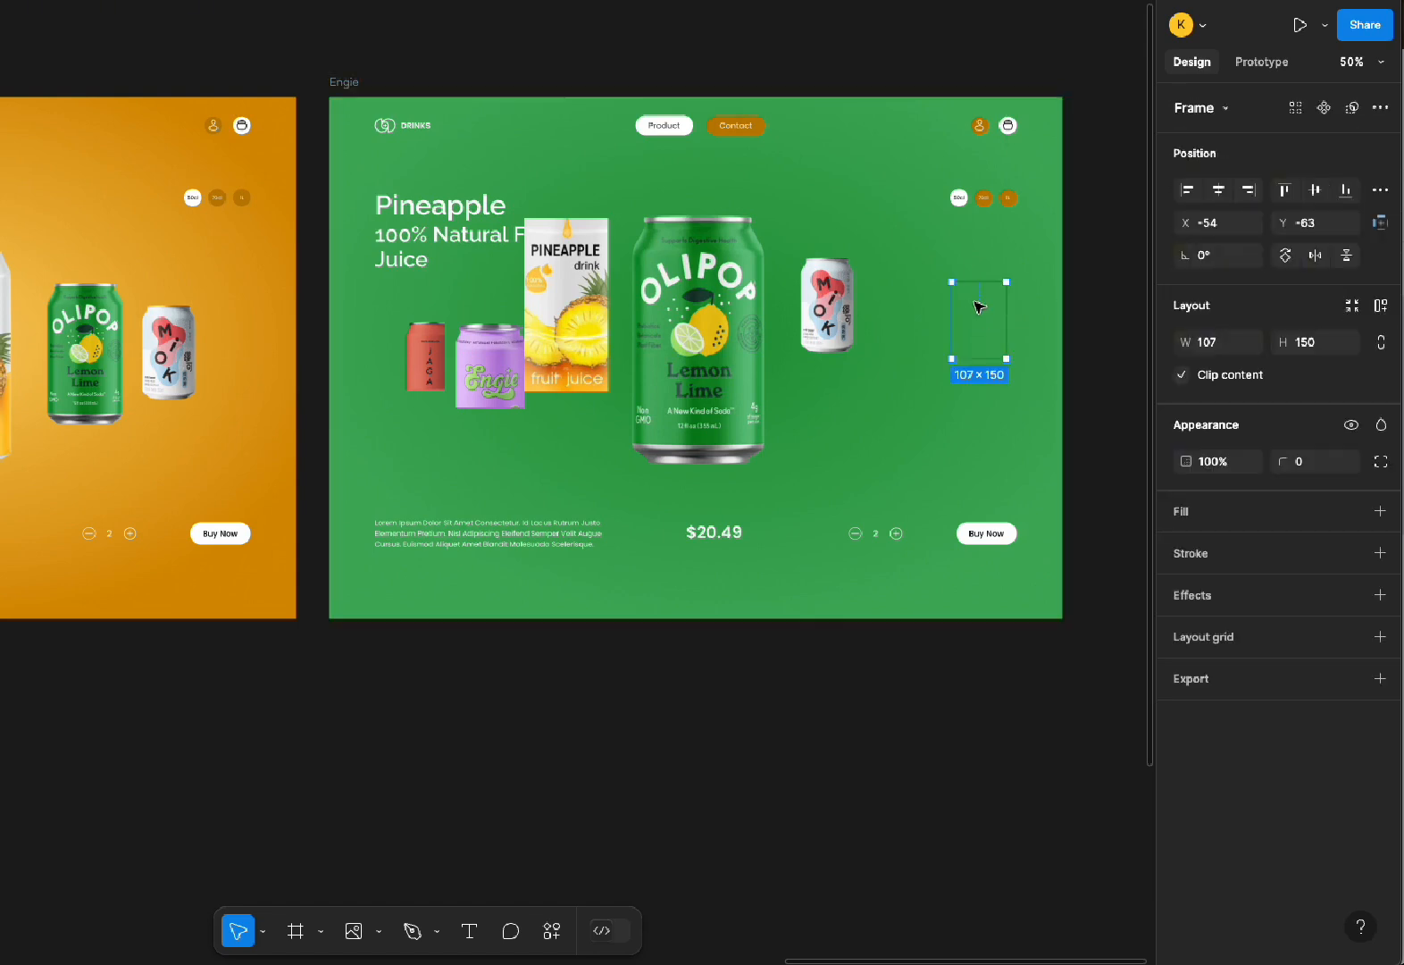
key(Delete)
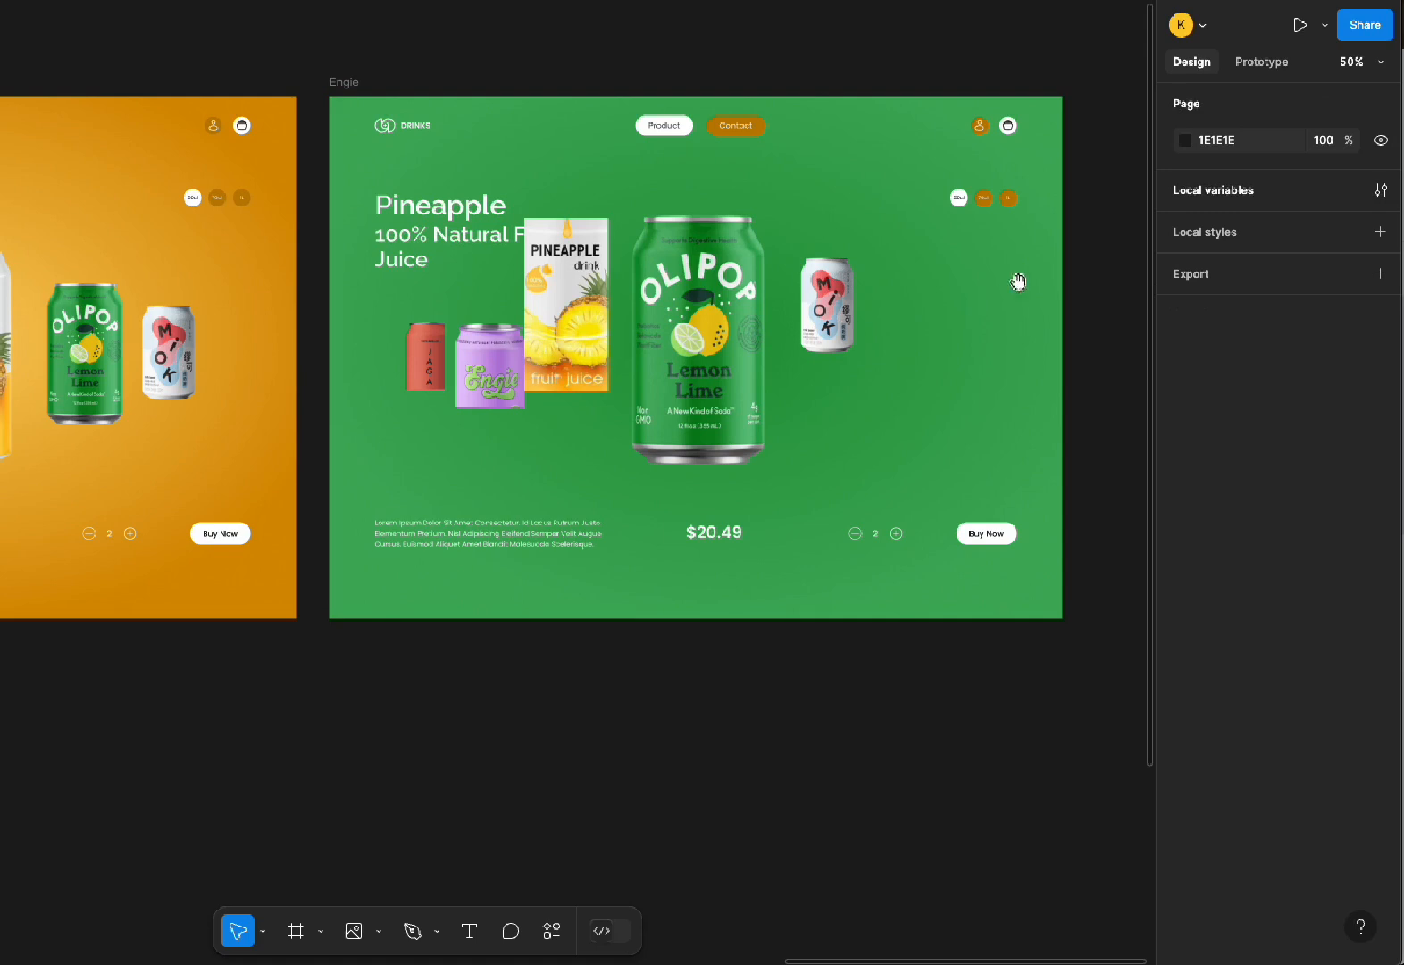
drag(1072, 224, 733, 224)
key(ctrl+z)
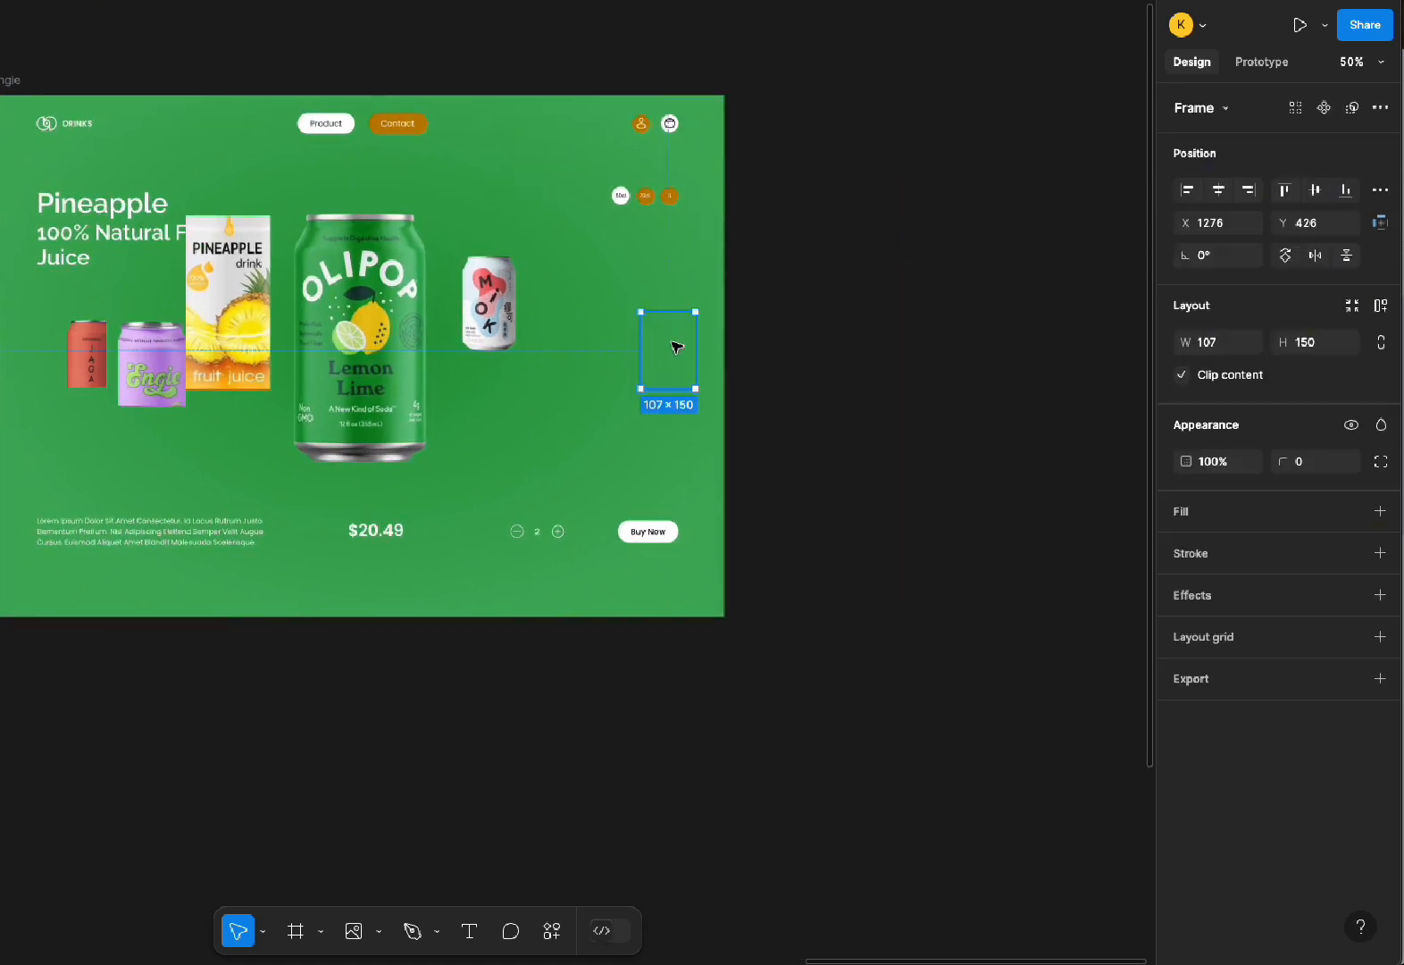
Move the green page's empty 107 × 150 frame inward beside the Miok can, at about X 1108, Y 364
drag(677, 332, 589, 316)
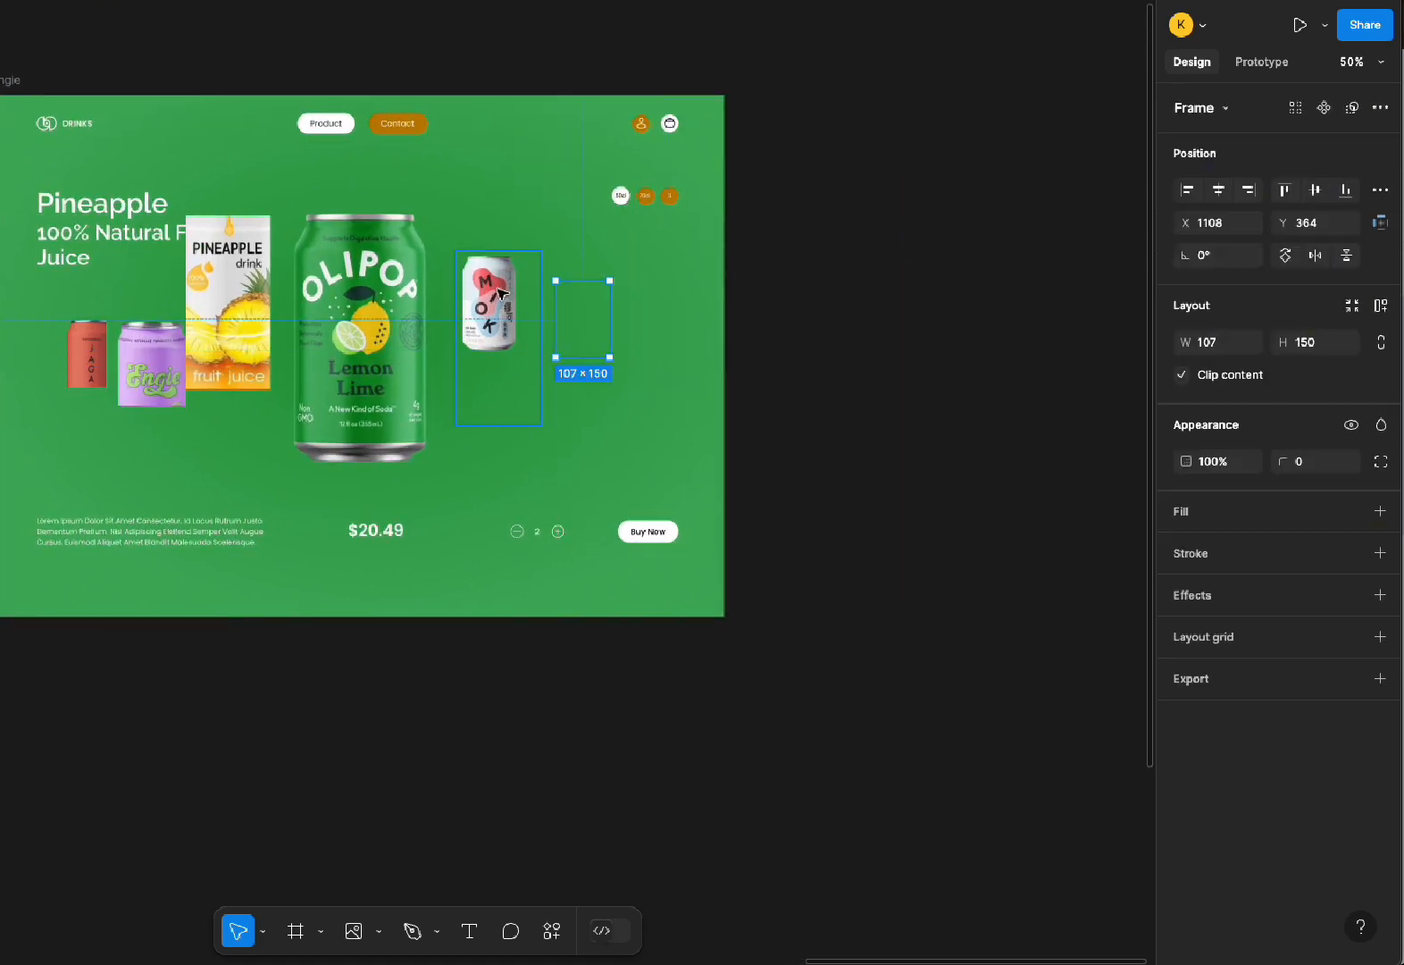
click(164, 372)
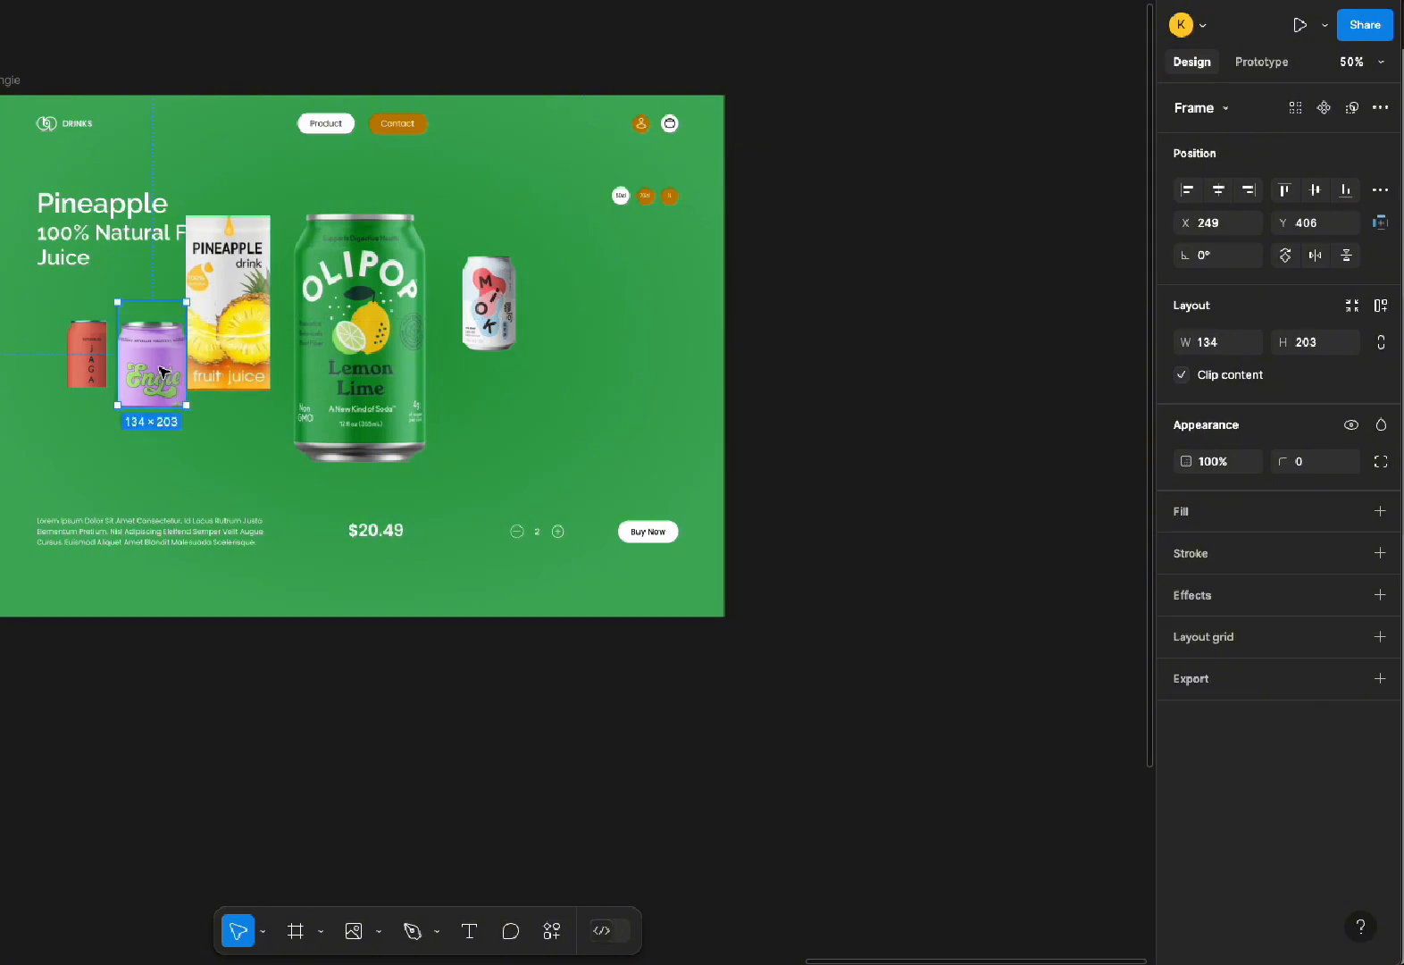
Resize the empty frame beside the Miok can to 134 × 203
click(590, 314)
click(1216, 346)
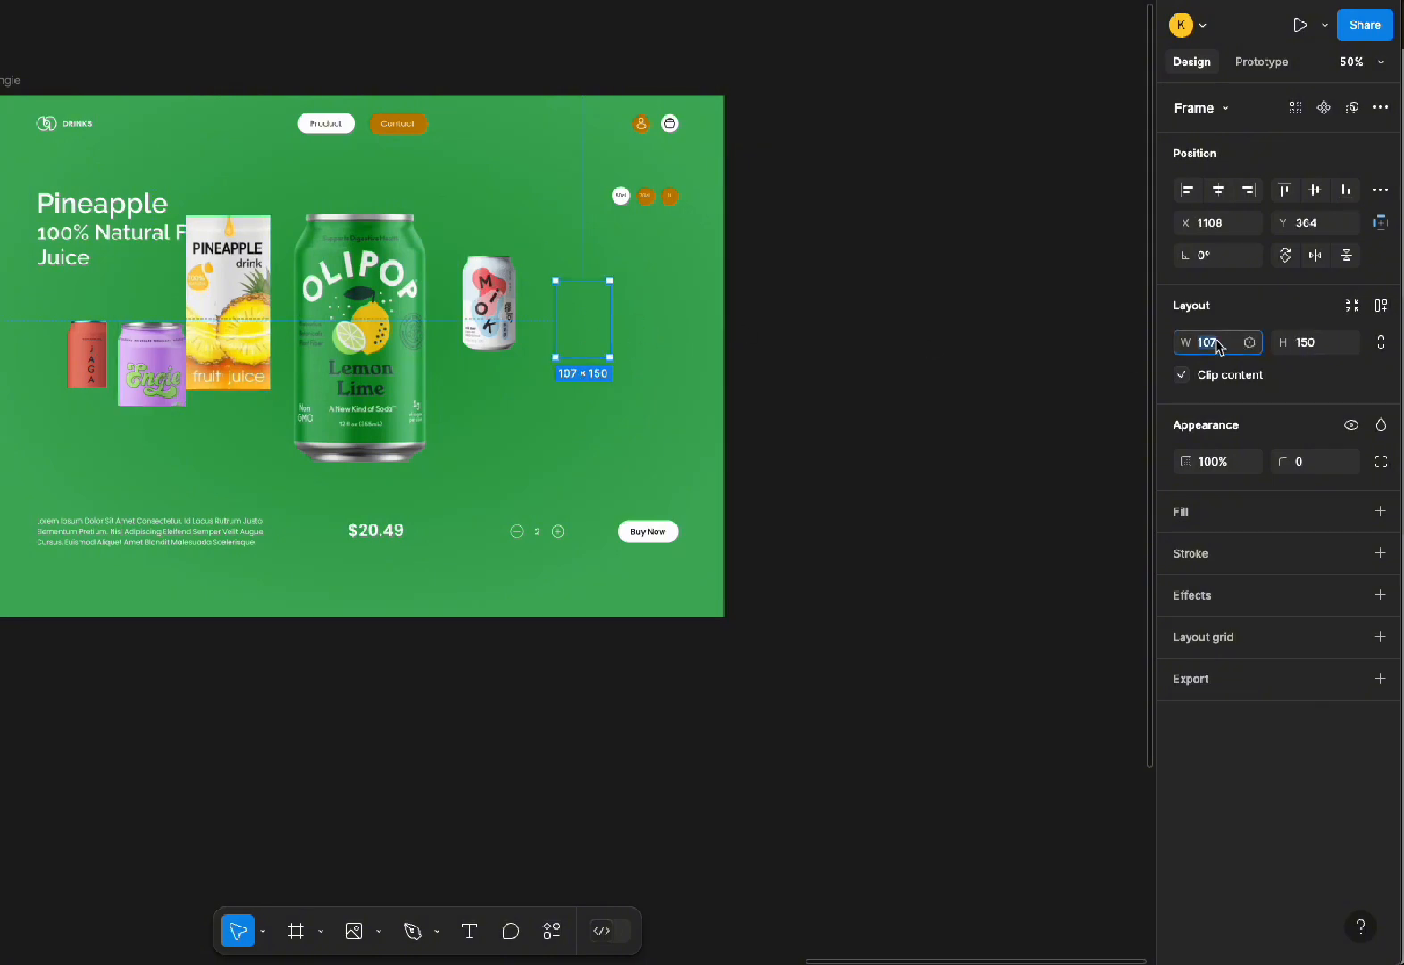
text(134)
key(Tab)
text(2)
text(3)
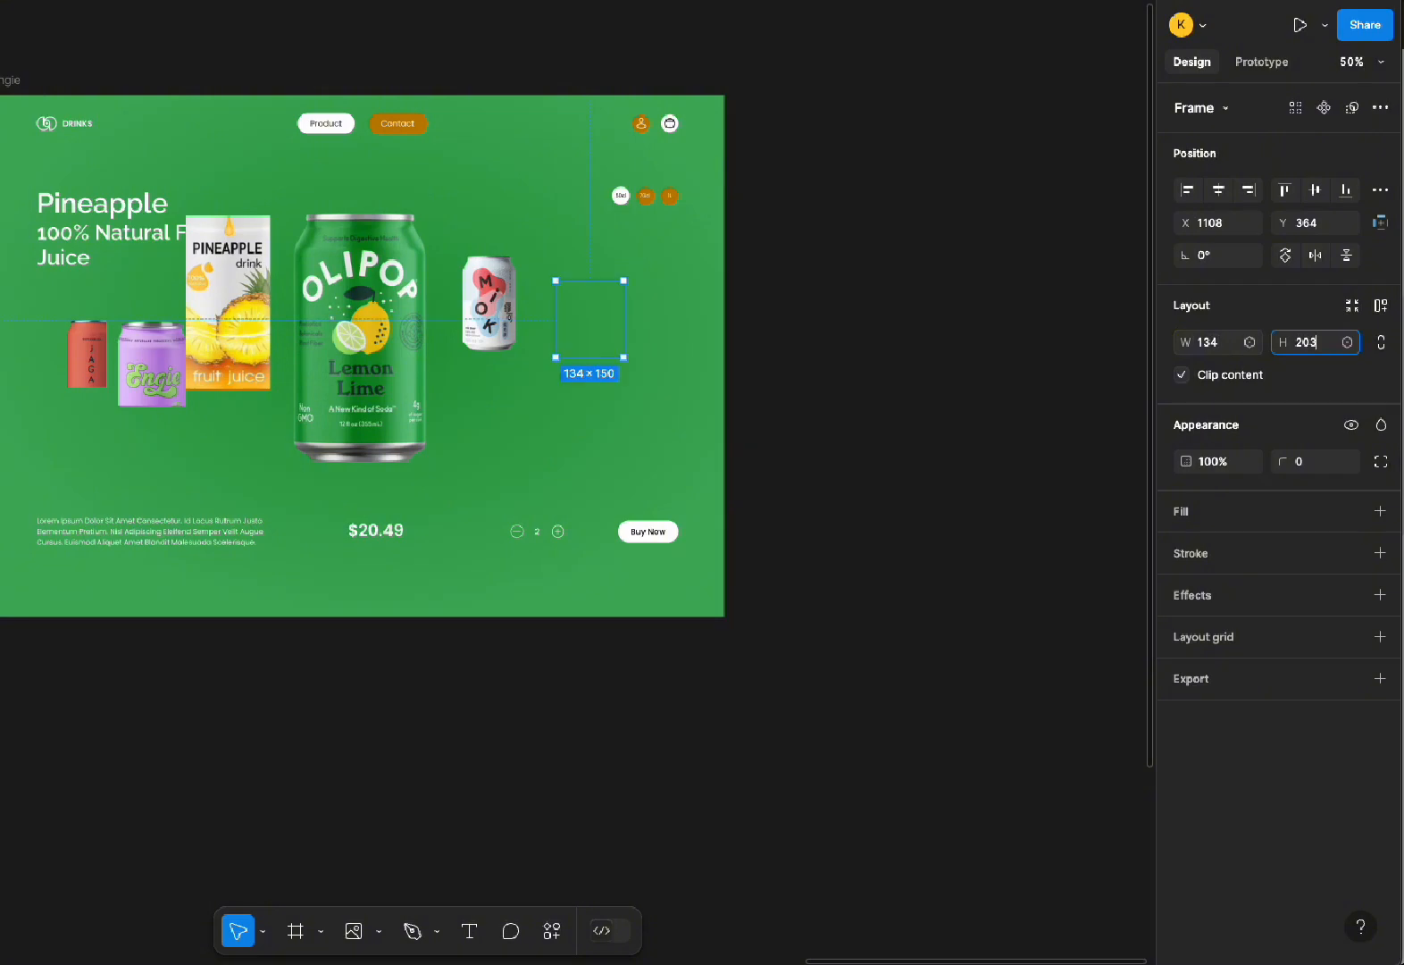
key(Return)
Enlarge the Miok can's image to fill its frame's width and centre it inside the frame
click(497, 284)
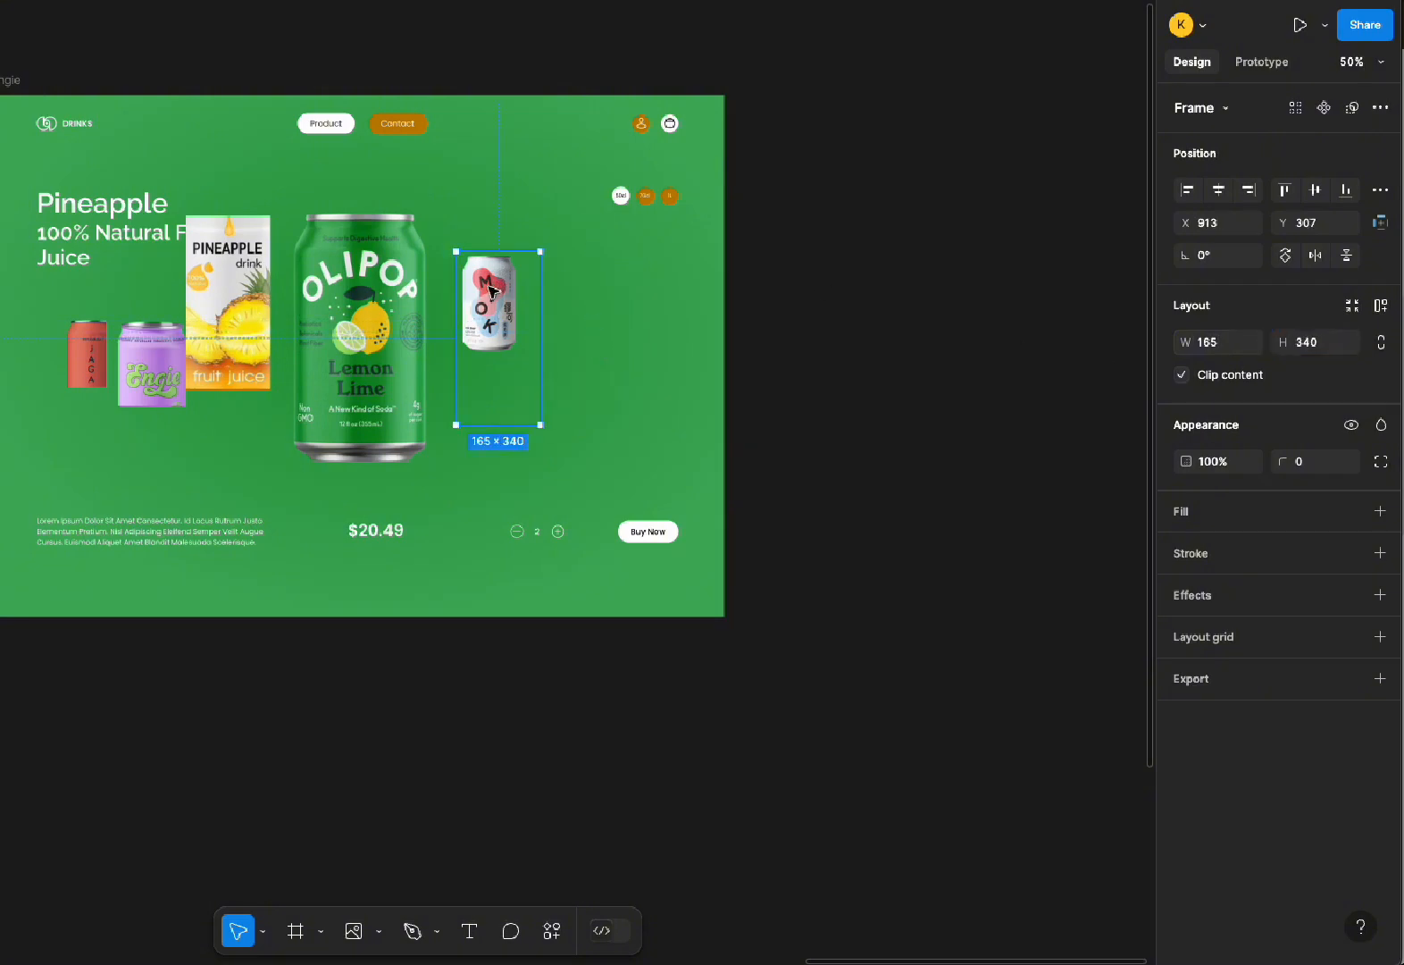
drag(521, 362, 533, 420)
key(ctrl+z)
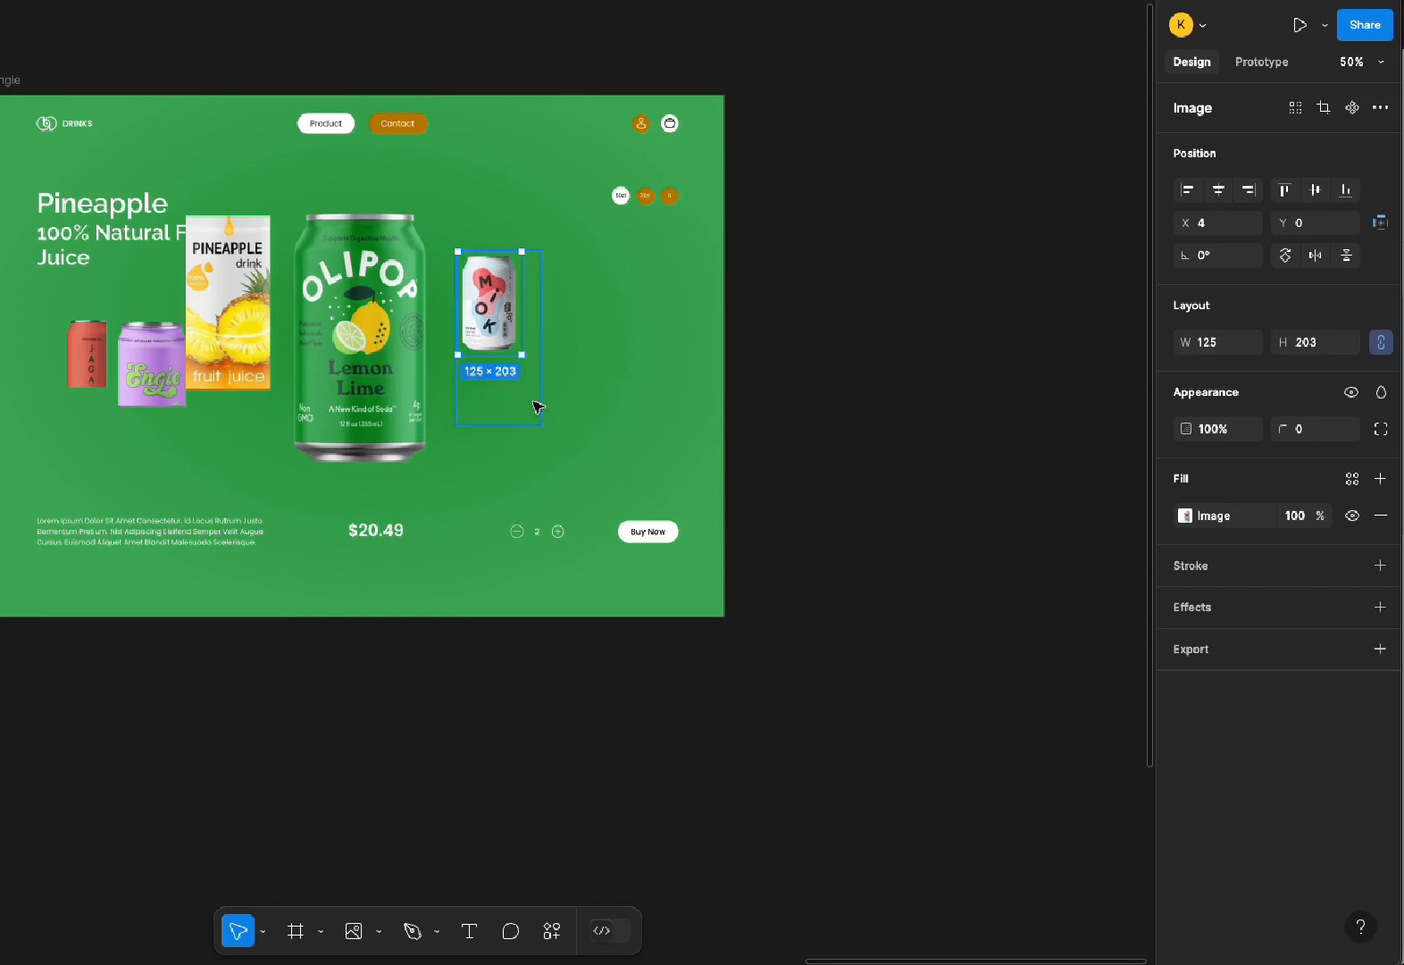
drag(521, 354, 518, 399)
drag(531, 340, 534, 347)
Set the image fill opacity of the hidden can beside the Miok can to 100%
click(589, 338)
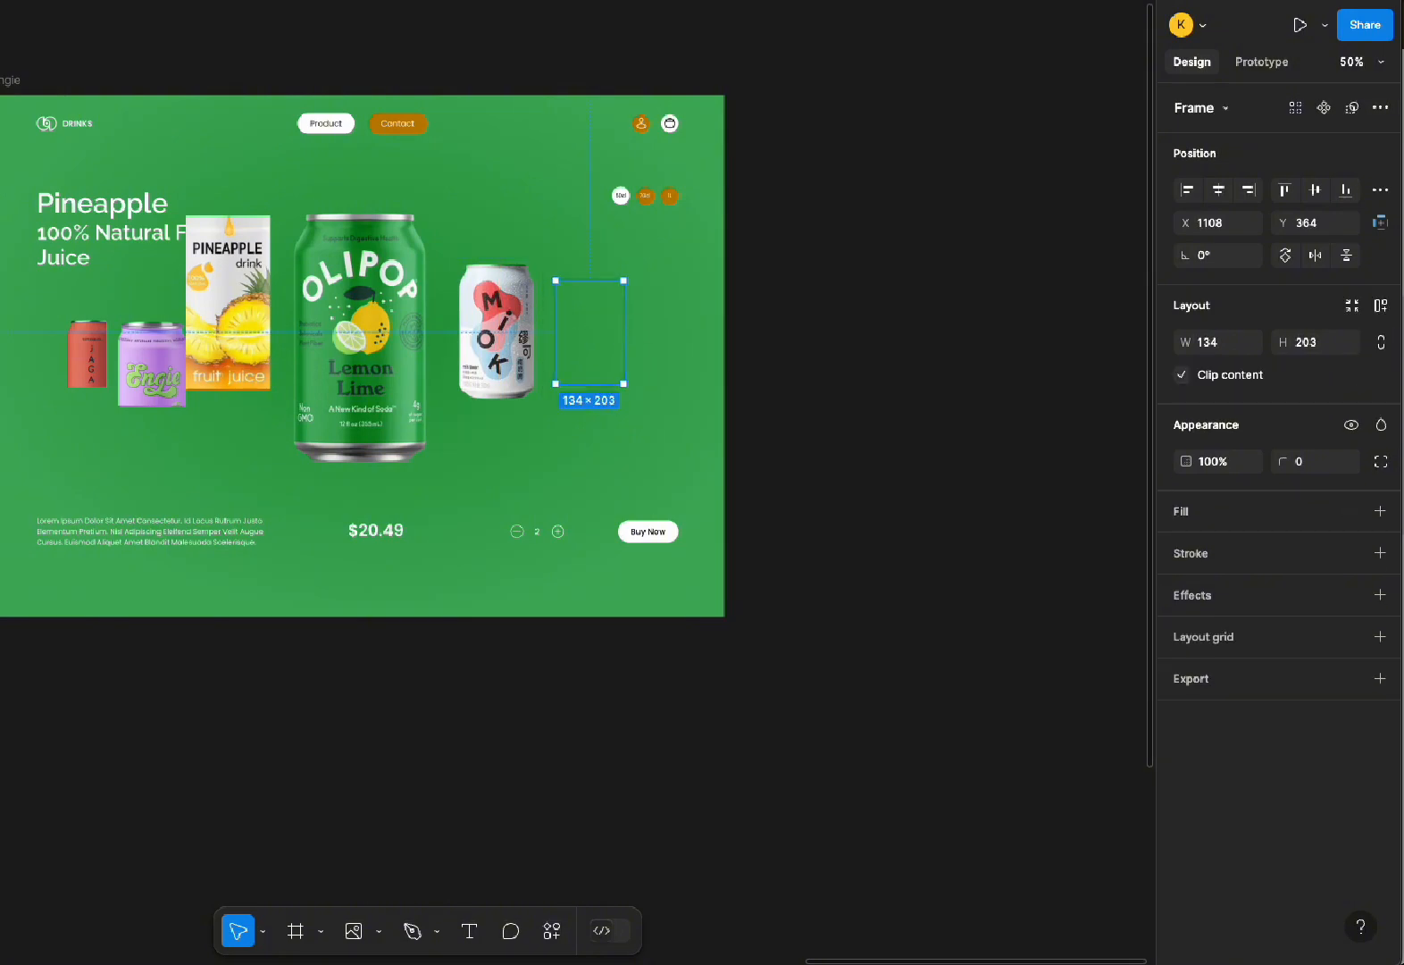
key(Return)
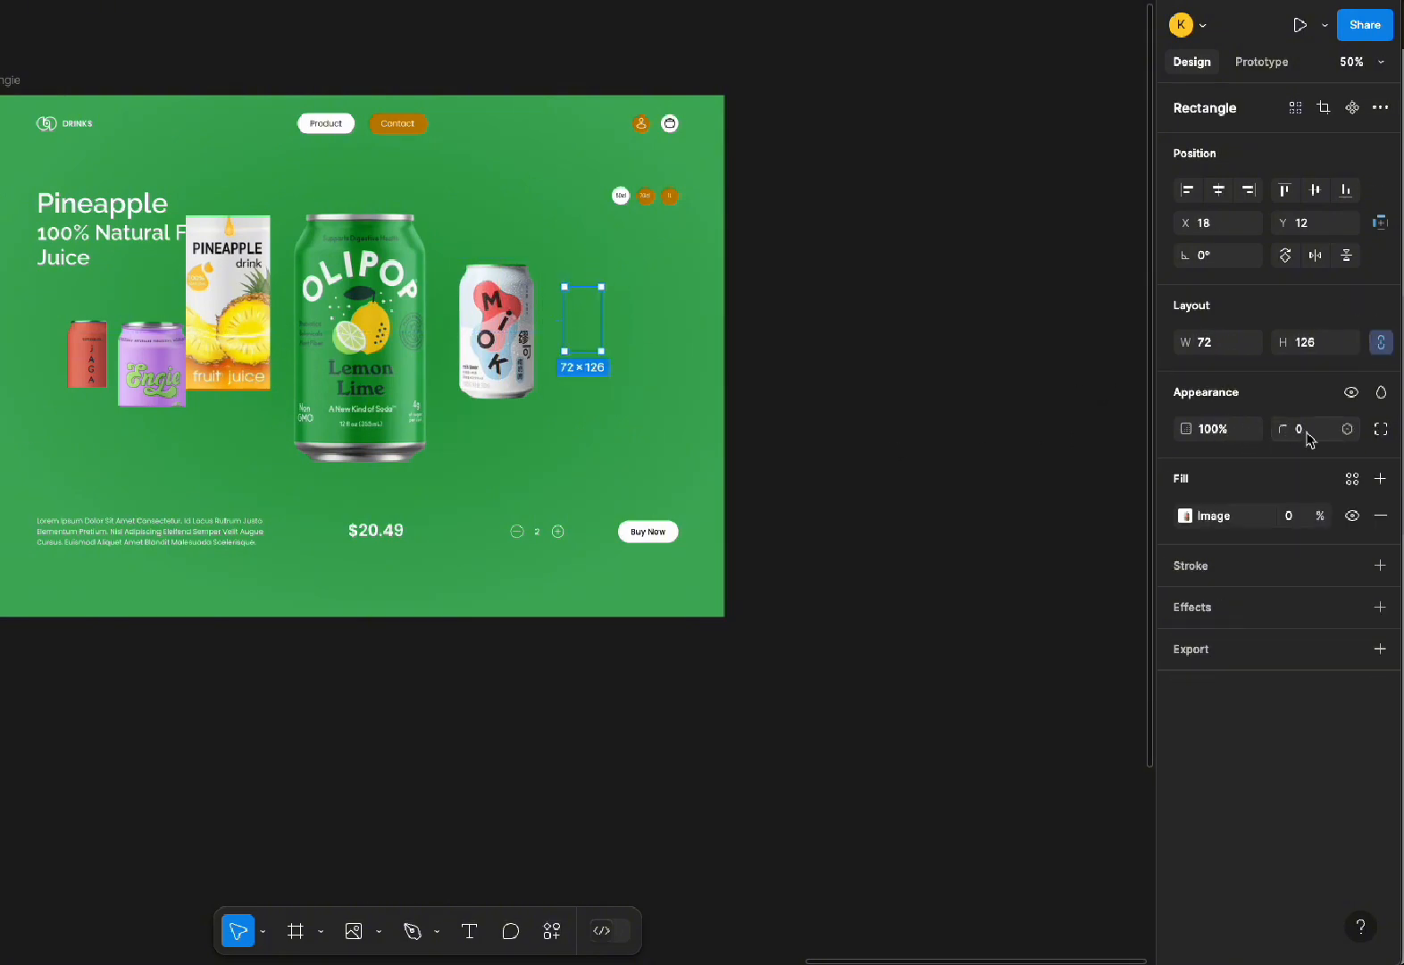
click(1291, 515)
text(100)
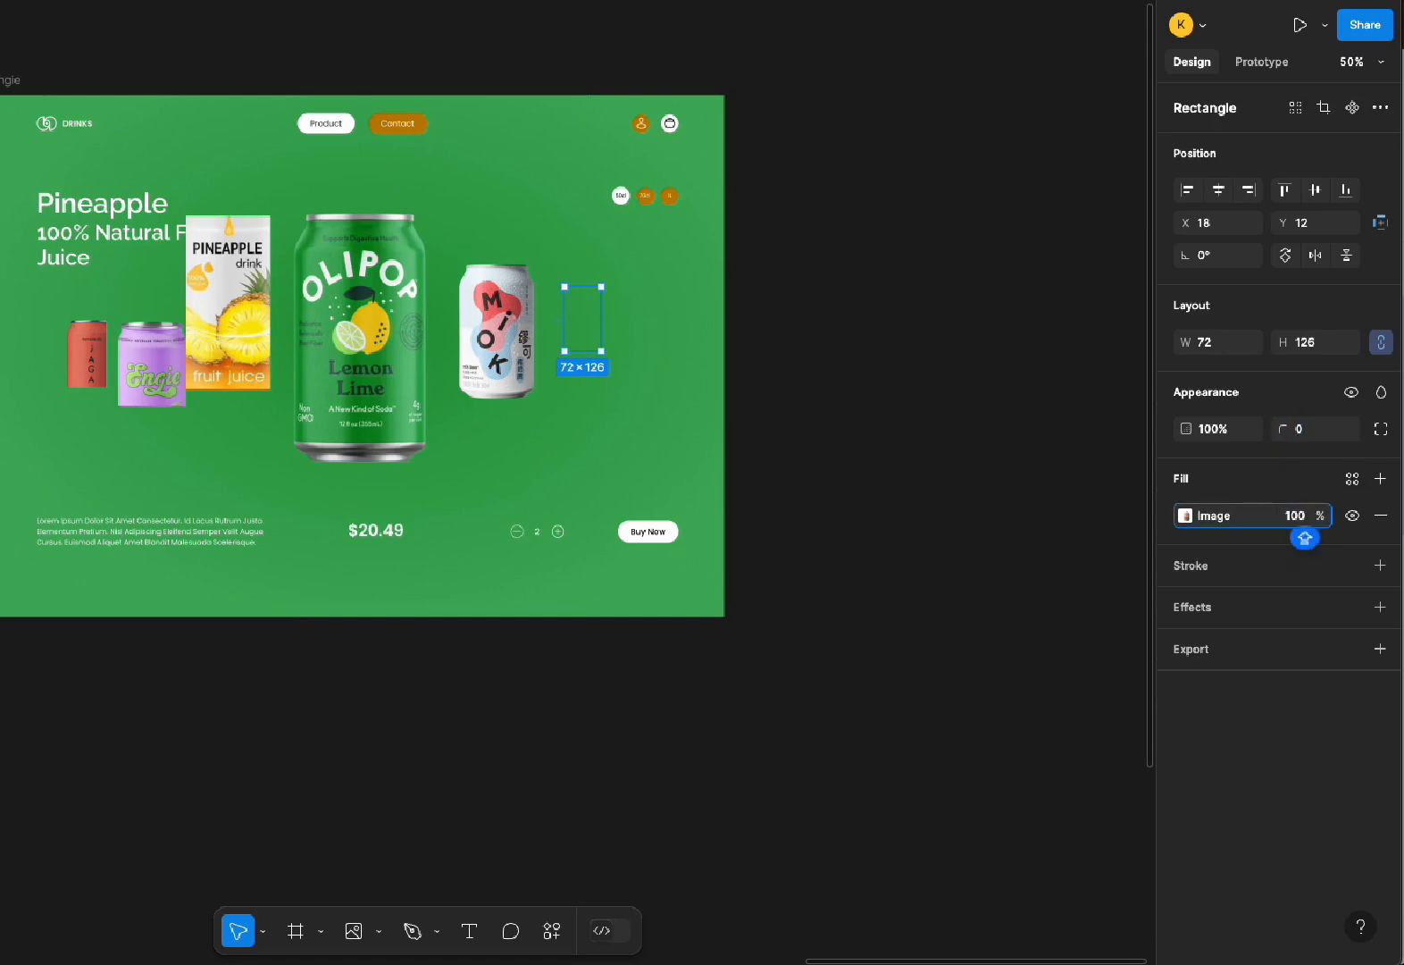
key(Return)
click(594, 266)
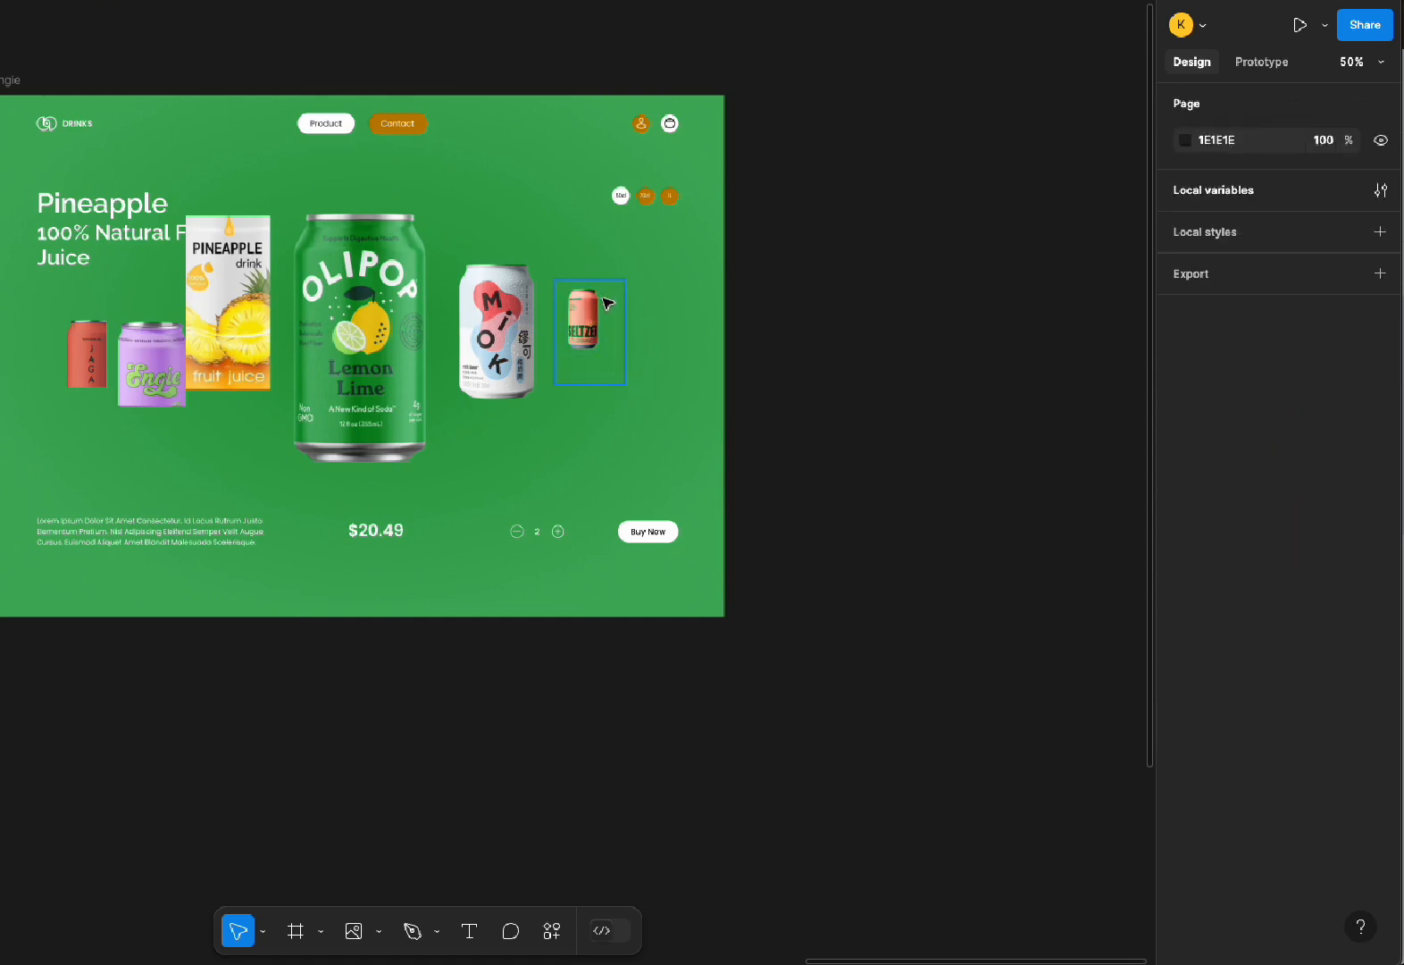
Enlarge the Seltzer can's image to about 112 × 194 and centre it in its frame at about X 11, Y 4
click(604, 301)
click(594, 321)
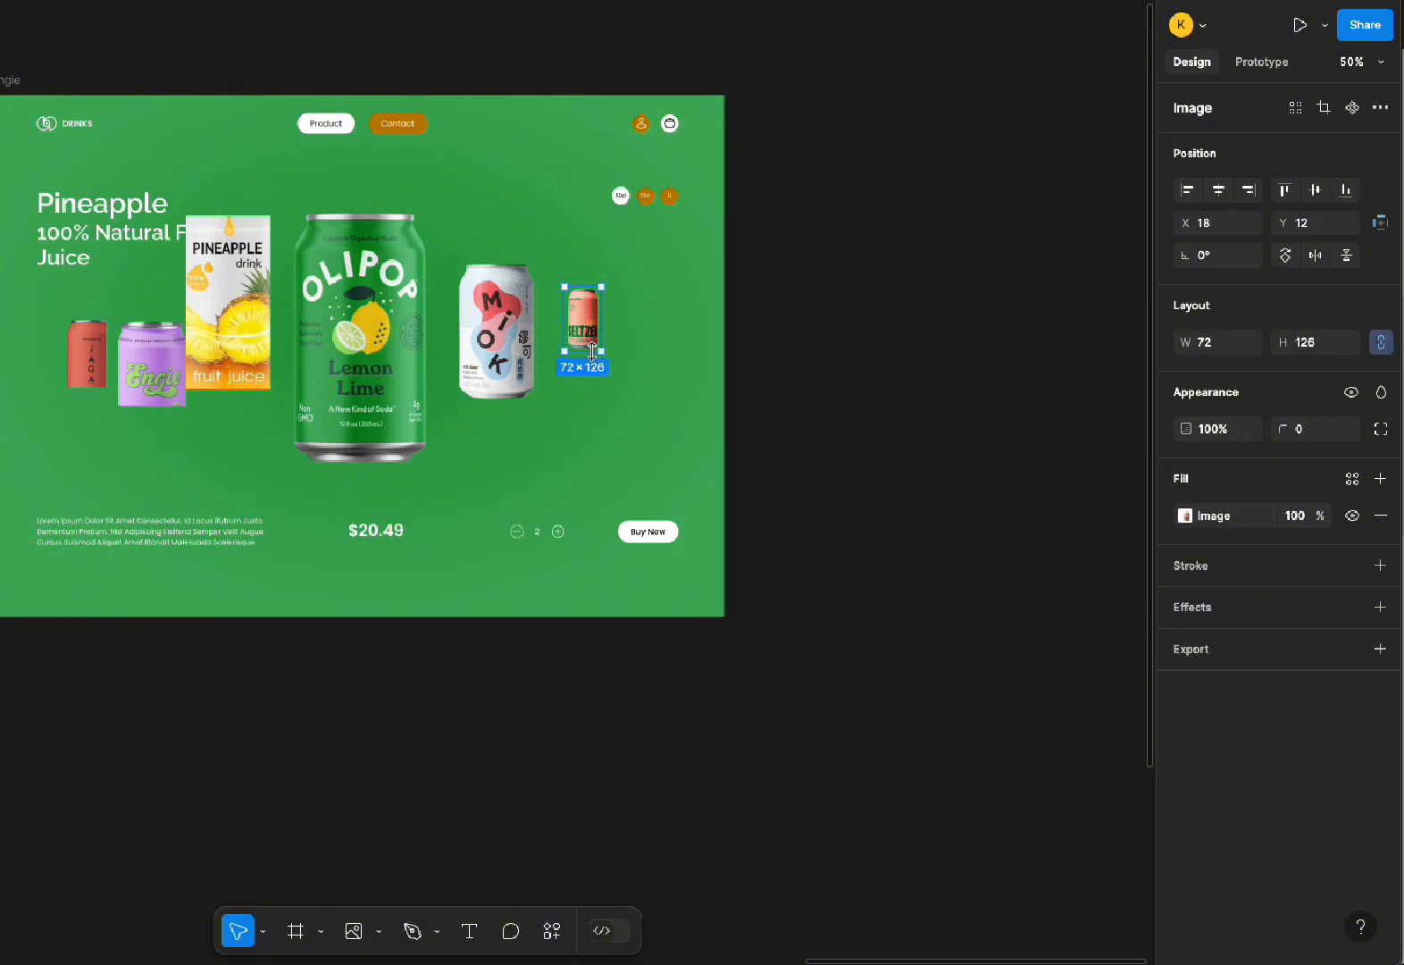
mouse_move(593, 351)
mouse_down()
mouse_move(624, 391)
mouse_move(602, 348)
mouse_up()
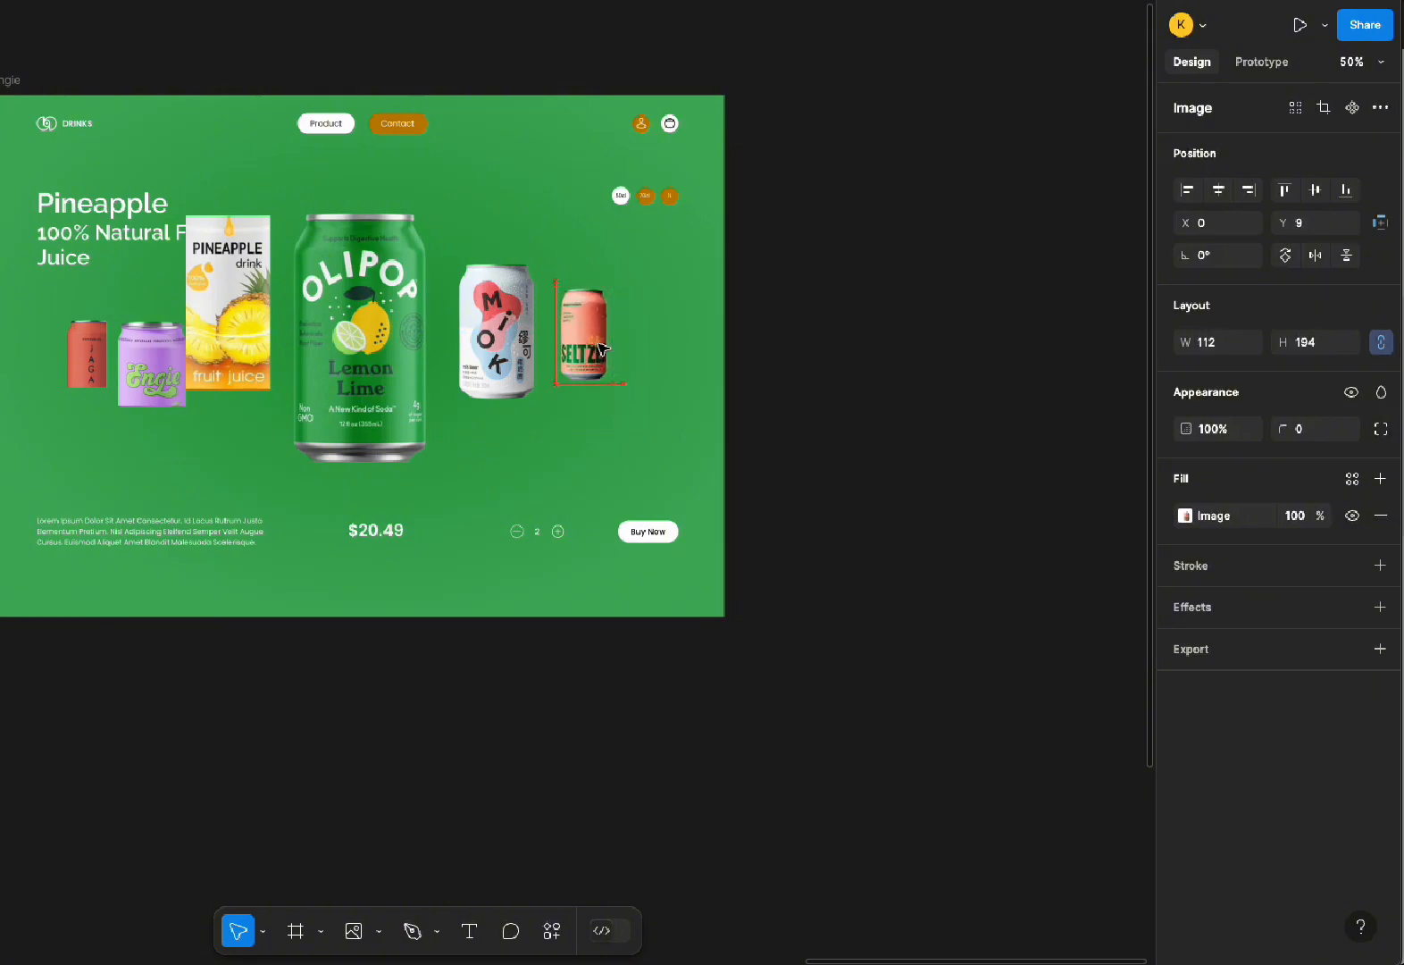
click(645, 391)
click(597, 295)
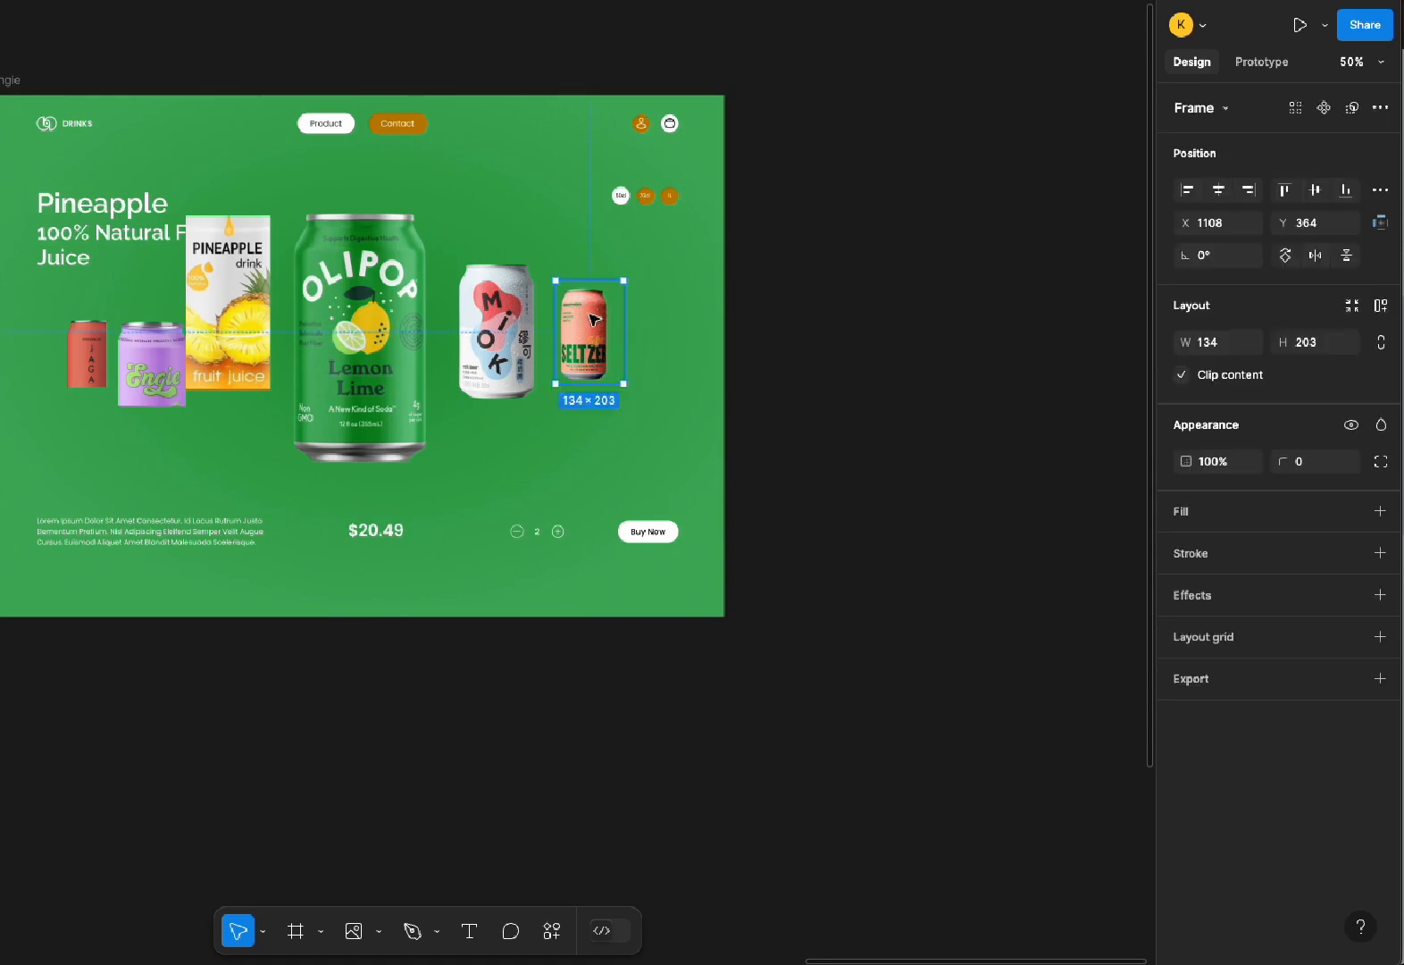
click(603, 335)
drag(596, 328, 601, 330)
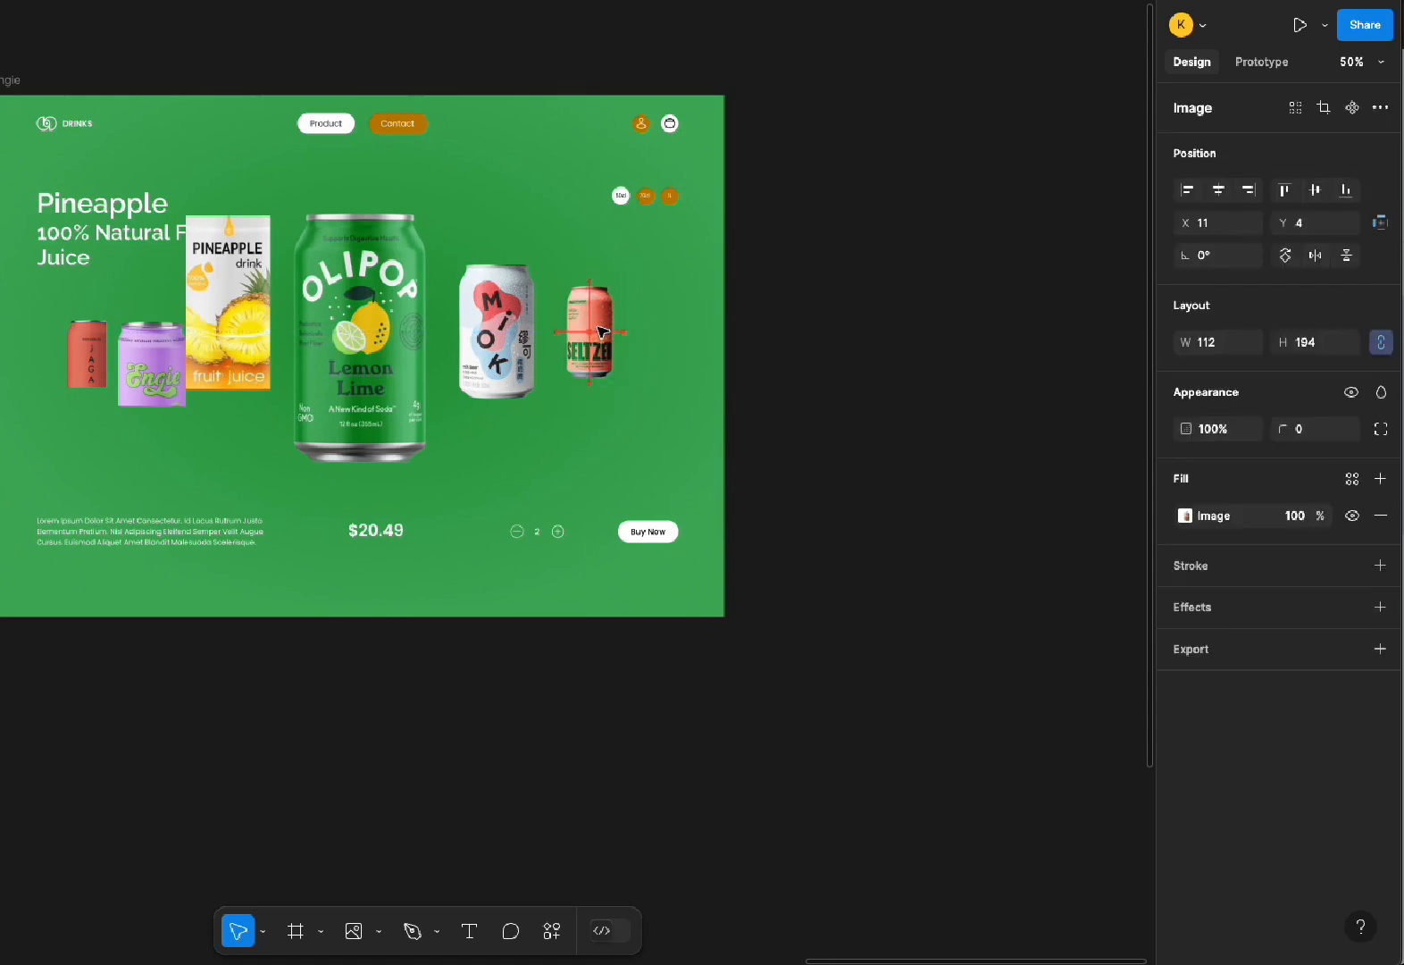
click(558, 387)
click(375, 328)
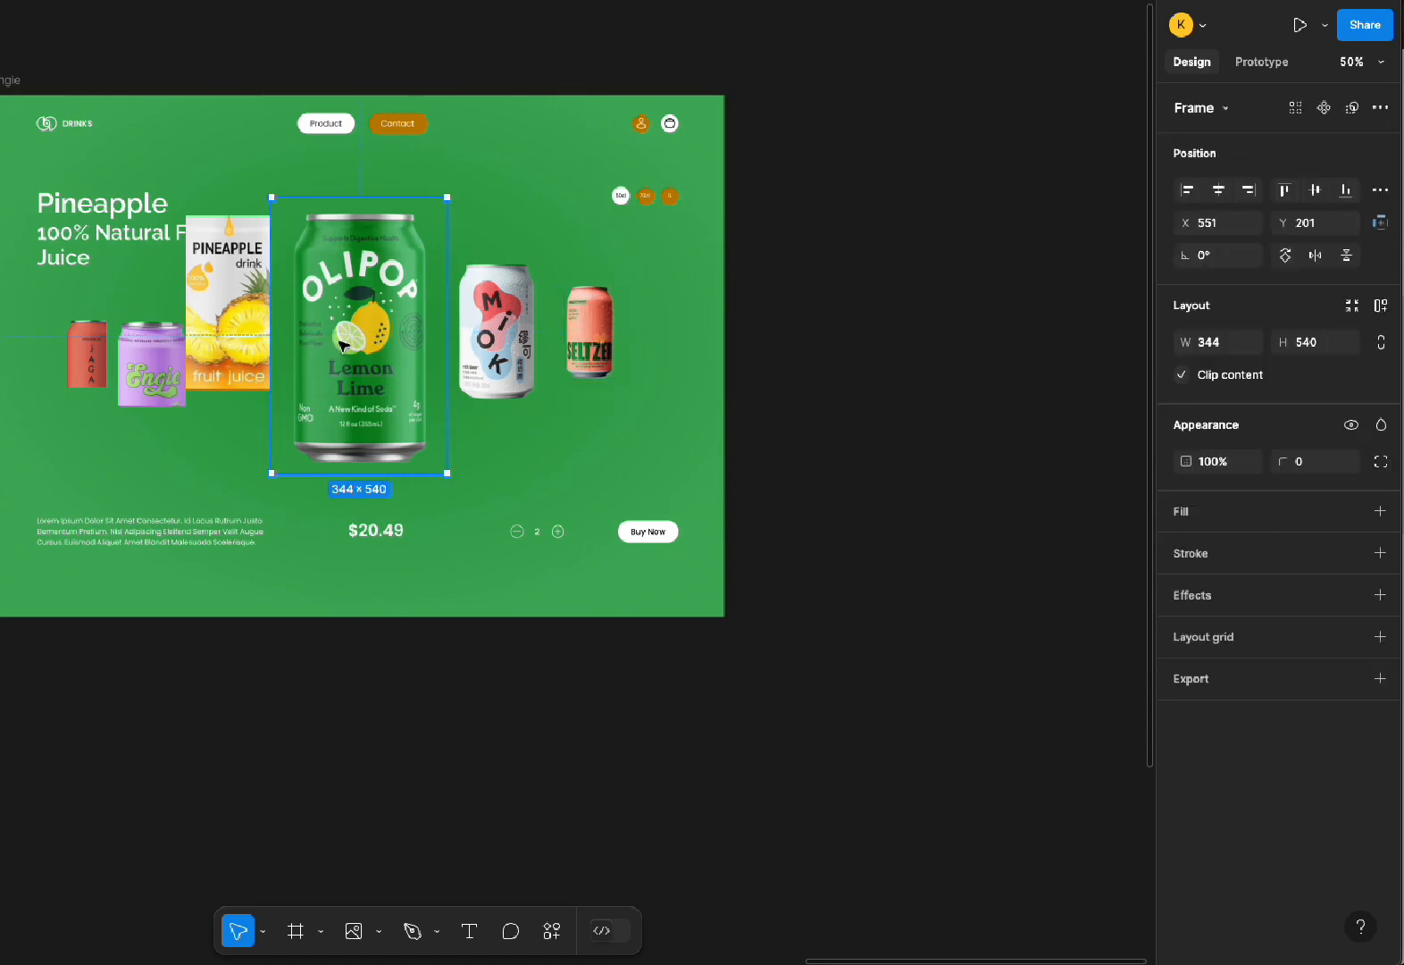
click(408, 429)
click(506, 483)
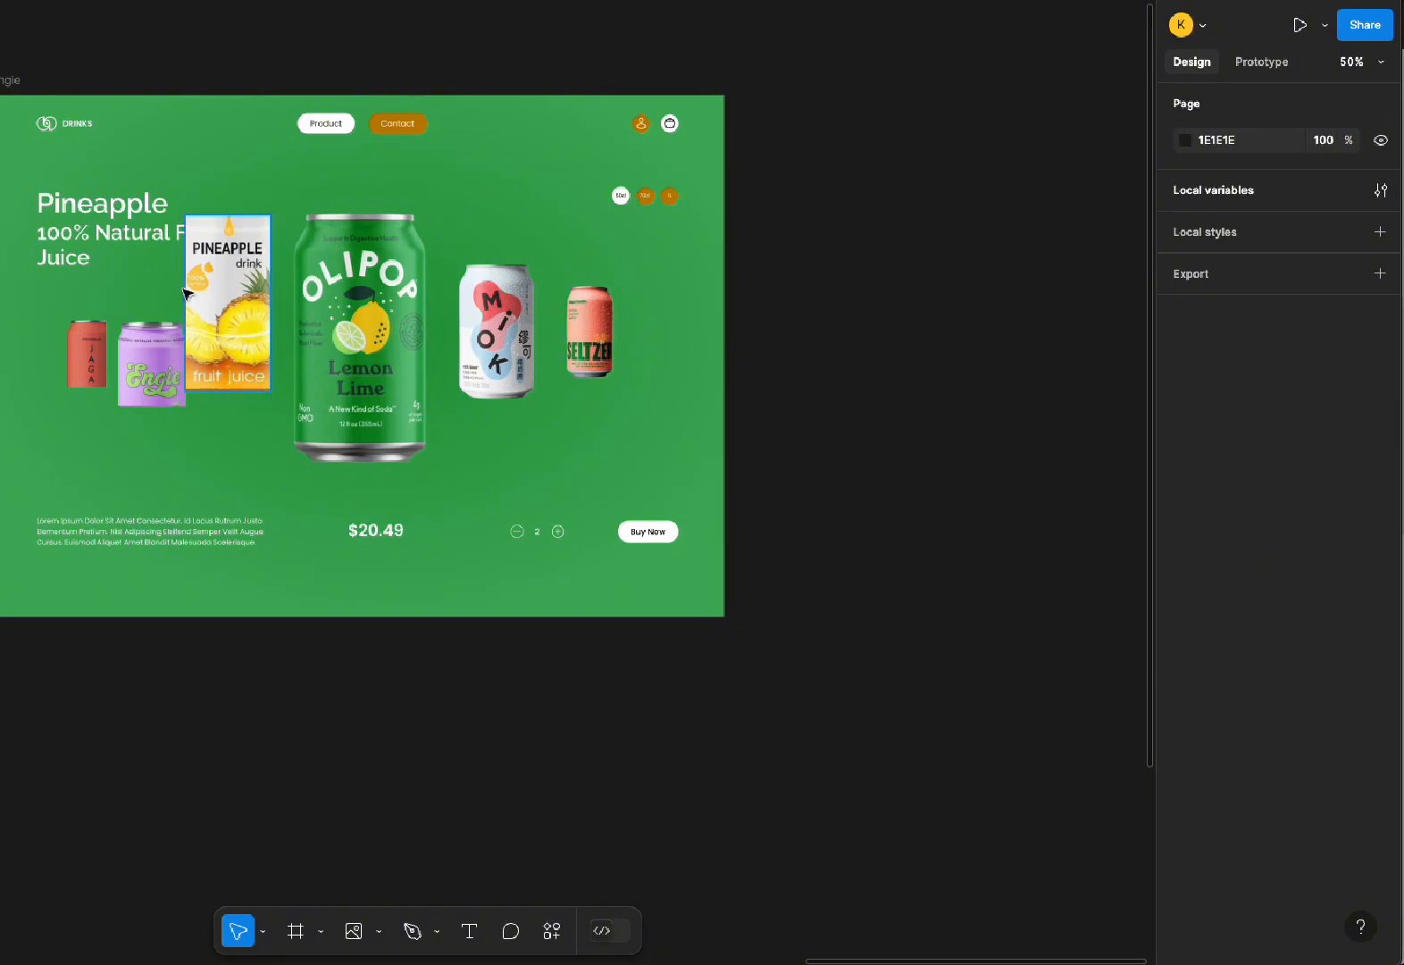
Shrink the Pineapple can's image to about 173 × 287 and centre it in its frame at about X -4, Y 27
click(233, 297)
click(243, 339)
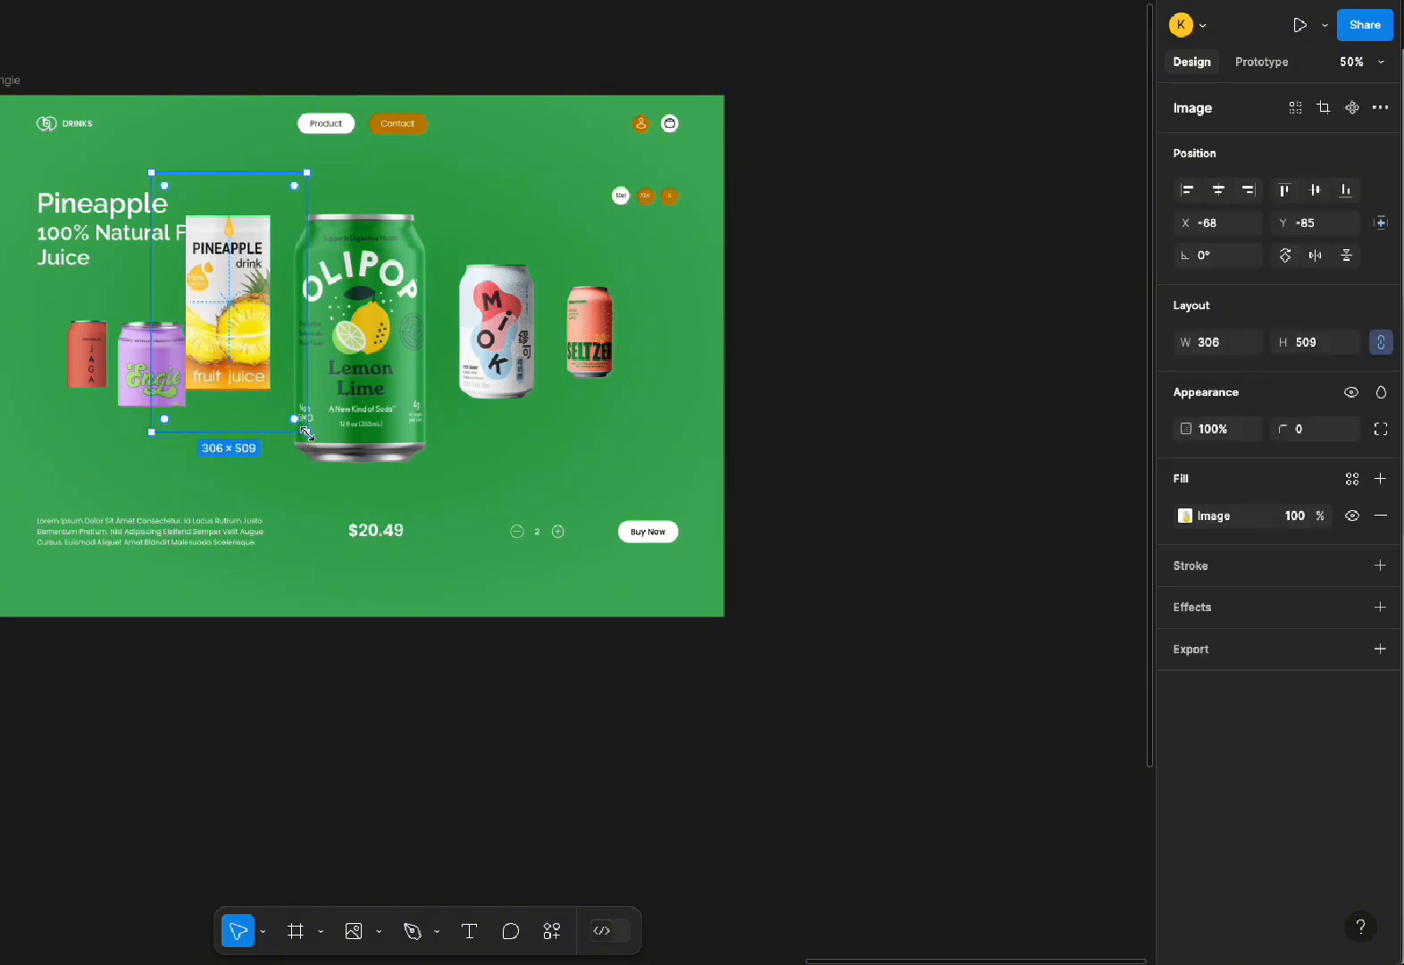
drag(306, 432, 257, 351)
drag(224, 279, 245, 318)
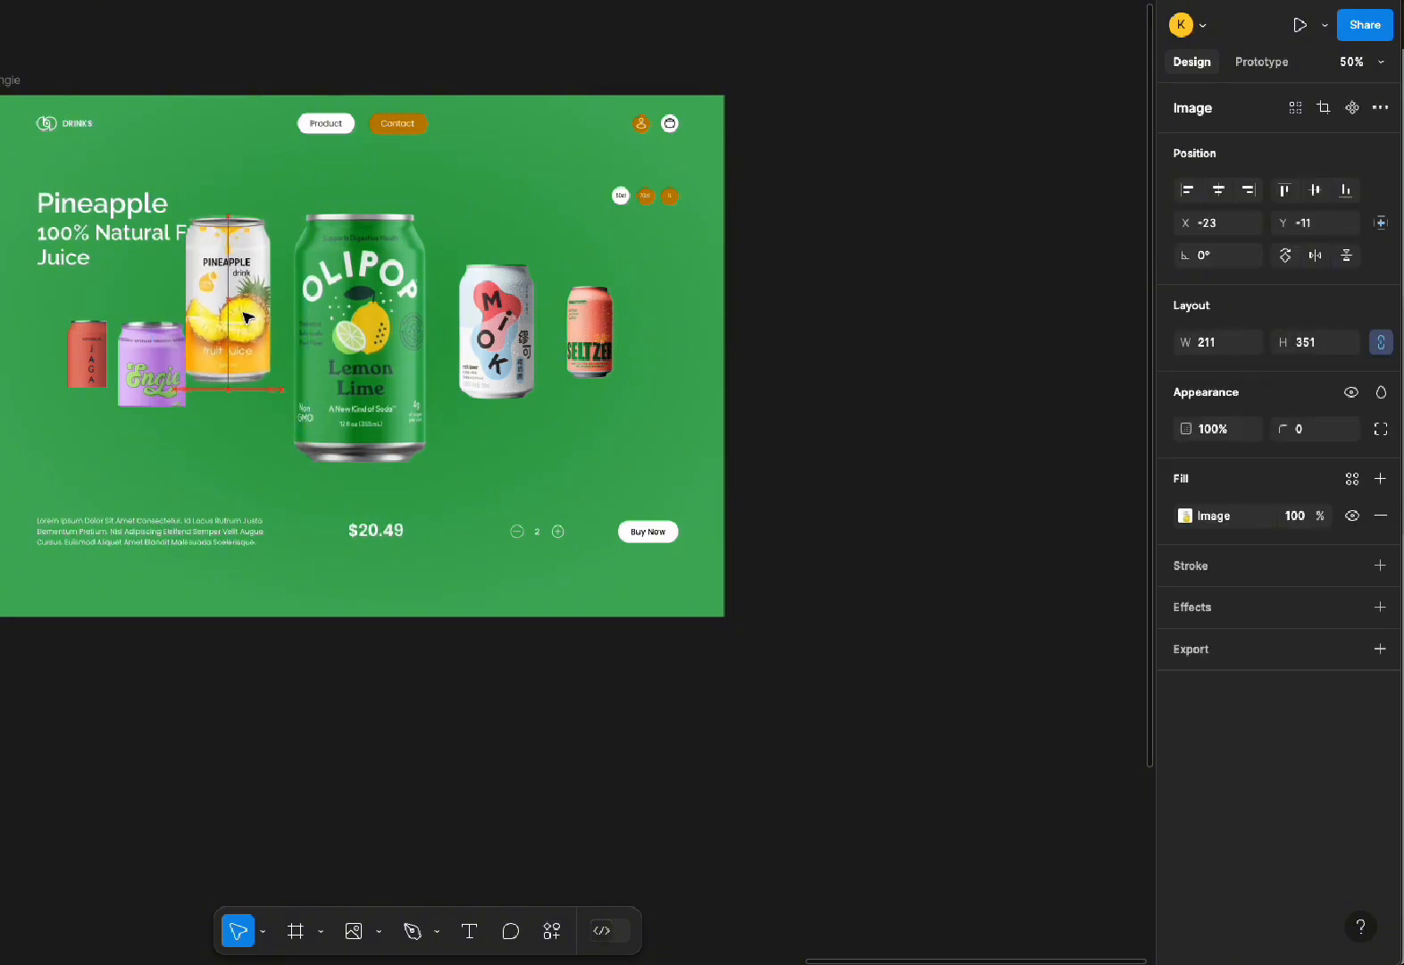
drag(277, 385, 263, 358)
drag(227, 293, 238, 313)
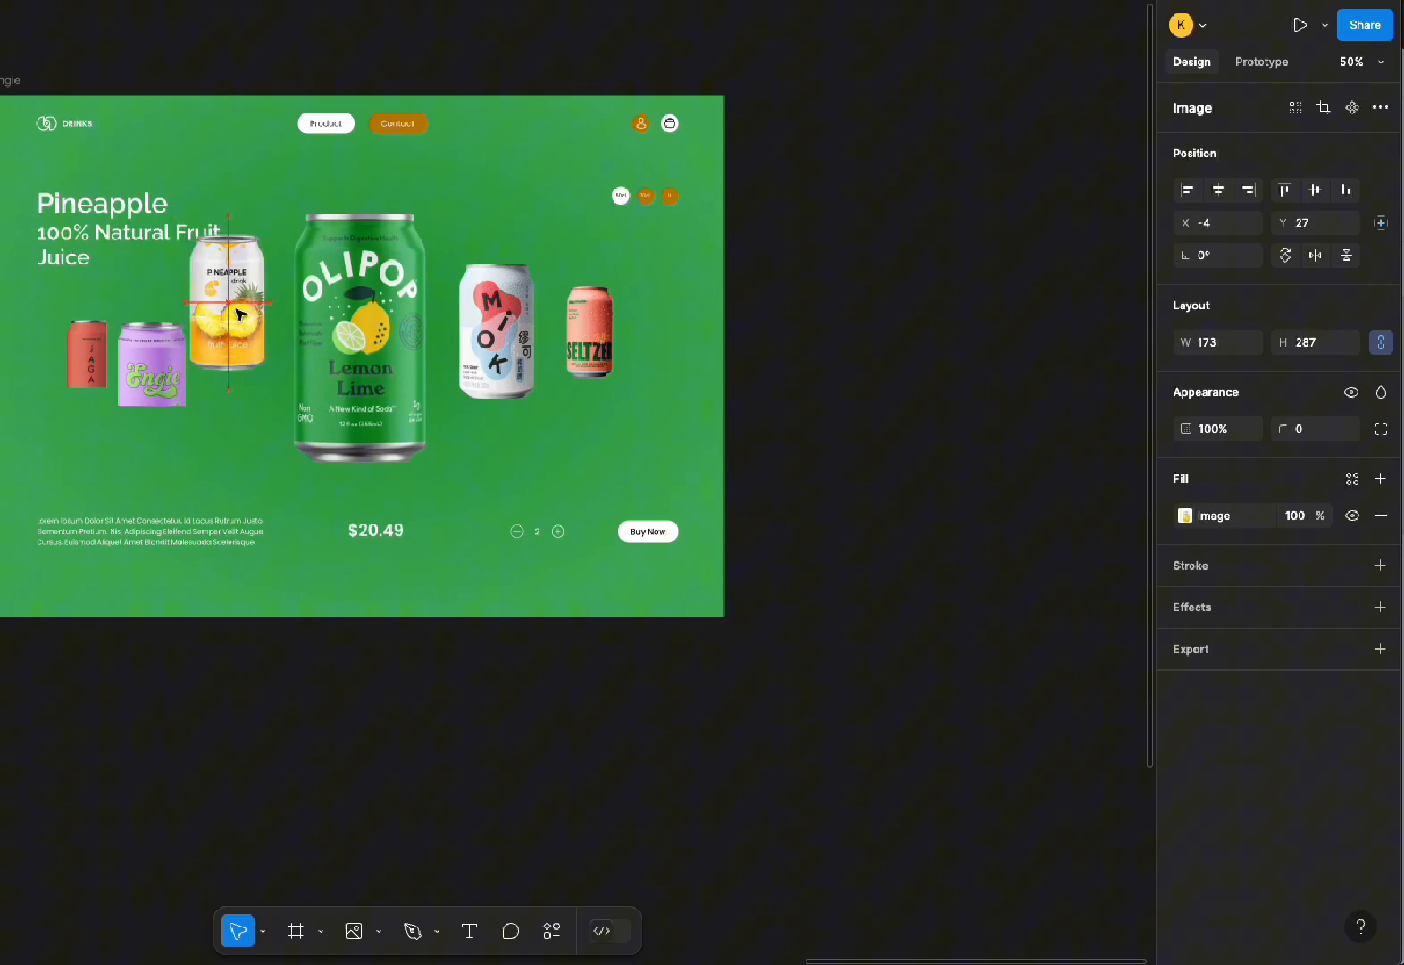
Shrink the purple can's image to about 106 × 192 and the red Jaga can's to about 70 × 120, centring each in its frame
click(161, 368)
drag(190, 460, 163, 356)
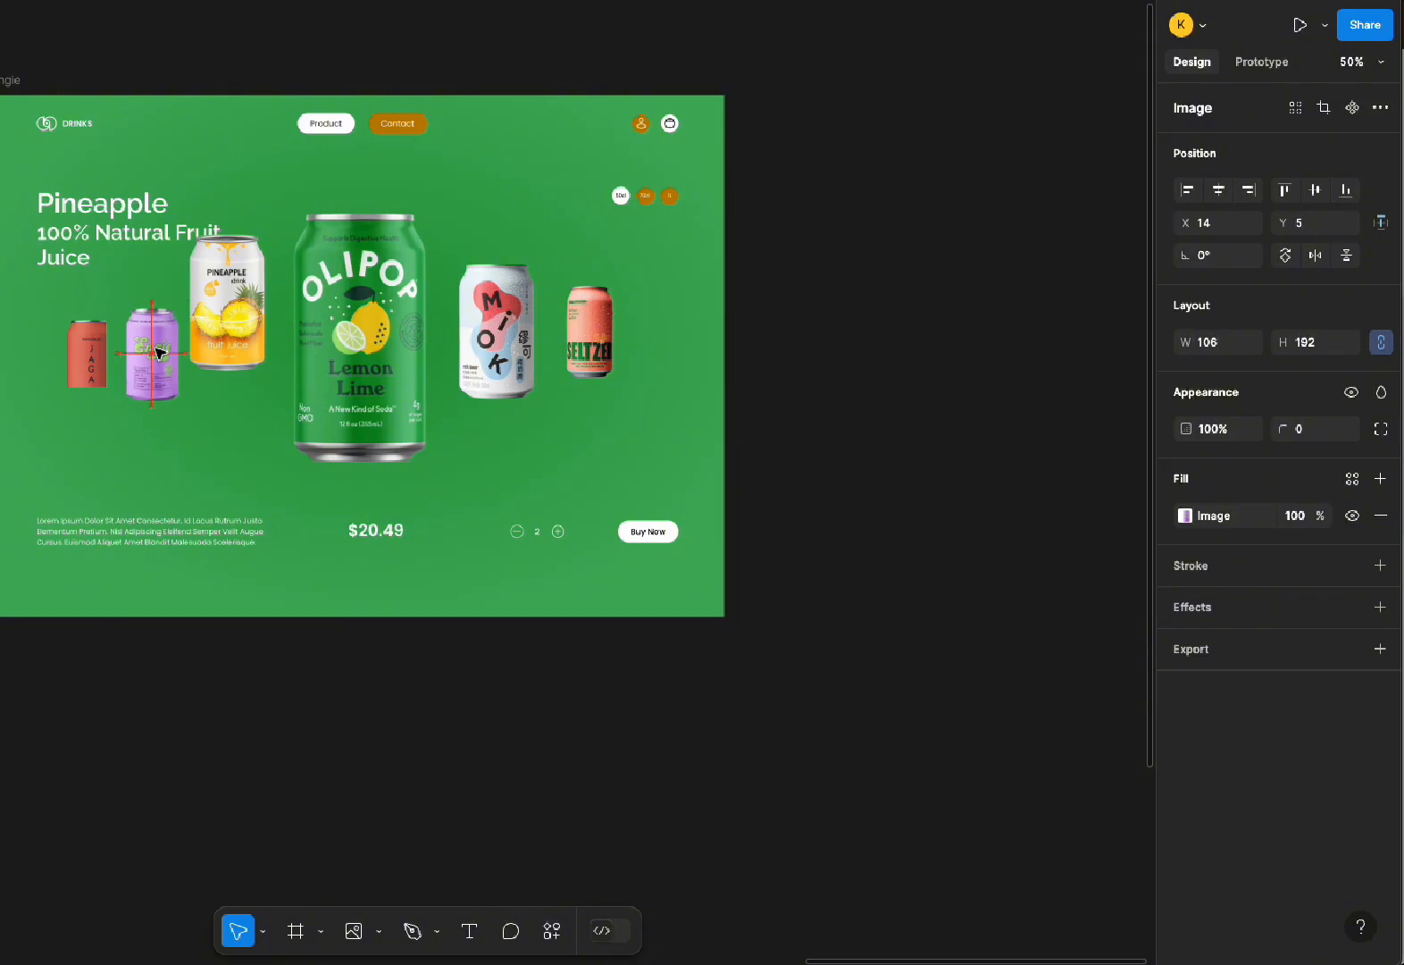
click(74, 348)
double_click(82, 350)
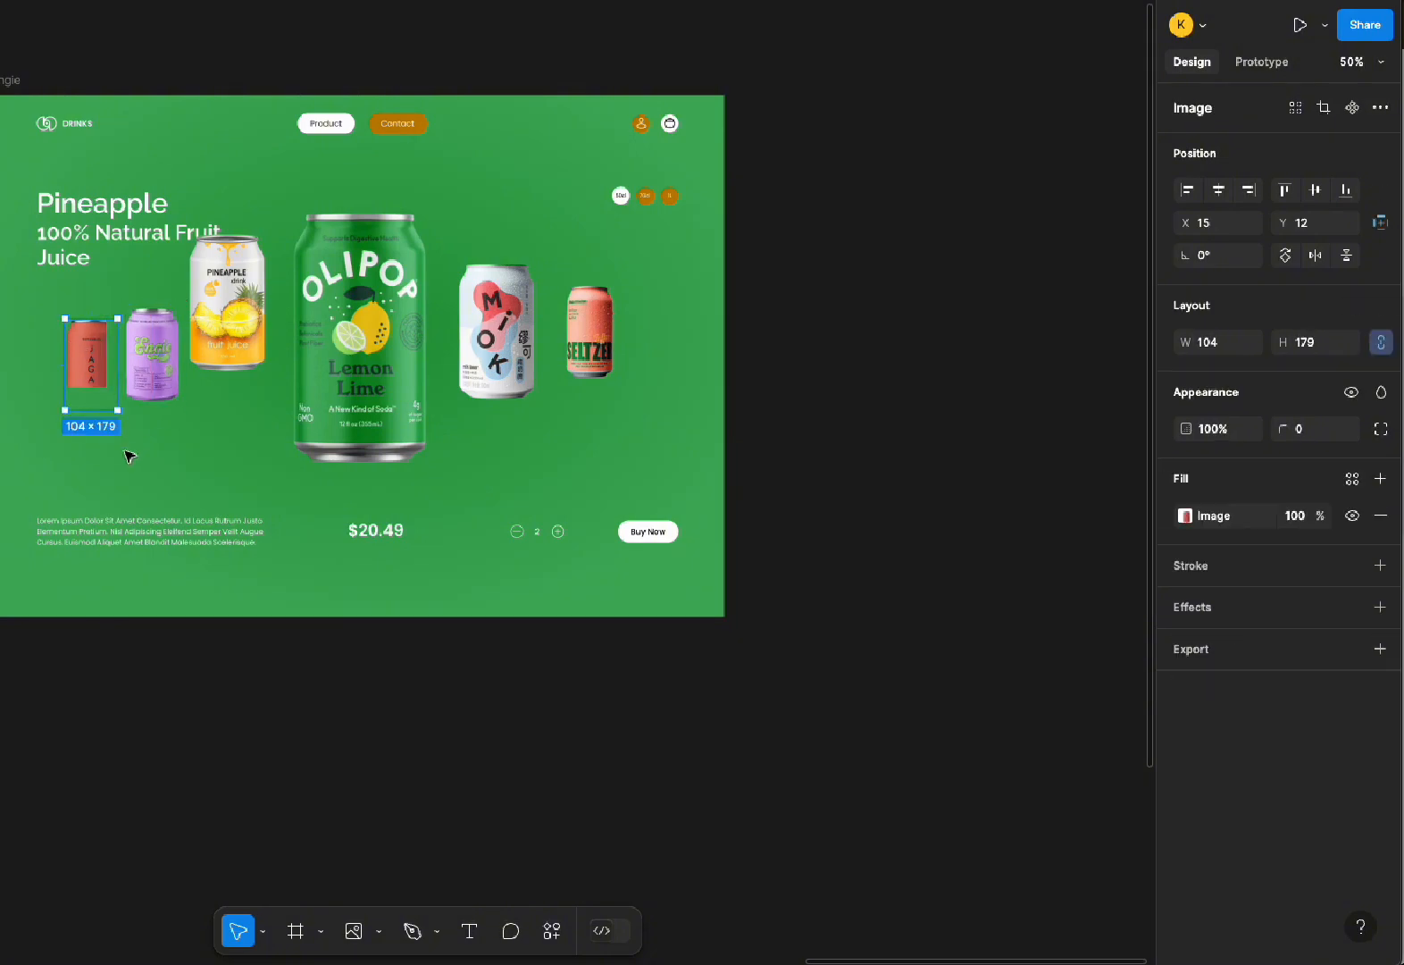
drag(115, 412, 90, 355)
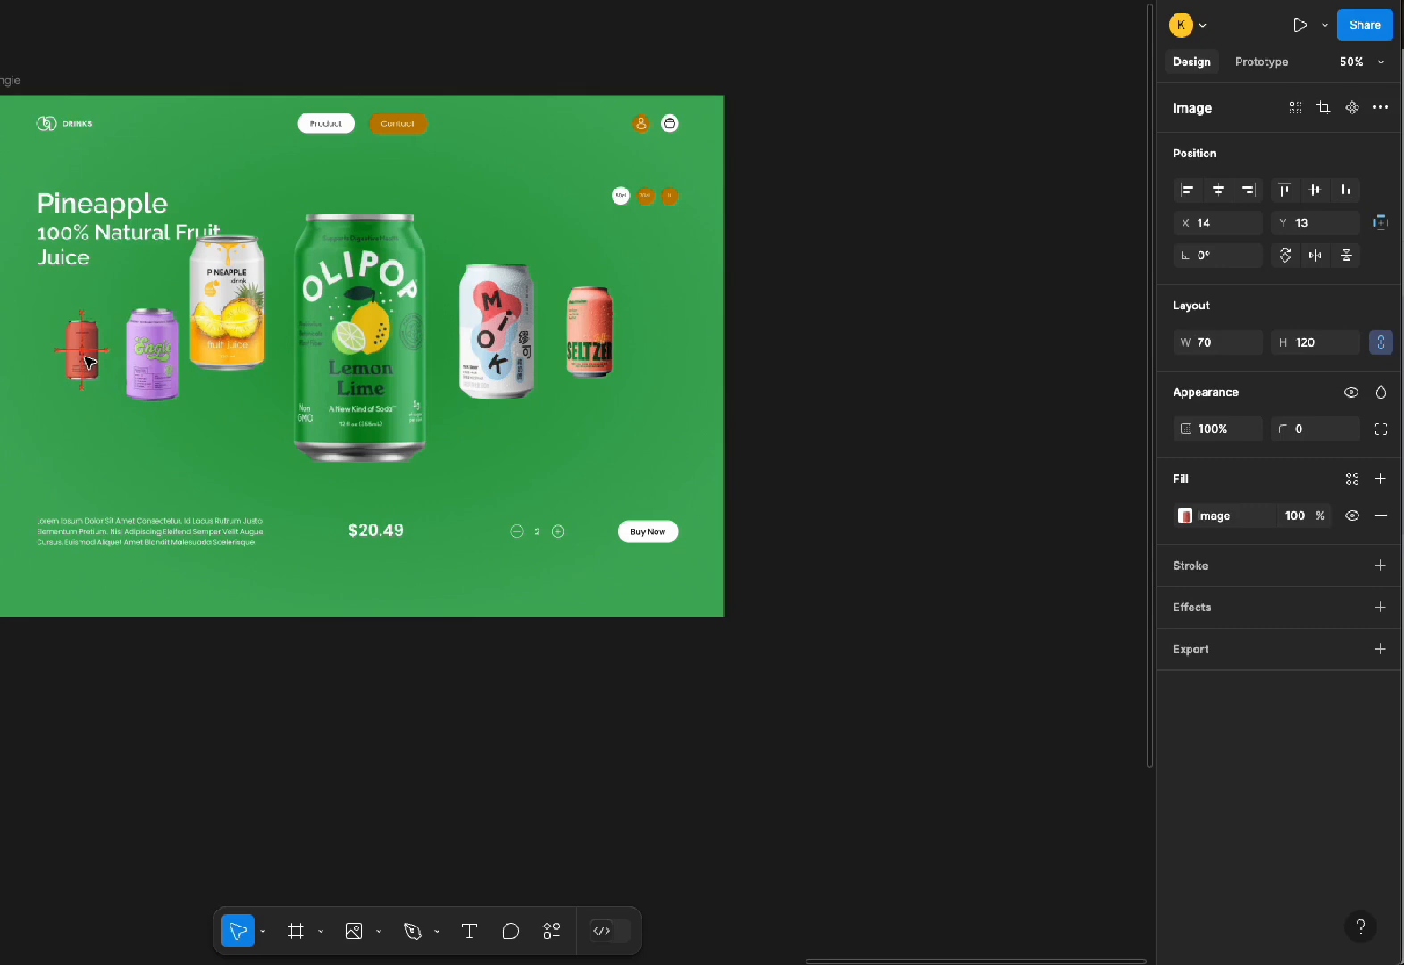
click(118, 437)
click(100, 339)
Lower the Pineapple, Miok and Seltzer cans' frames slightly, placing the Seltzer frame at about X 1118, Y 388
click(228, 303)
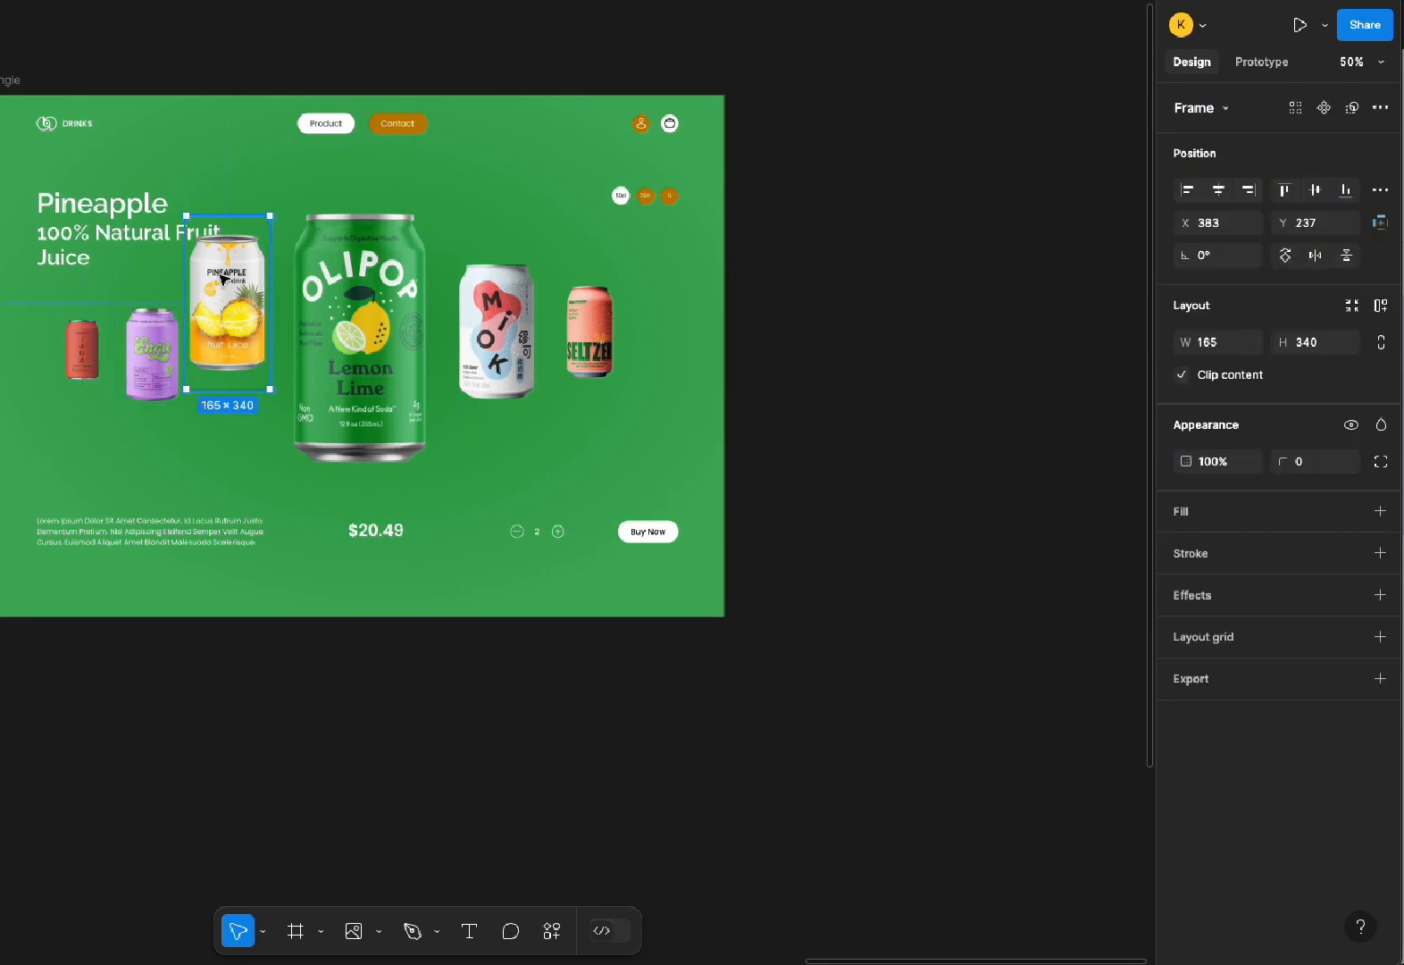
drag(228, 304, 235, 346)
click(500, 302)
drag(500, 302, 502, 315)
click(598, 328)
drag(599, 326, 595, 343)
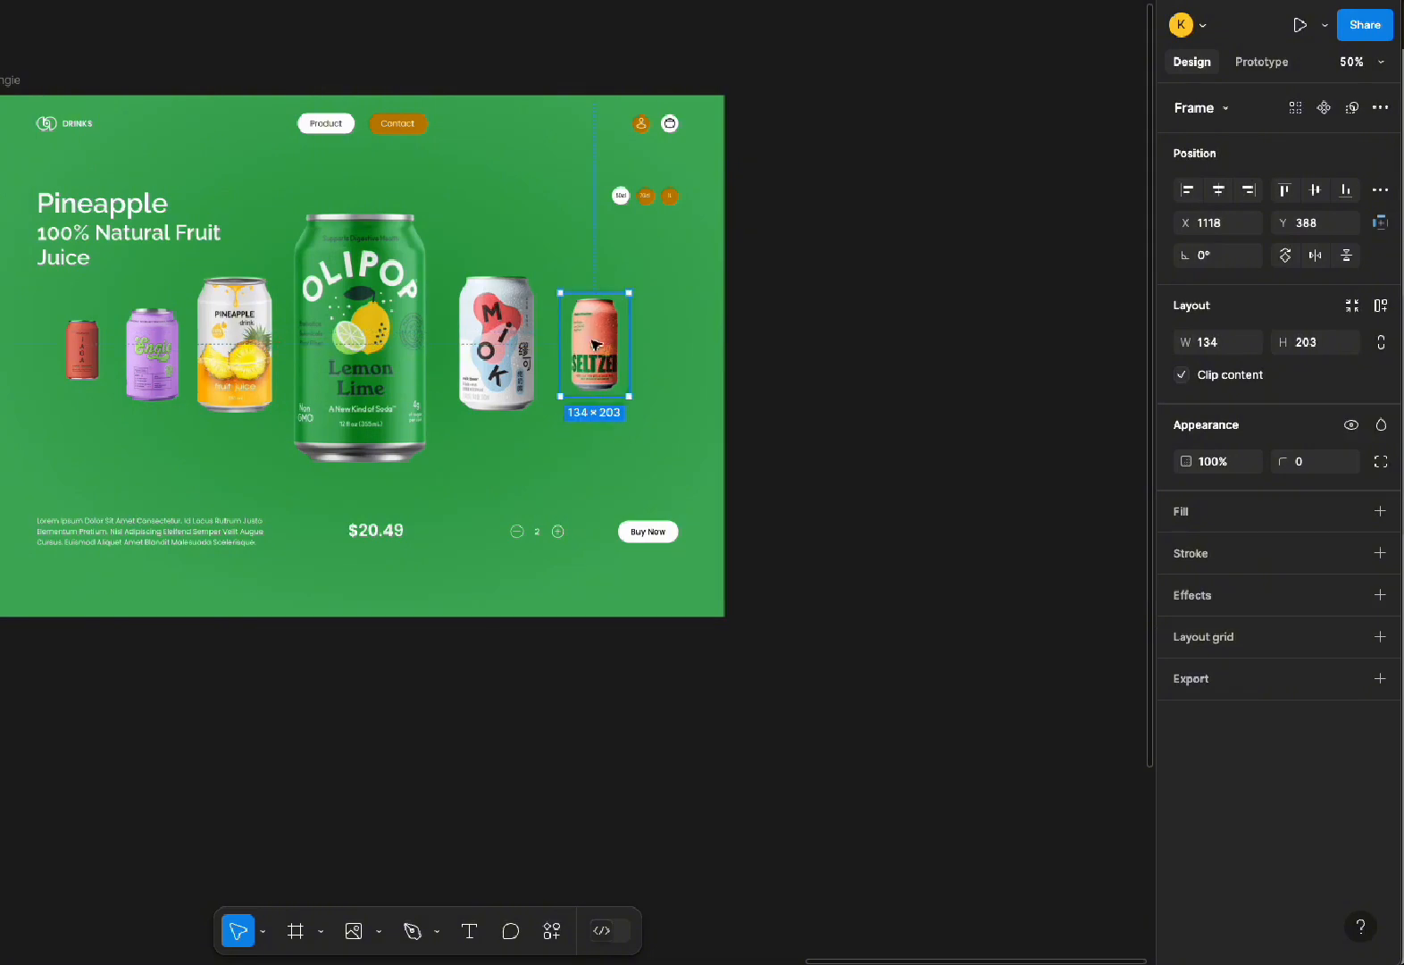
Hide the red Jaga can by setting its image fill opacity to 0%
click(76, 350)
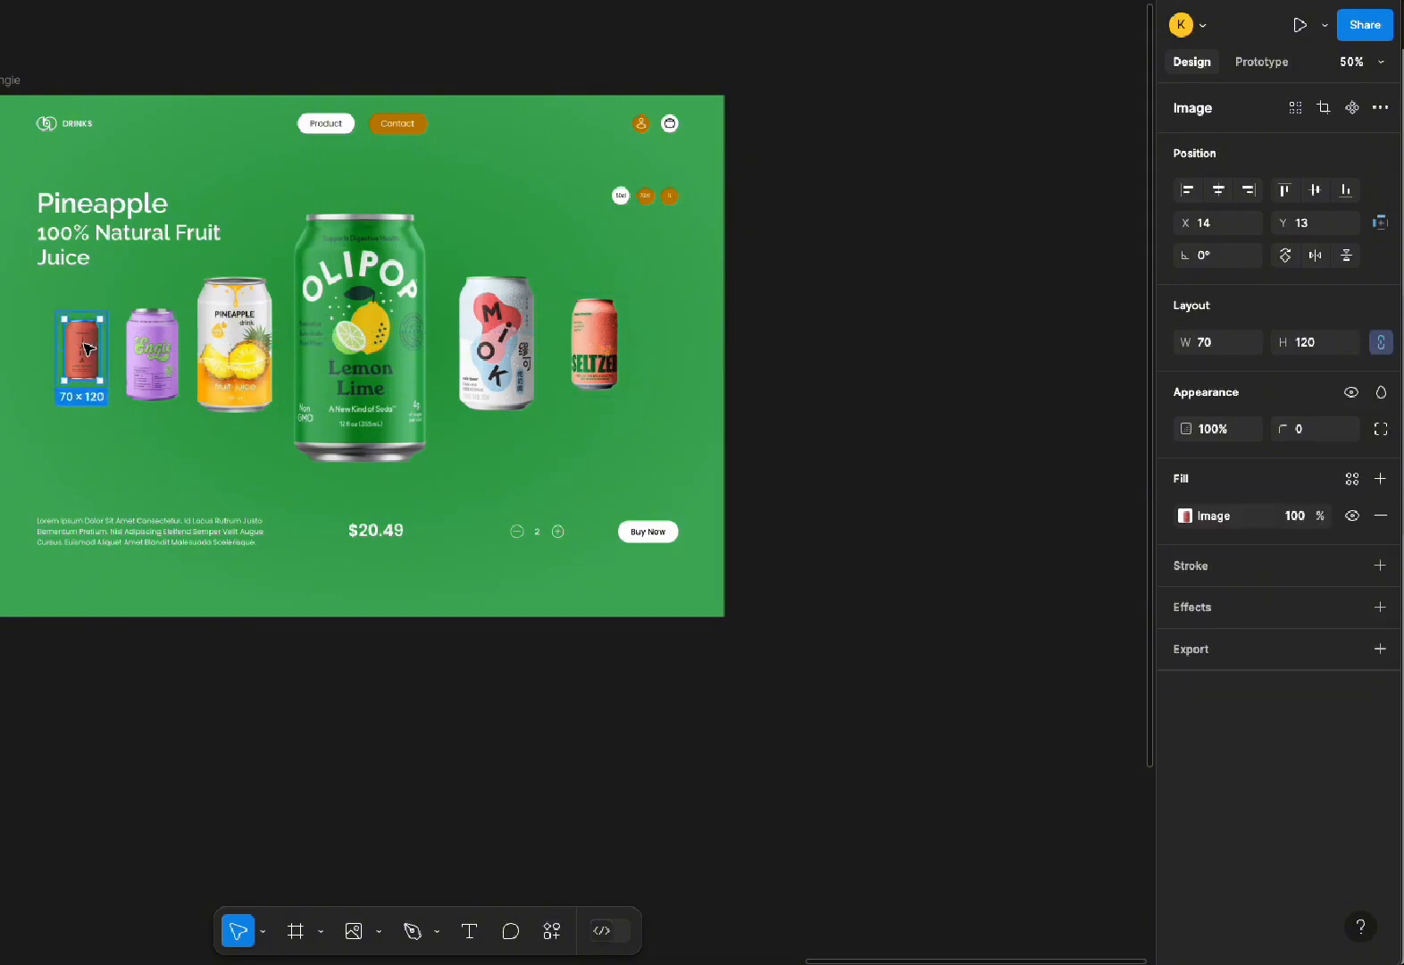
click(1303, 522)
text(0)
click(464, 452)
Combine the empty frame and the five visible cans' frames into one horizontal auto layout
click(105, 347)
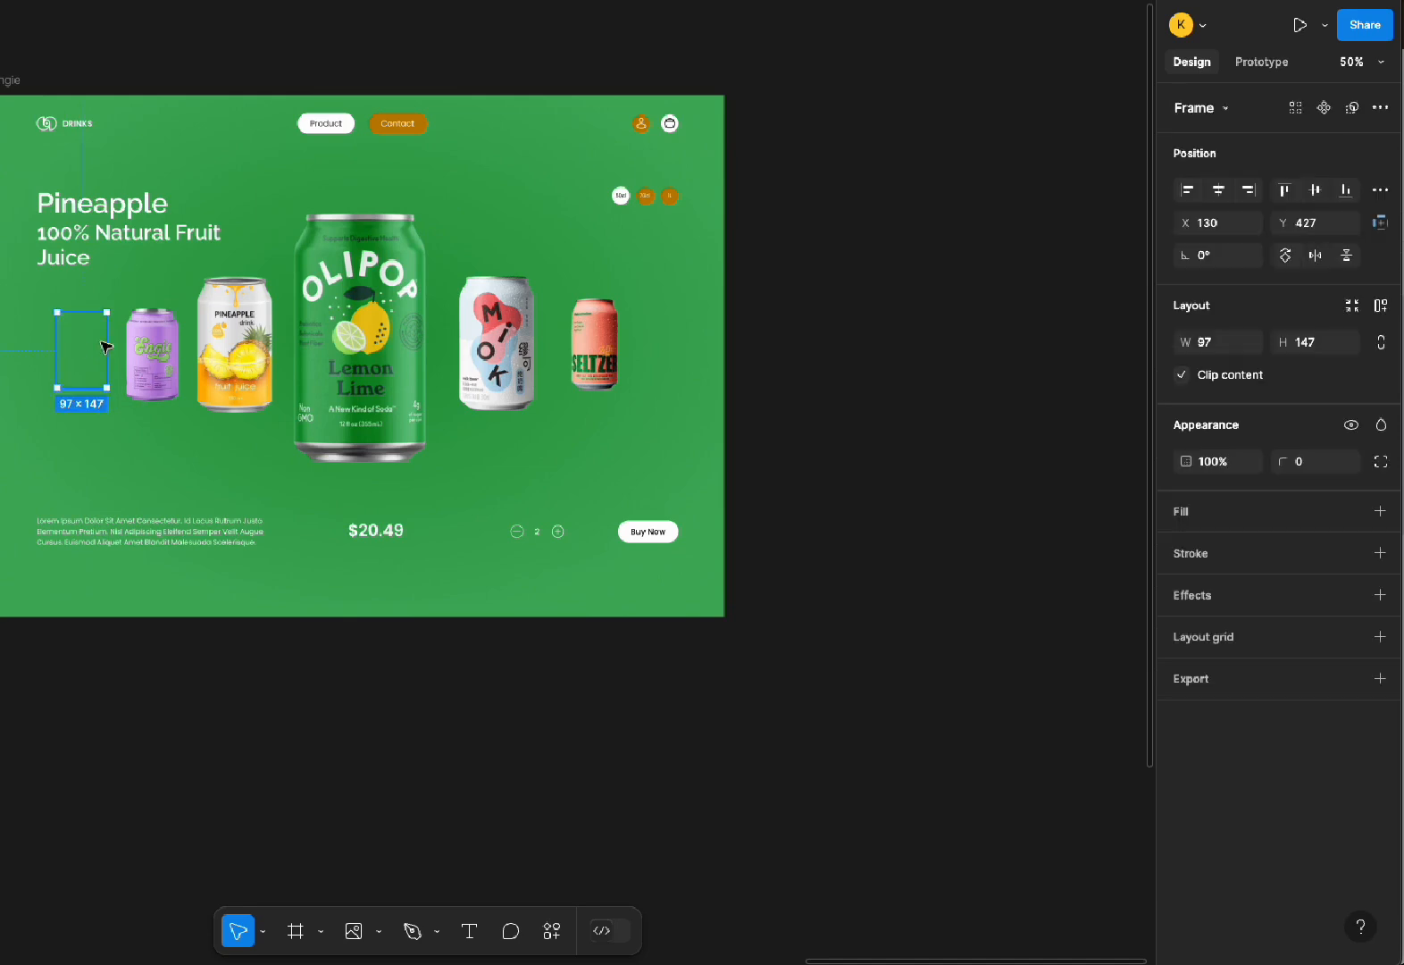
shift+click(162, 346)
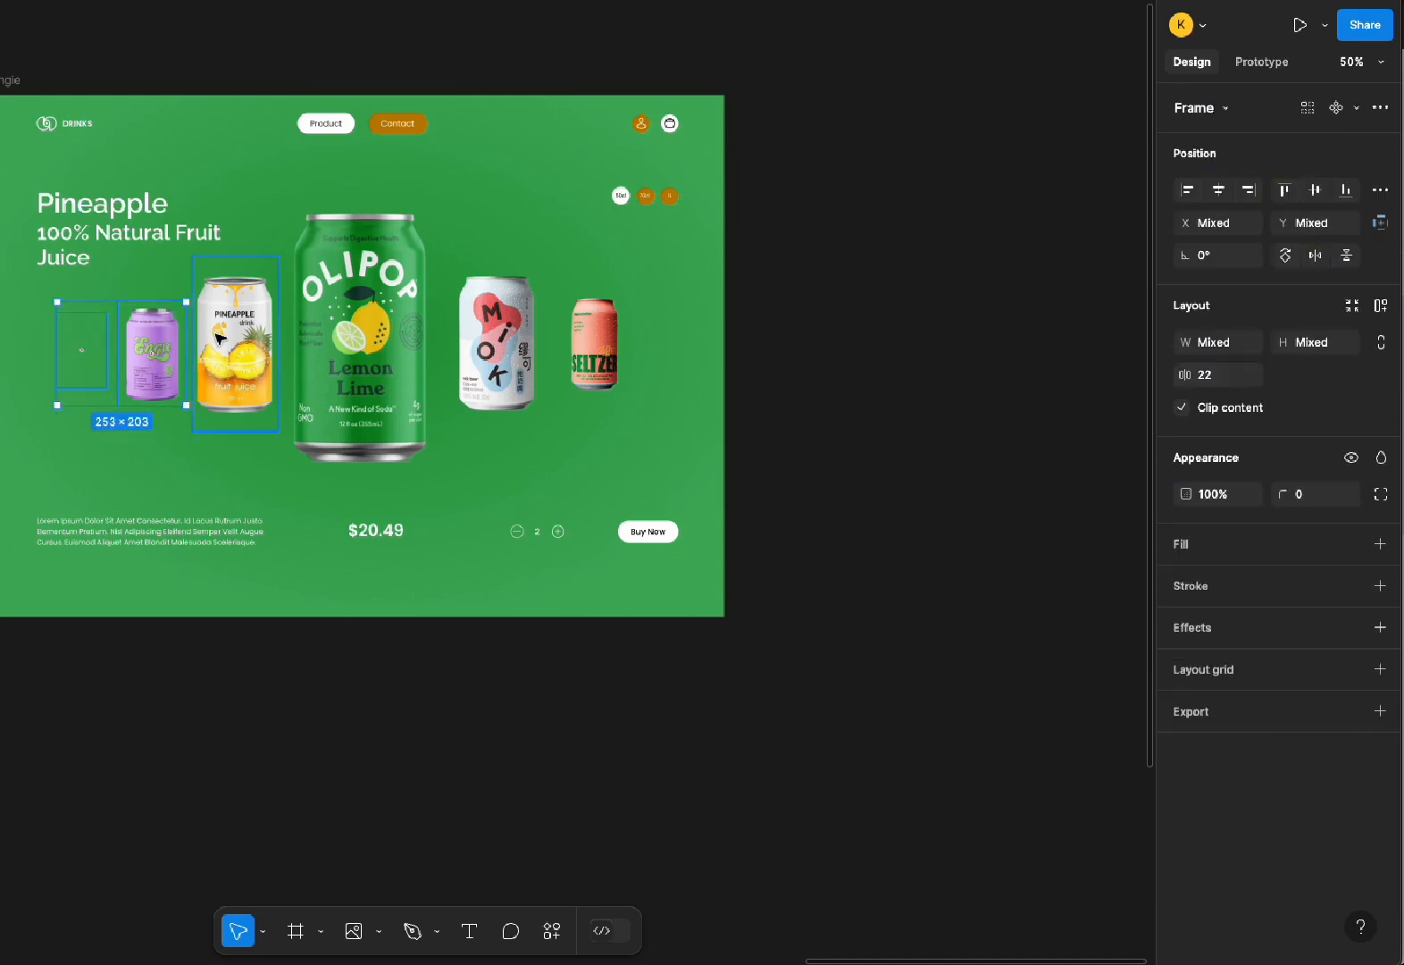
shift+click(237, 344)
shift+click(357, 340)
shift+click(522, 321)
shift+click(616, 339)
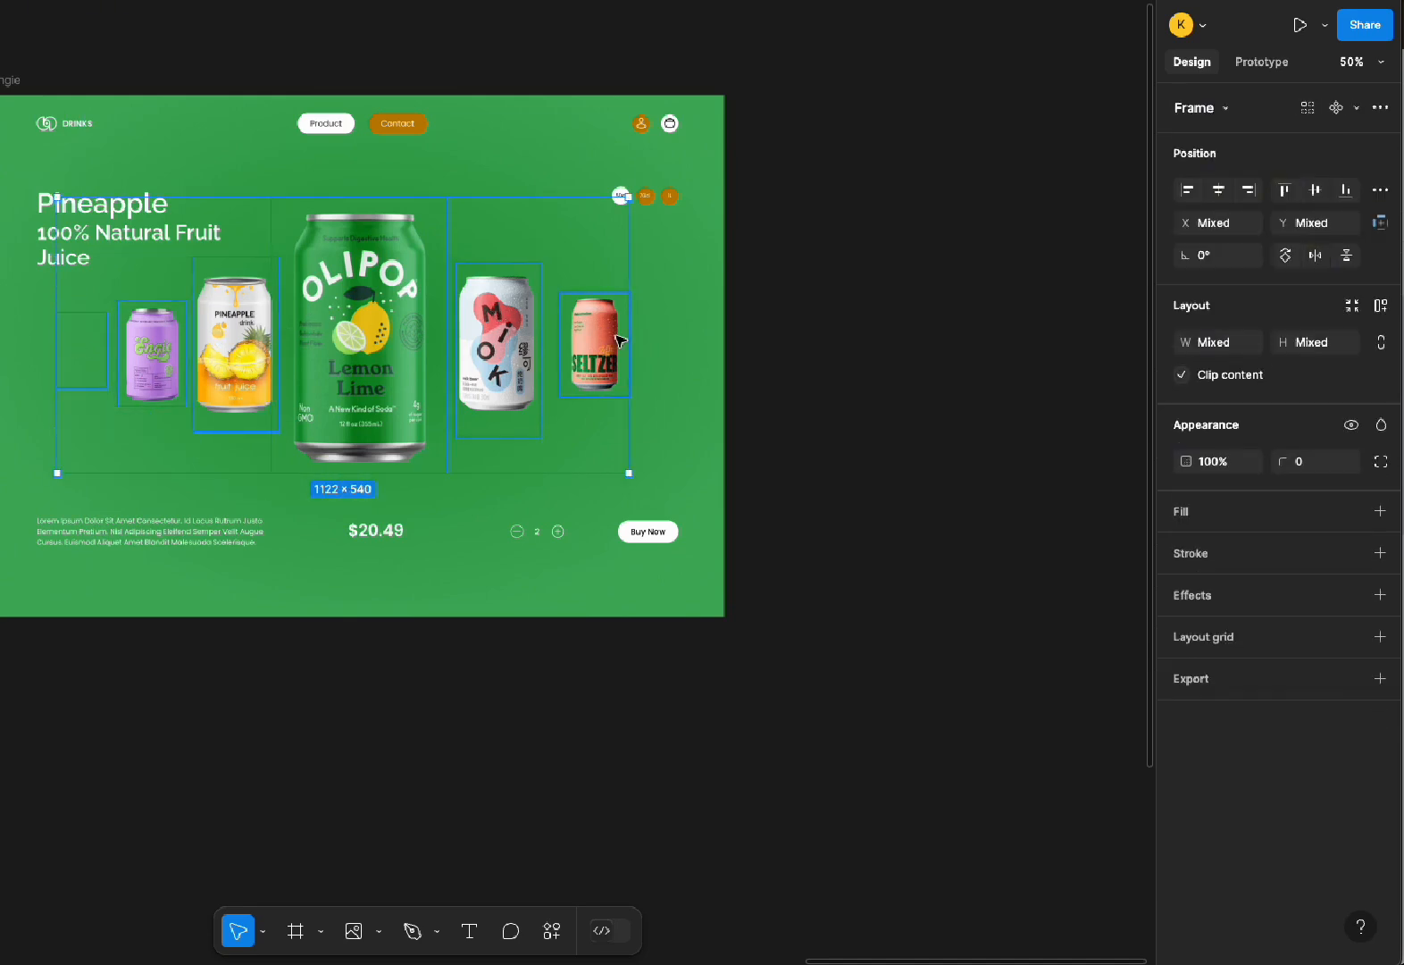
key(shift+a)
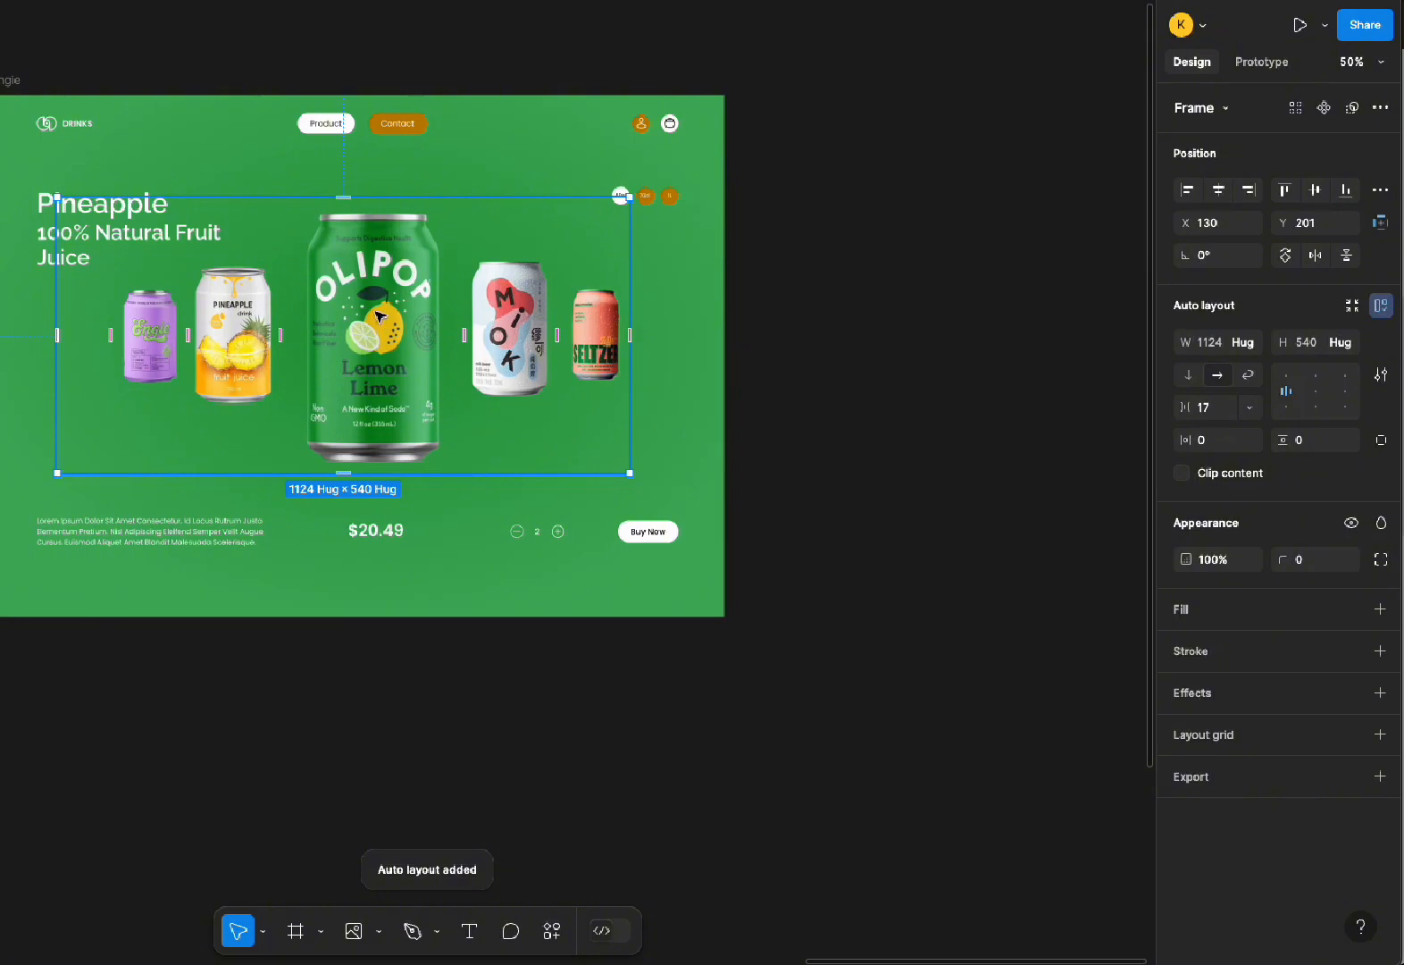
Move the can row down to about X 135, Y 242, centred vertically on the page, and ungroup it
drag(379, 316, 382, 334)
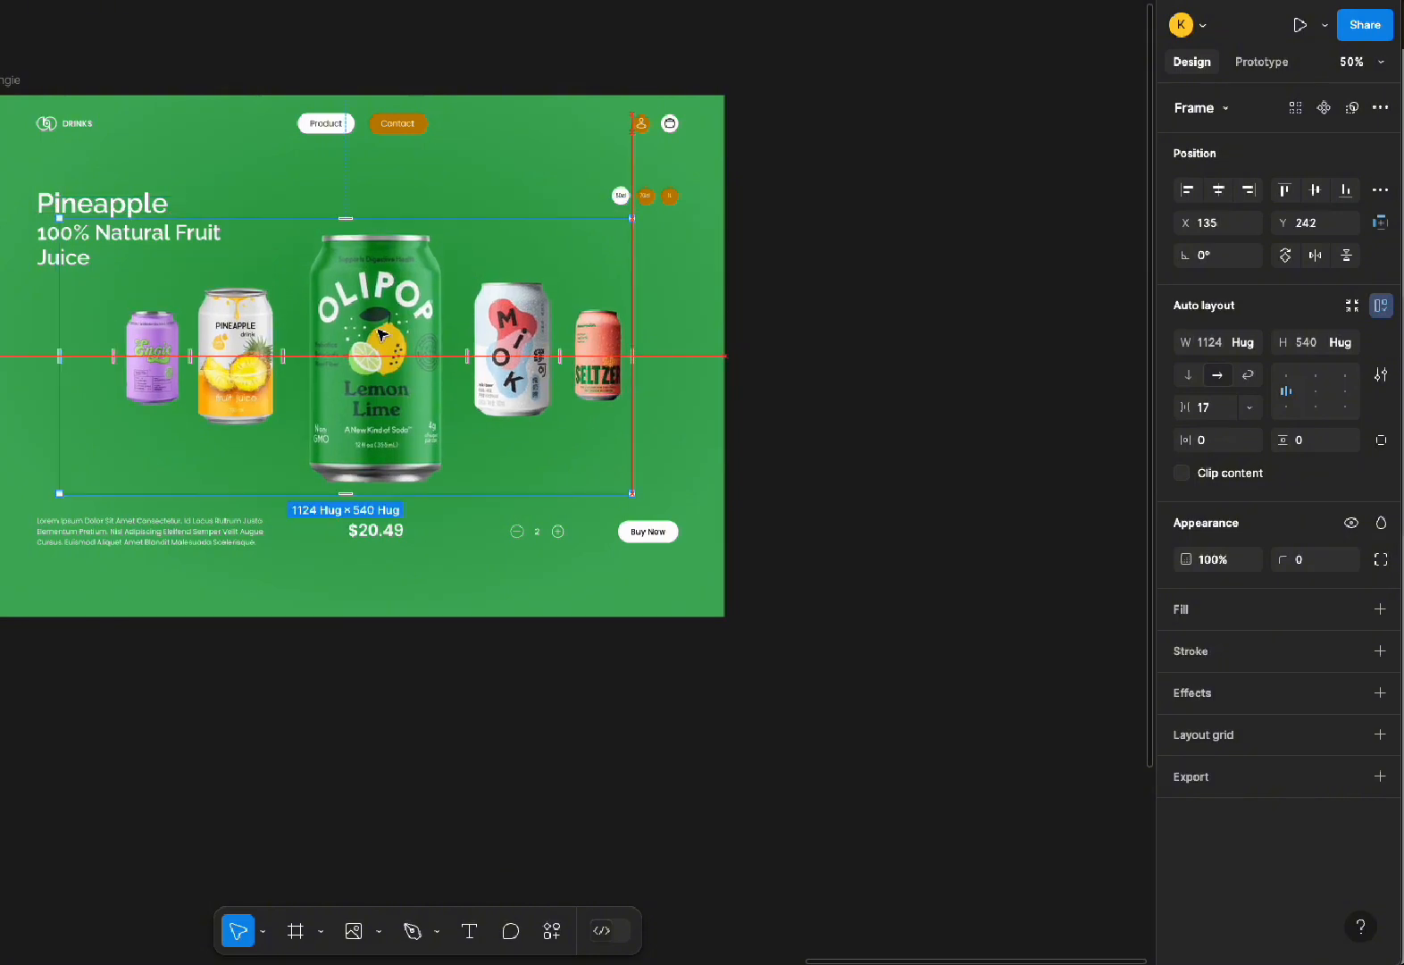
right_click(374, 209)
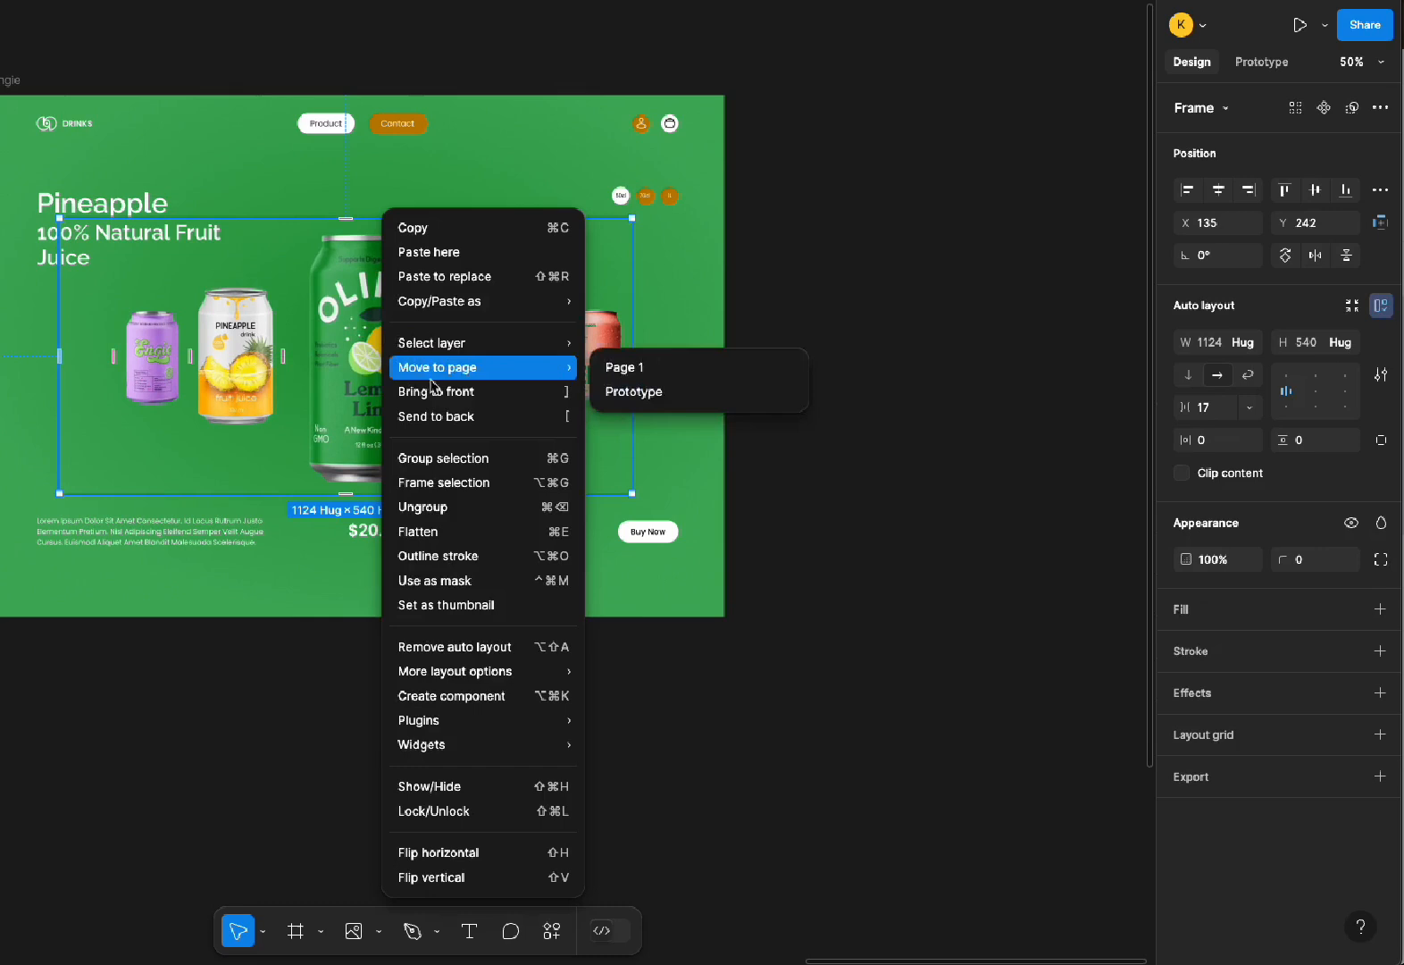
click(438, 505)
click(816, 506)
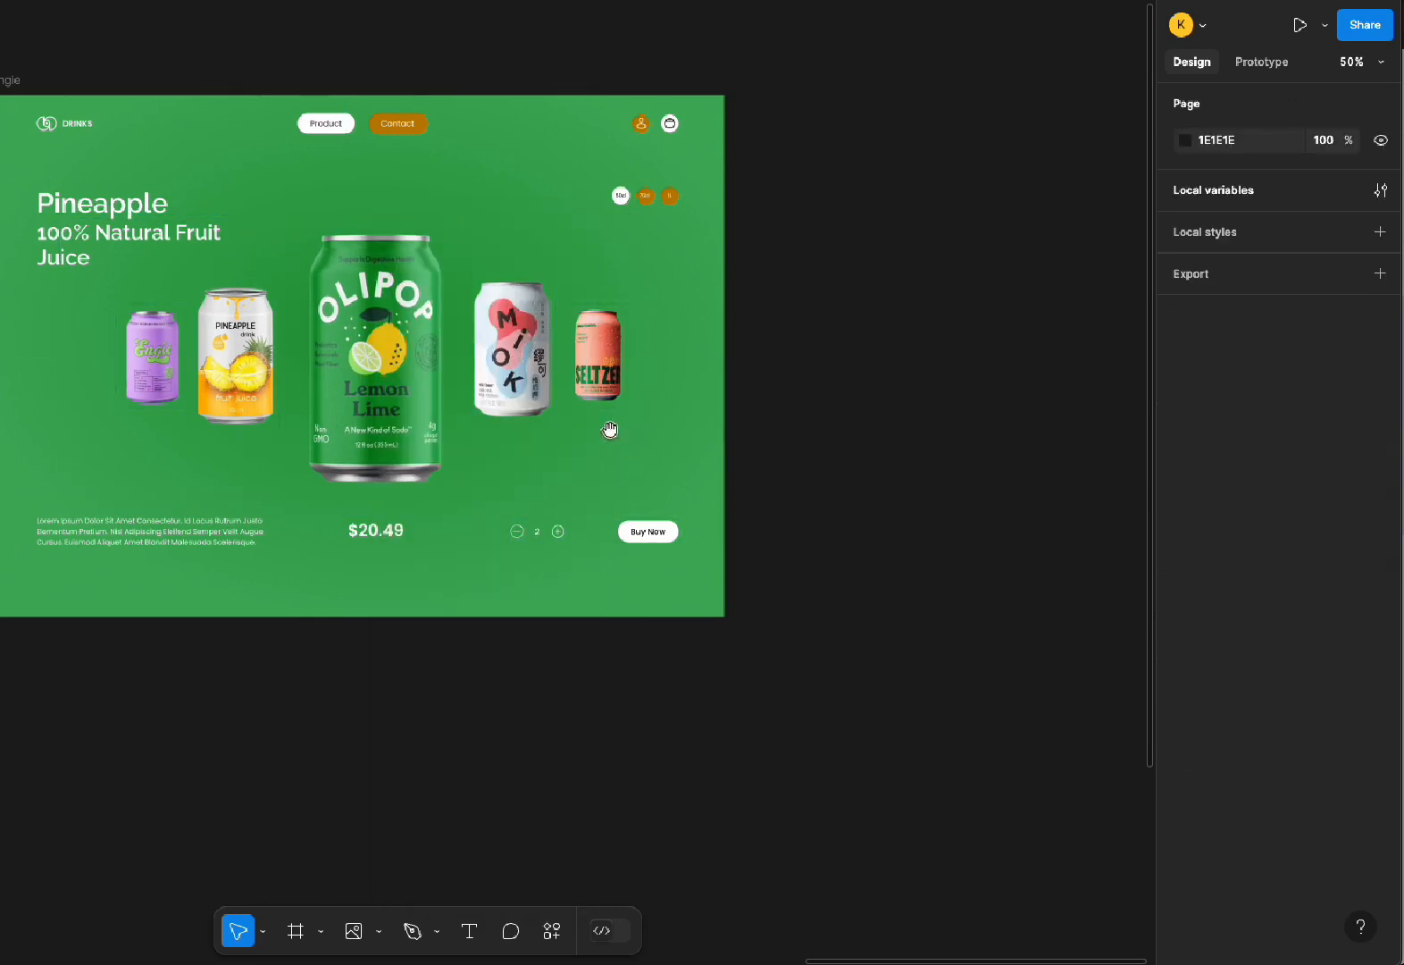
Recolour the Contact button's fill by sampling the page's green background and darkening it to about 138E2F
click(419, 128)
click(419, 128)
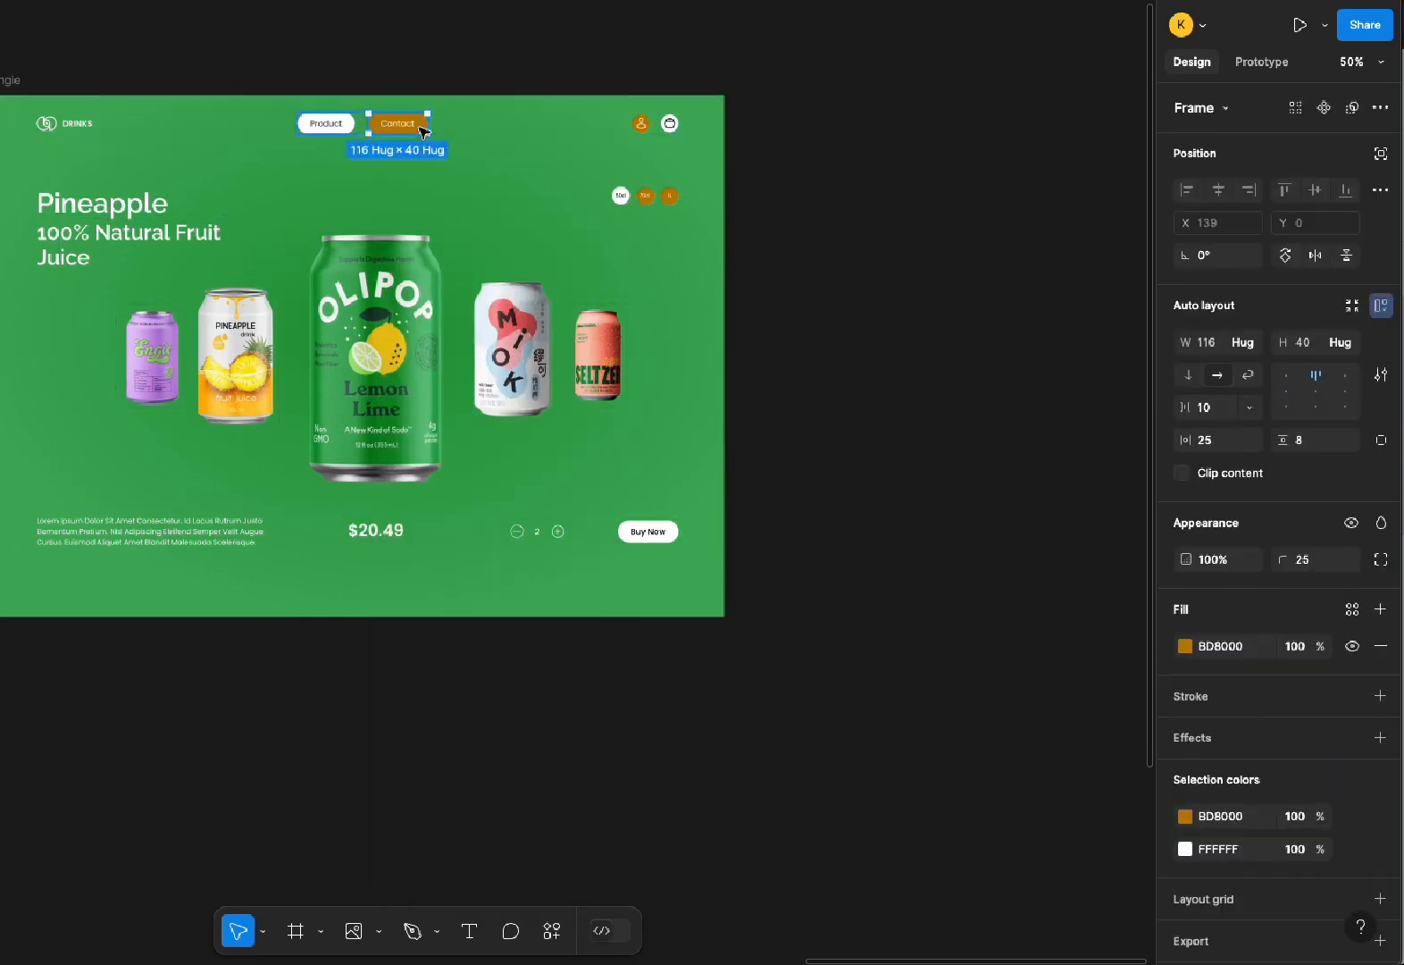
click(1184, 645)
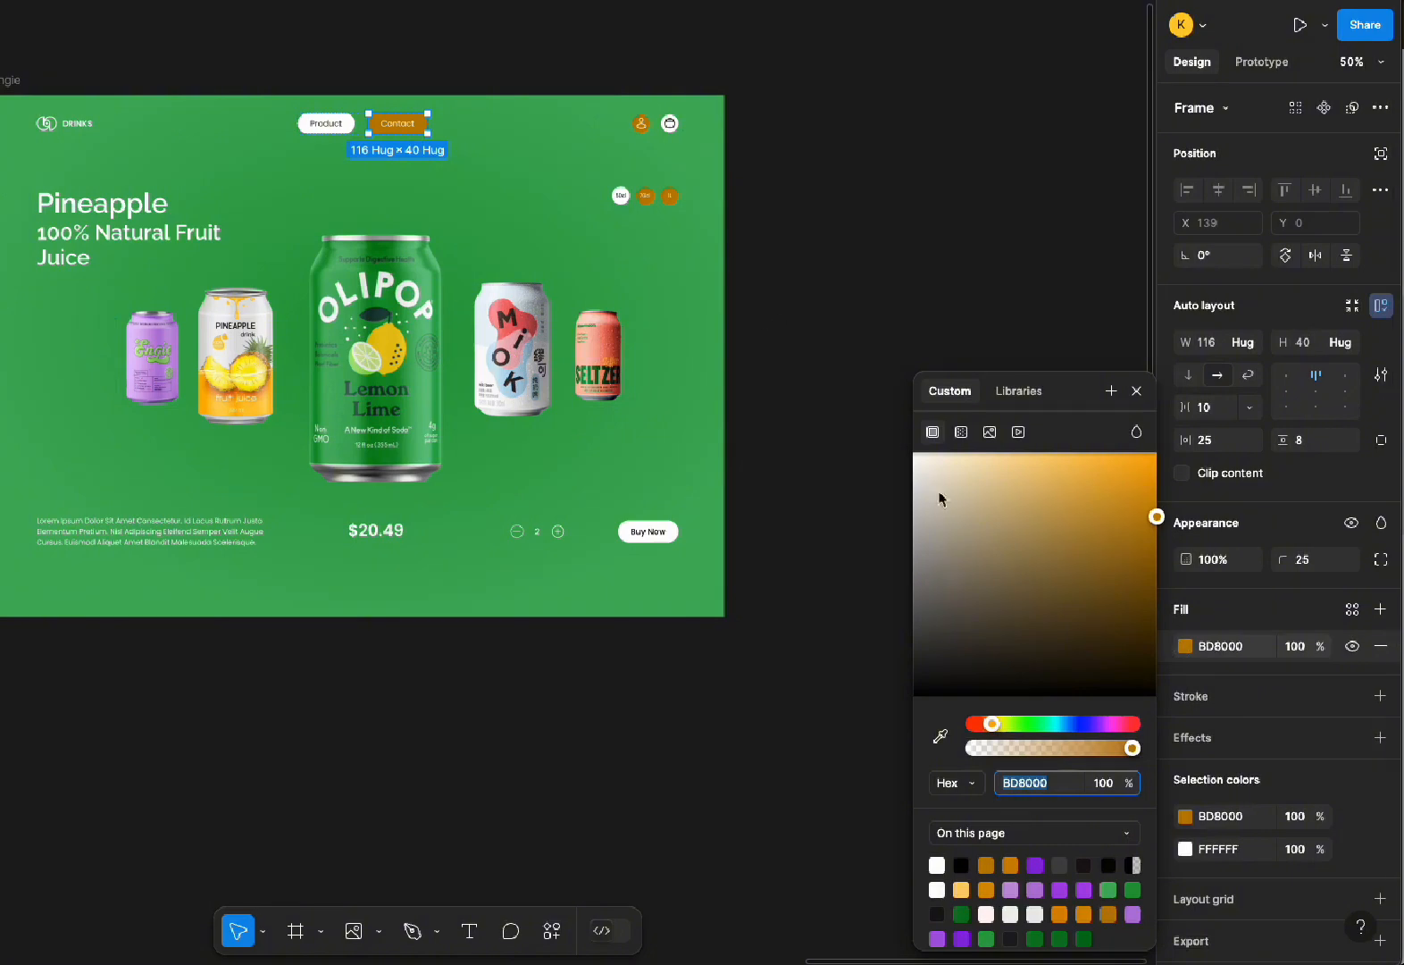
click(945, 736)
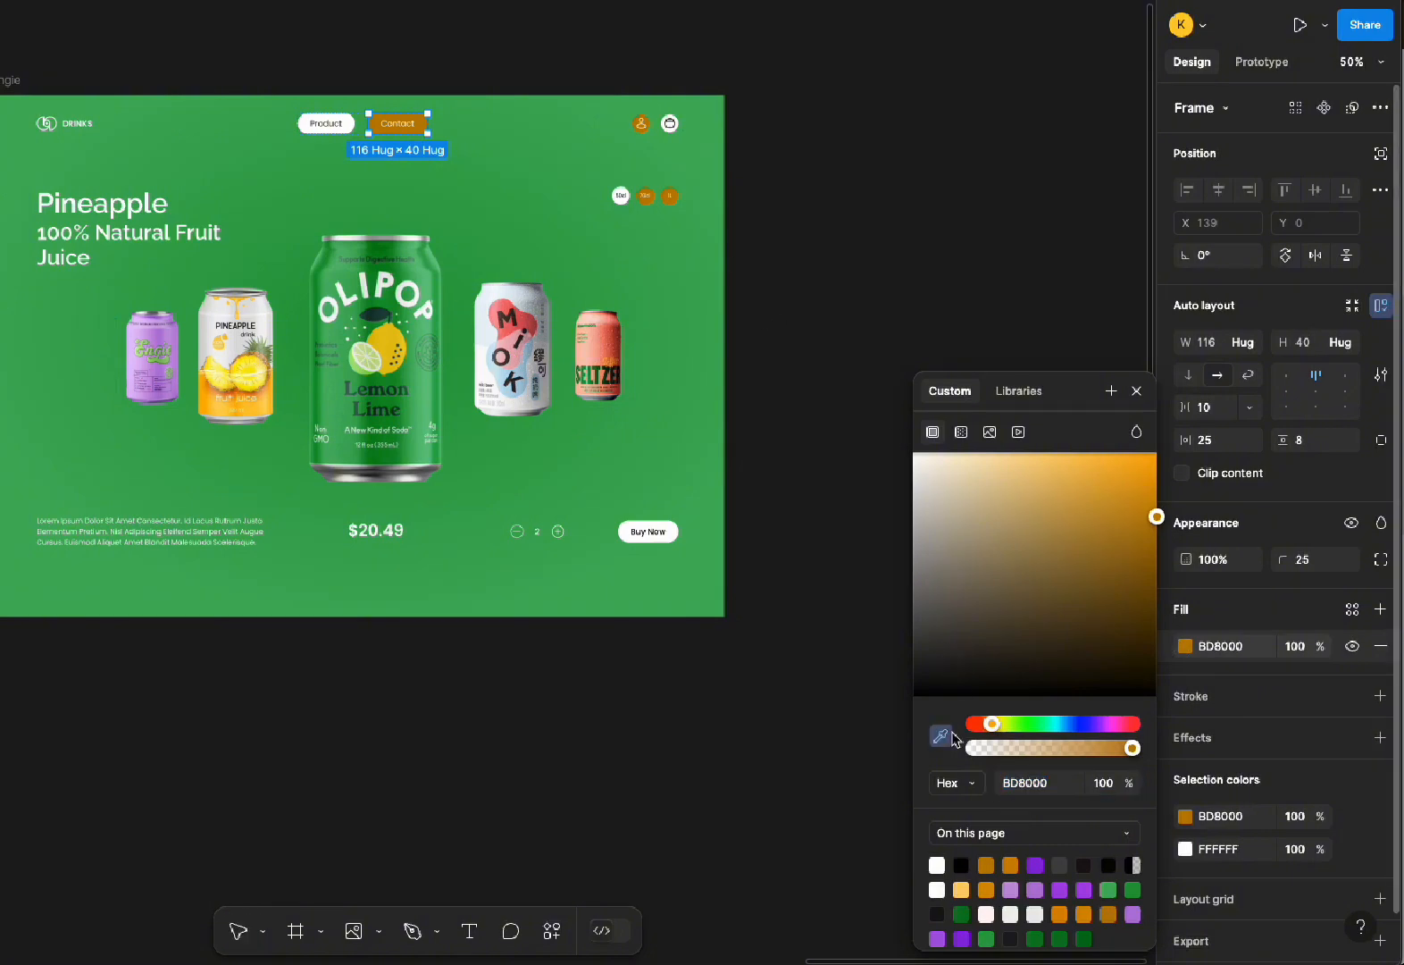
click(506, 125)
drag(1075, 545, 1127, 572)
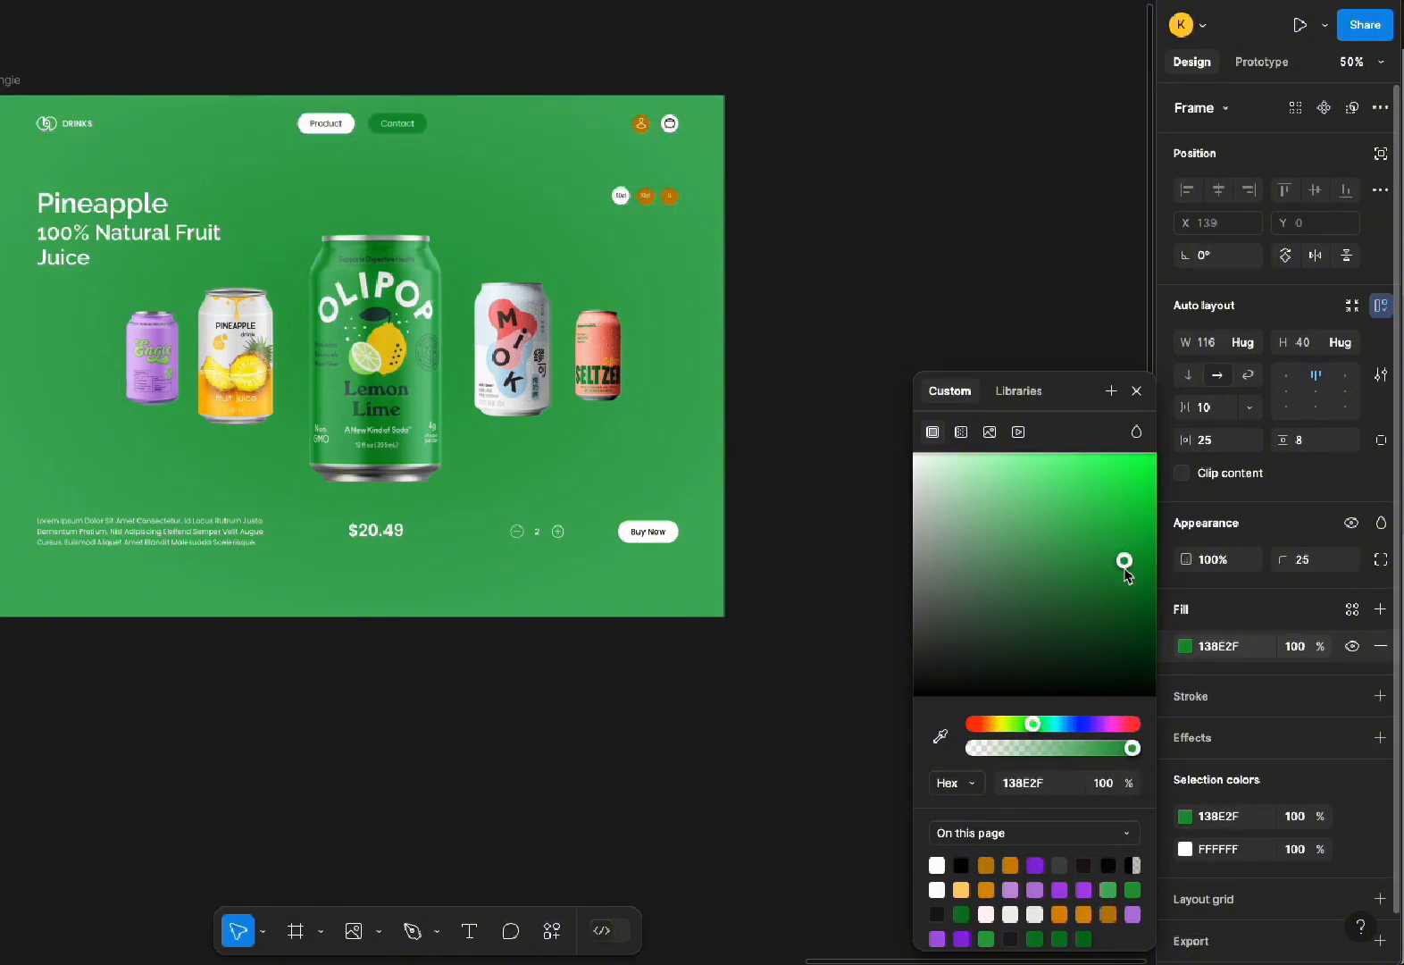
Recolour the orange size badges on the green page by sampling the Contact button's dark green
click(623, 196)
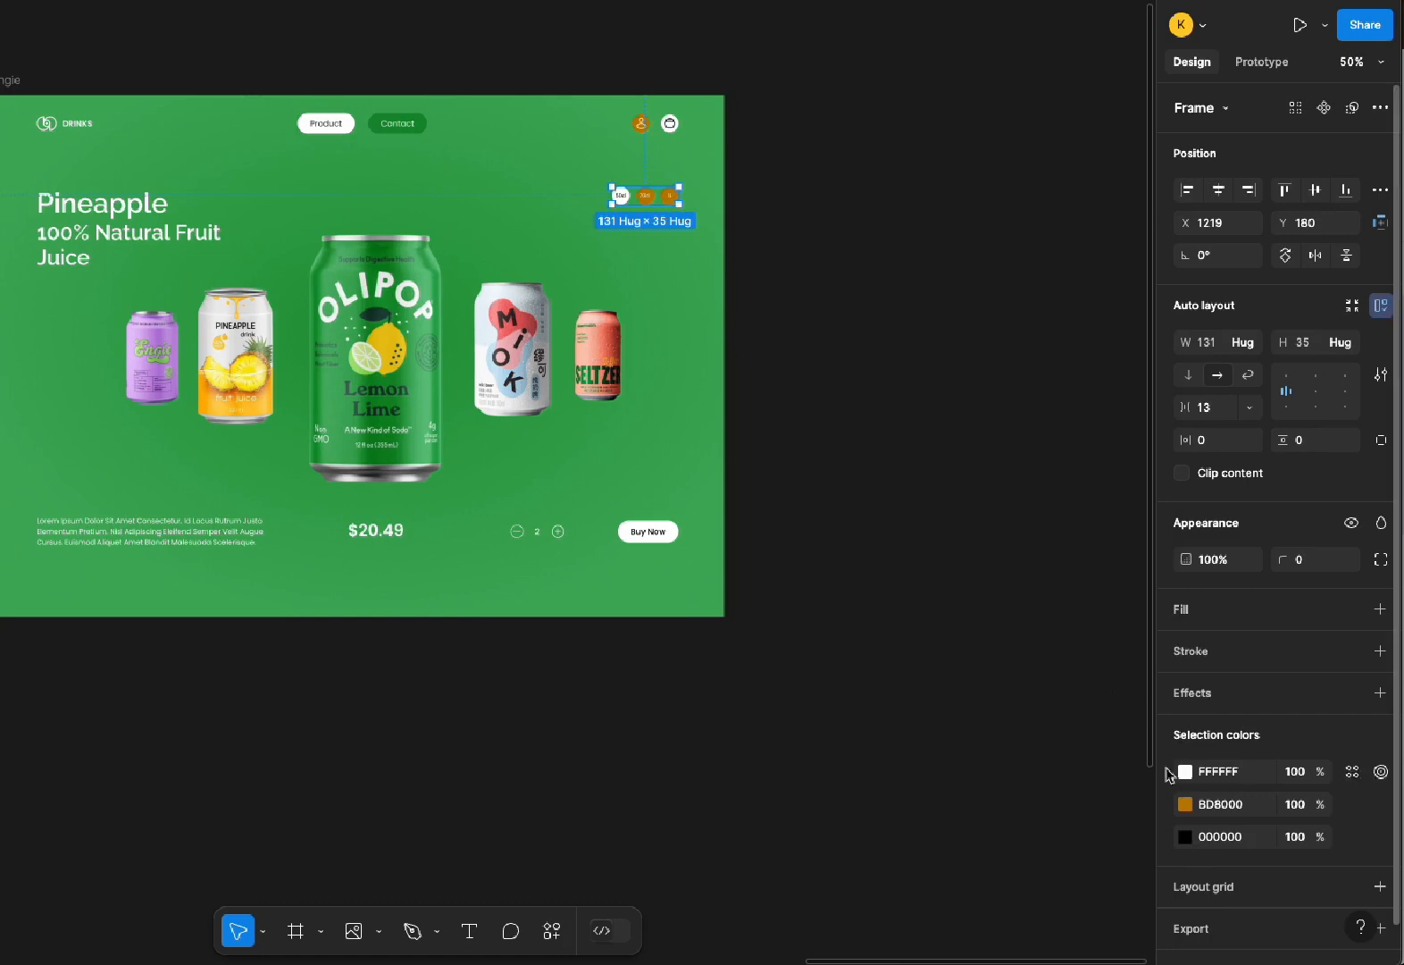
click(1184, 805)
click(940, 735)
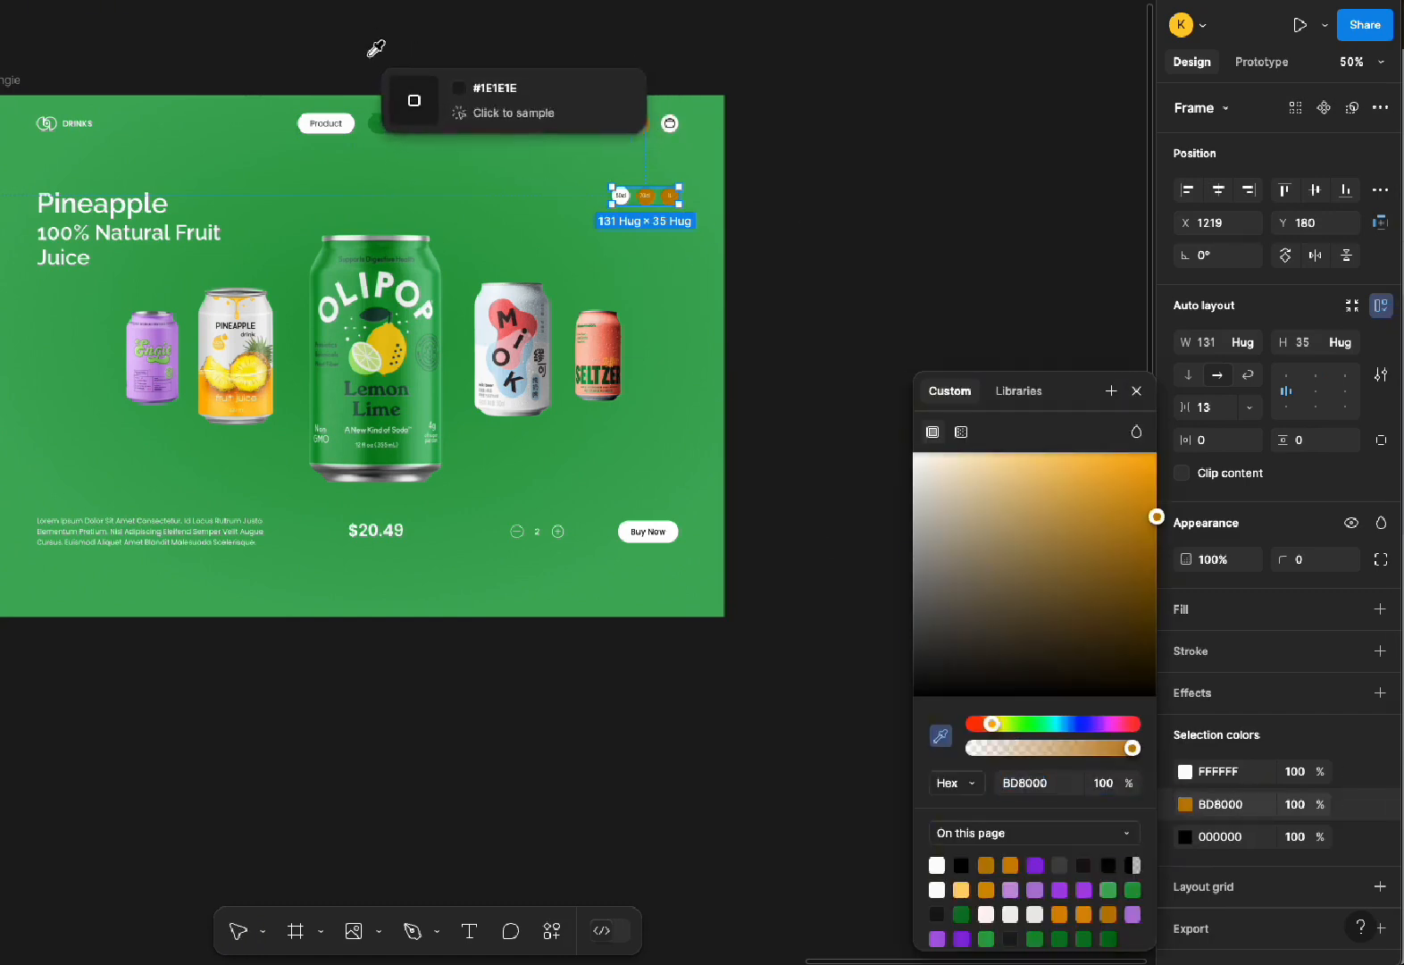
click(428, 120)
Recolour the header's orange profile icon by sampling the Contact button's dark green
click(674, 126)
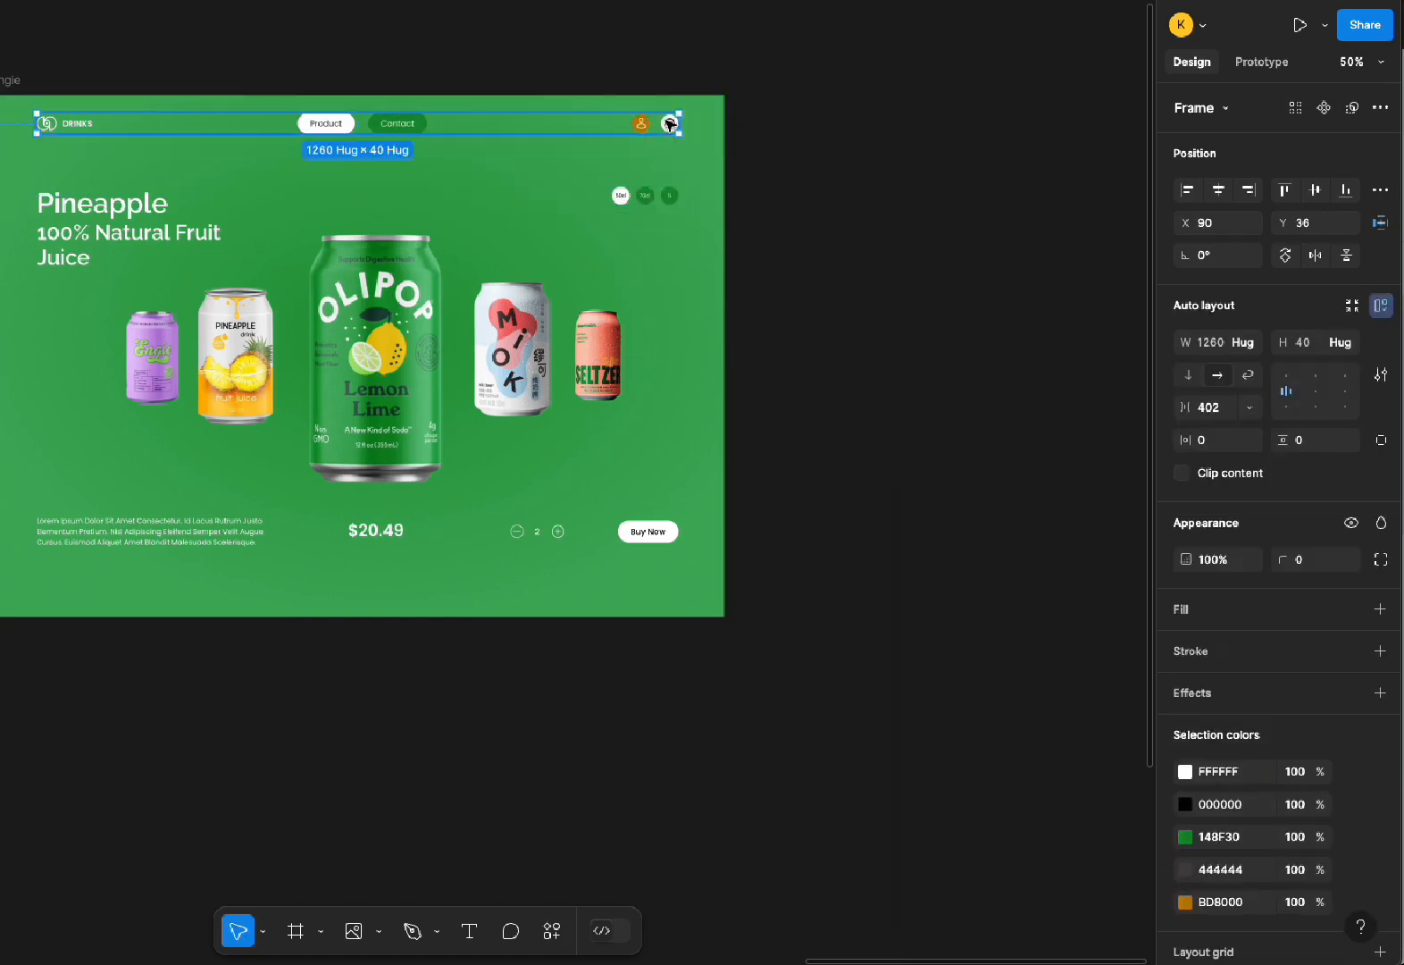
click(1184, 902)
click(941, 737)
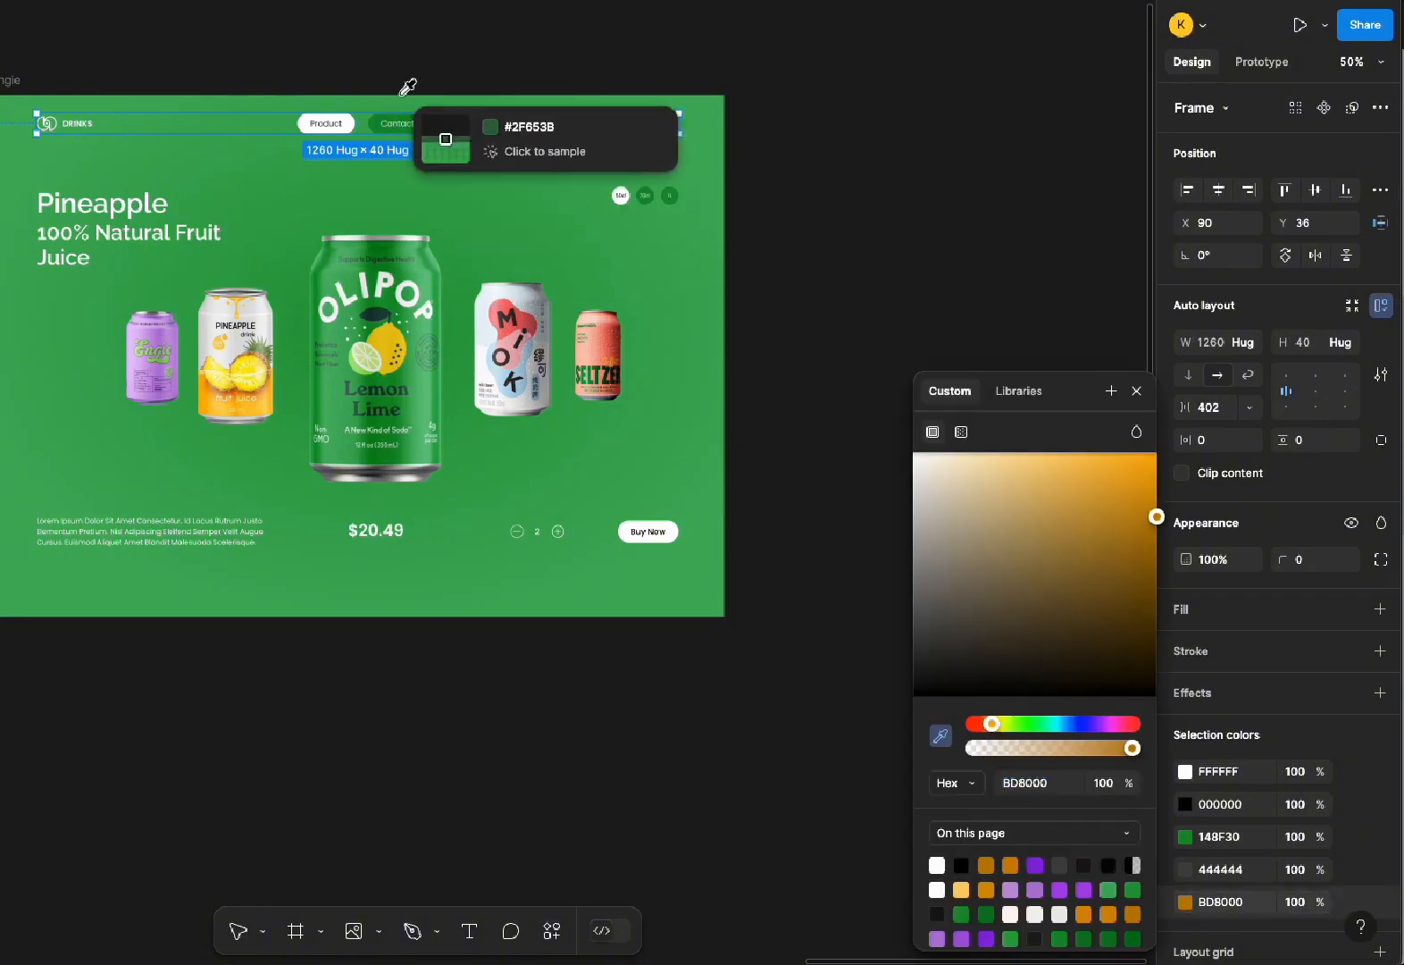
click(524, 149)
click(808, 179)
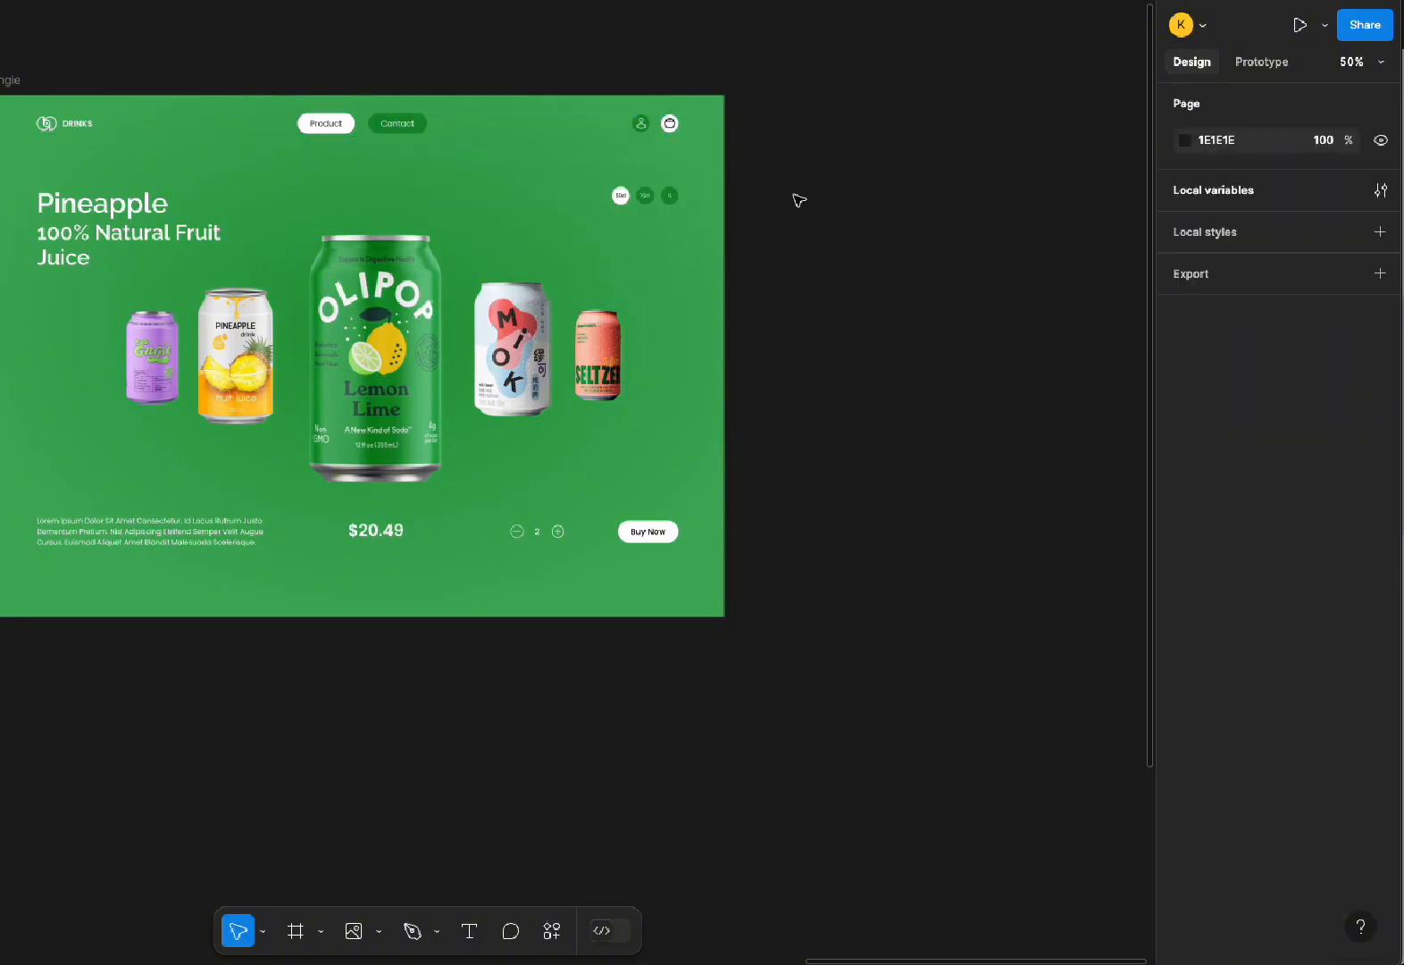
Move Frame 24 with the source cans further down below the pages, to about X 5969, Y -399
key(ctrl+minus)
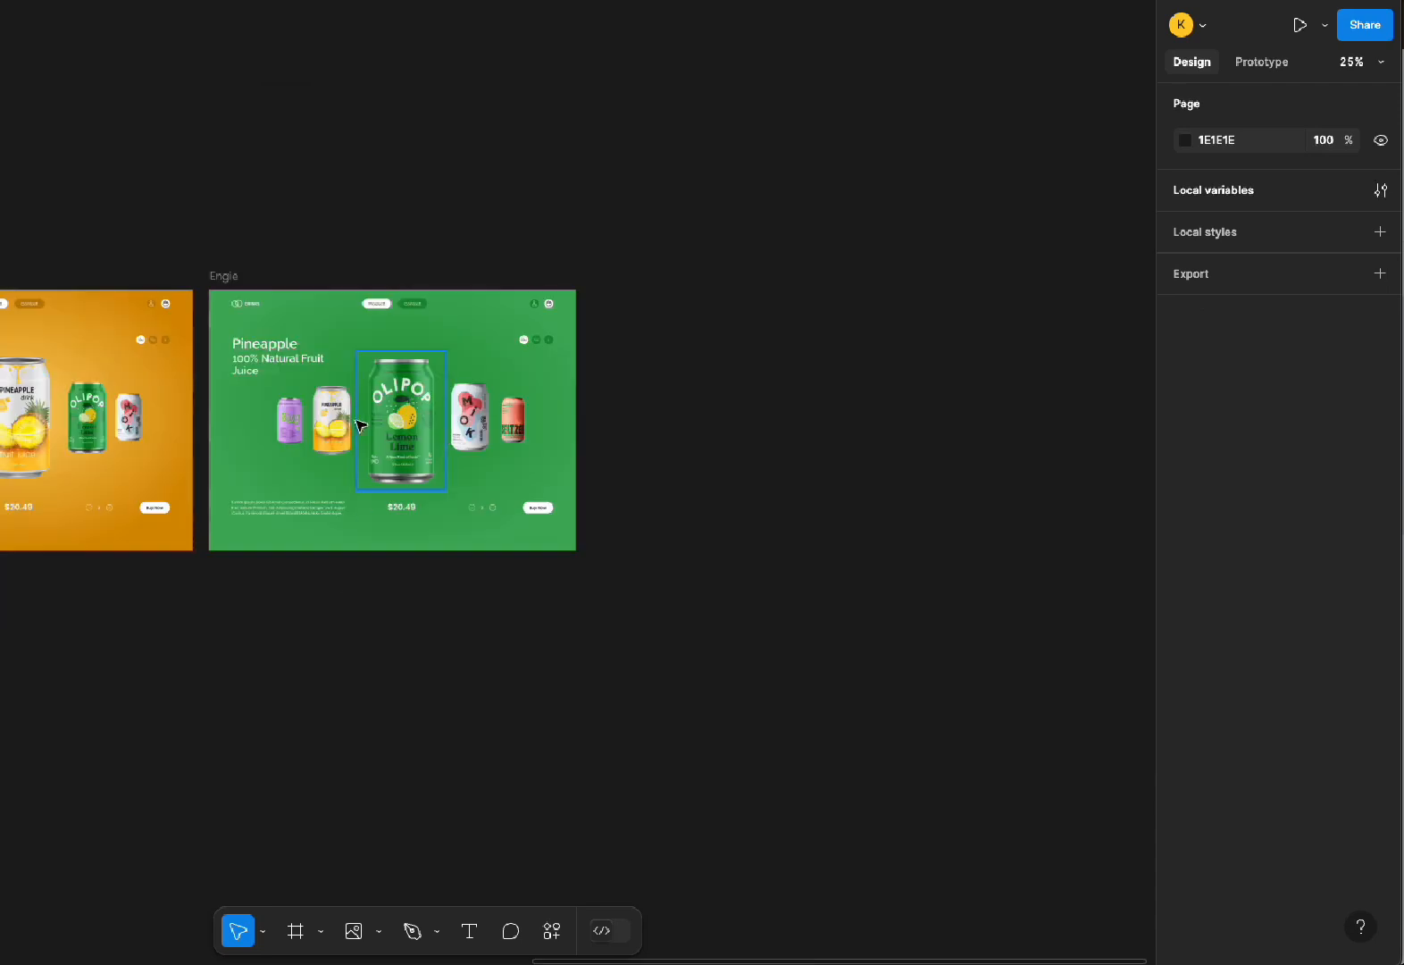
scroll(282, 297, left, 10)
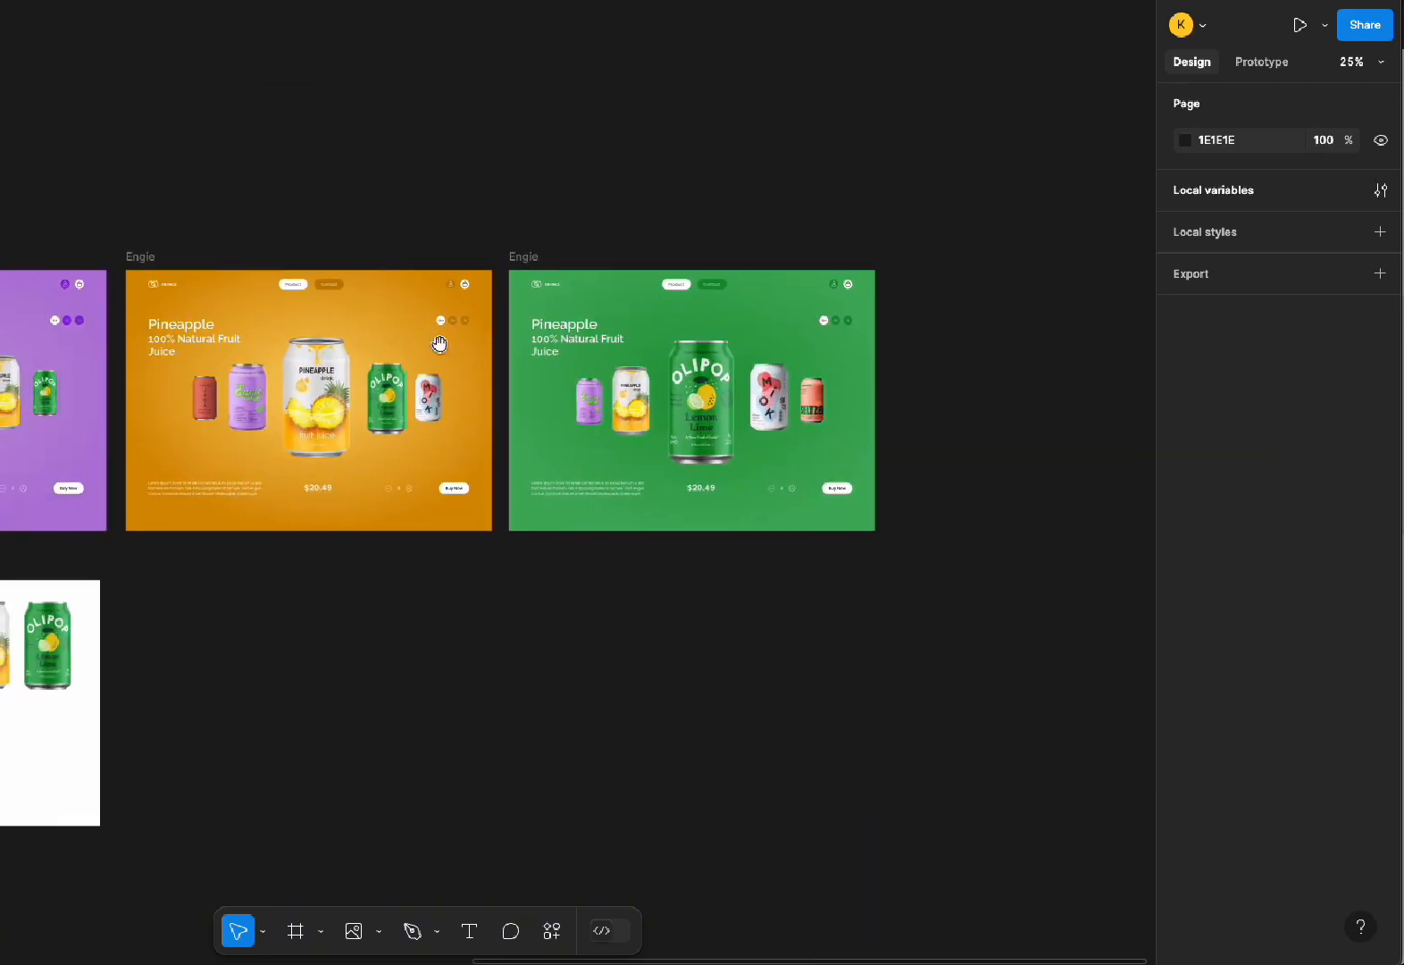
drag(415, 350, 533, 340)
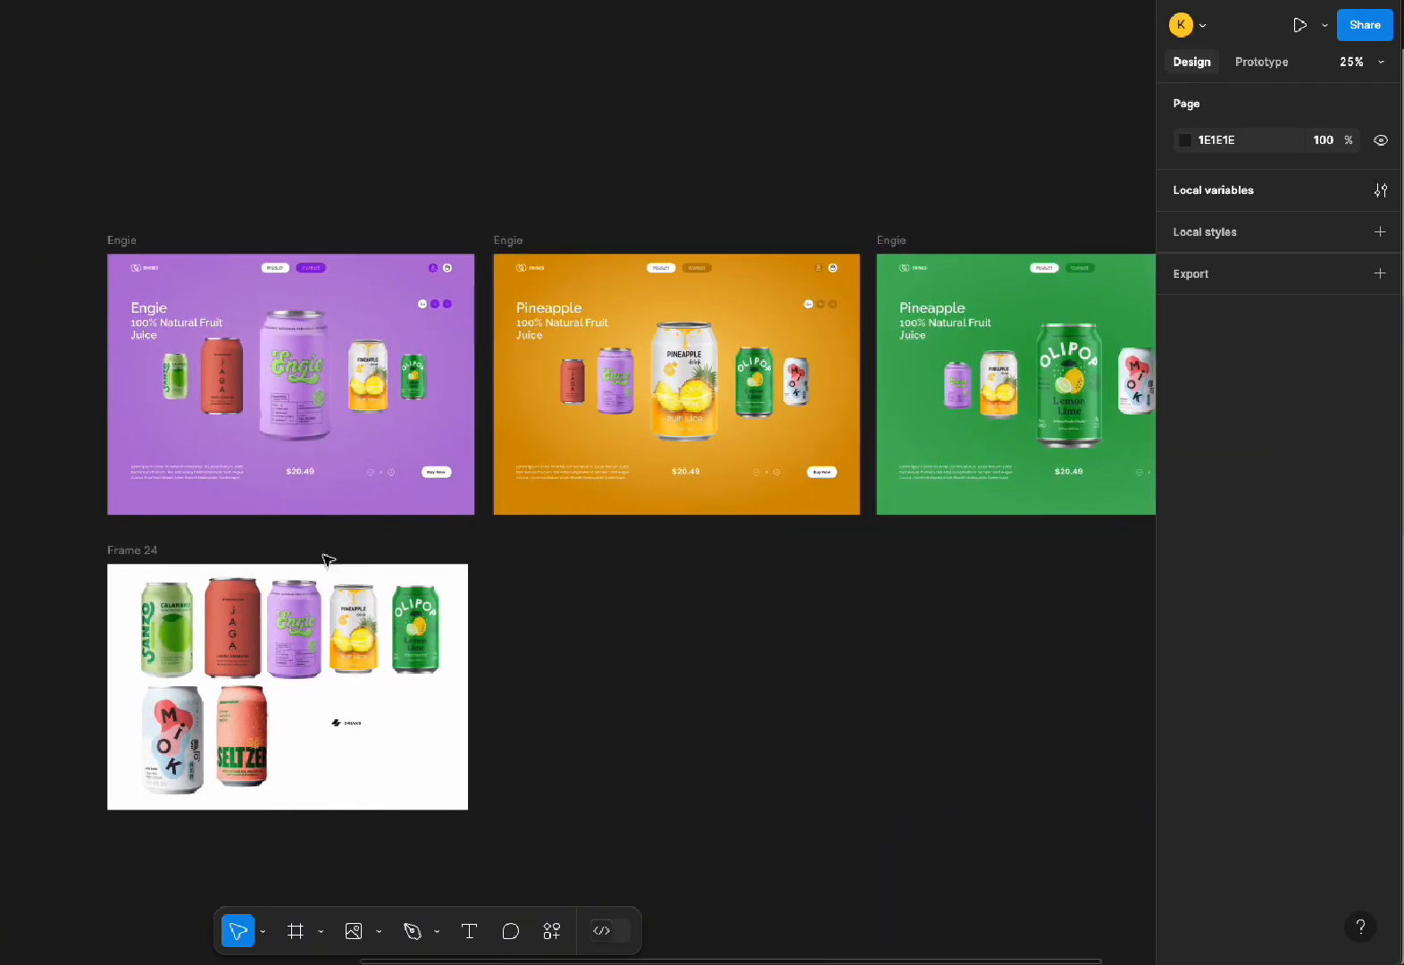
click(137, 554)
drag(175, 602, 230, 820)
Examine the purple, orange and green pages up close and side by side
scroll(335, 542, up, 1)
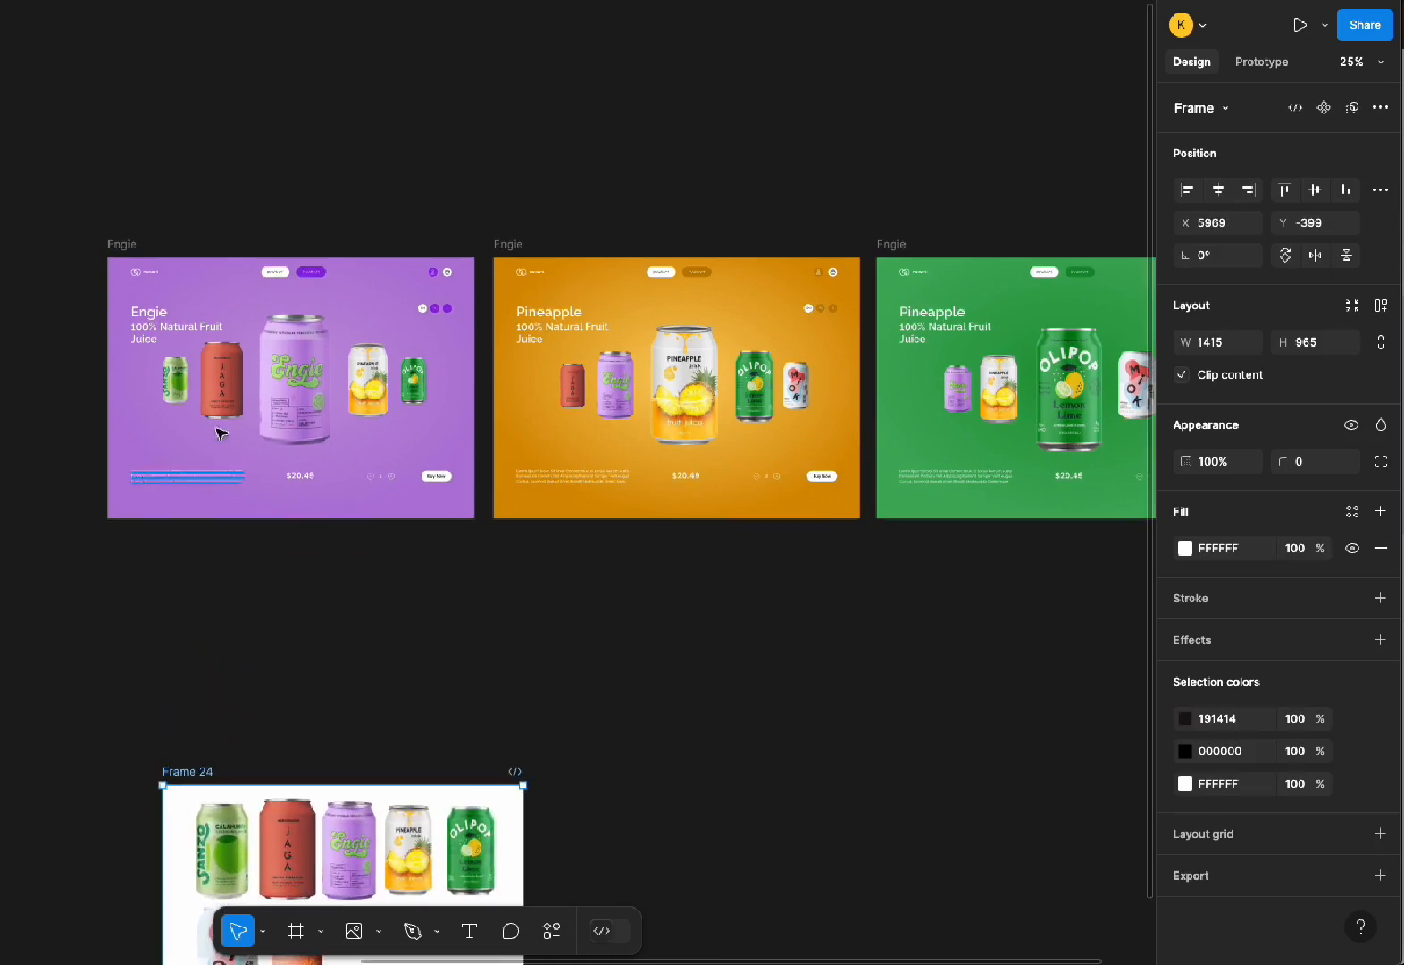
key(z)
drag(82, 190, 552, 573)
drag(443, 468, 657, 385)
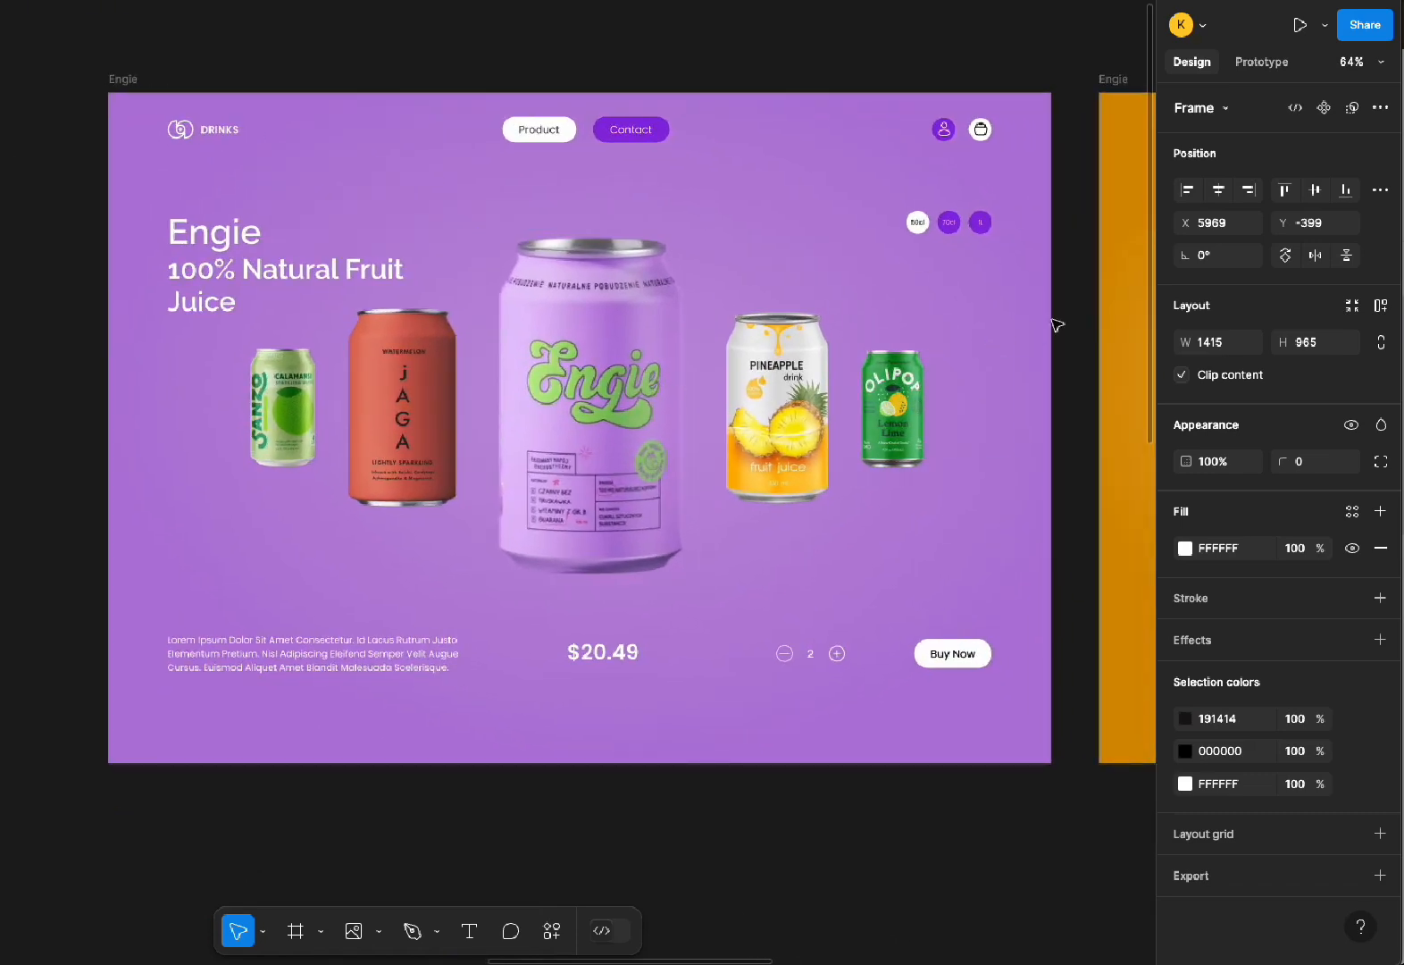
scroll(1081, 308, right, 20)
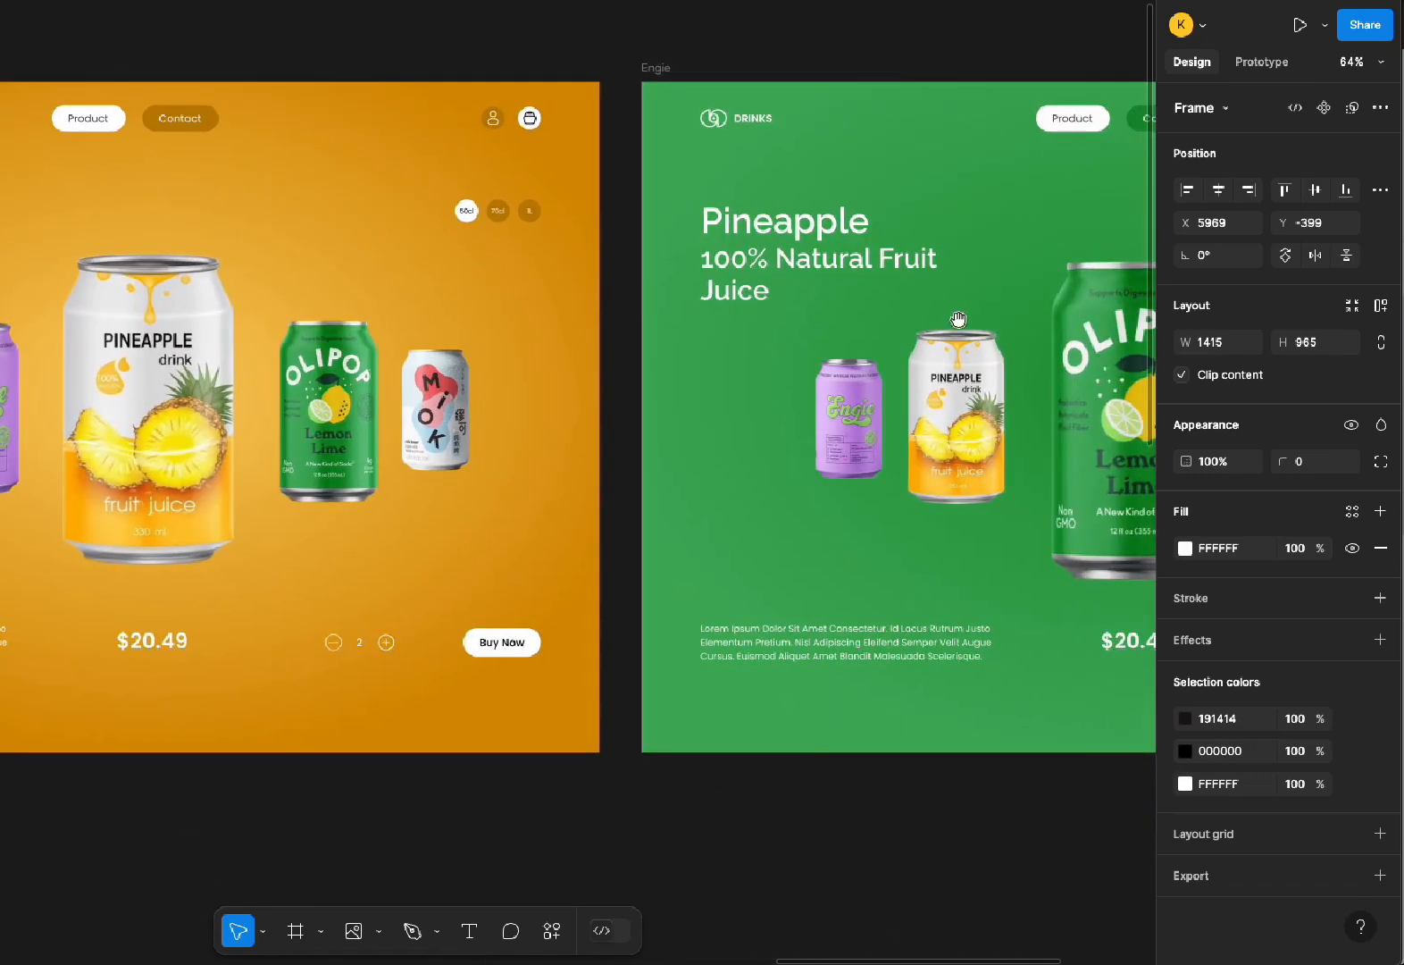
scroll(872, 300, right, 3)
scroll(880, 309, down, 3)
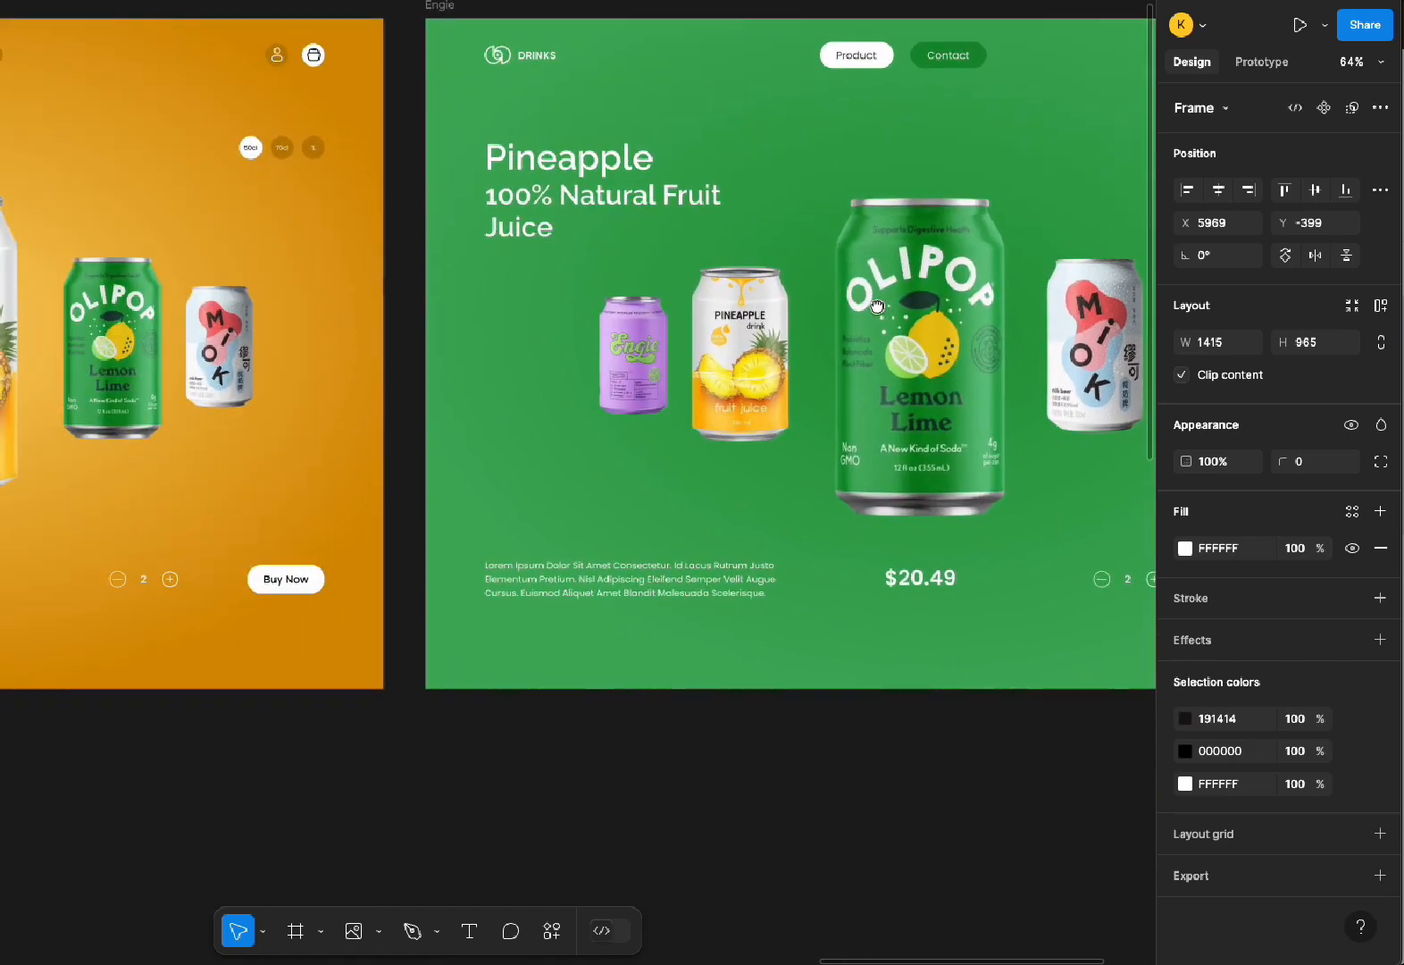
scroll(862, 316, down, 5)
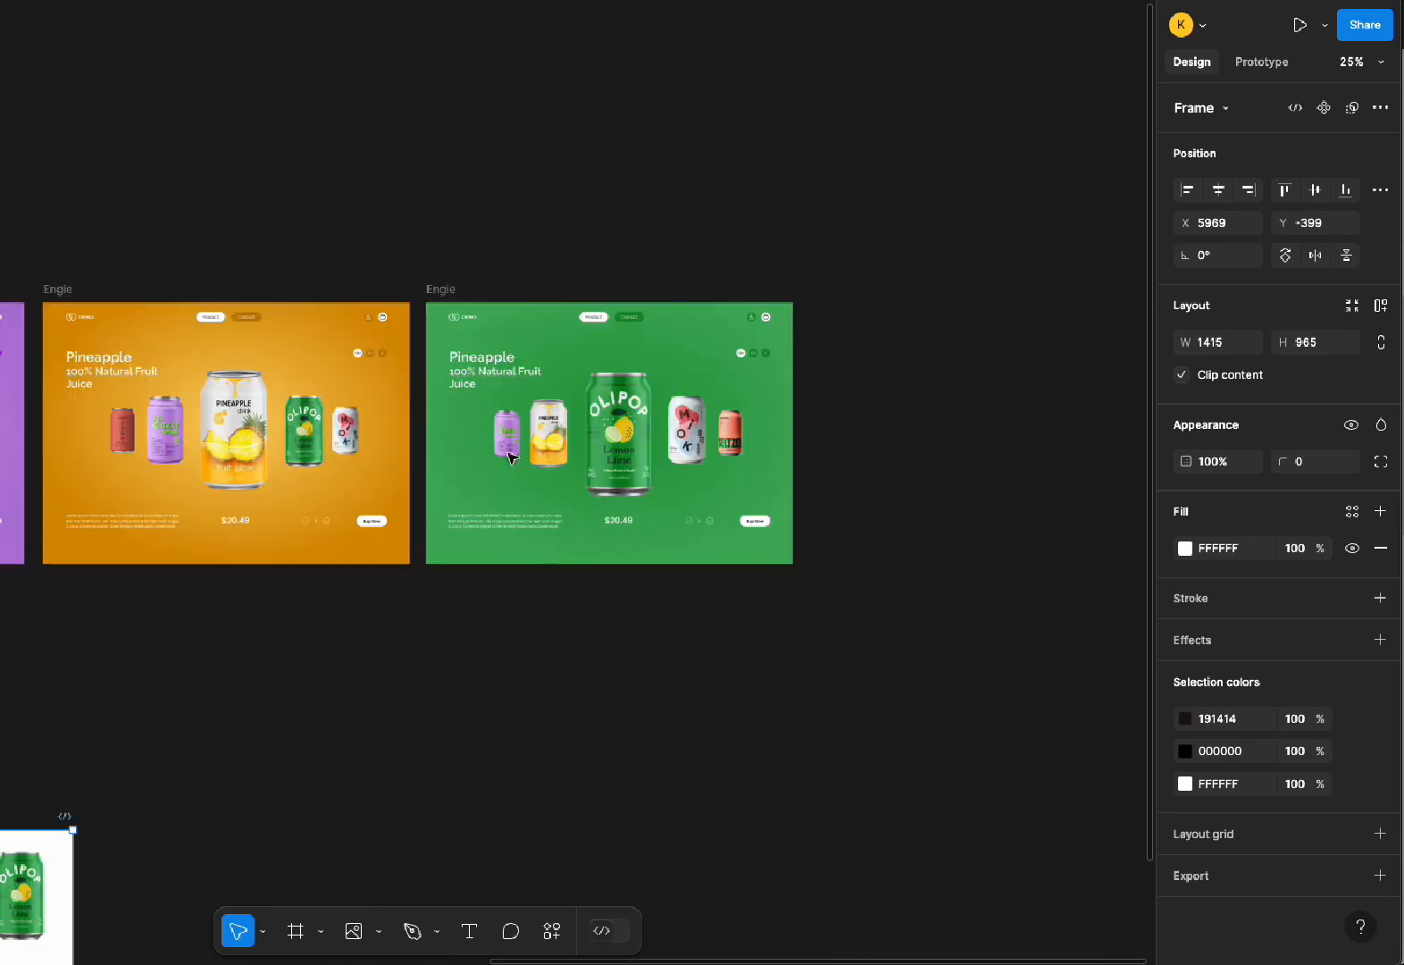
scroll(509, 458, left, 5)
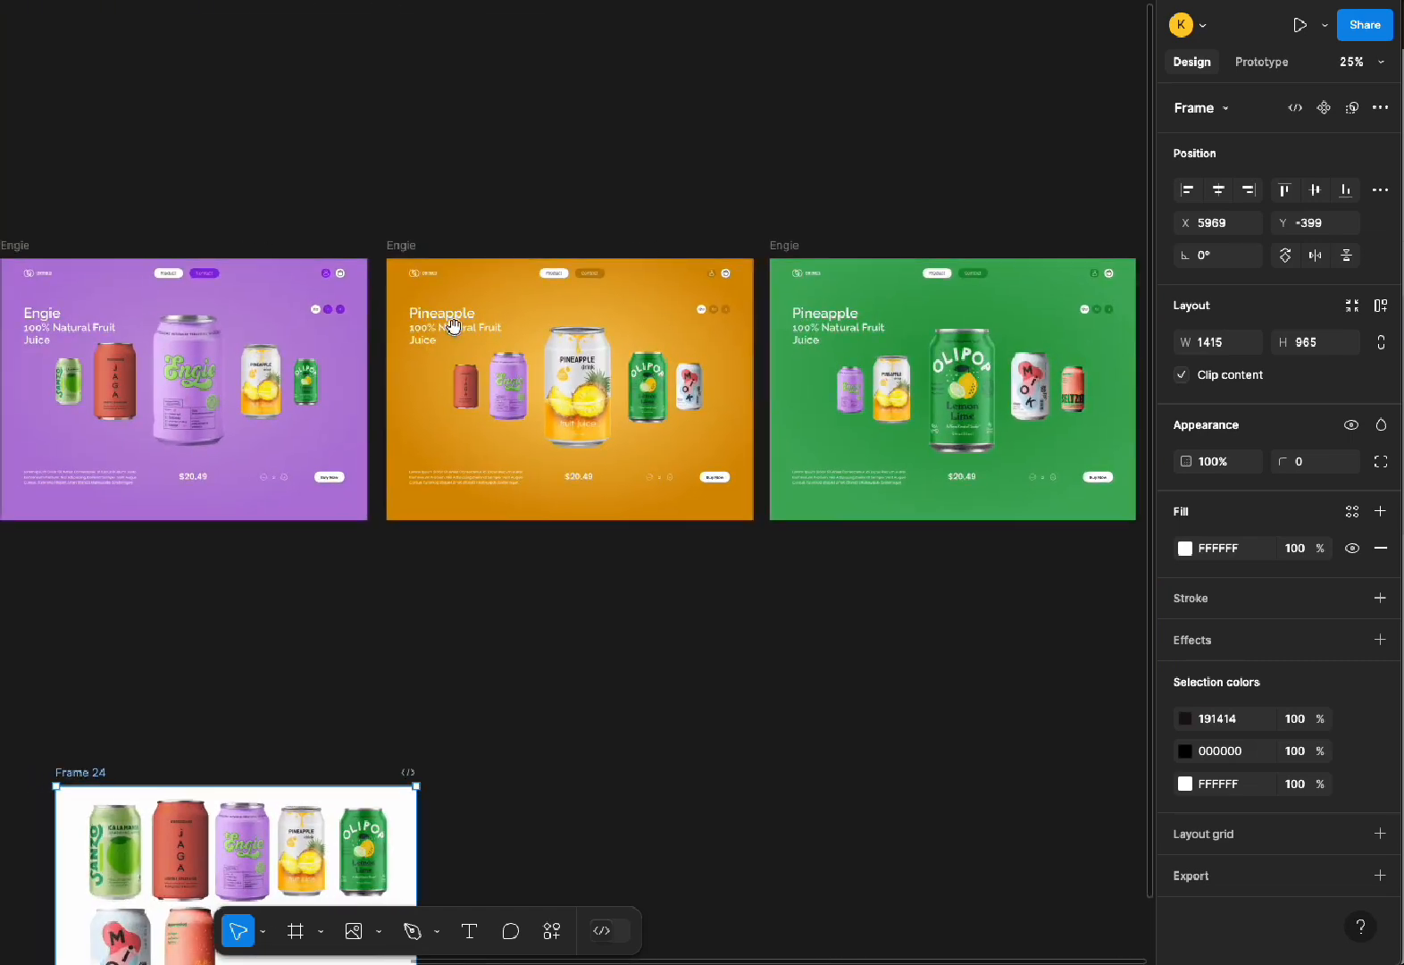
scroll(454, 326, left, 1)
Link the purple page's large Engie can to the orange page with an On drag trigger and a 1000 ms Smart animate transition
click(1283, 71)
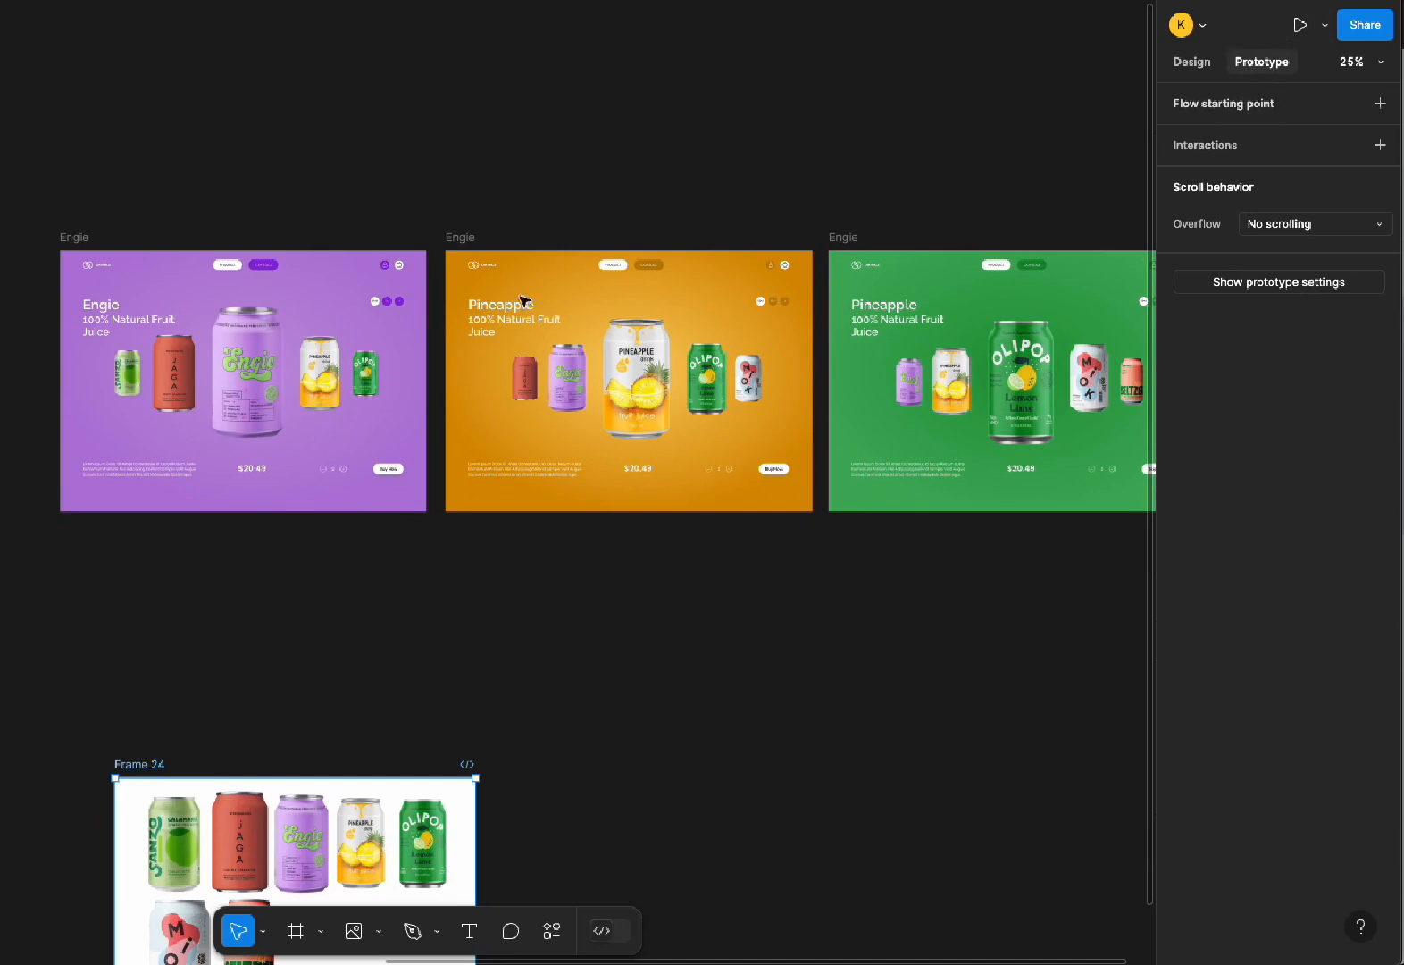
click(247, 390)
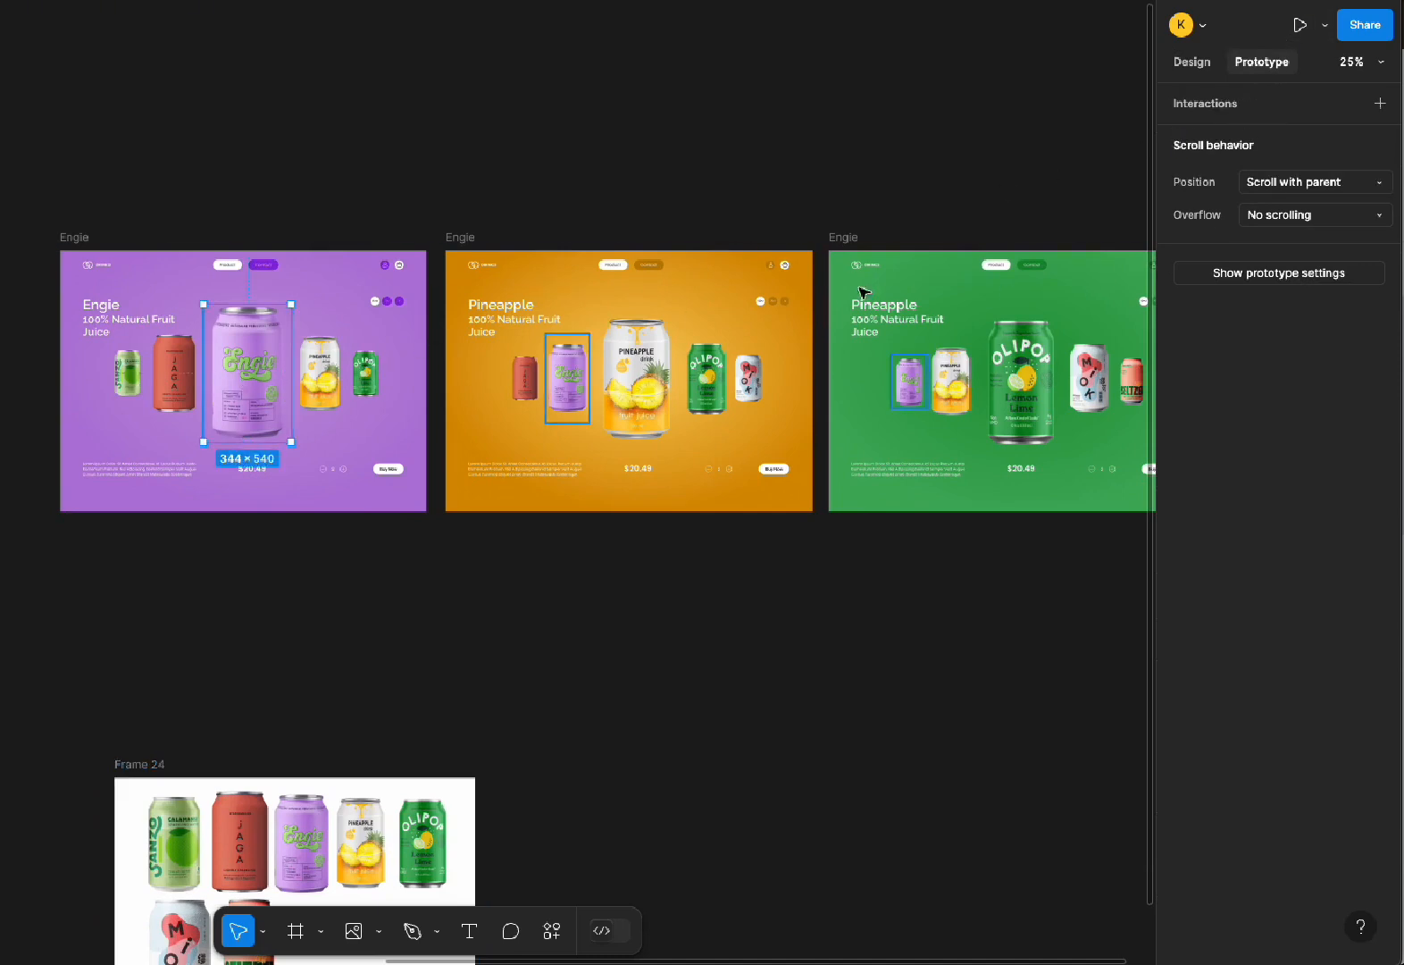
drag(291, 373, 563, 390)
click(461, 477)
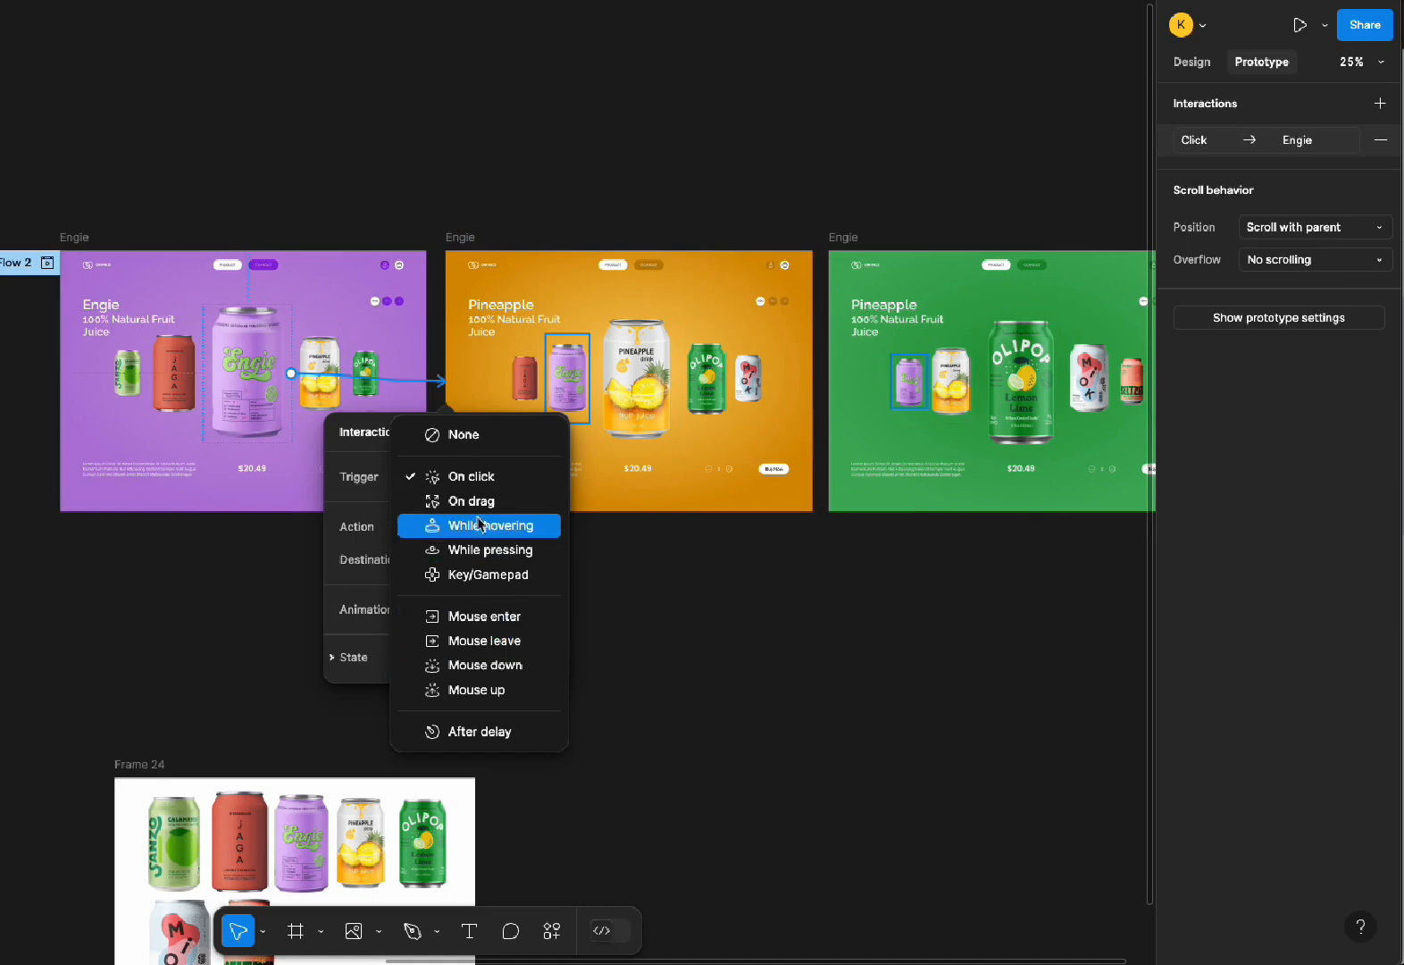
click(475, 501)
click(487, 676)
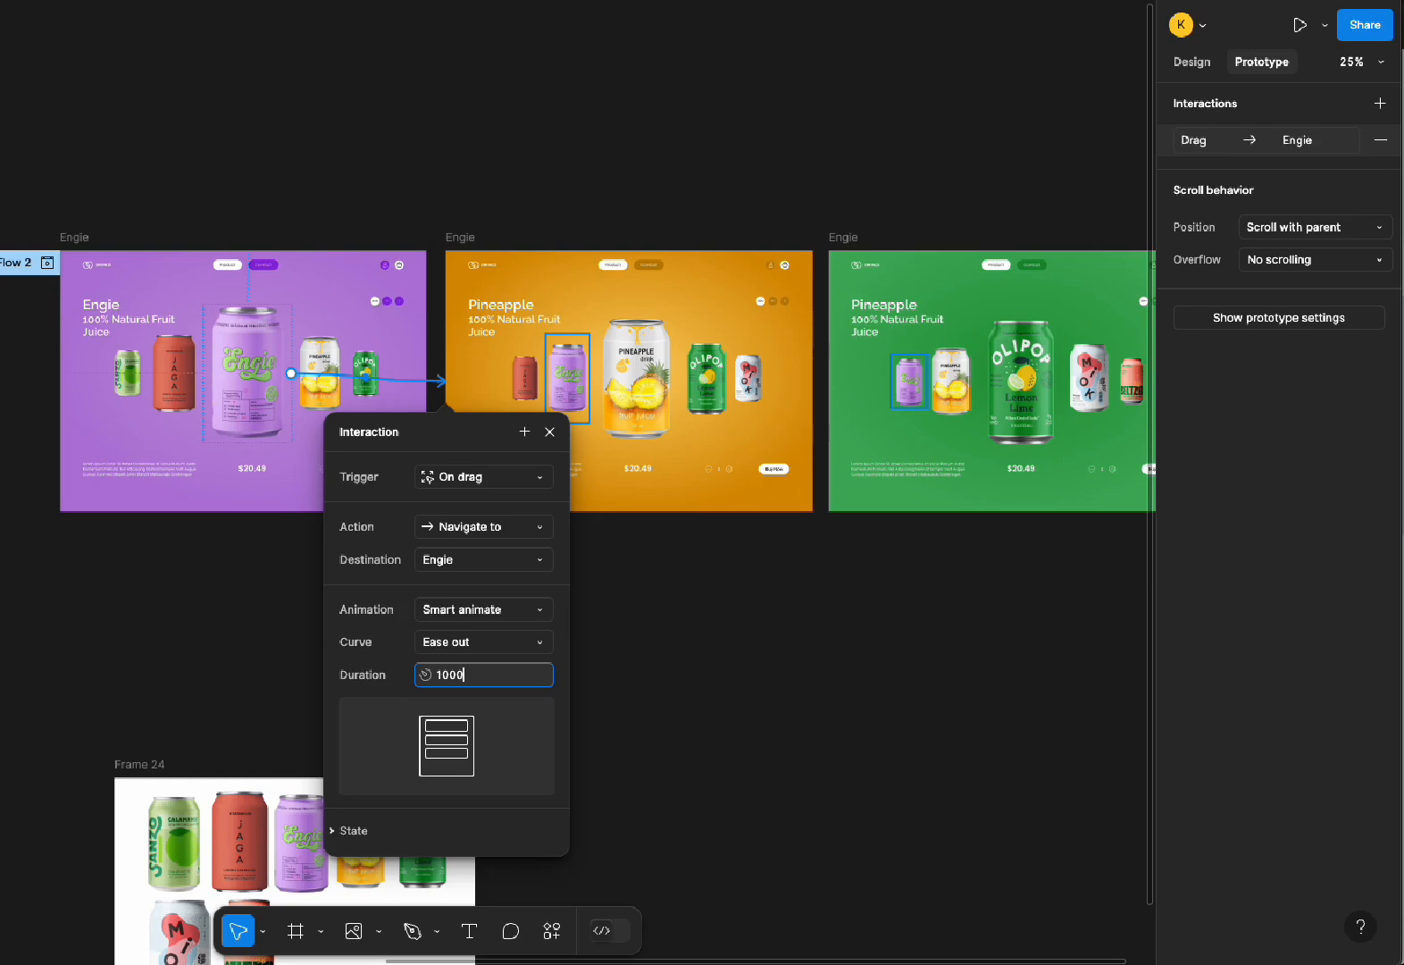
key(Return)
click(605, 599)
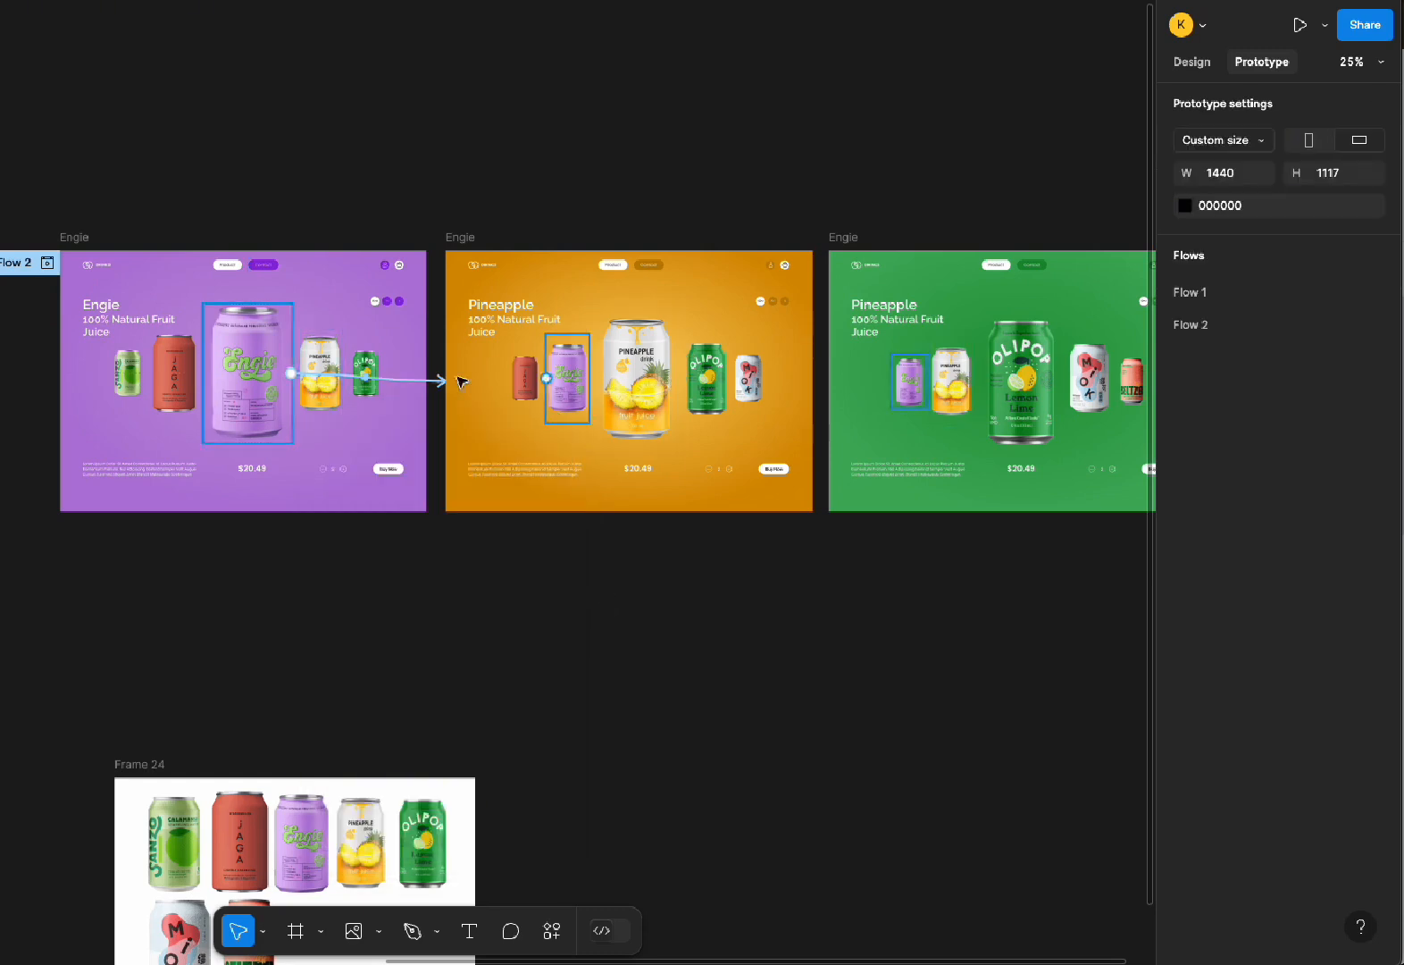
Link the orange page's large Pineapple can to the green page with an On drag trigger, using Smart animate at 1000 ms
click(630, 384)
drag(681, 378, 893, 390)
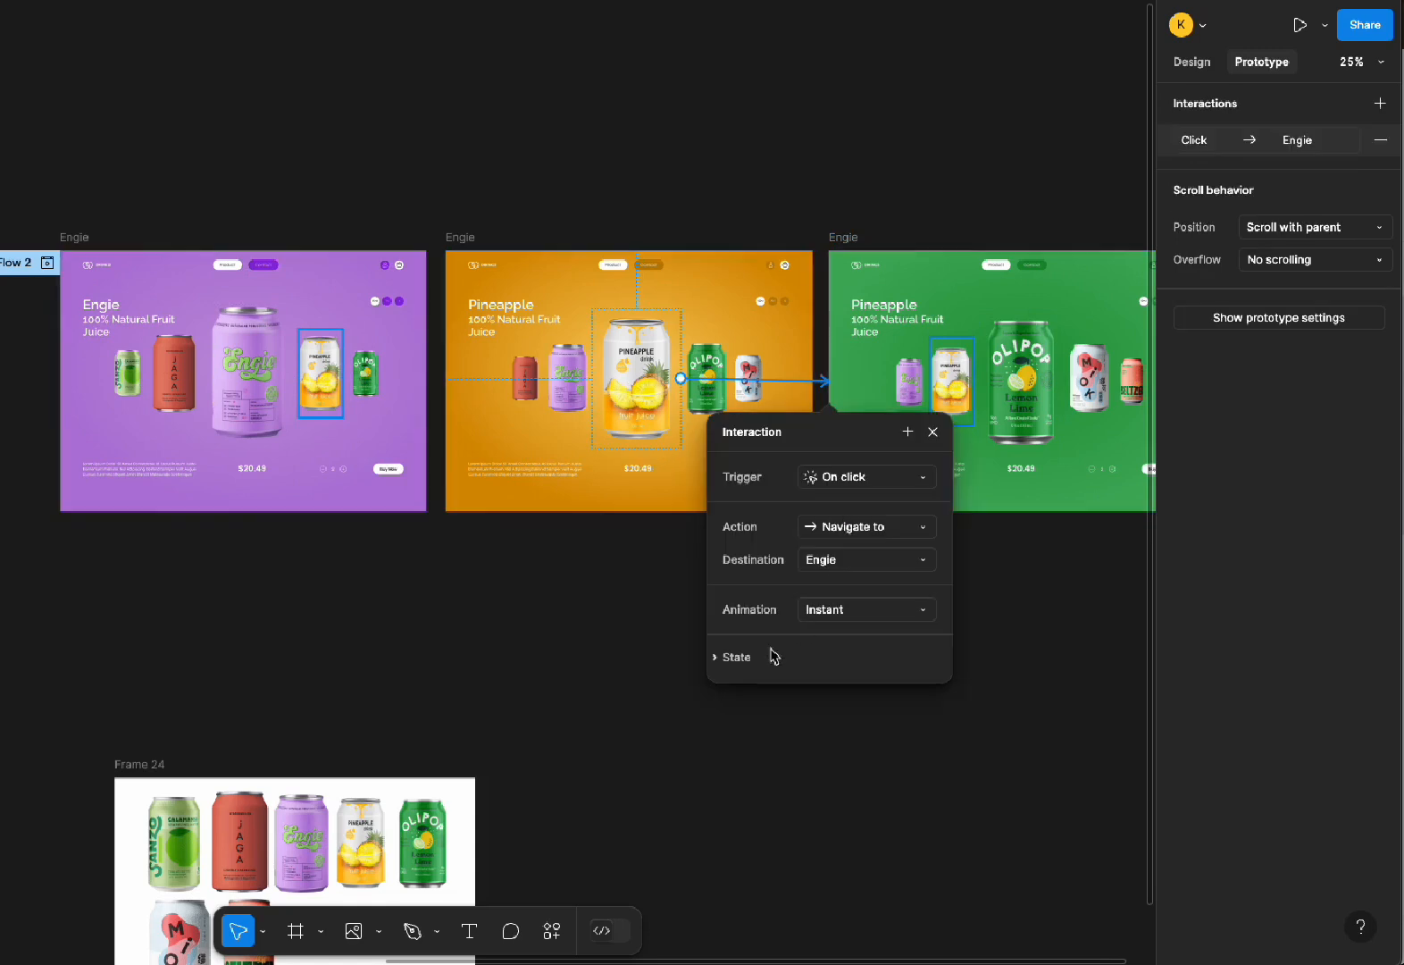
click(851, 482)
click(857, 500)
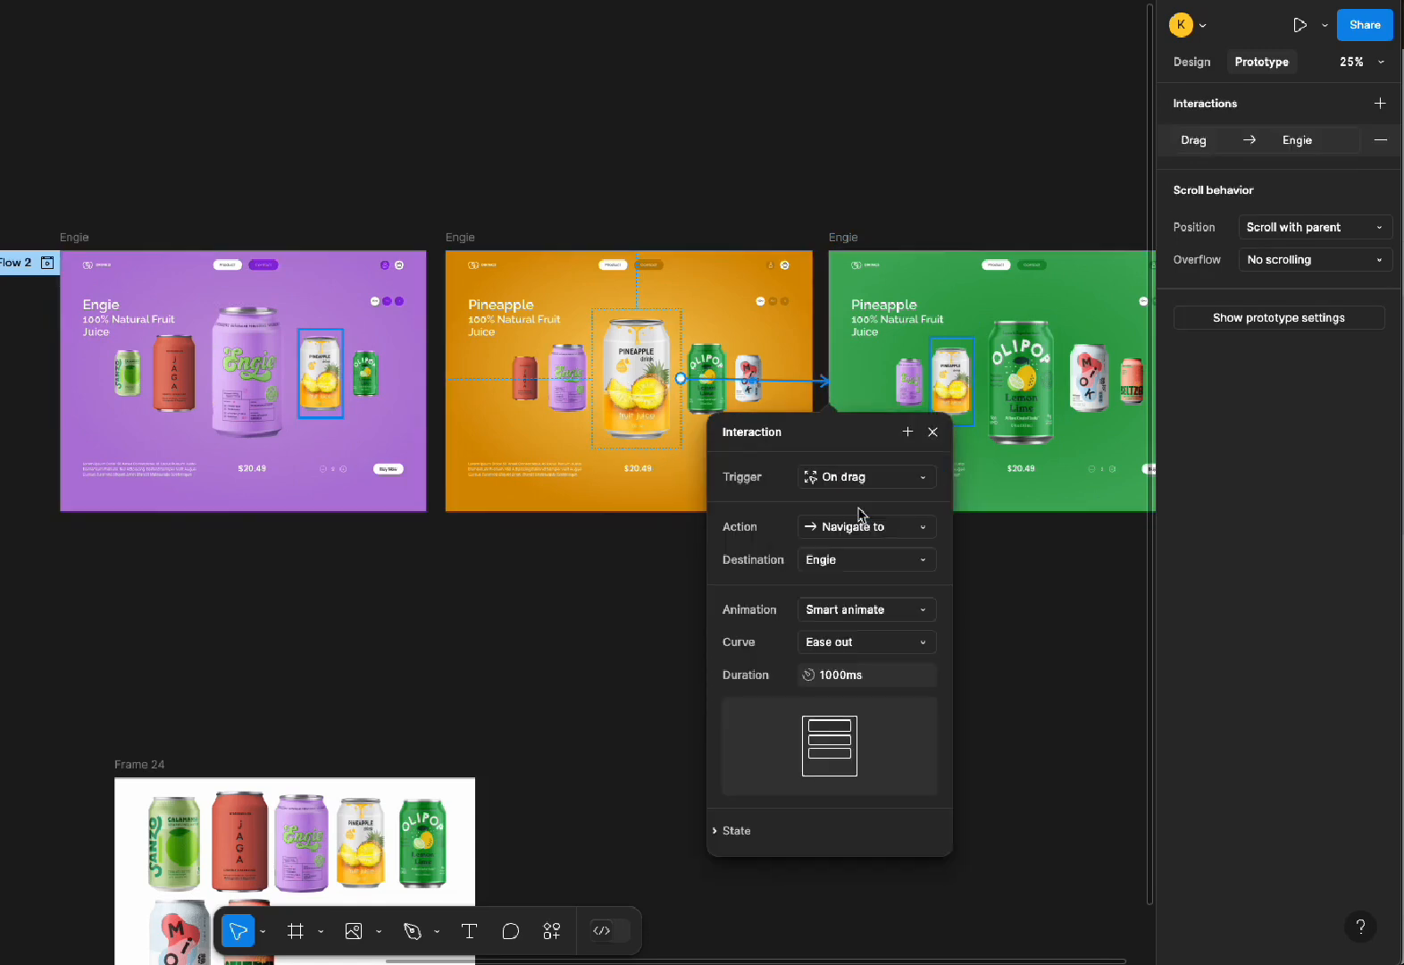
click(985, 670)
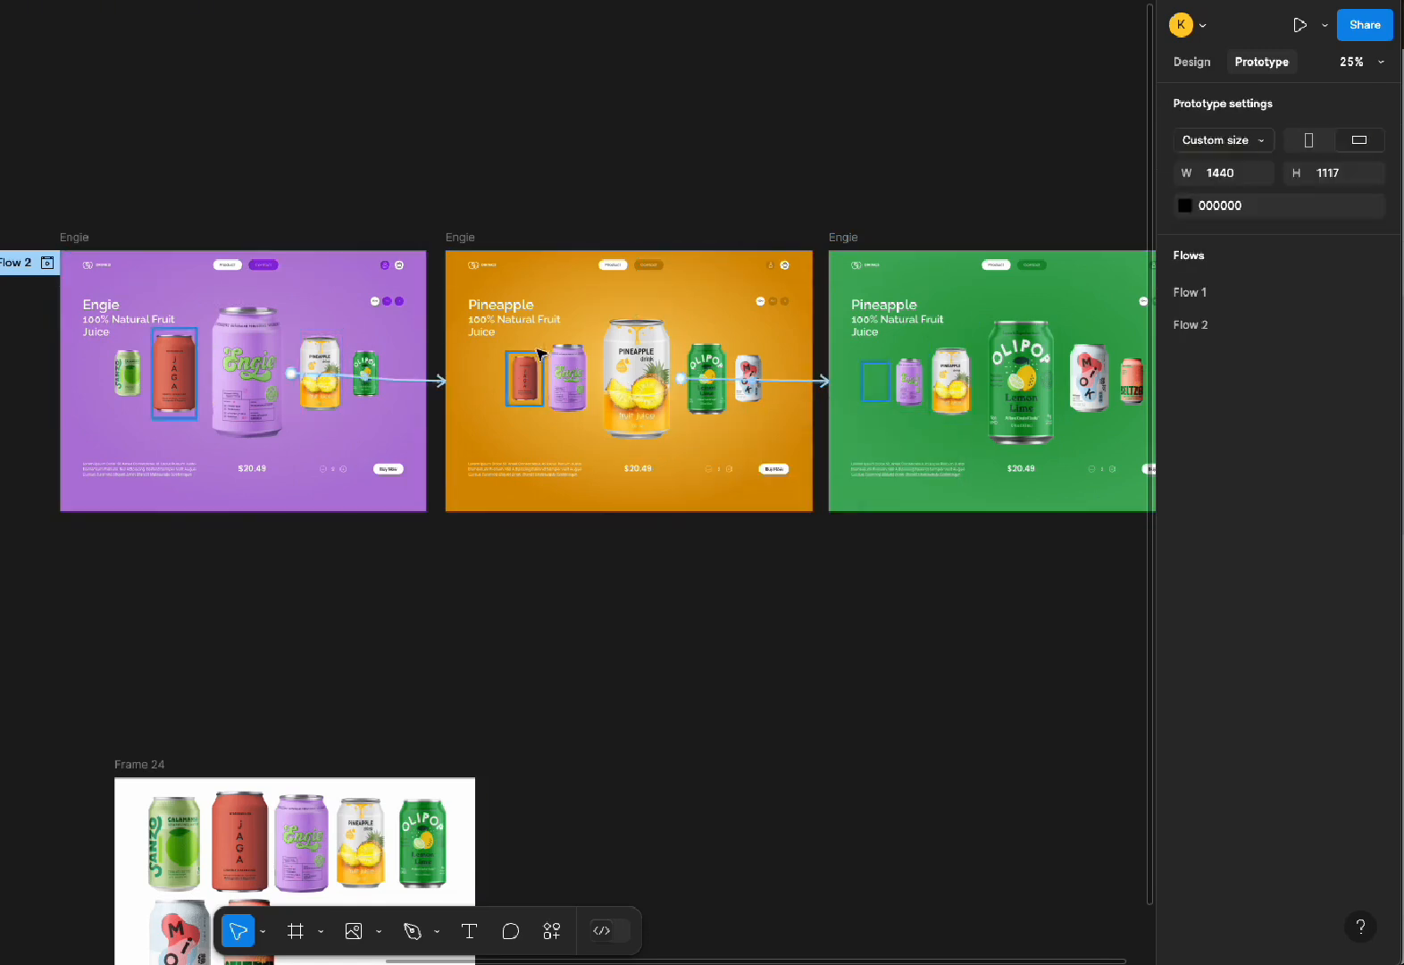
Link the large Pineapple can back to the purple page with an On drag trigger
click(633, 373)
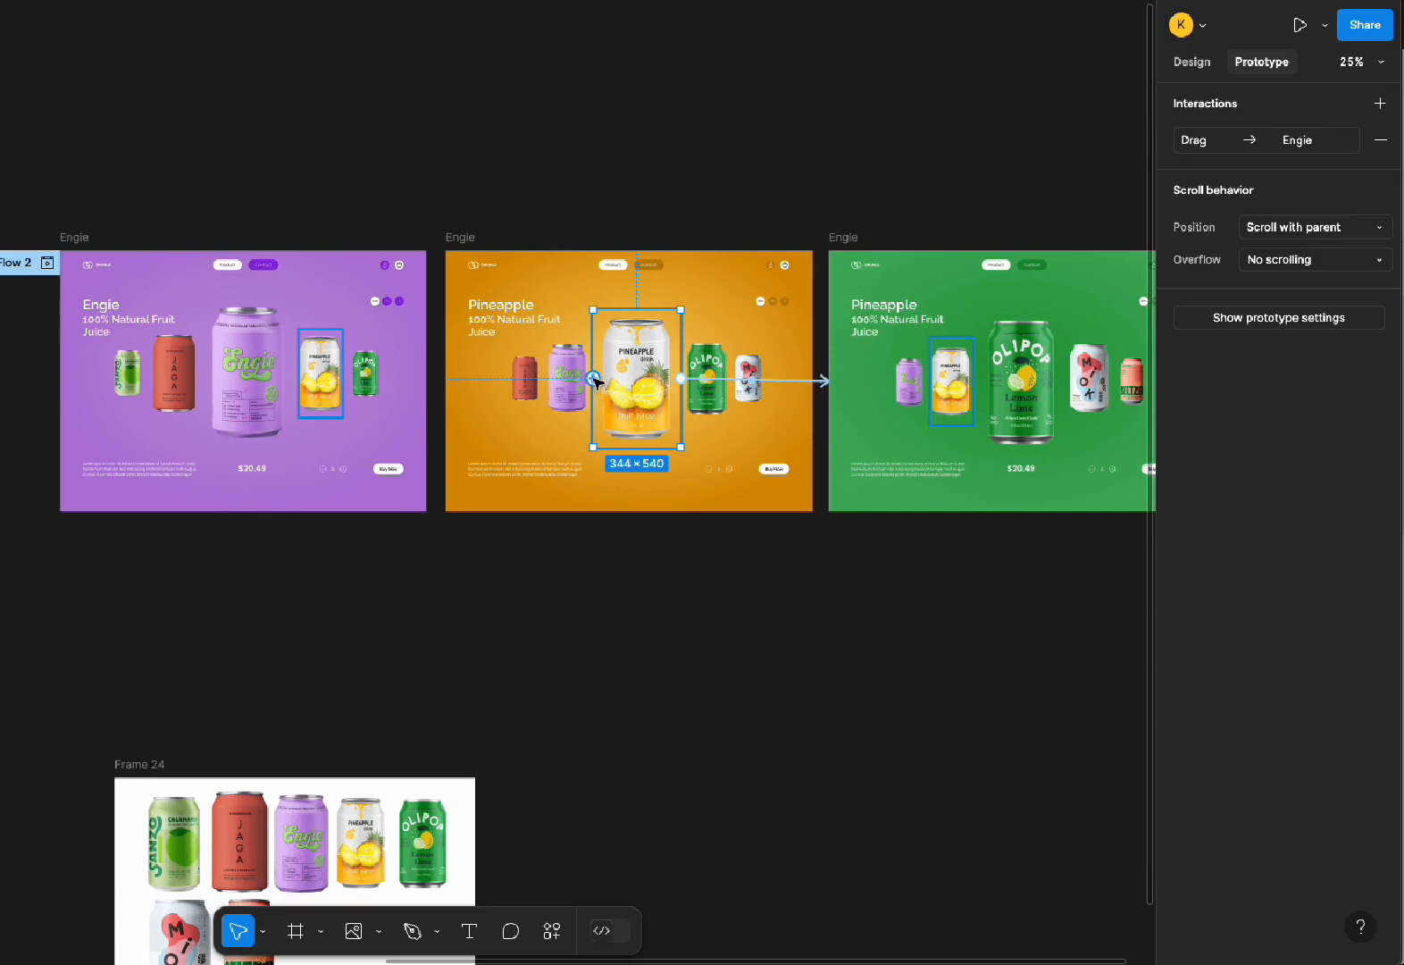
drag(595, 382, 407, 385)
click(440, 493)
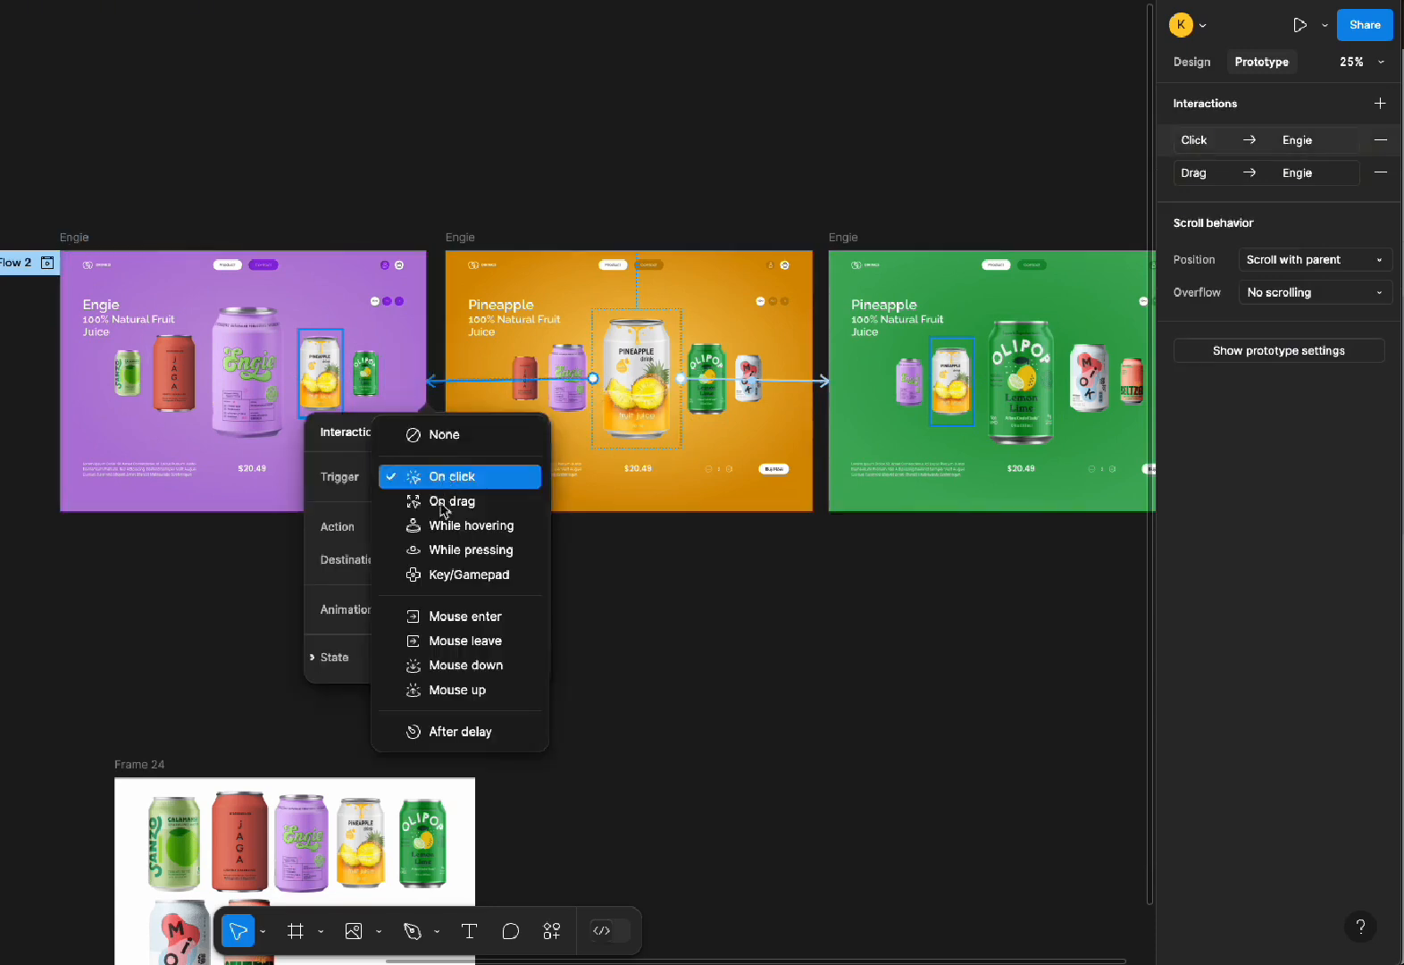
click(442, 499)
click(710, 685)
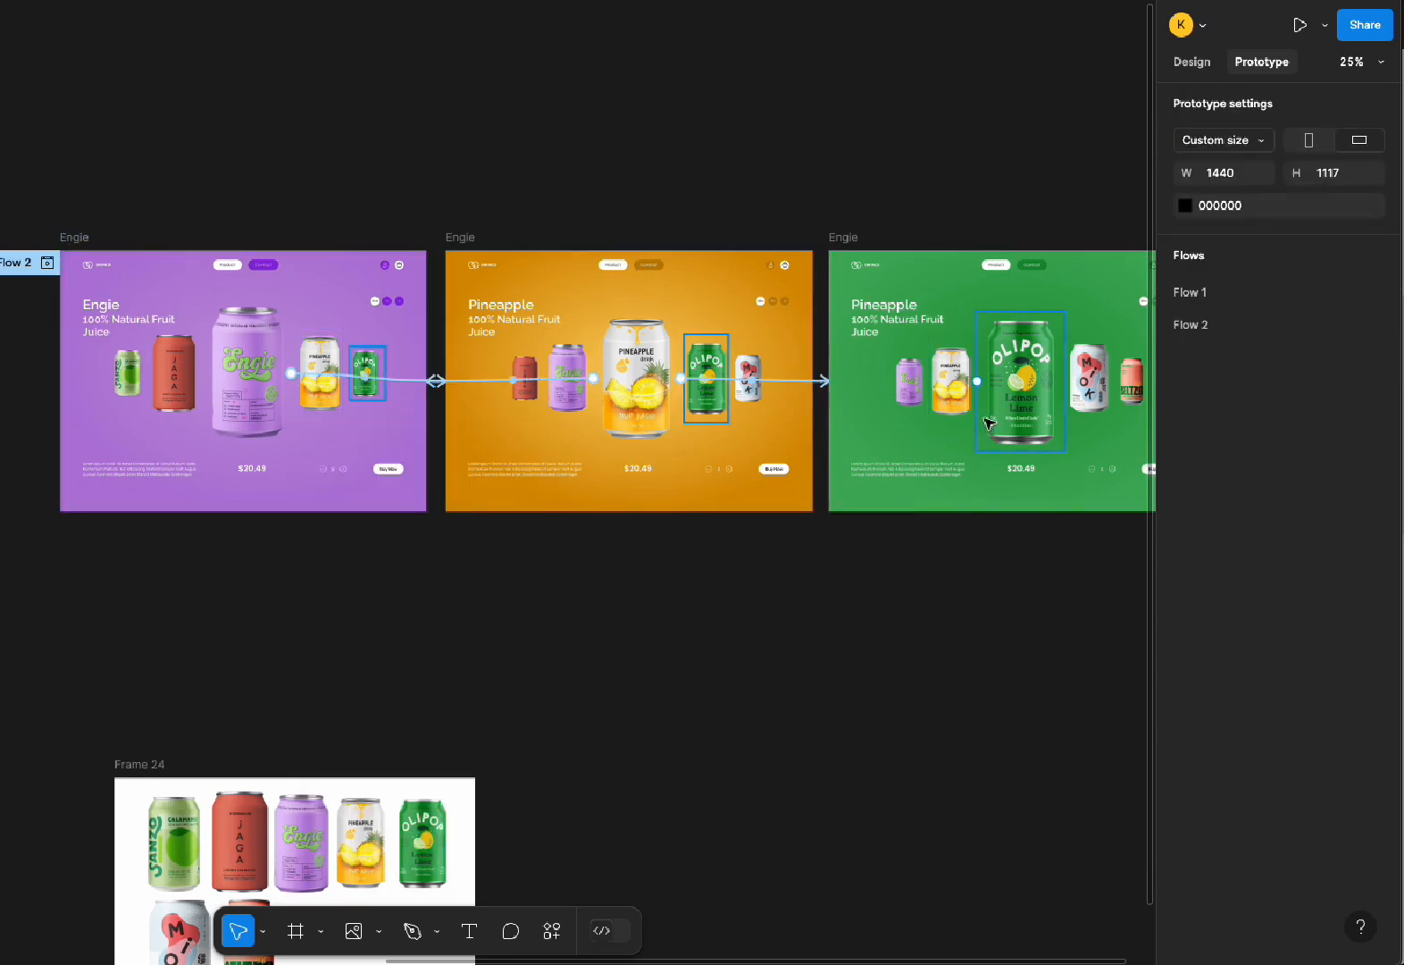
Link the green page's large Olipop can back to the orange page with an On drag trigger, using Smart animate at 1000 ms
click(1010, 393)
drag(976, 382, 777, 386)
click(853, 490)
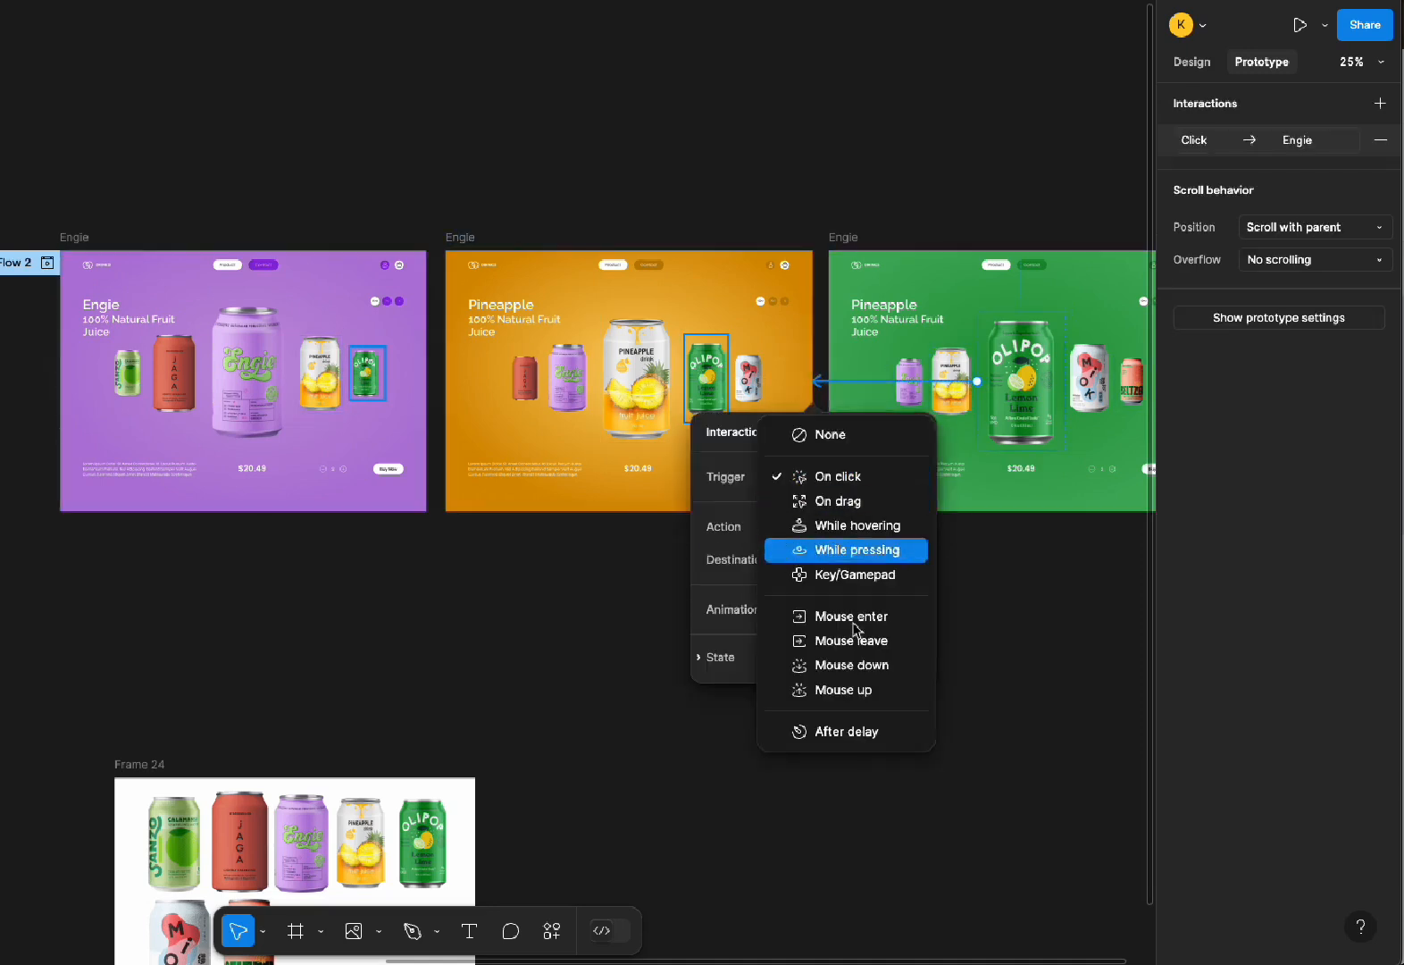
click(868, 734)
click(852, 489)
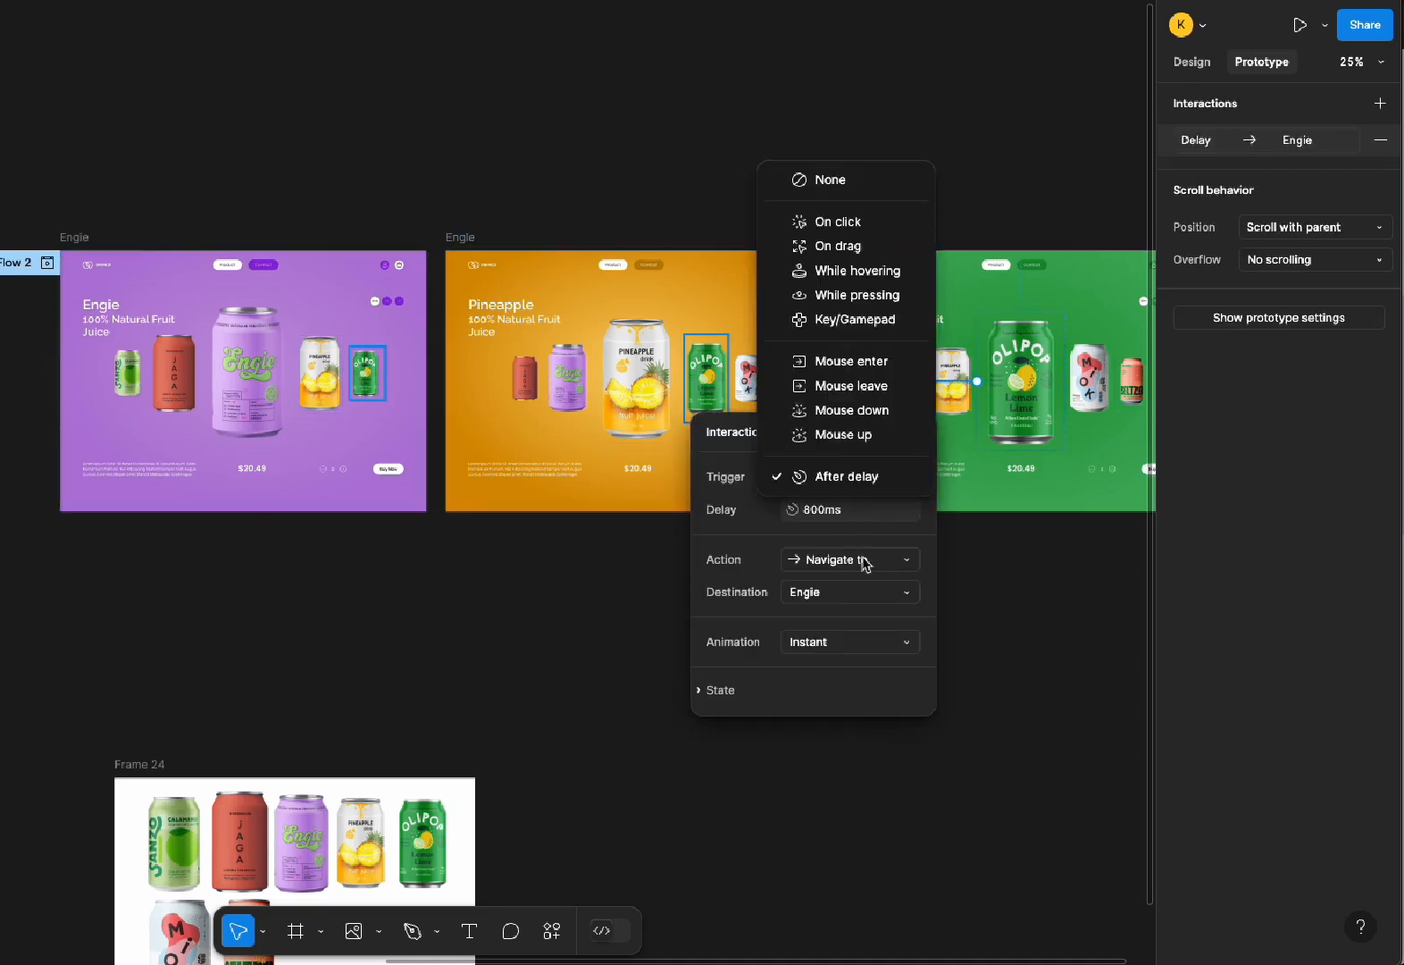
click(808, 243)
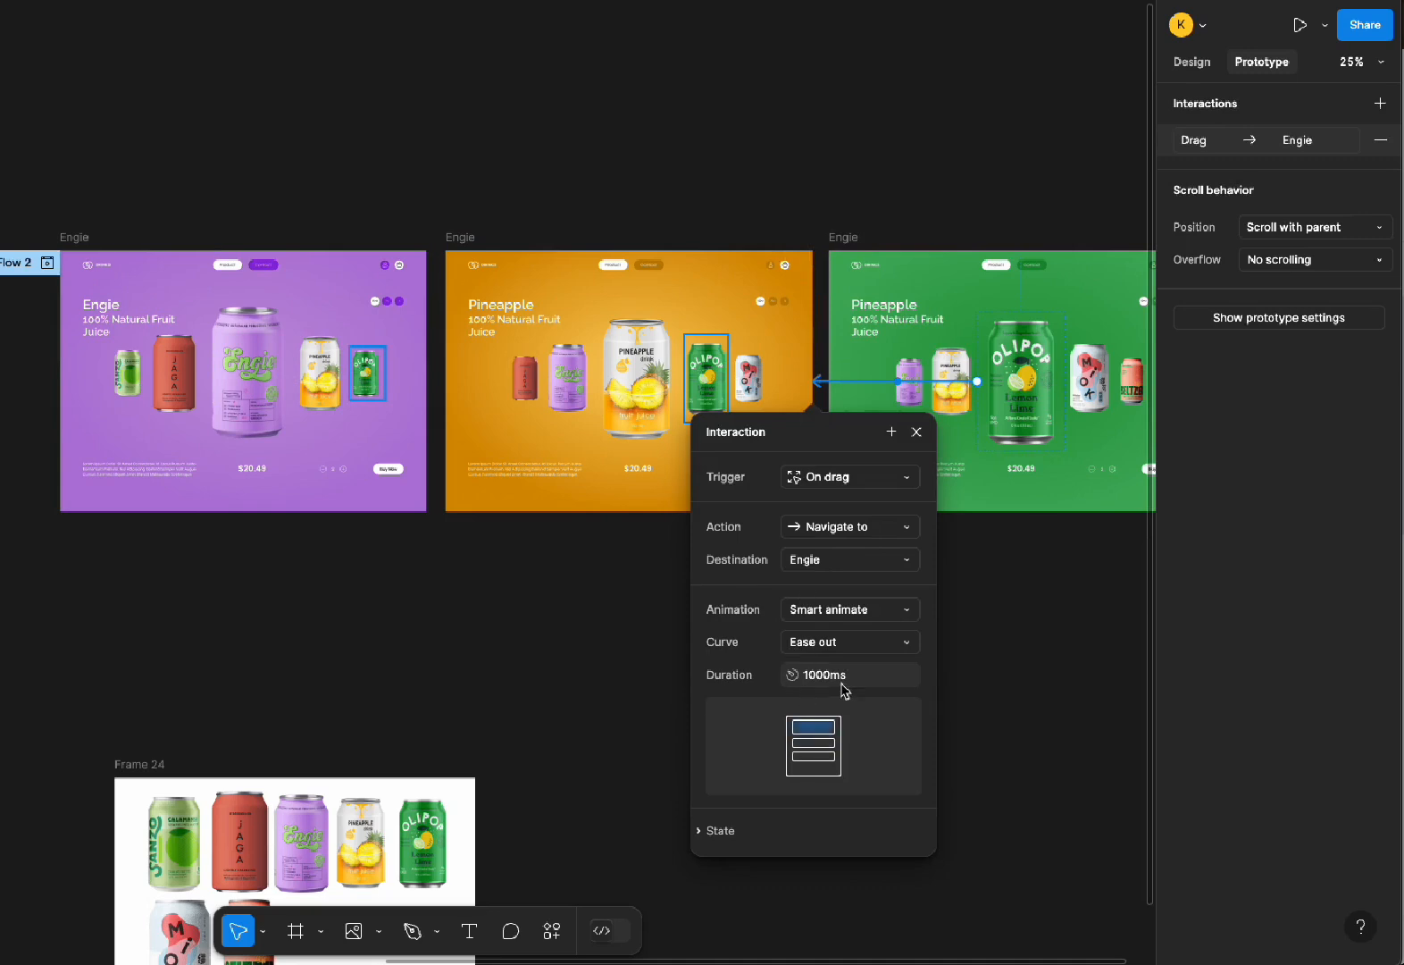
click(689, 530)
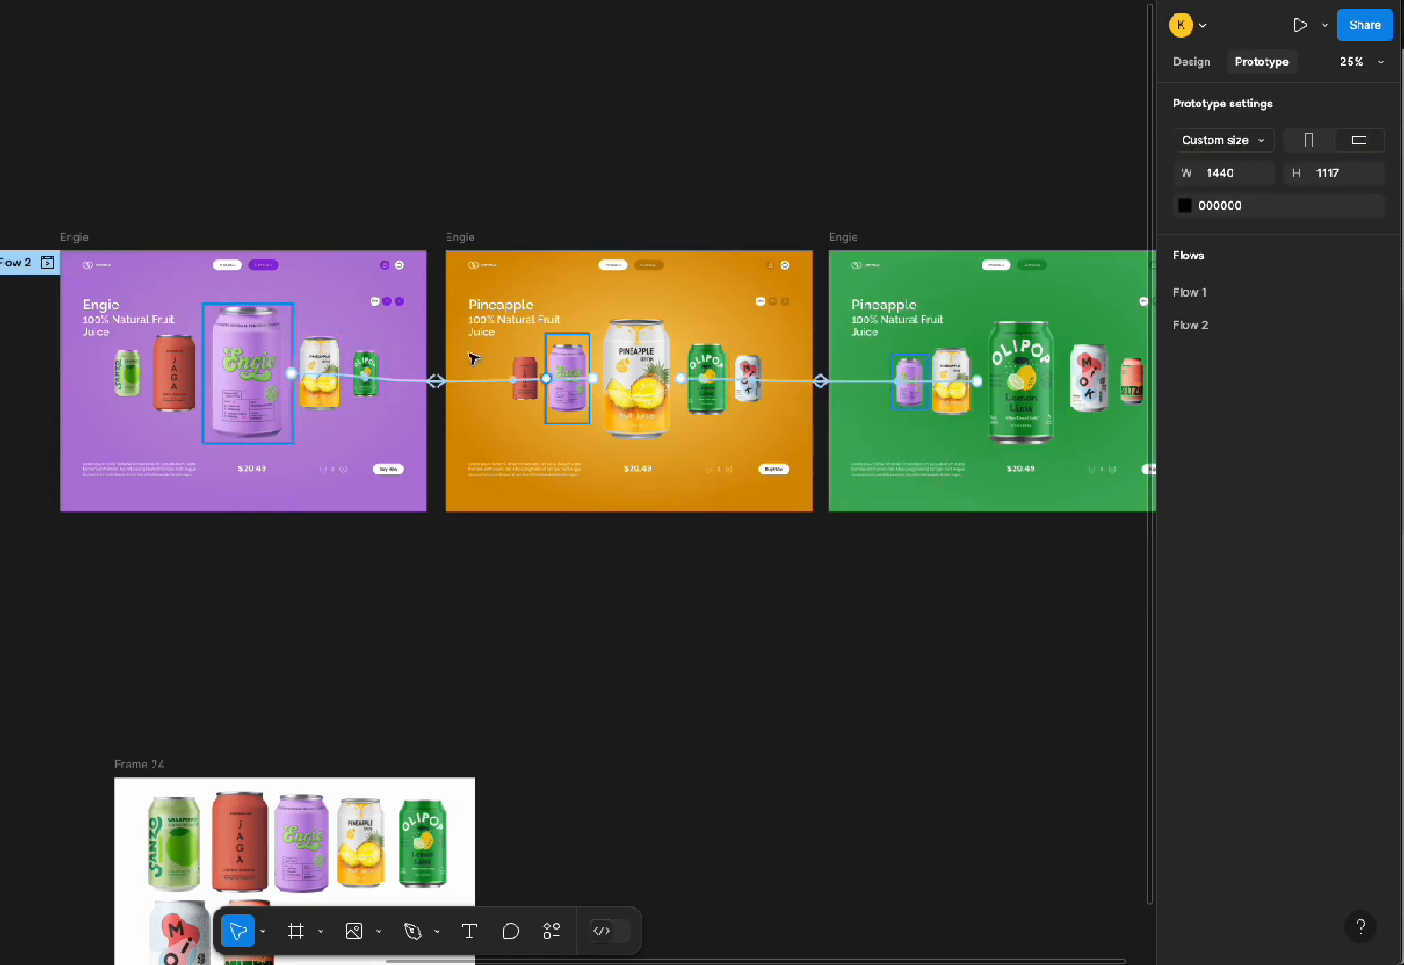
Present the prototype starting from the purple Engie page
click(74, 239)
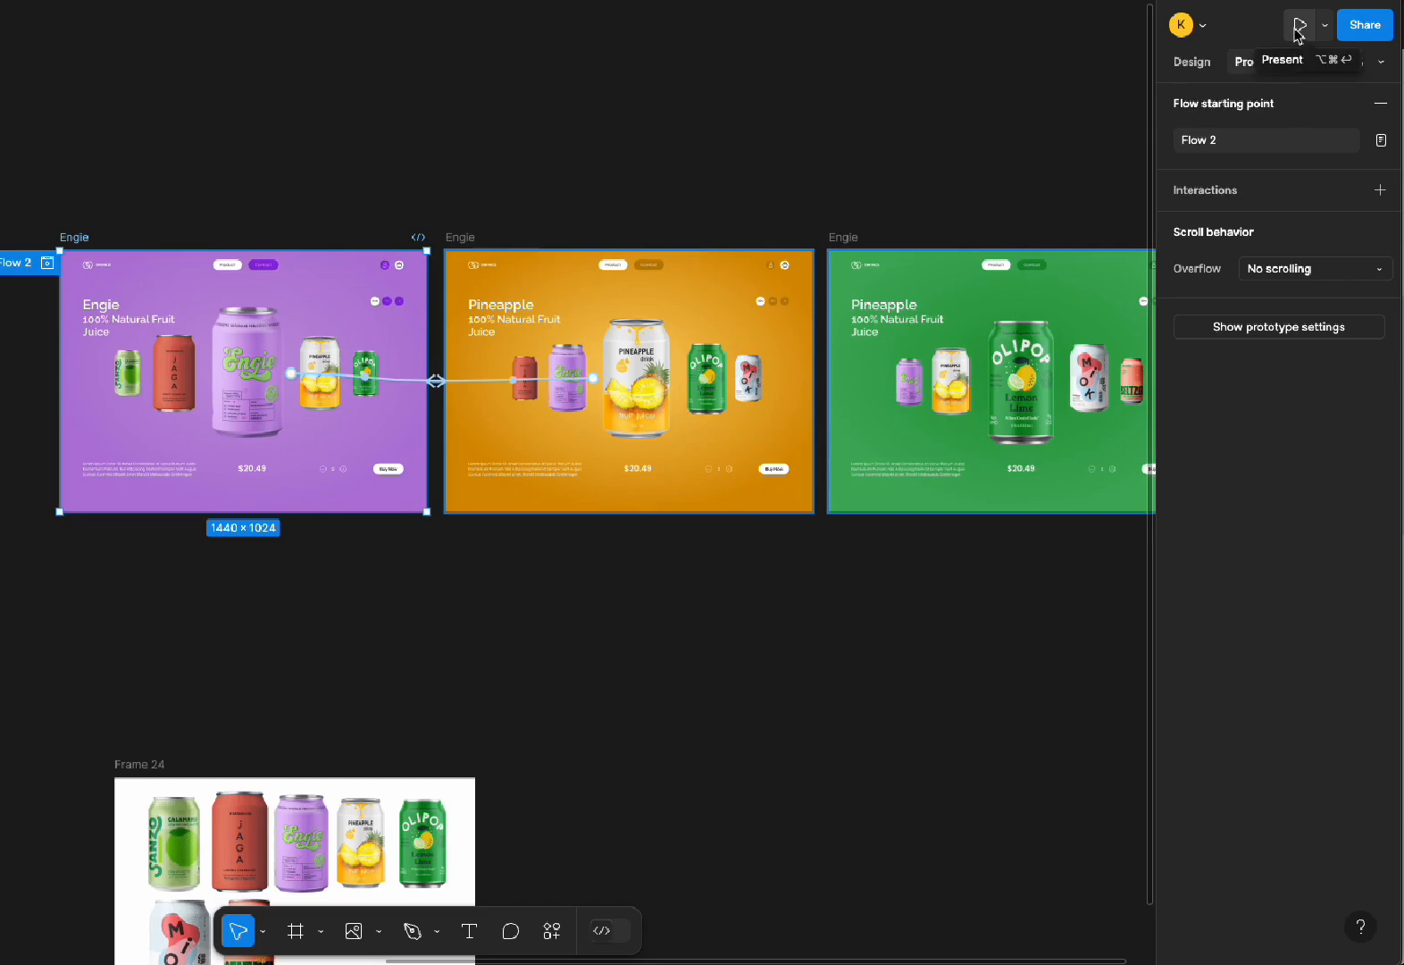
click(899, 148)
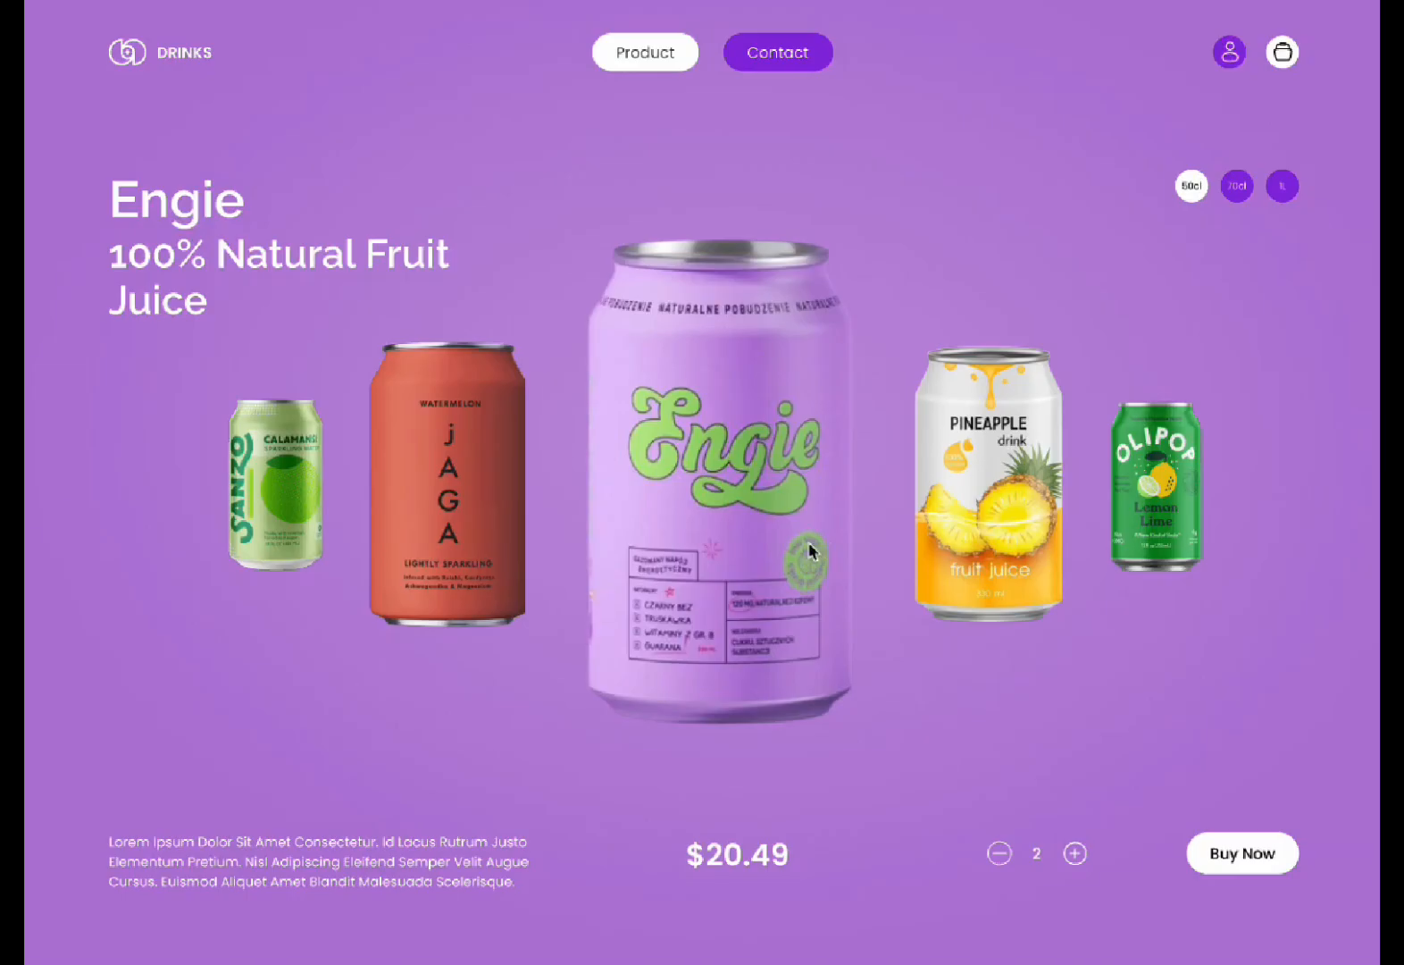